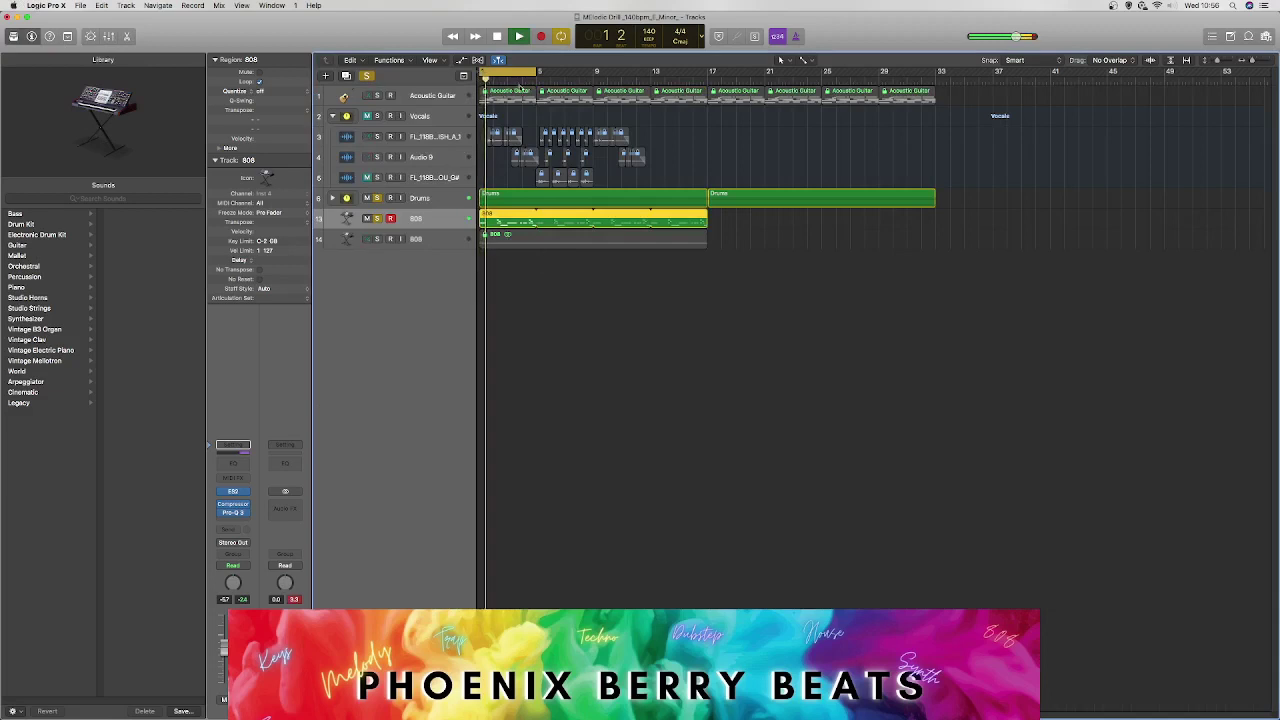
Step: Solo the Acoustic Guitar track and move the collapsed Vocals stack below the 808 tracks during playback
{"action": "left_click", "coordinate": [367, 96]}
{"action": "key", "text": "space"}
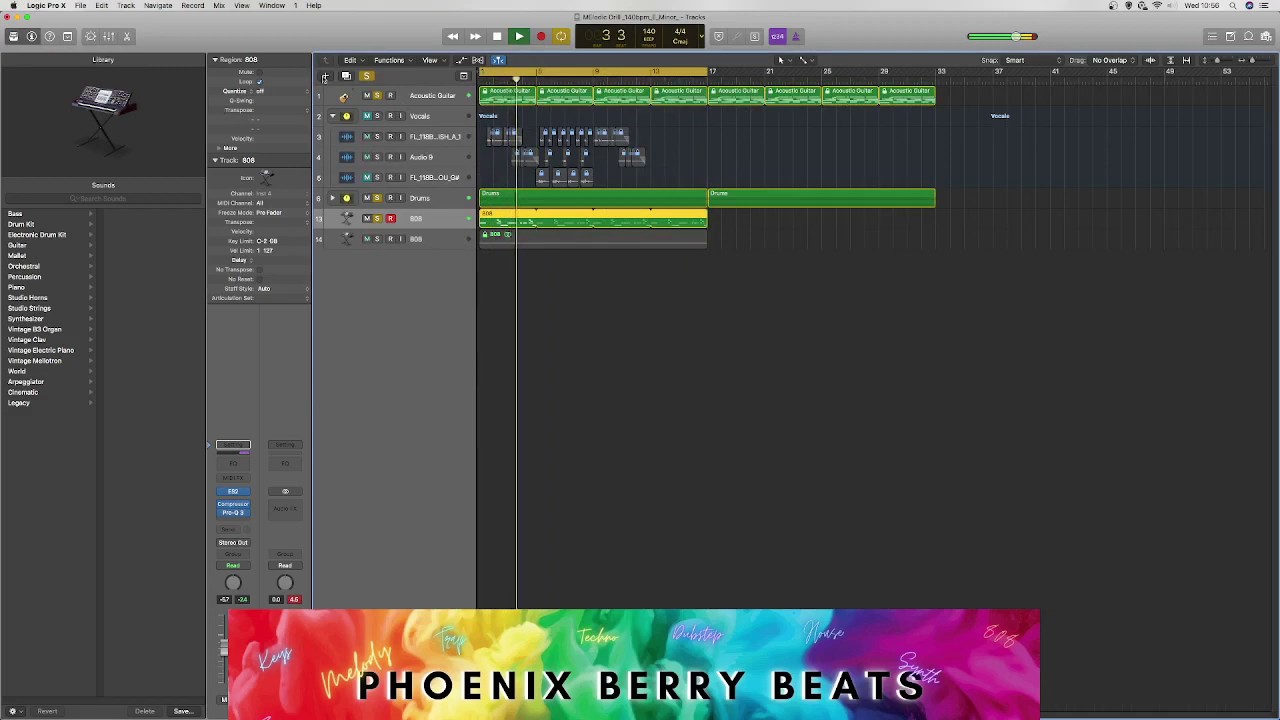
{"action": "left_click", "coordinate": [332, 116]}
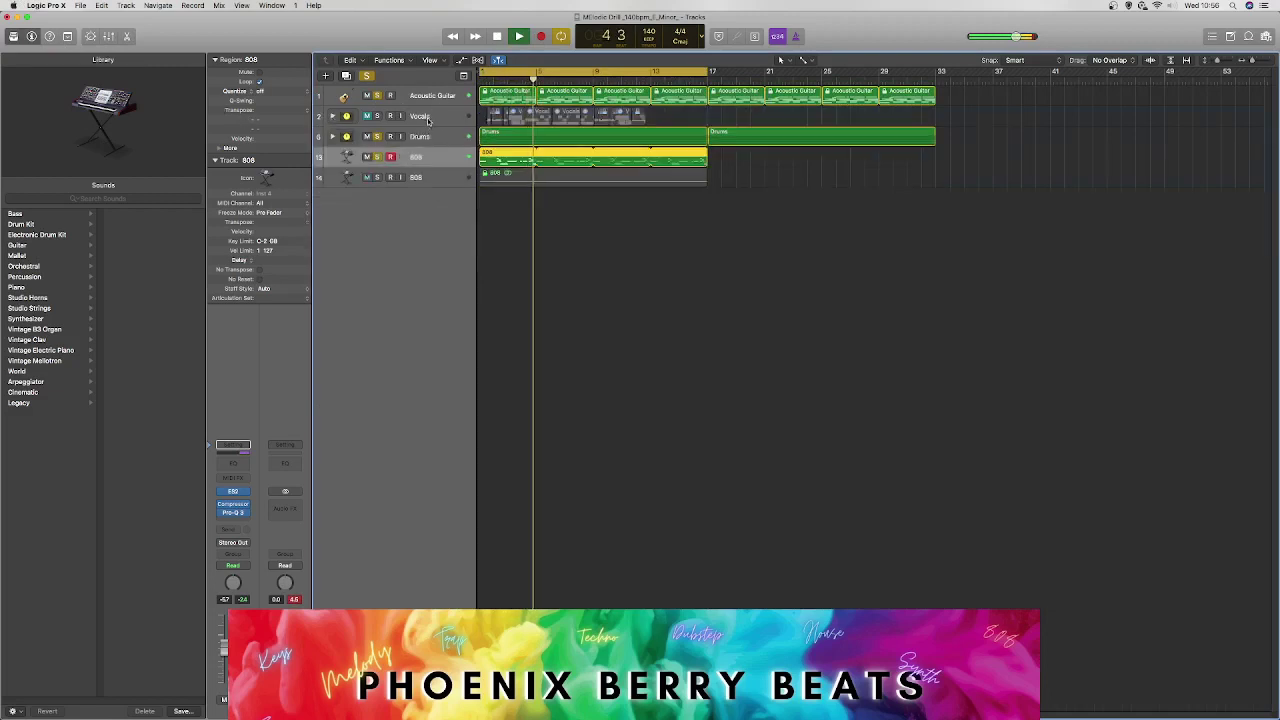
{"action": "left_click_drag", "start_coordinate": [429, 117], "coordinate": [428, 220]}
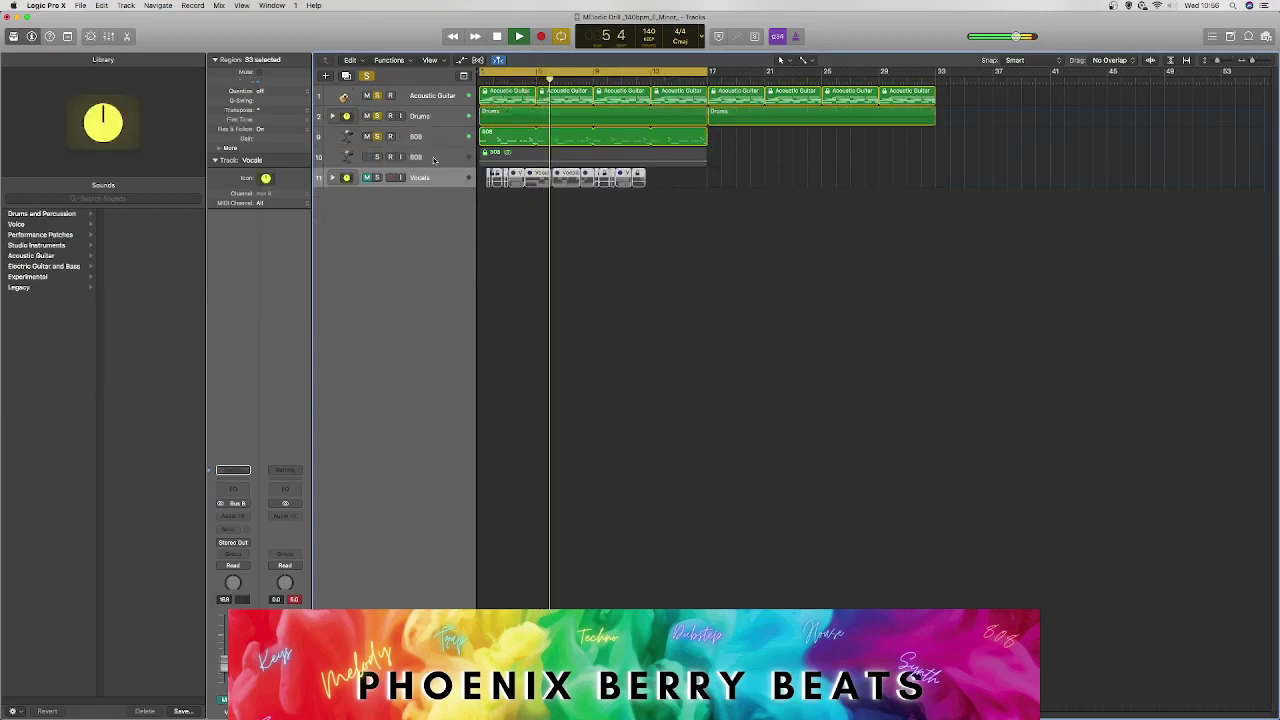
{"action": "key", "text": "space"}
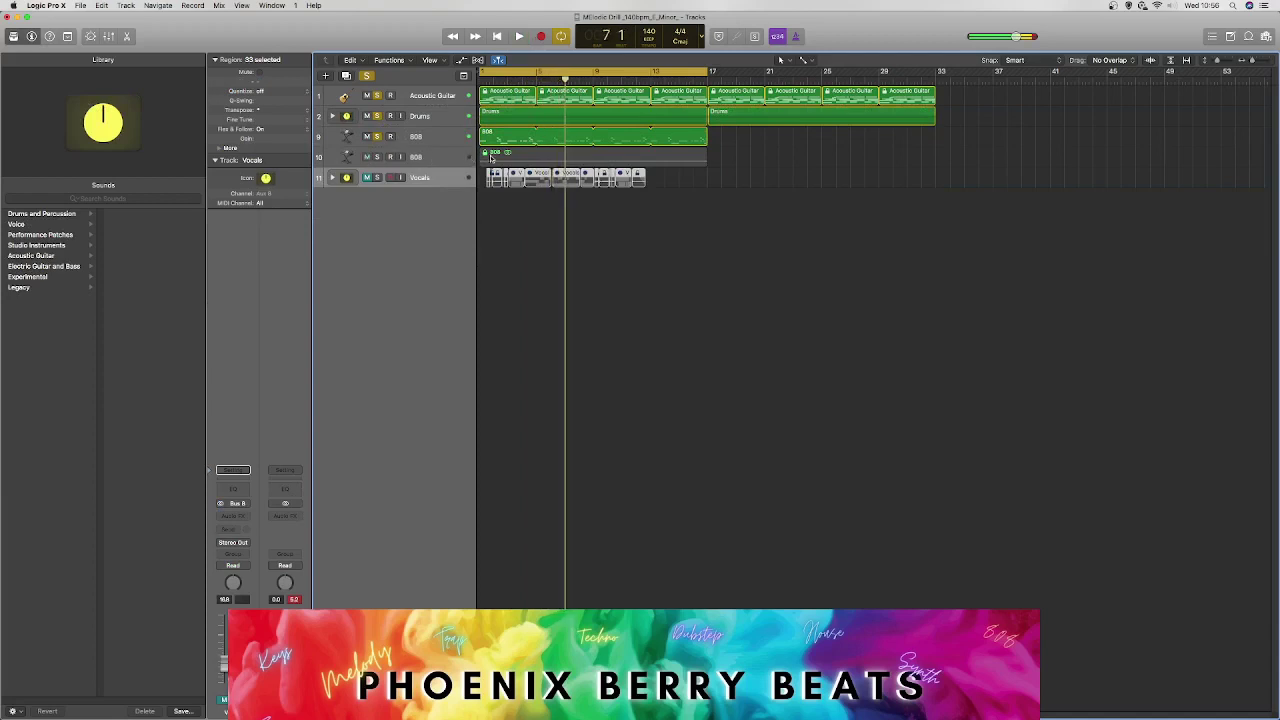
Step: Delete the muted 808 audio track and insert a Gain plug-in on the remaining 808 instrument track
{"action": "left_click", "coordinate": [491, 158]}
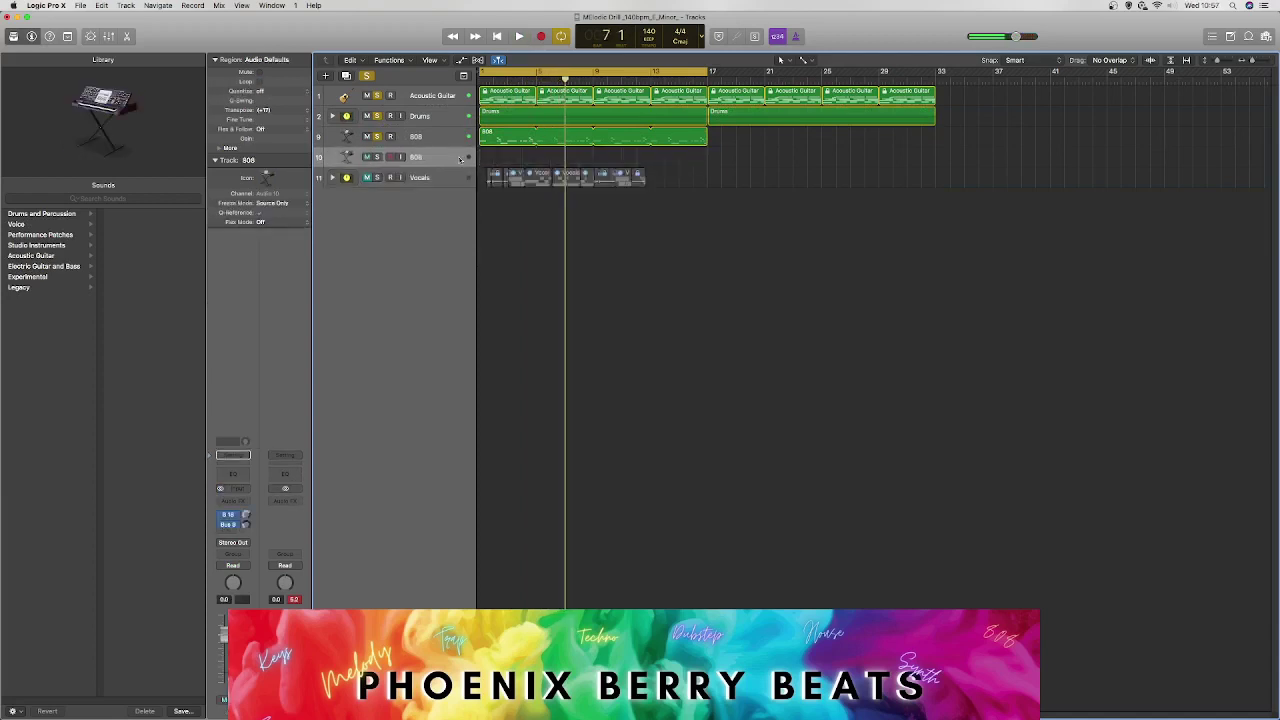
{"action": "key", "text": "super+BackSpace"}
{"action": "left_click", "coordinate": [425, 141]}
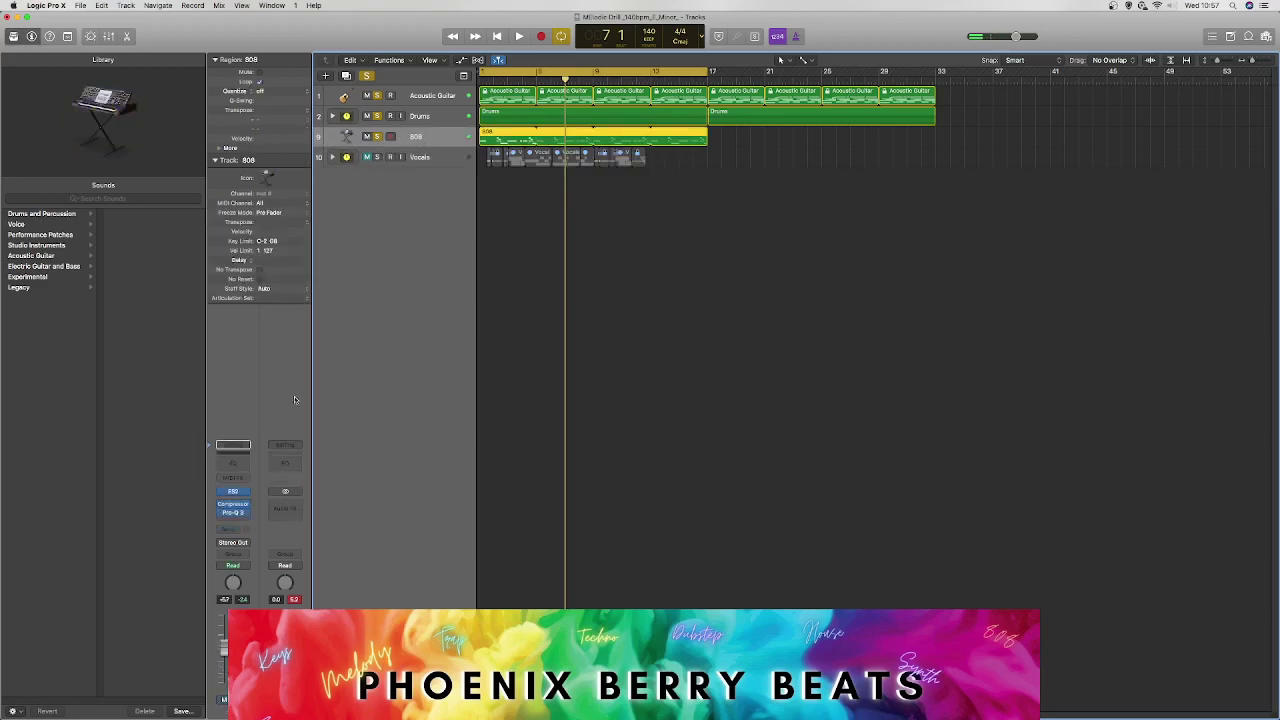
{"action": "left_click", "coordinate": [240, 521]}
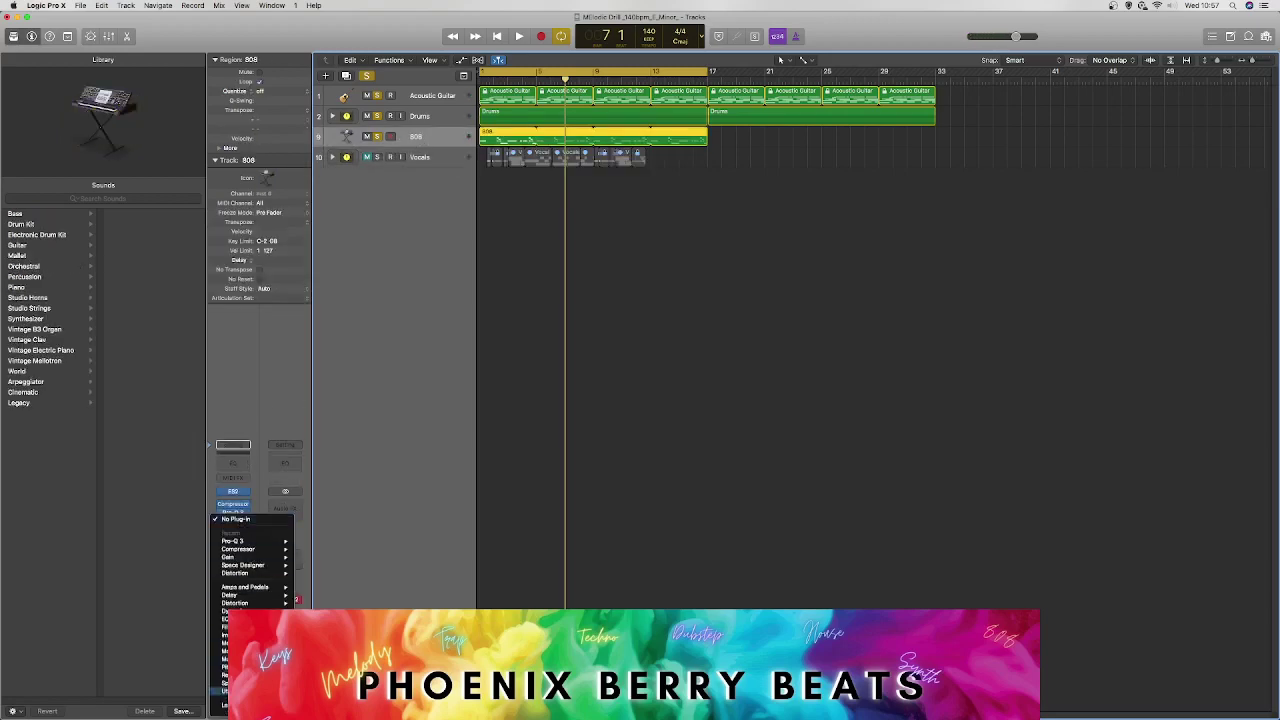
{"action": "left_click", "coordinate": [392, 686]}
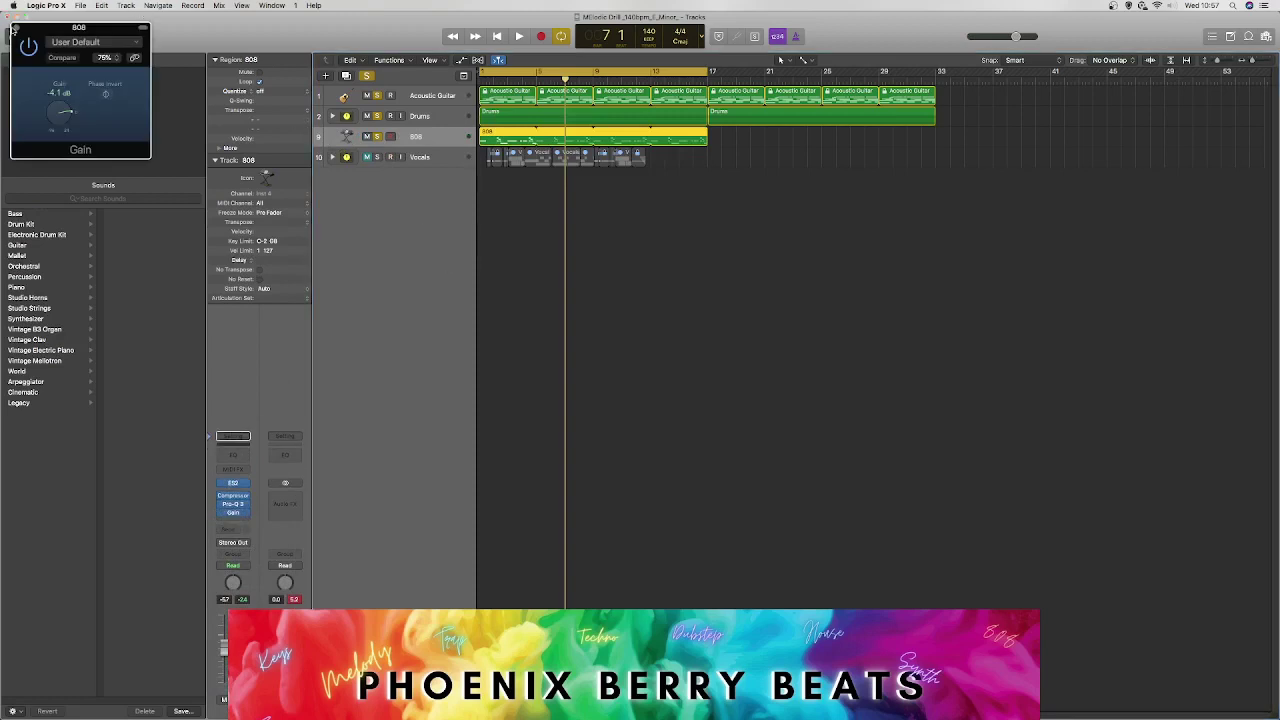
{"action": "left_click", "coordinate": [17, 27]}
Step: Bounce the 808 region in place to a new track named 808_, muting the source region
{"action": "right_click", "coordinate": [519, 135]}
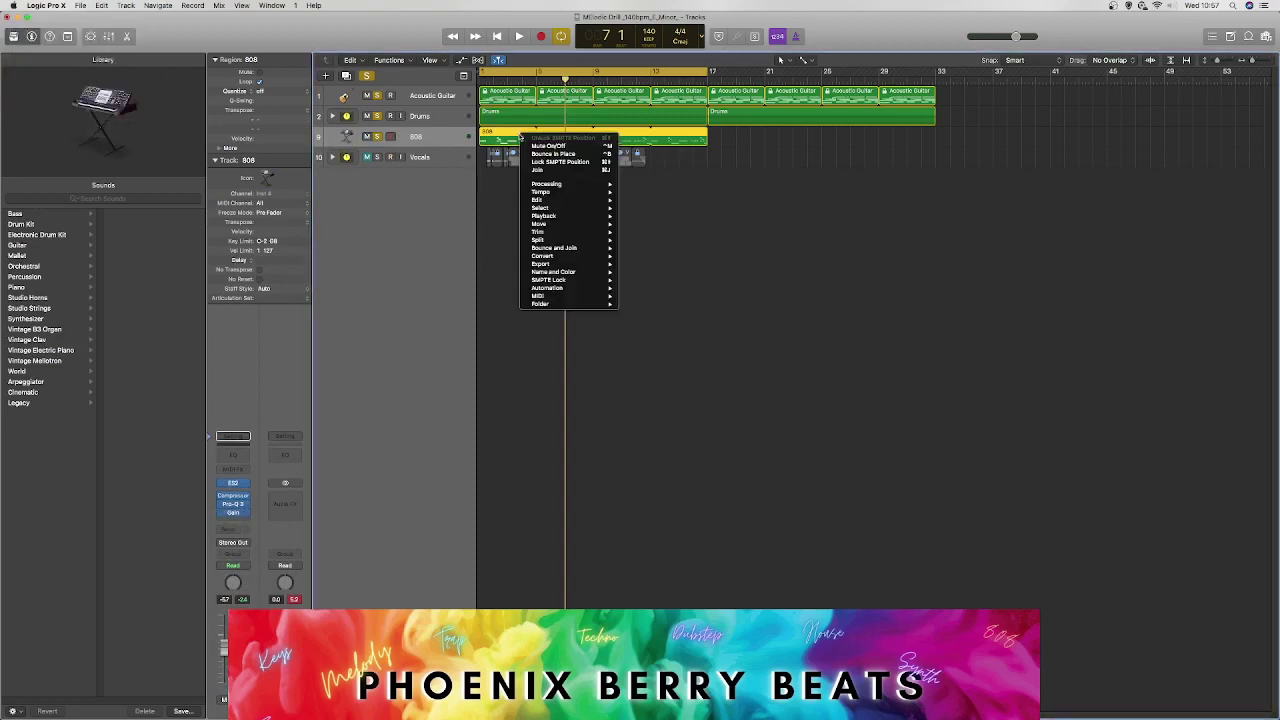
{"action": "left_click", "coordinate": [567, 154]}
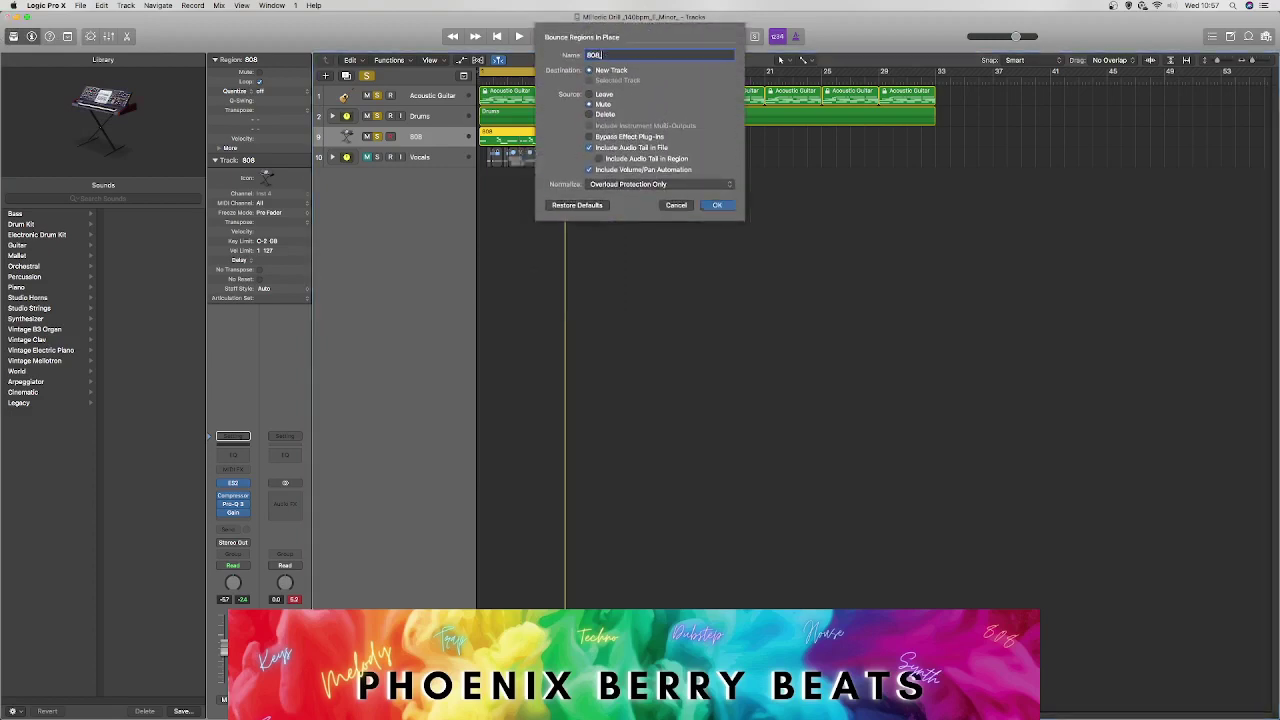
{"action": "key", "text": "Return"}
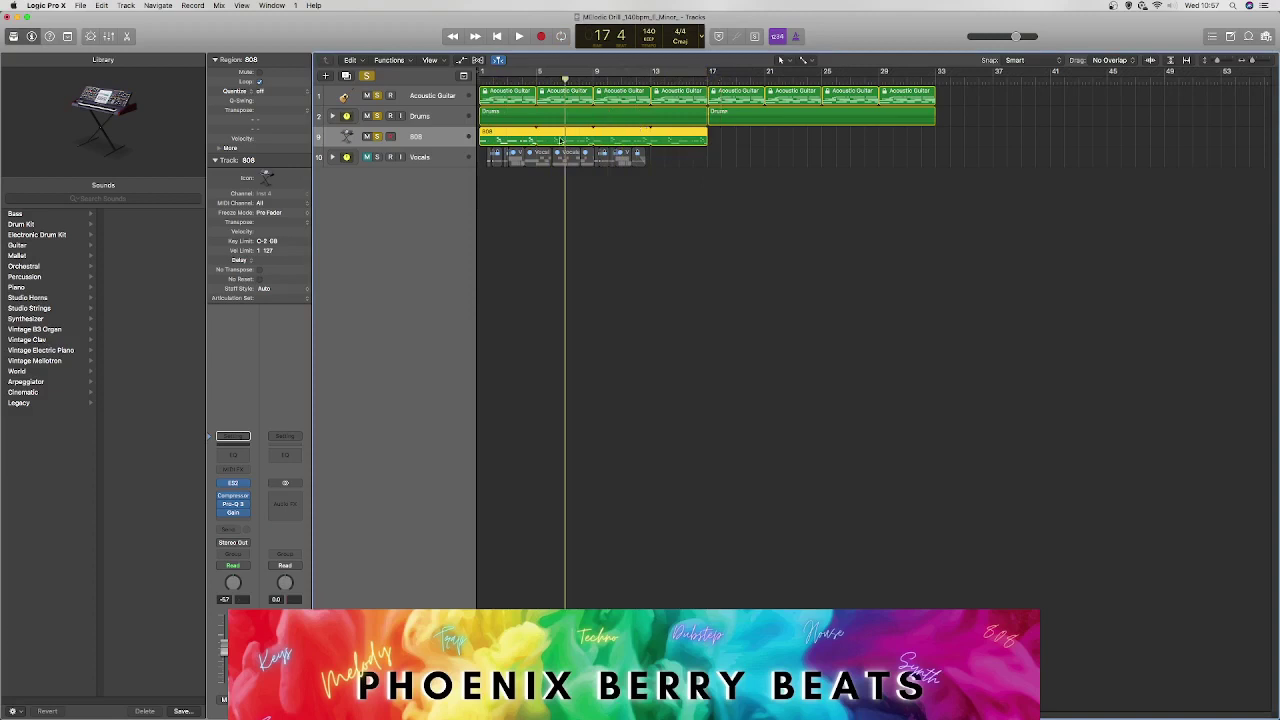
Step: Turn off solo on the original 808 track and group it with the bounced 808_ track in a folder stack
{"action": "left_click", "coordinate": [408, 136]}
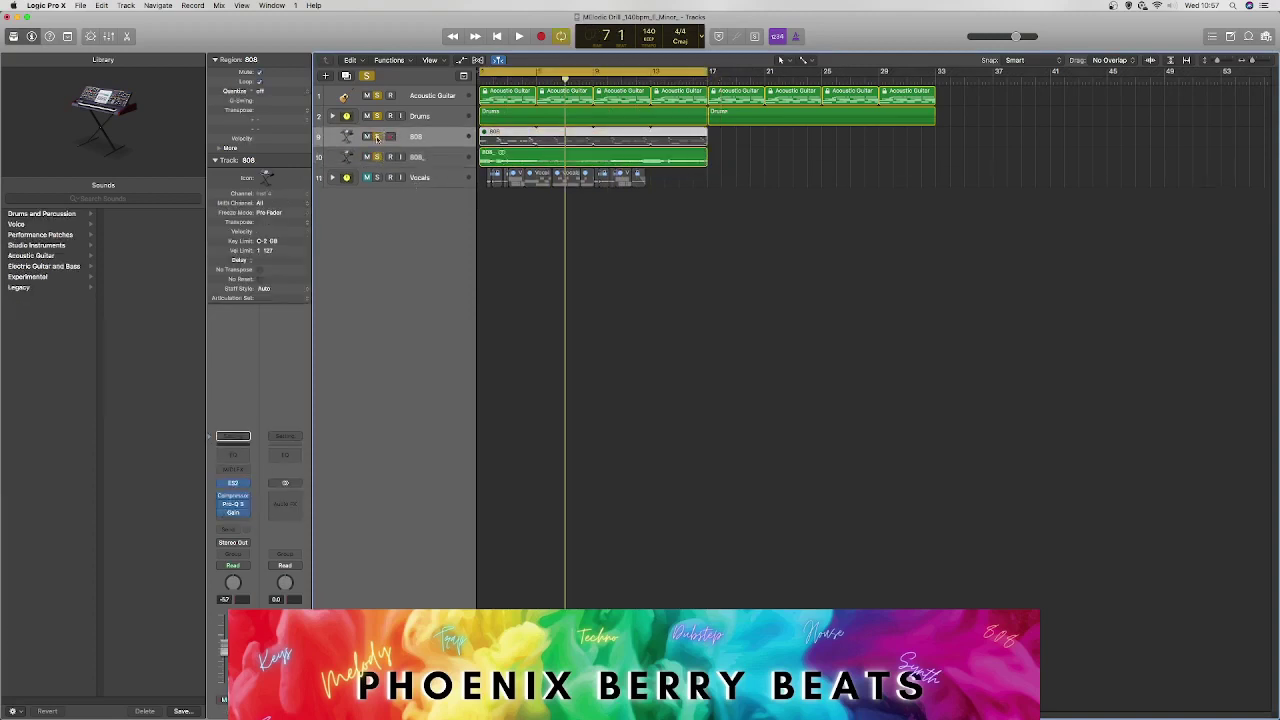
{"action": "left_click", "coordinate": [430, 157], "text": "shift"}
{"action": "left_click", "coordinate": [125, 5]}
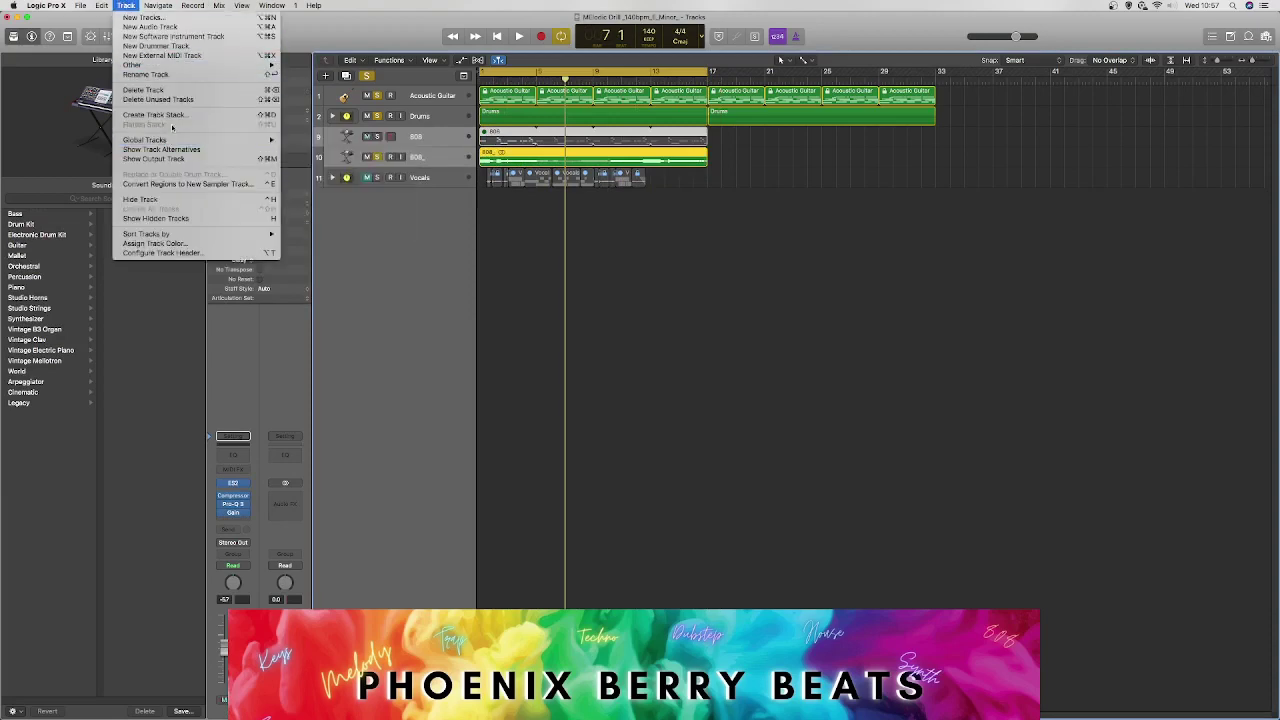
{"action": "left_click", "coordinate": [178, 115]}
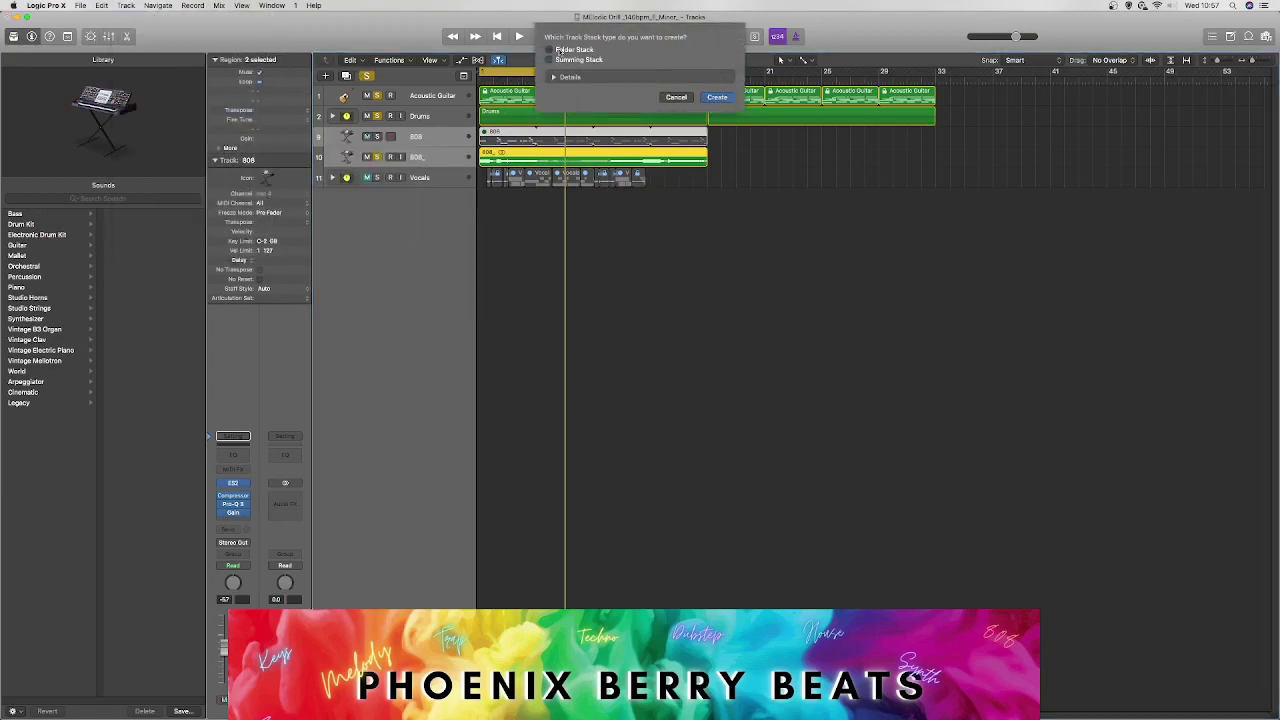
{"action": "left_click", "coordinate": [717, 97]}
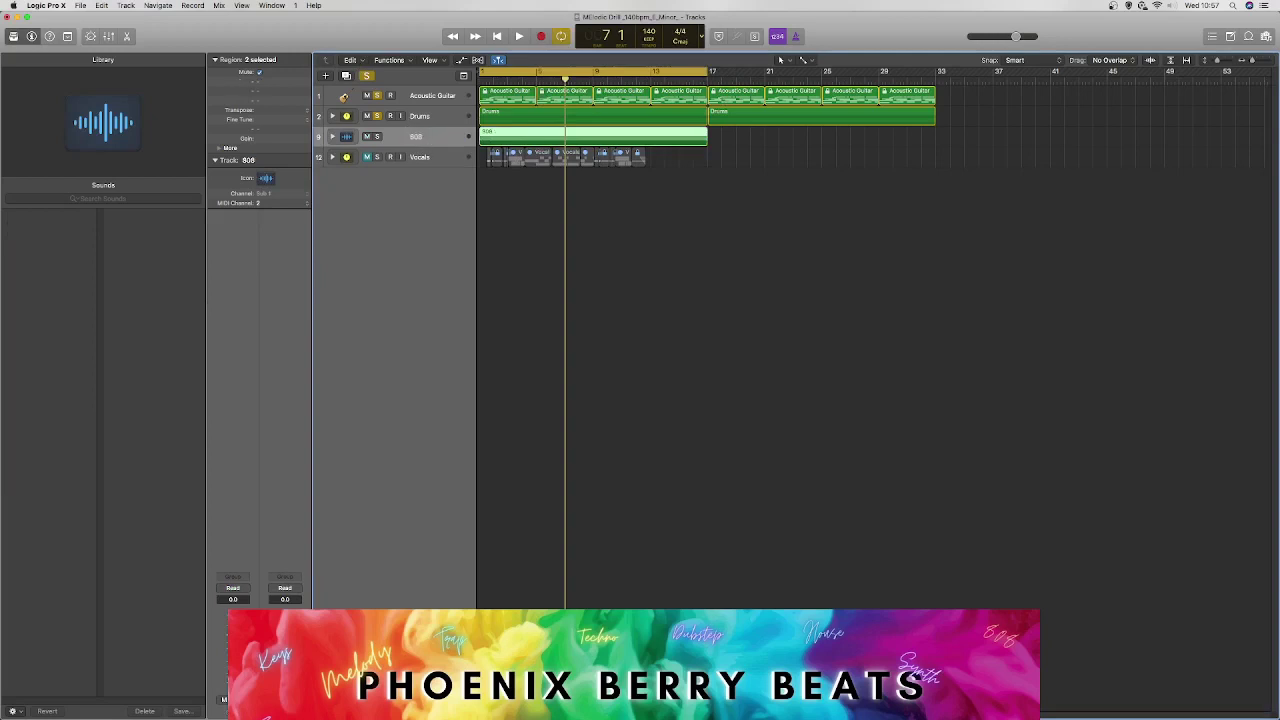
Step: Play the loop, expand the 808 stack and insert an Overdrive plug-in on the bounced 808_ track
{"action": "key", "text": "space"}
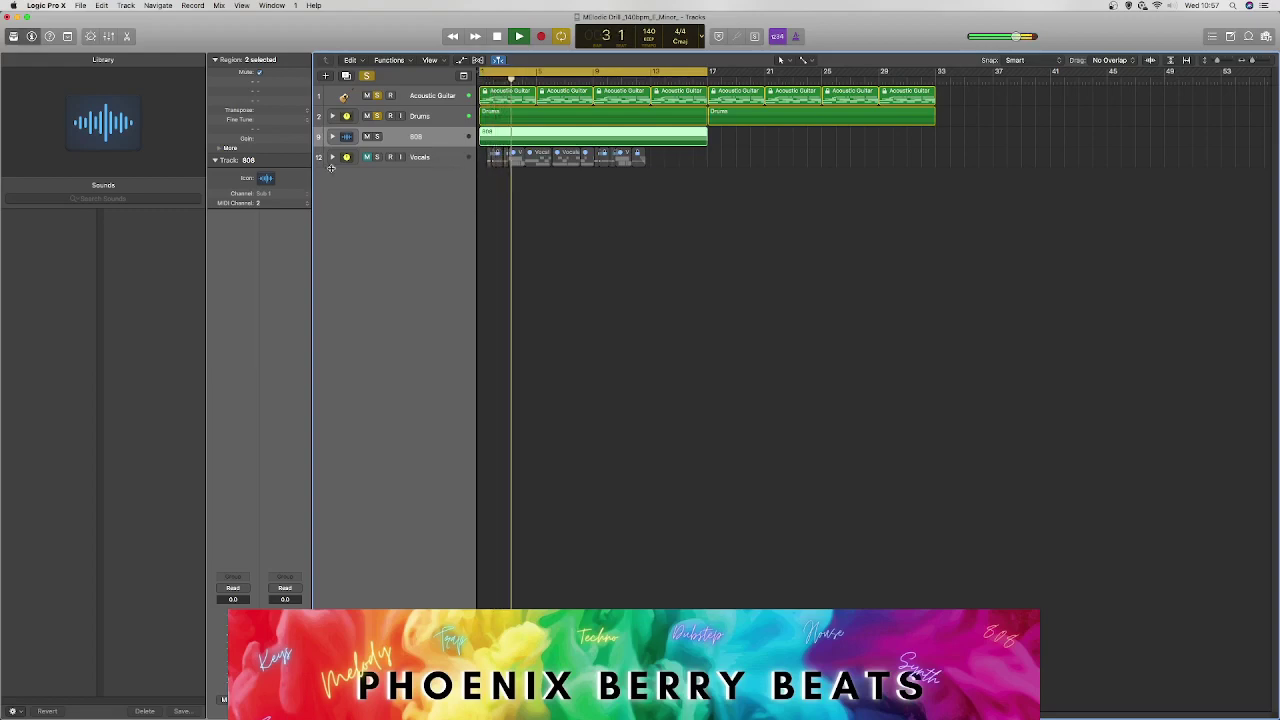
{"action": "left_click", "coordinate": [333, 136]}
{"action": "left_click", "coordinate": [432, 178]}
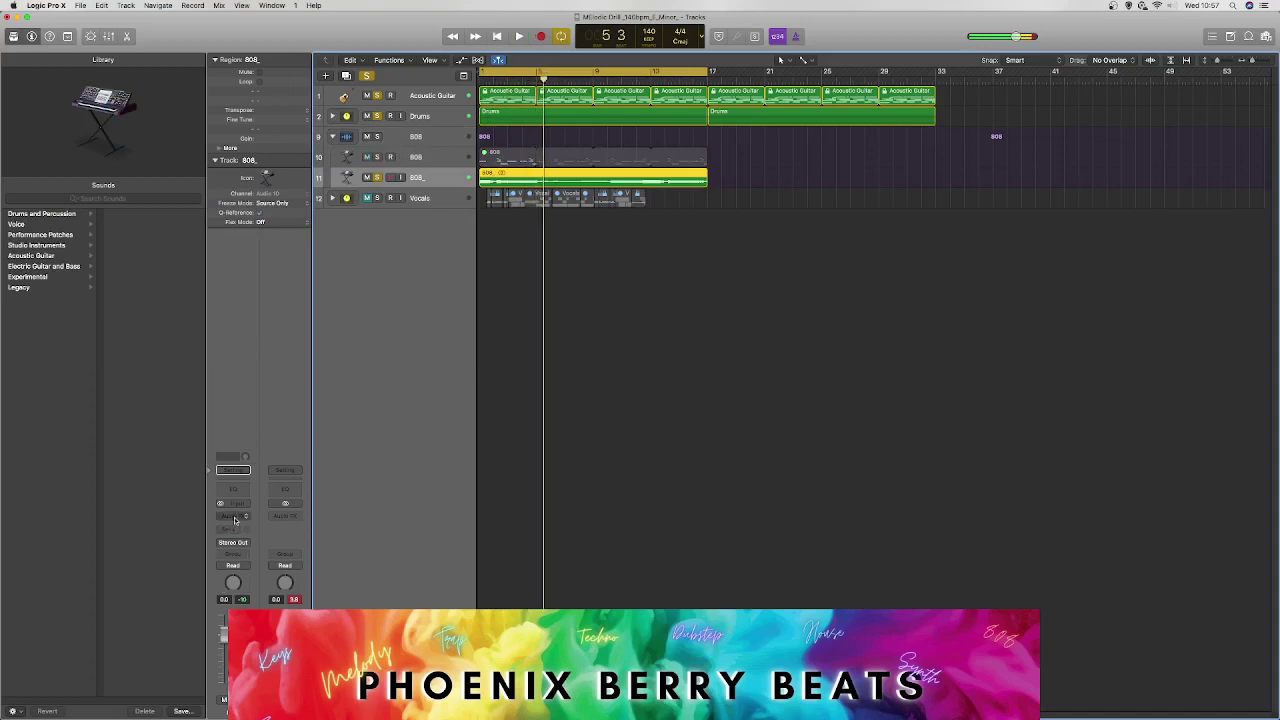
{"action": "left_click", "coordinate": [235, 517]}
{"action": "mouse_move", "coordinate": [249, 600]}
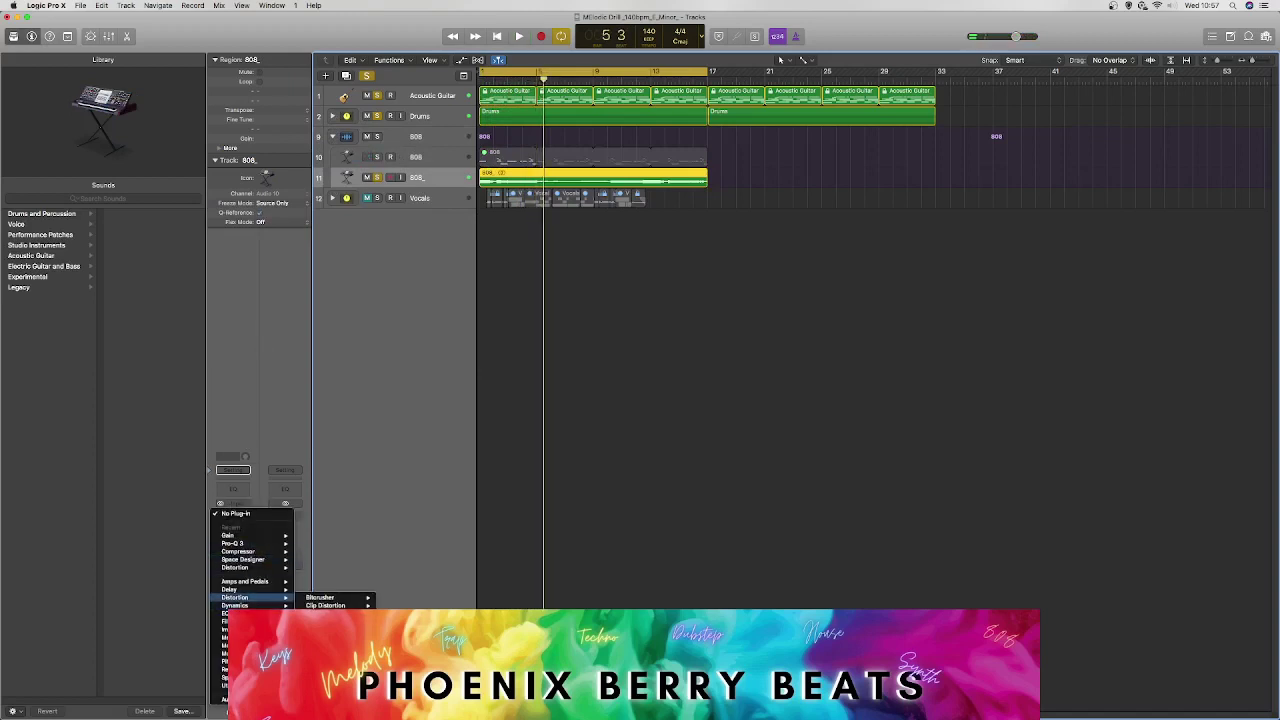
{"action": "left_click", "coordinate": [322, 629]}
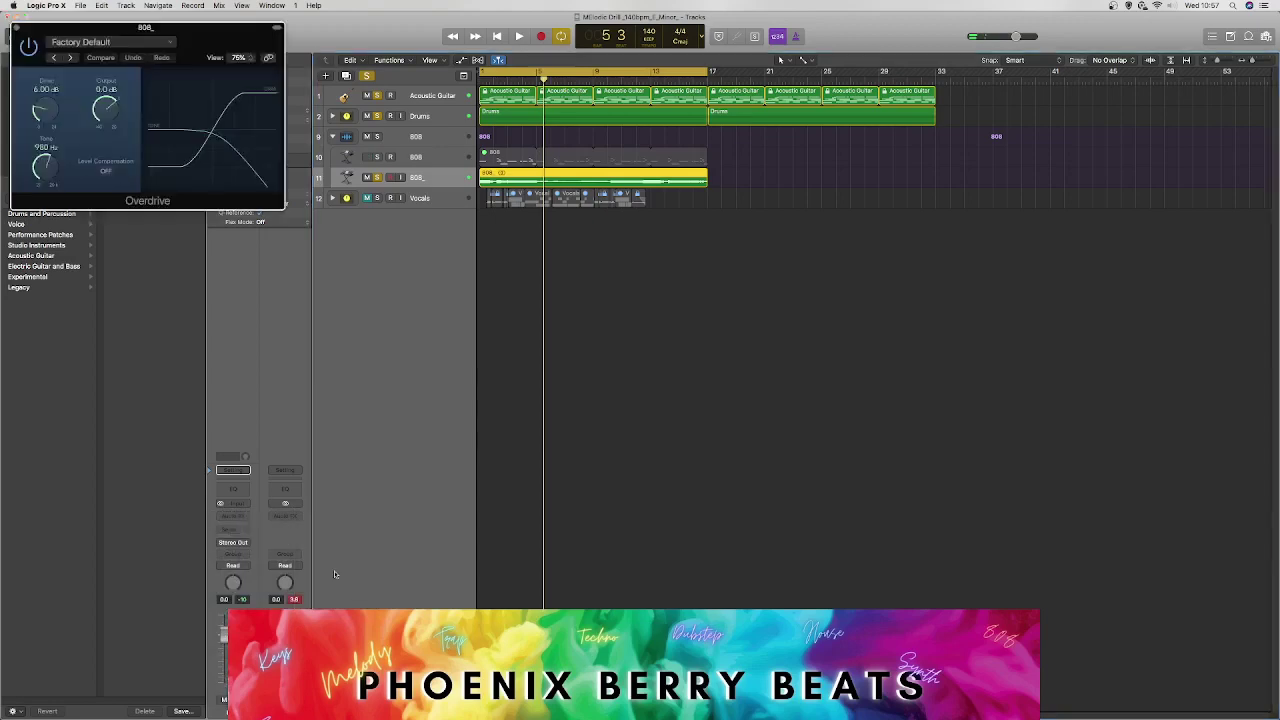
{"action": "left_click", "coordinate": [16, 28]}
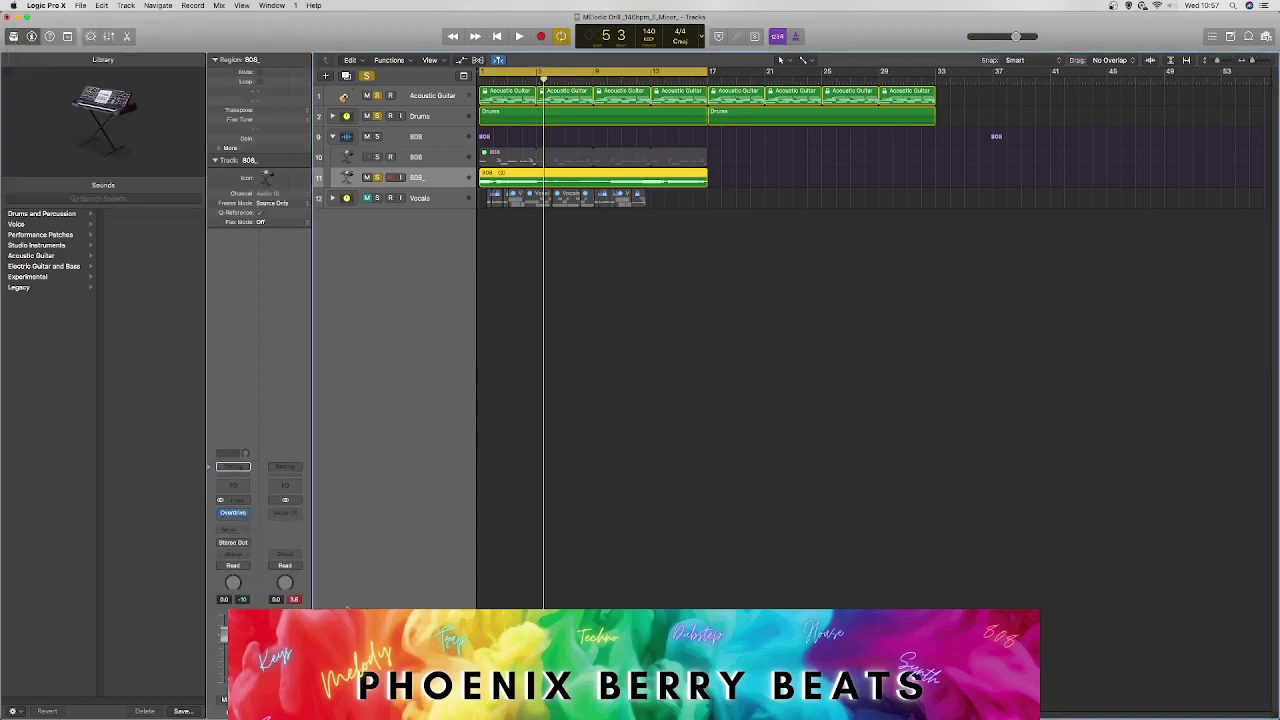
Step: Try a Bus 18 send on the 808_ track, raising its level during playback and setting it to Post Fader
{"action": "left_click", "coordinate": [236, 531]}
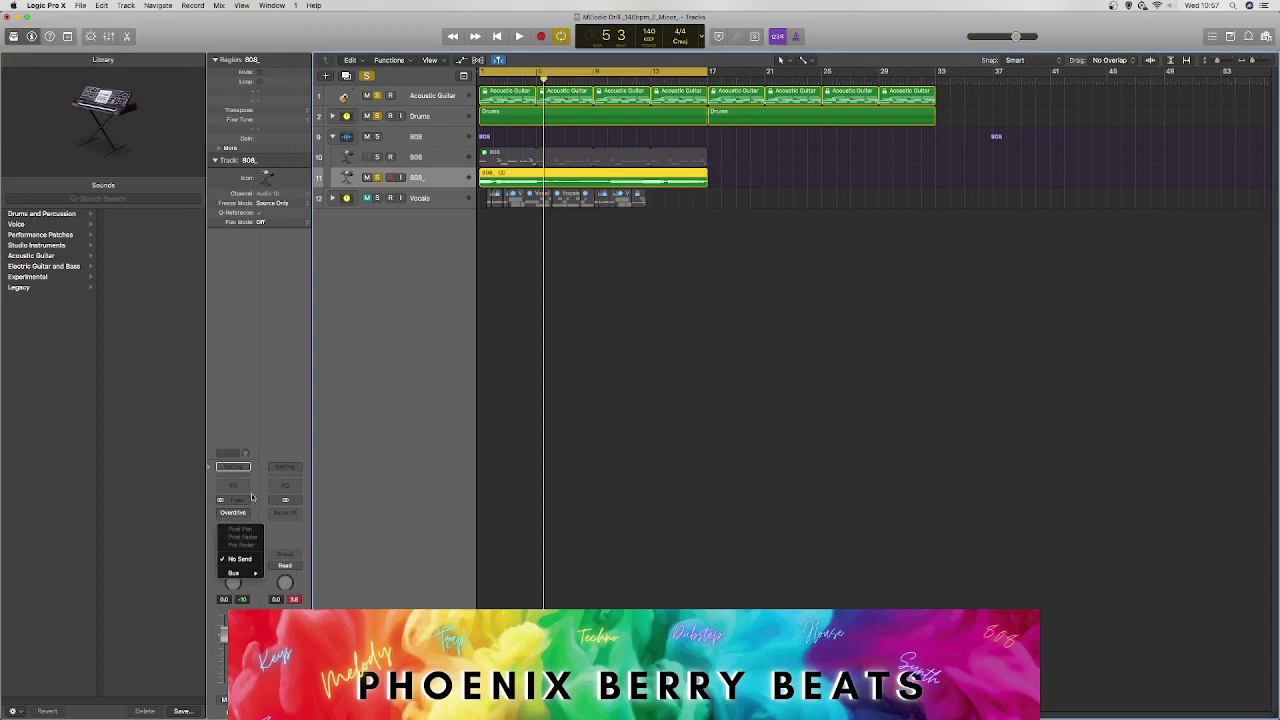
{"action": "mouse_move", "coordinate": [256, 575]}
{"action": "left_click", "coordinate": [297, 538]}
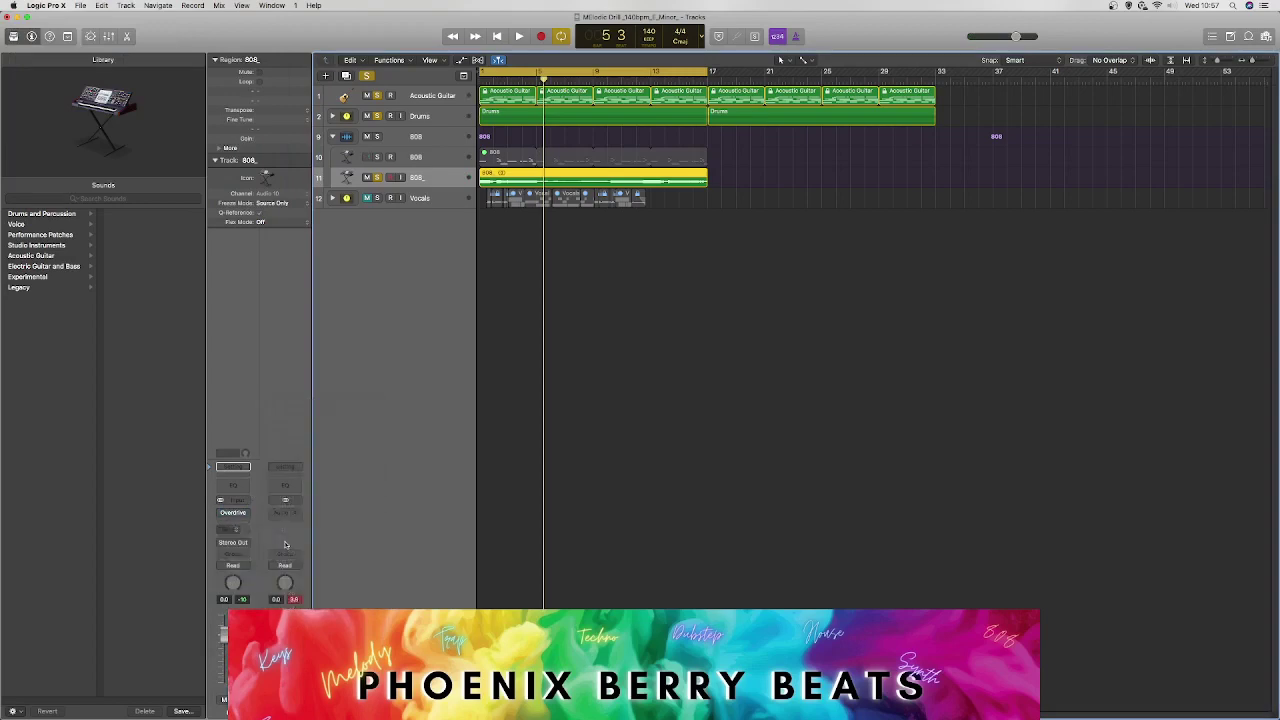
{"action": "key", "text": "space"}
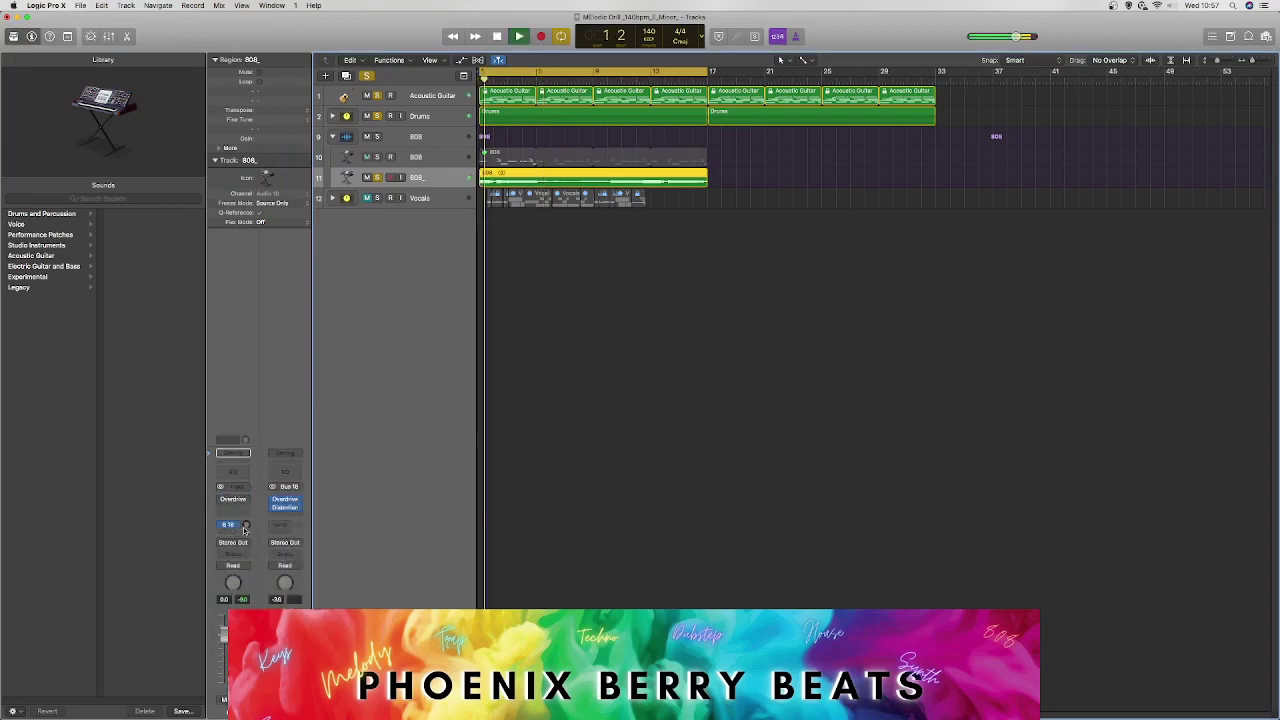
{"action": "left_click_drag", "start_coordinate": [246, 529], "coordinate": [245, 522]}
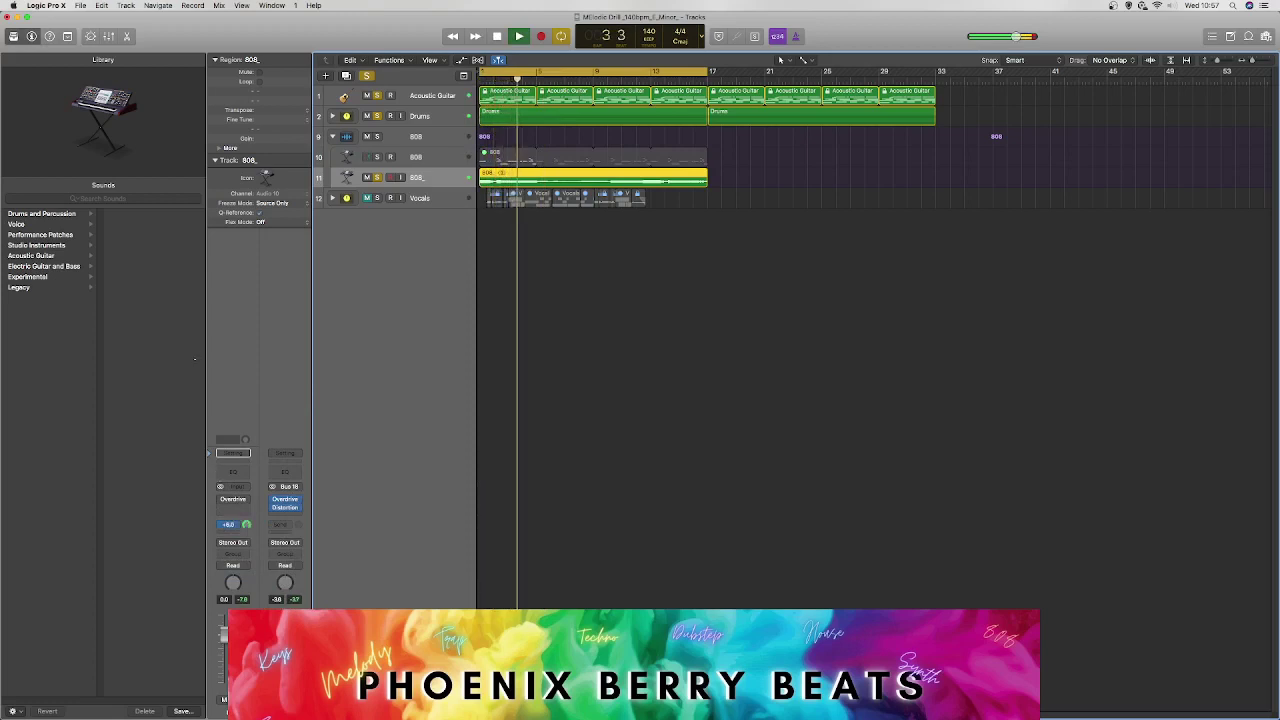
{"action": "left_click", "coordinate": [231, 525]}
{"action": "left_click", "coordinate": [239, 545]}
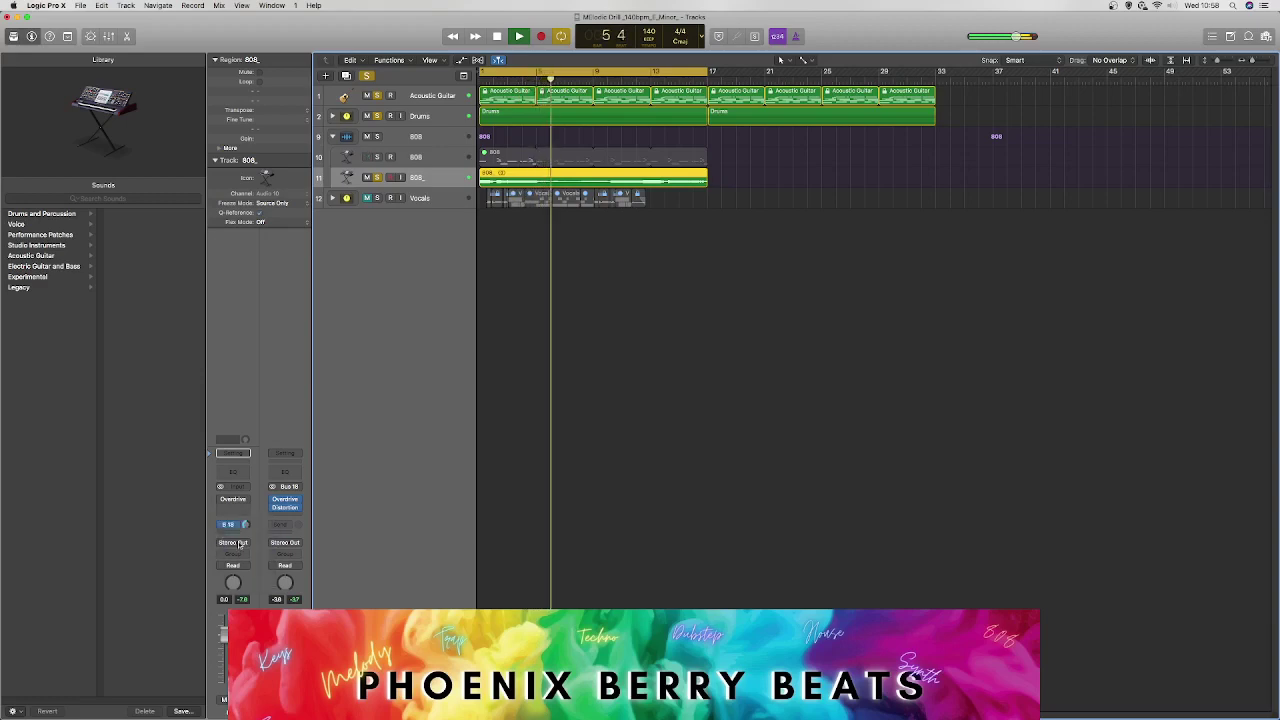
Step: Audition different Bus 18 send levels with the guitar and drums unsoloed, re-solo them, and remove the send from the 808_ track
{"action": "left_click", "coordinate": [376, 95]}
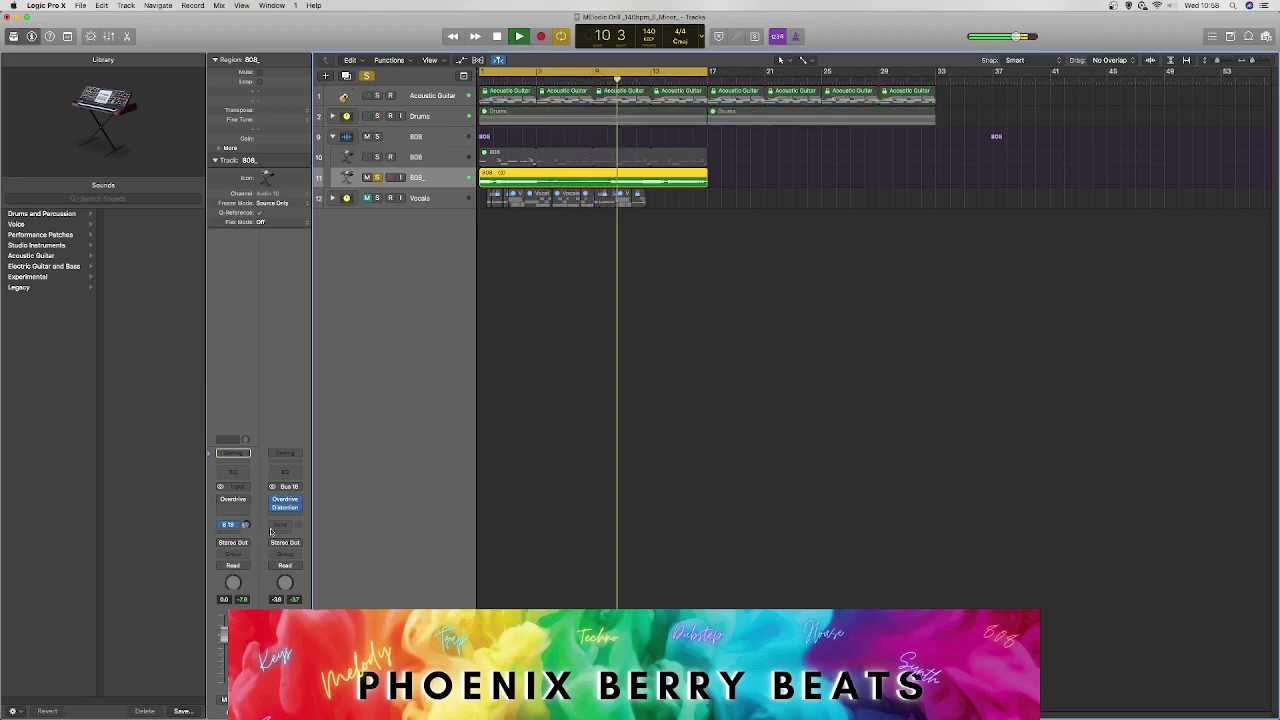
{"action": "left_click_drag", "start_coordinate": [247, 525], "coordinate": [247, 490]}
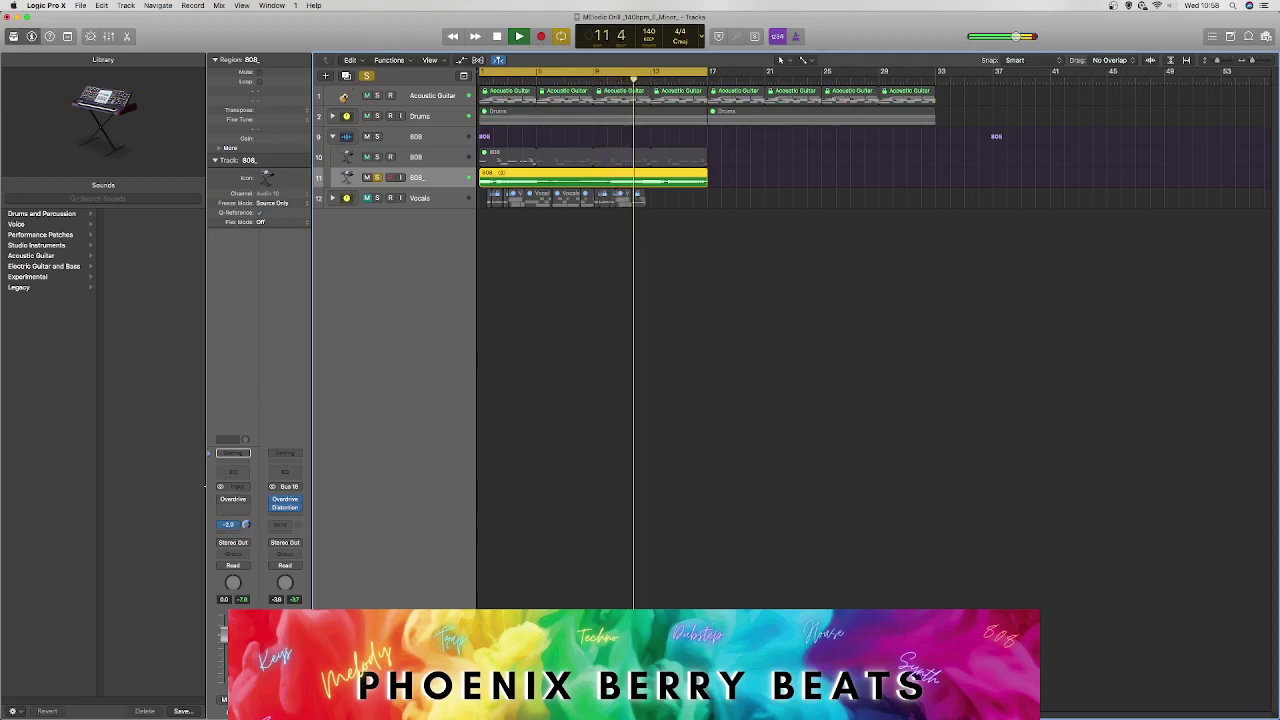
{"action": "left_click", "coordinate": [376, 95]}
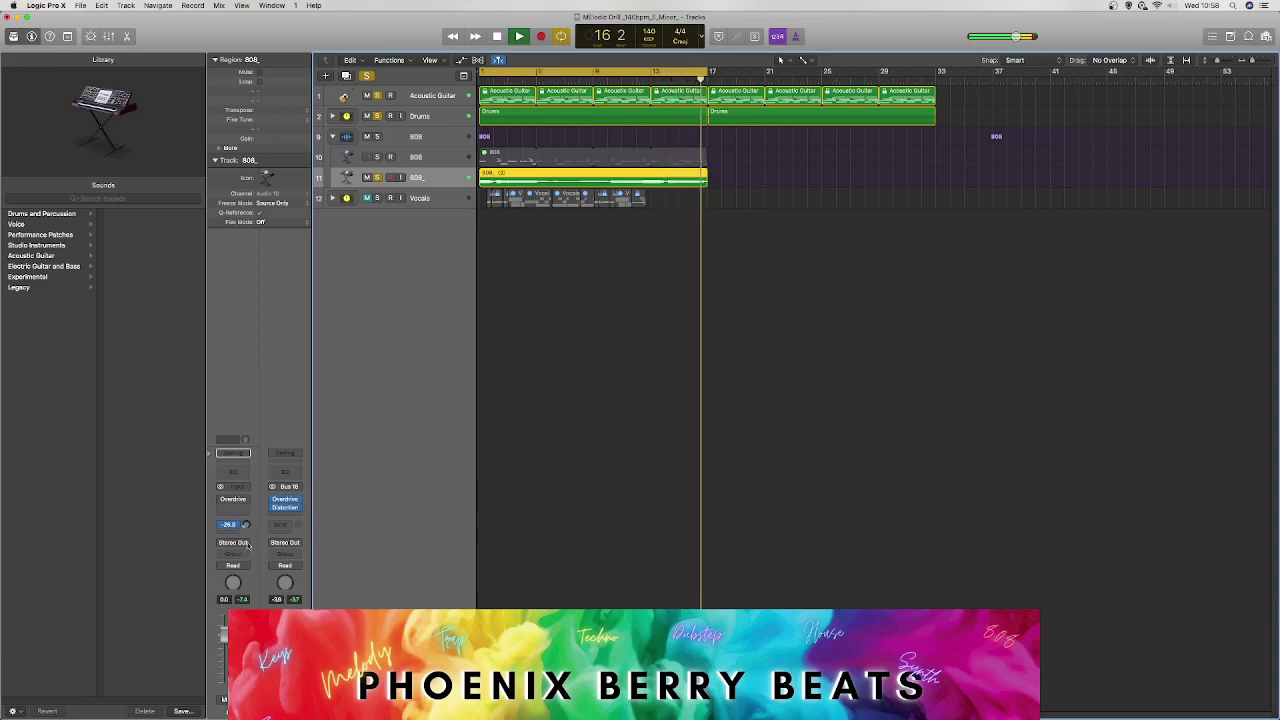
{"action": "key", "text": "space"}
{"action": "left_click", "coordinate": [234, 525]}
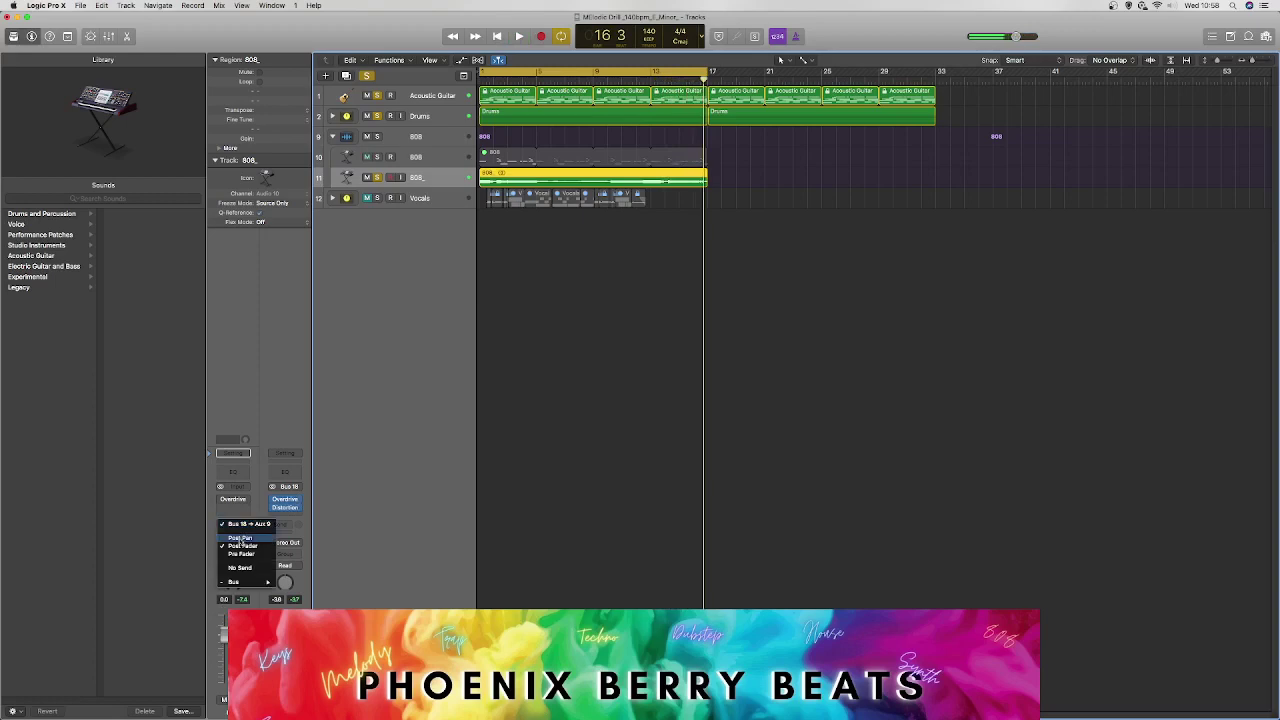
{"action": "left_click", "coordinate": [244, 568]}
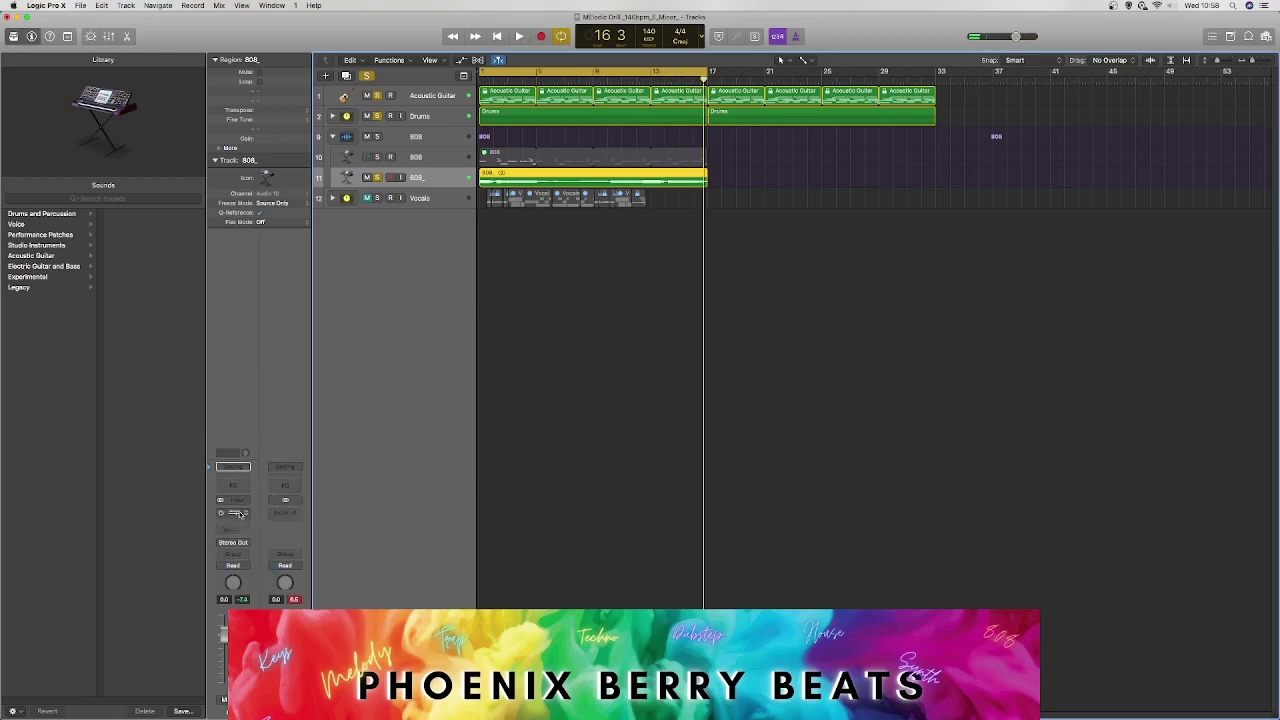
Step: Add a Bus 18 send to the 808_ track and replace its Overdrive with the one from the Bus 18 channel
{"action": "mouse_move", "coordinate": [257, 571]}
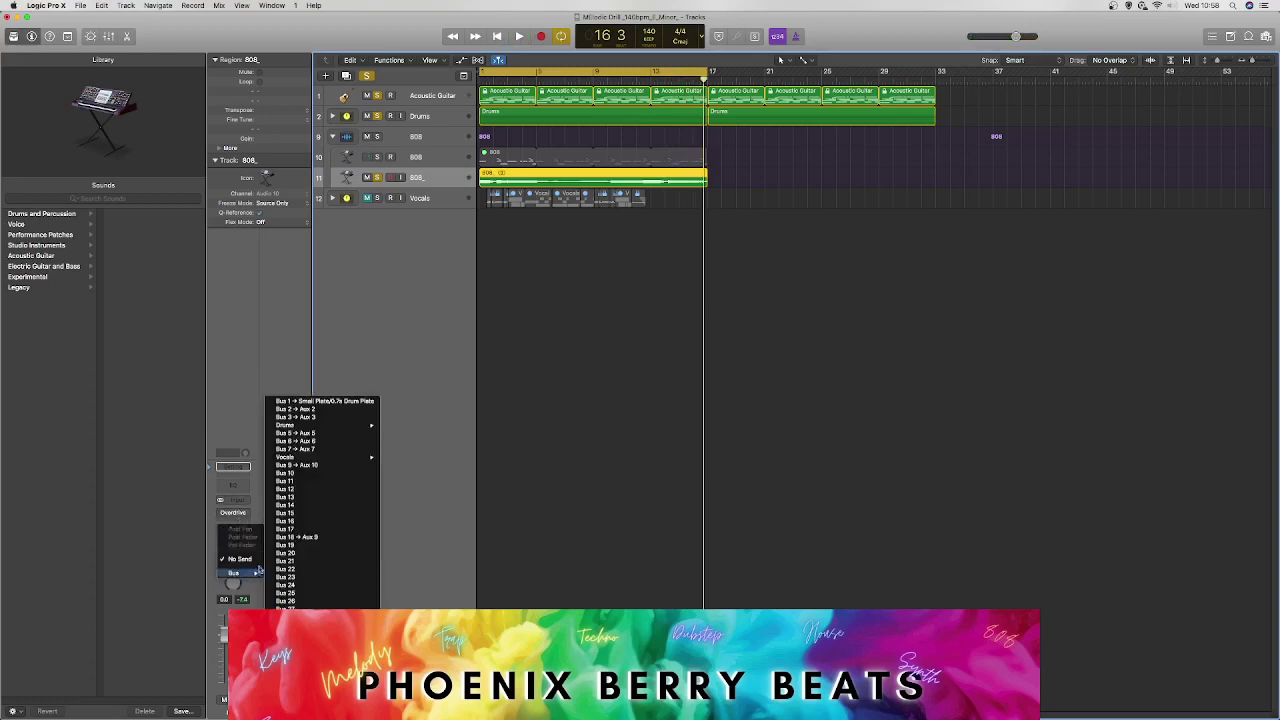
{"action": "left_click", "coordinate": [305, 538]}
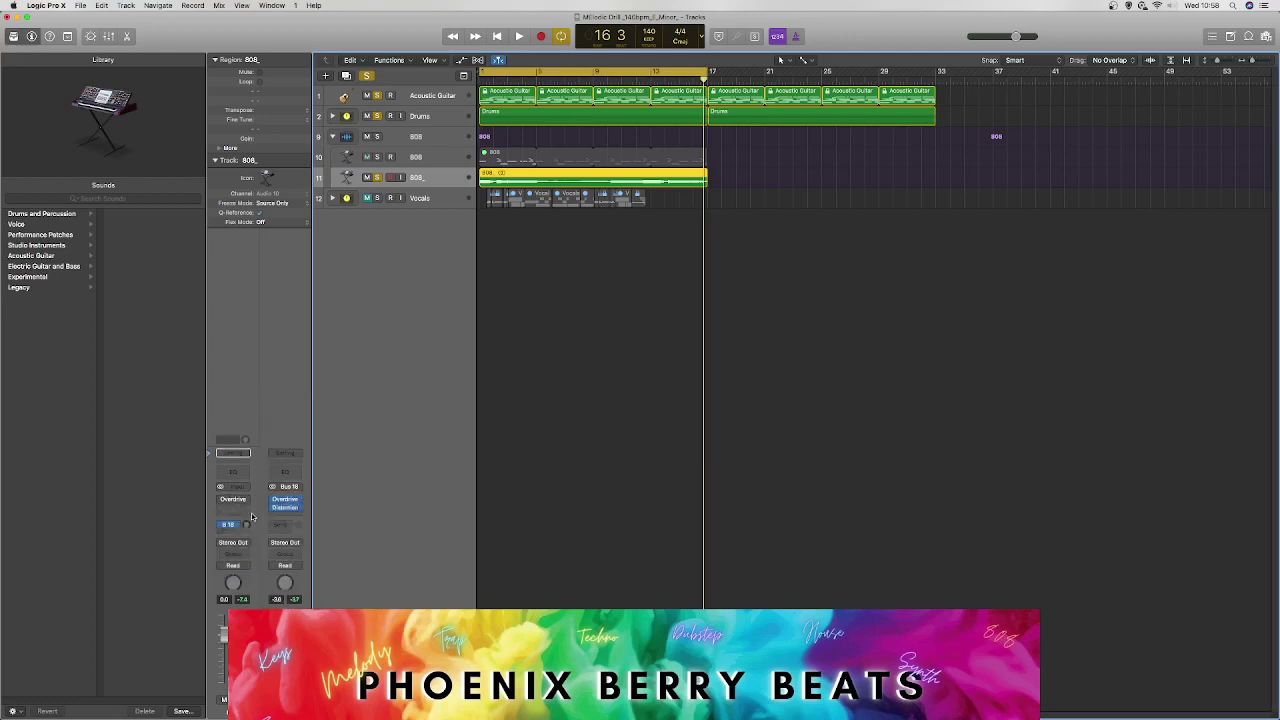
{"action": "left_click", "coordinate": [244, 500]}
{"action": "left_click", "coordinate": [253, 520]}
{"action": "left_click", "coordinate": [247, 505]}
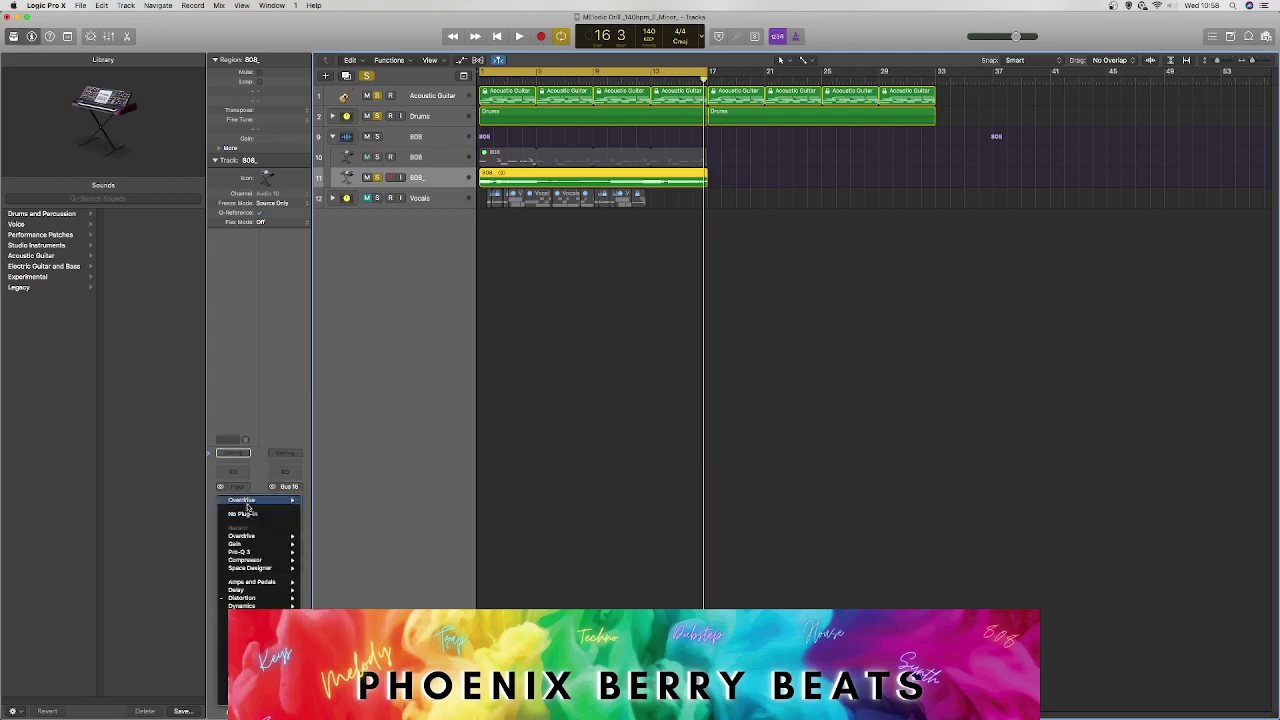
{"action": "left_click", "coordinate": [265, 514]}
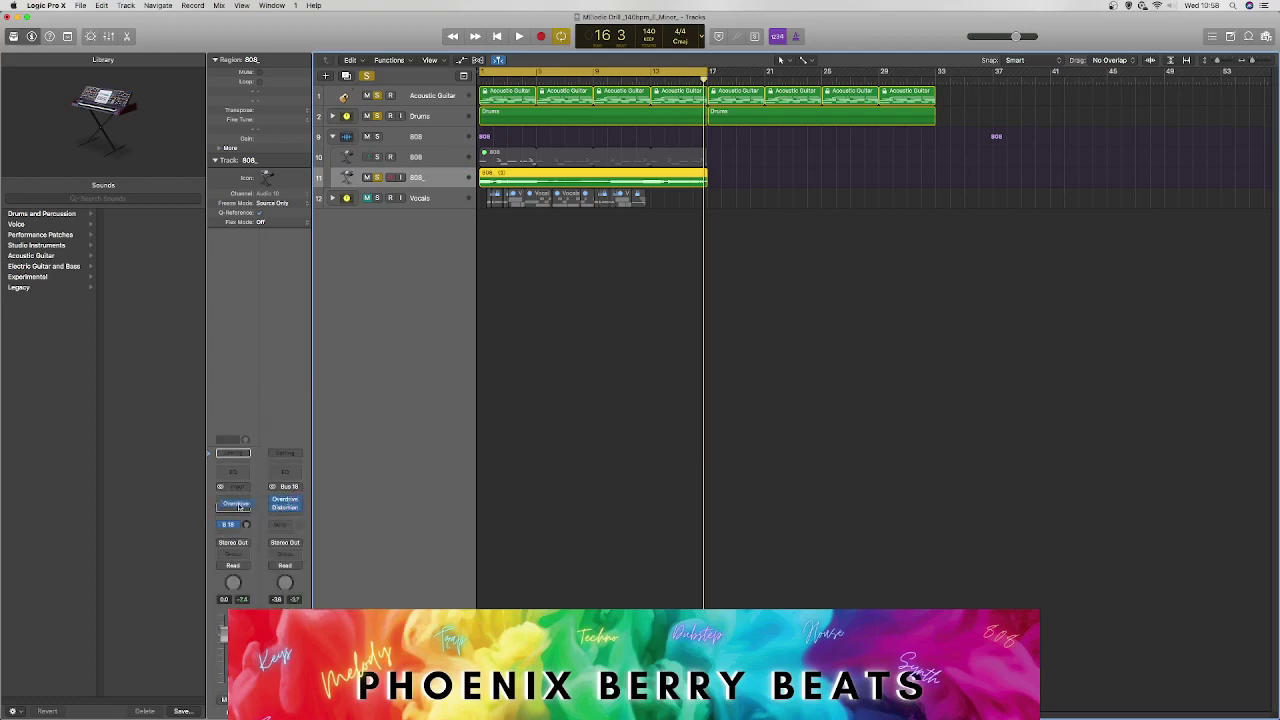
Step: Play the loop from the start and open the settings of the 808_ track's Overdrive plug-in
{"action": "key", "text": "Return"}
{"action": "key", "text": "space"}
{"action": "left_click", "coordinate": [237, 507]}
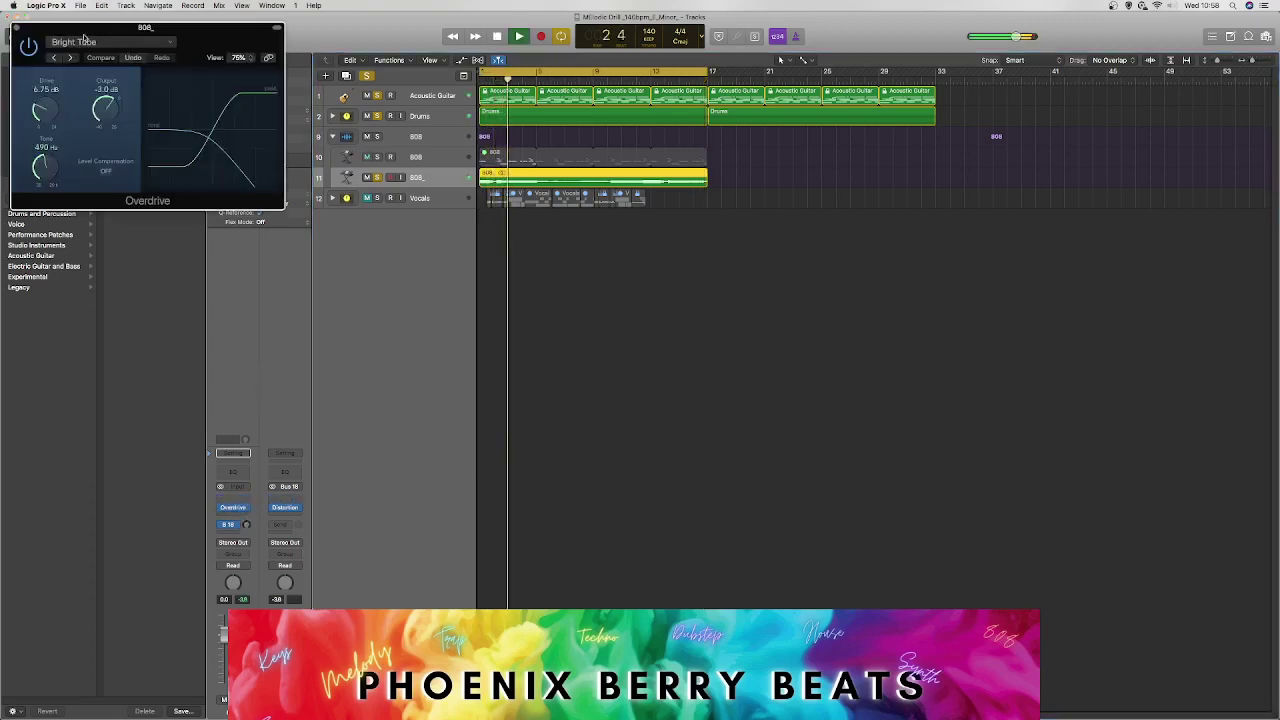
Step: Compare the 808_ track's sound with its Overdrive bypassed and enabled, and close the plug-in's settings
{"action": "left_click", "coordinate": [30, 47]}
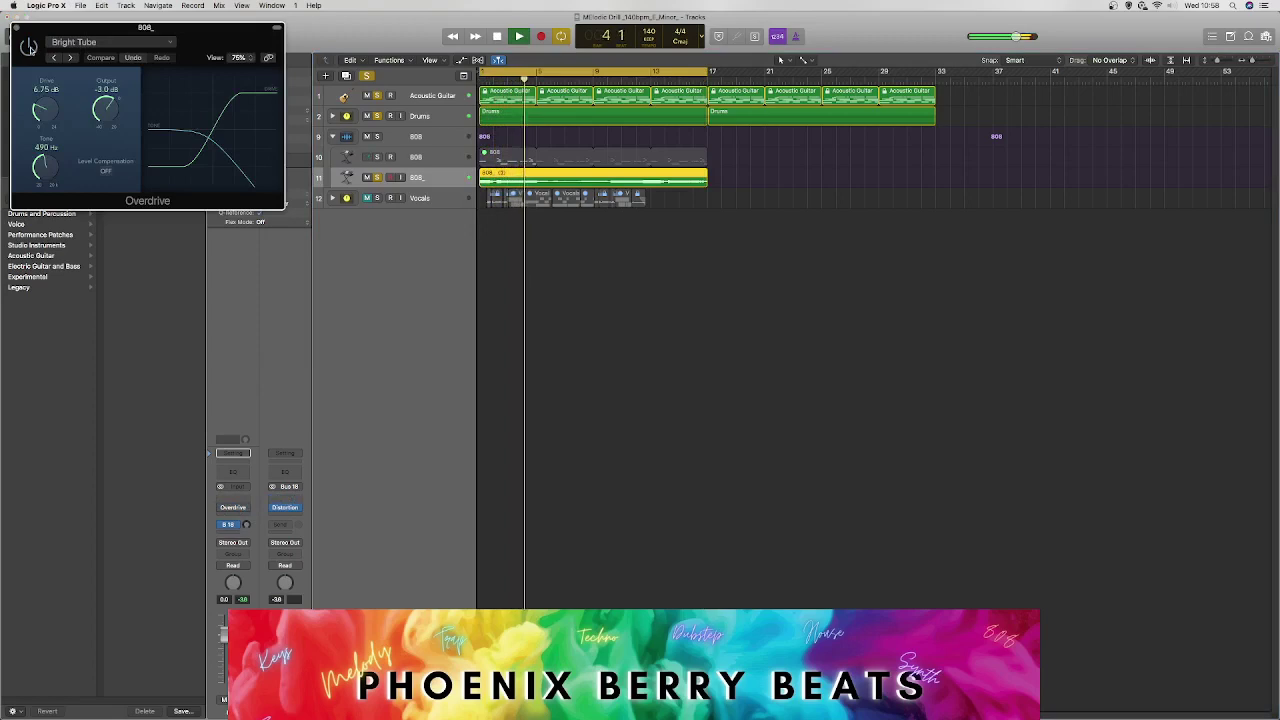
{"action": "left_click", "coordinate": [30, 47]}
{"action": "left_click", "coordinate": [16, 27]}
Step: Move the Distortion plug-in from the Bus 18 channel to below Overdrive on the 808_ track and load its Crunch Distortion preset
{"action": "left_click_drag", "start_coordinate": [284, 508], "coordinate": [237, 515]}
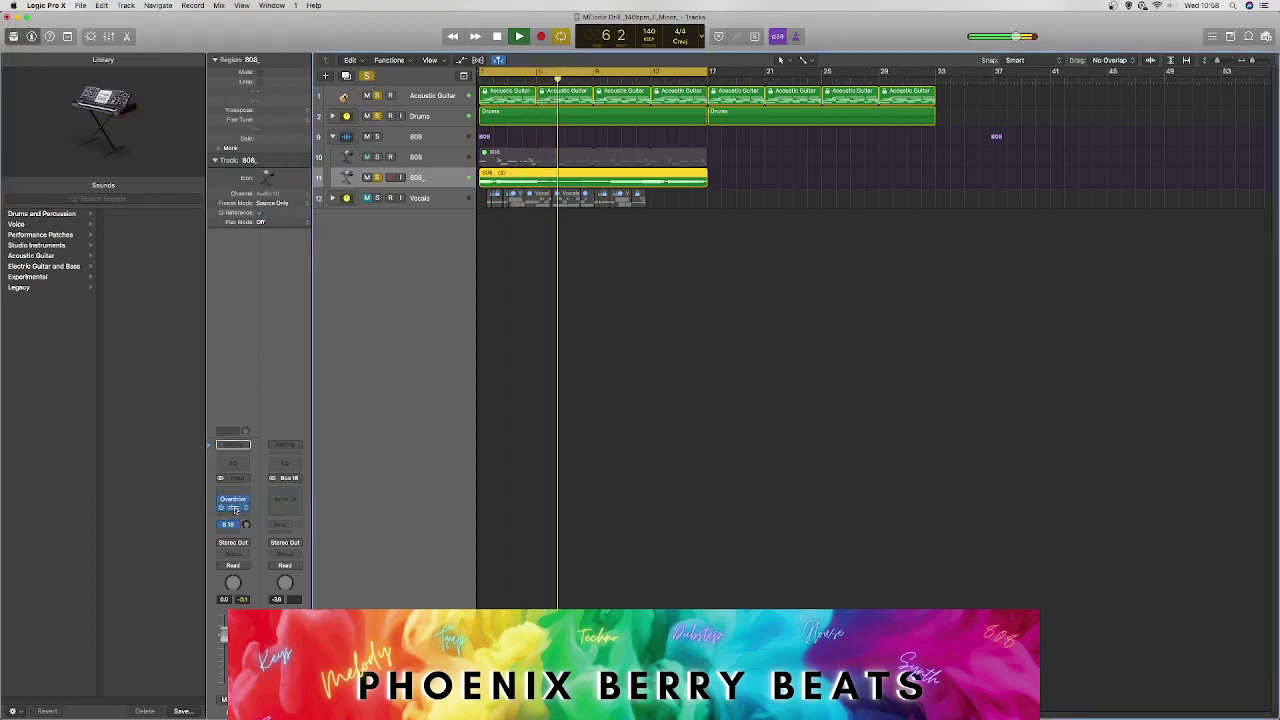
{"action": "left_click", "coordinate": [235, 508]}
{"action": "left_click", "coordinate": [101, 47]}
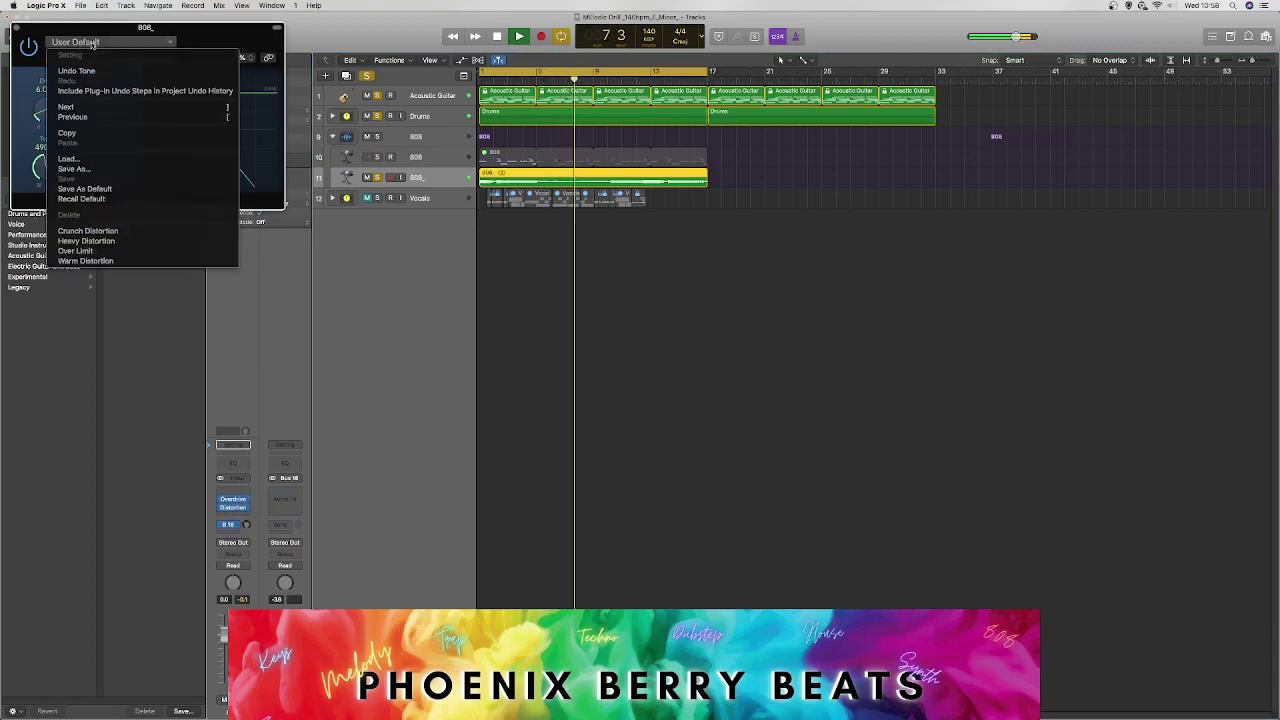
{"action": "left_click", "coordinate": [104, 236]}
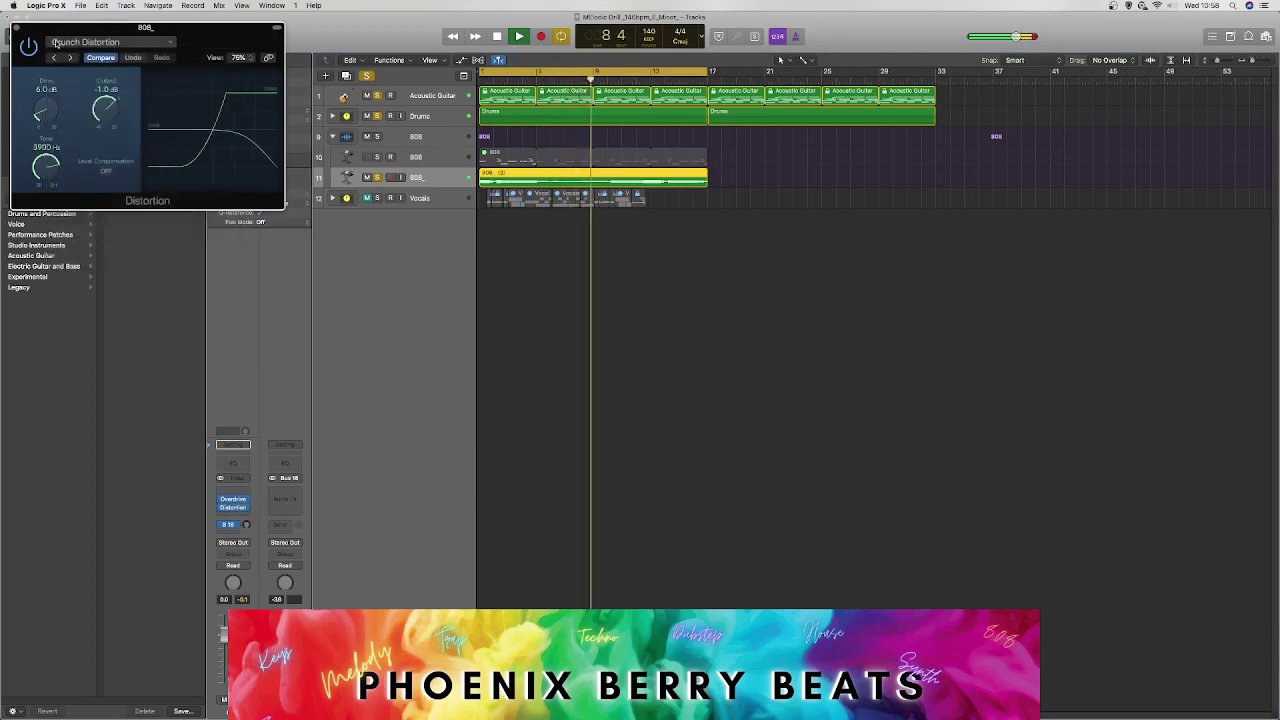
{"action": "left_click", "coordinate": [15, 28]}
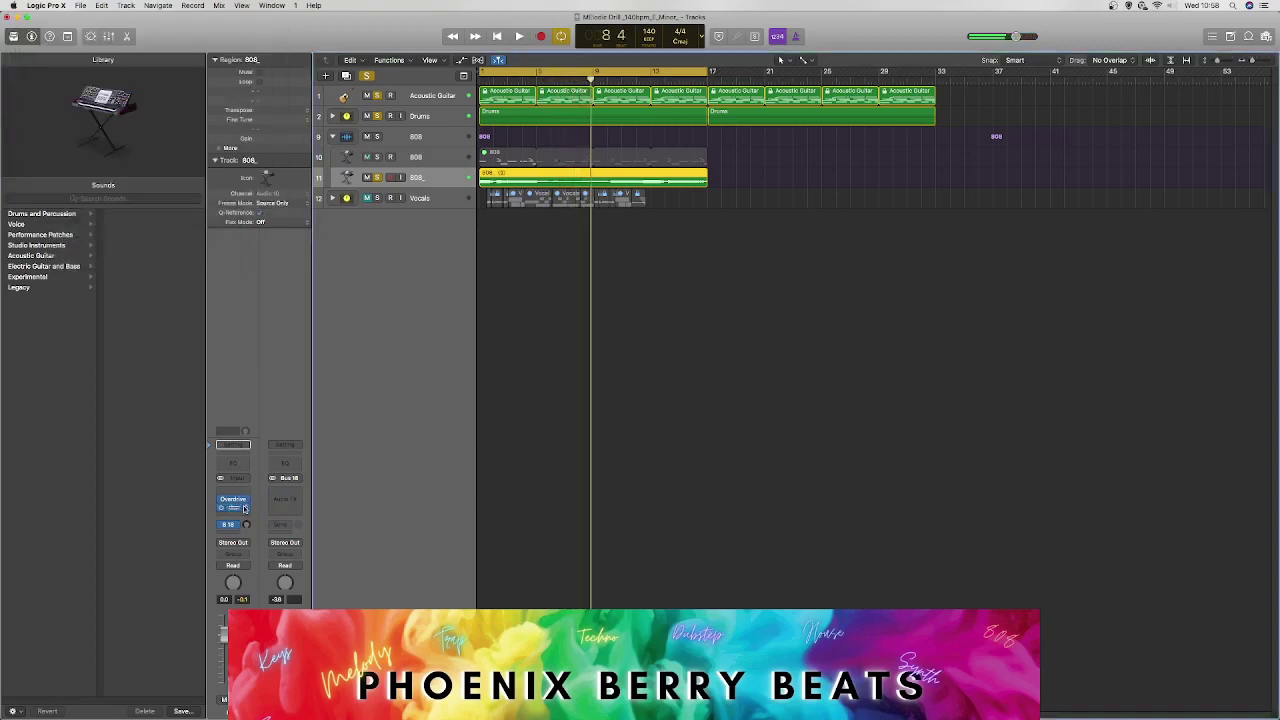
Step: Replace the Distortion on the 808_ track with Distortion II, load its Vocal Fuzz preset, and play the loop
{"action": "left_click", "coordinate": [243, 508]}
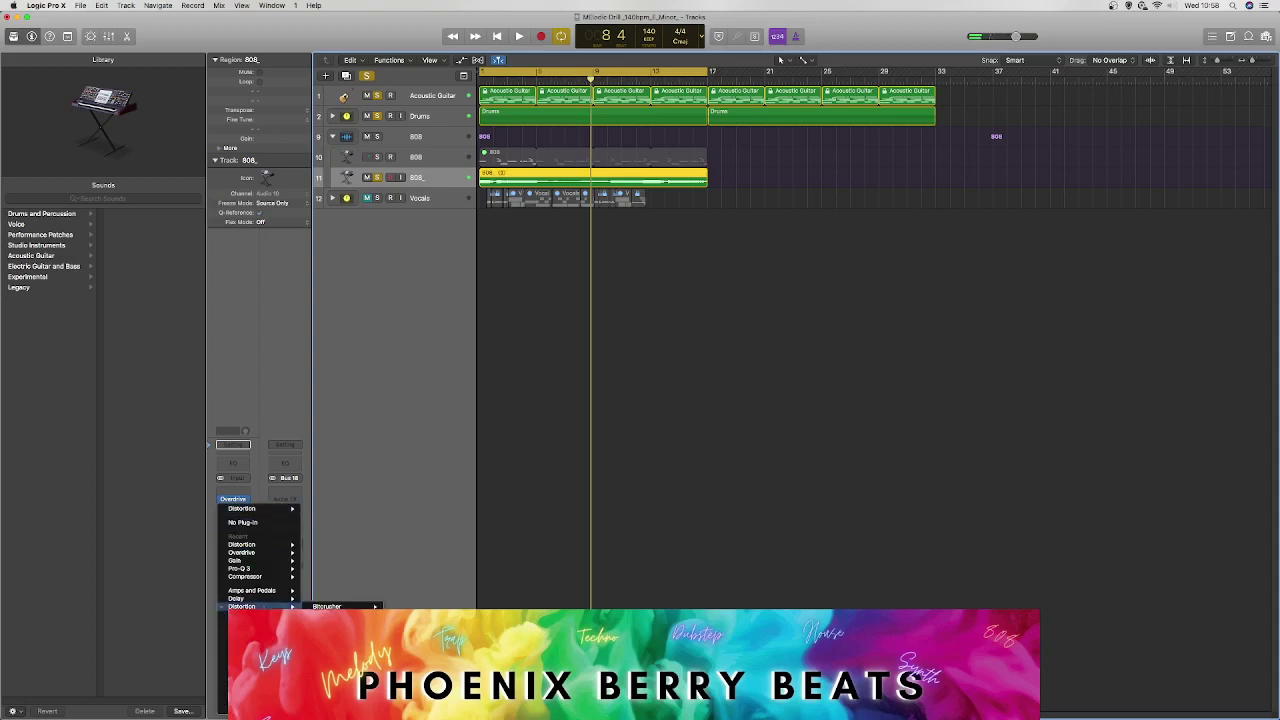
{"action": "left_click", "coordinate": [263, 606]}
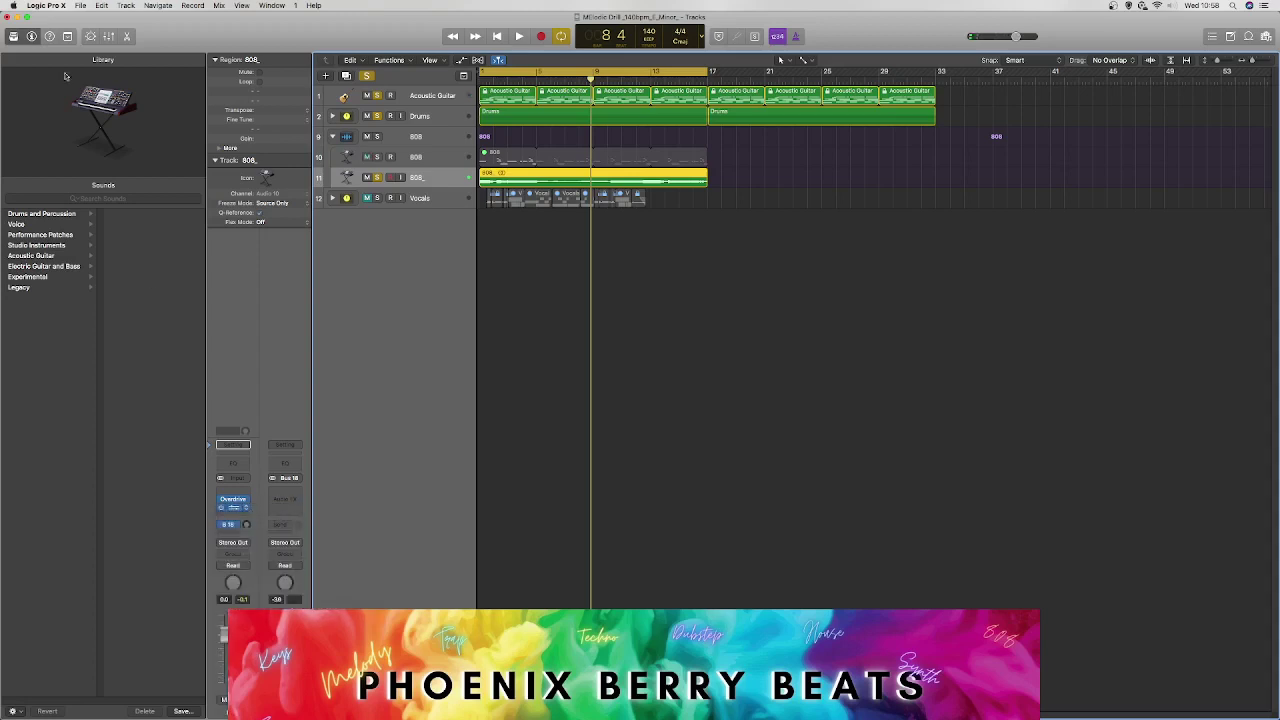
{"action": "key", "text": "space"}
{"action": "left_click_drag", "start_coordinate": [140, 31], "coordinate": [316, 262]}
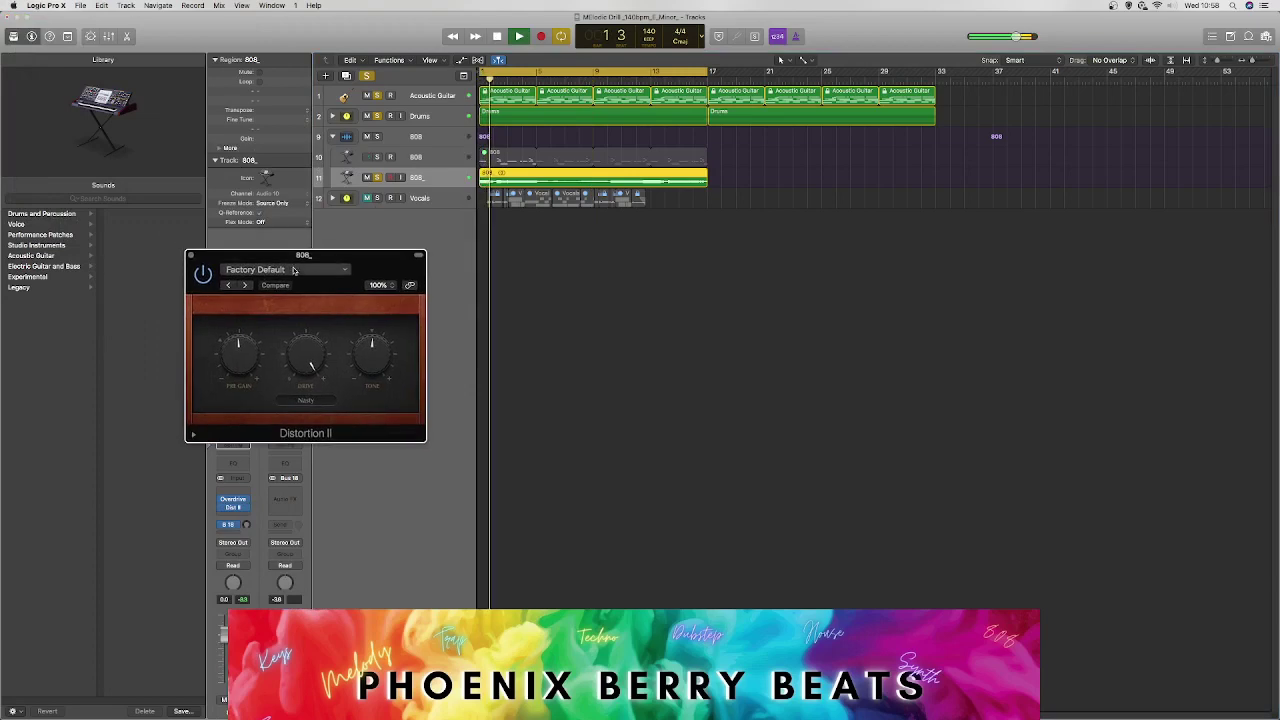
{"action": "key", "text": "space"}
{"action": "left_click", "coordinate": [293, 270]}
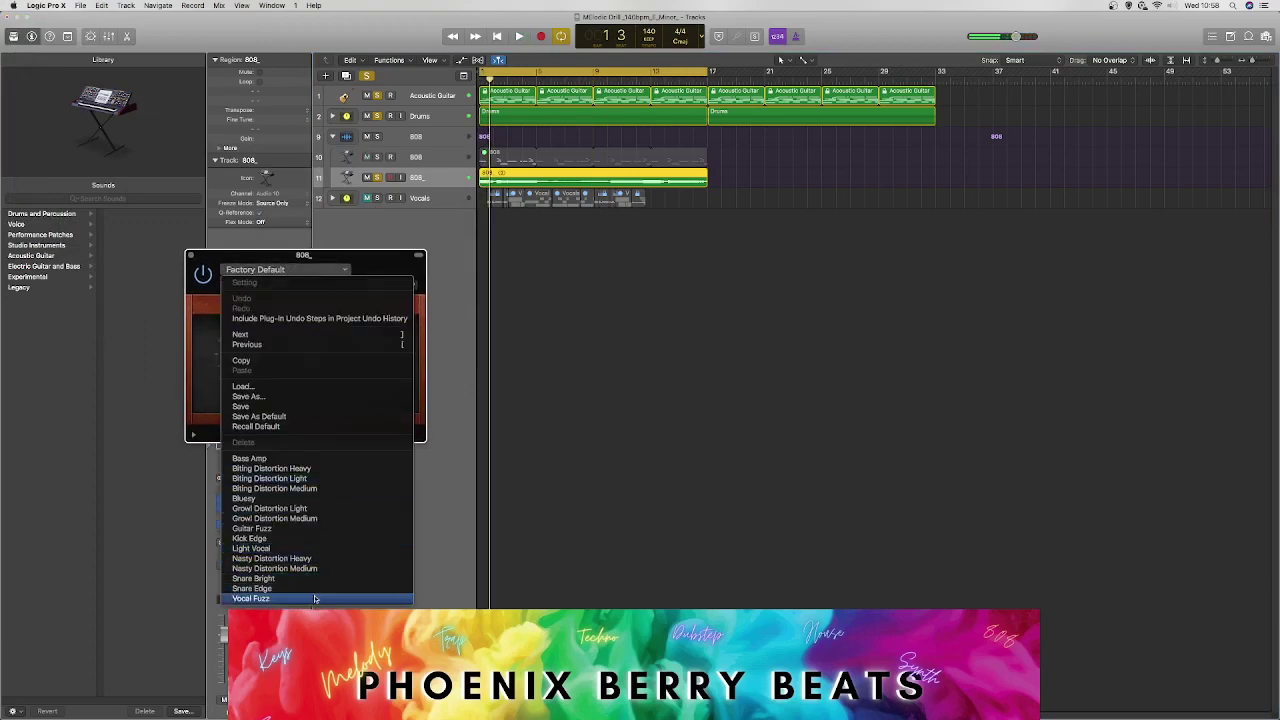
{"action": "left_click", "coordinate": [315, 598]}
{"action": "key", "text": "space"}
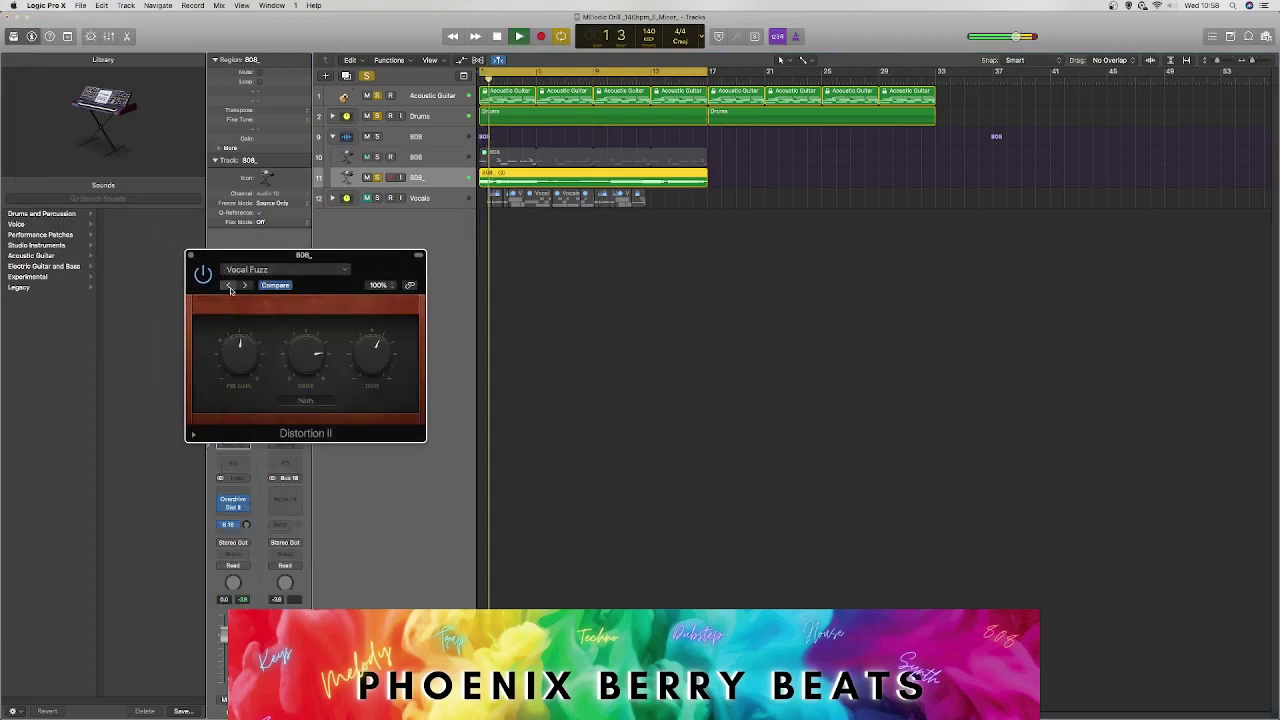
Step: Audition the Distortion II presets in reverse order from Vocal Fuzz to Bass Amp during playback, and close the plug-in
{"action": "left_click", "coordinate": [230, 287]}
{"action": "left_click", "coordinate": [229, 287]}
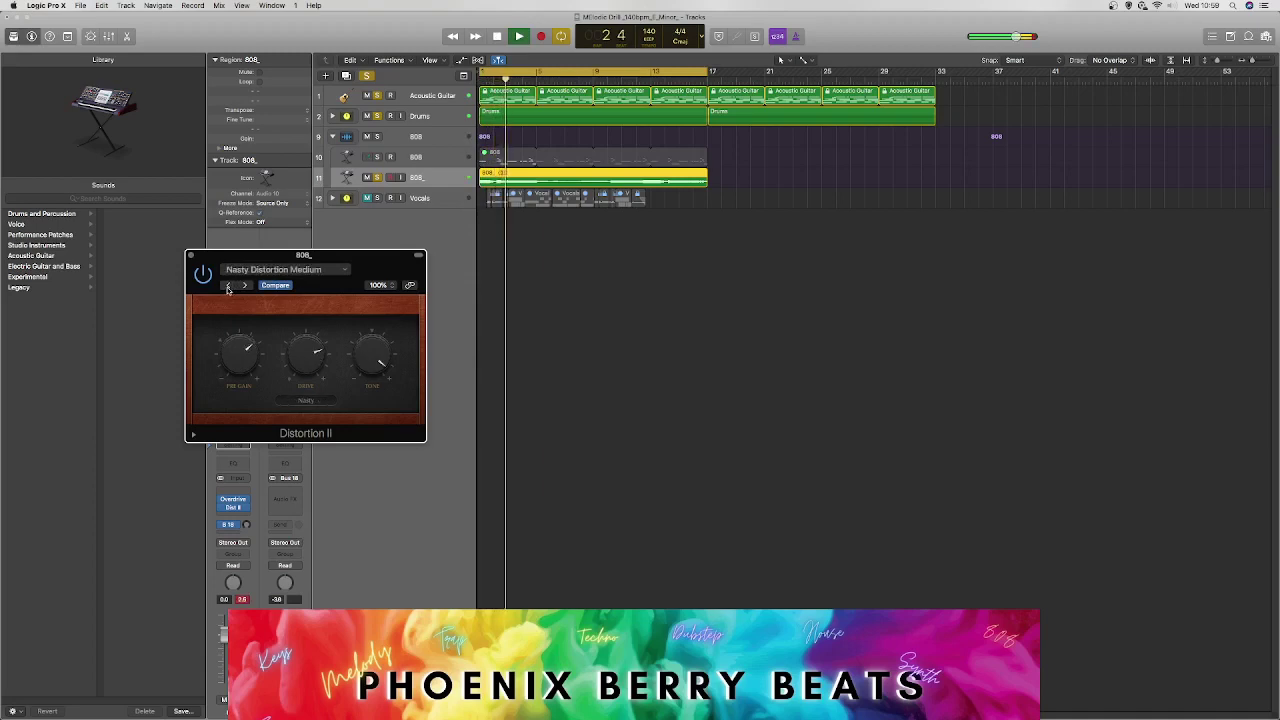
{"action": "left_click", "coordinate": [229, 287]}
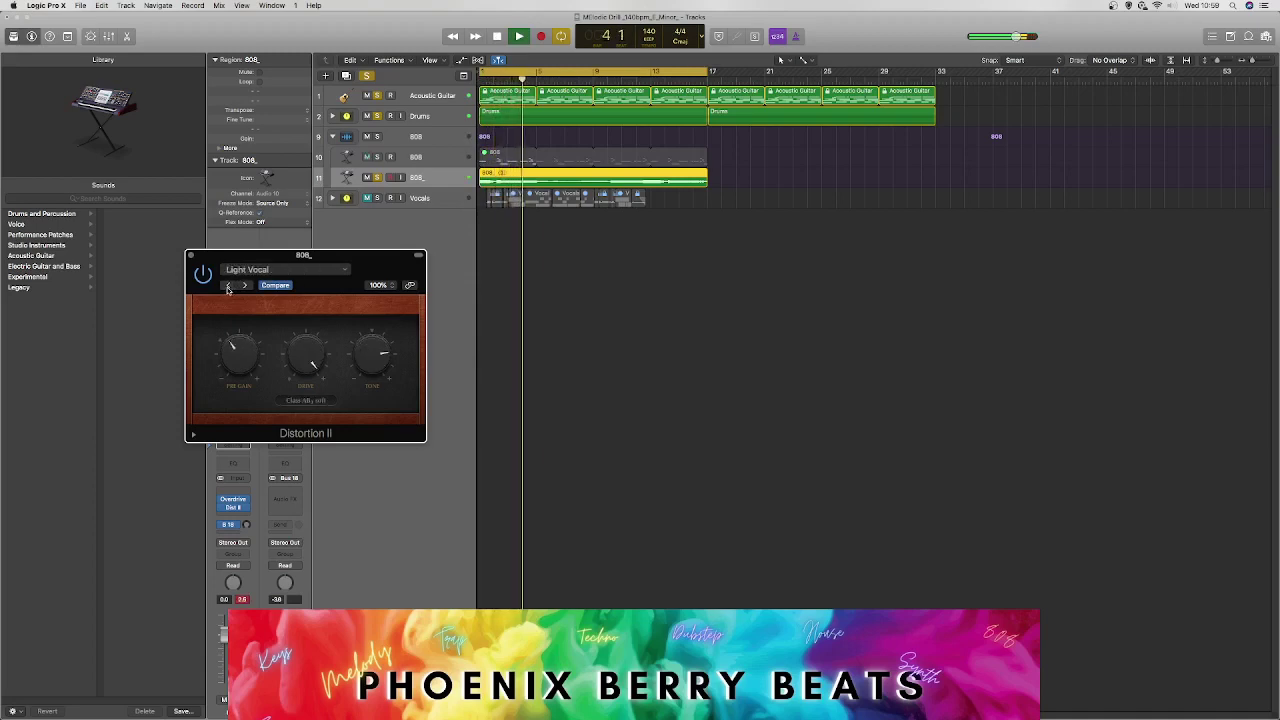
{"action": "left_click", "coordinate": [229, 287]}
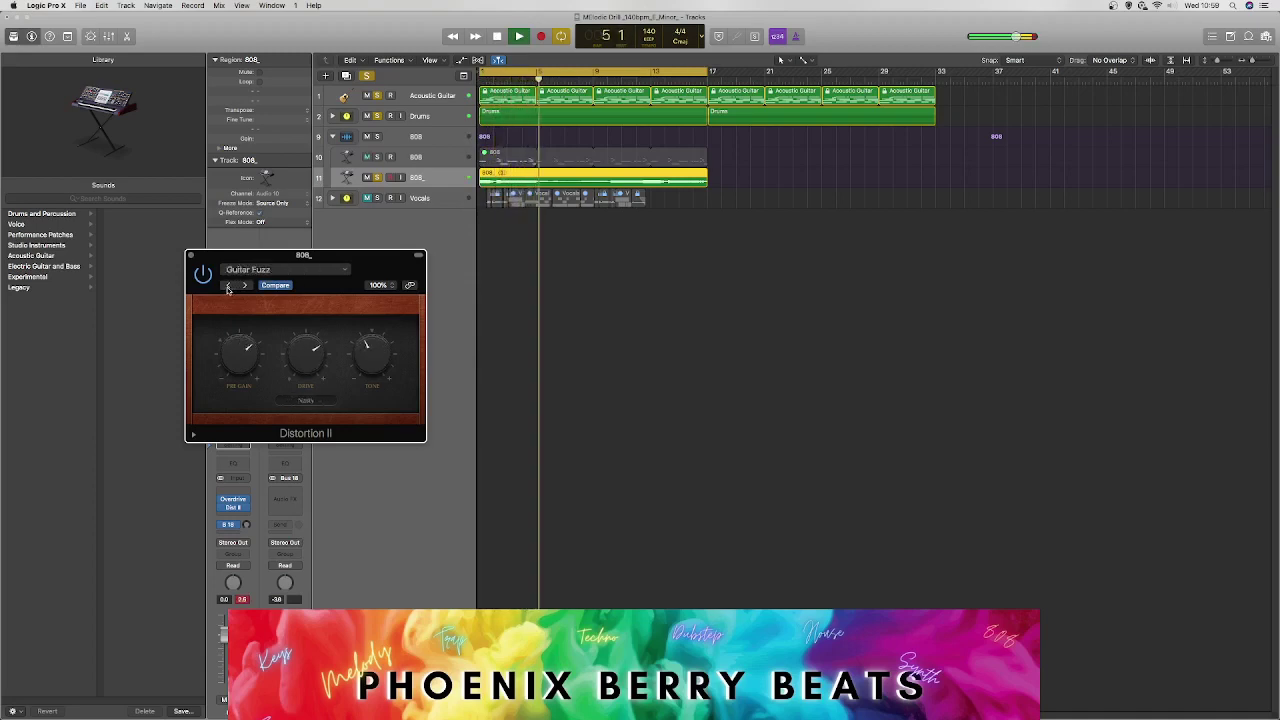
{"action": "left_click", "coordinate": [229, 287]}
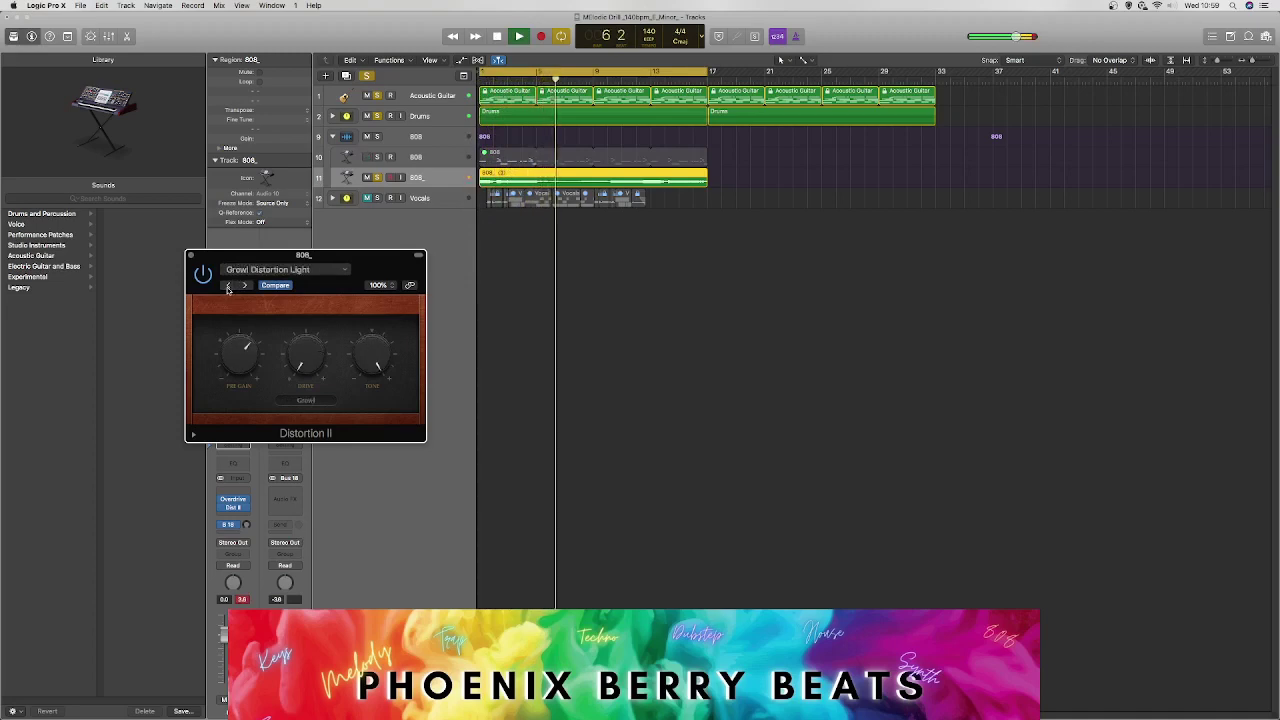
{"action": "left_click", "coordinate": [229, 287]}
{"action": "left_click", "coordinate": [228, 287]}
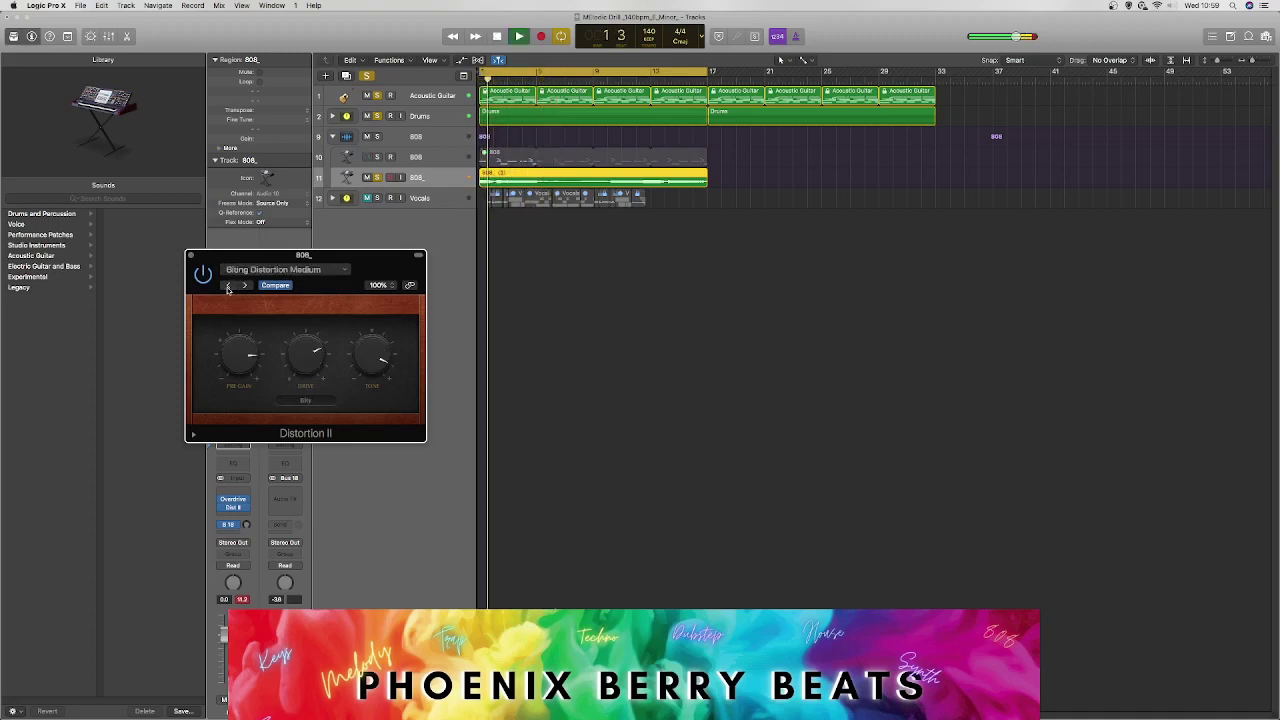
{"action": "left_click", "coordinate": [228, 287]}
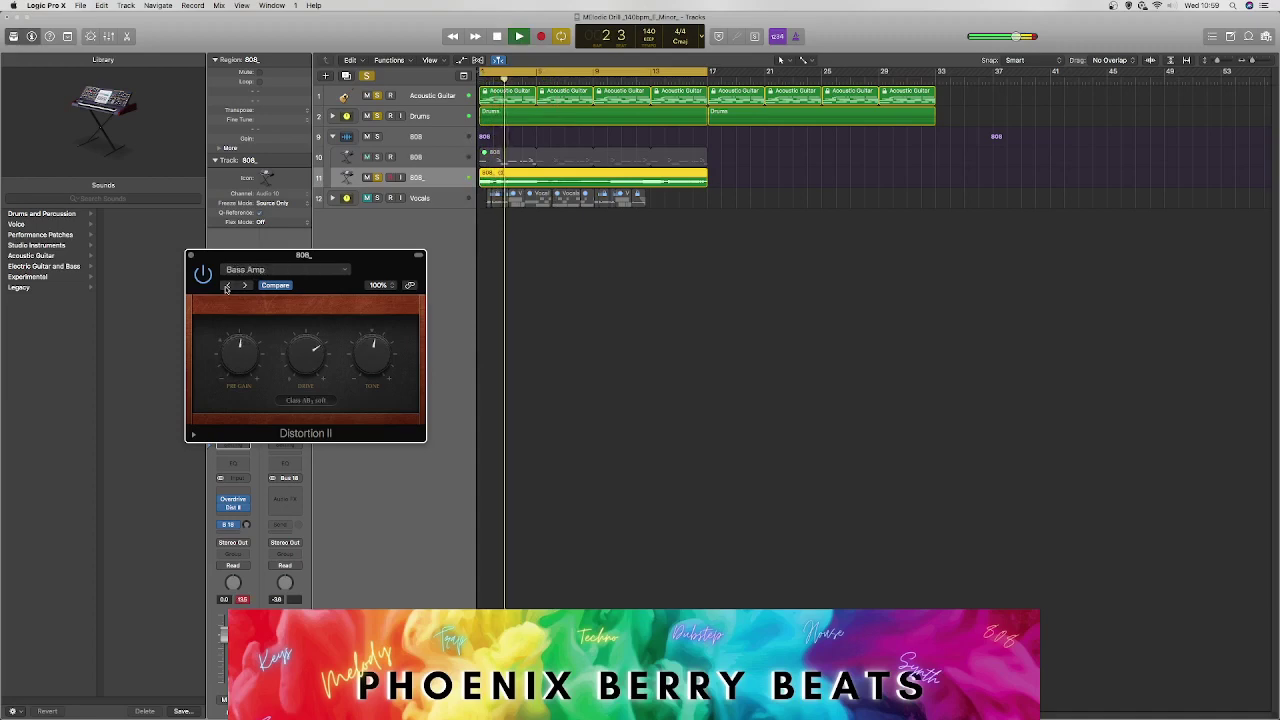
{"action": "left_click", "coordinate": [191, 257]}
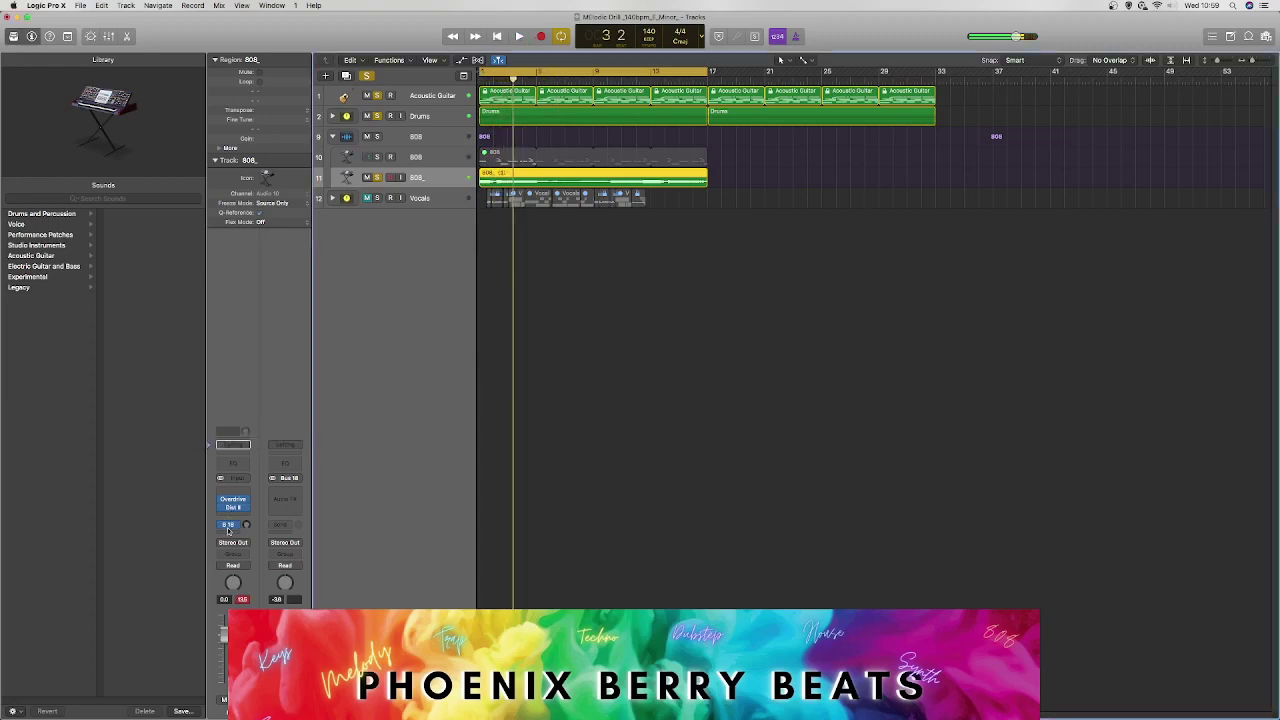
Step: Replace Distortion II on the 808_ track with the stereo Bass Rider (s) plug-in and start playback
{"action": "left_click", "coordinate": [247, 508]}
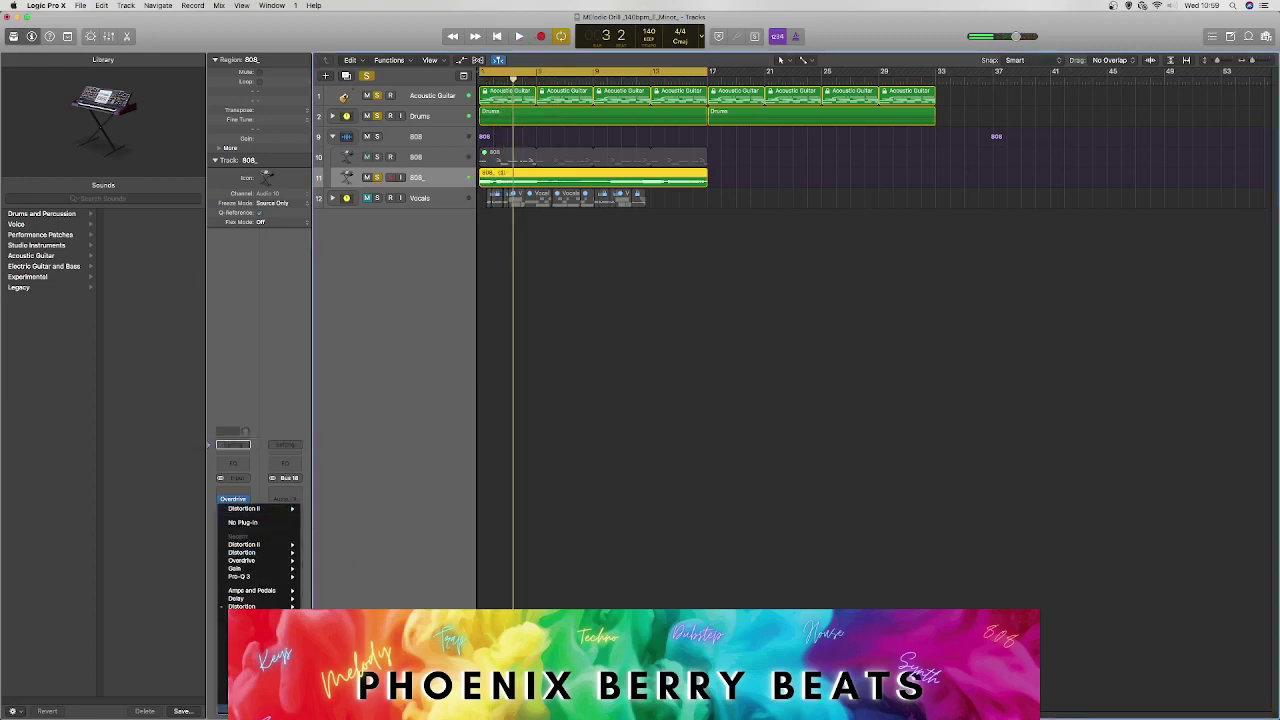
{"action": "mouse_move", "coordinate": [345, 700]}
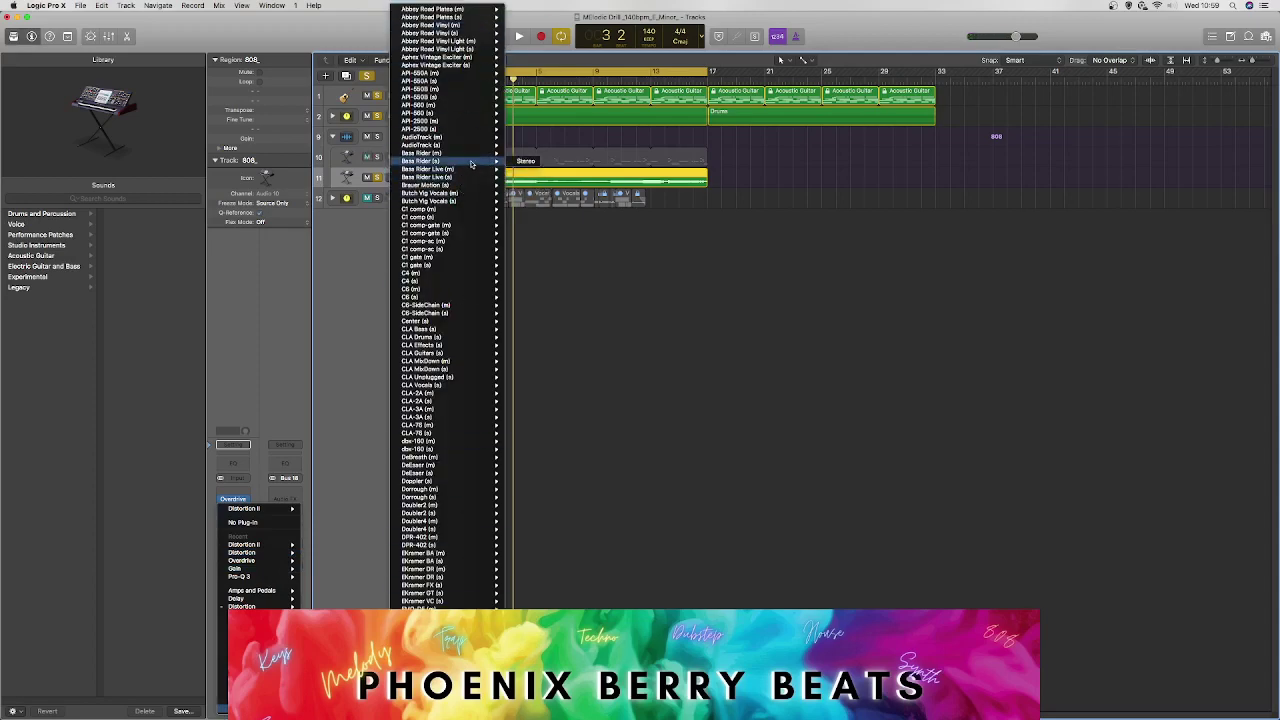
{"action": "left_click", "coordinate": [514, 162]}
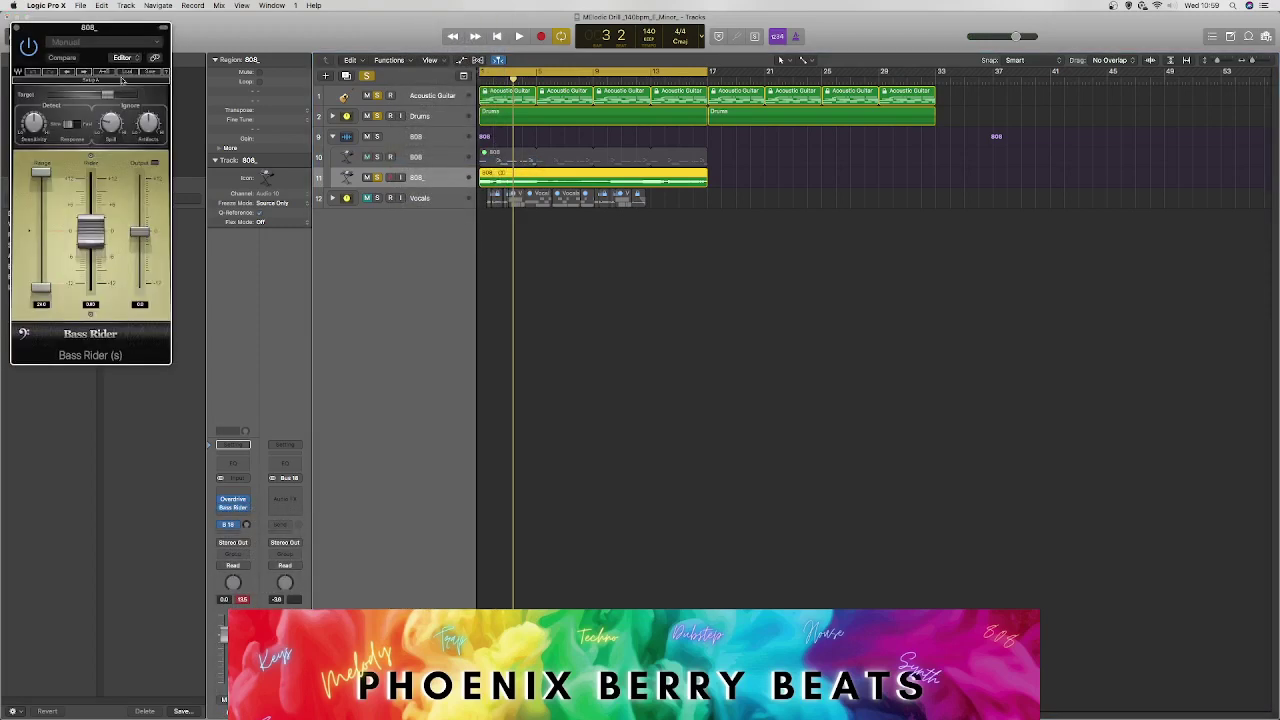
{"action": "key", "text": "space"}
{"action": "key", "text": "y"}
{"action": "left_click_drag", "start_coordinate": [90, 27], "coordinate": [377, 275]}
Step: Audition Bass Rider's factory presets during playback, stepping forward through Slow Fretless Rider to UpRight Rider
{"action": "left_click", "coordinate": [390, 291]}
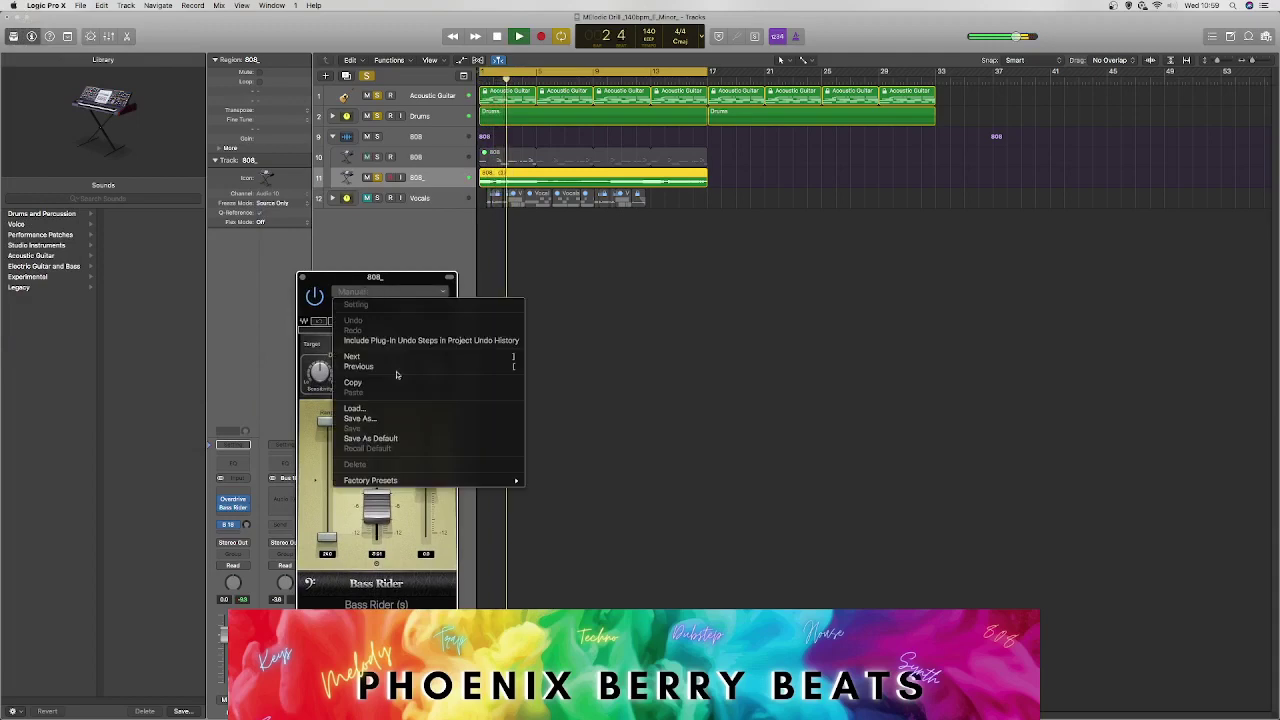
{"action": "mouse_move", "coordinate": [420, 481]}
{"action": "left_click", "coordinate": [570, 500]}
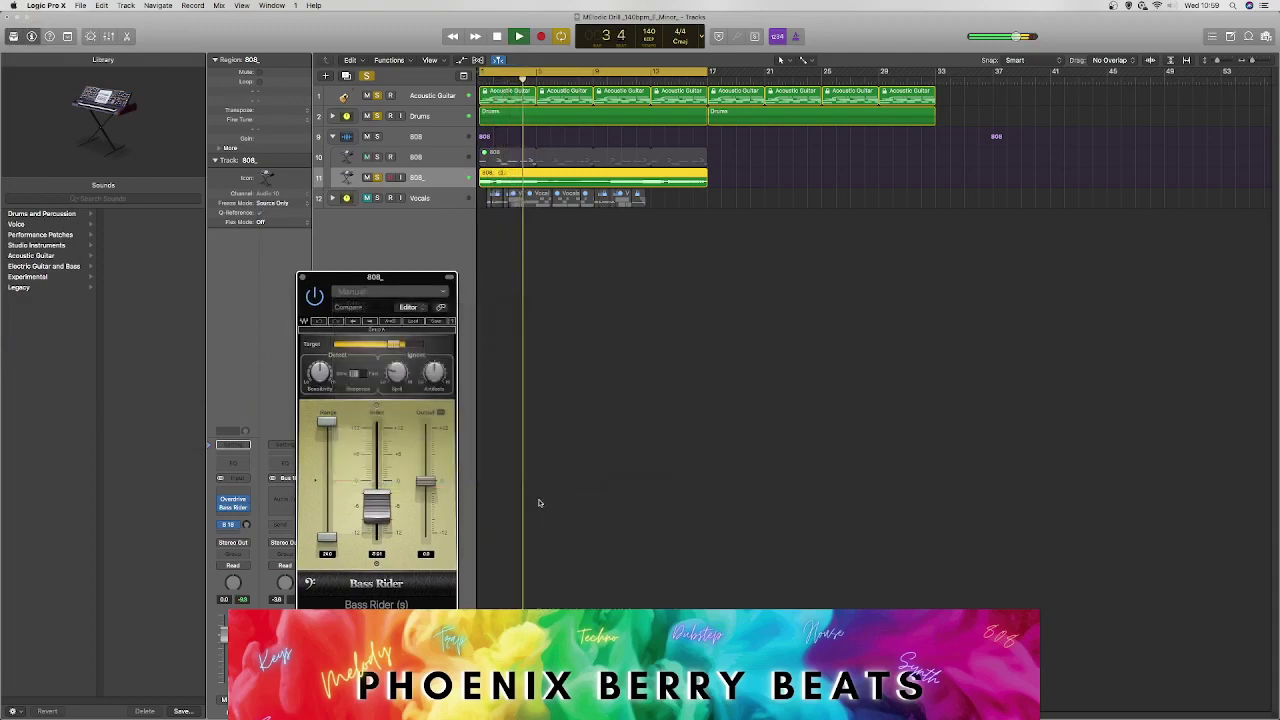
{"action": "left_click", "coordinate": [369, 321]}
{"action": "left_click", "coordinate": [369, 321]}
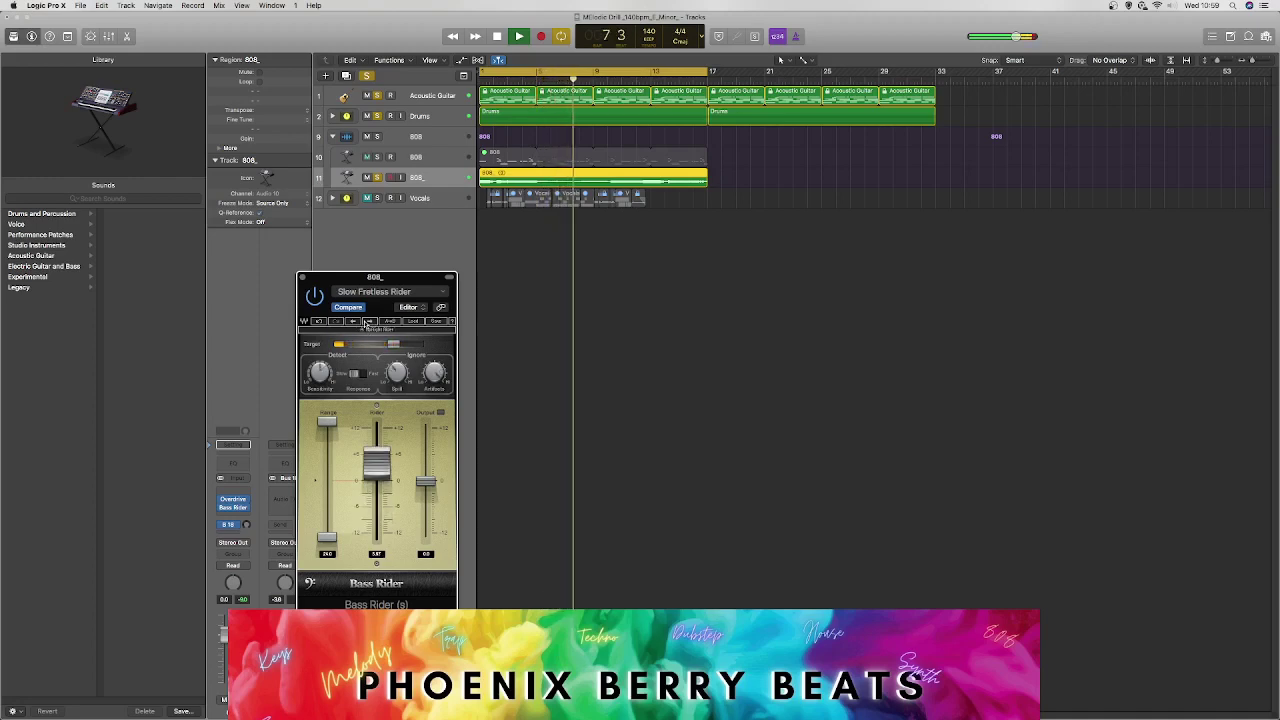
{"action": "left_click", "coordinate": [369, 321]}
Step: Restart the loop and audition the Bass Rider presets Radical Dynamics and Furiously Fast Eighth Notes
{"action": "key", "text": "space"}
{"action": "key", "text": "space"}
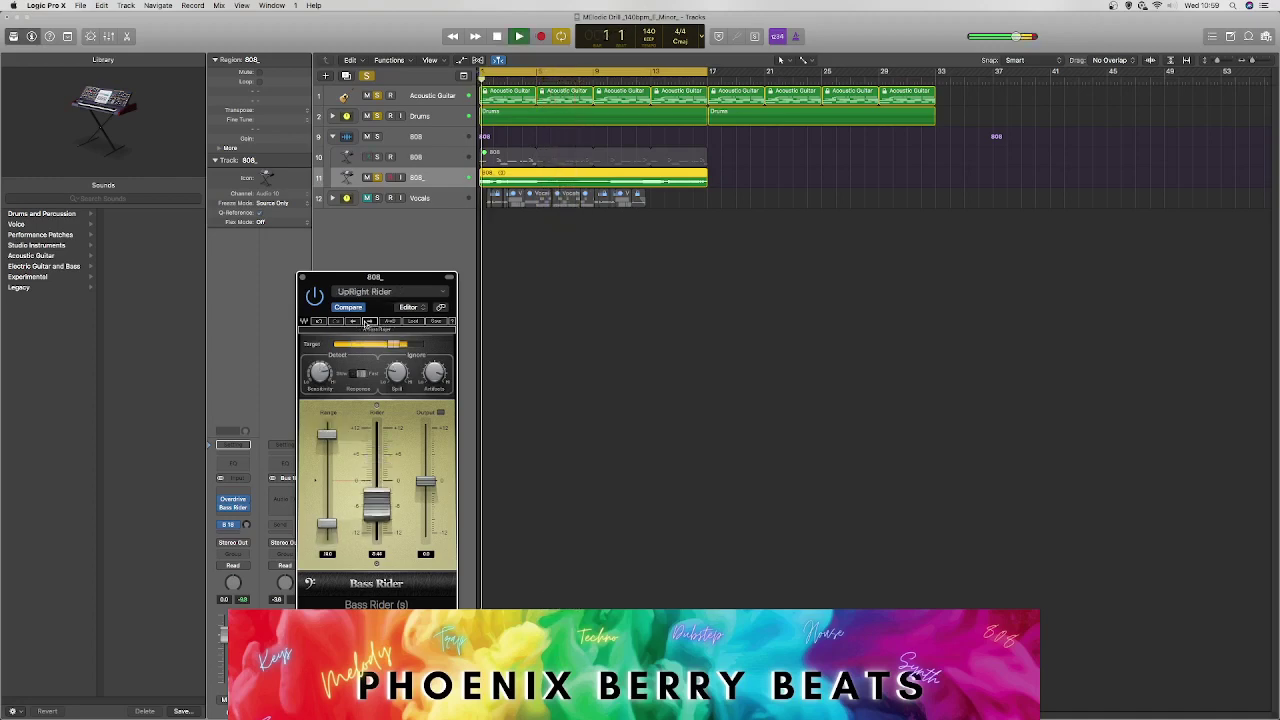
{"action": "left_click", "coordinate": [369, 321]}
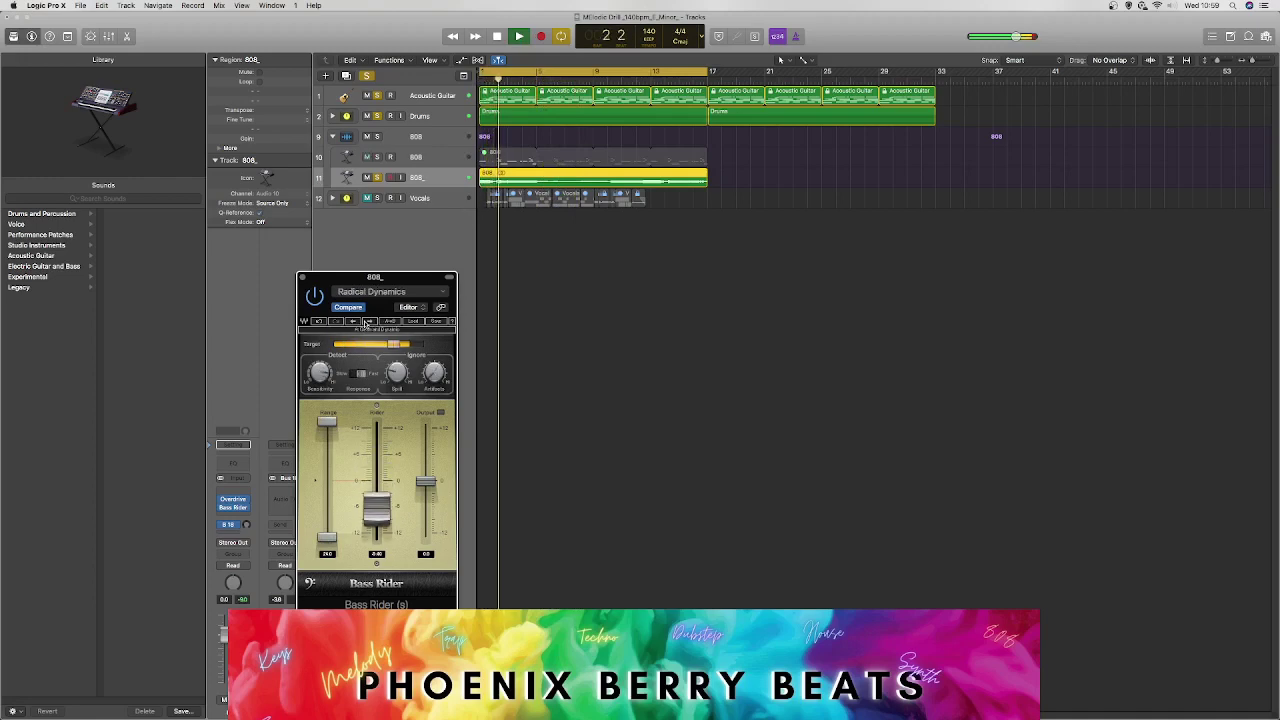
{"action": "left_click", "coordinate": [369, 321]}
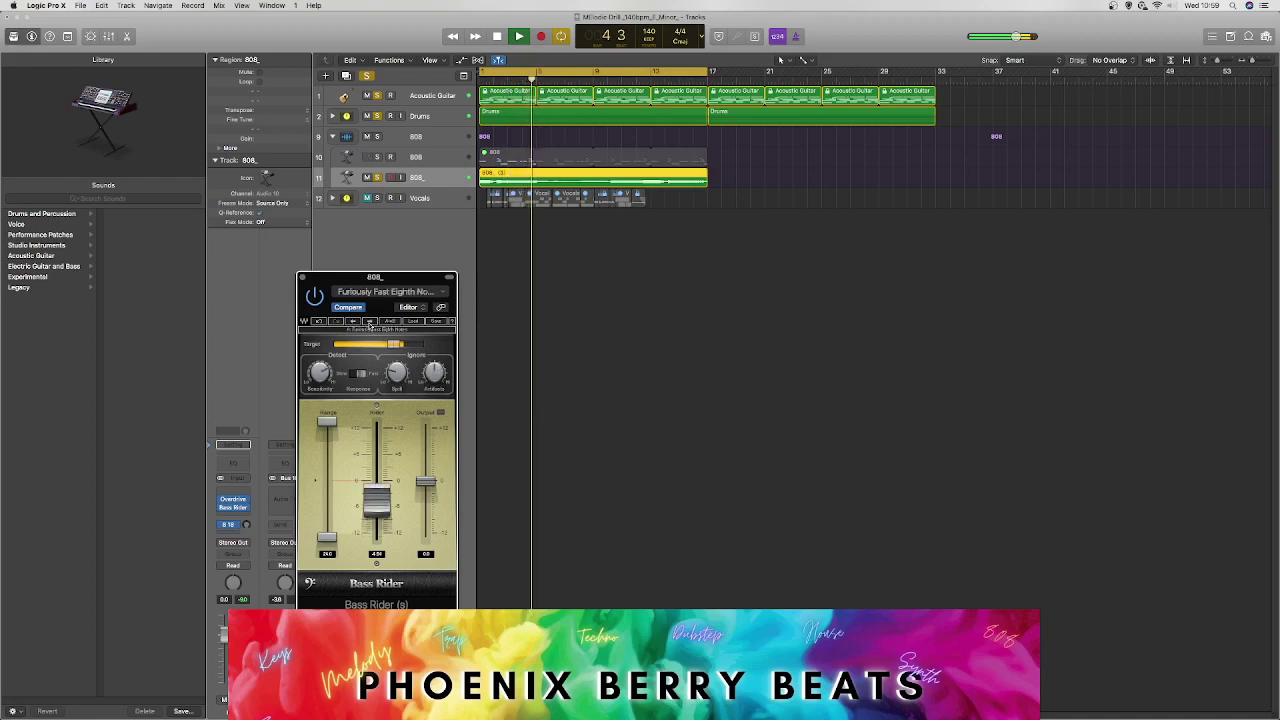
{"action": "left_click", "coordinate": [369, 321]}
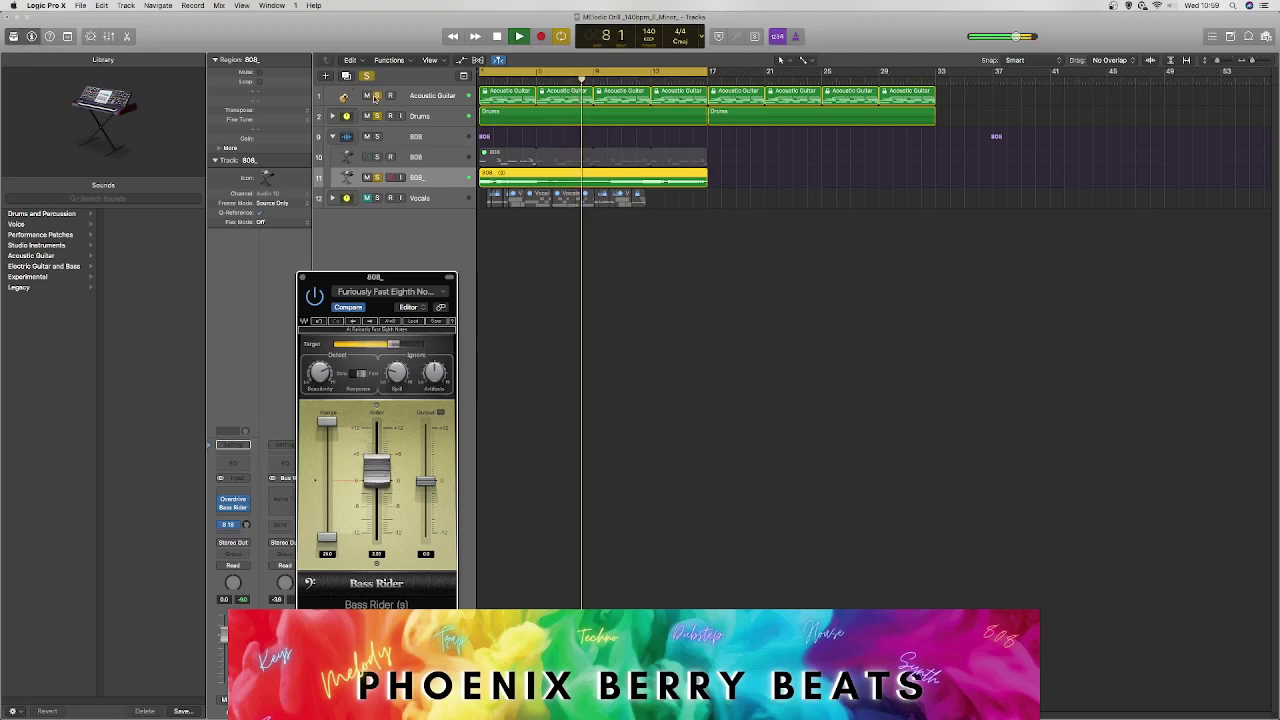
Step: Unsolo the Acoustic Guitar and Drums tracks and step Bass Rider forward to the Stage Friendly preset
{"action": "left_click_drag", "start_coordinate": [377, 95], "coordinate": [377, 116]}
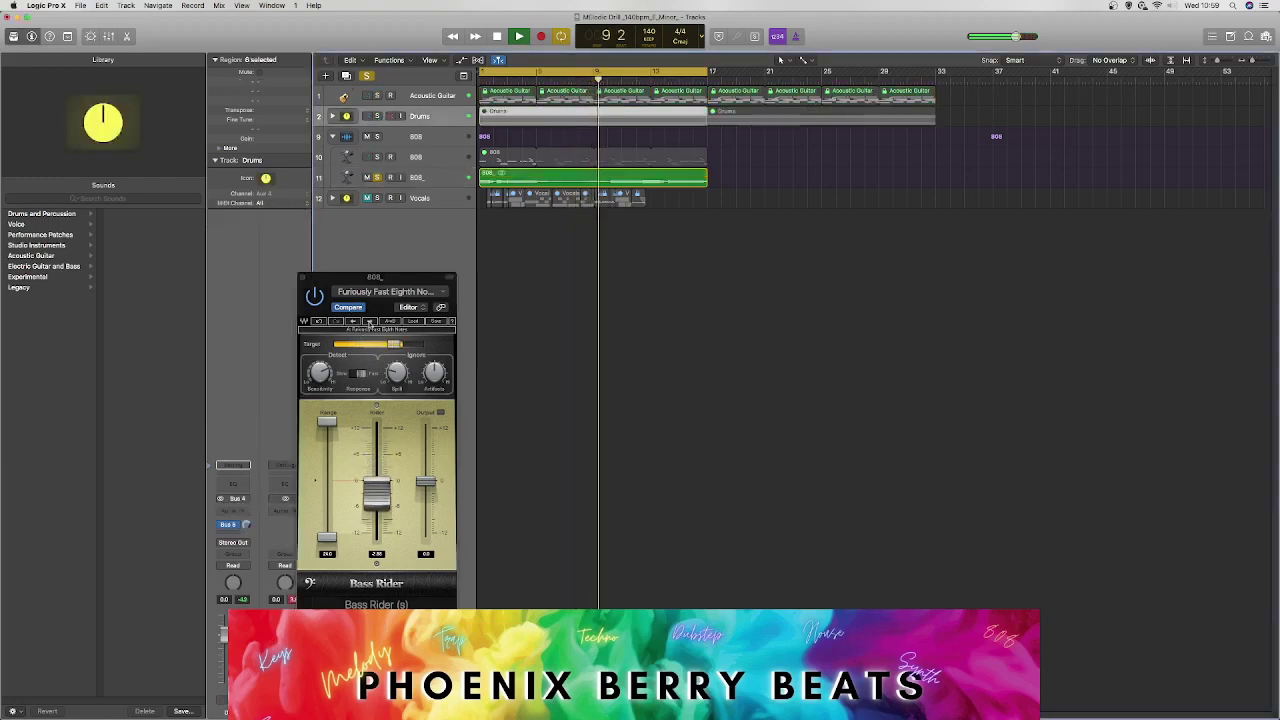
{"action": "left_click", "coordinate": [367, 321]}
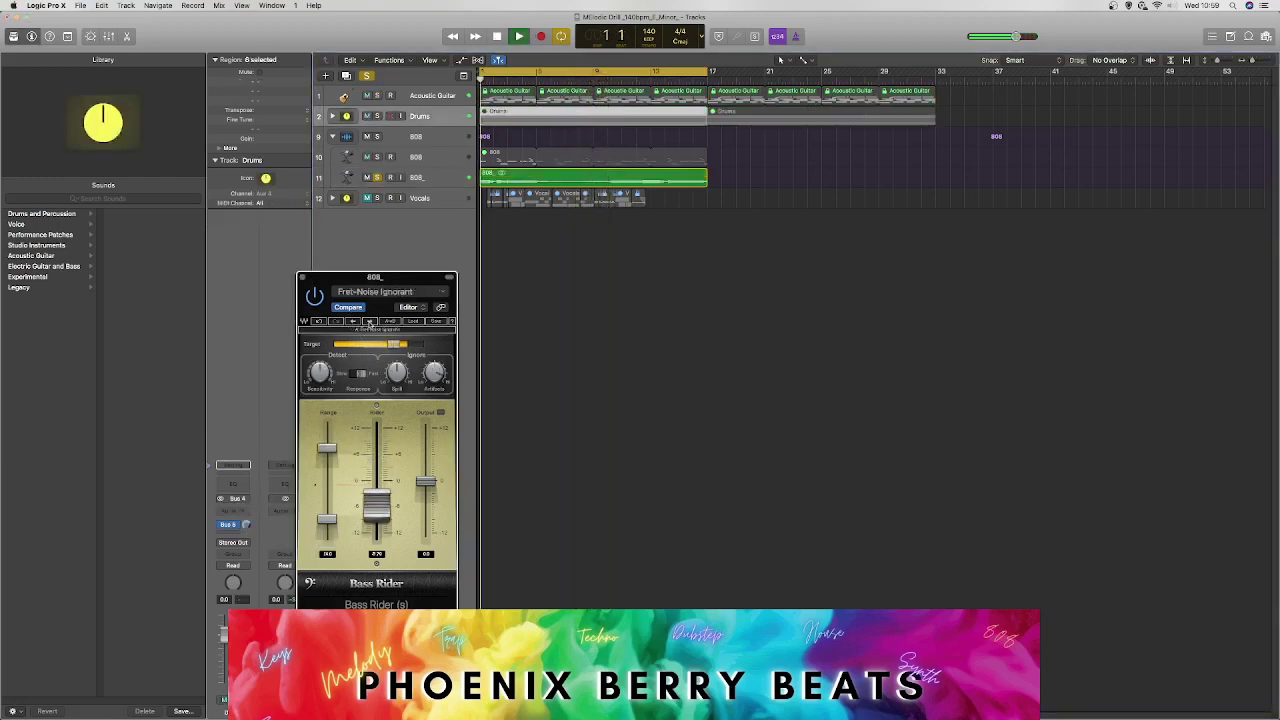
{"action": "left_click", "coordinate": [369, 321]}
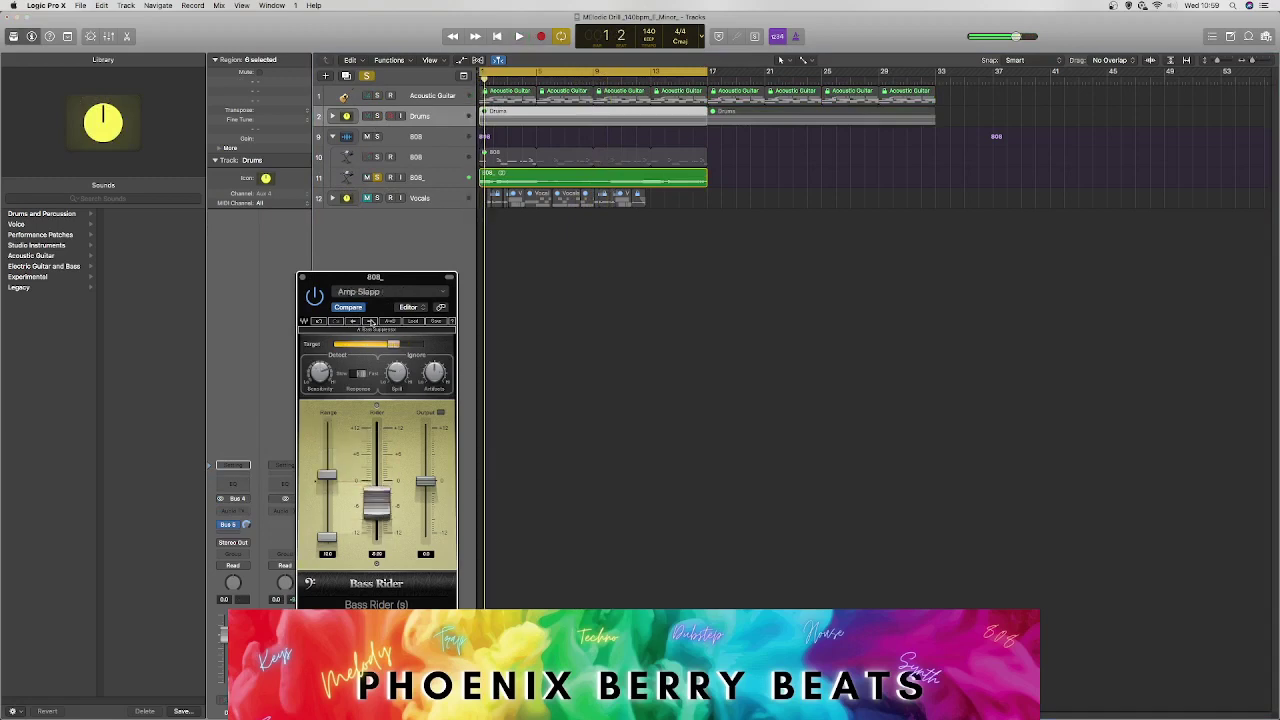
{"action": "left_click", "coordinate": [369, 321]}
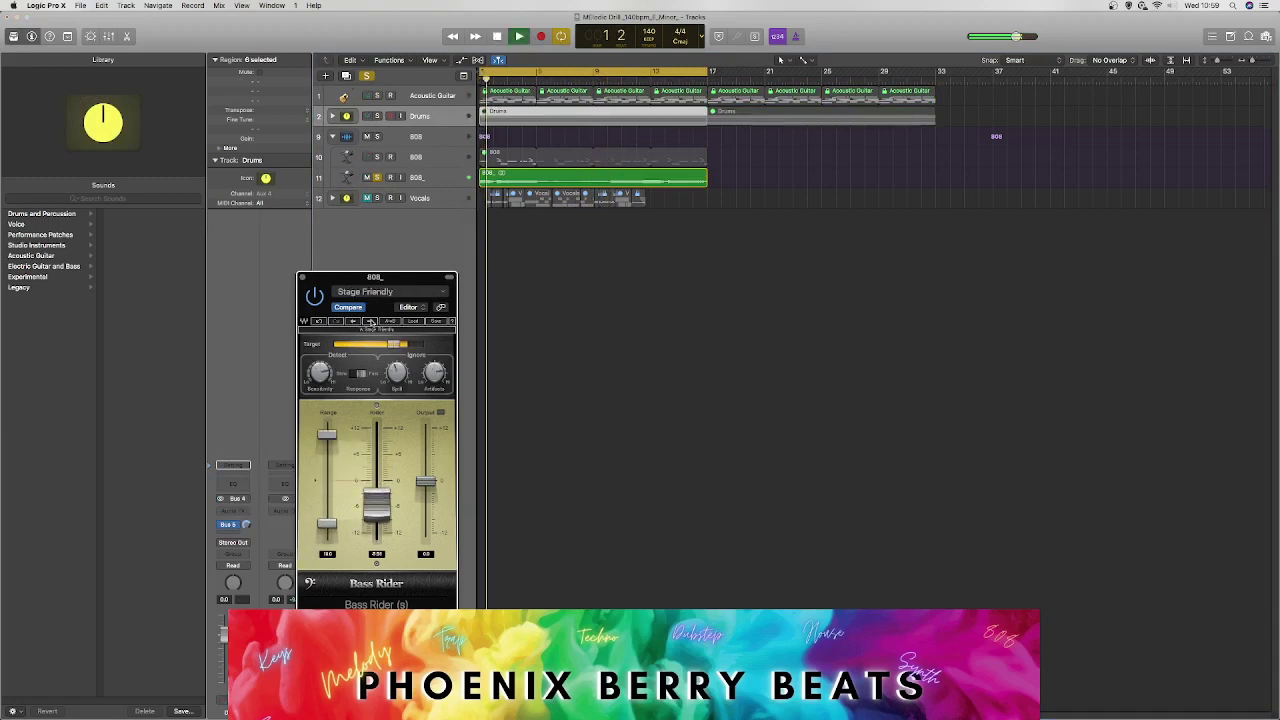
Step: Compare the isolated 808_ with Bass Rider bypassed and enabled, and close the plug-in's settings
{"action": "left_click", "coordinate": [314, 297]}
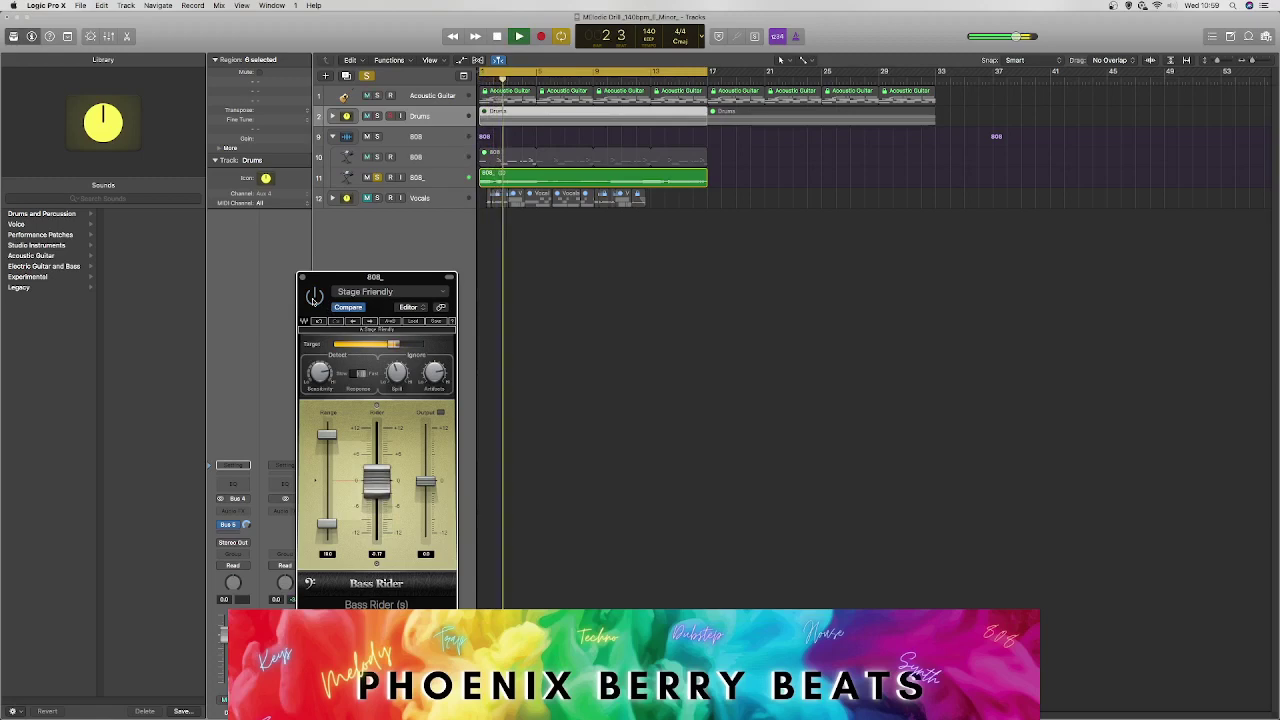
{"action": "left_click", "coordinate": [314, 297]}
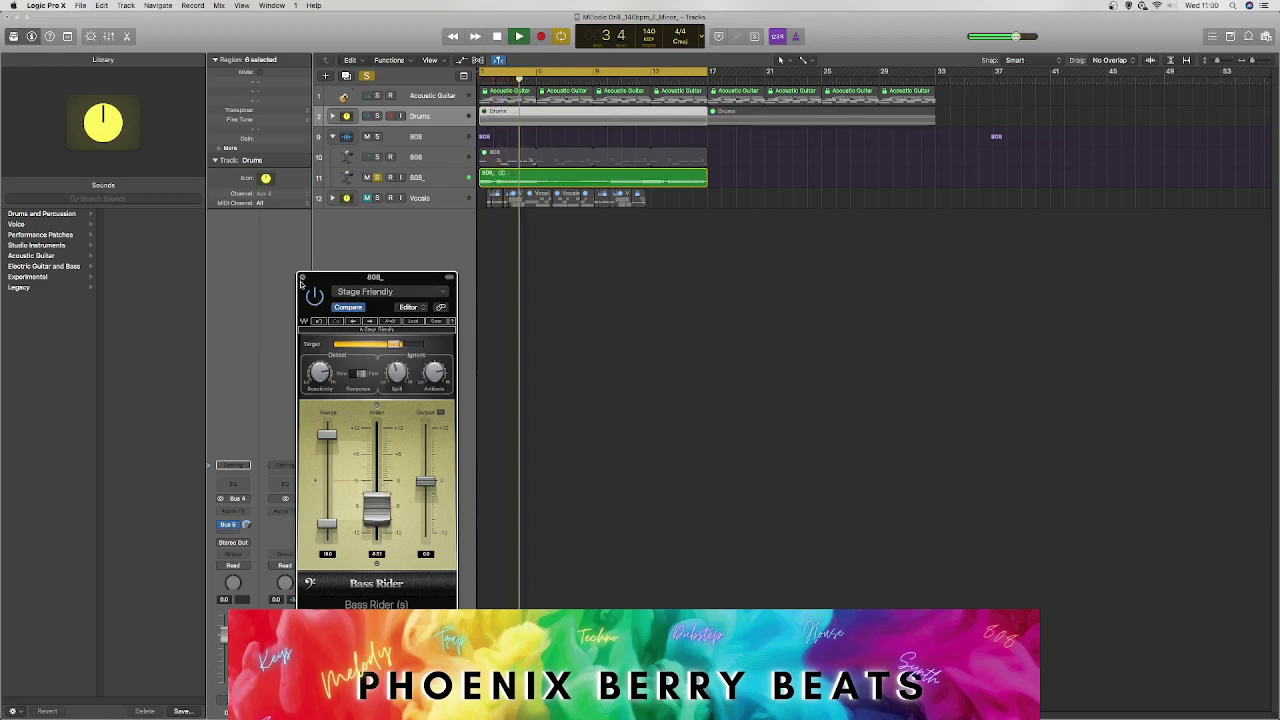
{"action": "left_click", "coordinate": [302, 278]}
Step: Play the loop from the start and solo the Drums track alongside the 808_
{"action": "key", "text": "space"}
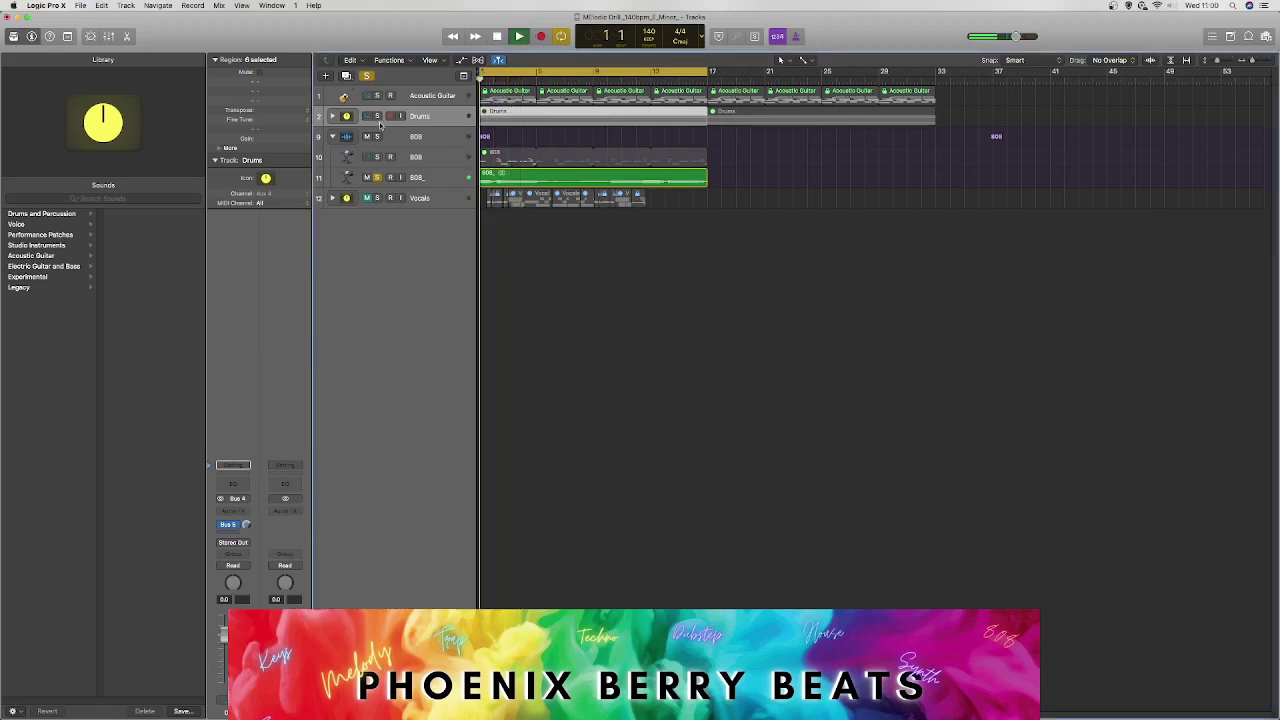
{"action": "left_click", "coordinate": [377, 116]}
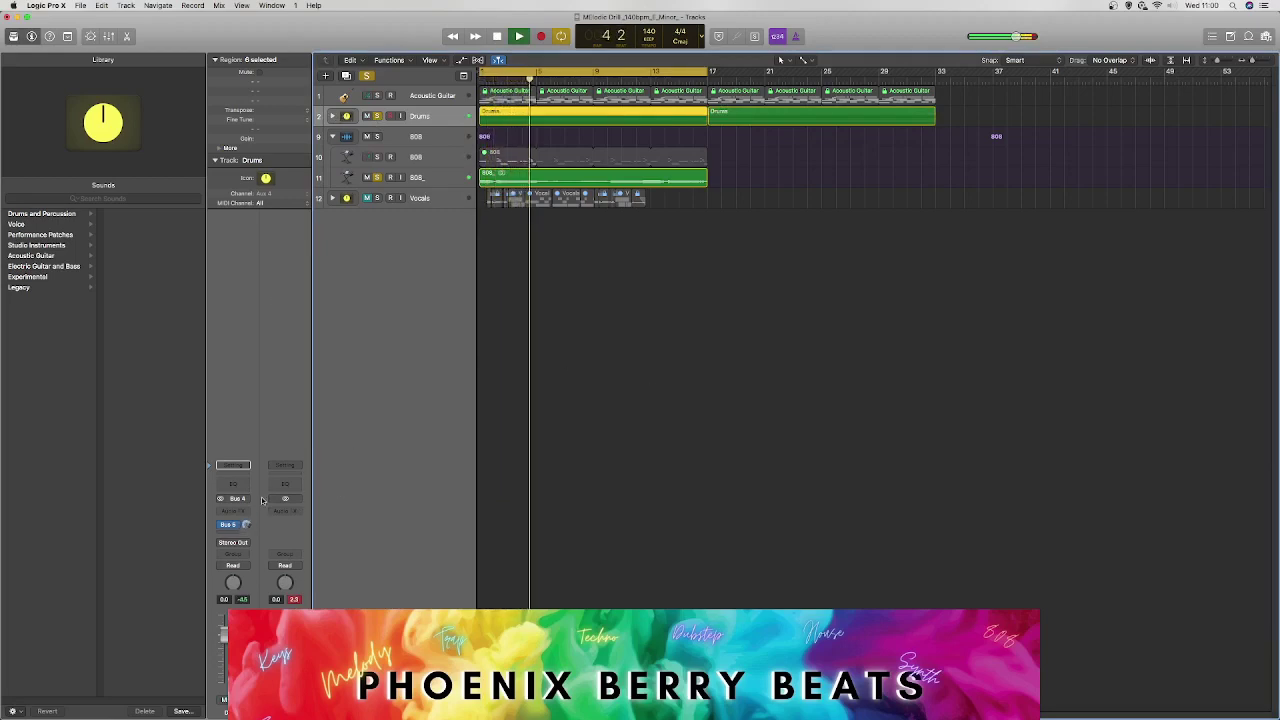
Step: Save the Drums track's Bus 5 channel strip setting as Drum Bus
{"action": "left_click", "coordinate": [420, 180]}
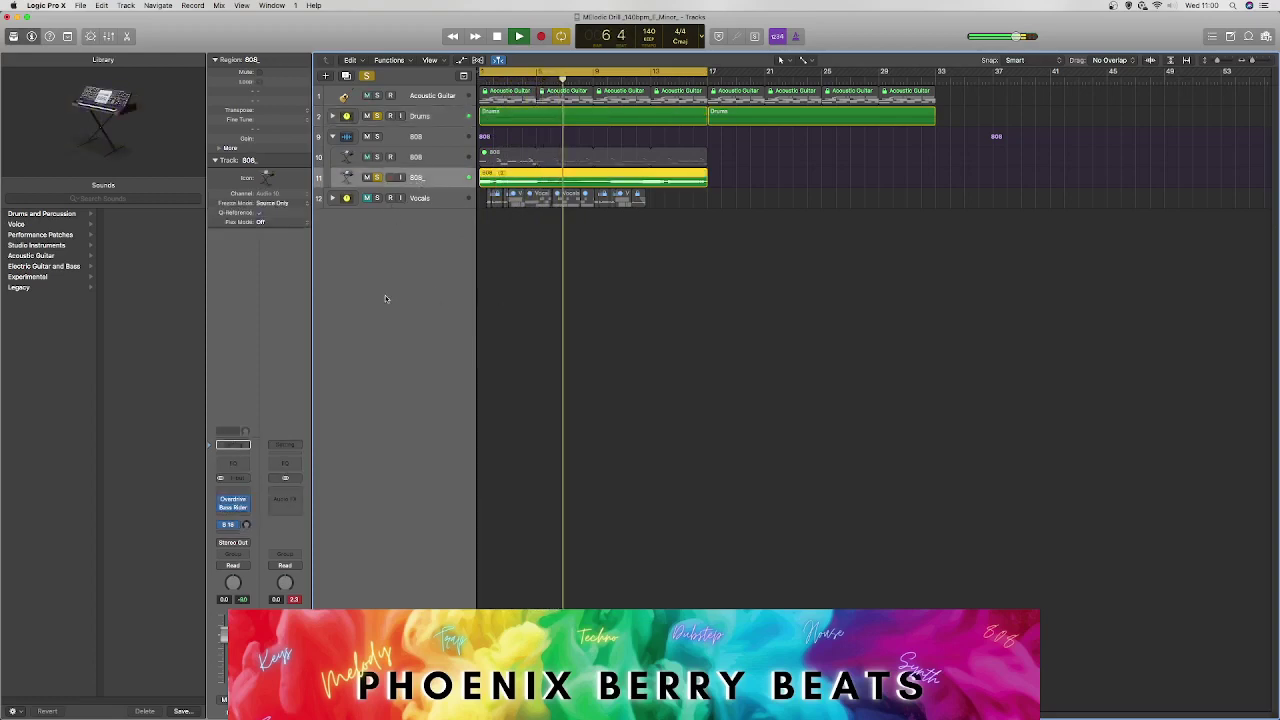
{"action": "left_click", "coordinate": [420, 117]}
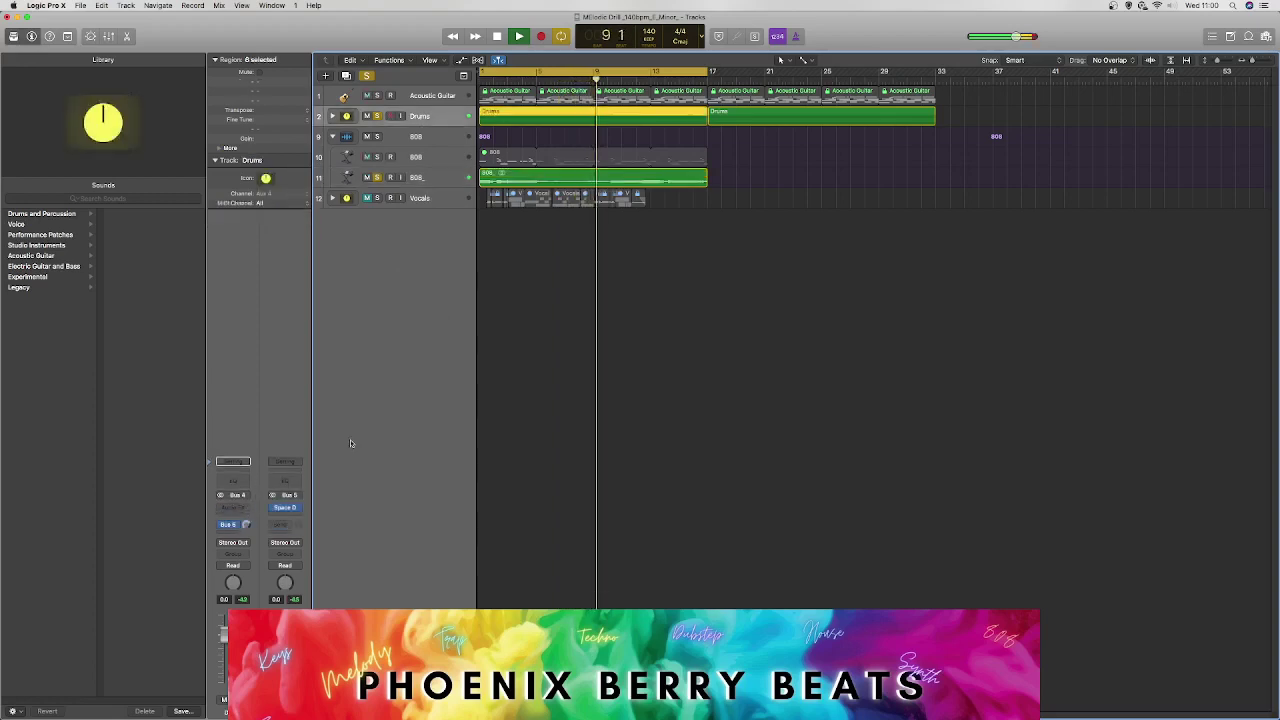
{"action": "left_click", "coordinate": [298, 465]}
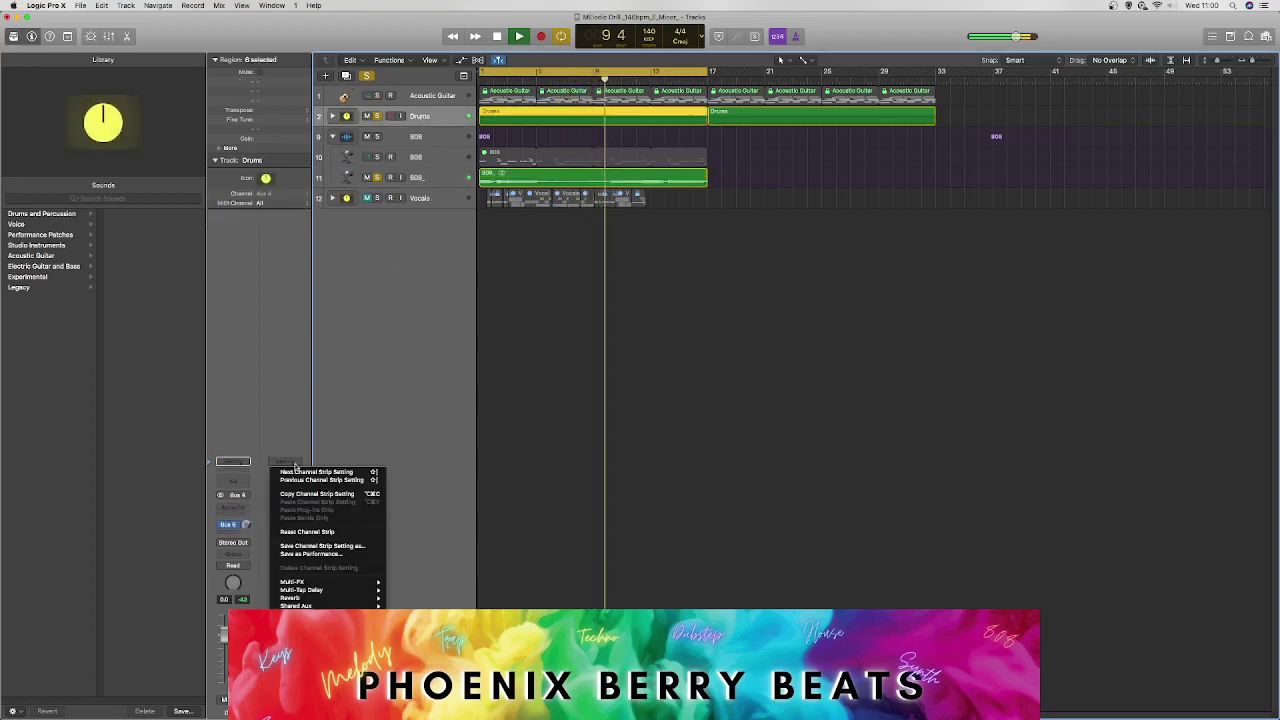
{"action": "left_click", "coordinate": [322, 546]}
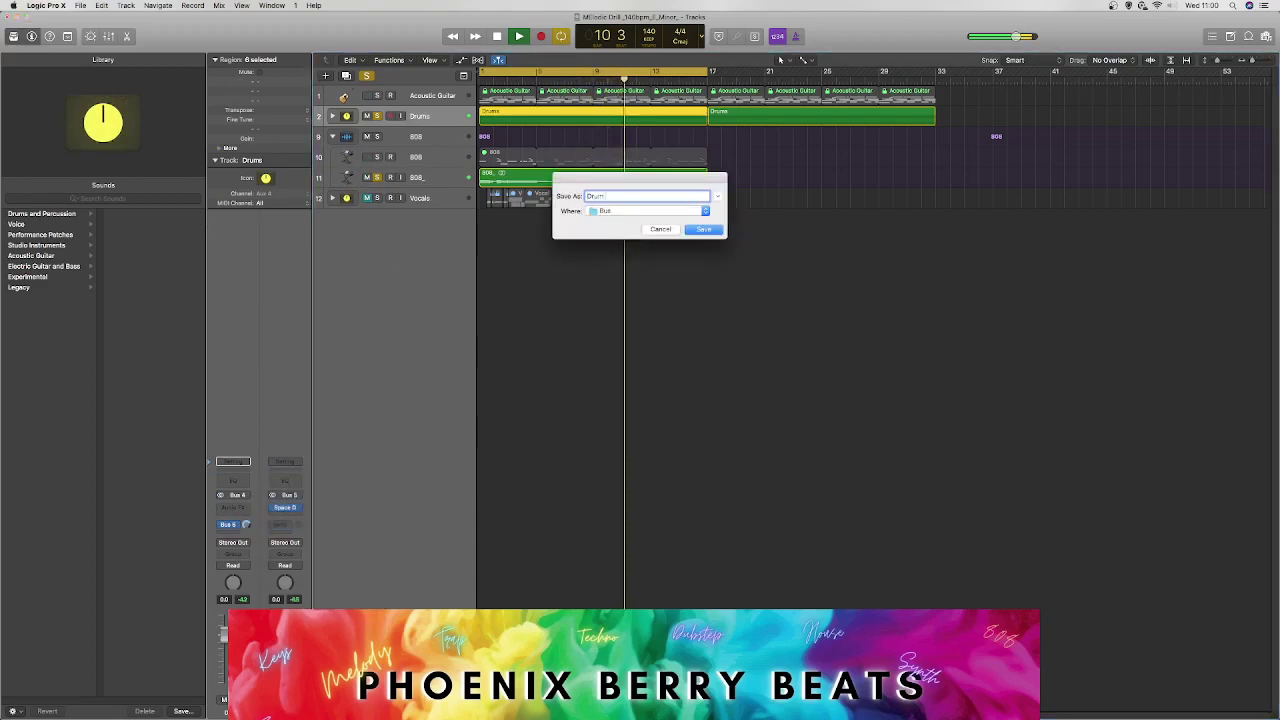
{"action": "key", "text": "Return"}
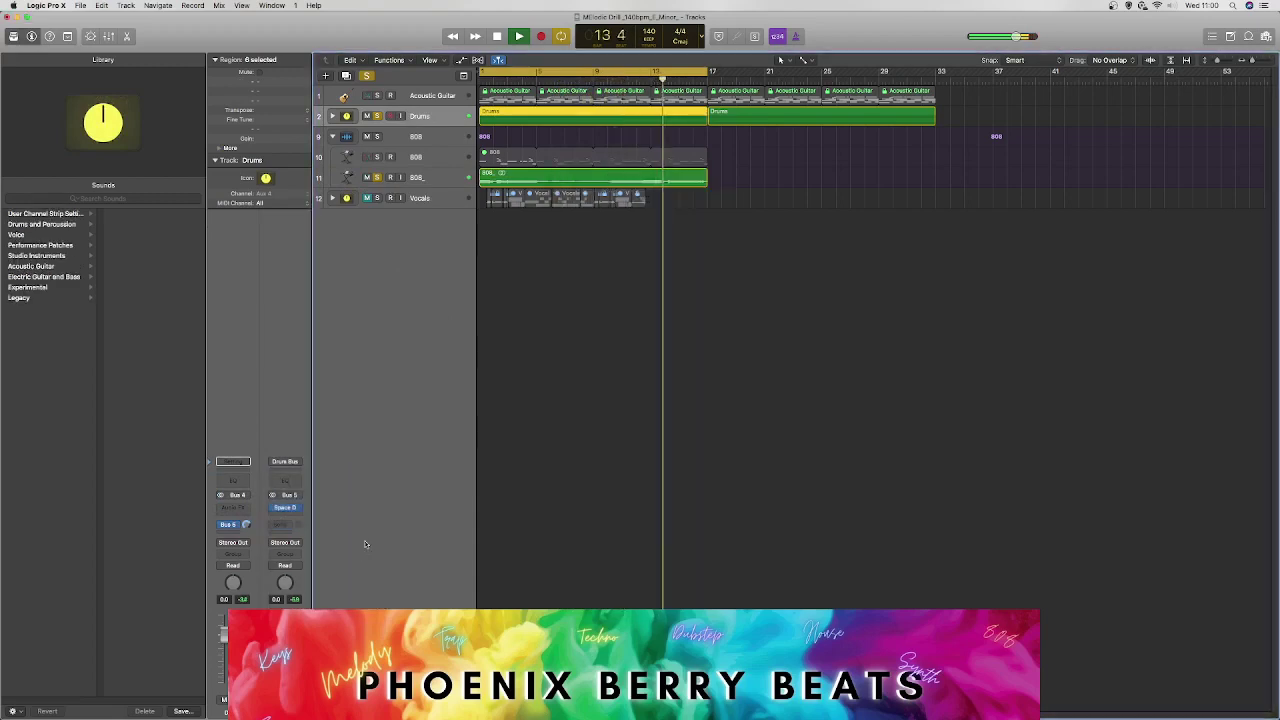
Step: Clear solo from the Drums and 808_ tracks and collapse the 808 track stack
{"action": "left_click", "coordinate": [369, 96]}
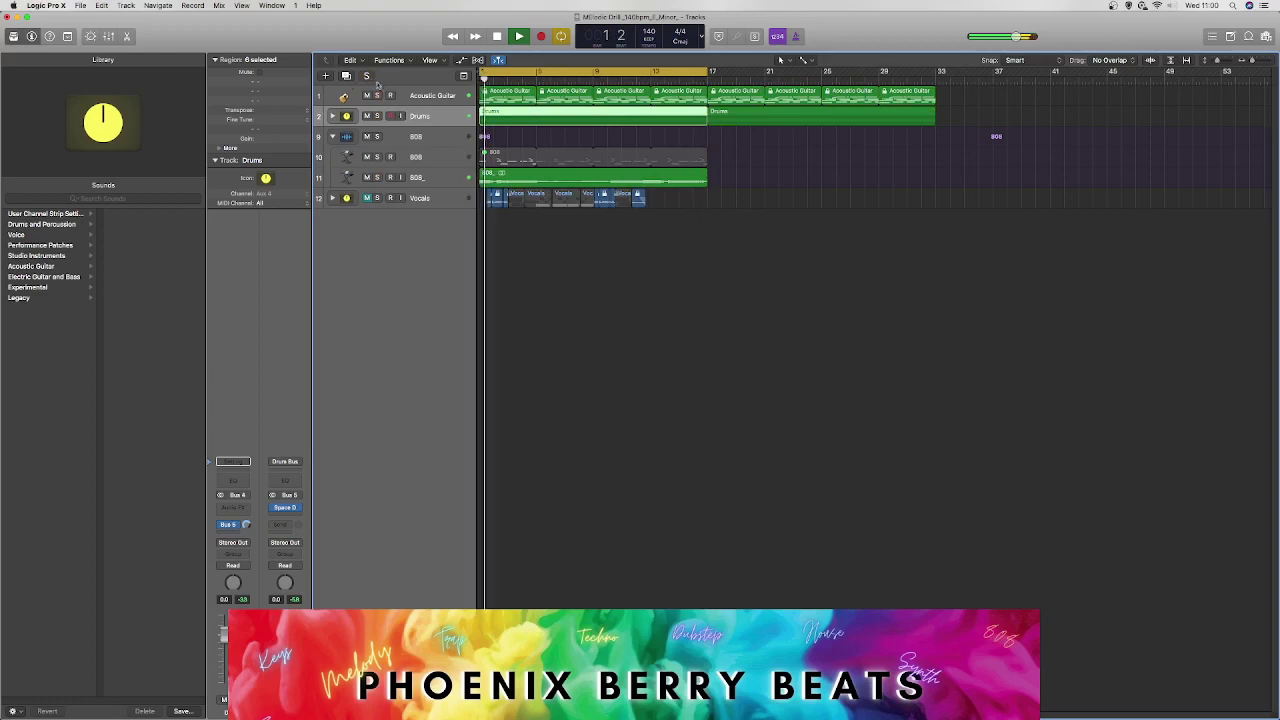
{"action": "left_click", "coordinate": [333, 136]}
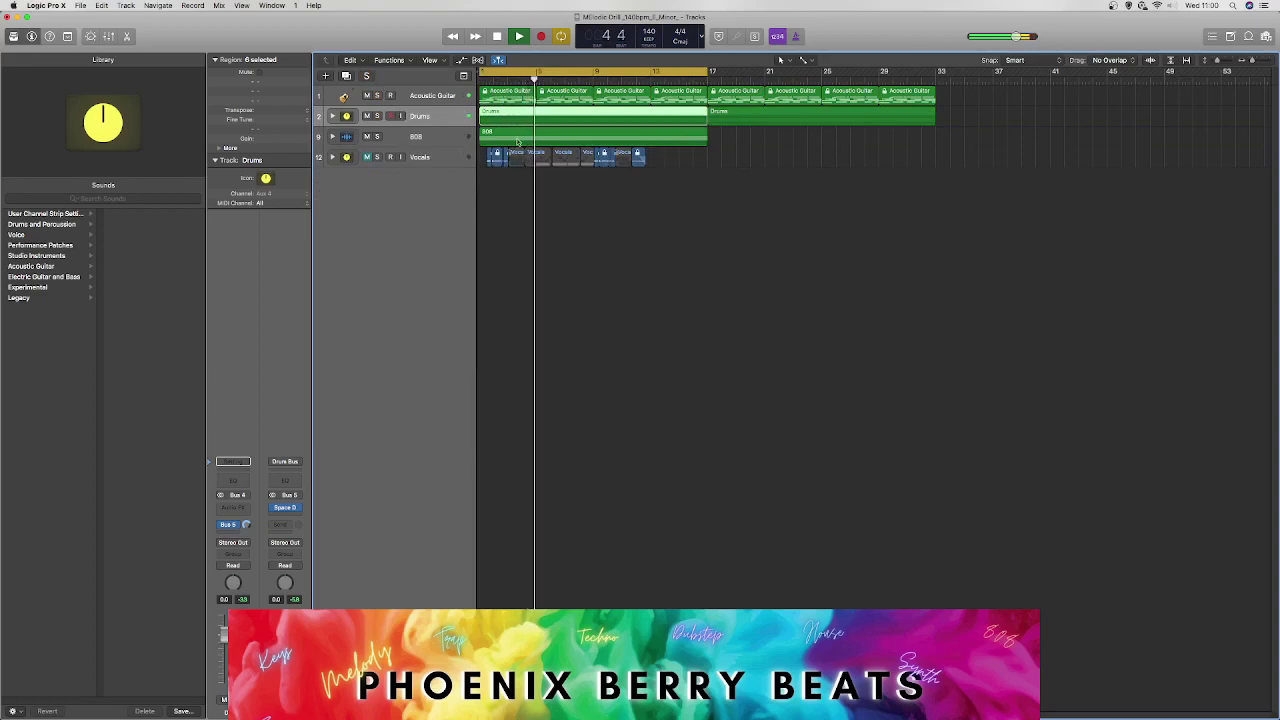
Step: Copy the 808 region to bar 17 and join both 808 regions into one continuous region
{"action": "left_click_drag", "start_coordinate": [640, 133], "coordinate": [801, 133]}
{"action": "left_click", "coordinate": [648, 148]}
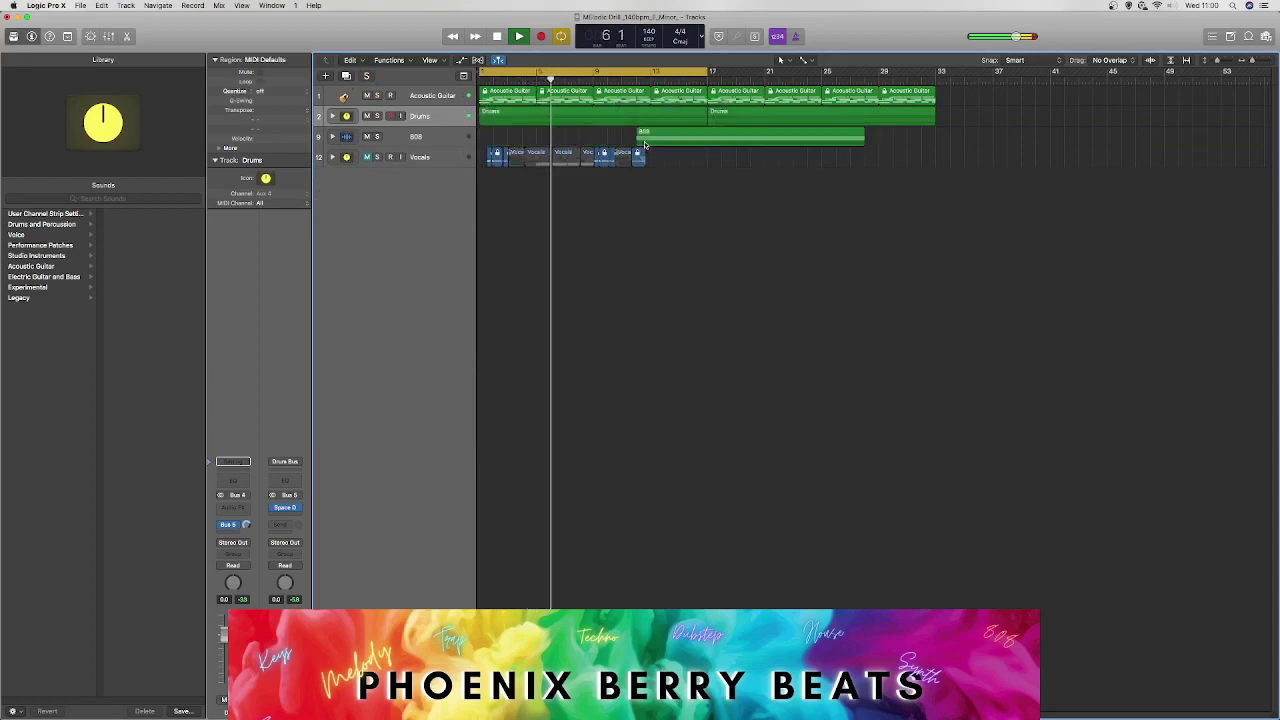
{"action": "key", "text": "space"}
{"action": "left_click_drag", "start_coordinate": [716, 144], "coordinate": [760, 146]}
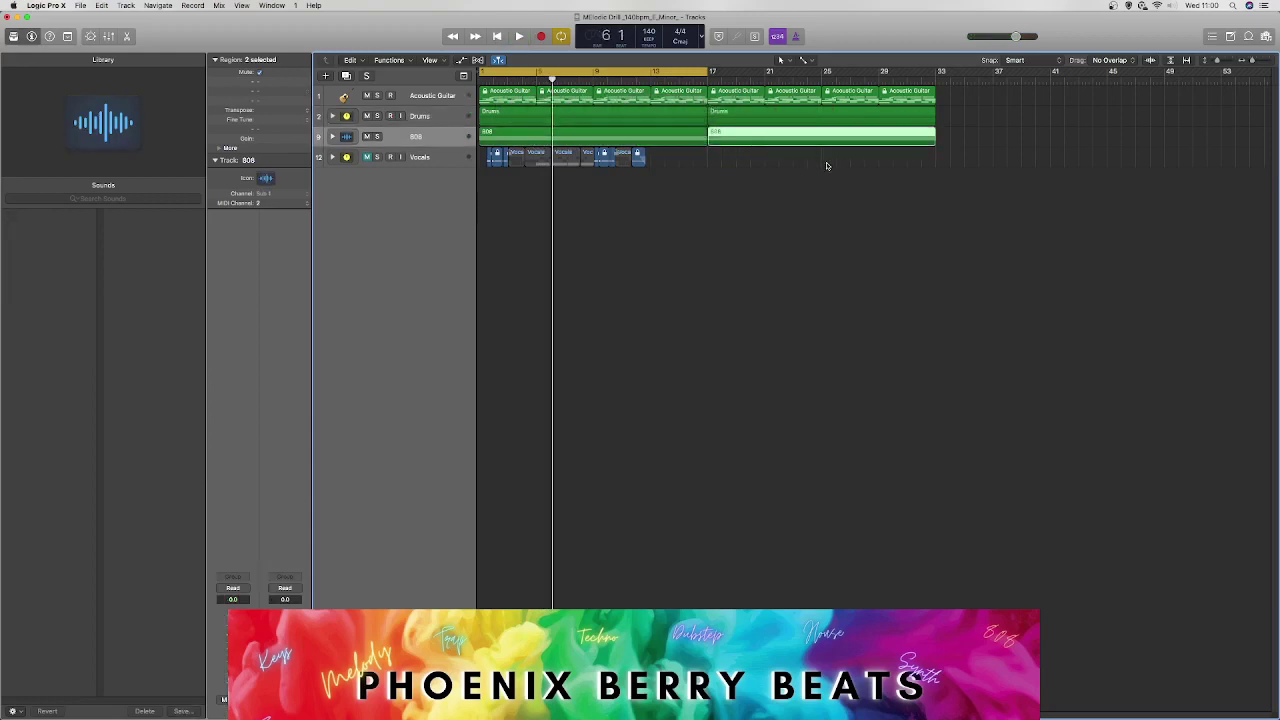
{"action": "key", "text": "super+a"}
{"action": "right_click", "coordinate": [805, 131]}
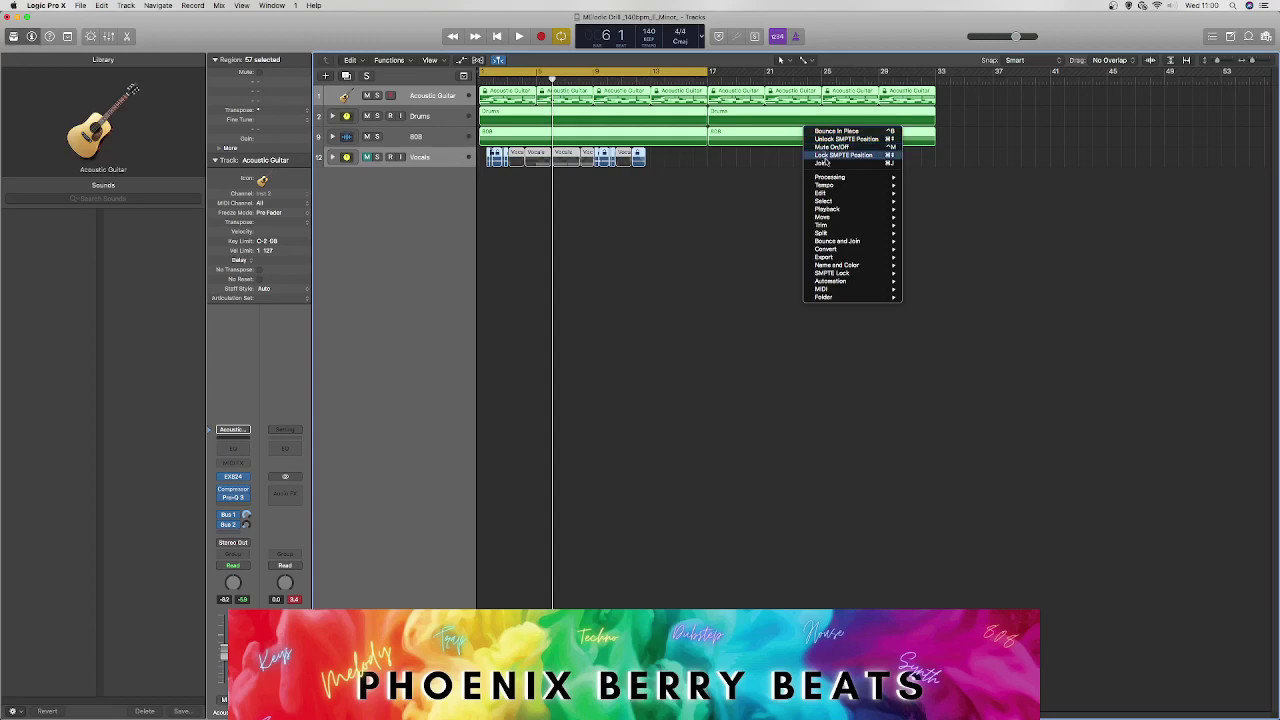
{"action": "left_click", "coordinate": [825, 162]}
Step: Extend the cycle range to bar 33 and play the start of the arrangement briefly
{"action": "left_click_drag", "start_coordinate": [712, 72], "coordinate": [951, 118]}
{"action": "key", "text": "Return"}
{"action": "key", "text": "space"}
{"action": "left_click", "coordinate": [600, 237]}
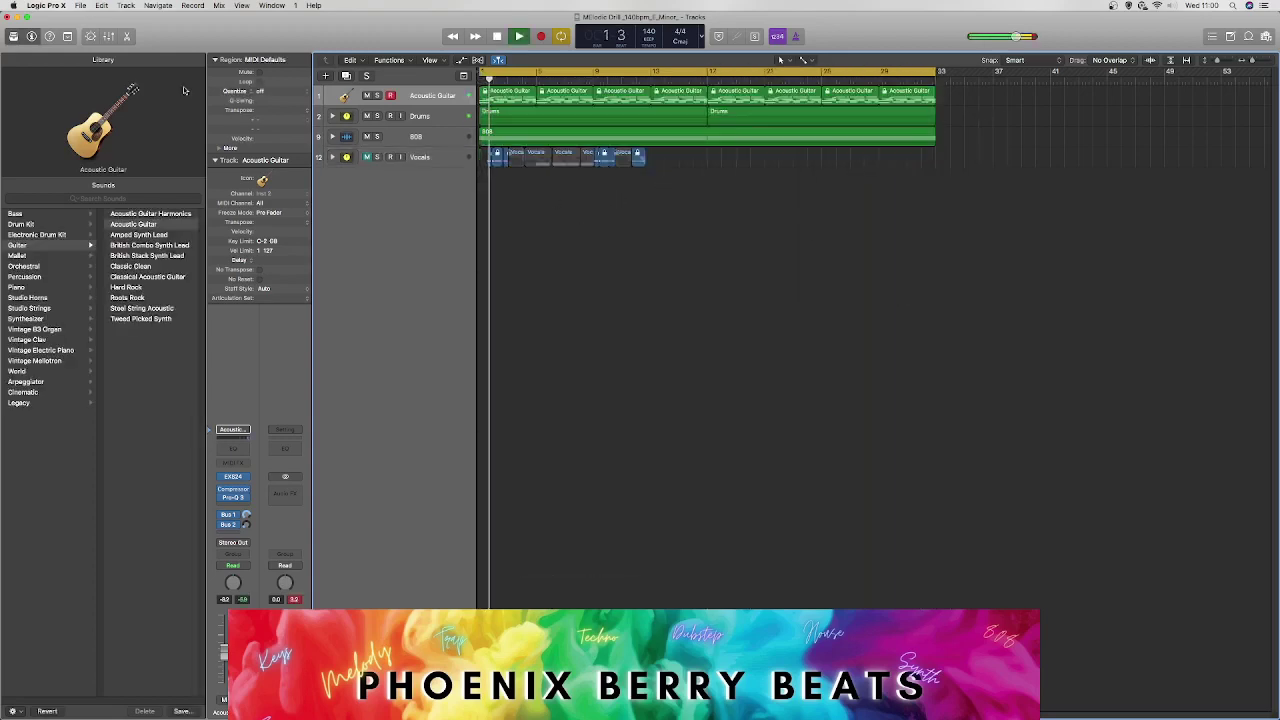
{"action": "key", "text": "space"}
{"action": "mouse_move", "coordinate": [2, 255]}
{"action": "left_click", "coordinate": [14, 283]}
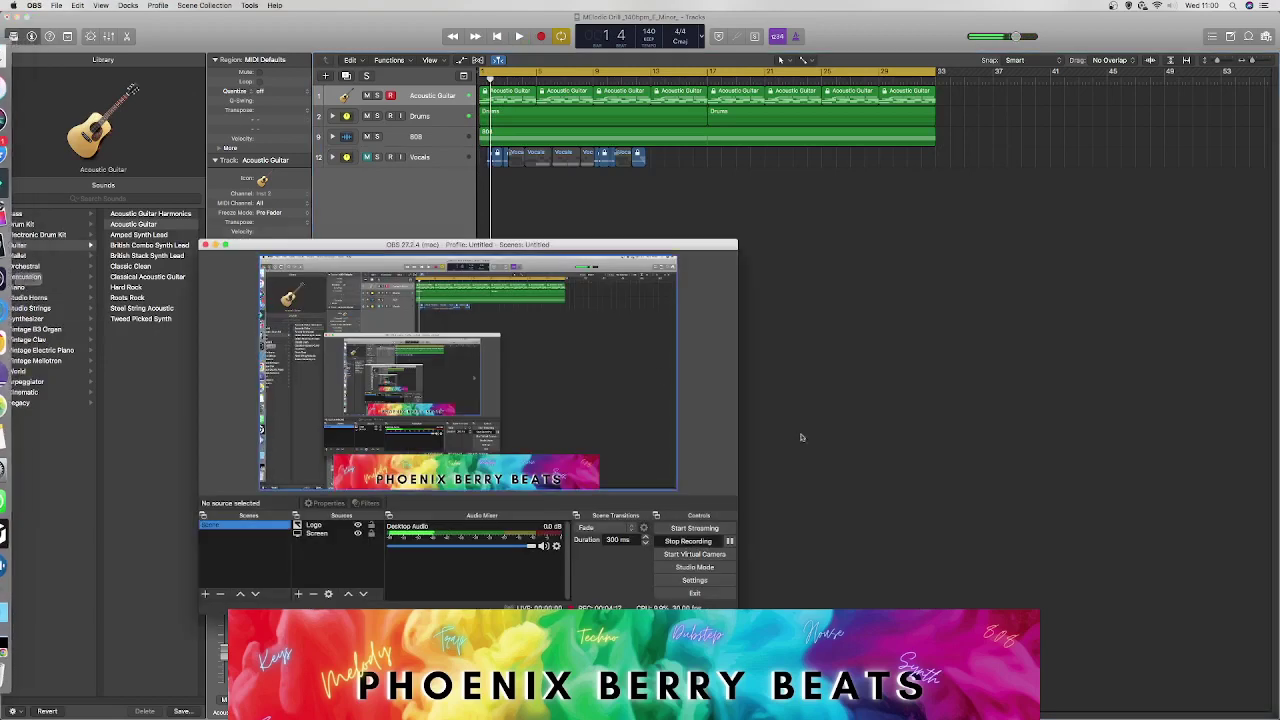
{"action": "left_click", "coordinate": [703, 540]}
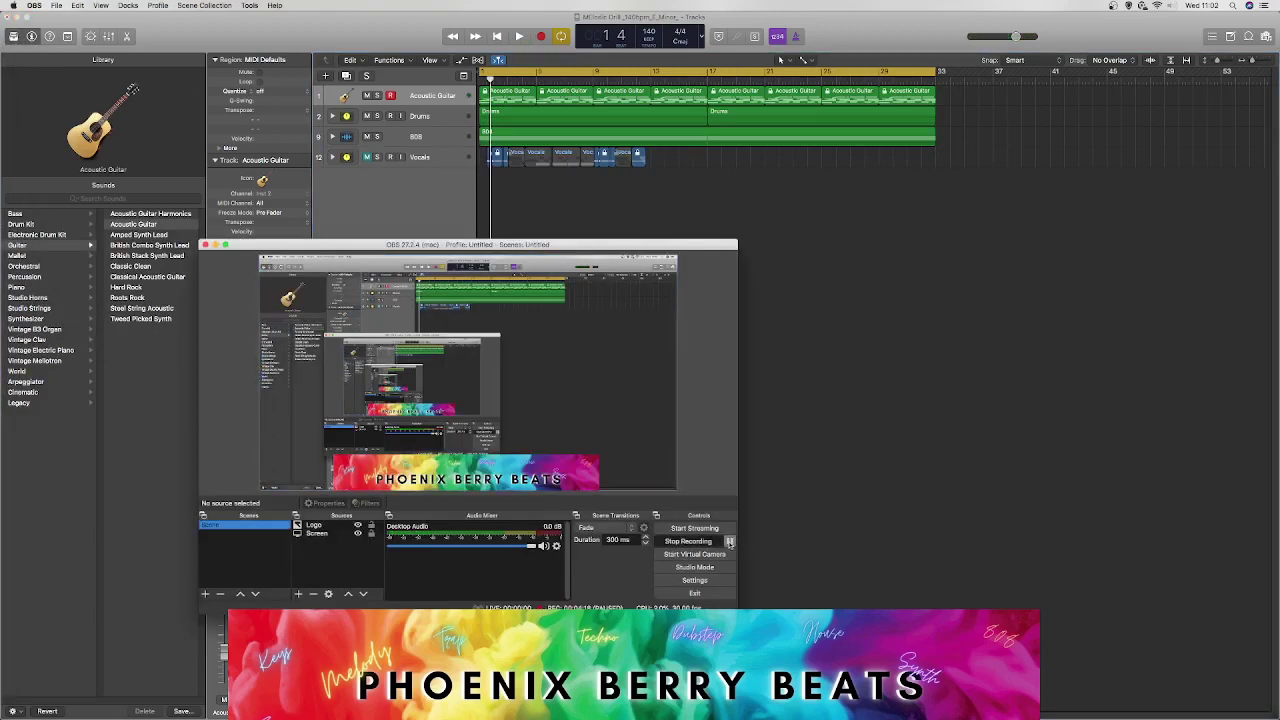
{"action": "left_click", "coordinate": [774, 503]}
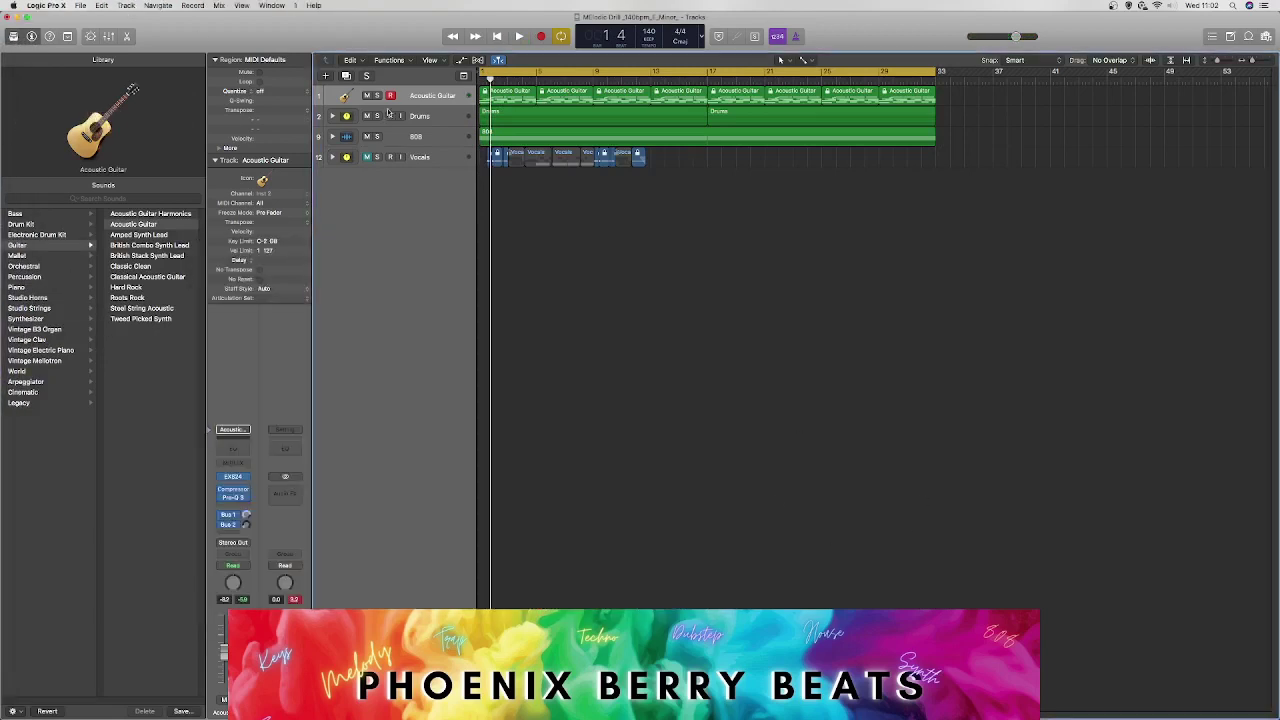
Step: Create one software instrument track with the stereo version of Xfer Records Serum
{"action": "left_click", "coordinate": [326, 77]}
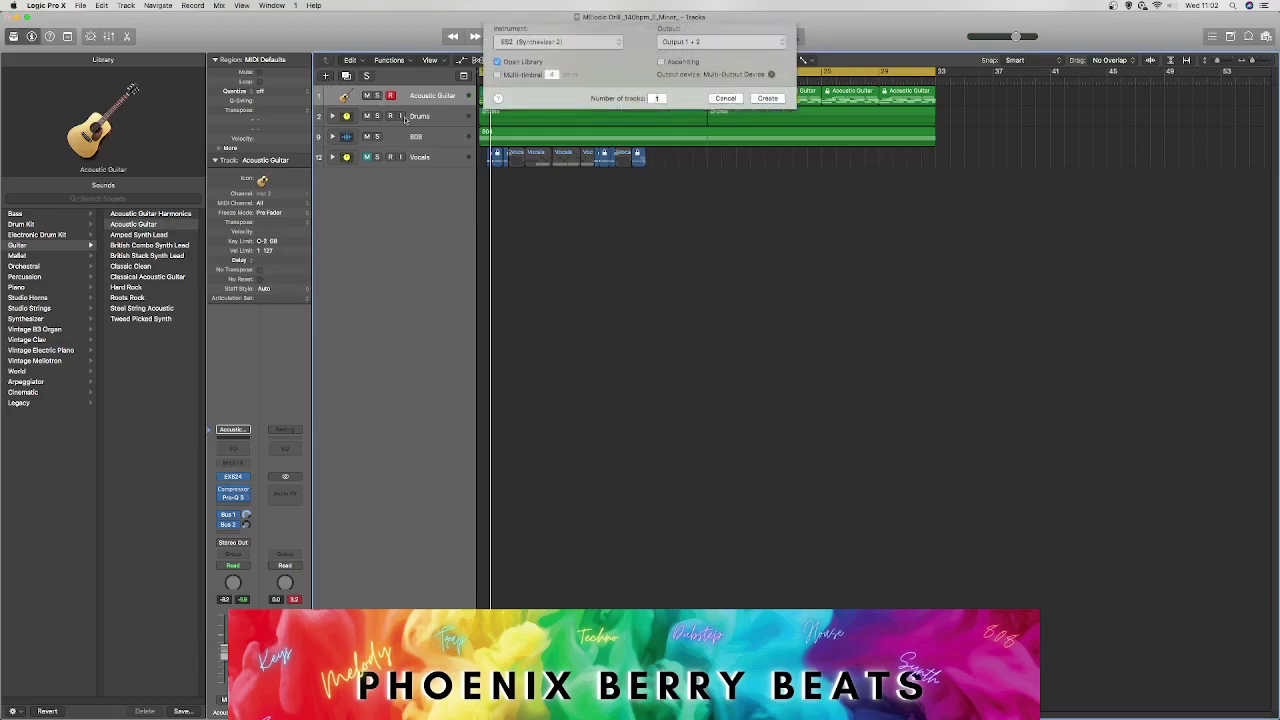
{"action": "left_click", "coordinate": [530, 121]}
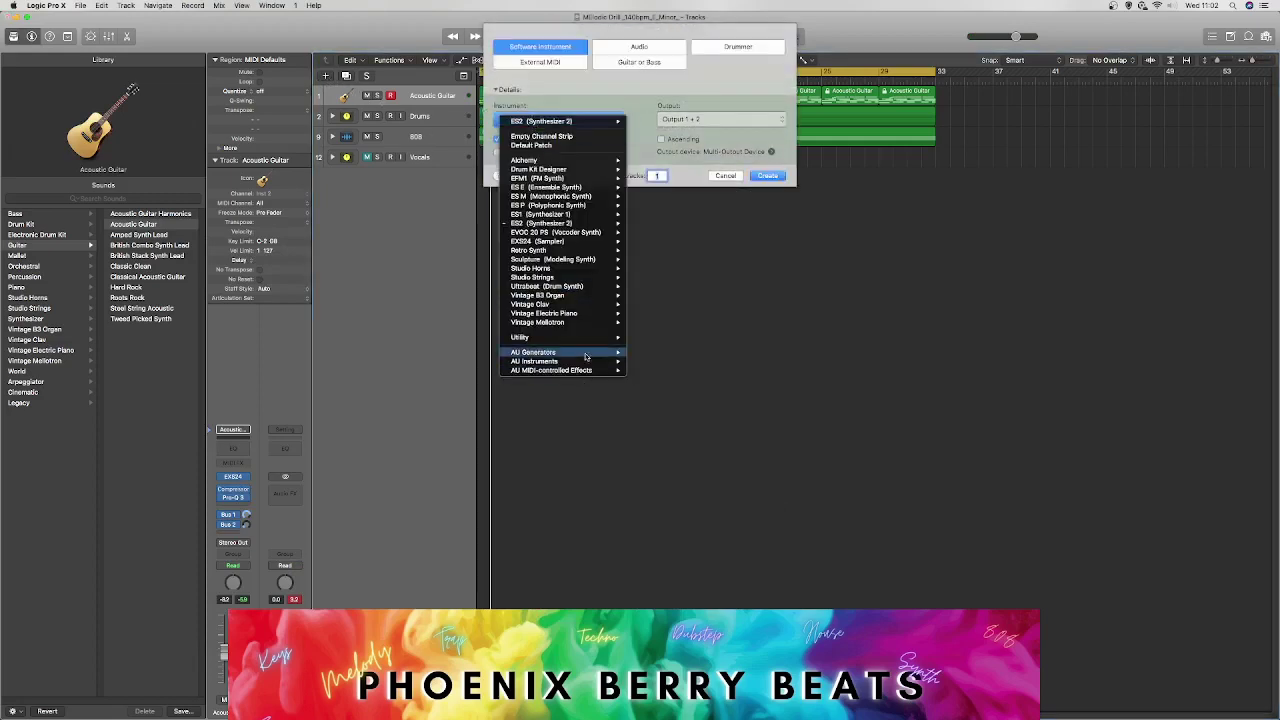
{"action": "mouse_move", "coordinate": [586, 362]}
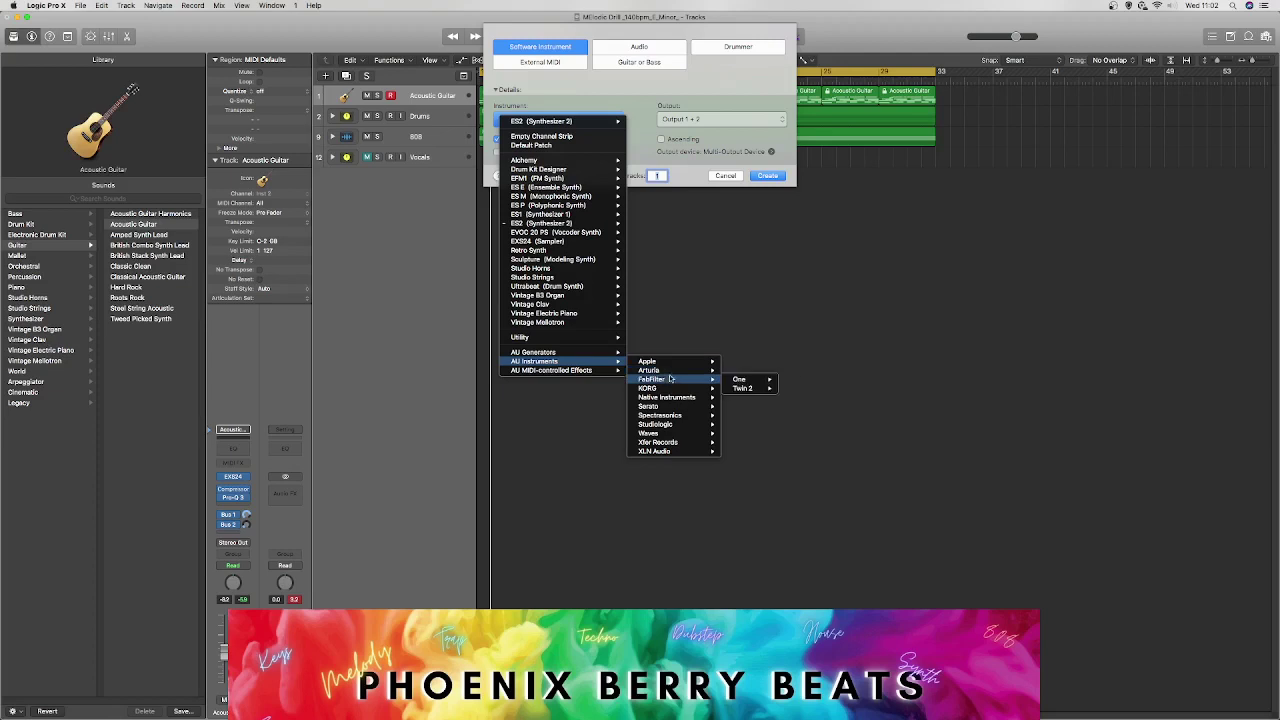
{"action": "mouse_move", "coordinate": [702, 399]}
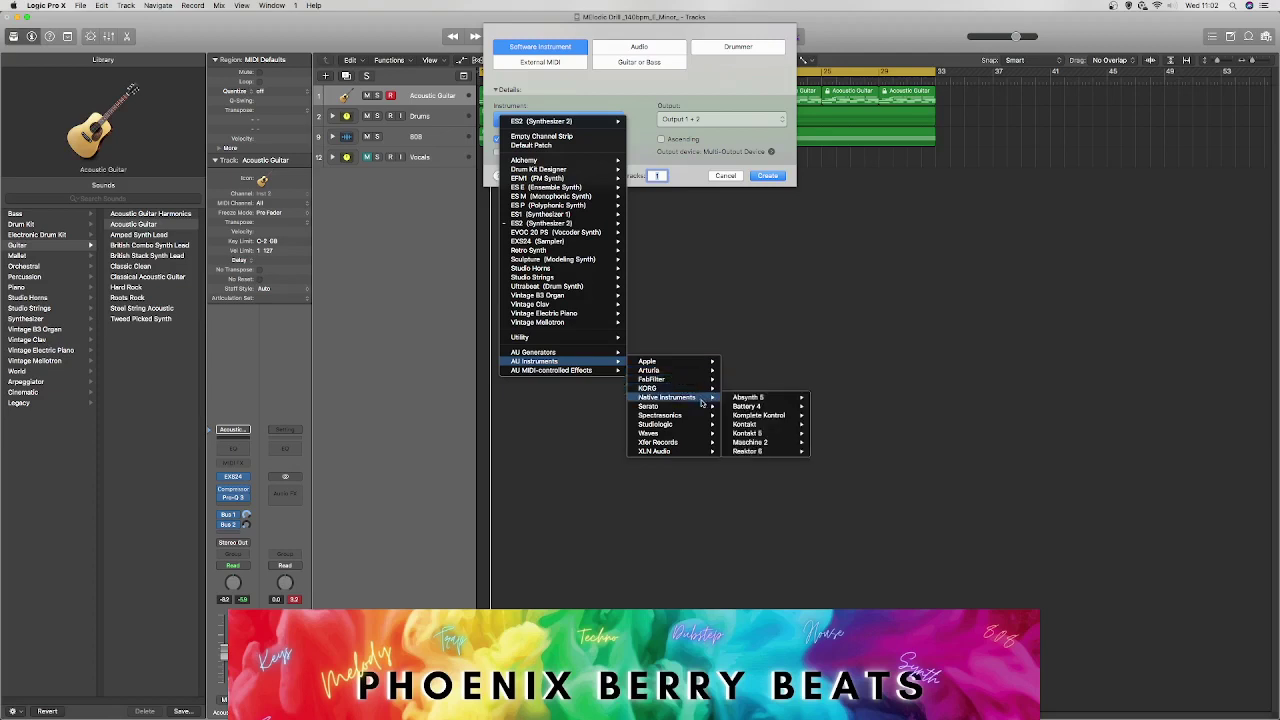
{"action": "mouse_move", "coordinate": [703, 427]}
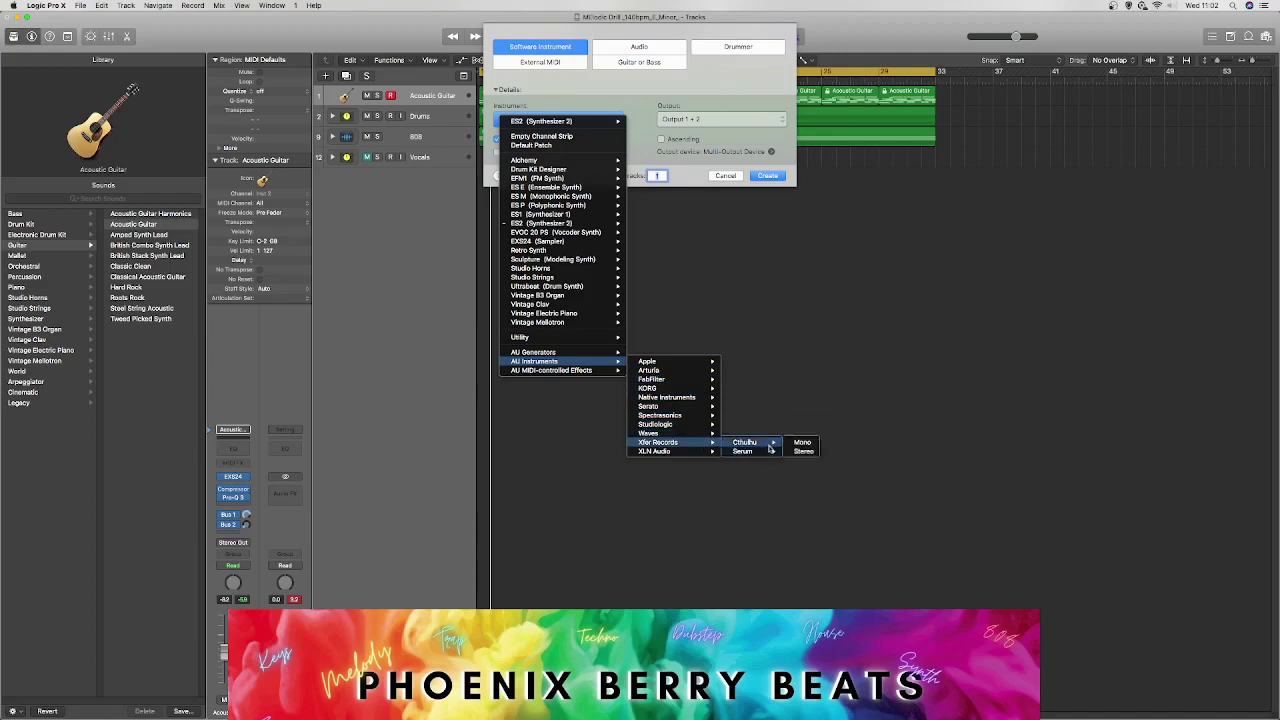
{"action": "left_click", "coordinate": [799, 452]}
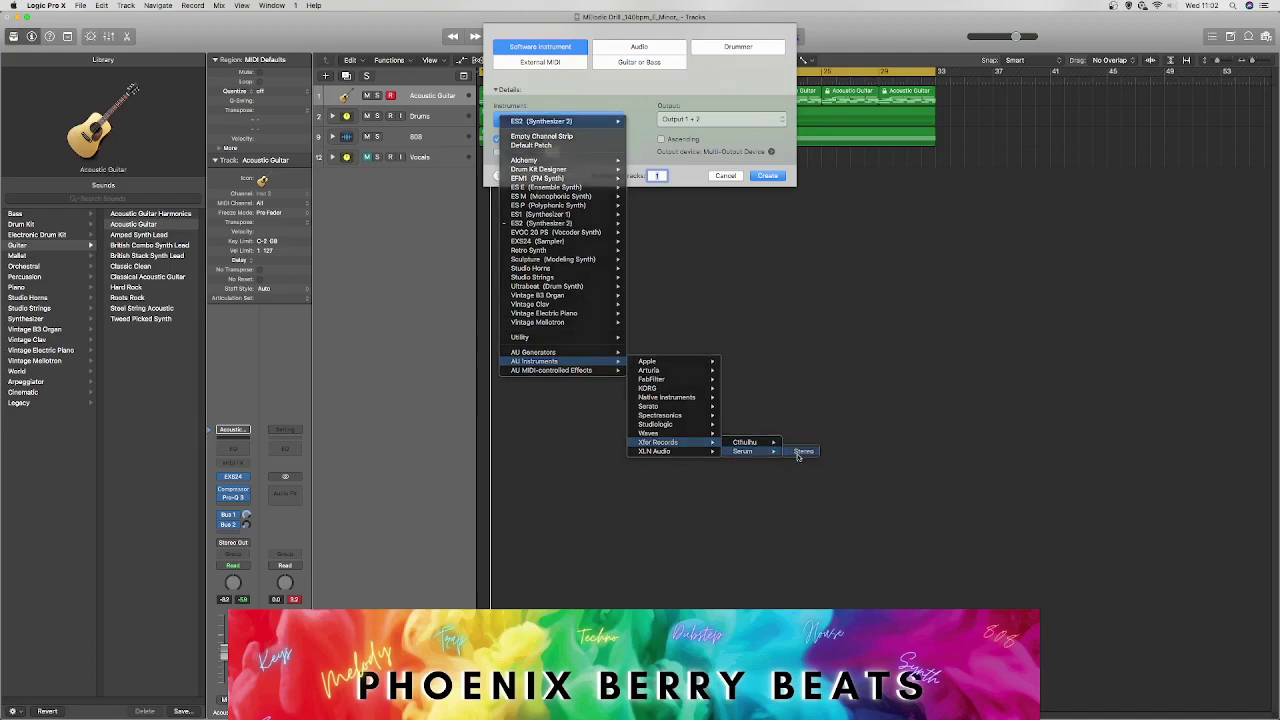
{"action": "left_click", "coordinate": [766, 176]}
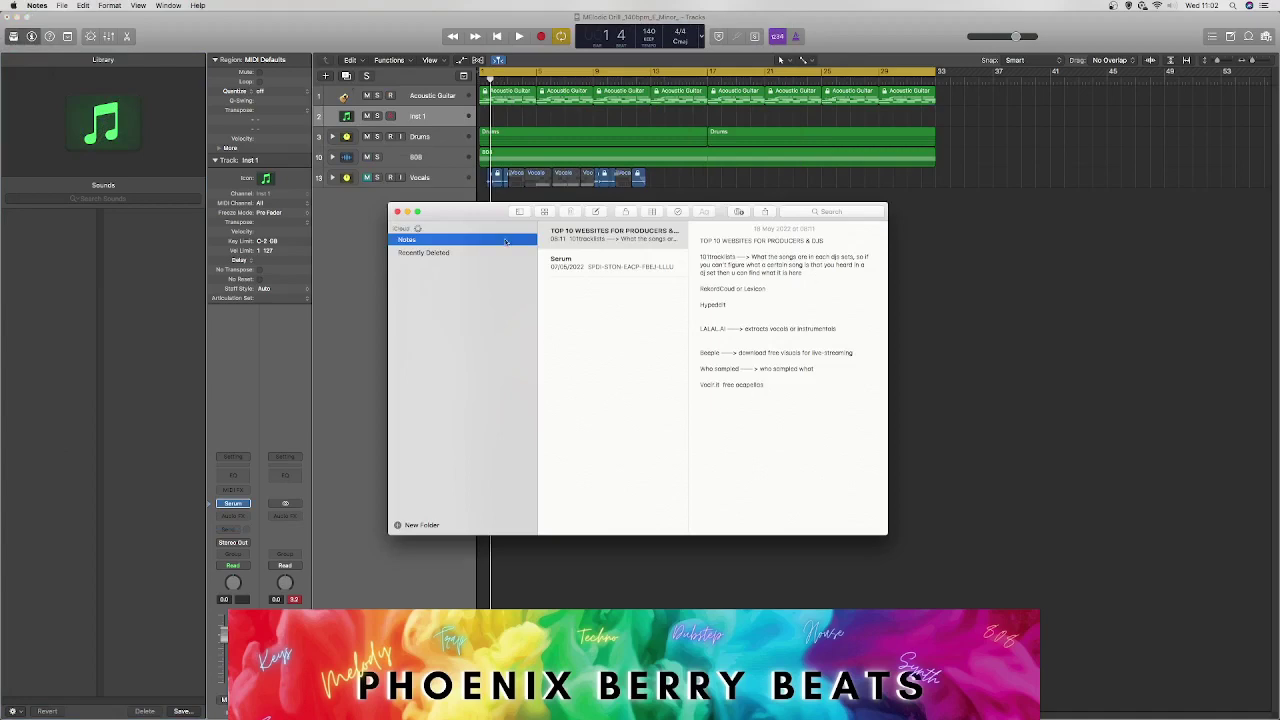
Step: Copy a Serum serial number from the Serum note in Notes and put the Notes window away
{"action": "left_click", "coordinate": [645, 266]}
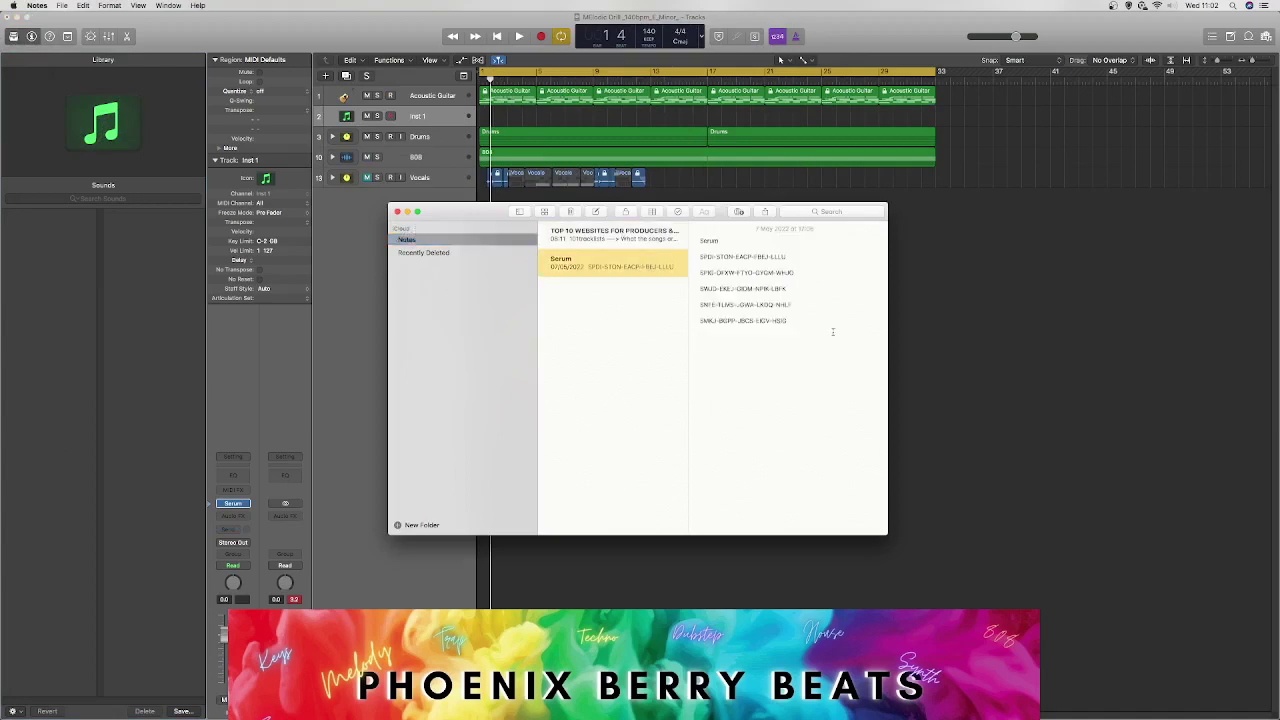
{"action": "left_click_drag", "start_coordinate": [687, 336], "coordinate": [726, 318]}
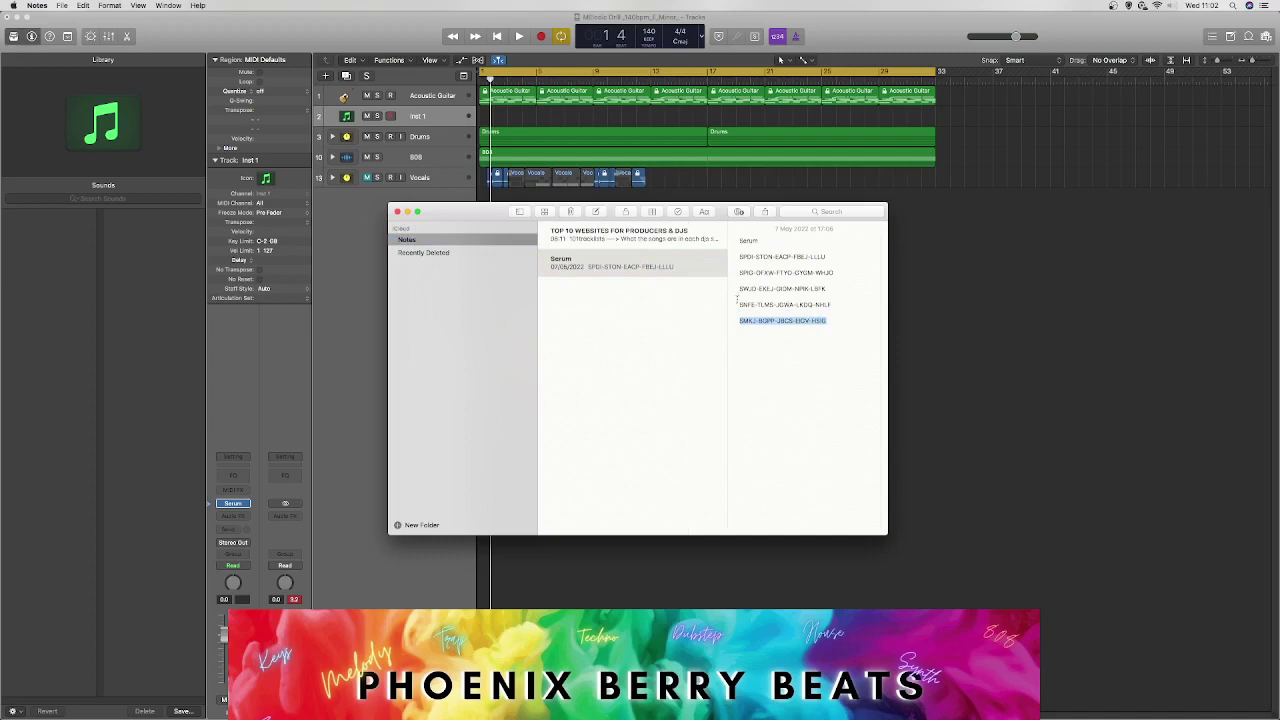
{"action": "left_click", "coordinate": [405, 212]}
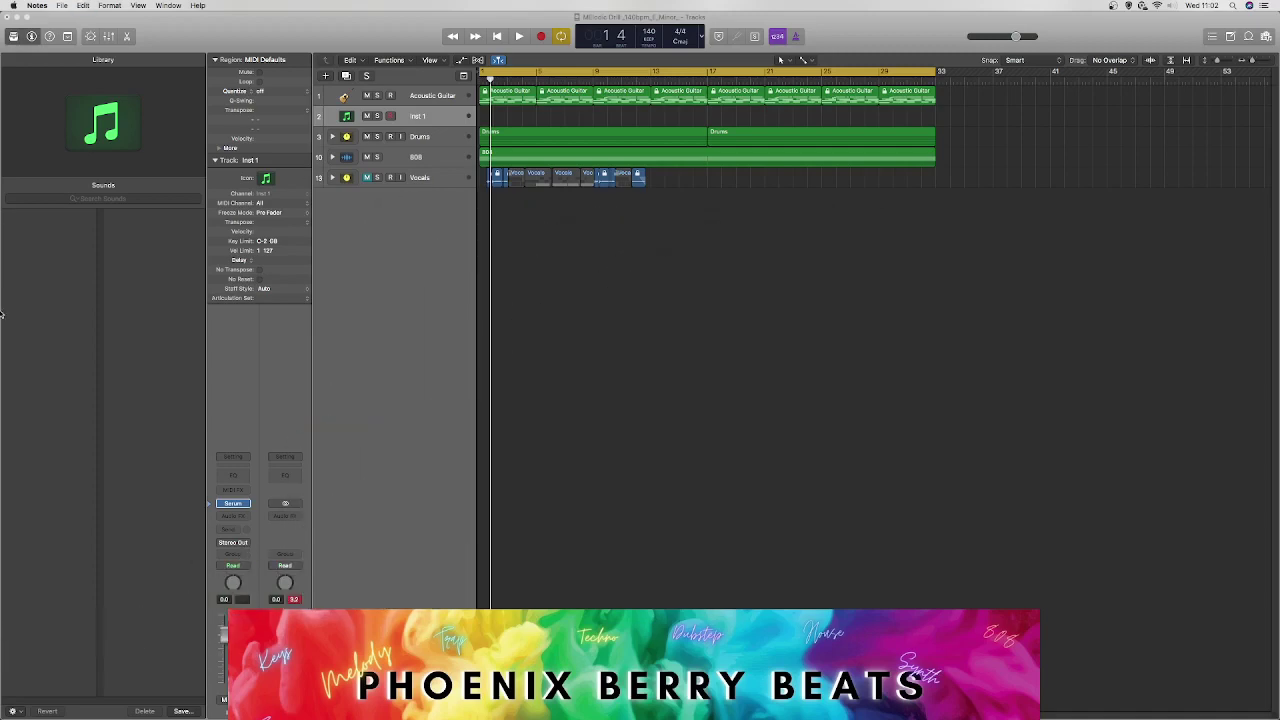
Step: Paste the serial number into Serum's registration prompt and authorise the plug-in
{"action": "mouse_move", "coordinate": [2, 311]}
{"action": "left_click", "coordinate": [483, 249]}
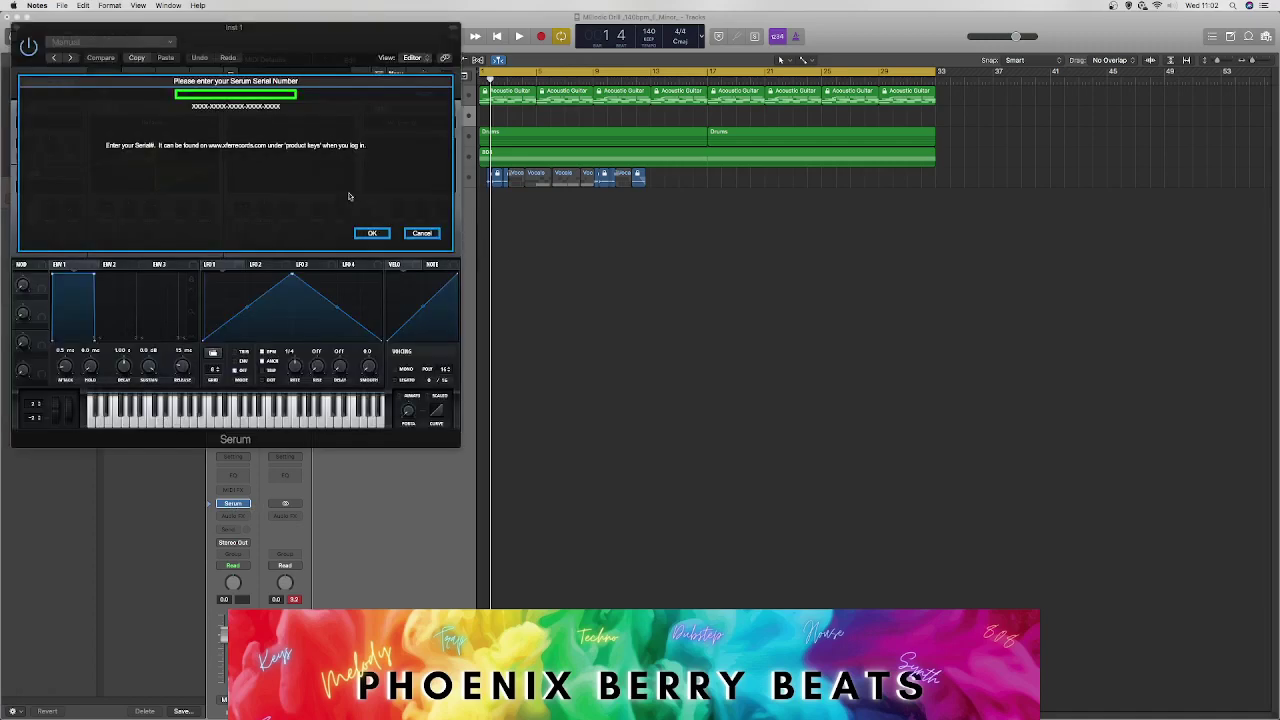
{"action": "right_click", "coordinate": [265, 97]}
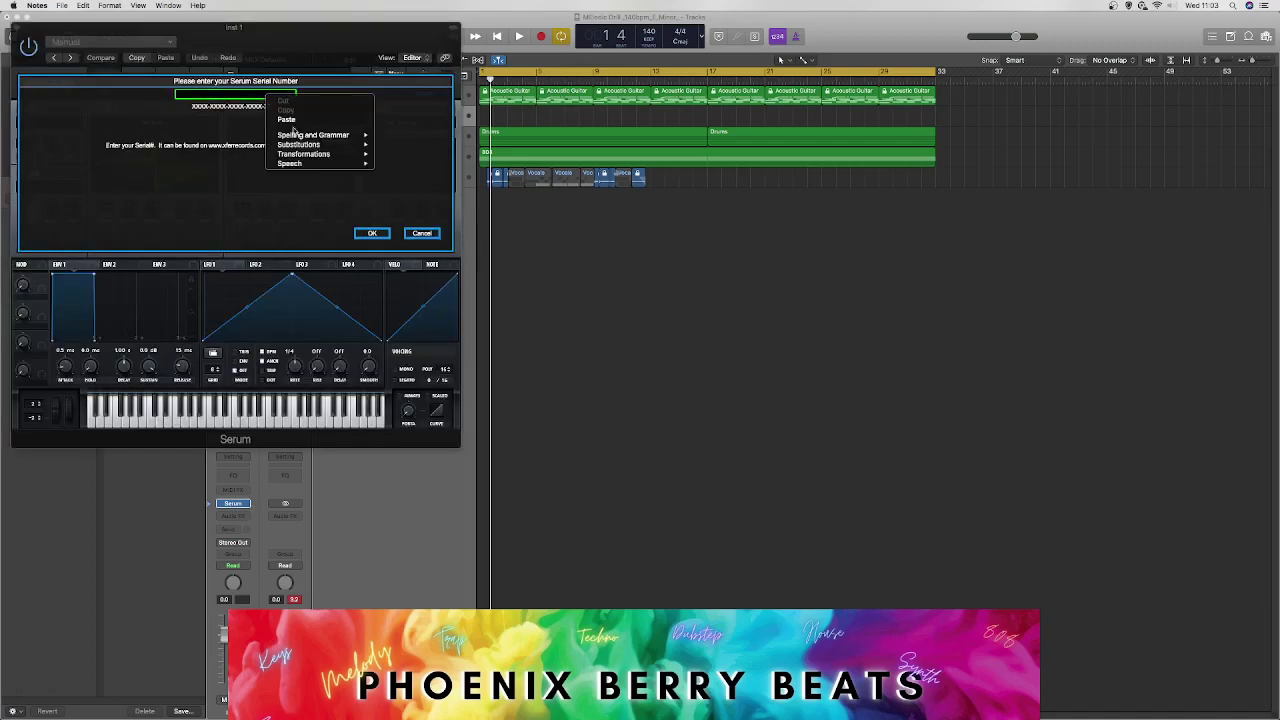
{"action": "left_click", "coordinate": [292, 127]}
{"action": "left_click", "coordinate": [368, 232]}
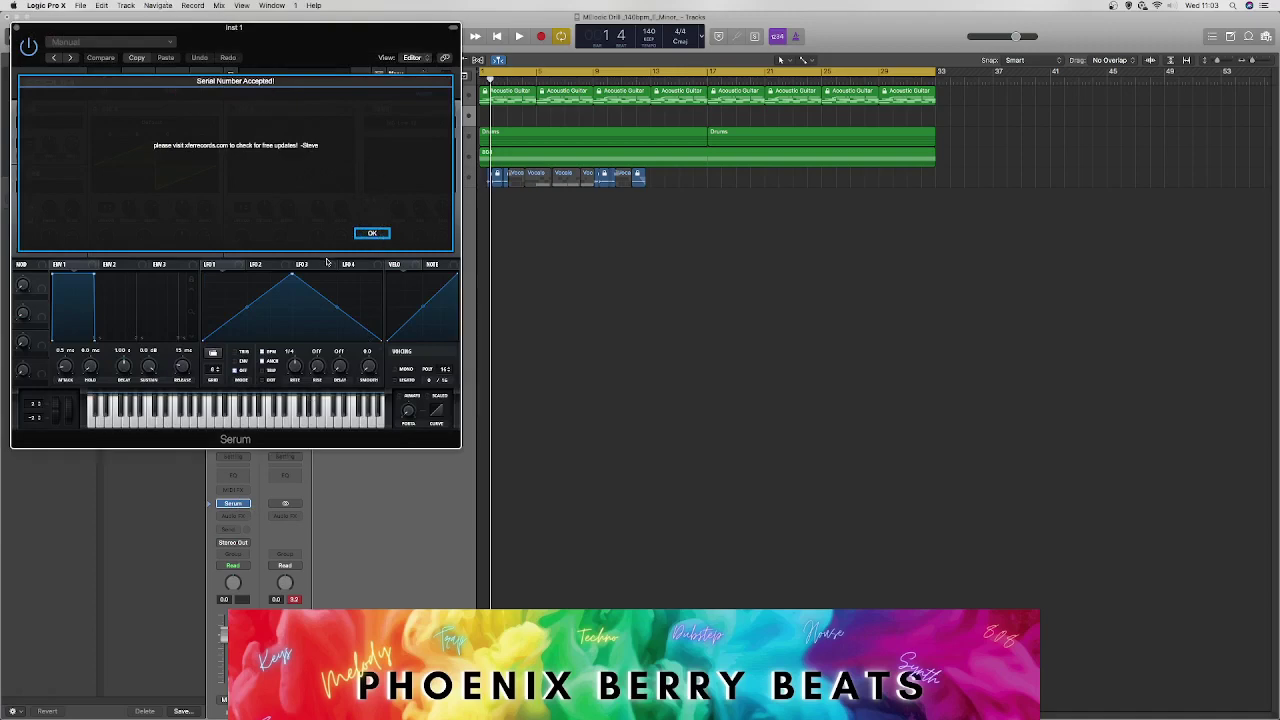
{"action": "left_click", "coordinate": [373, 235]}
Step: Show the Musical Typing keyboard and load the WBL Swiper preset from Serum's Essentials Trap folder
{"action": "left_click_drag", "start_coordinate": [332, 30], "coordinate": [510, 280]}
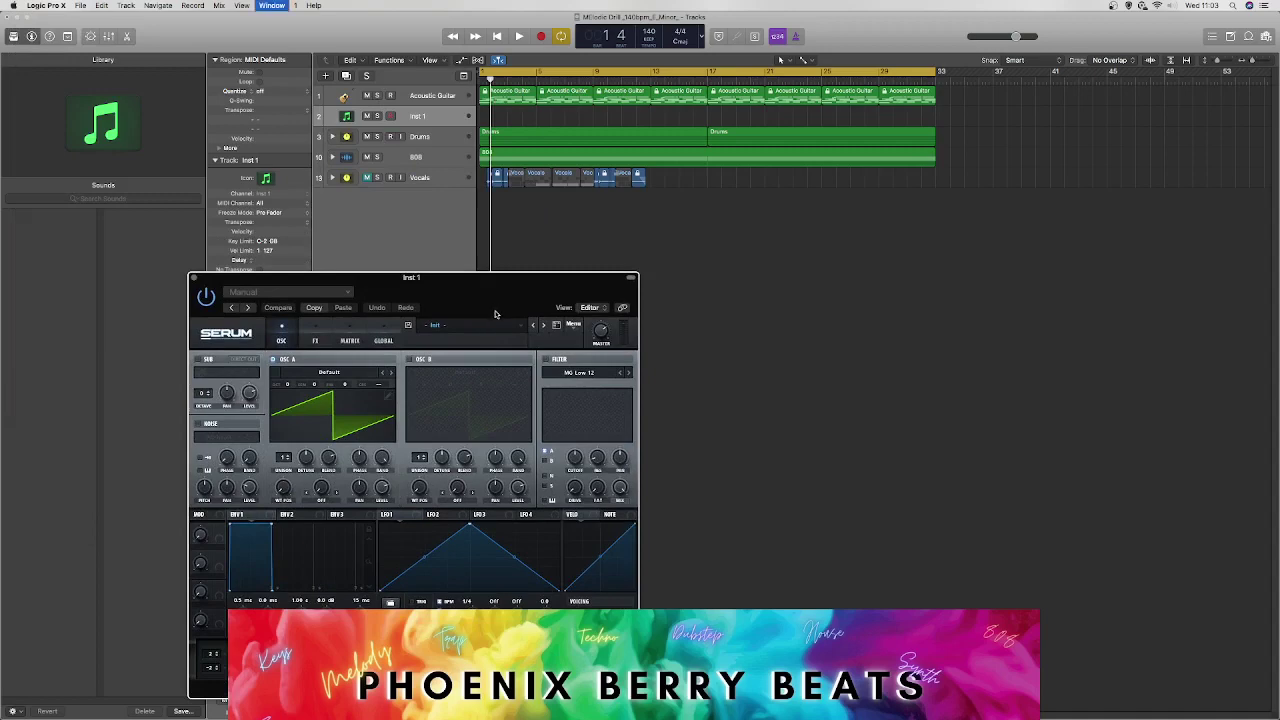
{"action": "key", "text": "super+k"}
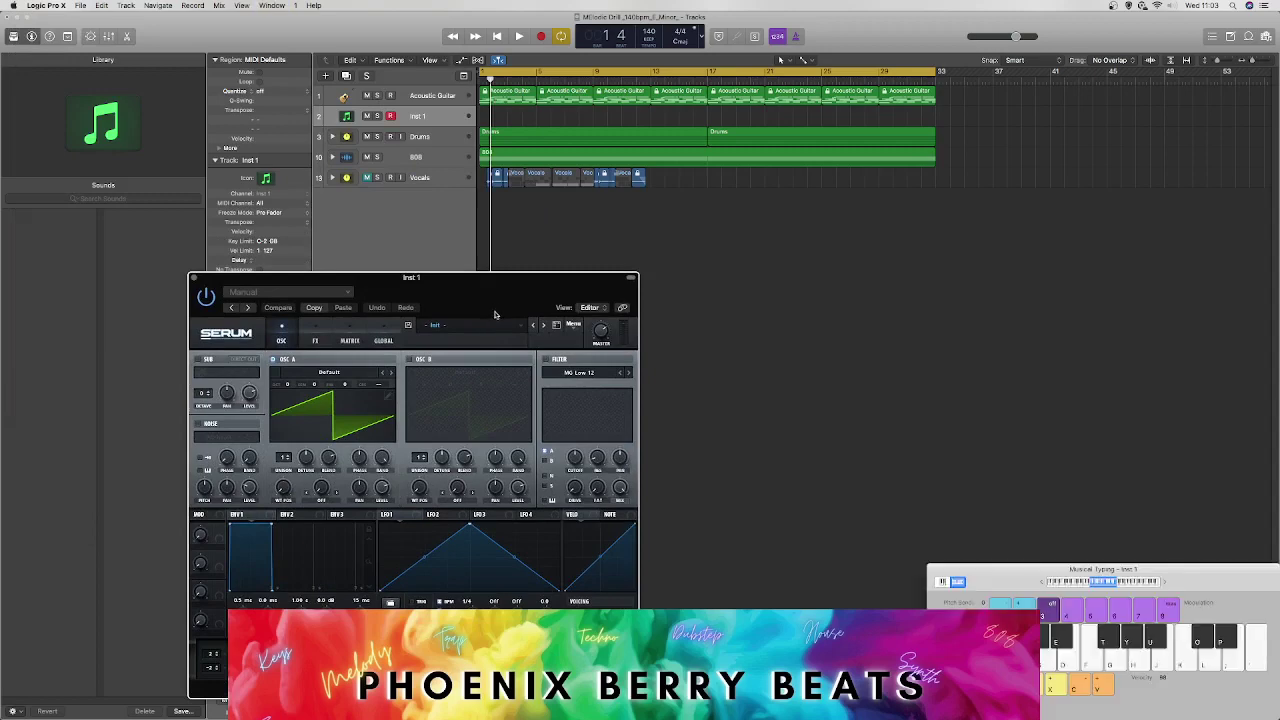
{"action": "left_click", "coordinate": [444, 322]}
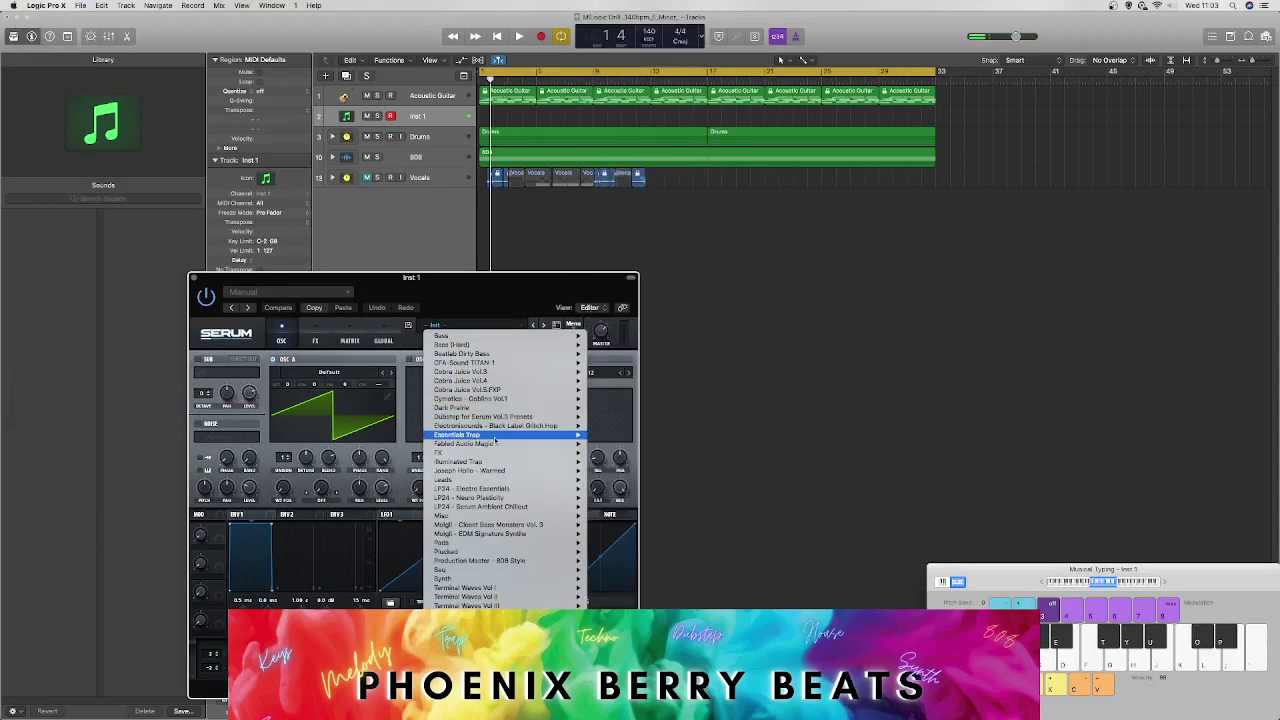
{"action": "mouse_move", "coordinate": [495, 440]}
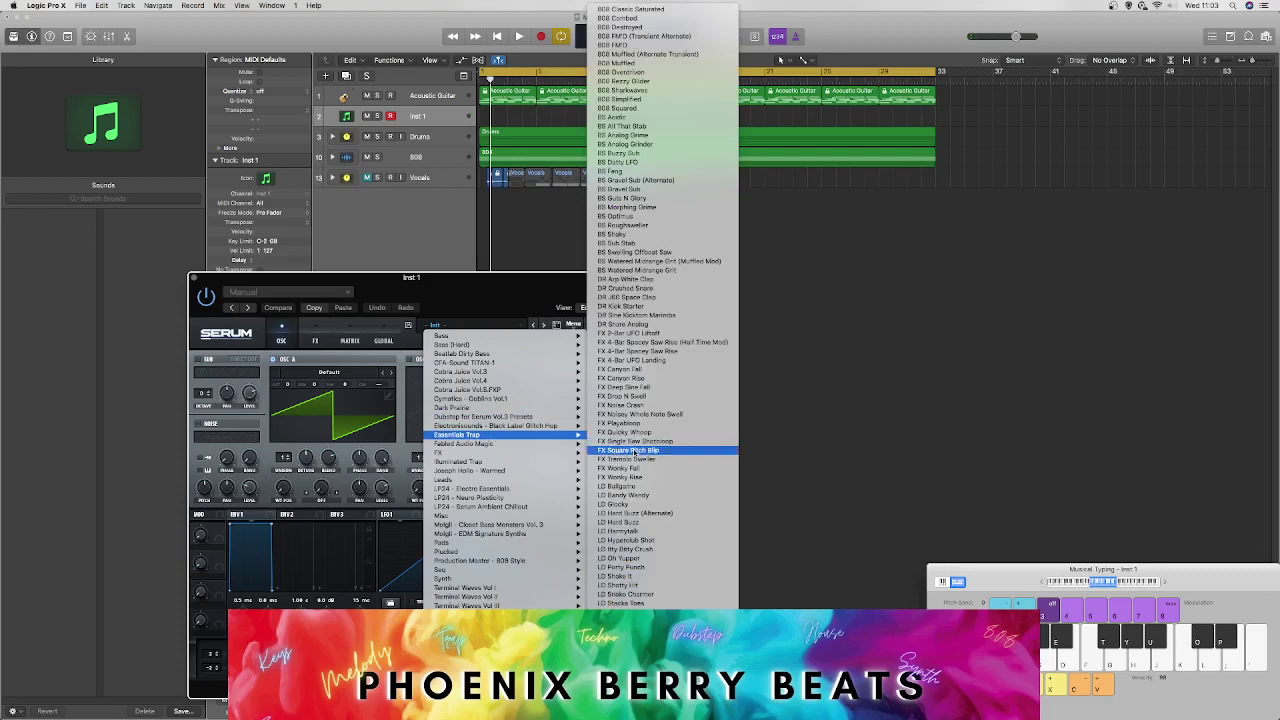
{"action": "scroll", "coordinate": [632, 452], "scroll_direction": "down", "scroll_amount": 10}
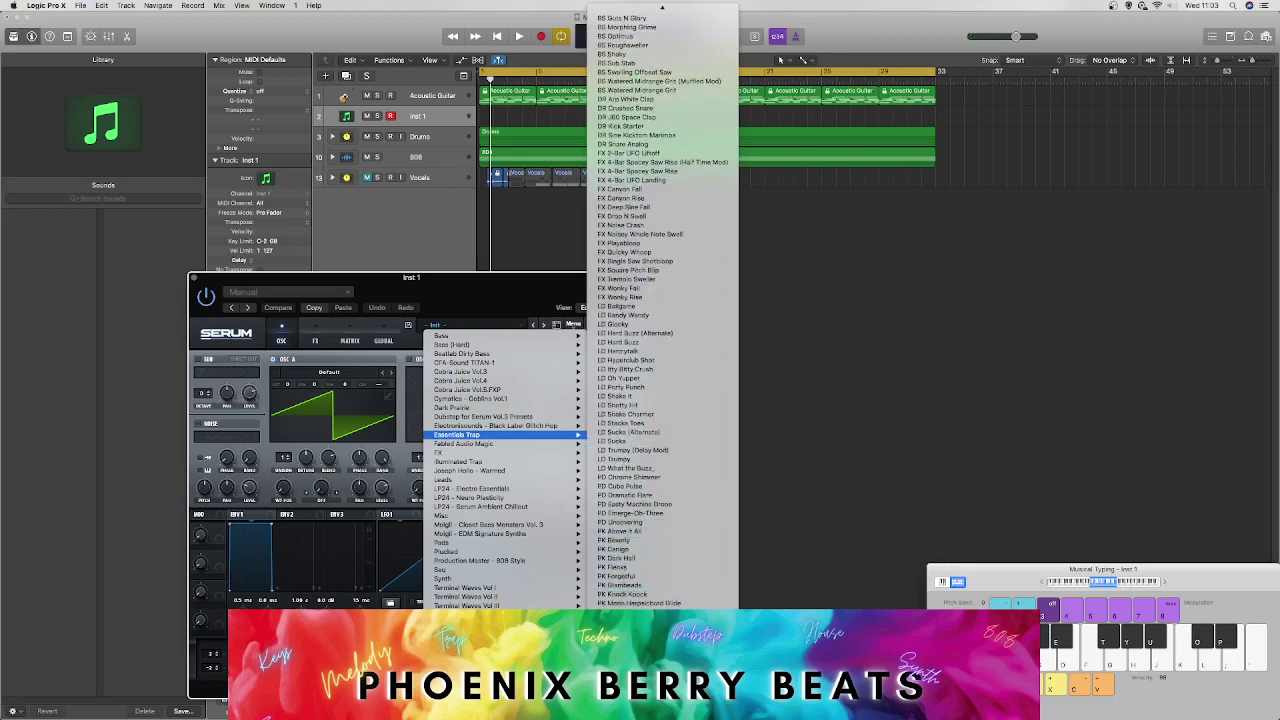
{"action": "scroll", "coordinate": [660, 300], "scroll_direction": "down", "scroll_amount": 4}
{"action": "left_click", "coordinate": [630, 660]}
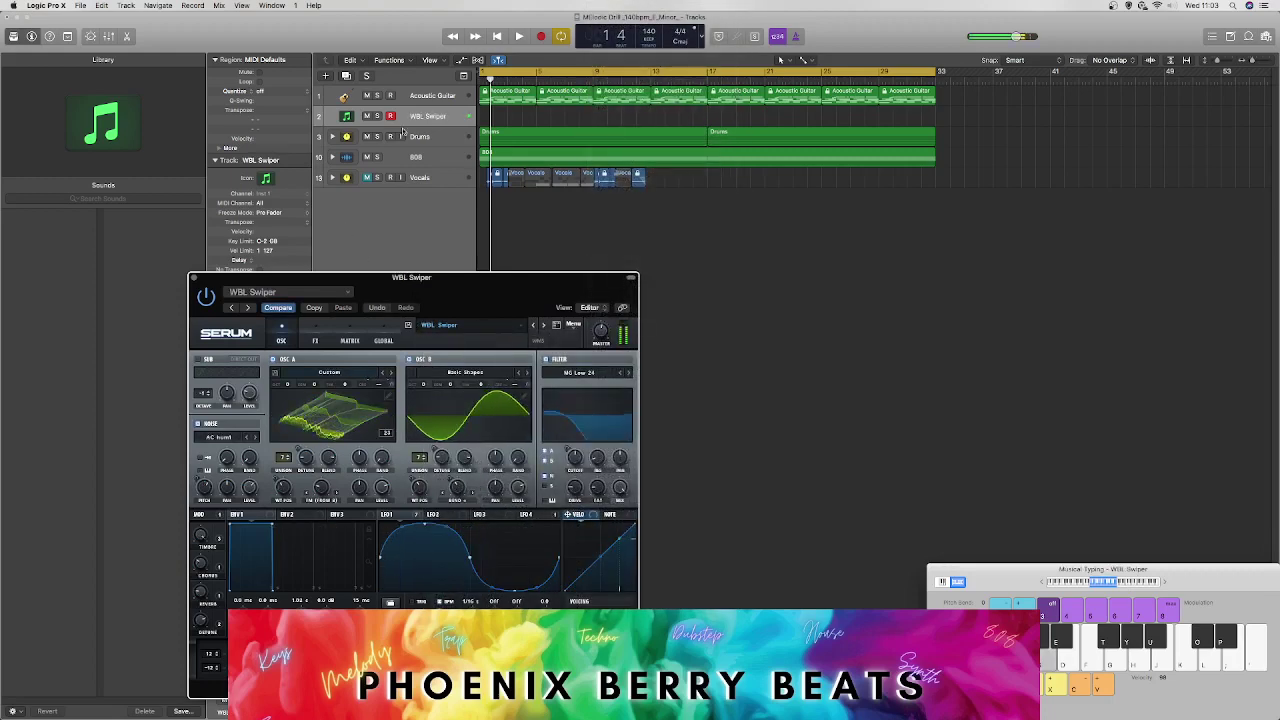
Step: Move the Serum window clear of the channel strip and lower the WBL Swiper track's volume
{"action": "left_click_drag", "start_coordinate": [343, 272], "coordinate": [472, 200]}
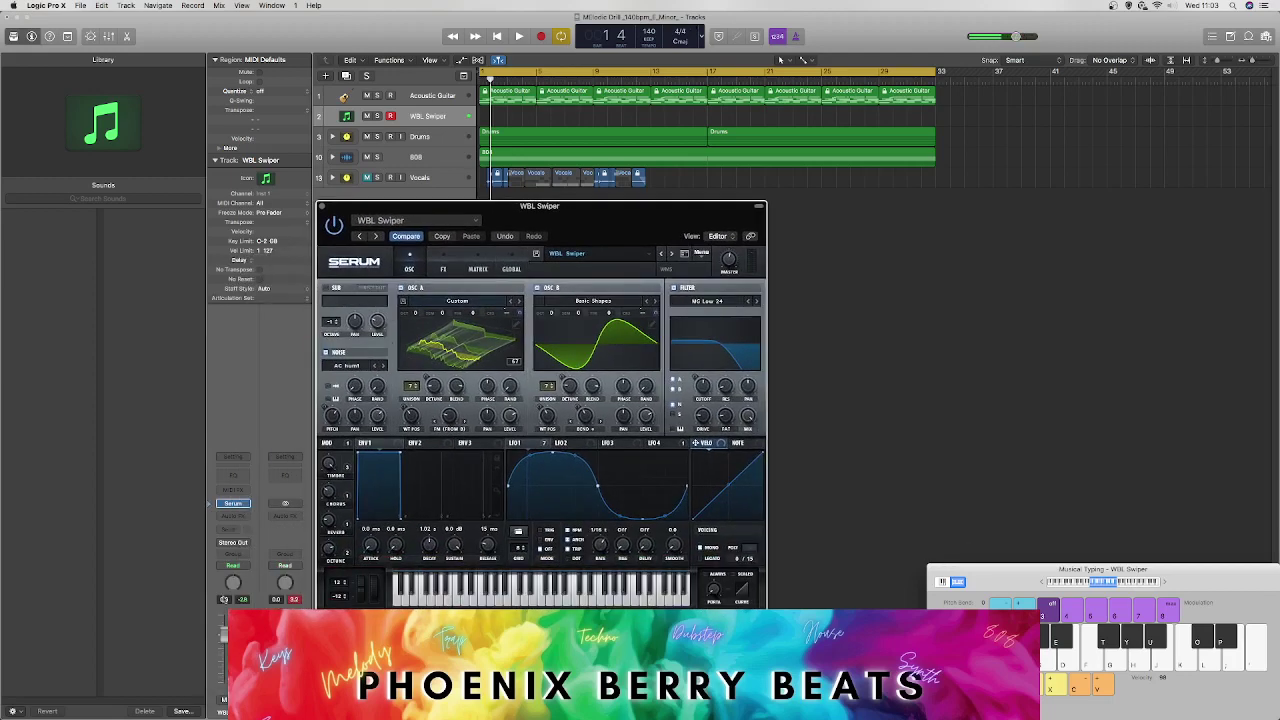
{"action": "left_click_drag", "start_coordinate": [224, 636], "coordinate": [224, 649]}
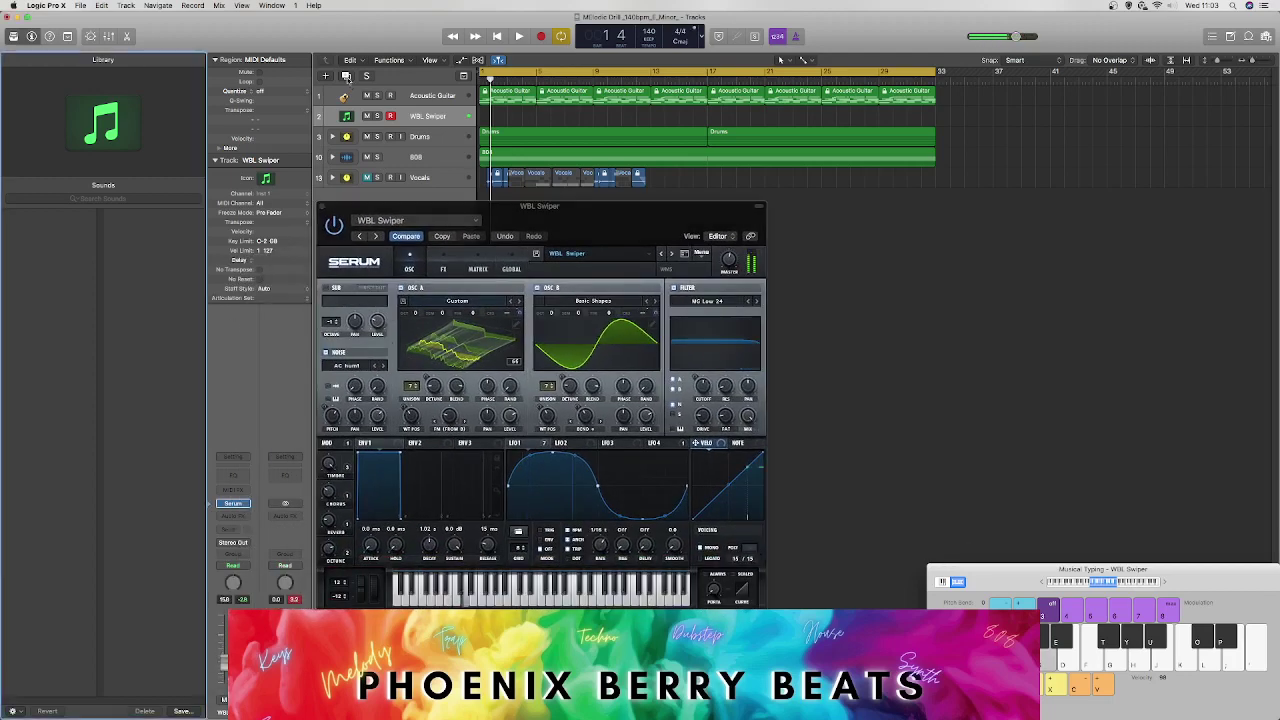
Step: Audition a few notes of the WBL Swiper patch against the arrangement's playback
{"action": "key", "text": "s"}
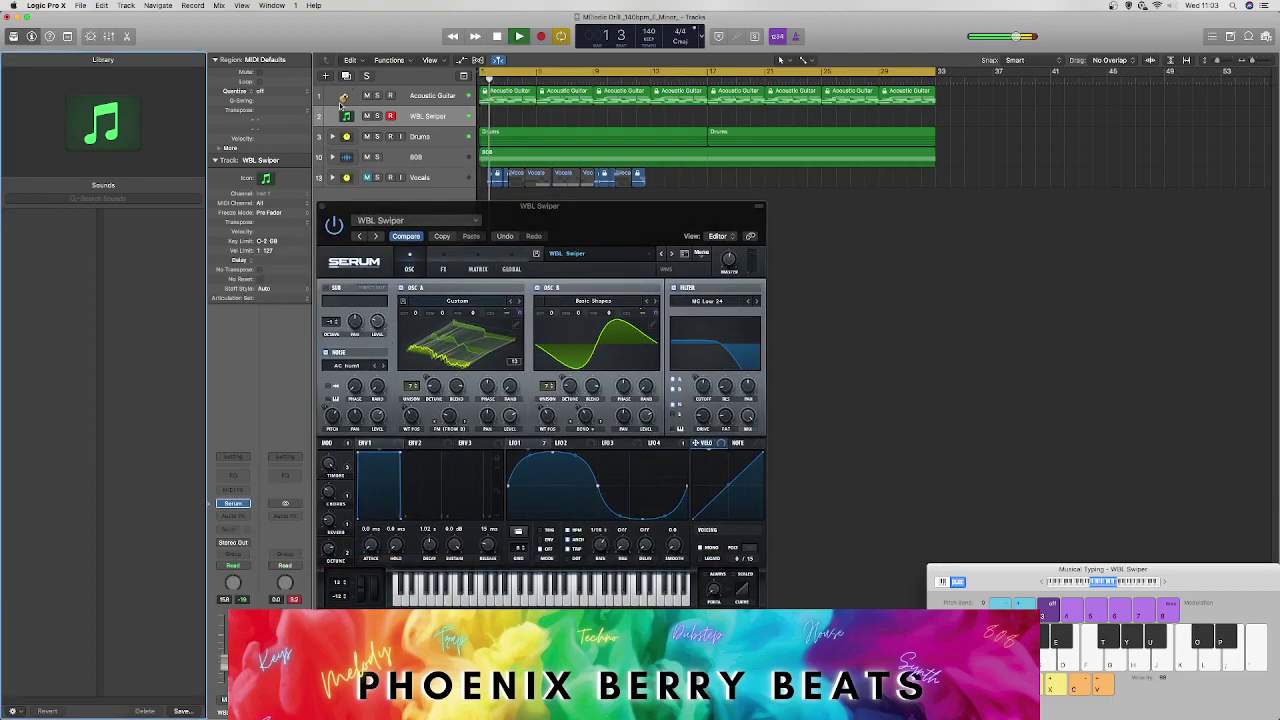
{"action": "key", "text": "s"}
{"action": "key", "text": "d"}
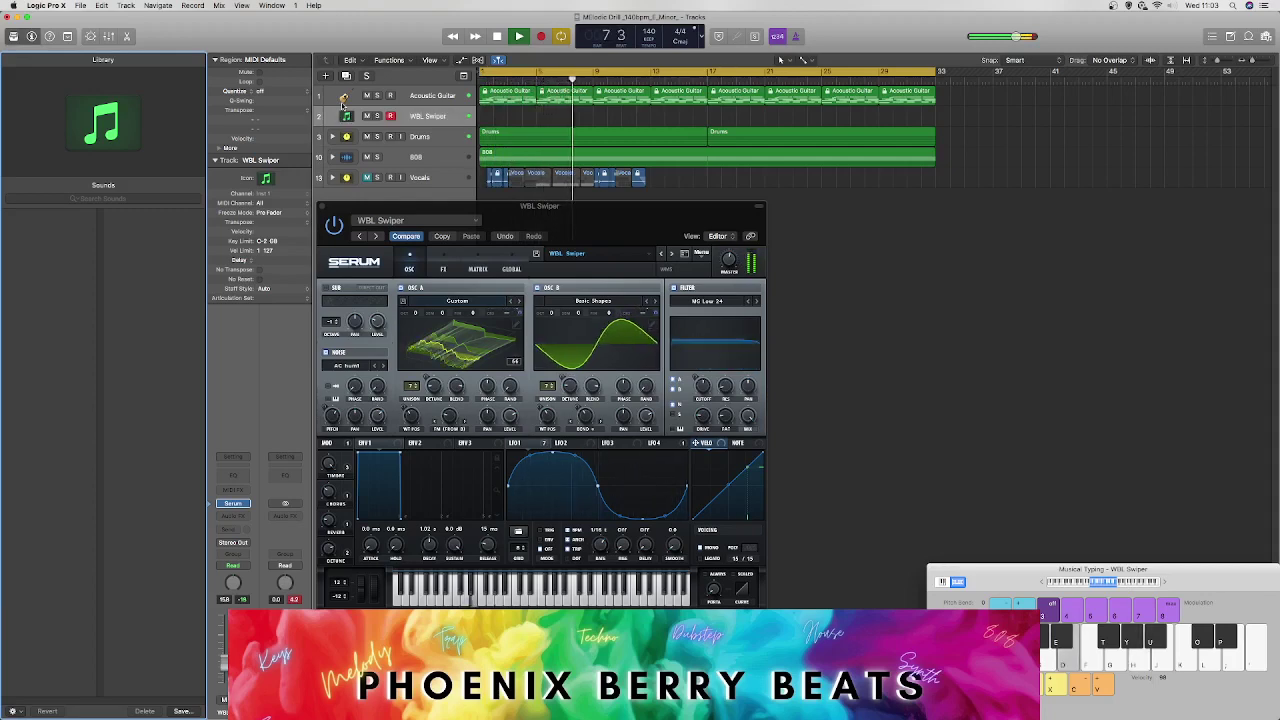
Step: Record a bass melody on the WBL Swiper track from bar 1 up to the end of bar 12
{"action": "key", "text": "r"}
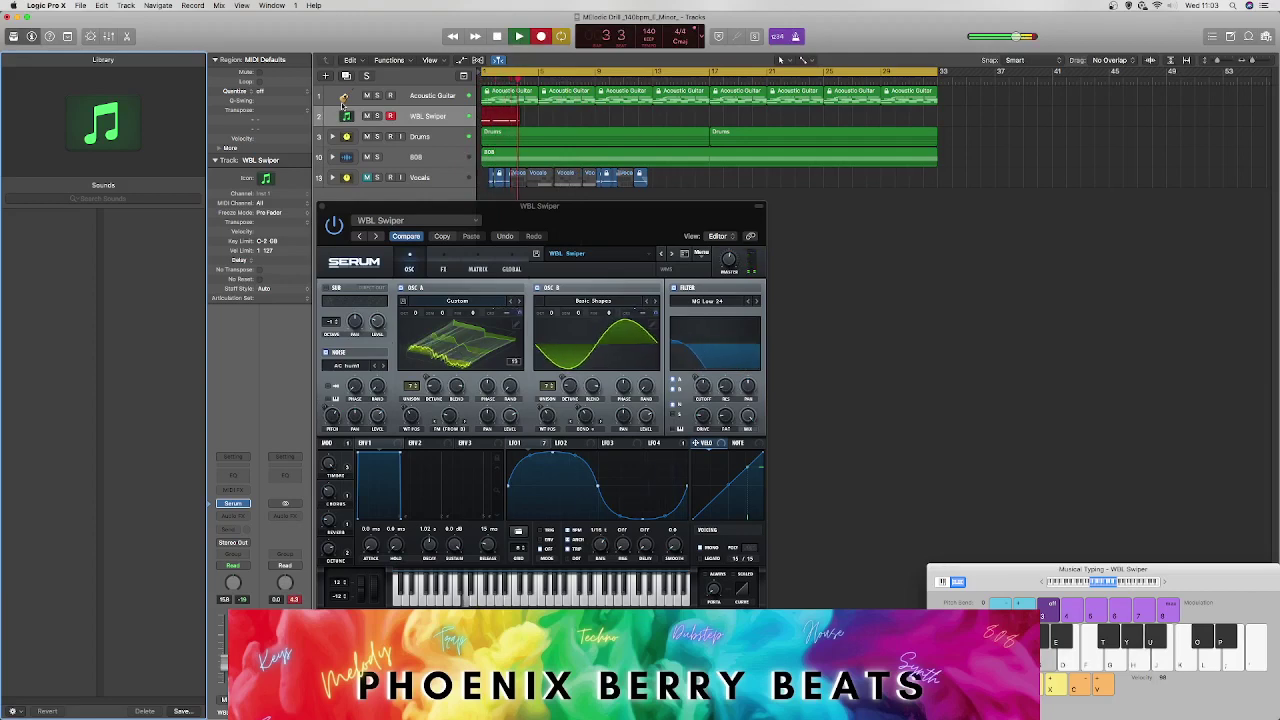
{"action": "key", "text": "f"}
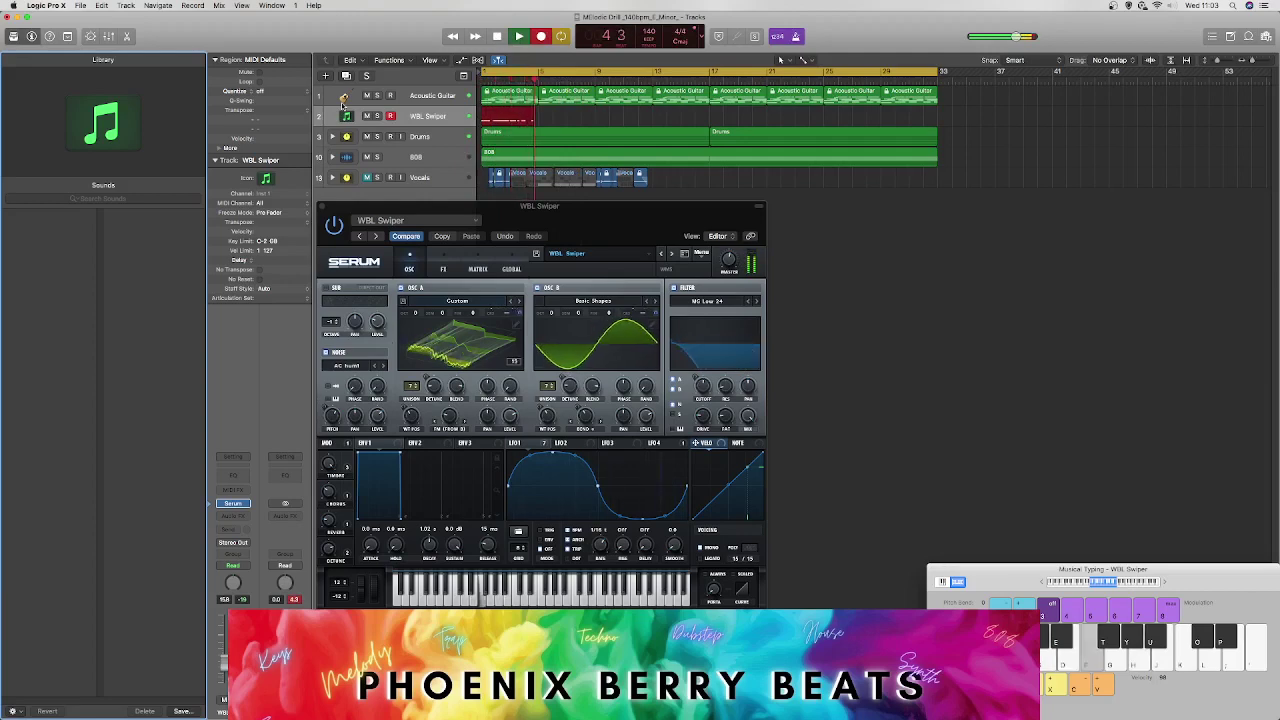
{"action": "key", "text": "d"}
{"action": "key", "text": "g"}
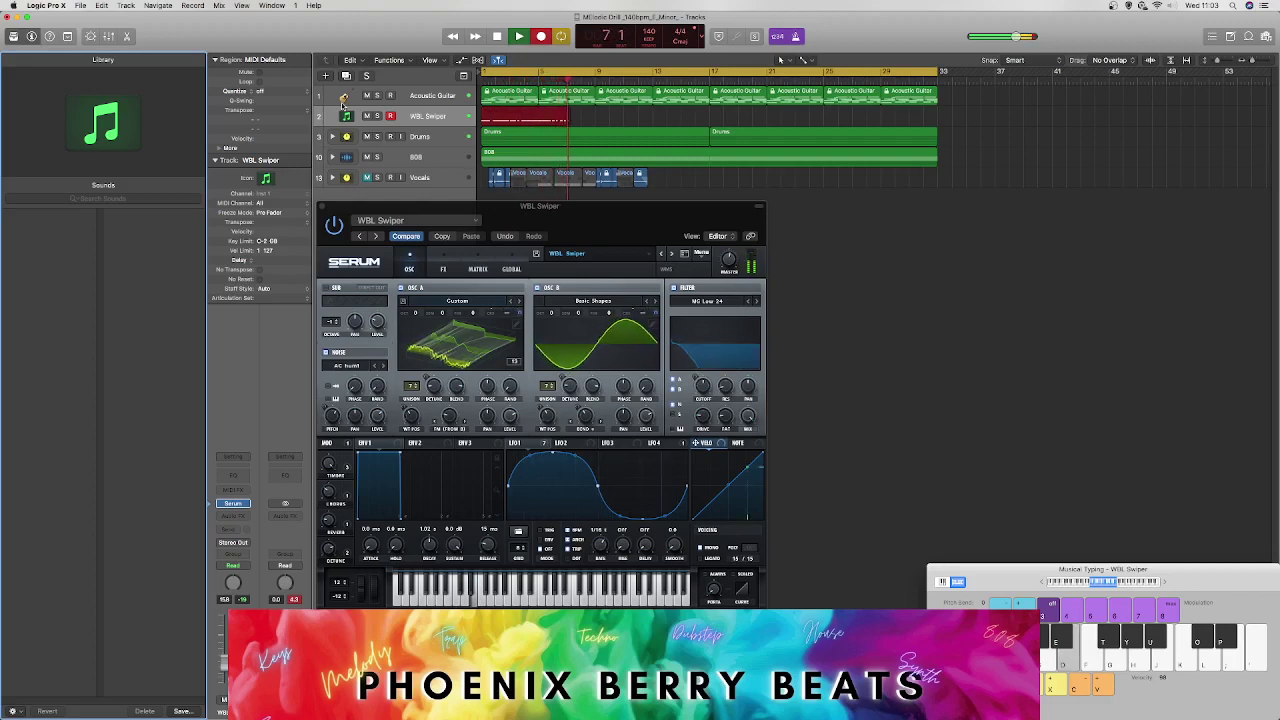
{"action": "key", "text": "s"}
{"action": "key", "text": "h"}
{"action": "key", "text": "g"}
{"action": "key", "text": "d"}
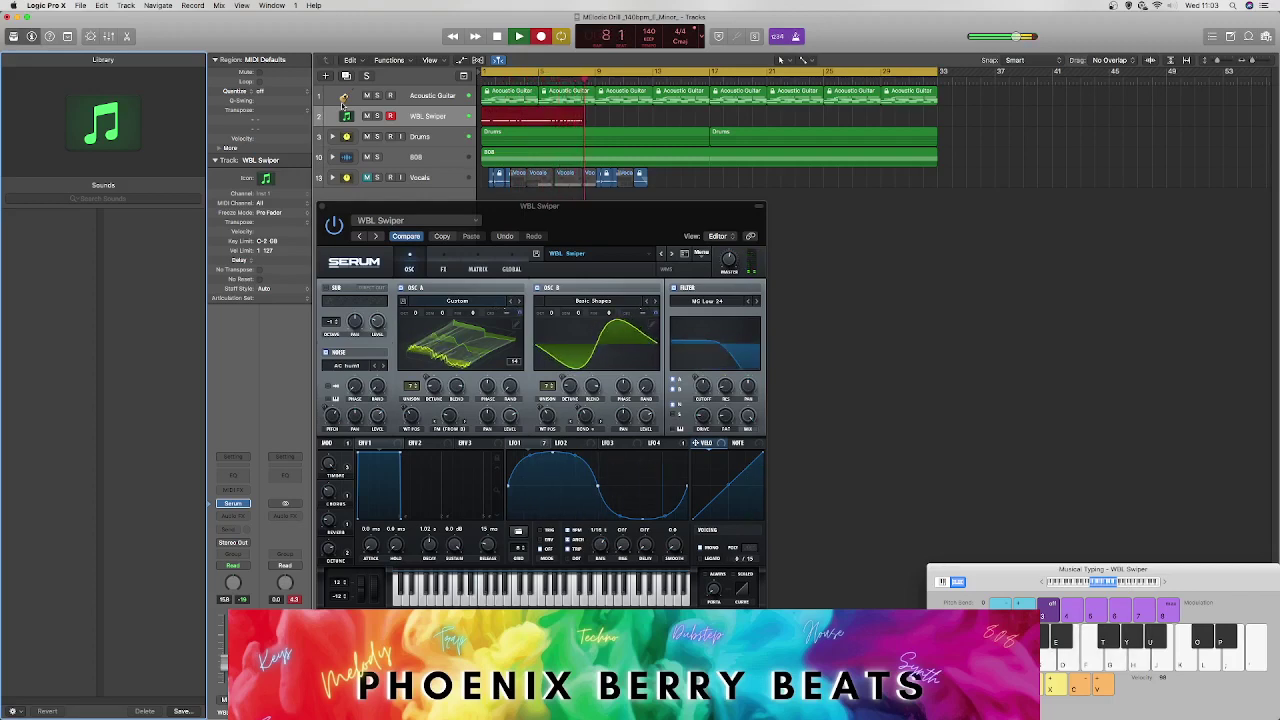
{"action": "key", "text": "d"}
{"action": "key", "text": "j"}
{"action": "key", "text": "h"}
{"action": "key", "text": "h"}
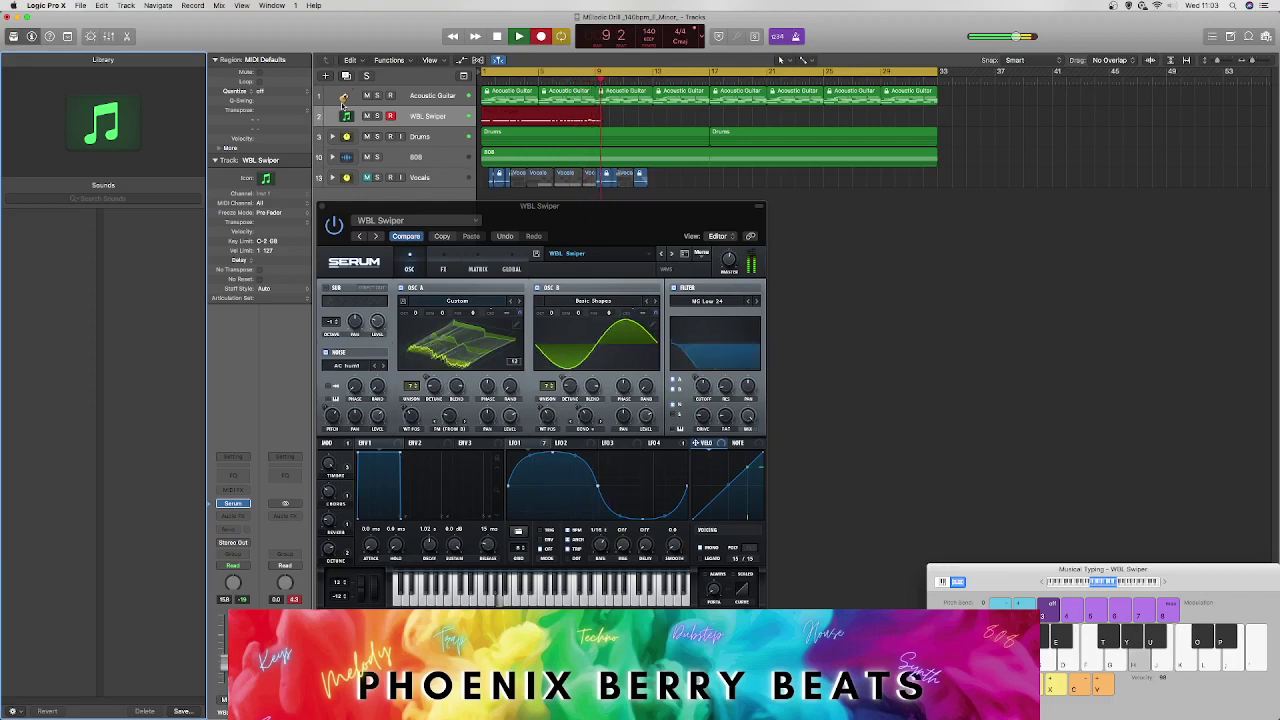
{"action": "key", "text": "d"}
{"action": "key", "text": "h"}
{"action": "key", "text": "d"}
{"action": "key", "text": "j"}
{"action": "key", "text": "d"}
{"action": "key", "text": "d"}
{"action": "key", "text": "h"}
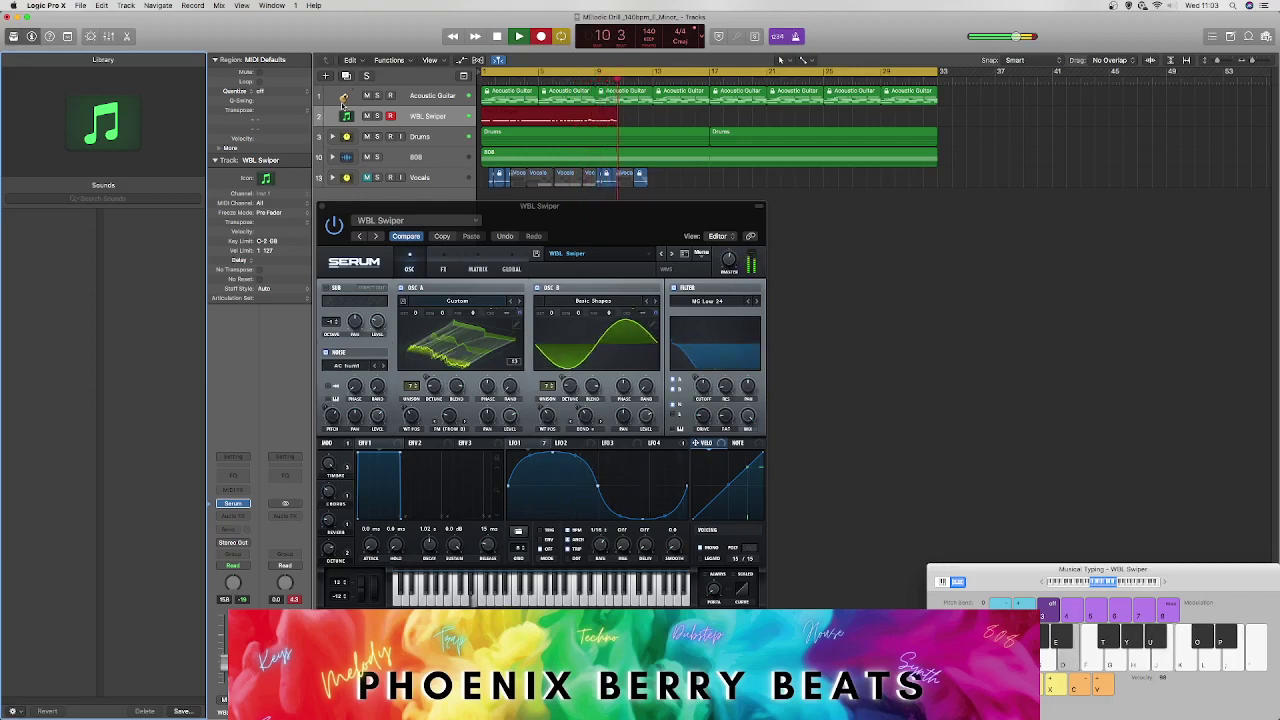
{"action": "key", "text": "d"}
{"action": "key", "text": "l"}
{"action": "key", "text": "d"}
{"action": "key", "text": "l"}
{"action": "key", "text": "d"}
{"action": "key", "text": "l"}
{"action": "key", "text": "d"}
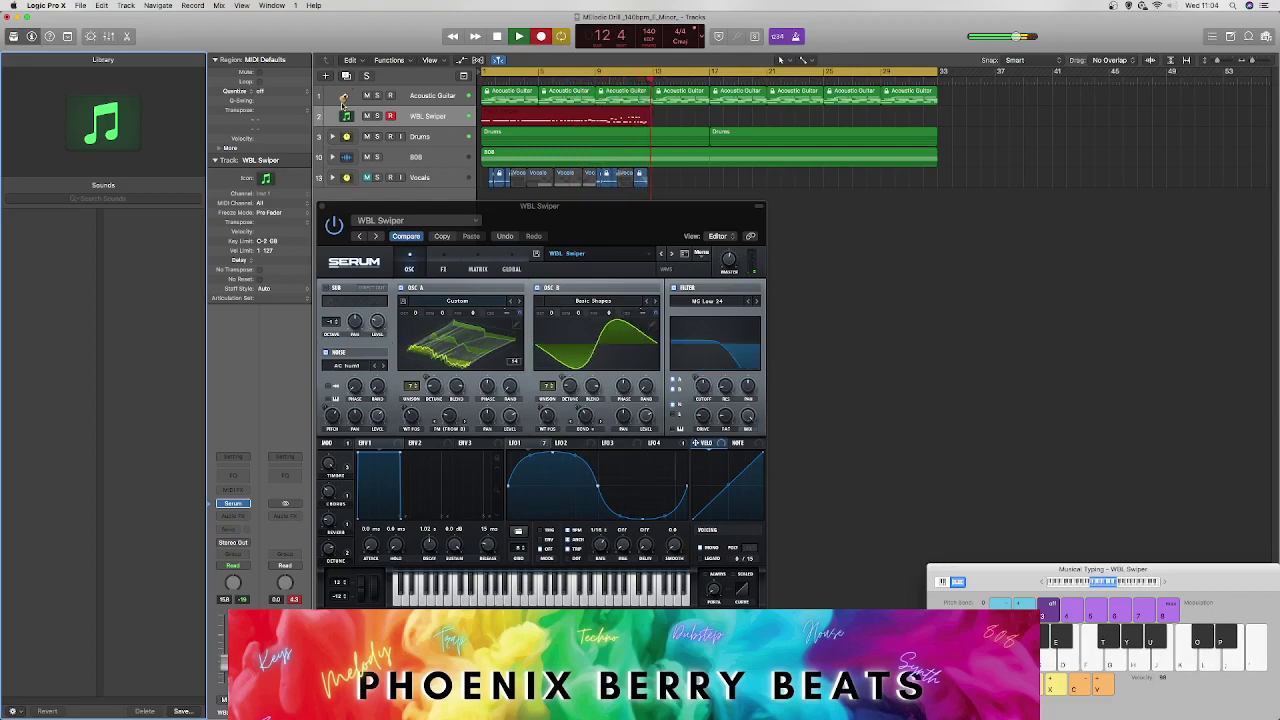
{"action": "key", "text": "space"}
Step: Open the WBL Swiper region in the Piano Roll, with Serum moved aside, and quantize all its notes to 1/16
{"action": "double_click", "coordinate": [561, 121]}
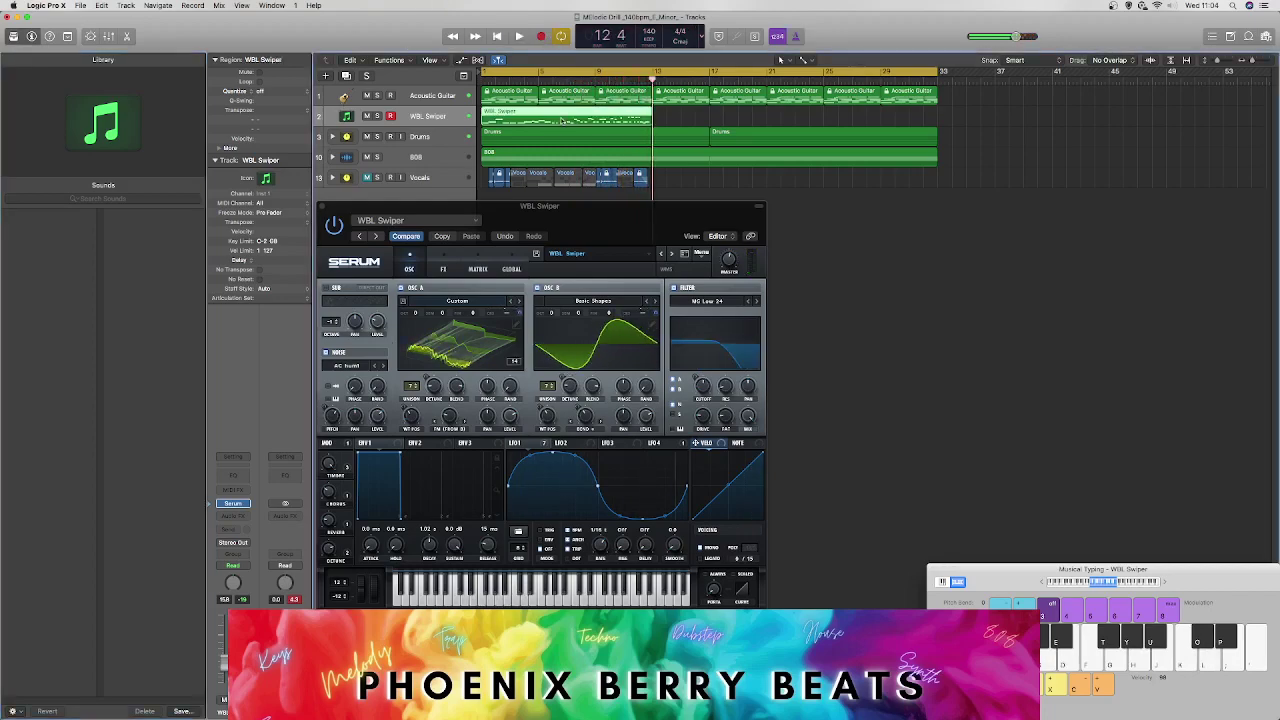
{"action": "left_click_drag", "start_coordinate": [463, 210], "coordinate": [10, 42]}
{"action": "left_click", "coordinate": [741, 240]}
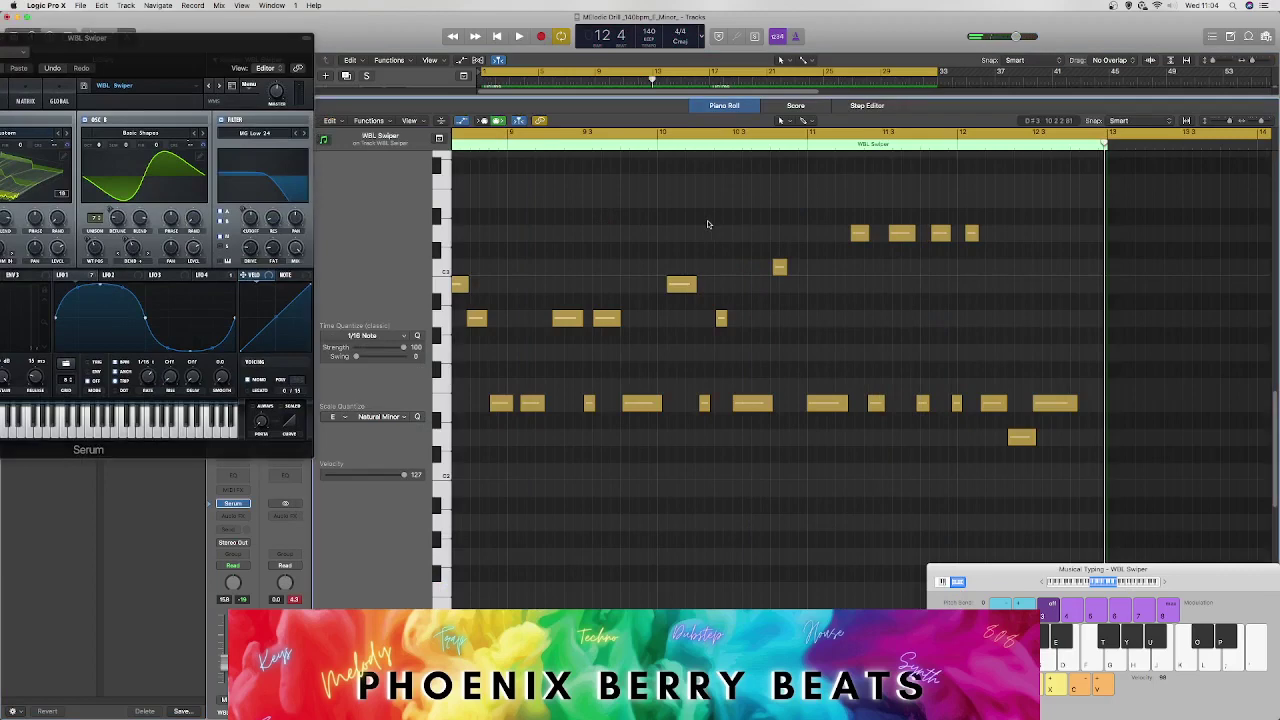
{"action": "key", "text": "super+a"}
{"action": "key", "text": "q"}
{"action": "key", "text": "Return"}
{"action": "key", "text": "space"}
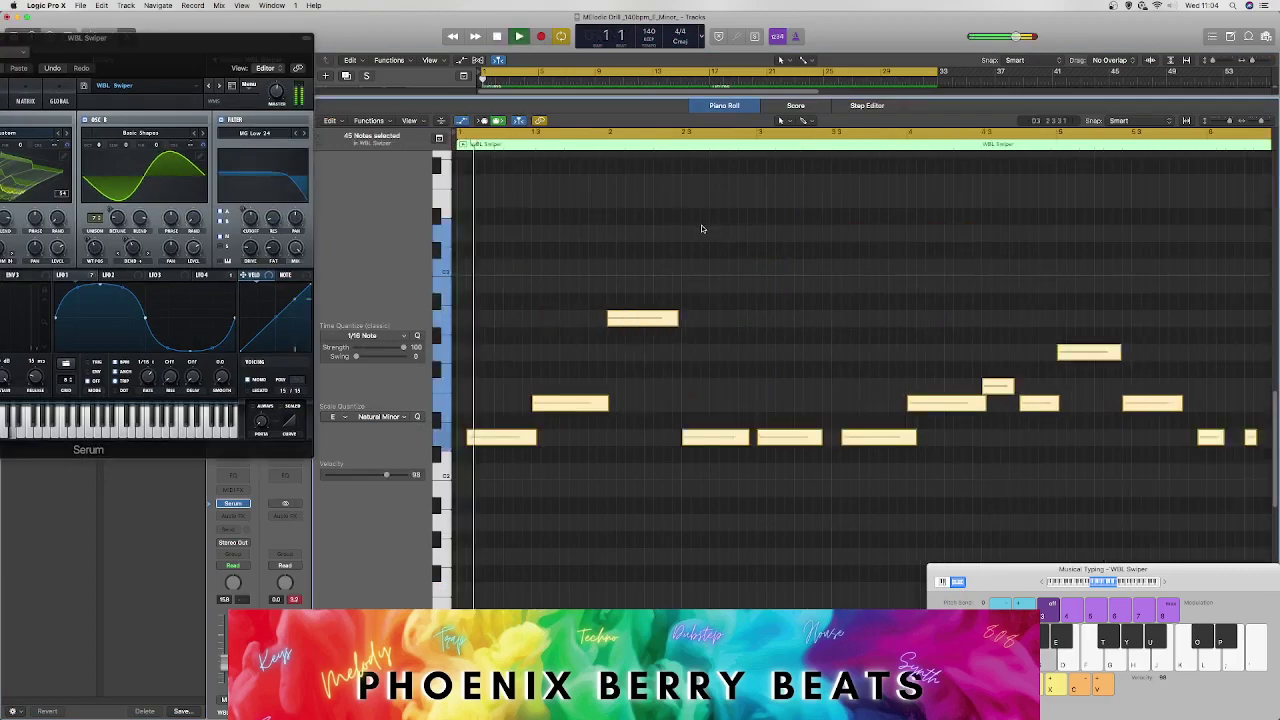
{"action": "left_click", "coordinate": [493, 473]}
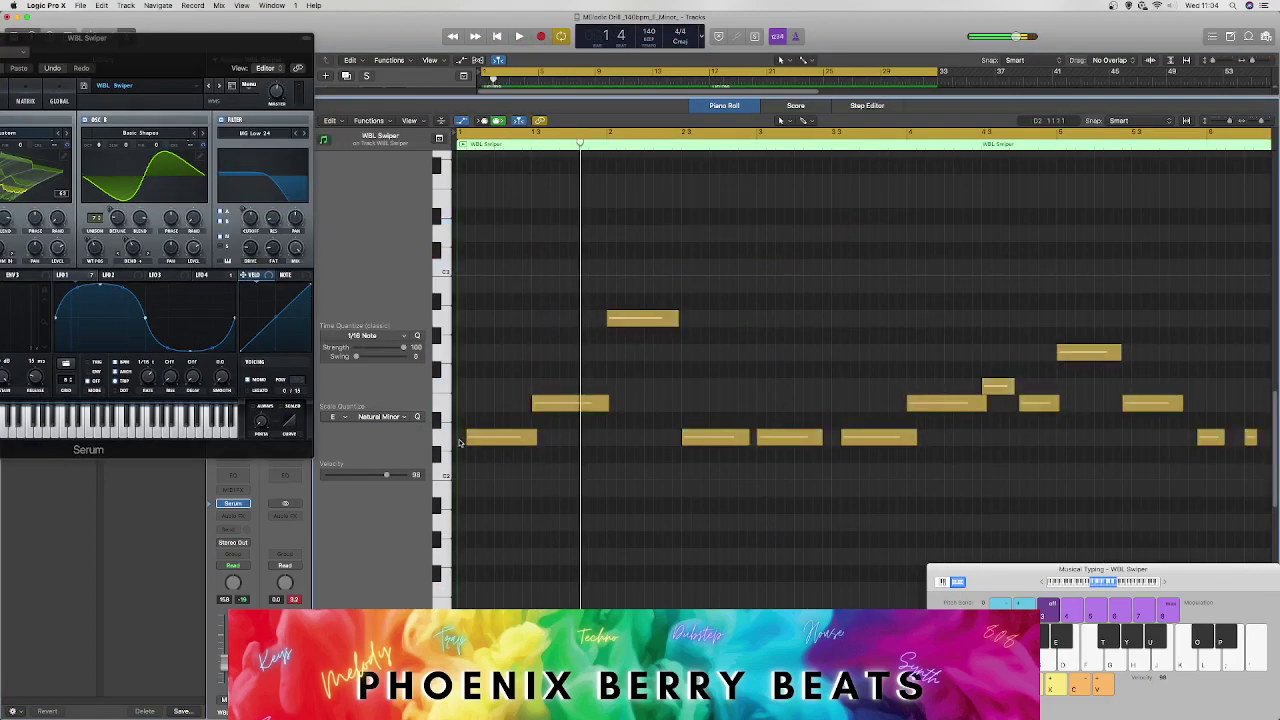
Step: Add a very short F♯2 note at the start of bar 1 in the WBL Swiper region and play it back
{"action": "right_click", "coordinate": [461, 415]}
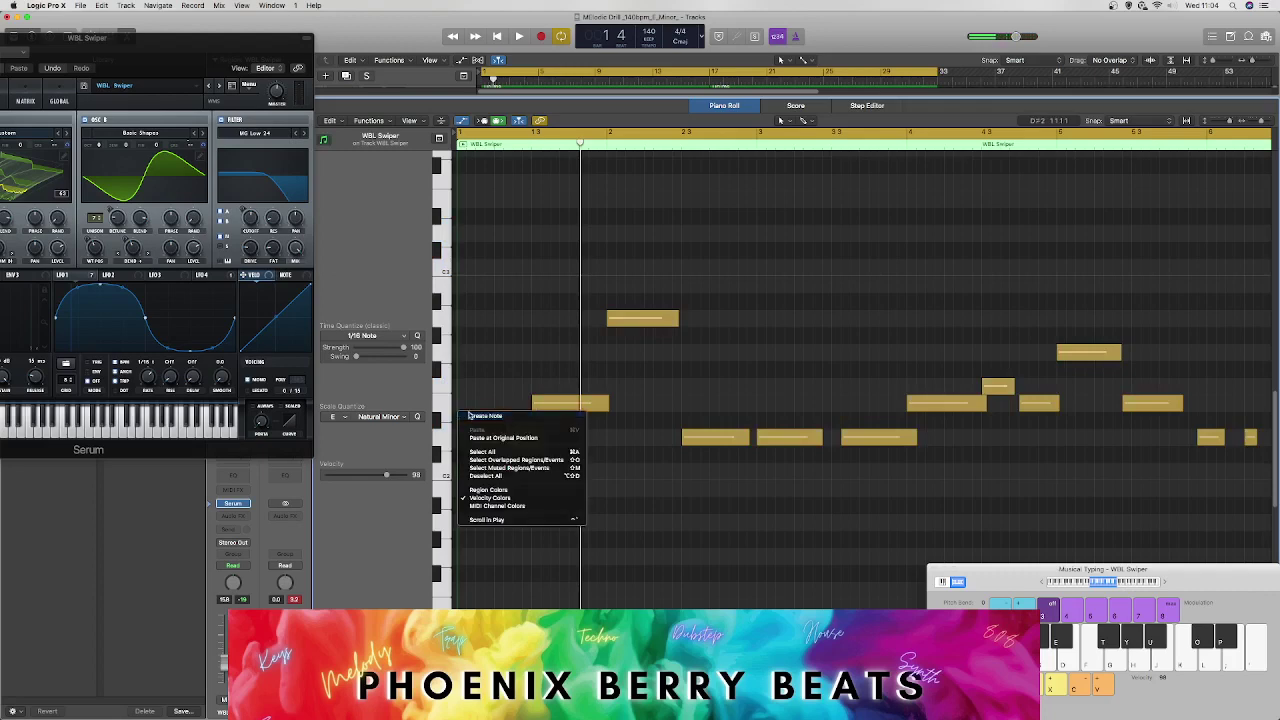
{"action": "left_click", "coordinate": [484, 415]}
{"action": "right_click", "coordinate": [460, 378]}
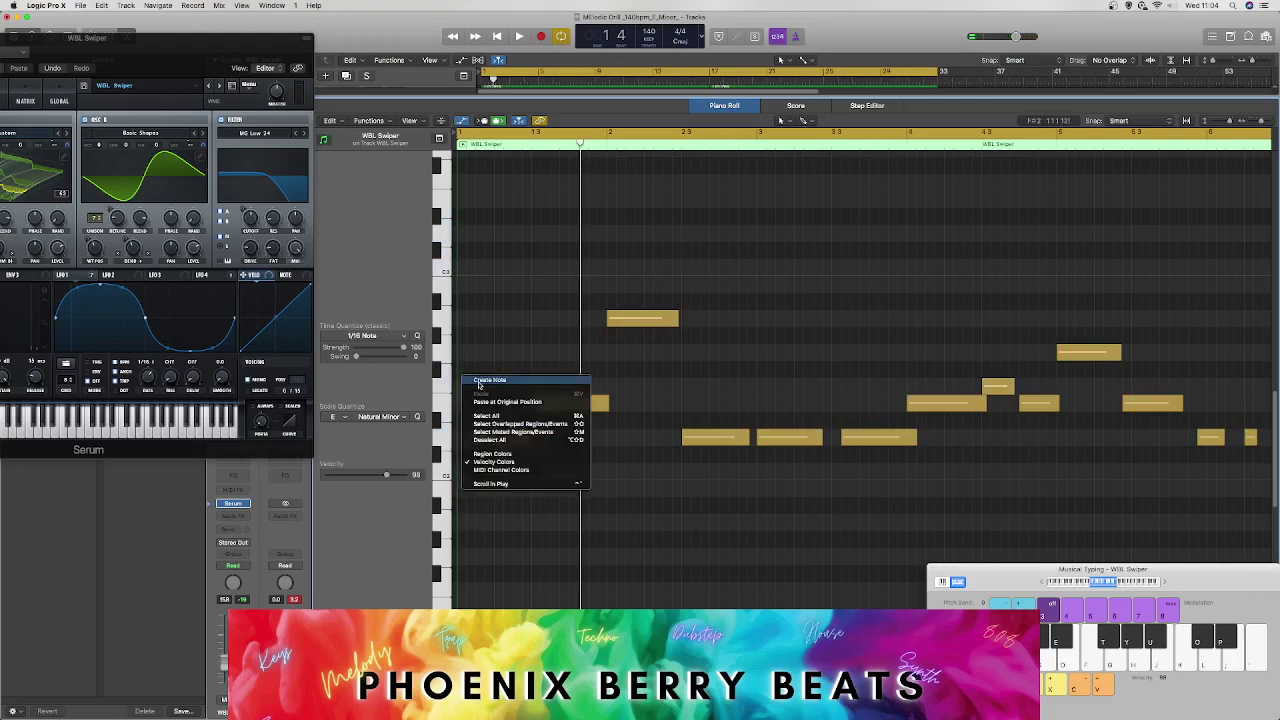
{"action": "left_click", "coordinate": [479, 384]}
{"action": "left_click_drag", "start_coordinate": [489, 372], "coordinate": [464, 372]}
{"action": "key", "text": "space"}
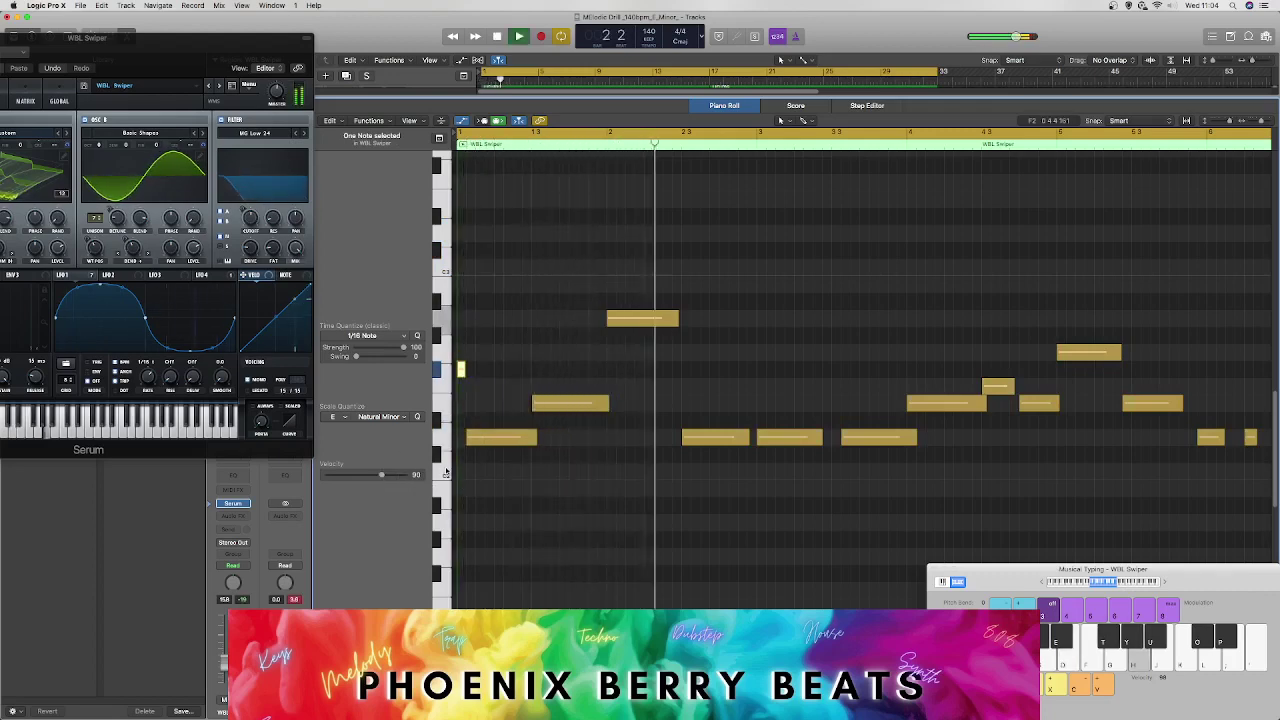
{"action": "key", "text": "space"}
{"action": "key", "text": "space"}
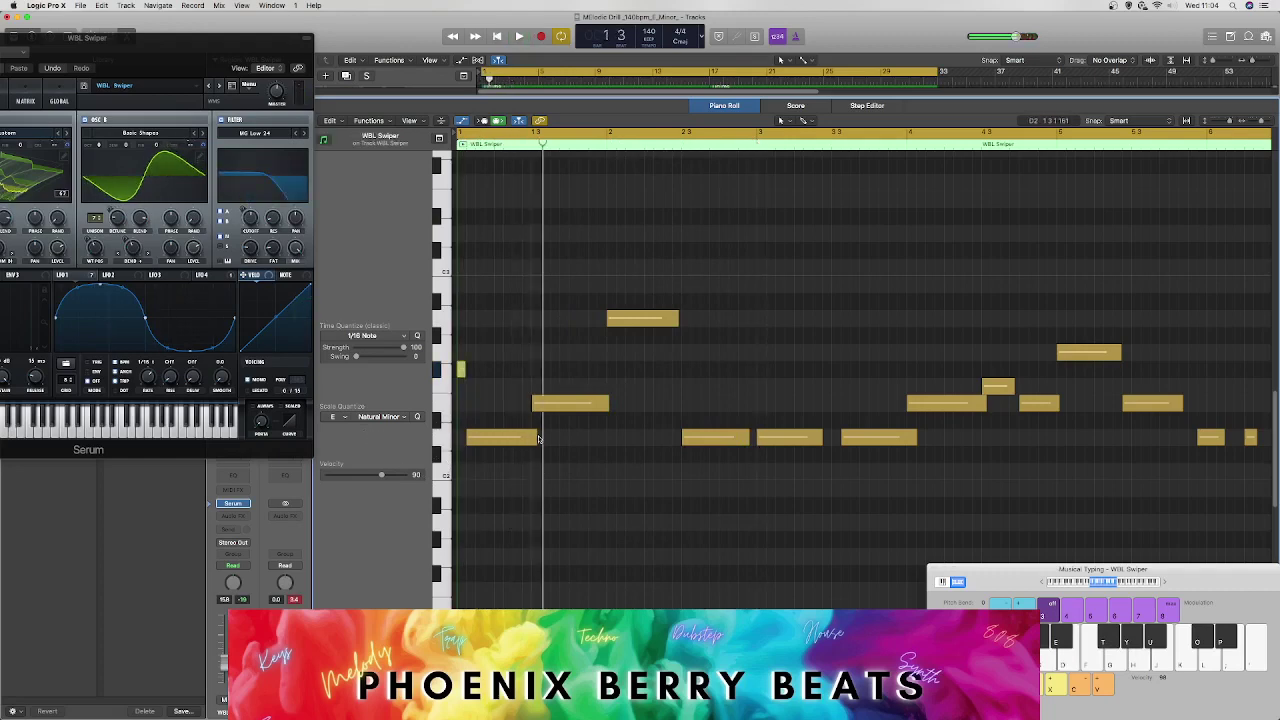
Step: Shorten the first two recorded notes in bar 1 slightly, checking the result by playback
{"action": "mouse_move", "coordinate": [538, 440]}
{"action": "left_mouse_down"}
{"action": "mouse_move", "coordinate": [517, 452]}
{"action": "mouse_move", "coordinate": [521, 440]}
{"action": "left_mouse_up"}
{"action": "key", "text": "space"}
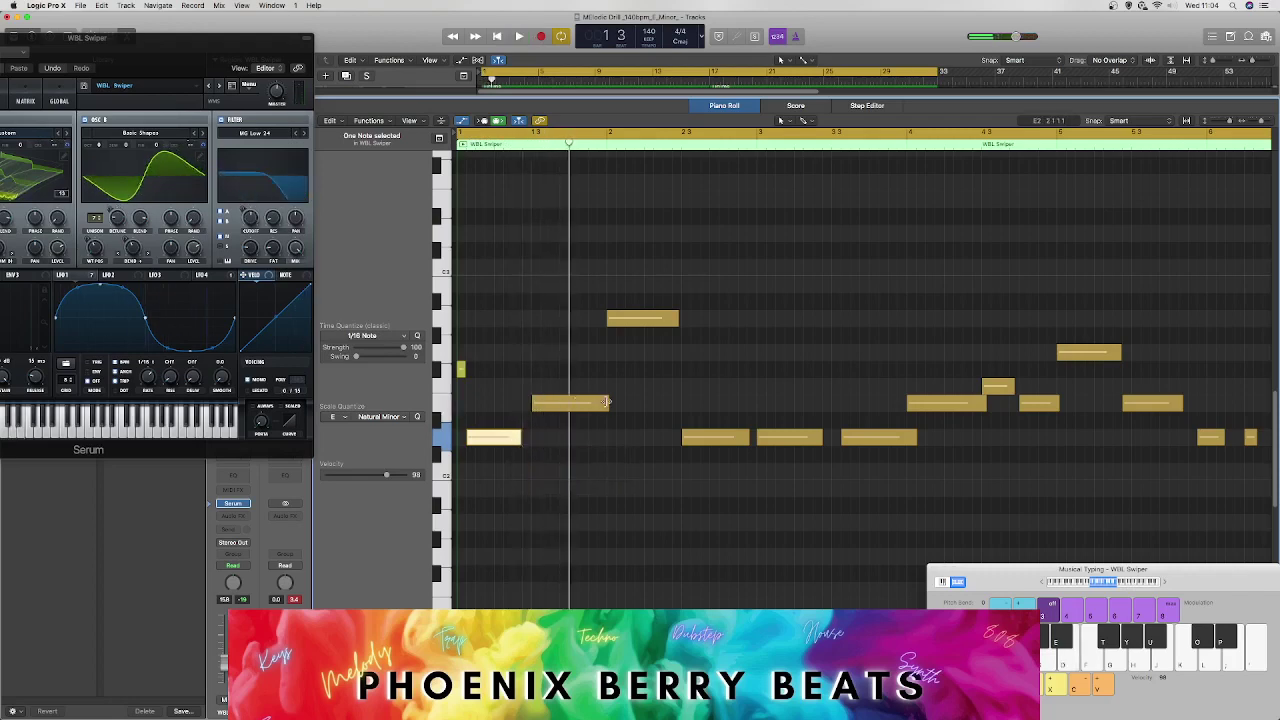
{"action": "left_click_drag", "start_coordinate": [607, 402], "coordinate": [596, 403]}
{"action": "key", "text": "space"}
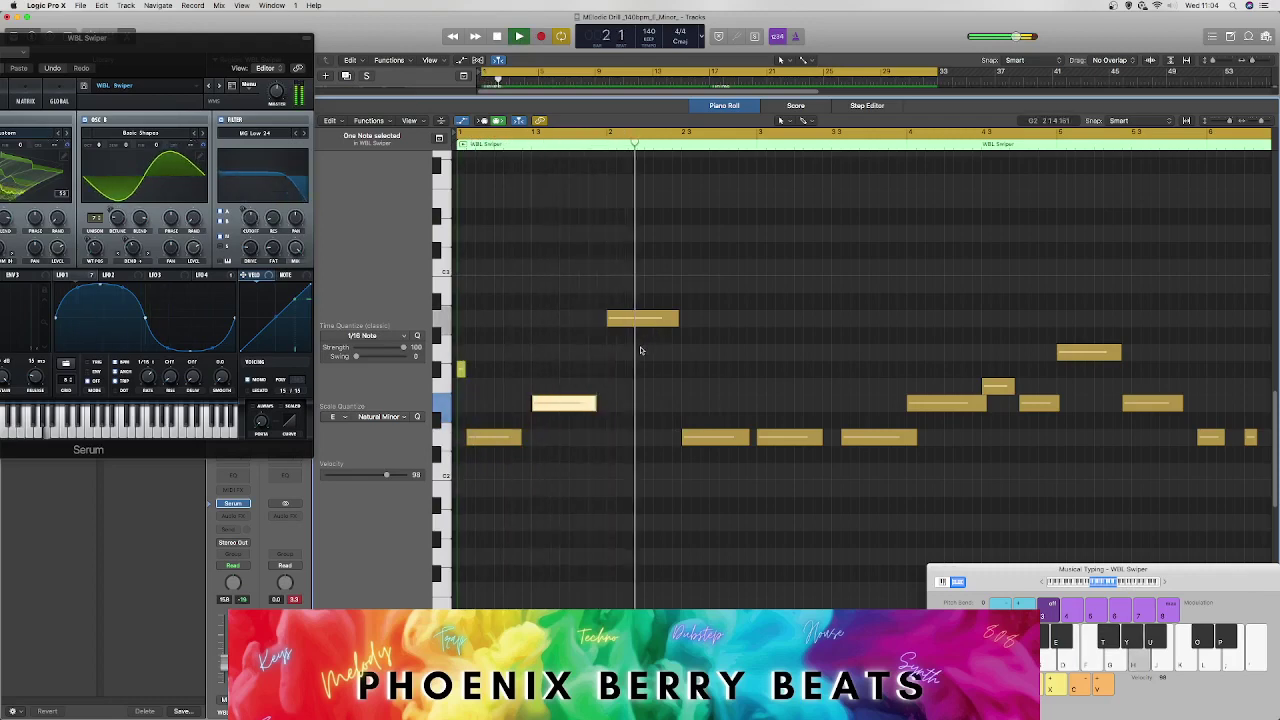
{"action": "key", "text": "space"}
{"action": "key", "text": "space"}
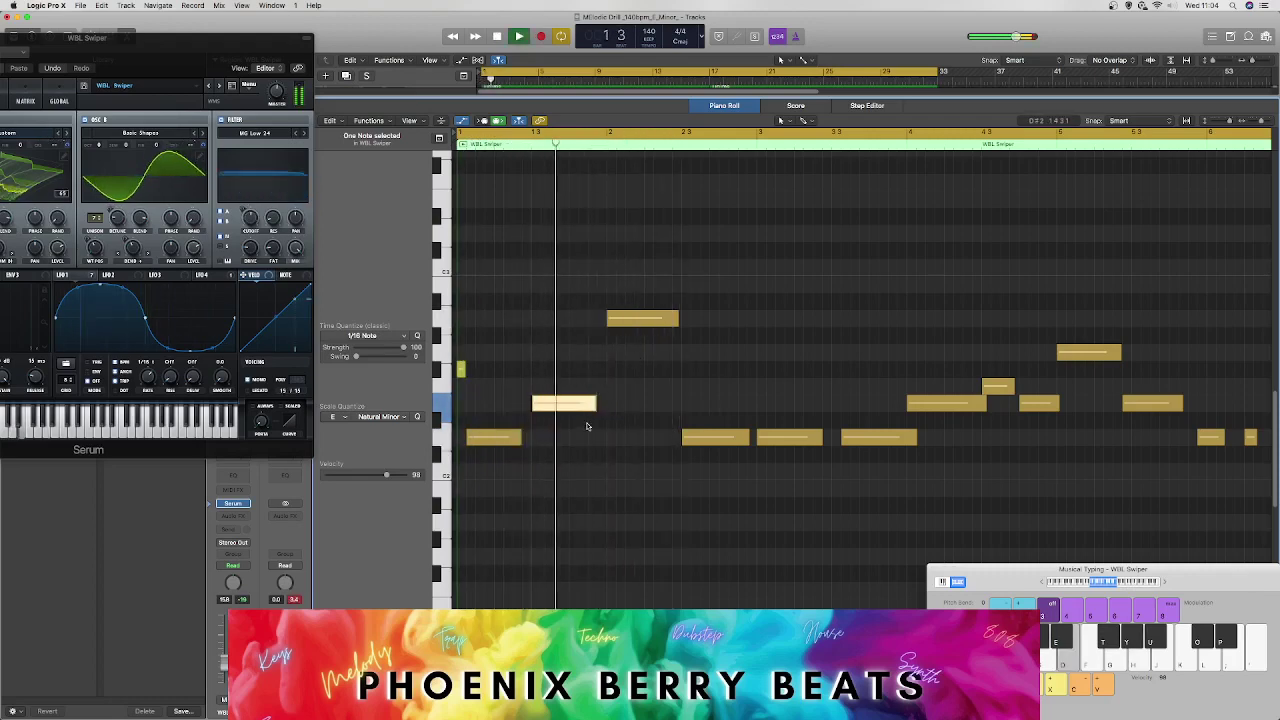
Step: Cut the note on beat 3 of bar 1 down to a short stab, comparing lengths by playback
{"action": "left_click_drag", "start_coordinate": [596, 403], "coordinate": [550, 405]}
{"action": "key", "text": "space"}
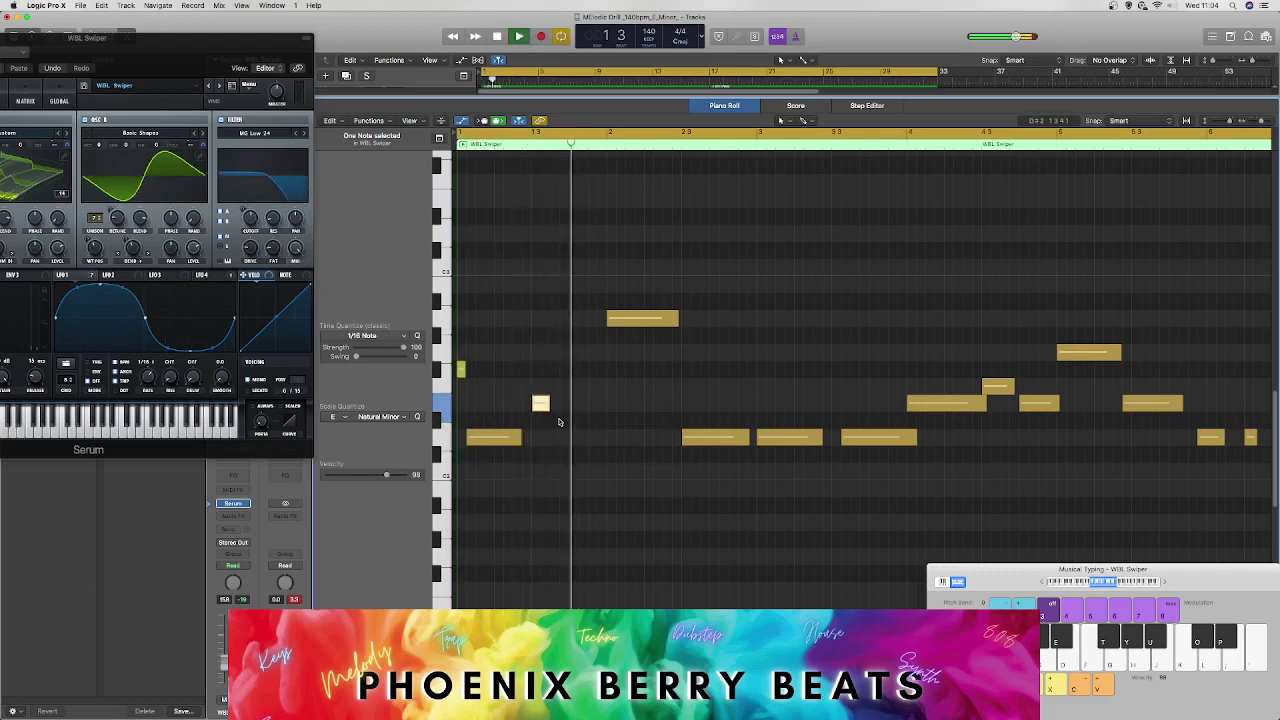
{"action": "key", "text": "Return"}
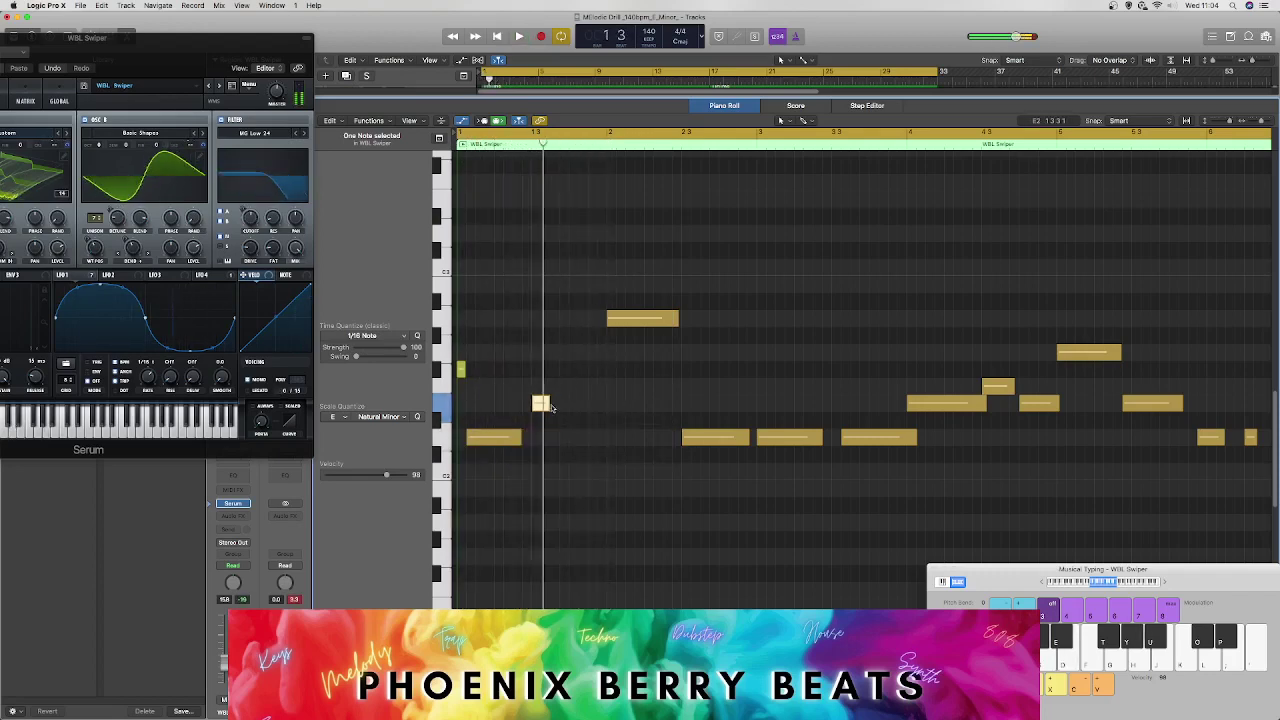
{"action": "left_click_drag", "start_coordinate": [547, 404], "coordinate": [566, 404]}
{"action": "key", "text": "space"}
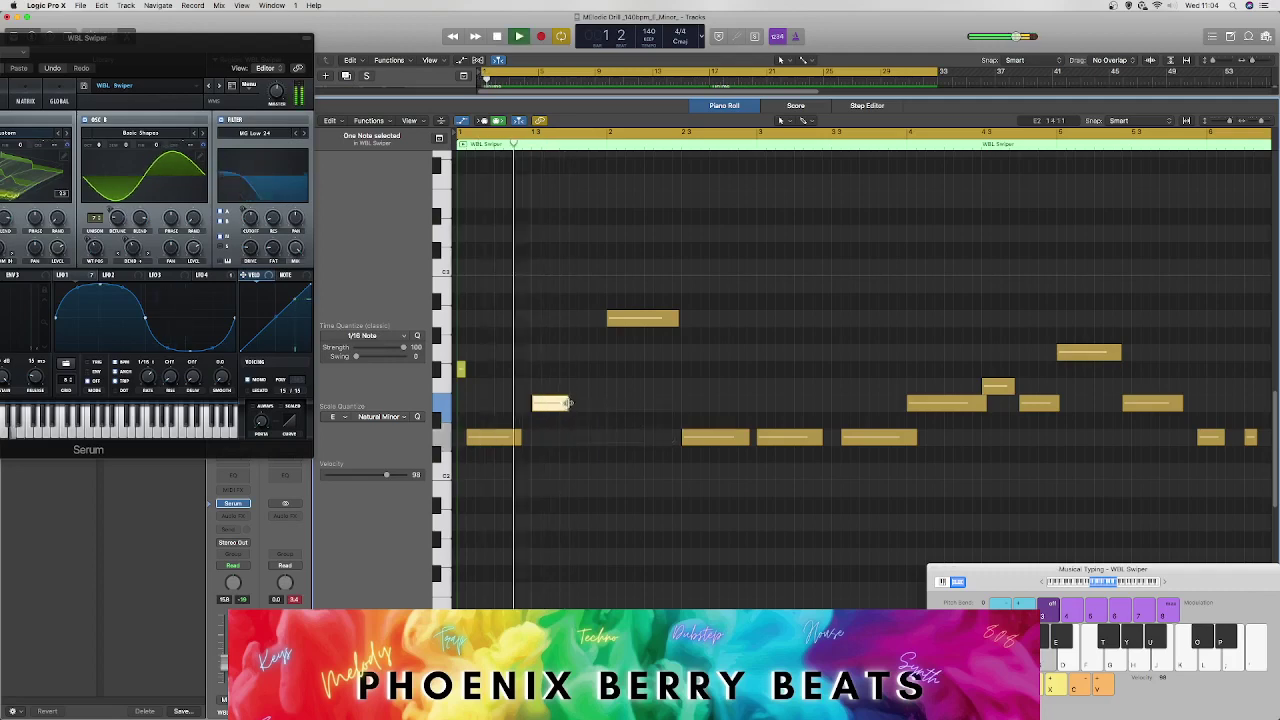
{"action": "left_click_drag", "start_coordinate": [566, 404], "coordinate": [546, 404]}
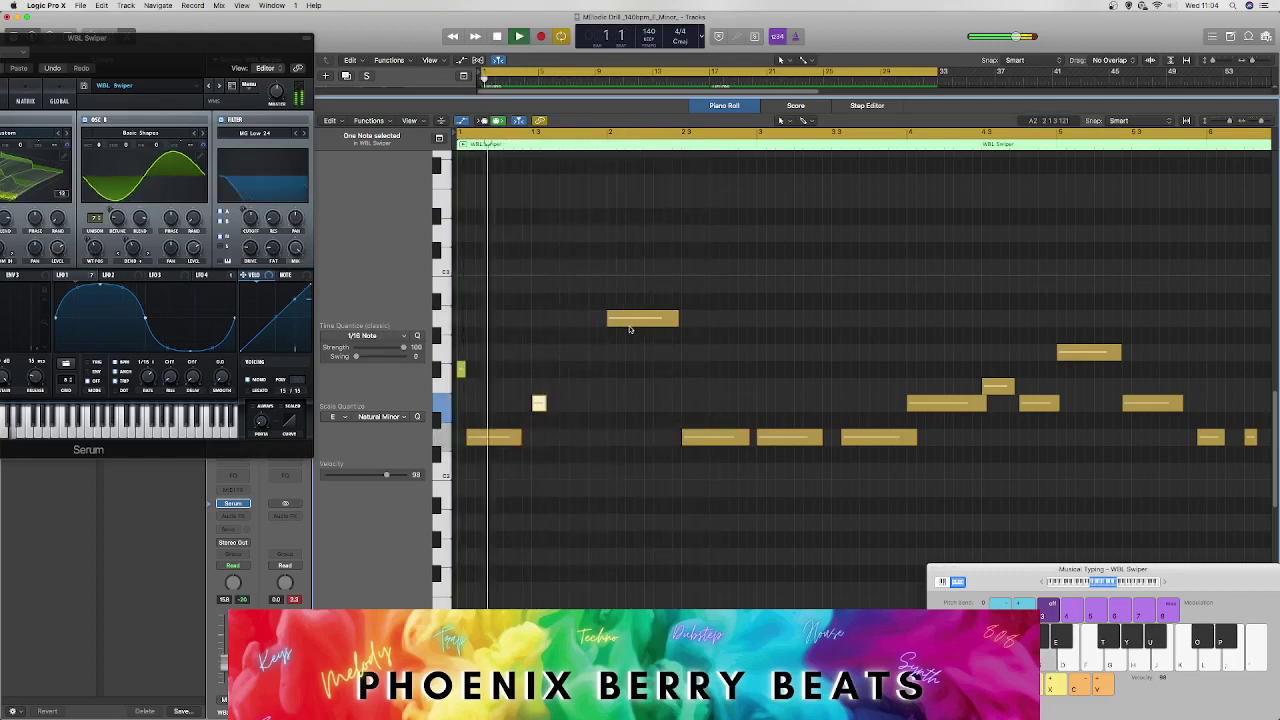
{"action": "key", "text": "space"}
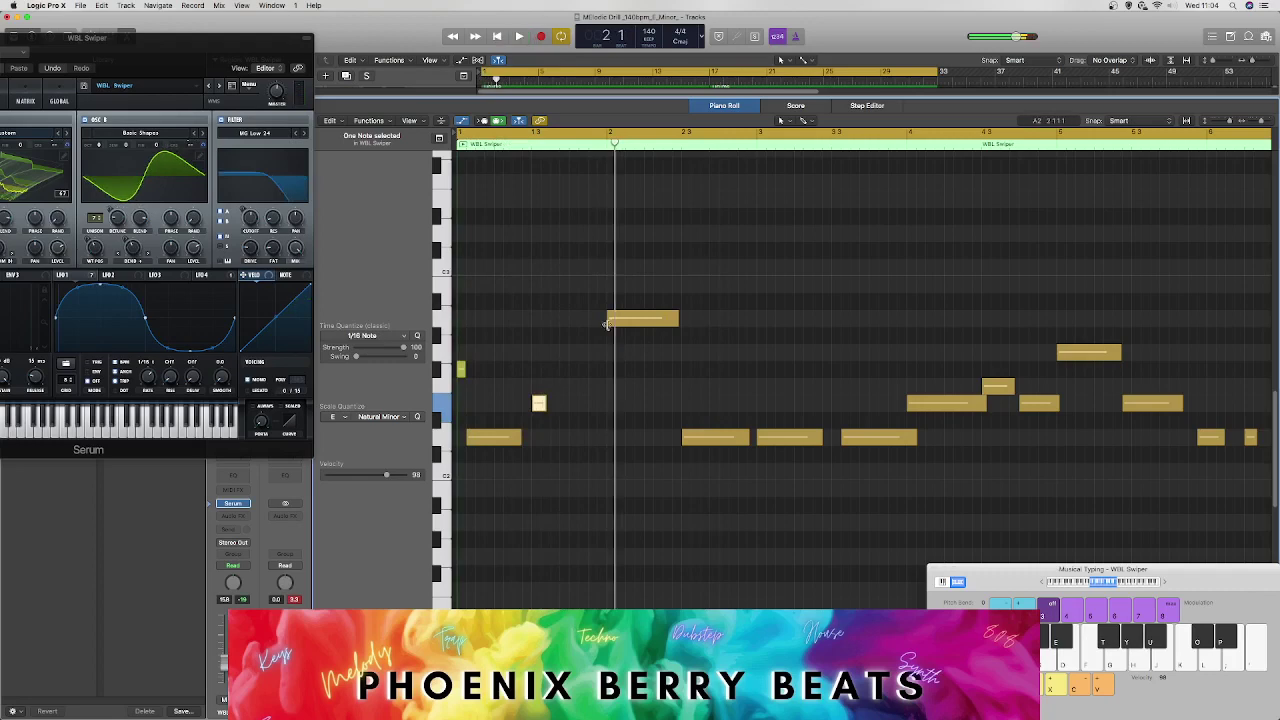
Step: Close the Piano Roll and move the Serum window fully into view
{"action": "left_click_drag", "start_coordinate": [132, 38], "coordinate": [166, 84]}
{"action": "left_click", "coordinate": [130, 35]}
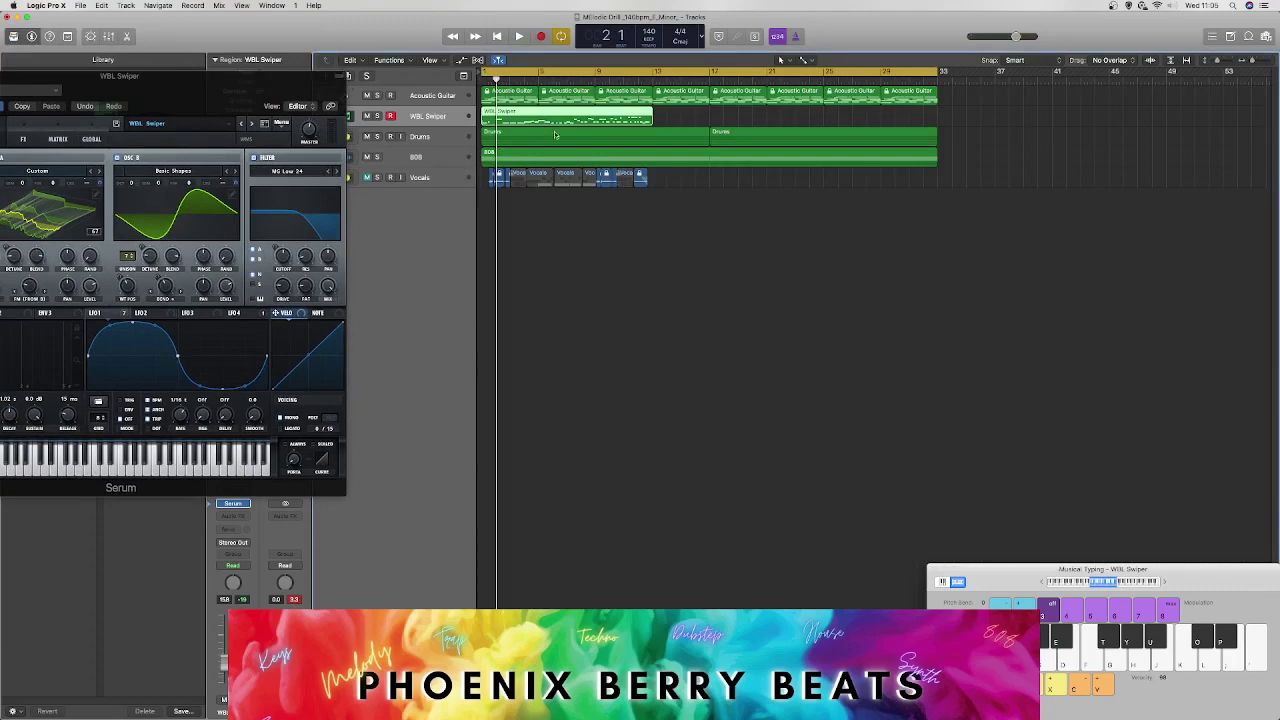
{"action": "left_click_drag", "start_coordinate": [139, 106], "coordinate": [354, 153]}
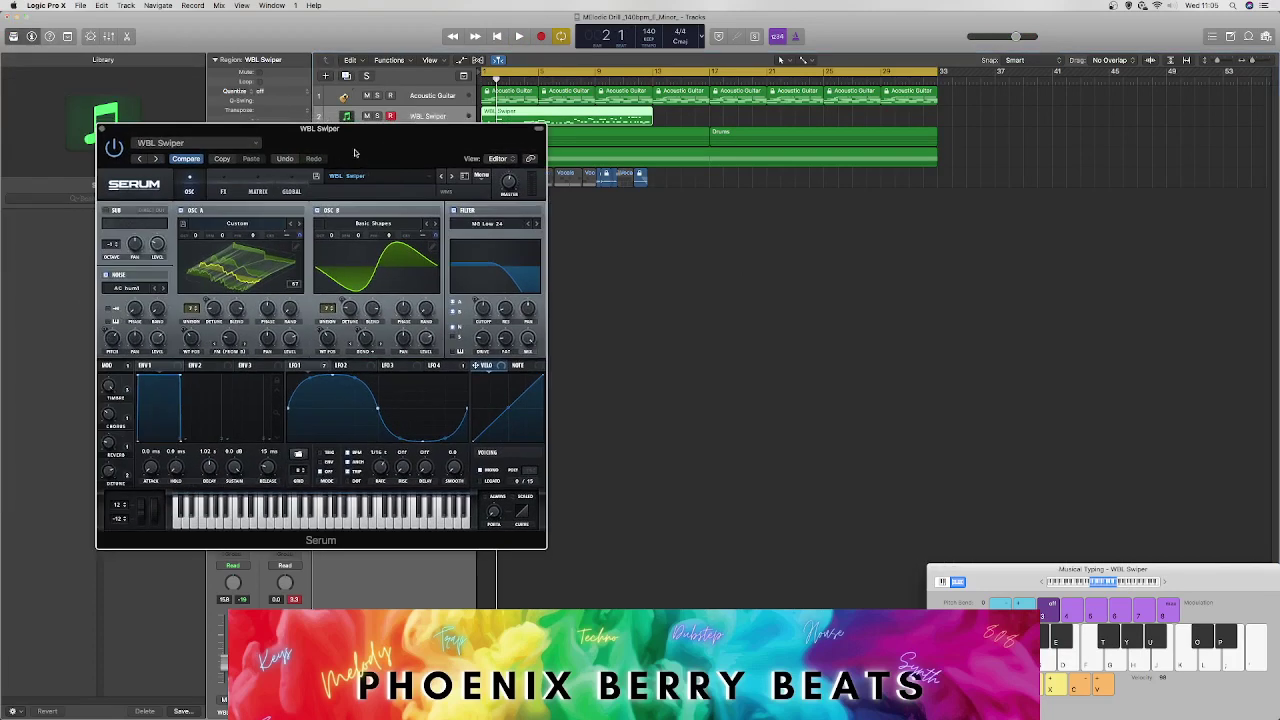
Step: Audition the CFA-Sound wavetables Autobots-02 and ANgryDrill-01 in Serum's oscillator A and settle on ANgryDrill-02
{"action": "left_click", "coordinate": [238, 232]}
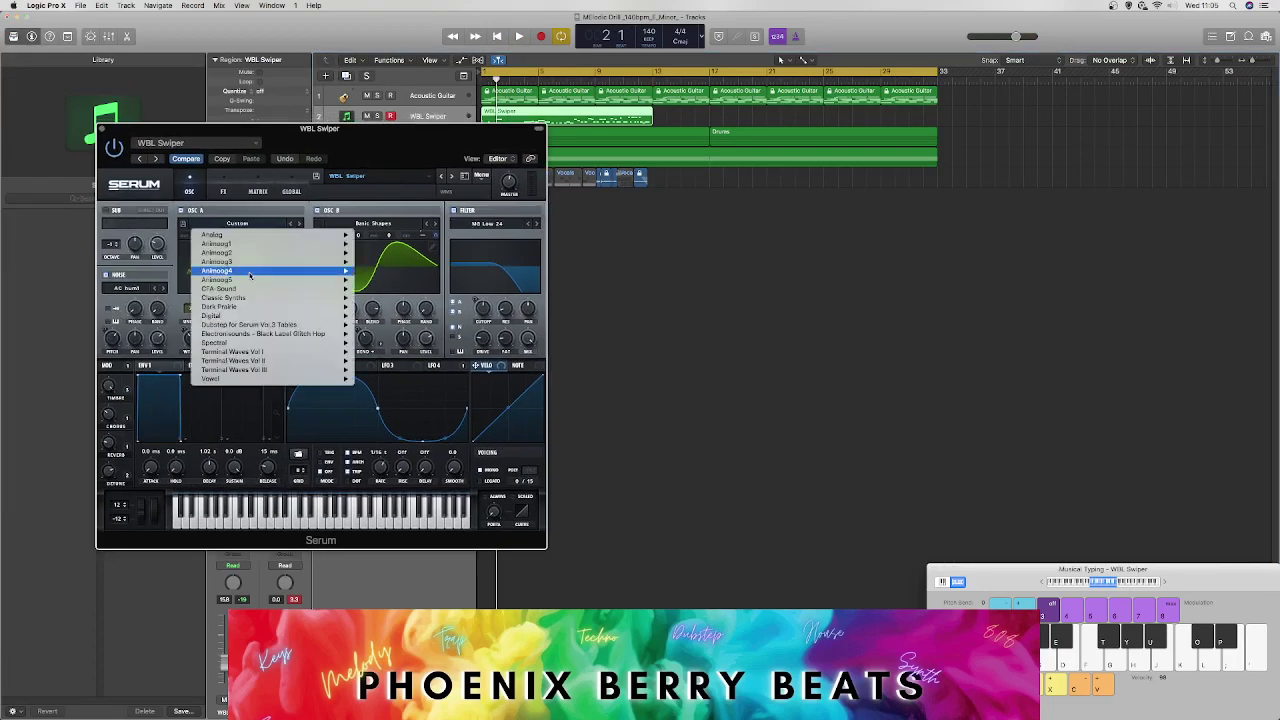
{"action": "mouse_move", "coordinate": [244, 289]}
{"action": "left_click", "coordinate": [397, 326]}
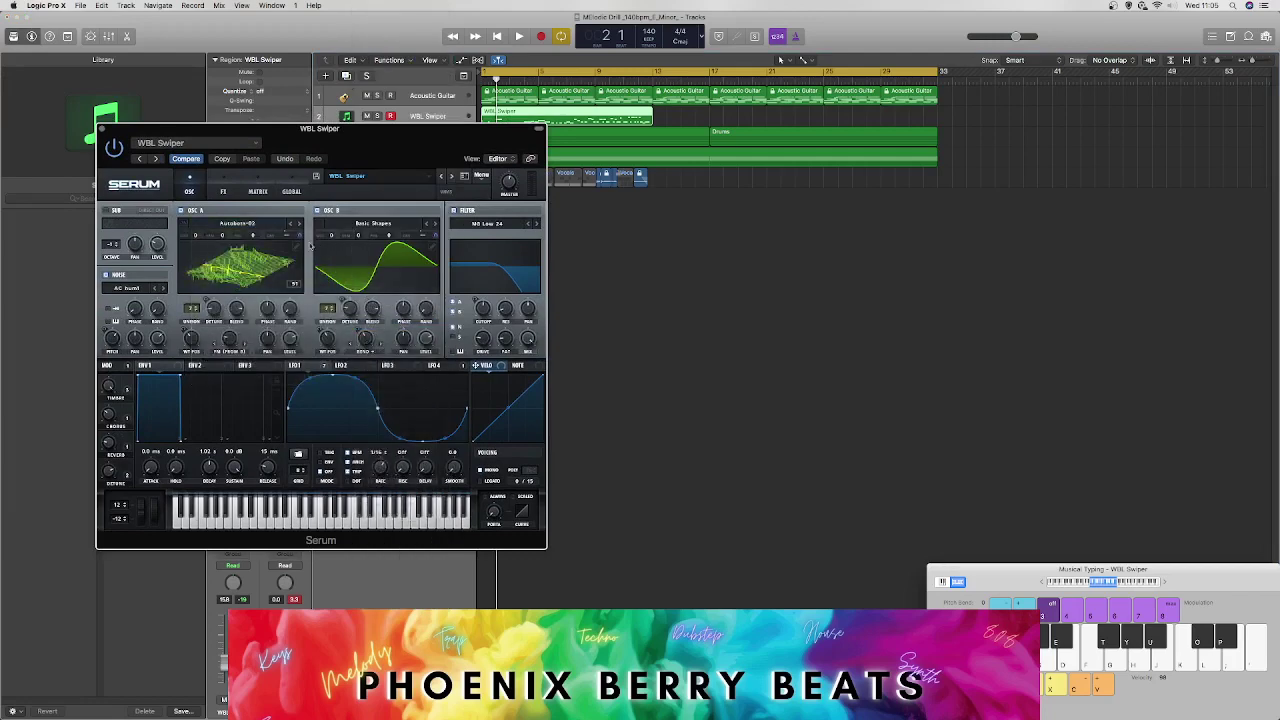
{"action": "left_click", "coordinate": [251, 222]}
{"action": "mouse_move", "coordinate": [288, 289]}
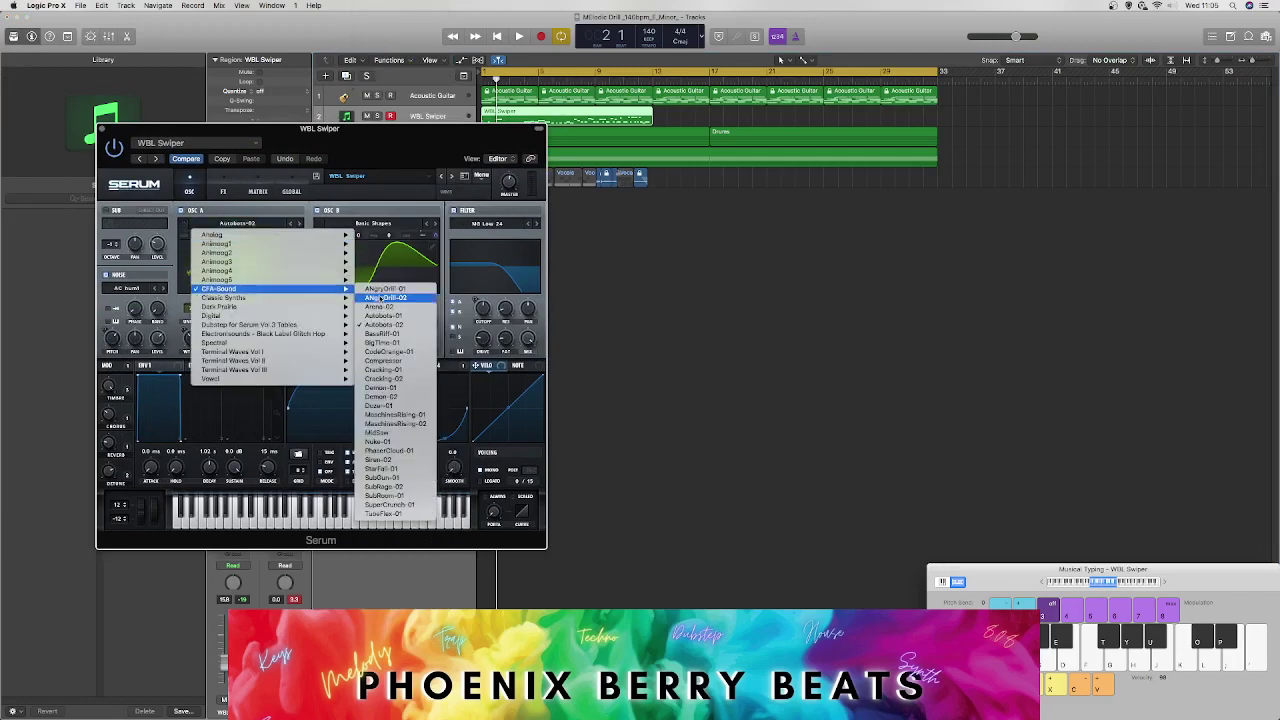
{"action": "left_click", "coordinate": [384, 289]}
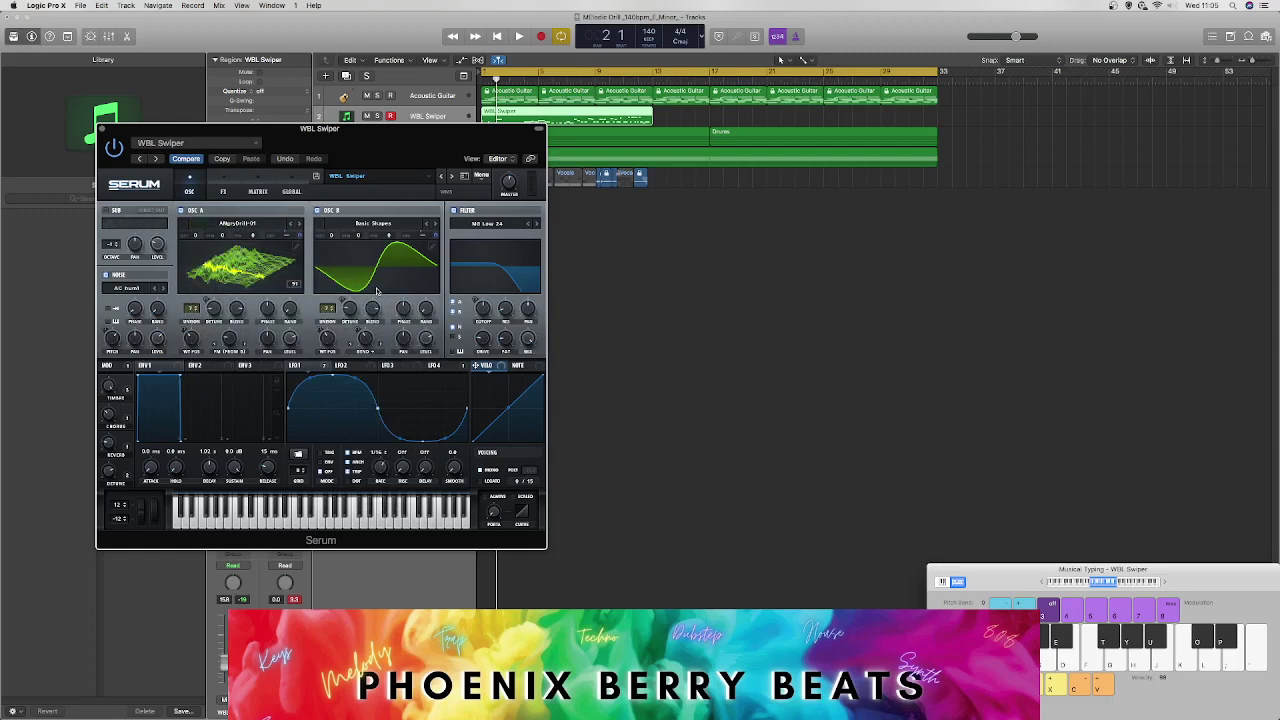
{"action": "key", "text": "space"}
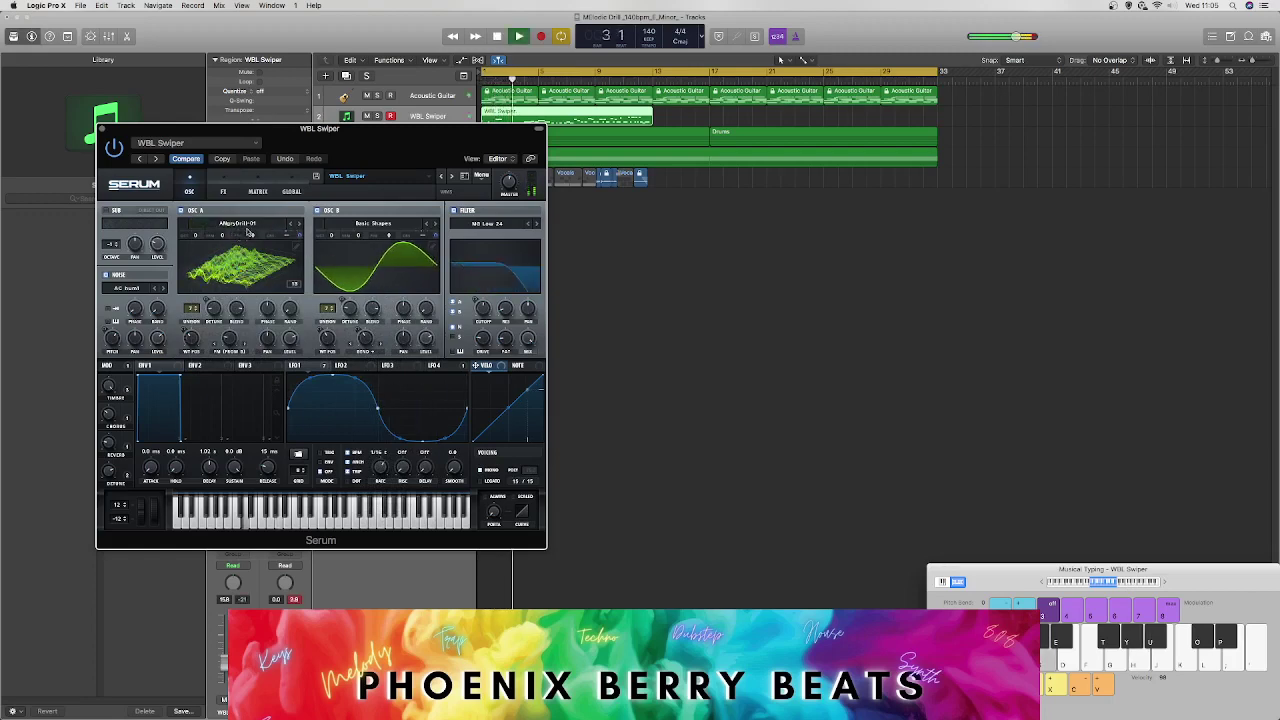
{"action": "key", "text": "space"}
{"action": "key", "text": "space"}
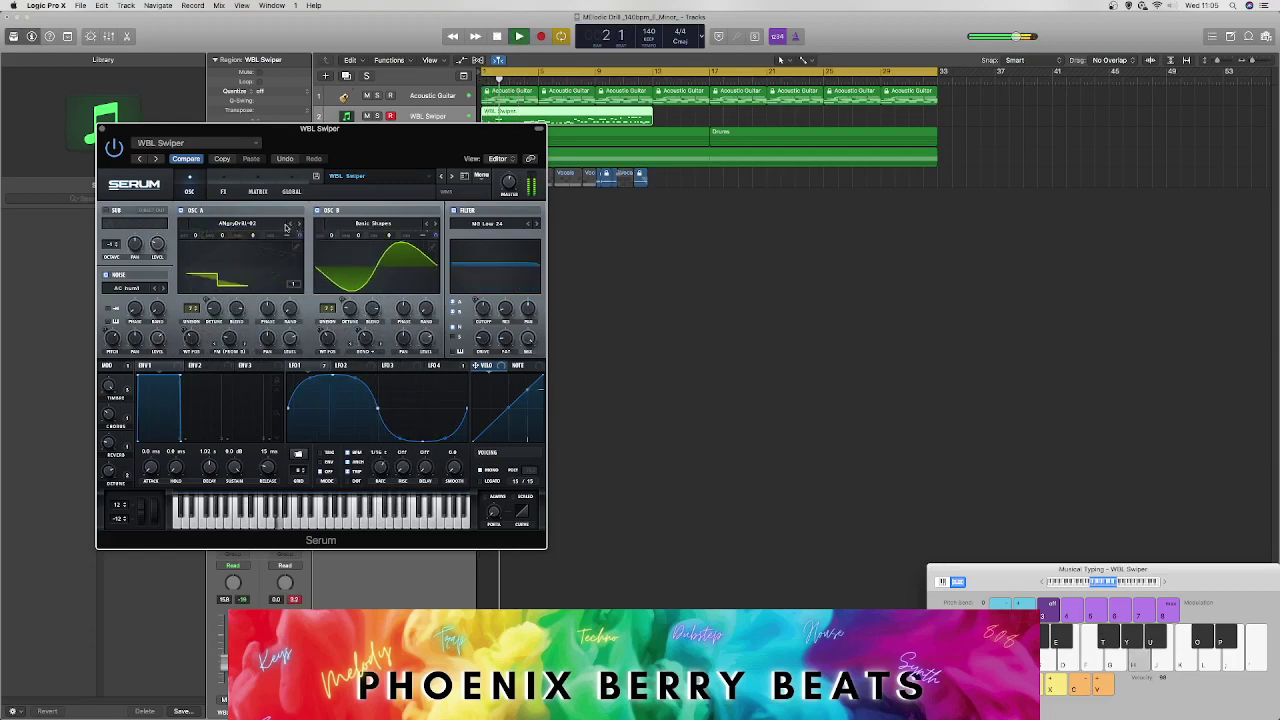
{"action": "key", "text": "space"}
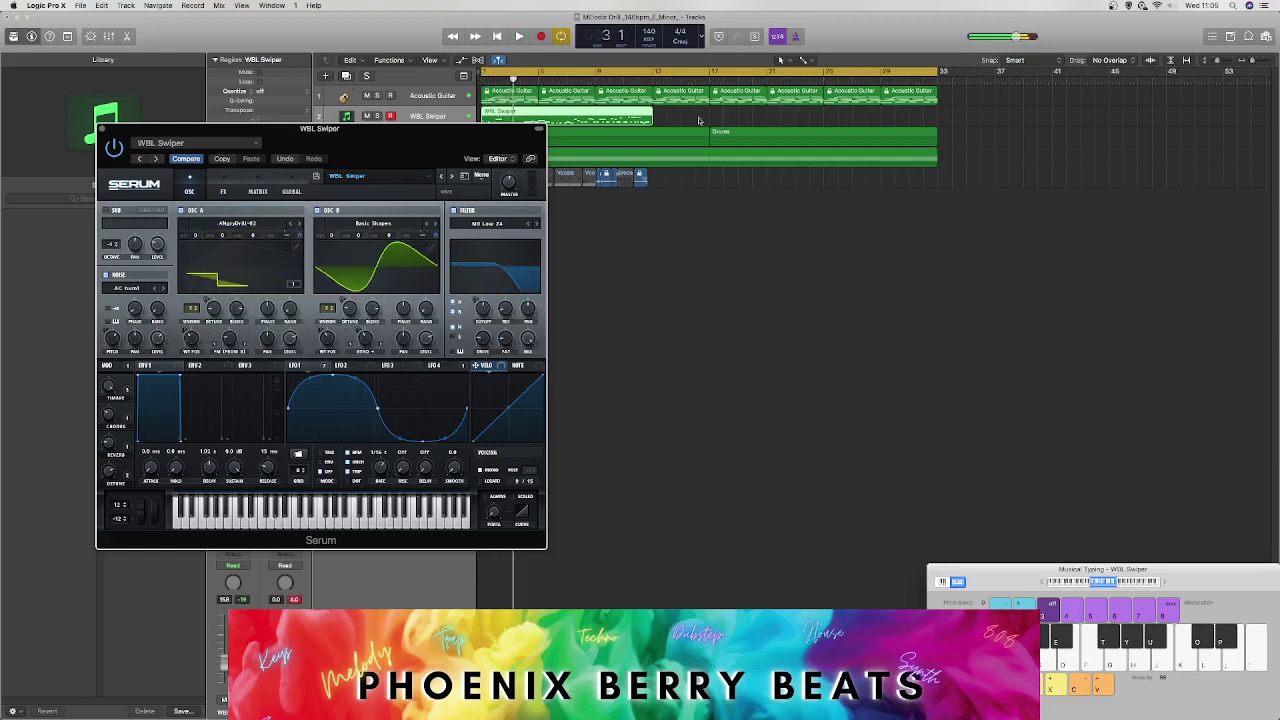
Step: Open the WBL Swiper region's notes with the Serum window closed and shorten the A2 note at bar 2 slightly
{"action": "double_click", "coordinate": [601, 118]}
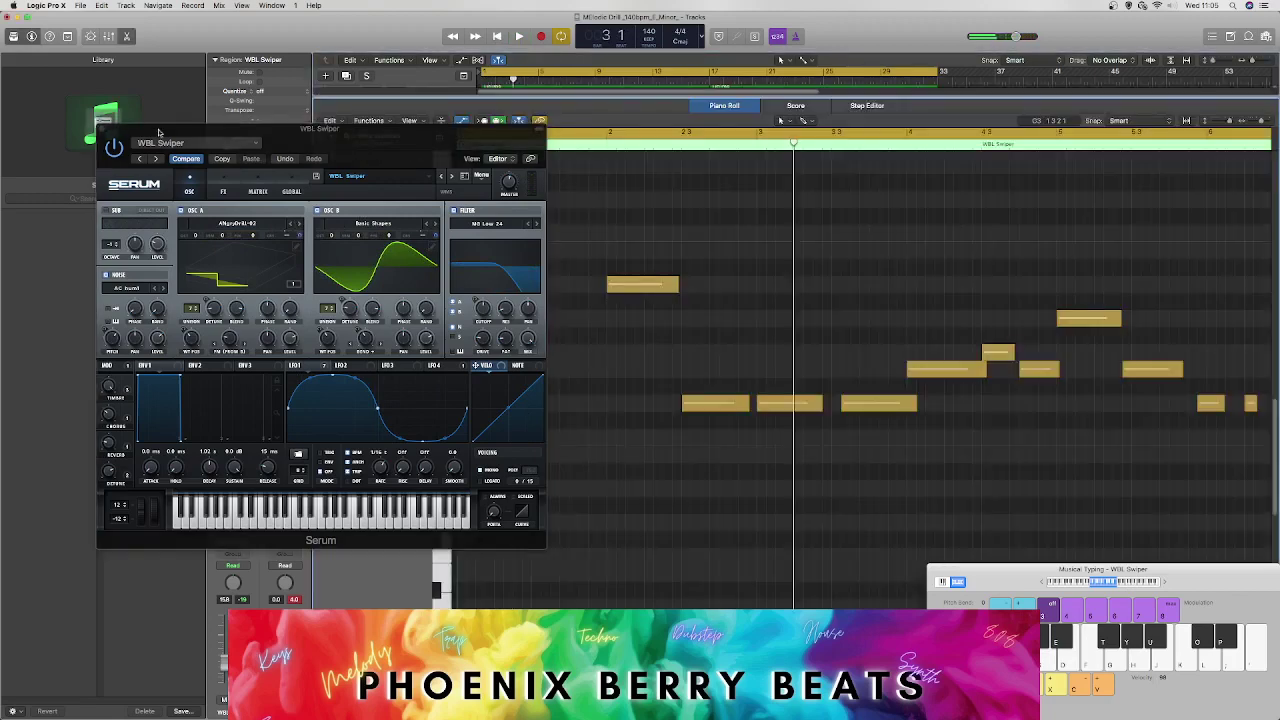
{"action": "left_click", "coordinate": [101, 131]}
{"action": "key", "text": "space"}
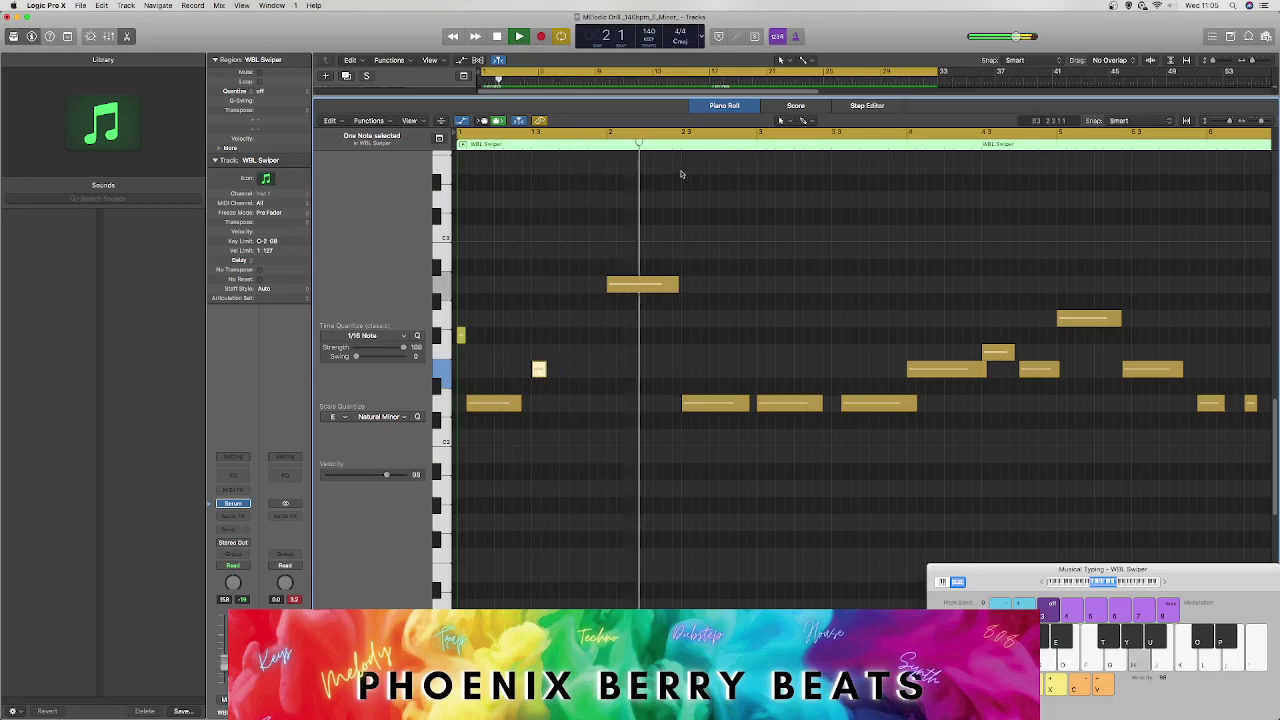
{"action": "key", "text": "space"}
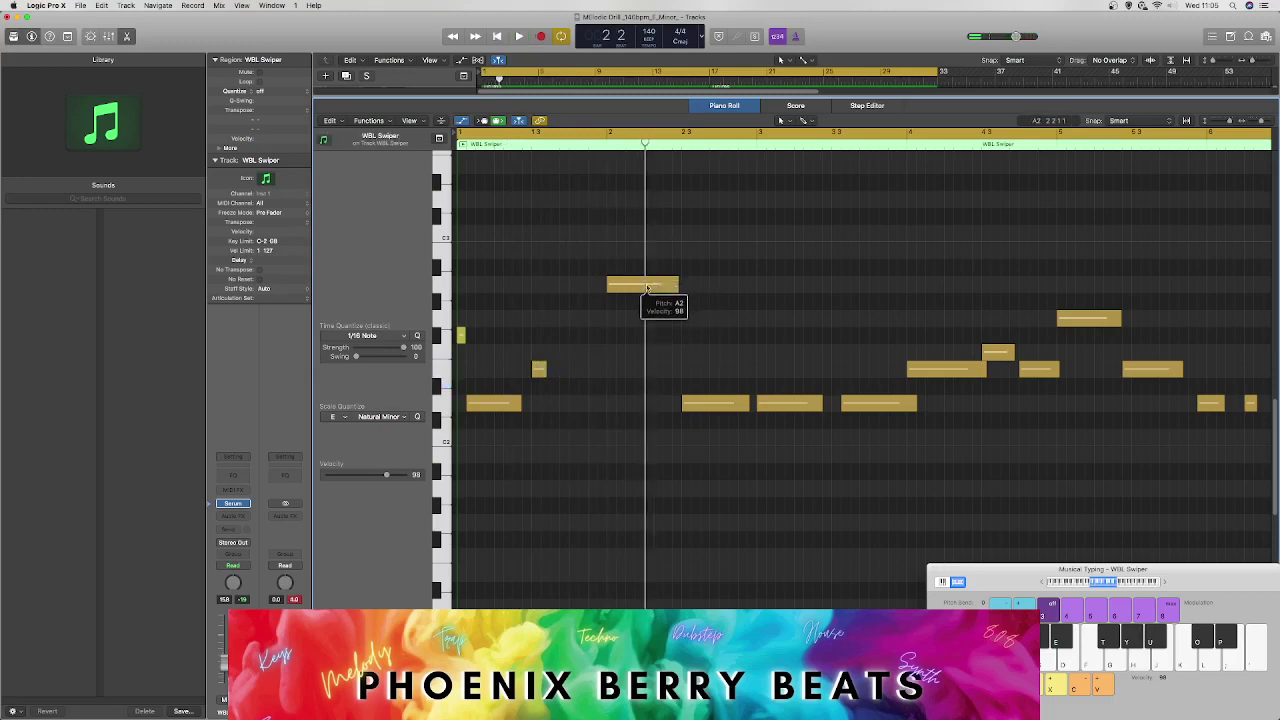
{"action": "mouse_move", "coordinate": [647, 289]}
{"action": "left_mouse_down"}
{"action": "mouse_move", "coordinate": [556, 452]}
{"action": "mouse_move", "coordinate": [505, 422]}
{"action": "mouse_move", "coordinate": [645, 289]}
{"action": "mouse_move", "coordinate": [672, 291]}
{"action": "mouse_move", "coordinate": [661, 290]}
{"action": "left_mouse_up"}
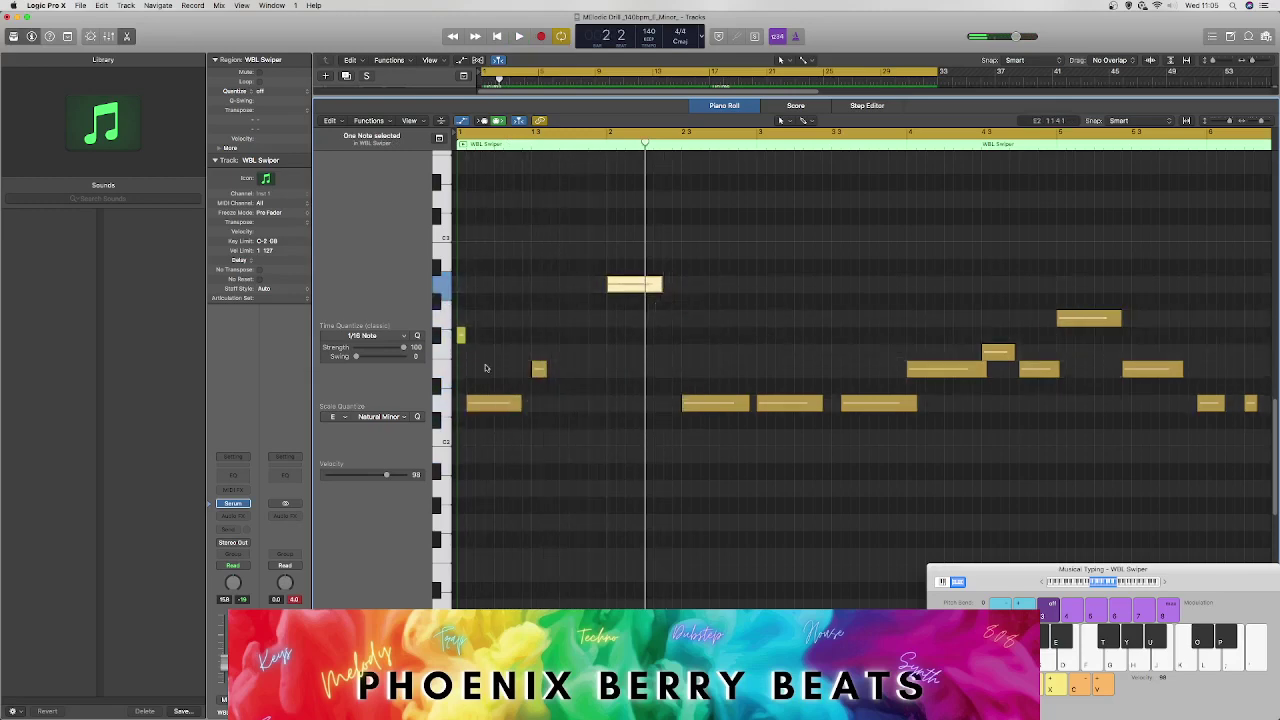
Step: Copy the short opening note to just before beat 3 of bar 2 and raise the long note there to E2
{"action": "left_click_drag", "start_coordinate": [461, 336], "coordinate": [711, 372]}
{"action": "key", "text": "space"}
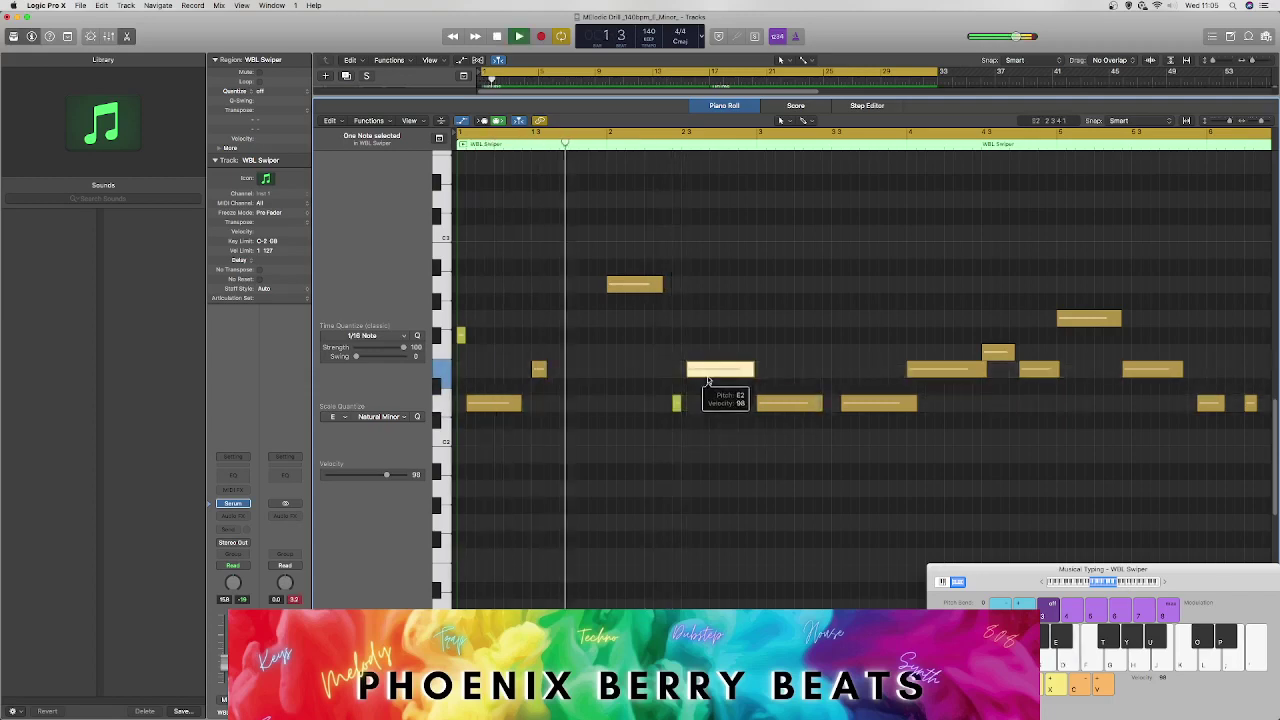
{"action": "key", "text": "space"}
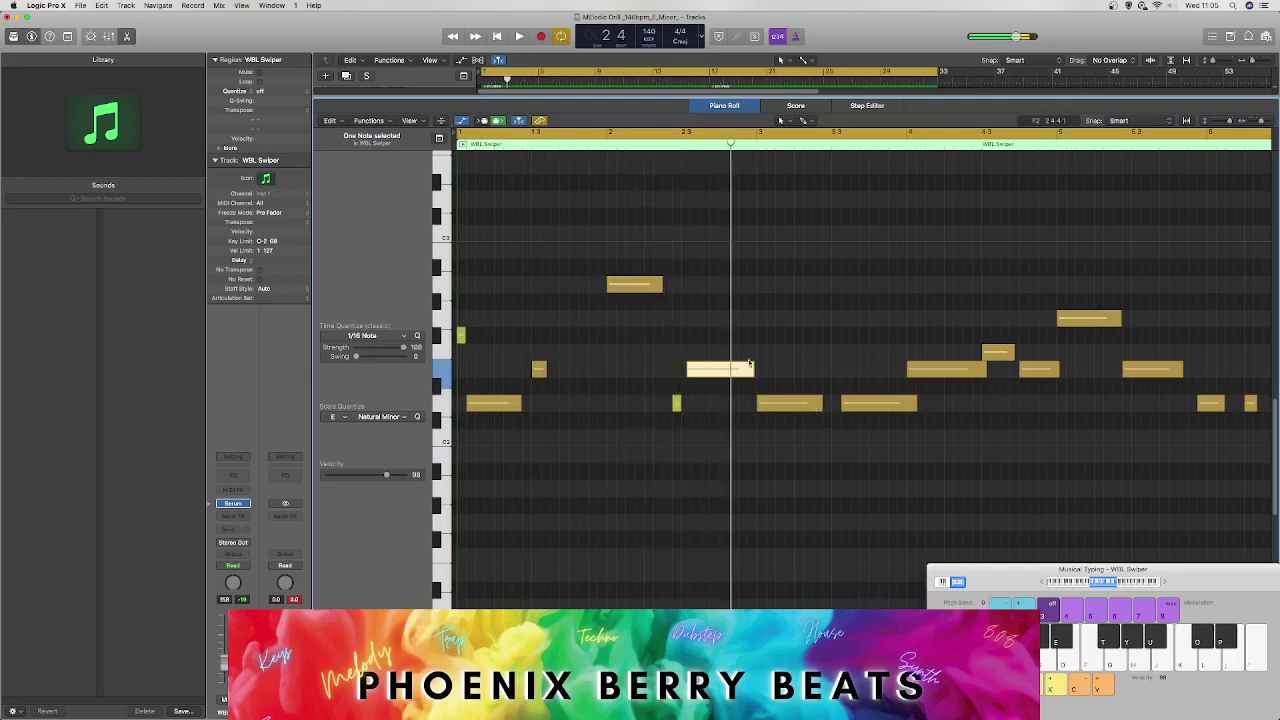
Step: Cut the E2 note at beat 3 of bar 2 down to a stab starting on the beat, checking by playback
{"action": "left_click_drag", "start_coordinate": [722, 375], "coordinate": [698, 380]}
{"action": "key", "text": "space"}
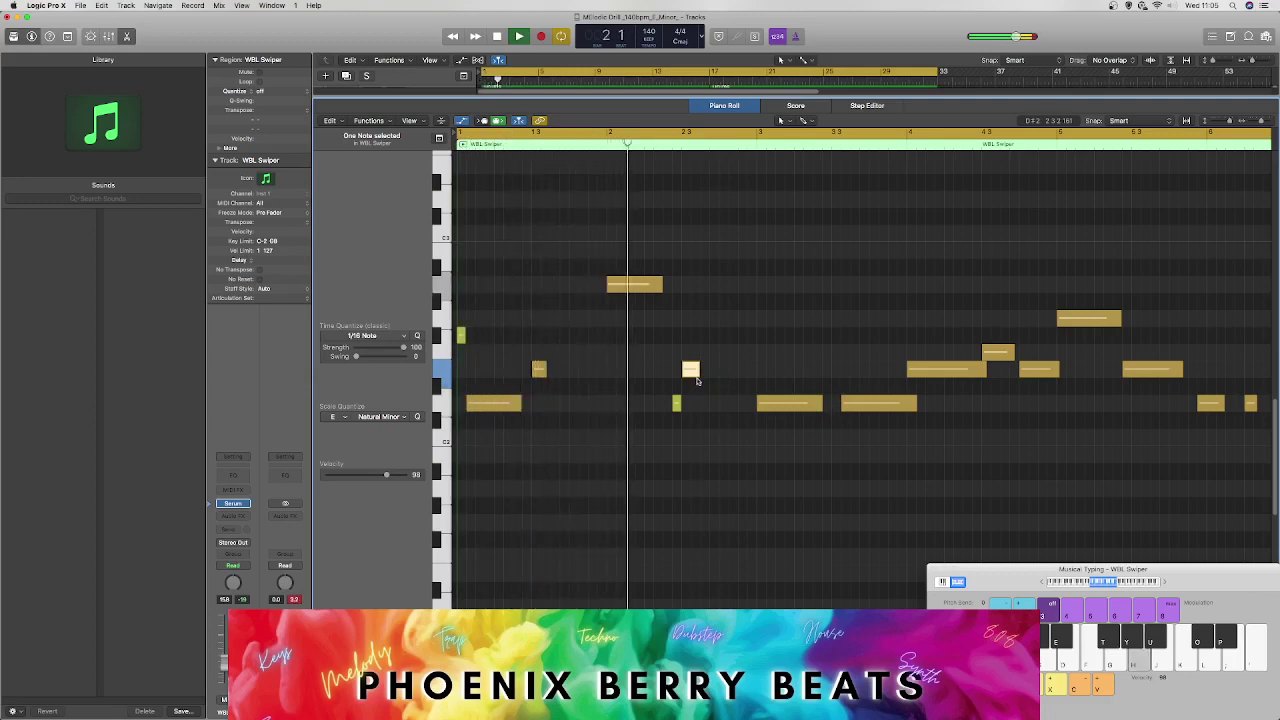
{"action": "key", "text": "space"}
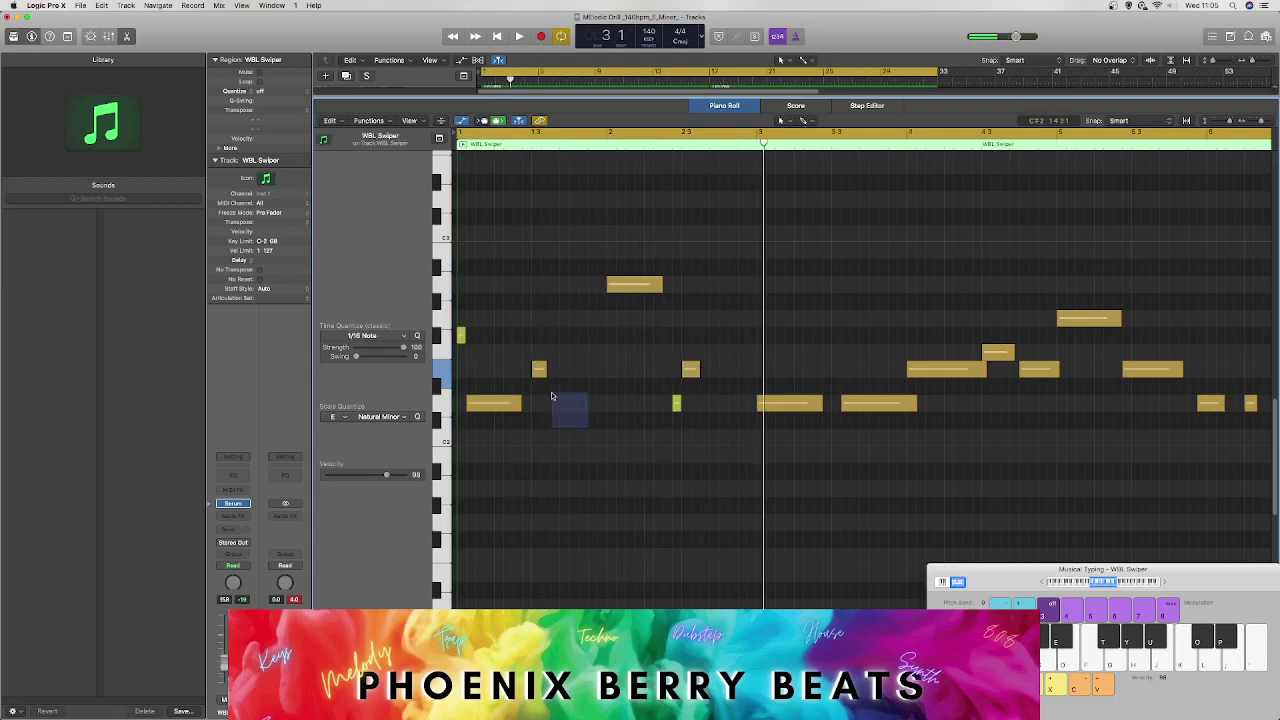
Step: Duplicate the bar 1 notes into bar 2 and fit the copies over the existing A2 note and beat 3 stab
{"action": "left_click_drag", "start_coordinate": [551, 397], "coordinate": [620, 440]}
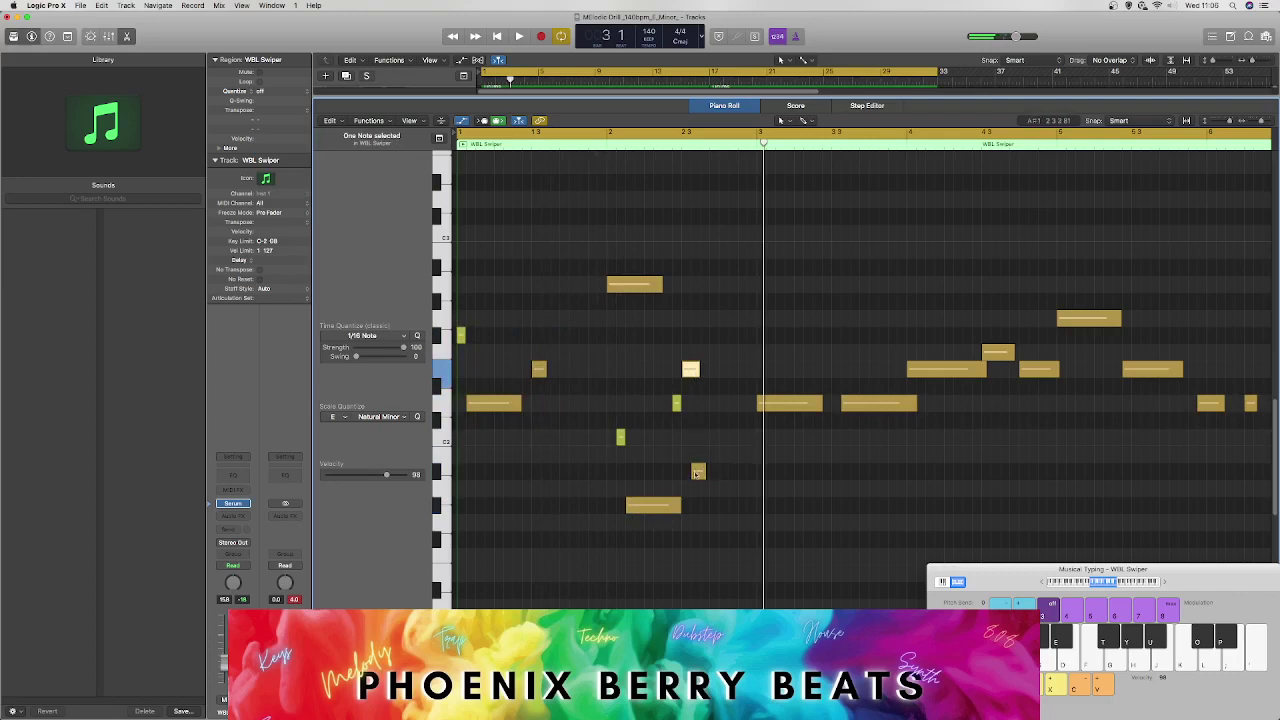
{"action": "left_click_drag", "start_coordinate": [698, 475], "coordinate": [688, 370]}
{"action": "left_click", "coordinate": [675, 406]}
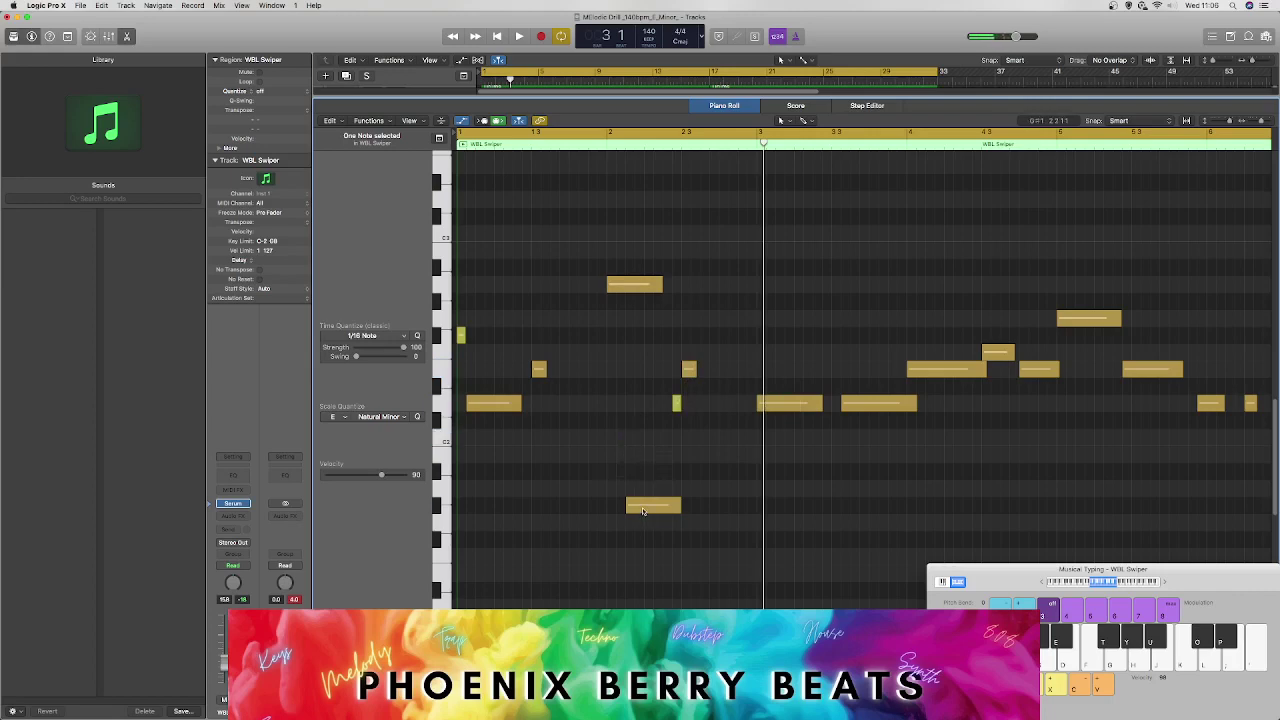
{"action": "left_click_drag", "start_coordinate": [643, 511], "coordinate": [614, 288]}
Step: Scale-quantize all notes of the region to G Natural Minor and check the result by playback
{"action": "key", "text": "super+a"}
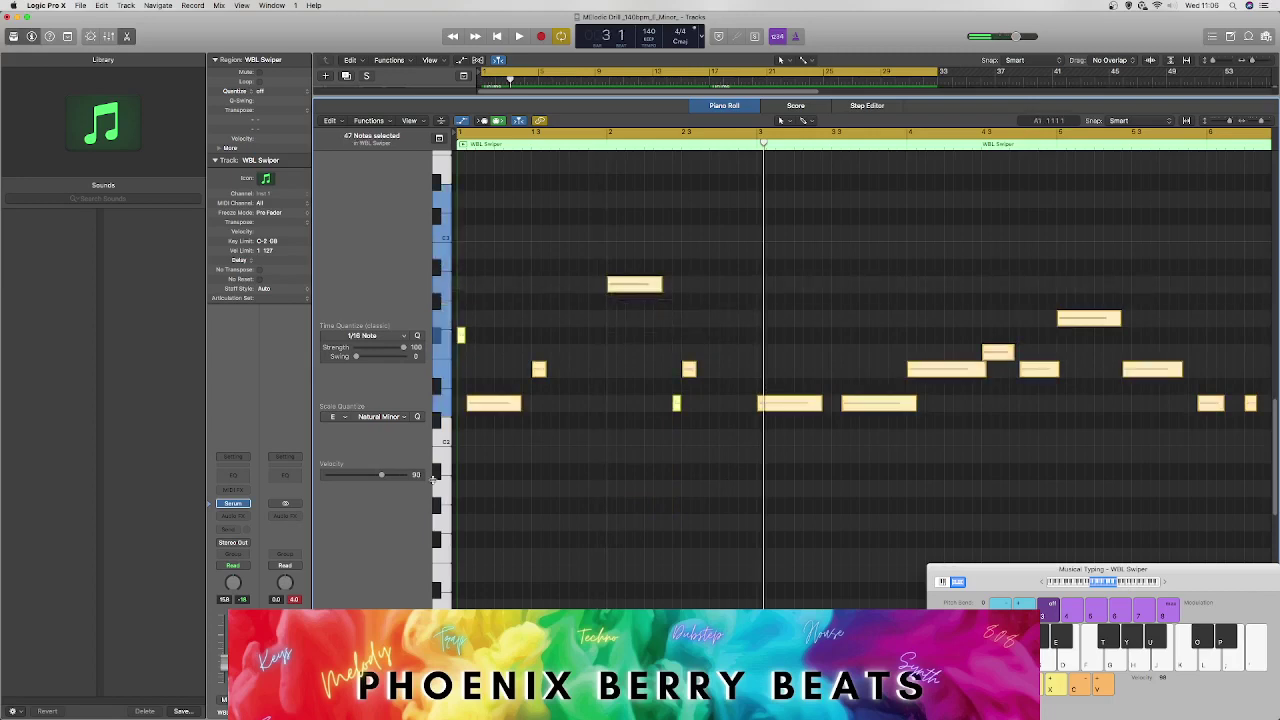
{"action": "left_click", "coordinate": [379, 417]}
{"action": "left_click", "coordinate": [383, 439]}
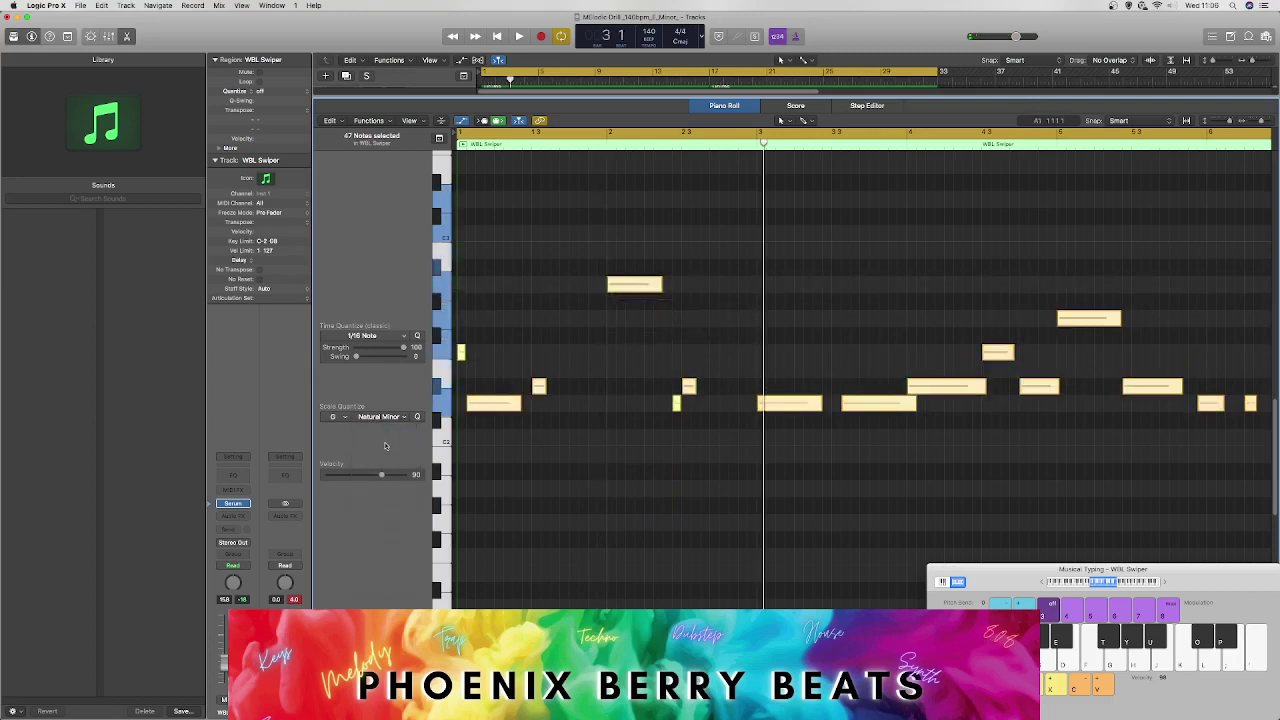
{"action": "key", "text": "space"}
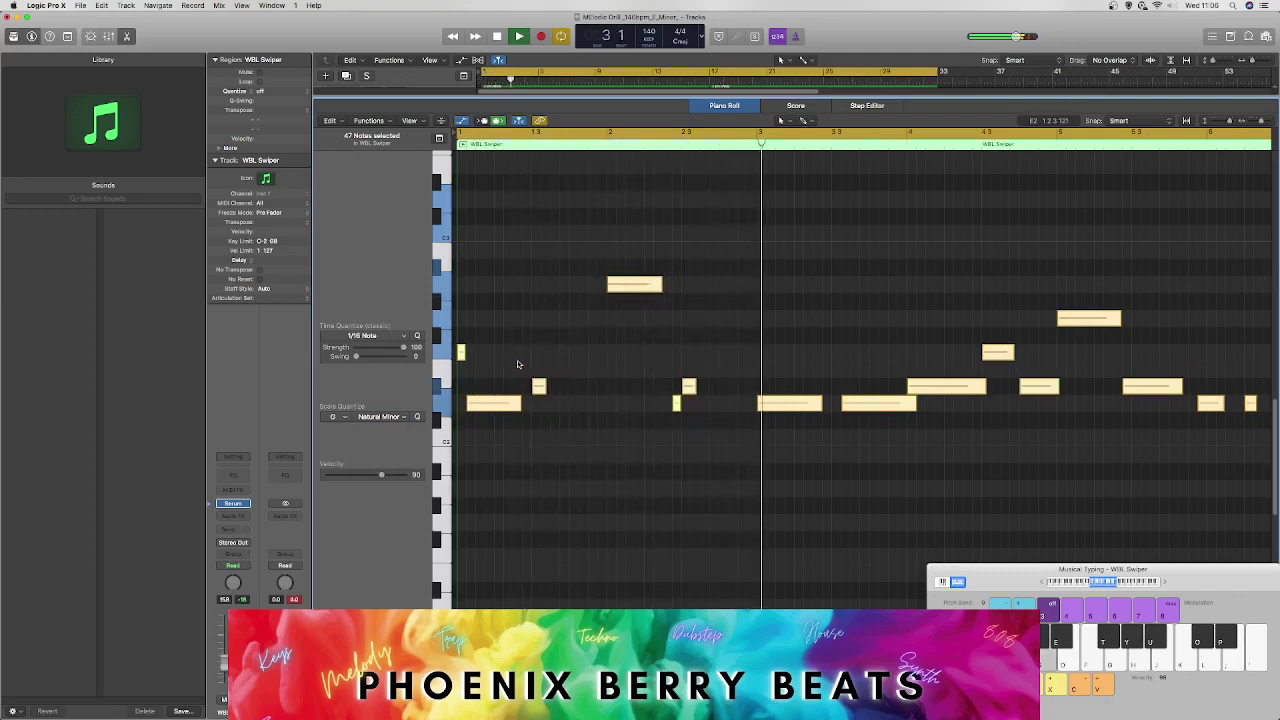
{"action": "key", "text": "space"}
{"action": "key", "text": "space"}
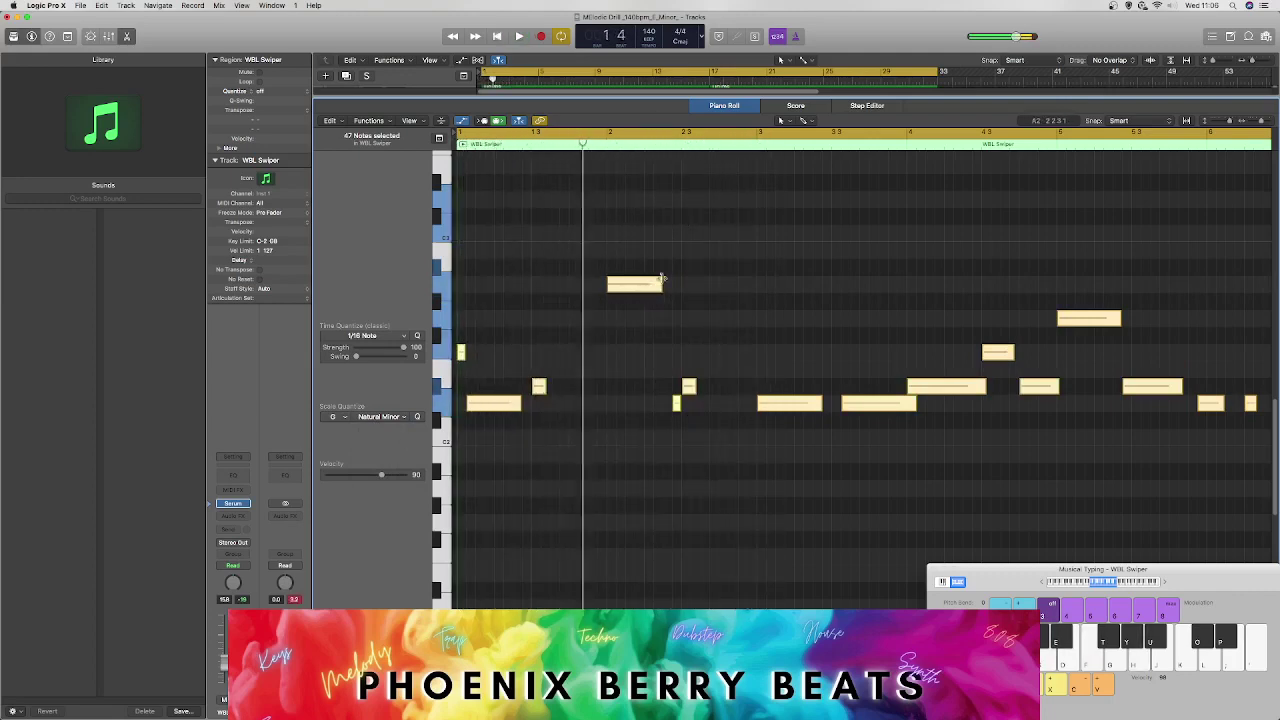
{"action": "key", "text": "space"}
Step: Lower the A2 note at bar 2 to G2 and set its scale quantize to E Natural Minor, checking by playback
{"action": "left_click", "coordinate": [645, 305]}
{"action": "left_click_drag", "start_coordinate": [634, 291], "coordinate": [634, 324]}
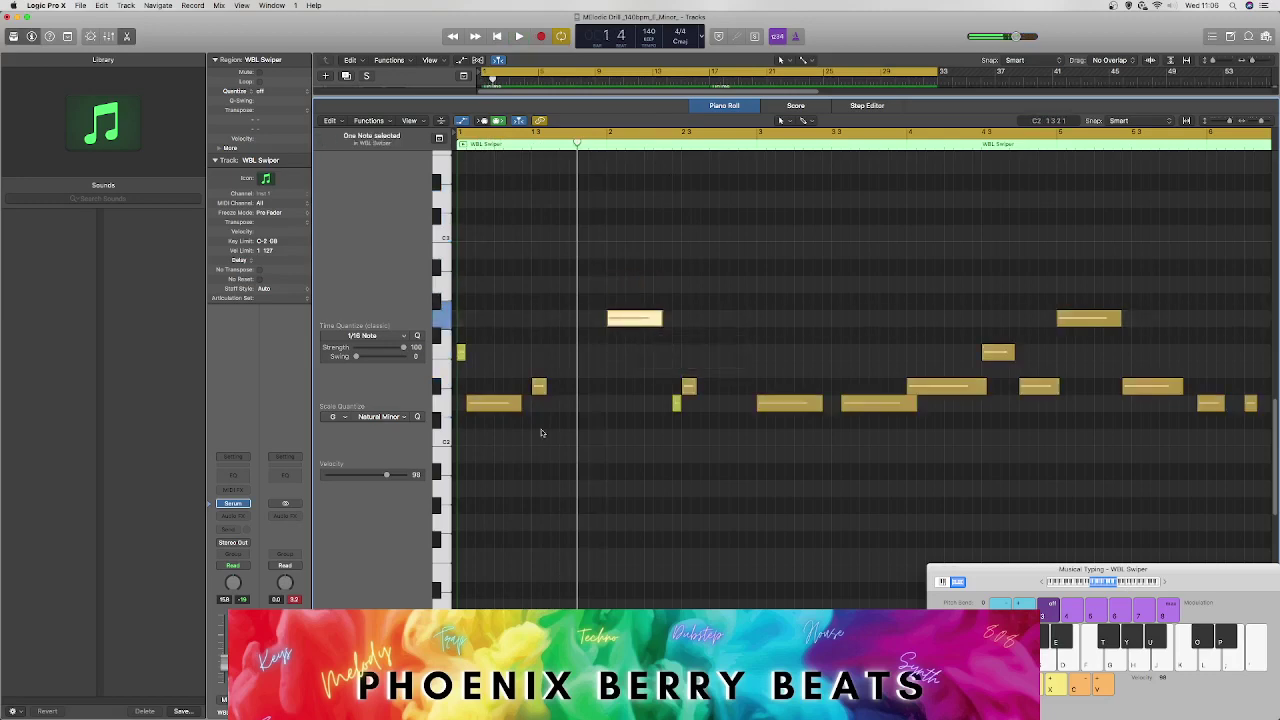
{"action": "left_click", "coordinate": [386, 417]}
{"action": "left_click", "coordinate": [383, 437]}
{"action": "left_click", "coordinate": [334, 417]}
{"action": "left_click", "coordinate": [336, 486]}
{"action": "key", "text": "space"}
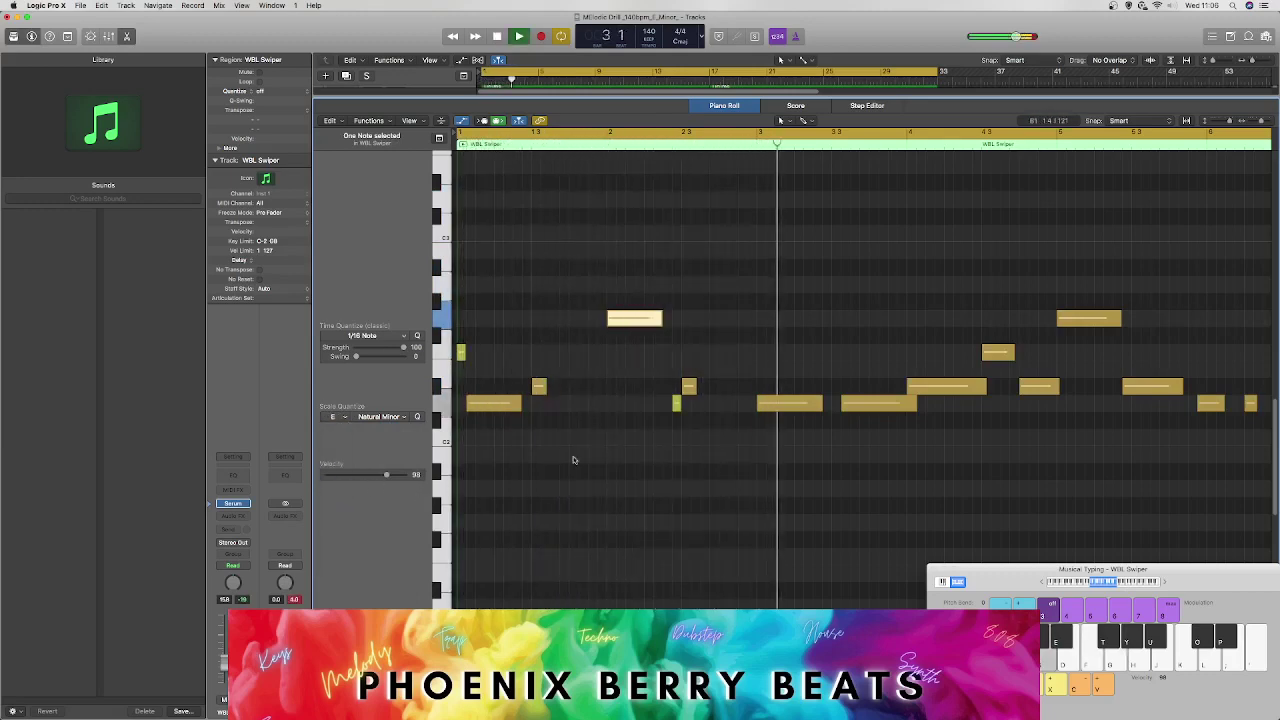
{"action": "key", "text": "space"}
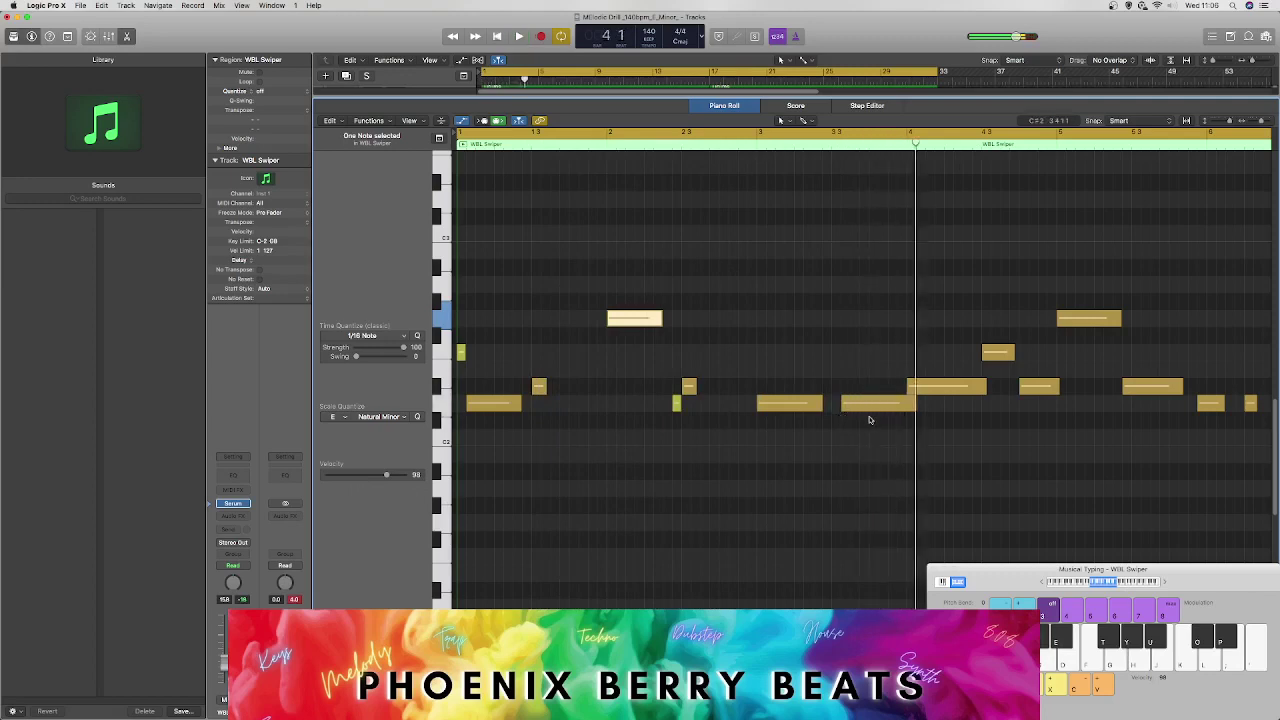
Step: Replace the long note at bar 3 with a copied short stab on the downbeat followed by a copy of bar 2's long note
{"action": "left_click", "coordinate": [854, 406]}
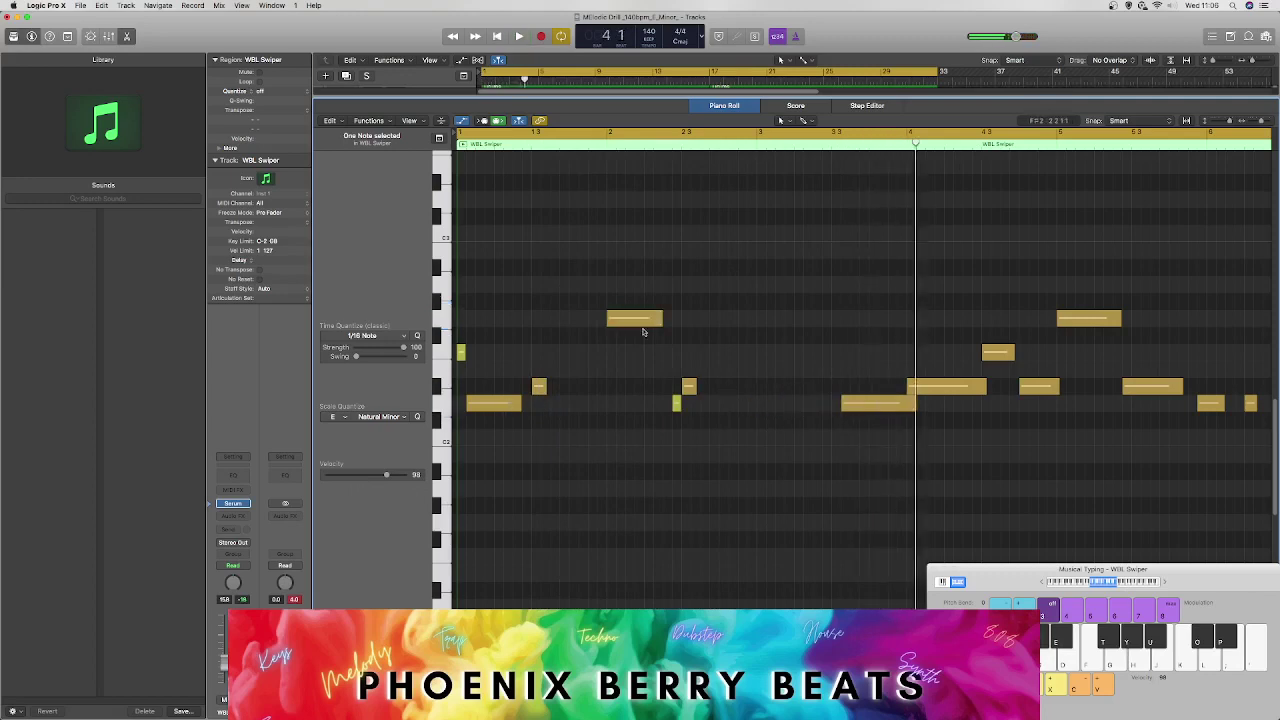
{"action": "left_click_drag", "start_coordinate": [635, 320], "coordinate": [798, 406]}
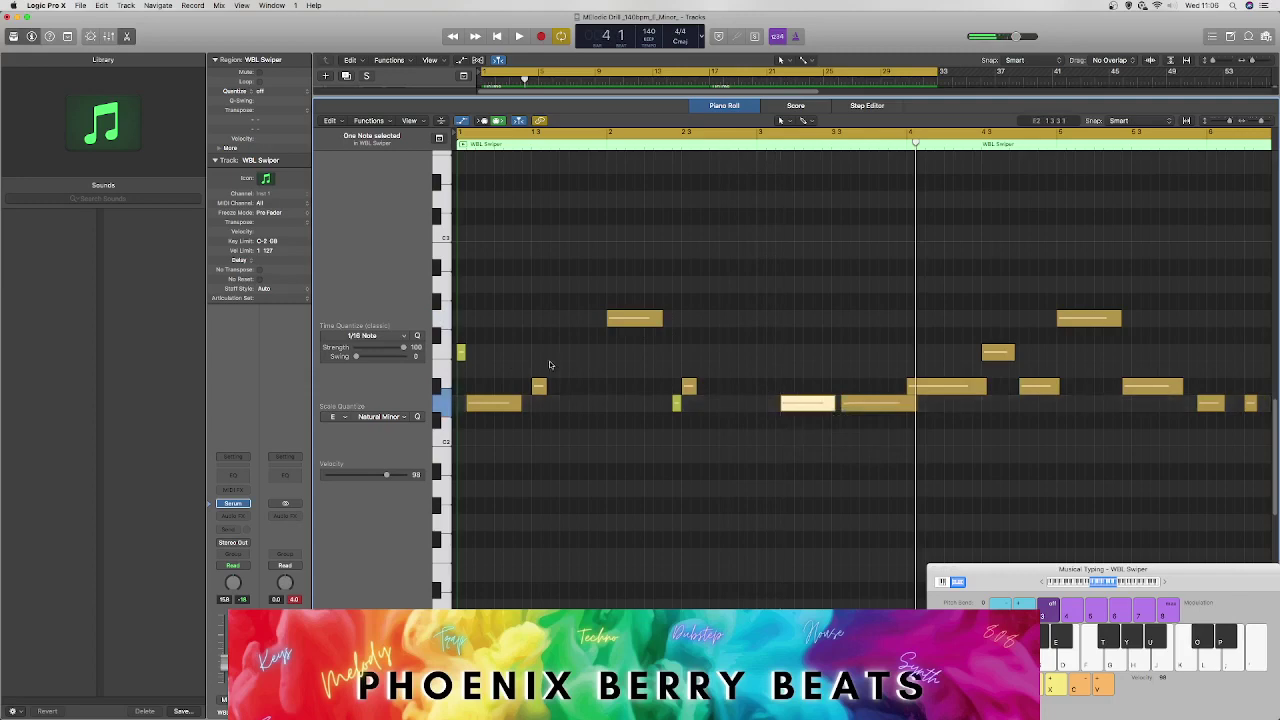
{"action": "left_click_drag", "start_coordinate": [461, 353], "coordinate": [797, 392]}
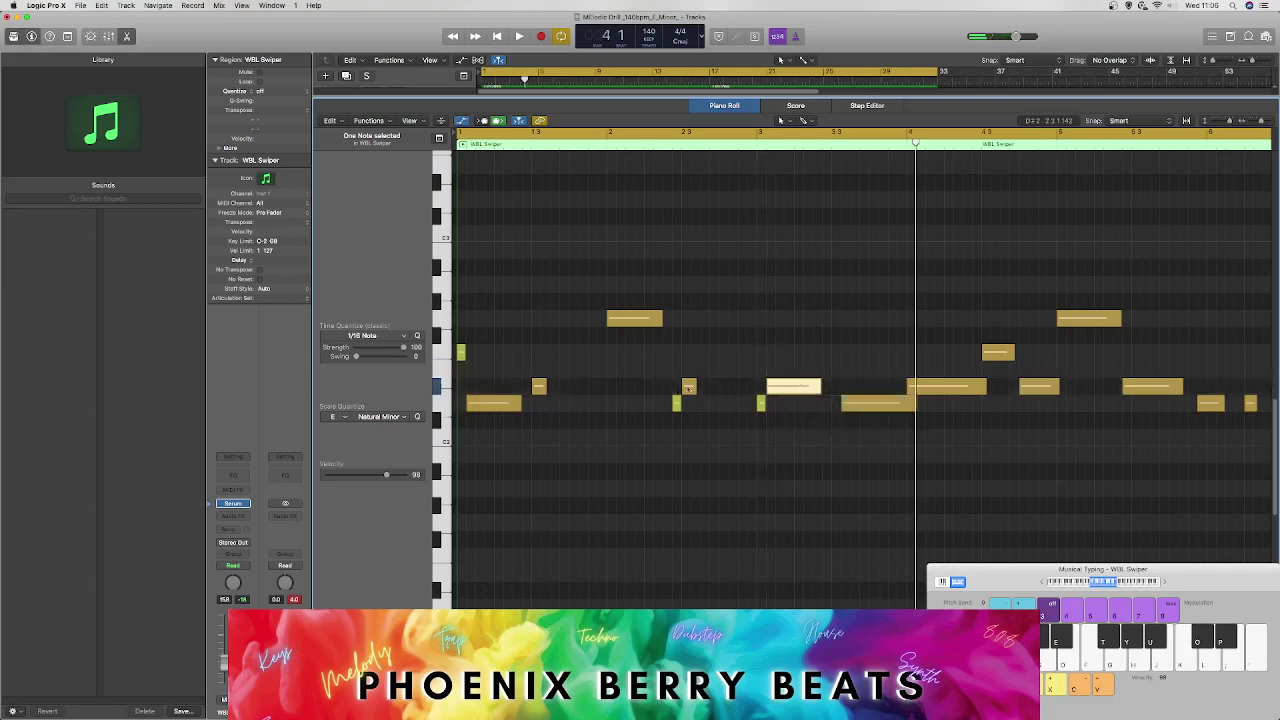
Step: Move the stab from beat 3 of bar 2 to G2 just before beat 3 of bar 3, and delete the two overlapping notes around bar 4
{"action": "left_click_drag", "start_coordinate": [689, 386], "coordinate": [822, 321]}
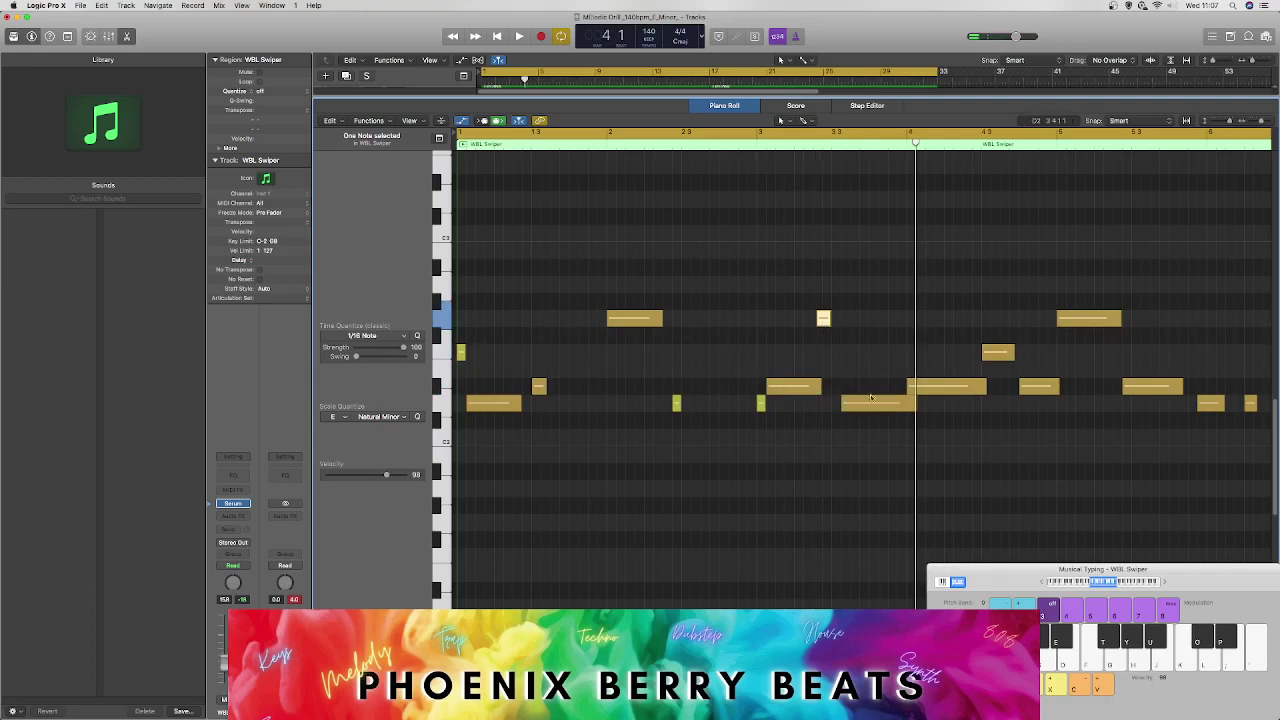
{"action": "left_click_drag", "start_coordinate": [873, 374], "coordinate": [940, 423]}
{"action": "key", "text": "Delete"}
{"action": "key", "text": "space"}
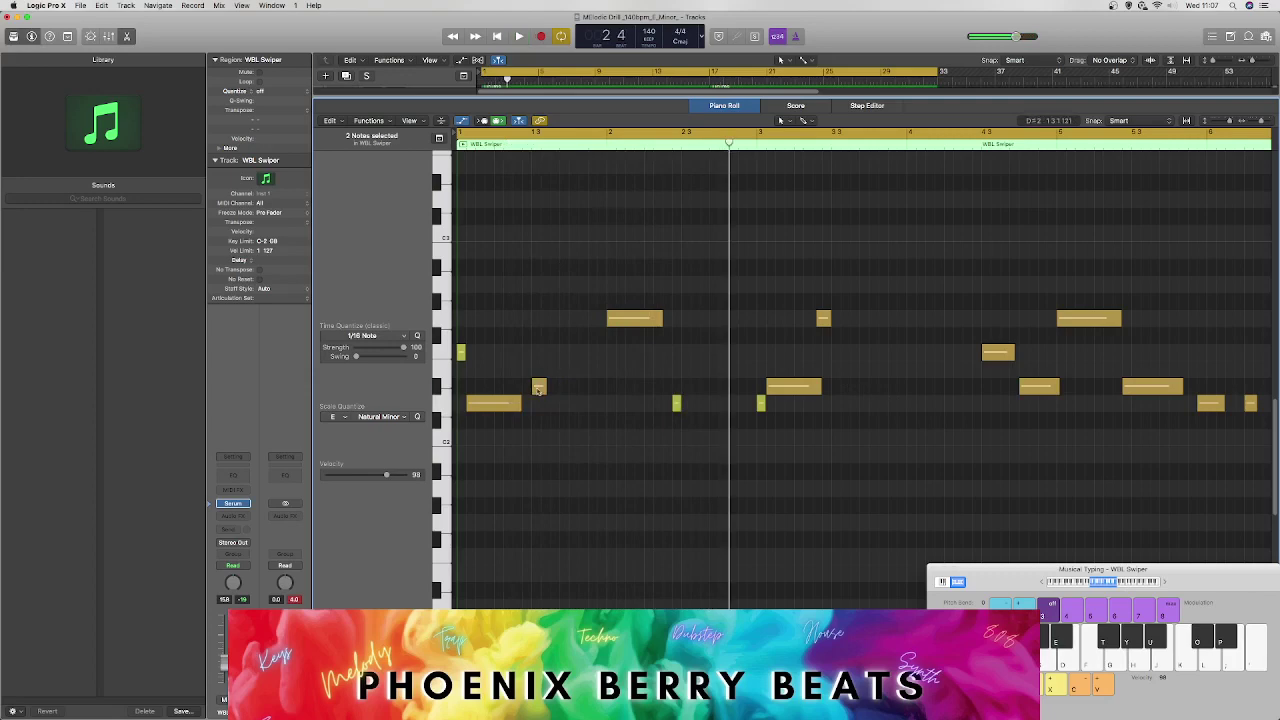
{"action": "left_click_drag", "start_coordinate": [538, 390], "coordinate": [679, 383]}
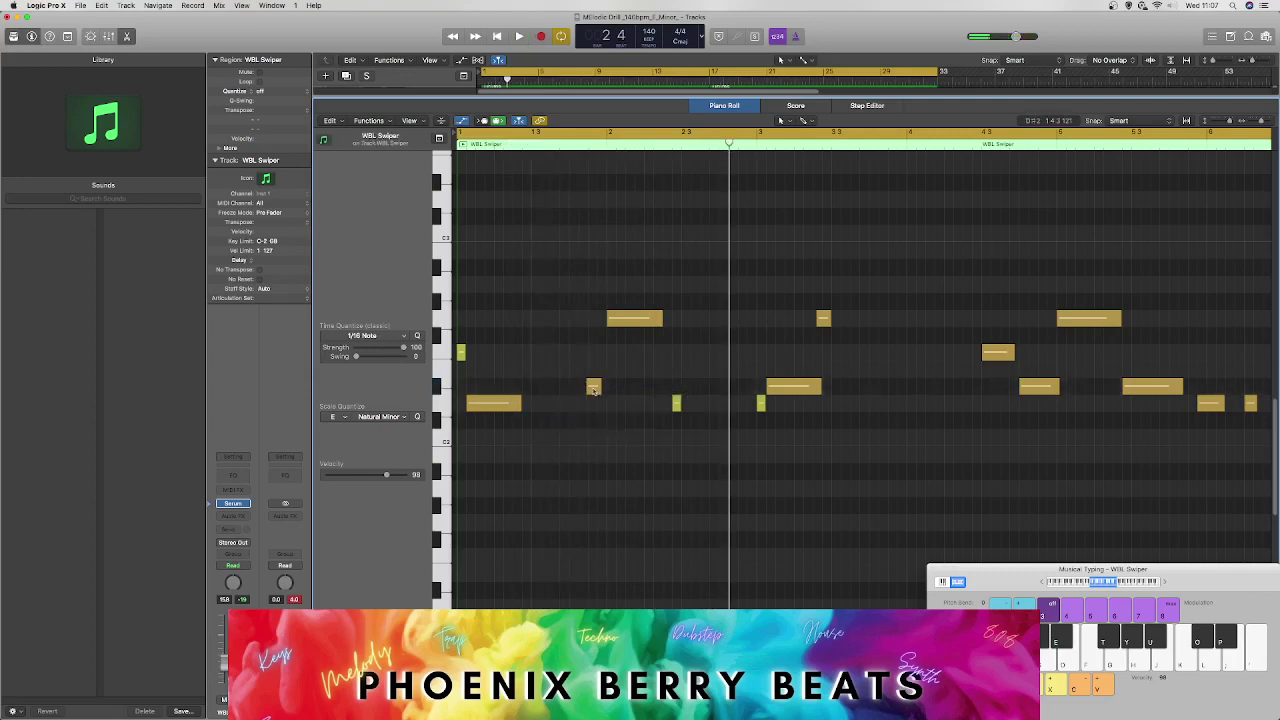
{"action": "left_click_drag", "start_coordinate": [592, 388], "coordinate": [651, 407]}
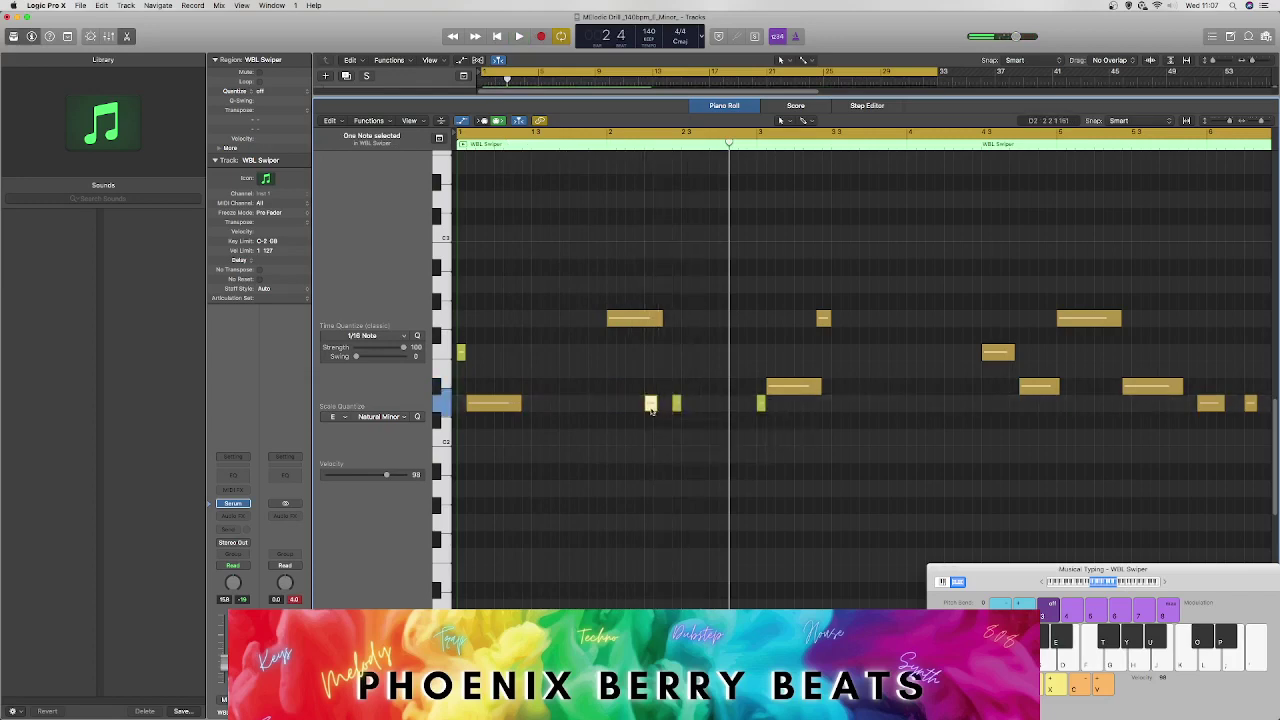
{"action": "key", "text": "super+z"}
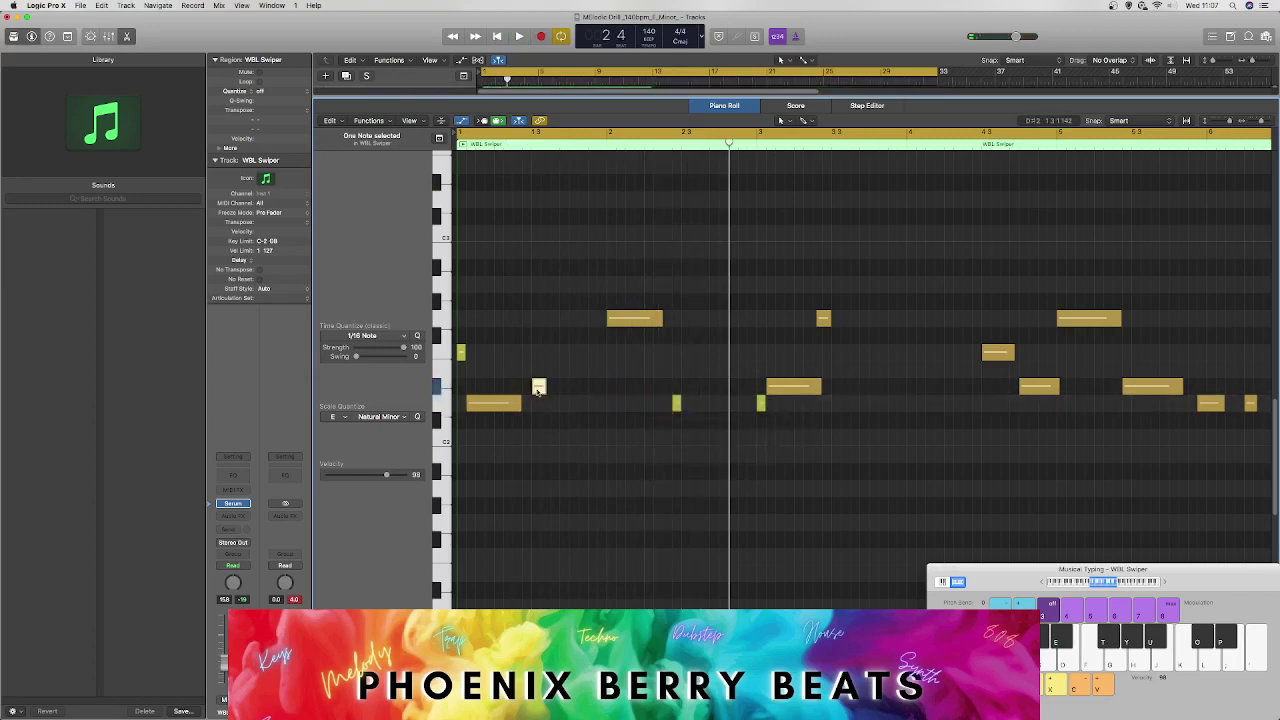
Step: Copy the stab on beat 3 of bar 1 to beat 3 of bar 2 and check it by playback
{"action": "left_click_drag", "start_coordinate": [541, 387], "coordinate": [686, 391]}
{"action": "key", "text": "space"}
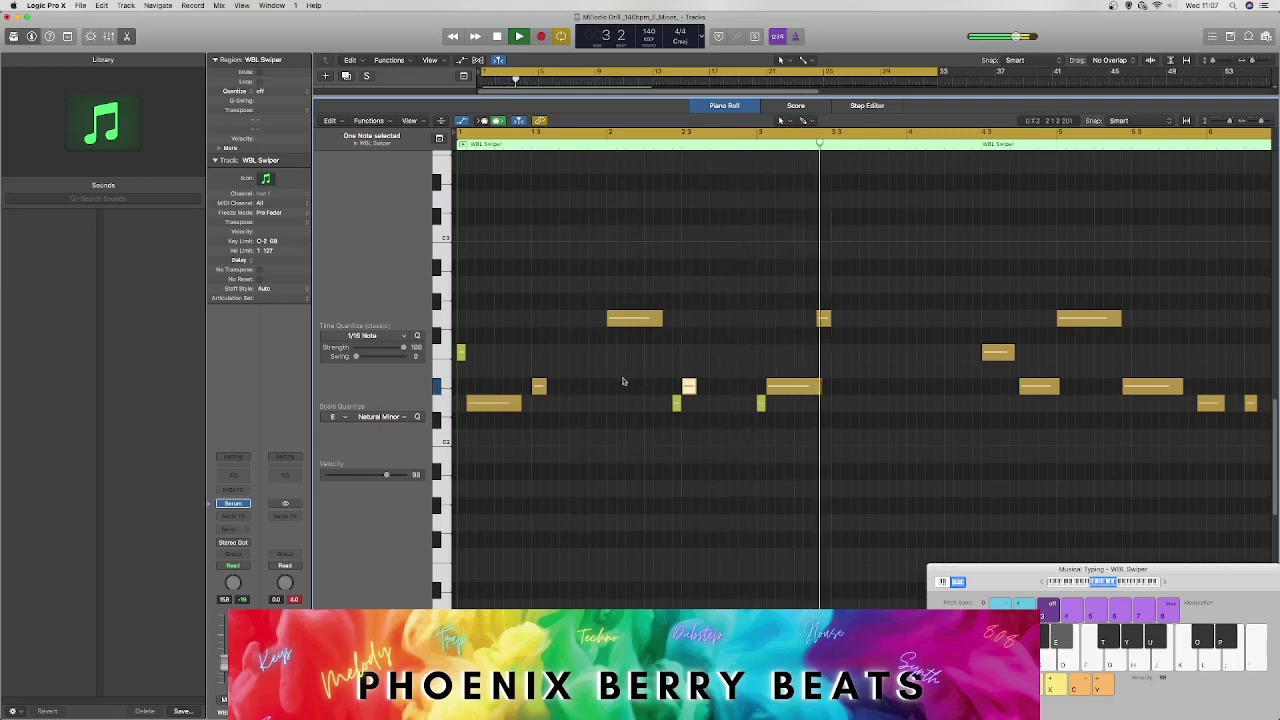
{"action": "key", "text": "space"}
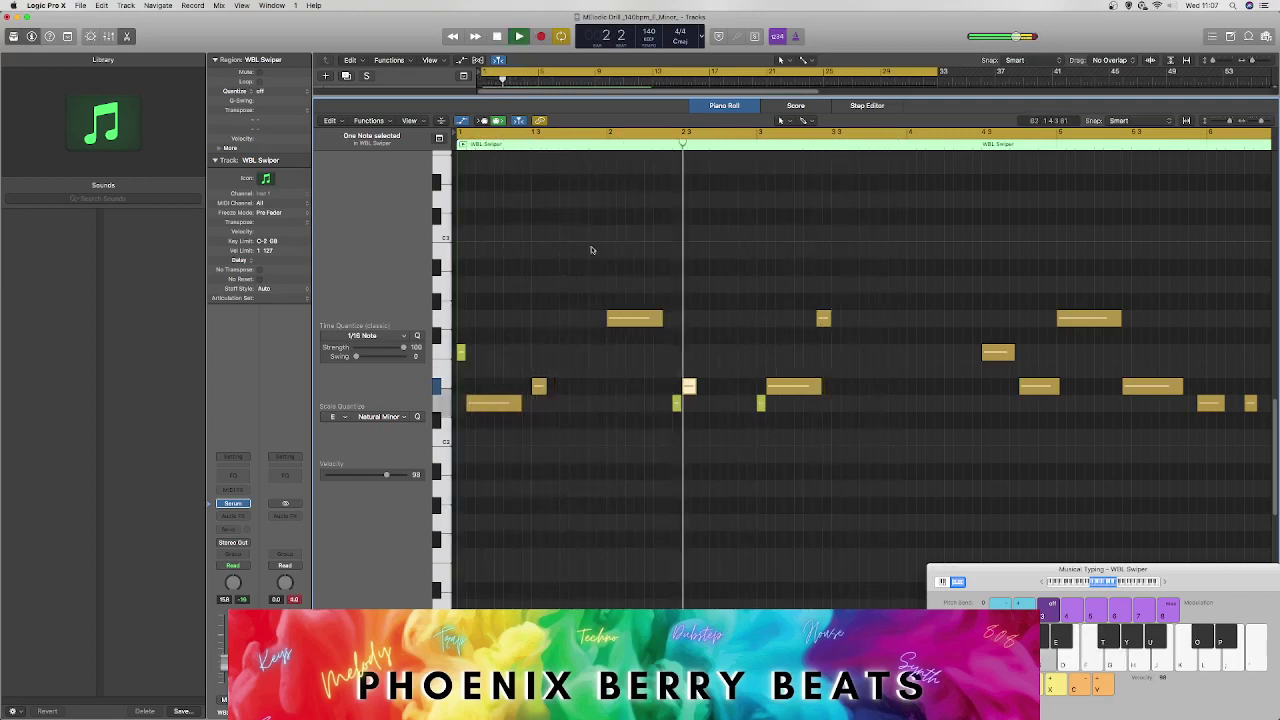
{"action": "key", "text": "space"}
Step: Shift the bar 2 G2 note a sixteenth later and move the short note before beat 3 to the bar 2 downbeat
{"action": "left_click_drag", "start_coordinate": [634, 320], "coordinate": [643, 320]}
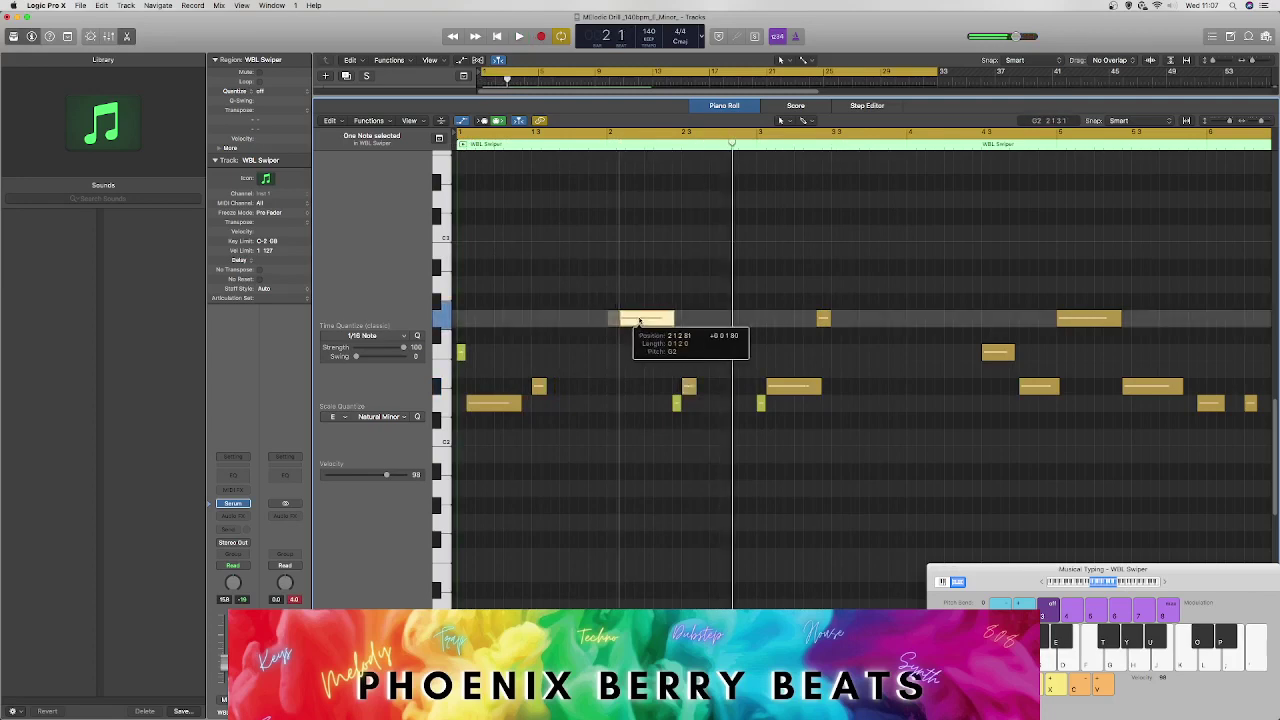
{"action": "left_click", "coordinate": [643, 320]}
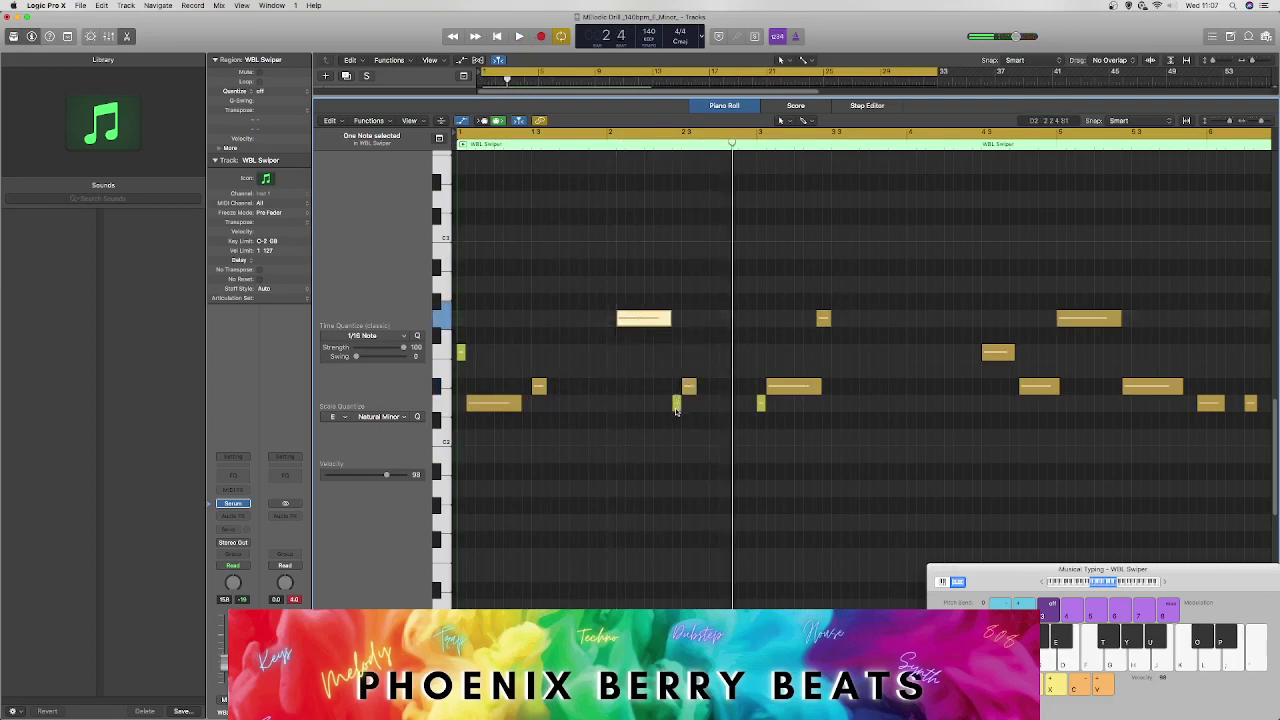
{"action": "left_click_drag", "start_coordinate": [676, 404], "coordinate": [613, 405]}
{"action": "key", "text": "space"}
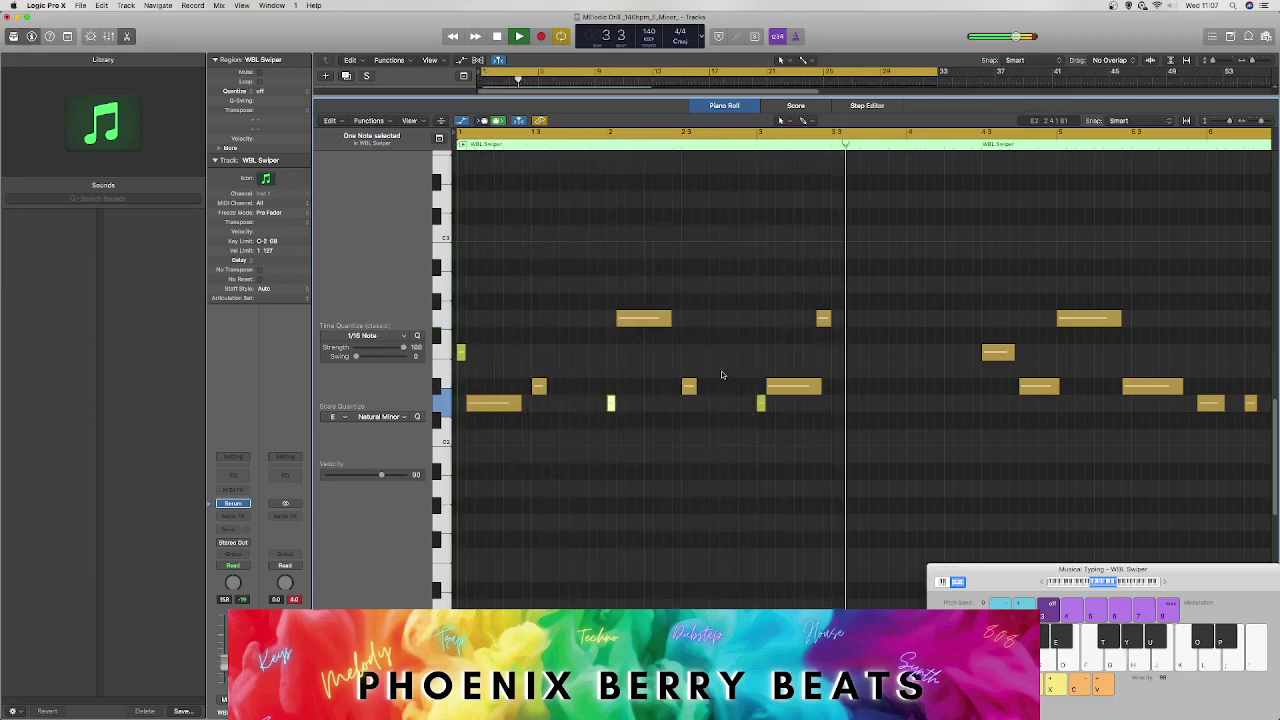
{"action": "key", "text": "space"}
Step: Nudge the G2 stab in bar 3 slightly later and check its timing by playback
{"action": "left_click_drag", "start_coordinate": [824, 321], "coordinate": [830, 322]}
{"action": "key", "text": "space"}
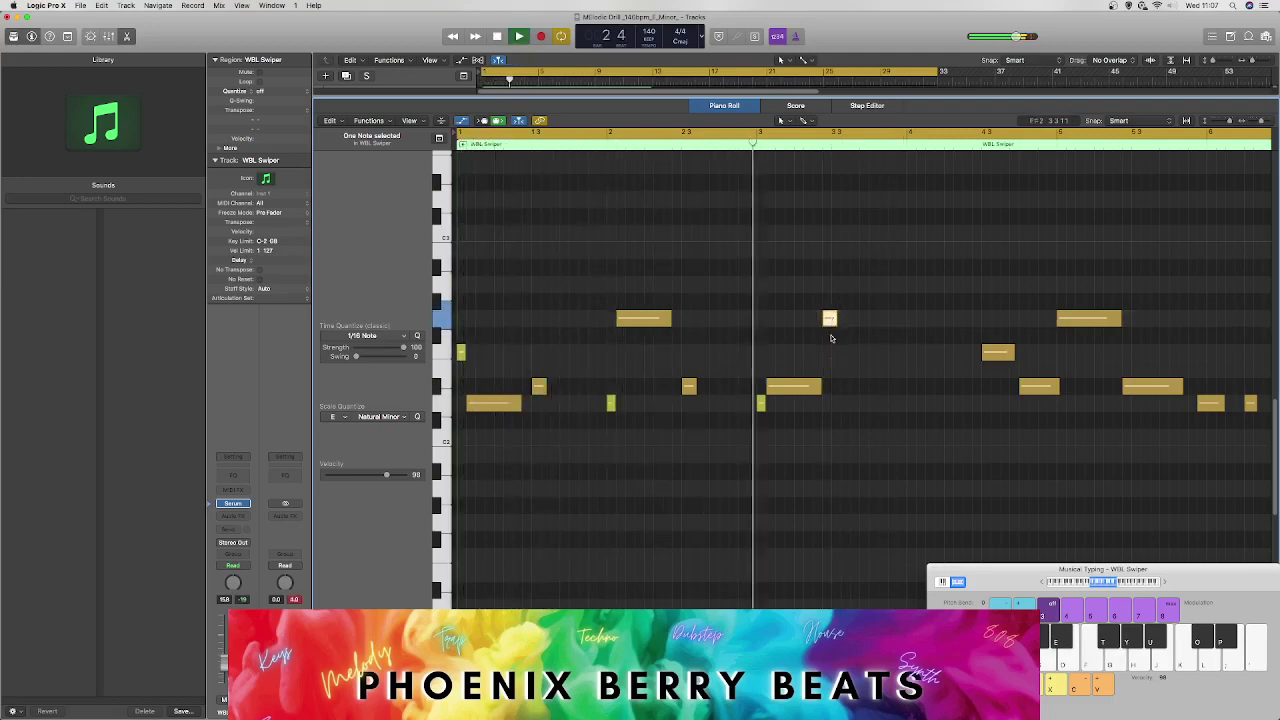
{"action": "key", "text": "space"}
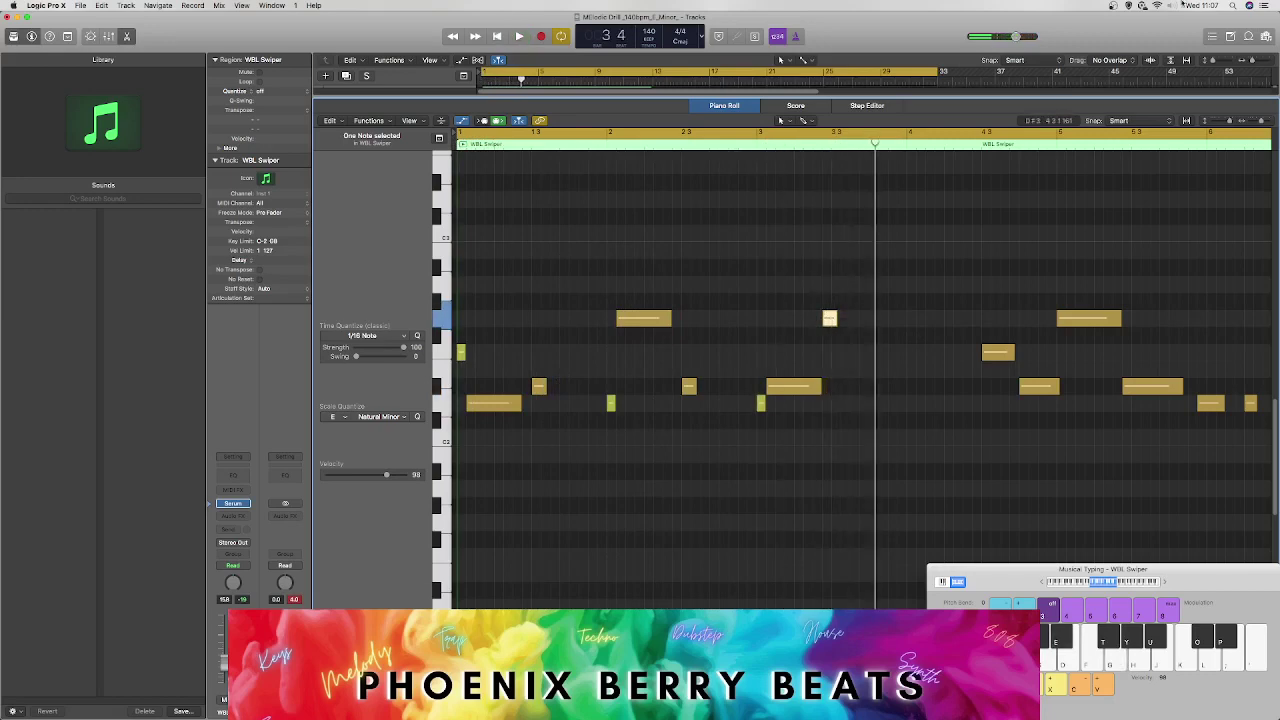
Step: Delete all notes of the WBL Swiper melody from around bar 4 onward and play the remaining part from the start
{"action": "left_click_drag", "start_coordinate": [1262, 121], "coordinate": [1253, 121]}
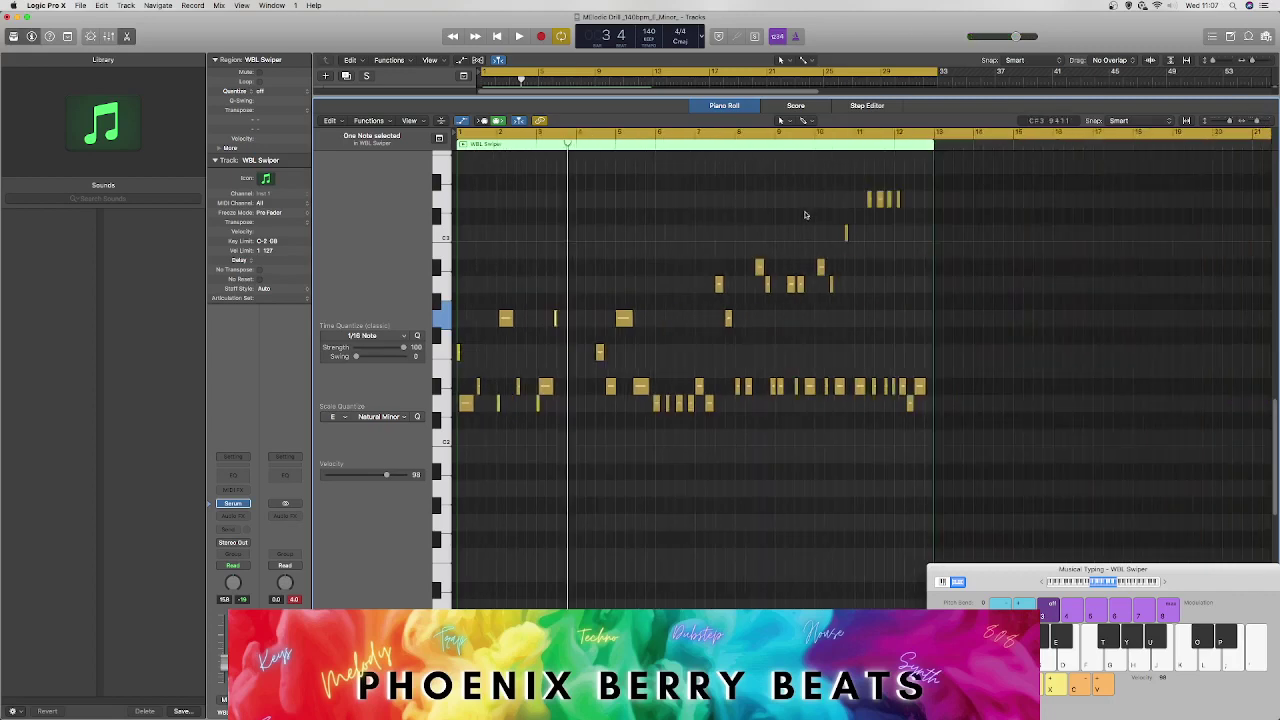
{"action": "left_click_drag", "start_coordinate": [592, 147], "coordinate": [598, 148]}
{"action": "left_click", "coordinate": [703, 148]}
{"action": "key", "text": "space"}
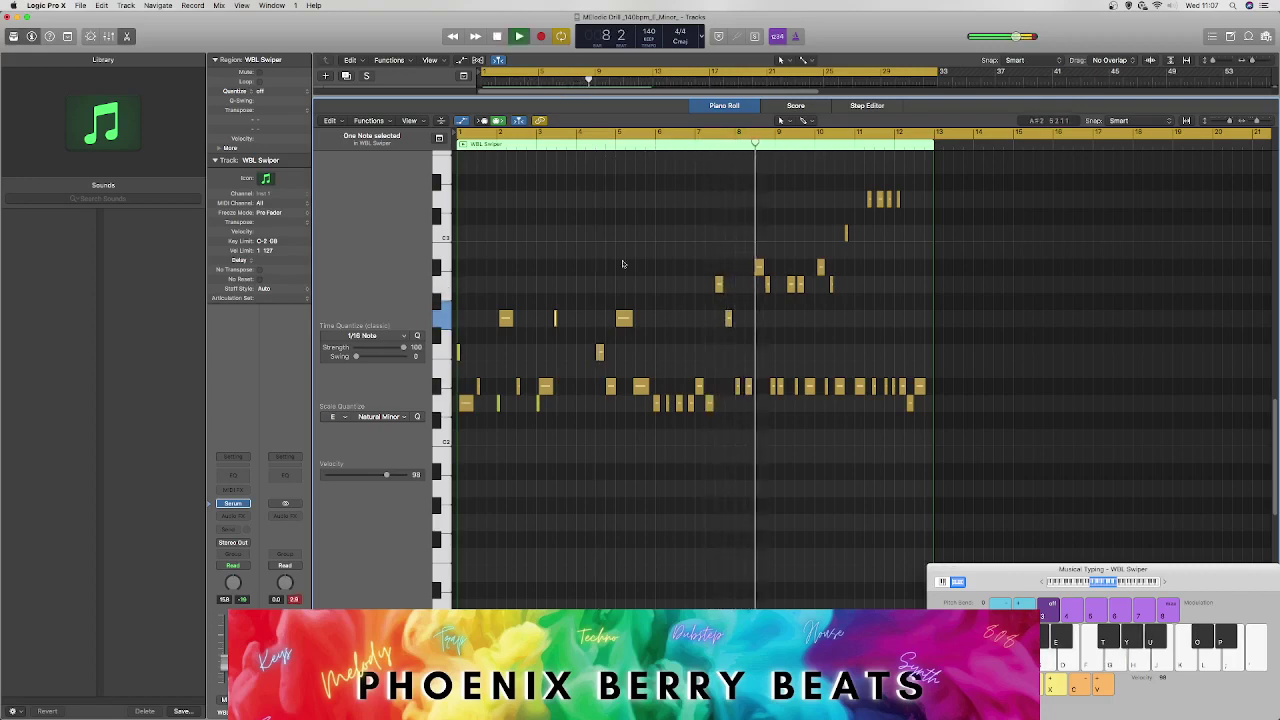
{"action": "left_click_drag", "start_coordinate": [588, 166], "coordinate": [974, 485]}
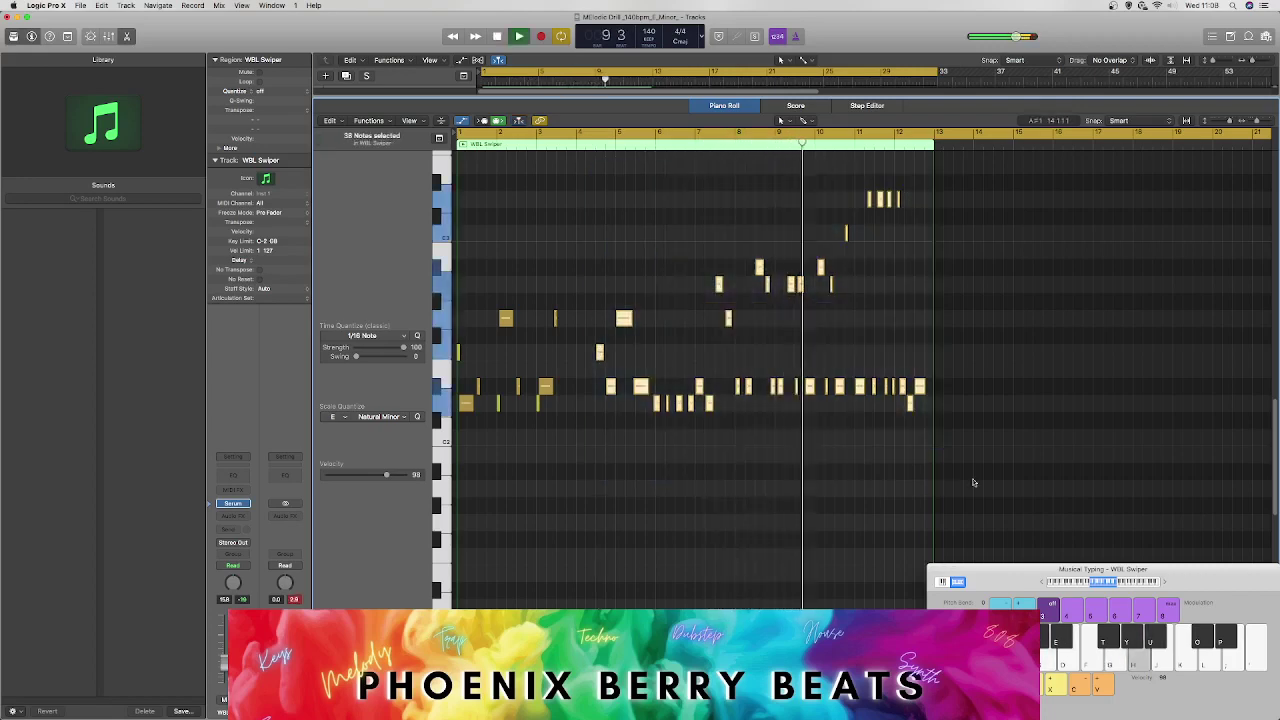
{"action": "key", "text": "Delete"}
{"action": "key", "text": "Return"}
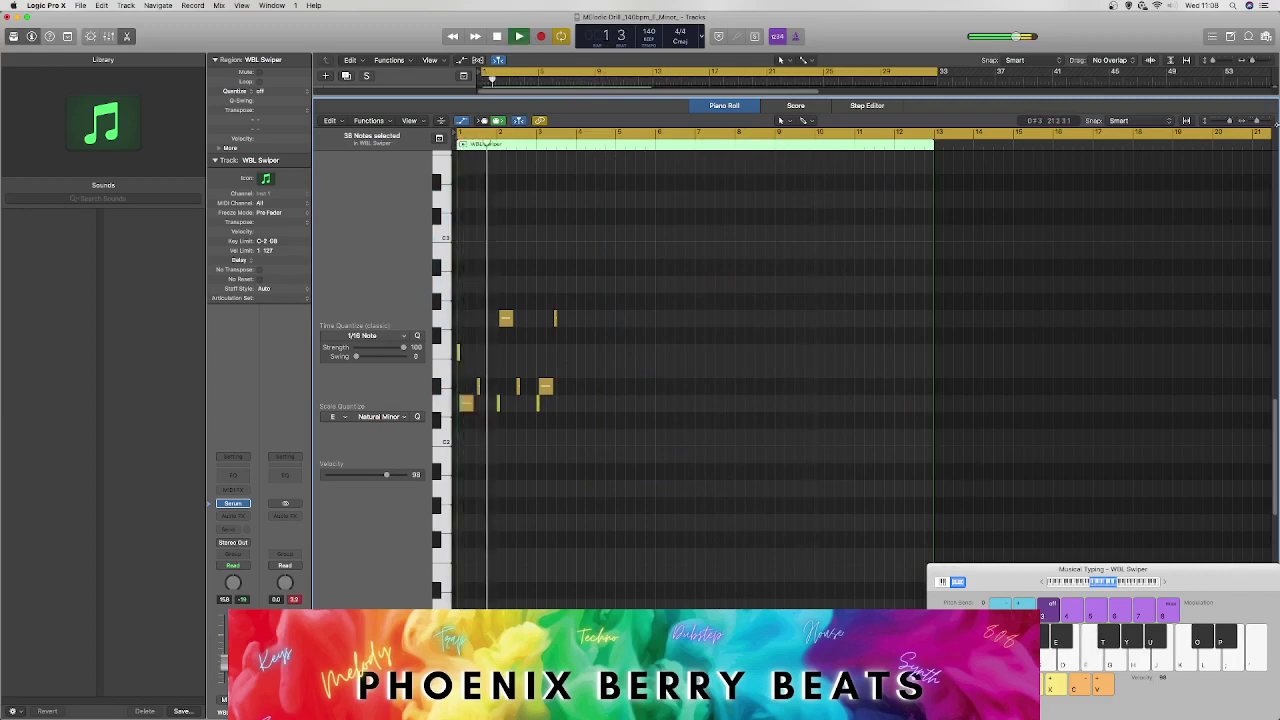
Step: Copy the first three notes of bar 1 to the start of bar 4 and check them by playback
{"action": "left_click_drag", "start_coordinate": [1257, 121], "coordinate": [1264, 123]}
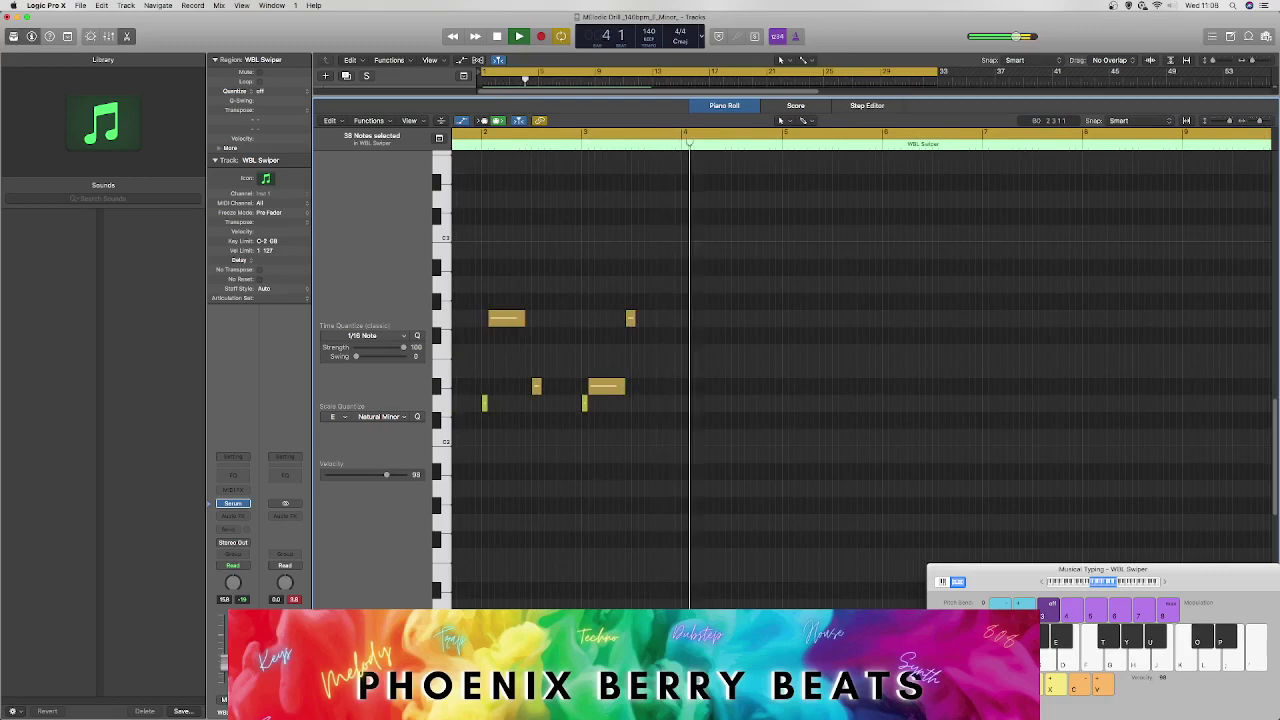
{"action": "scroll", "coordinate": [861, 380], "scroll_direction": "left", "scroll_amount": 2}
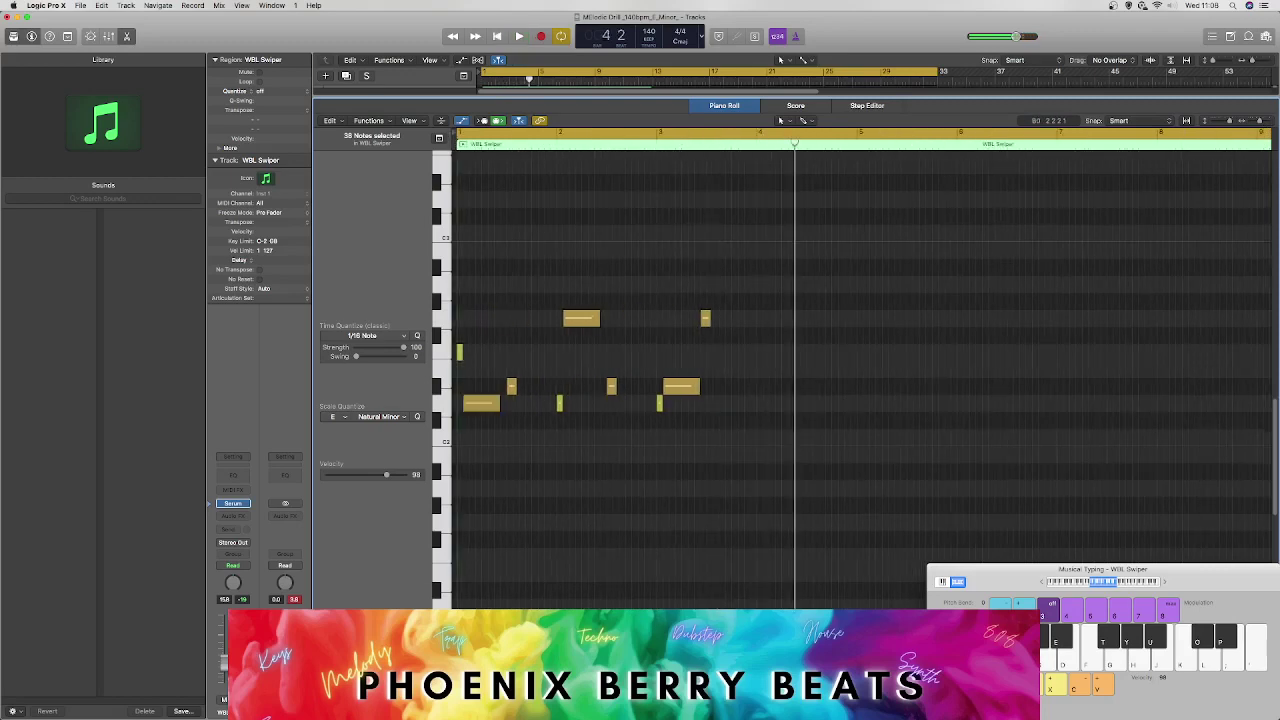
{"action": "key", "text": "Return"}
{"action": "key", "text": "space"}
{"action": "left_click_drag", "start_coordinate": [516, 406], "coordinate": [760, 355]}
{"action": "key", "text": "space"}
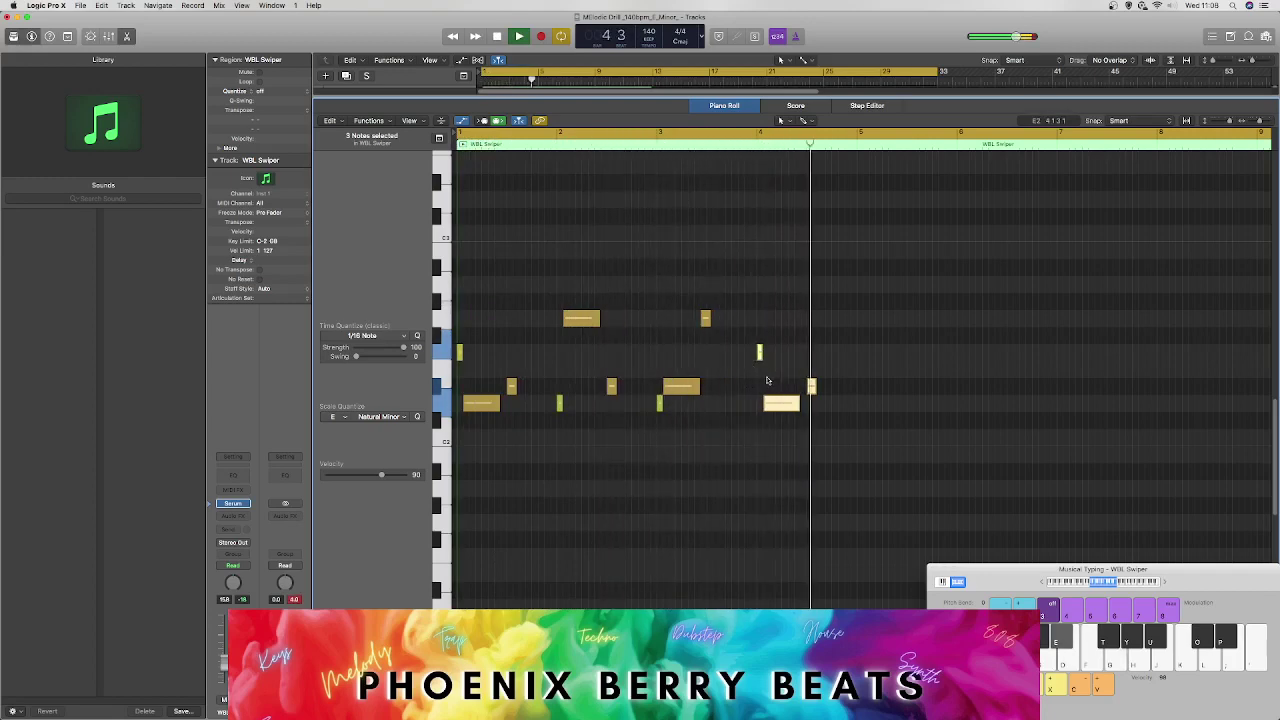
{"action": "key", "text": "space"}
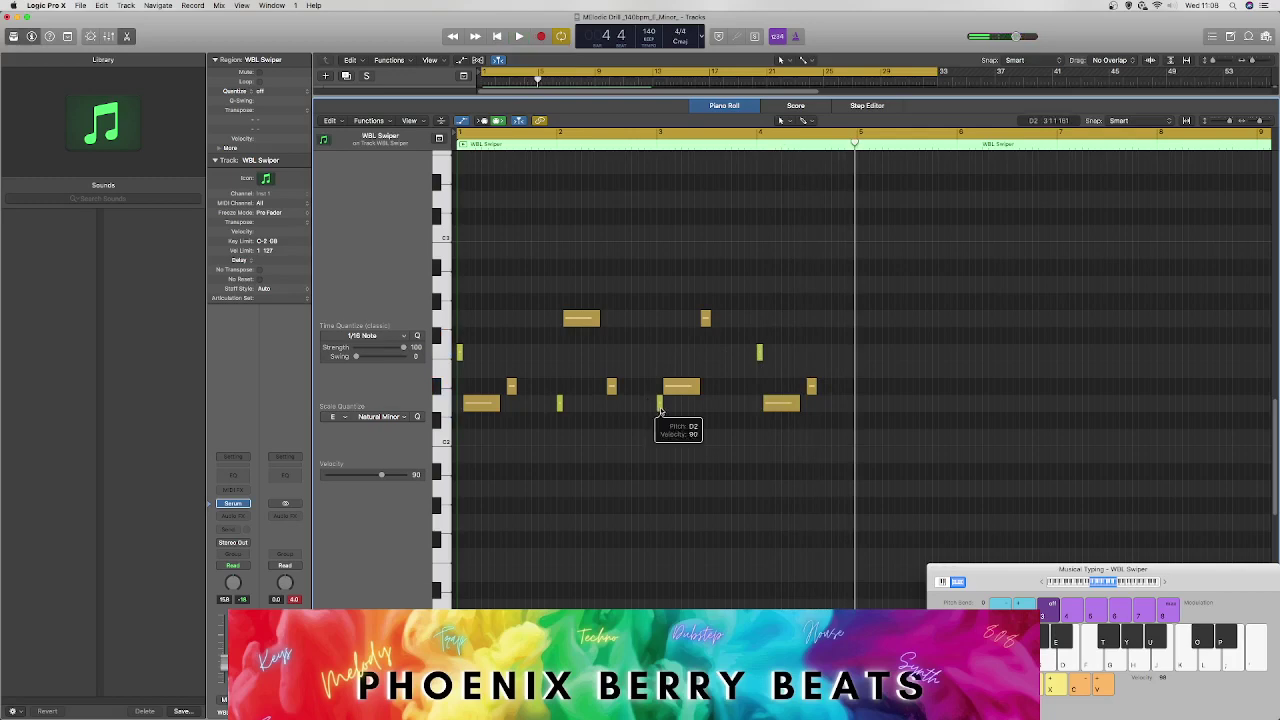
Step: In bar 3, move the downbeat note to E2, the long note to D2 and the following stab to D#2, then audition the change
{"action": "left_click_drag", "start_coordinate": [660, 408], "coordinate": [662, 372]}
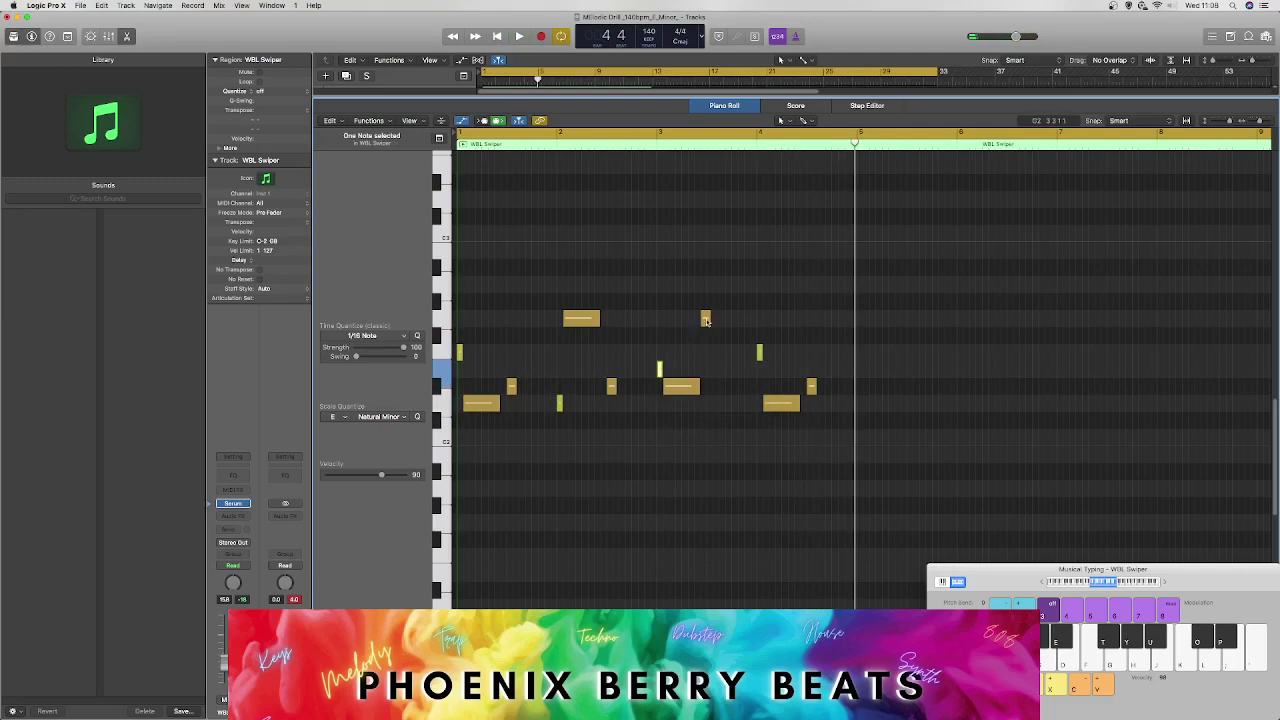
{"action": "left_click_drag", "start_coordinate": [706, 320], "coordinate": [680, 406]}
{"action": "left_click", "coordinate": [675, 388]}
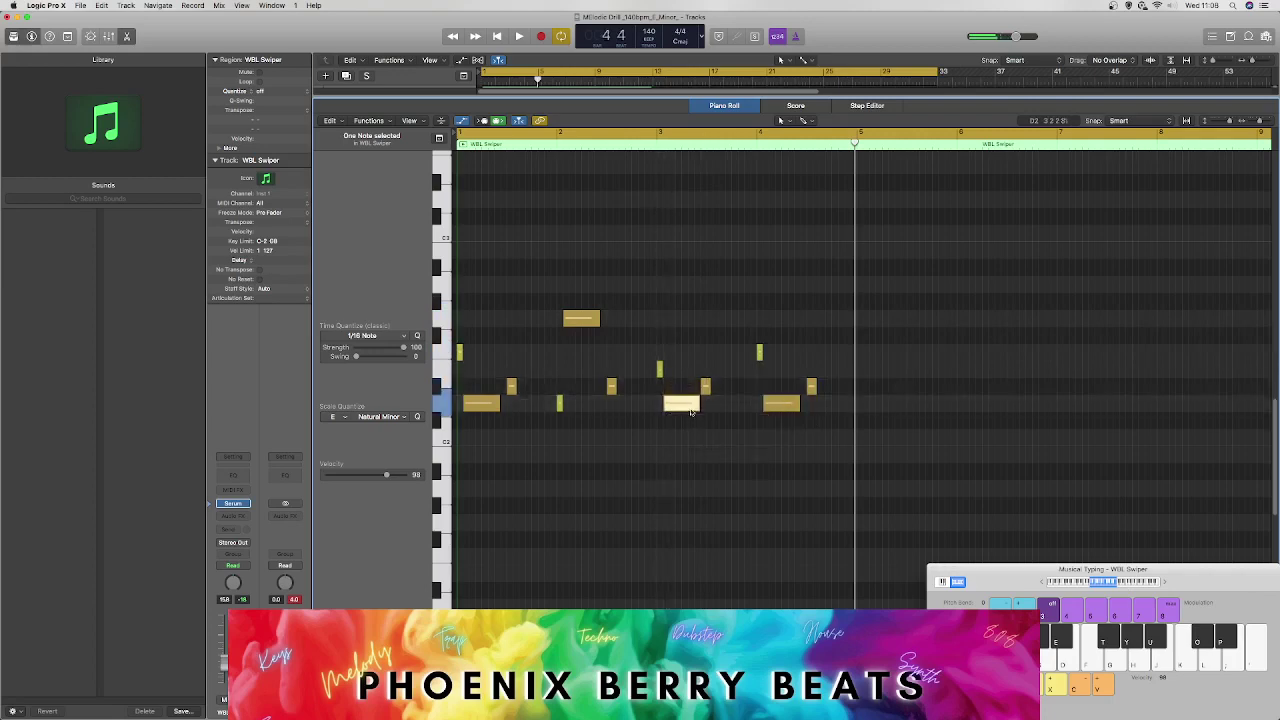
{"action": "key", "text": "space"}
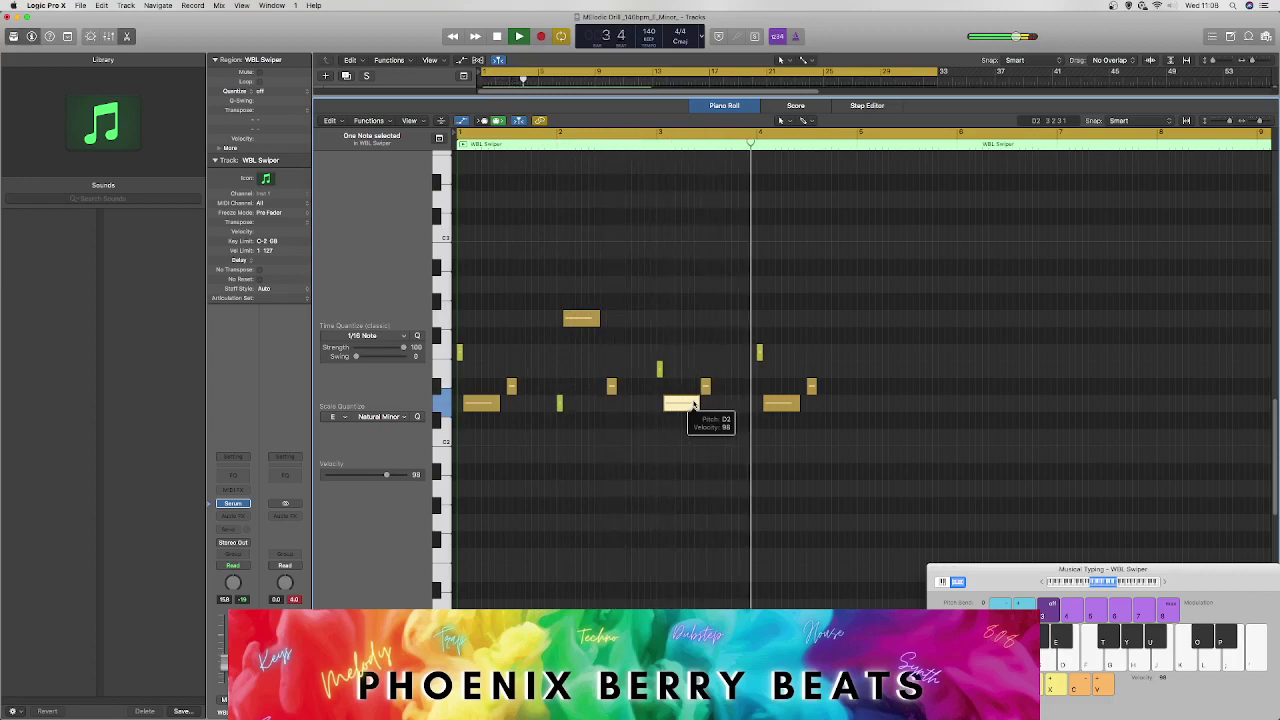
{"action": "key", "text": "space"}
Step: Lower the bar 3 downbeat note to D#2, raise the stab before beat 3 to F2, and check by playback
{"action": "left_click_drag", "start_coordinate": [657, 377], "coordinate": [707, 356]}
{"action": "key", "text": "space"}
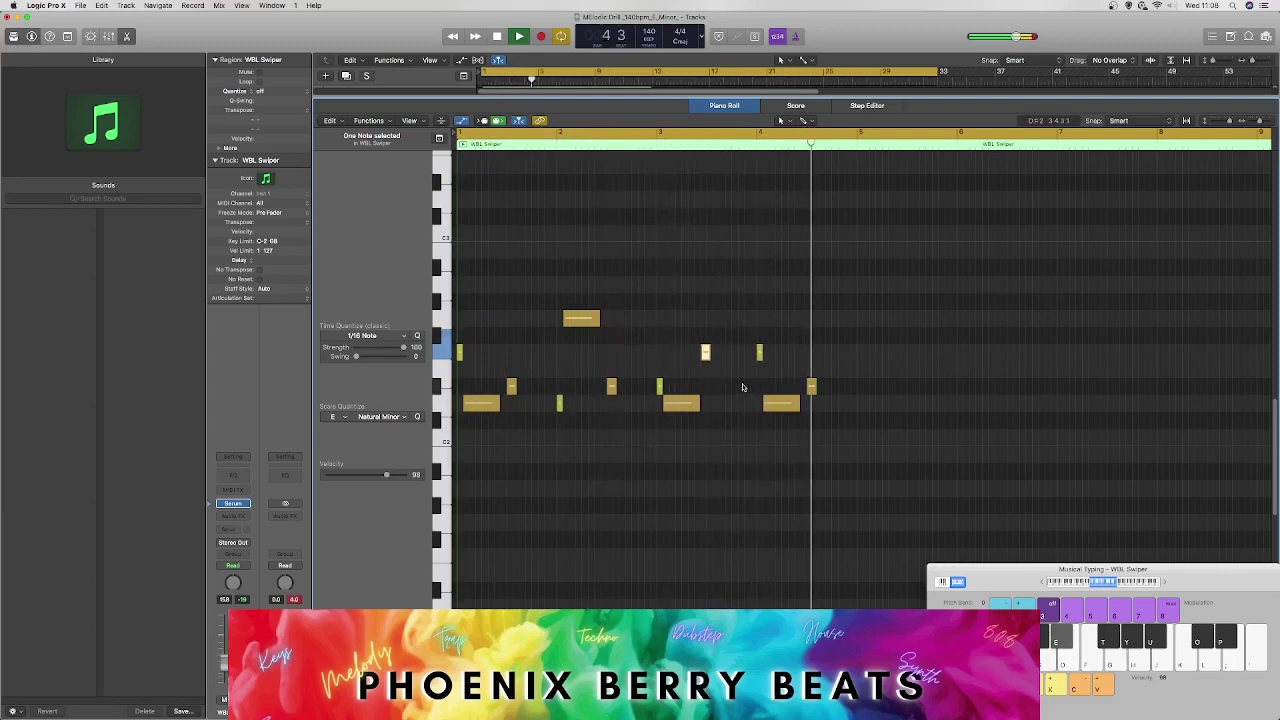
{"action": "key", "text": "space"}
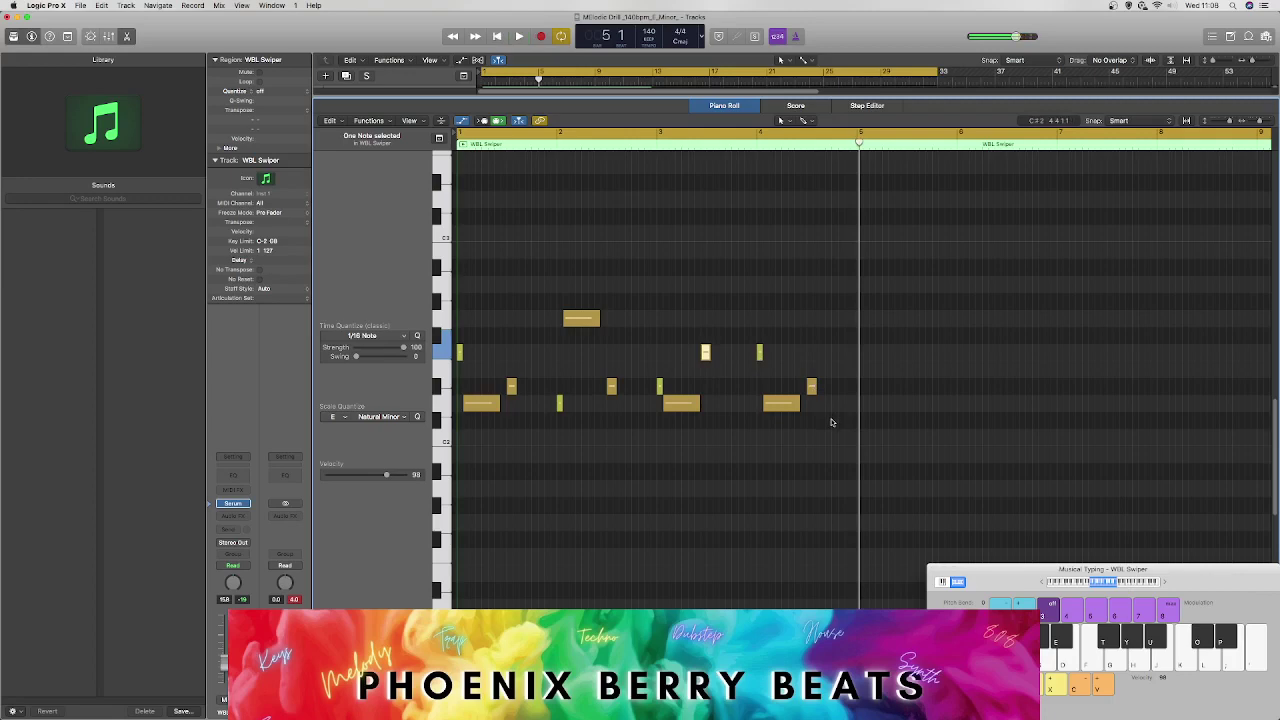
{"action": "key", "text": "space"}
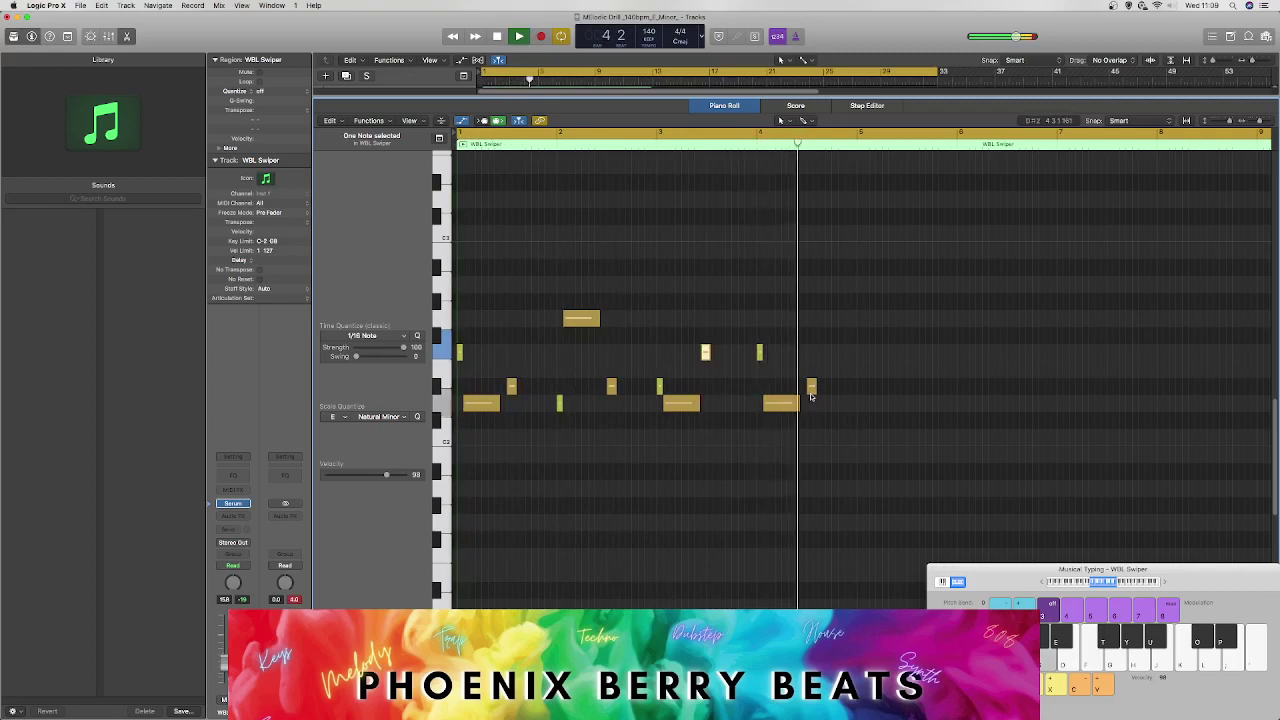
{"action": "key", "text": "space"}
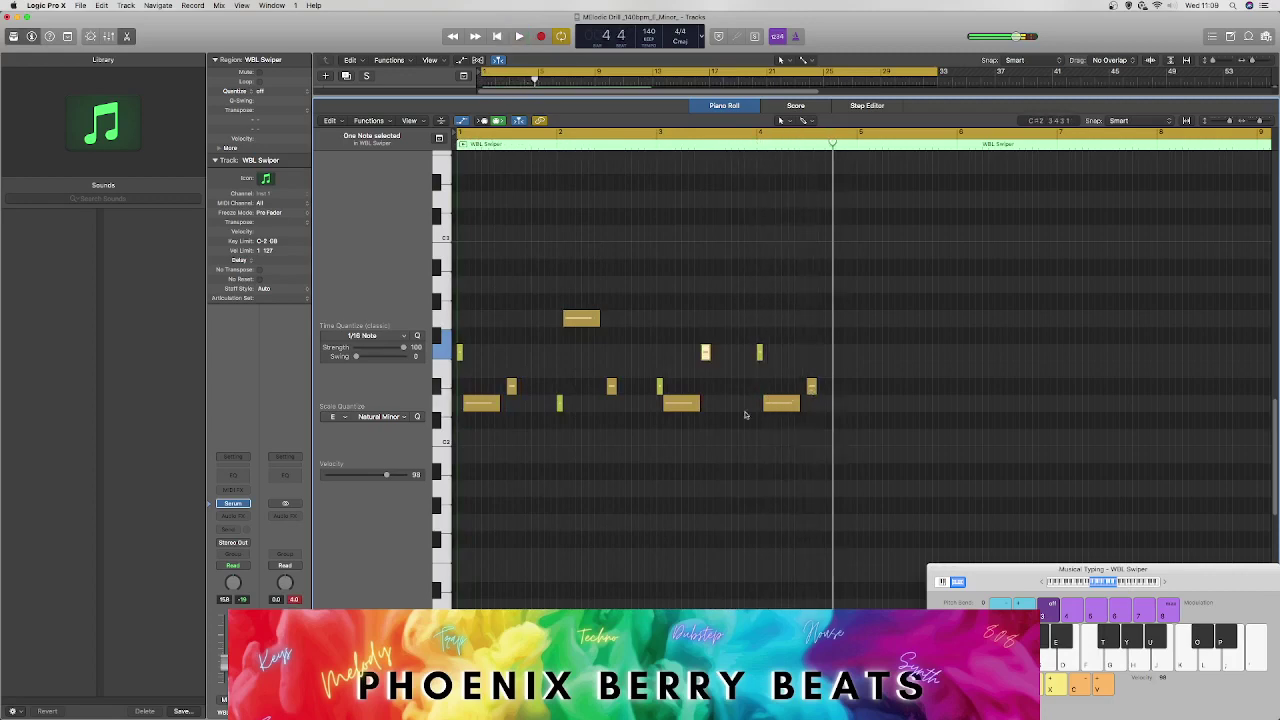
Step: Nudge the F2 stab in bar 3 slightly later and check its timing by playback
{"action": "left_click", "coordinate": [702, 354]}
{"action": "left_click_drag", "start_coordinate": [706, 354], "coordinate": [712, 354]}
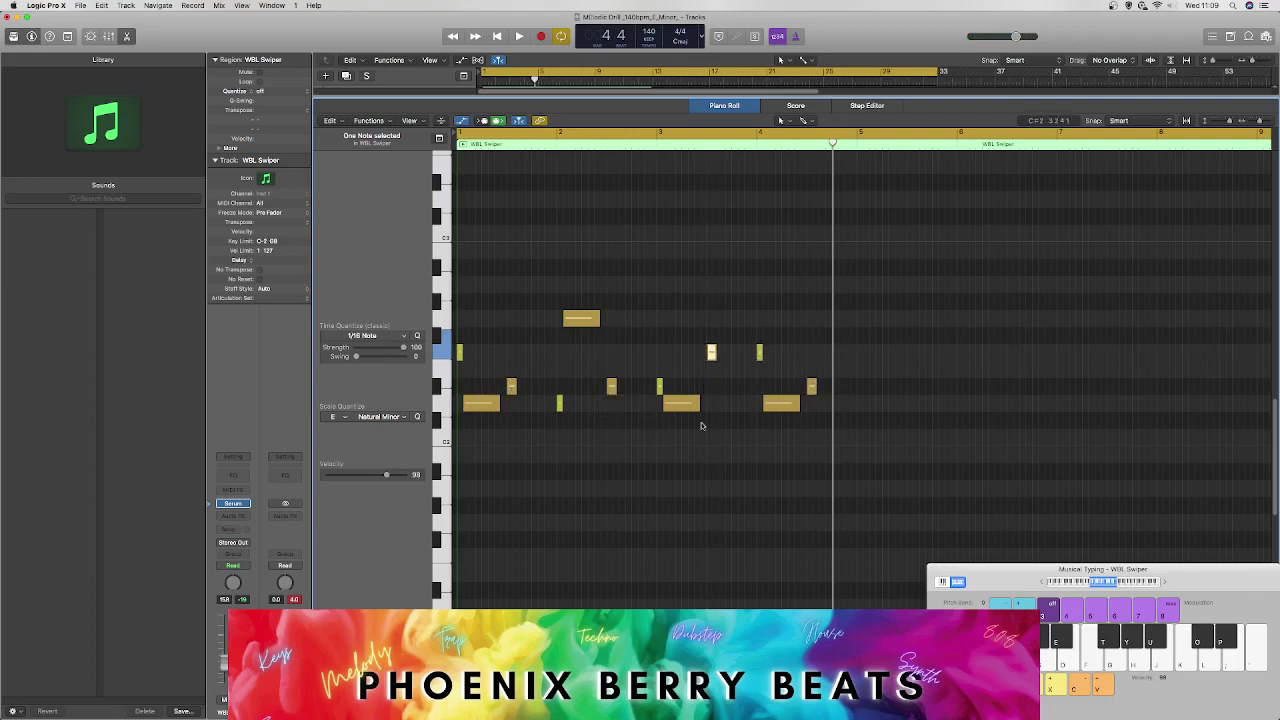
{"action": "key", "text": "space"}
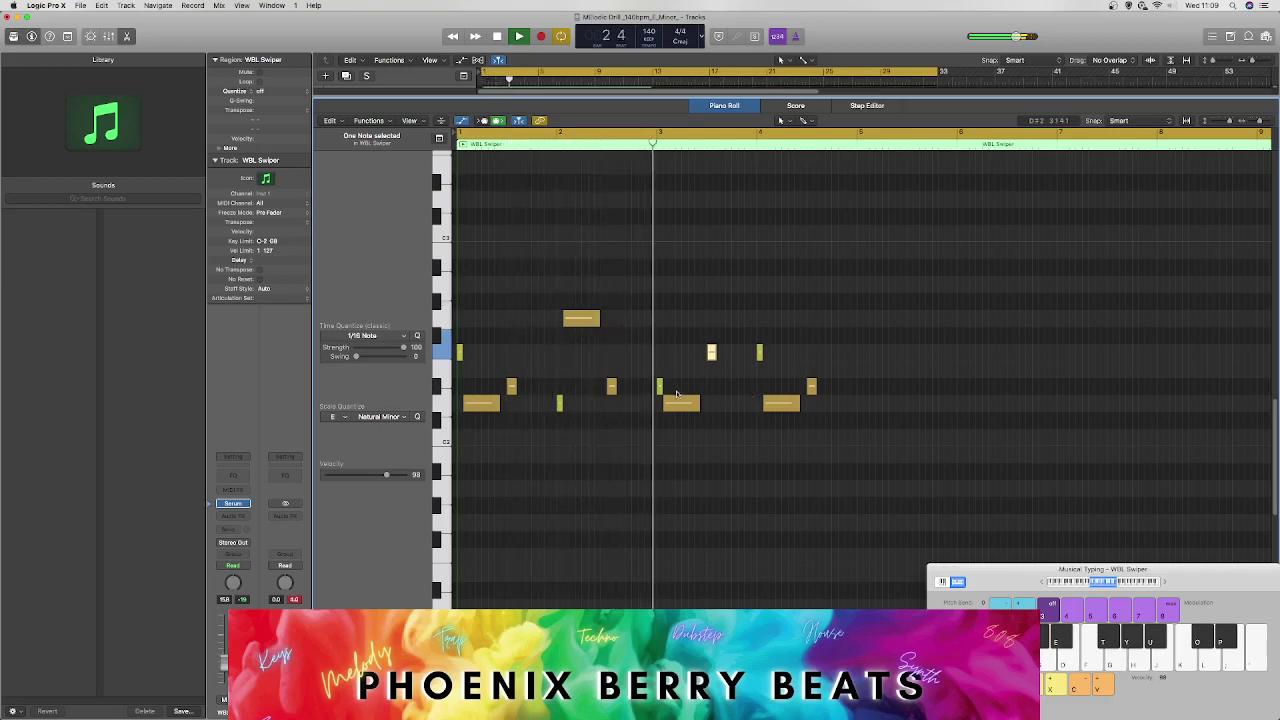
{"action": "mouse_move", "coordinate": [675, 403]}
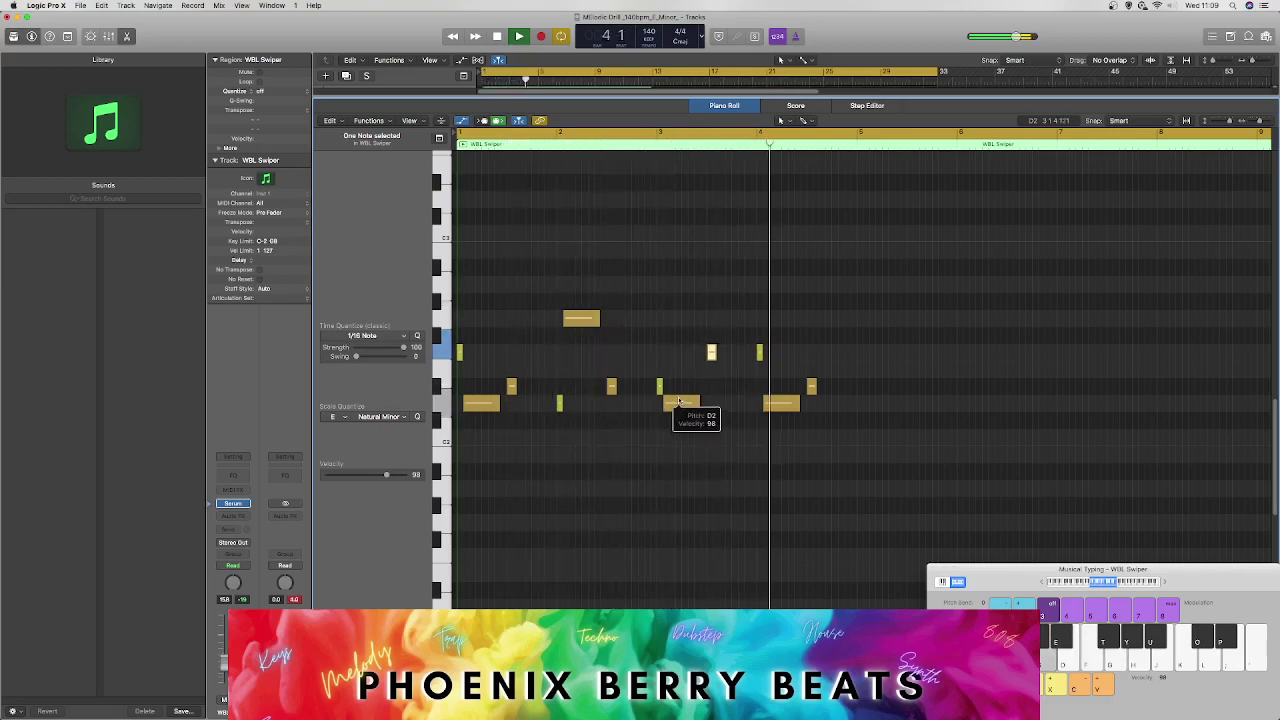
{"action": "key", "text": "space"}
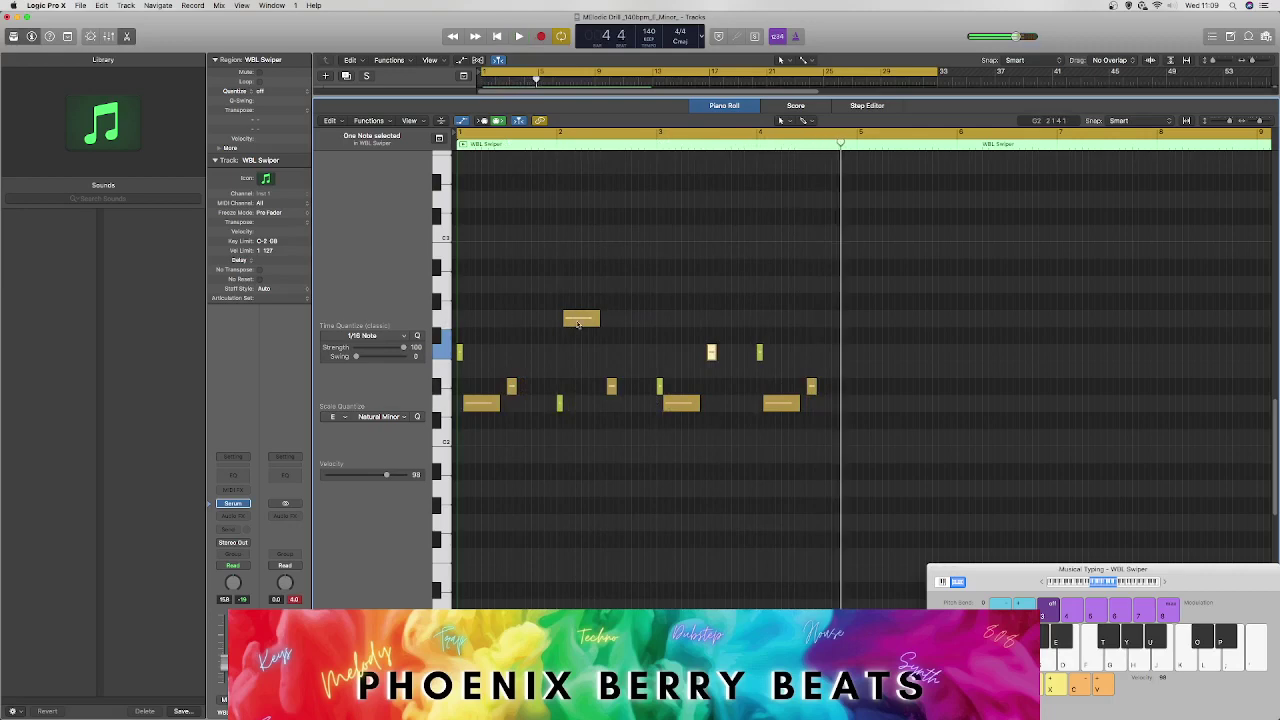
Step: Lower the long bar 2 note to F#2 and scale-quantize all notes to E Natural Minor
{"action": "left_click_drag", "start_coordinate": [578, 324], "coordinate": [578, 341]}
{"action": "key", "text": "super+a"}
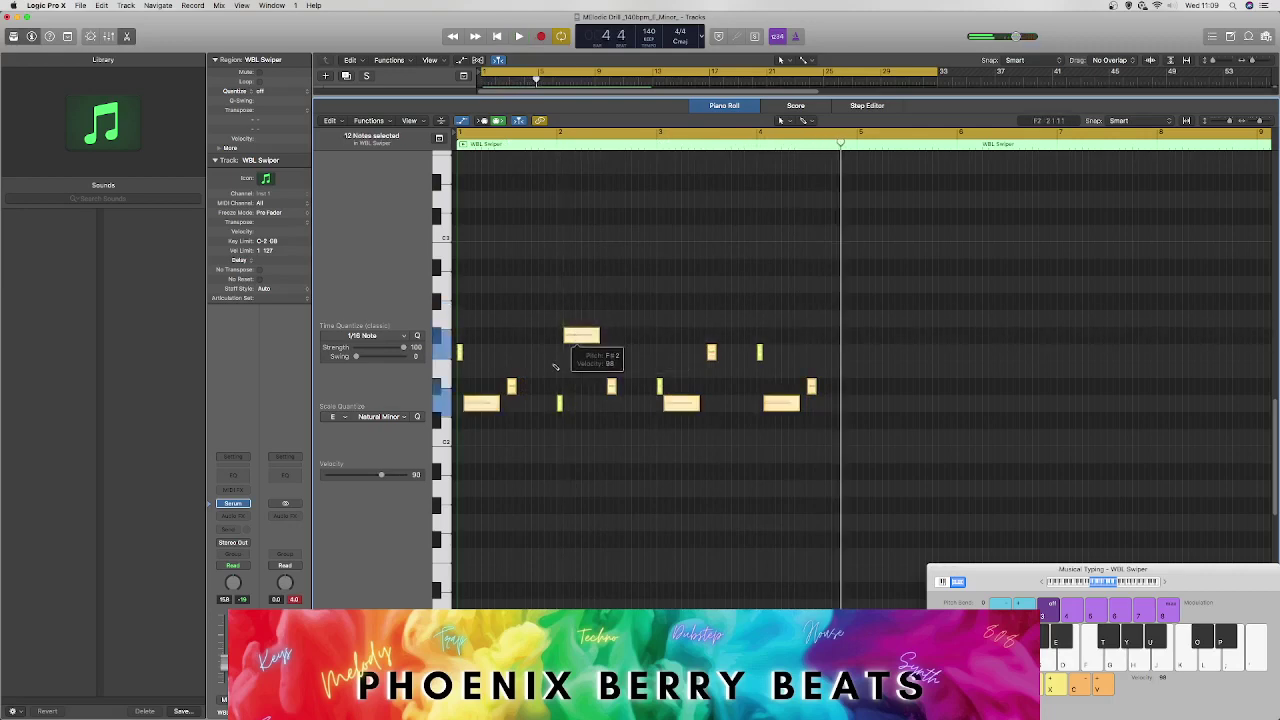
{"action": "left_click", "coordinate": [380, 416]}
{"action": "left_click", "coordinate": [392, 441]}
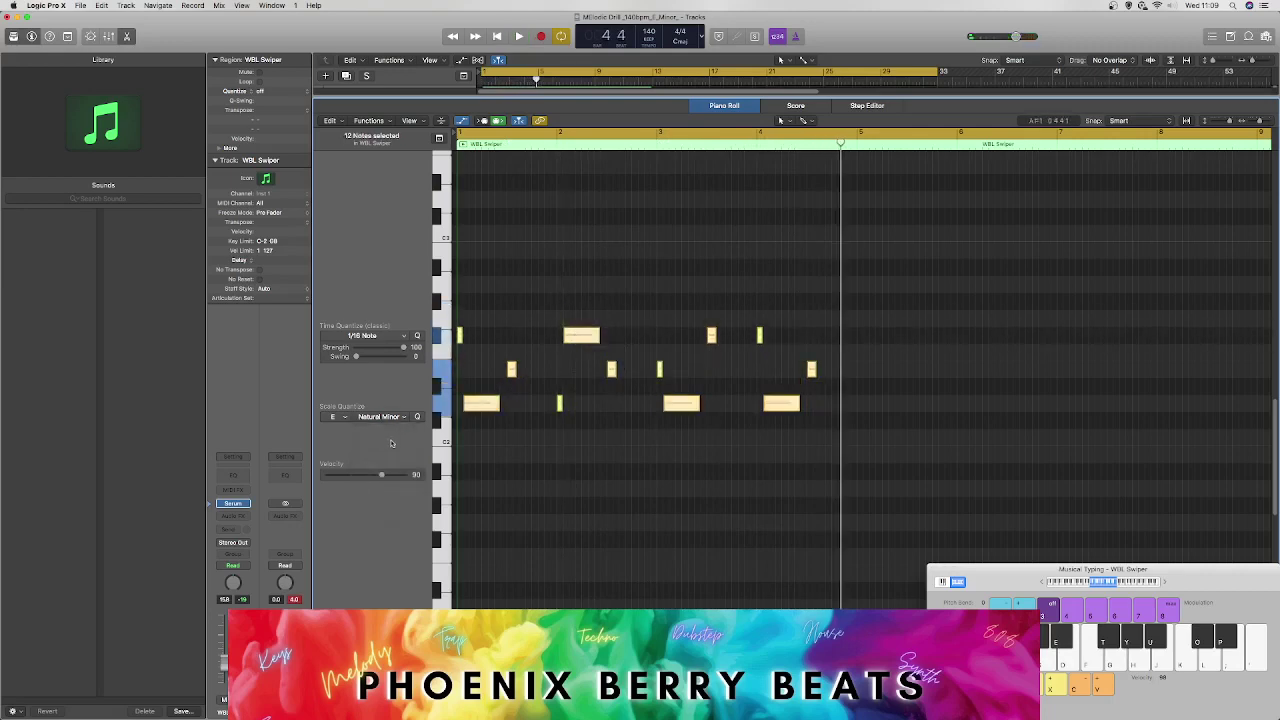
Step: Audition the scale-quantized melody and copy the whole four-bar pattern to bars 5 to 8
{"action": "key", "text": "space"}
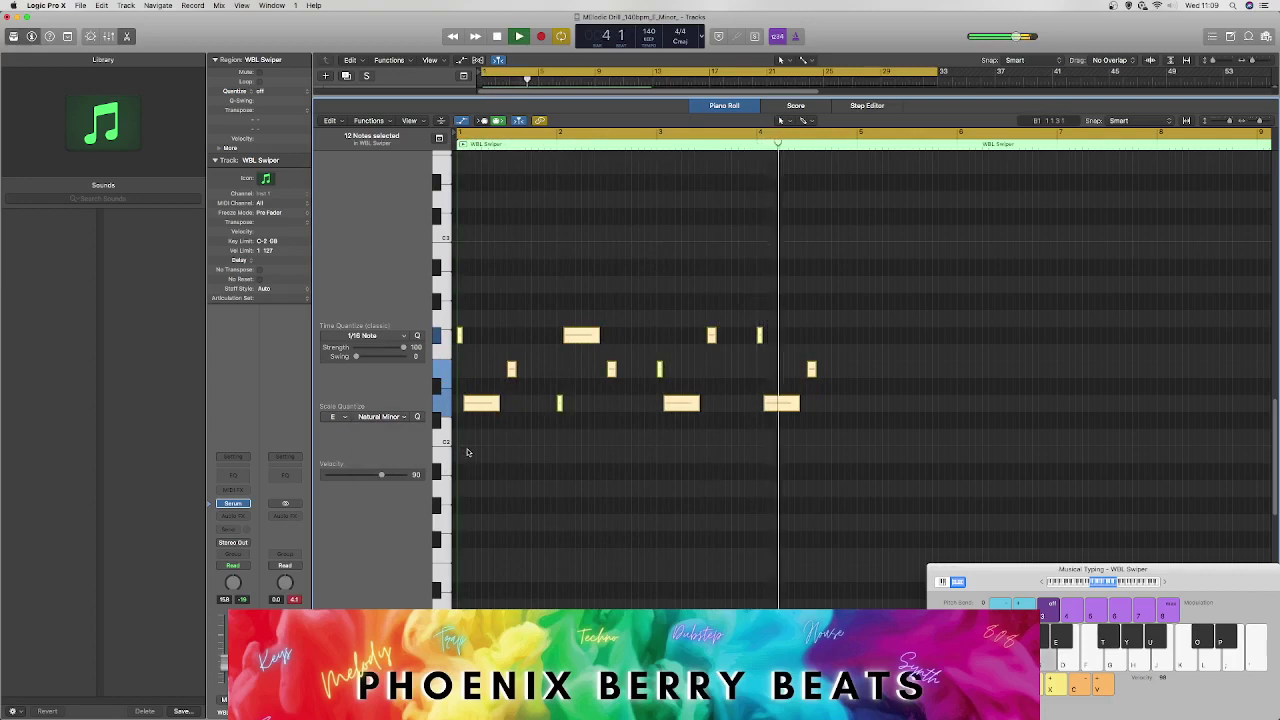
{"action": "key", "text": "space"}
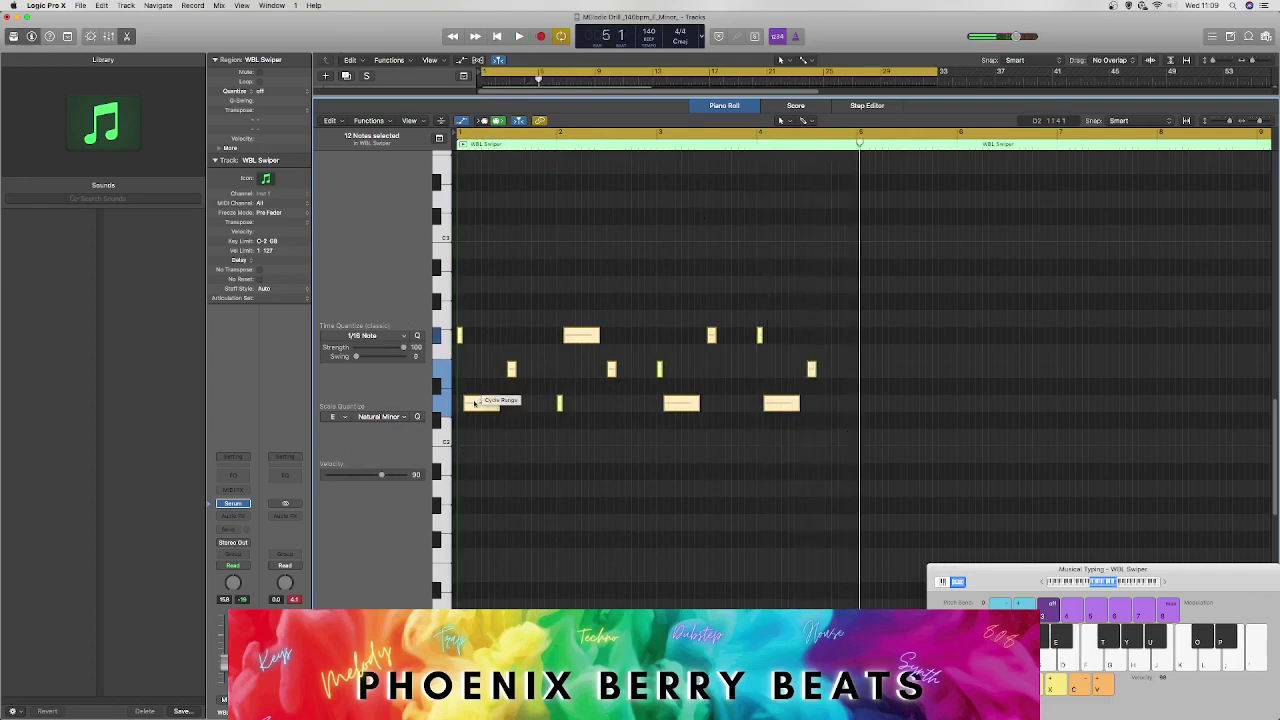
{"action": "left_click_drag", "start_coordinate": [475, 403], "coordinate": [877, 408]}
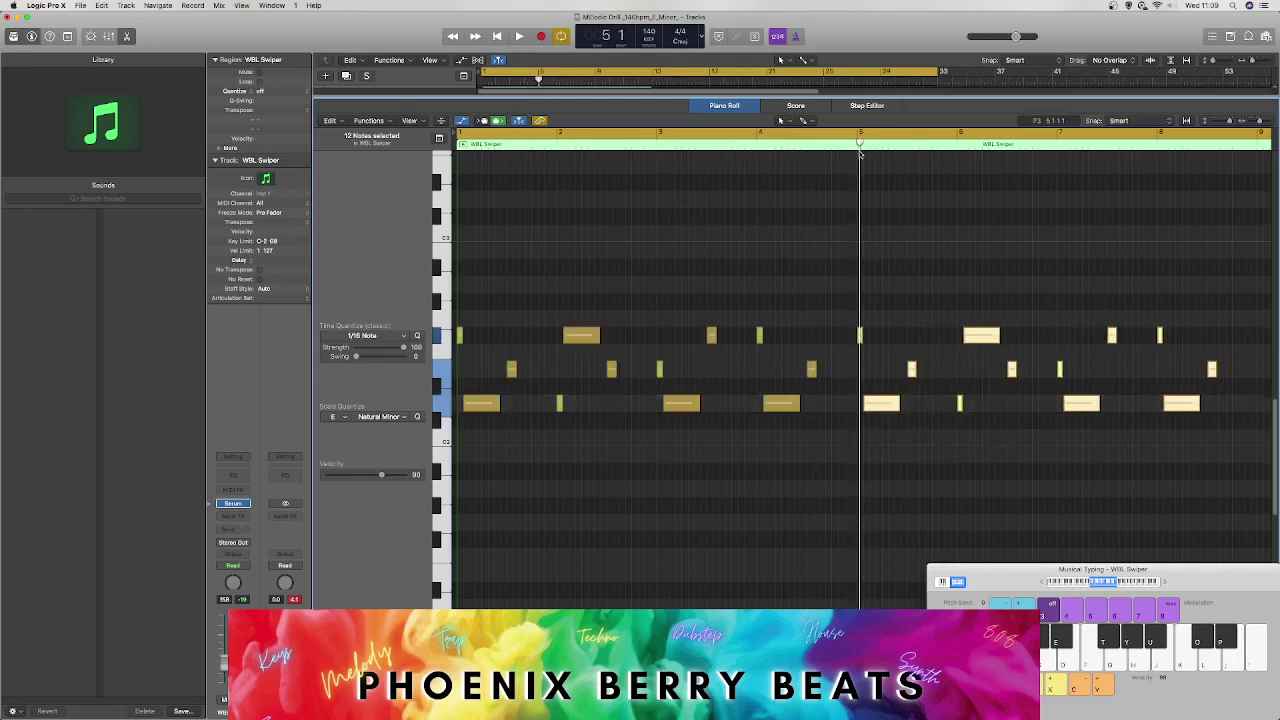
{"action": "left_click_drag", "start_coordinate": [859, 142], "coordinate": [855, 143]}
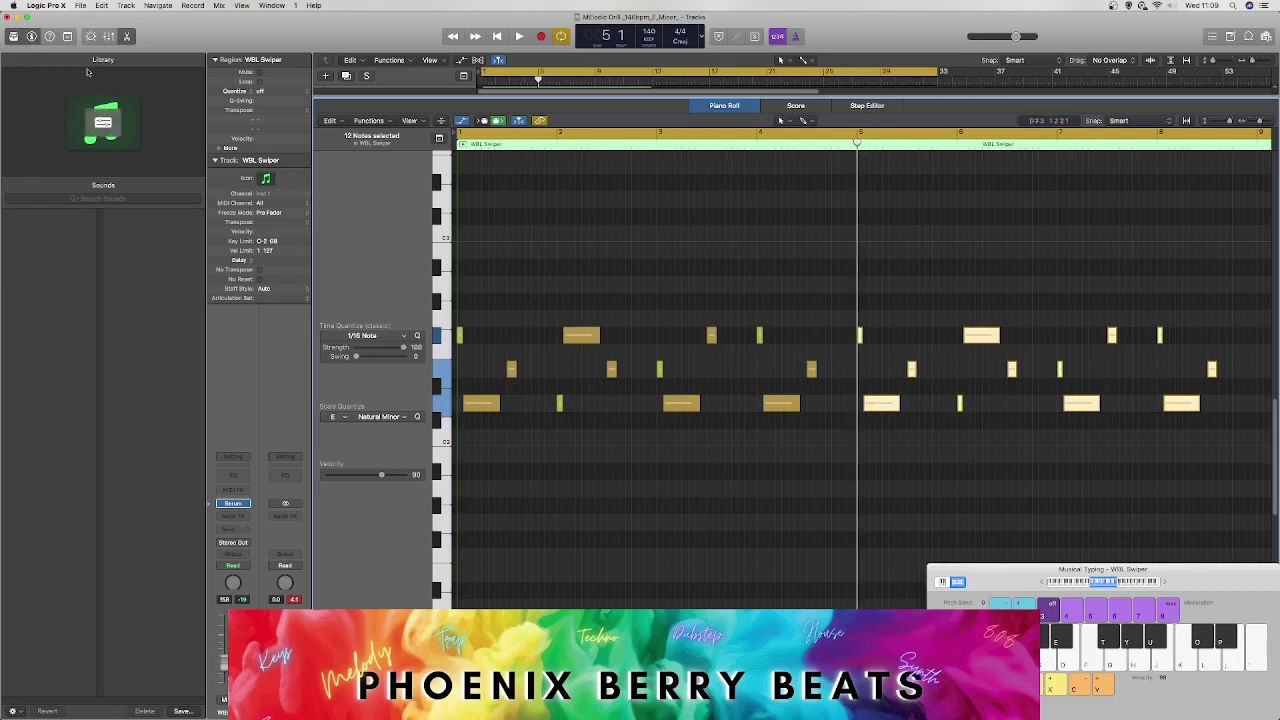
Step: Apply the Random Velocity MIDI transform to all the melody notes and check the eight bars by playback
{"action": "key", "text": "super+a"}
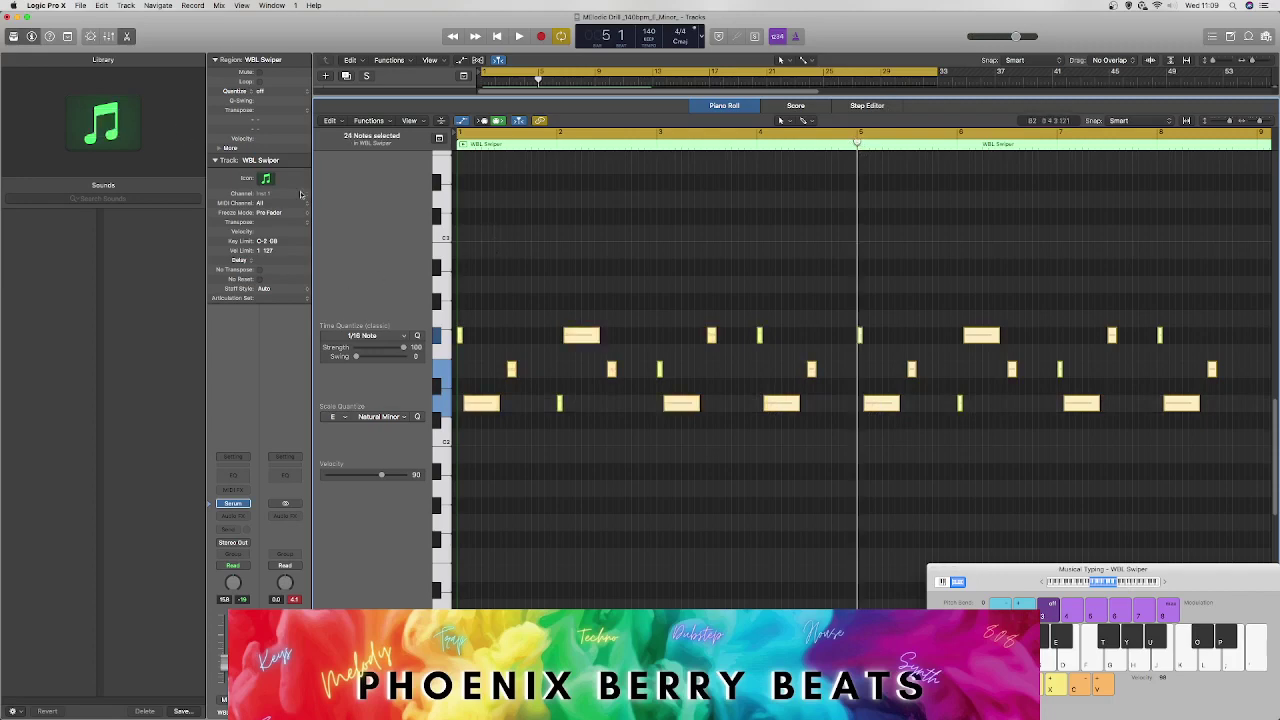
{"action": "left_click", "coordinate": [368, 120]}
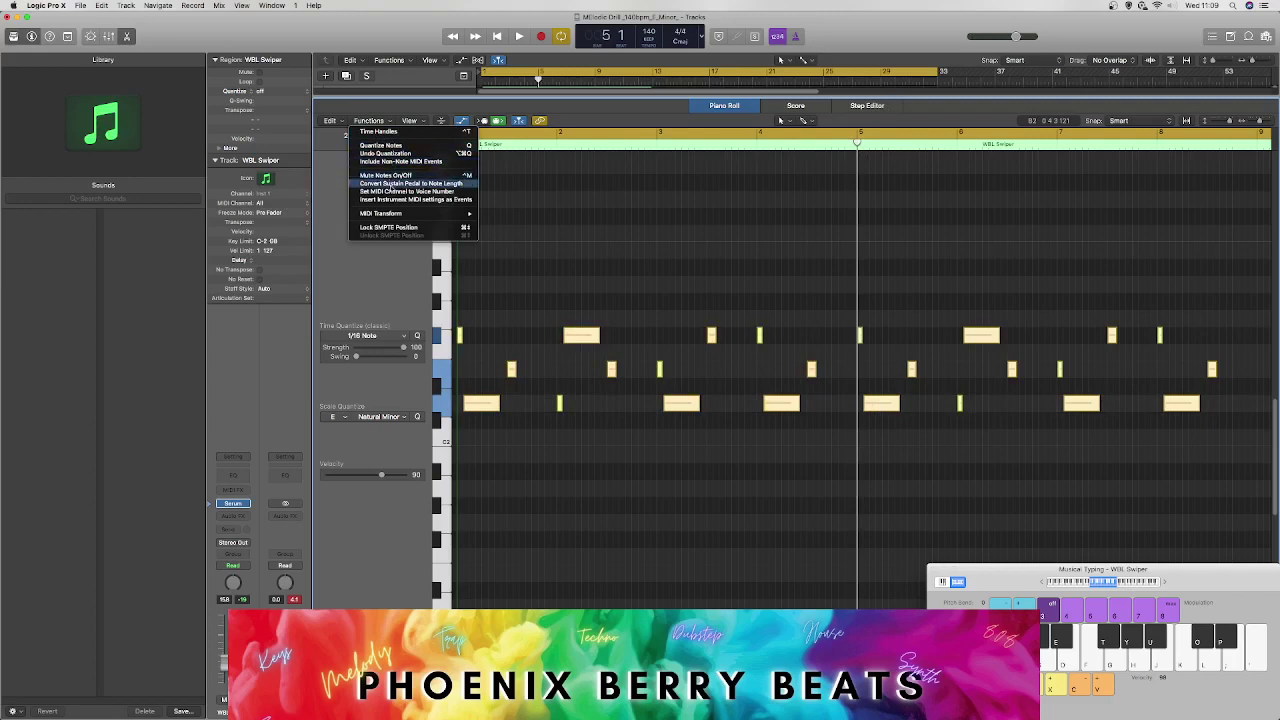
{"action": "mouse_move", "coordinate": [391, 213]}
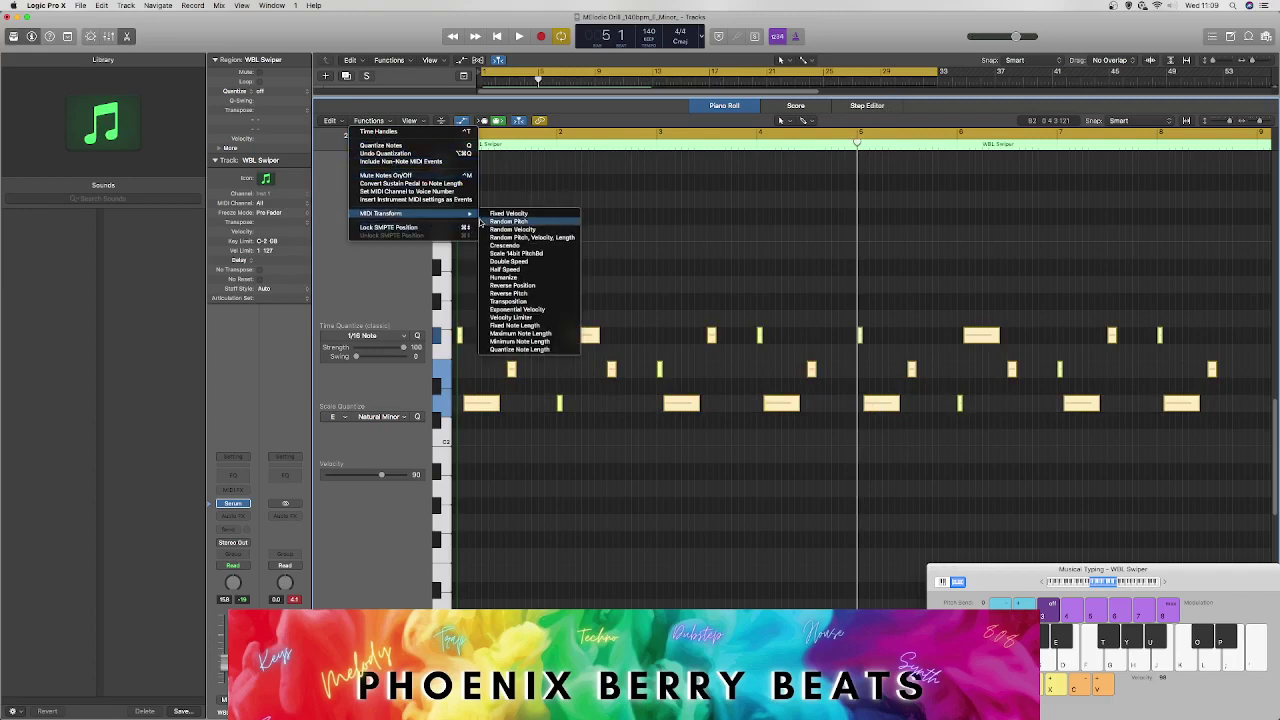
{"action": "left_click", "coordinate": [490, 230]}
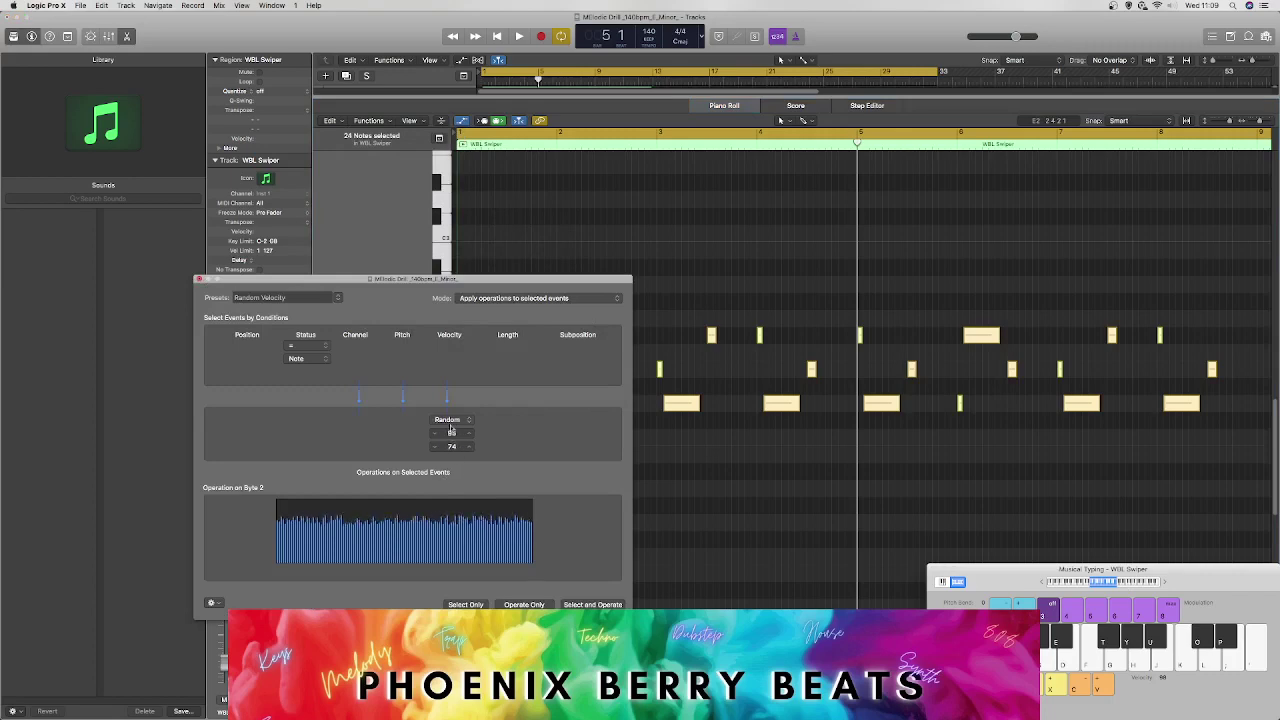
{"action": "left_click", "coordinate": [596, 604]}
{"action": "key", "text": "space"}
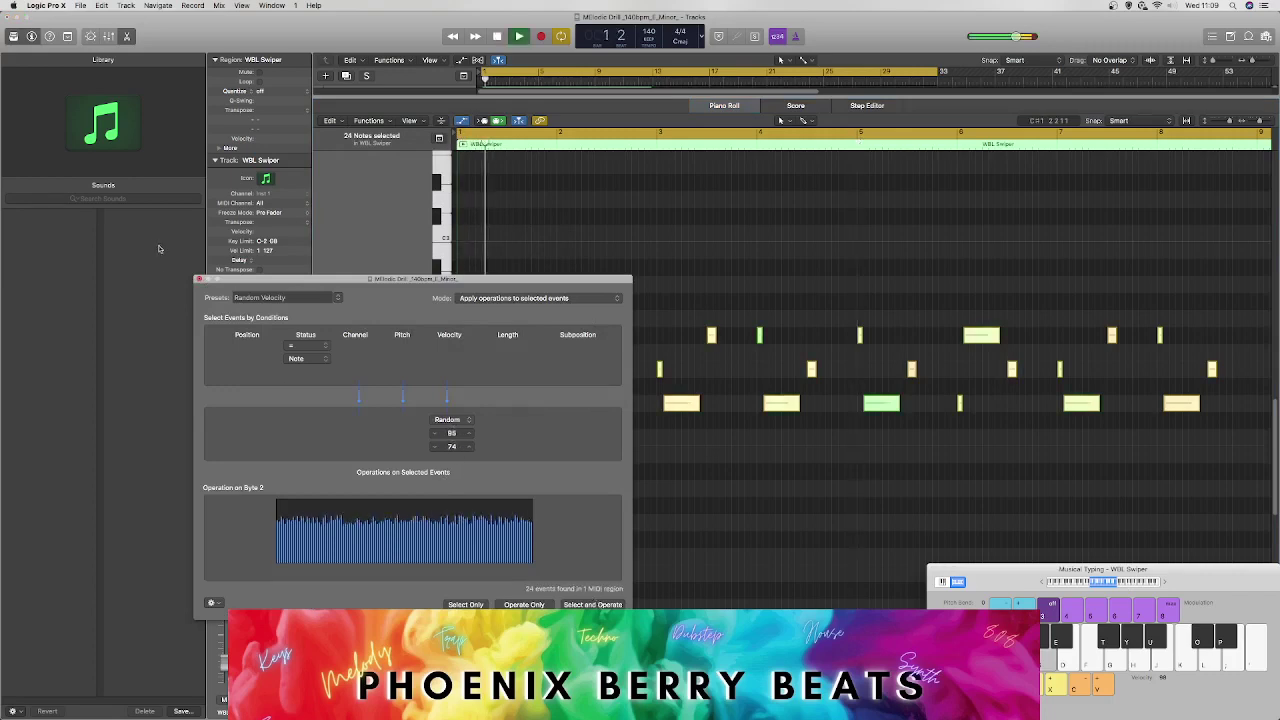
{"action": "left_click", "coordinate": [199, 279]}
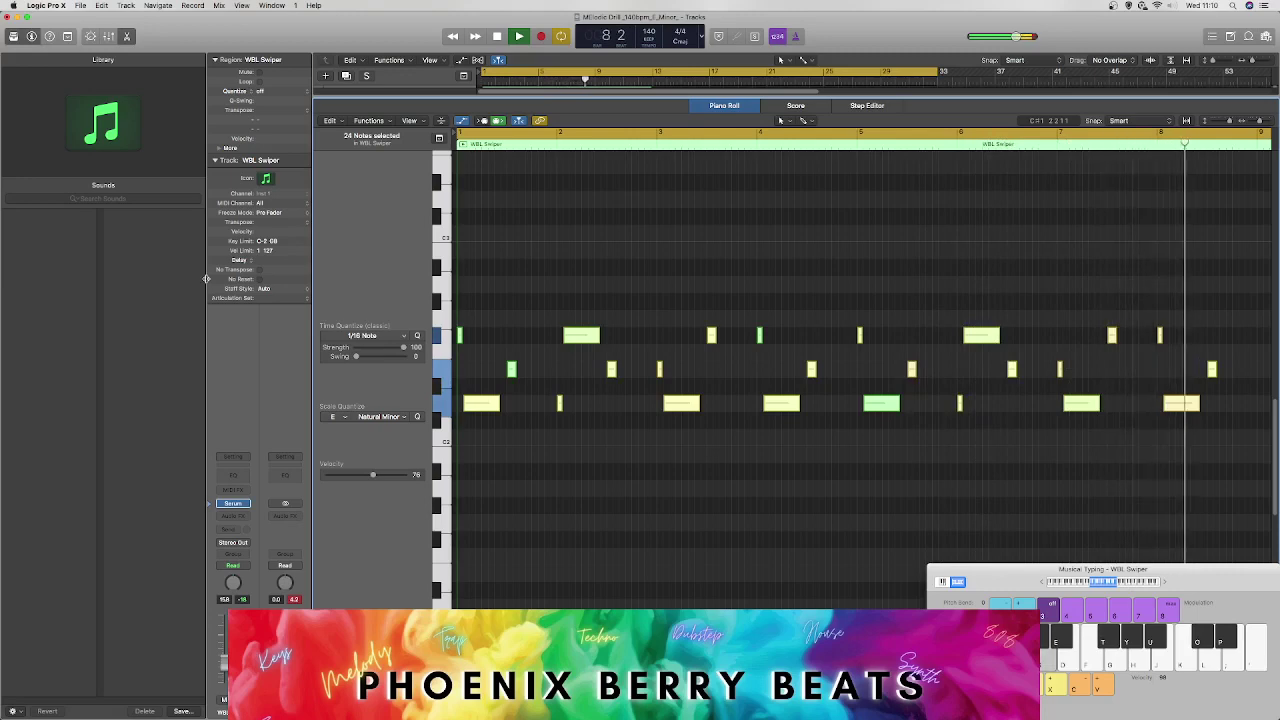
{"action": "key", "text": "space"}
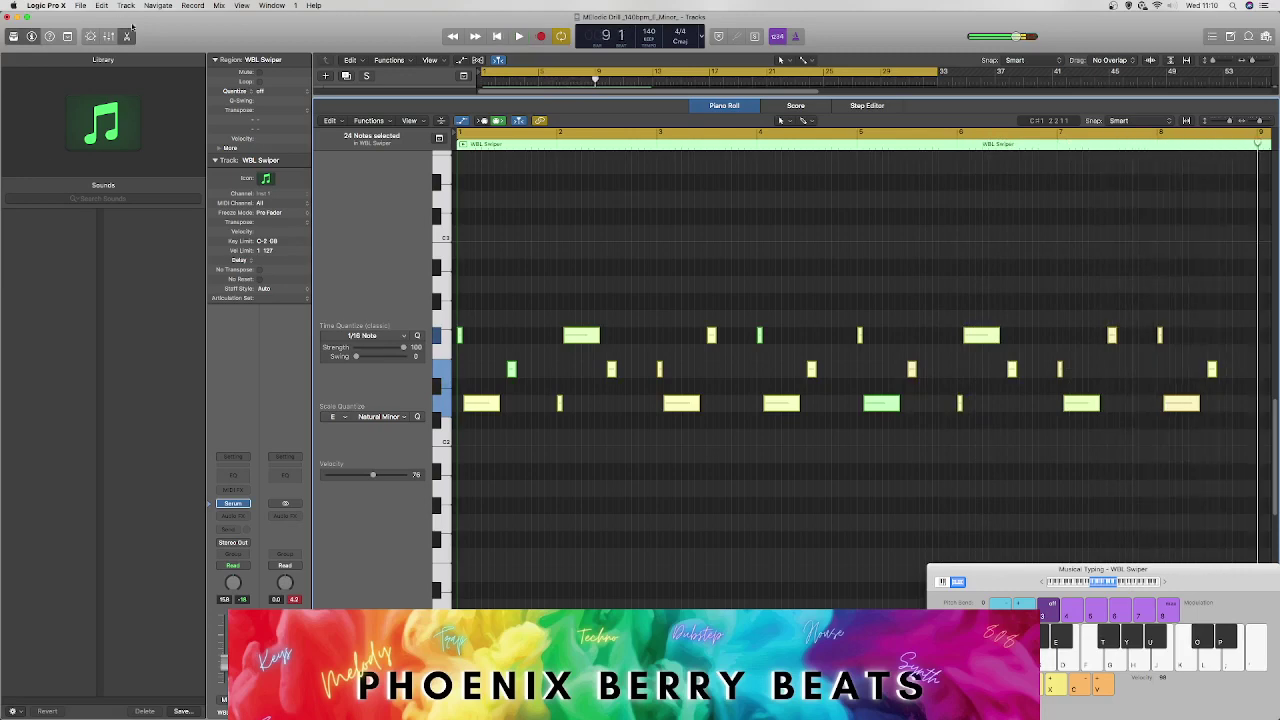
Step: Trim the WBL Swiper region to end at bar 9 in the arrangement and open its Serum instrument
{"action": "key", "text": "e"}
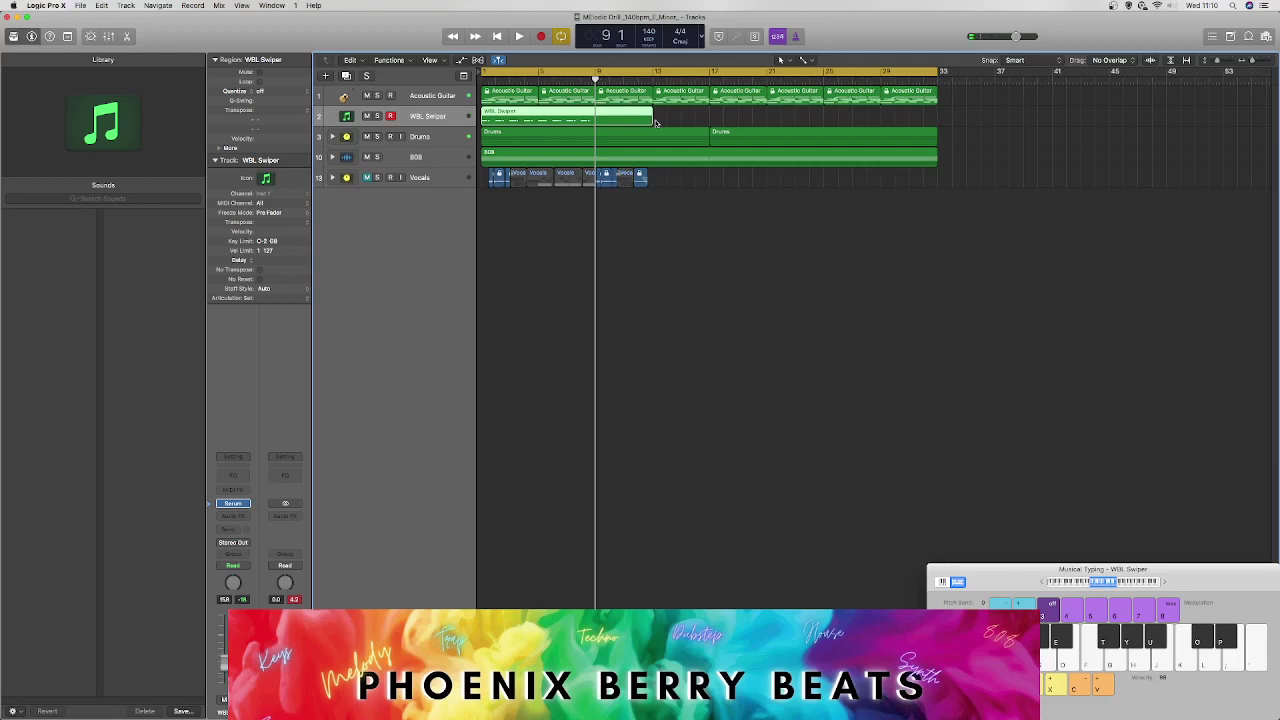
{"action": "left_click_drag", "start_coordinate": [653, 122], "coordinate": [595, 122]}
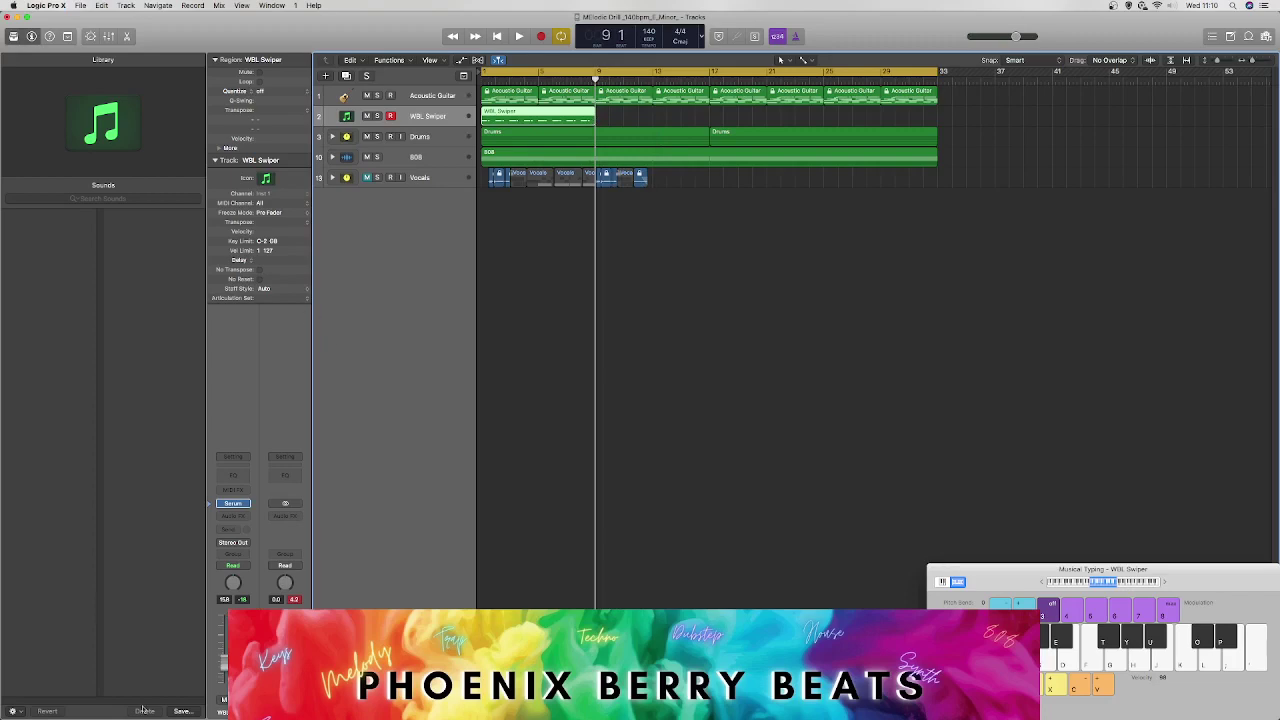
{"action": "left_click", "coordinate": [233, 504]}
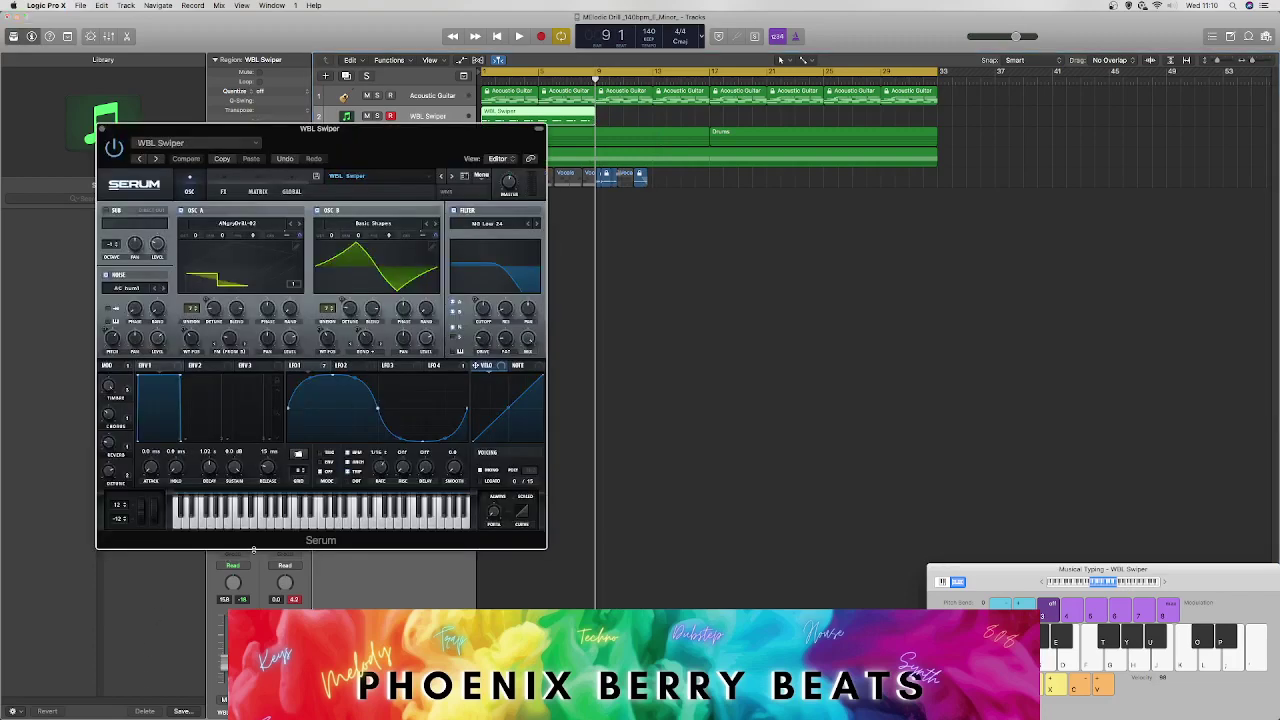
Step: Enable Serum's sub oscillator and audition its waveforms during playback, settling on the triangle shape
{"action": "left_click_drag", "start_coordinate": [283, 148], "coordinate": [406, 170]}
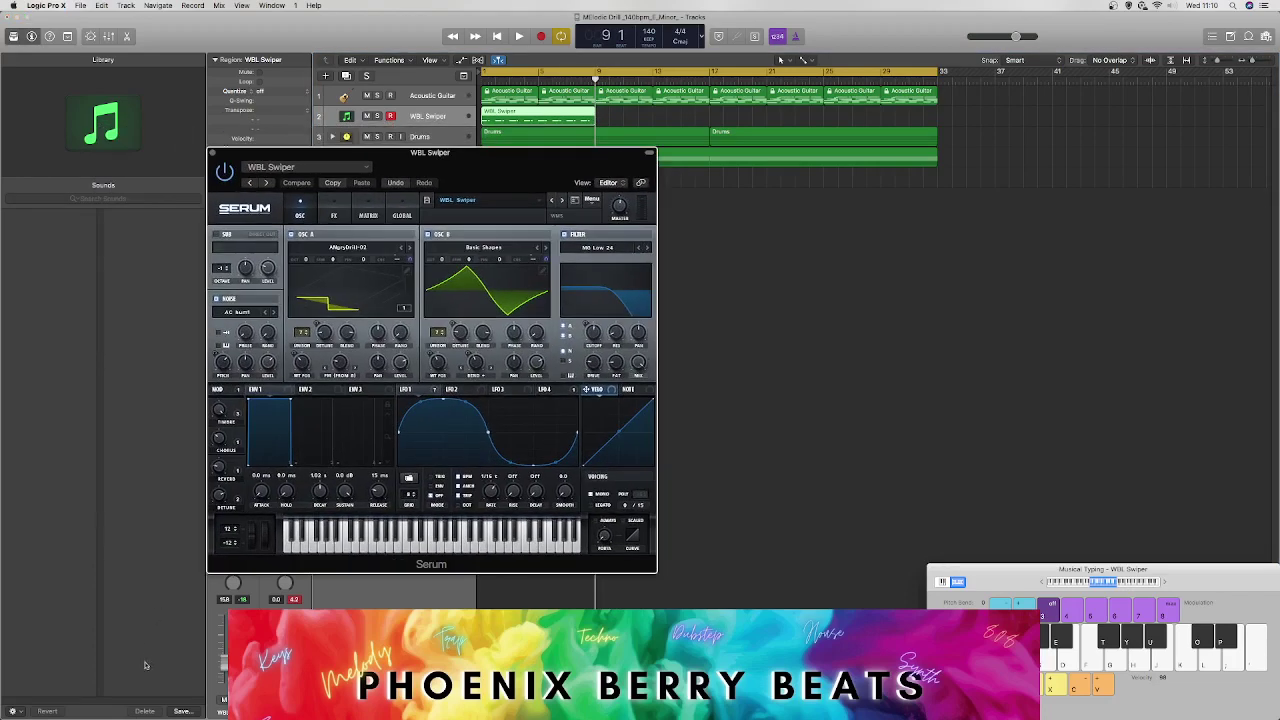
{"action": "key", "text": "space"}
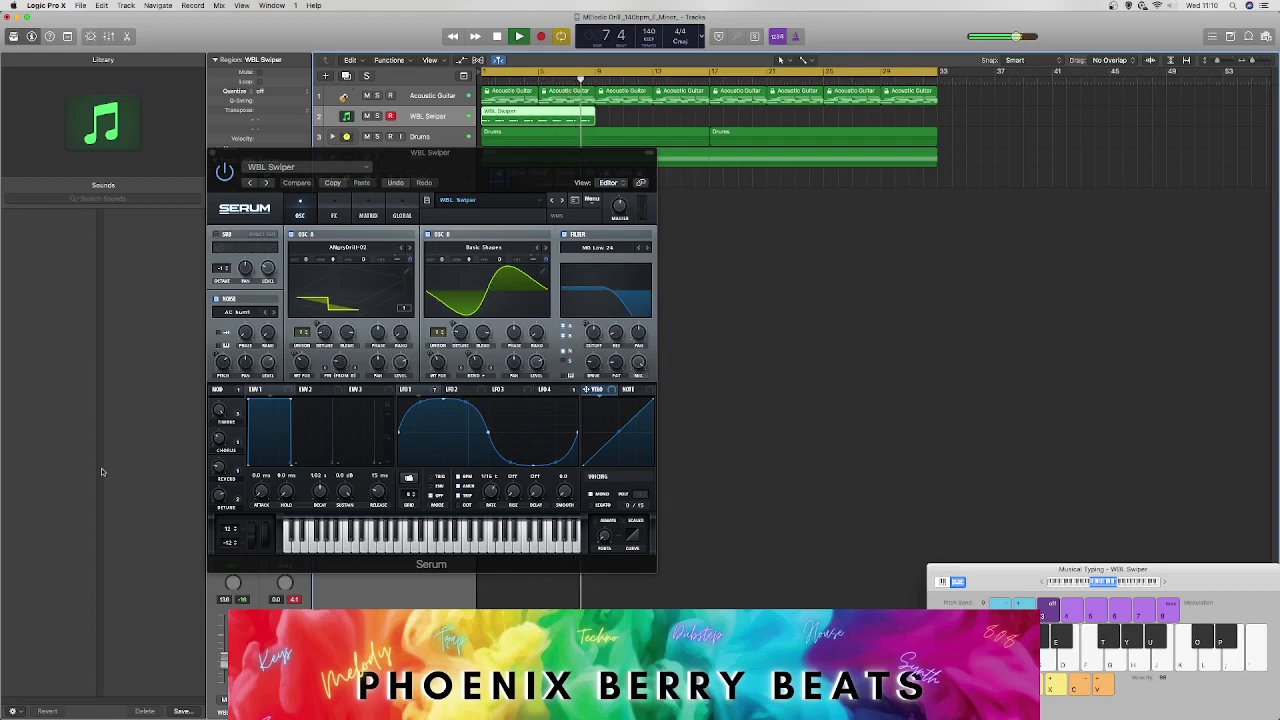
{"action": "left_click", "coordinate": [217, 234]}
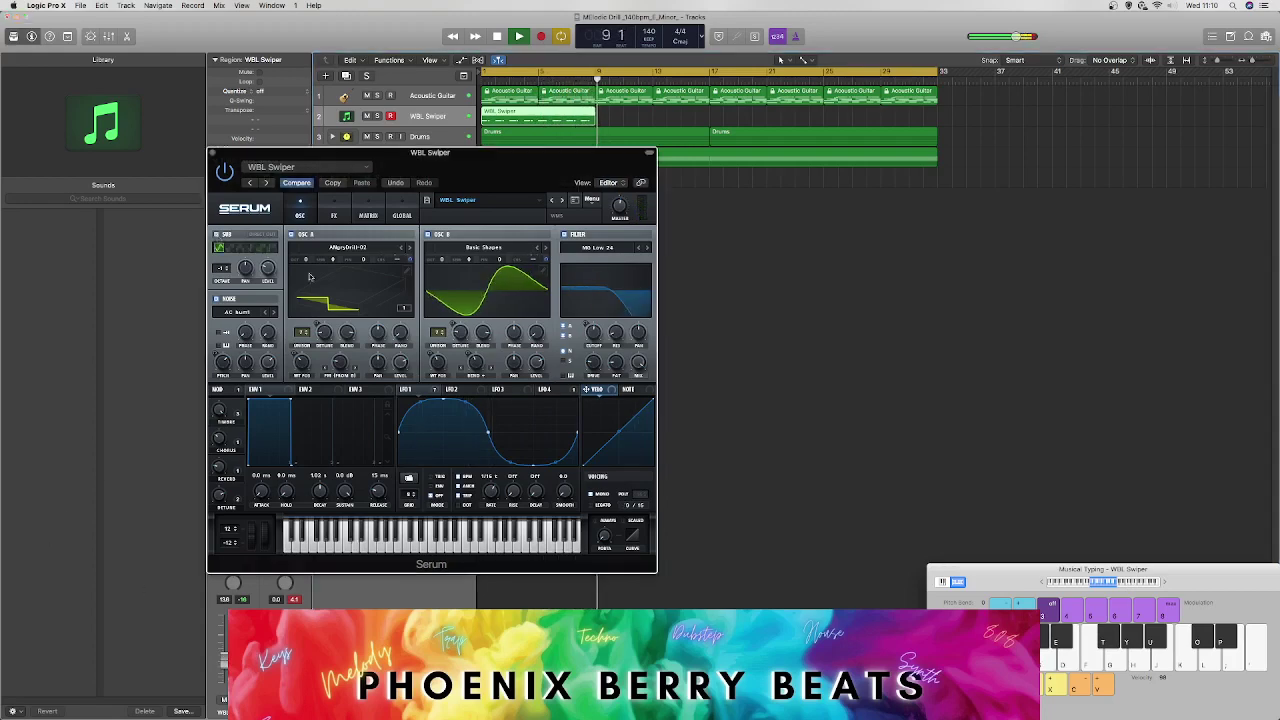
{"action": "key", "text": "space"}
{"action": "key", "text": "space"}
{"action": "left_click", "coordinate": [267, 248]}
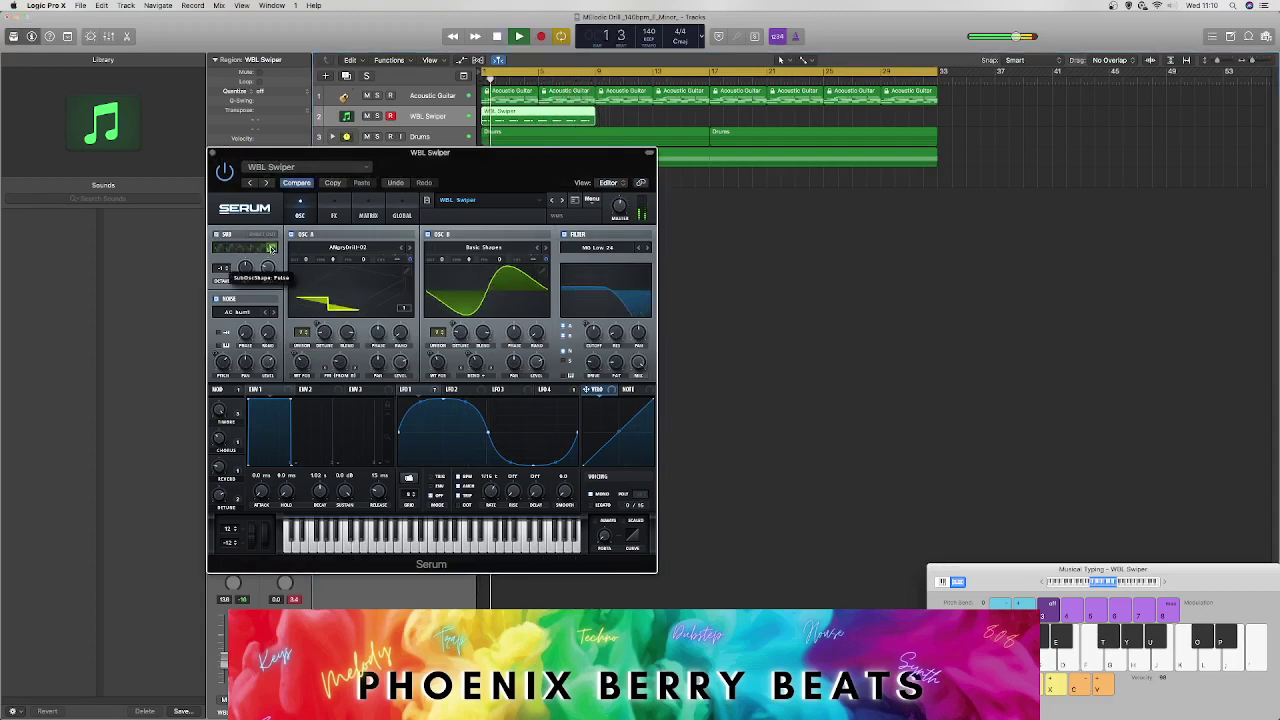
{"action": "left_click", "coordinate": [261, 249]}
{"action": "left_click", "coordinate": [250, 249]}
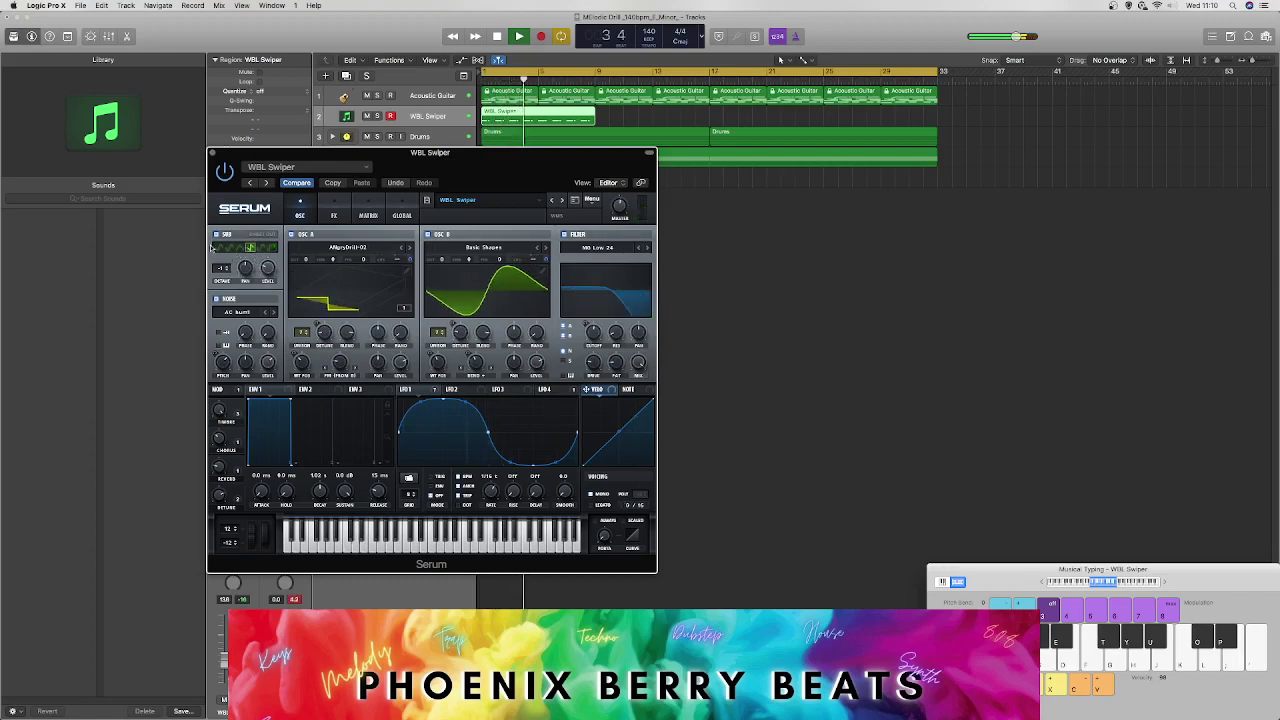
{"action": "left_click", "coordinate": [217, 247]}
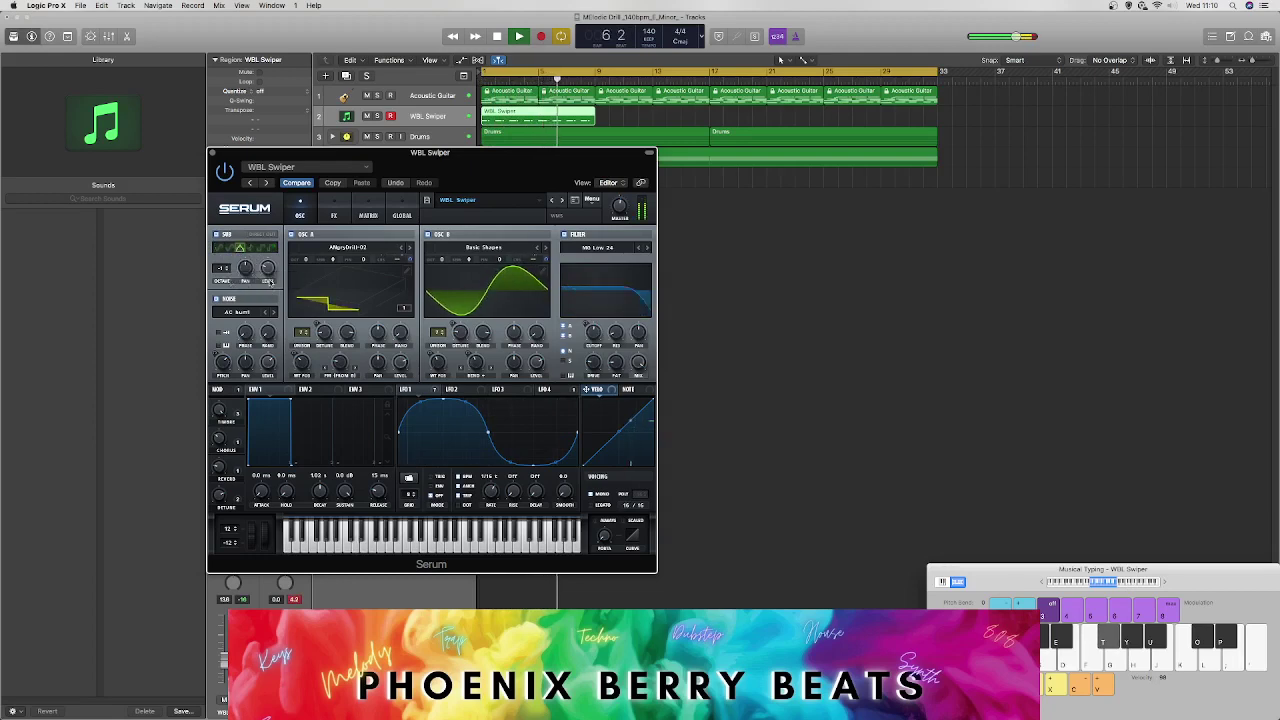
Step: Try the first FP_Inharms sample as Serum's noise oscillator source
{"action": "left_click", "coordinate": [240, 317]}
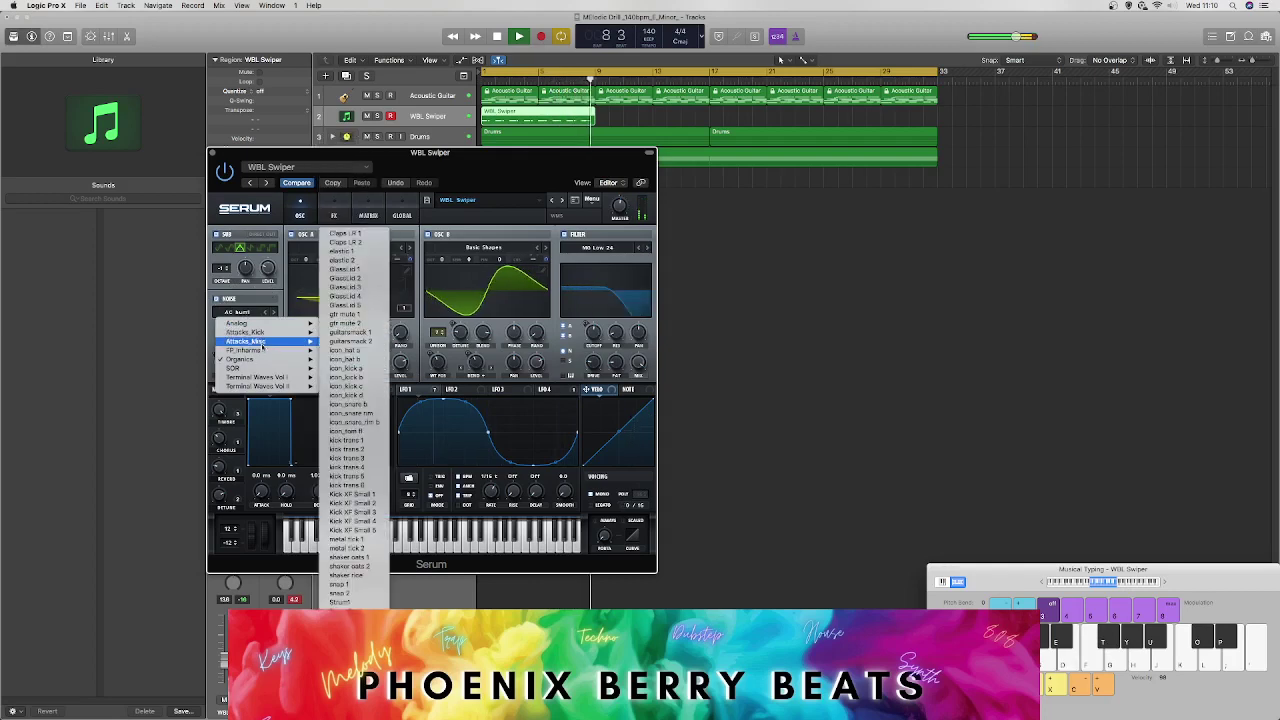
{"action": "left_click", "coordinate": [318, 358]}
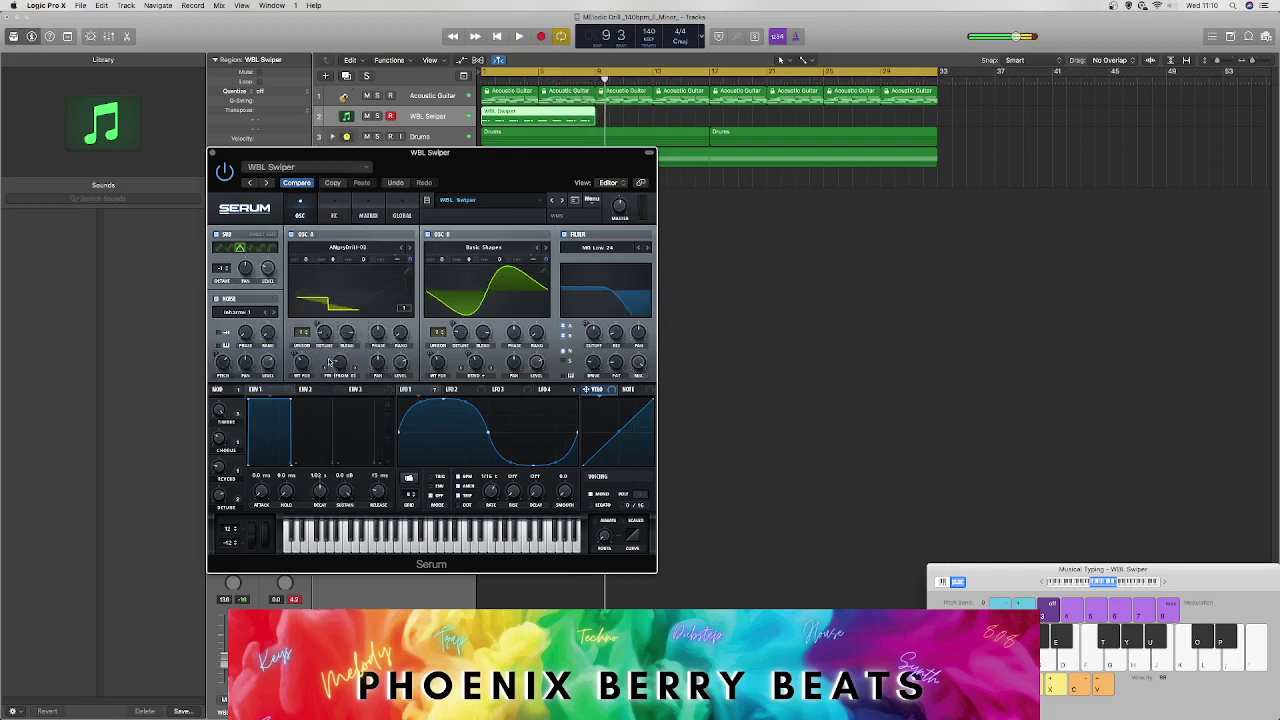
{"action": "key", "text": "space"}
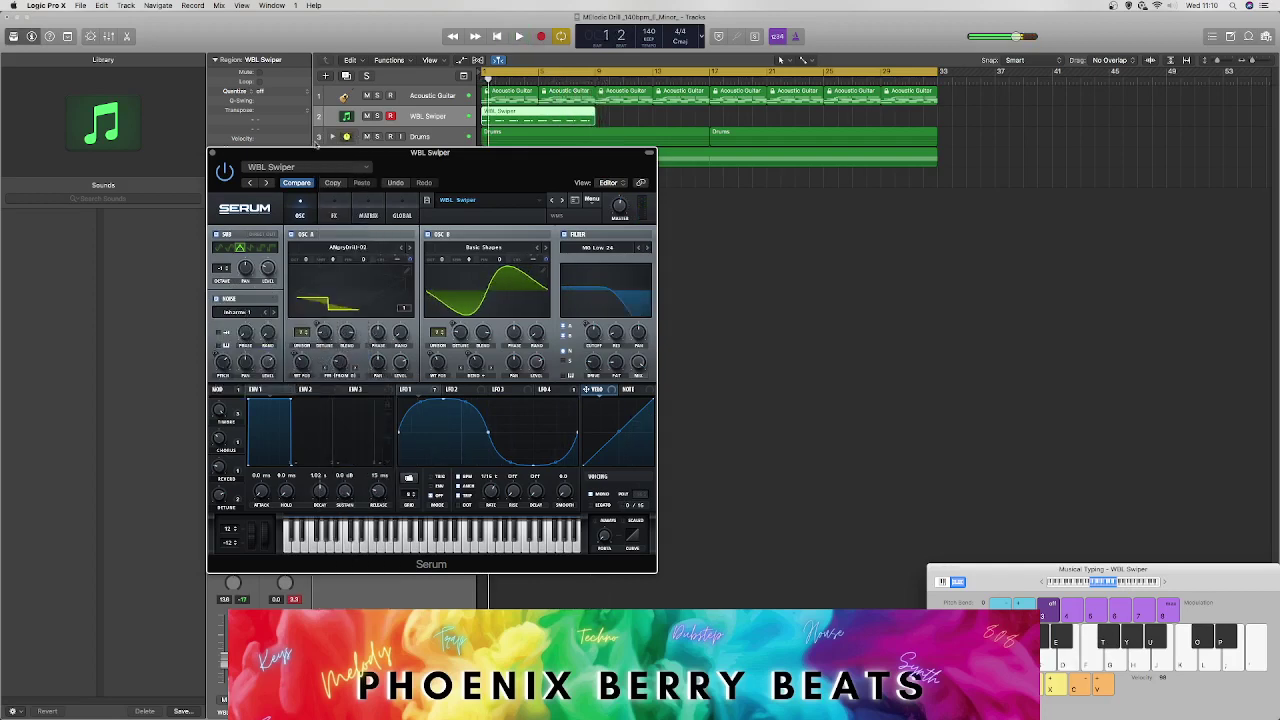
Step: Solo the WBL Swiper track and limit the cycle range to bars 1 to 9 for playback
{"action": "left_click_drag", "start_coordinate": [316, 150], "coordinate": [455, 145]}
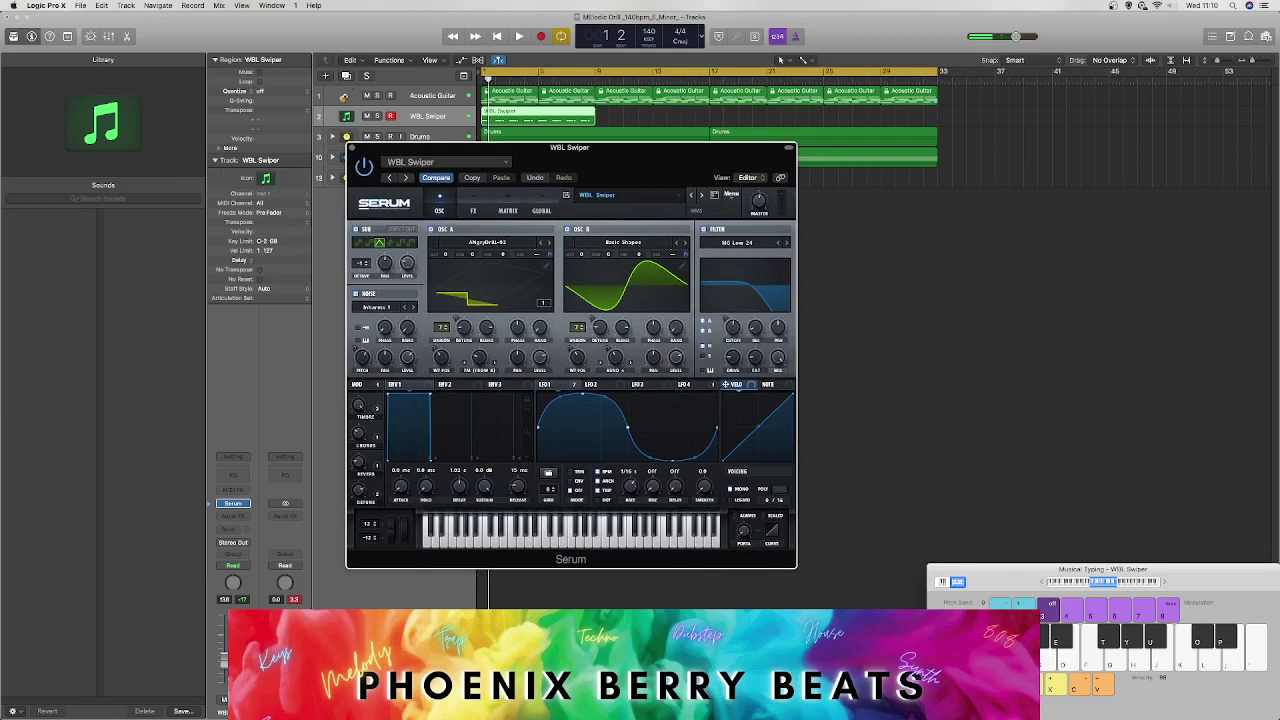
{"action": "left_click", "coordinate": [378, 116]}
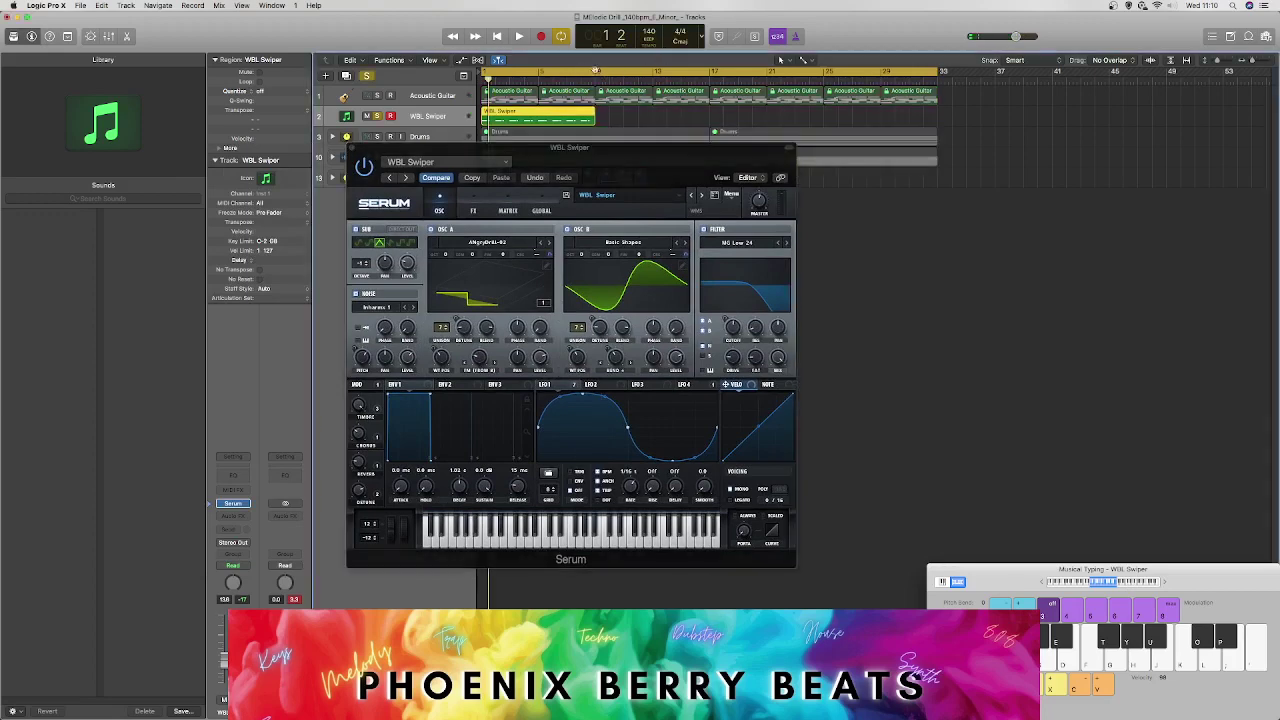
{"action": "left_click_drag", "start_coordinate": [598, 74], "coordinate": [478, 73]}
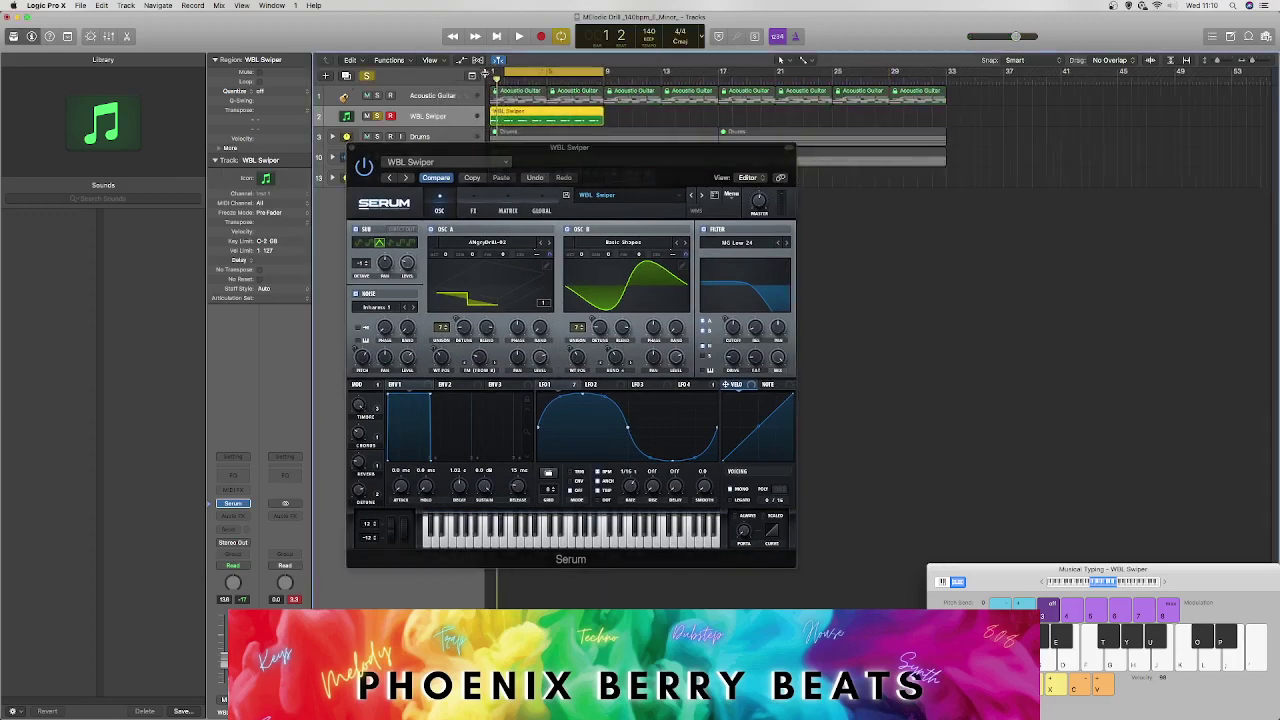
{"action": "key", "text": "space"}
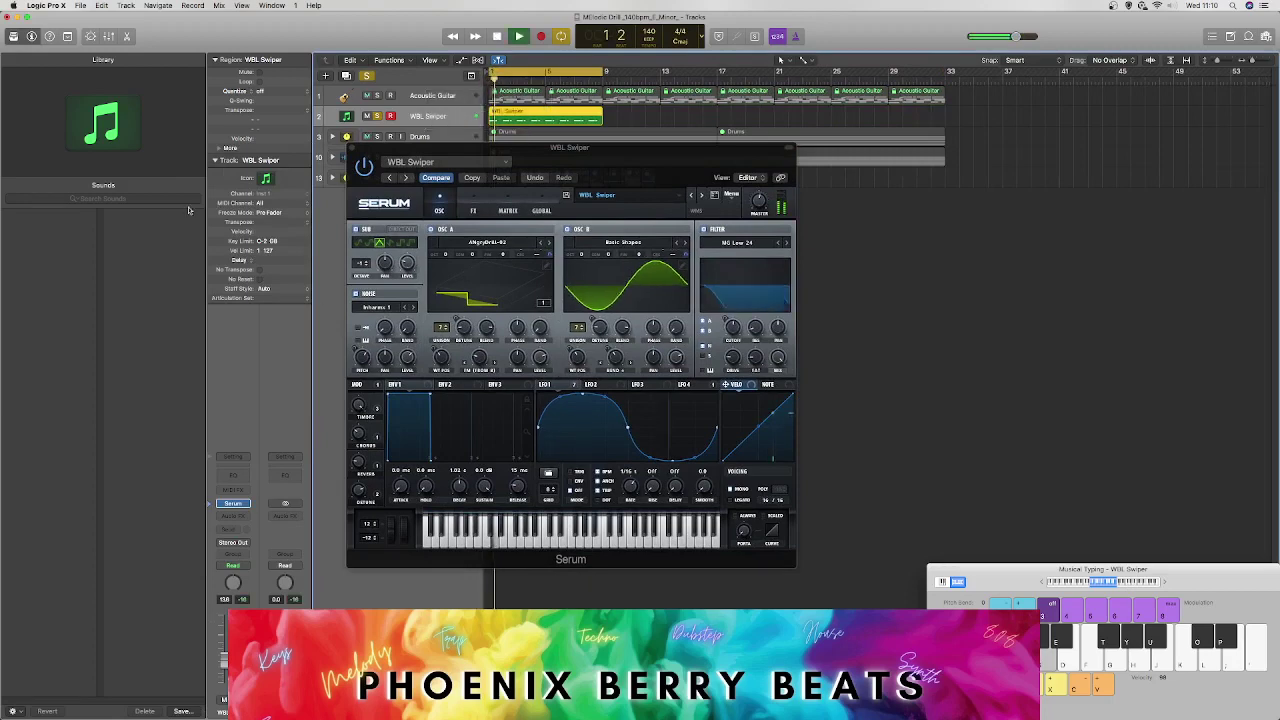
Step: Audition different noise samples, including the Terminal Waves sets, on the soloed melody and settle on Rising
{"action": "left_click", "coordinate": [373, 308]}
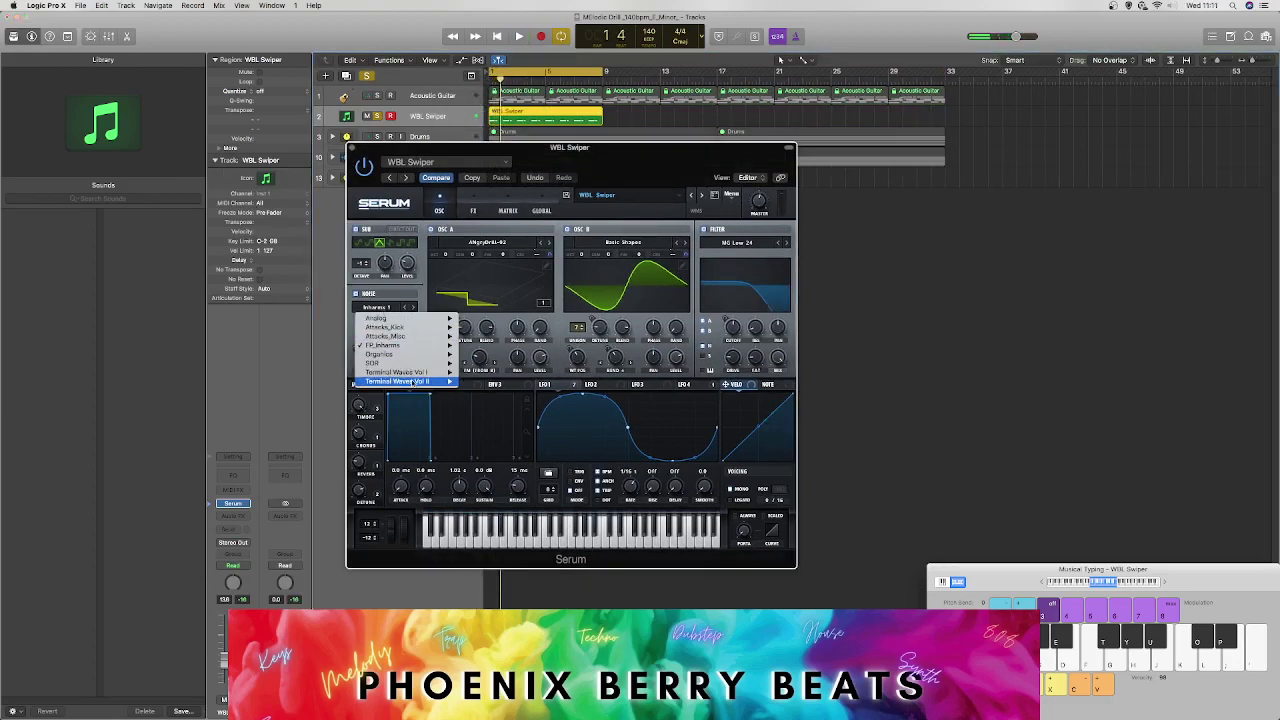
{"action": "left_click", "coordinate": [476, 381]}
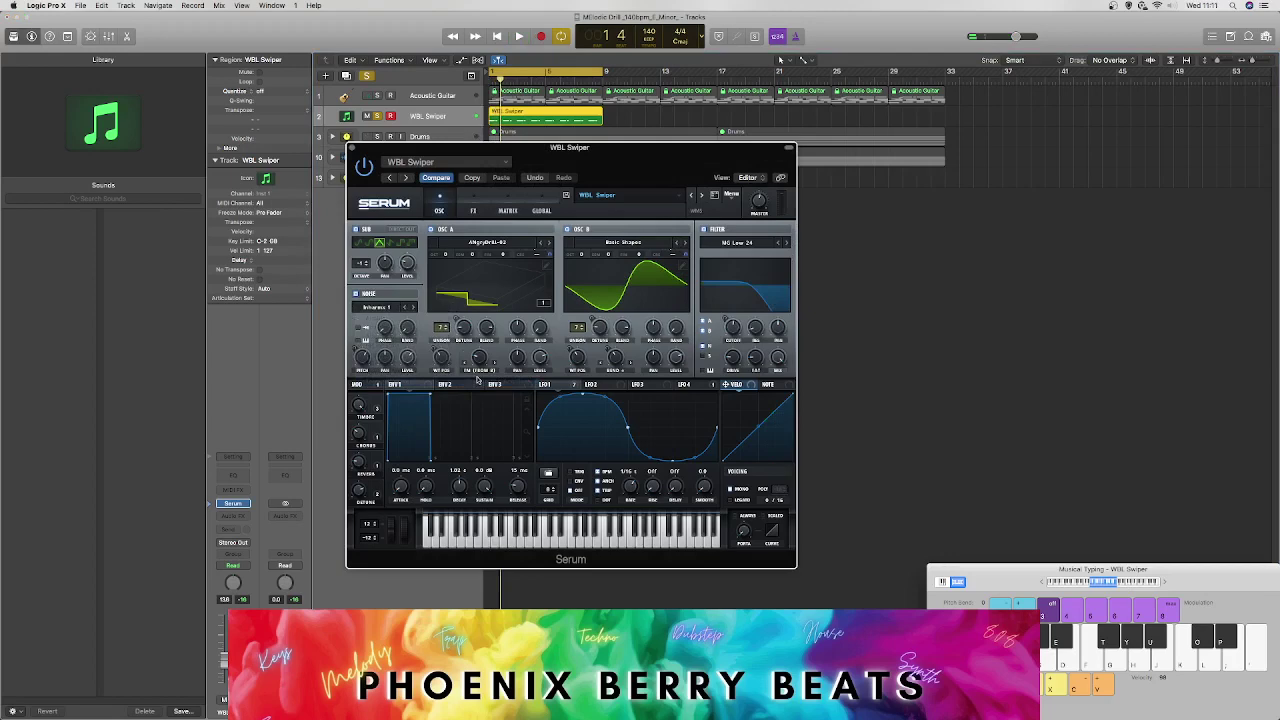
{"action": "key", "text": "space"}
{"action": "left_click", "coordinate": [379, 306]}
{"action": "left_click", "coordinate": [392, 344]}
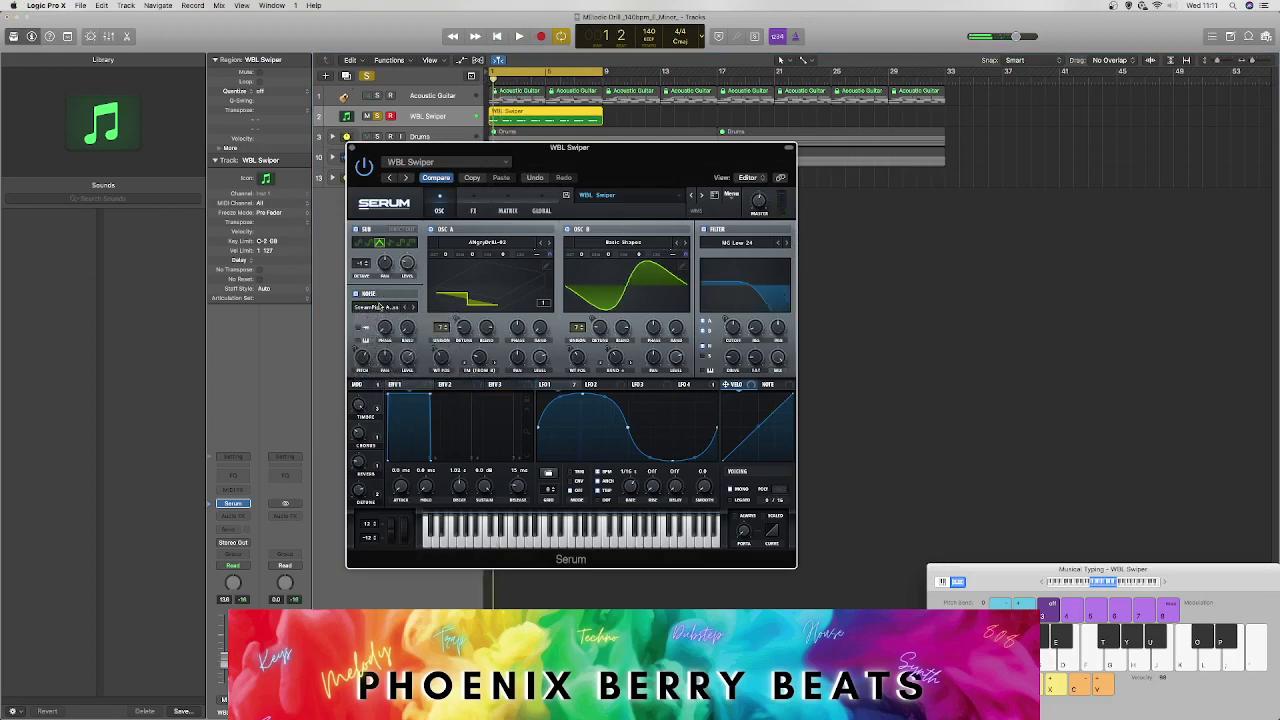
{"action": "left_click", "coordinate": [379, 306]}
{"action": "left_click", "coordinate": [387, 355]}
{"action": "left_click", "coordinate": [387, 306]}
{"action": "mouse_move", "coordinate": [384, 372]}
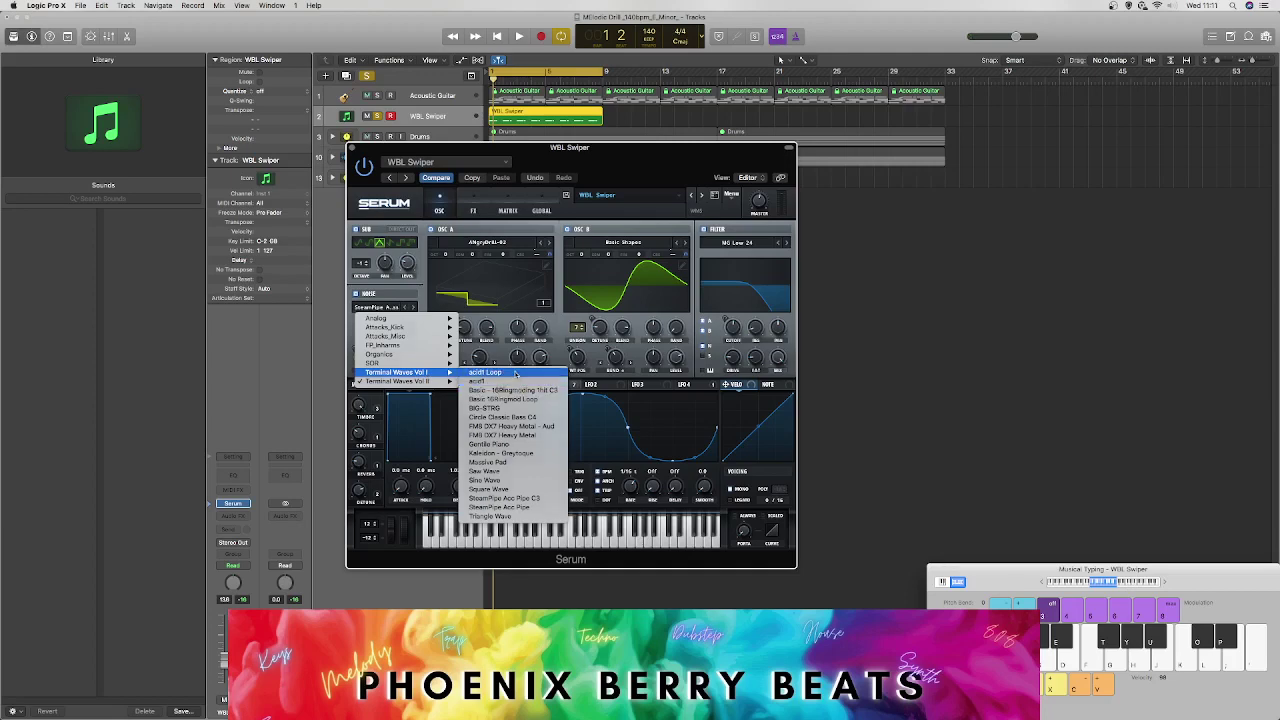
{"action": "left_click", "coordinate": [515, 373]}
{"action": "key", "text": "space"}
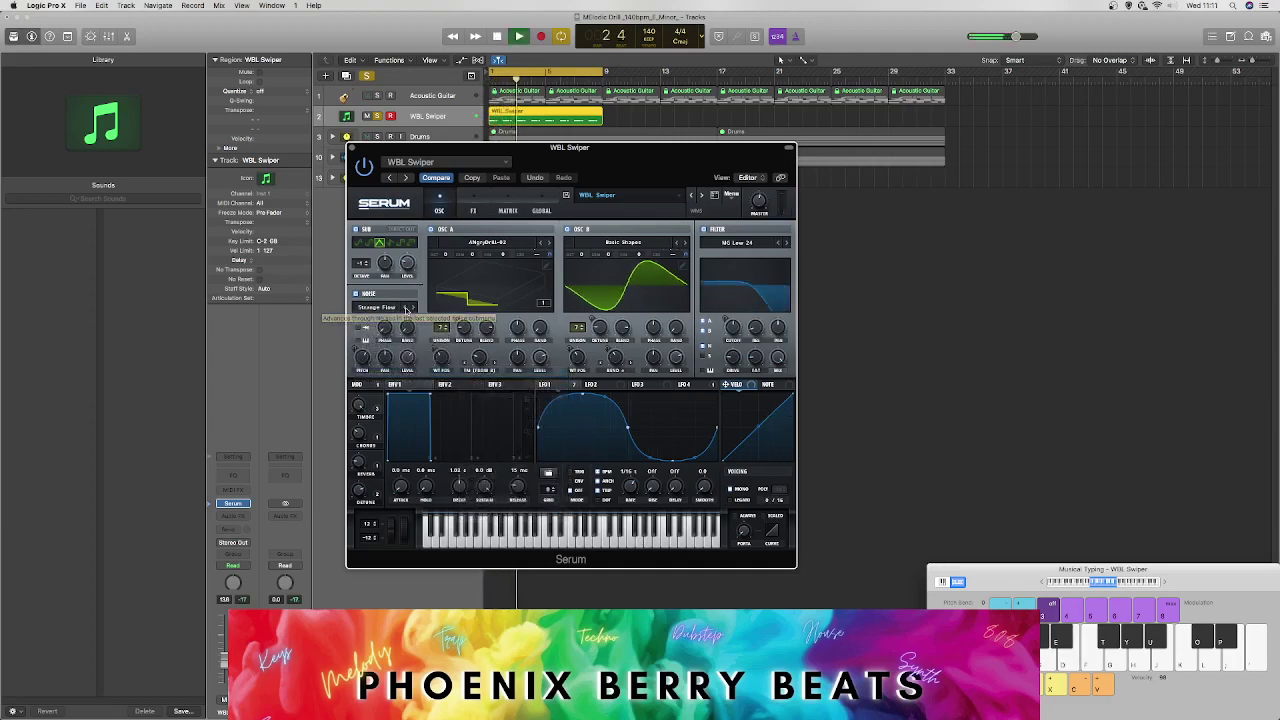
{"action": "left_click", "coordinate": [407, 307]}
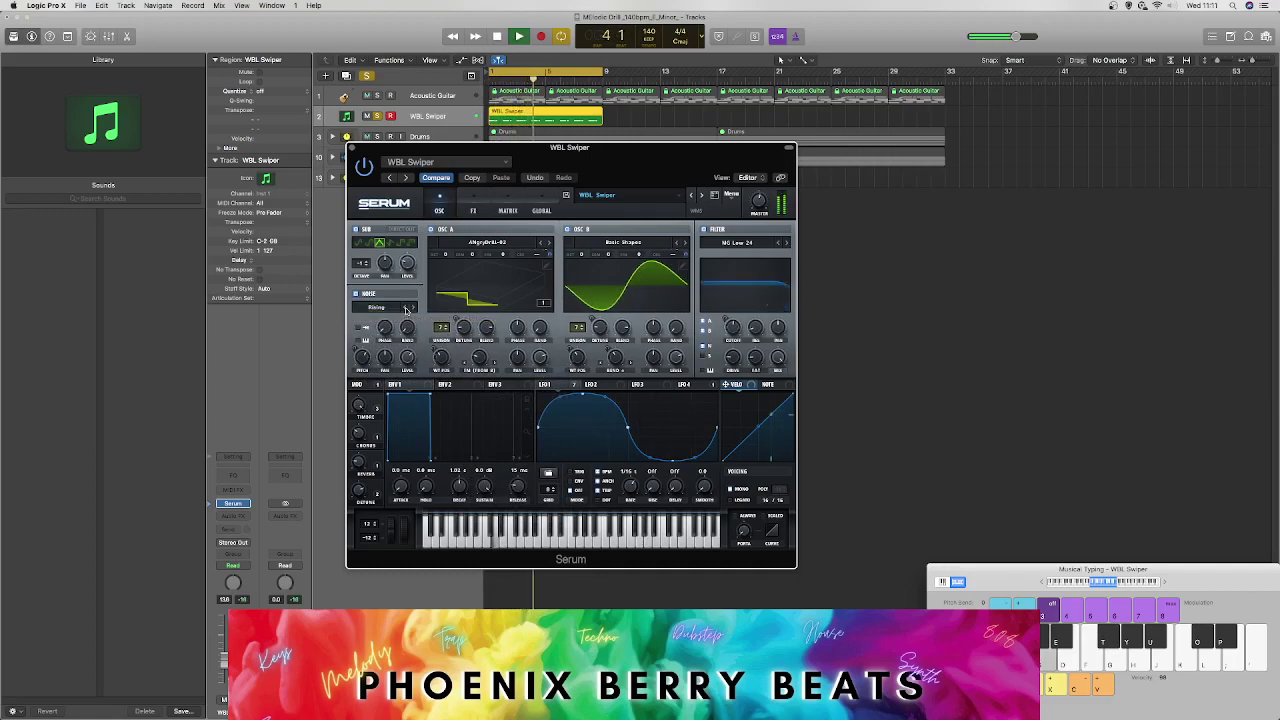
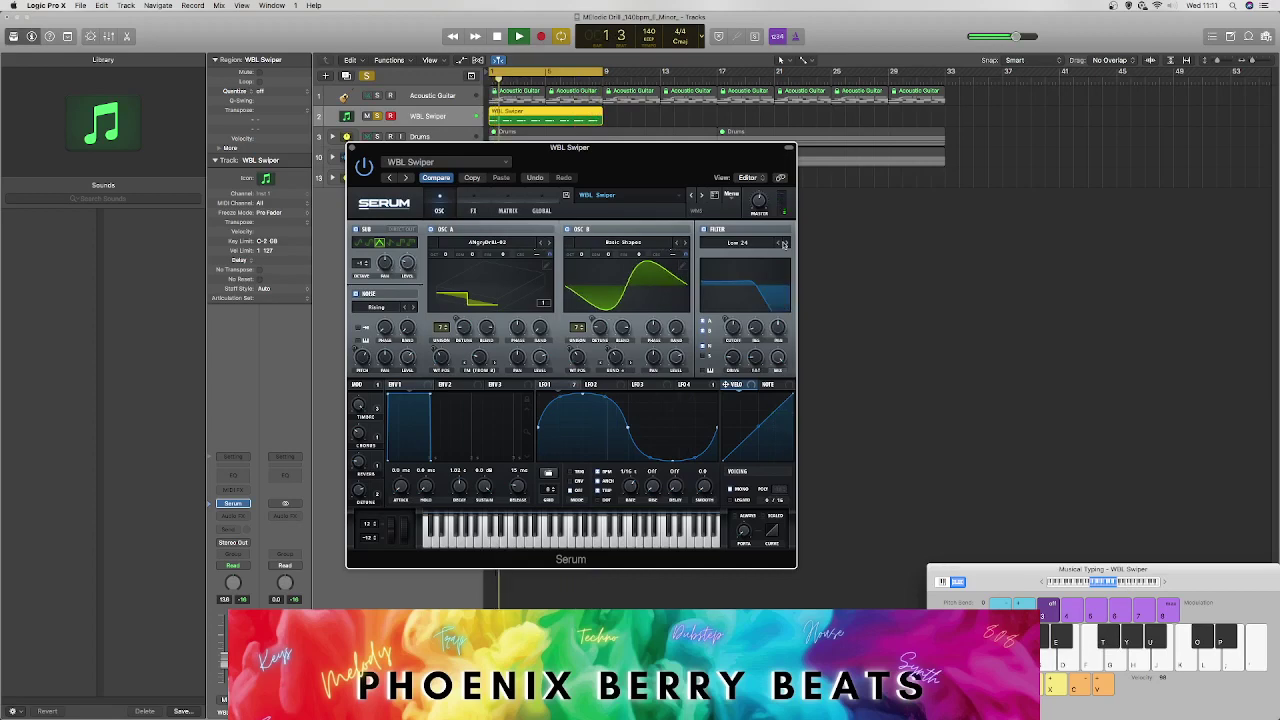
Step: Audition Serum's Normal filter types on the soloed melody, including High 12, Low 12, MG Low 6 and MG Low 12
{"action": "left_click", "coordinate": [779, 243]}
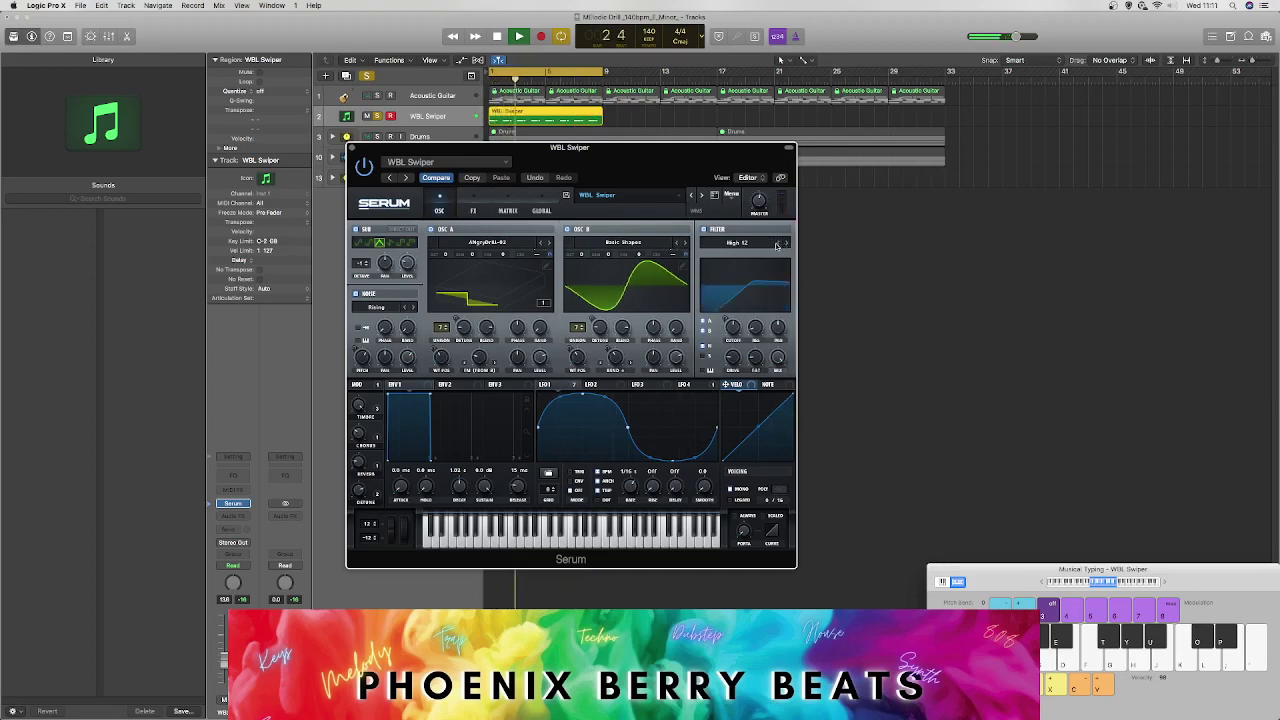
{"action": "left_click", "coordinate": [779, 243]}
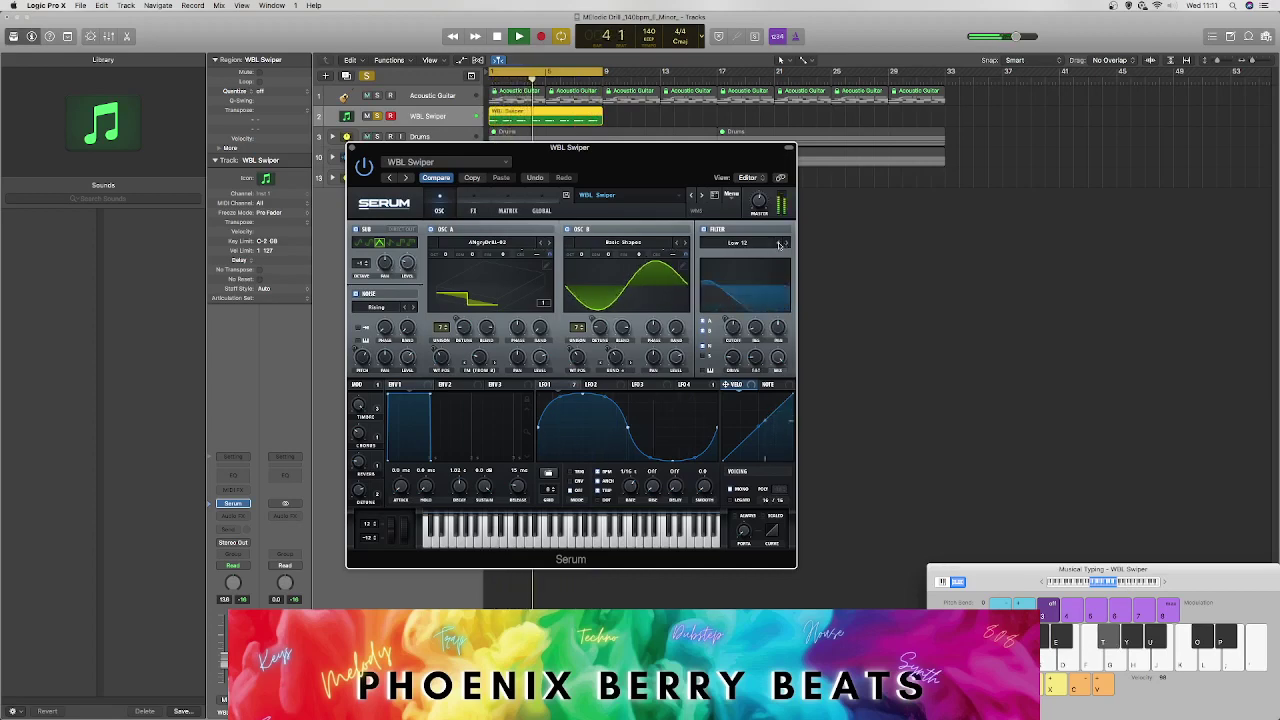
{"action": "left_click", "coordinate": [779, 243]}
{"action": "left_click", "coordinate": [779, 243]}
{"action": "left_click", "coordinate": [779, 243]}
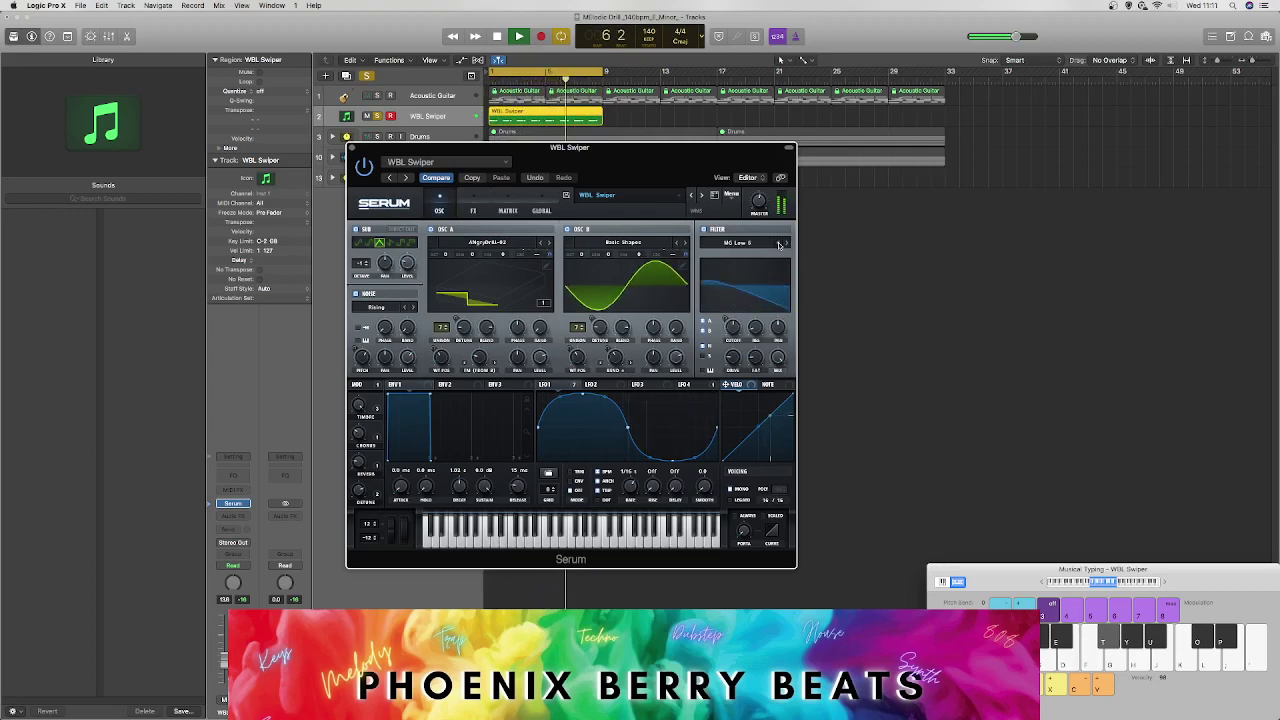
{"action": "left_click", "coordinate": [785, 244]}
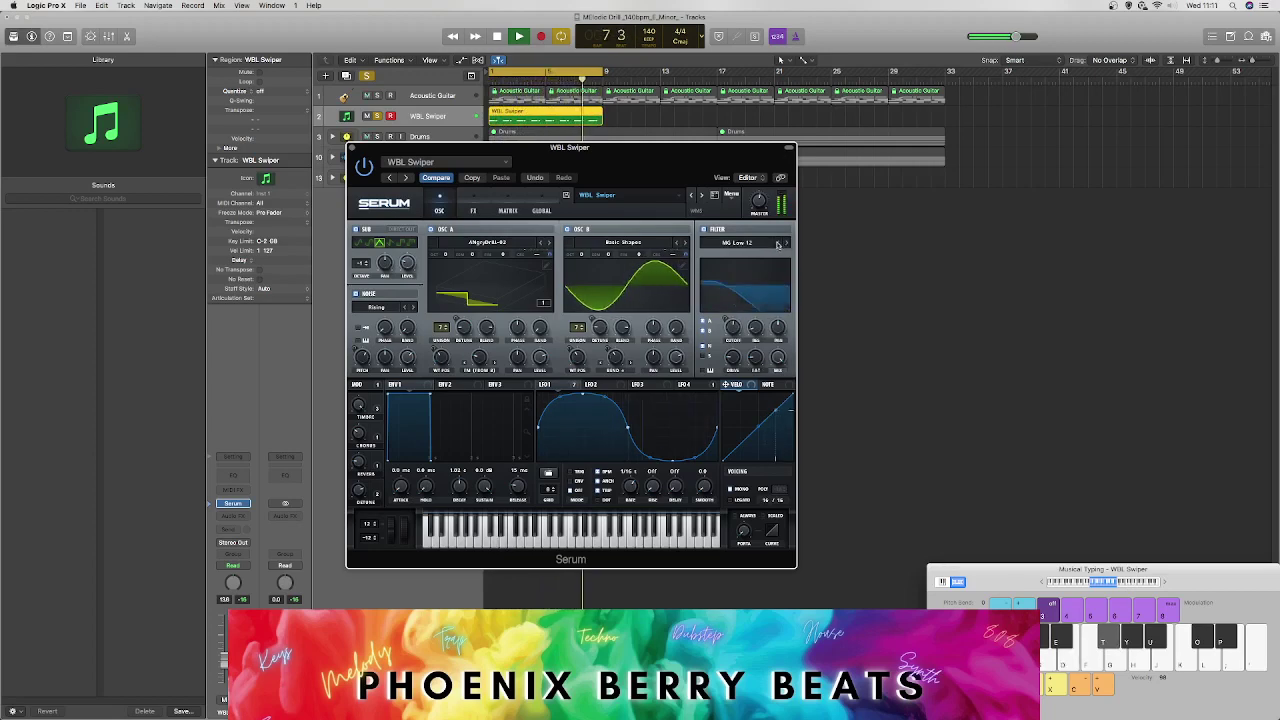
{"action": "left_click", "coordinate": [786, 245]}
{"action": "left_click", "coordinate": [781, 245]}
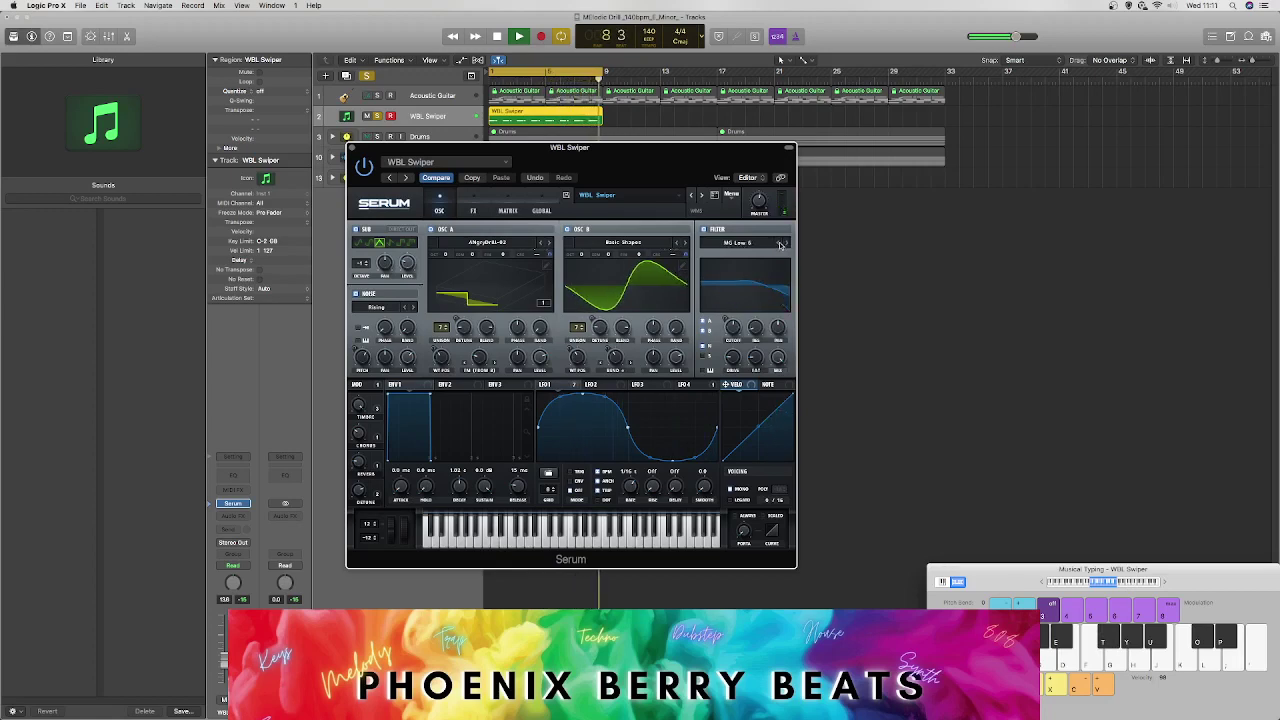
Step: Audition Serum's Multi filter types on the soloed melody, from LH 6 through LH 12 and LB 12 to HN 12
{"action": "left_click", "coordinate": [779, 244]}
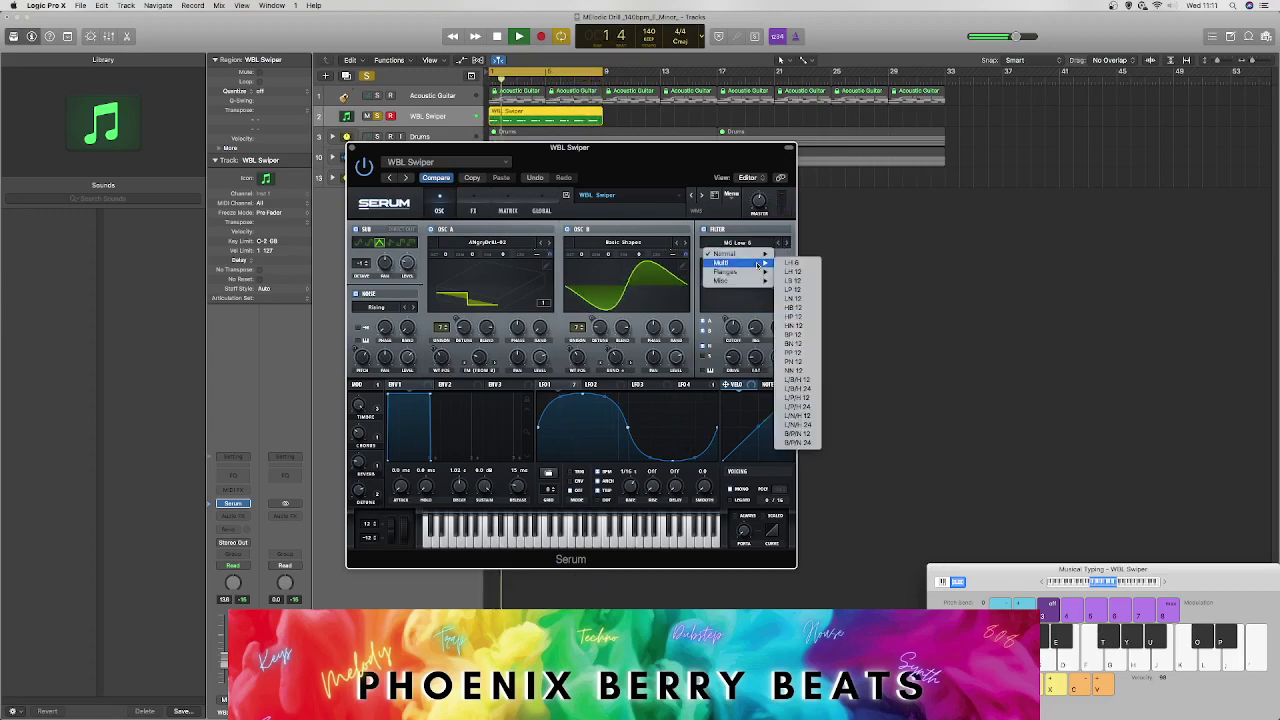
{"action": "left_click", "coordinate": [785, 263]}
{"action": "left_click", "coordinate": [787, 243]}
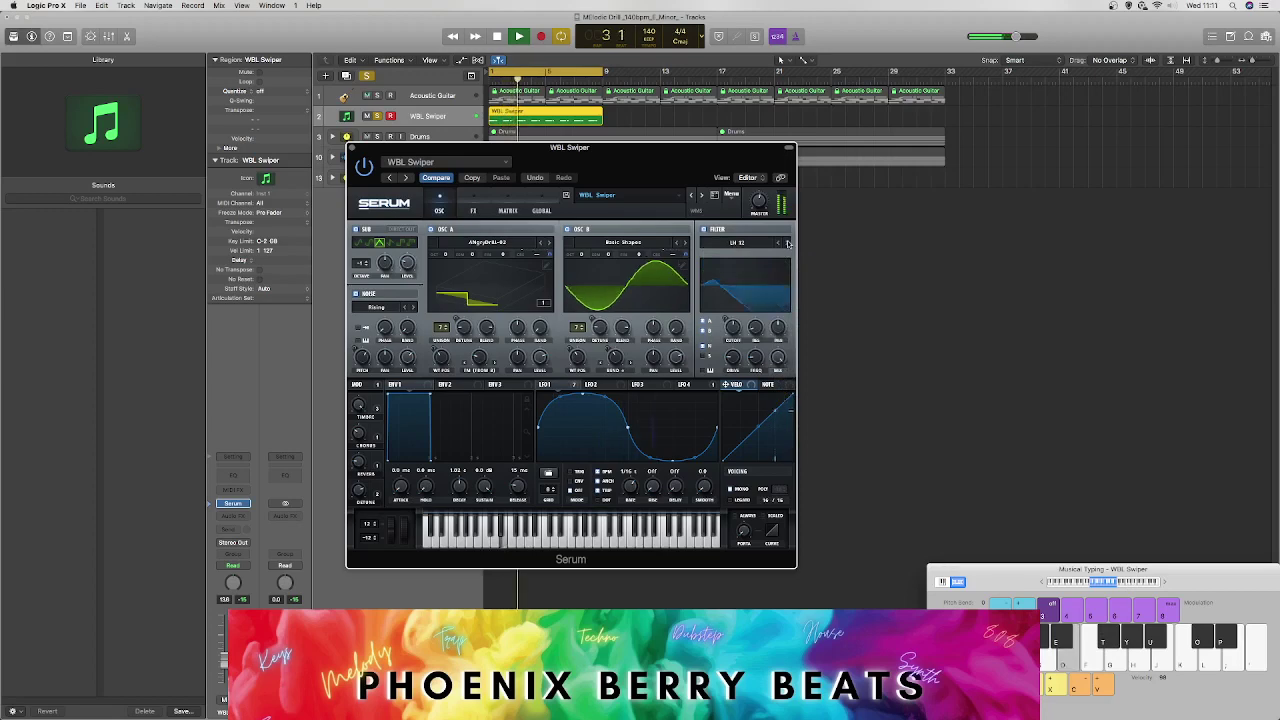
{"action": "left_click", "coordinate": [787, 243]}
{"action": "left_click", "coordinate": [788, 244]}
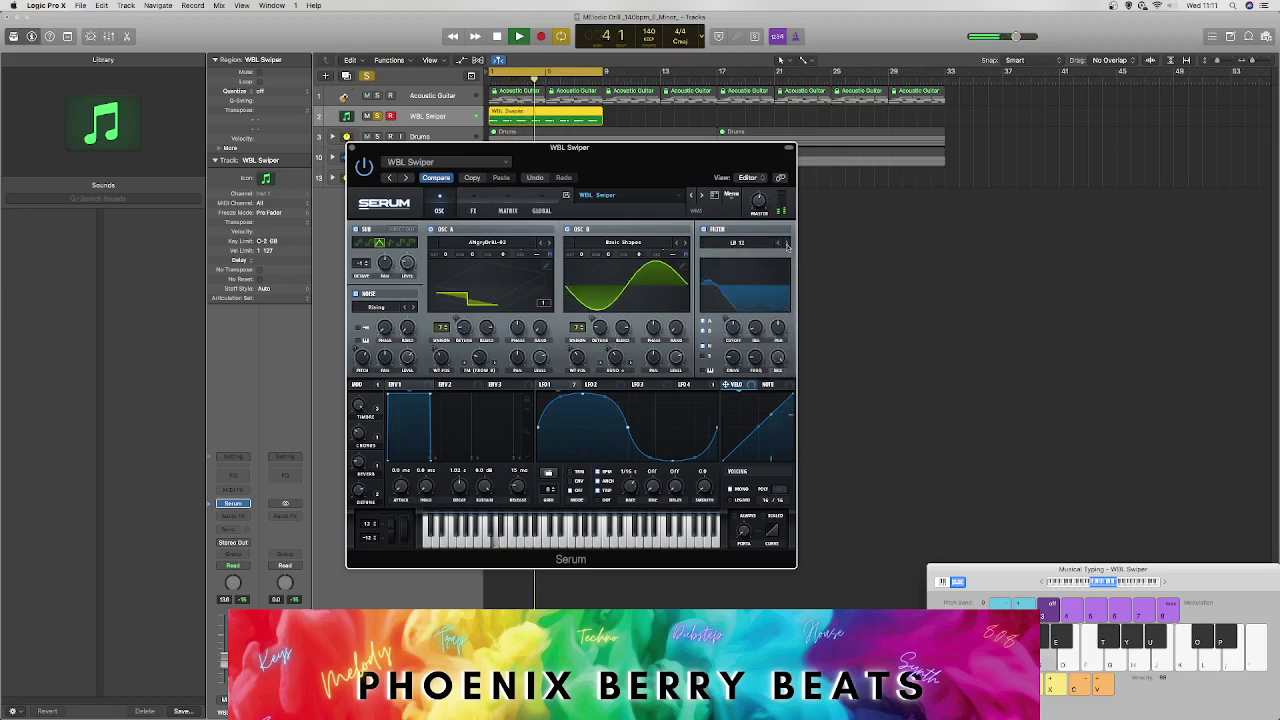
{"action": "left_click", "coordinate": [788, 244]}
{"action": "left_click", "coordinate": [788, 244]}
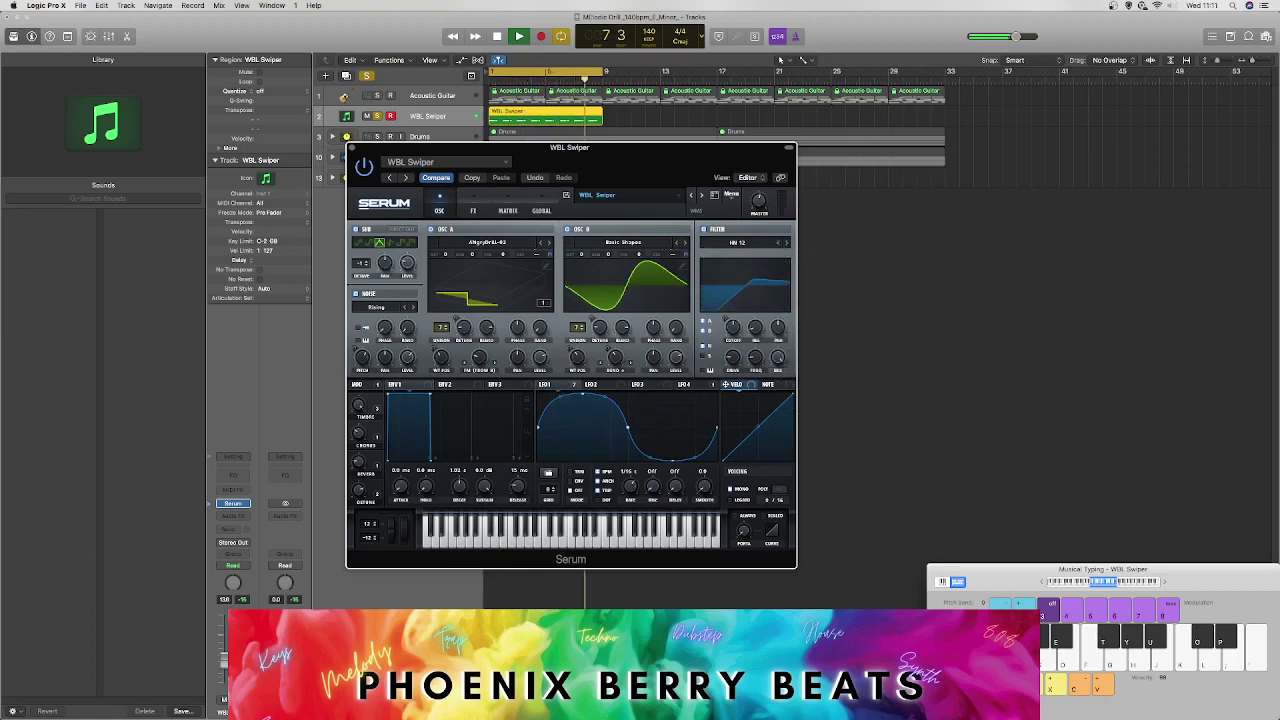
Step: Unsolo the WBL Swiper track and audition more filter types in the full mix, switching to Cmb H6-
{"action": "left_click", "coordinate": [377, 116]}
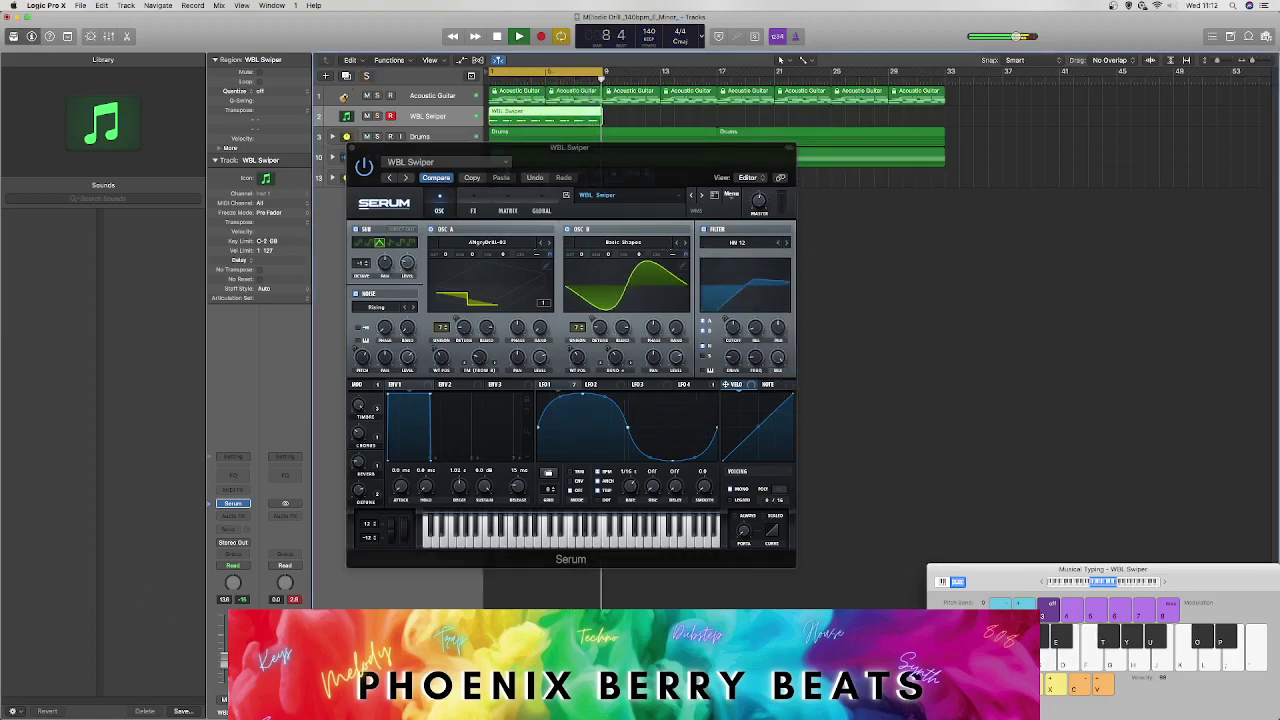
{"action": "left_click", "coordinate": [777, 244]}
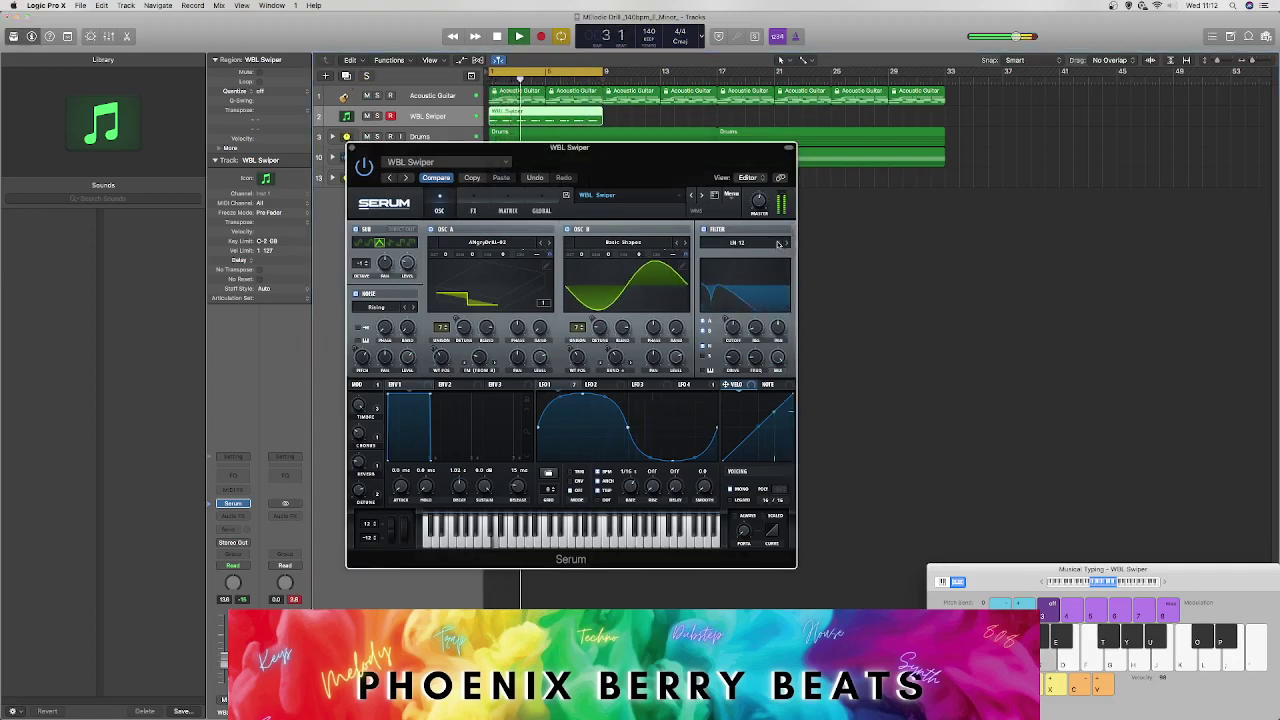
{"action": "left_click", "coordinate": [778, 244]}
{"action": "left_click", "coordinate": [786, 244]}
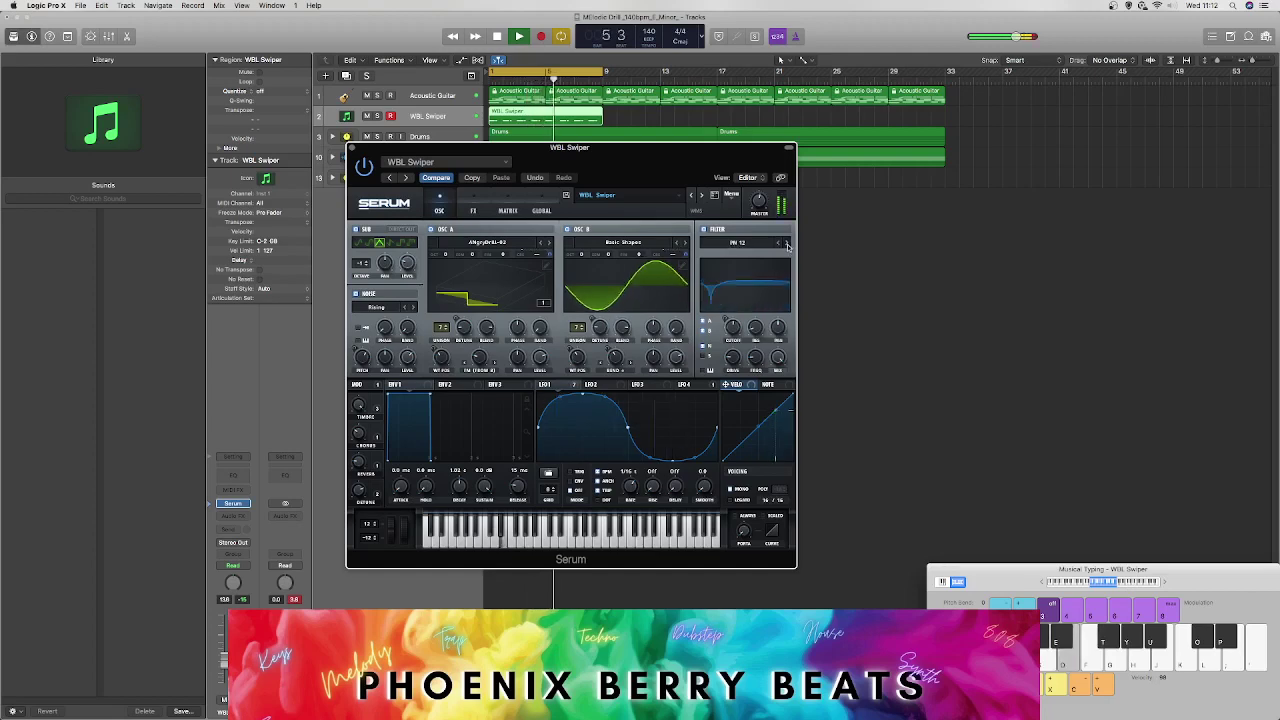
{"action": "left_click", "coordinate": [788, 244]}
{"action": "left_click", "coordinate": [788, 244]}
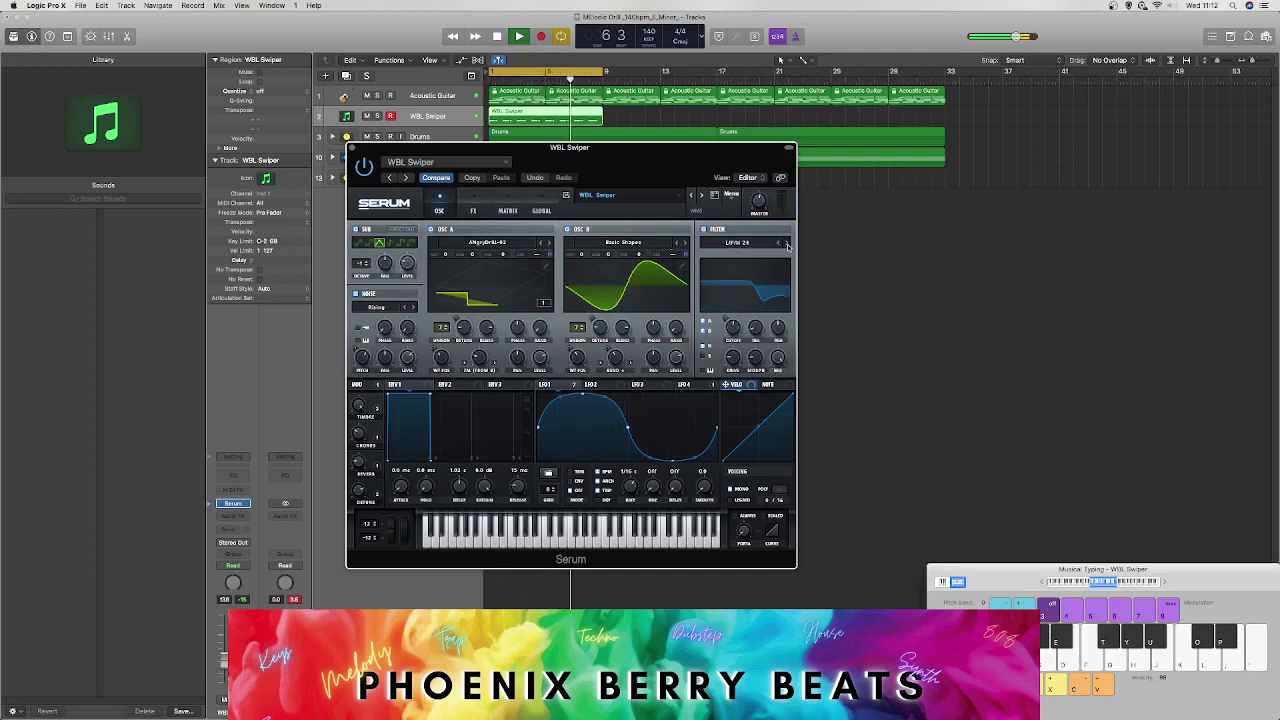
{"action": "left_click", "coordinate": [788, 244]}
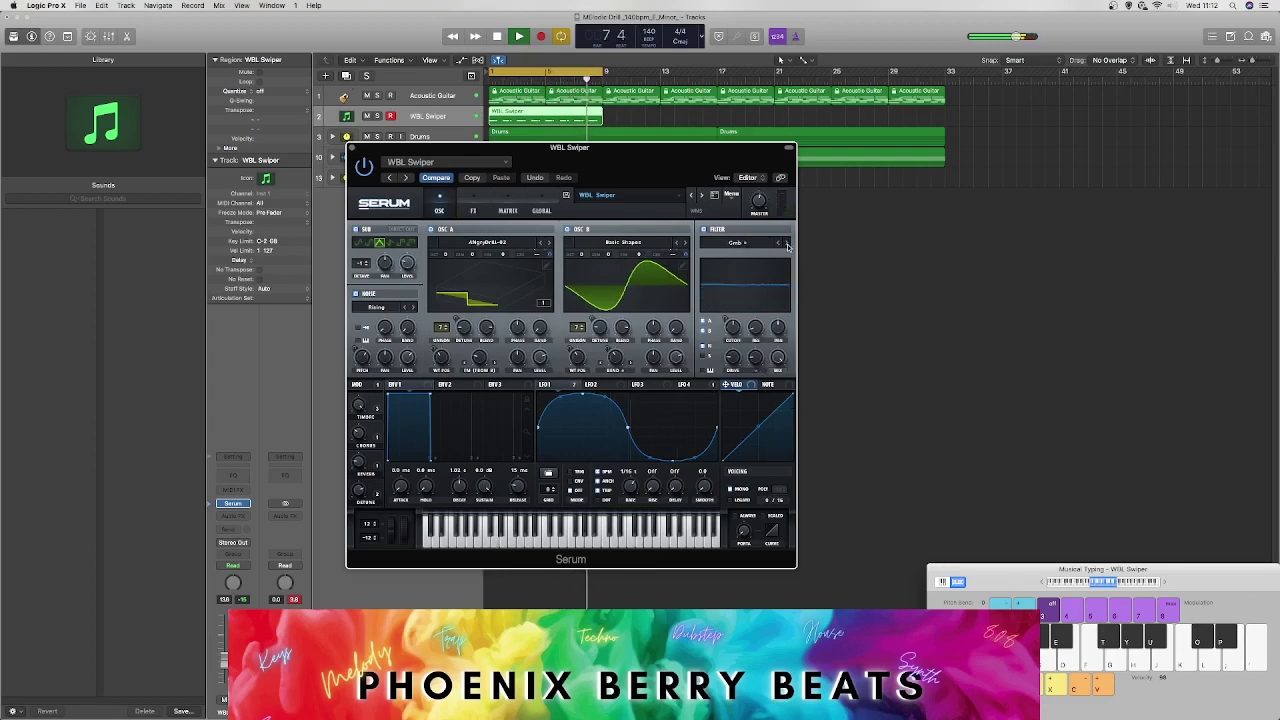
{"action": "left_click", "coordinate": [788, 244]}
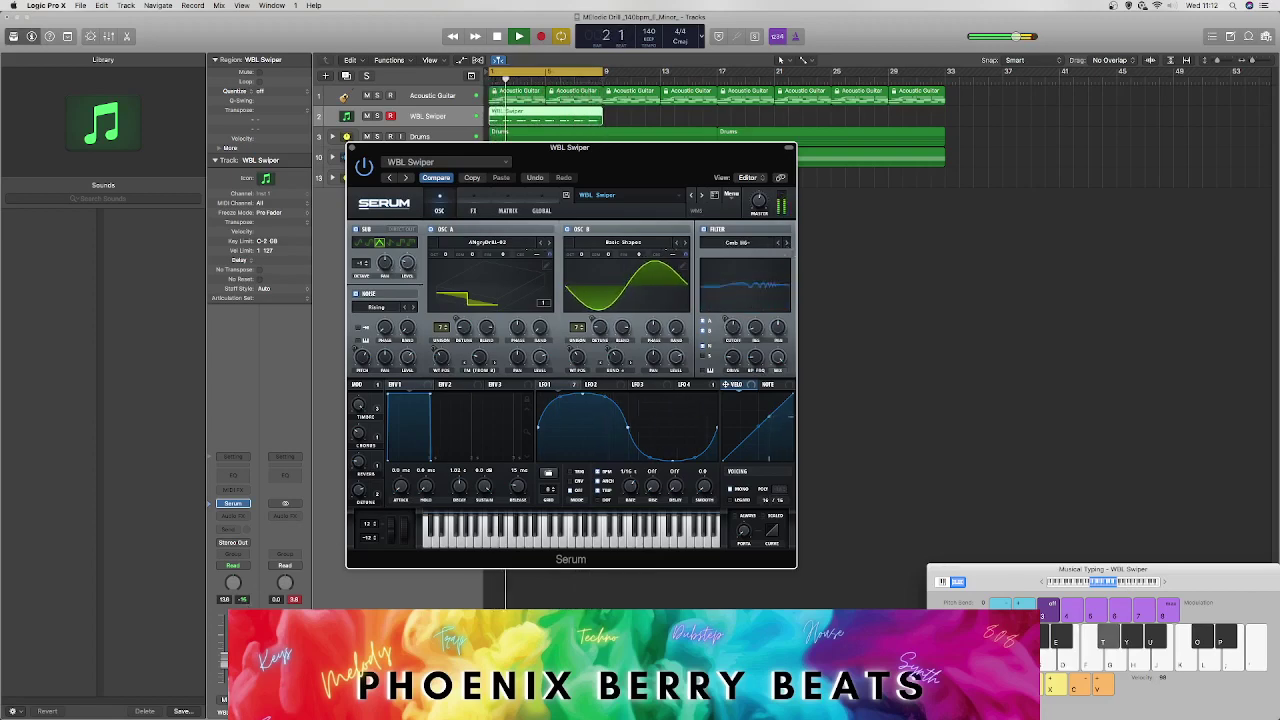
Step: Solo the WBL Swiper track and audition further Serum filter types in the Flanges group, up to Flg L6+
{"action": "left_click", "coordinate": [377, 116]}
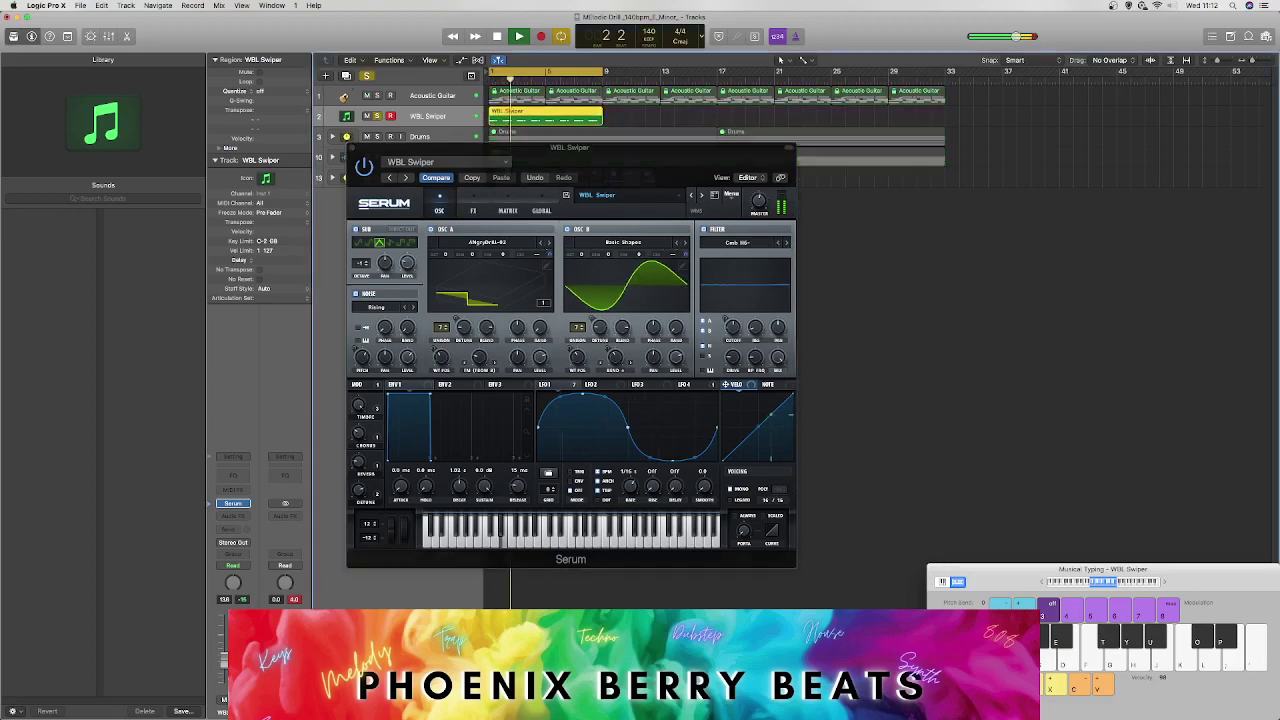
{"action": "left_click", "coordinate": [788, 244]}
{"action": "left_click", "coordinate": [788, 244]}
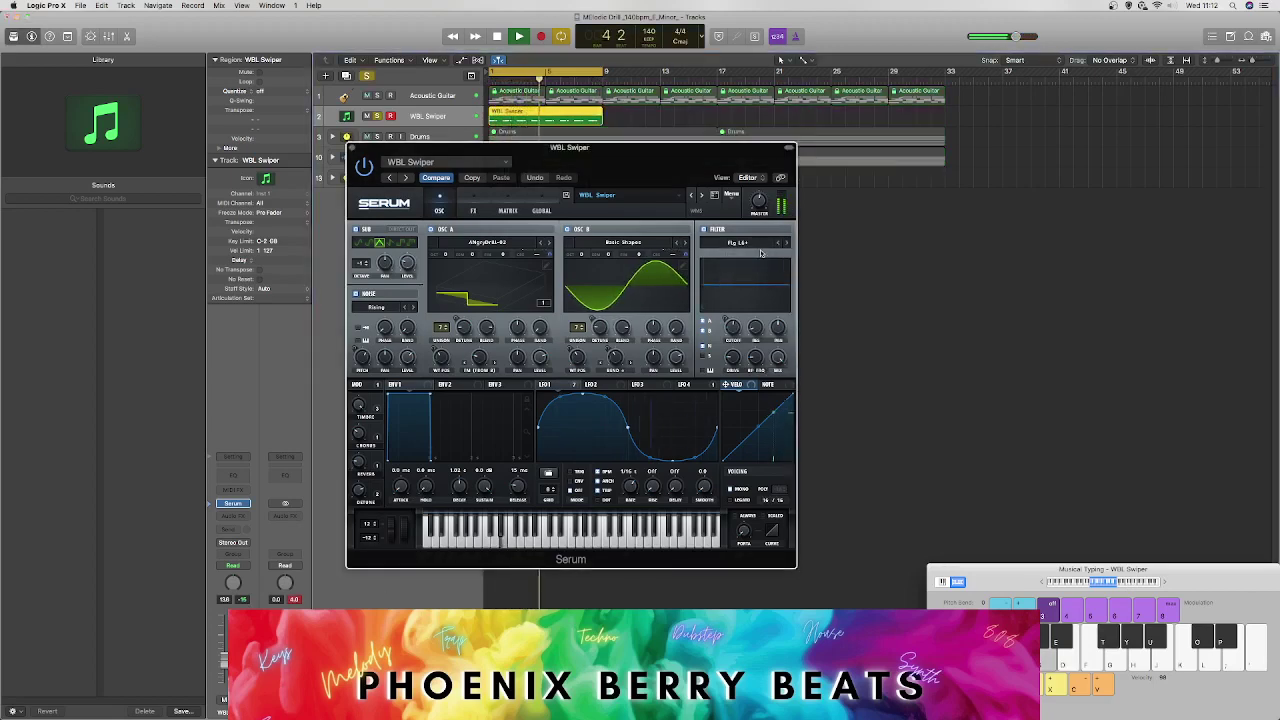
Step: Audition Serum's Misc filter types on the soloed melody, from Low EQ 6 through High EQ 6 to Ring Modx2
{"action": "left_click", "coordinate": [738, 243]}
{"action": "mouse_move", "coordinate": [755, 281]}
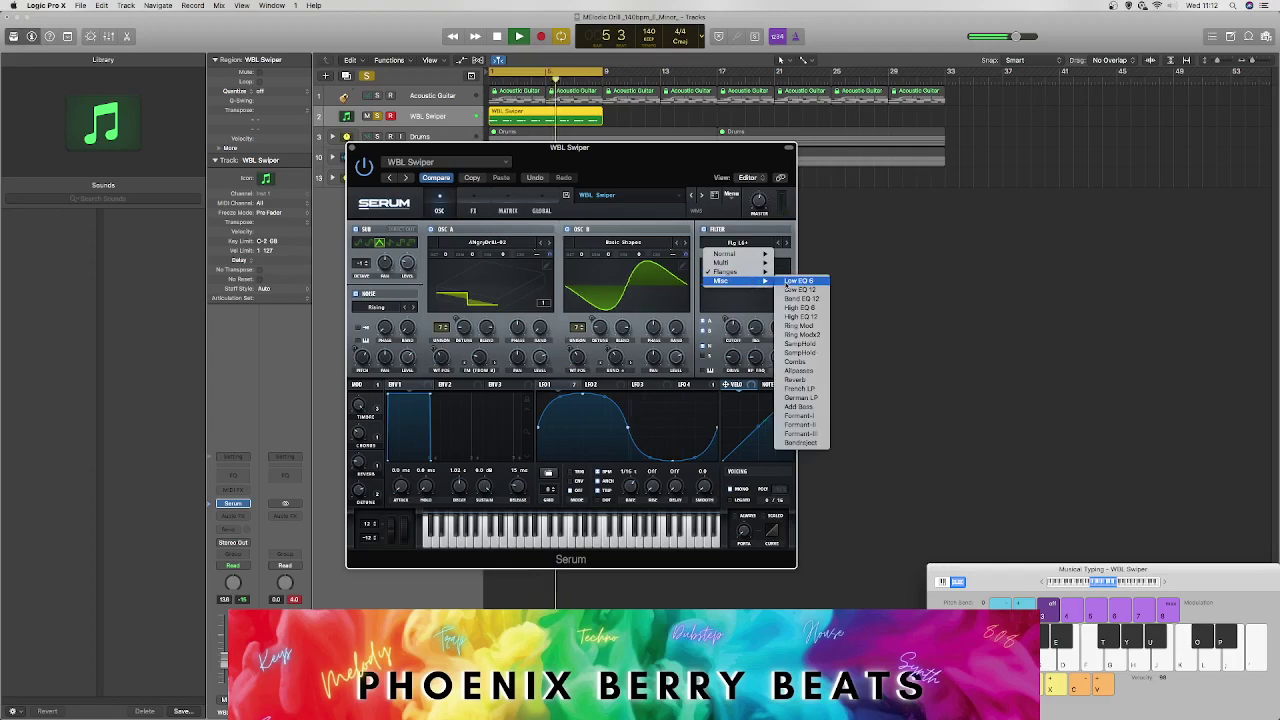
{"action": "left_click", "coordinate": [805, 282]}
{"action": "left_click", "coordinate": [788, 244]}
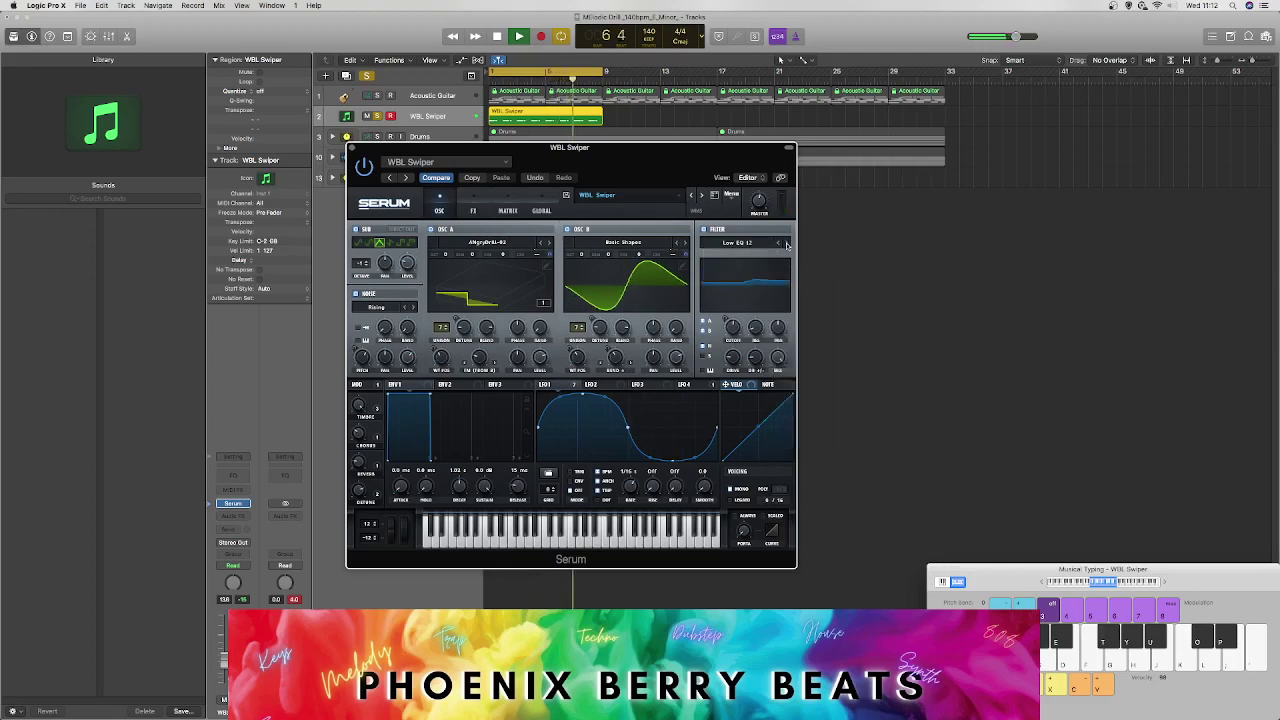
{"action": "left_click", "coordinate": [787, 244]}
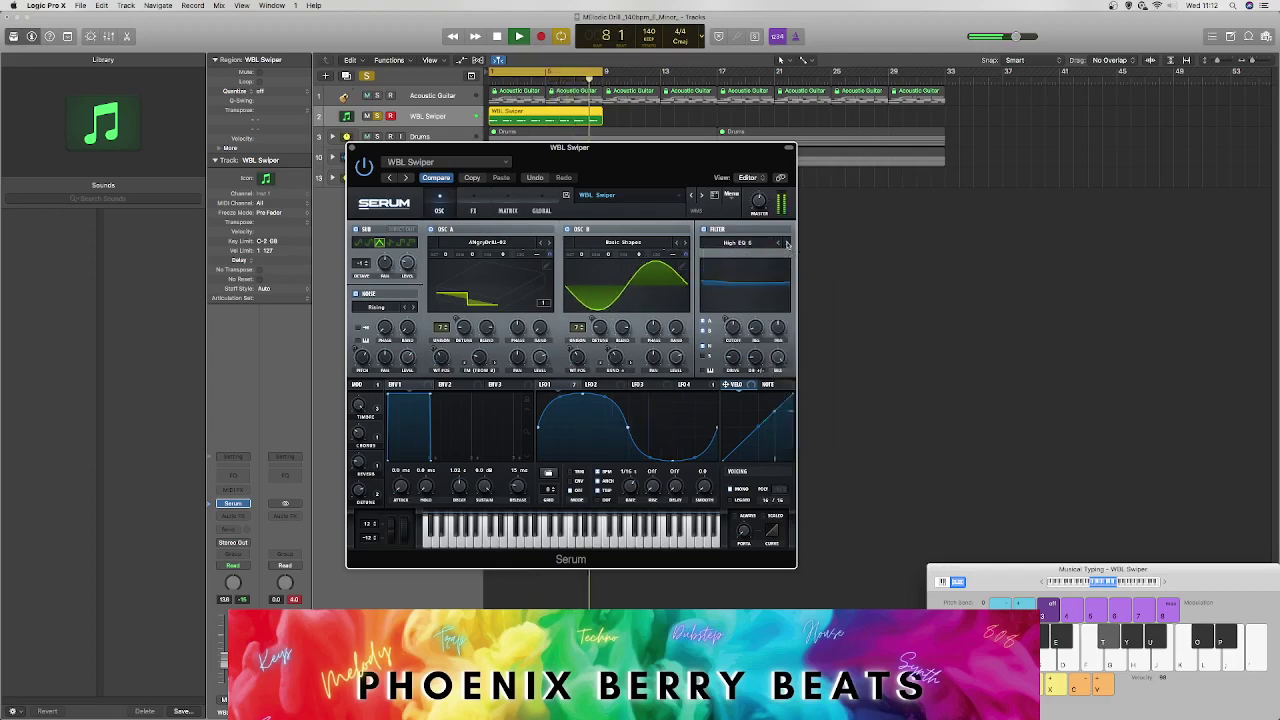
{"action": "left_click", "coordinate": [787, 244]}
{"action": "left_click", "coordinate": [787, 244]}
{"action": "left_click", "coordinate": [788, 244]}
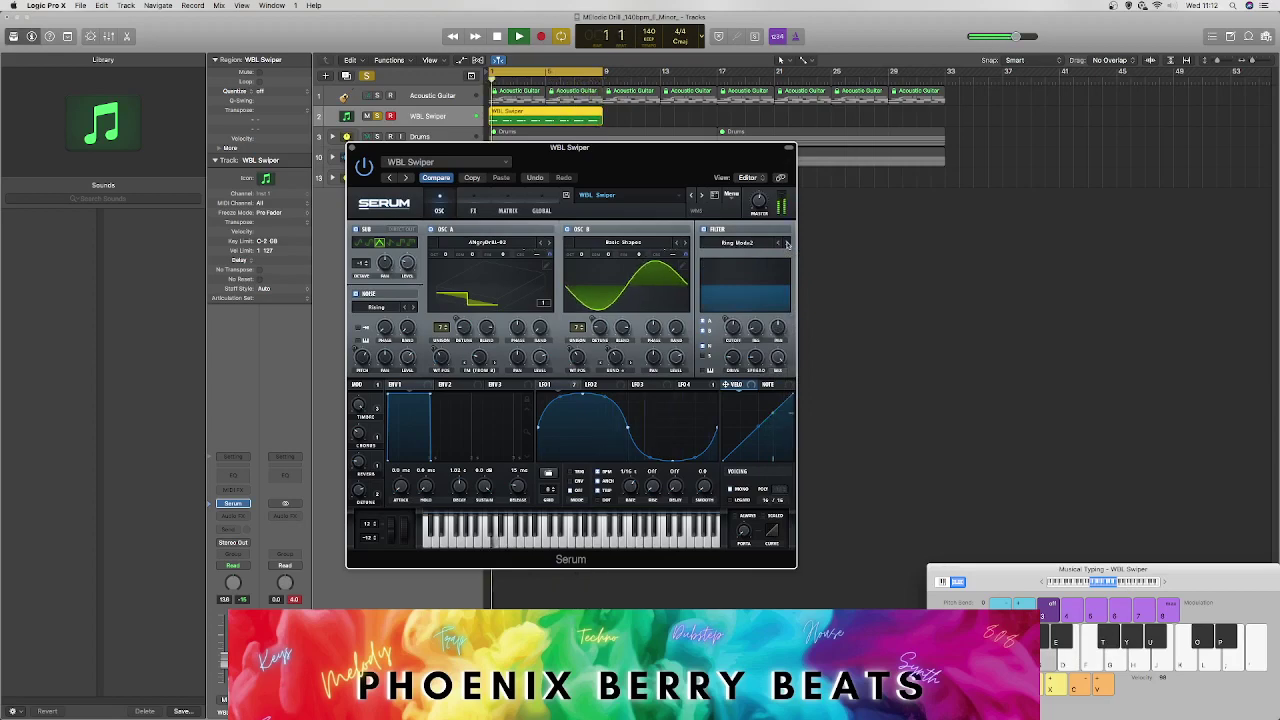
Step: Audition the remaining Misc filters, including SampHold, Combs, Allpasses, Reverb and French LP, and settle on Add Bass
{"action": "key", "text": "t"}
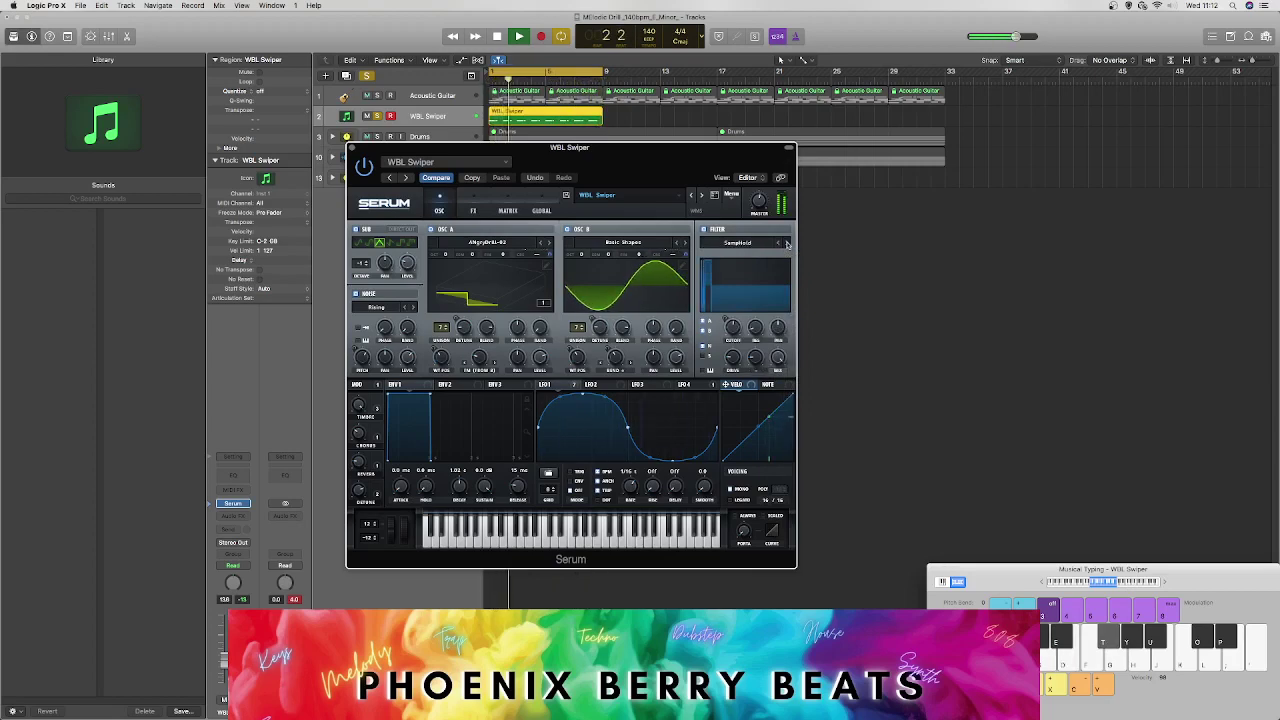
{"action": "left_click", "coordinate": [788, 244]}
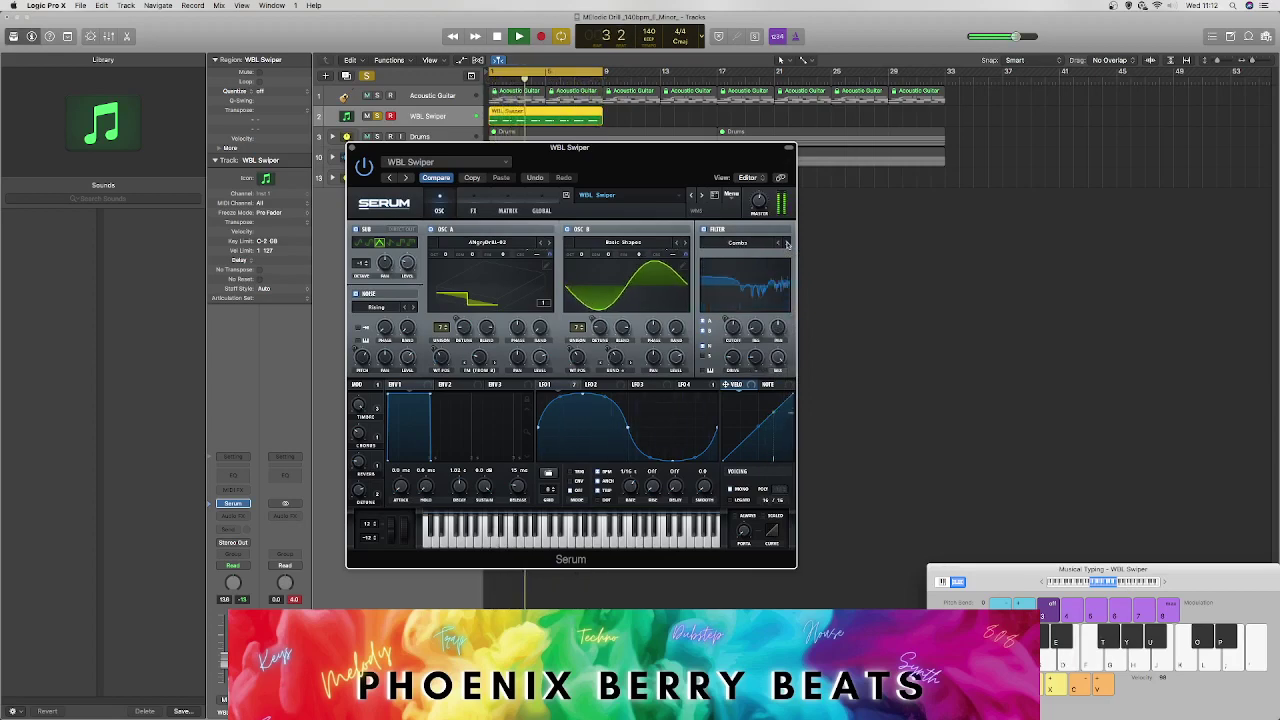
{"action": "key", "text": "w"}
{"action": "key", "text": "d"}
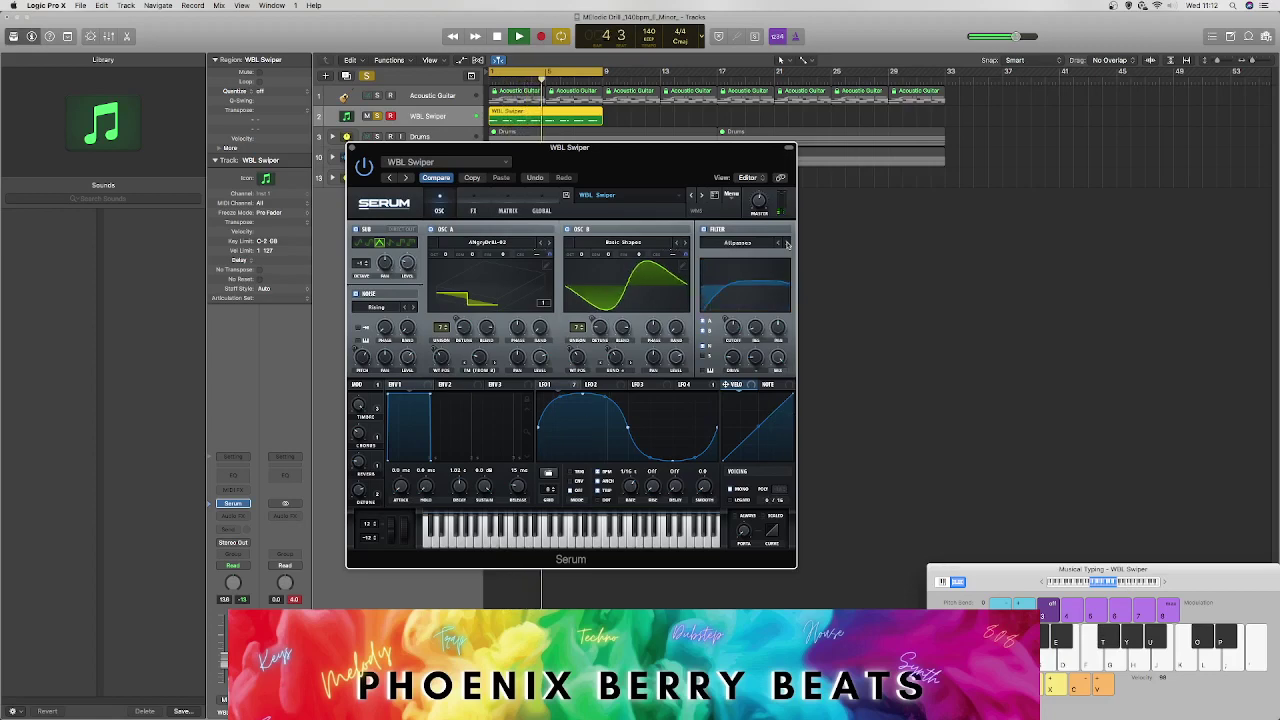
{"action": "left_click", "coordinate": [788, 244]}
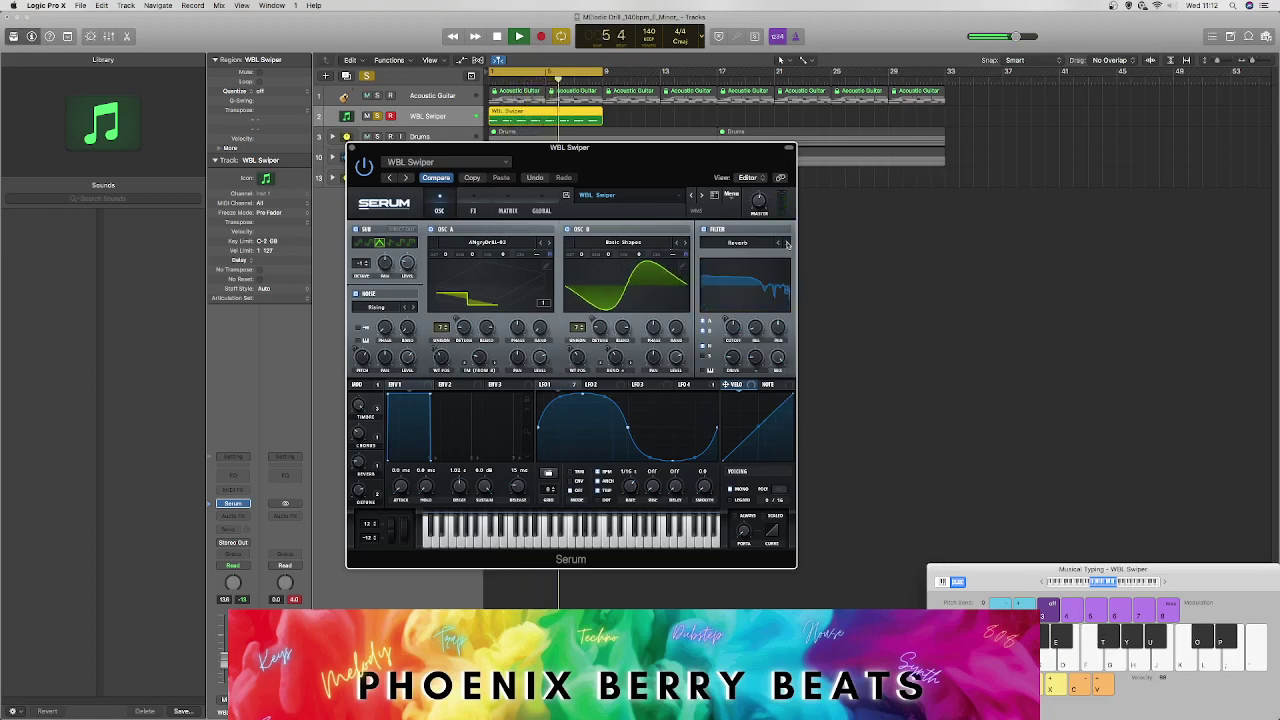
{"action": "left_click", "coordinate": [788, 244]}
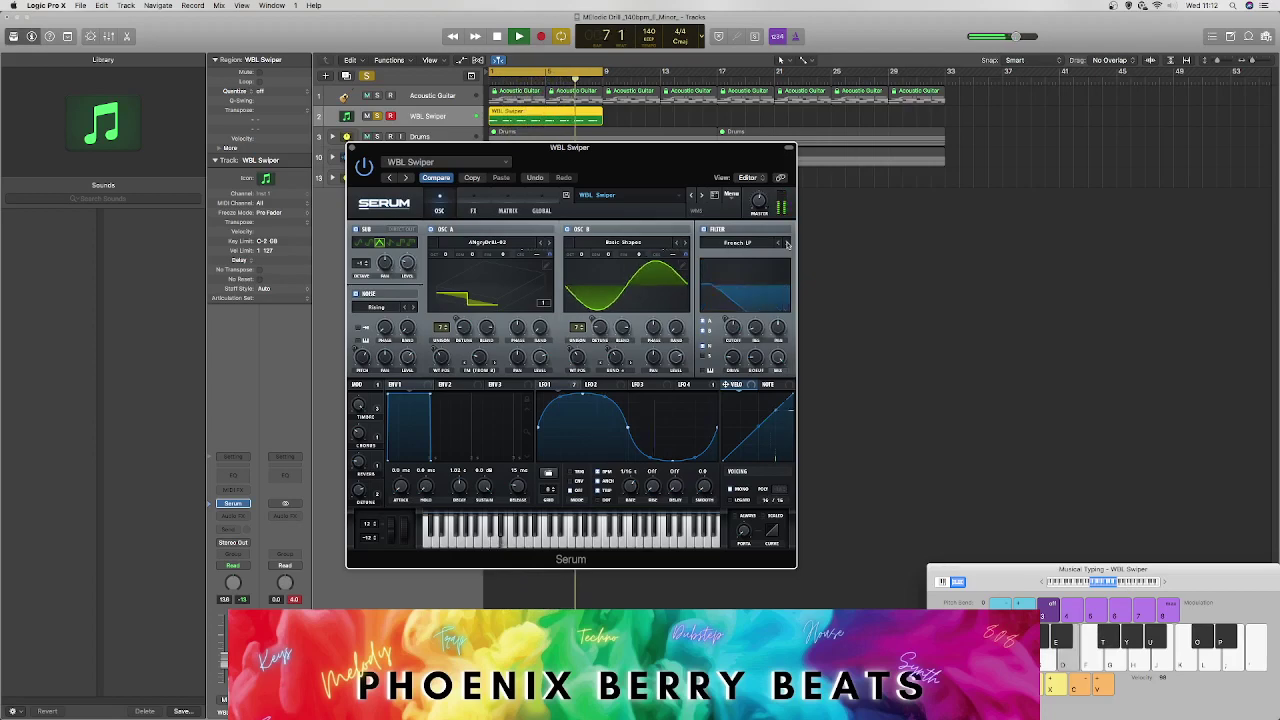
{"action": "left_click", "coordinate": [788, 244]}
{"action": "left_click", "coordinate": [788, 244]}
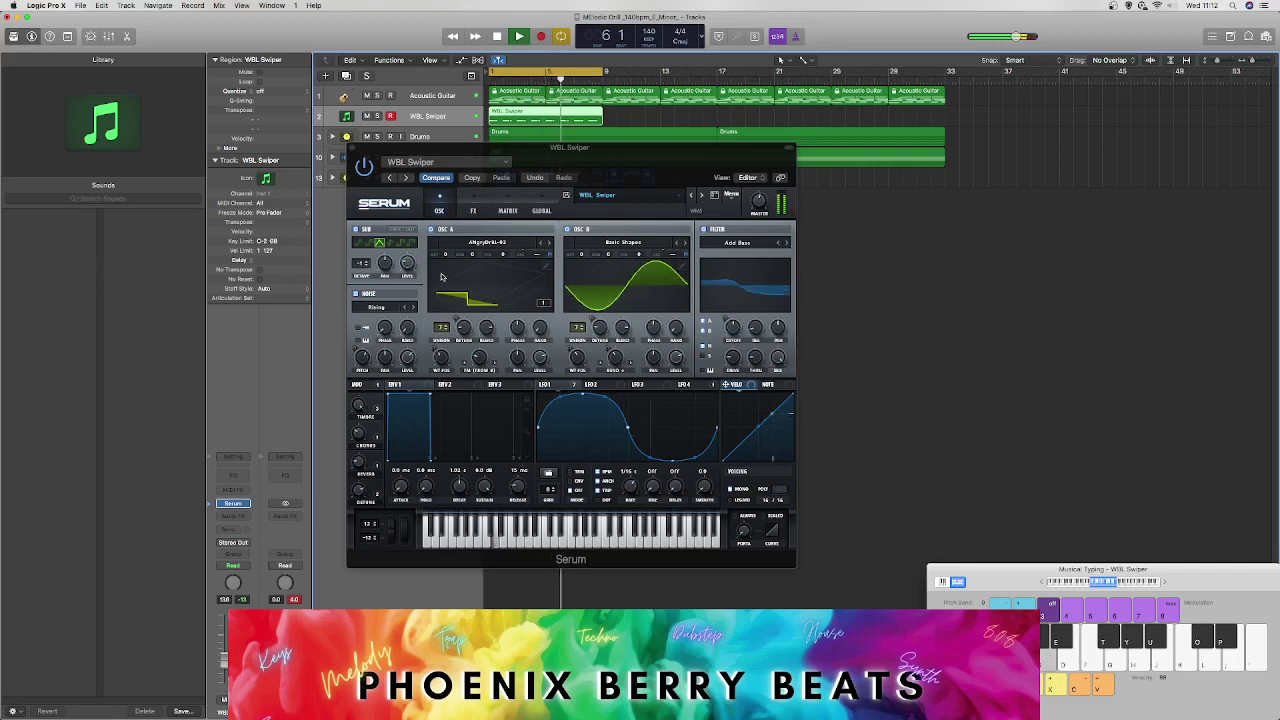
Step: Stop playback and save the Serum sound as a new setting named WBL Swiper-trapy in the Serum folder
{"action": "key", "text": "space"}
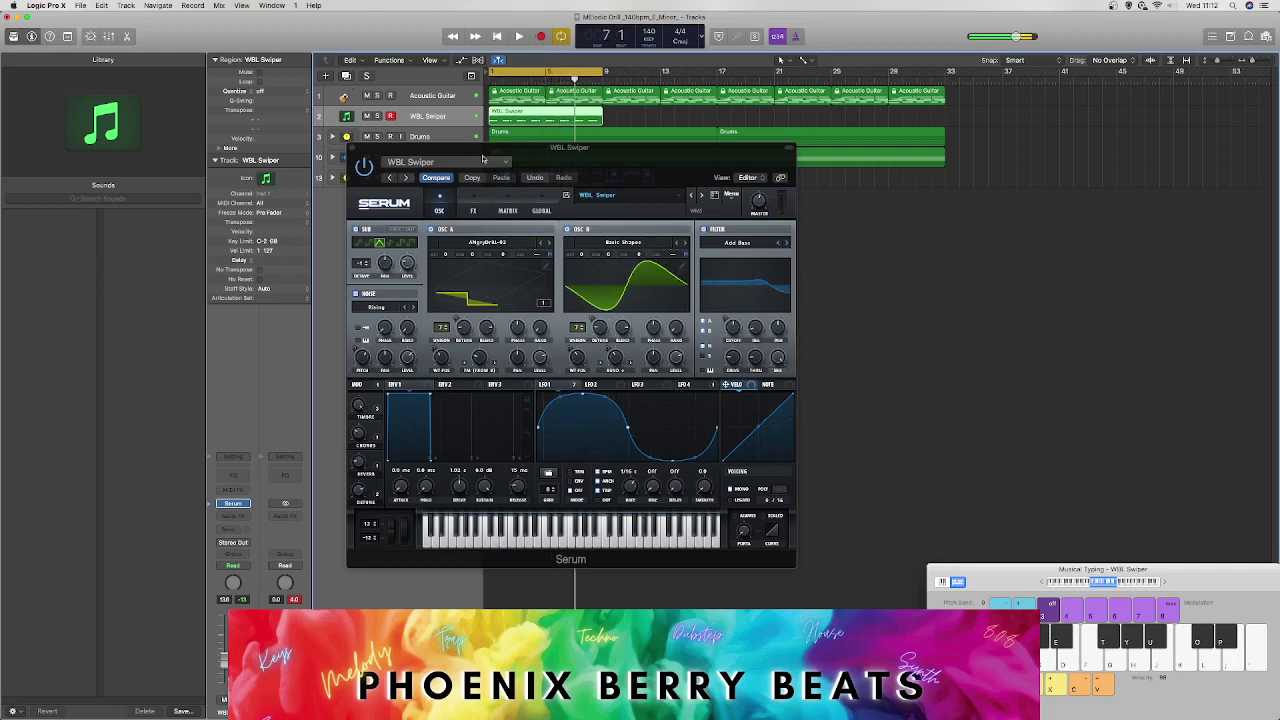
{"action": "left_click", "coordinate": [463, 162]}
{"action": "left_click", "coordinate": [468, 274]}
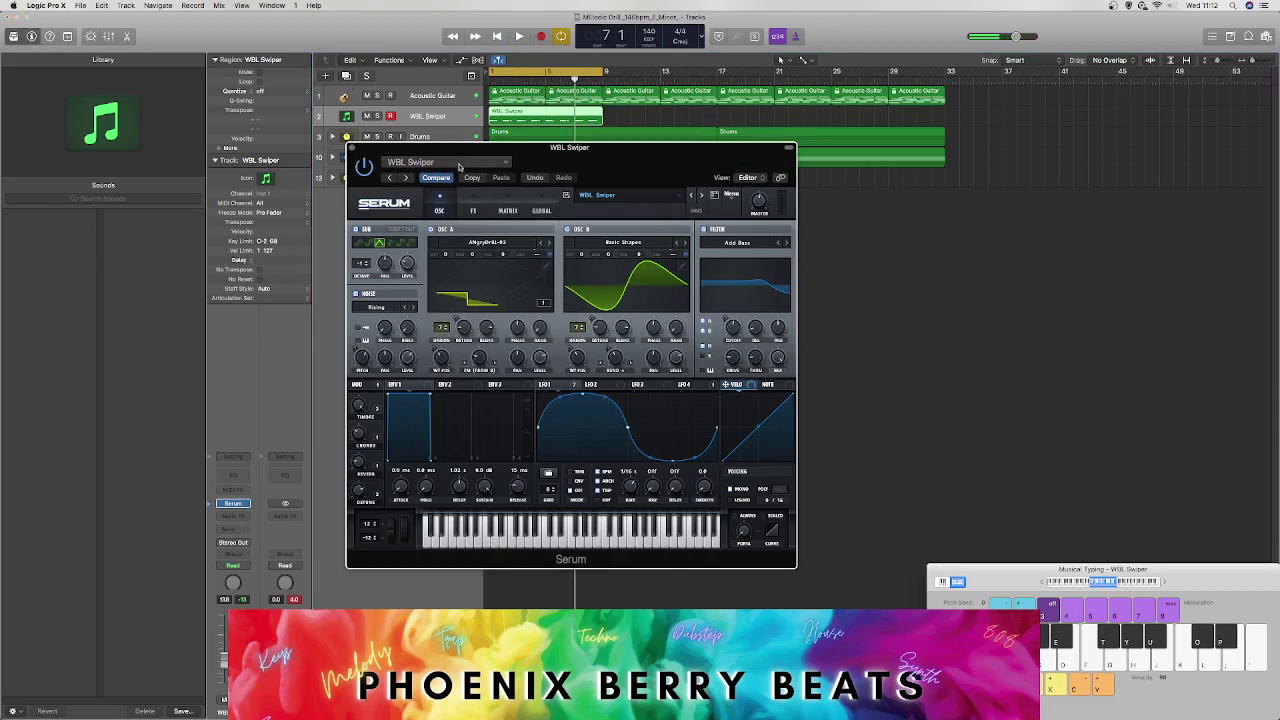
{"action": "left_click", "coordinate": [459, 163]}
{"action": "left_click", "coordinate": [440, 292]}
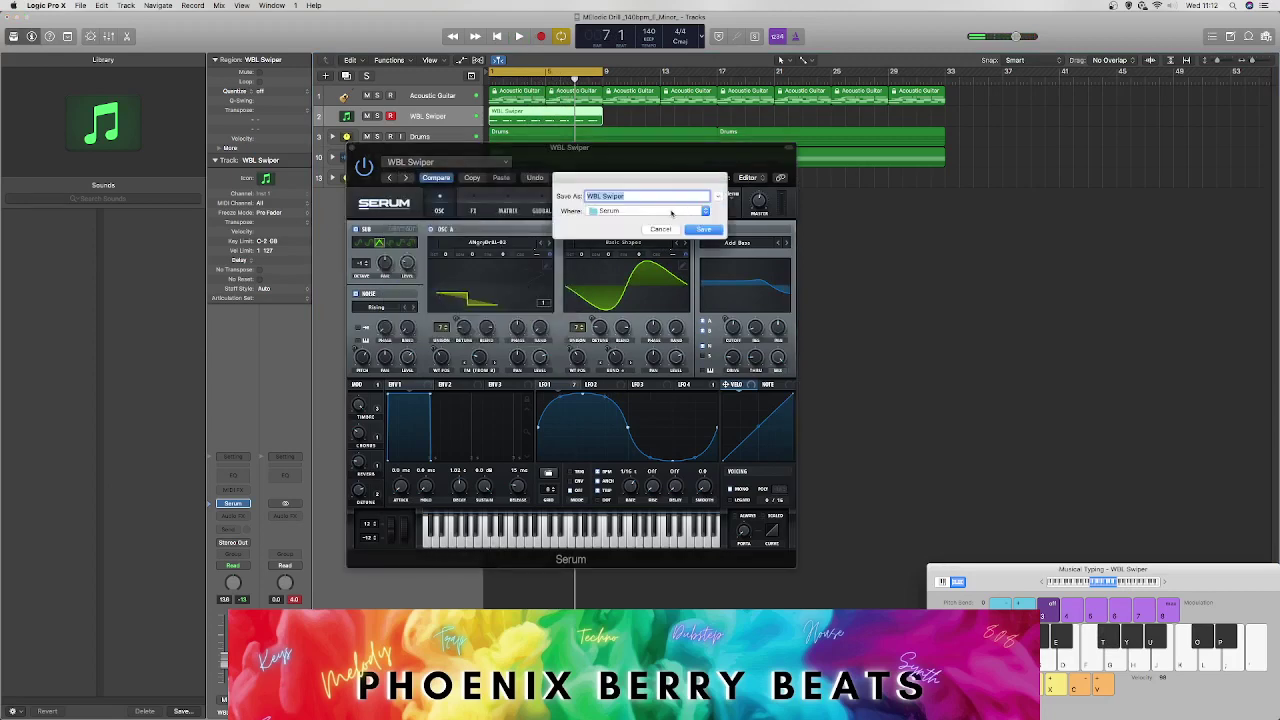
{"action": "type", "text": "-trapy"}
{"action": "key", "text": "Return"}
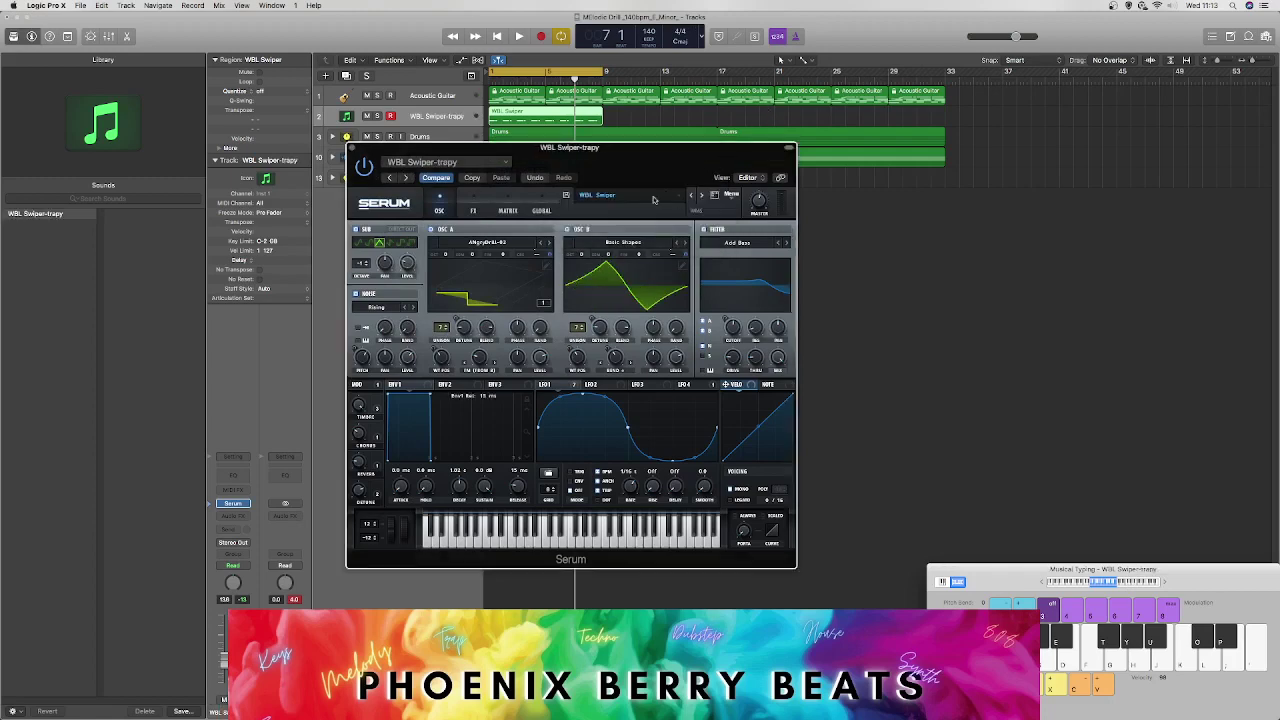
Step: Load the Dark Prairie wavetable BC1 on oscillator B and audition the set in the full mix up to BC14
{"action": "left_click", "coordinate": [640, 200]}
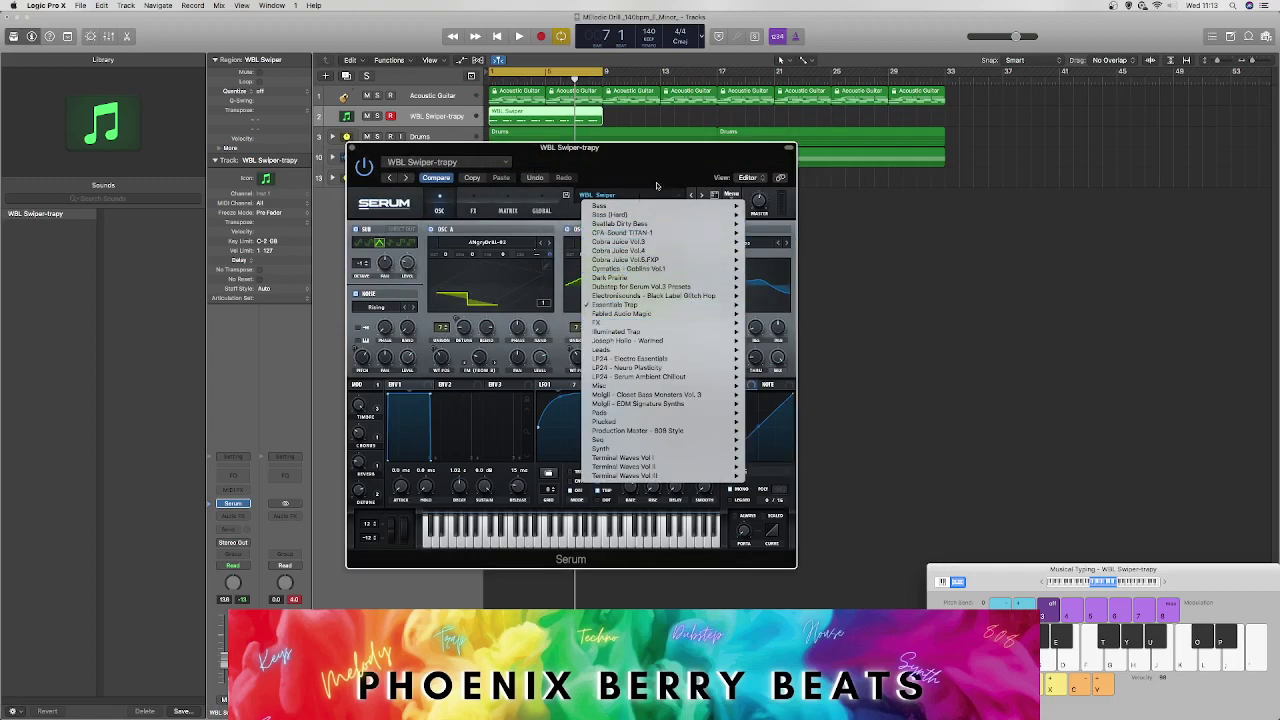
{"action": "left_click", "coordinate": [651, 201]}
{"action": "left_click", "coordinate": [668, 242]}
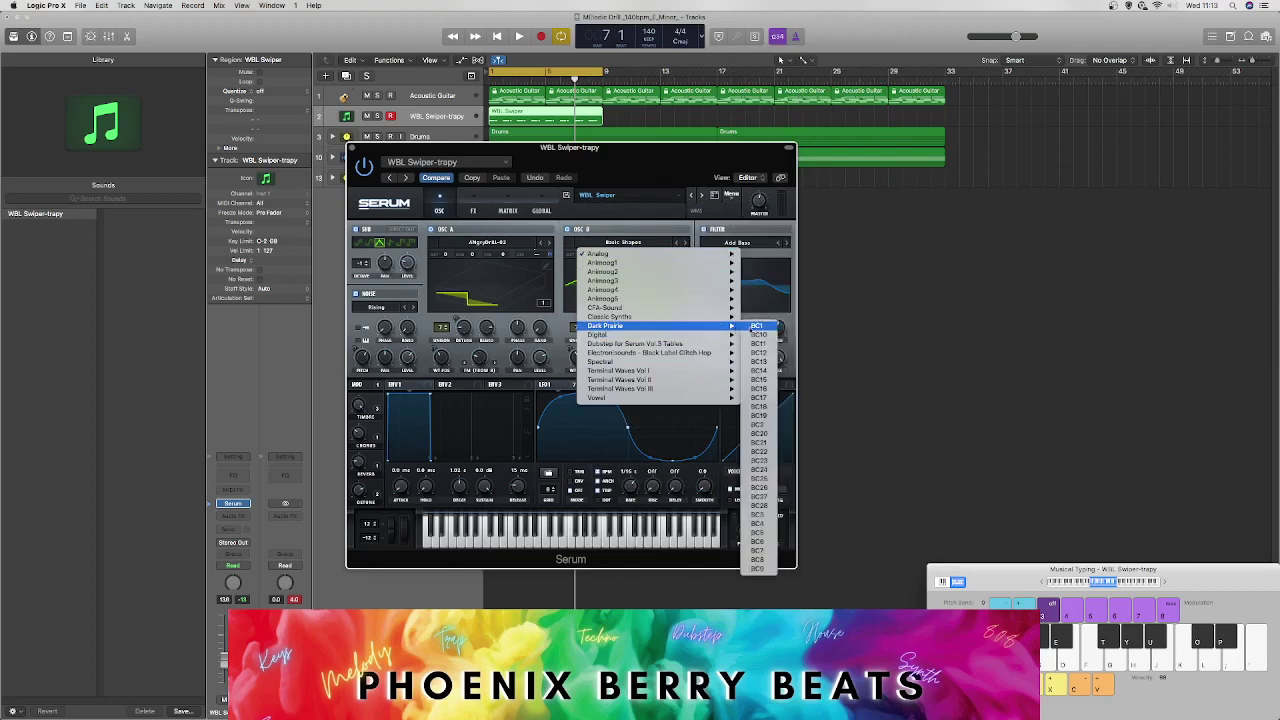
{"action": "left_click", "coordinate": [756, 330]}
{"action": "key", "text": "space"}
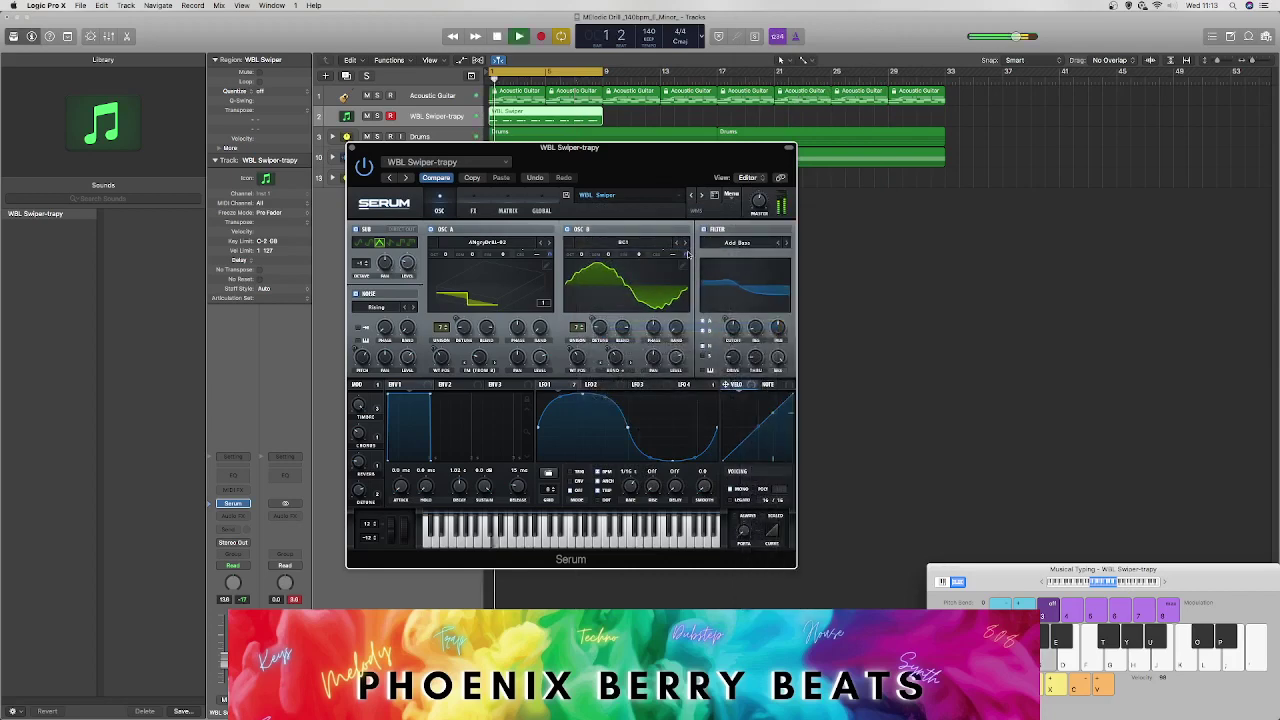
{"action": "left_click", "coordinate": [683, 243]}
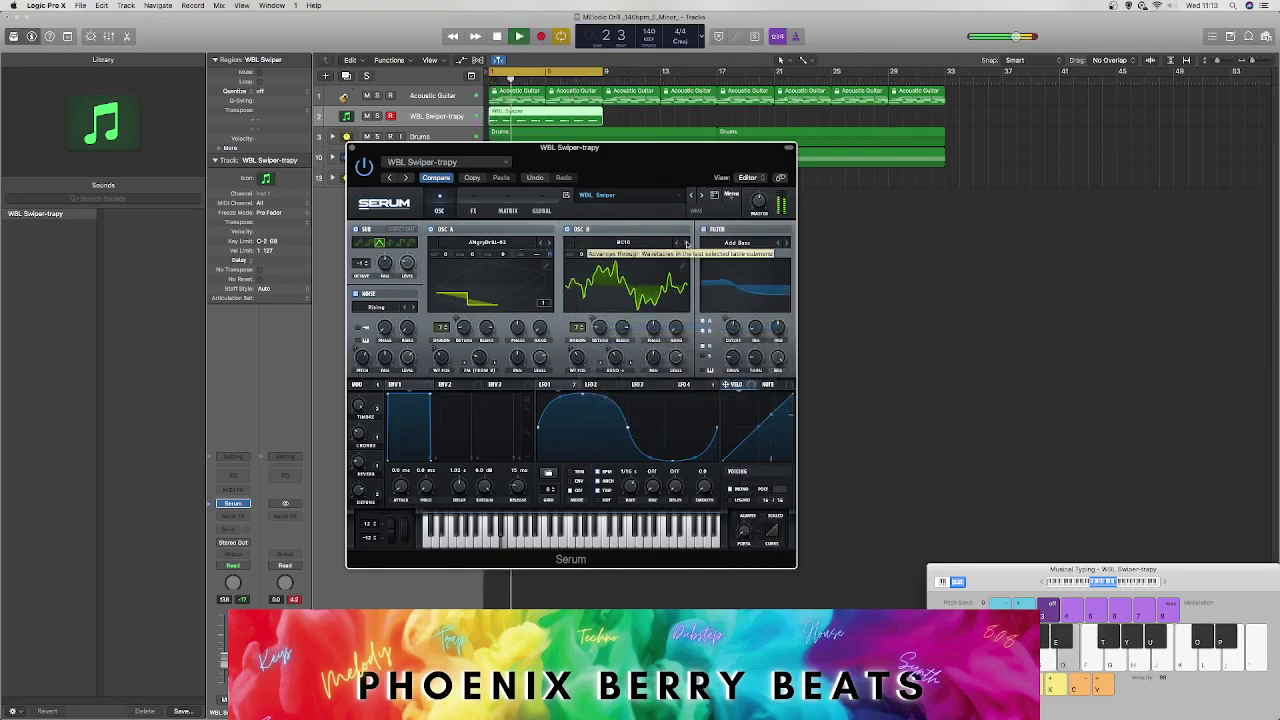
{"action": "left_click", "coordinate": [684, 243]}
{"action": "left_click", "coordinate": [686, 244]}
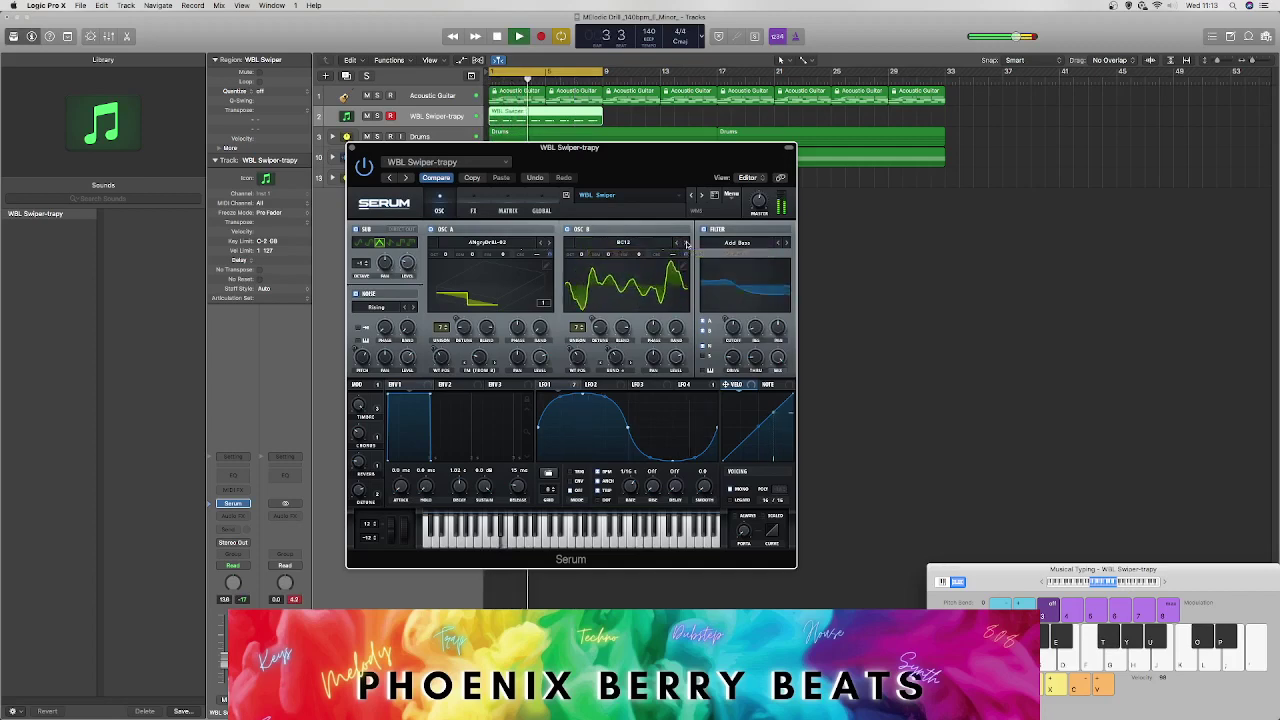
{"action": "left_click", "coordinate": [686, 244]}
{"action": "left_click", "coordinate": [686, 244]}
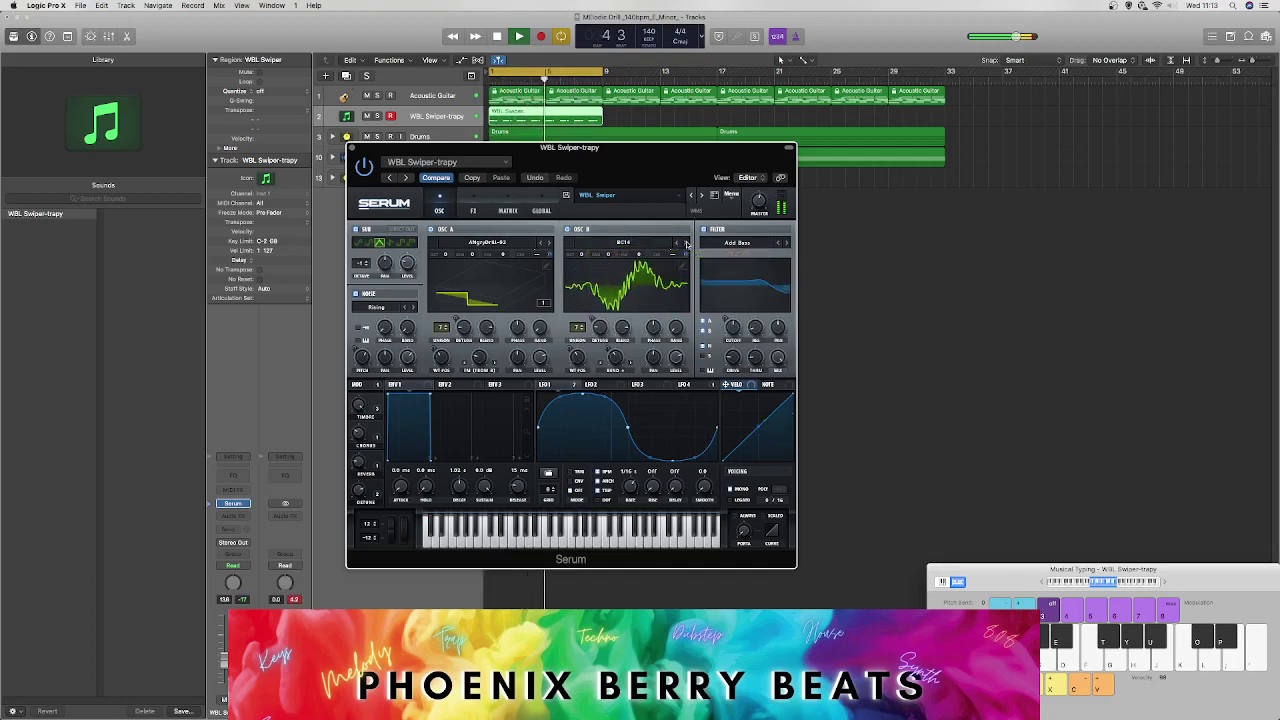
Step: Audition further Dark Prairie wavetables on oscillator B in the full mix, including BC18, BC19 and BC20, up to BC22
{"action": "left_click", "coordinate": [686, 244]}
{"action": "left_click", "coordinate": [686, 244]}
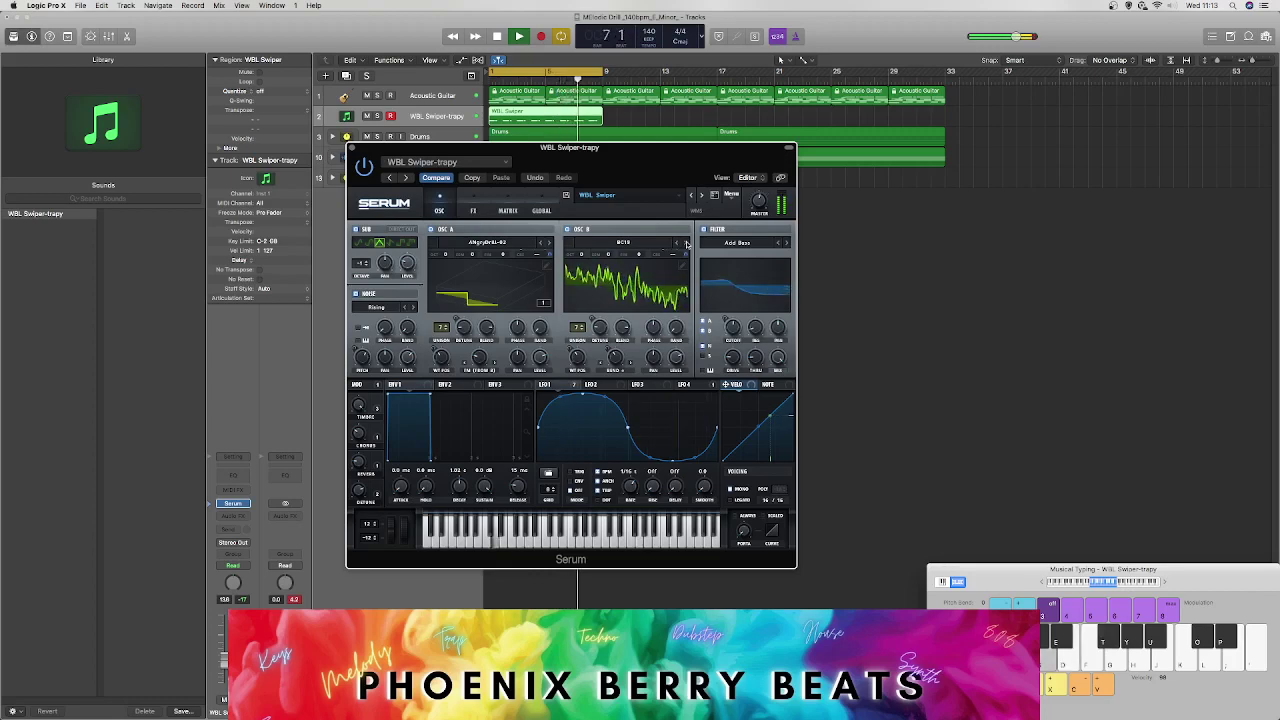
{"action": "left_click", "coordinate": [686, 244]}
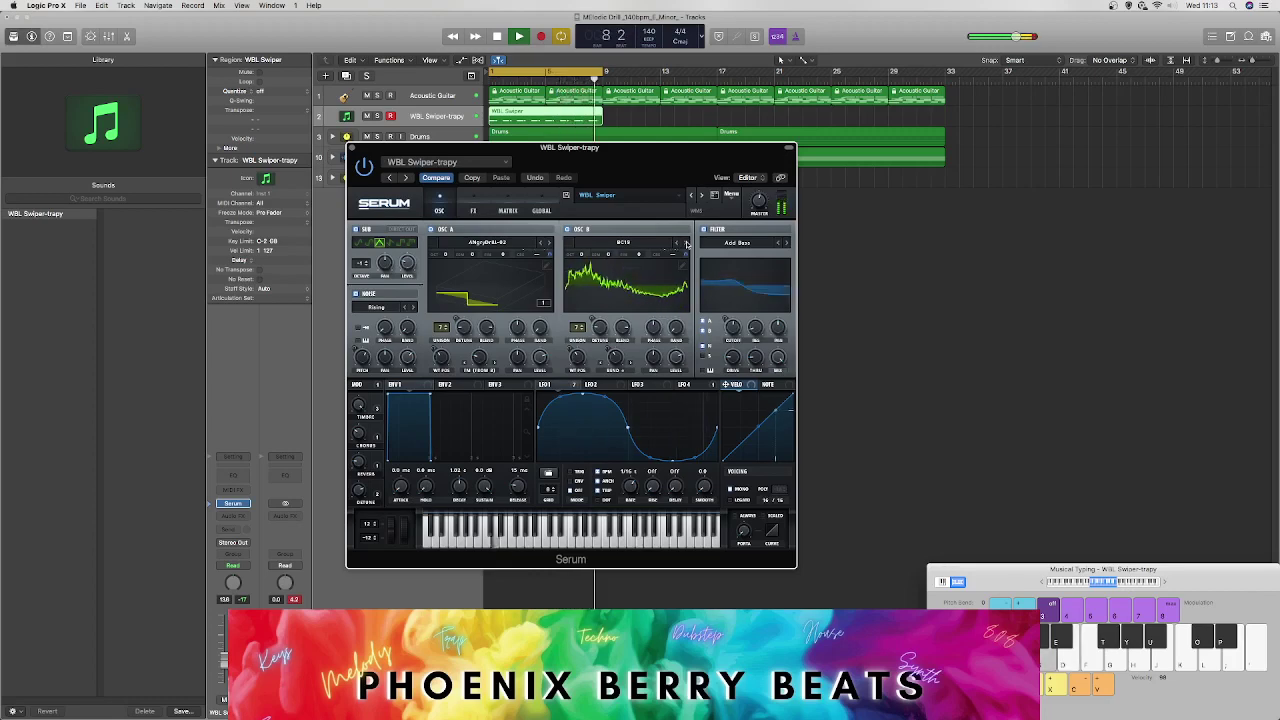
{"action": "left_click", "coordinate": [686, 244]}
{"action": "left_click", "coordinate": [686, 244]}
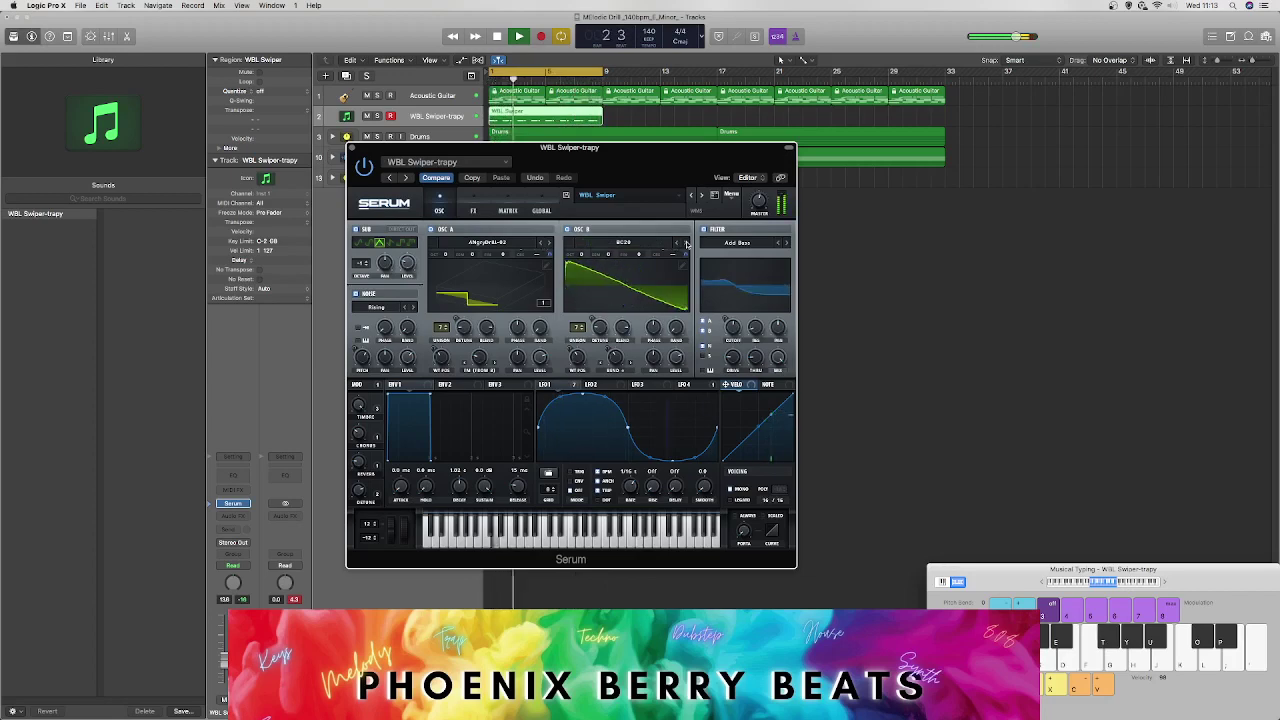
{"action": "left_click", "coordinate": [686, 244]}
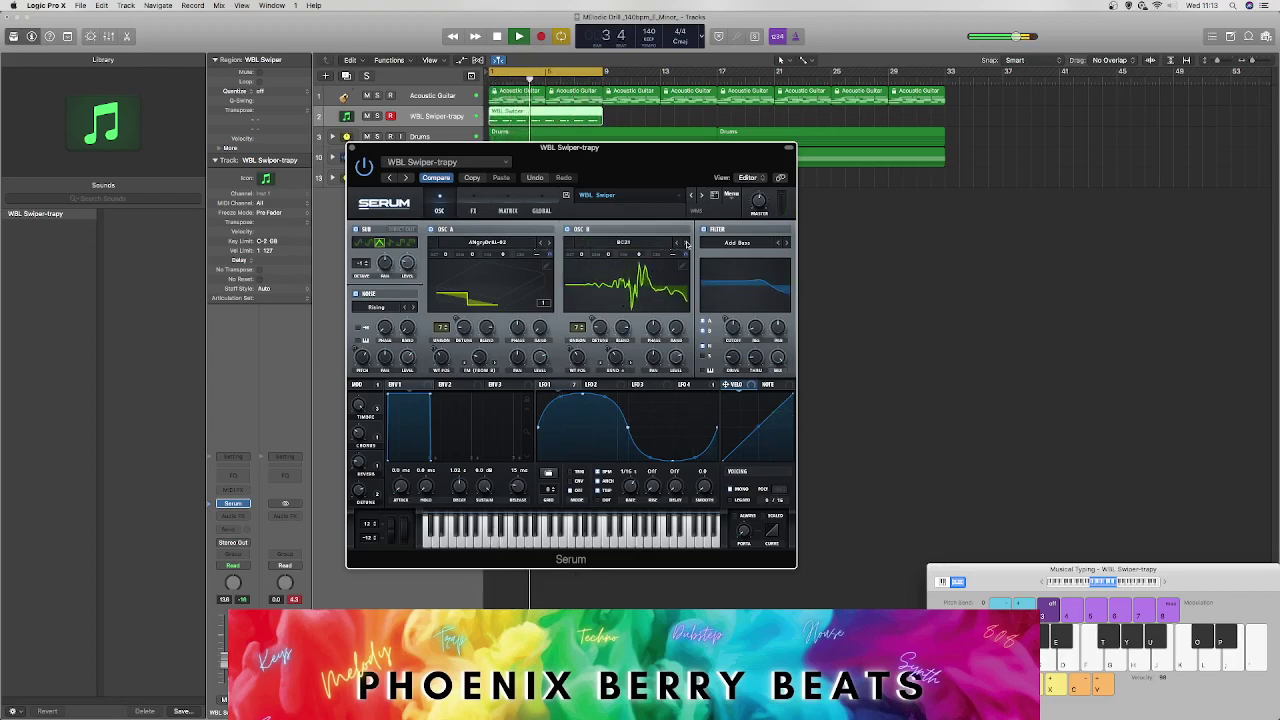
{"action": "left_click", "coordinate": [686, 244]}
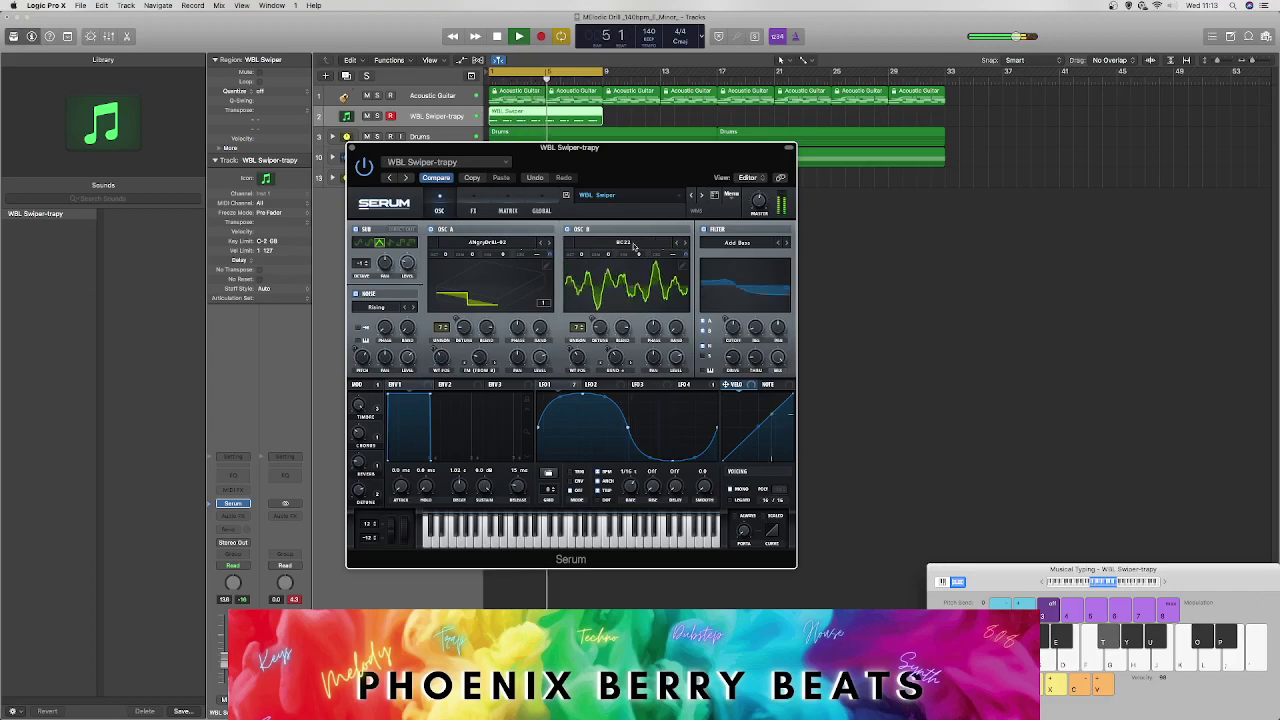
Step: Load the Spectral wavetable AlienSpectral on oscillator B and audition the set in the mix through Electric Guitar and Light Metal 1 to Monster 5
{"action": "left_click", "coordinate": [633, 245]}
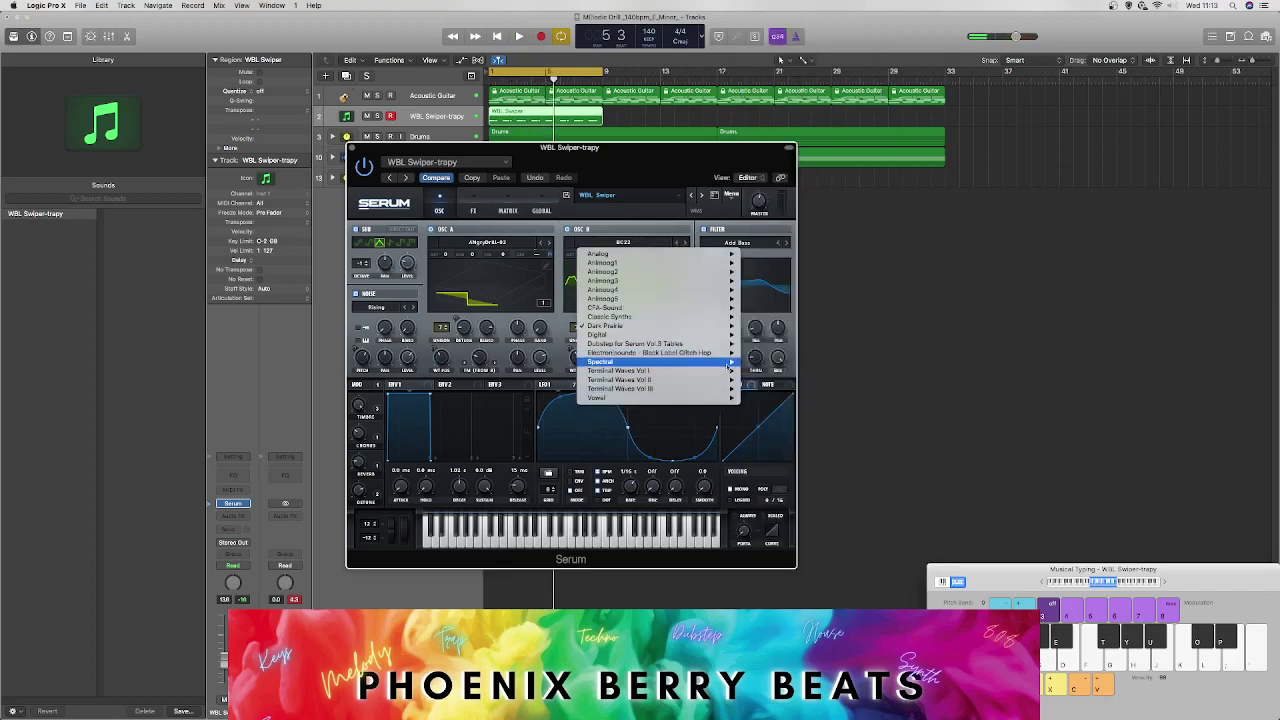
{"action": "left_click", "coordinate": [755, 362]}
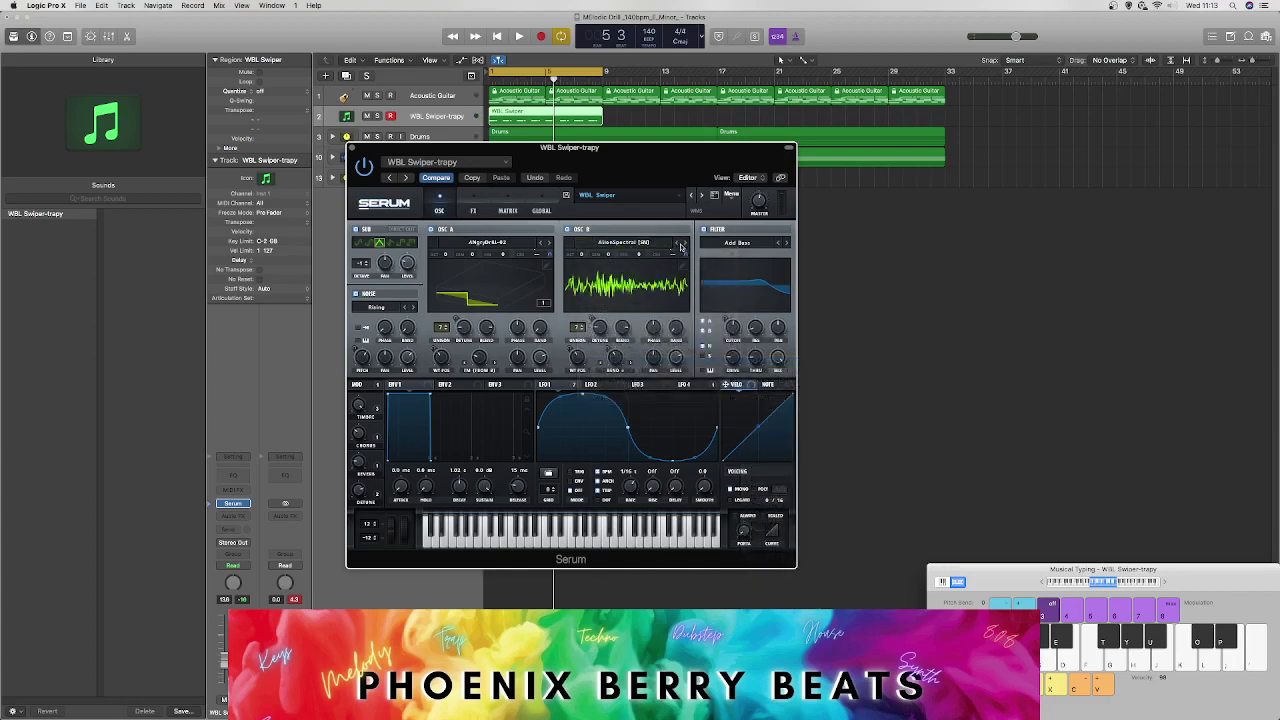
{"action": "key", "text": "space"}
{"action": "left_click", "coordinate": [686, 243]}
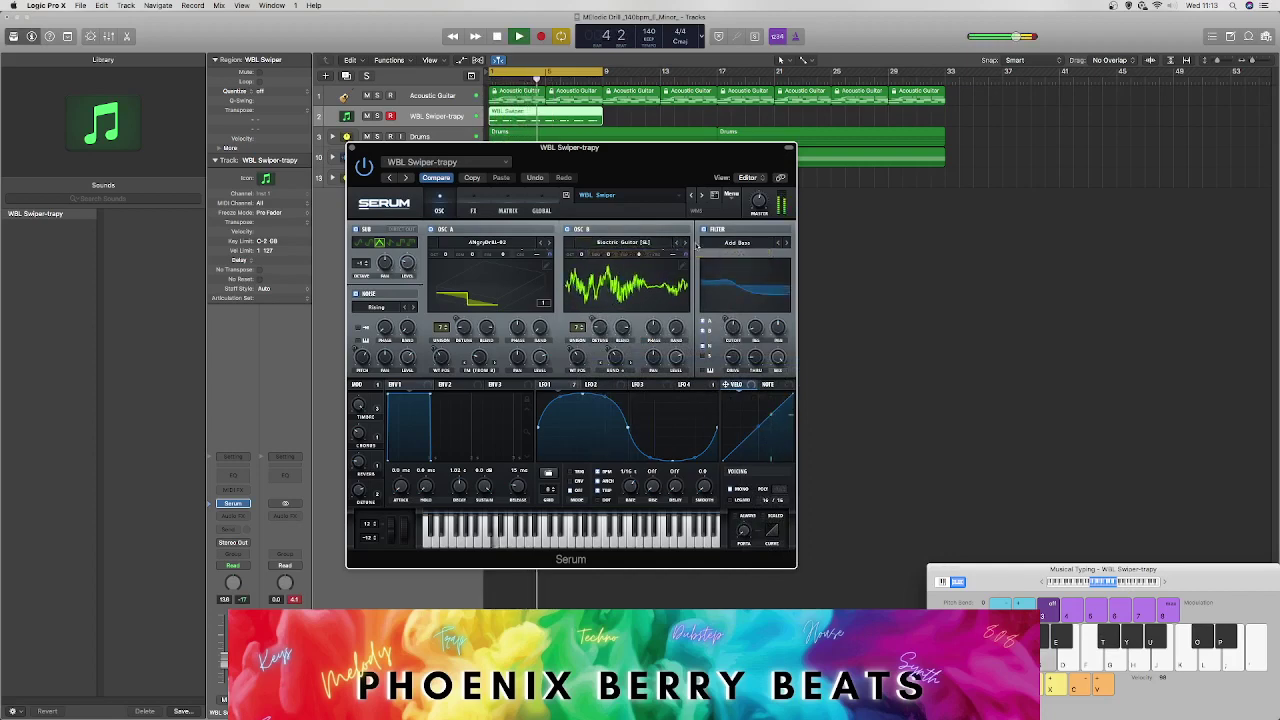
{"action": "left_click", "coordinate": [686, 244]}
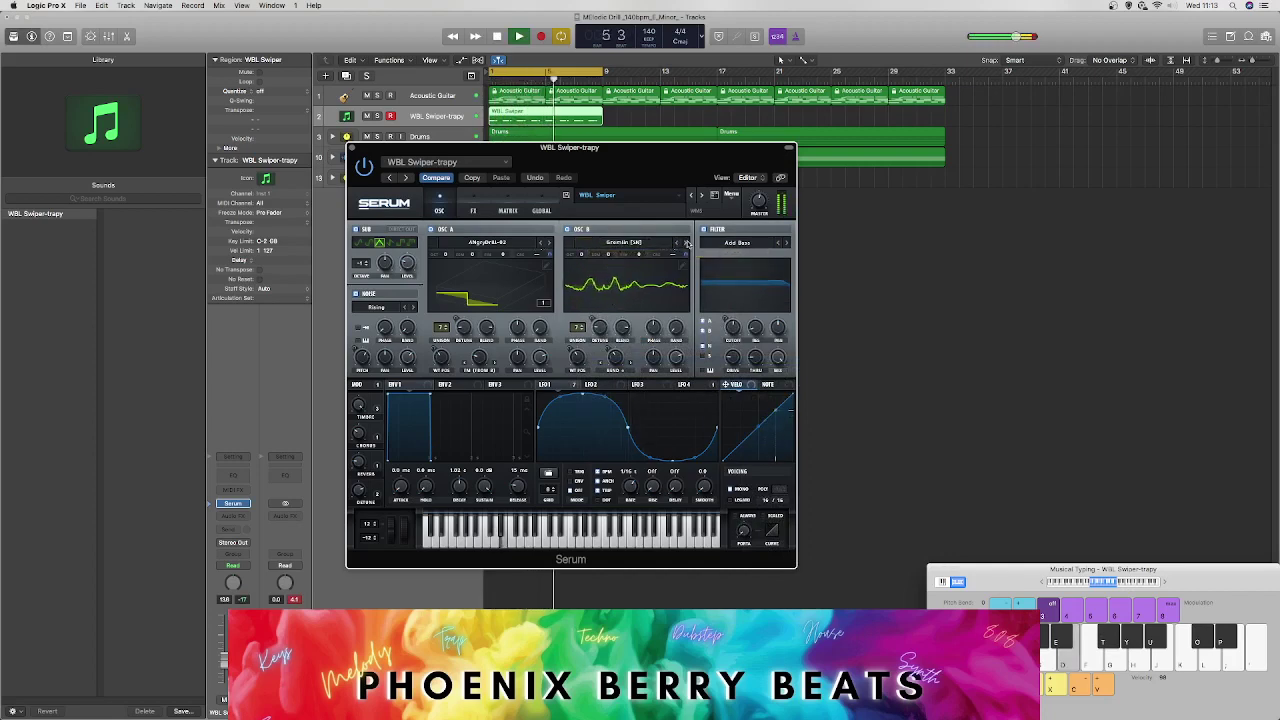
{"action": "left_click", "coordinate": [686, 245]}
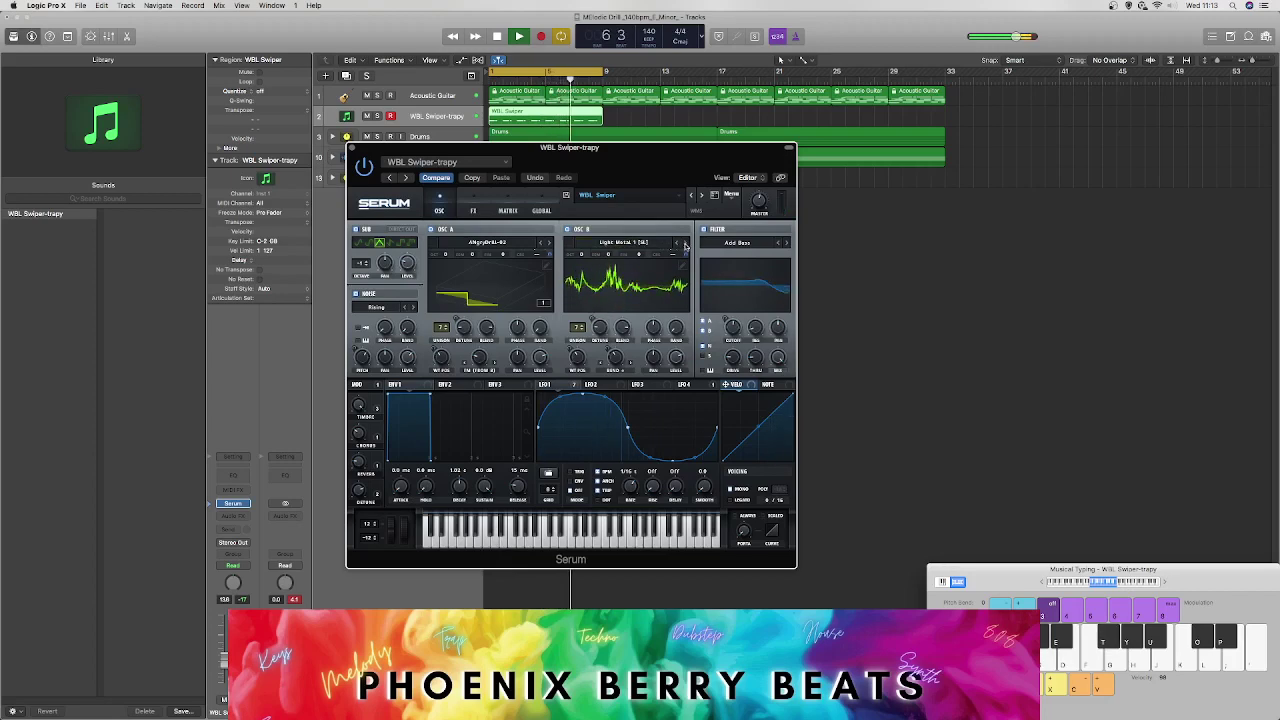
{"action": "left_click", "coordinate": [686, 245]}
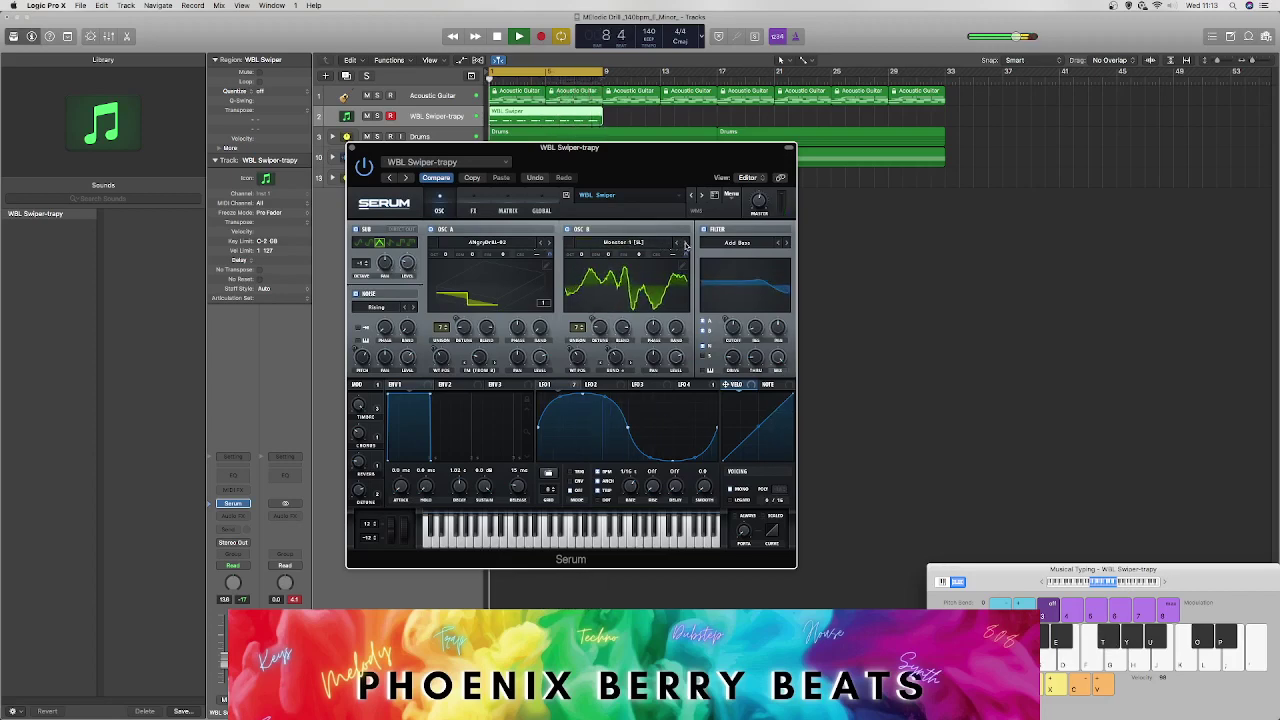
{"action": "left_click", "coordinate": [686, 245]}
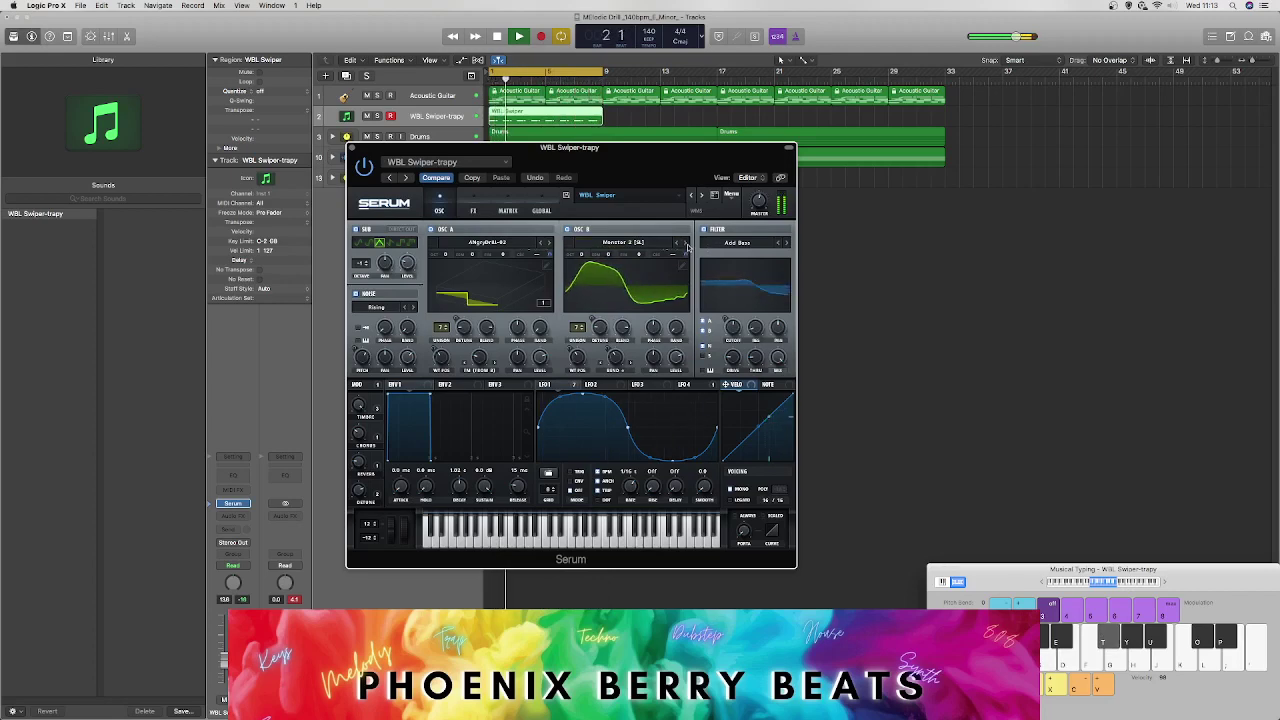
{"action": "left_click", "coordinate": [686, 245]}
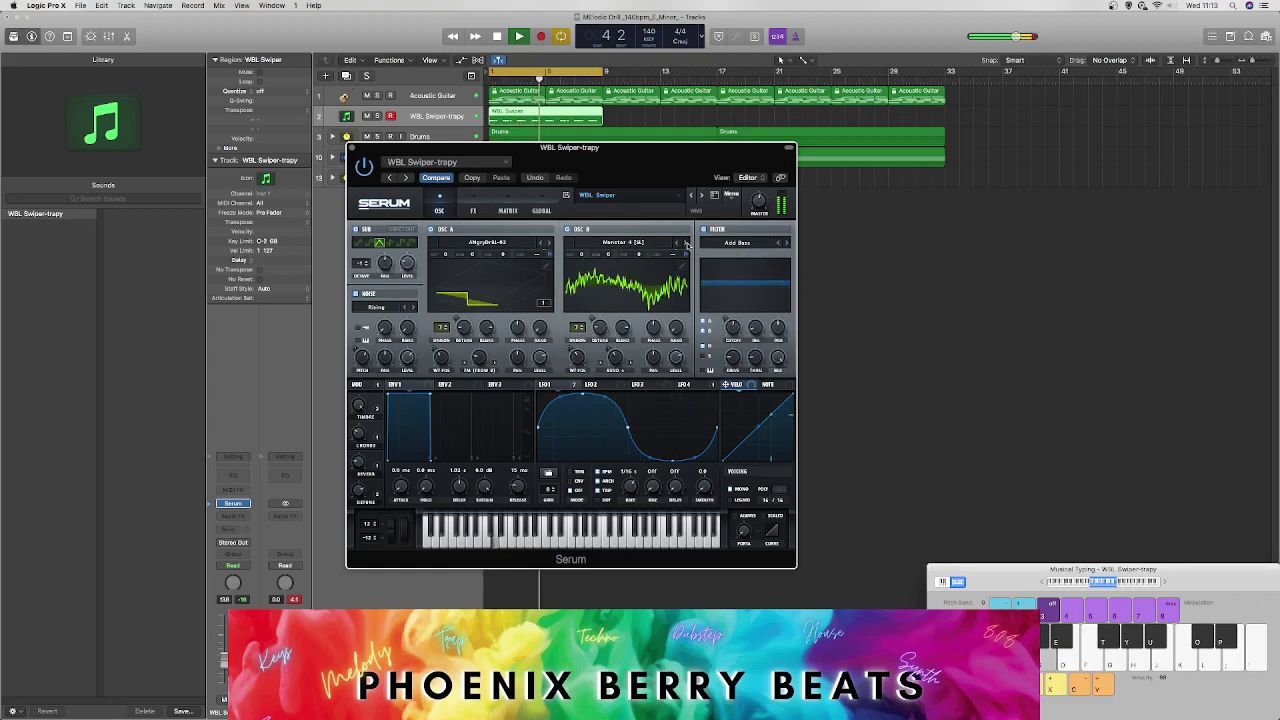
{"action": "left_click", "coordinate": [686, 245]}
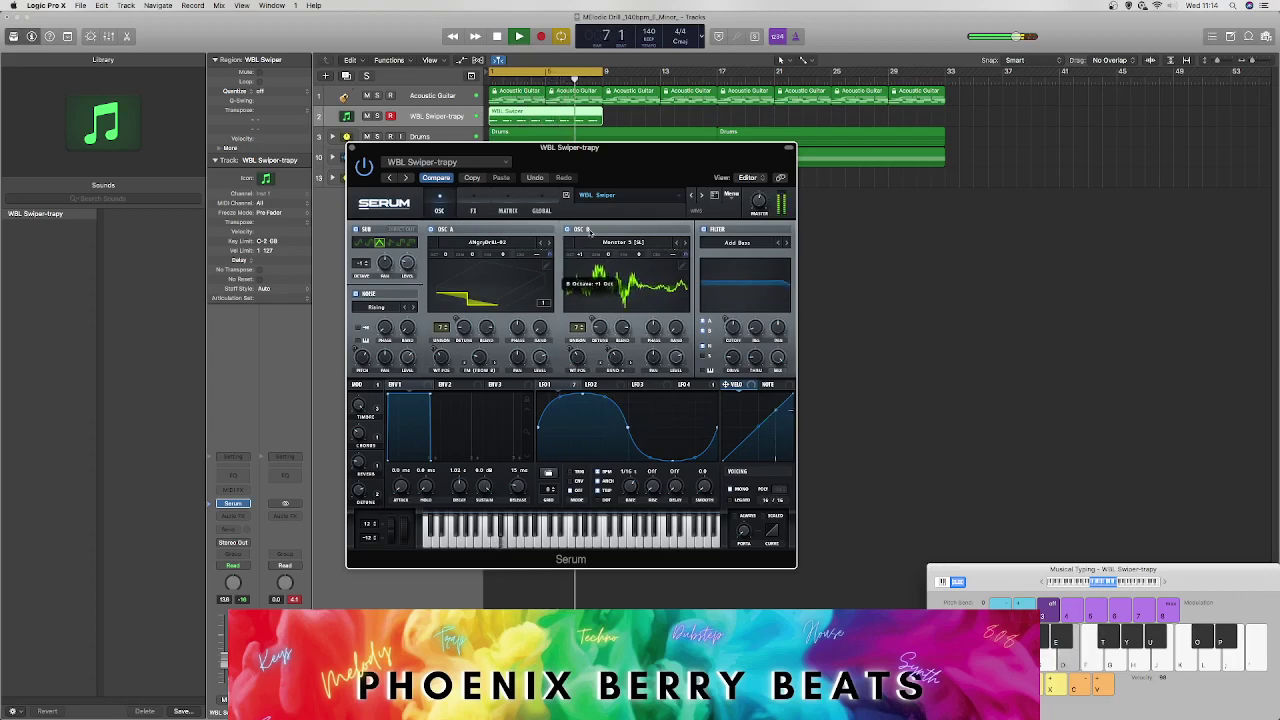
Step: Set oscillator B's octave to -2 and load a wavetable from the end of the Spectral set
{"action": "mouse_move", "coordinate": [580, 254]}
{"action": "left_mouse_down"}
{"action": "mouse_move", "coordinate": [590, 214]}
{"action": "mouse_move", "coordinate": [575, 277]}
{"action": "mouse_move", "coordinate": [593, 253]}
{"action": "left_mouse_up"}
{"action": "left_click", "coordinate": [662, 242]}
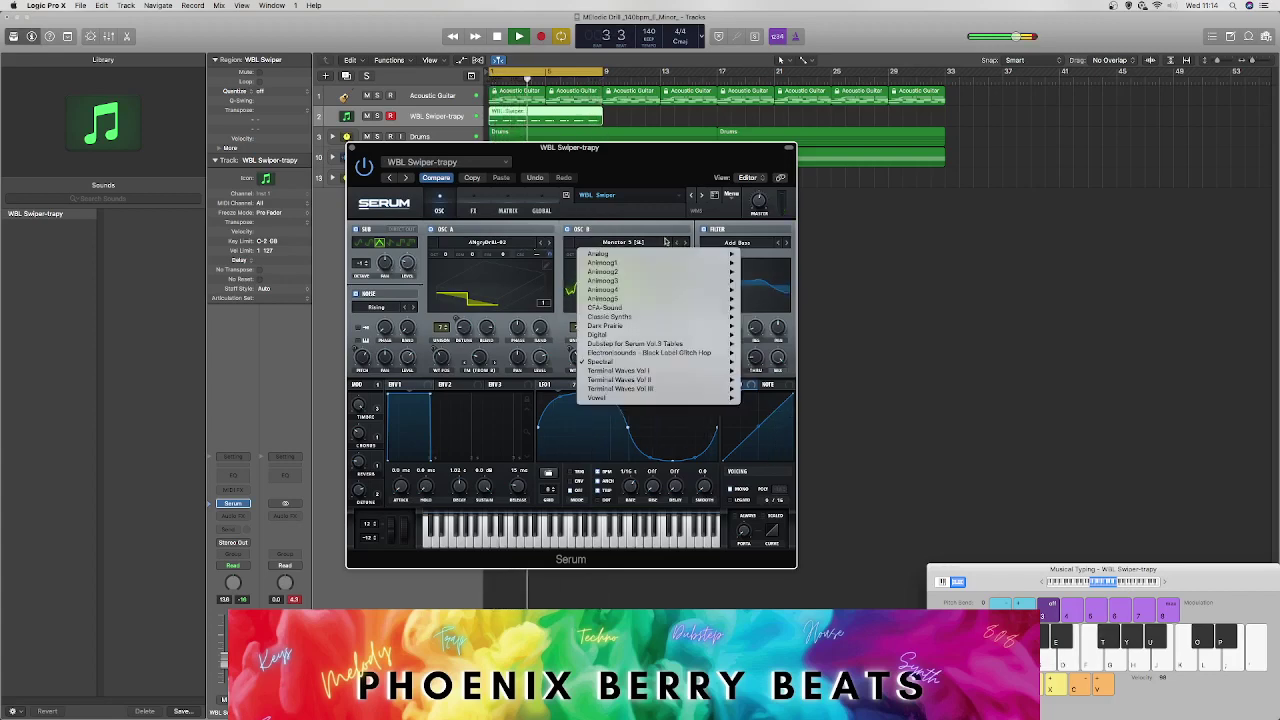
{"action": "mouse_move", "coordinate": [620, 361]}
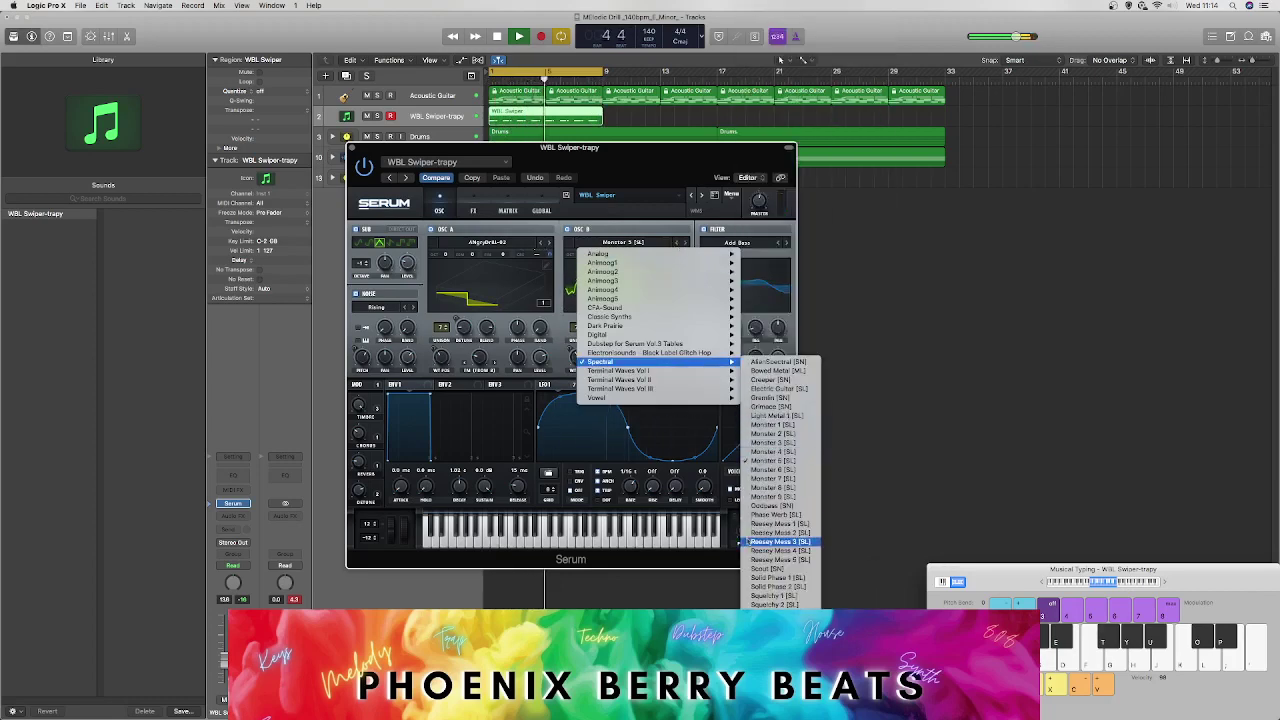
{"action": "left_click", "coordinate": [775, 649]}
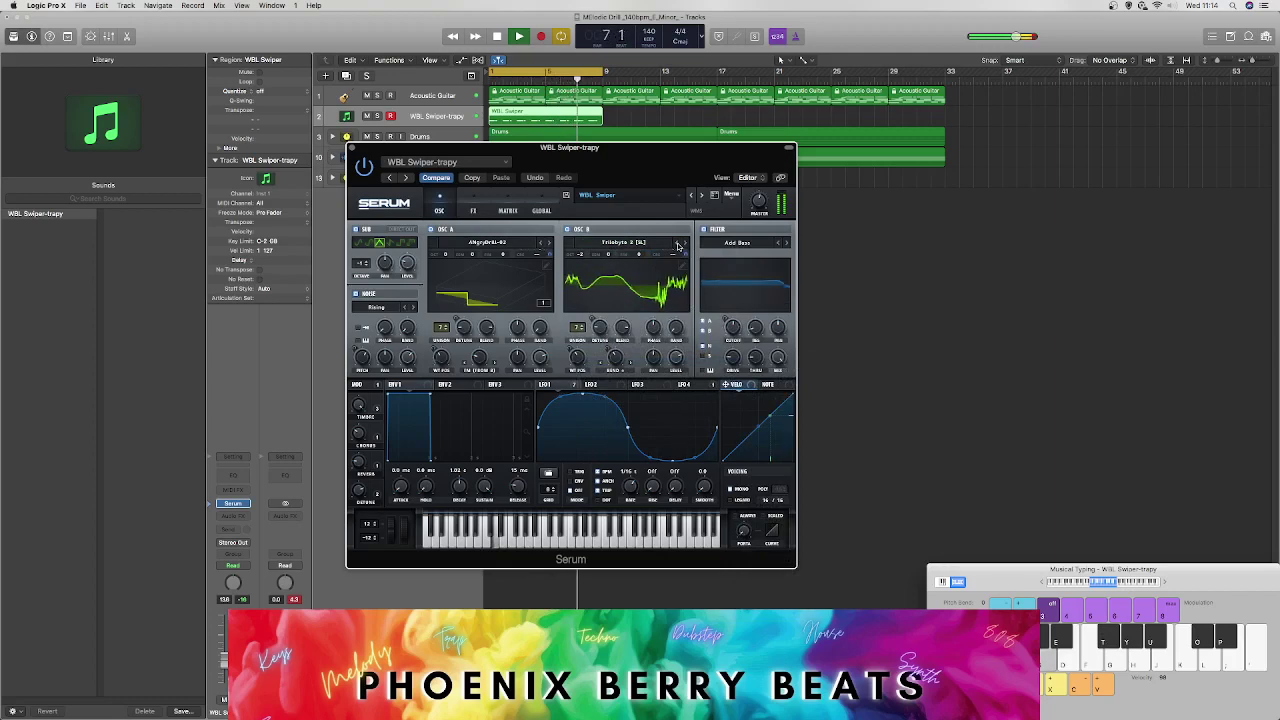
Step: Audition the Spectral wavetables on oscillator B in reverse order through Squelchy 1 and Scout to Reesey Mess 4
{"action": "left_click", "coordinate": [676, 244]}
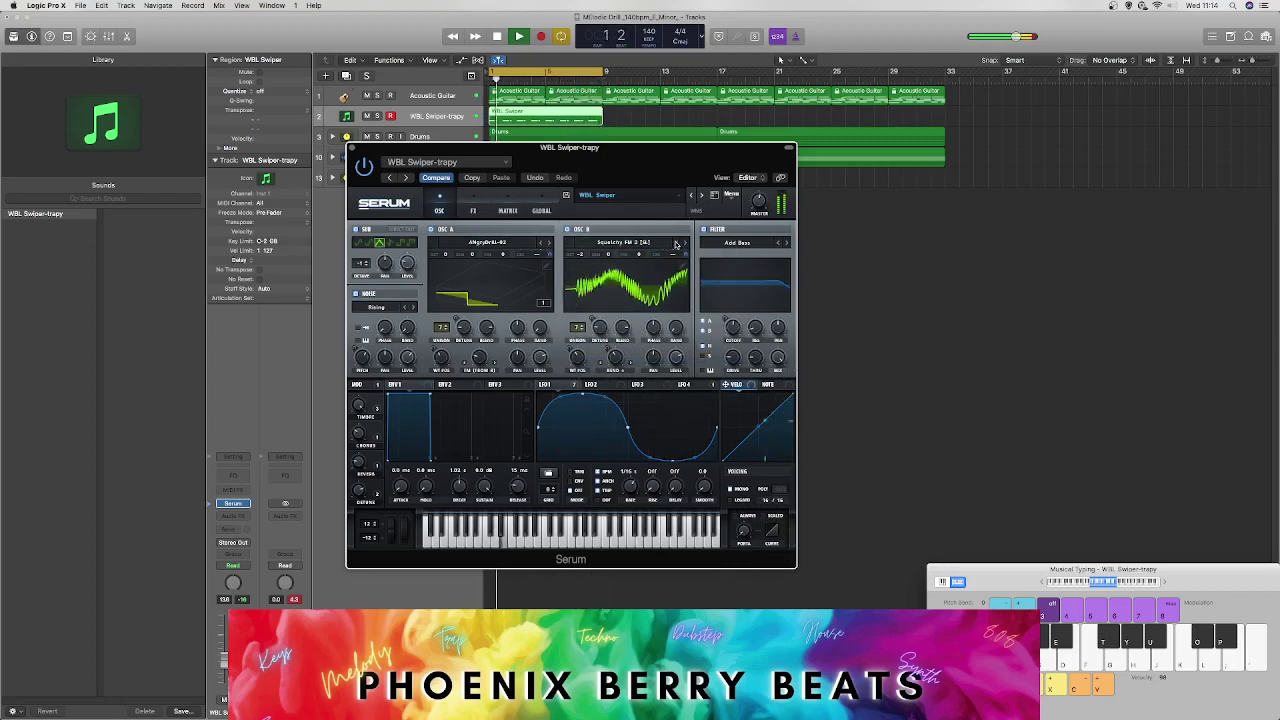
{"action": "left_click", "coordinate": [676, 244]}
{"action": "left_click", "coordinate": [676, 244]}
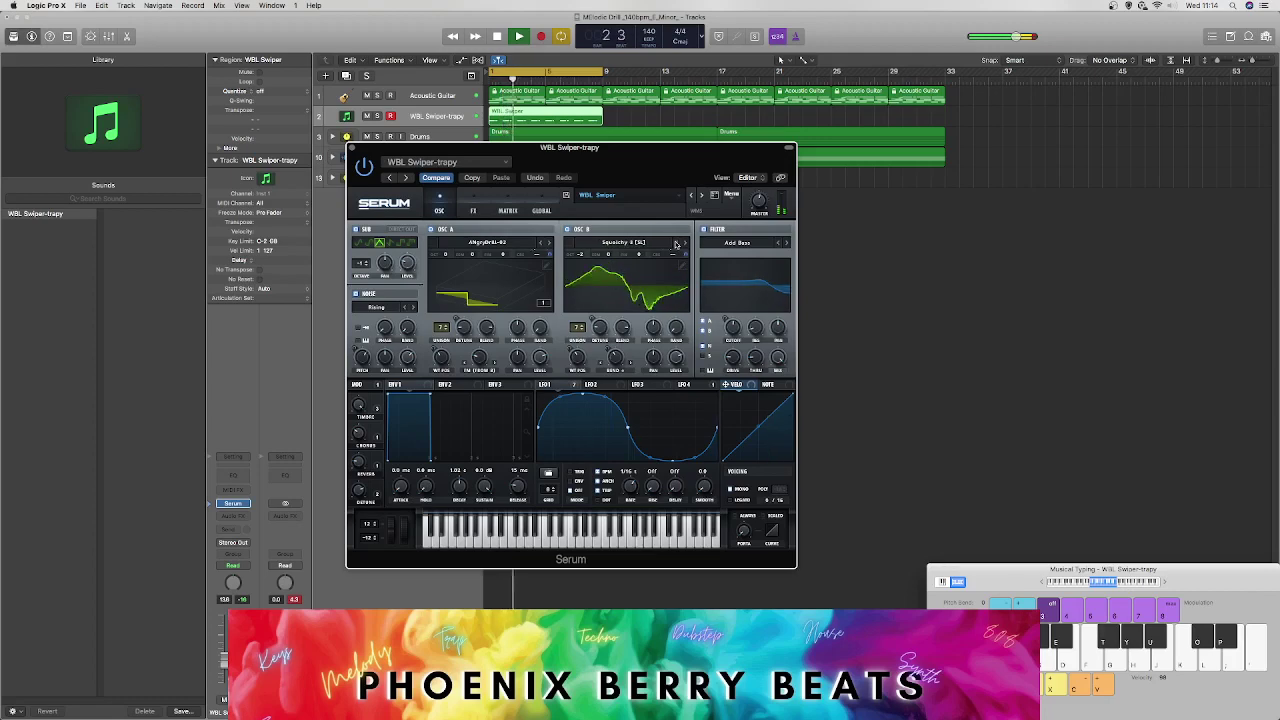
{"action": "left_click", "coordinate": [676, 244]}
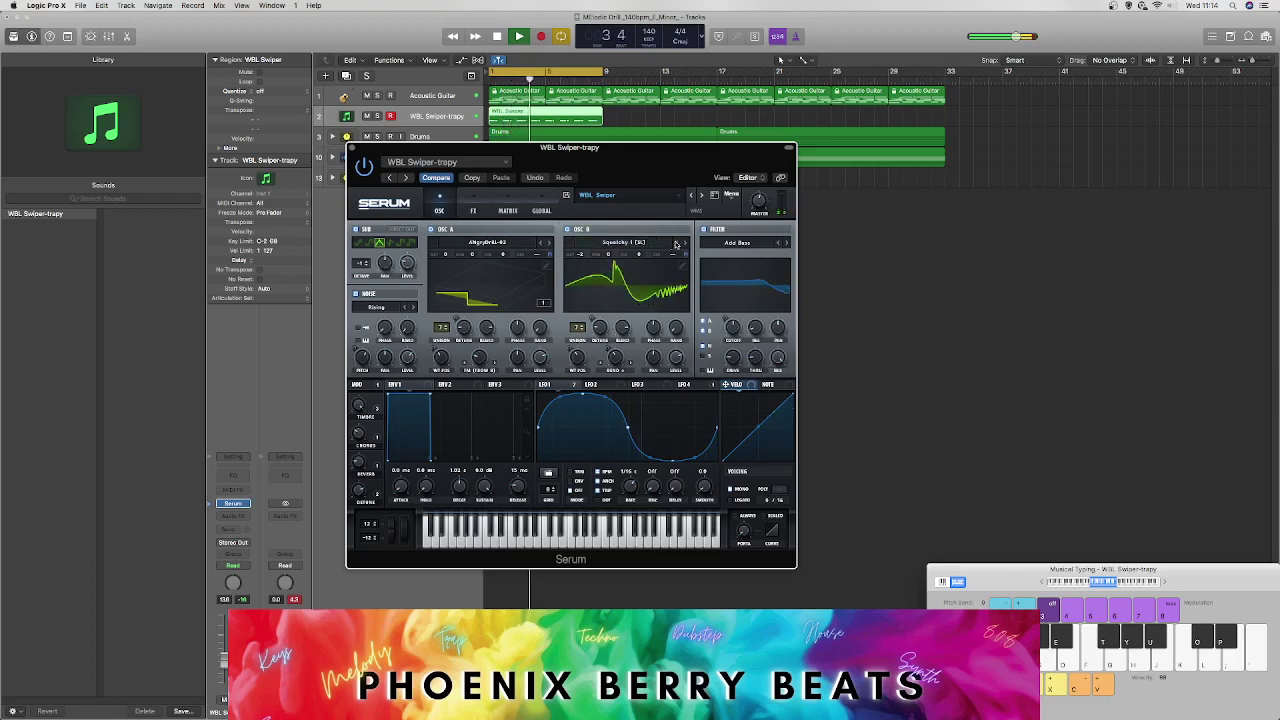
{"action": "left_click", "coordinate": [676, 244]}
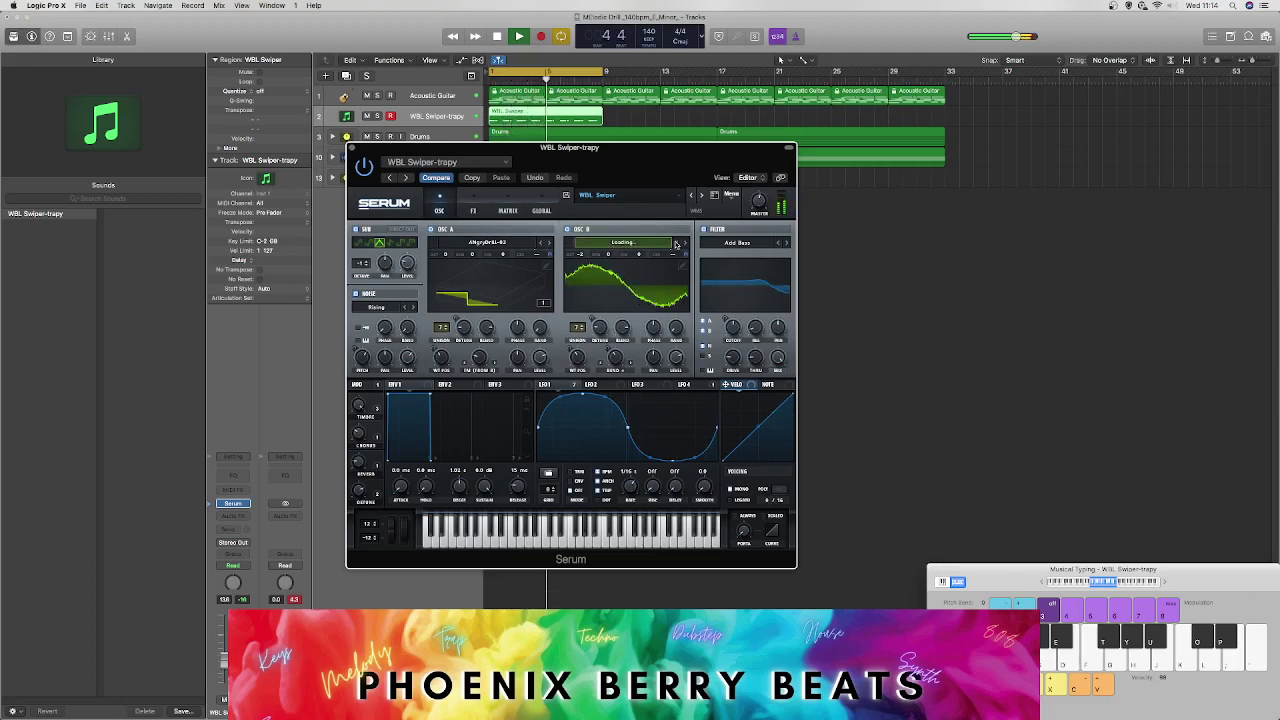
{"action": "left_click", "coordinate": [676, 244]}
{"action": "left_click", "coordinate": [676, 244]}
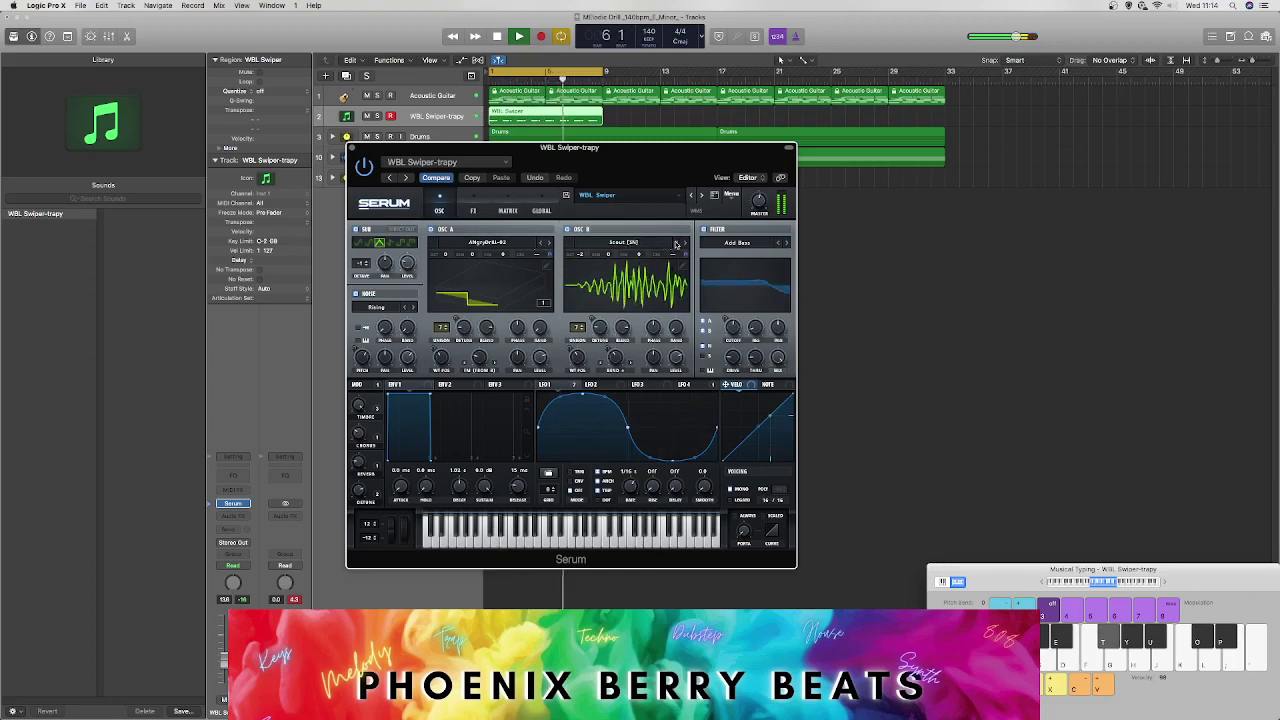
{"action": "left_click", "coordinate": [676, 244]}
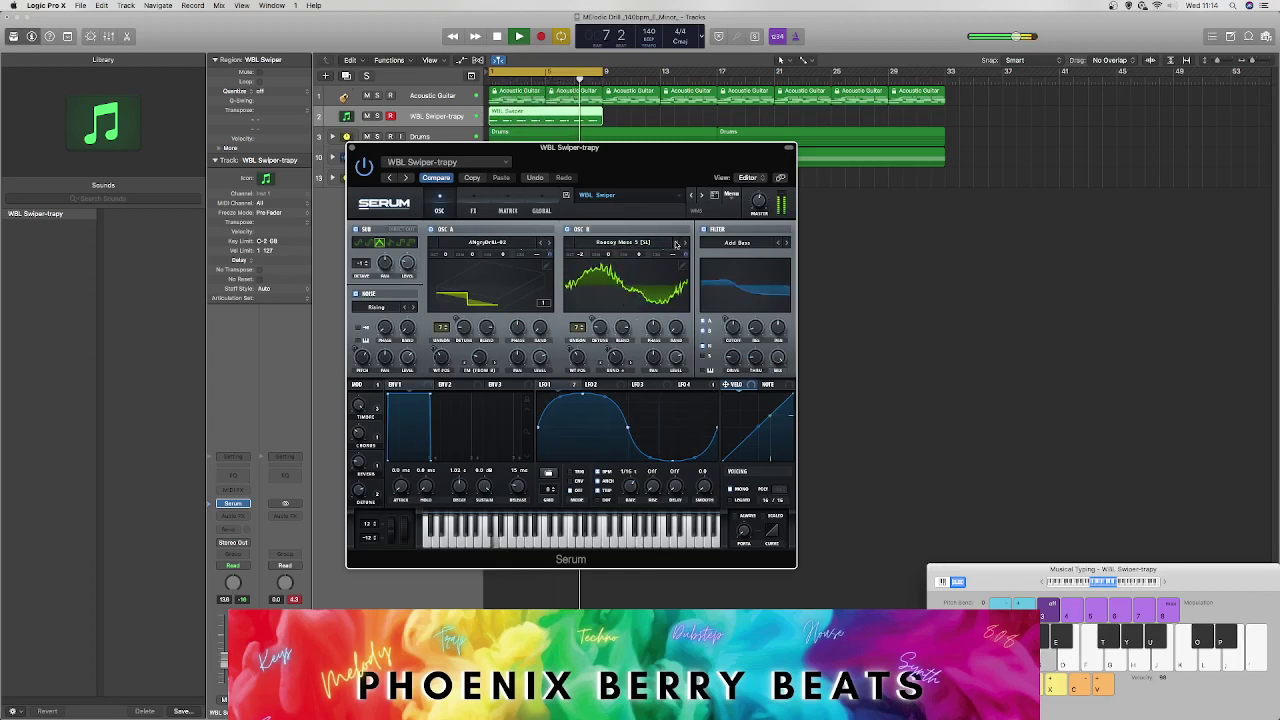
Step: Audition CFA-Sound wavetables on oscillator B in the full mix, including the one already used on oscillator A and an Arena table
{"action": "left_click", "coordinate": [623, 242]}
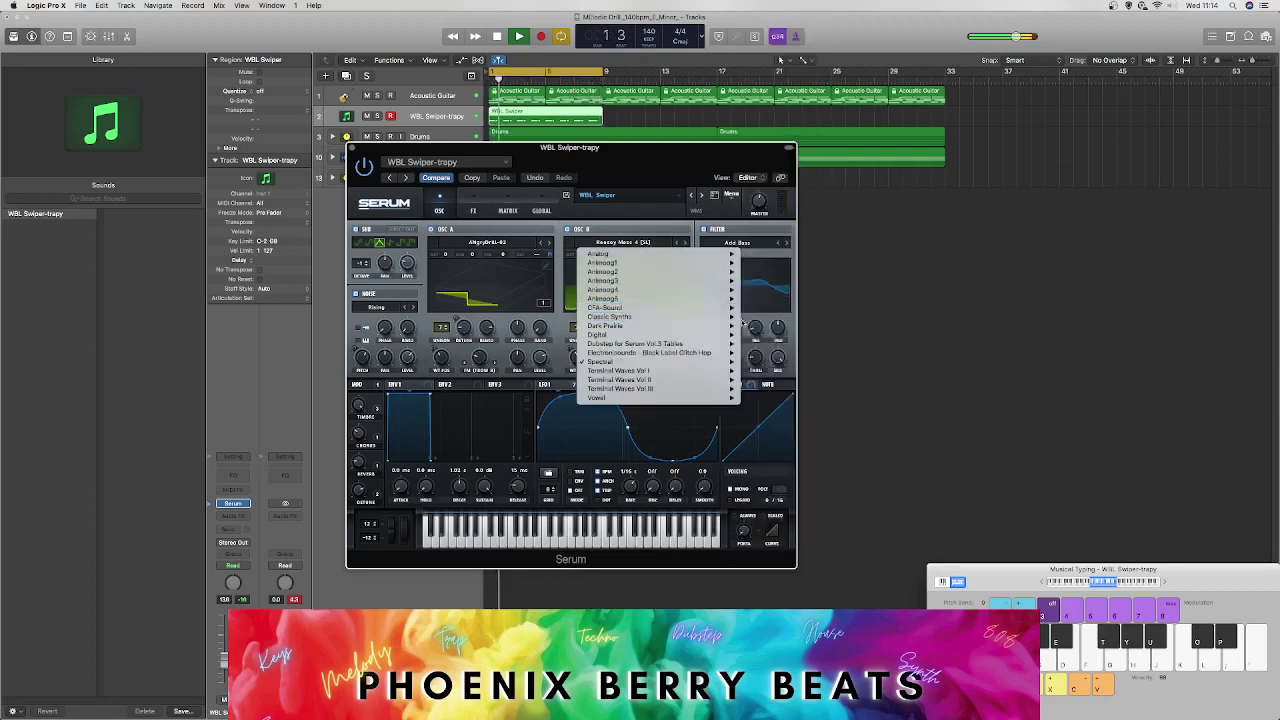
{"action": "left_click", "coordinate": [772, 309]}
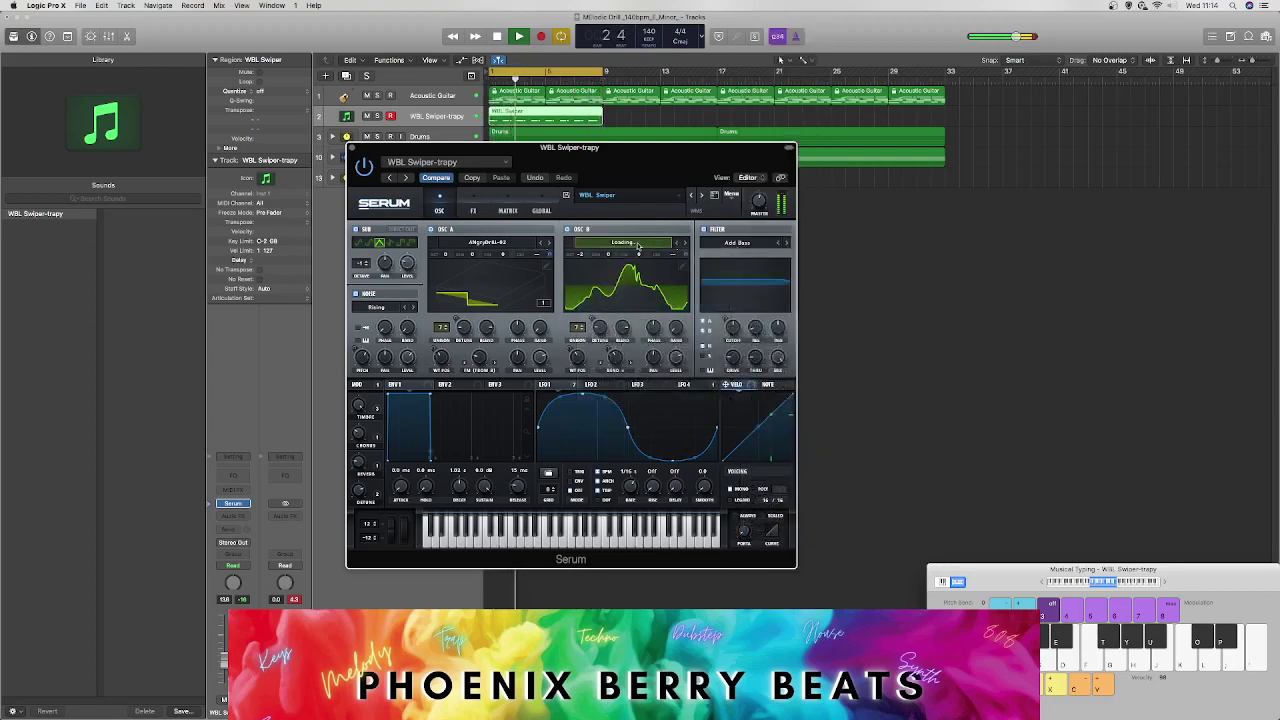
{"action": "left_click", "coordinate": [678, 243]}
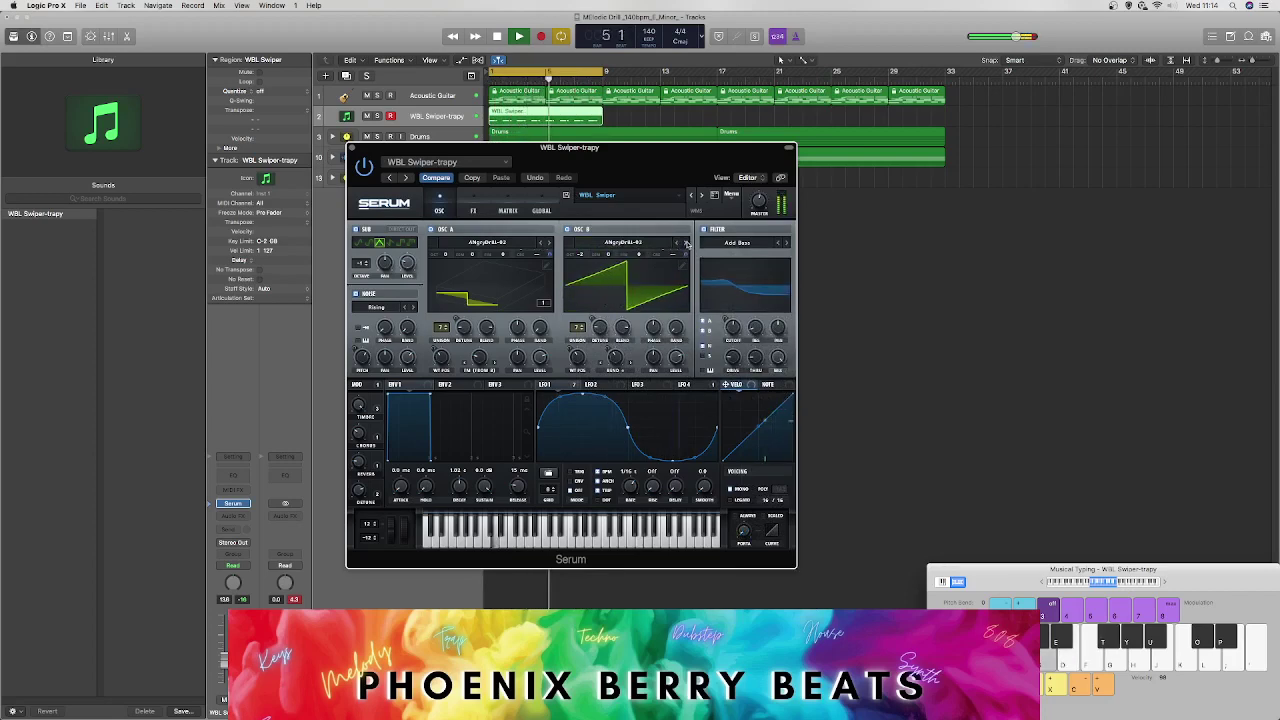
{"action": "left_click", "coordinate": [685, 243]}
Step: Load a Digital wavetable from the Evol group on oscillator B and audition the following ones up to Evolution
{"action": "left_click", "coordinate": [651, 243]}
{"action": "left_click", "coordinate": [651, 243]}
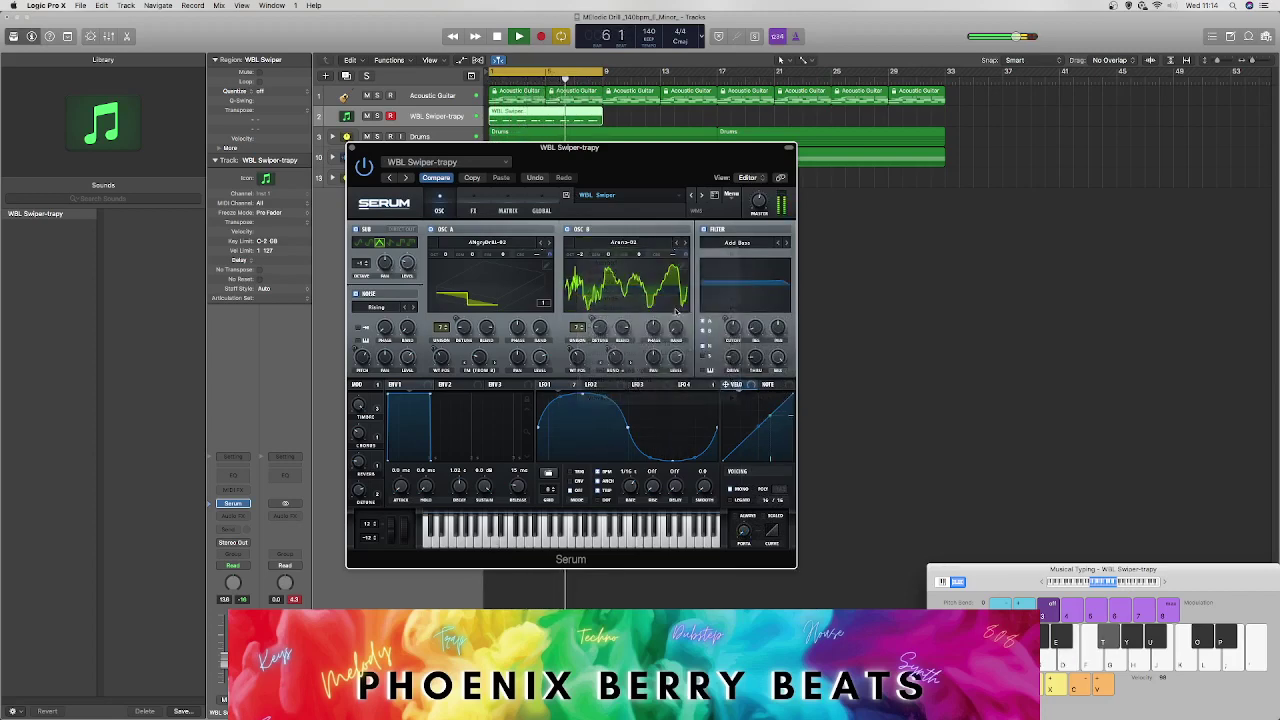
{"action": "left_click", "coordinate": [651, 243]}
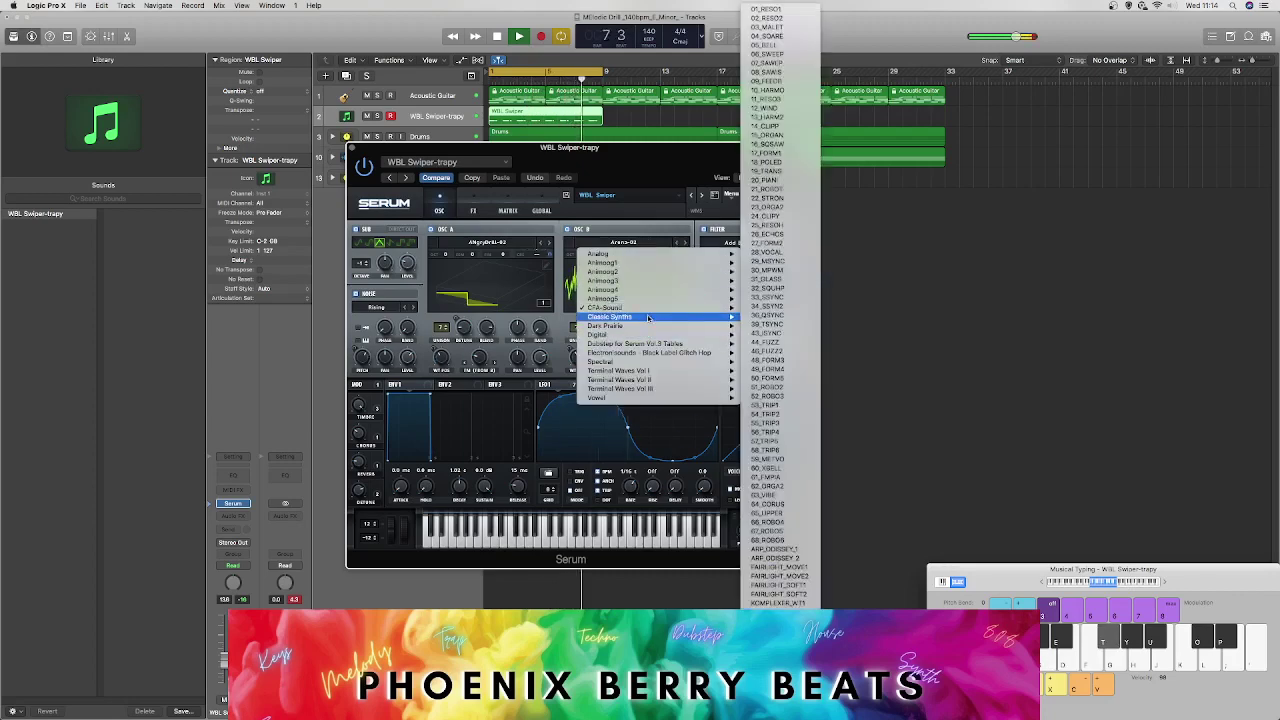
{"action": "mouse_move", "coordinate": [651, 316]}
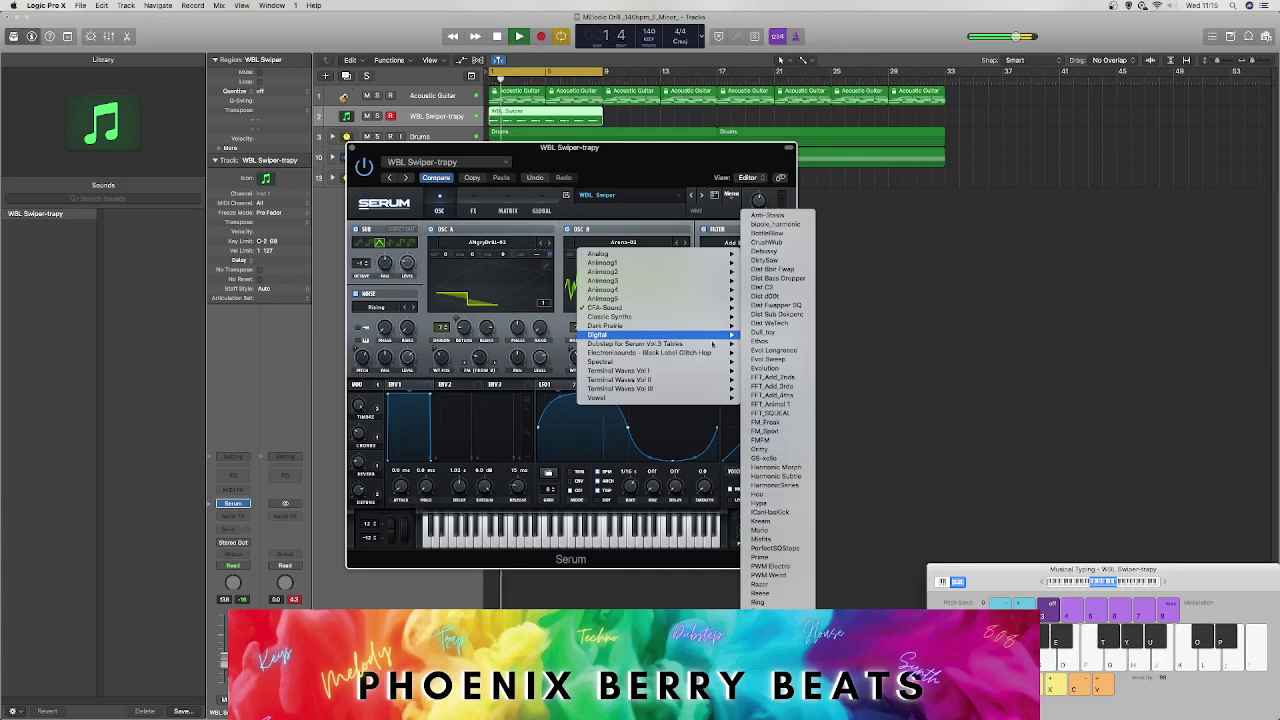
{"action": "left_click", "coordinate": [763, 350]}
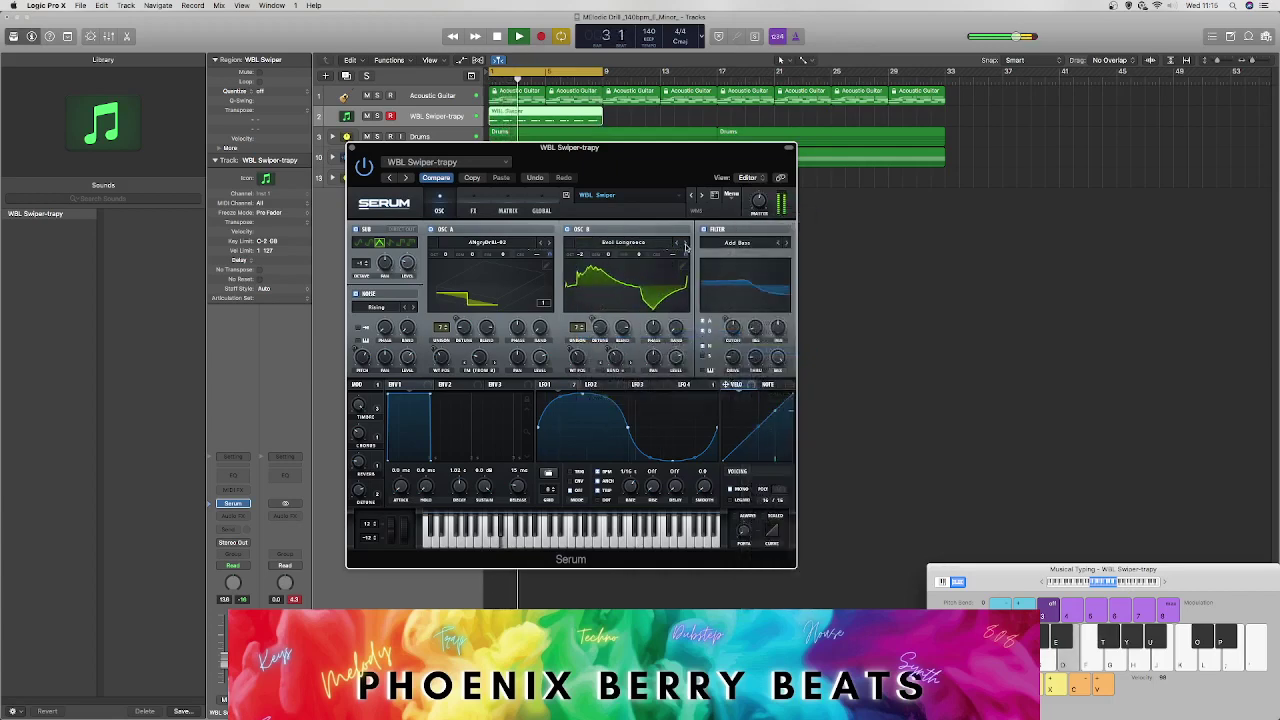
{"action": "left_click", "coordinate": [686, 245]}
{"action": "left_click", "coordinate": [684, 246]}
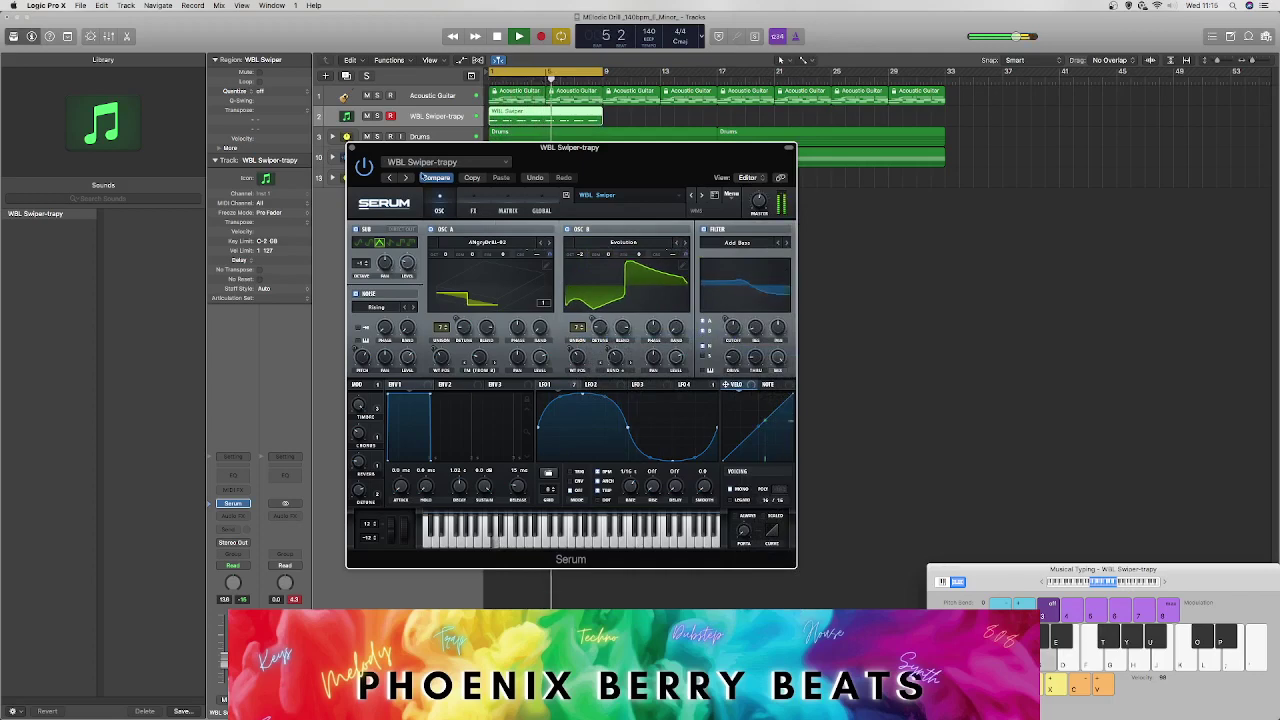
Step: Reload the saved WBL Swiper-trapy setting in Serum and close the plug-in window
{"action": "left_click", "coordinate": [415, 163]}
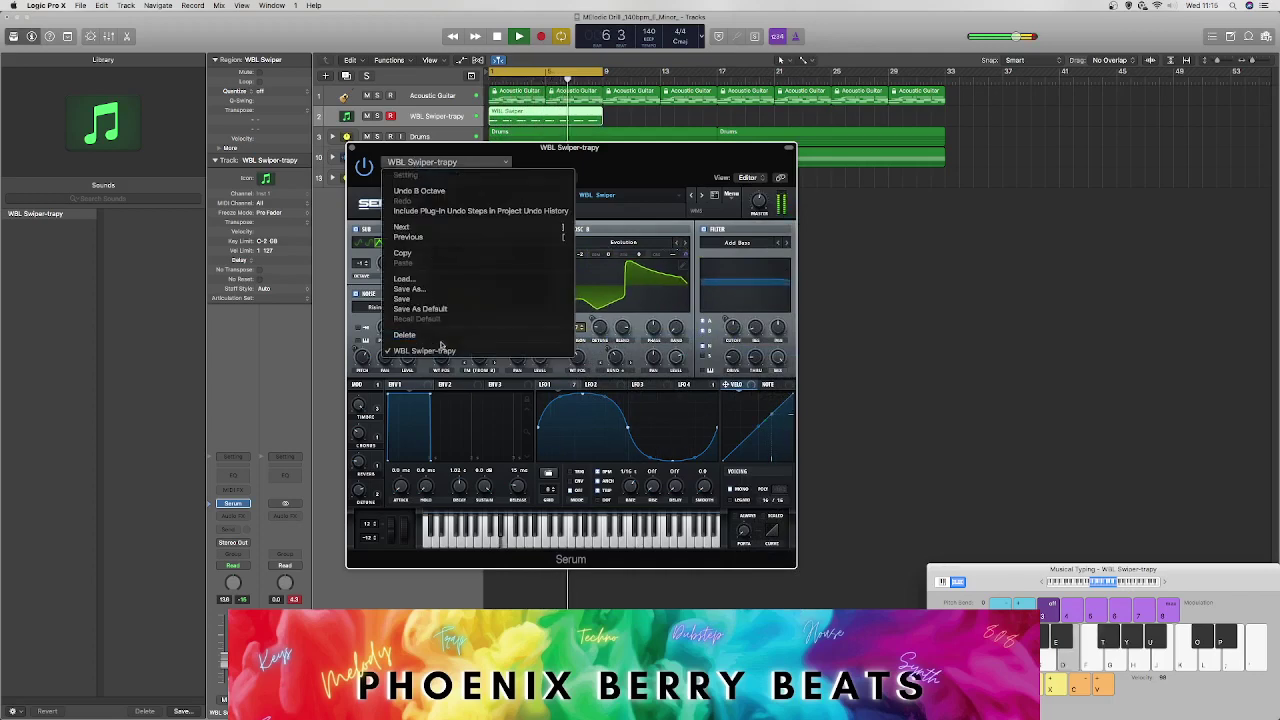
{"action": "left_click", "coordinate": [424, 351]}
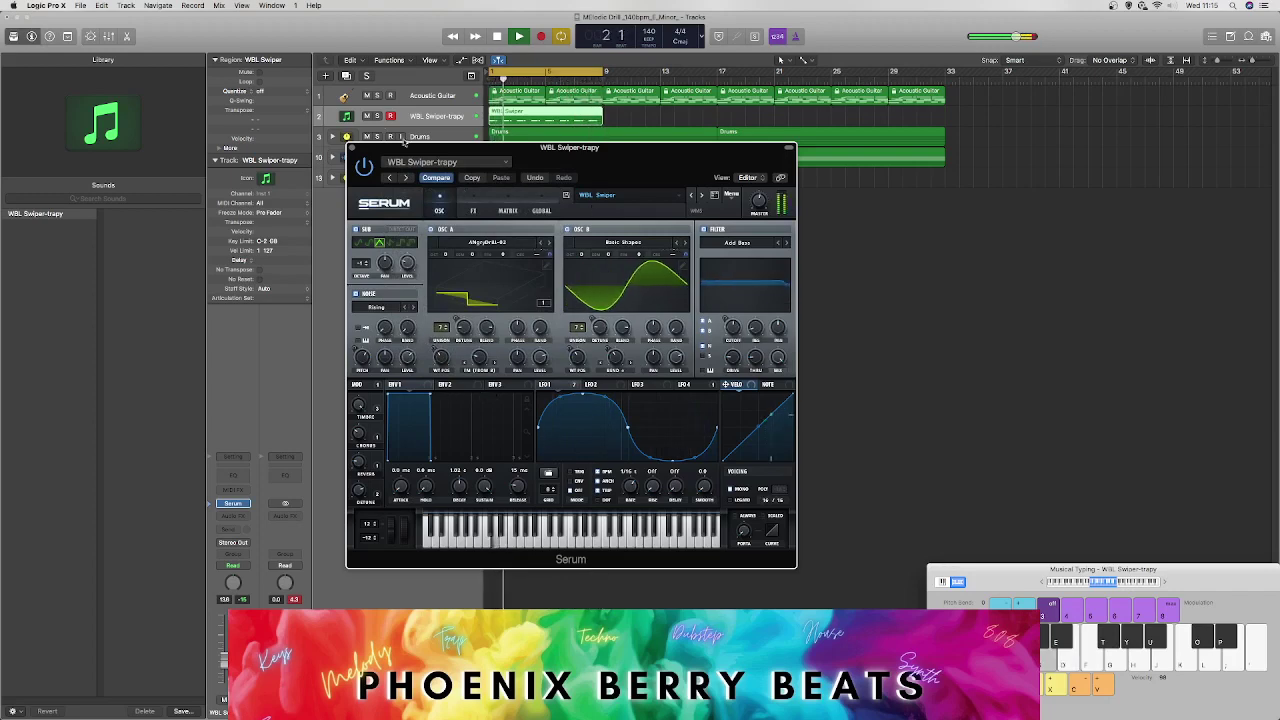
{"action": "left_click", "coordinate": [352, 149]}
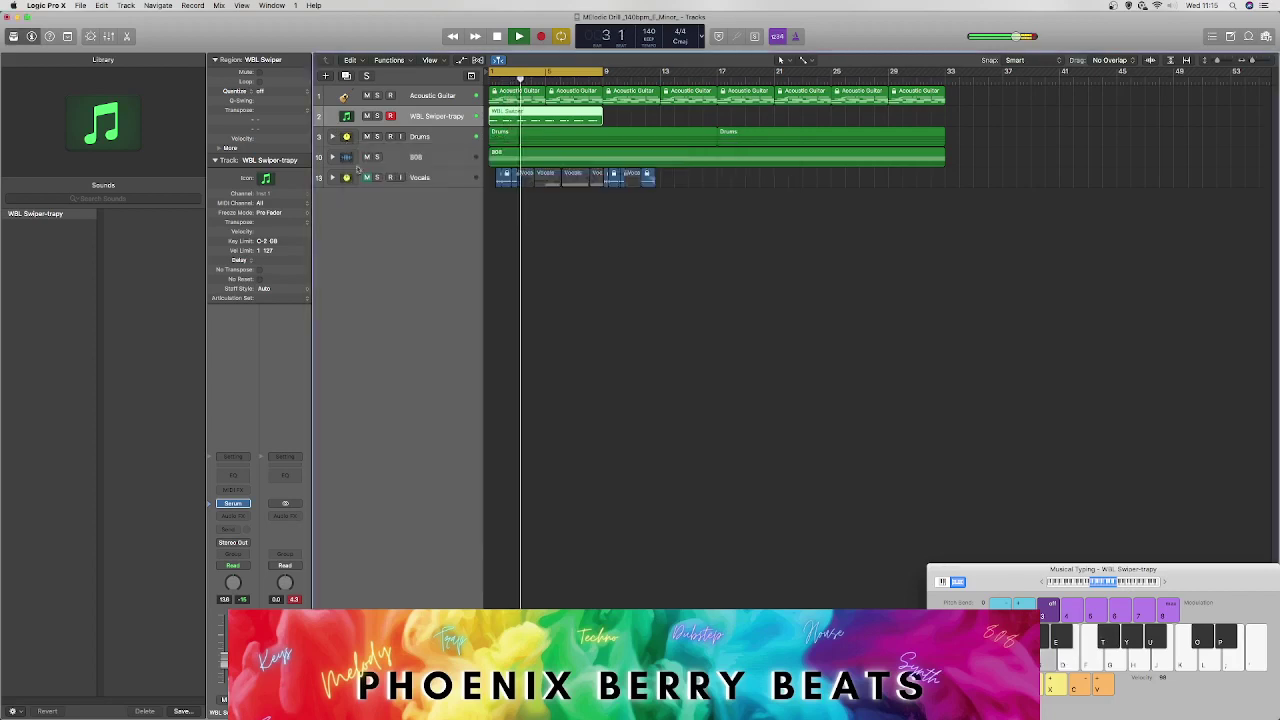
Step: Insert a Compressor after Serum on the WBL Swiper-trapy track, turn its auto gain off during playback, and close its window
{"action": "left_click", "coordinate": [242, 520]}
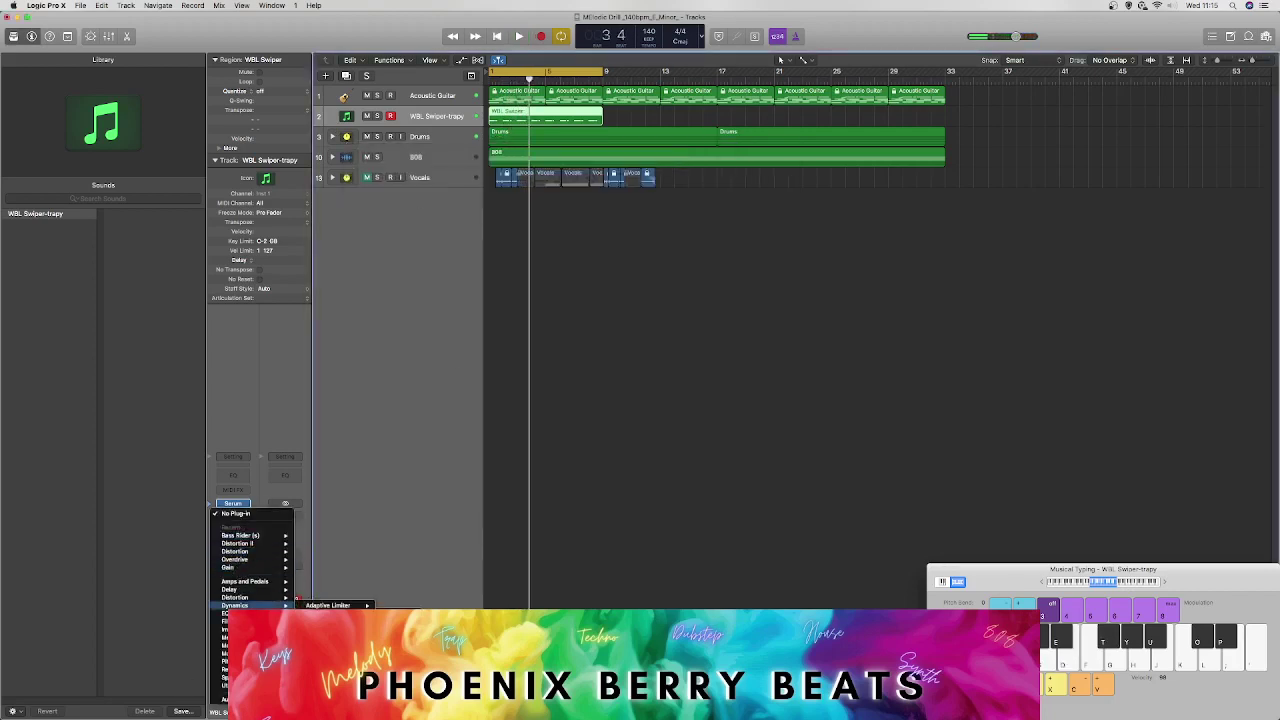
{"action": "left_click", "coordinate": [330, 614]}
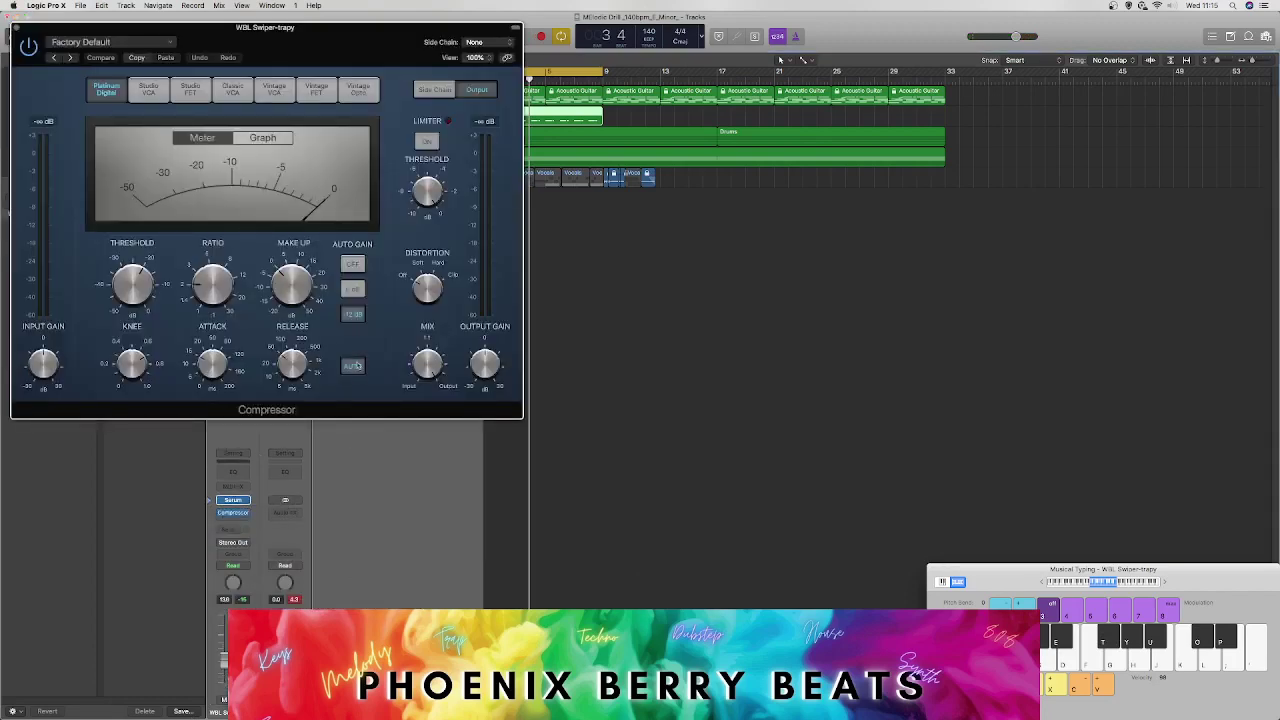
{"action": "key", "text": "space"}
{"action": "left_click_drag", "start_coordinate": [362, 49], "coordinate": [447, 119]}
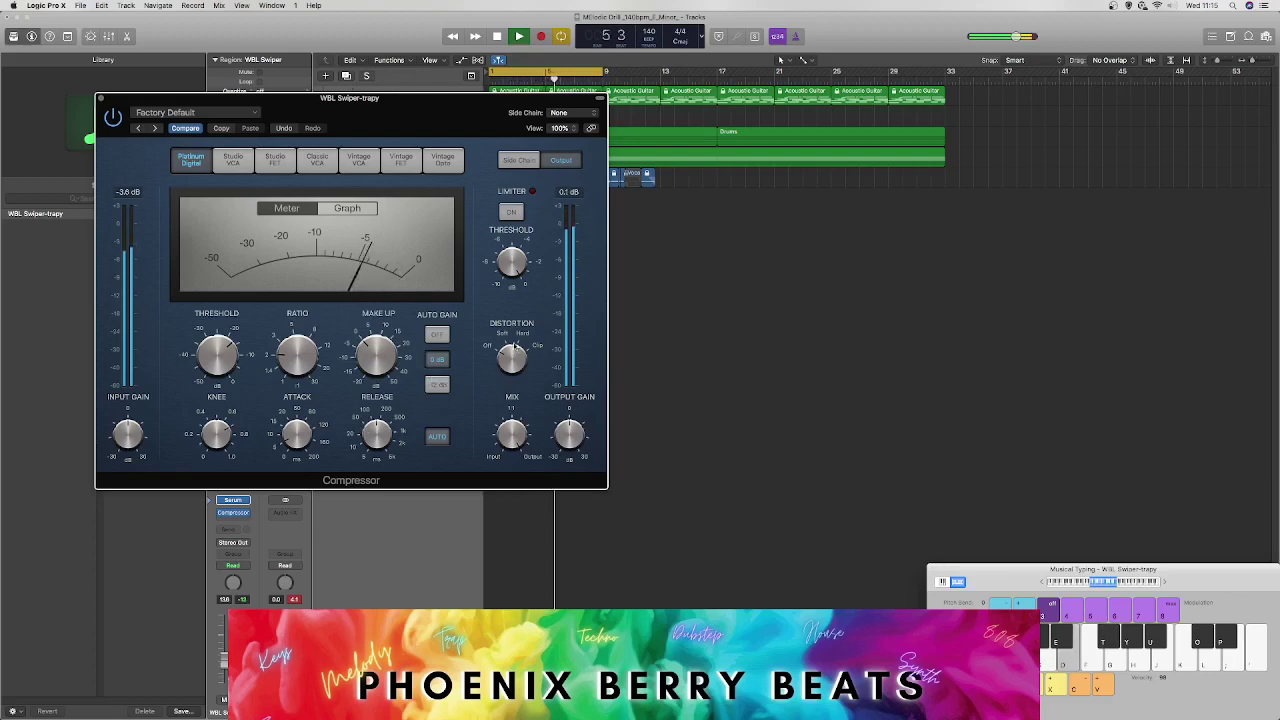
{"action": "left_click", "coordinate": [445, 336]}
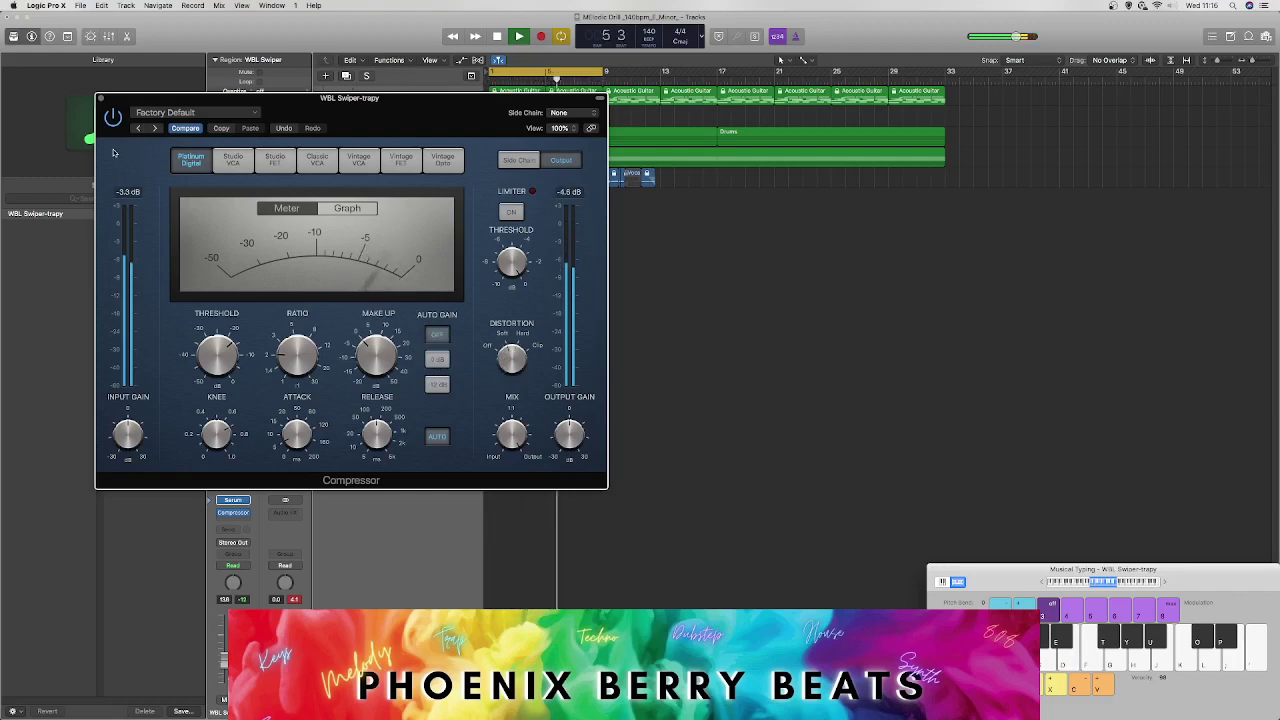
{"action": "left_click", "coordinate": [100, 98]}
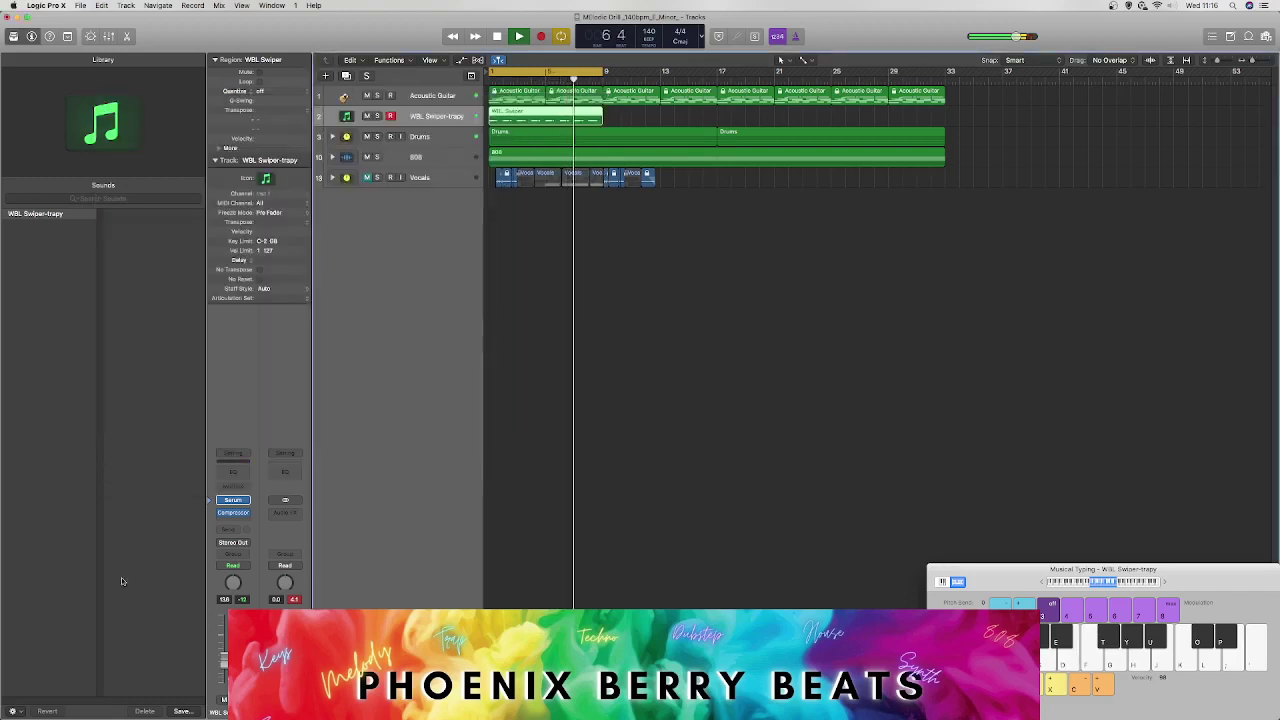
Step: Try an Overdrive and a Bass Rider after the Compressor on the WBL Swiper-trapy track, removing the Bass Rider and closing the Overdrive window
{"action": "left_click", "coordinate": [240, 524]}
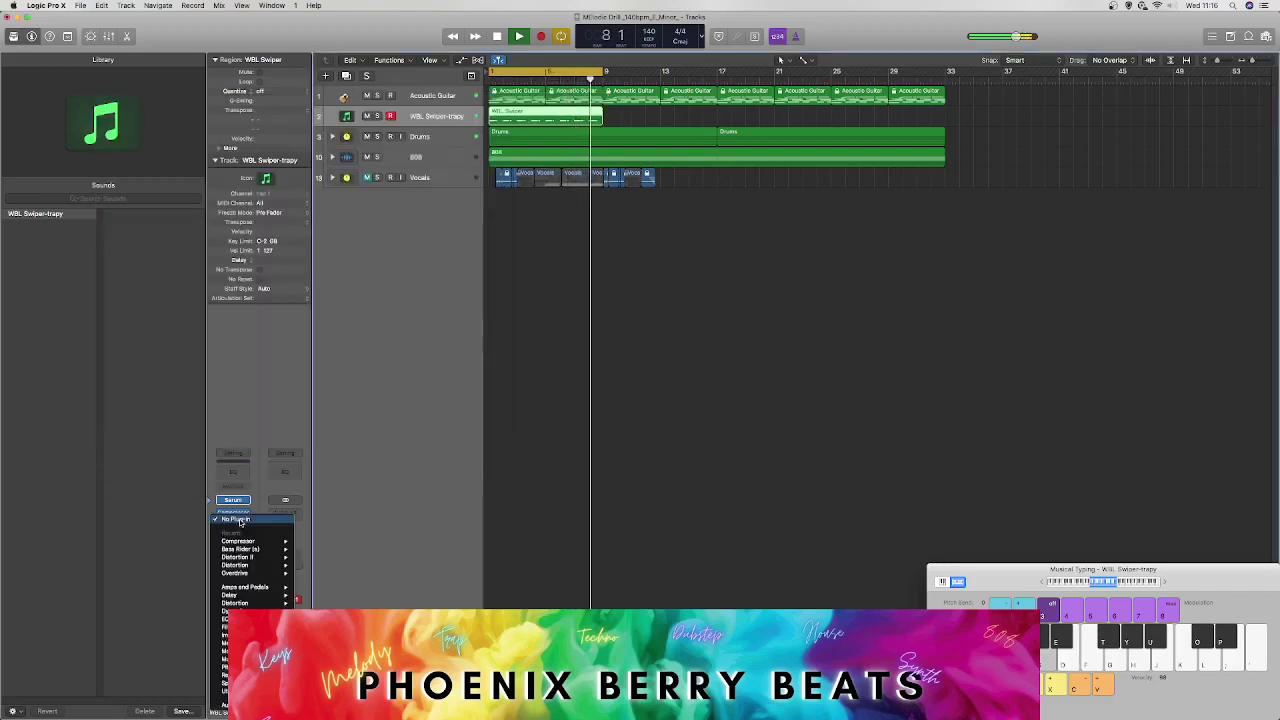
{"action": "left_click", "coordinate": [235, 572]}
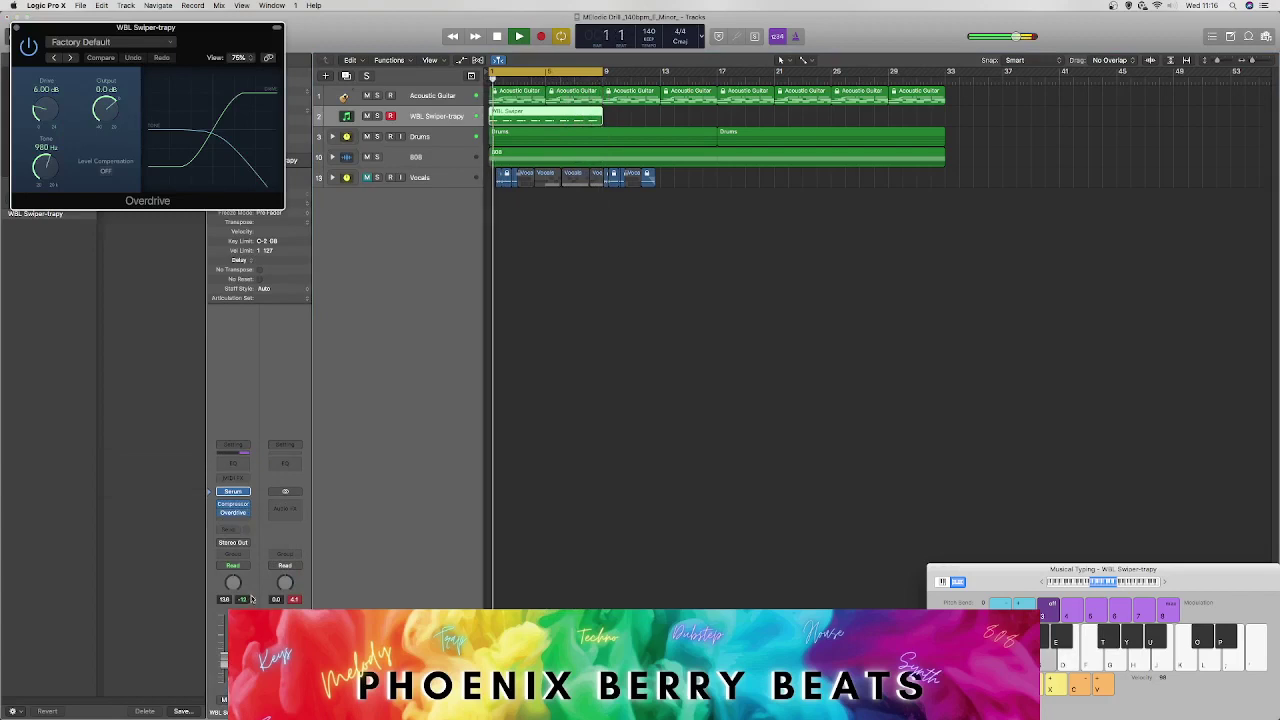
{"action": "left_click", "coordinate": [226, 521]}
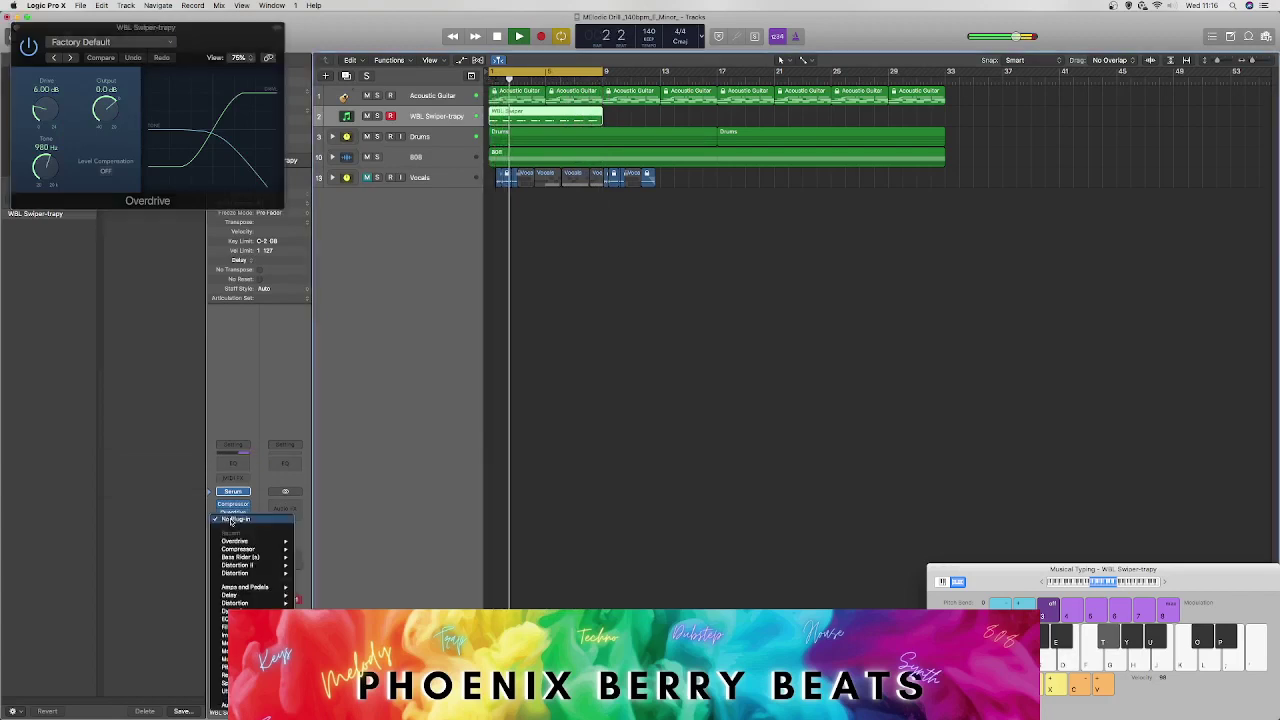
{"action": "left_click", "coordinate": [226, 519]}
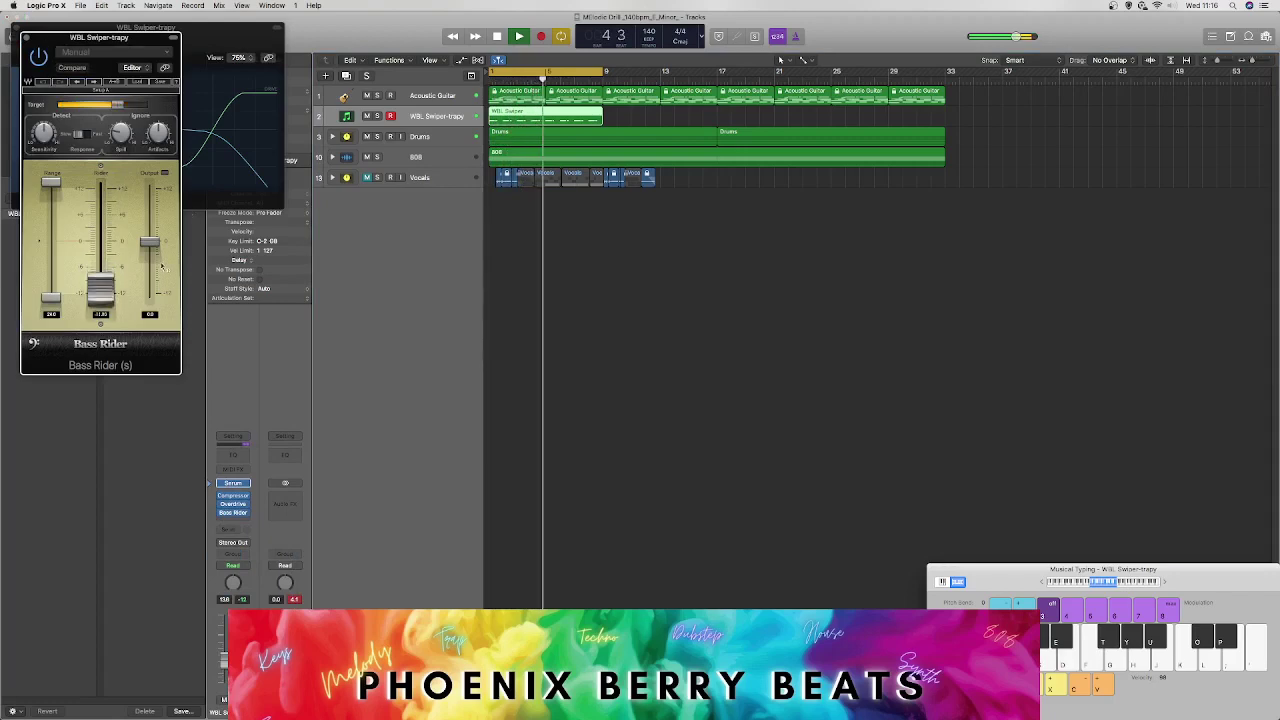
{"action": "left_click", "coordinate": [248, 515]}
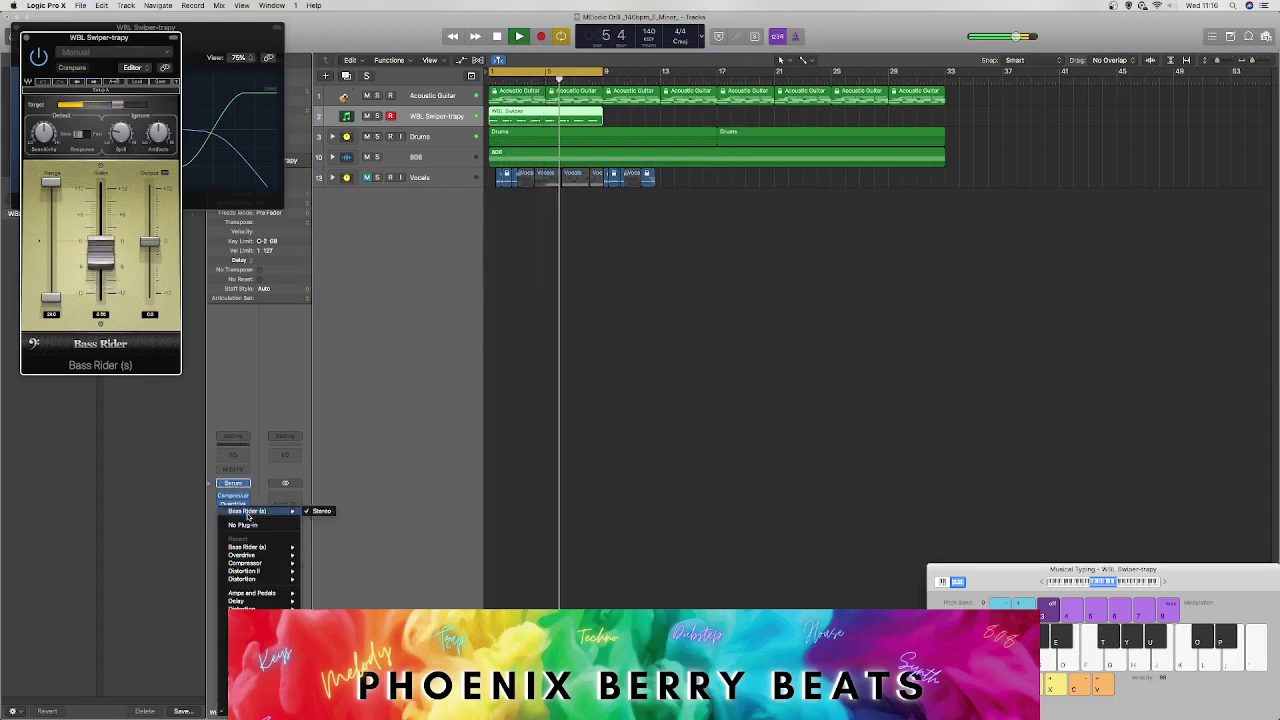
{"action": "left_click", "coordinate": [240, 508]}
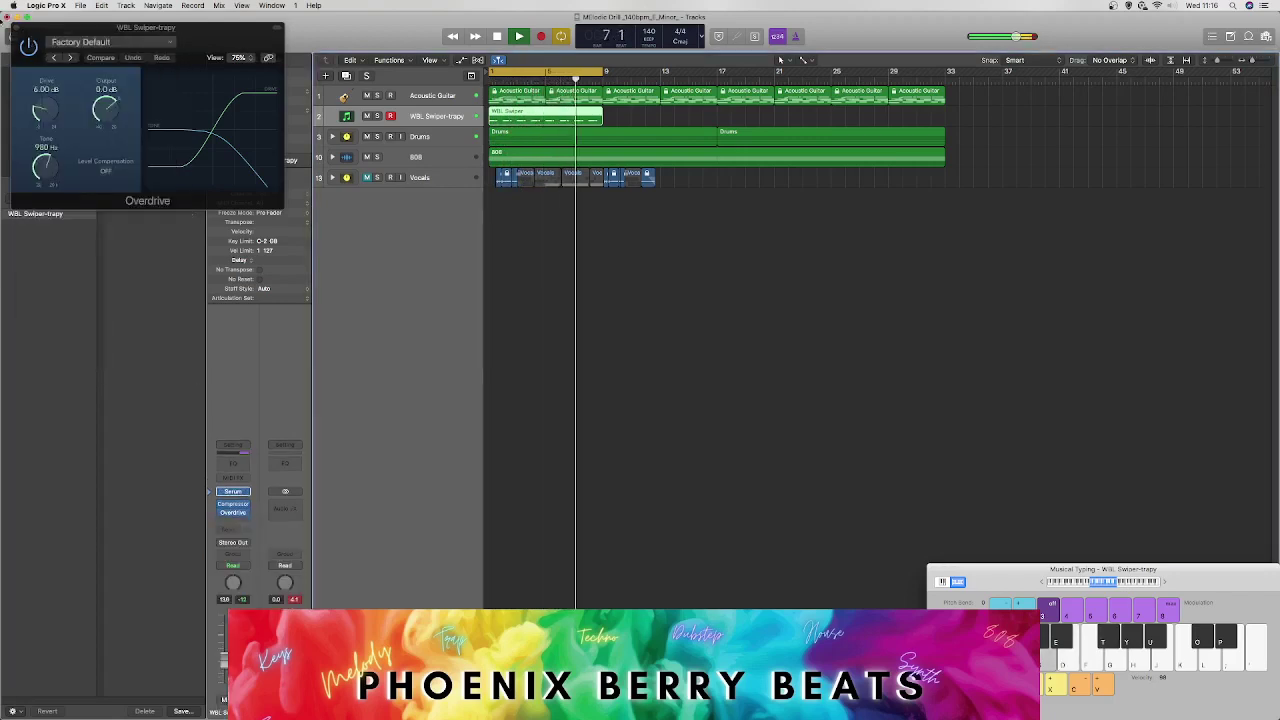
{"action": "left_click", "coordinate": [20, 29]}
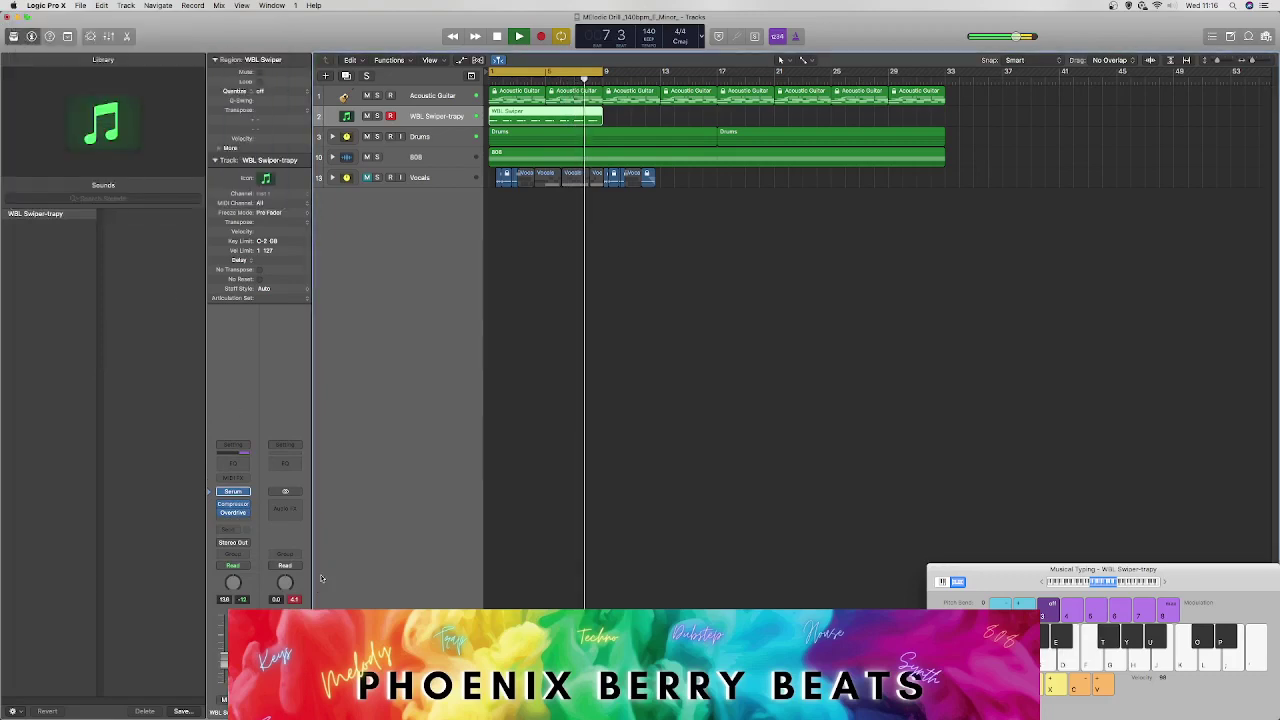
Step: Try a Distortion in place of the Overdrive on the WBL Swiper-trapy track and close its window during playback
{"action": "left_click", "coordinate": [246, 512]}
{"action": "left_click", "coordinate": [256, 581]}
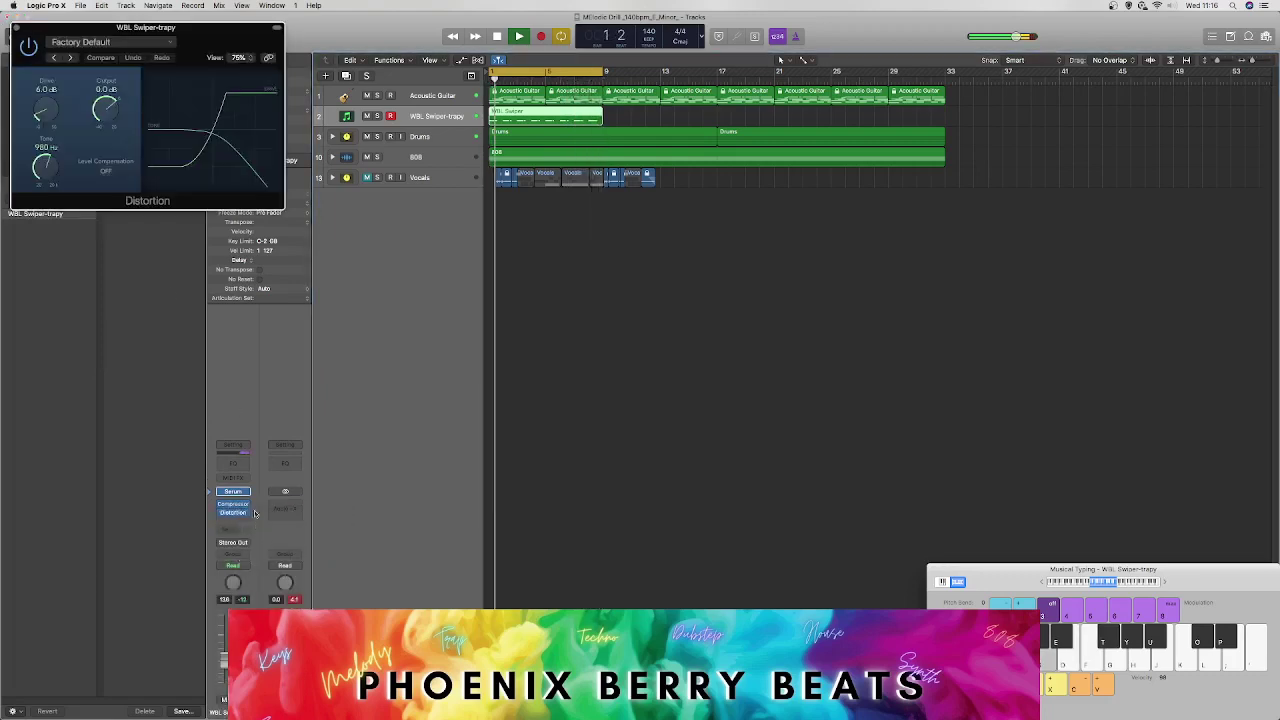
{"action": "left_click", "coordinate": [16, 28]}
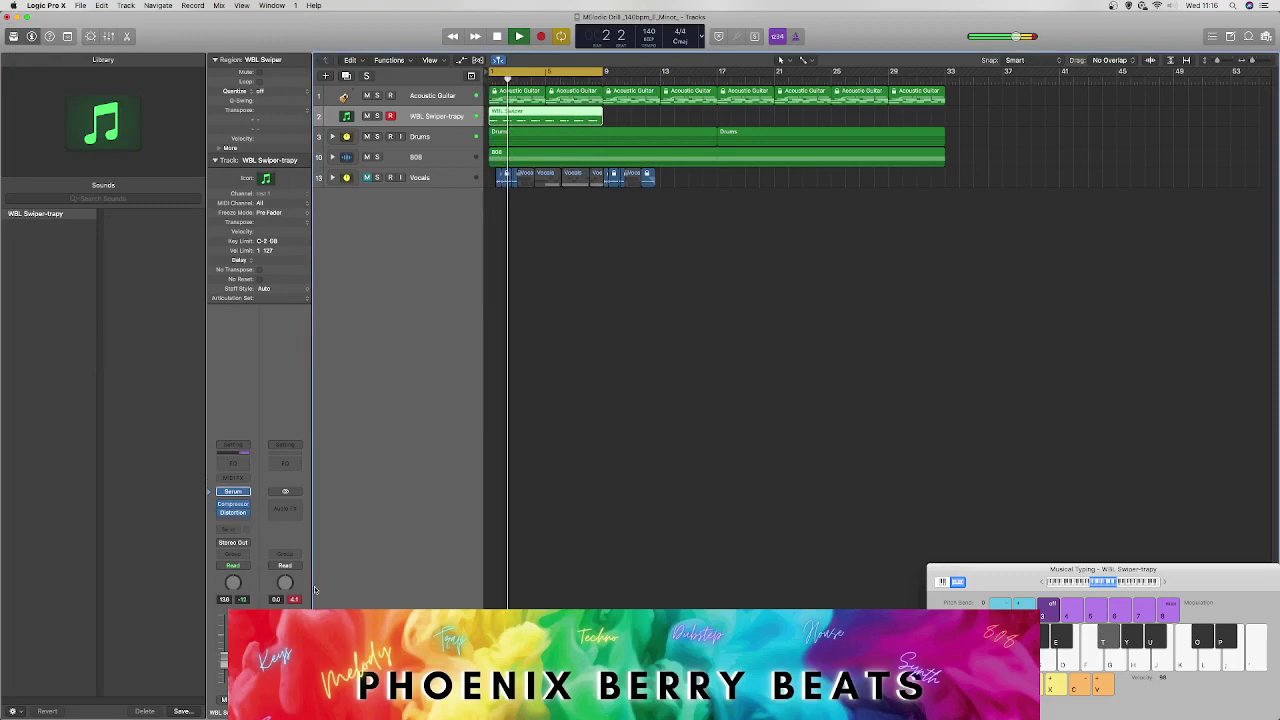
Step: Put FabFilter Pro-Q 3 after the Compressor in place of the Distortion and add a narrowed bell cut of about 3 dB around 1.1 kHz
{"action": "left_click", "coordinate": [240, 511]}
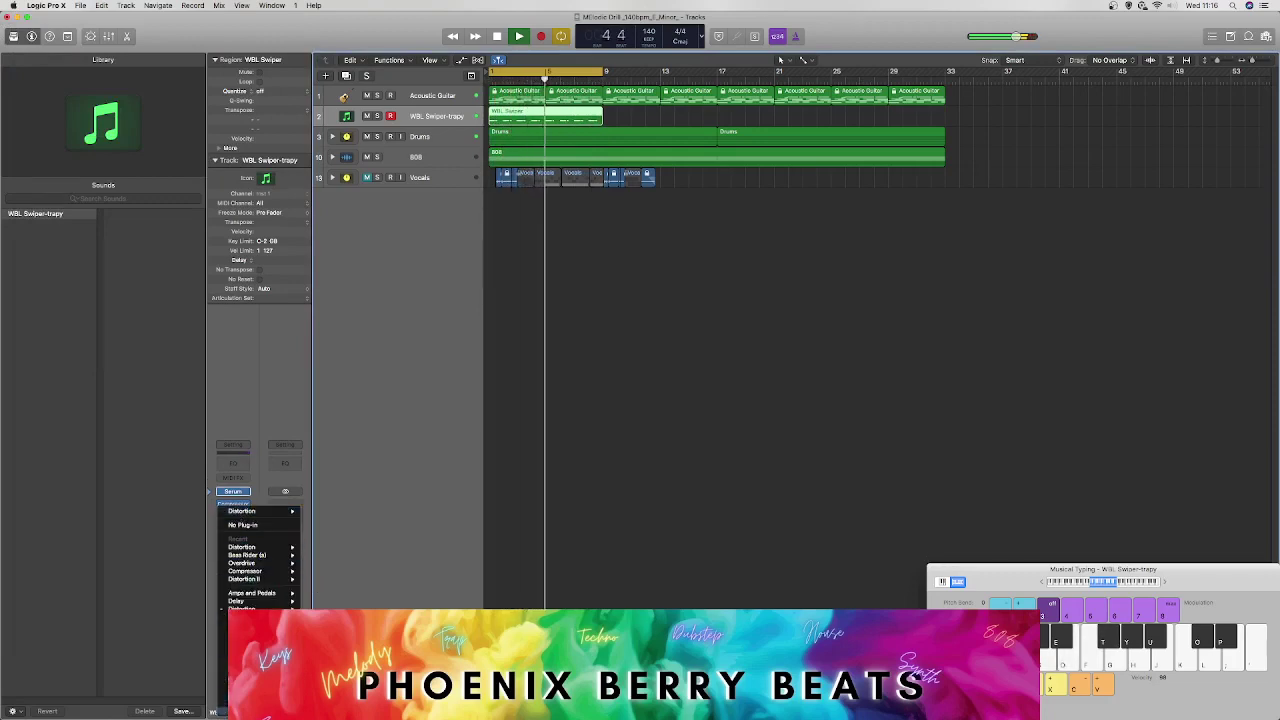
{"action": "left_click", "coordinate": [400, 650]}
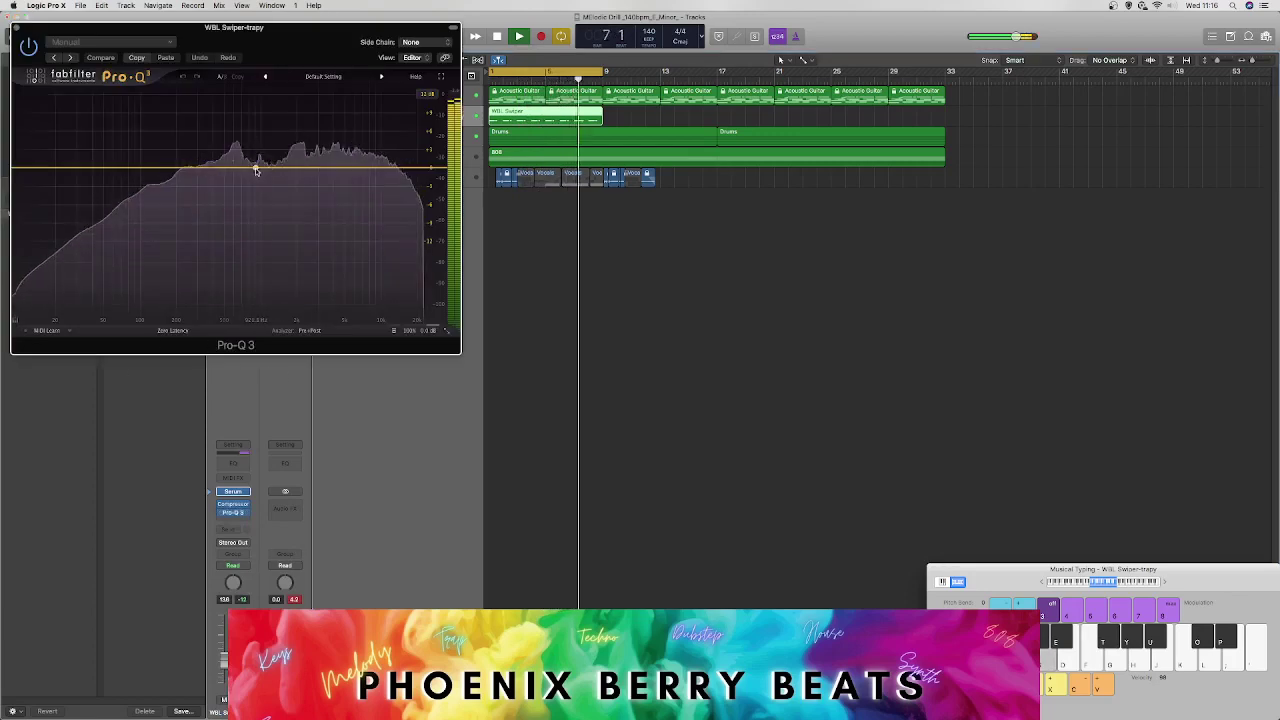
{"action": "left_click_drag", "start_coordinate": [262, 171], "coordinate": [264, 184]}
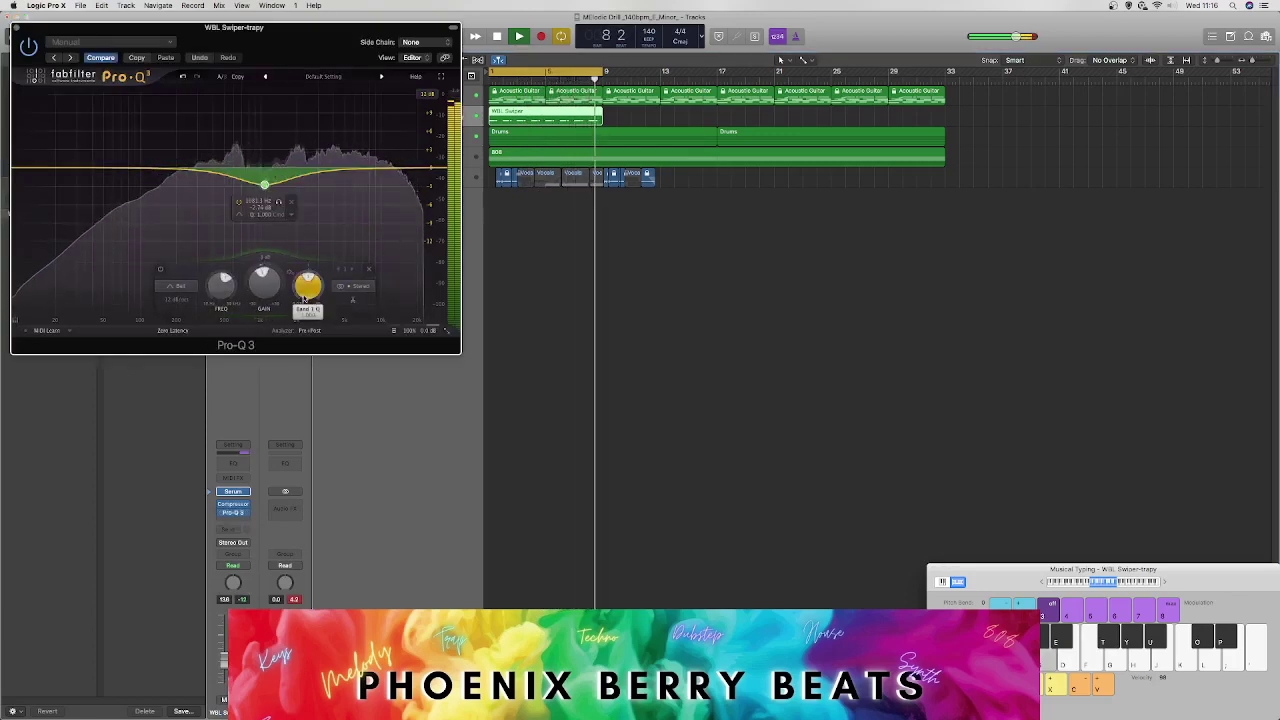
{"action": "left_click_drag", "start_coordinate": [304, 298], "coordinate": [300, 283]}
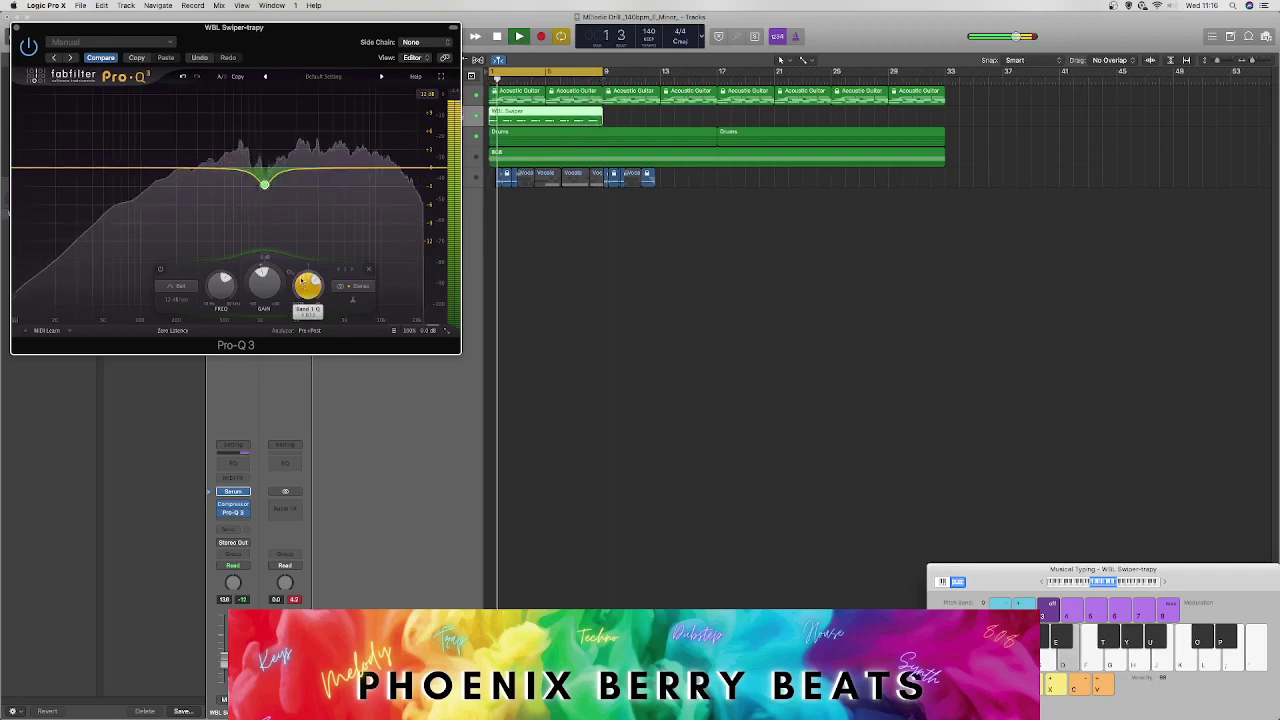
Step: Add a band at the high end of the WBL Swiper-trapy Pro-Q 3 curve and set its shape to High Cut
{"action": "left_click", "coordinate": [397, 168]}
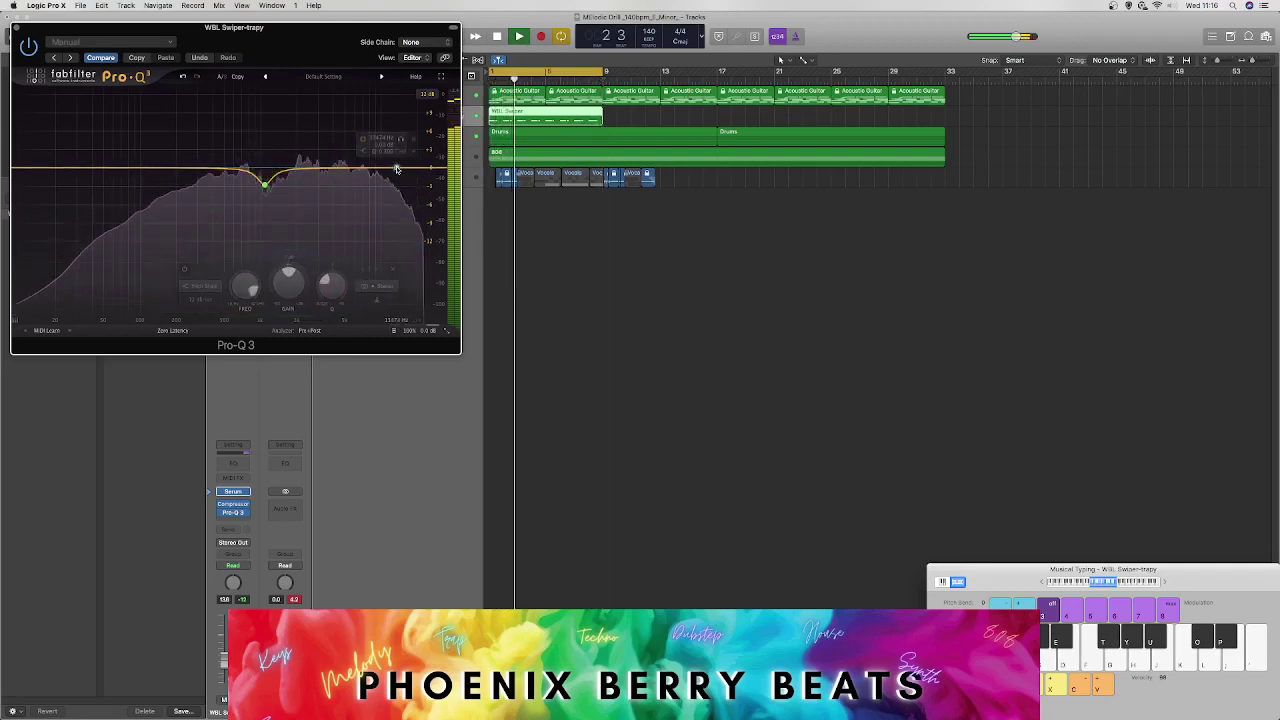
{"action": "left_click", "coordinate": [397, 169]}
{"action": "left_click", "coordinate": [243, 286]}
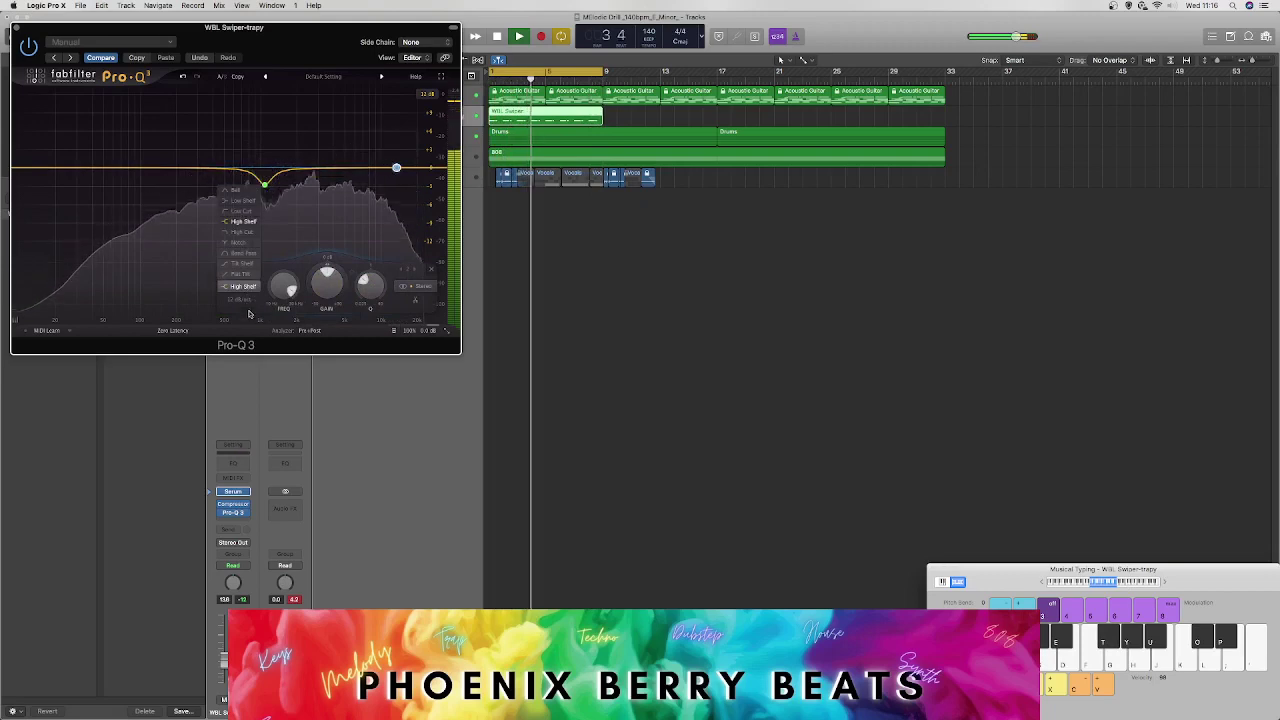
{"action": "left_click", "coordinate": [242, 231]}
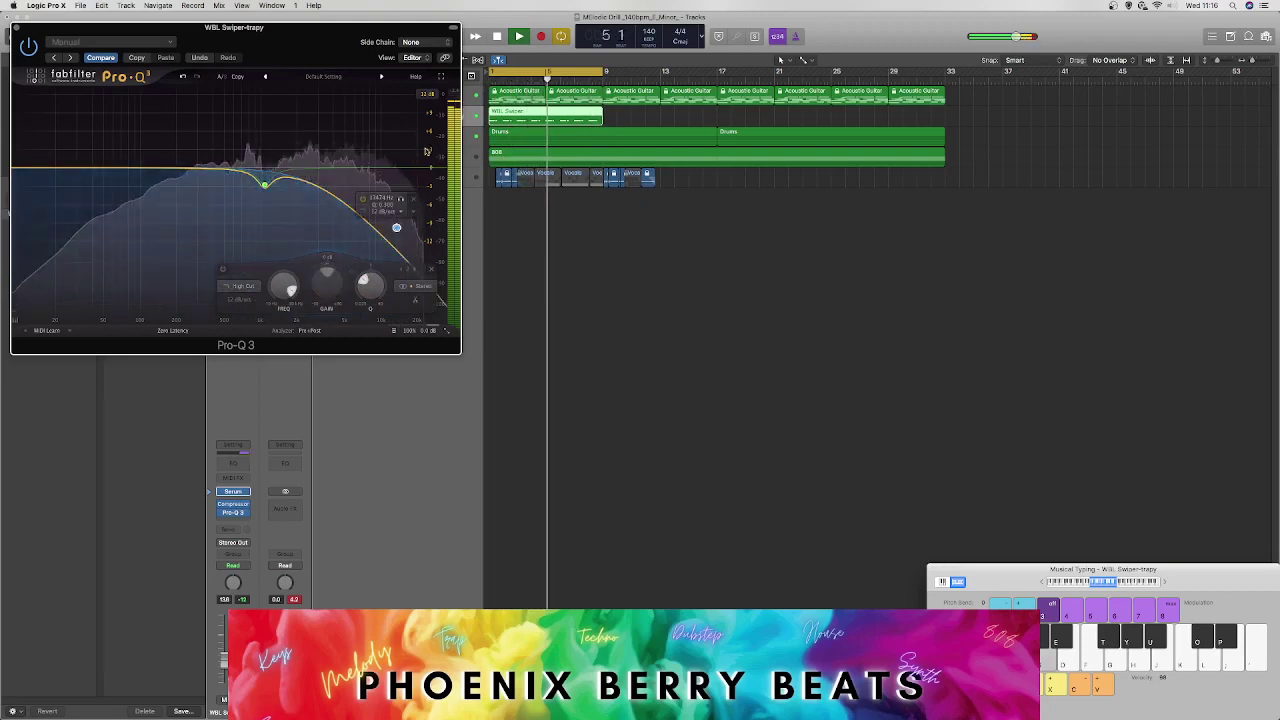
{"action": "left_click_drag", "start_coordinate": [396, 228], "coordinate": [397, 180]}
{"action": "right_click", "coordinate": [397, 181]}
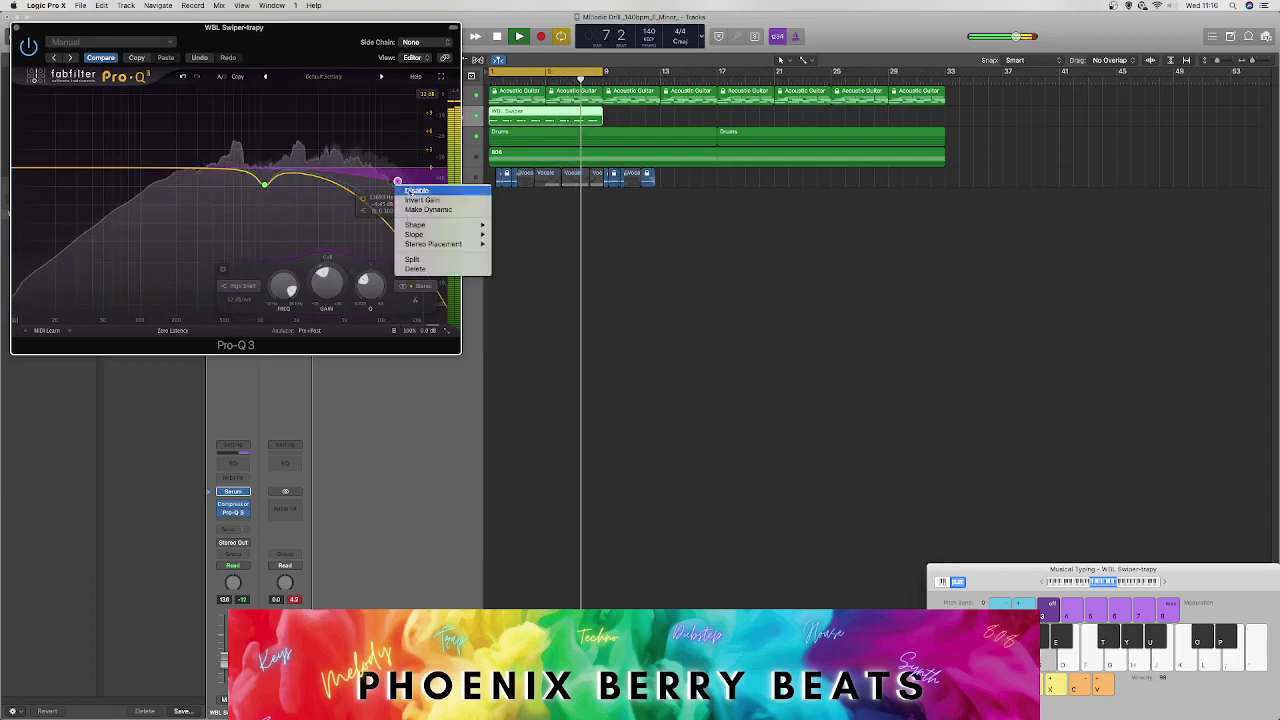
{"action": "left_click", "coordinate": [410, 269]}
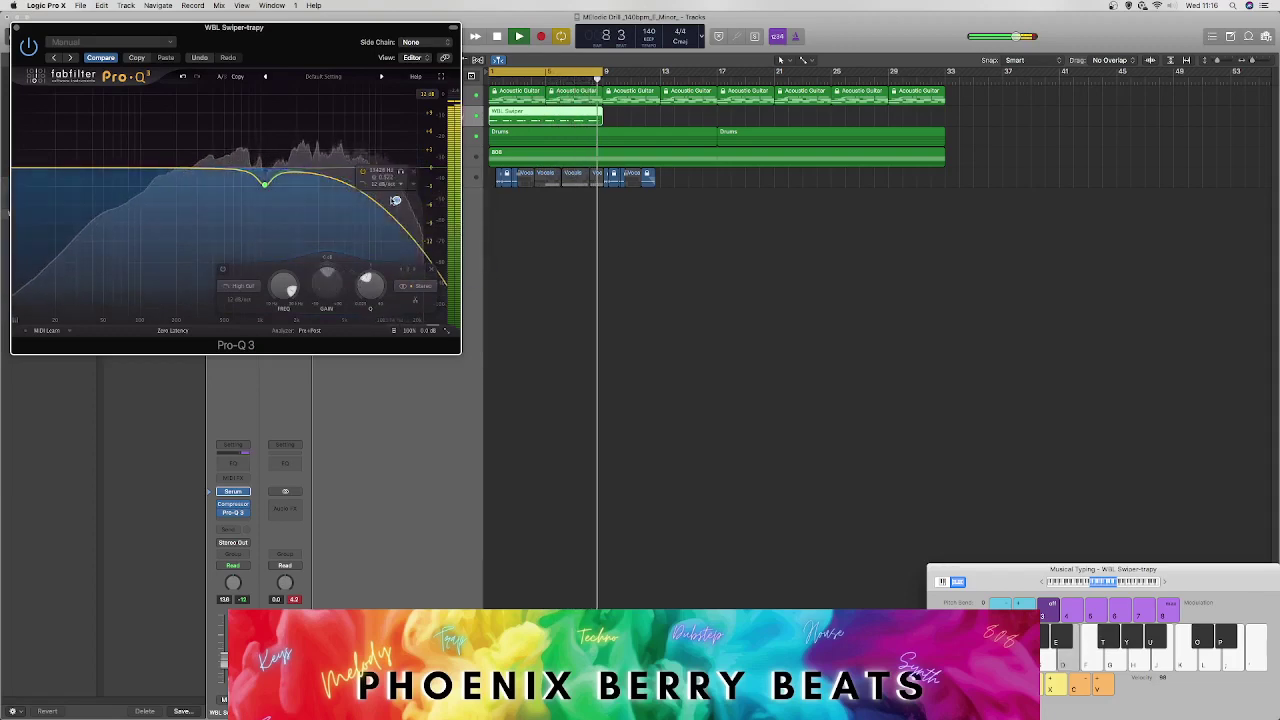
Step: Move the High Cut band up to the very top of the Pro-Q 3 frequency range
{"action": "left_click_drag", "start_coordinate": [397, 202], "coordinate": [430, 161]}
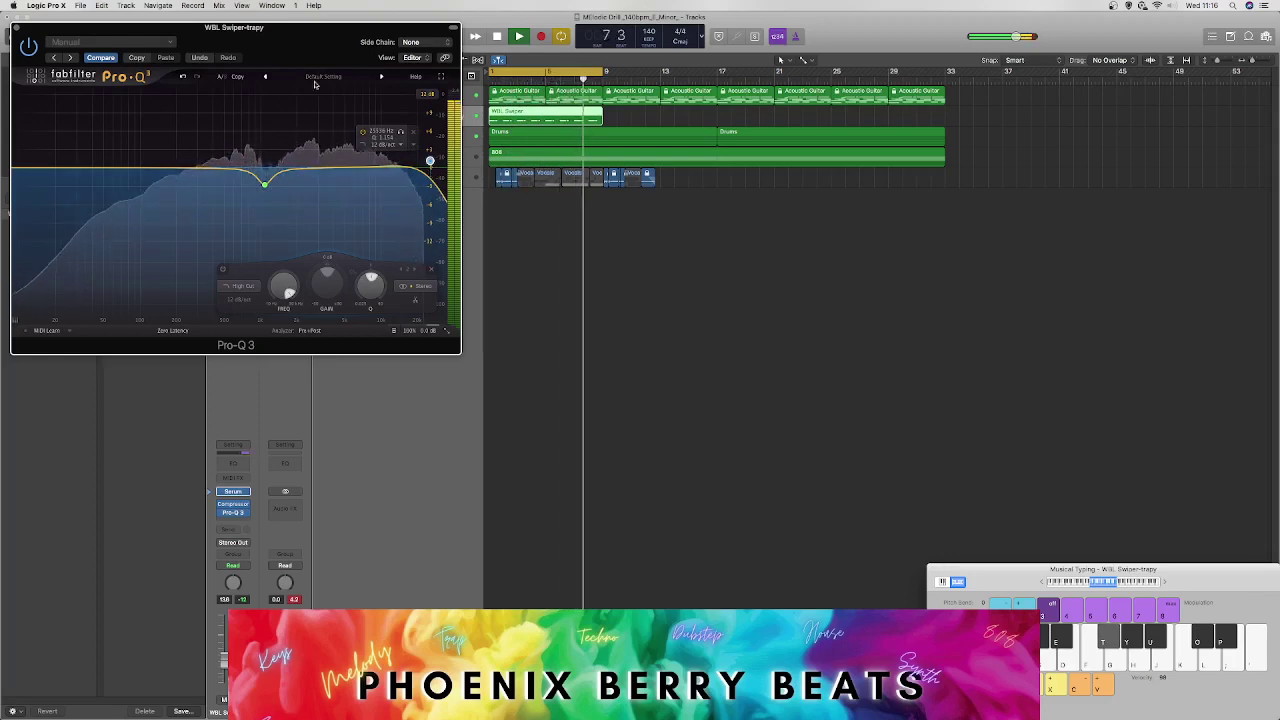
Step: Add a band in the low end of the Pro-Q 3 curve and make it a Low Cut with a 6 dB/oct slope
{"action": "left_click", "coordinate": [168, 167]}
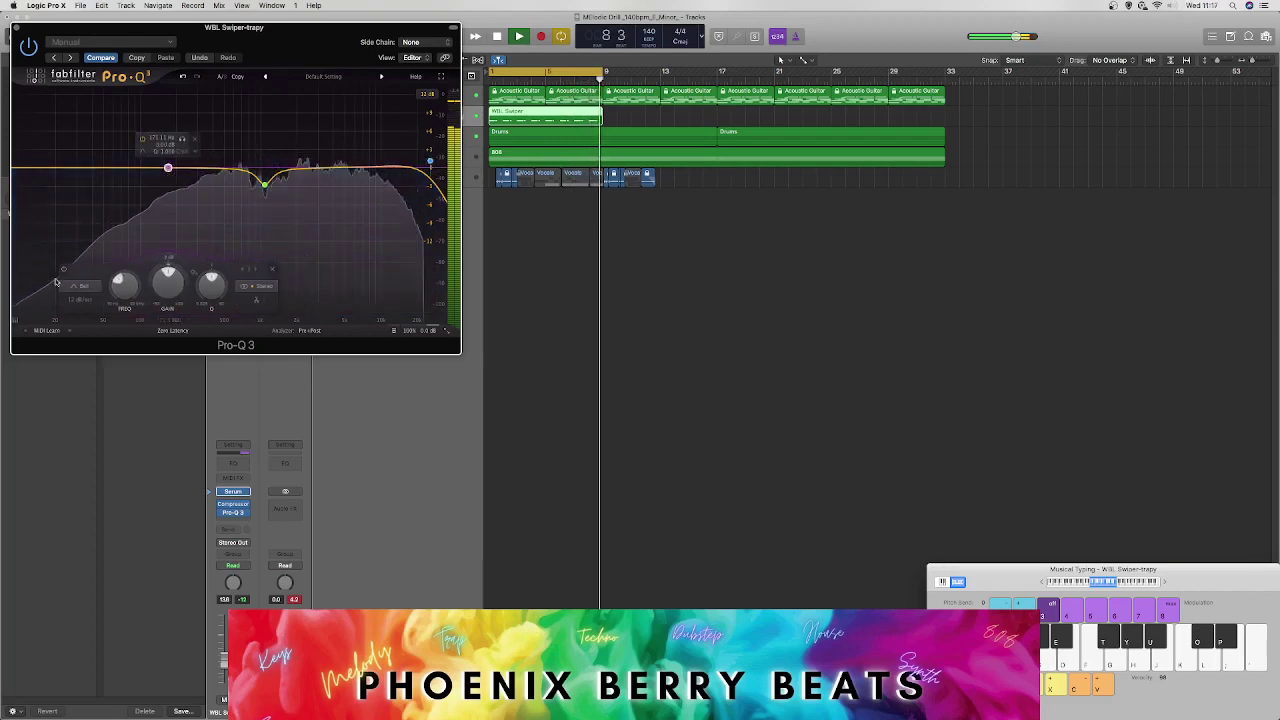
{"action": "left_click", "coordinate": [80, 286]}
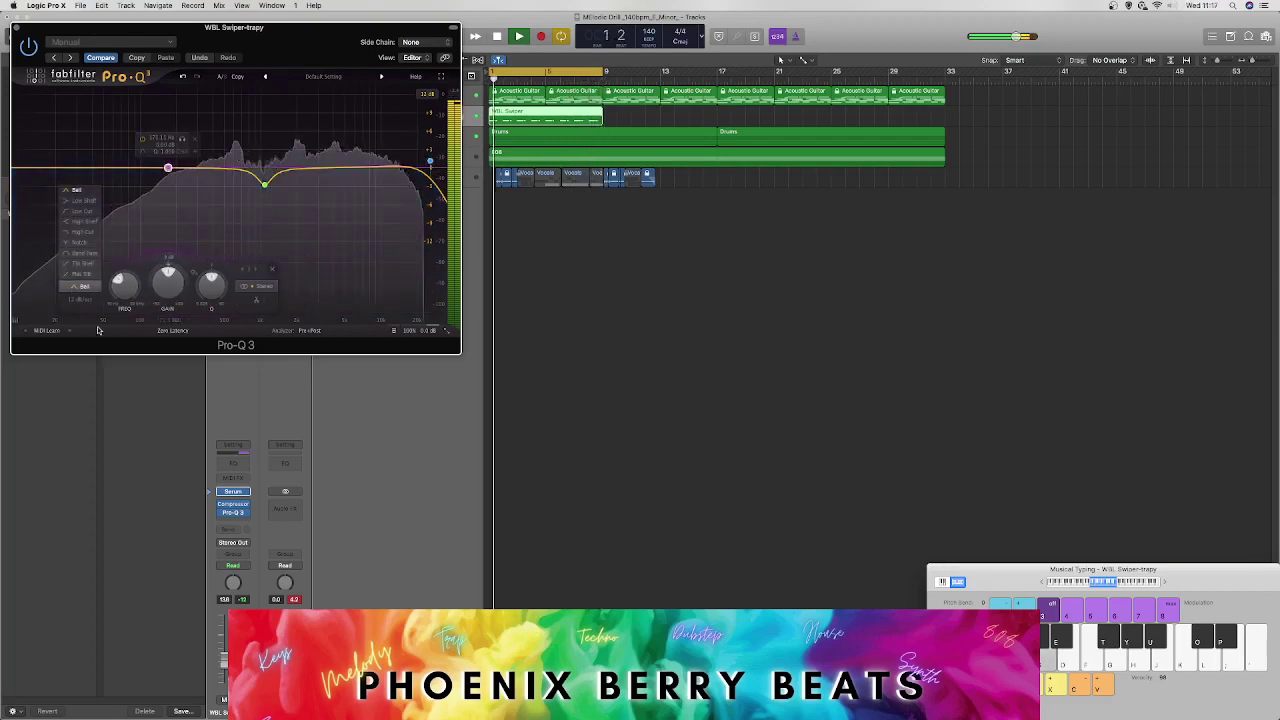
{"action": "left_click", "coordinate": [82, 211]}
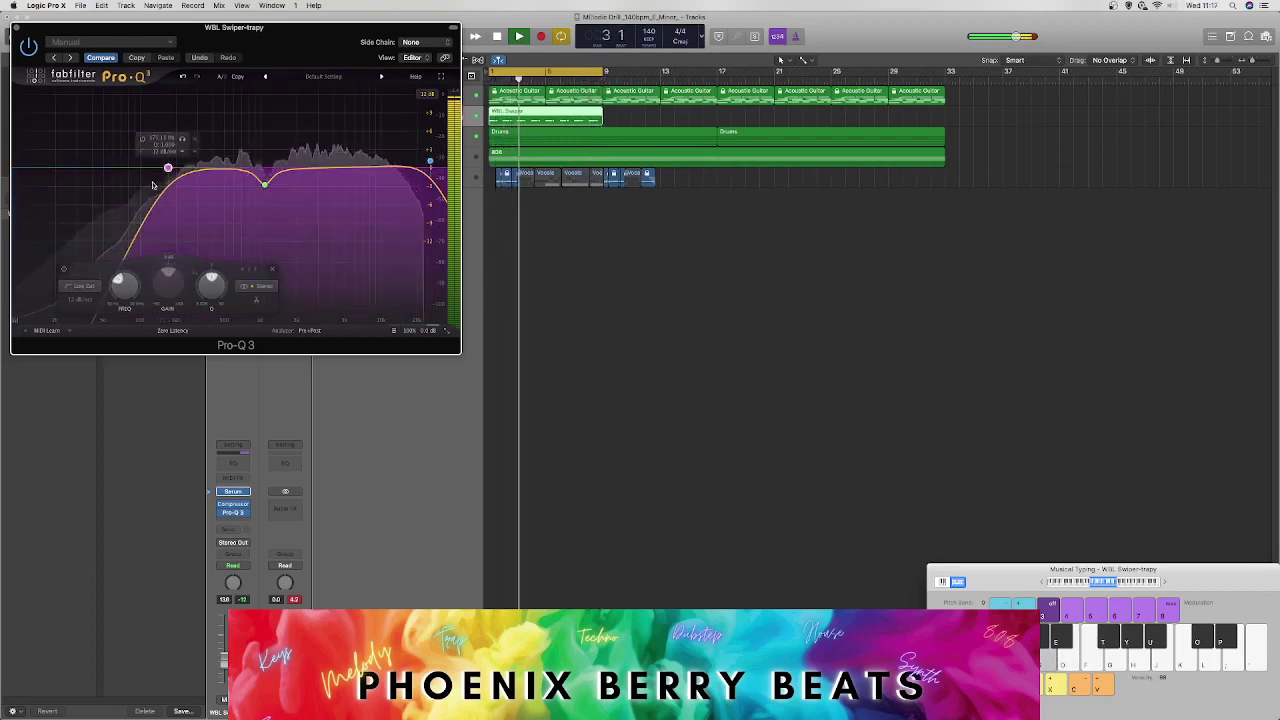
{"action": "left_click", "coordinate": [80, 299]}
{"action": "left_click", "coordinate": [84, 310]}
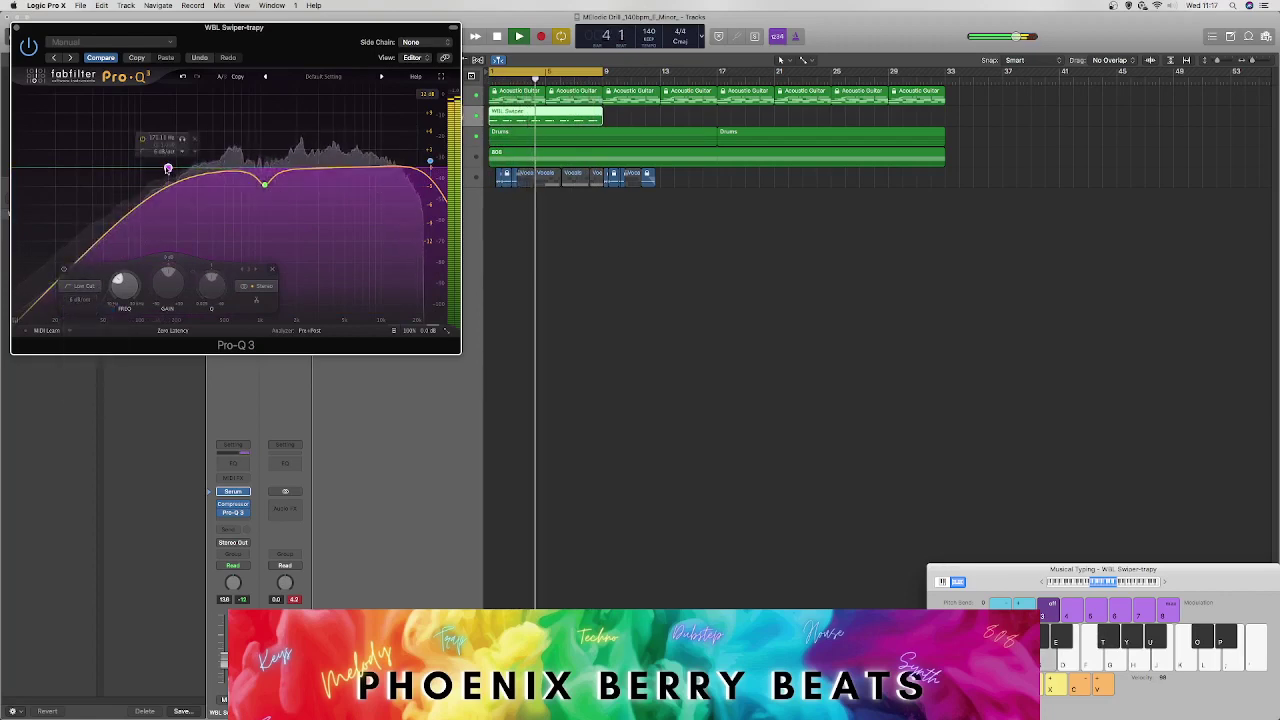
Step: Sweep the Low Cut frequency up into the high mids, and settle it at about 119 Hz
{"action": "left_click_drag", "start_coordinate": [168, 168], "coordinate": [316, 167]}
{"action": "left_click", "coordinate": [163, 169]}
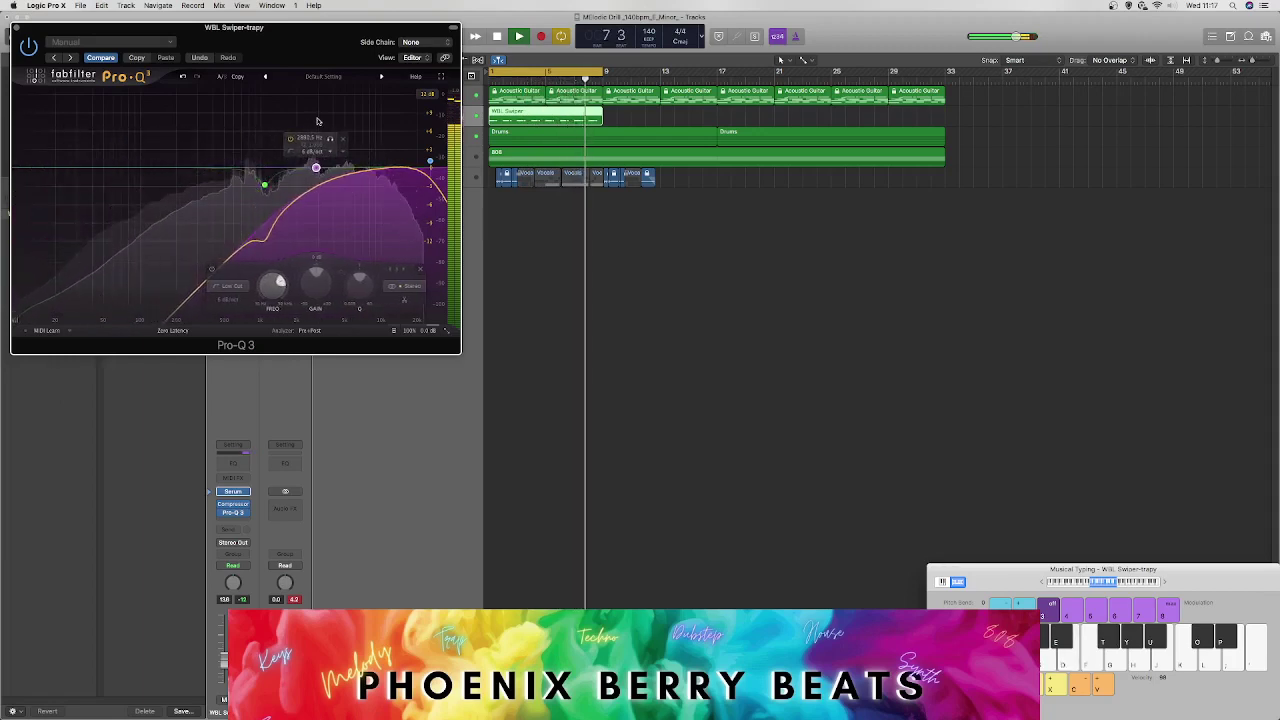
{"action": "left_click_drag", "start_coordinate": [317, 121], "coordinate": [149, 85]}
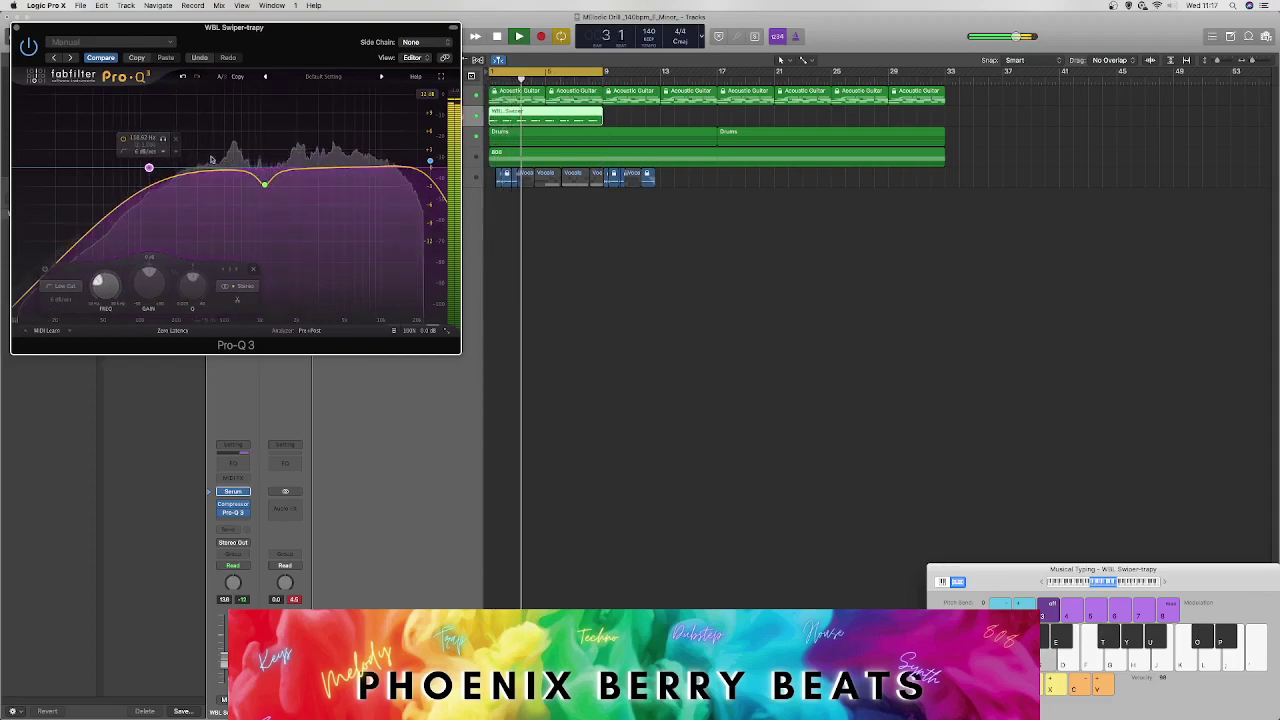
Step: Add a slight bell boost between the low cut and the existing dip in Pro-Q 3, and close the plug-in
{"action": "left_click_drag", "start_coordinate": [200, 171], "coordinate": [204, 158]}
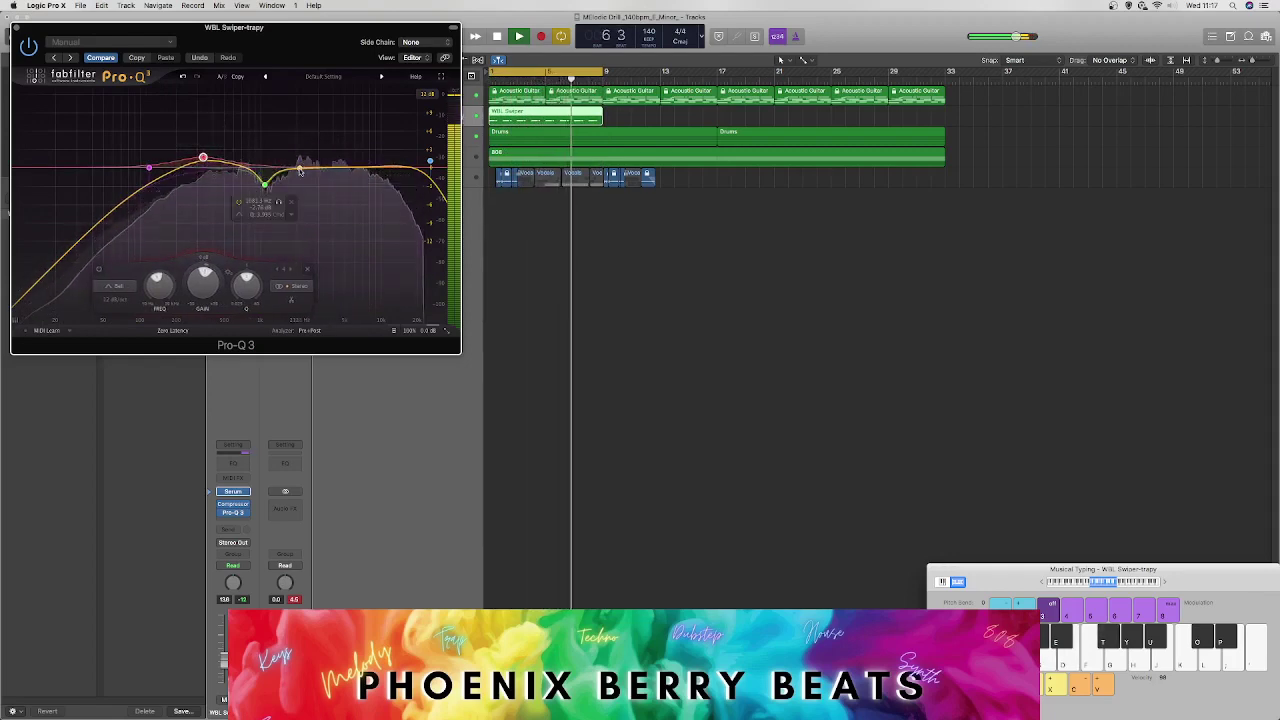
{"action": "left_click", "coordinate": [13, 30]}
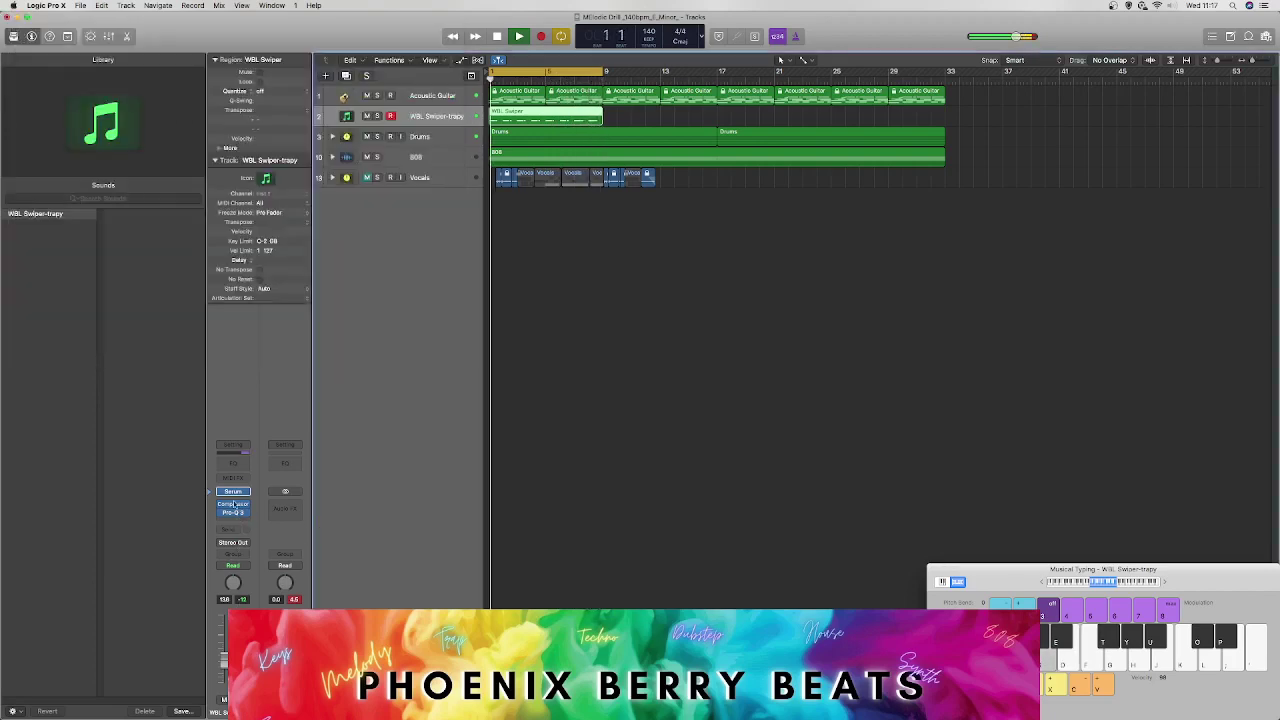
Step: Add a Channel EQ to the WBL Swiper-trapy track and audition the horn presets, ending on Trumpet EQ
{"action": "left_click", "coordinate": [233, 464]}
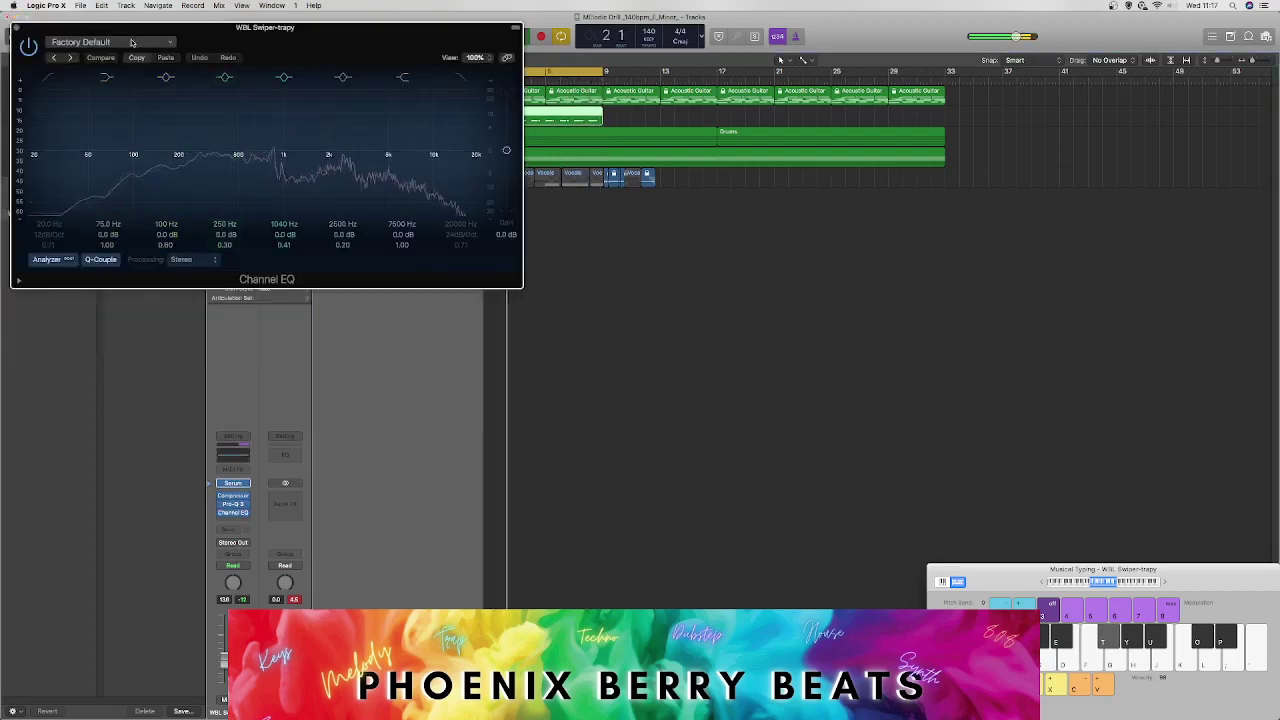
{"action": "left_click", "coordinate": [105, 42]}
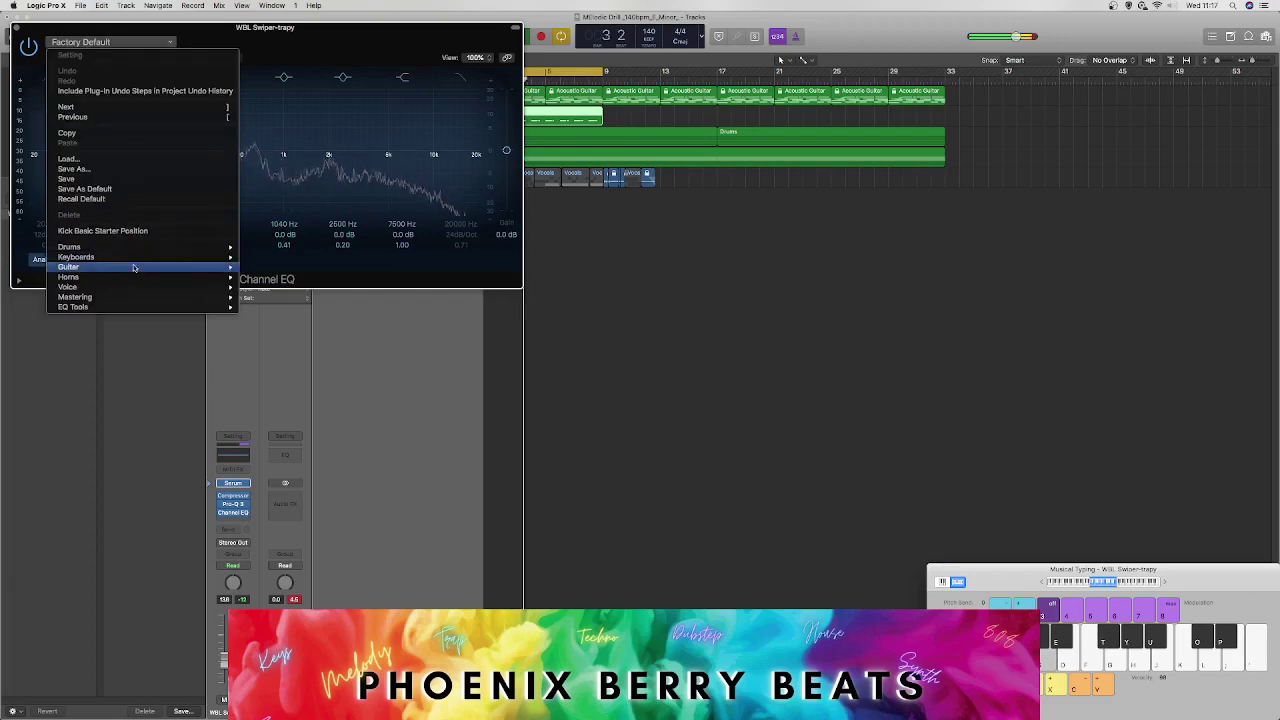
{"action": "mouse_move", "coordinate": [136, 280]}
{"action": "left_click", "coordinate": [340, 278]}
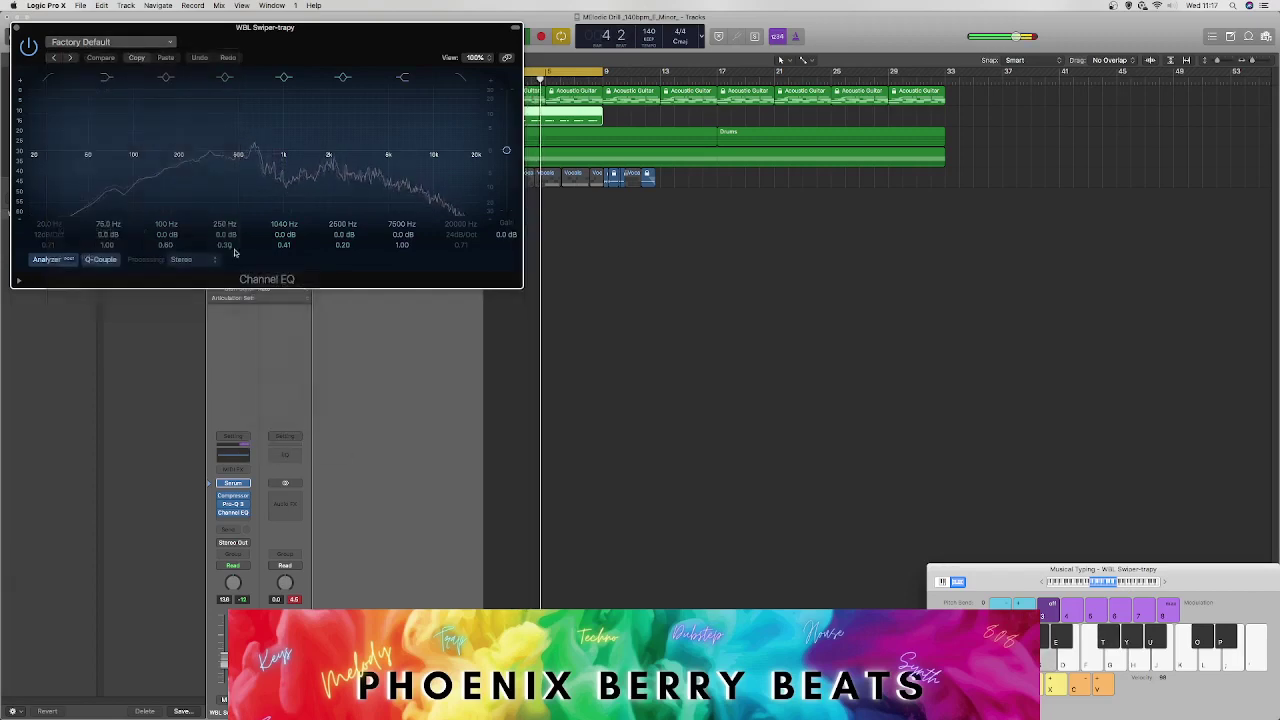
{"action": "left_click", "coordinate": [69, 58]}
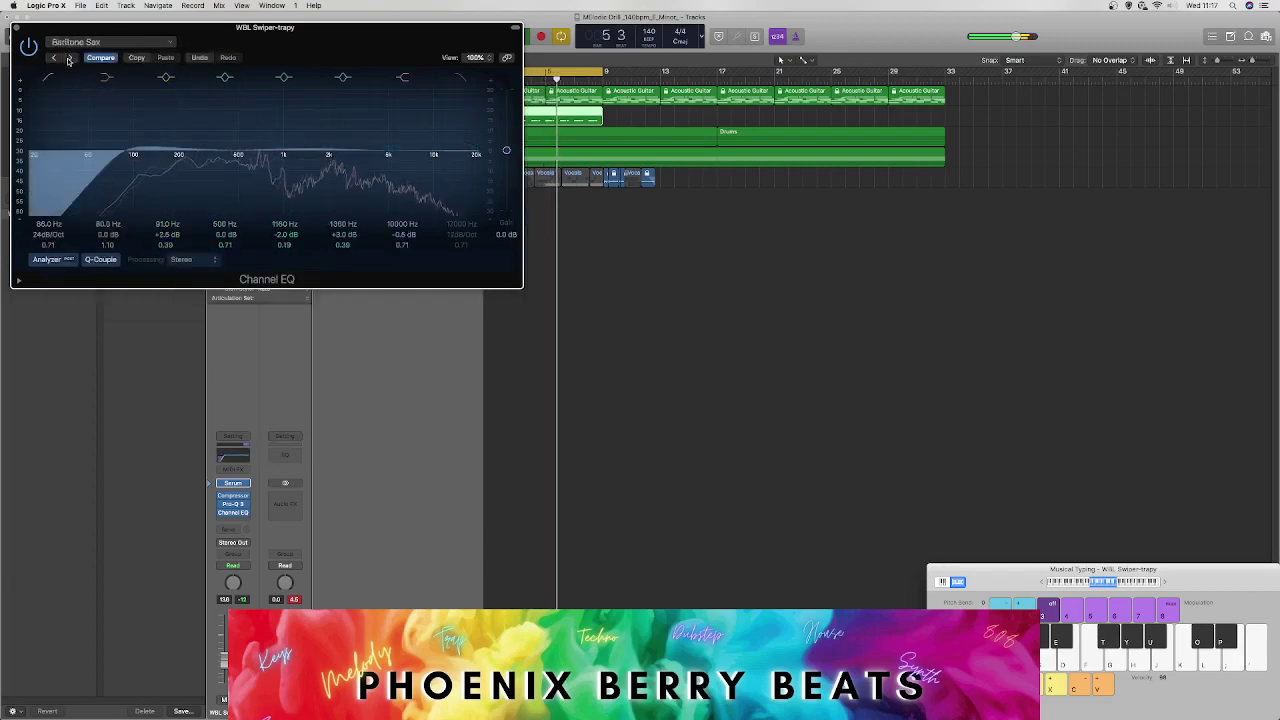
{"action": "left_click", "coordinate": [69, 58]}
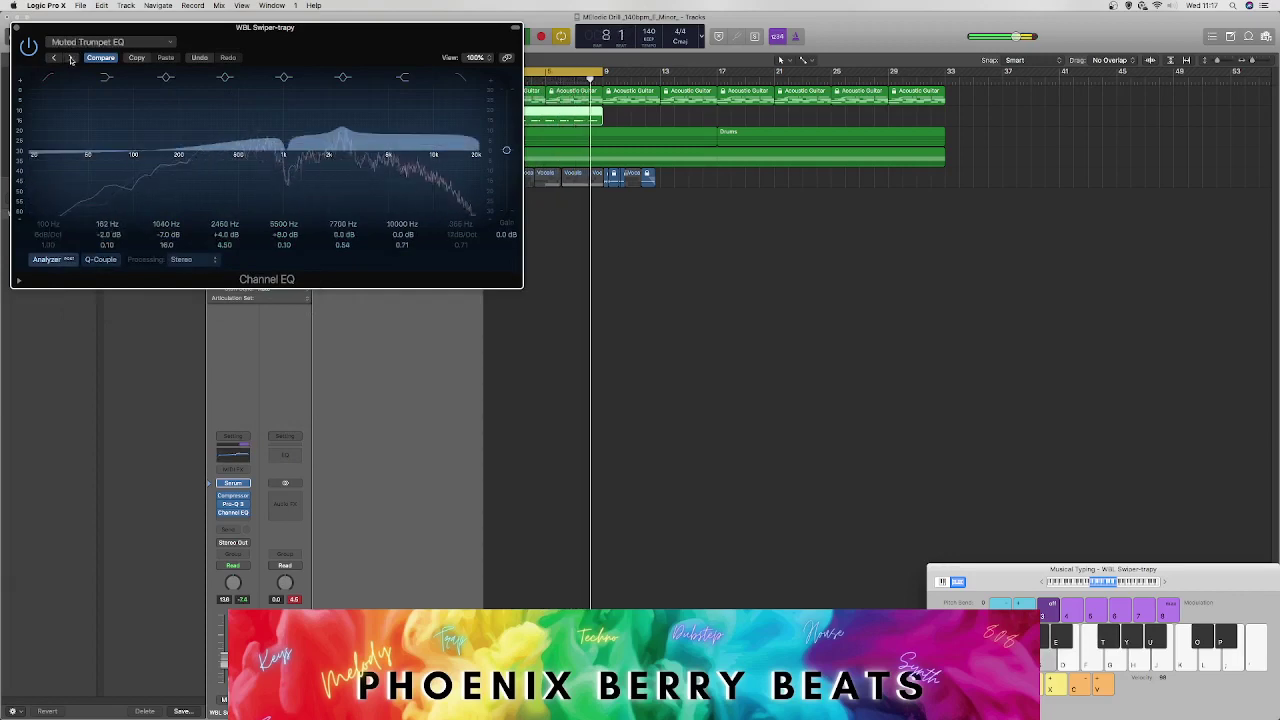
{"action": "left_click", "coordinate": [69, 58]}
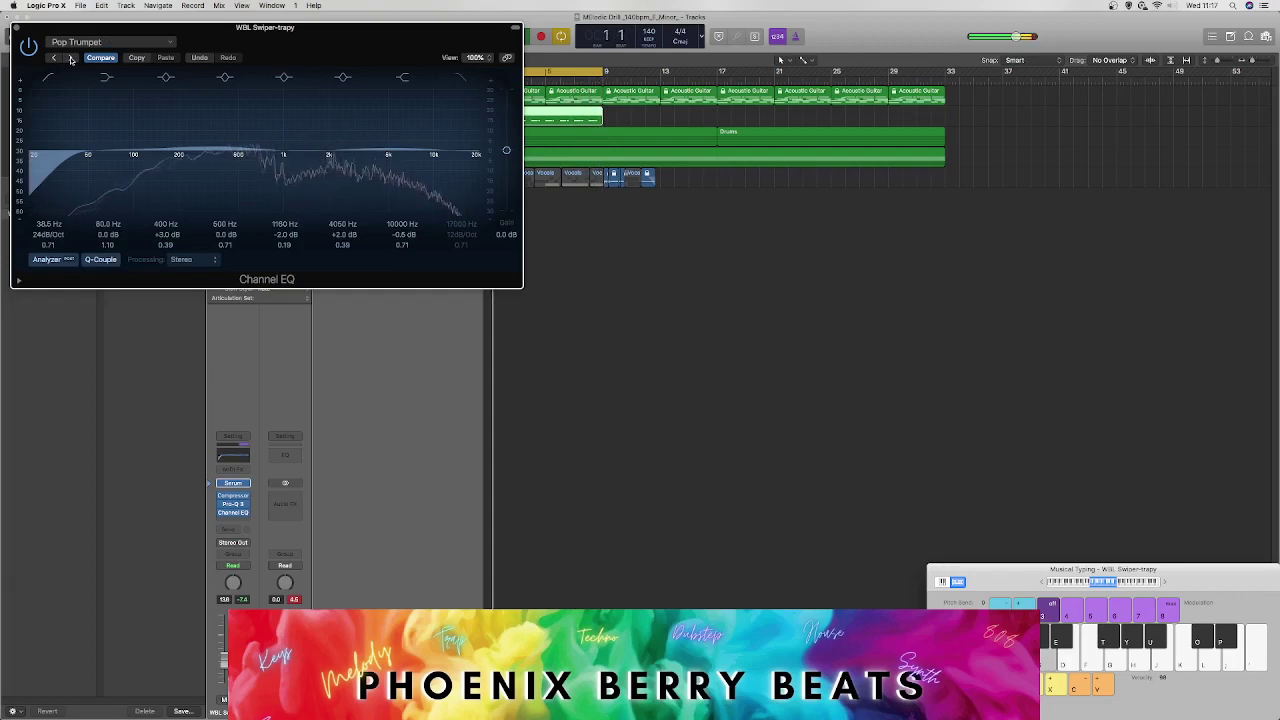
{"action": "left_click", "coordinate": [69, 58]}
{"action": "left_click", "coordinate": [70, 58]}
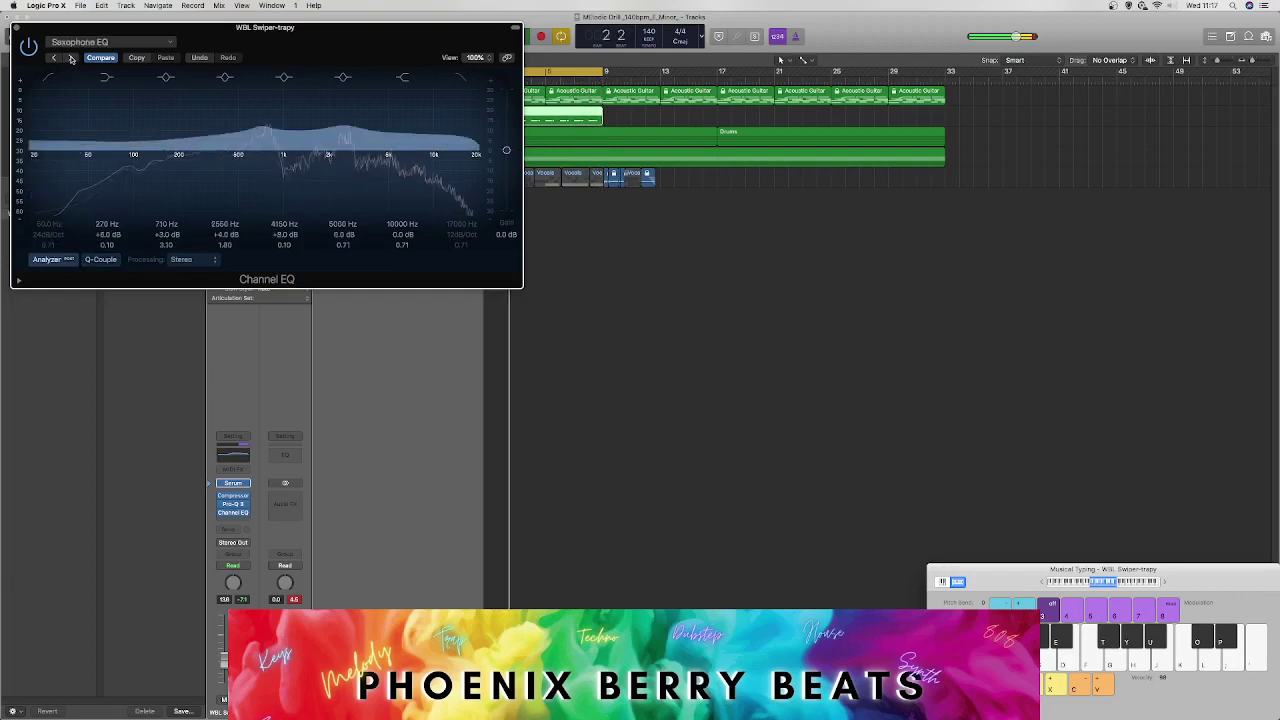
{"action": "left_click", "coordinate": [70, 58]}
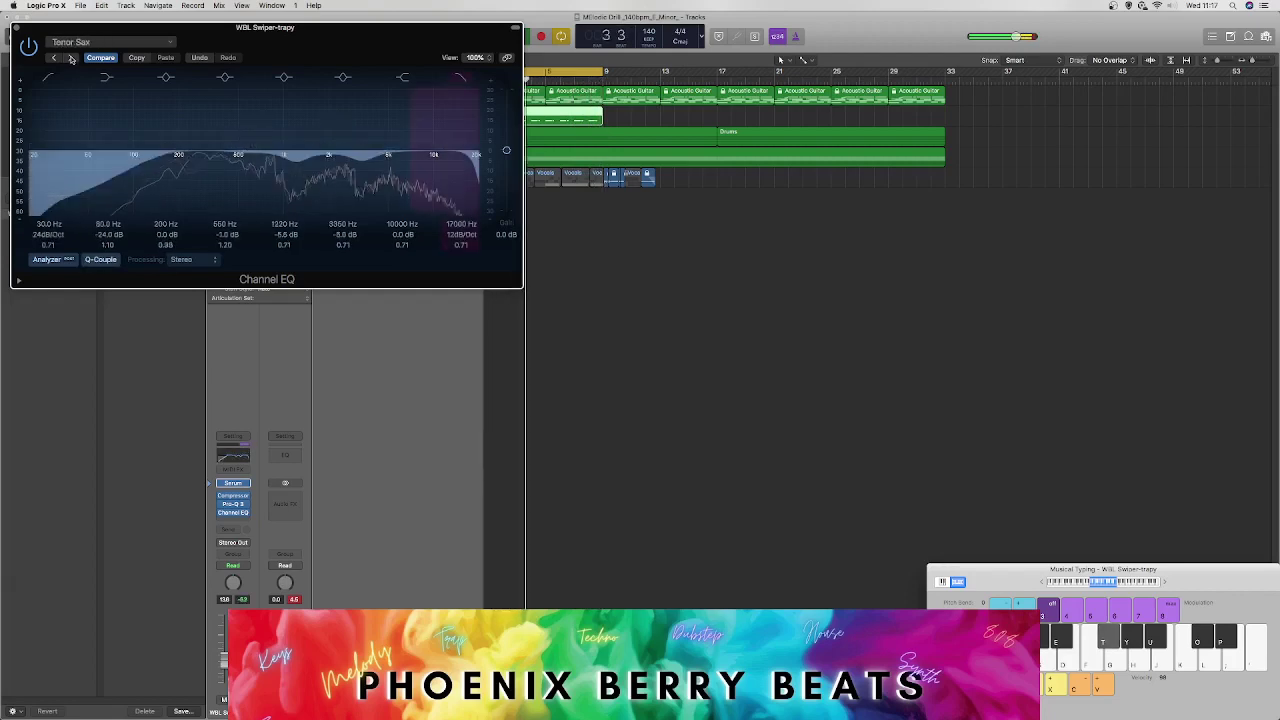
{"action": "left_click", "coordinate": [70, 58]}
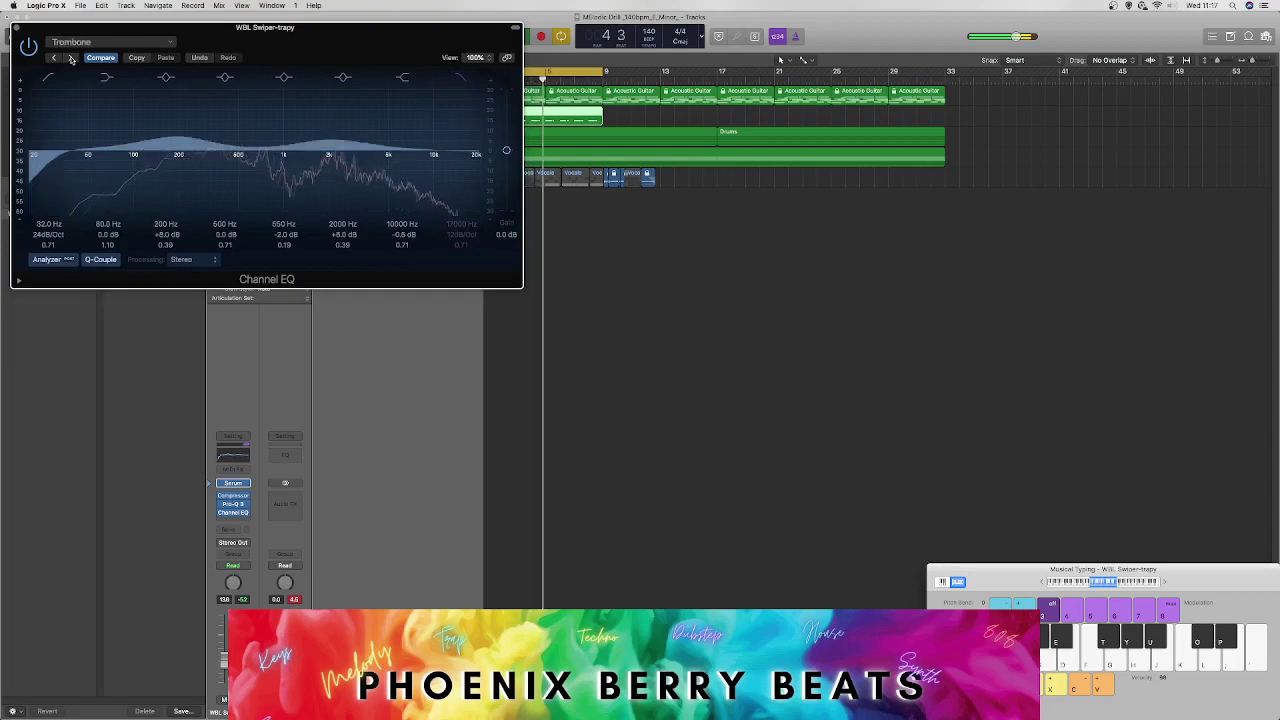
{"action": "left_click", "coordinate": [70, 58]}
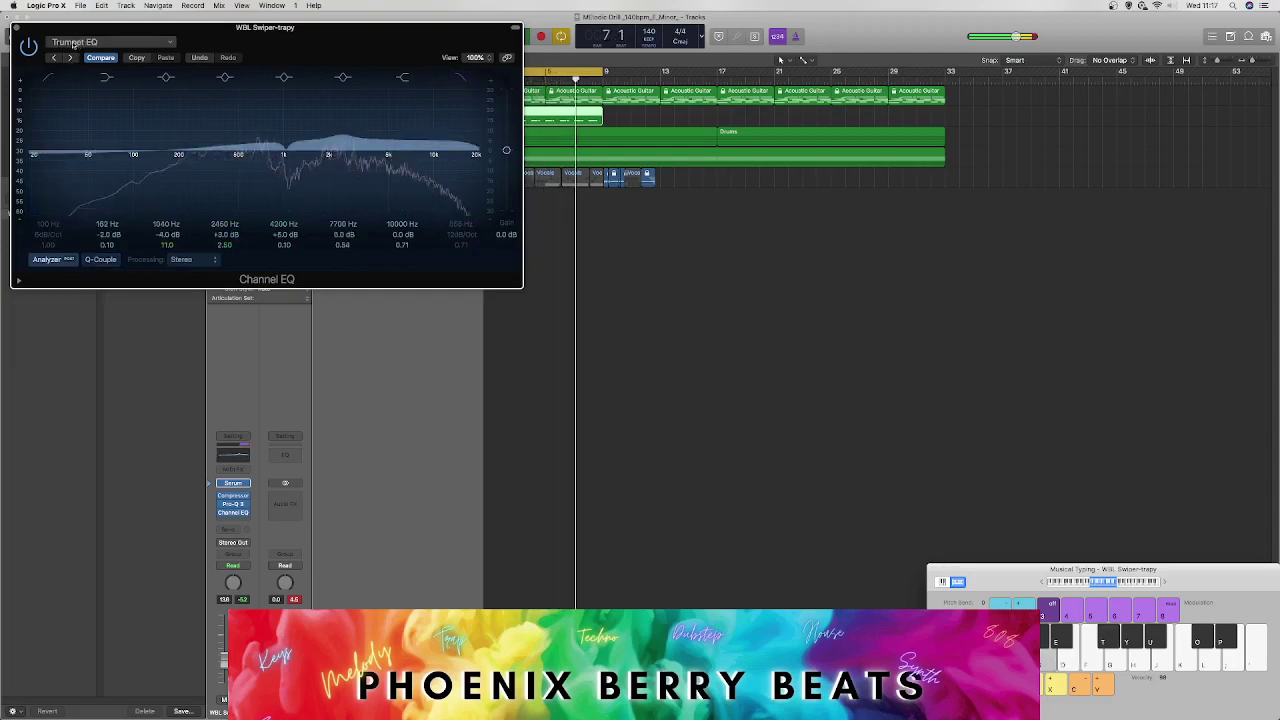
Step: Enable the Channel EQ's low cut and shape it to about 142 Hz with a 48 dB/Oct slope
{"action": "left_click", "coordinate": [48, 77]}
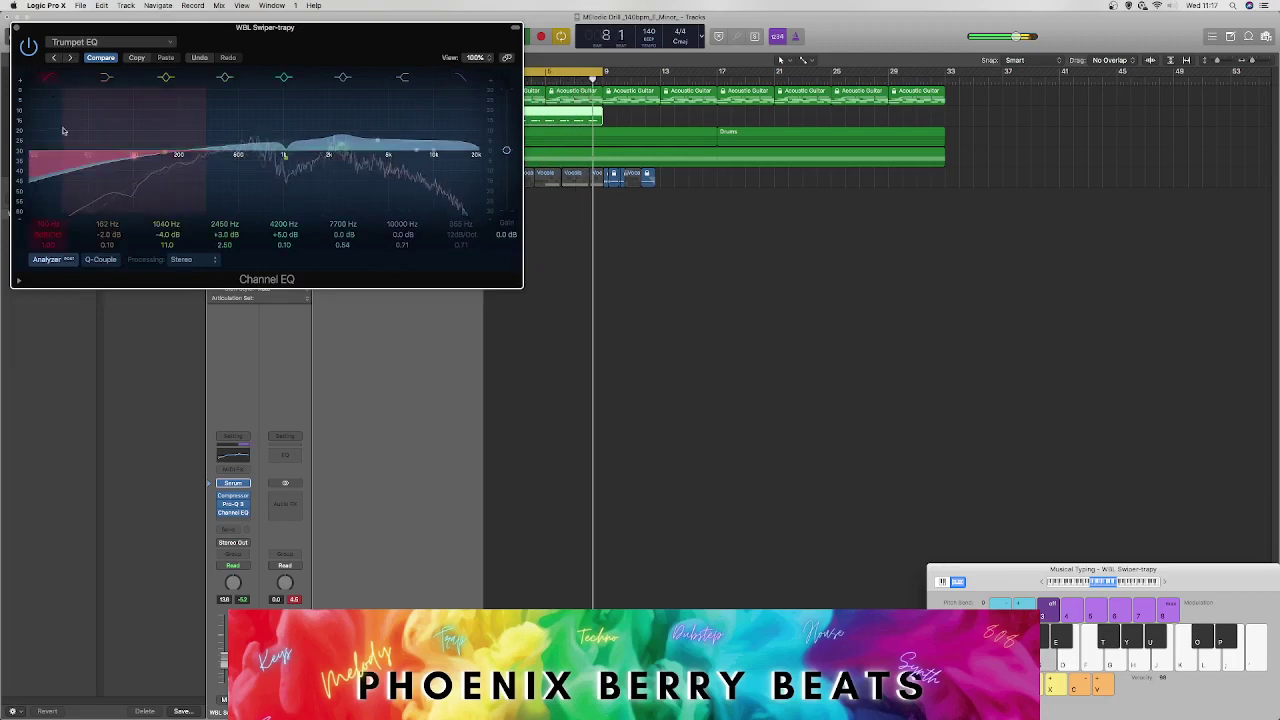
{"action": "left_click_drag", "start_coordinate": [130, 124], "coordinate": [71, 124]}
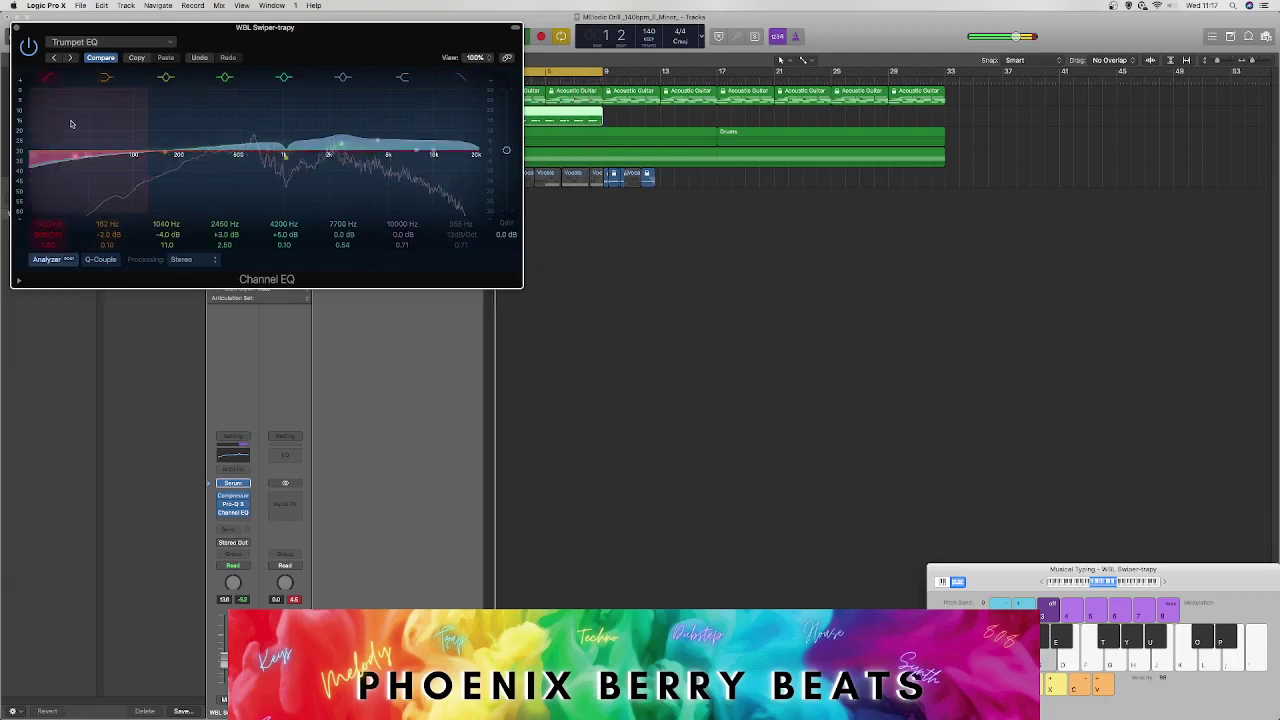
{"action": "mouse_move", "coordinate": [146, 177]}
{"action": "left_mouse_down"}
{"action": "mouse_move", "coordinate": [55, 118]}
{"action": "mouse_move", "coordinate": [139, 175]}
{"action": "mouse_move", "coordinate": [291, 167]}
{"action": "mouse_move", "coordinate": [164, 169]}
{"action": "left_mouse_up"}
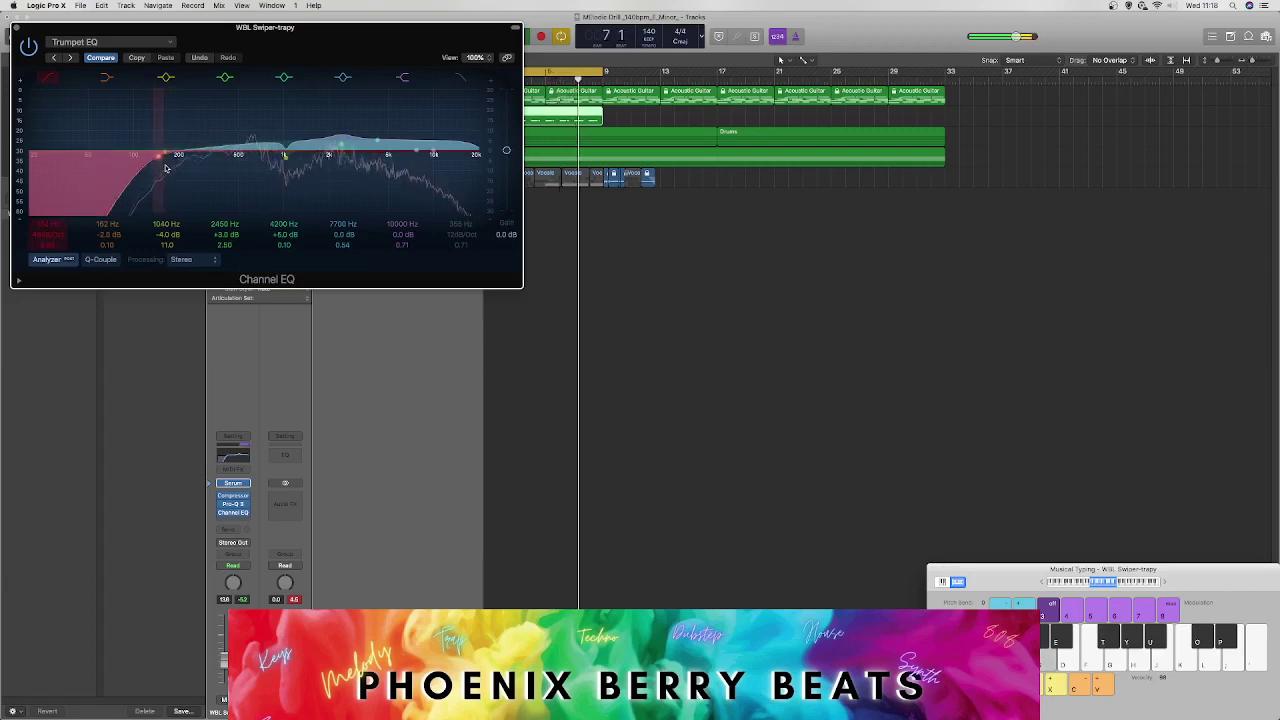
Step: Enable the Channel EQ's 12 dB/Oct high cut at about 7600 Hz, and compare the sound with the EQ bypassed
{"action": "left_click", "coordinate": [460, 77]}
{"action": "left_click_drag", "start_coordinate": [230, 157], "coordinate": [319, 168]}
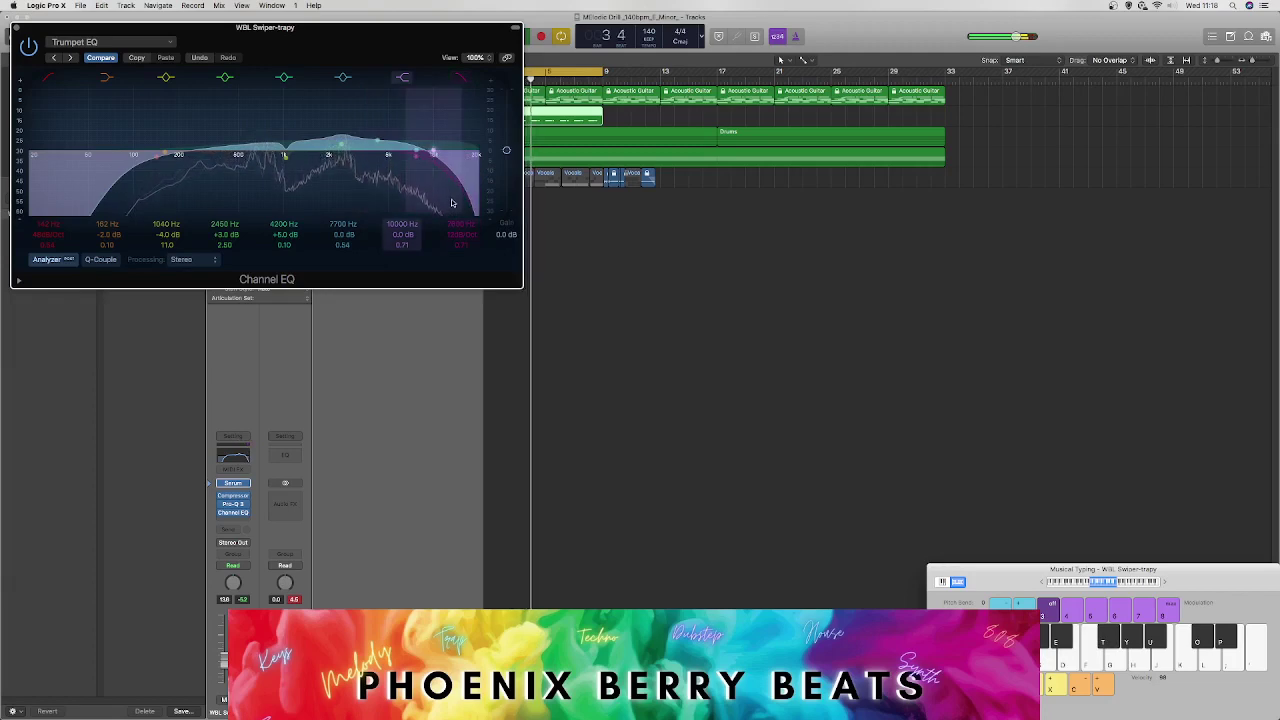
{"action": "left_click", "coordinate": [31, 55]}
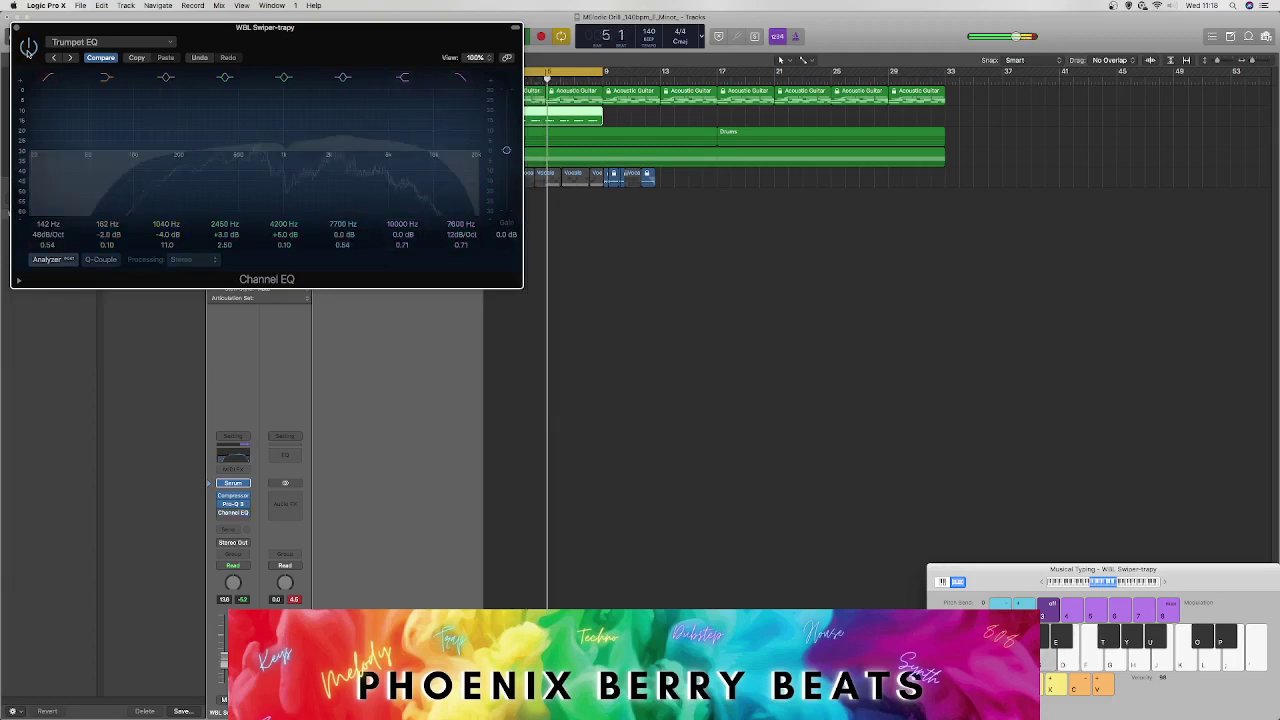
{"action": "left_click", "coordinate": [30, 53]}
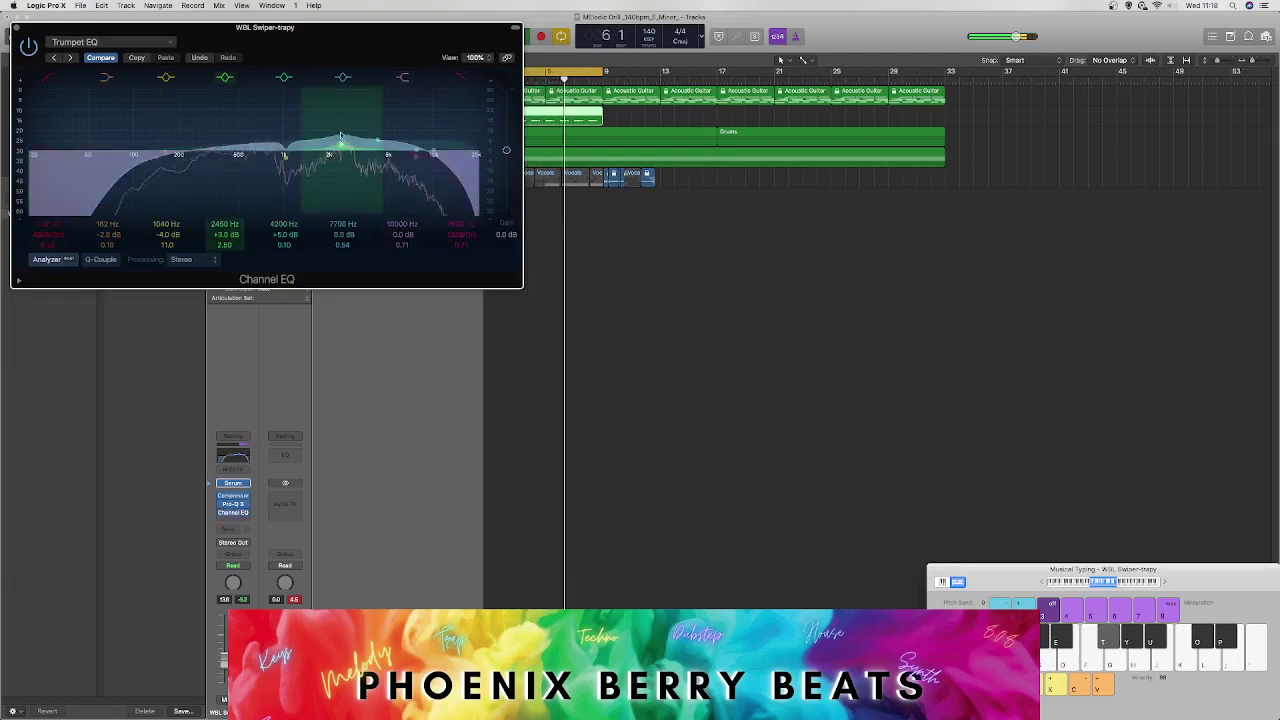
Step: Lower the Channel EQ's overall gain to -4.0 dB, comparing it against bypass before closing the plug-in
{"action": "left_click_drag", "start_coordinate": [506, 150], "coordinate": [505, 159]}
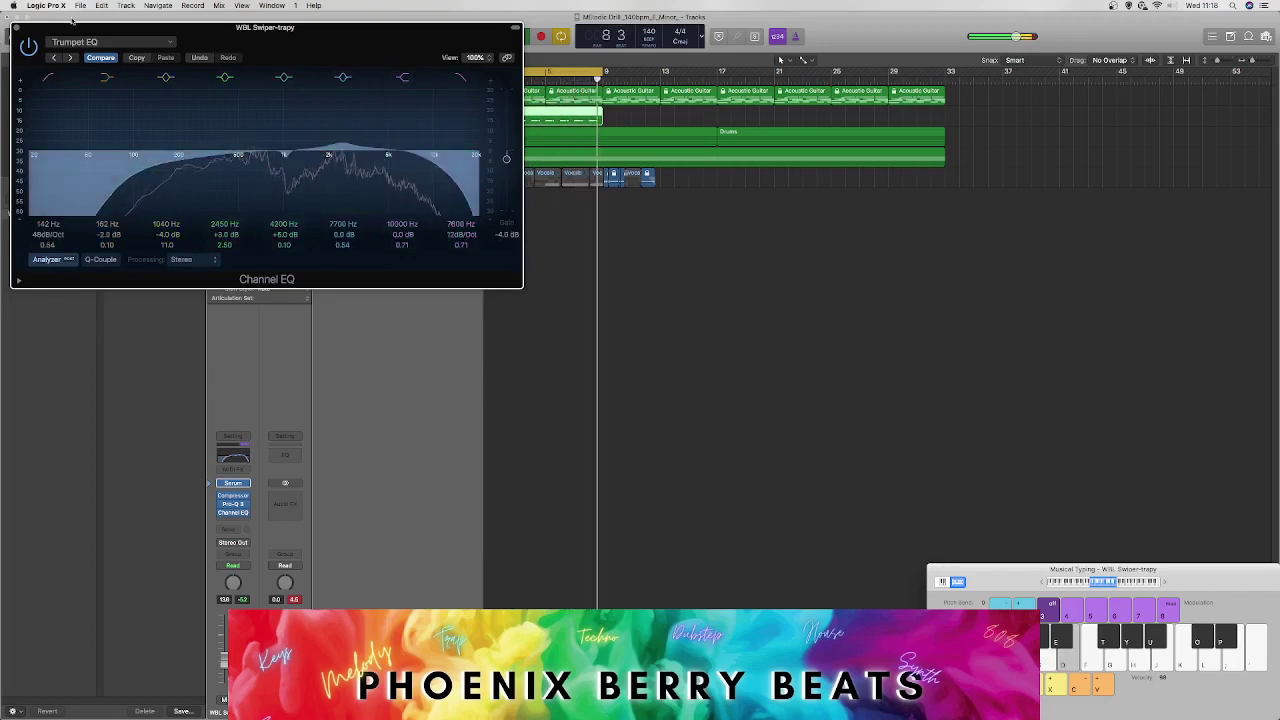
{"action": "left_click", "coordinate": [29, 48]}
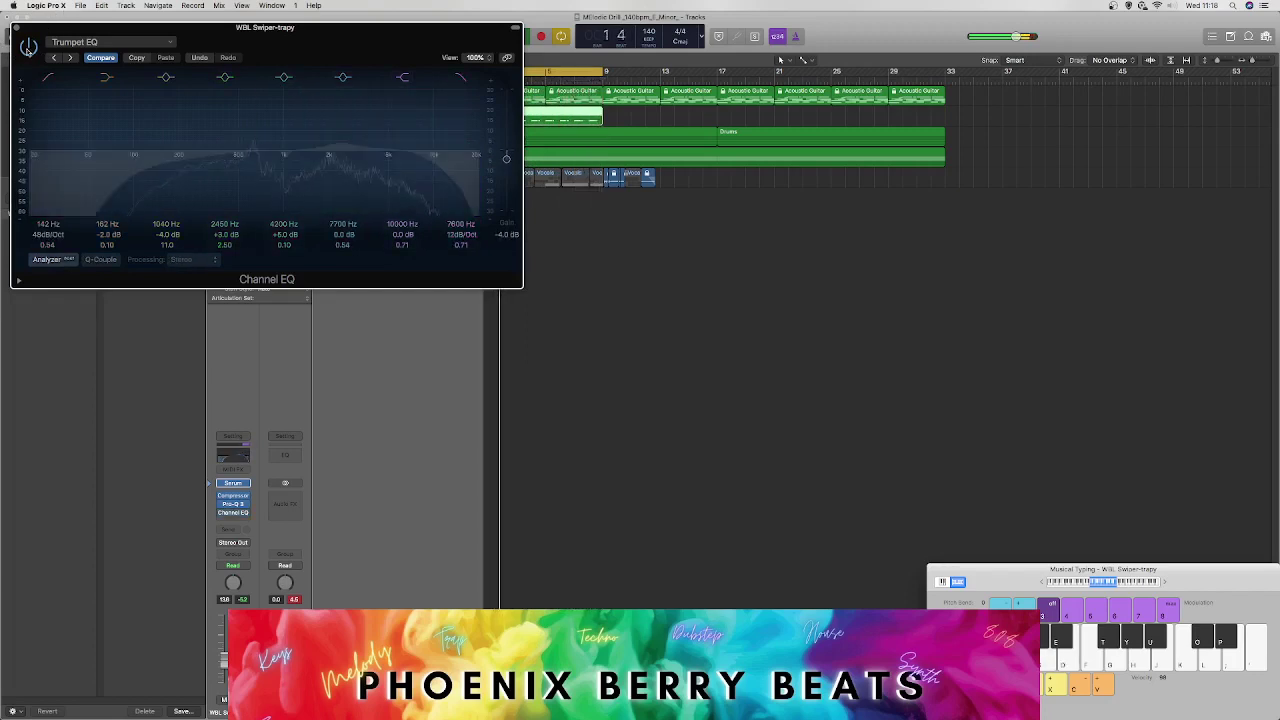
{"action": "left_click", "coordinate": [29, 48]}
{"action": "left_click", "coordinate": [17, 27]}
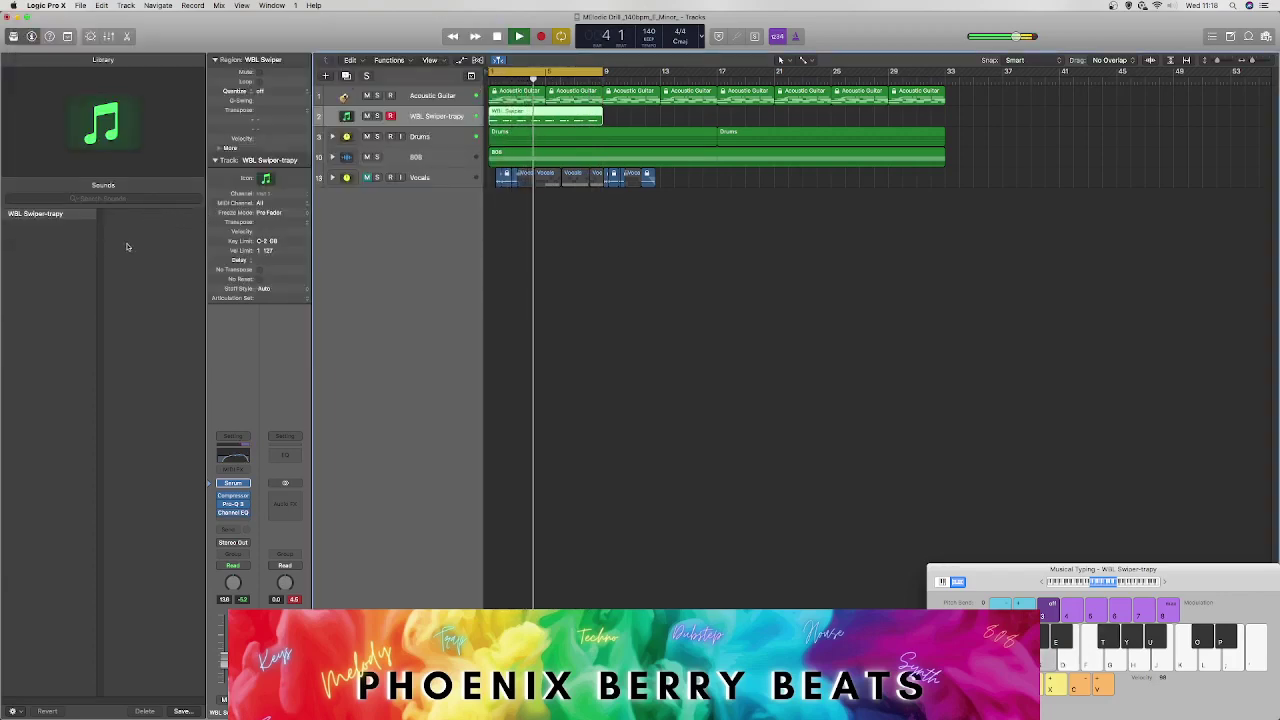
Step: Reopen the Channel EQ and bring its high cut down into the upper mids
{"action": "left_click", "coordinate": [240, 458]}
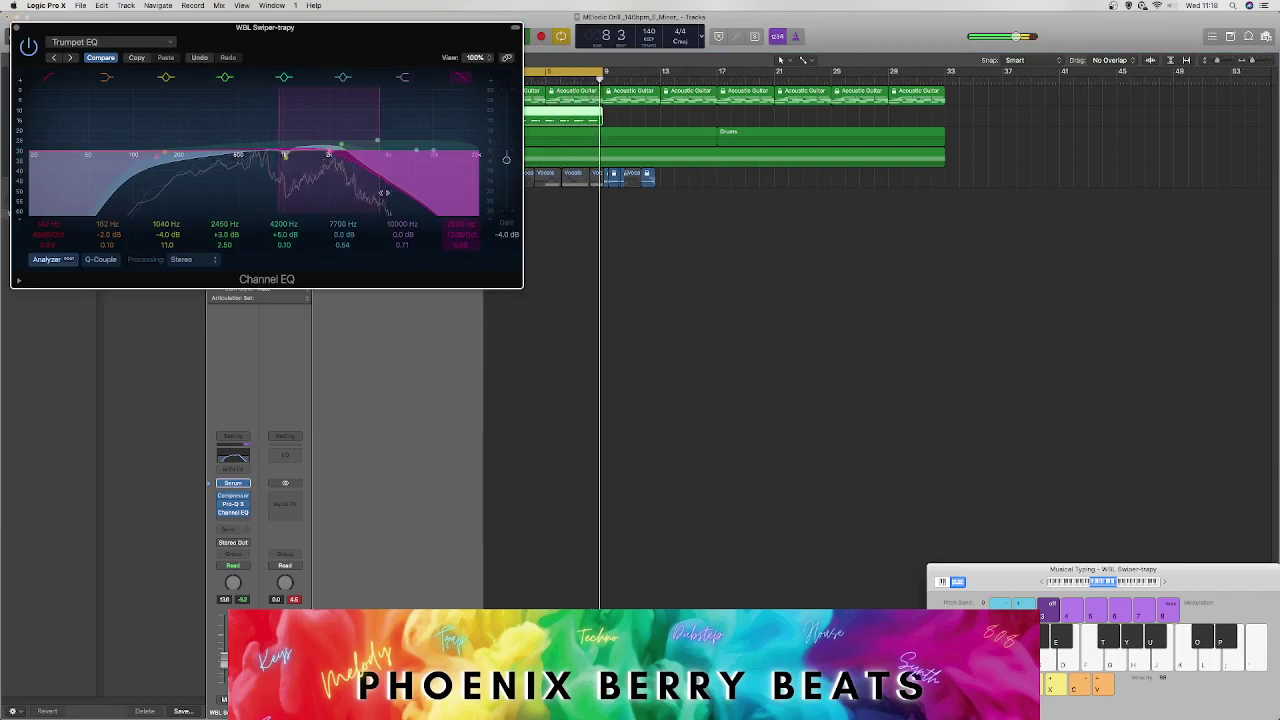
{"action": "left_click_drag", "start_coordinate": [383, 191], "coordinate": [346, 162]}
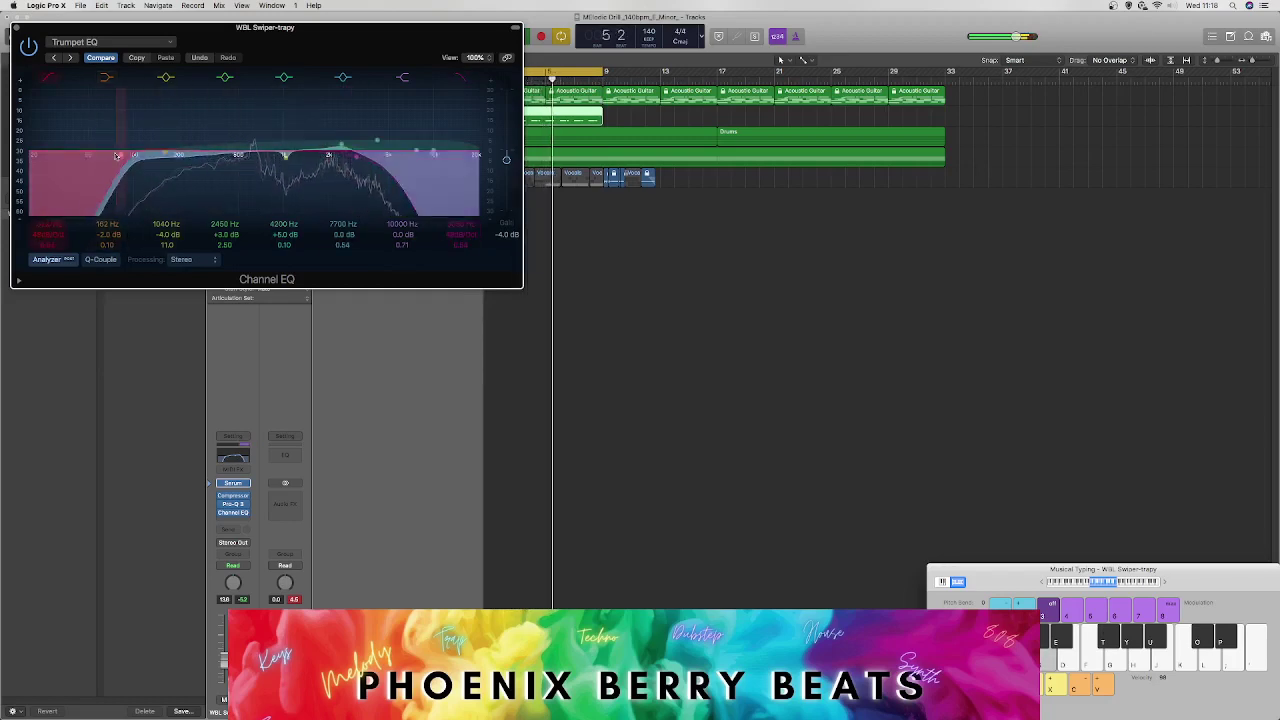
Step: Reshape the Channel EQ's low cut to a gentler low-end roll-off, close the plug-in, and solo the WBL Swiper-trapy track
{"action": "mouse_move", "coordinate": [116, 156]}
{"action": "left_mouse_down"}
{"action": "mouse_move", "coordinate": [98, 161]}
{"action": "mouse_move", "coordinate": [133, 166]}
{"action": "left_mouse_up"}
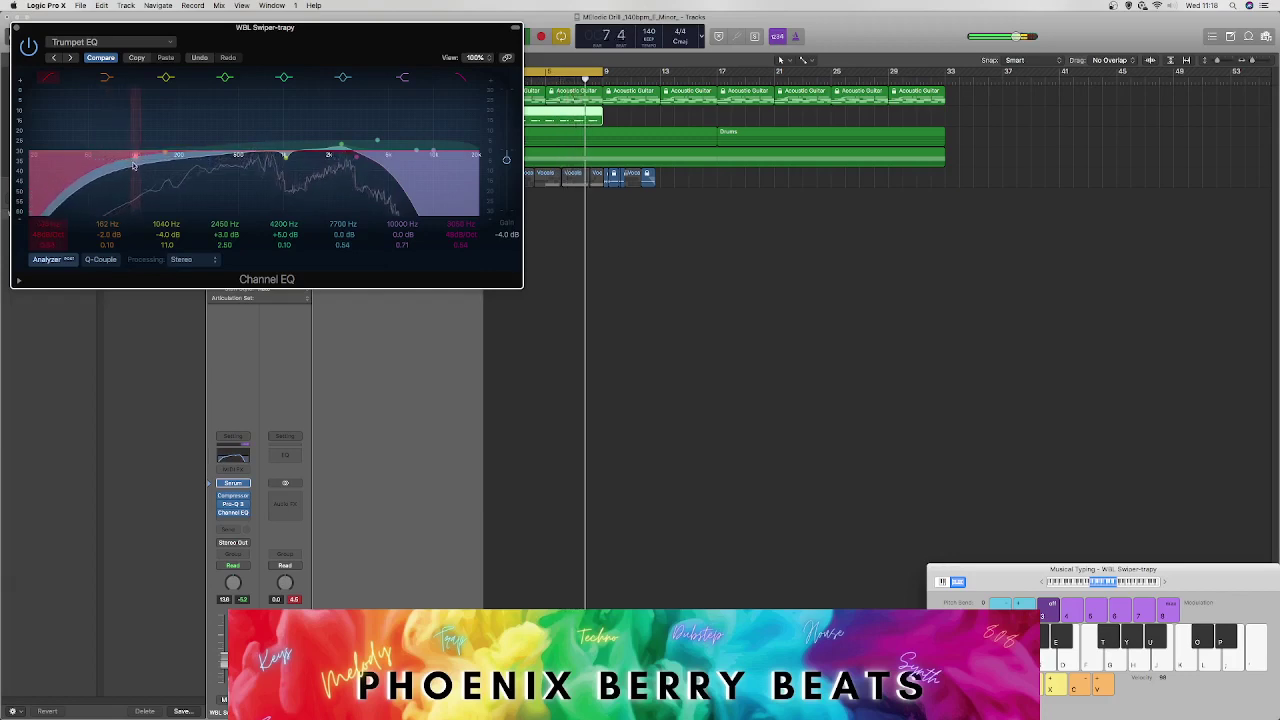
{"action": "left_click", "coordinate": [18, 28]}
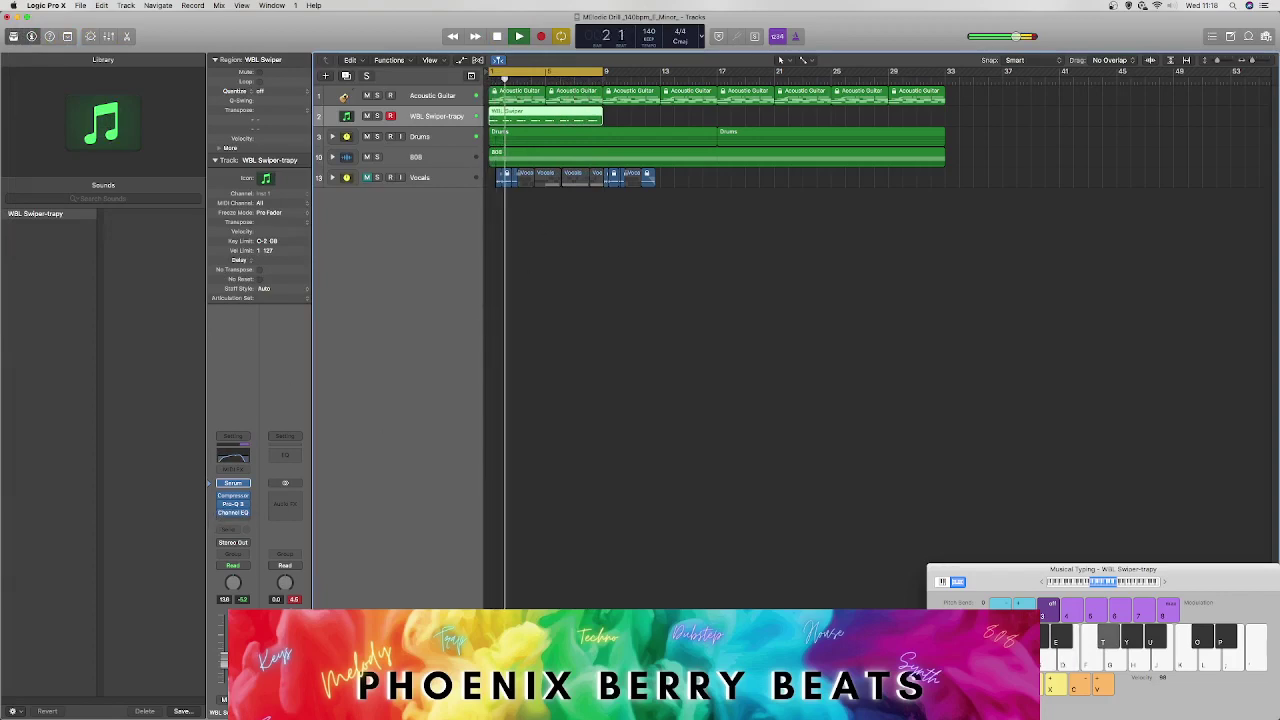
{"action": "key", "text": "s"}
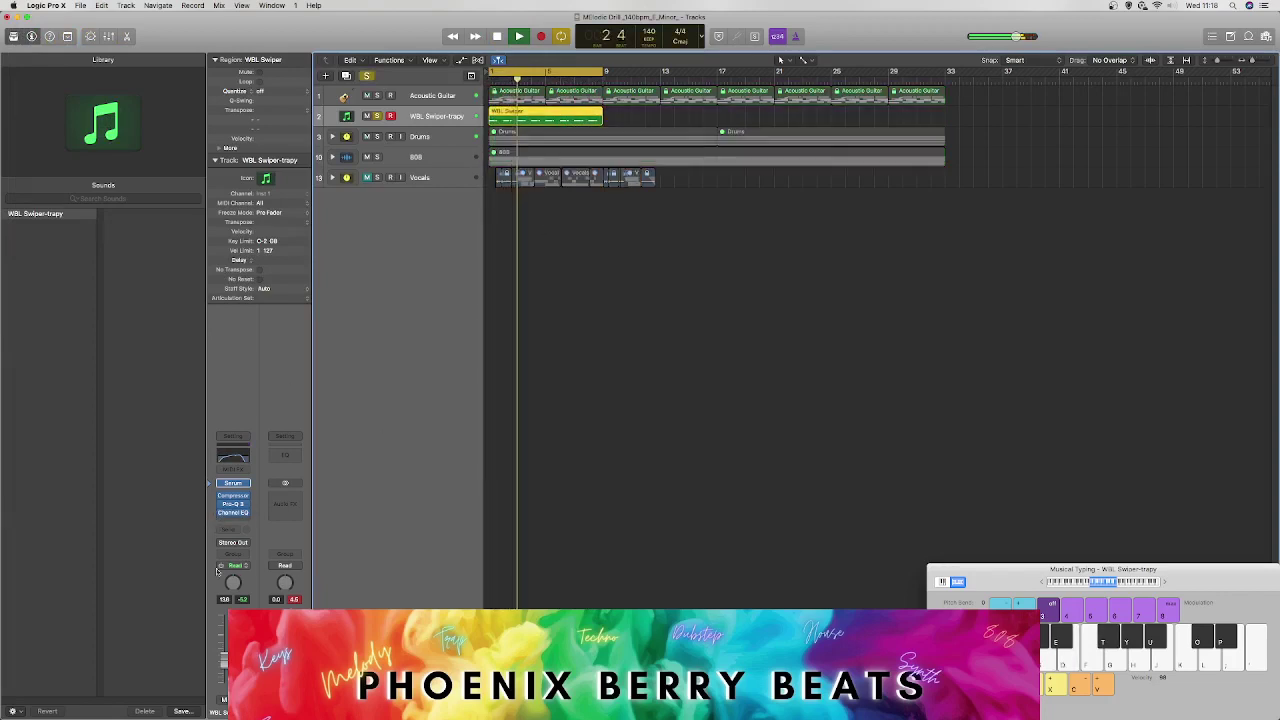
Step: Try the EMO-Generator (s) plug-in in the synth's next free insert slot with its signal type set to White
{"action": "left_click", "coordinate": [232, 521]}
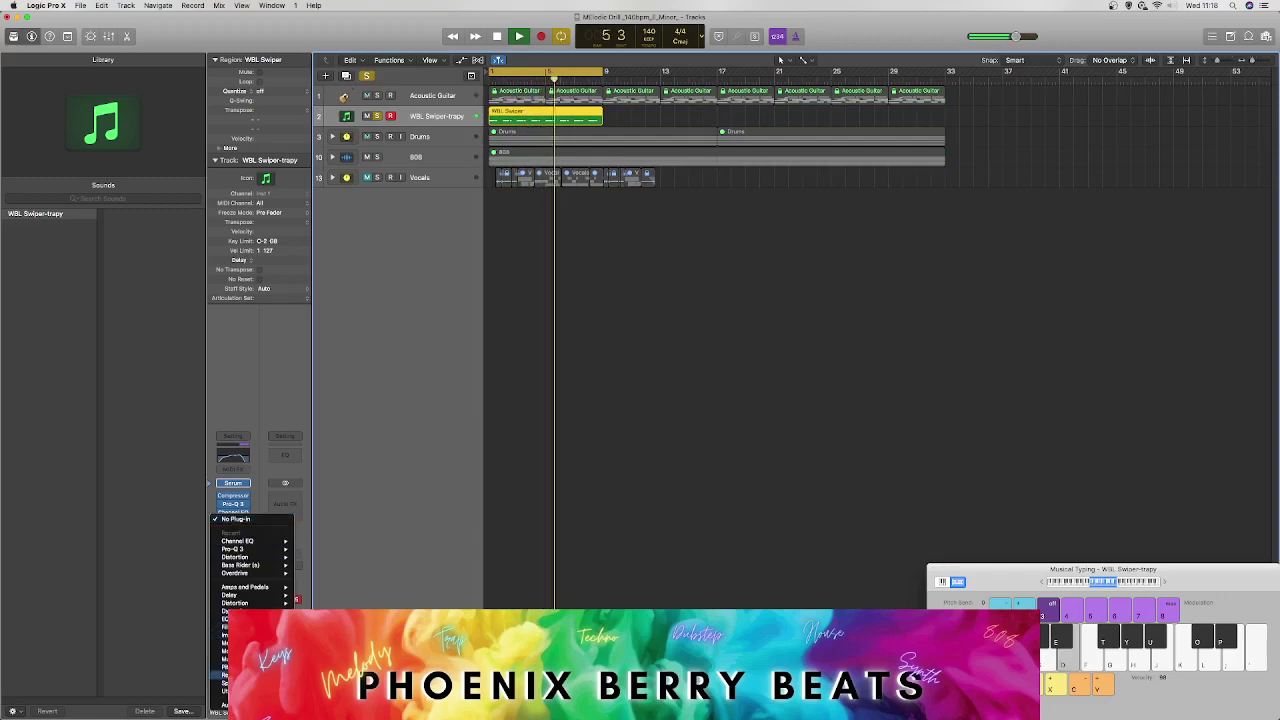
{"action": "mouse_move", "coordinate": [338, 705]}
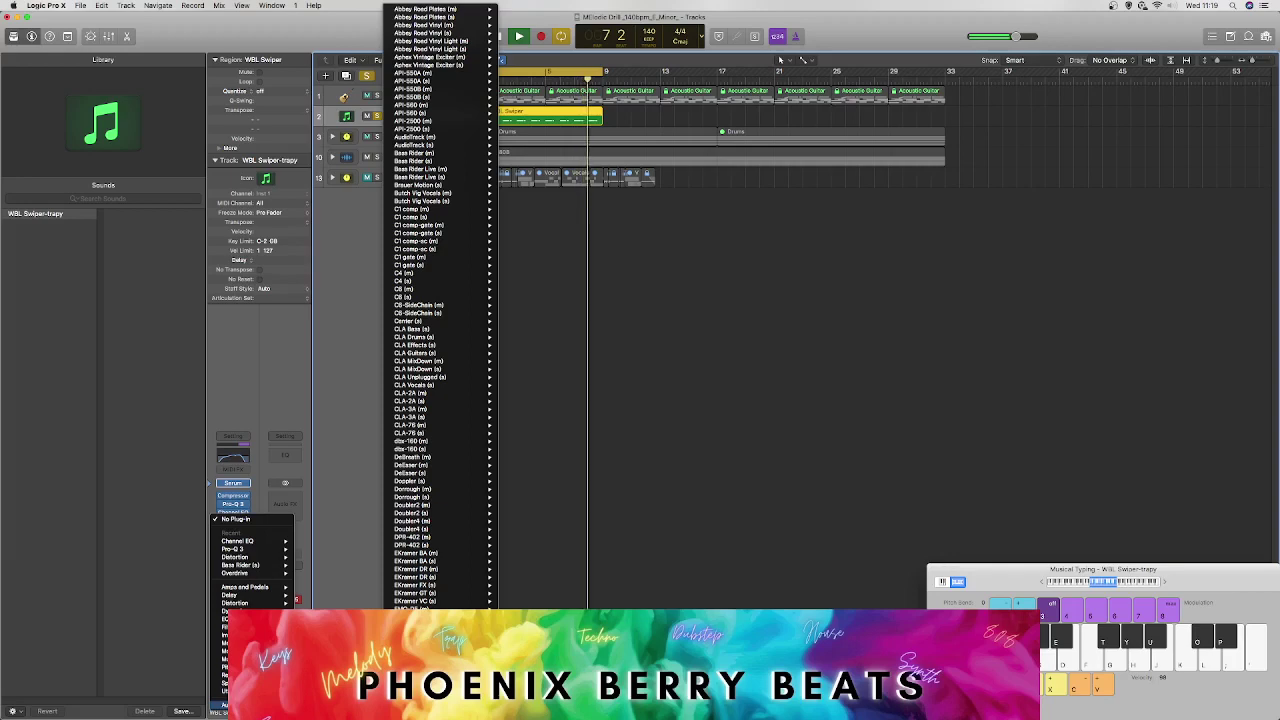
{"action": "left_click", "coordinate": [440, 649]}
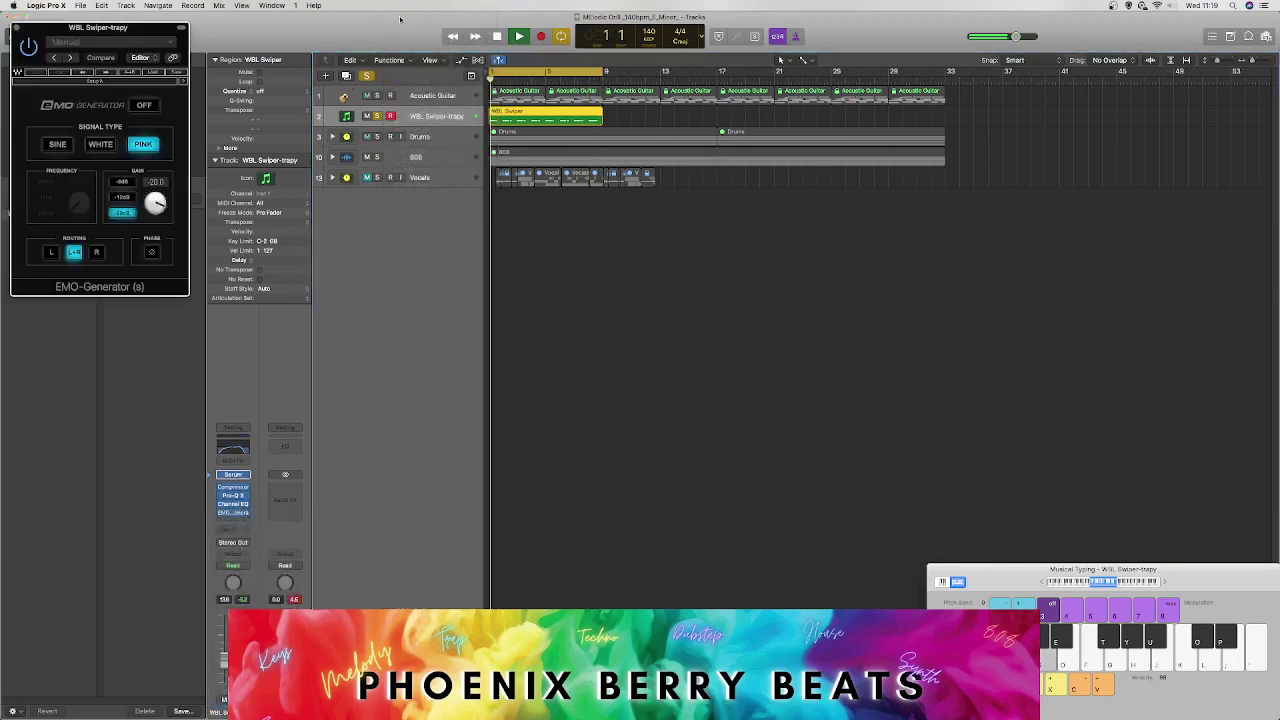
{"action": "left_click_drag", "start_coordinate": [111, 27], "coordinate": [412, 287]}
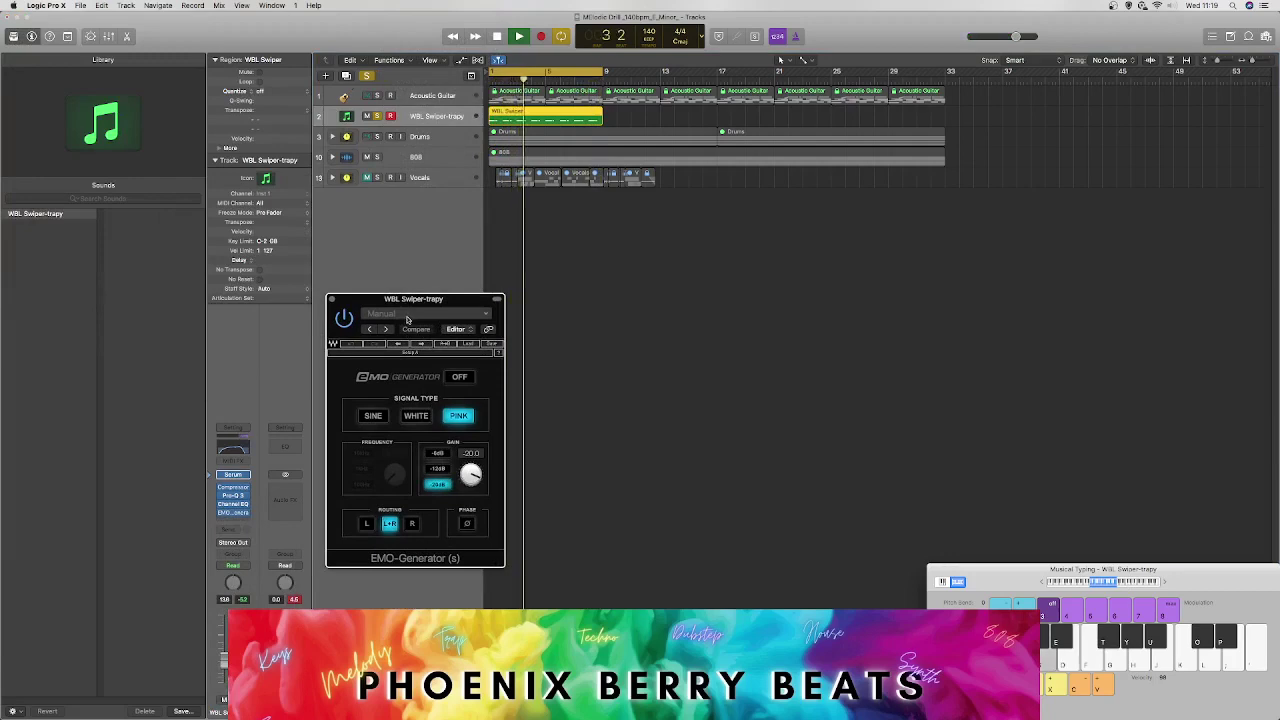
{"action": "key", "text": "space"}
{"action": "left_click", "coordinate": [416, 415]}
{"action": "key", "text": "space"}
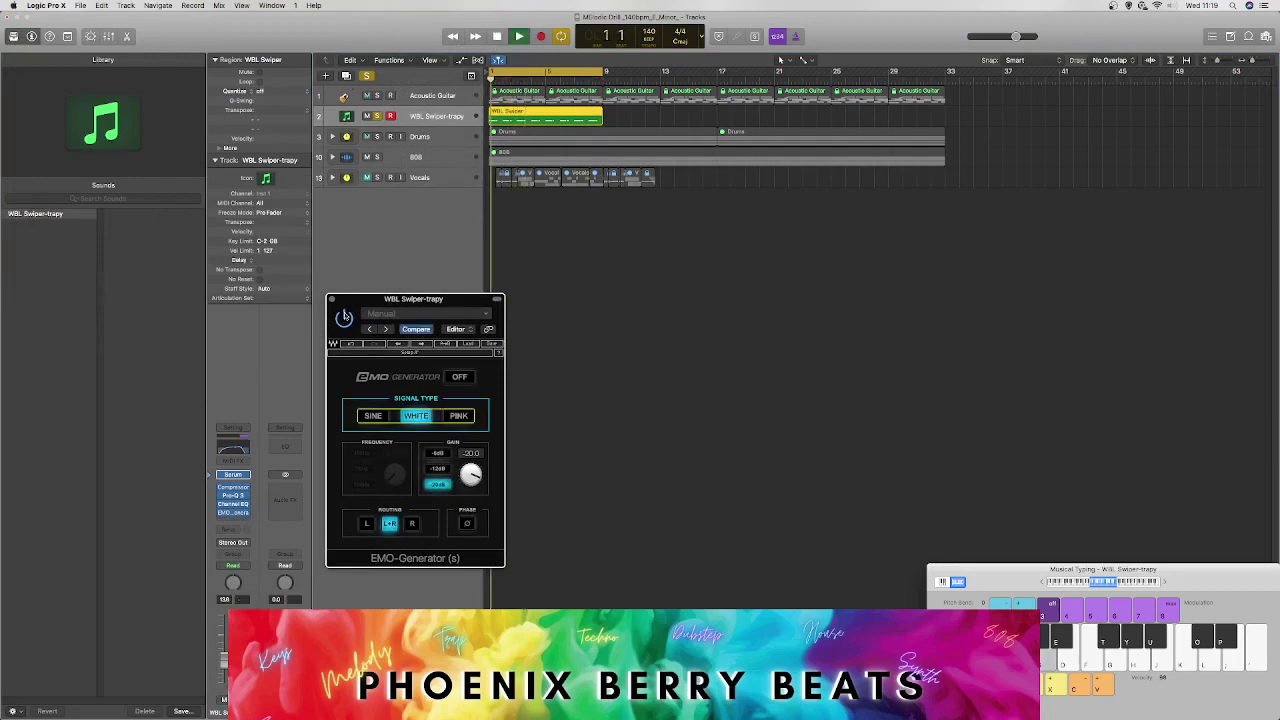
{"action": "left_click", "coordinate": [332, 299]}
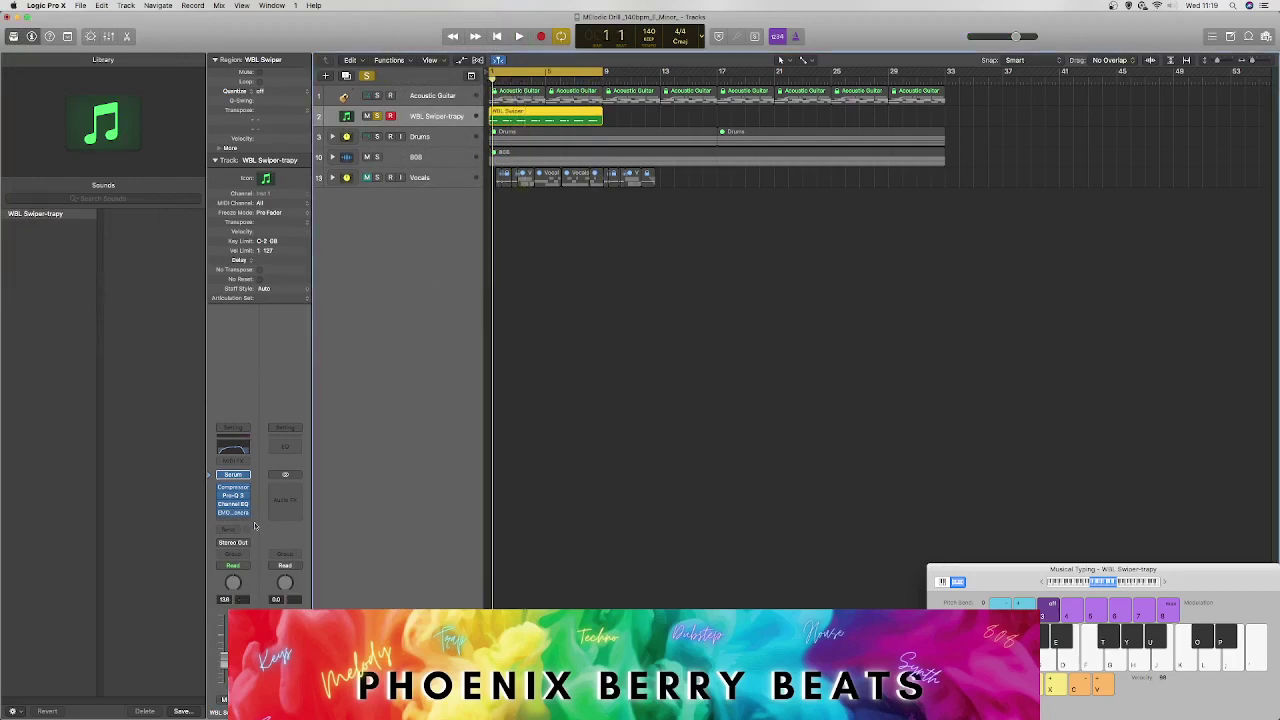
Step: Replace EMO-Generator on the synth channel with the stereo CLA Effects (s) plug-in
{"action": "left_click", "coordinate": [247, 515]}
{"action": "left_click", "coordinate": [218, 622]}
{"action": "left_click", "coordinate": [279, 511]}
{"action": "left_click", "coordinate": [243, 518]}
{"action": "left_click", "coordinate": [246, 514]}
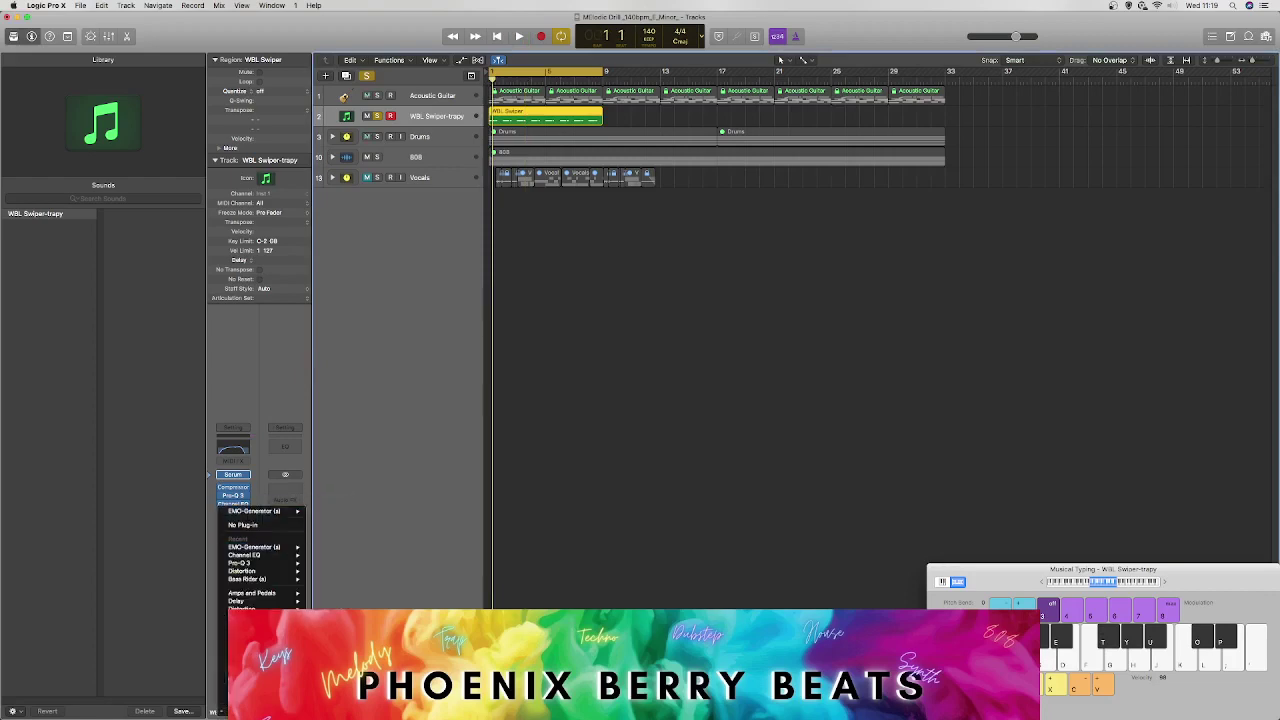
{"action": "mouse_move", "coordinate": [350, 700]}
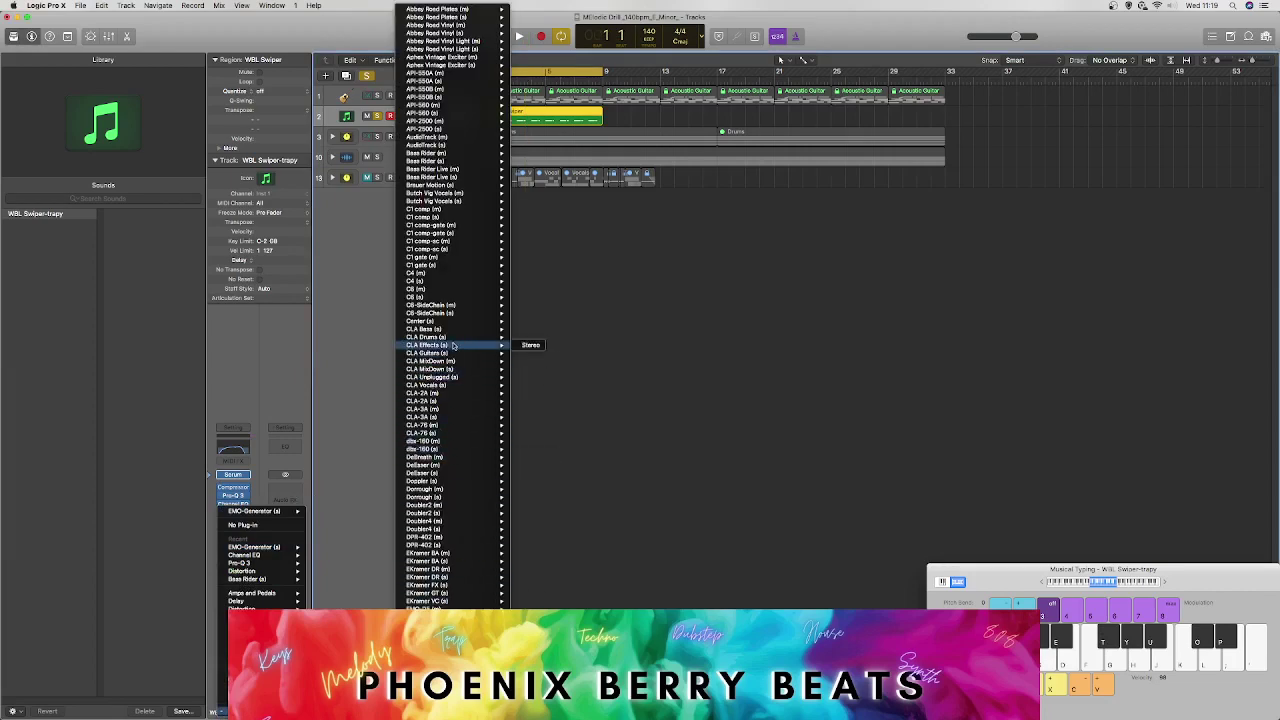
{"action": "left_click", "coordinate": [532, 345]}
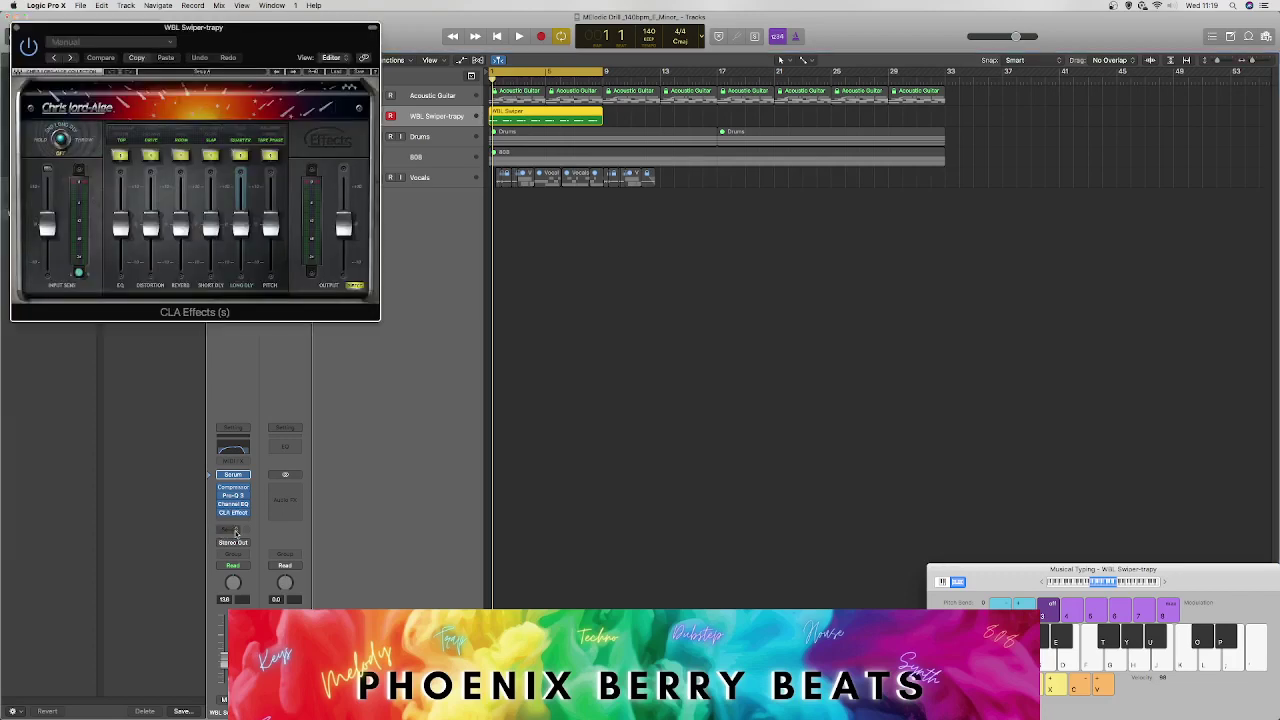
Step: Add a send to Bus 10 on the synth and move CLA Effects onto the new aux channel
{"action": "left_click", "coordinate": [233, 530]}
{"action": "mouse_move", "coordinate": [241, 572]}
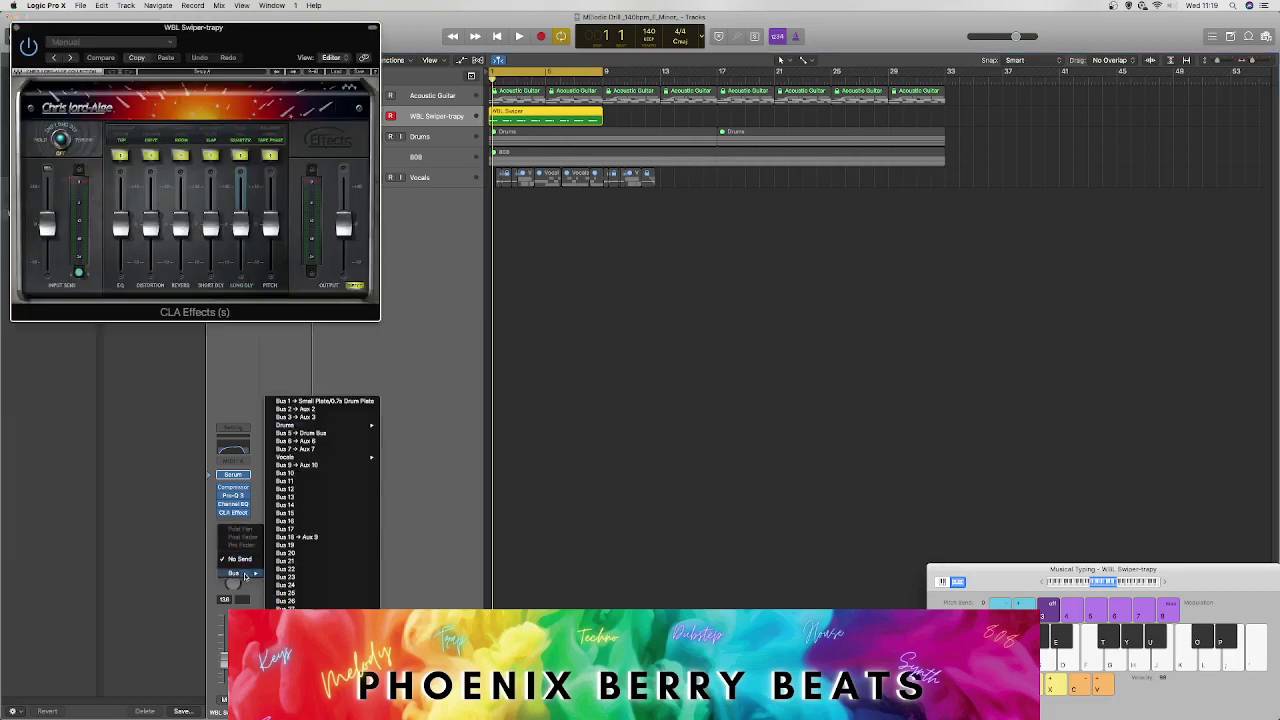
{"action": "left_click", "coordinate": [334, 474]}
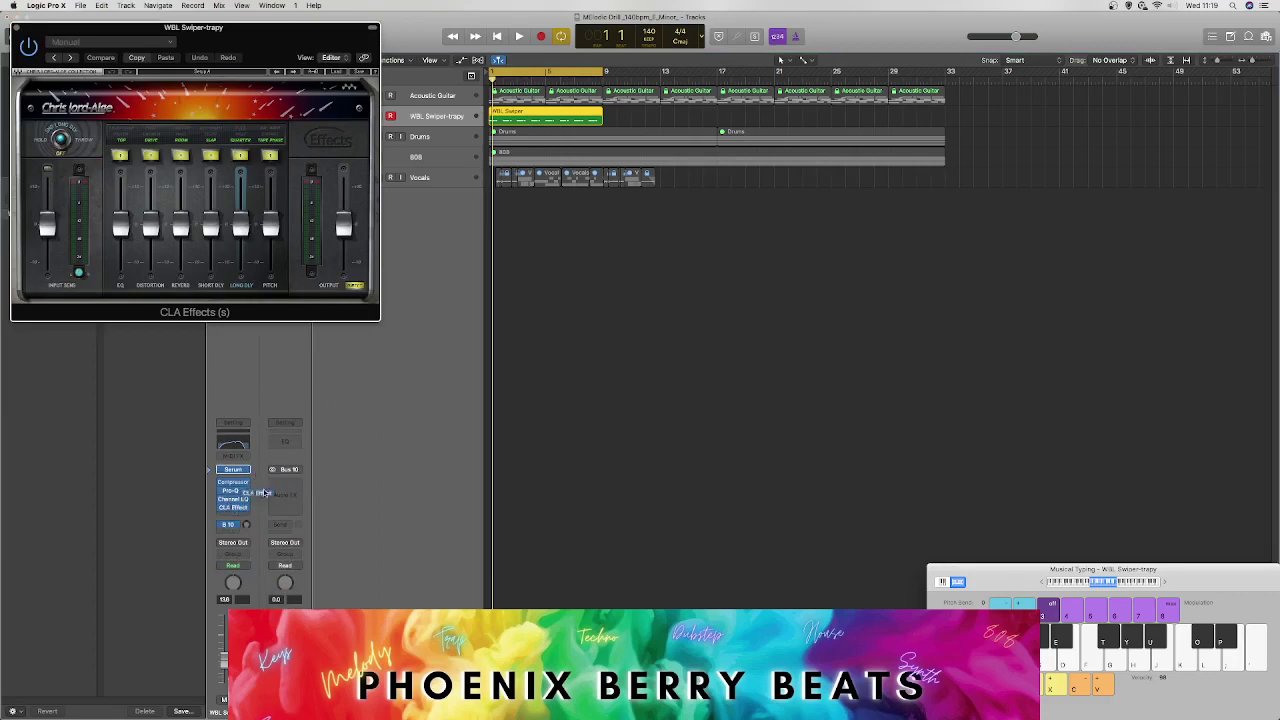
{"action": "left_click_drag", "start_coordinate": [290, 484], "coordinate": [286, 484]}
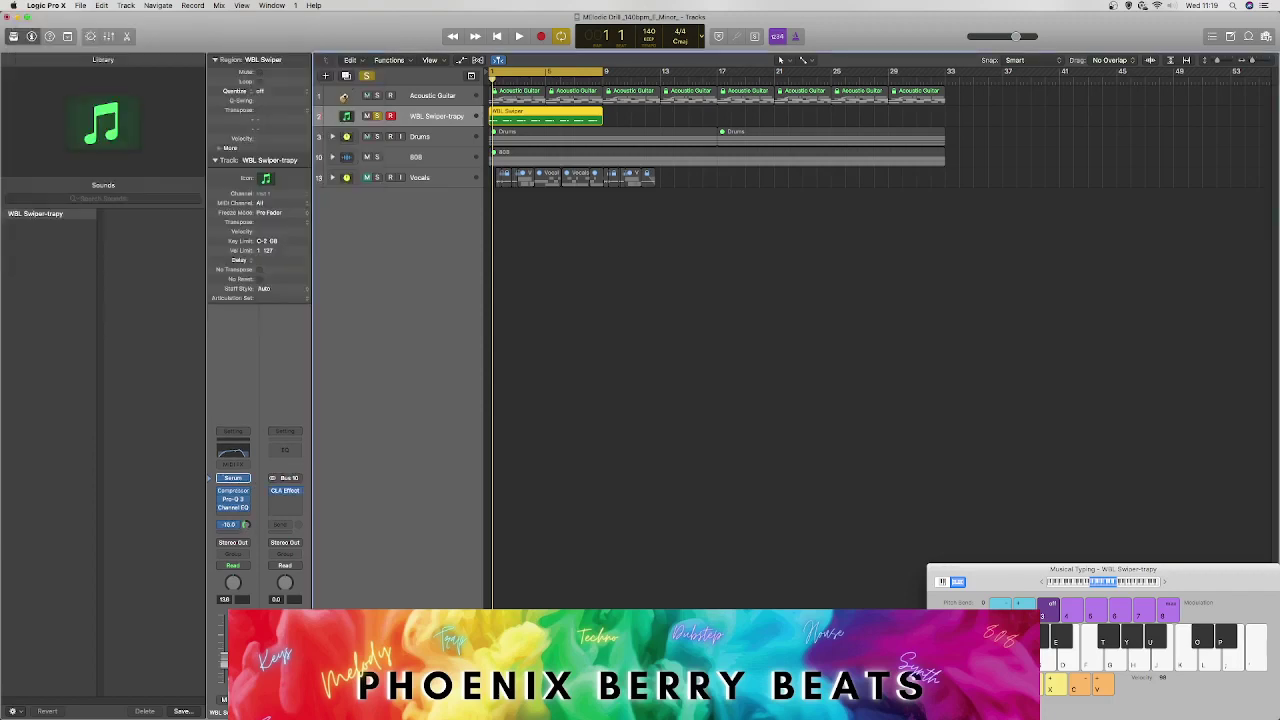
Step: Load the Caveman factory preset in the aux channel's CLA Effects and start playback
{"action": "left_click", "coordinate": [285, 491]}
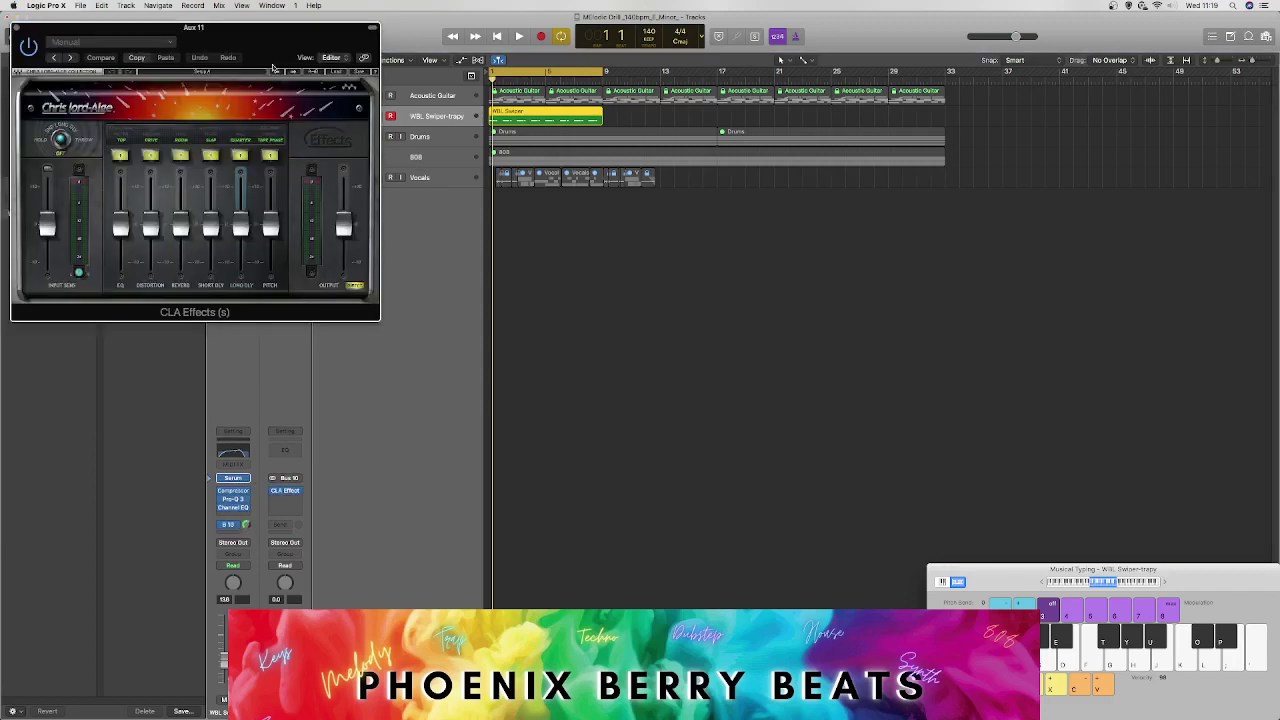
{"action": "left_click", "coordinate": [112, 42]}
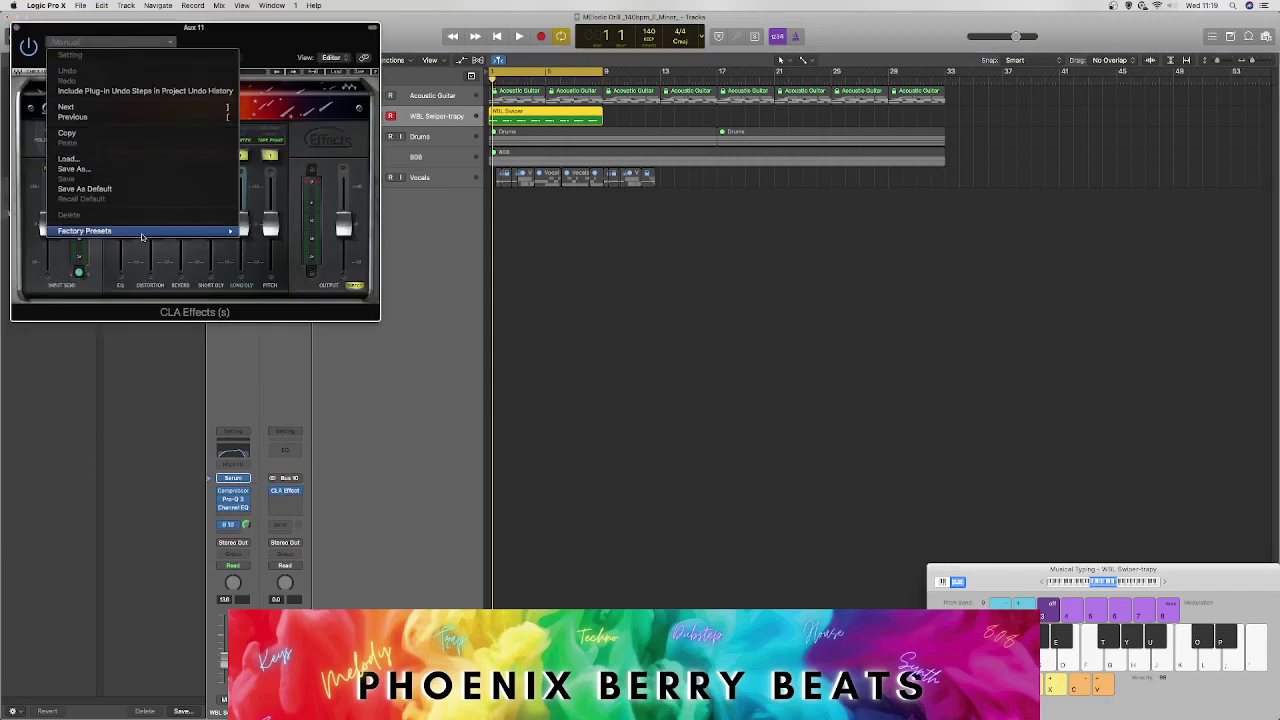
{"action": "mouse_move", "coordinate": [145, 231]}
{"action": "left_click", "coordinate": [279, 241]}
{"action": "key", "text": "space"}
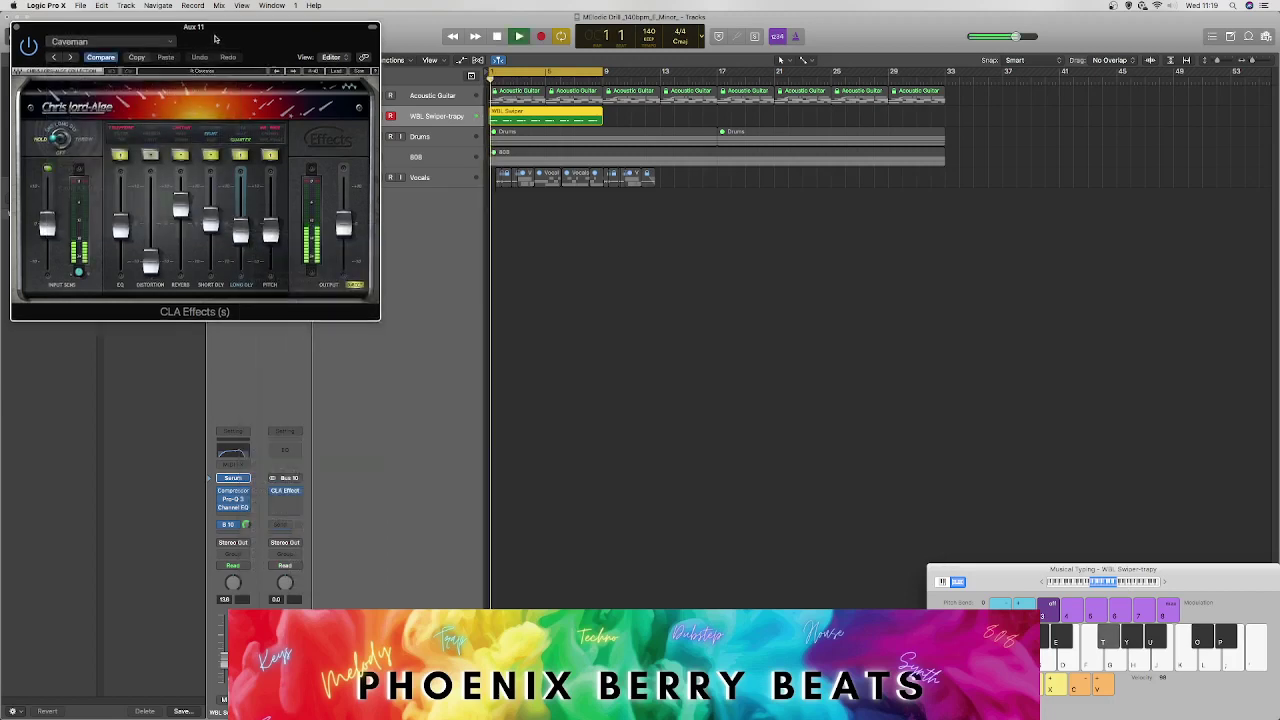
Step: Audition the Club Piano and Dirty Phaser presets in CLA Effects, and take the synth out of solo
{"action": "left_click_drag", "start_coordinate": [206, 51], "coordinate": [383, 203]}
{"action": "left_click", "coordinate": [247, 210]}
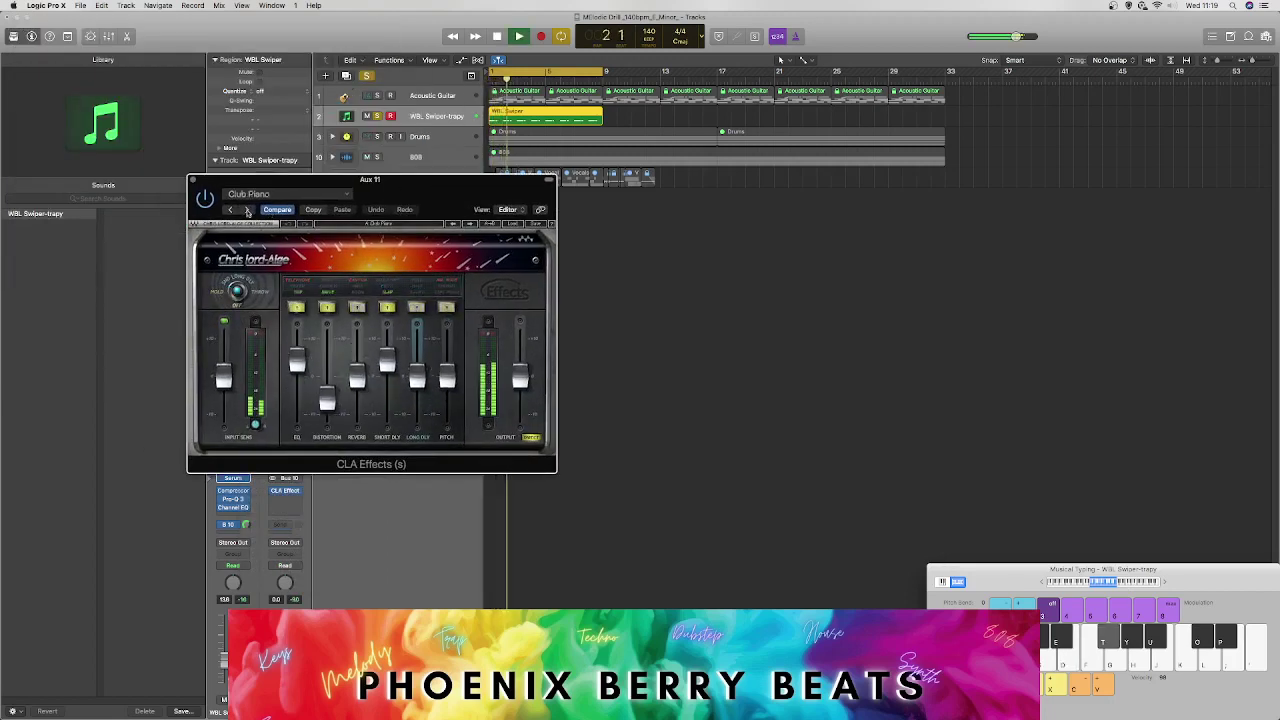
{"action": "left_click", "coordinate": [247, 210]}
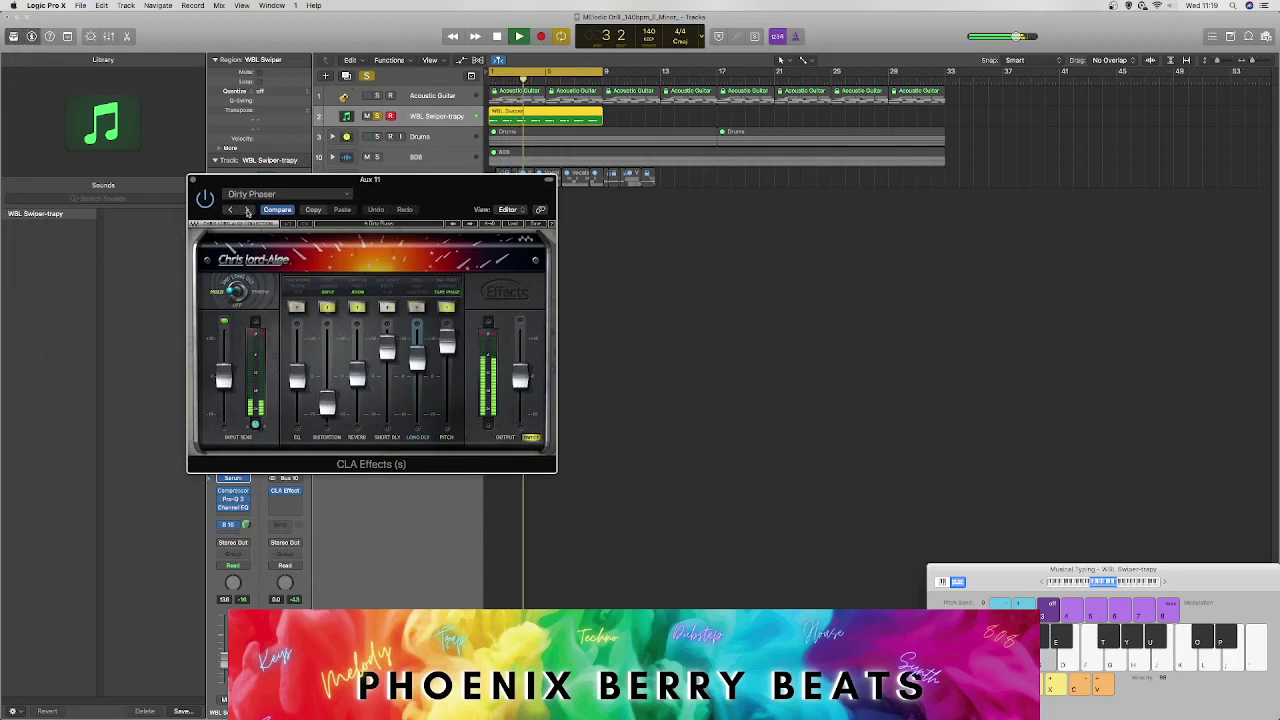
{"action": "left_click_drag", "start_coordinate": [255, 181], "coordinate": [435, 193]}
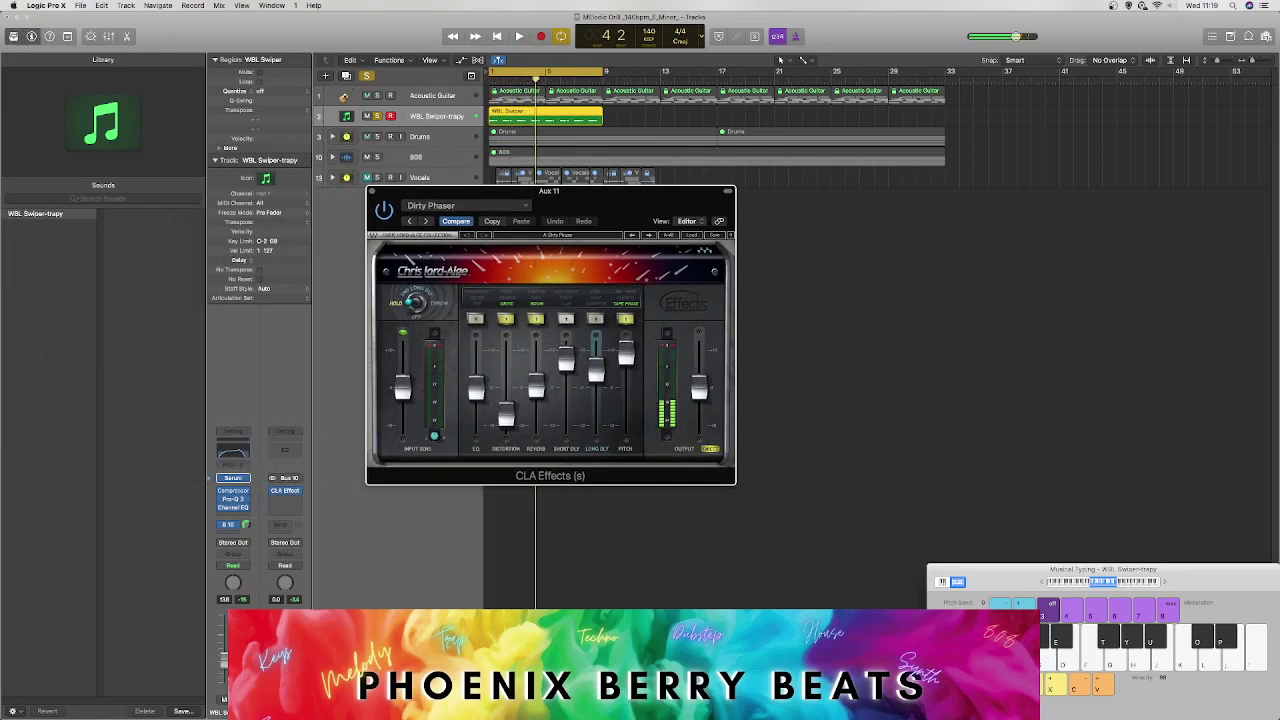
{"action": "left_click", "coordinate": [377, 116]}
{"action": "key", "text": "space"}
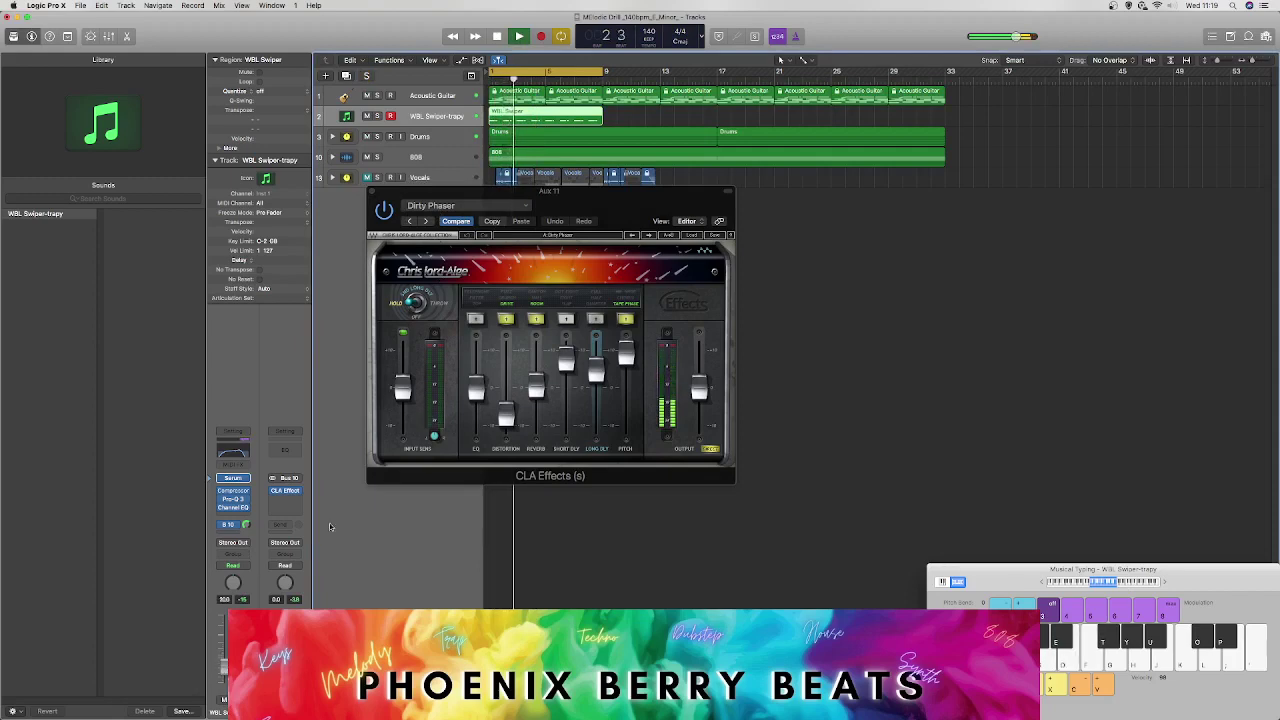
Step: Compare the Club Piano and Caveman presets in the full mix, and raise the synth's channel volume slightly
{"action": "left_click", "coordinate": [410, 221]}
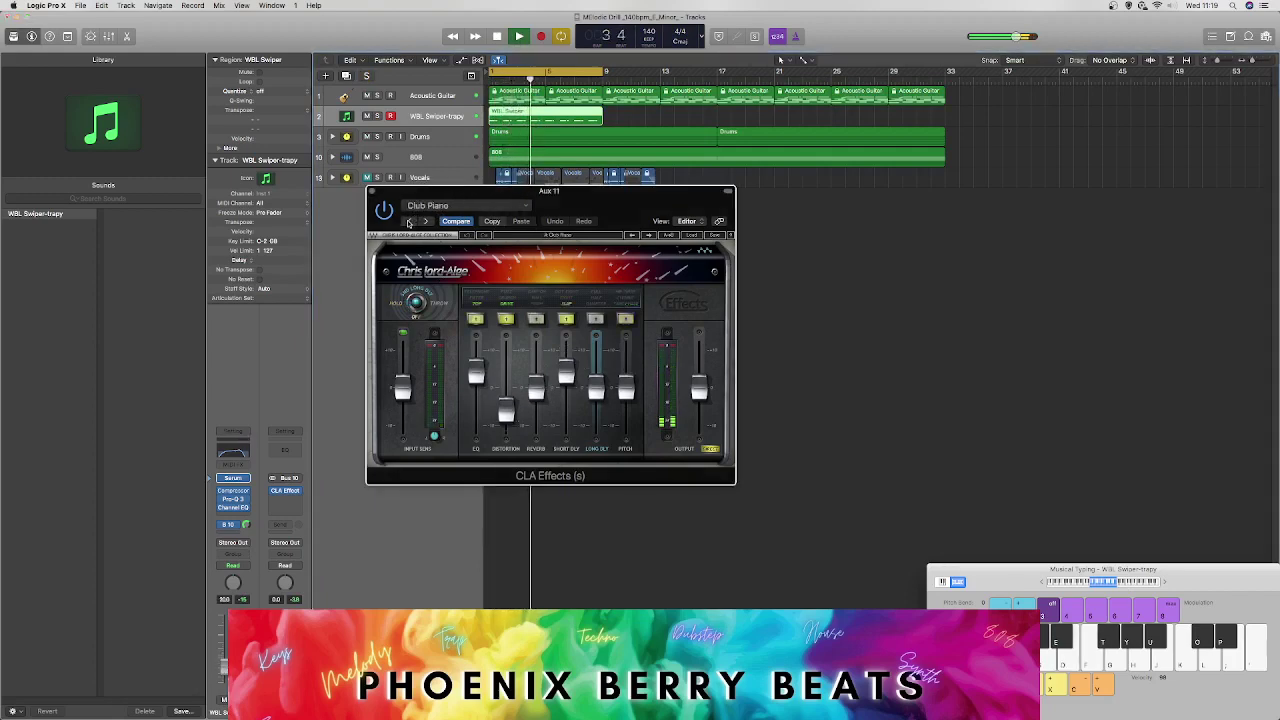
{"action": "left_click", "coordinate": [425, 221]}
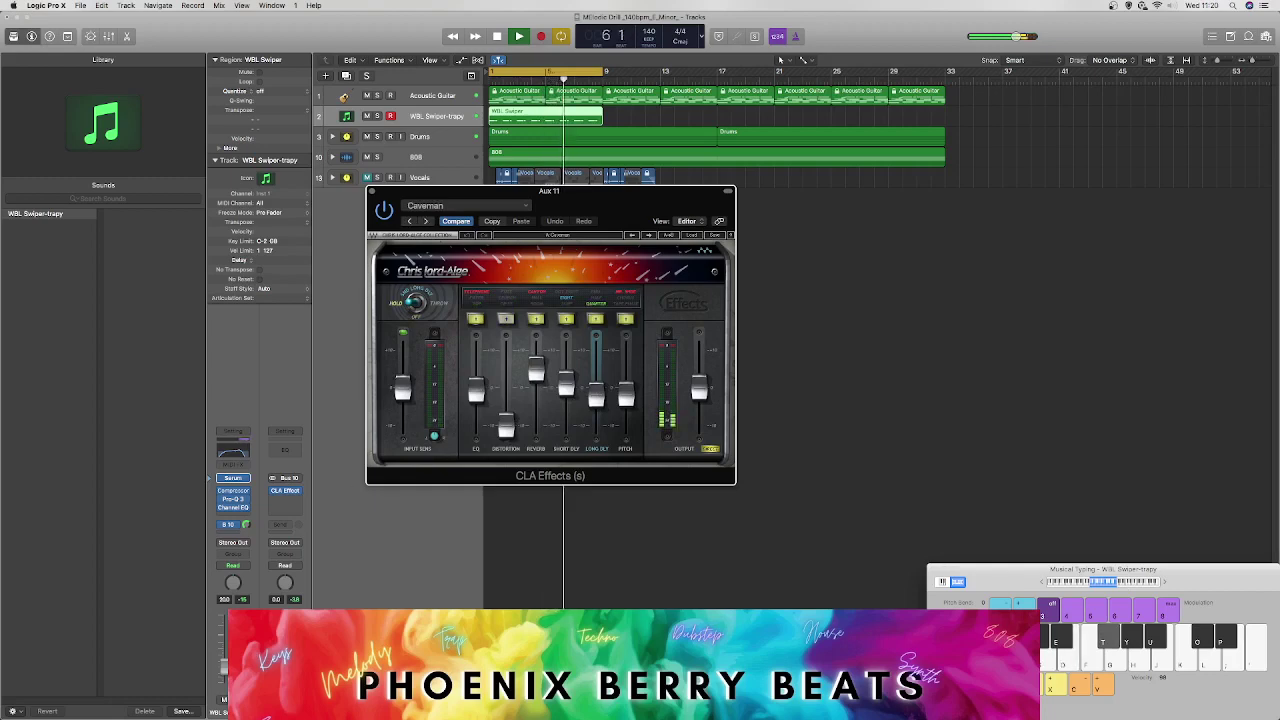
{"action": "left_click_drag", "start_coordinate": [224, 666], "coordinate": [224, 664]}
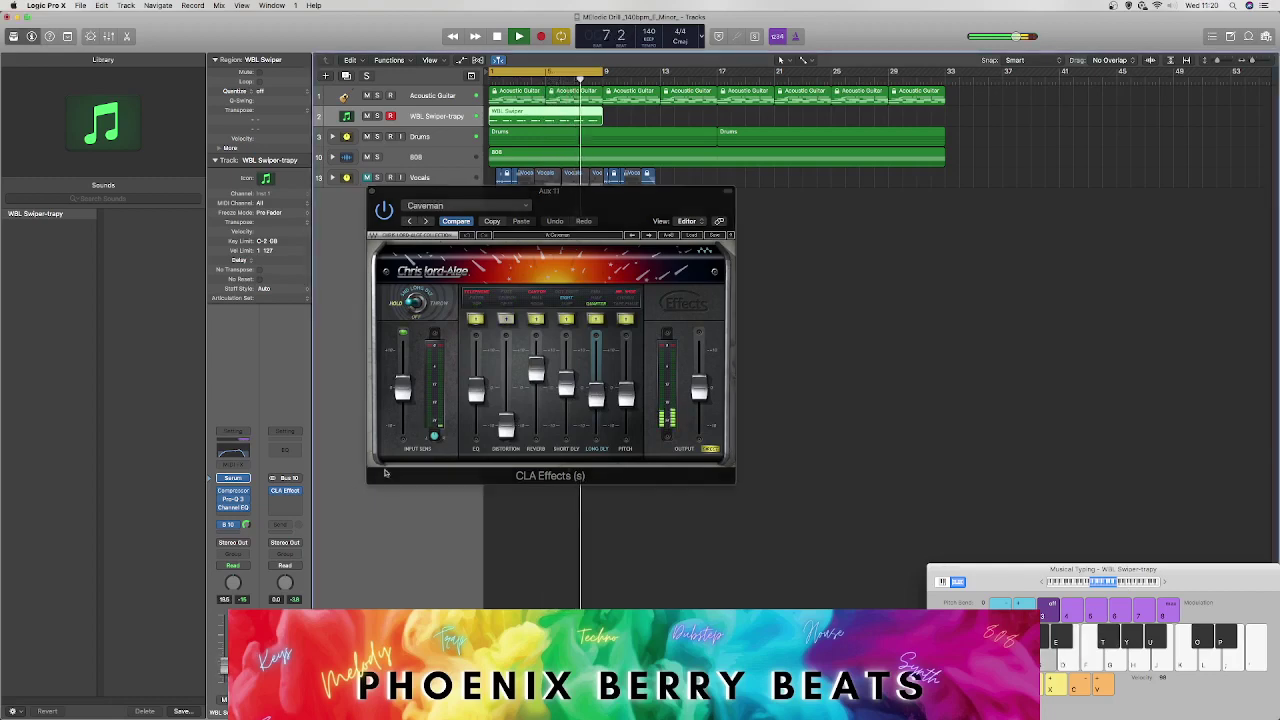
Step: Audition the CLA Effects presets from Dirty Phaser through Dirty Room and Dirty Snare to Ear Dart in the full mix
{"action": "left_click", "coordinate": [425, 221]}
{"action": "left_click", "coordinate": [425, 221]}
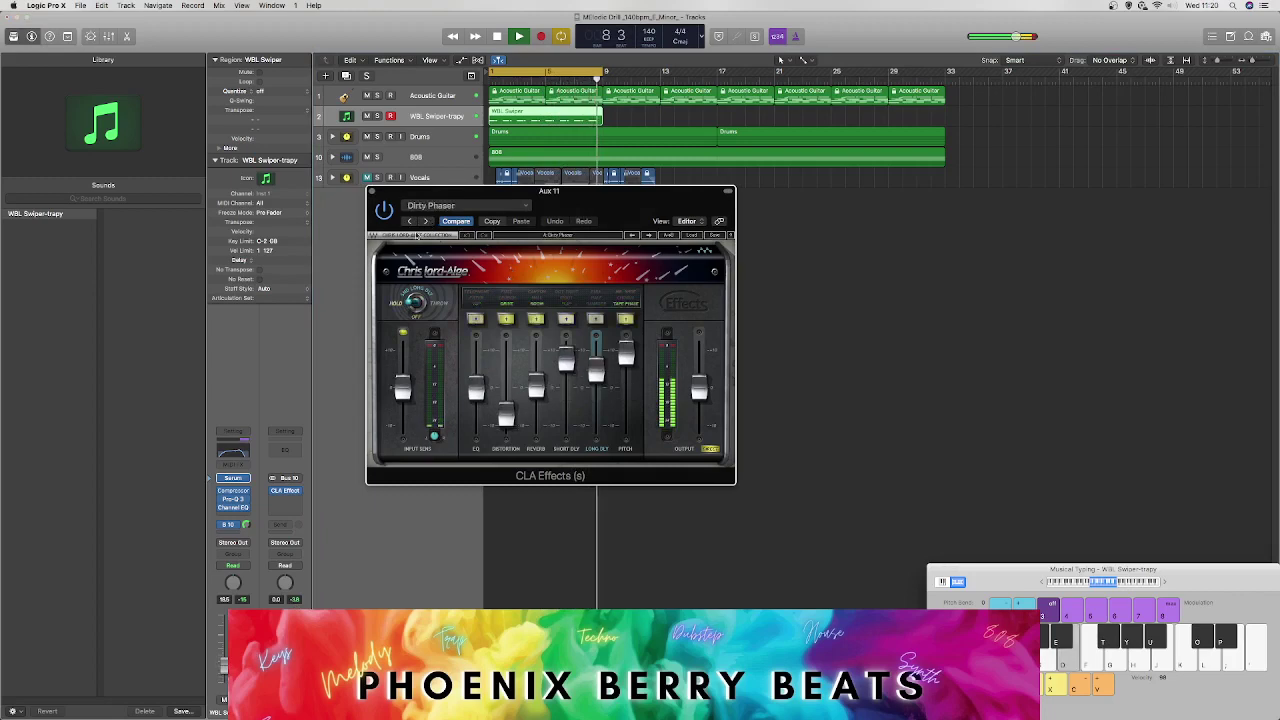
{"action": "left_click", "coordinate": [424, 221]}
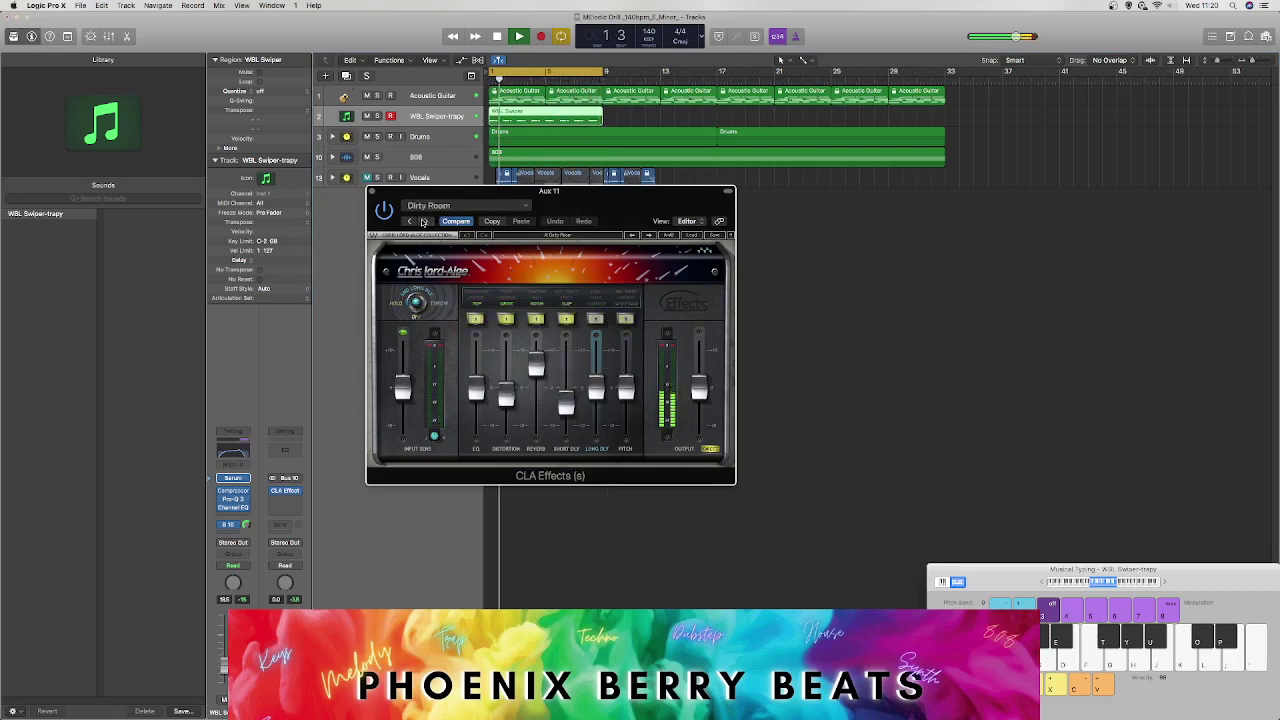
{"action": "left_click", "coordinate": [426, 221]}
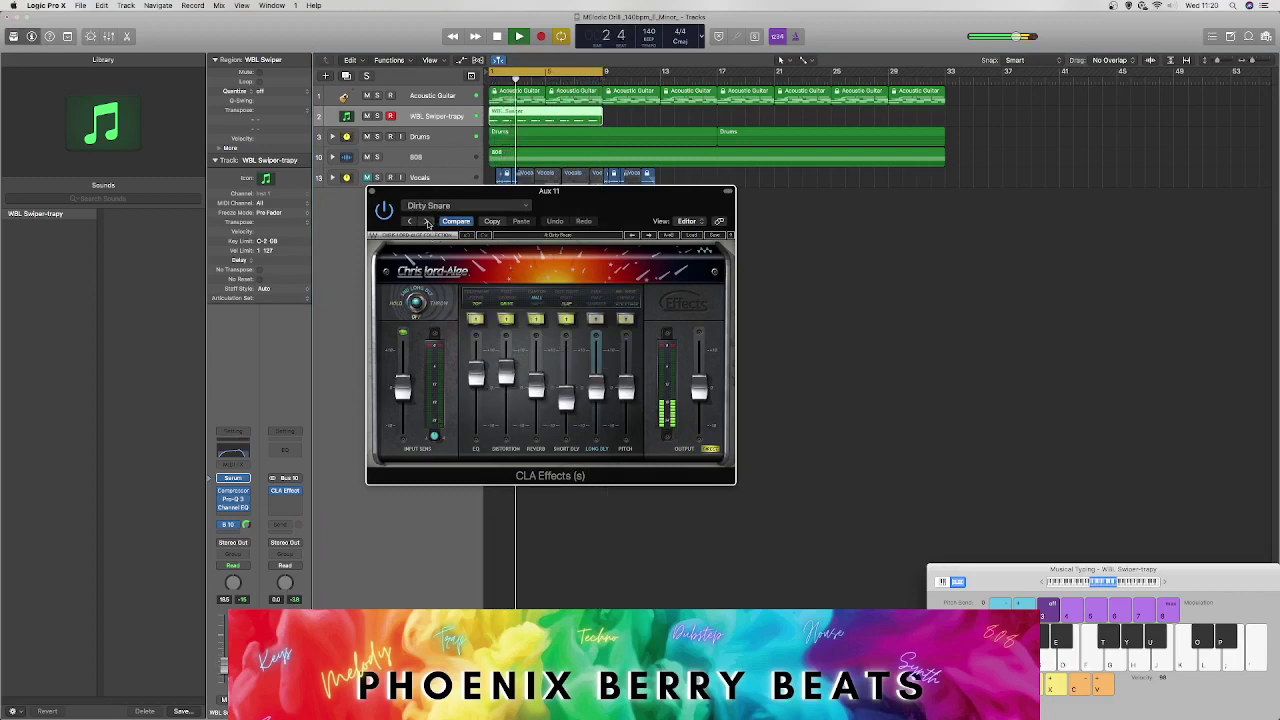
{"action": "left_click", "coordinate": [427, 221]}
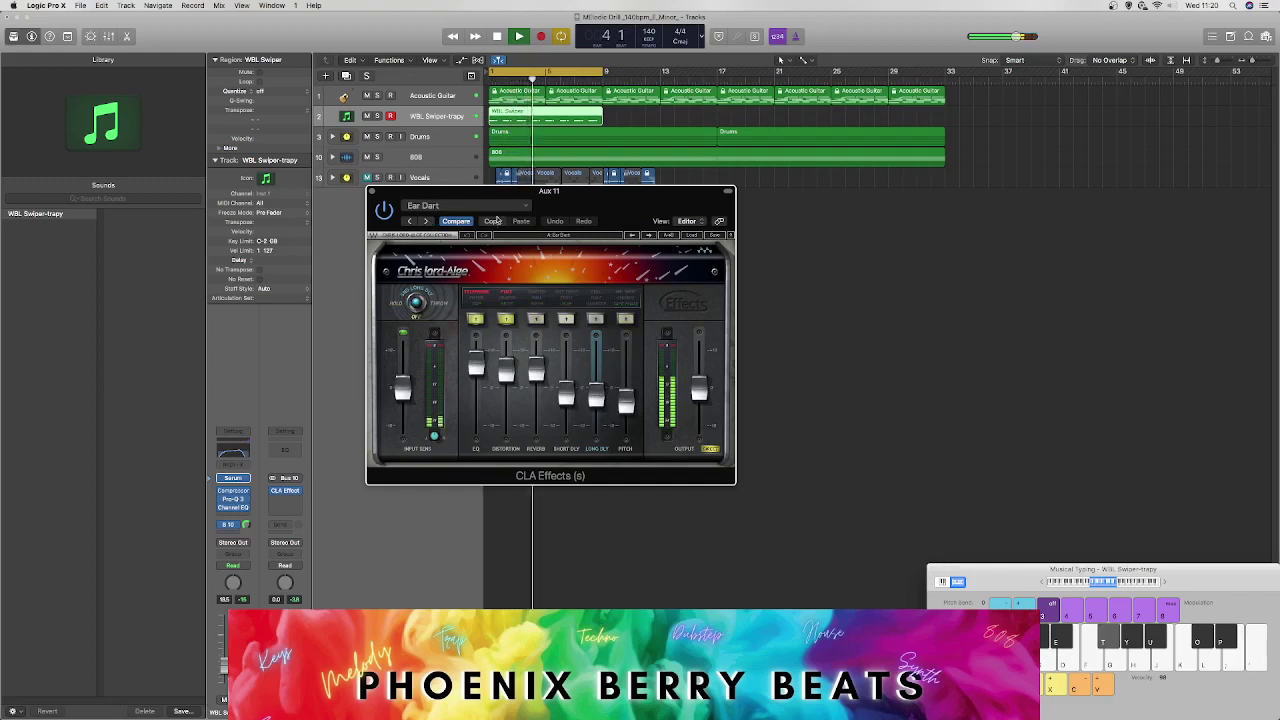
Step: Audition the CLA Effects presets from Edgey Solo through Filter Vox 1, Jet Fuzz Bass and Lo Fi Strings to Nailed
{"action": "left_click", "coordinate": [427, 221]}
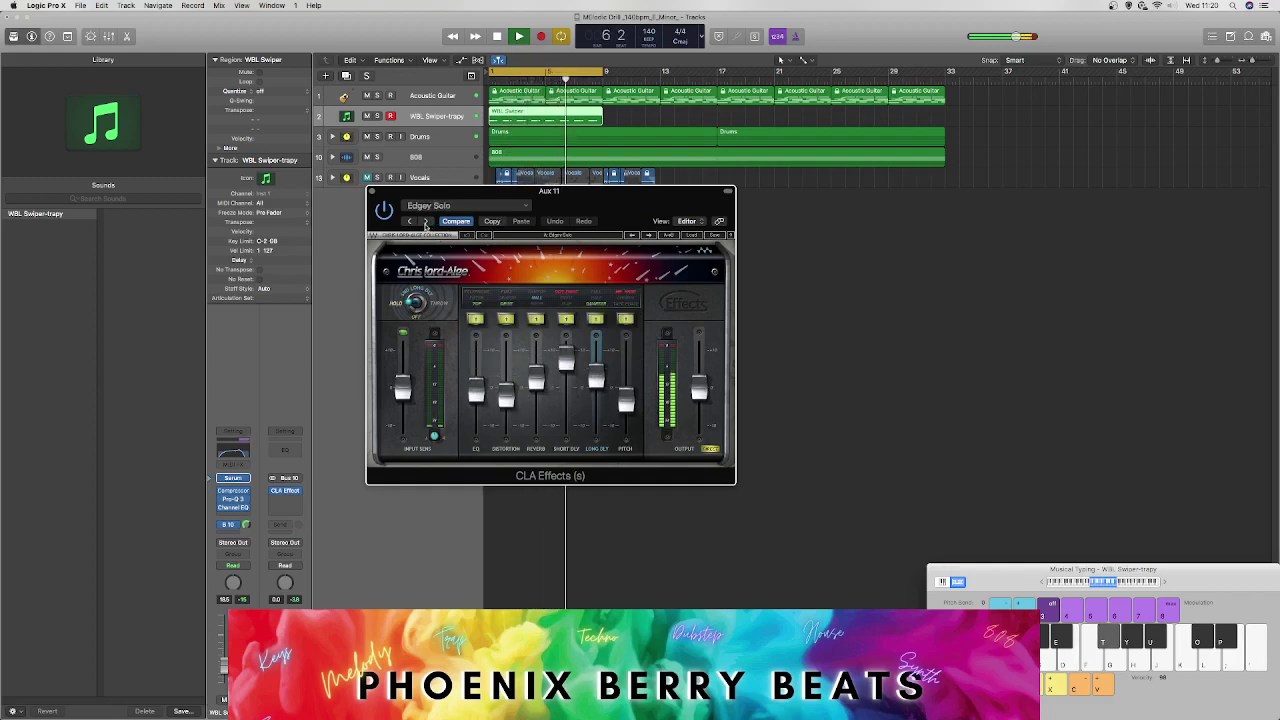
{"action": "left_click", "coordinate": [425, 222]}
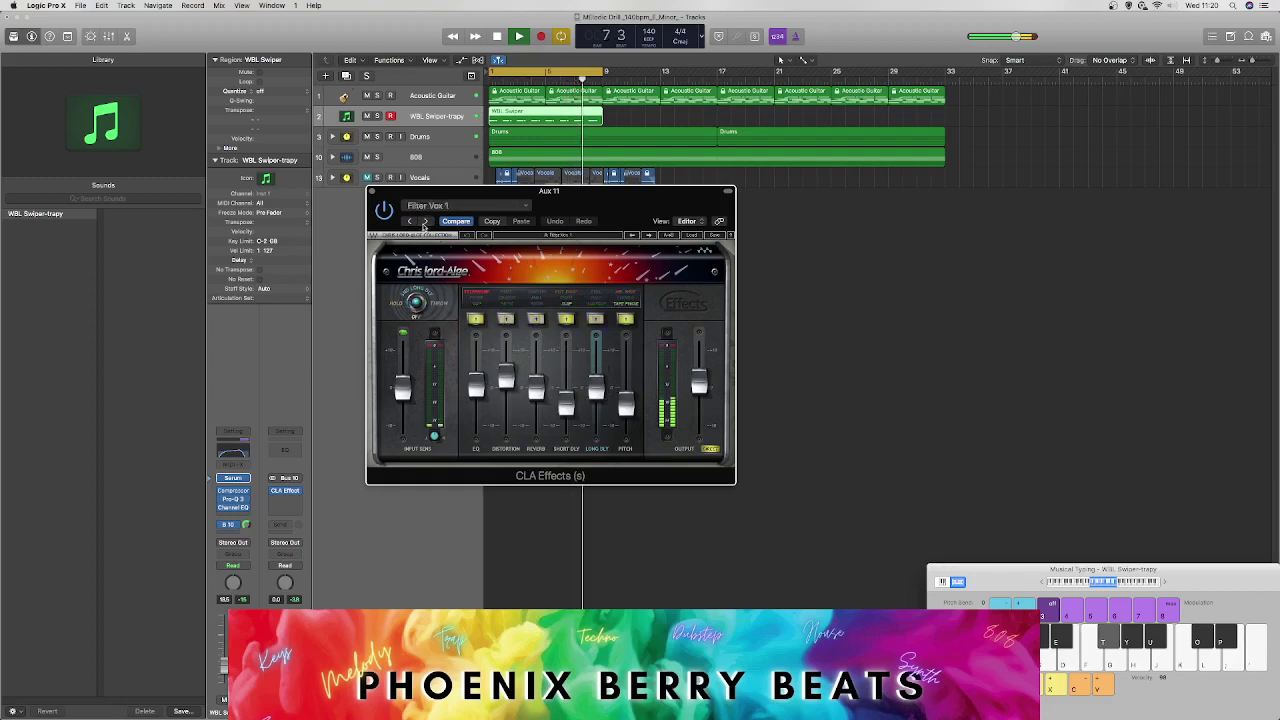
{"action": "left_click", "coordinate": [425, 222]}
{"action": "left_click", "coordinate": [425, 222]}
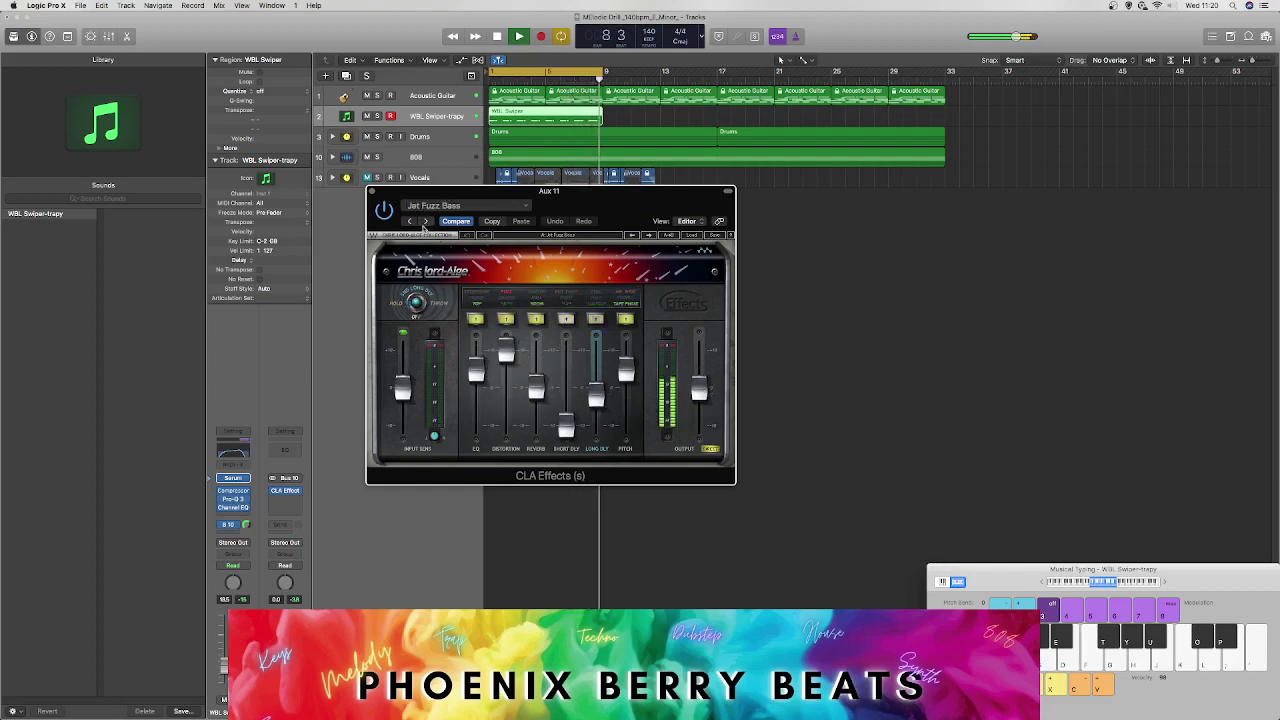
{"action": "left_click", "coordinate": [425, 222]}
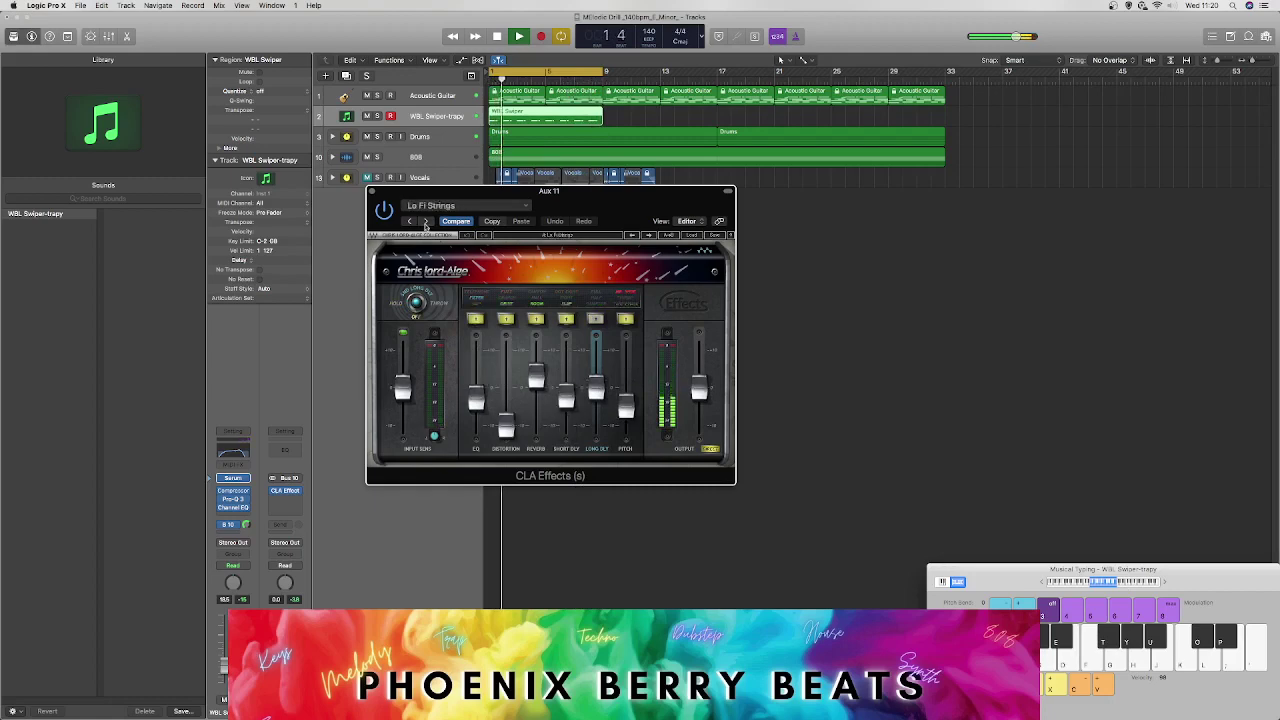
{"action": "left_click", "coordinate": [425, 222]}
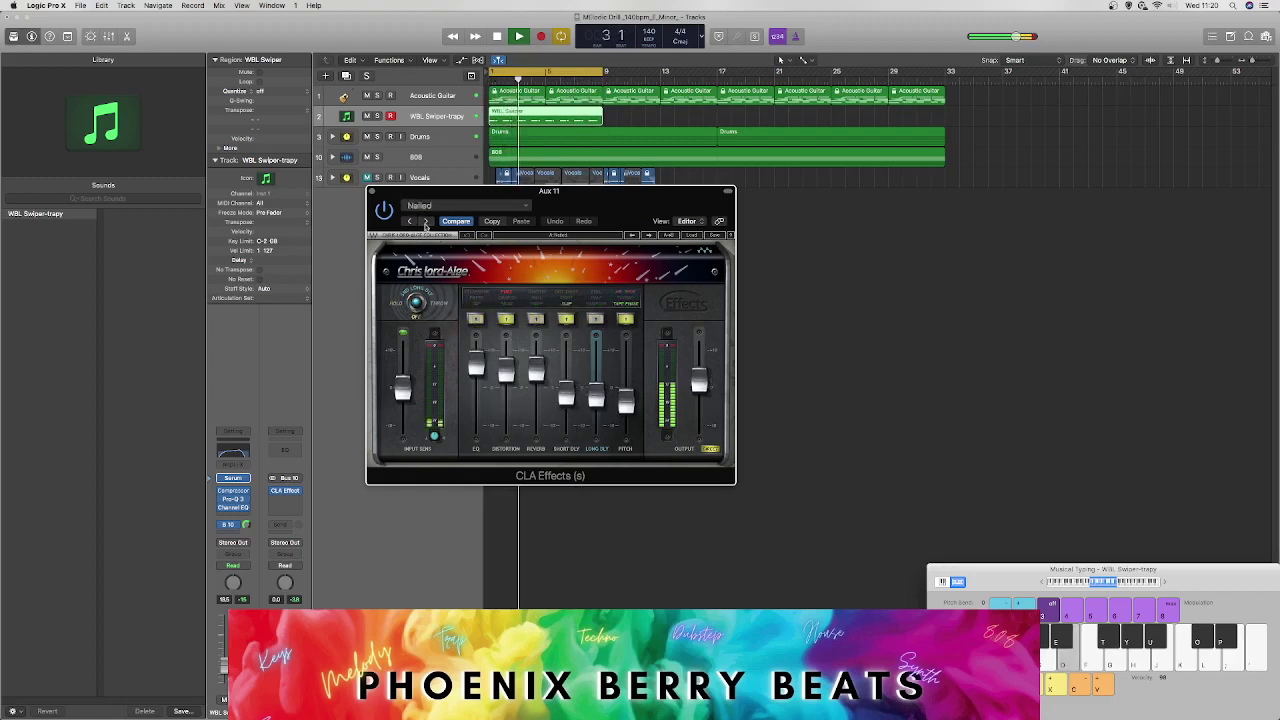
Step: Audition the CLA Effects presets Nylon Fire, Punk Bass and Smoking acoustic, and return to Solo Burn for a longer listen
{"action": "left_click", "coordinate": [425, 222]}
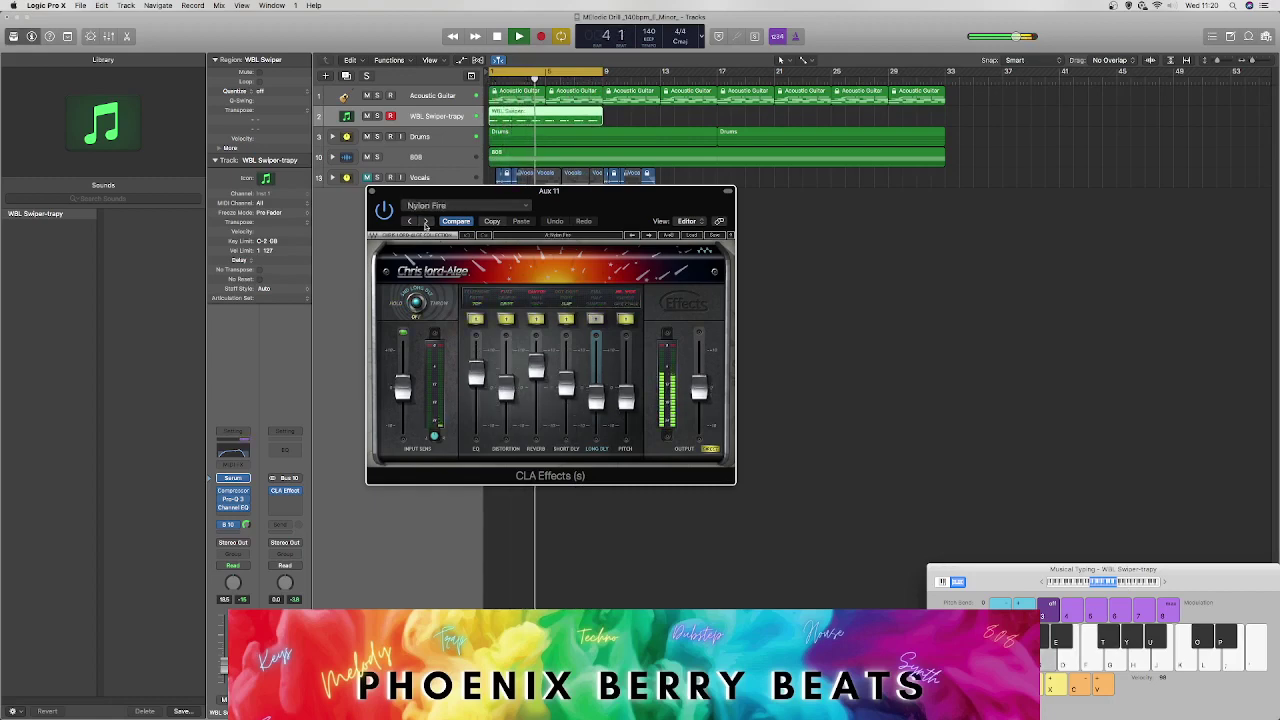
{"action": "left_click", "coordinate": [425, 222]}
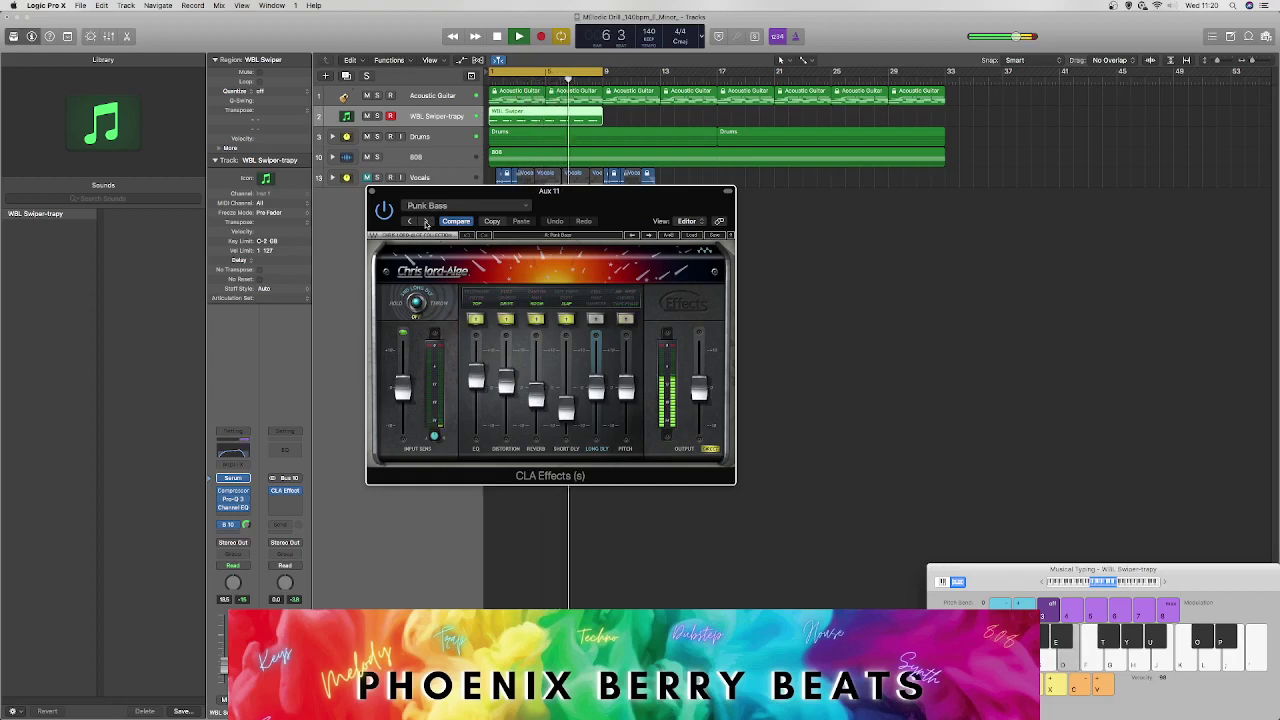
{"action": "left_click", "coordinate": [425, 222]}
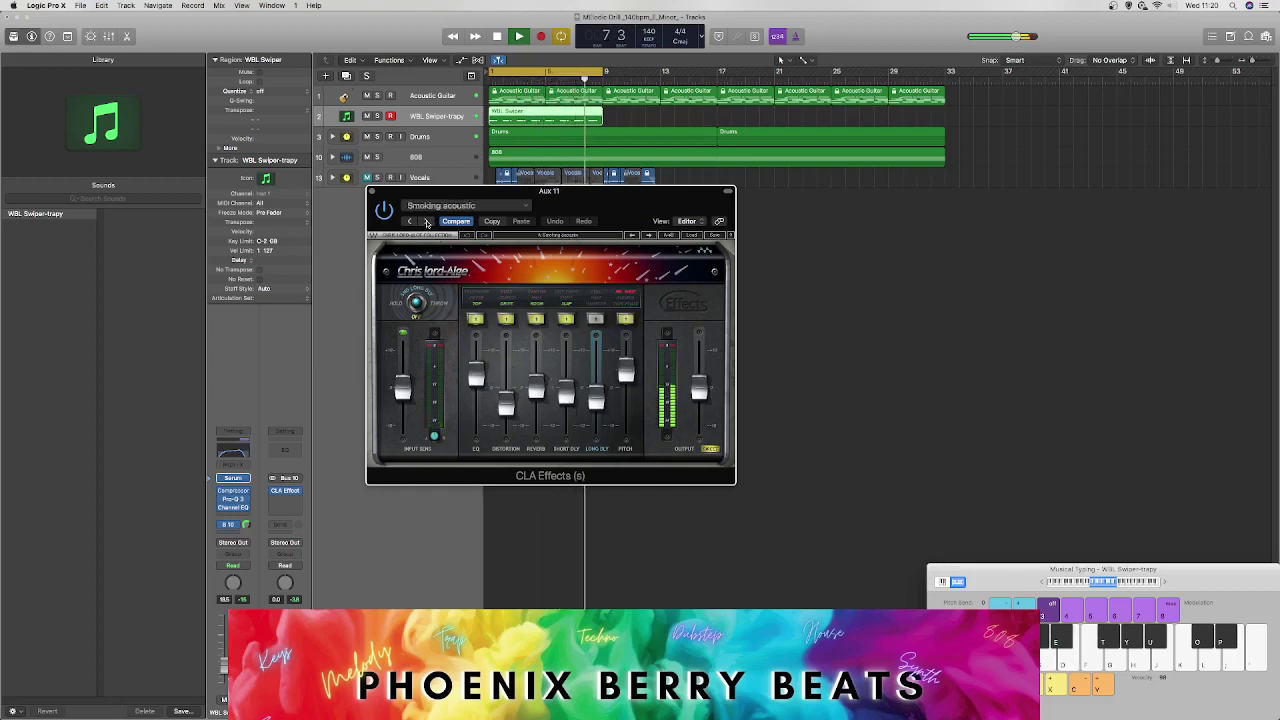
{"action": "left_click", "coordinate": [425, 222]}
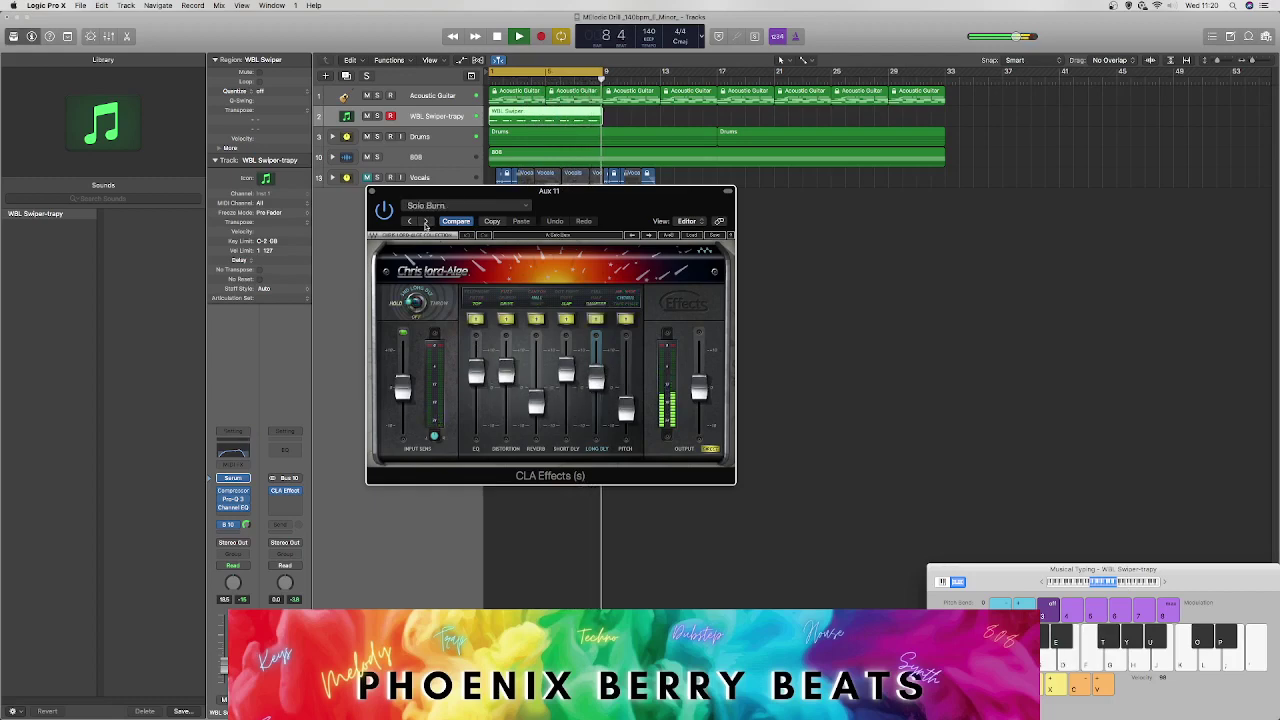
{"action": "left_click", "coordinate": [425, 222]}
{"action": "left_click", "coordinate": [408, 222]}
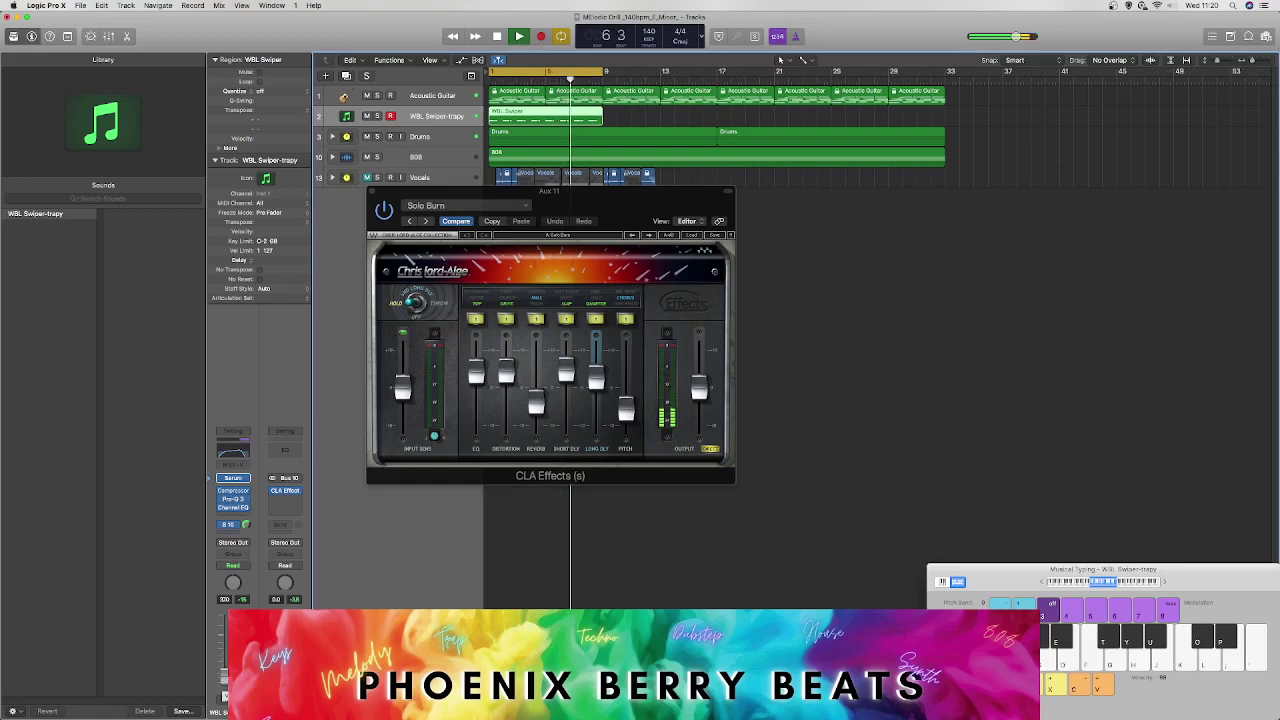
Step: Compare the Solo with Bite preset with CLA Effects bypassed and active, load The March instead, and close the plug-in
{"action": "left_click", "coordinate": [425, 221]}
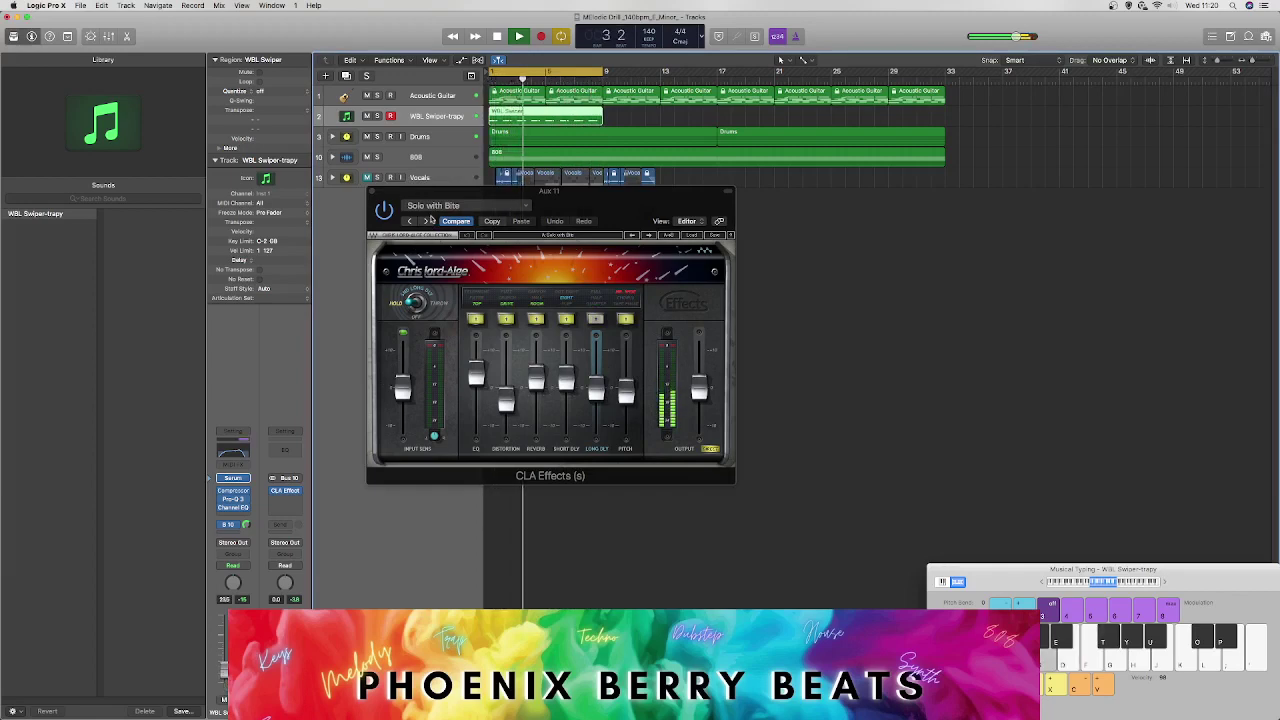
{"action": "left_click", "coordinate": [384, 209]}
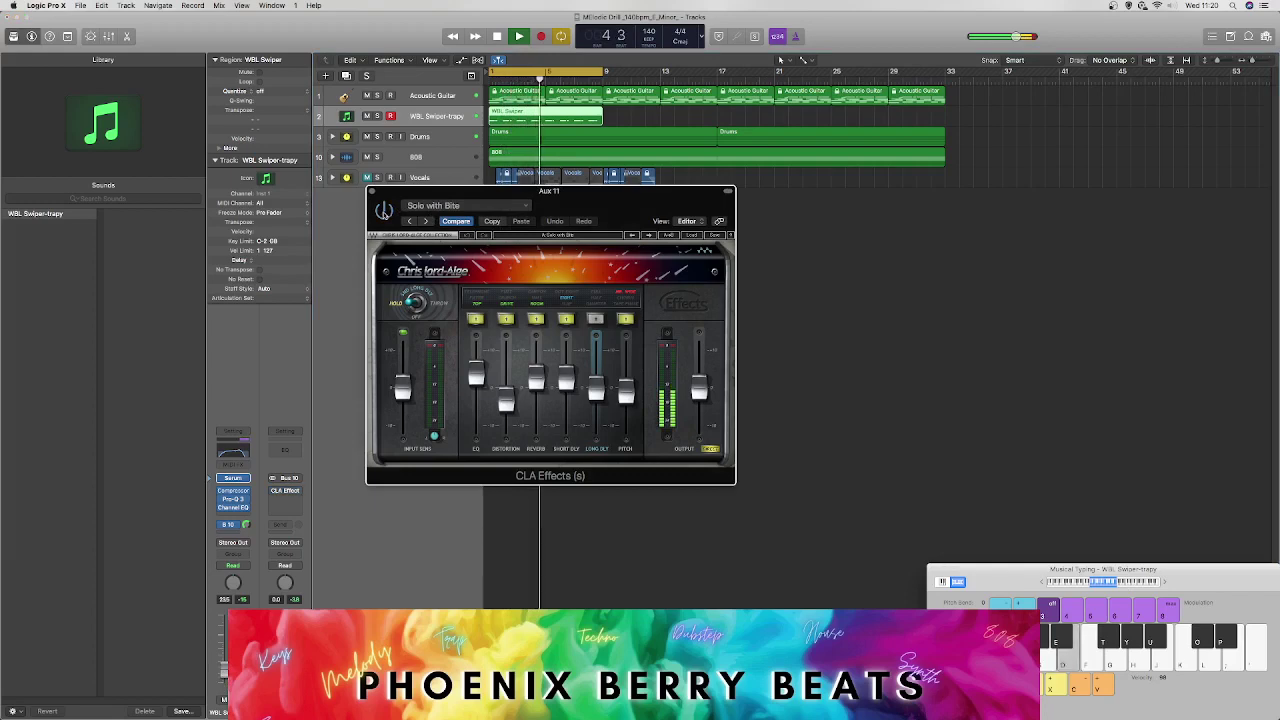
{"action": "left_click", "coordinate": [384, 209]}
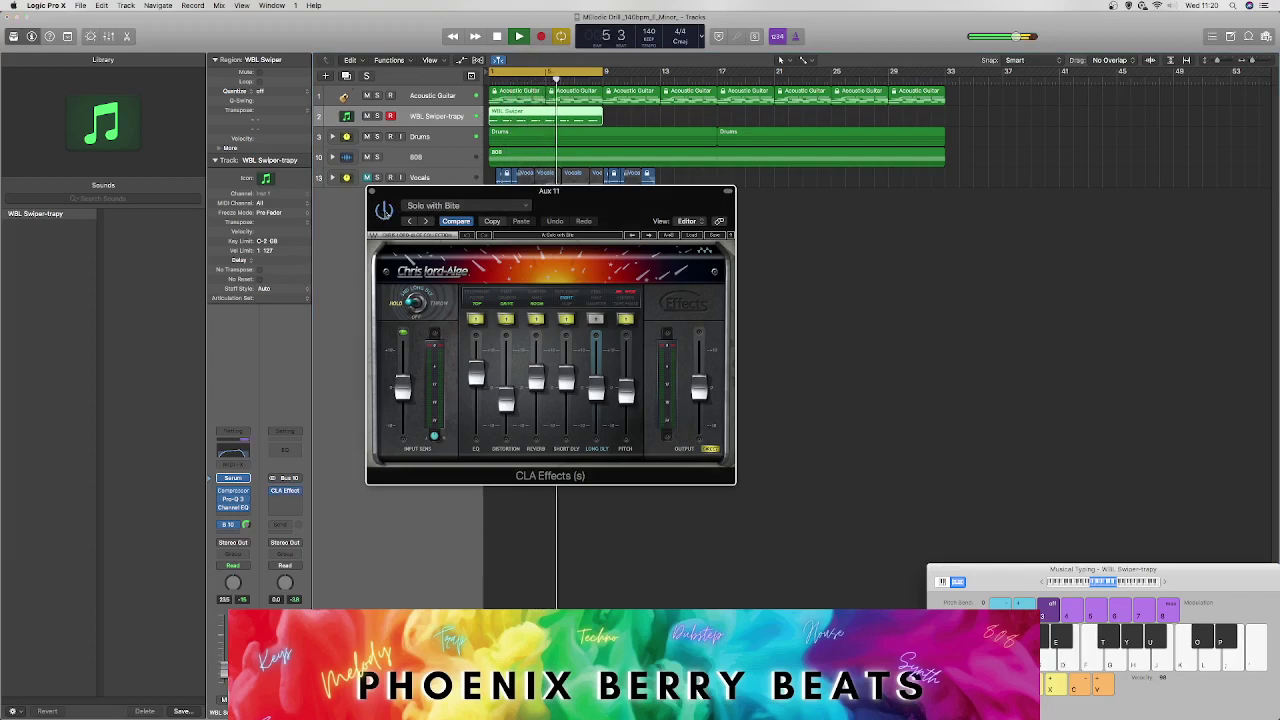
{"action": "left_click", "coordinate": [425, 221]}
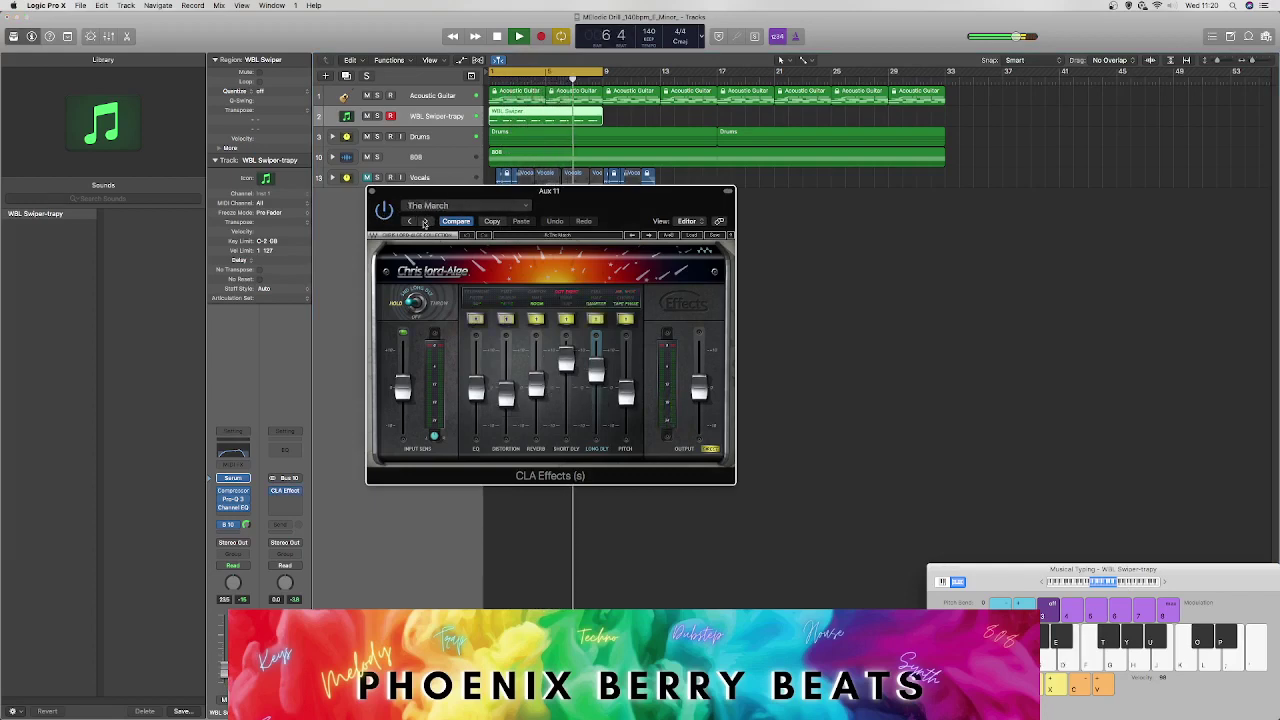
{"action": "left_click", "coordinate": [369, 190]}
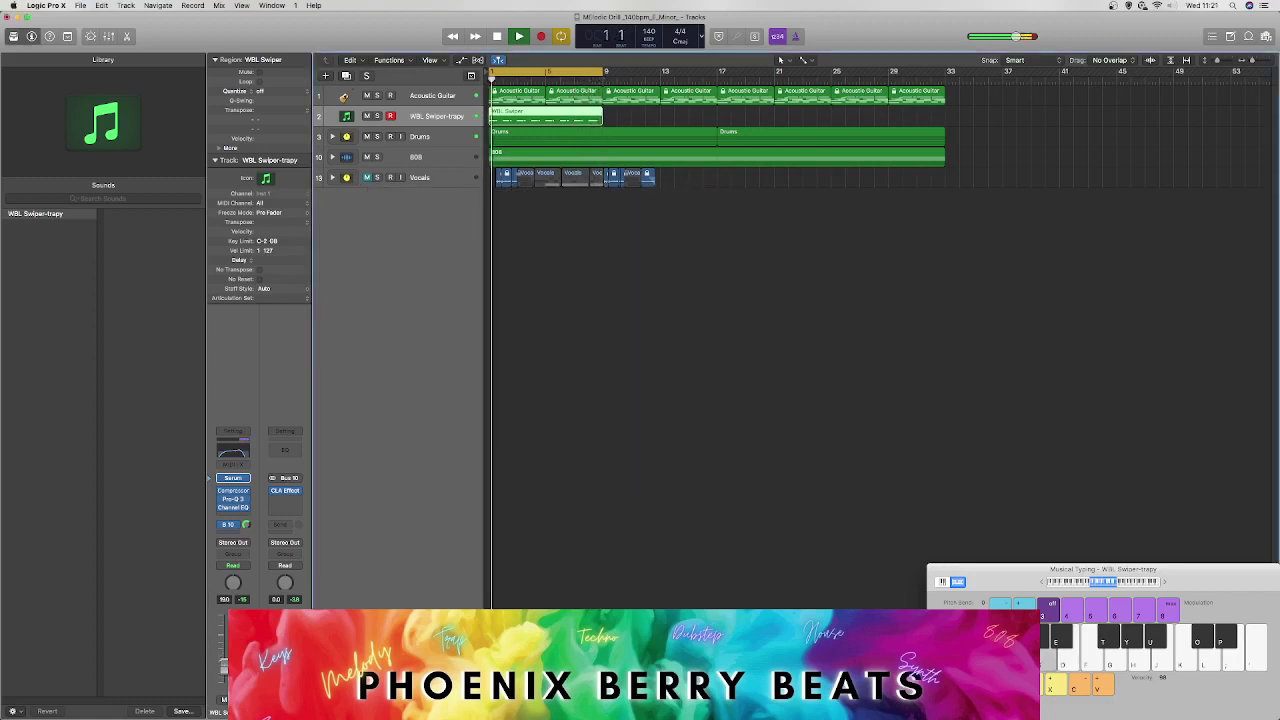
Step: Lower the synth's Bus 10 send level to about -24 dB and raise its channel volume slightly
{"action": "left_click", "coordinate": [238, 525]}
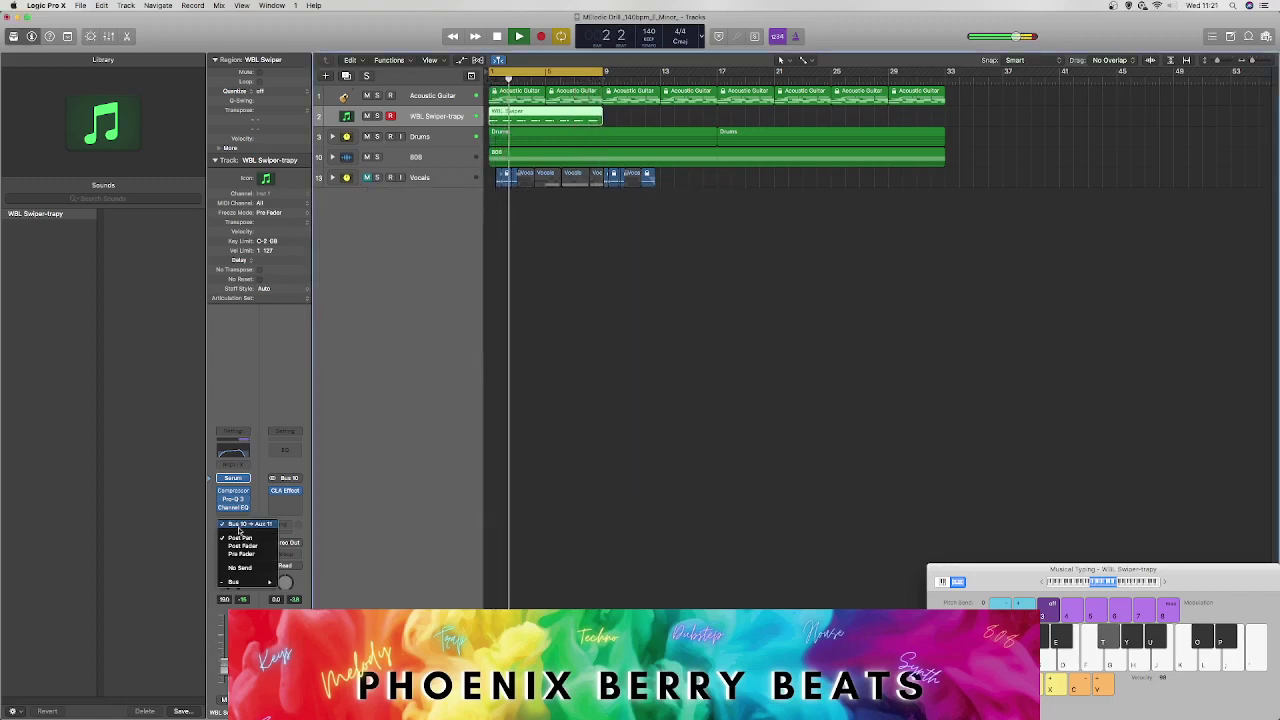
{"action": "left_click", "coordinate": [240, 529]}
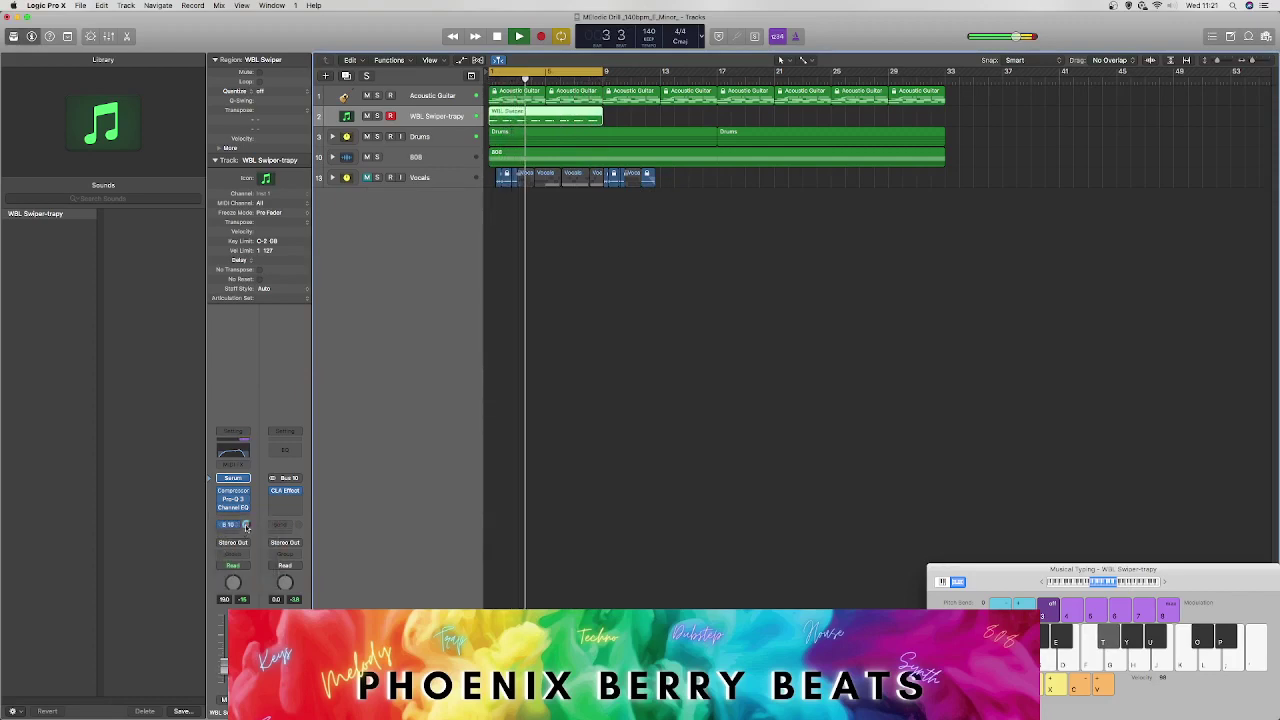
{"action": "left_click_drag", "start_coordinate": [245, 525], "coordinate": [193, 583]}
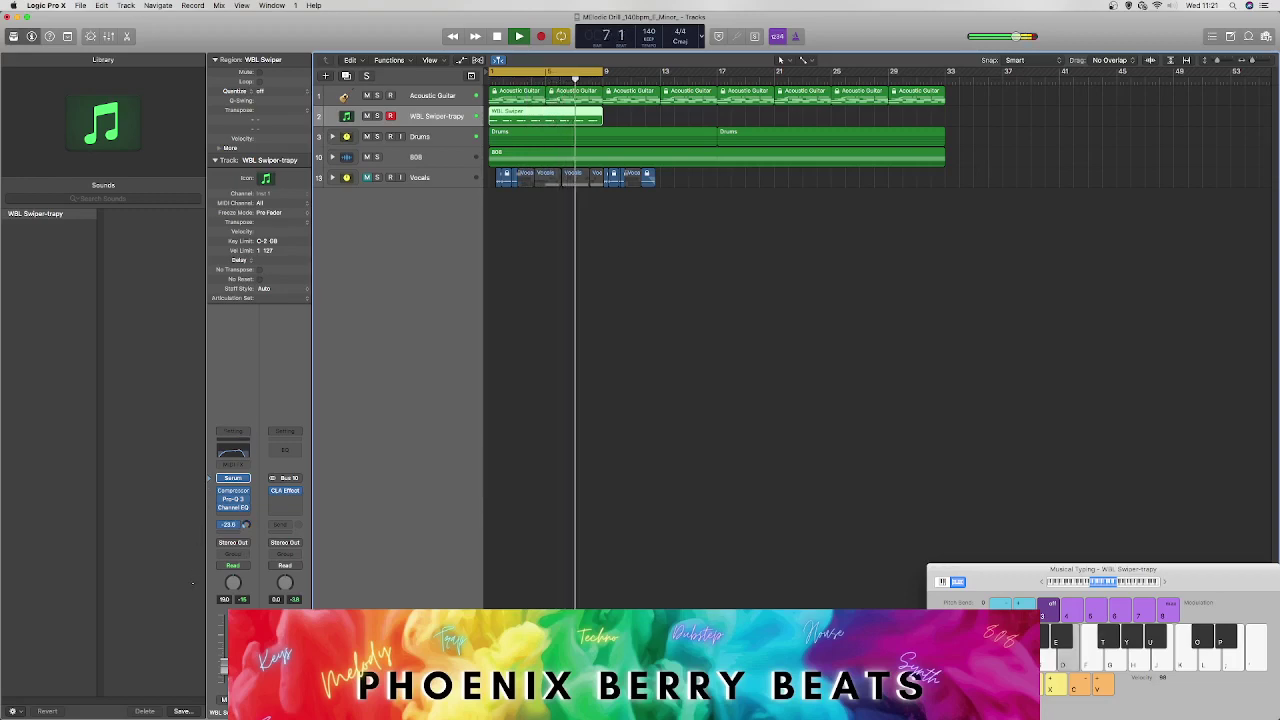
{"action": "left_click_drag", "start_coordinate": [221, 674], "coordinate": [223, 660]}
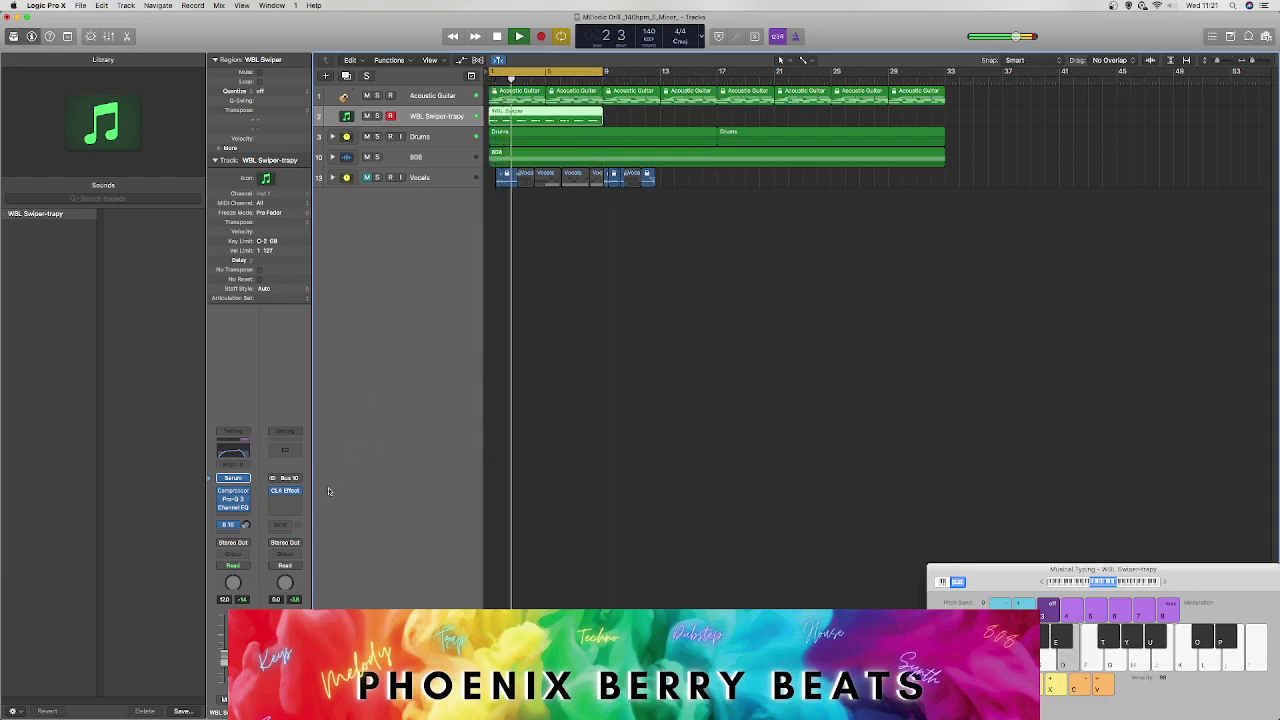
Step: Add a Gain plug-in at the end of the synth's effect chain and stop playback
{"action": "left_click", "coordinate": [238, 516]}
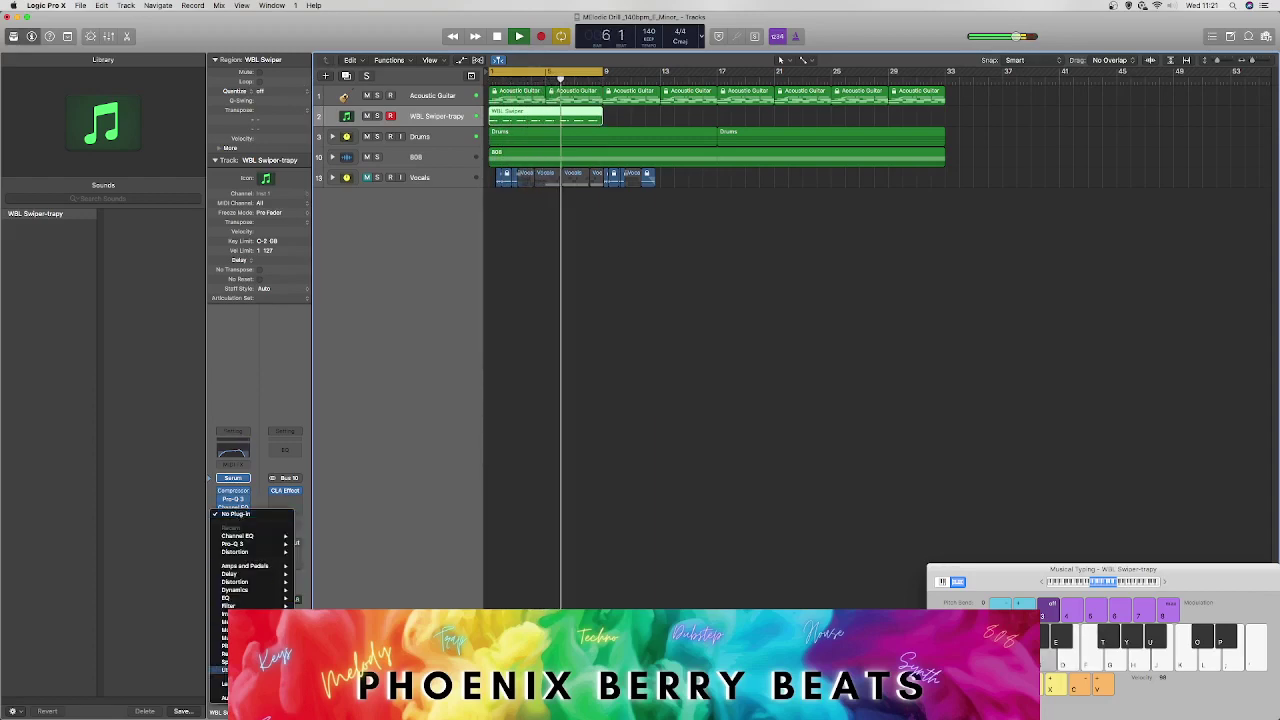
{"action": "left_click", "coordinate": [320, 677]}
{"action": "key", "text": "space"}
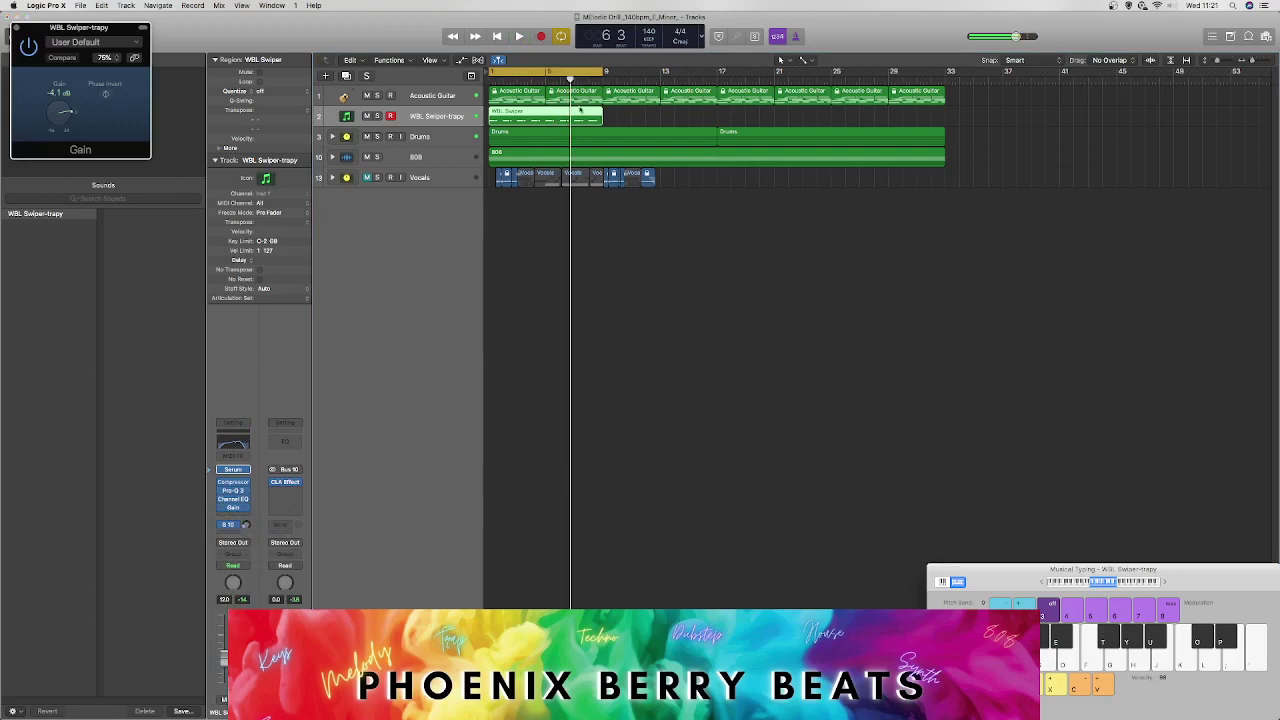
Step: Bounce the WBL Swiper region in place to a new track named "Serum background sound", with the source muted
{"action": "right_click", "coordinate": [558, 118]}
{"action": "left_click", "coordinate": [592, 128]}
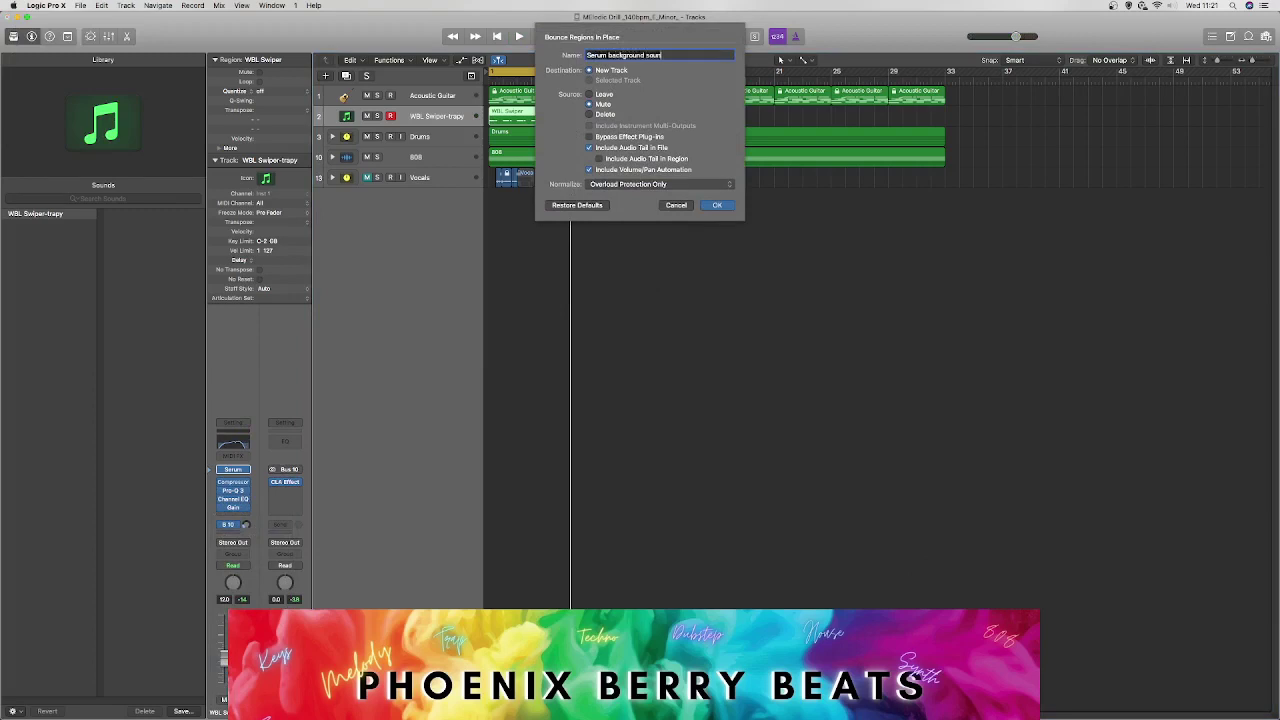
{"action": "type", "text": "d"}
{"action": "key", "text": "Return"}
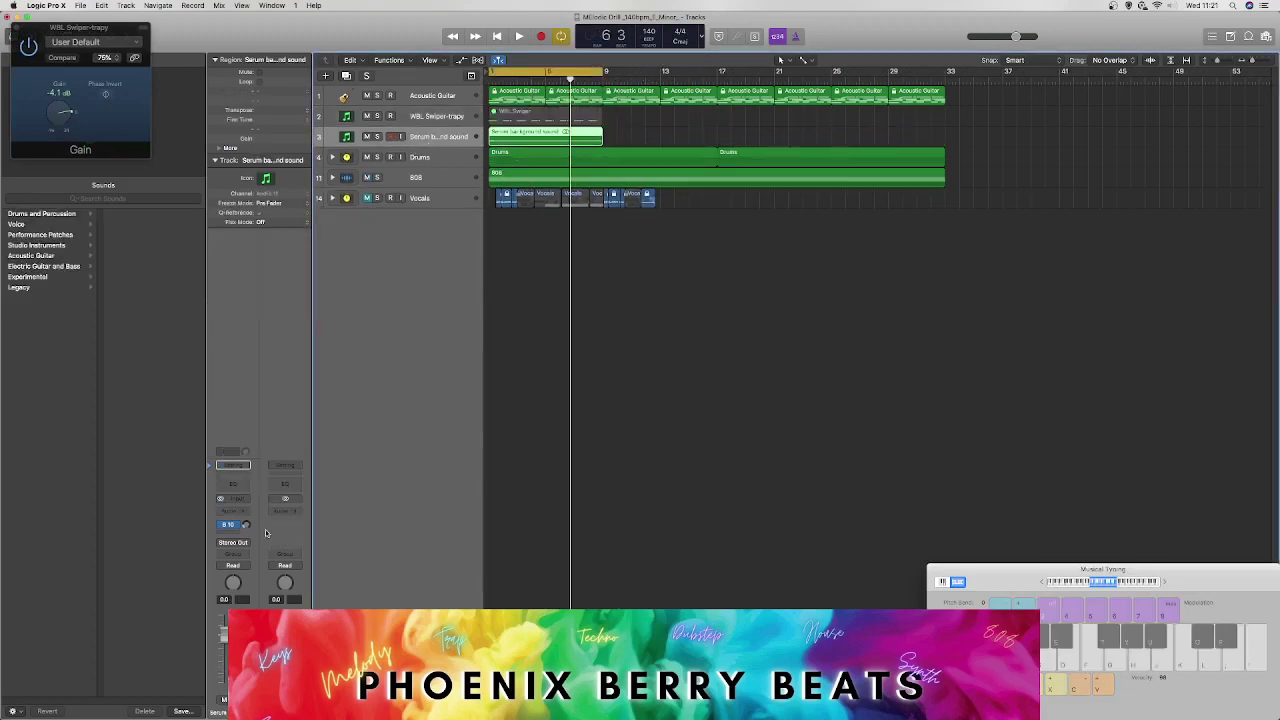
Step: Try resetting the original WBL Swiper-trapy track's channel strip, and undo the reset
{"action": "left_click", "coordinate": [420, 116]}
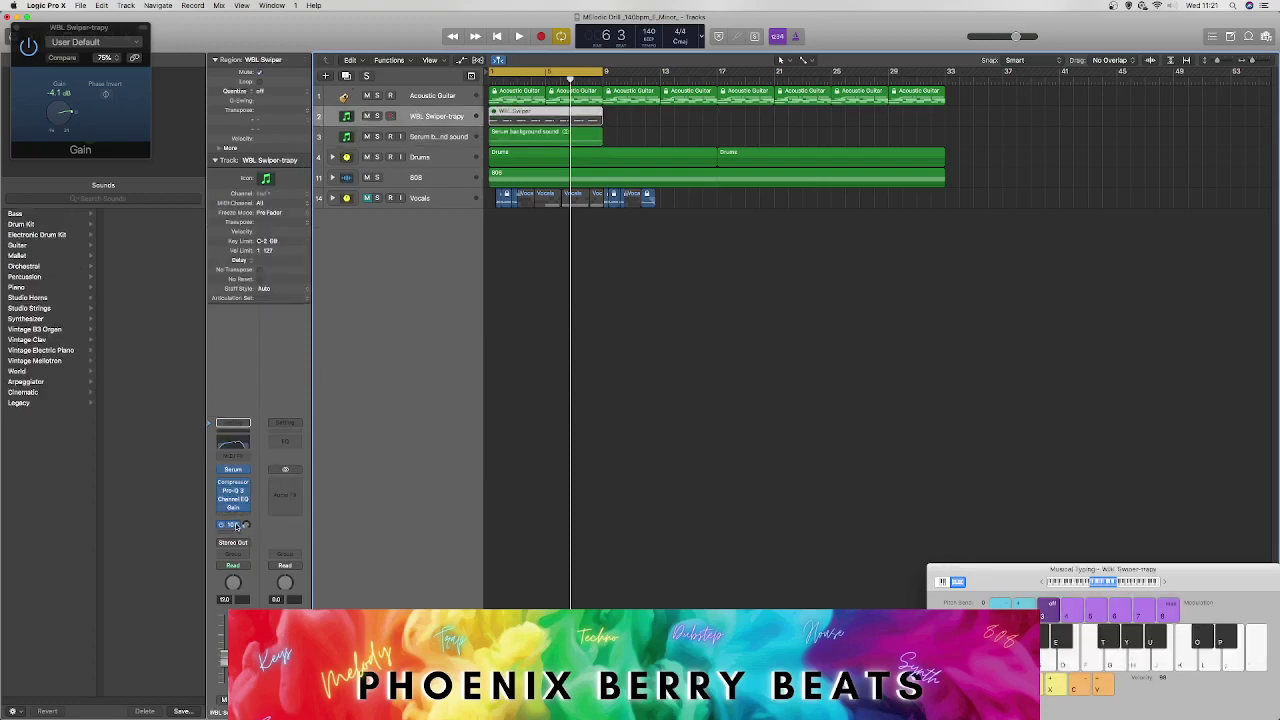
{"action": "left_click", "coordinate": [246, 541]}
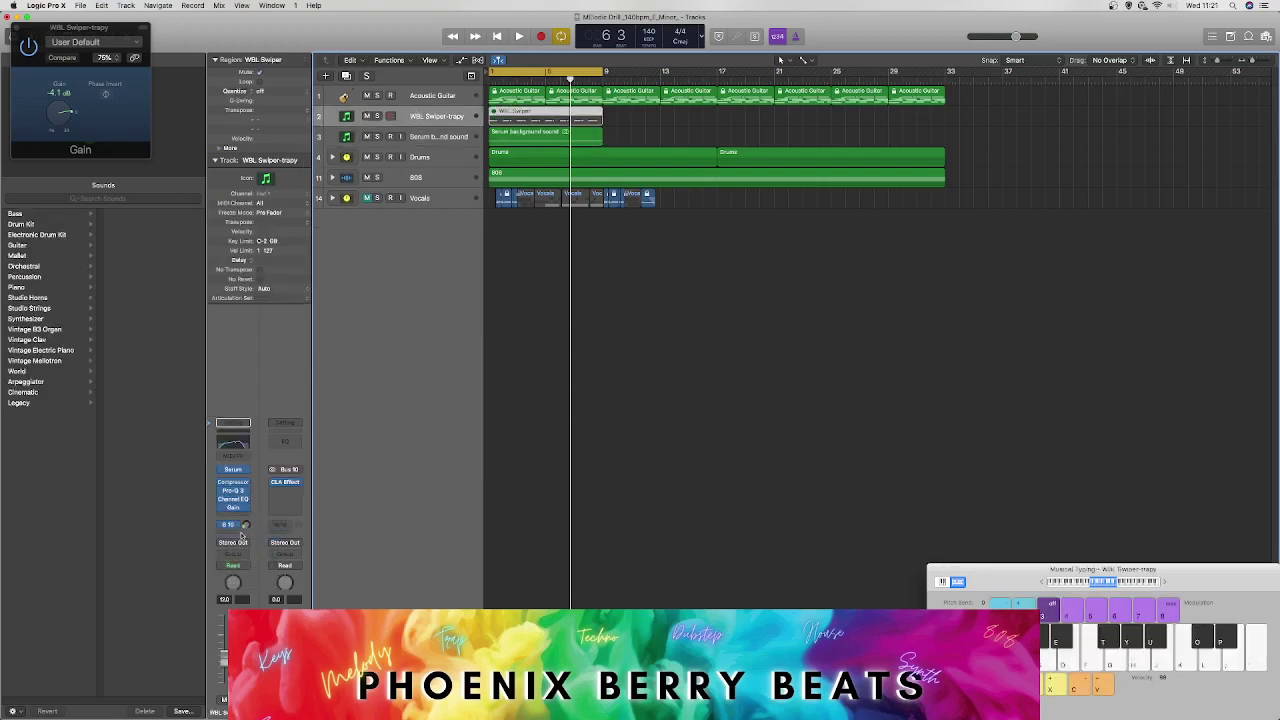
{"action": "left_click", "coordinate": [233, 423]}
{"action": "left_click", "coordinate": [240, 493]}
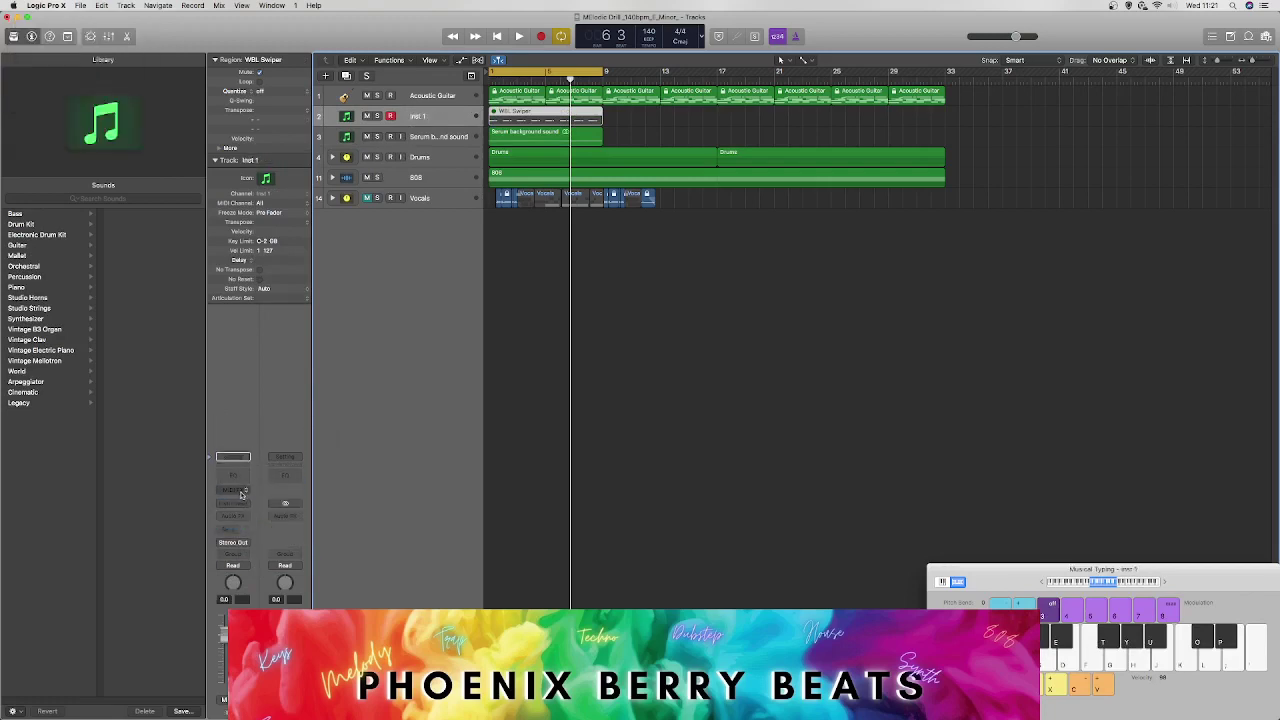
{"action": "key", "text": "super+z"}
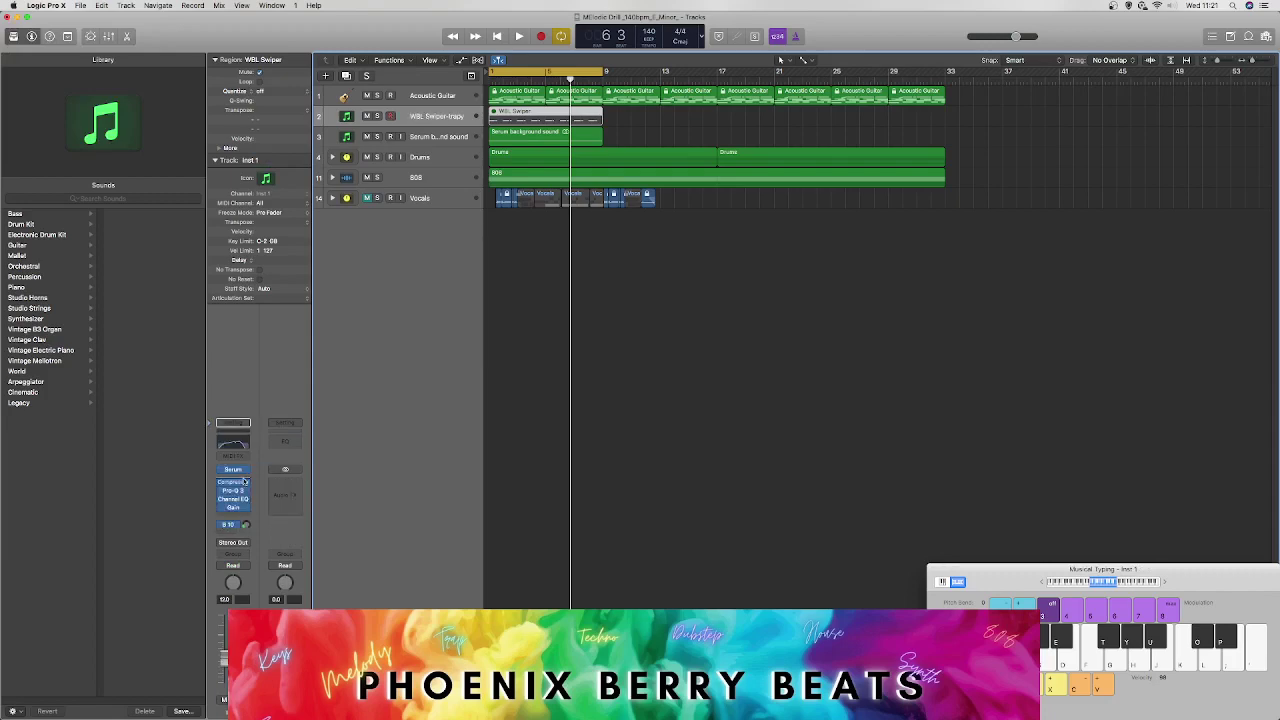
Step: Remove the Compressor, Pro-Q 3, Channel EQ and Gain plug-ins from the WBL Swiper-trapy channel, keeping Serum
{"action": "left_click", "coordinate": [245, 485]}
{"action": "left_click", "coordinate": [250, 497]}
{"action": "left_click", "coordinate": [246, 494]}
{"action": "left_click", "coordinate": [249, 506]}
{"action": "left_click", "coordinate": [245, 497]}
{"action": "left_click", "coordinate": [248, 515]}
{"action": "left_click", "coordinate": [247, 508]}
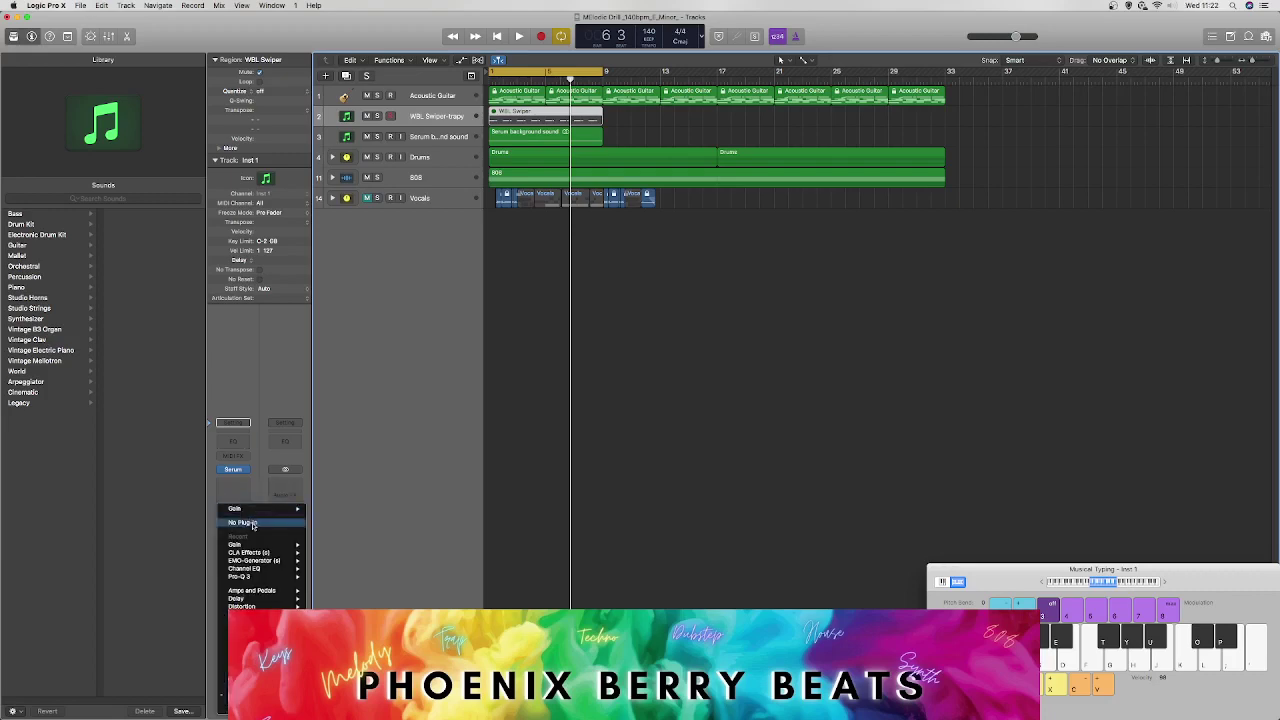
{"action": "left_click", "coordinate": [248, 525]}
Step: Set the WBL Swiper-trapy channel's Bus 10 send to No Send and start playback
{"action": "left_click", "coordinate": [237, 533]}
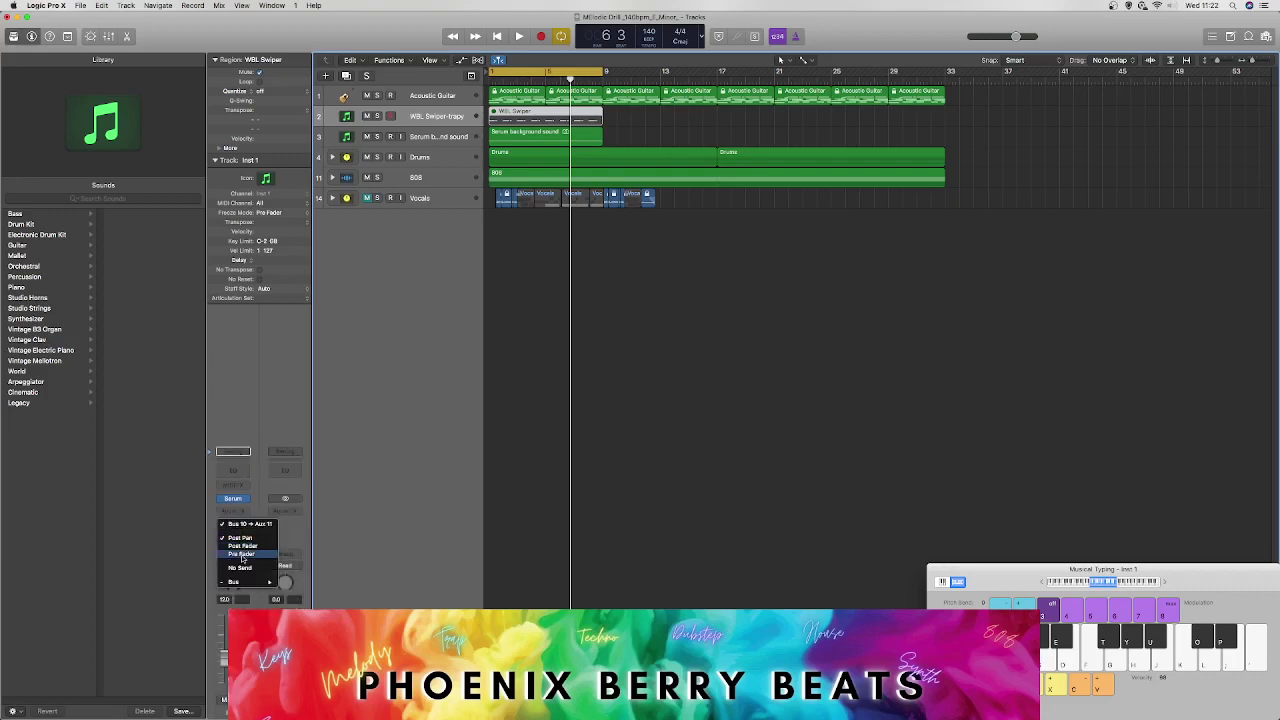
{"action": "left_click", "coordinate": [241, 568]}
{"action": "key", "text": "space"}
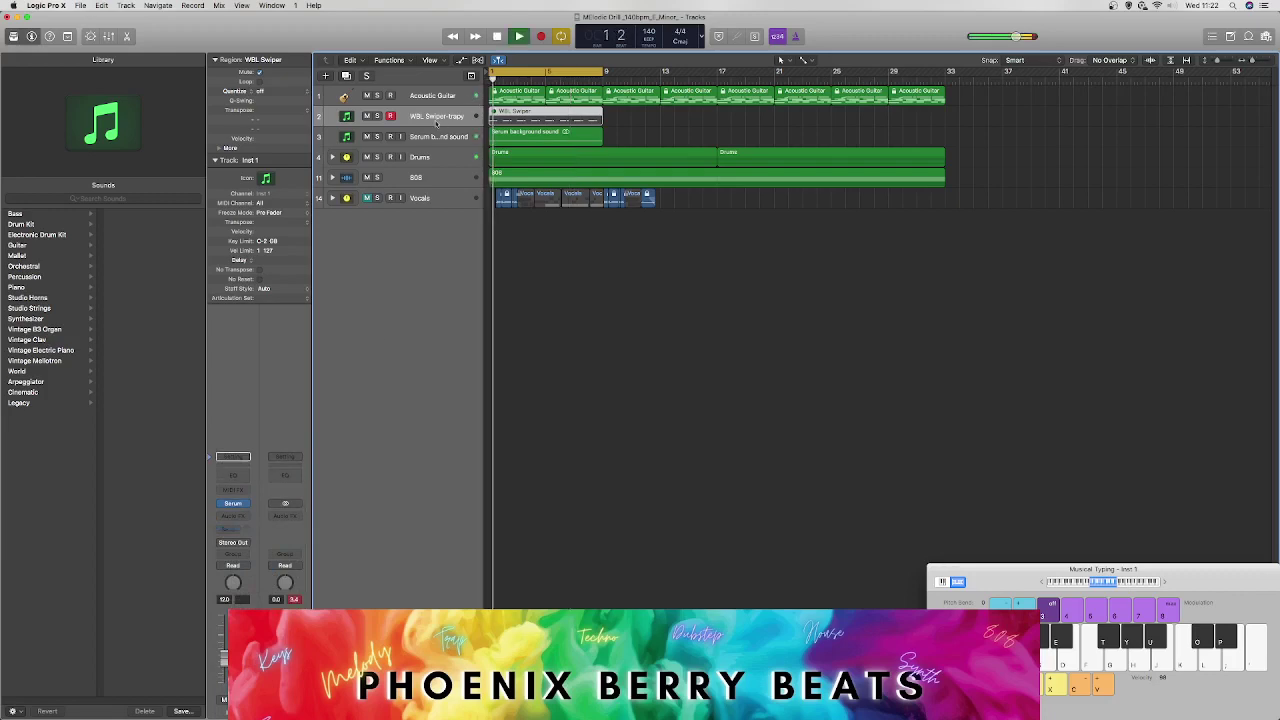
Step: Group the WBL Swiper-trapy track and the bounced Serum background sound track into a folder stack
{"action": "left_click", "coordinate": [418, 140], "text": "shift"}
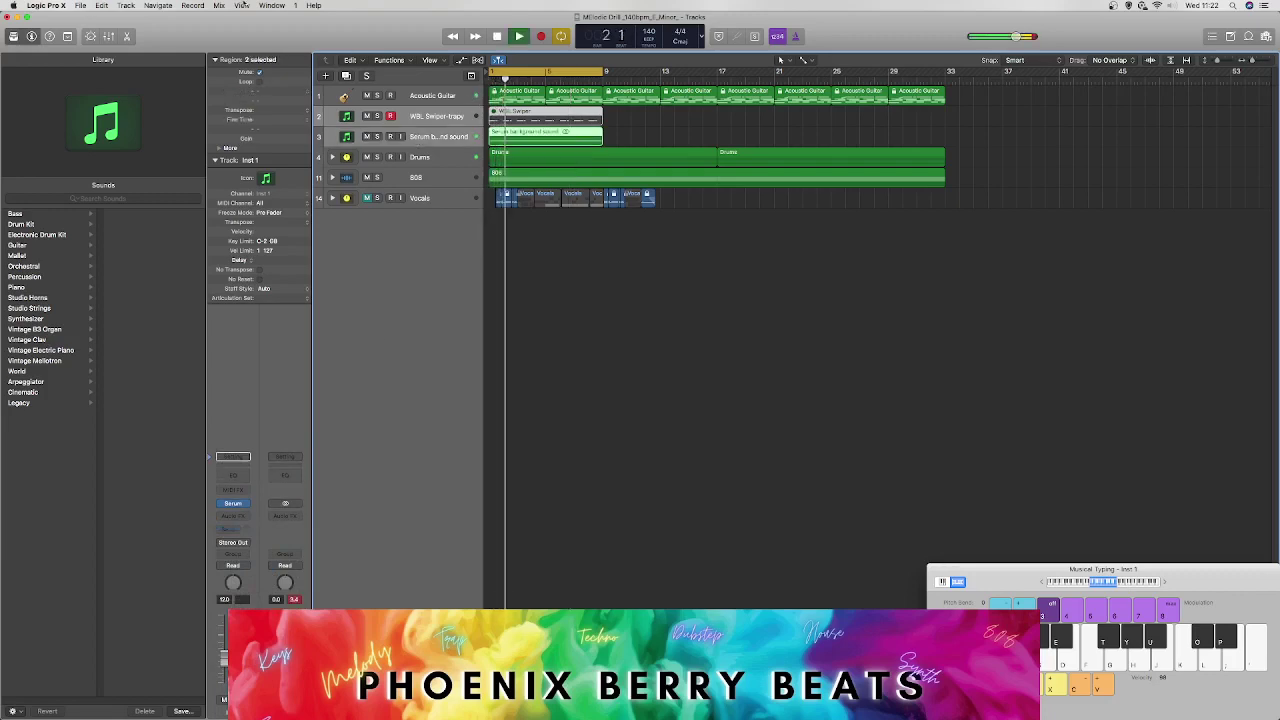
{"action": "left_click", "coordinate": [126, 5]}
{"action": "left_click", "coordinate": [196, 116]}
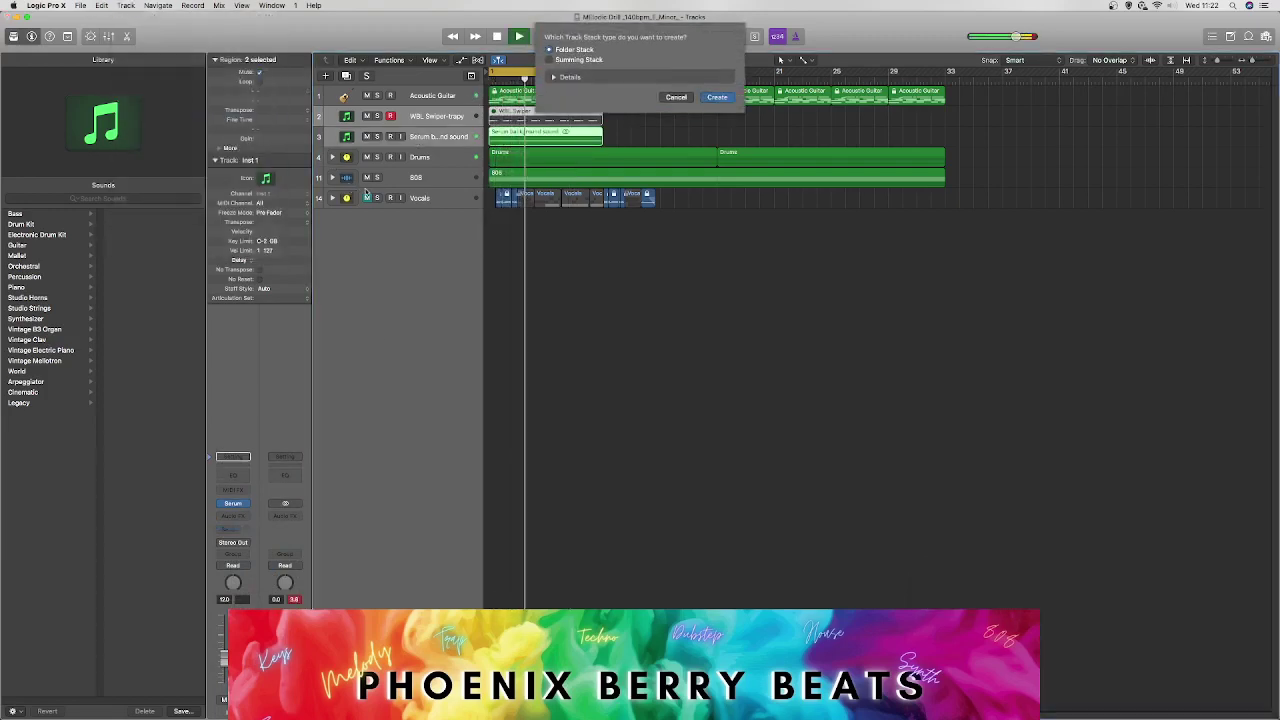
{"action": "key", "text": "Return"}
{"action": "key", "text": "super+k"}
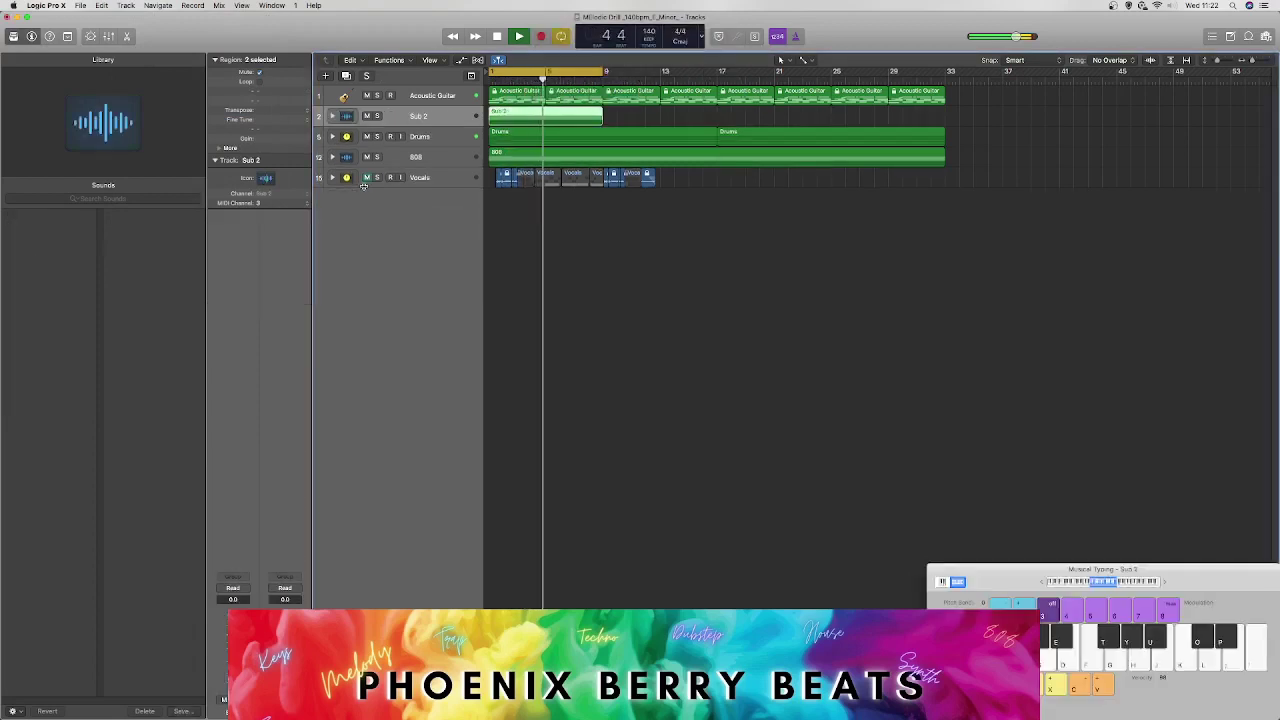
Step: Try to rename the new folder stack as "SErum"
{"action": "double_click", "coordinate": [418, 117]}
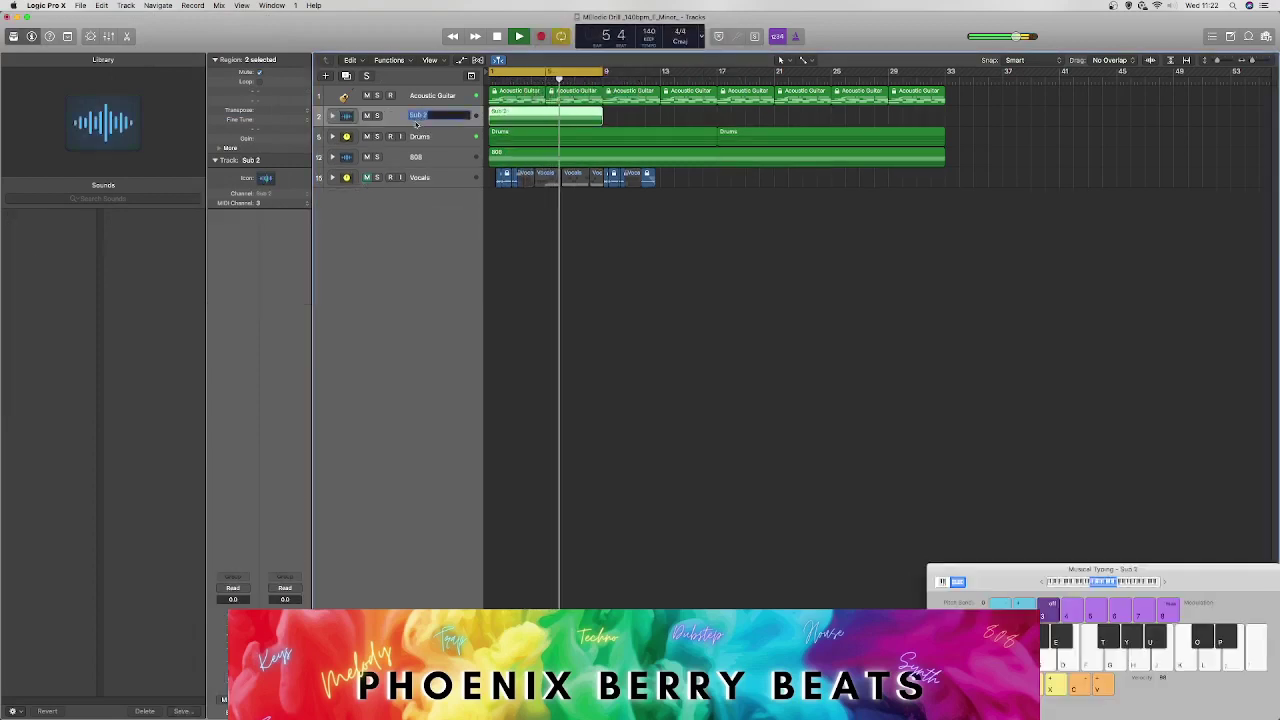
{"action": "type", "text": "SErum"}
{"action": "key", "text": "Return"}
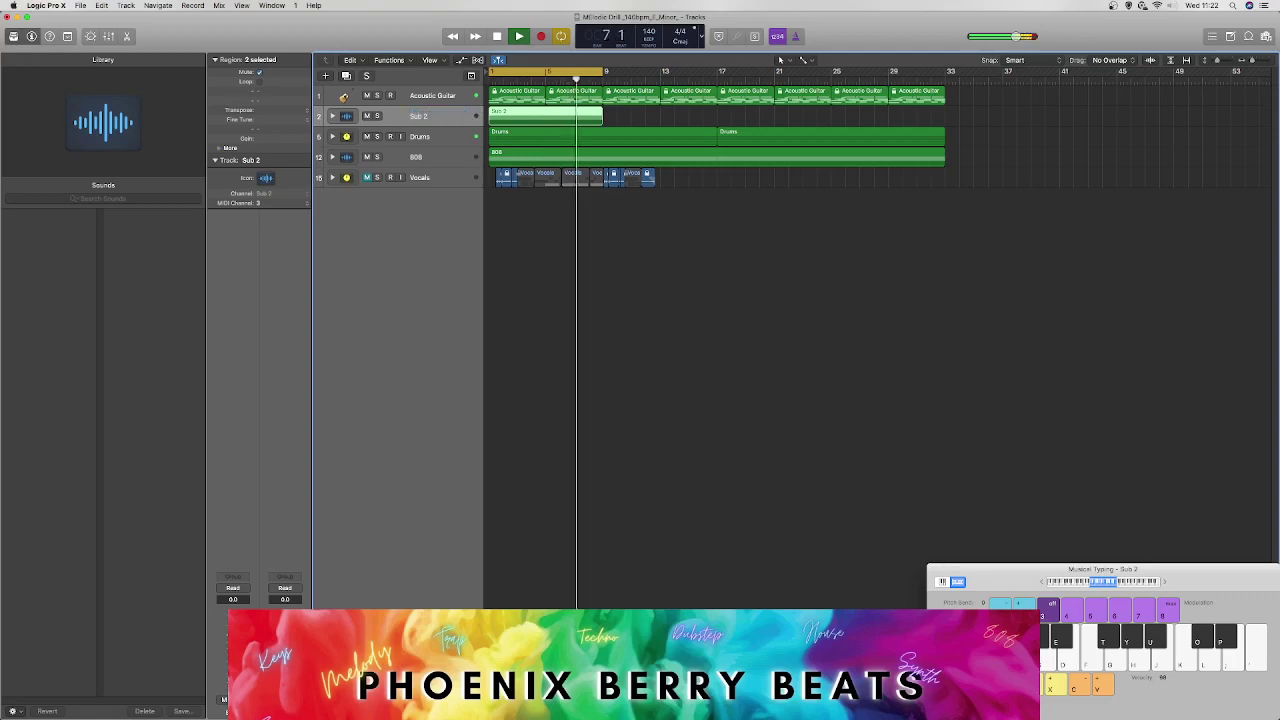
Step: Expand the renamed Serum stack and add the Spreader plug-in to the Serum background sound track
{"action": "left_click", "coordinate": [332, 116]}
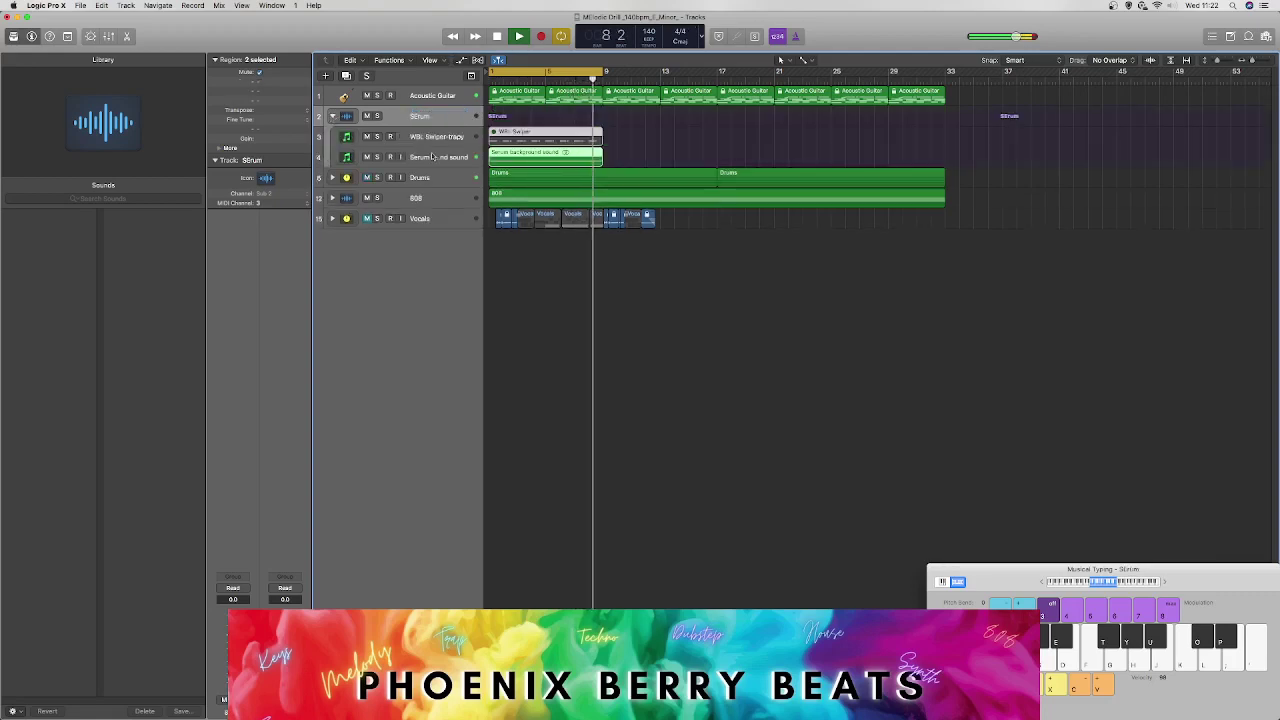
{"action": "left_click", "coordinate": [427, 163]}
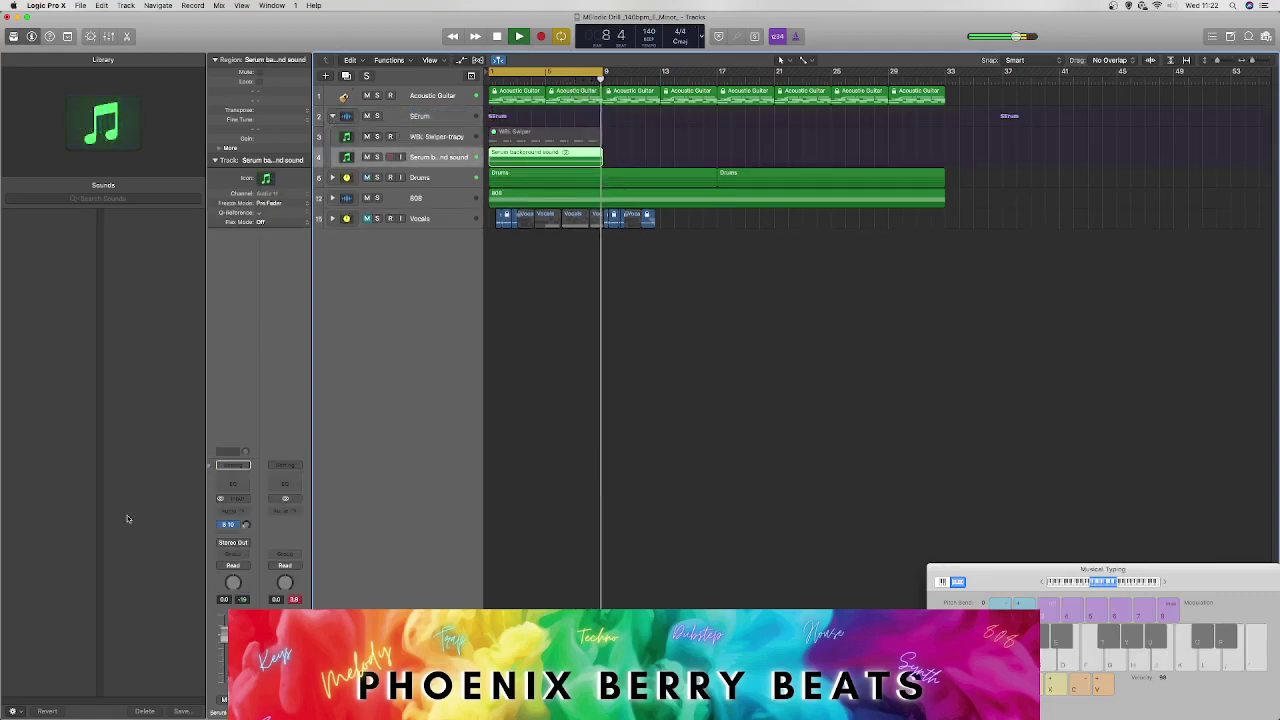
{"action": "left_click", "coordinate": [234, 508]}
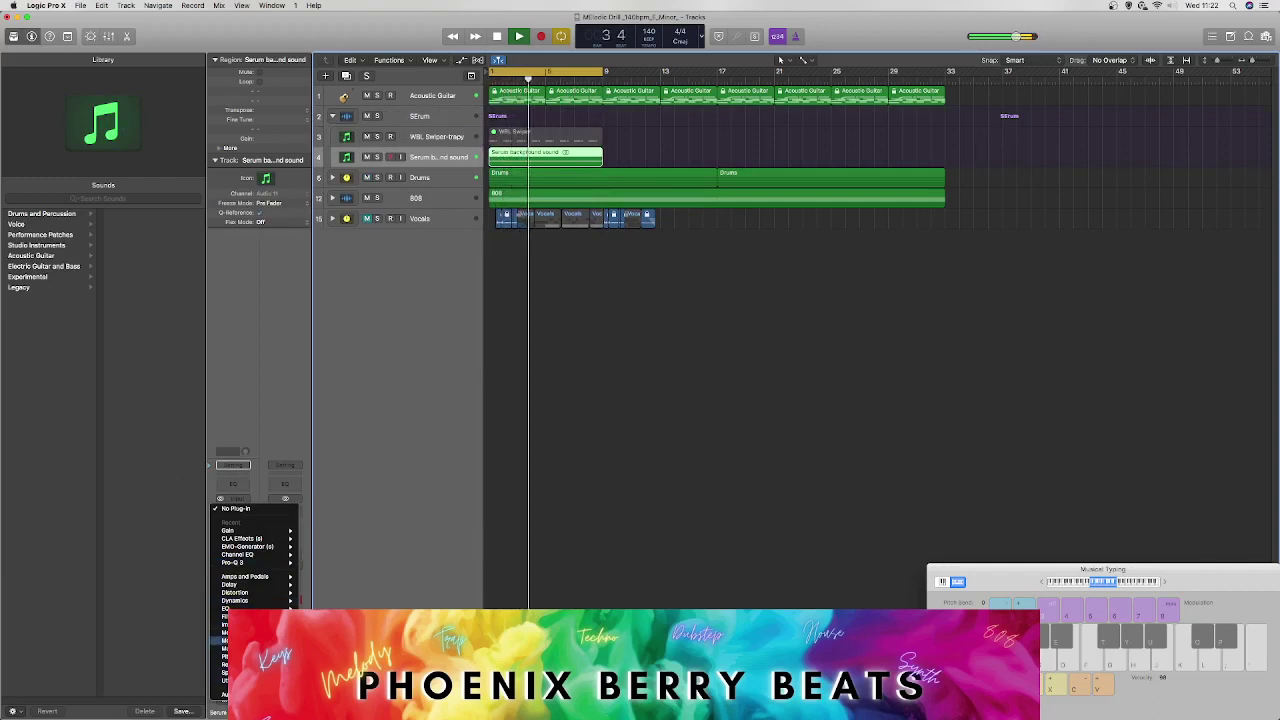
{"action": "left_click", "coordinate": [330, 697]}
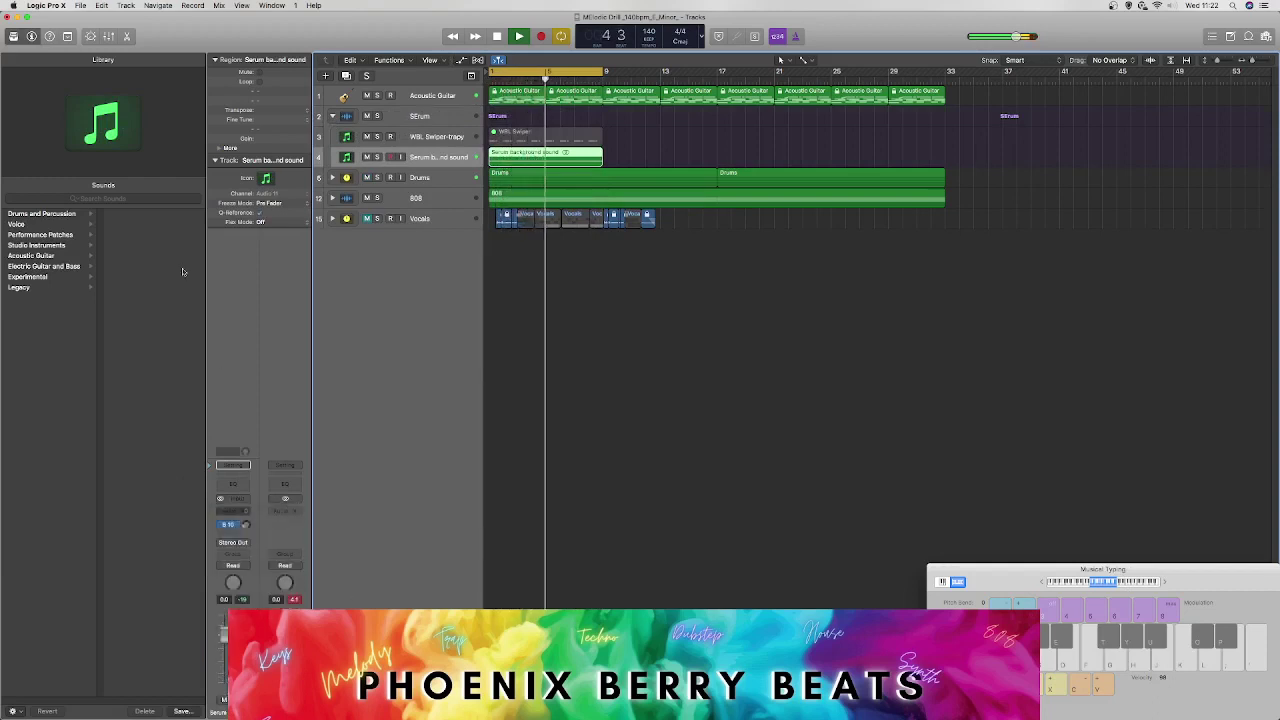
{"action": "left_click_drag", "start_coordinate": [115, 28], "coordinate": [379, 314]}
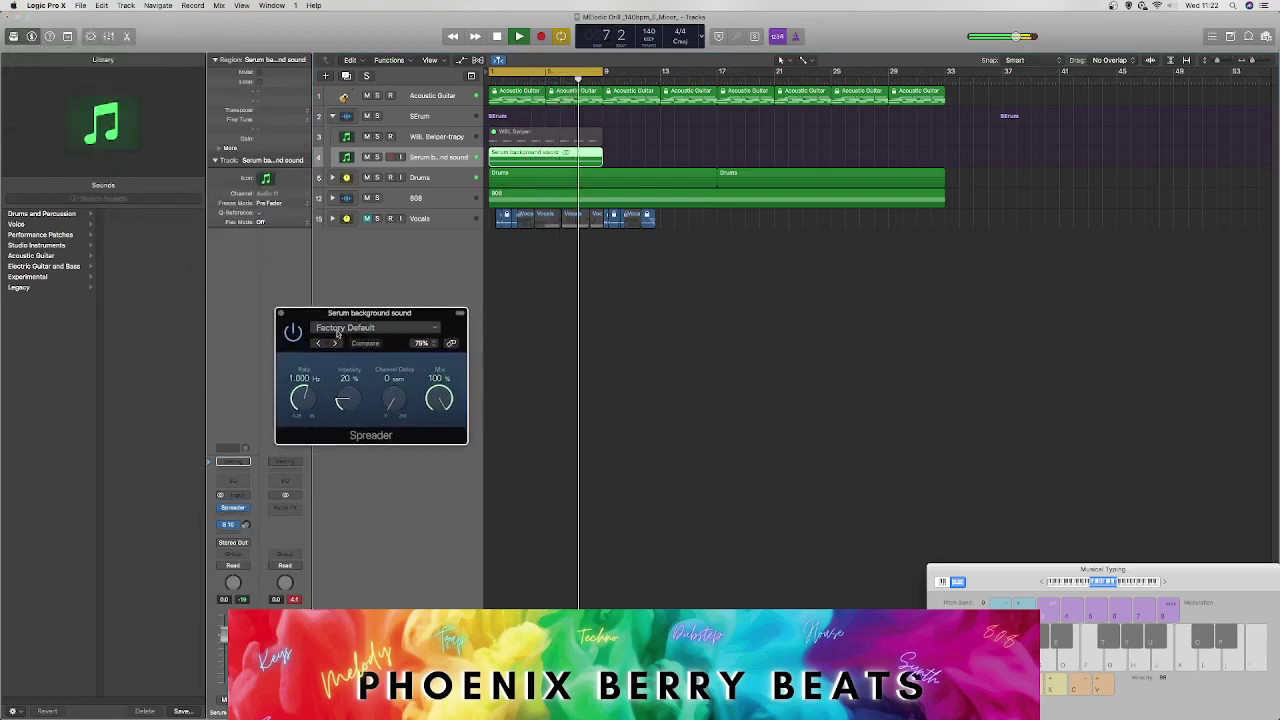
Step: Solo the Serum background sound track and audition Spreader's Wide Up Stereo preset
{"action": "key", "text": "s"}
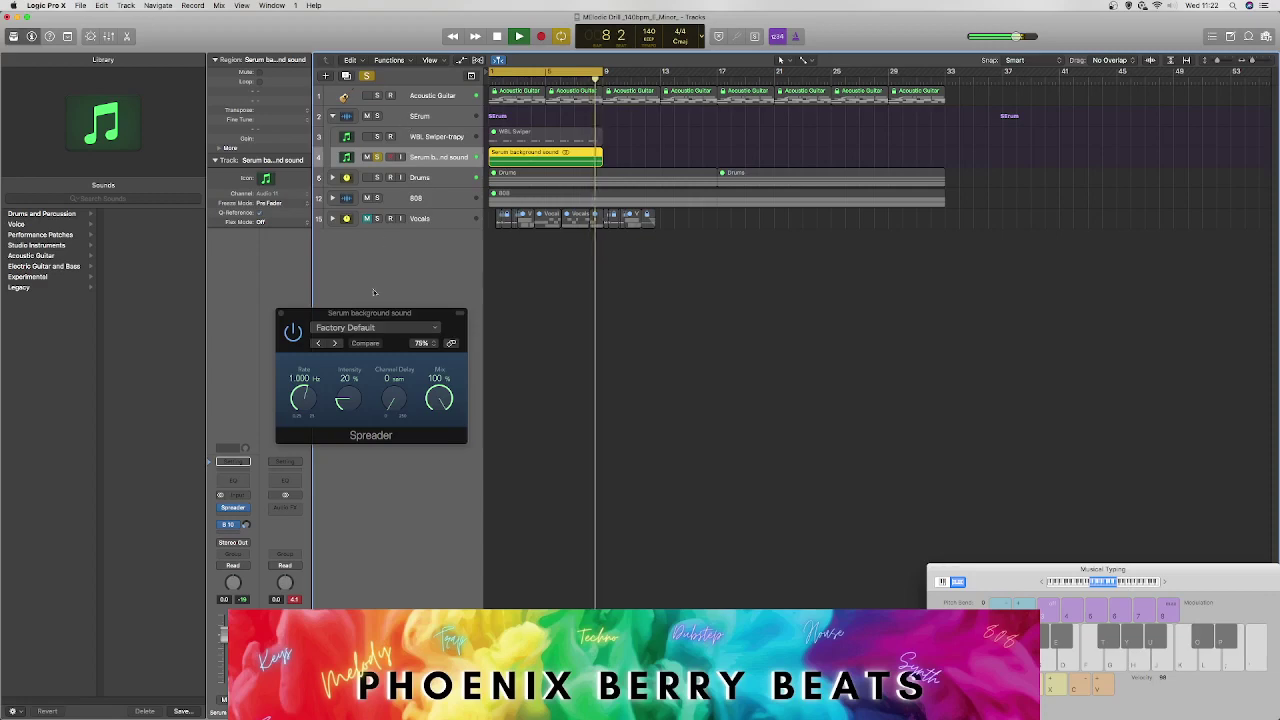
{"action": "left_click", "coordinate": [375, 328]}
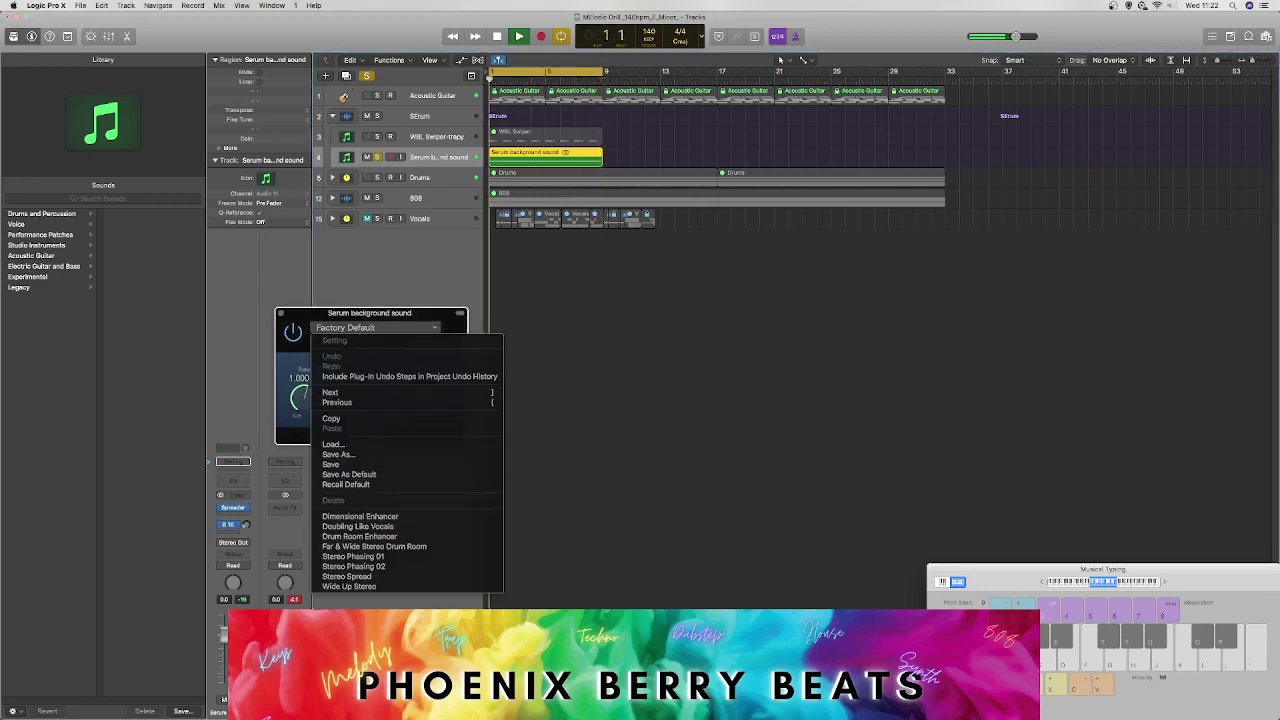
{"action": "left_click", "coordinate": [350, 586]}
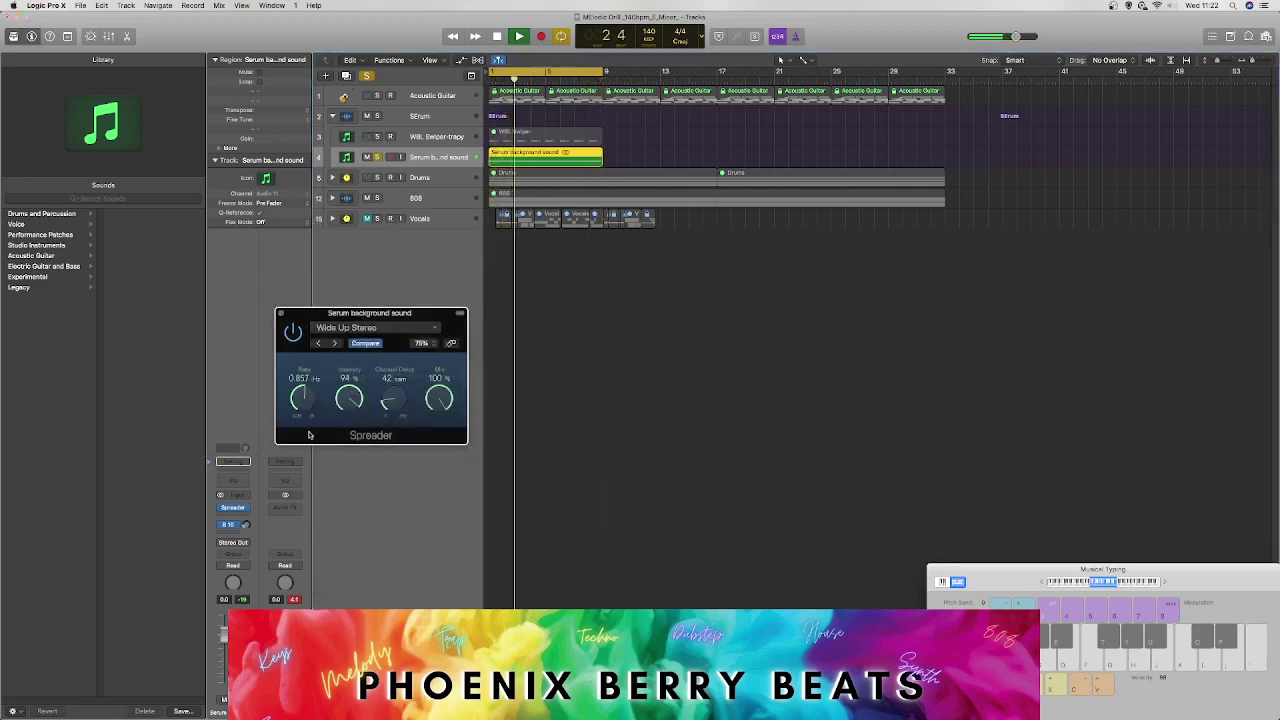
{"action": "key", "text": "space"}
{"action": "key", "text": "space"}
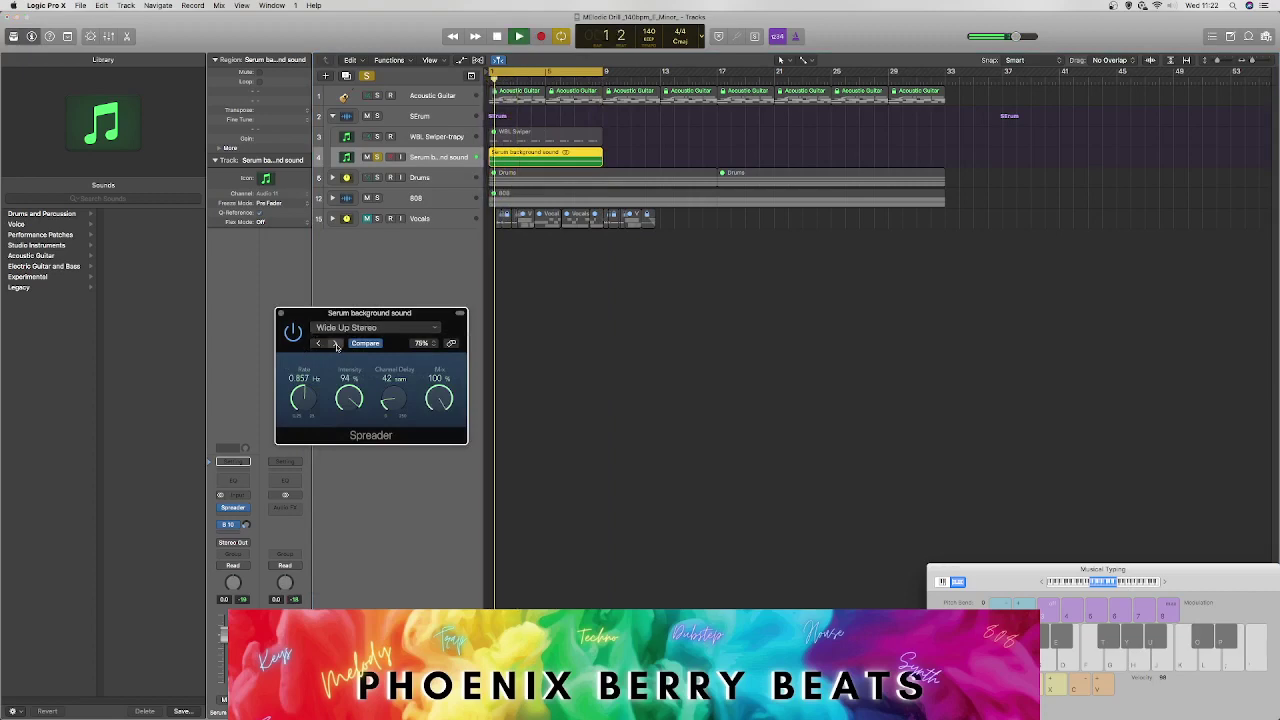
Step: Step through Spreader's presets during playback, settle on Far & Wide Stereo Drum Room and close the plug-in window
{"action": "left_click", "coordinate": [334, 343]}
{"action": "left_click", "coordinate": [334, 343]}
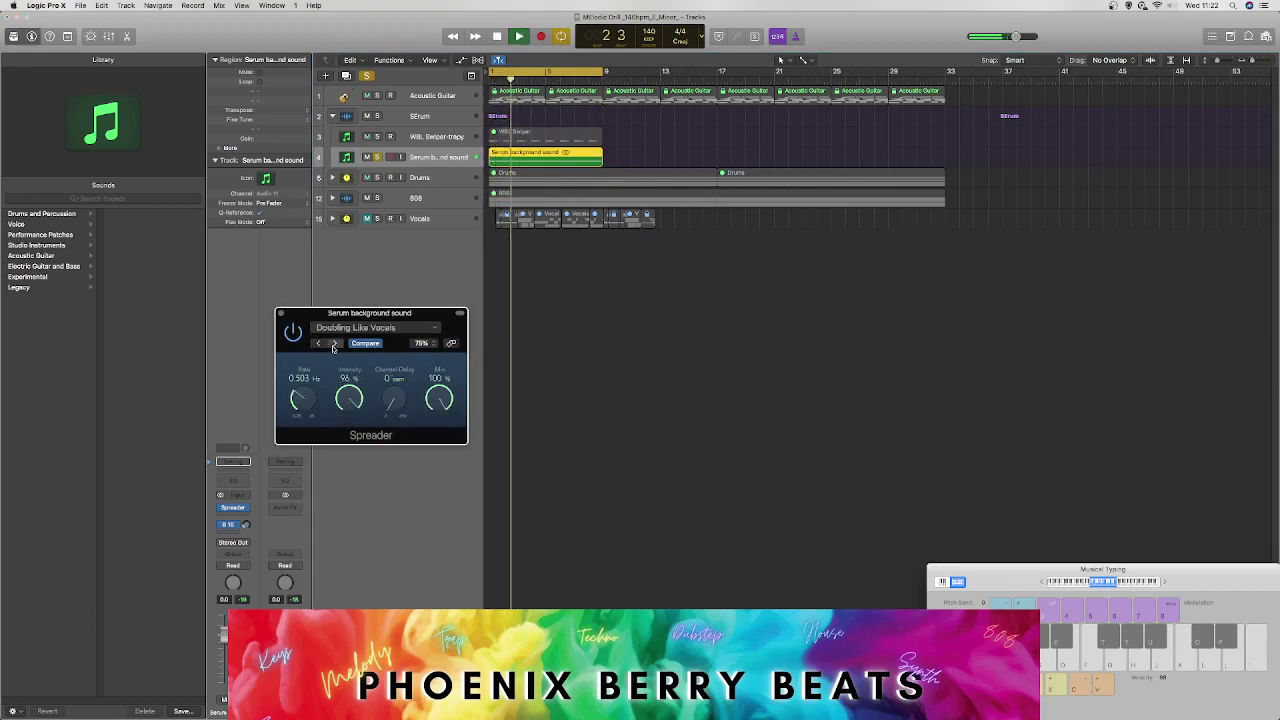
{"action": "left_click", "coordinate": [334, 343]}
{"action": "left_click", "coordinate": [334, 343]}
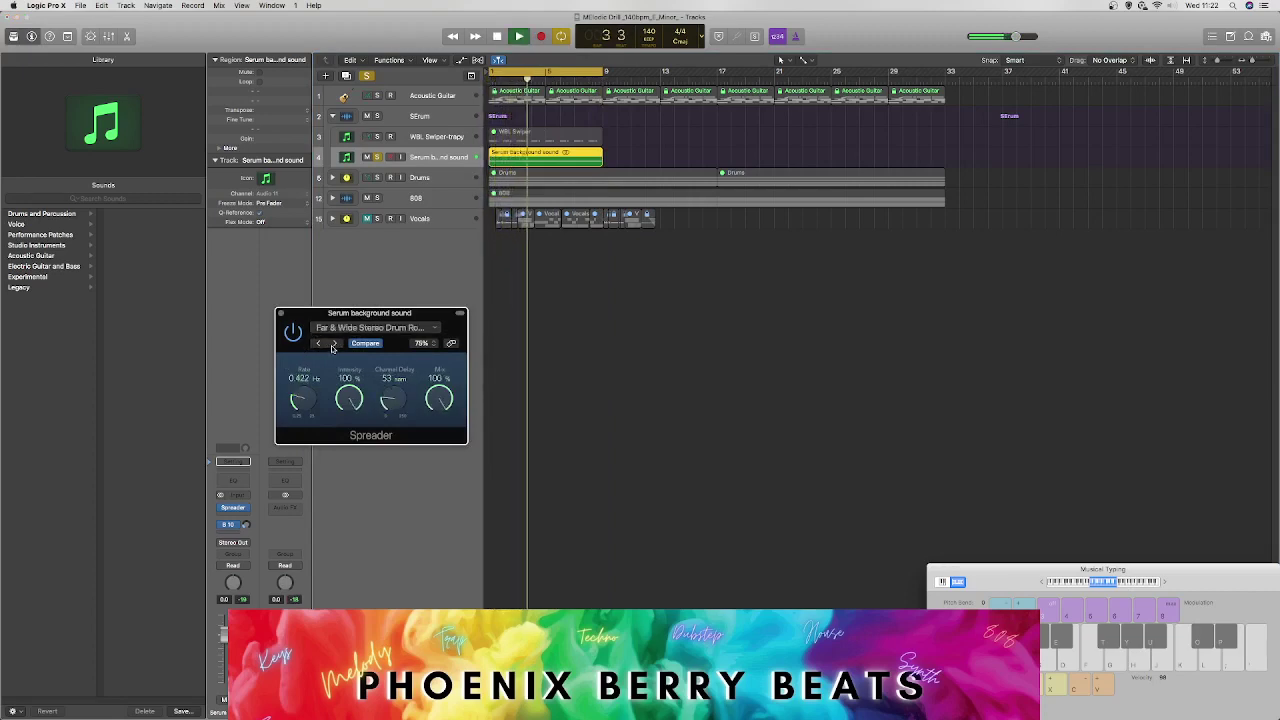
{"action": "left_click", "coordinate": [334, 343]}
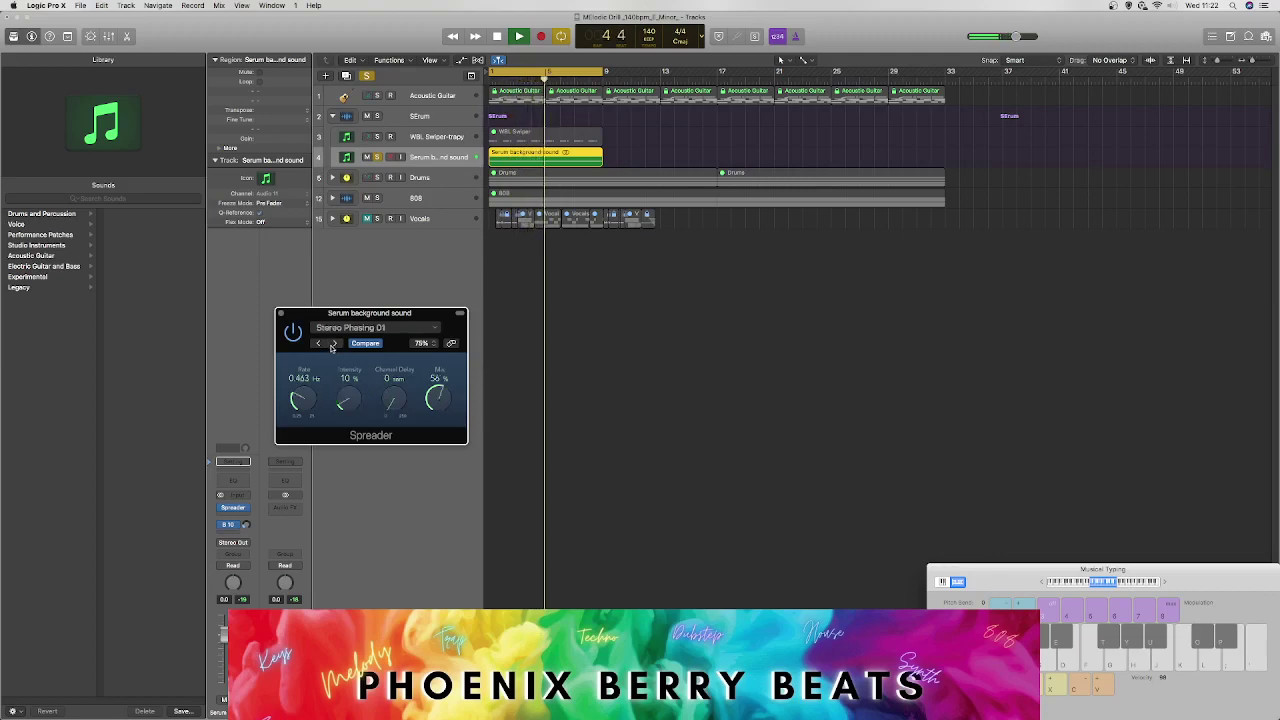
{"action": "left_click", "coordinate": [334, 343]}
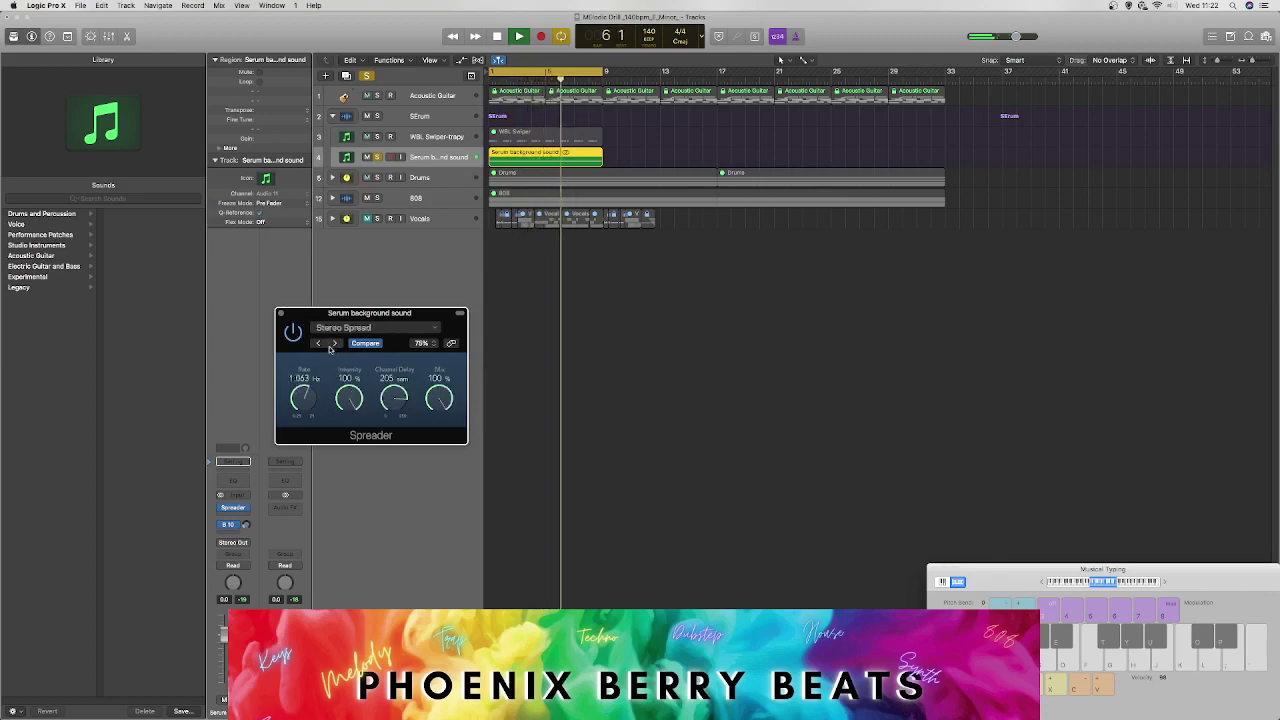
{"action": "left_click", "coordinate": [334, 343]}
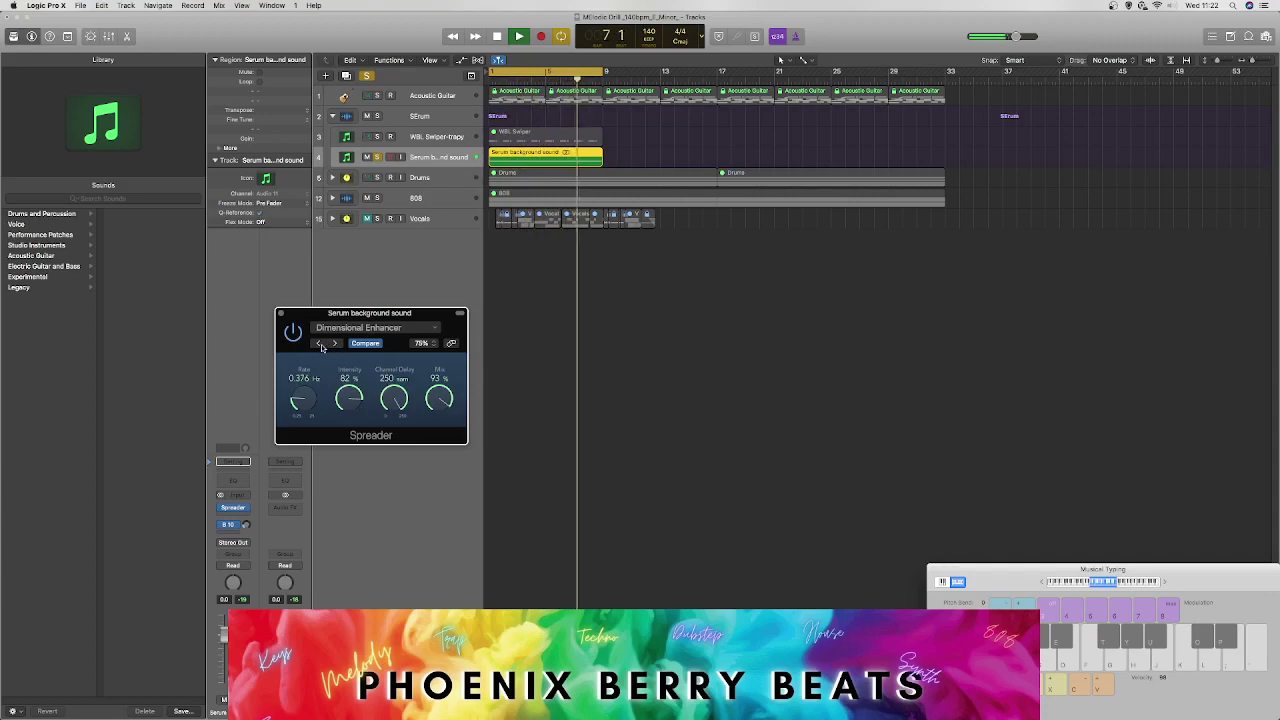
{"action": "left_click", "coordinate": [319, 343]}
{"action": "left_click", "coordinate": [319, 343]}
{"action": "left_click", "coordinate": [319, 343]}
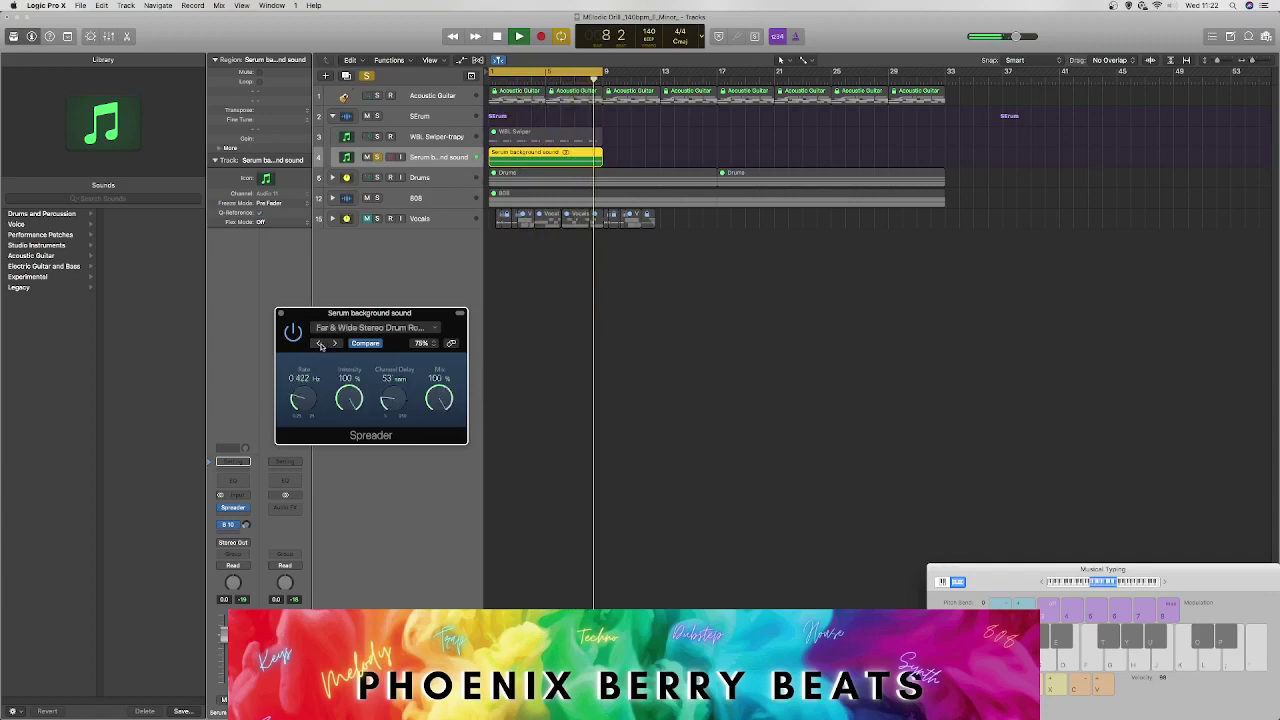
{"action": "left_click", "coordinate": [280, 313]}
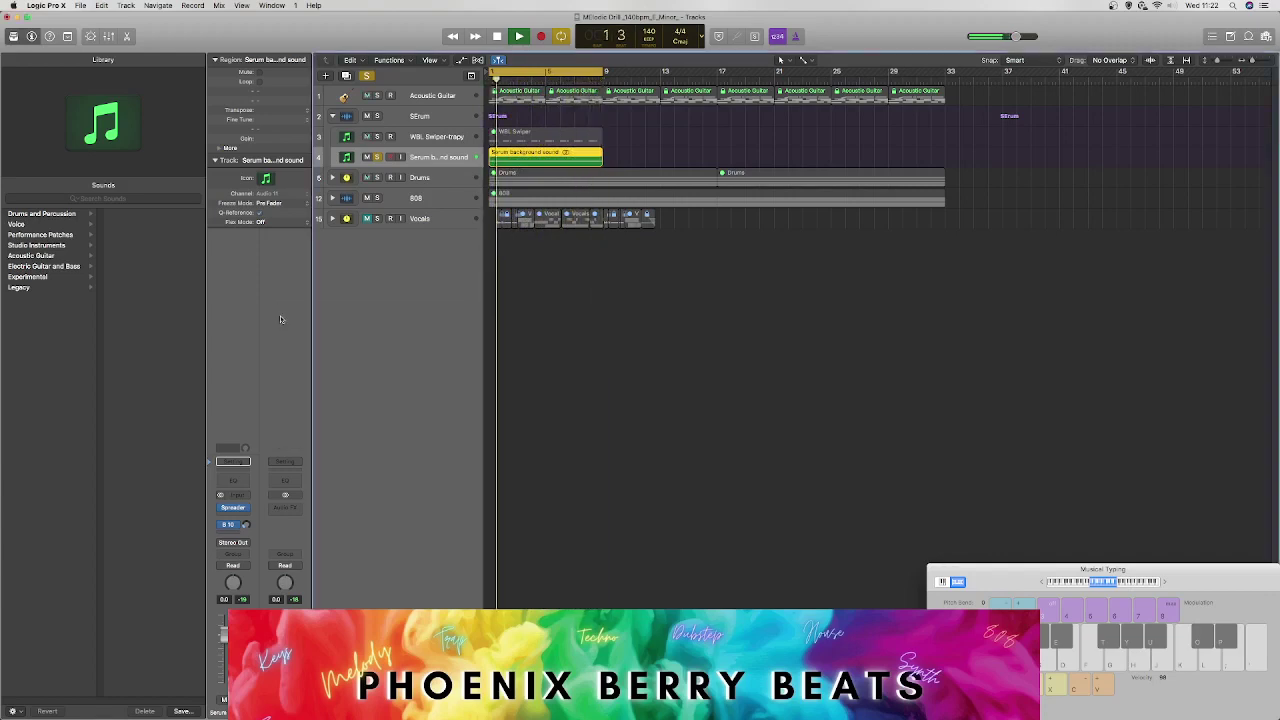
{"action": "key", "text": "r"}
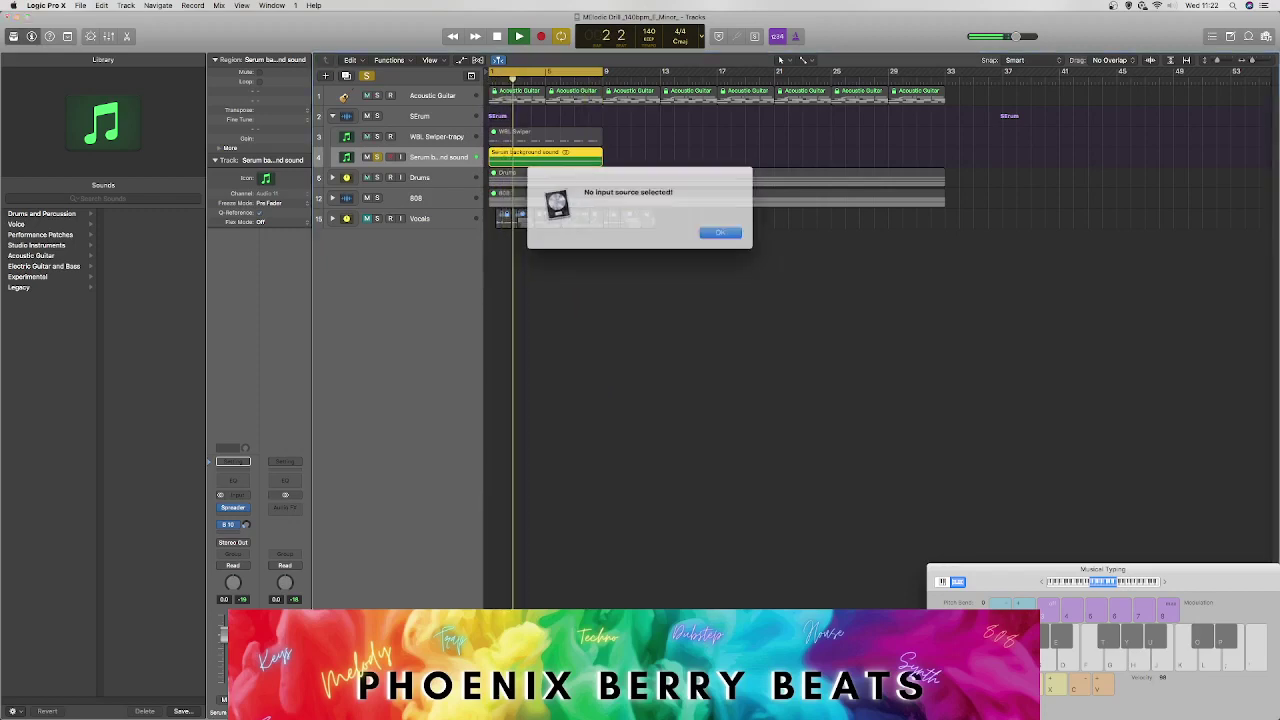
{"action": "left_click", "coordinate": [731, 231]}
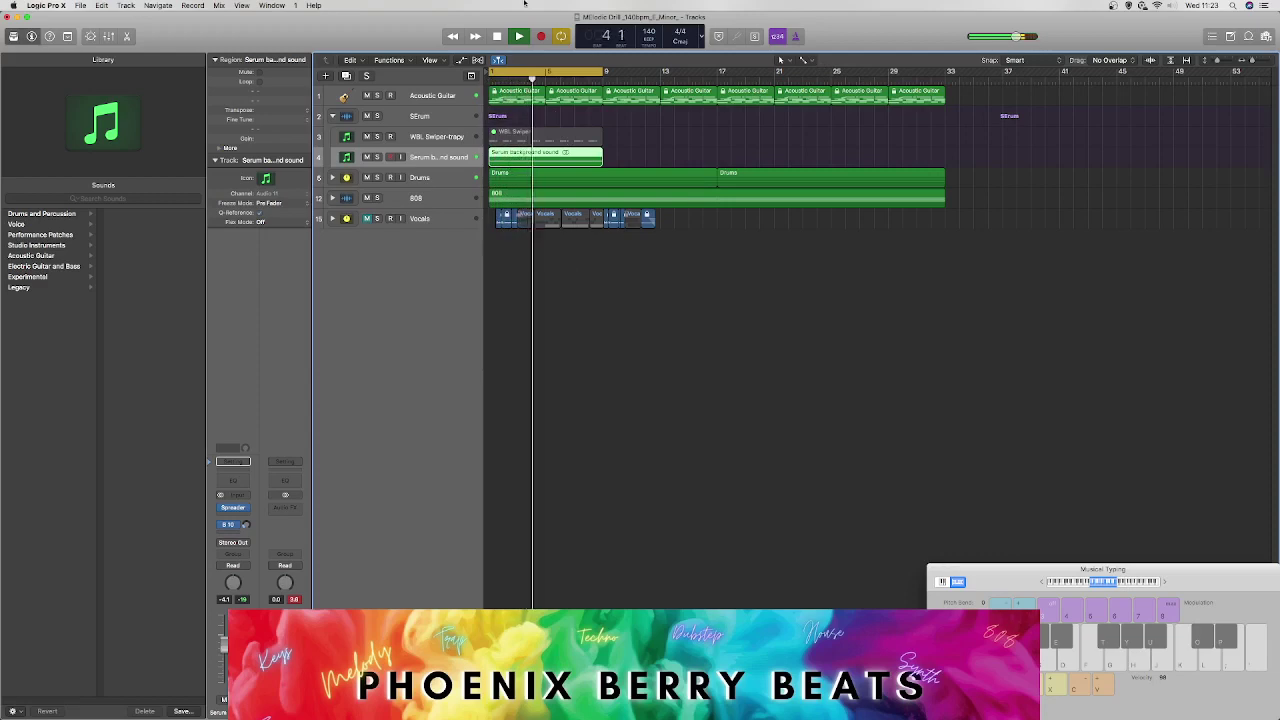
Step: Stop playback, unlock the SMPTE position of all regions and move them together so they start at bar 9
{"action": "key", "text": "space"}
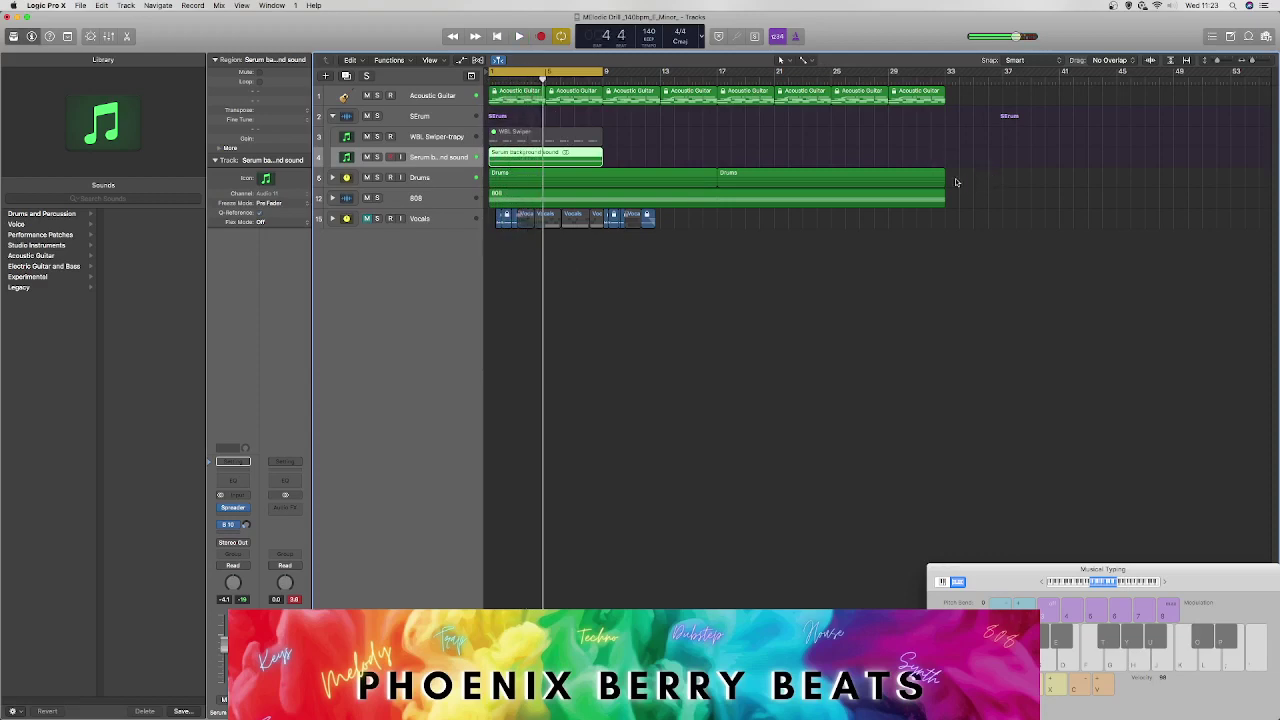
{"action": "key", "text": "super+a"}
{"action": "right_click", "coordinate": [683, 170]}
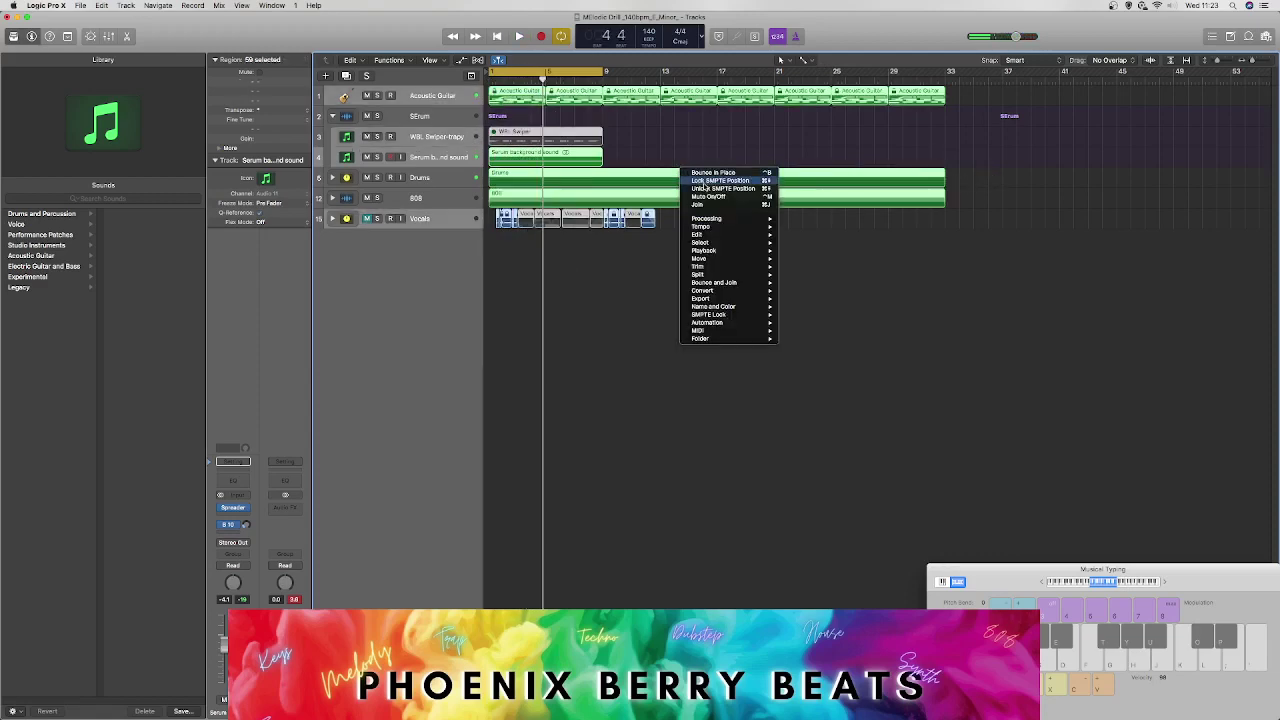
{"action": "left_click", "coordinate": [707, 190]}
{"action": "left_click_drag", "start_coordinate": [553, 179], "coordinate": [670, 181]}
{"action": "left_click", "coordinate": [596, 180]}
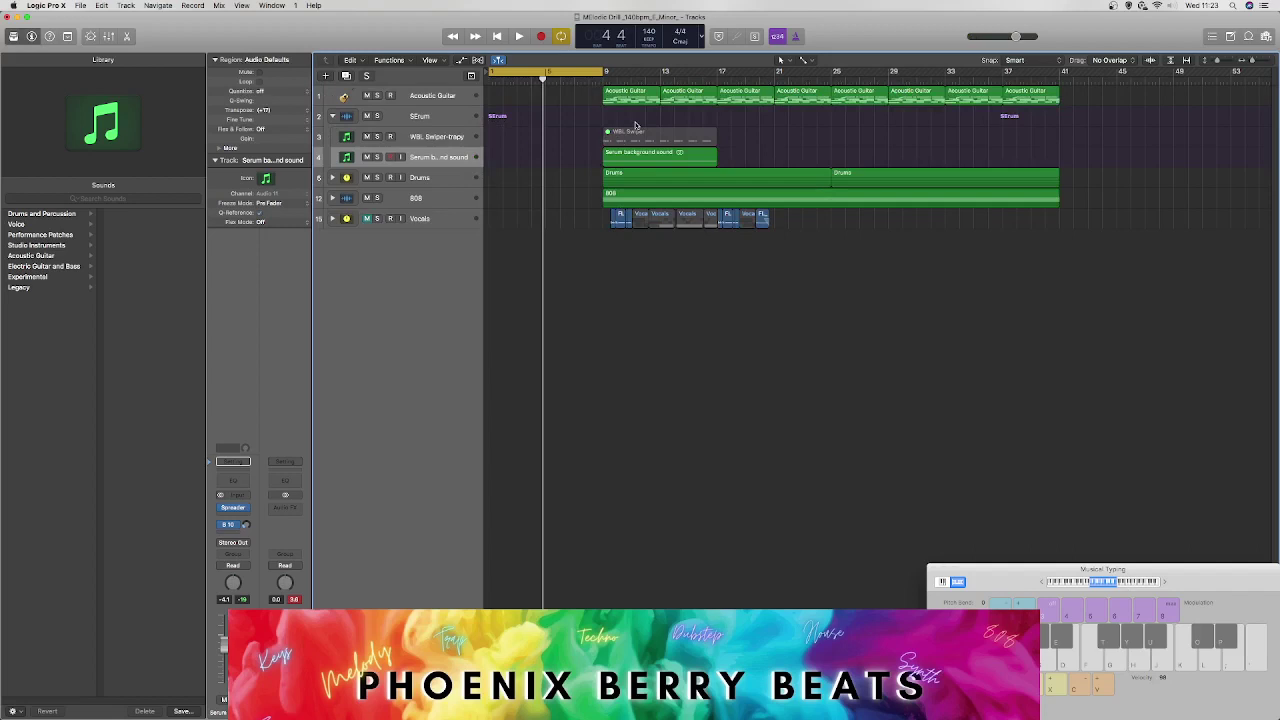
Step: Join the first four Acoustic Guitar regions, from bar 9 to bar 25, into one region
{"action": "mouse_move", "coordinate": [659, 93]}
{"action": "left_mouse_down"}
{"action": "mouse_move", "coordinate": [771, 91]}
{"action": "mouse_move", "coordinate": [658, 95]}
{"action": "left_mouse_up"}
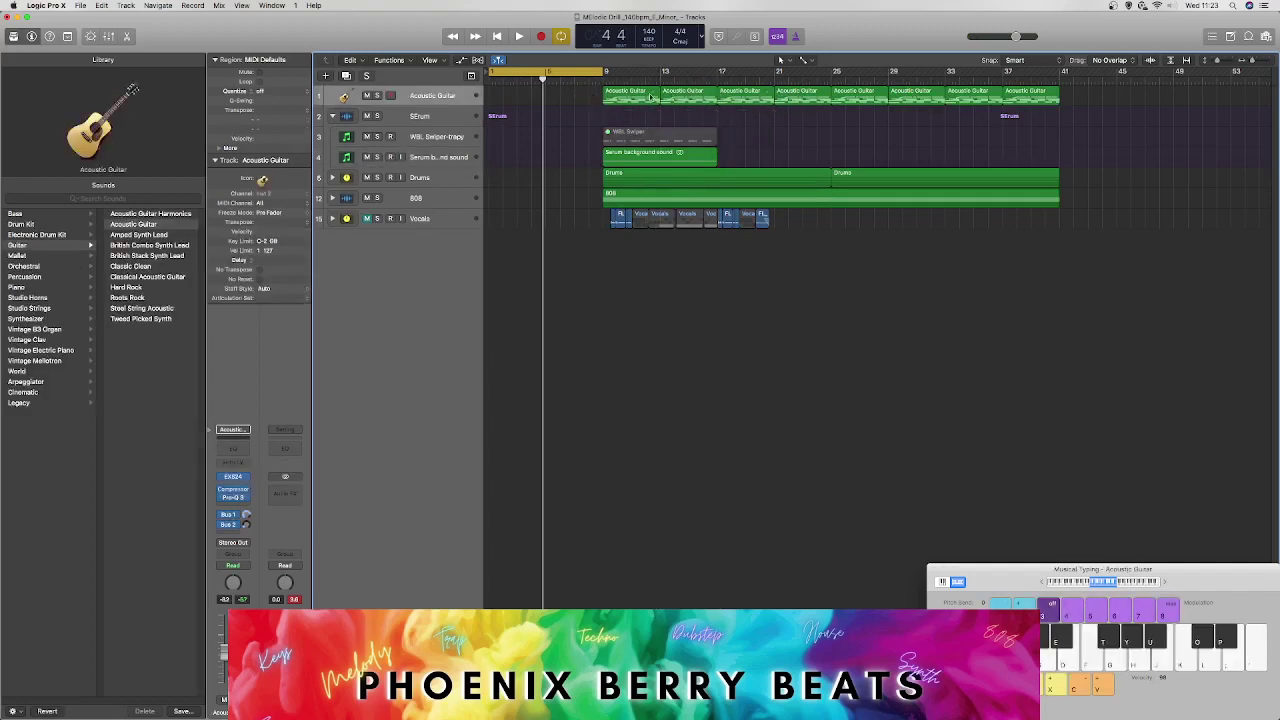
{"action": "mouse_move", "coordinate": [773, 95]}
{"action": "left_mouse_down"}
{"action": "mouse_move", "coordinate": [787, 96]}
{"action": "mouse_move", "coordinate": [733, 96]}
{"action": "mouse_move", "coordinate": [774, 96]}
{"action": "left_mouse_up"}
{"action": "left_click_drag", "start_coordinate": [578, 90], "coordinate": [790, 100]}
{"action": "right_click", "coordinate": [797, 102]}
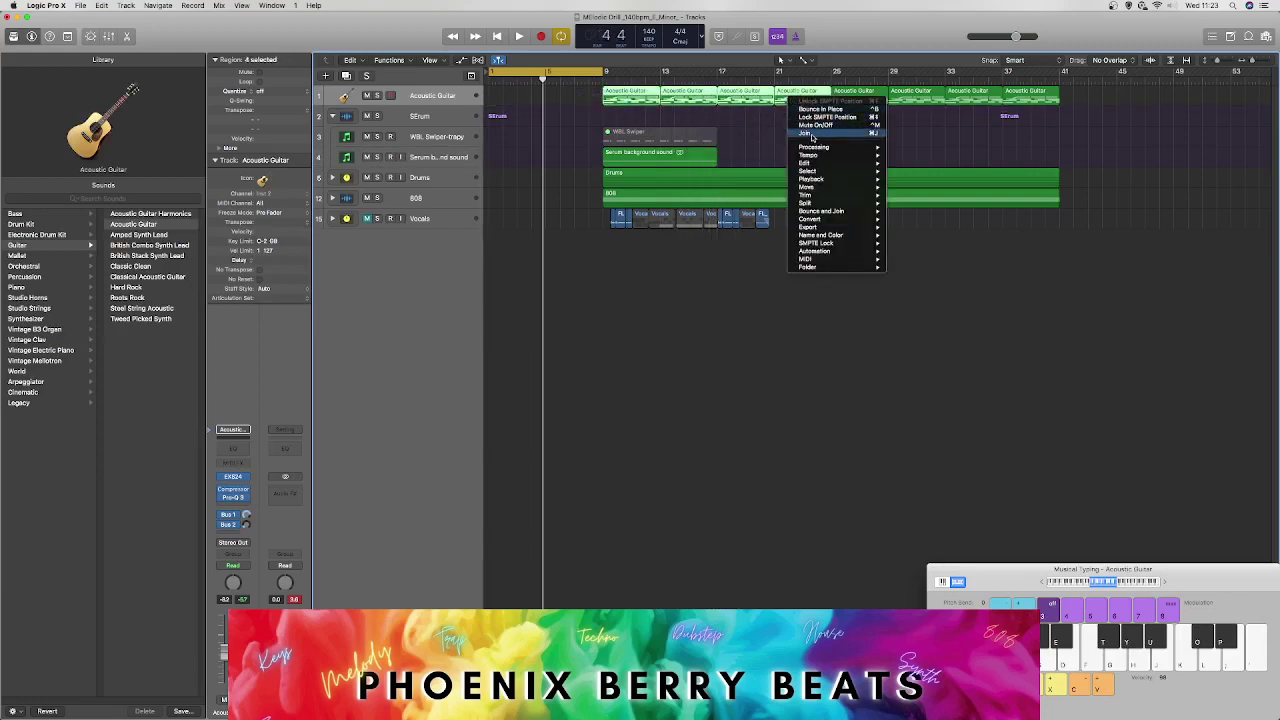
{"action": "left_click", "coordinate": [811, 134]}
Step: Try to join the last four Acoustic Guitar regions, starting at bar 25
{"action": "left_click_drag", "start_coordinate": [1127, 97], "coordinate": [835, 100]}
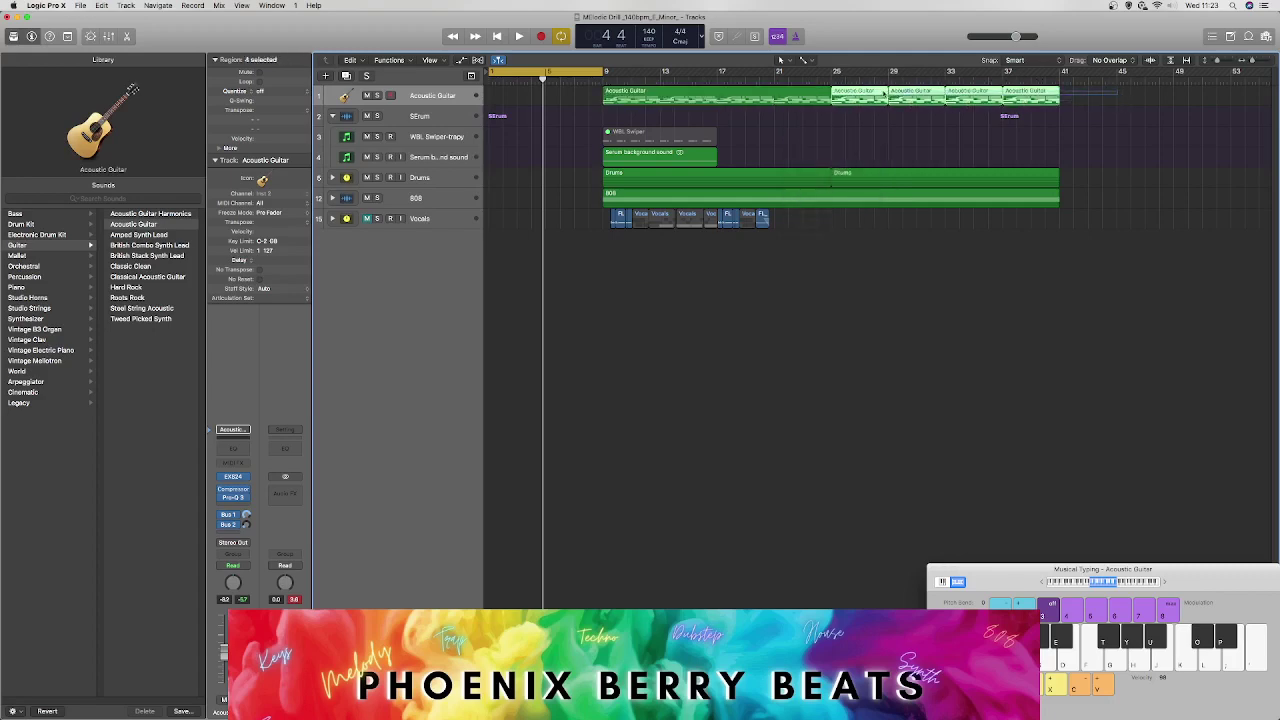
{"action": "right_click", "coordinate": [898, 104]}
{"action": "left_click", "coordinate": [914, 130]}
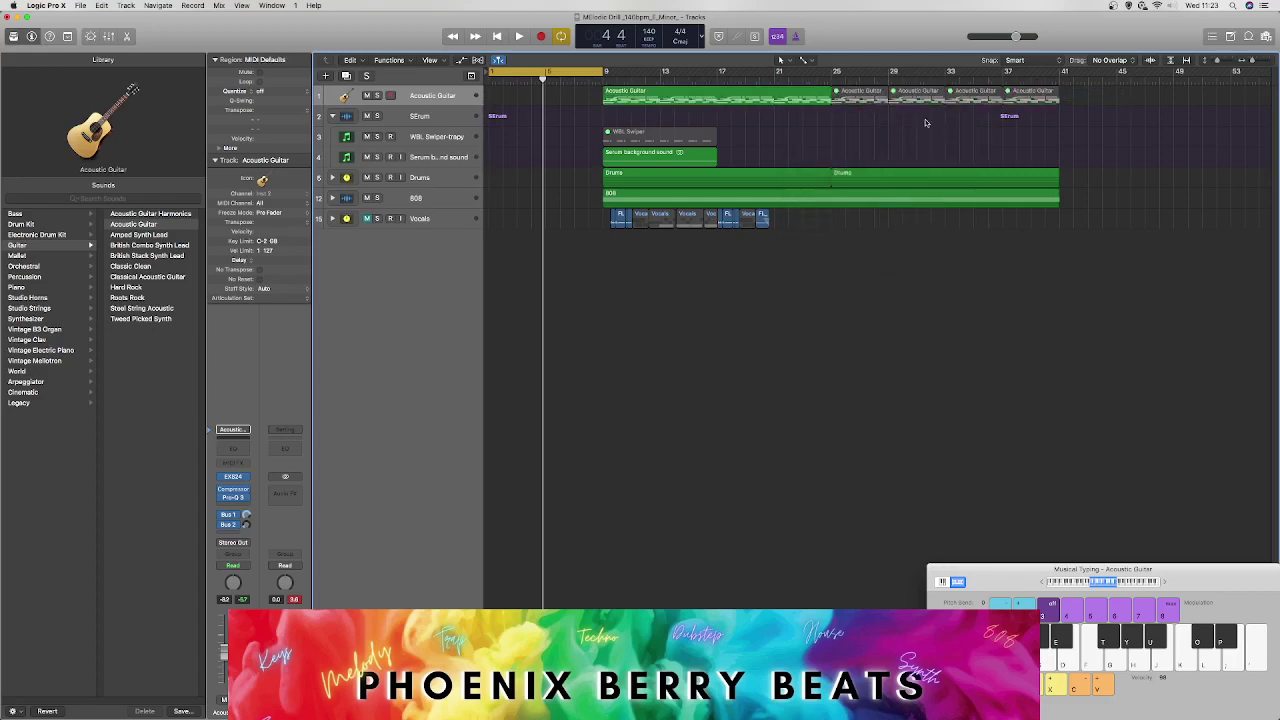
{"action": "right_click", "coordinate": [919, 101]}
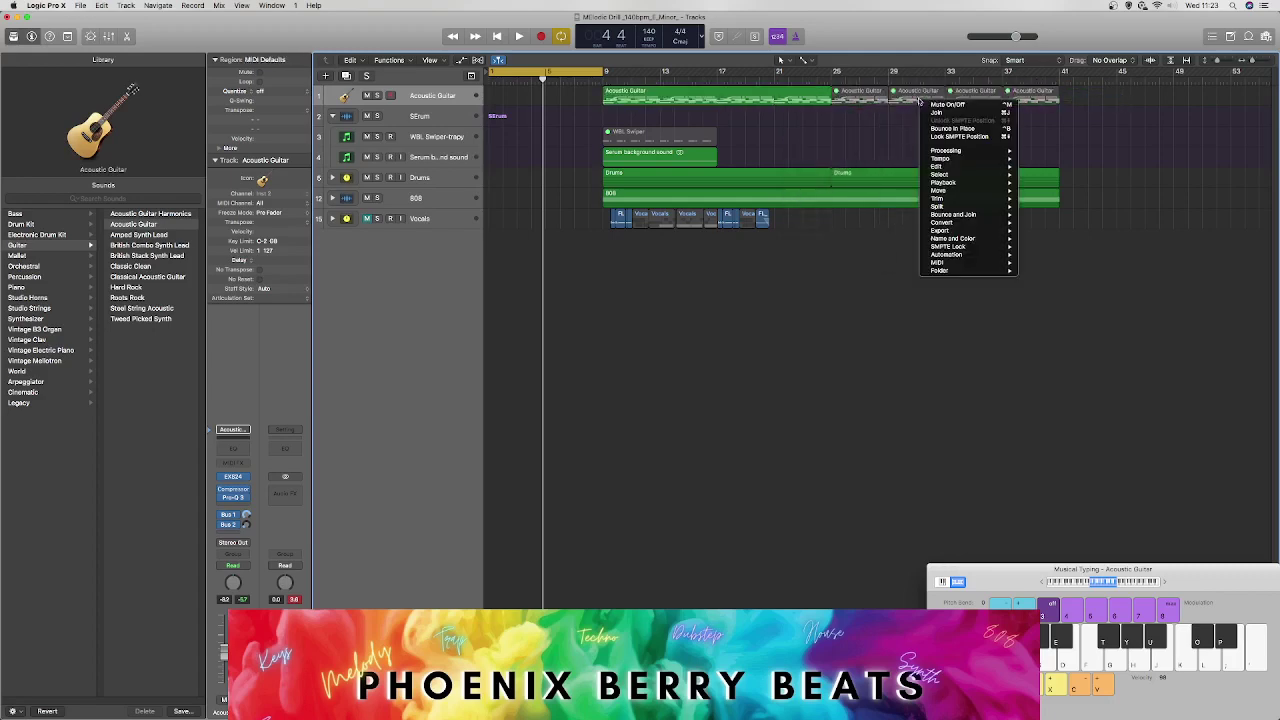
{"action": "left_click", "coordinate": [954, 112]}
{"action": "right_click", "coordinate": [929, 95]}
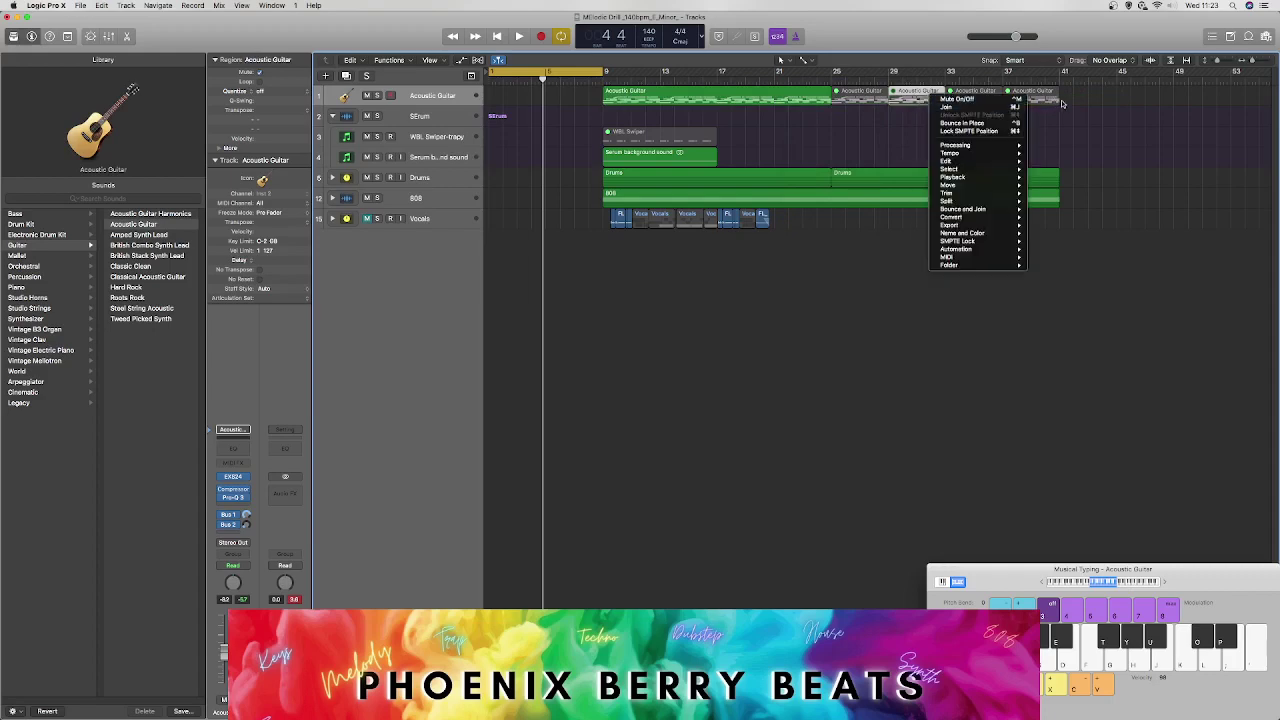
{"action": "left_click", "coordinate": [1062, 102]}
Step: Unmute the last four Acoustic Guitar regions, from bar 25 to bar 41, and join them into one region
{"action": "left_click_drag", "start_coordinate": [1066, 104], "coordinate": [936, 97]}
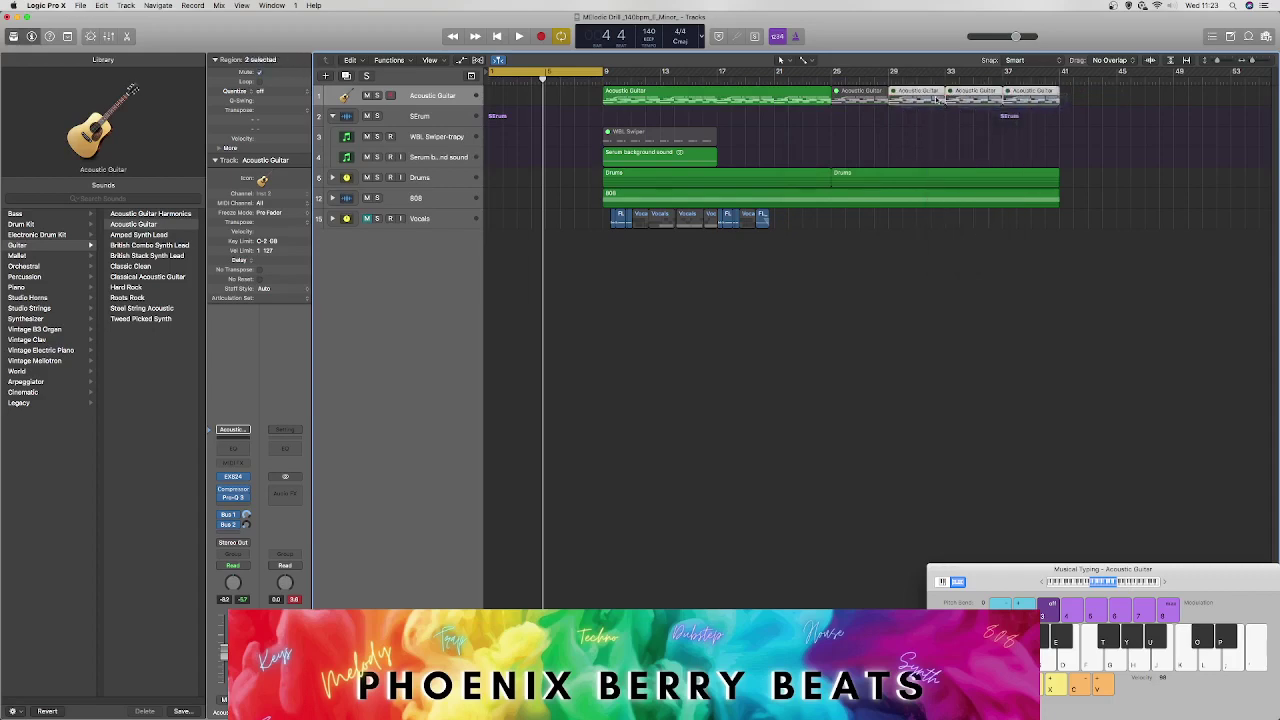
{"action": "right_click", "coordinate": [862, 96]}
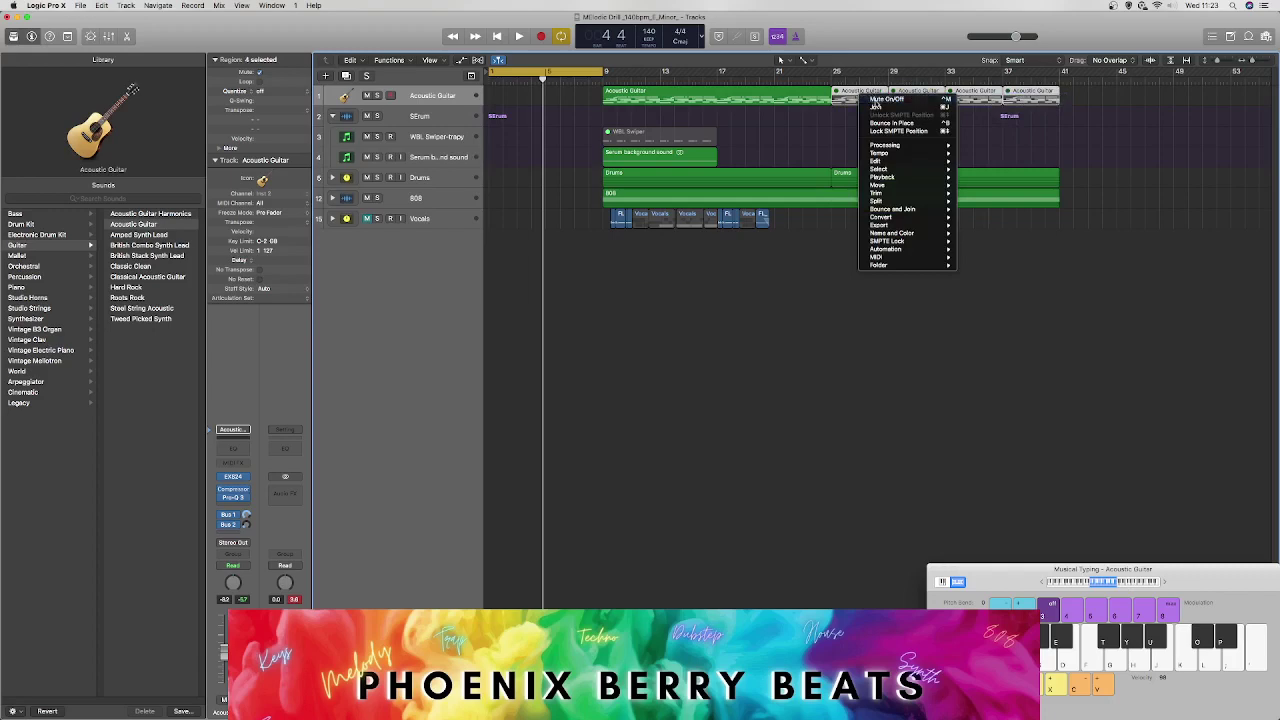
{"action": "left_click", "coordinate": [876, 100]}
{"action": "right_click", "coordinate": [868, 101]}
{"action": "left_click", "coordinate": [881, 108]}
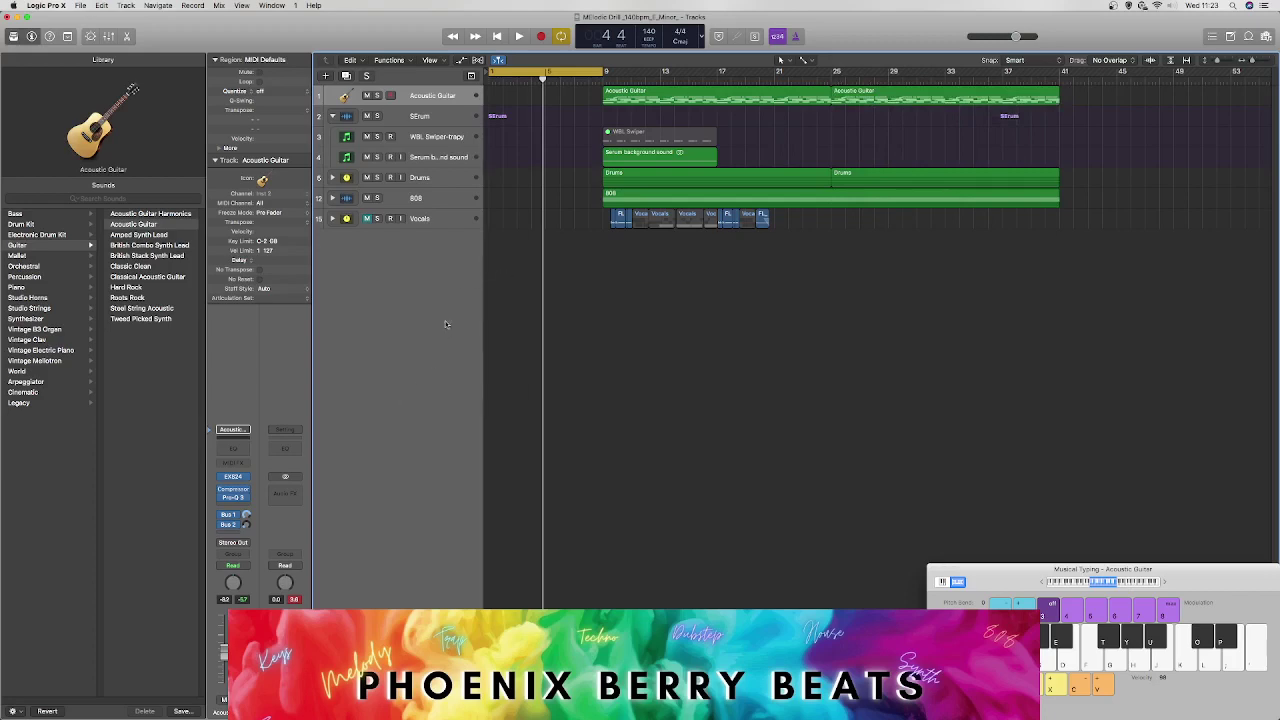
Step: Copy the Serum background sound region to bar 1 and show automation on the tracks
{"action": "mouse_move", "coordinate": [643, 156]}
{"action": "left_mouse_down"}
{"action": "mouse_move", "coordinate": [520, 166]}
{"action": "mouse_move", "coordinate": [670, 164]}
{"action": "mouse_move", "coordinate": [636, 167]}
{"action": "left_mouse_up"}
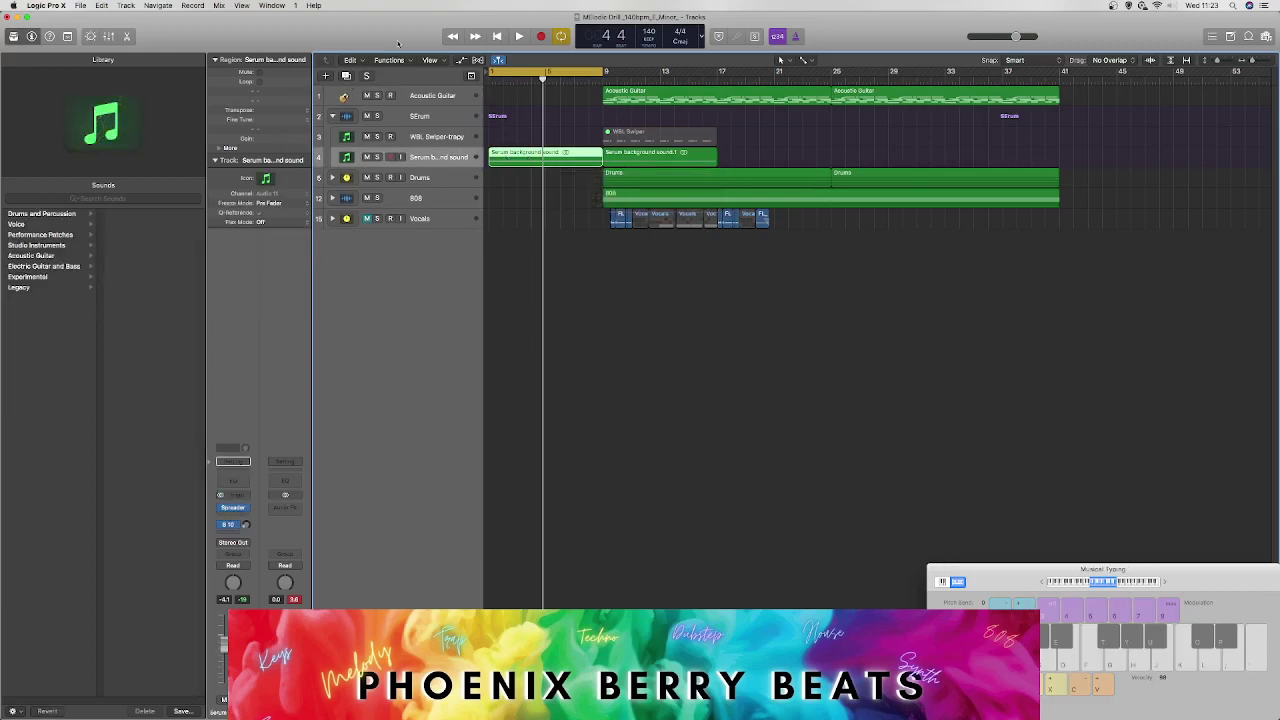
{"action": "left_click", "coordinate": [463, 62]}
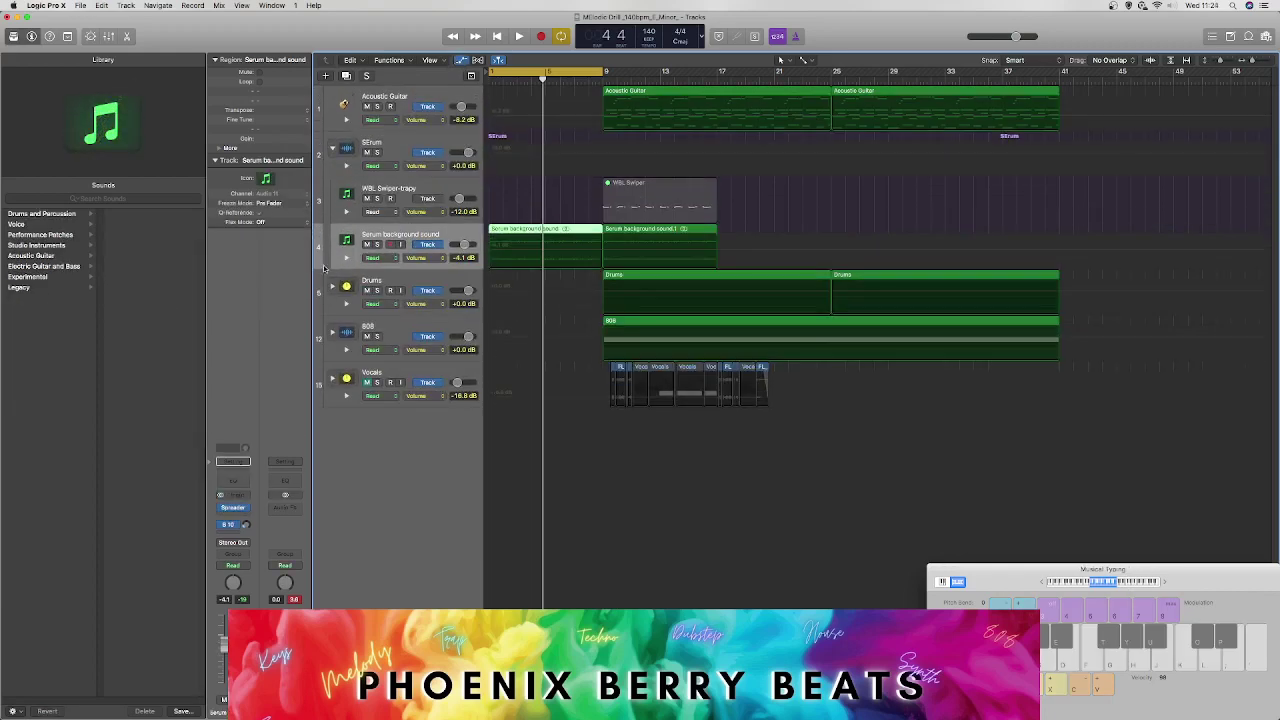
Step: Set the Serum background sound track's automation mode to Latch, leaving Volume as its automation parameter
{"action": "left_click", "coordinate": [408, 262]}
{"action": "left_click", "coordinate": [430, 316]}
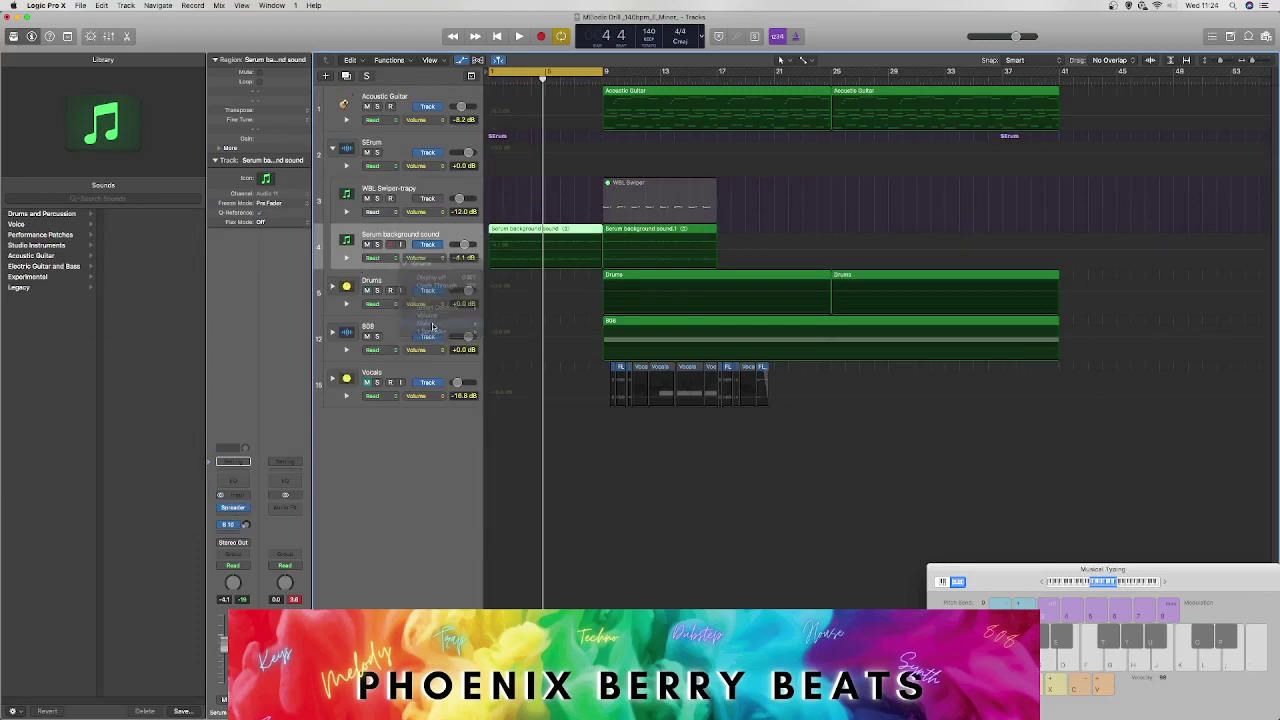
{"action": "left_click_drag", "start_coordinate": [426, 330], "coordinate": [383, 264]}
{"action": "left_click", "coordinate": [382, 260]}
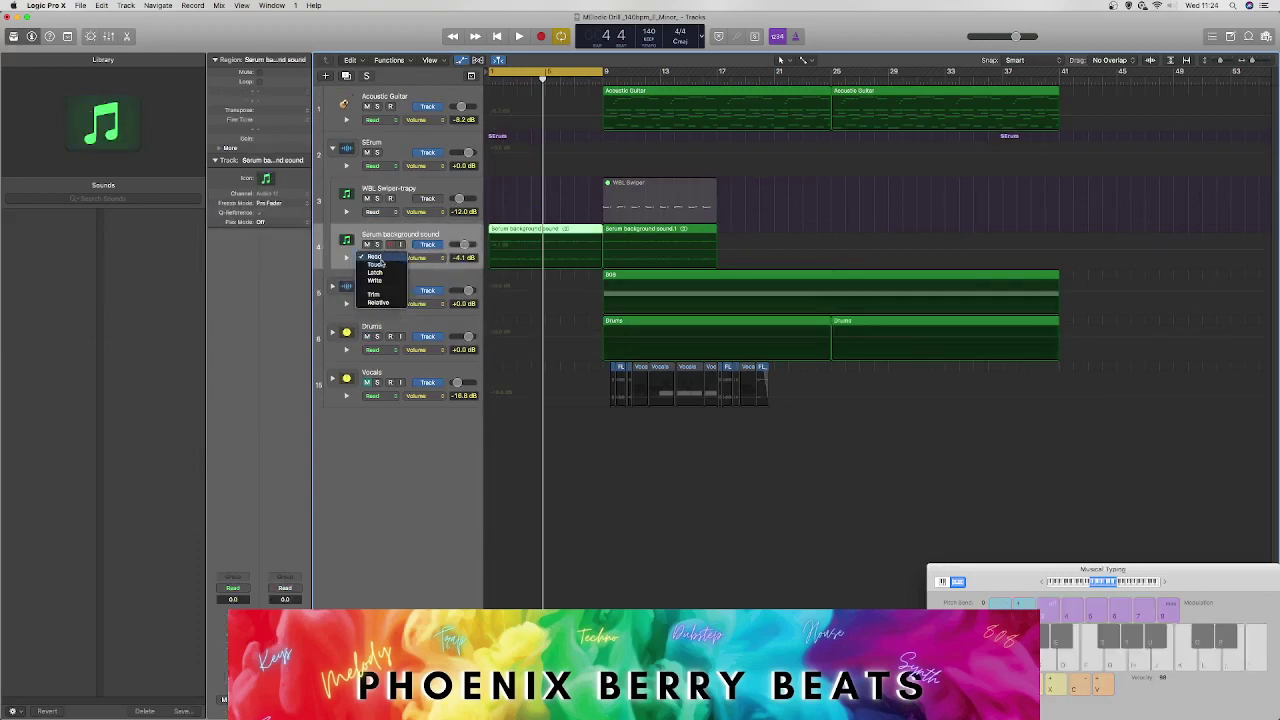
{"action": "left_click", "coordinate": [383, 273]}
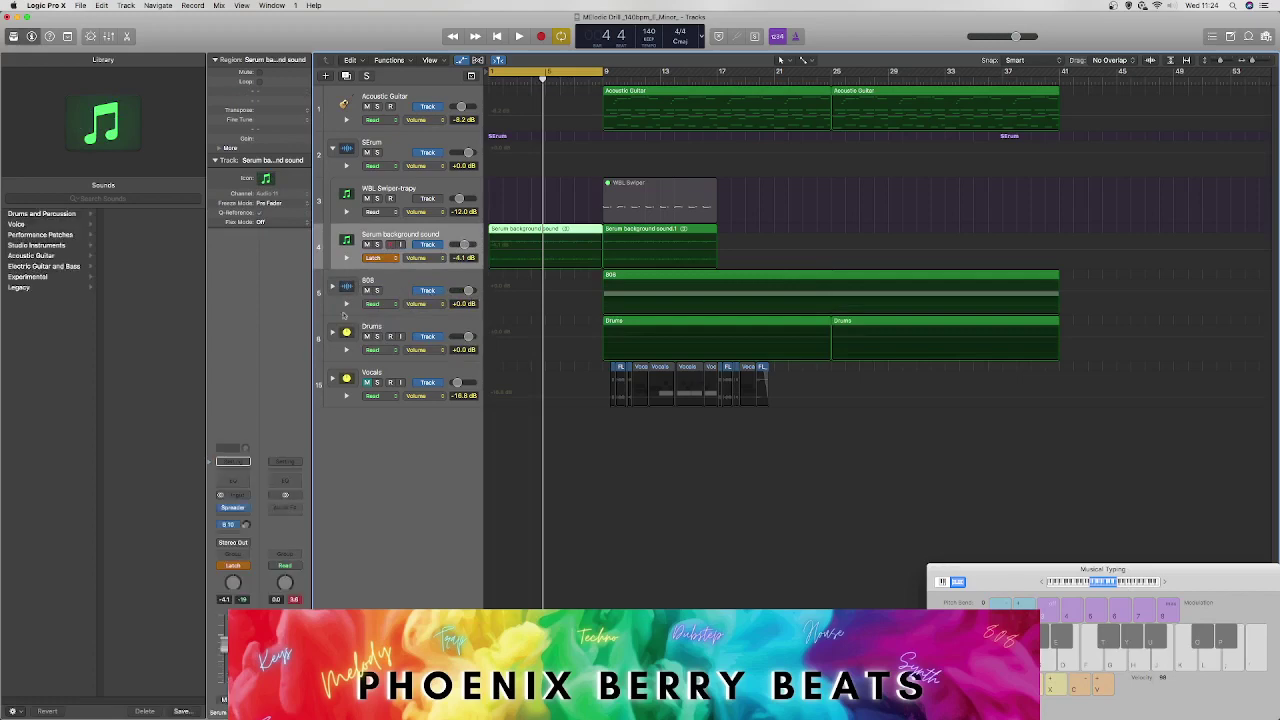
Step: Insert a Single Band EQ on the Serum background sound track and record its Low Cut frequency sweeping downward from 1000 Hz
{"action": "left_click", "coordinate": [233, 508]}
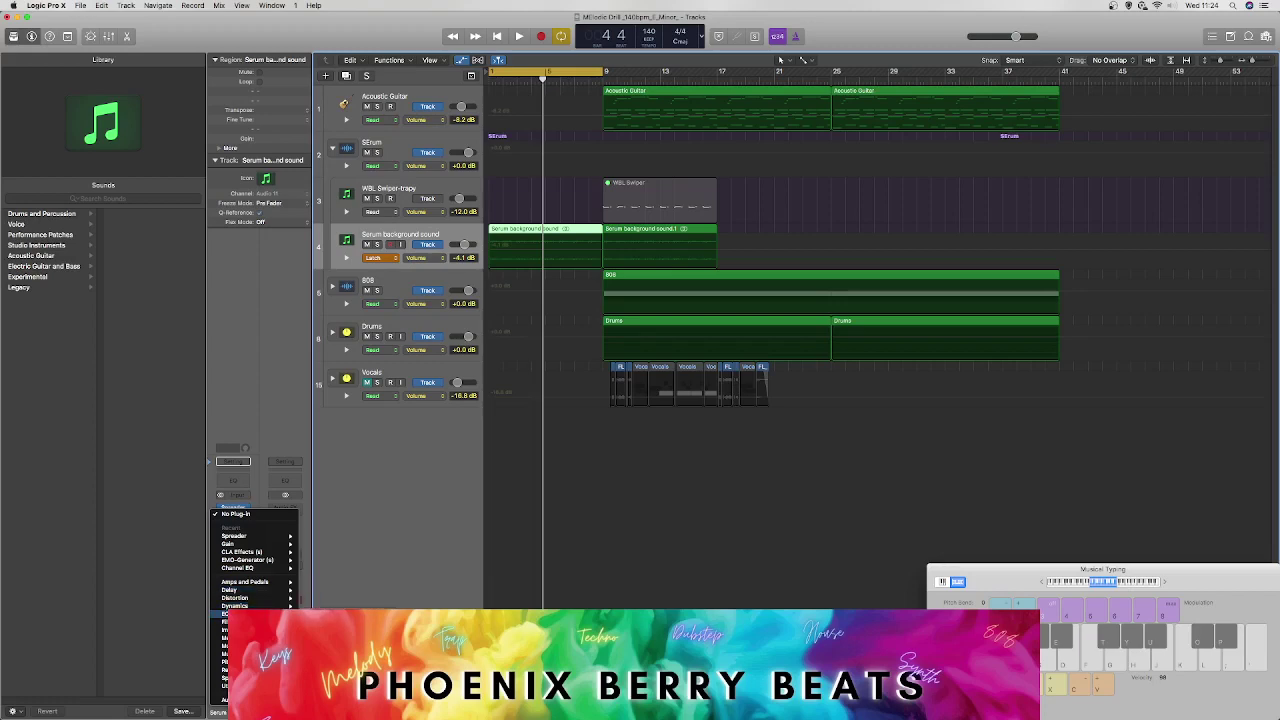
{"action": "left_click", "coordinate": [330, 637]}
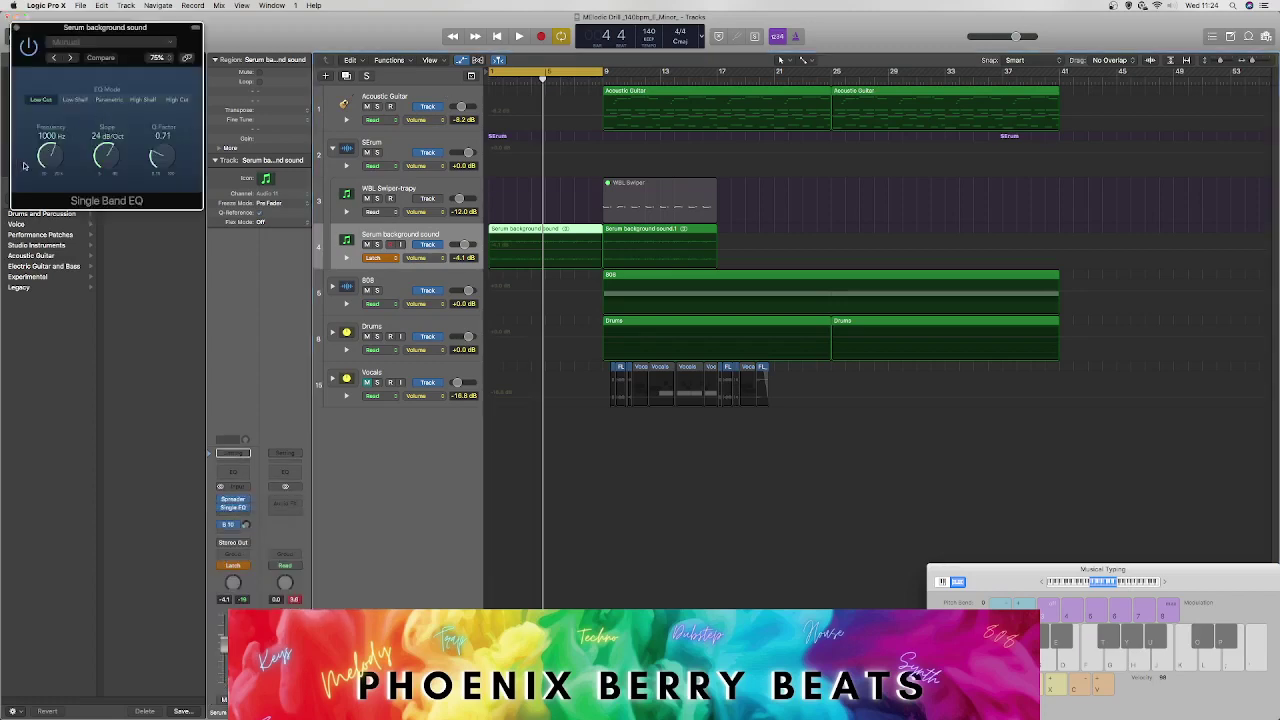
{"action": "key", "text": "space"}
{"action": "left_click_drag", "start_coordinate": [51, 155], "coordinate": [35, 204]}
{"action": "key", "text": "space"}
{"action": "left_click", "coordinate": [16, 27]}
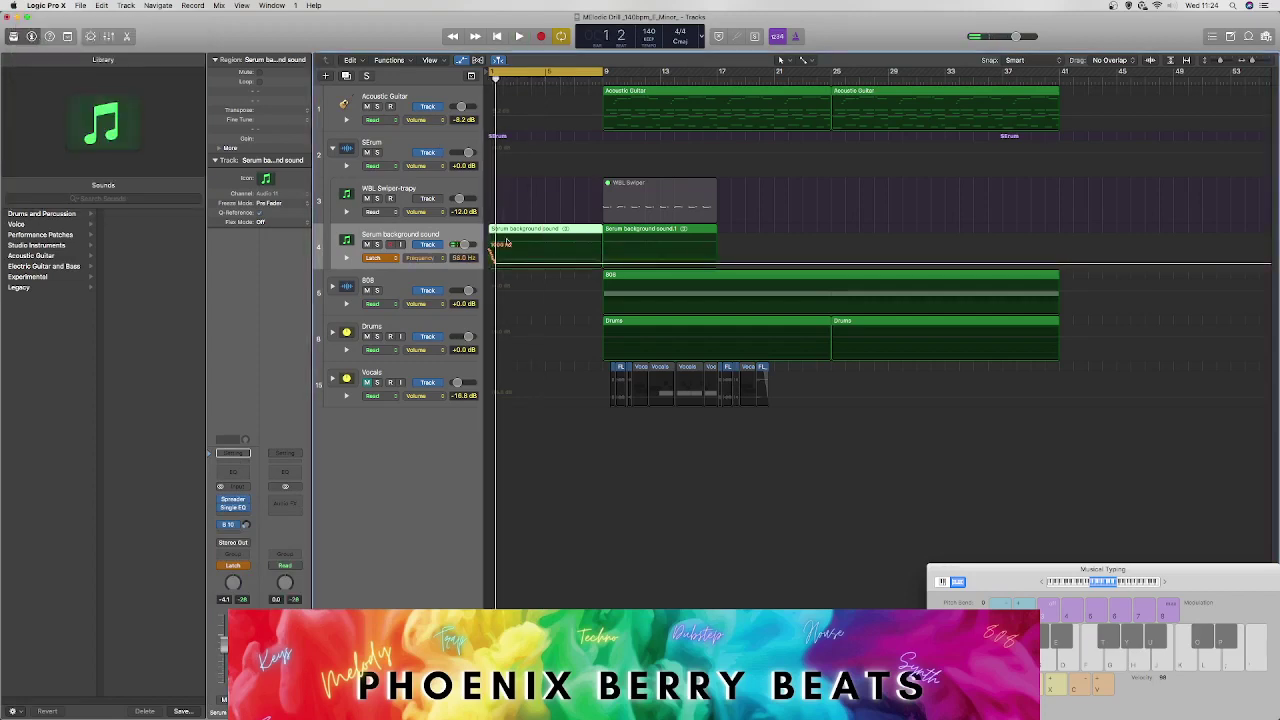
Step: Reshape the EQ frequency automation into a straight descent from 1000 Hz at bar 1 to bar 9, and set the automation mode to Read
{"action": "left_click_drag", "start_coordinate": [490, 253], "coordinate": [606, 278]}
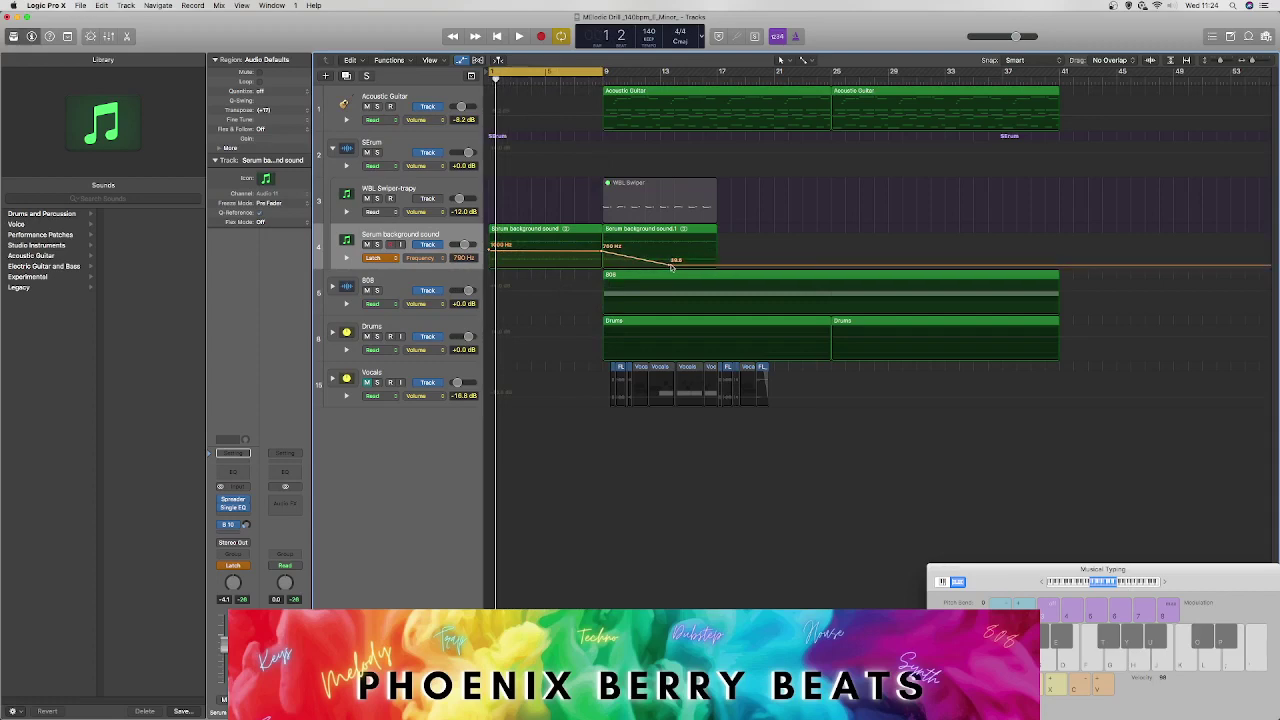
{"action": "double_click", "coordinate": [669, 265]}
{"action": "left_click_drag", "start_coordinate": [602, 255], "coordinate": [601, 272]}
{"action": "key", "text": "space"}
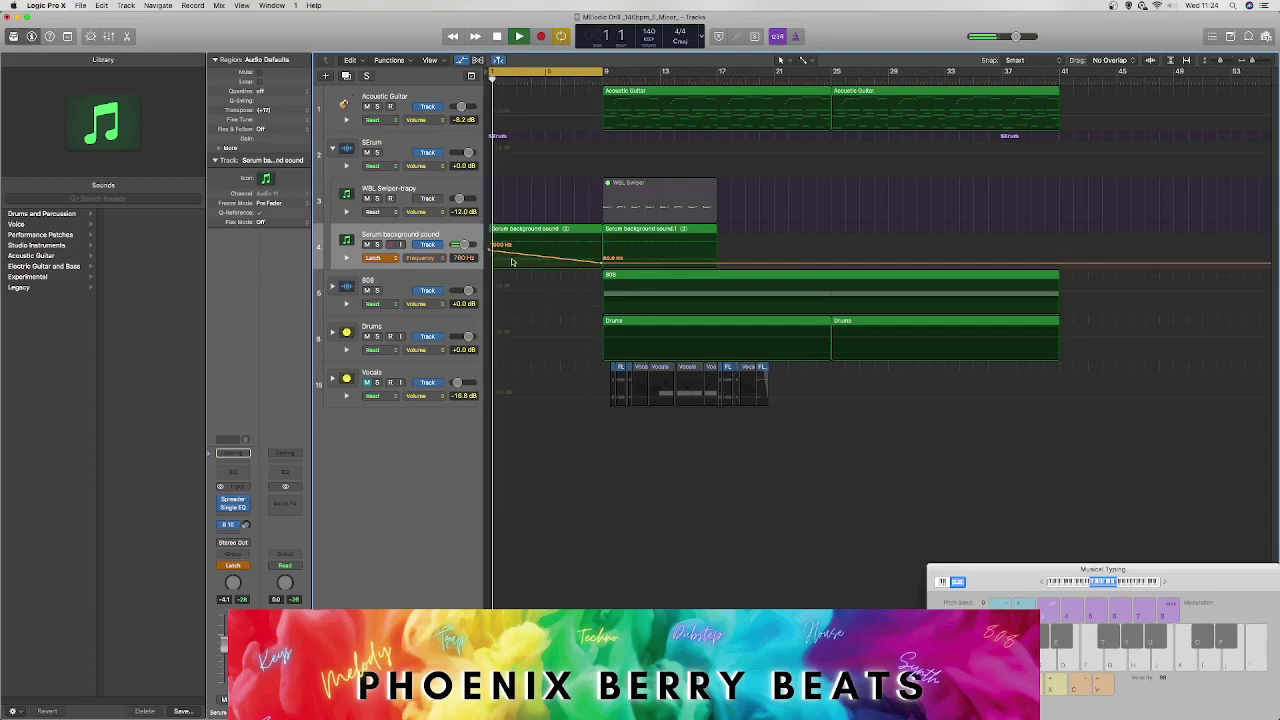
{"action": "left_click_drag", "start_coordinate": [486, 248], "coordinate": [488, 252]}
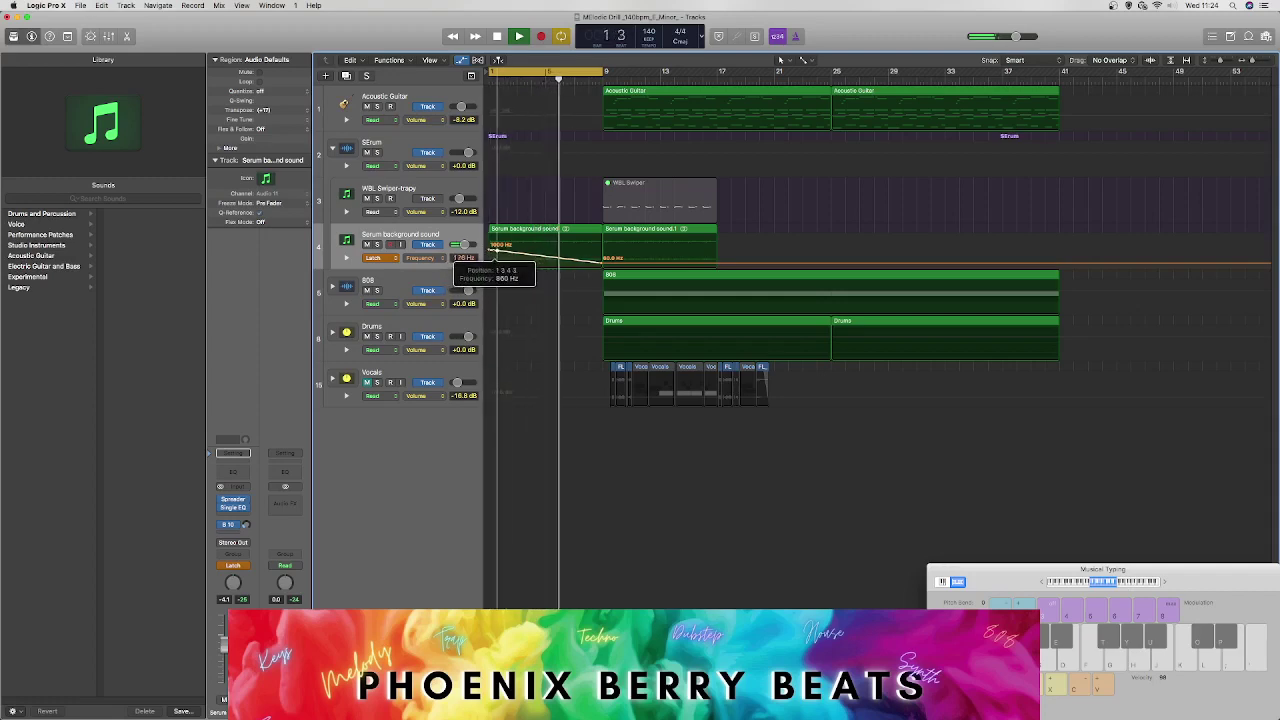
{"action": "left_click", "coordinate": [372, 257]}
{"action": "left_click", "coordinate": [375, 245]}
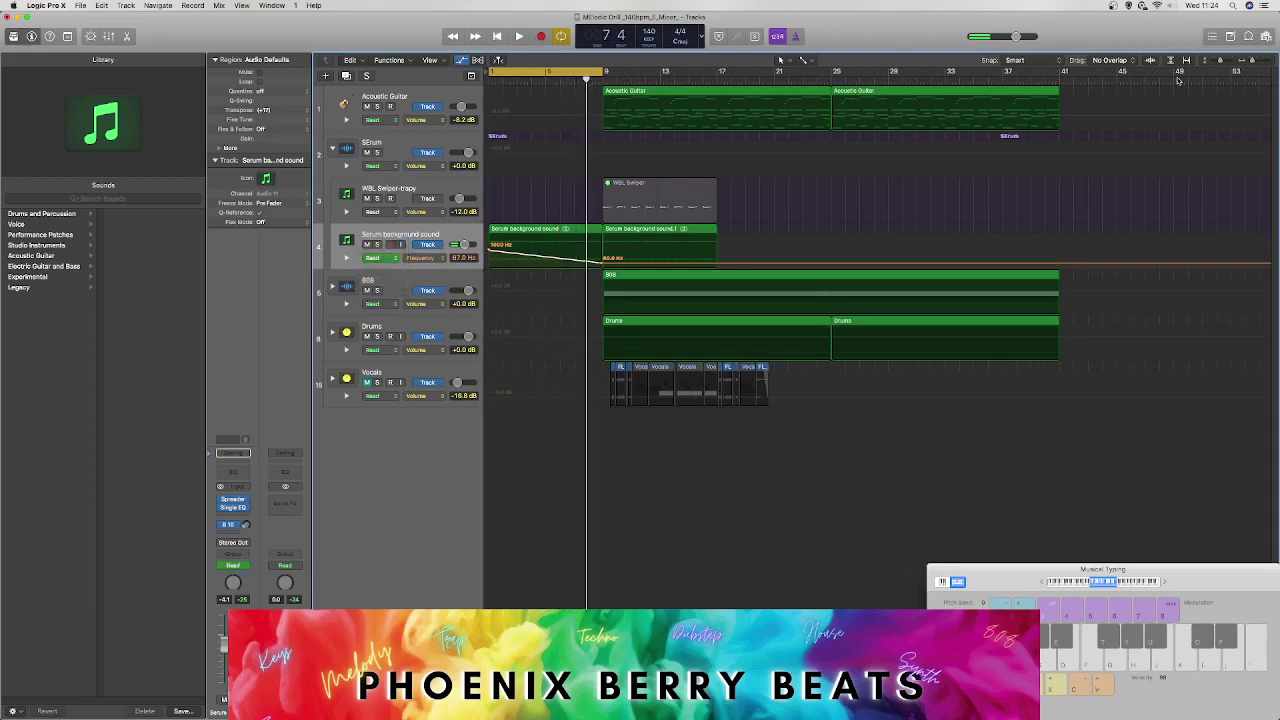
Step: Try a starting frequency of 240 Hz for the EQ automation at bar 1 and listen to it
{"action": "left_click_drag", "start_coordinate": [1221, 61], "coordinate": [1226, 61]}
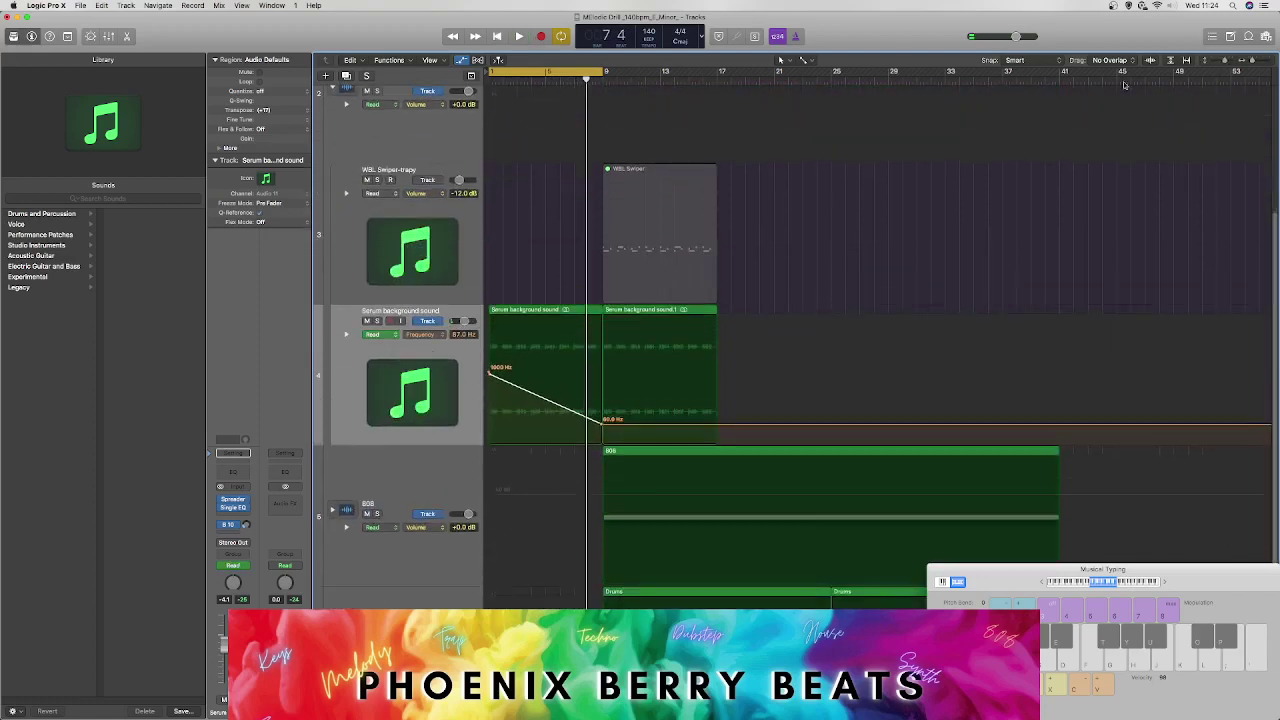
{"action": "left_click", "coordinate": [488, 372]}
{"action": "left_click_drag", "start_coordinate": [488, 370], "coordinate": [489, 396]}
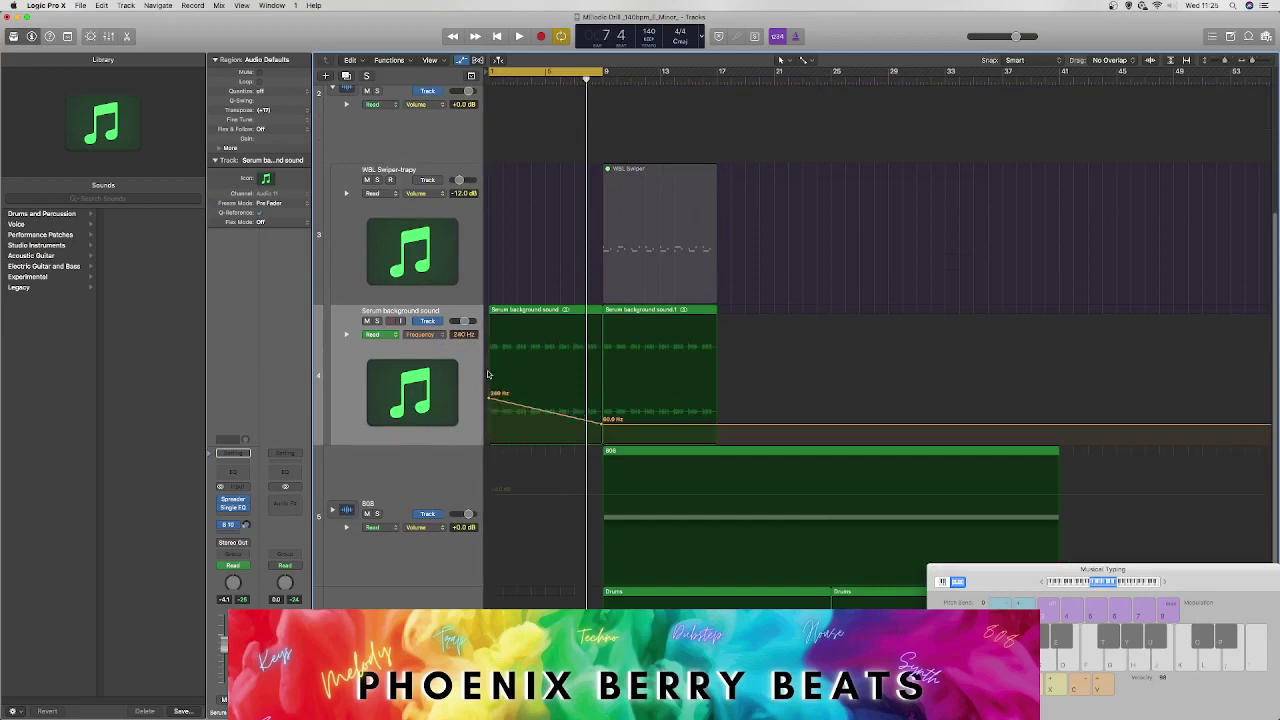
{"action": "key", "text": "space"}
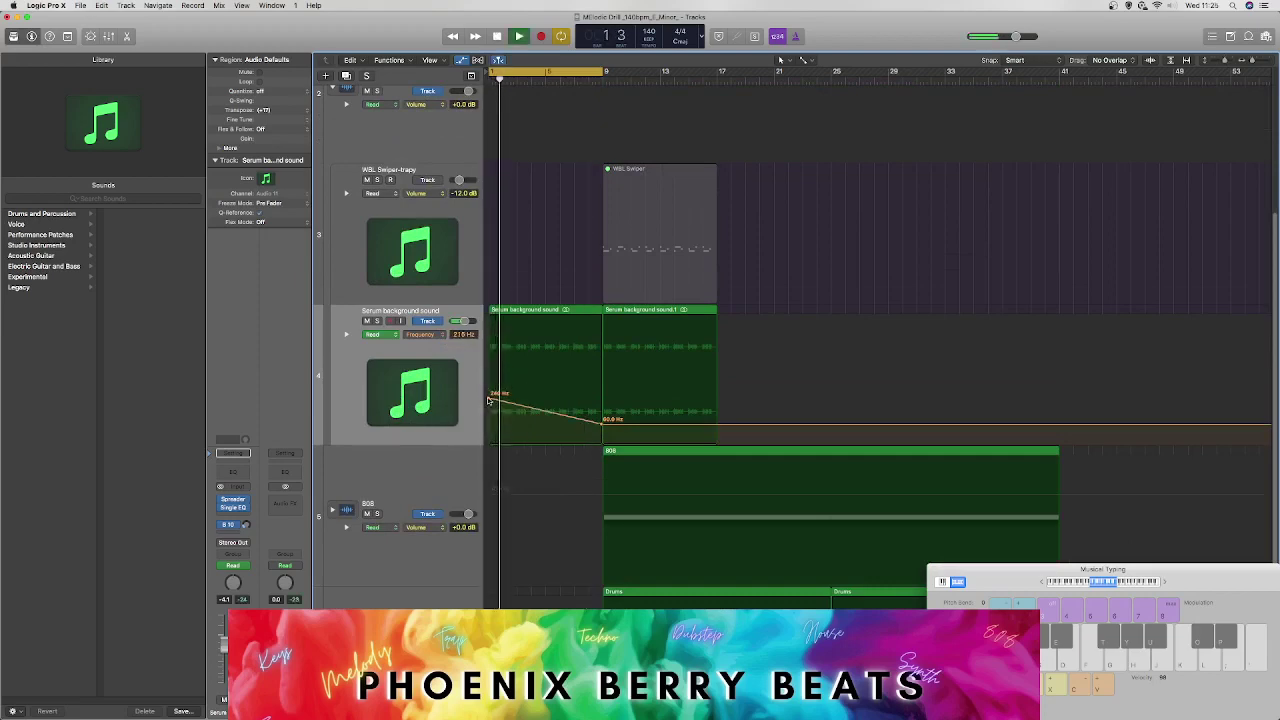
Step: Audition higher starting frequencies for the EQ automation at bar 1, ending at 3750 Hz
{"action": "left_click_drag", "start_coordinate": [490, 395], "coordinate": [490, 379]}
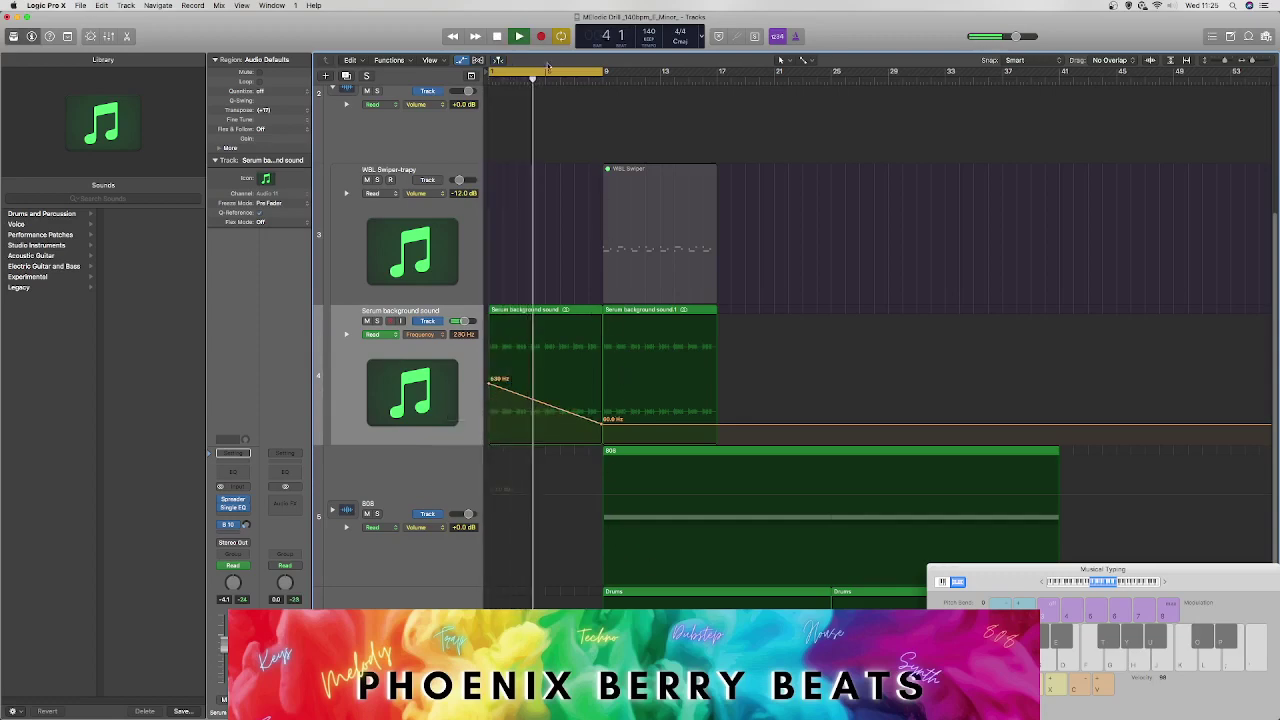
{"action": "left_click_drag", "start_coordinate": [490, 379], "coordinate": [489, 318]}
{"action": "key", "text": "Return"}
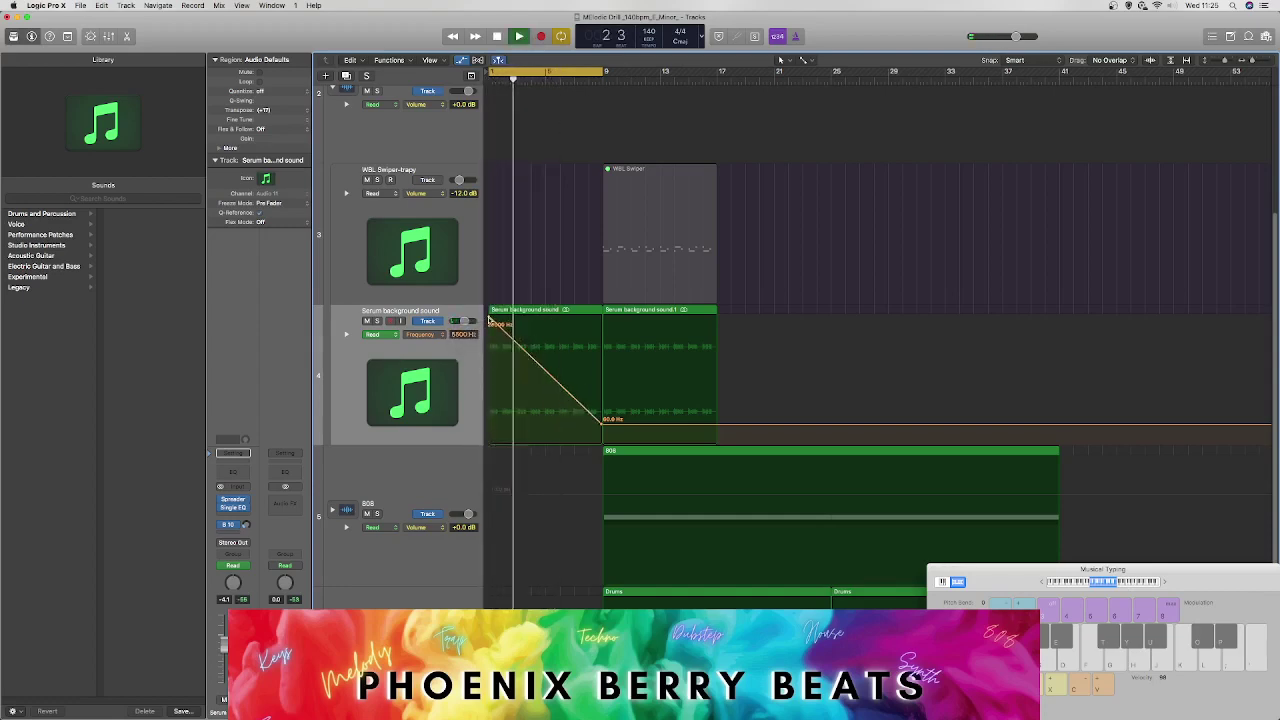
{"action": "key", "text": "space"}
{"action": "left_click_drag", "start_coordinate": [489, 320], "coordinate": [489, 342]}
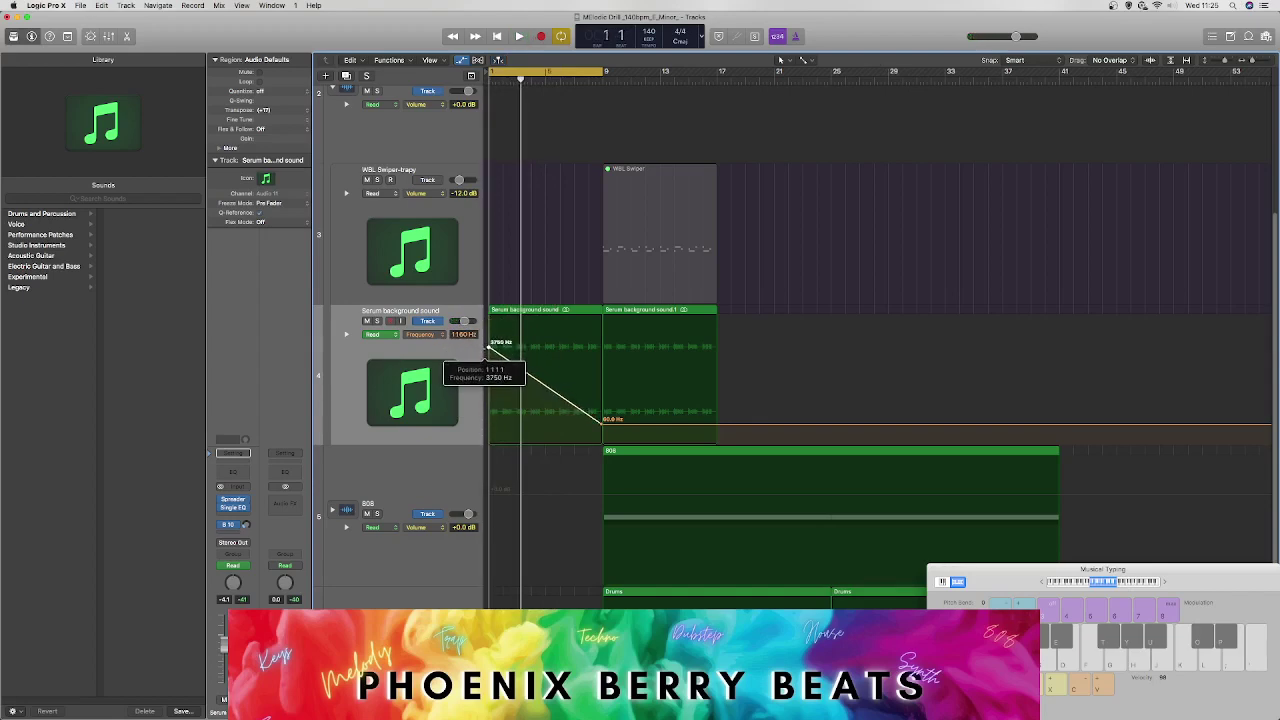
{"action": "key", "text": "space"}
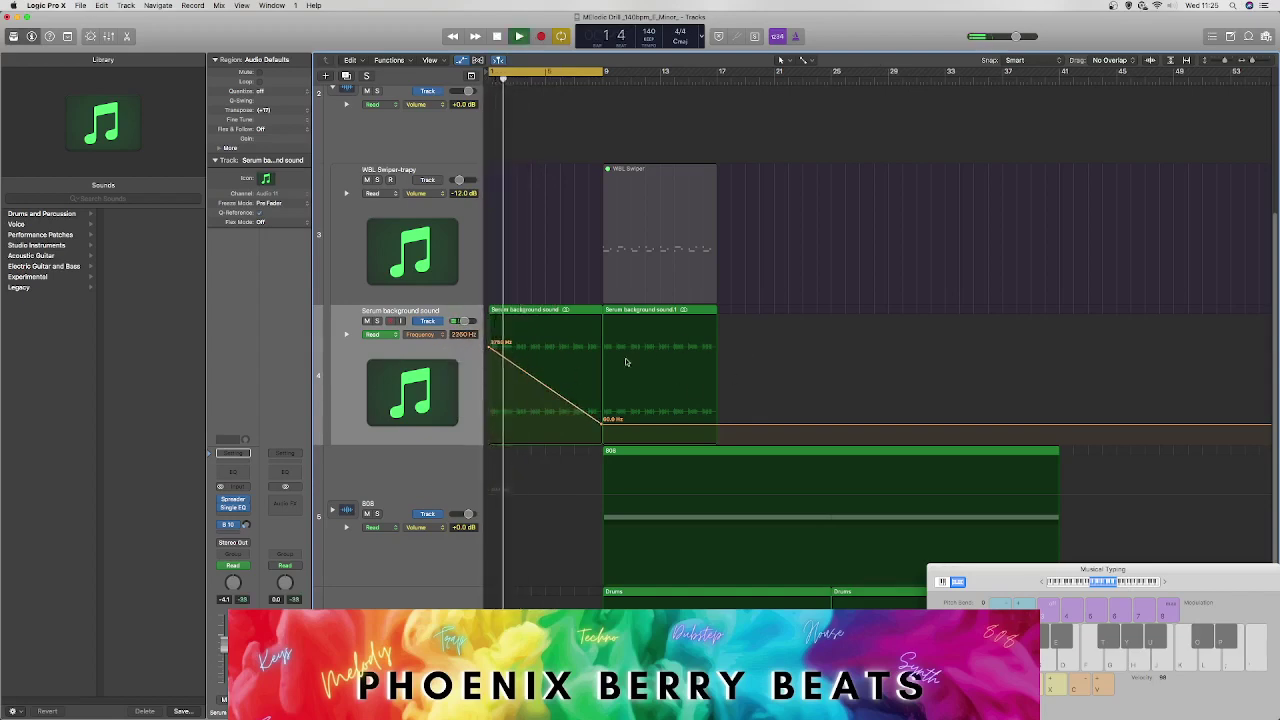
Step: Make the frequency automation reach 20 Hz around bar 5 beat 2, remove the point at bar 9, and play the intro
{"action": "left_click_drag", "start_coordinate": [602, 425], "coordinate": [556, 441]}
{"action": "key", "text": "space"}
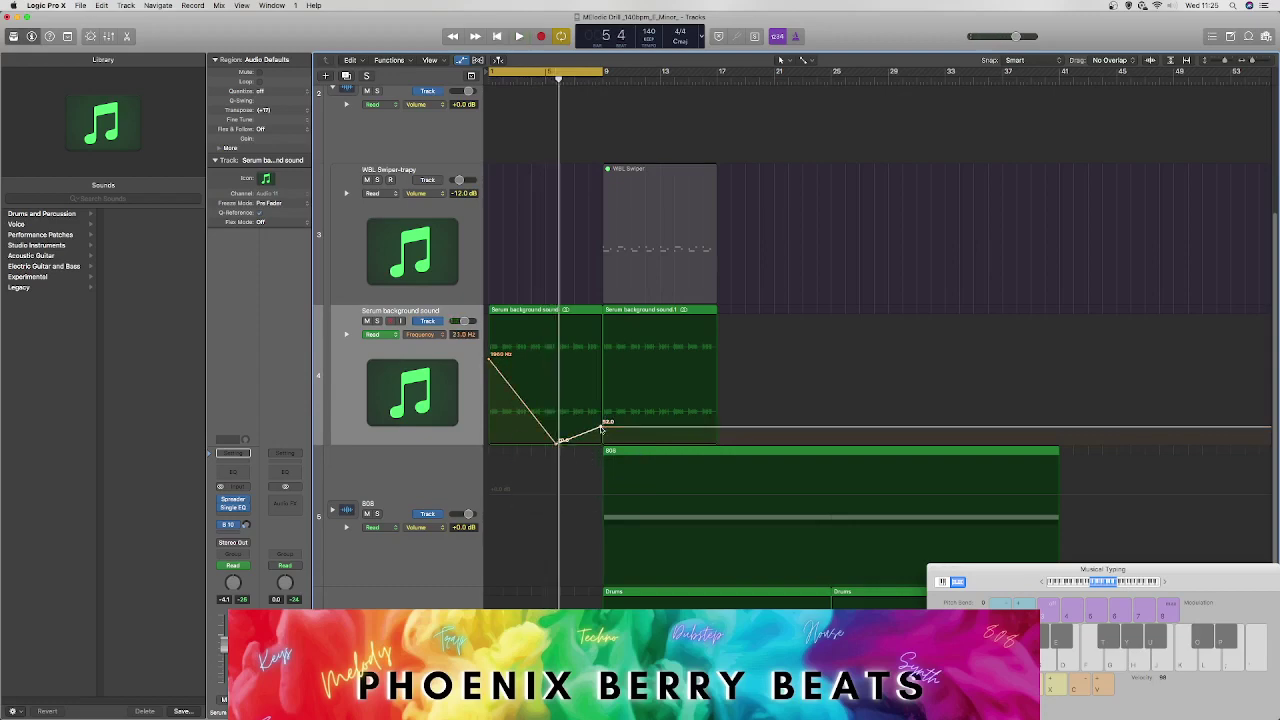
{"action": "double_click", "coordinate": [601, 428]}
{"action": "key", "text": "space"}
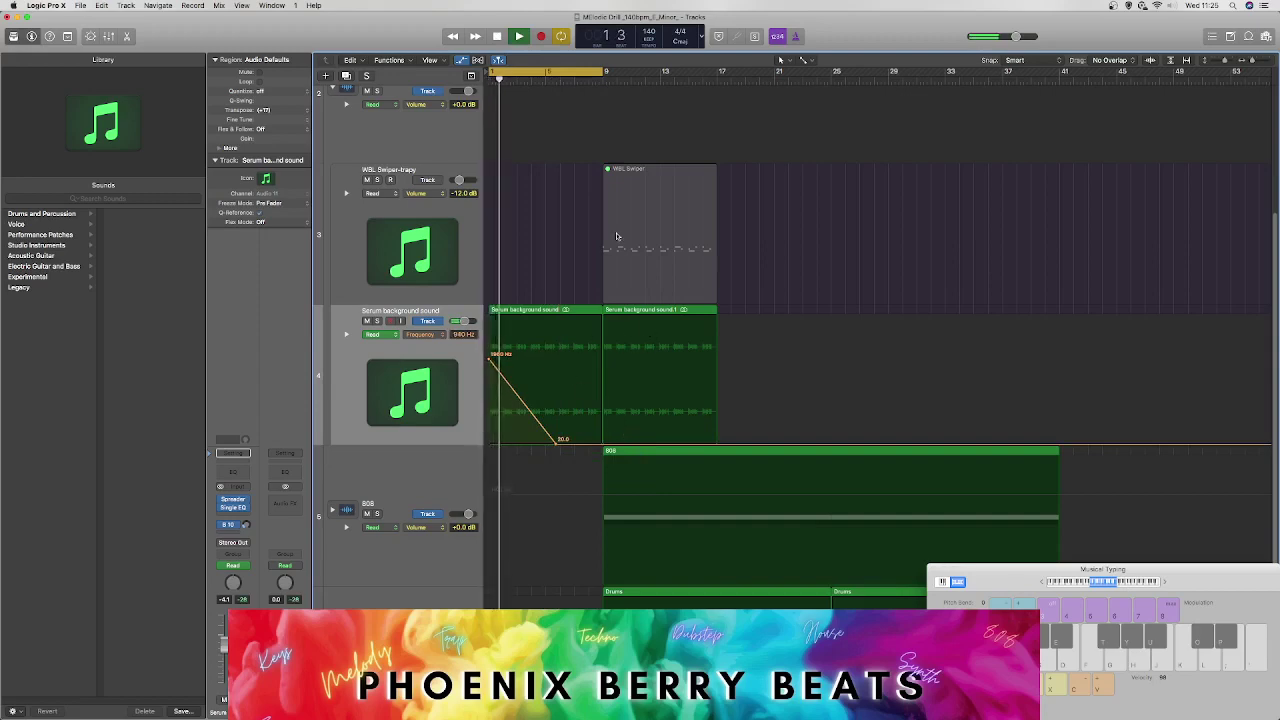
{"action": "left_click", "coordinate": [546, 78]}
{"action": "key", "text": "space"}
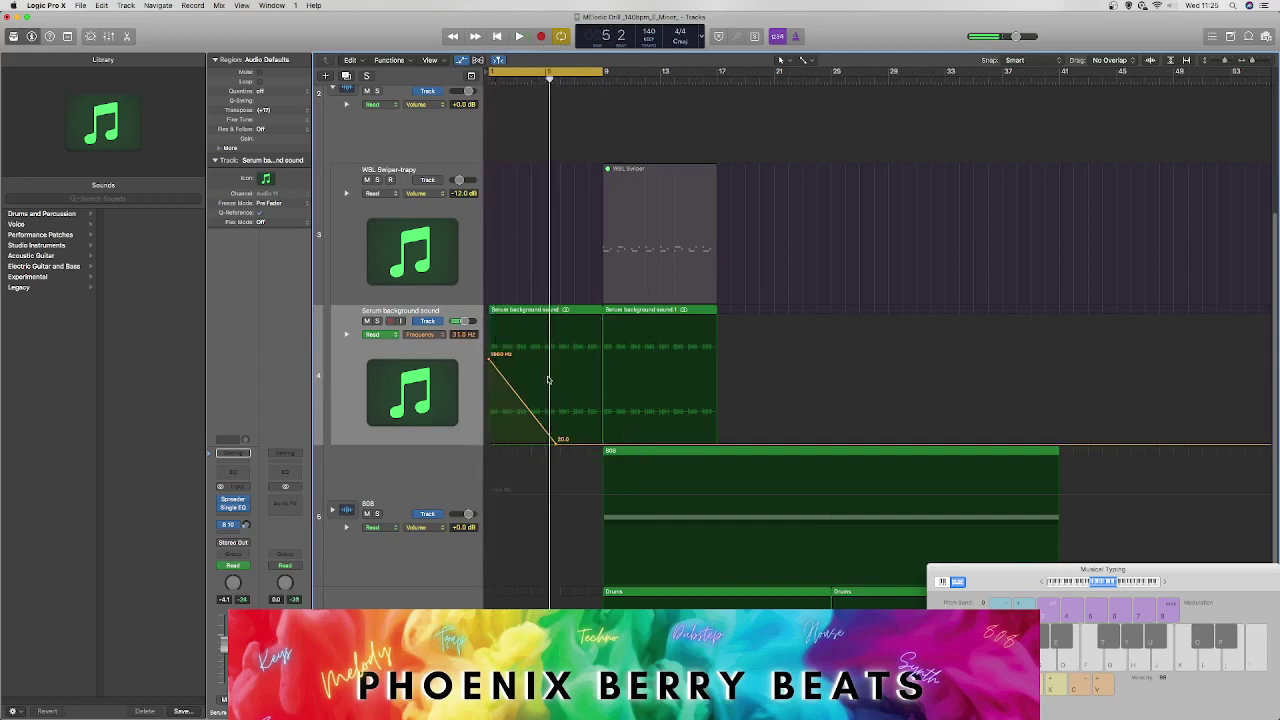
{"action": "left_click_drag", "start_coordinate": [557, 441], "coordinate": [550, 441]}
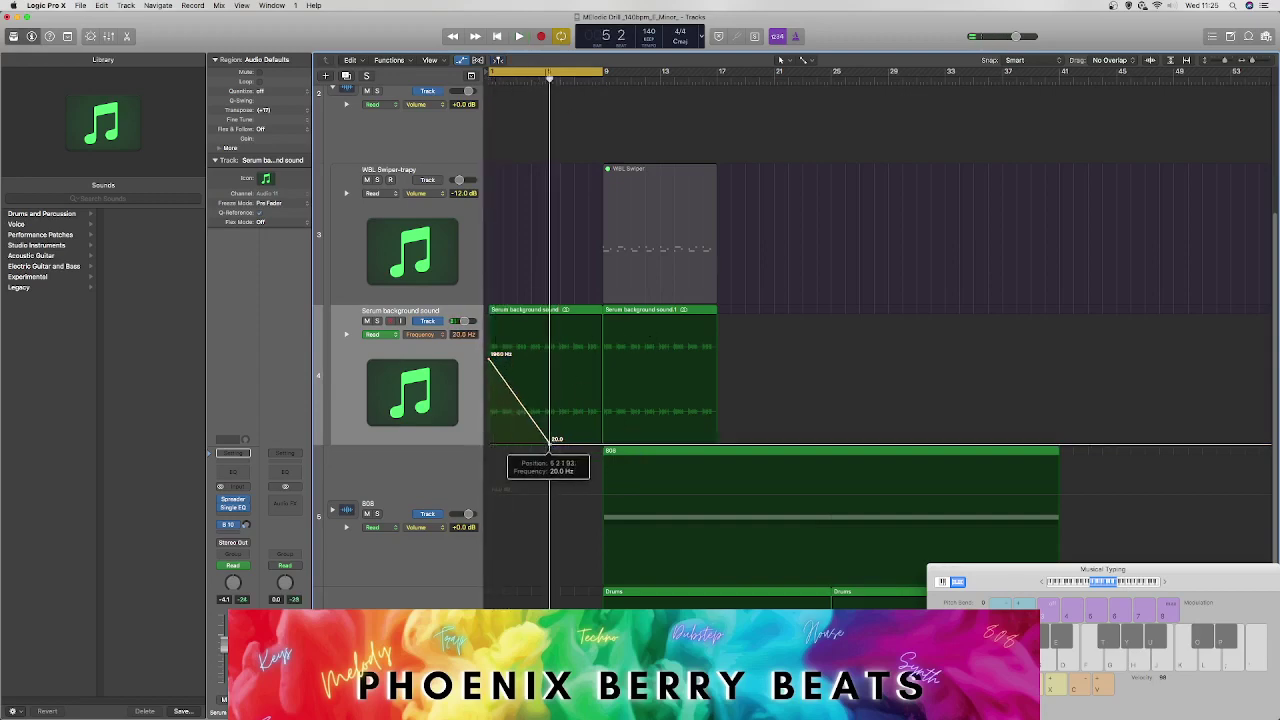
{"action": "key", "text": "space"}
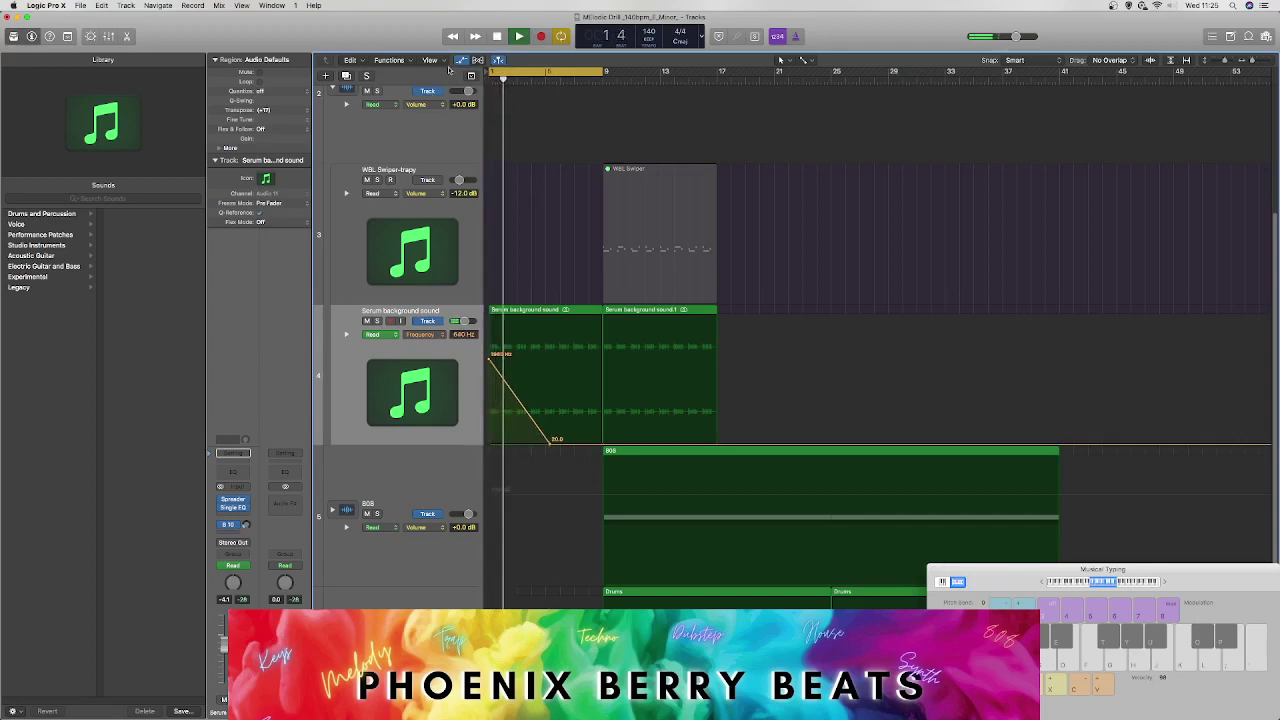
Step: Hide the track automation, stop playback and enlarge the track heights
{"action": "key", "text": "z"}
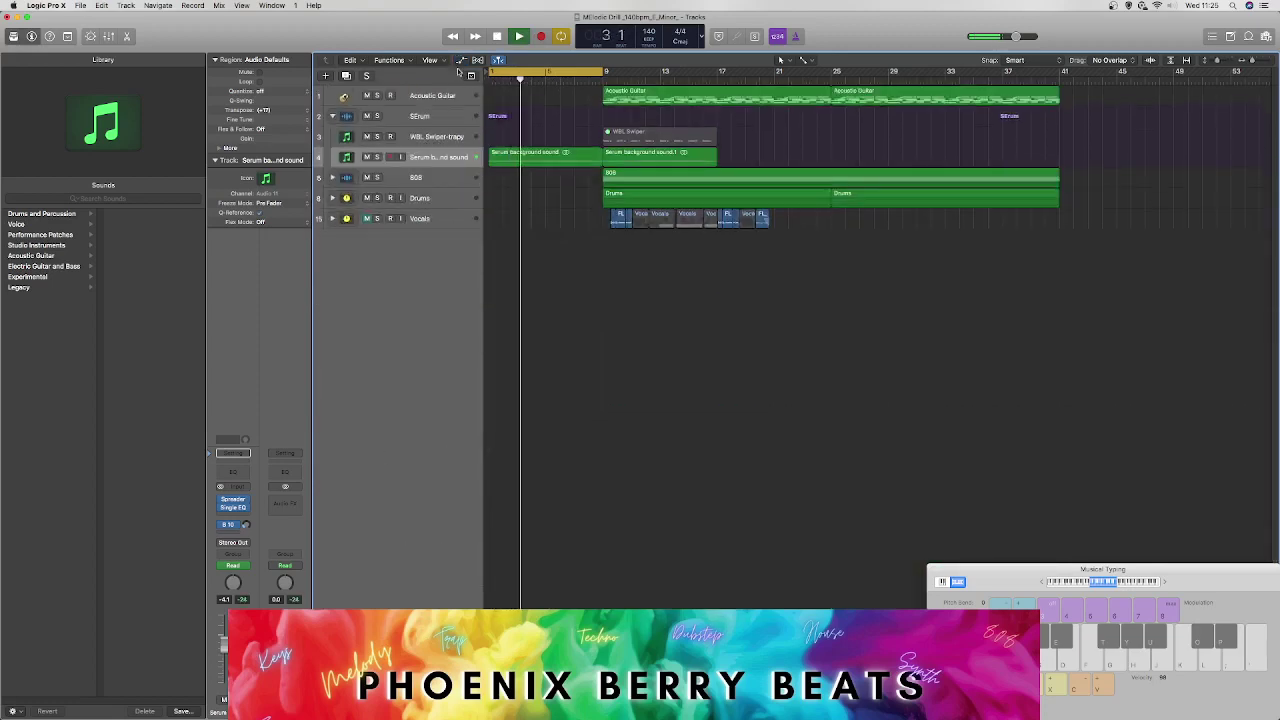
{"action": "key", "text": "z"}
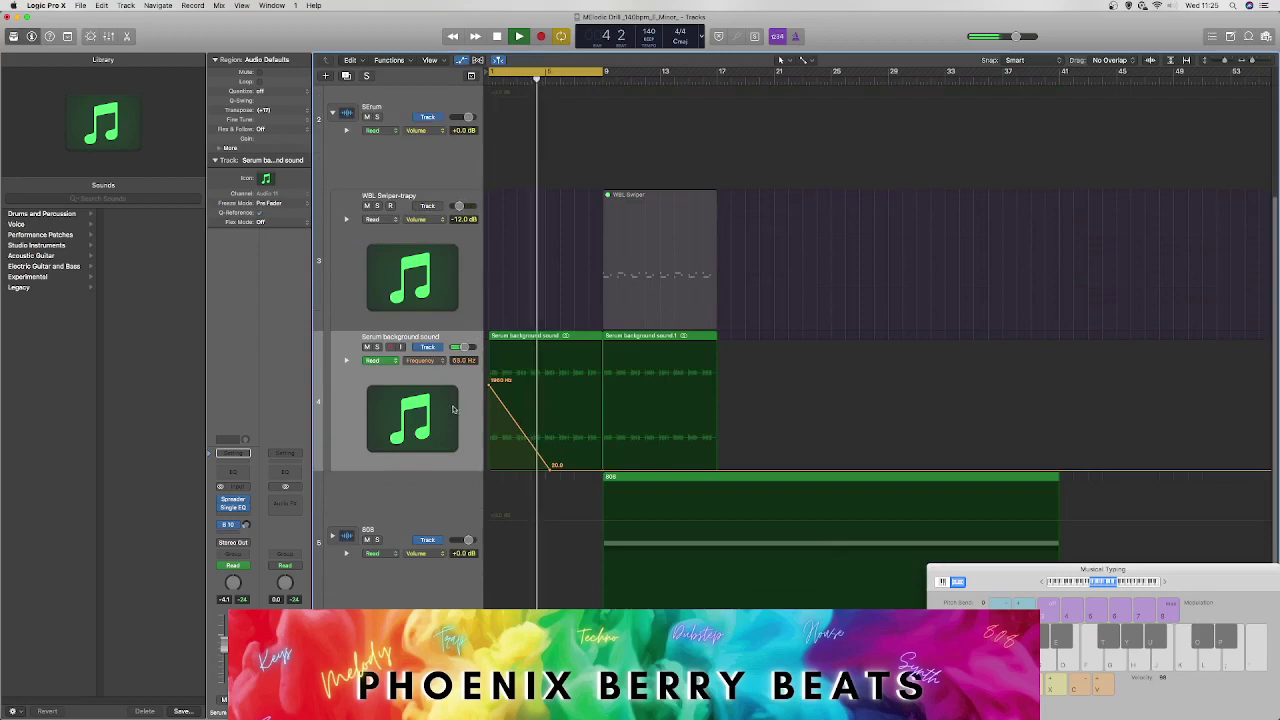
{"action": "left_click", "coordinate": [430, 358]}
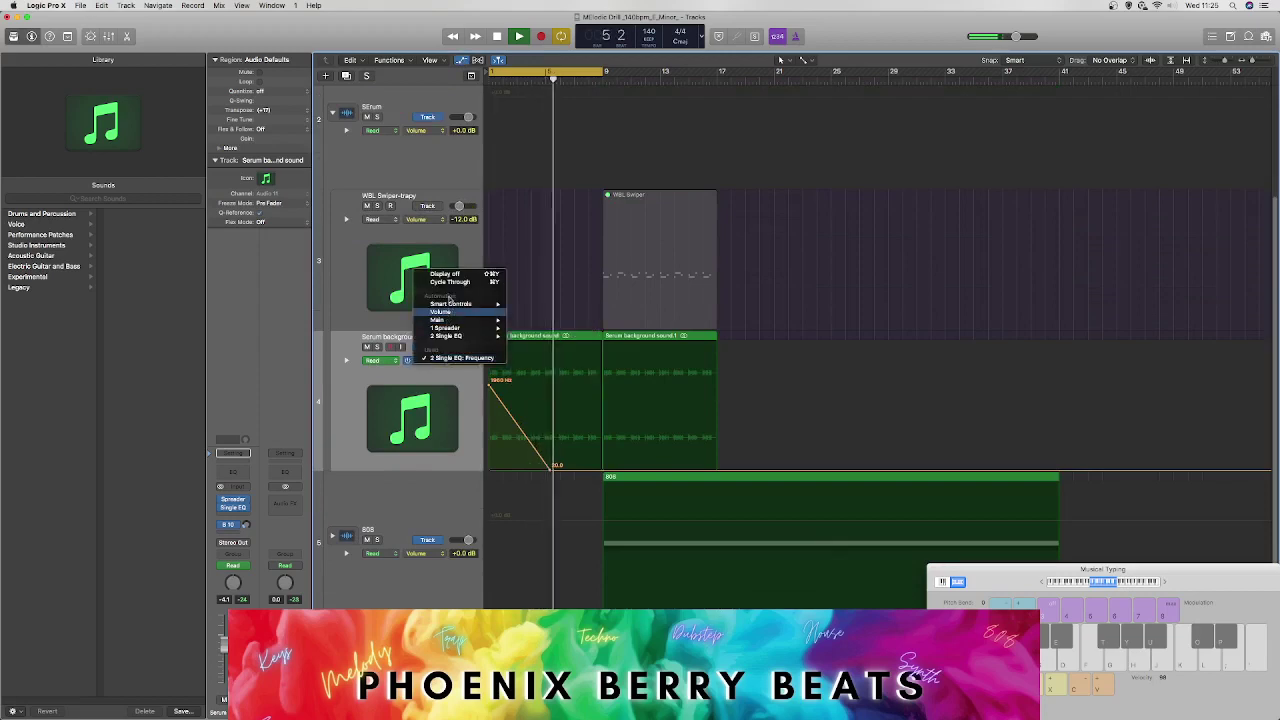
{"action": "left_click", "coordinate": [430, 290]}
{"action": "key", "text": "z"}
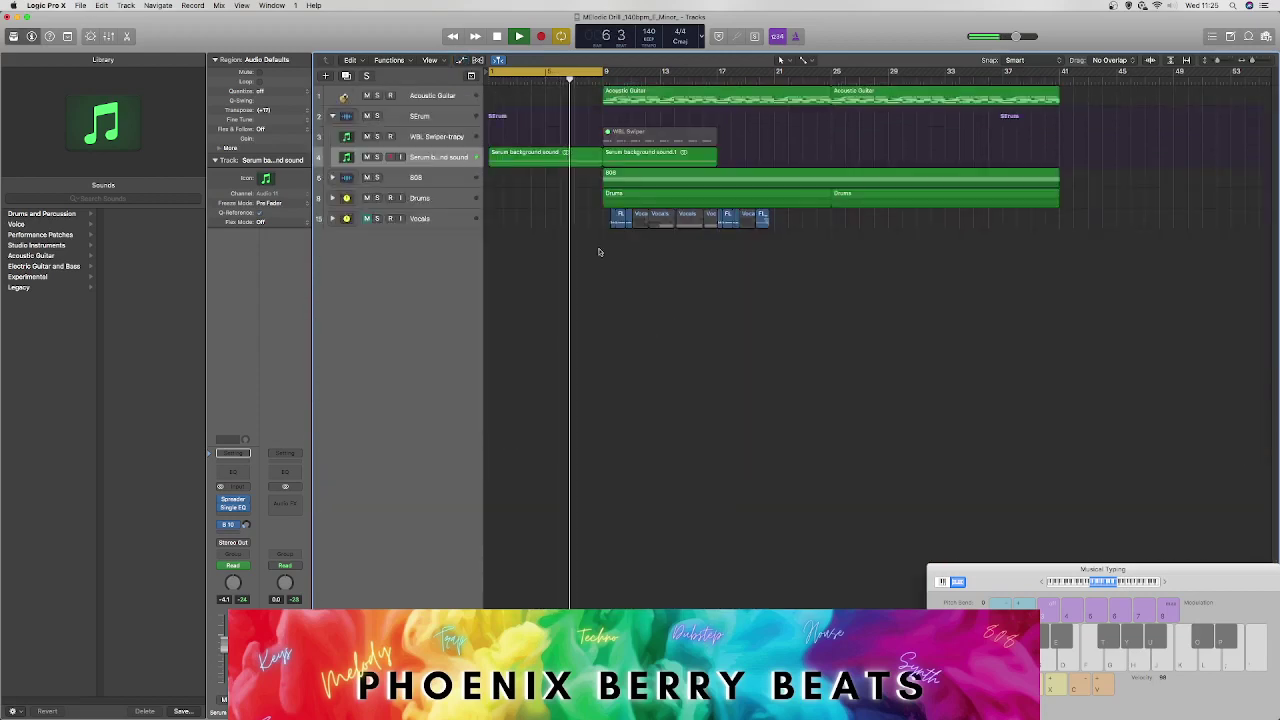
{"action": "key", "text": "space"}
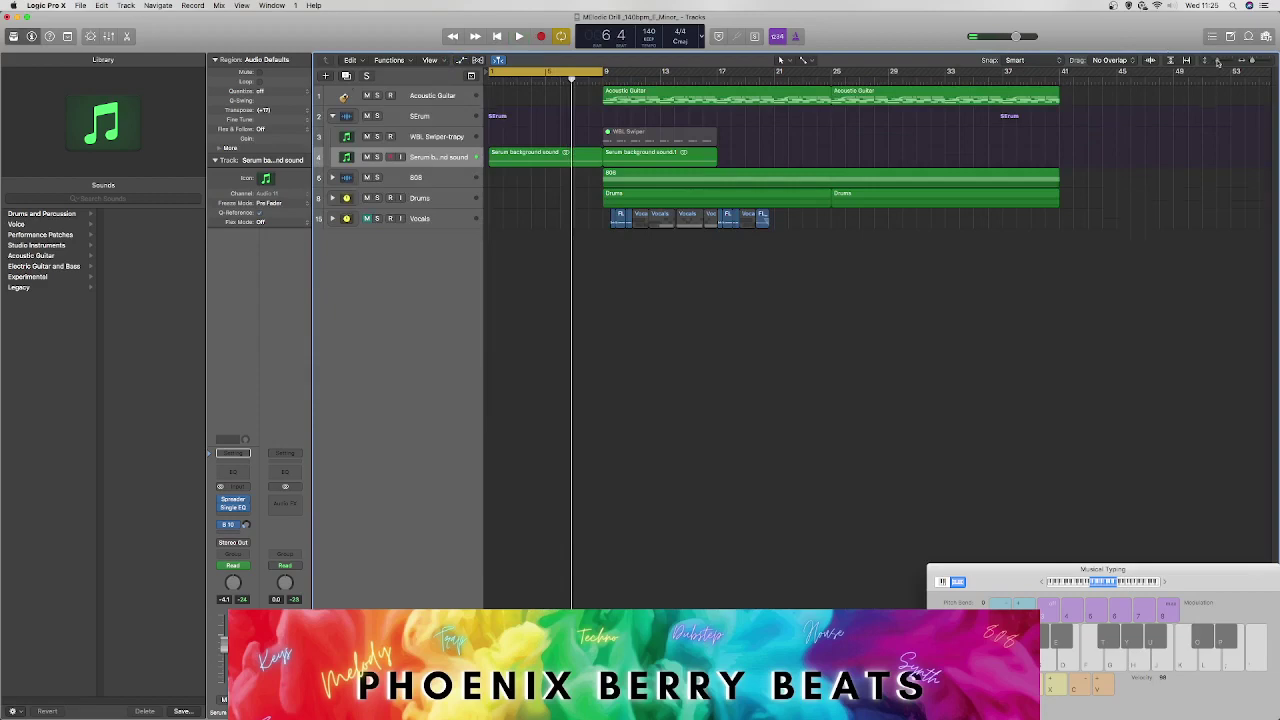
{"action": "key", "text": "z"}
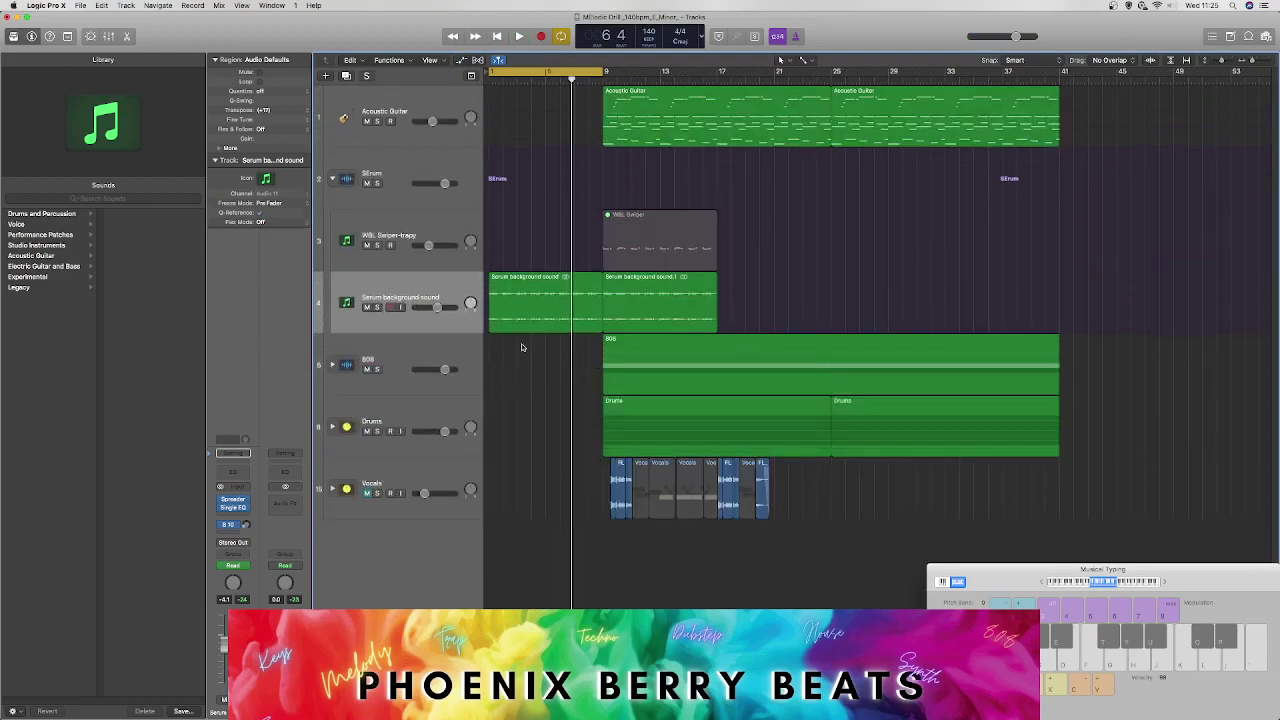
Step: Try a curved fade-in across the whole Serum background sound region from bar 1 to bar 9
{"action": "left_click", "coordinate": [490, 315]}
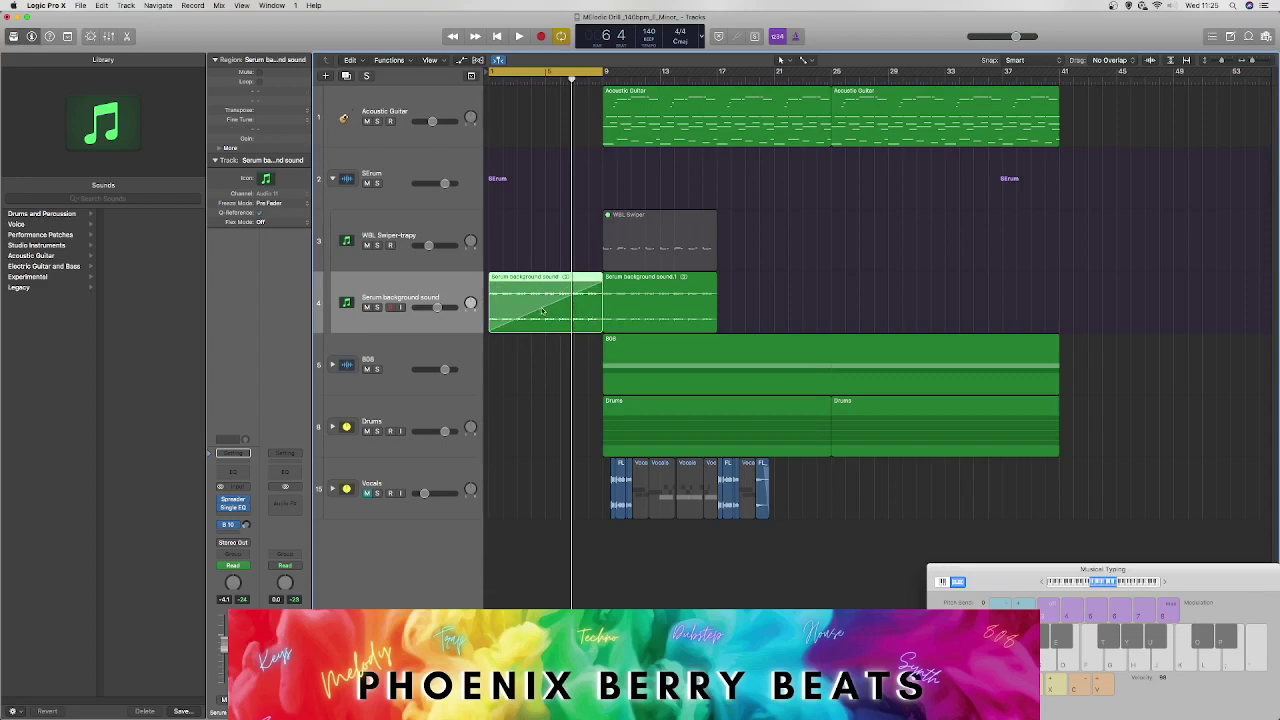
{"action": "key", "text": "space"}
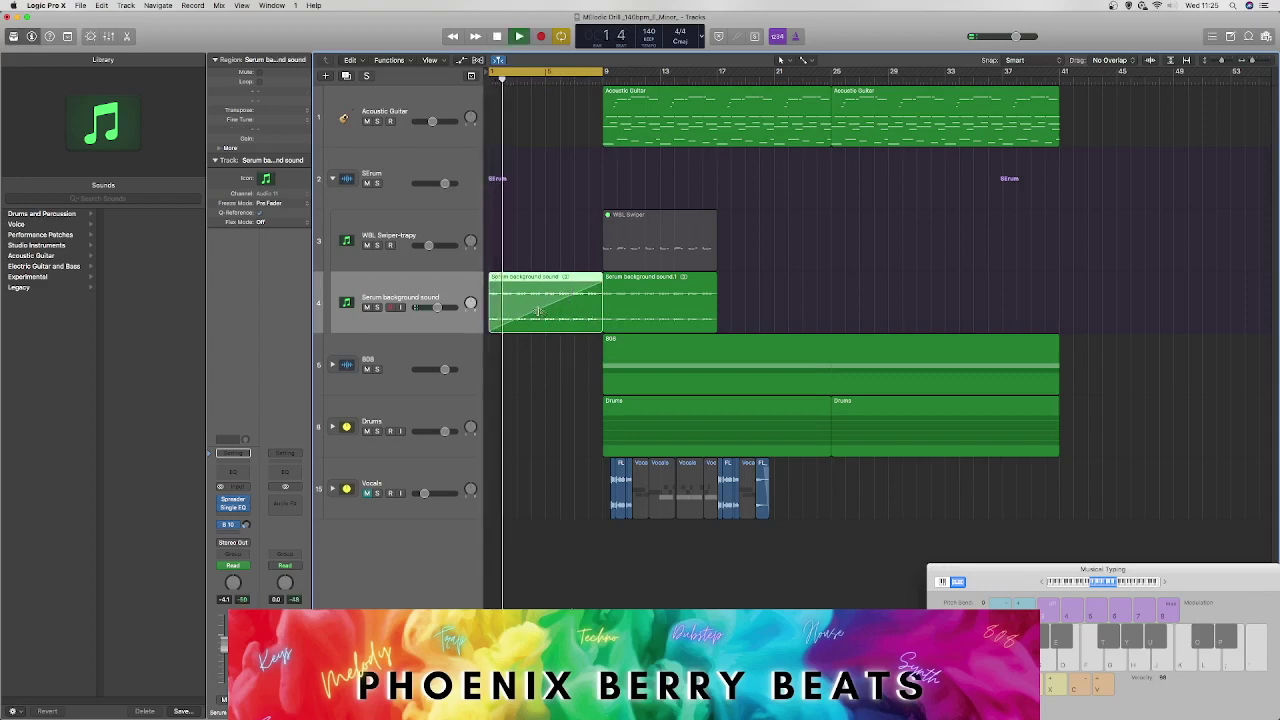
{"action": "left_click_drag", "start_coordinate": [538, 311], "coordinate": [505, 304]}
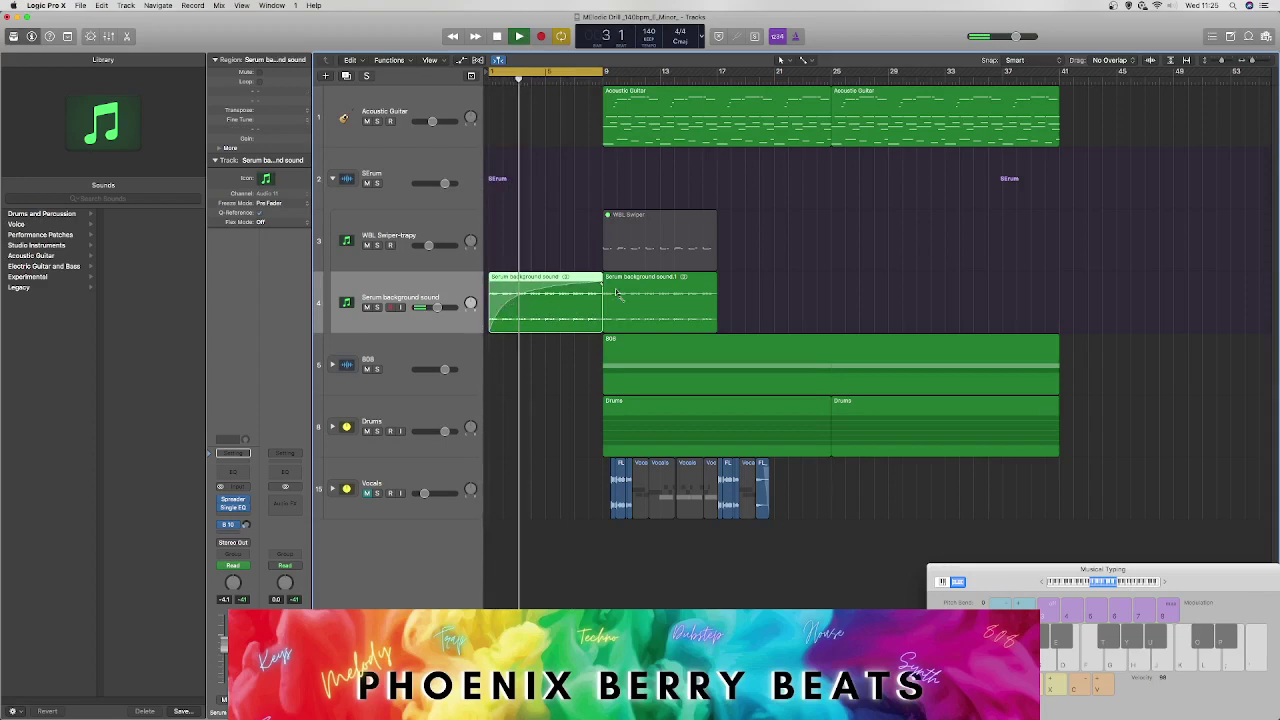
{"action": "key", "text": "super+z"}
{"action": "left_click", "coordinate": [362, 263], "text": "super"}
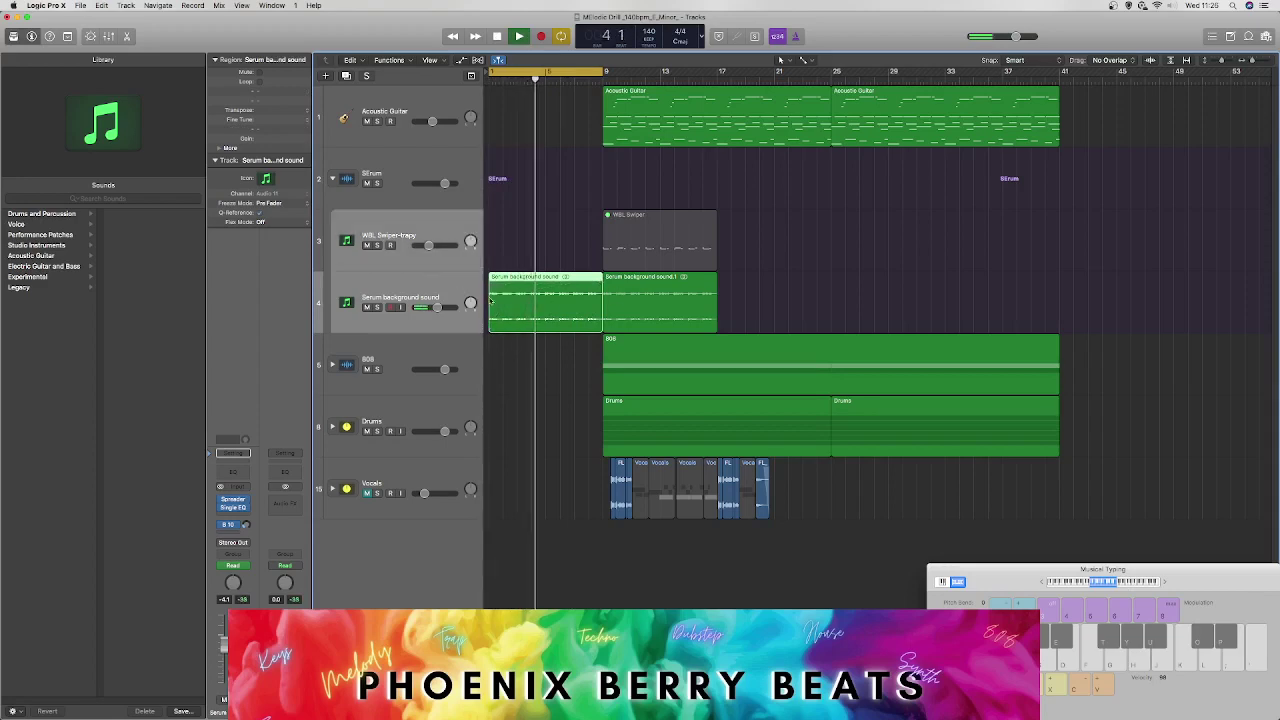
Step: Add a curved fade-in to the intro Serum background sound region, reaching full level around bar 5, and audition it
{"action": "left_click_drag", "start_coordinate": [490, 301], "coordinate": [554, 297]}
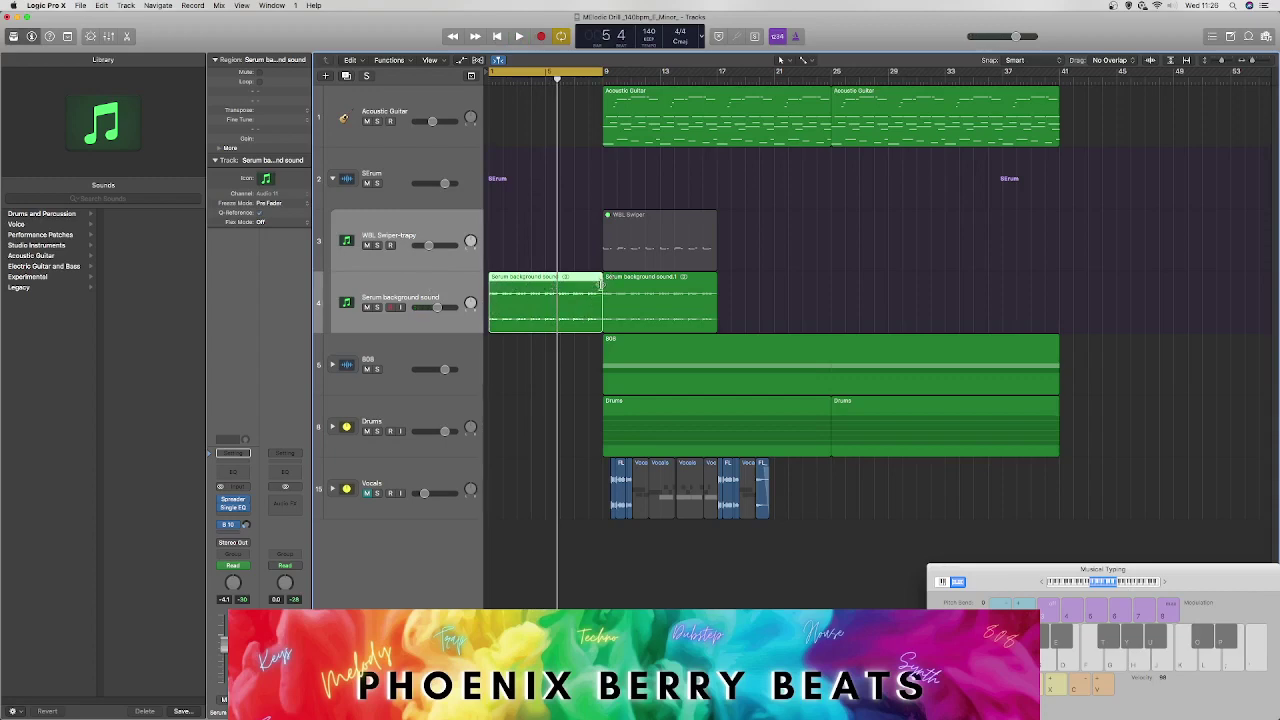
{"action": "left_click_drag", "start_coordinate": [600, 287], "coordinate": [474, 302]}
{"action": "key", "text": "space"}
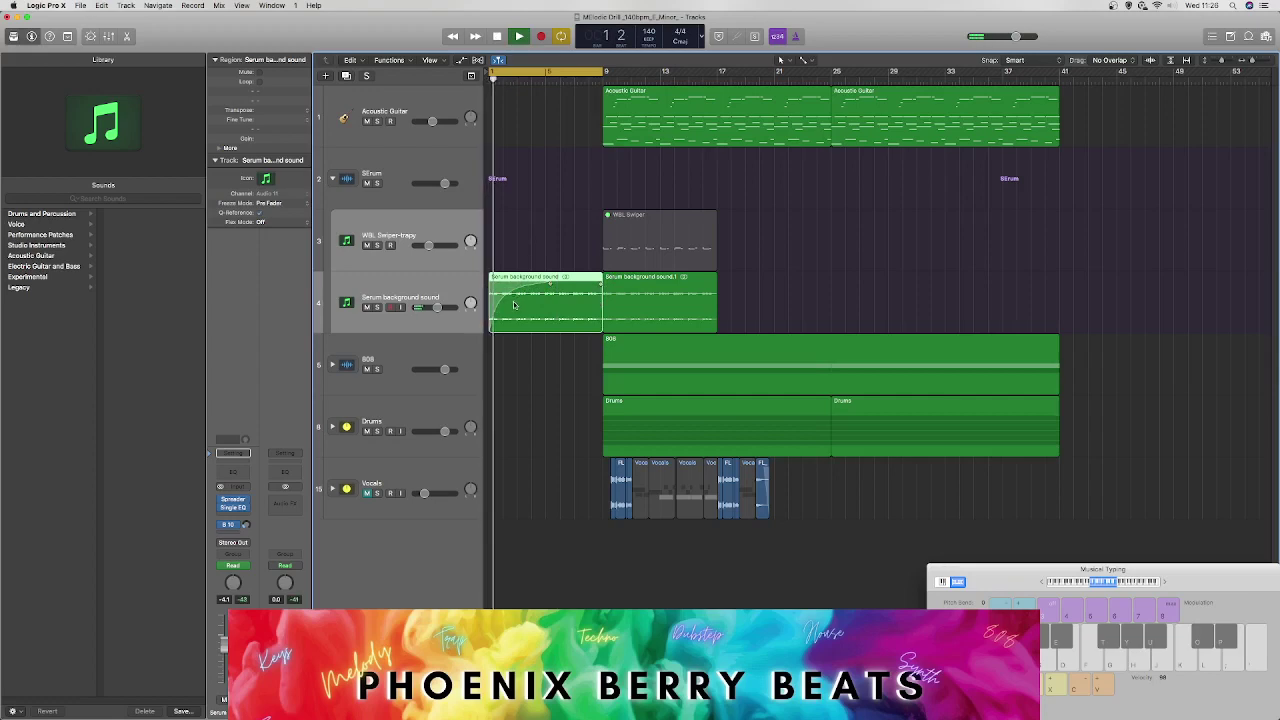
{"action": "left_click", "coordinate": [639, 163]}
{"action": "key", "text": "space"}
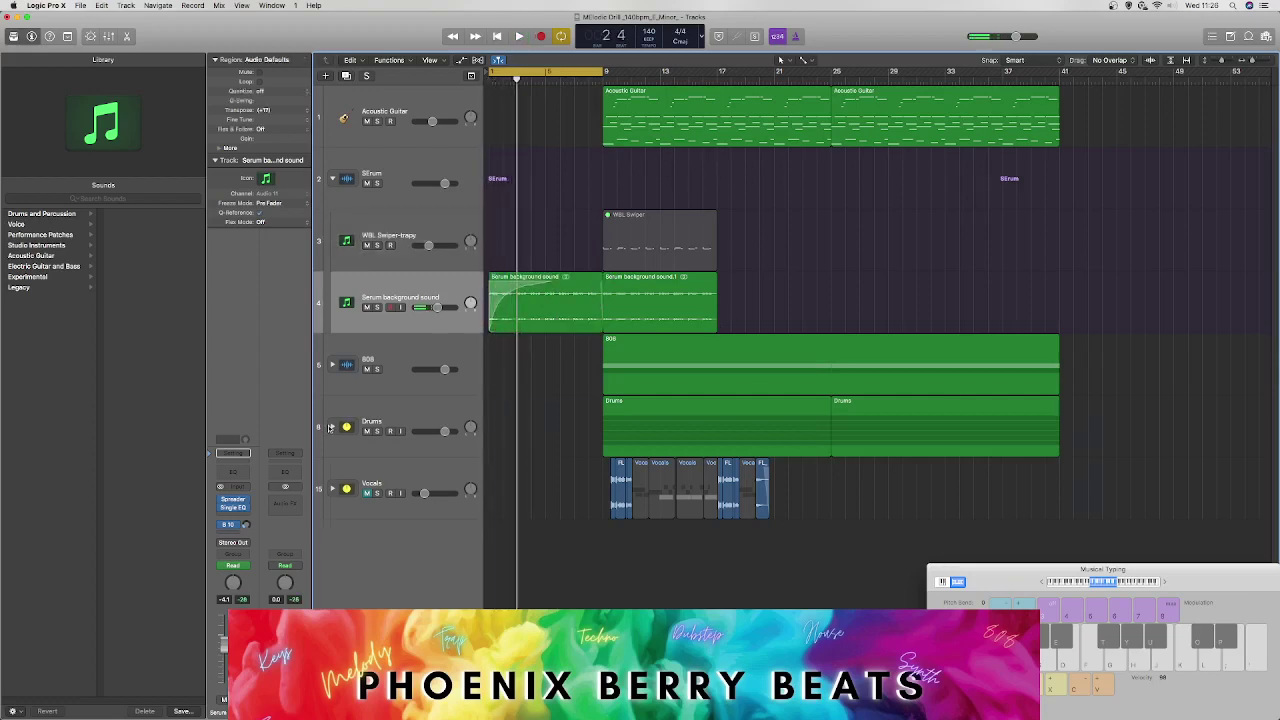
Step: Expand the Drums stack, place a four-bar HiHats region in the intro, and refill the HiHats track from bar 9 to bar 25
{"action": "left_click", "coordinate": [331, 428]}
{"action": "scroll", "coordinate": [547, 280], "scroll_direction": "down", "scroll_amount": 4}
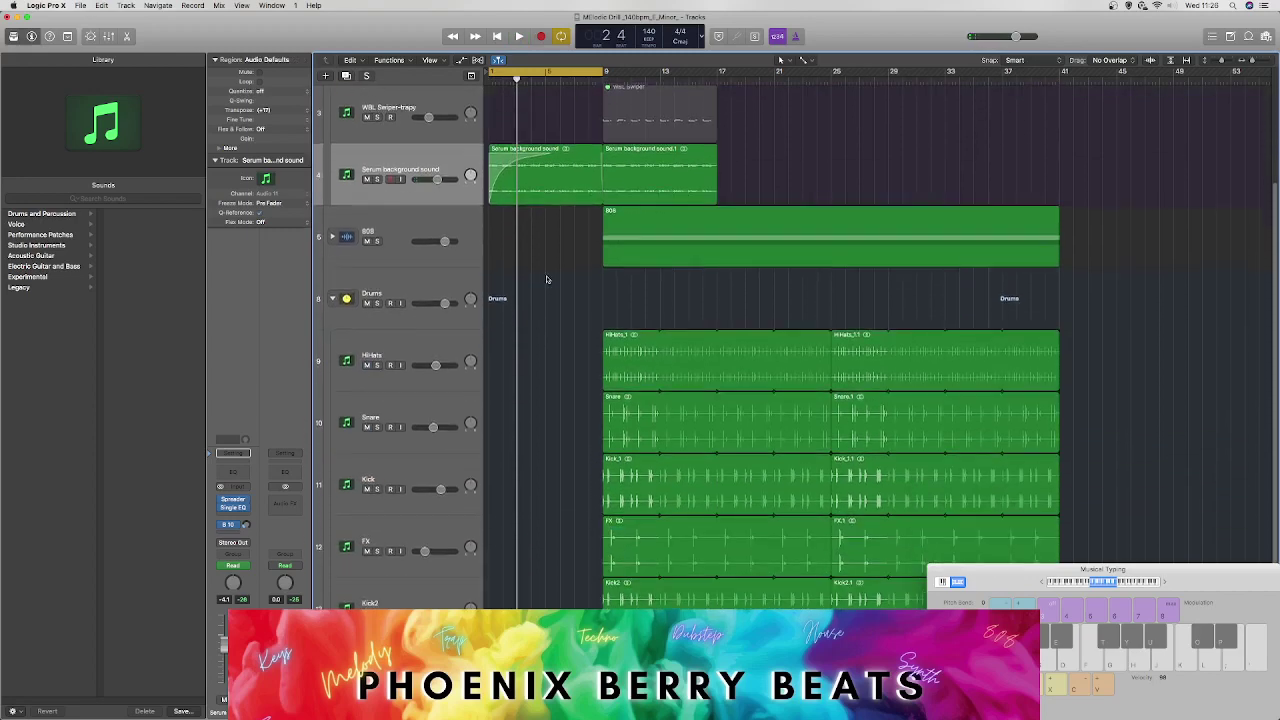
{"action": "left_click", "coordinate": [627, 347]}
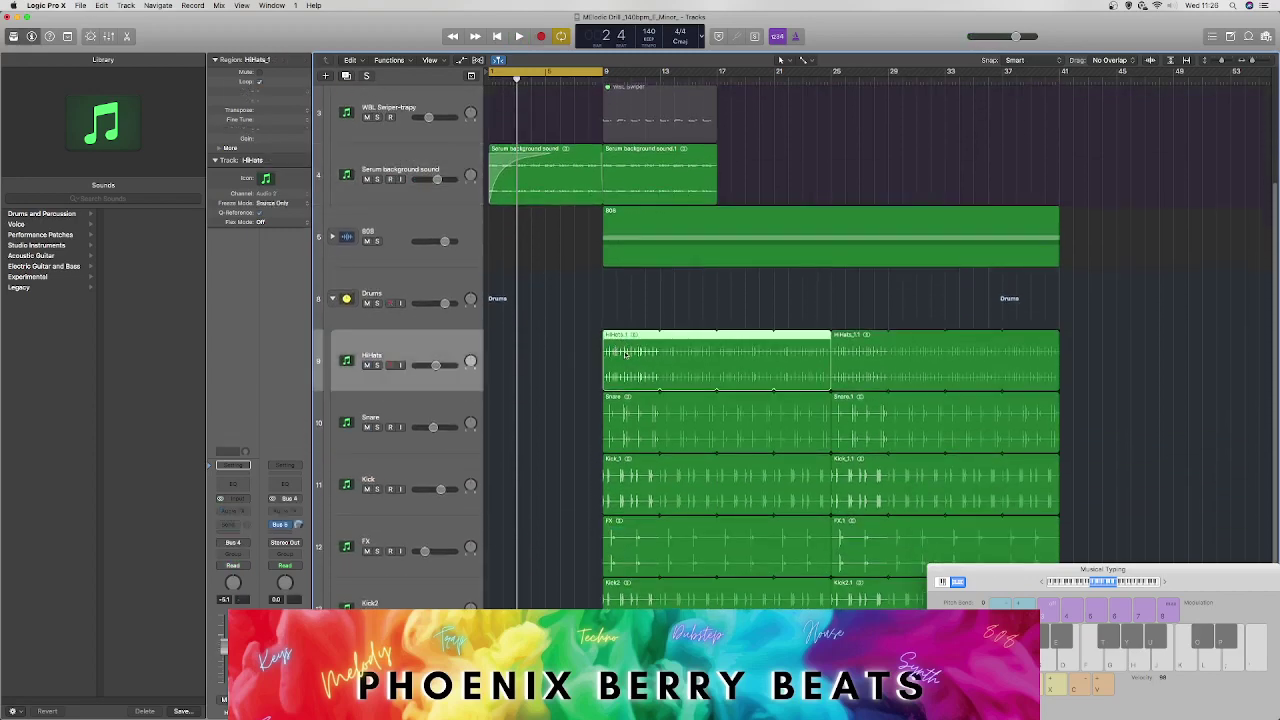
{"action": "left_click_drag", "start_coordinate": [824, 338], "coordinate": [731, 340]}
{"action": "left_click_drag", "start_coordinate": [646, 357], "coordinate": [649, 353]}
{"action": "left_click_drag", "start_coordinate": [733, 338], "coordinate": [562, 347]}
{"action": "double_click", "coordinate": [562, 347]}
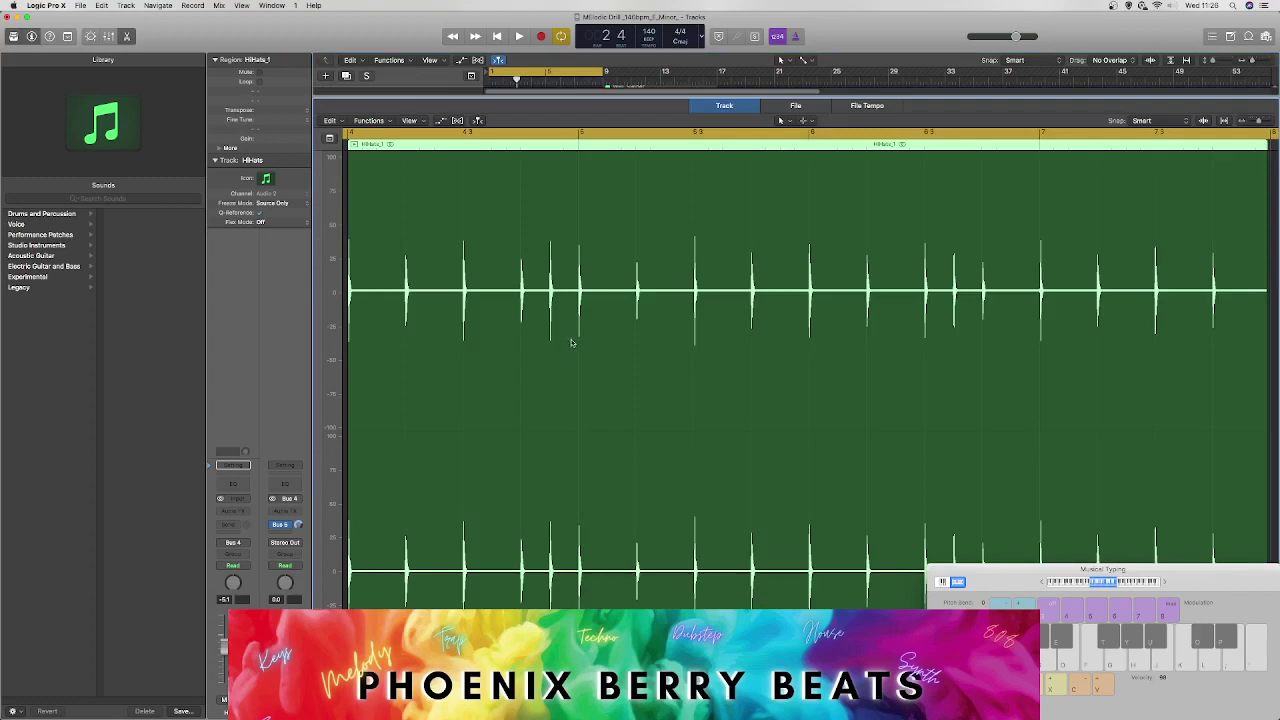
{"action": "left_click", "coordinate": [125, 37]}
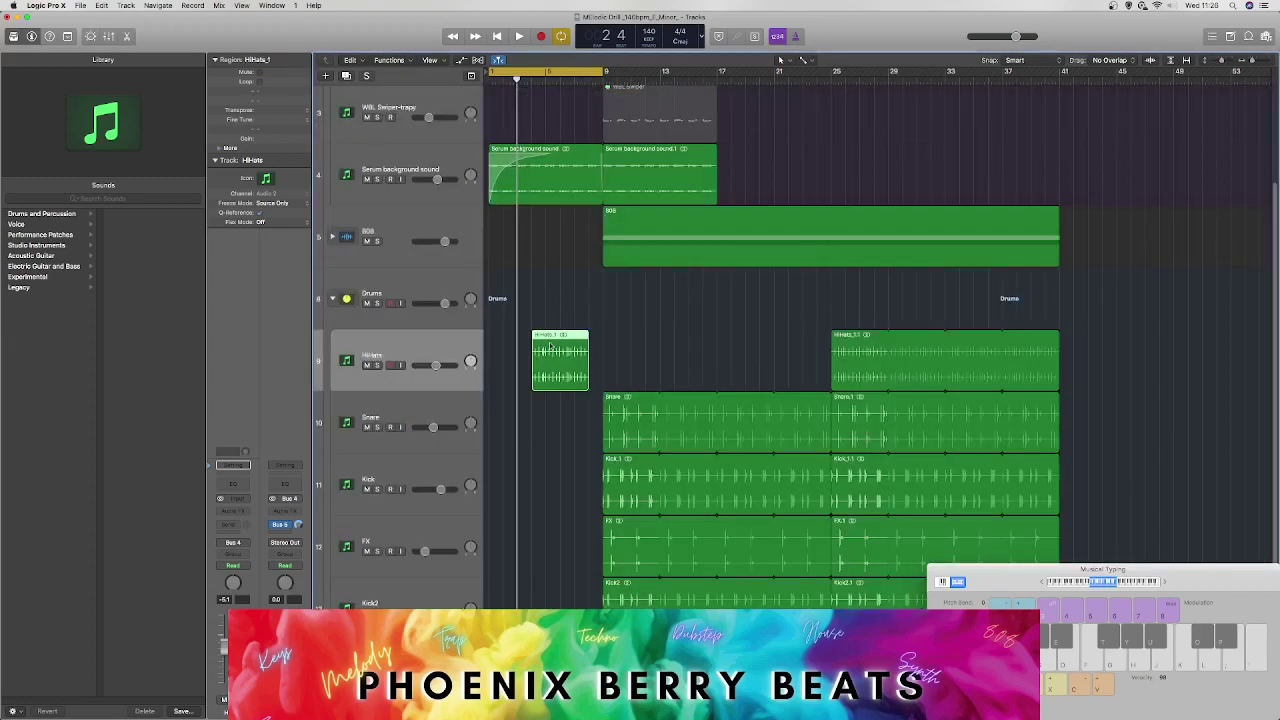
{"action": "left_click_drag", "start_coordinate": [577, 345], "coordinate": [831, 340]}
Step: Copy a four-bar piece of the first FX region into the intro and extend the original back to bar 25
{"action": "scroll", "coordinate": [831, 340], "scroll_direction": "down", "scroll_amount": 3}
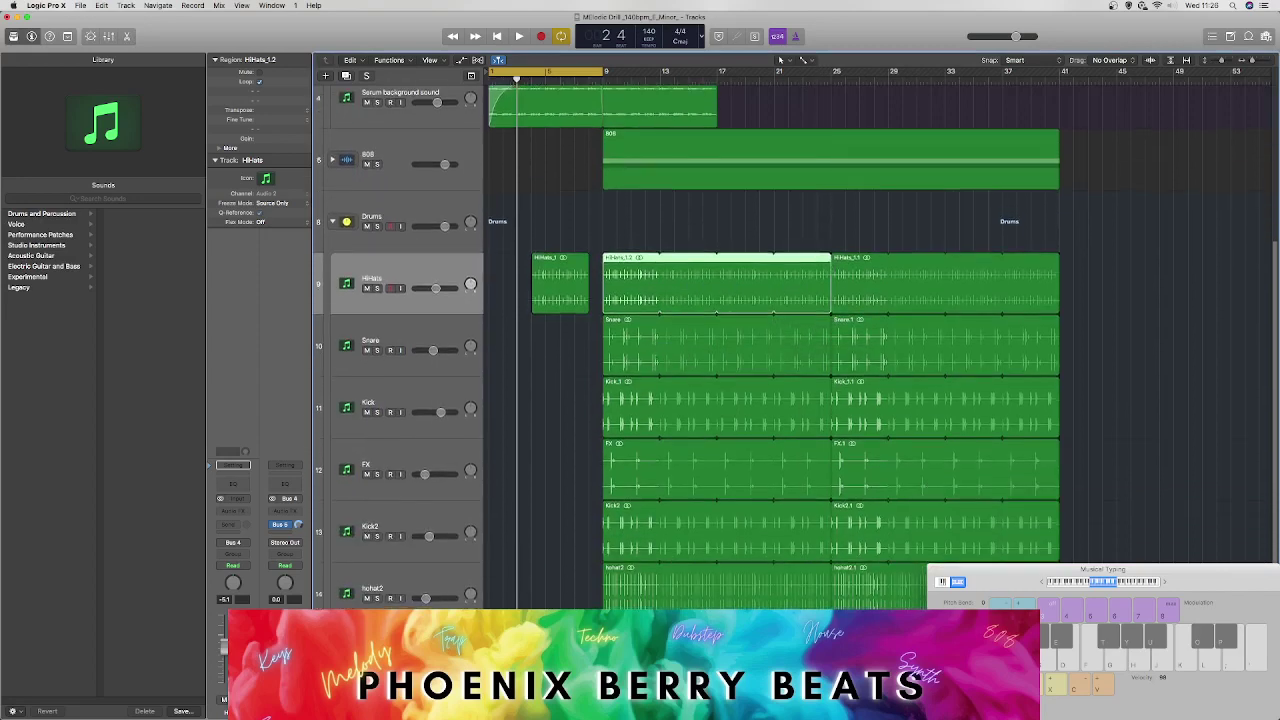
{"action": "left_click", "coordinate": [759, 460]}
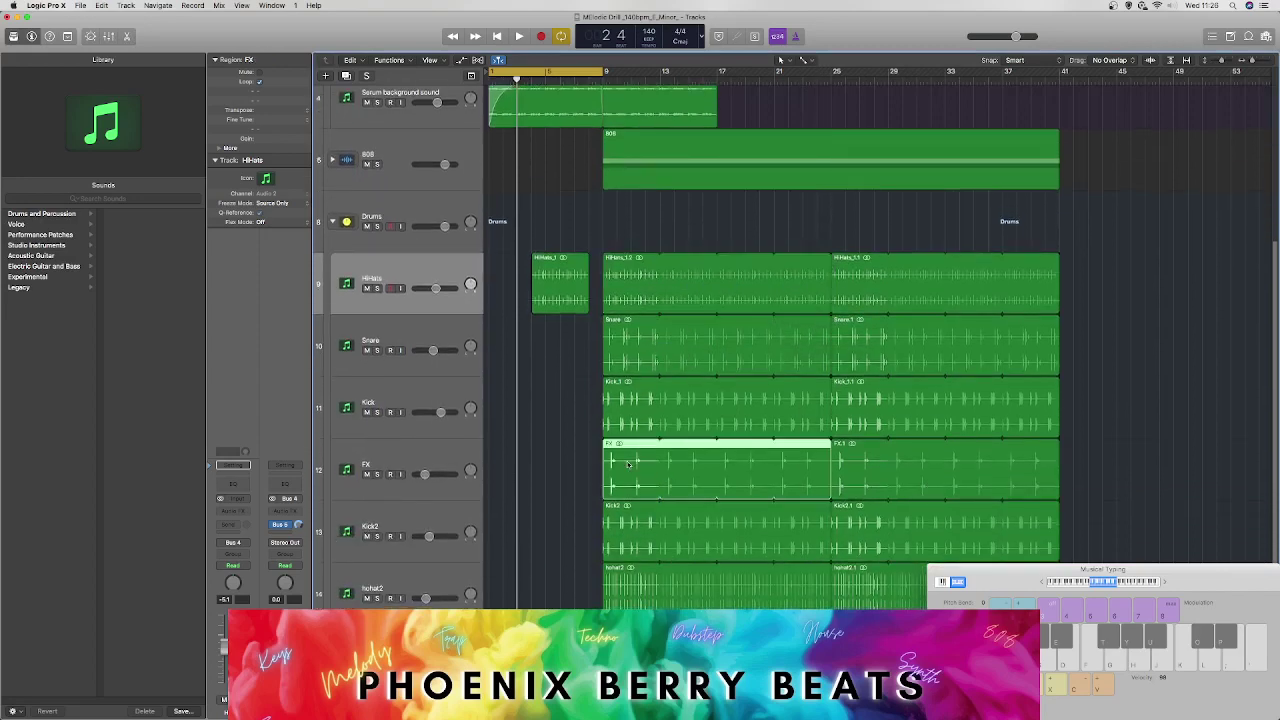
{"action": "left_click_drag", "start_coordinate": [731, 443], "coordinate": [560, 467]}
{"action": "left_click", "coordinate": [675, 450]}
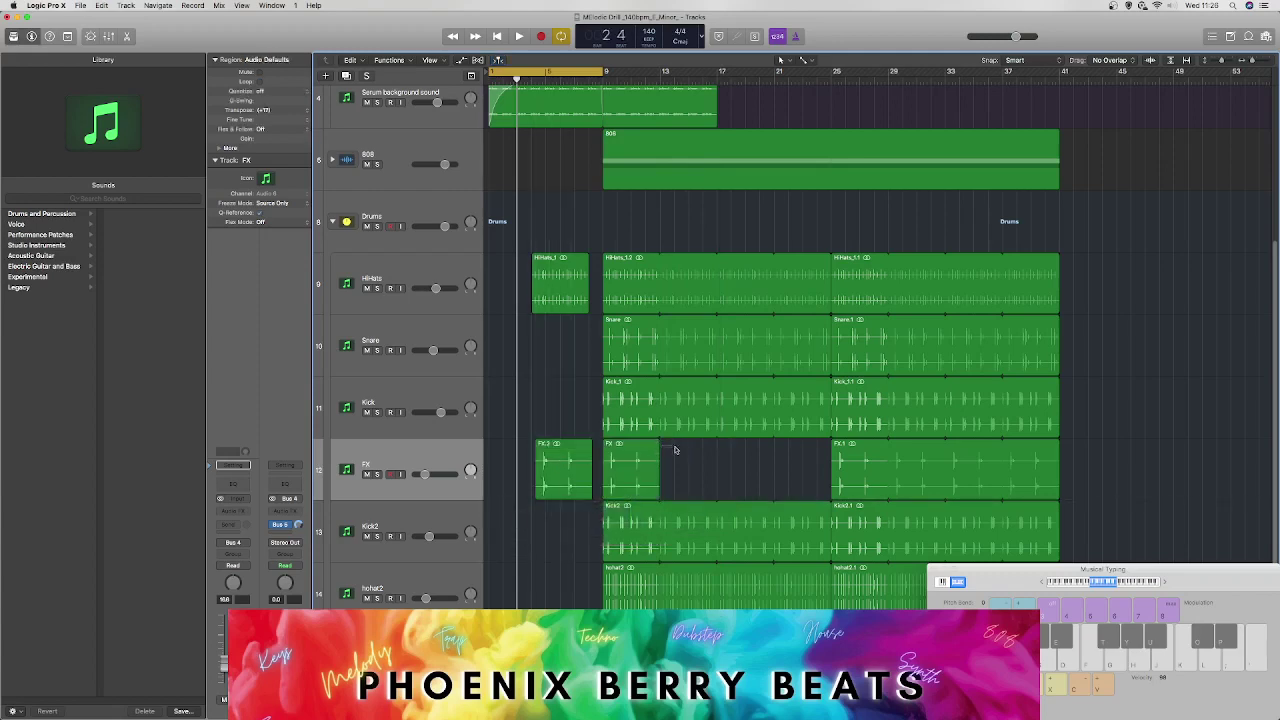
{"action": "left_click_drag", "start_coordinate": [660, 446], "coordinate": [838, 474]}
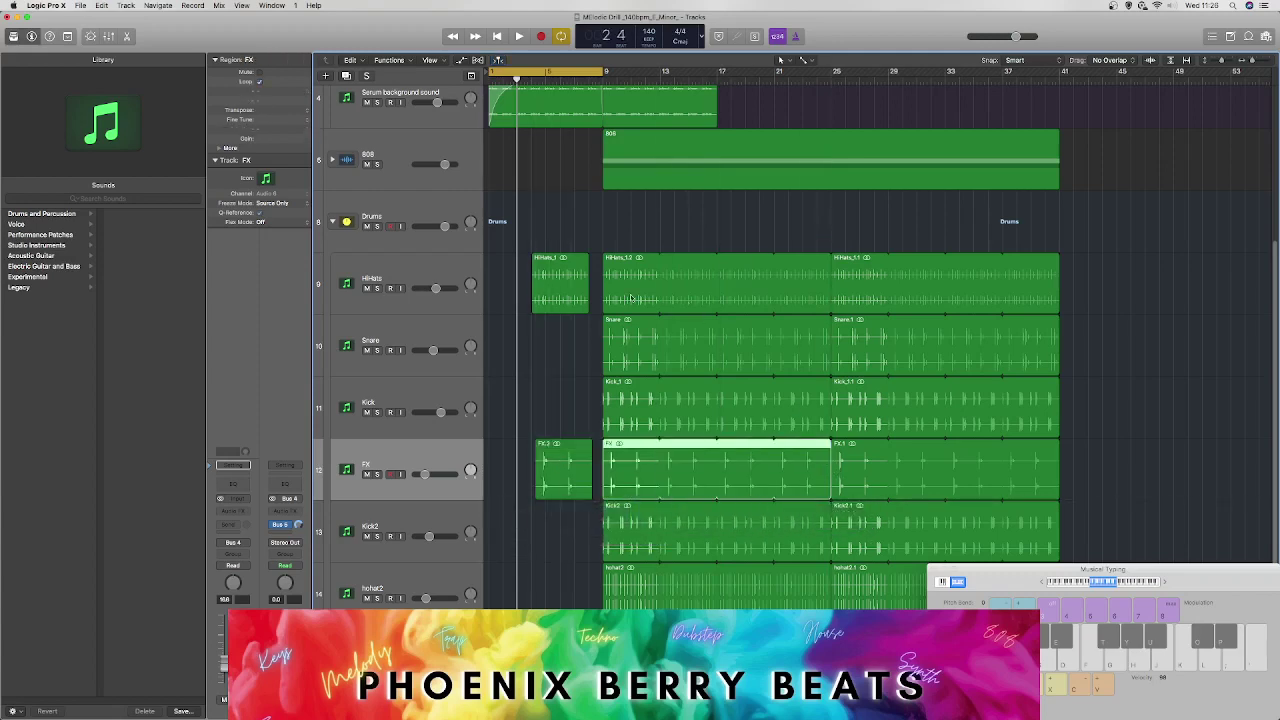
Step: Align the intro HiHats and FX regions to run from bar 5 to bar 9, and play the intro
{"action": "left_click_drag", "start_coordinate": [586, 305], "coordinate": [600, 305]}
{"action": "left_click_drag", "start_coordinate": [555, 447], "coordinate": [565, 448]}
{"action": "key", "text": "space"}
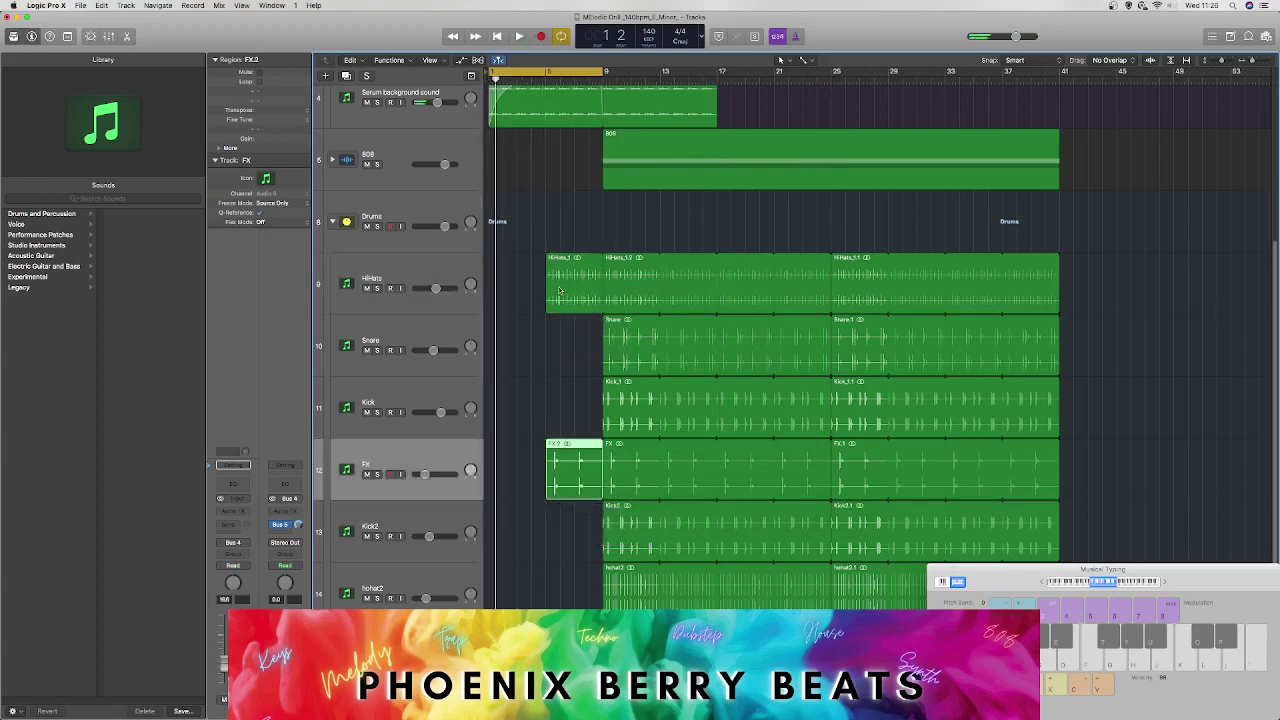
Step: Duplicate the intro FX region to bar 1 and audition the intro with all tracks in view
{"action": "mouse_move", "coordinate": [563, 490]}
{"action": "left_mouse_down"}
{"action": "mouse_move", "coordinate": [512, 482]}
{"action": "mouse_move", "coordinate": [567, 475]}
{"action": "left_mouse_up"}
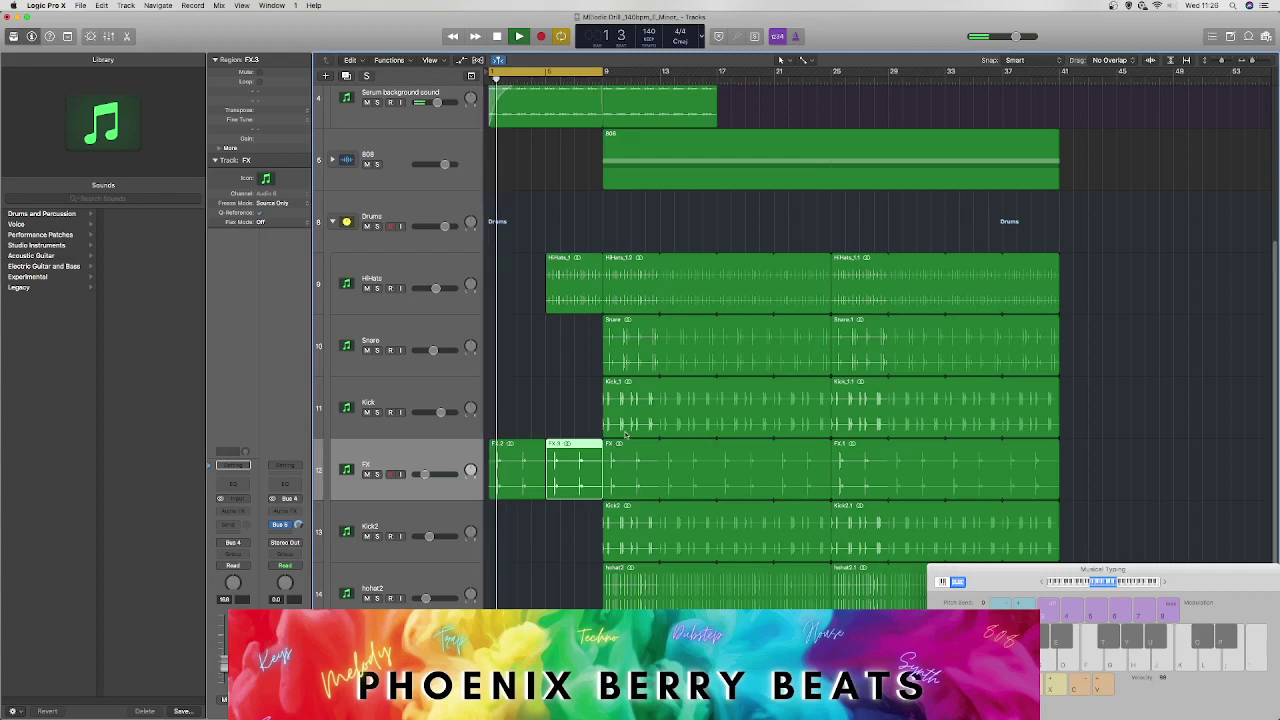
{"action": "left_click_drag", "start_coordinate": [1225, 62], "coordinate": [1221, 63]}
{"action": "left_click", "coordinate": [1221, 66]}
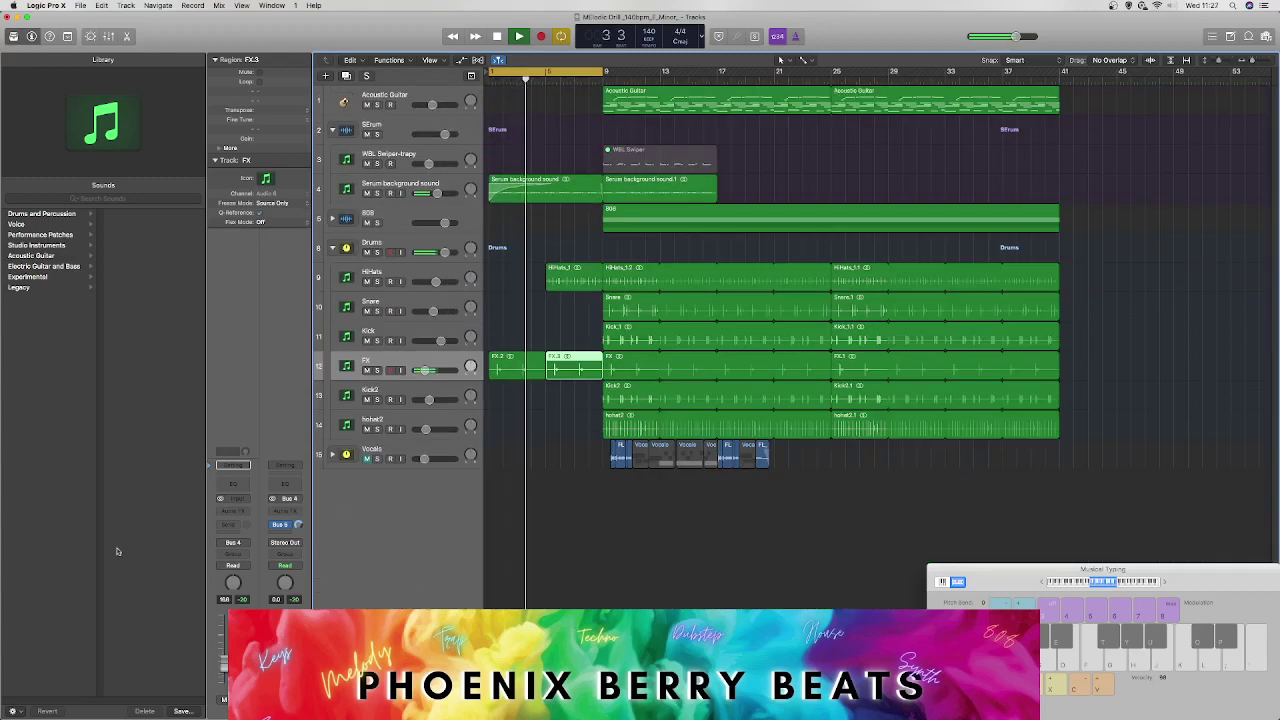
{"action": "key", "text": "space"}
Step: Duplicate the intro HiHats region to bar 1, join both into one region up to bar 9, and audition it
{"action": "mouse_move", "coordinate": [571, 280]}
{"action": "left_mouse_down"}
{"action": "mouse_move", "coordinate": [515, 280]}
{"action": "mouse_move", "coordinate": [581, 279]}
{"action": "left_mouse_up"}
{"action": "right_click", "coordinate": [580, 278]}
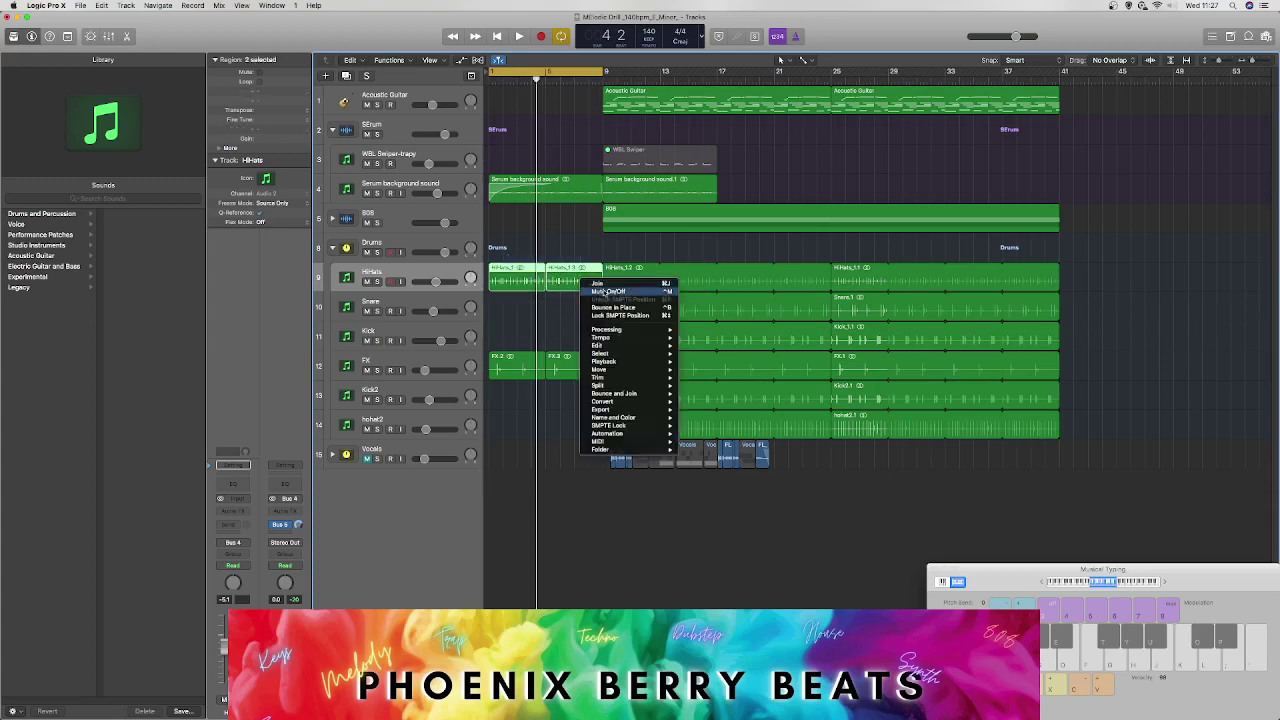
{"action": "left_click", "coordinate": [600, 285]}
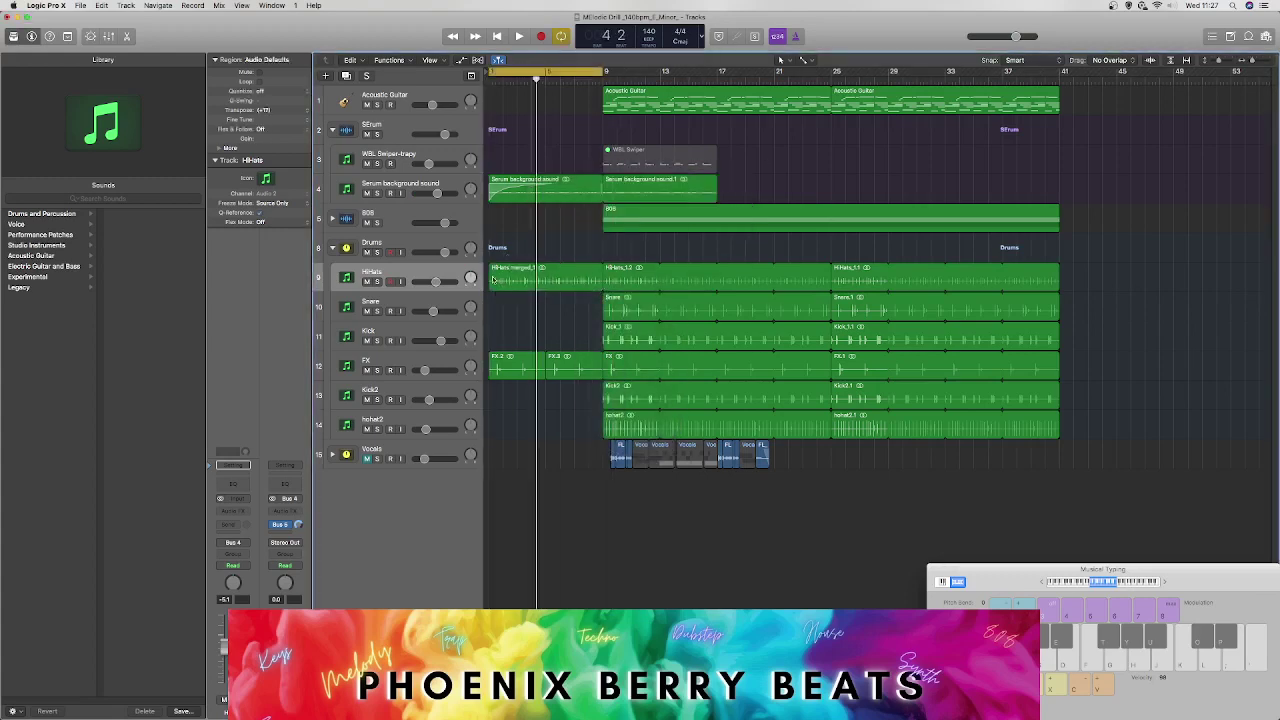
{"action": "key", "text": "shift+space"}
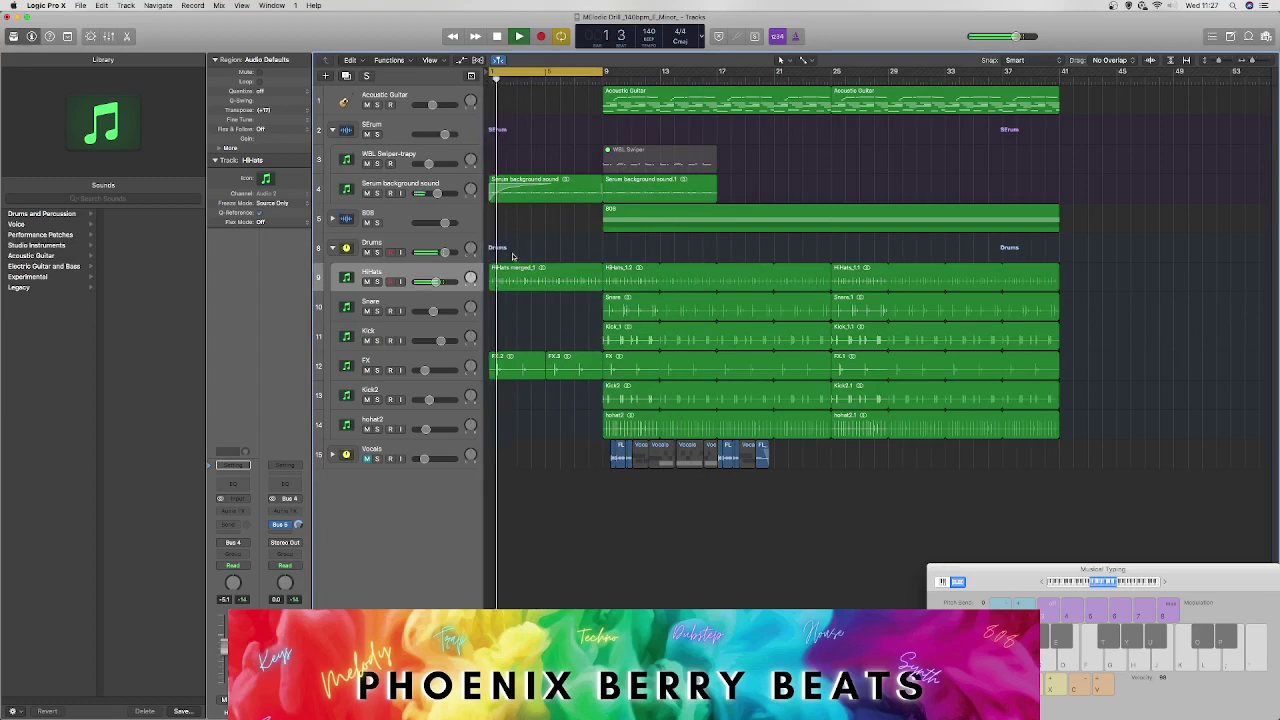
{"action": "key", "text": "space"}
Step: Automate the HiHats volume to rise from -9.7 dB at bar 1 to -5.1 dB at bar 9, and play the intro
{"action": "left_click", "coordinate": [461, 60]}
{"action": "left_click", "coordinate": [560, 389]}
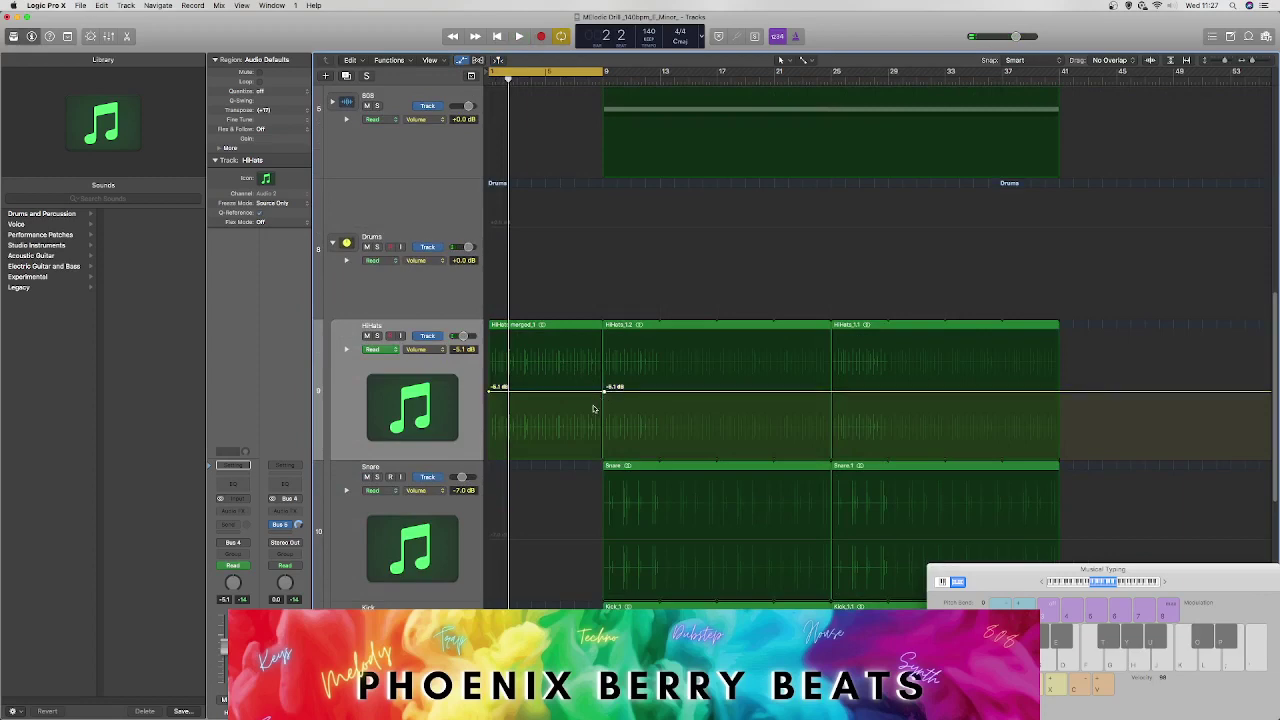
{"action": "left_click_drag", "start_coordinate": [489, 394], "coordinate": [492, 412]}
{"action": "key", "text": "shift+space"}
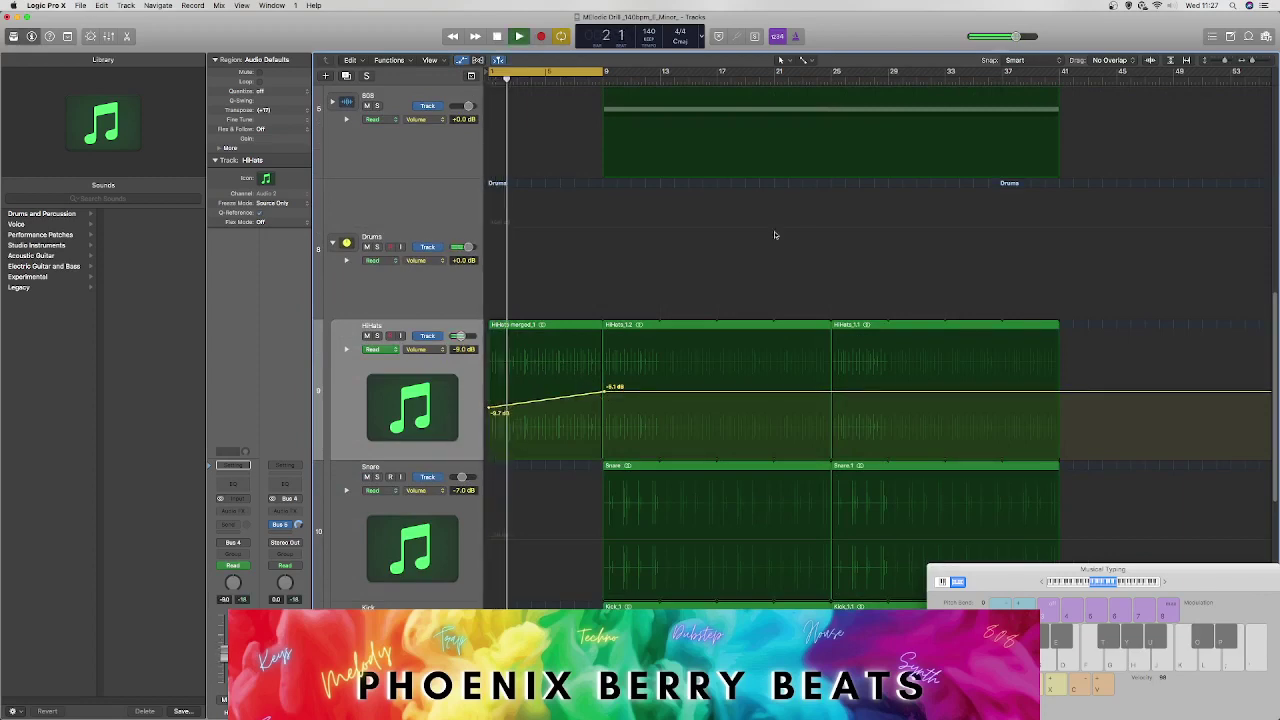
Step: Hide the track automation, resize the tracks to fit the arrangement, and stop playback
{"action": "left_click_drag", "start_coordinate": [1225, 61], "coordinate": [1177, 74]}
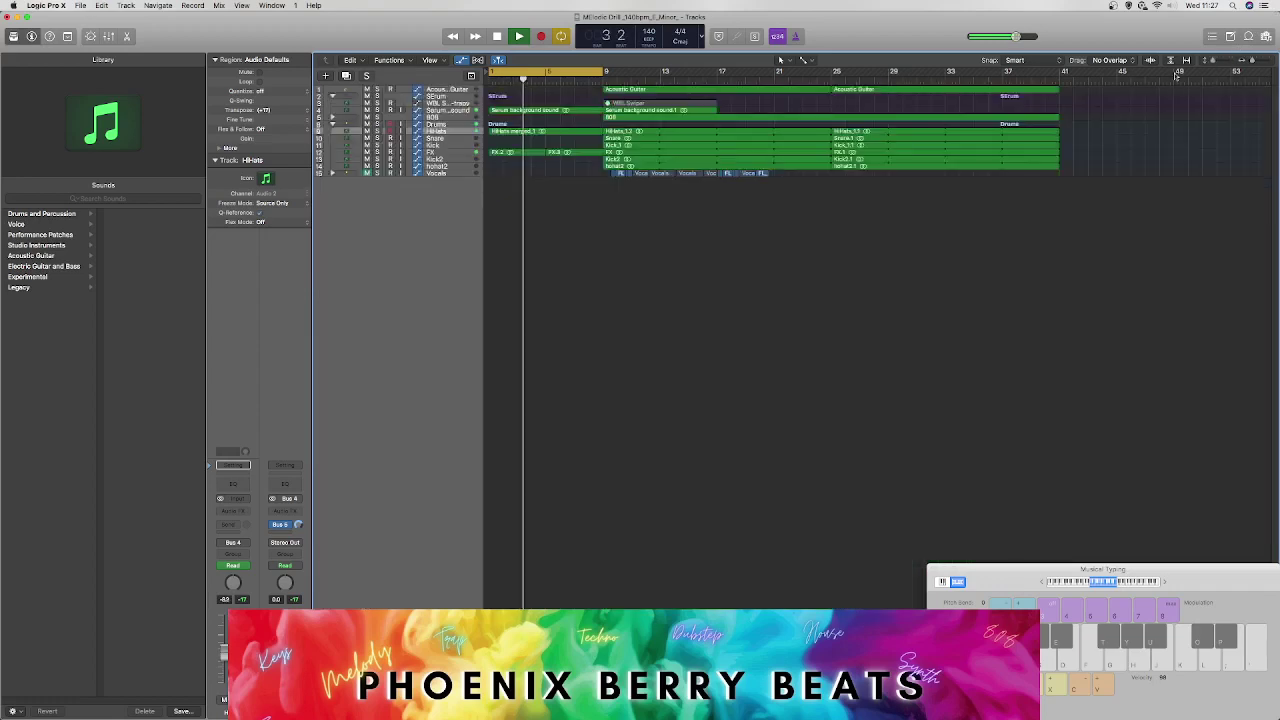
{"action": "left_click", "coordinate": [463, 60]}
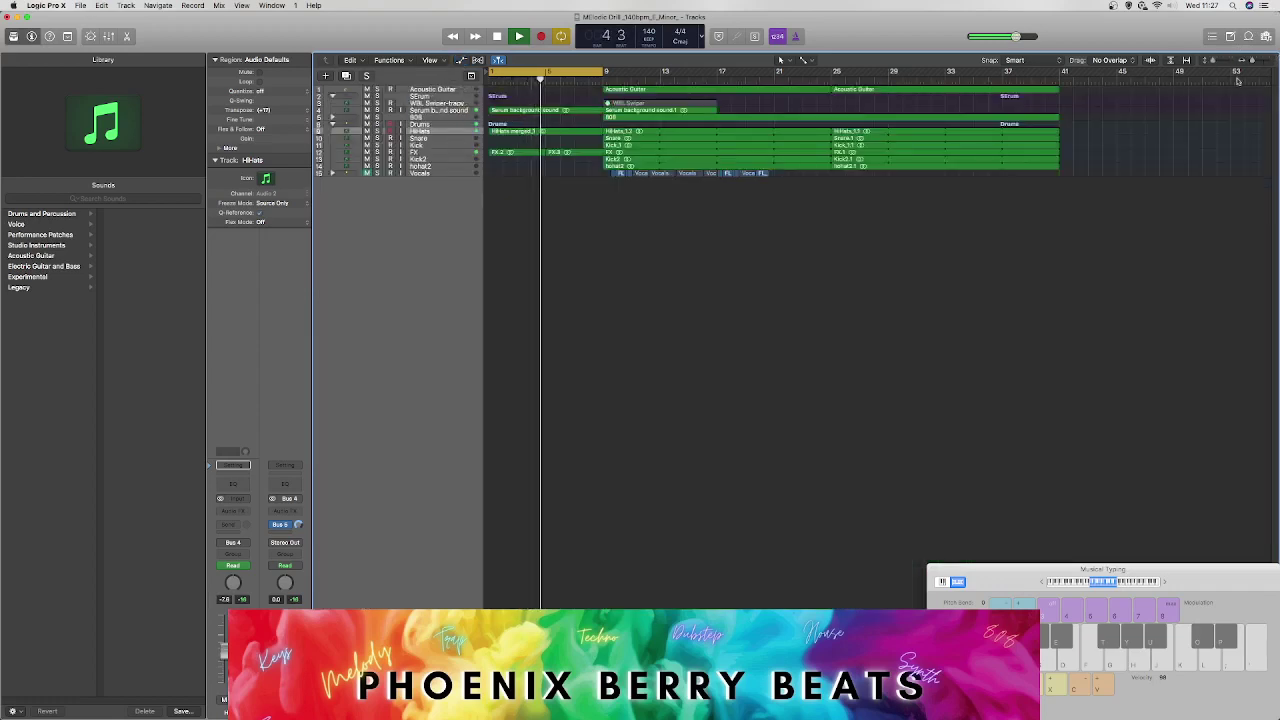
{"action": "left_click", "coordinate": [1212, 63]}
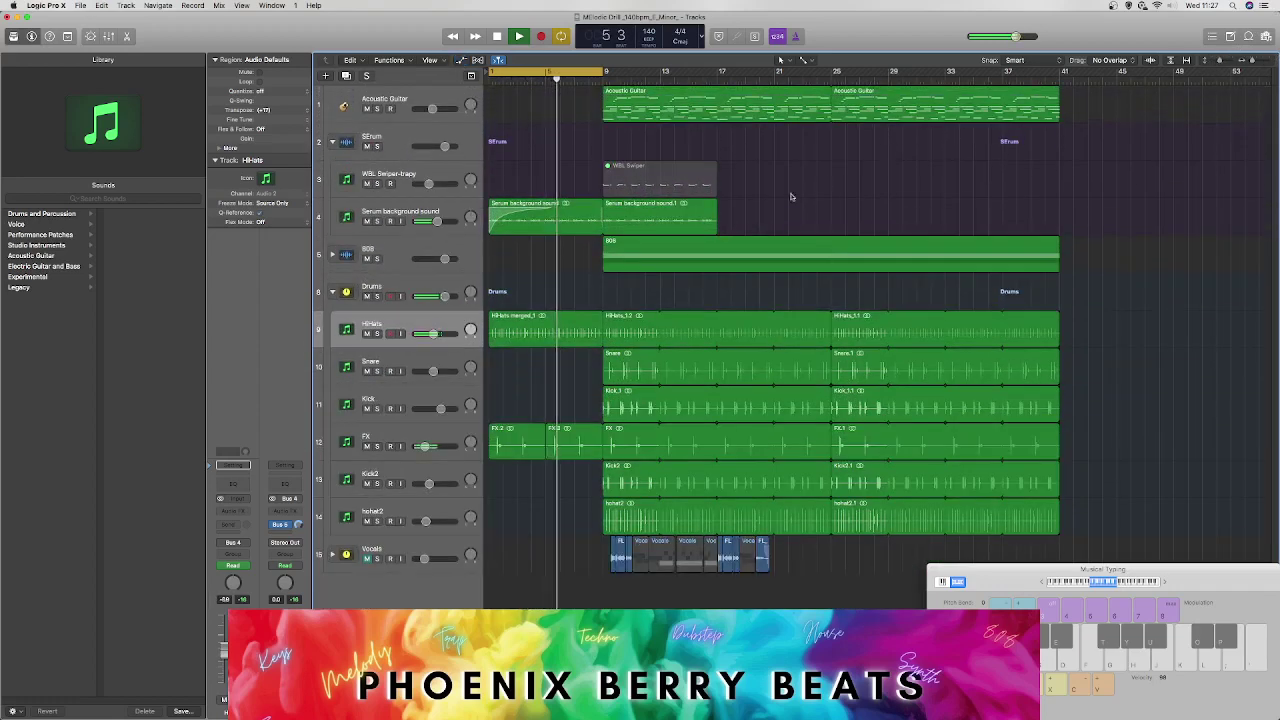
{"action": "key", "text": "space"}
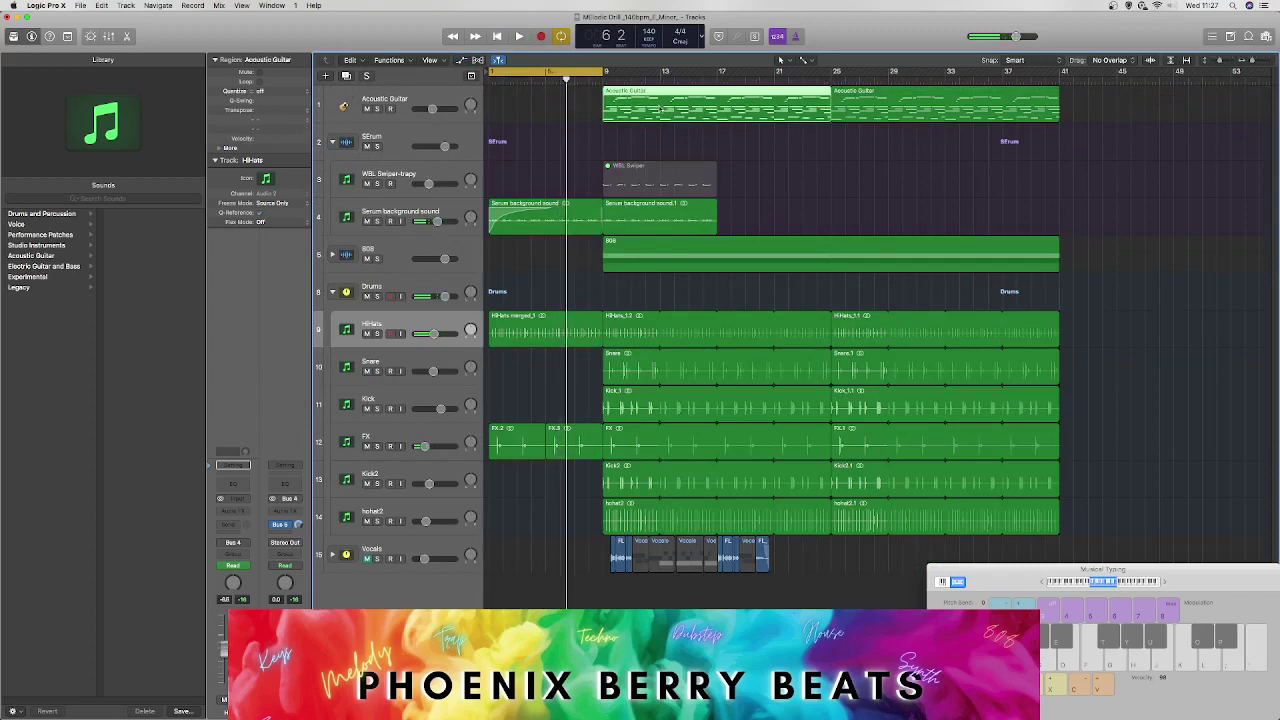
{"action": "left_click", "coordinate": [642, 124]}
{"action": "left_click", "coordinate": [676, 109]}
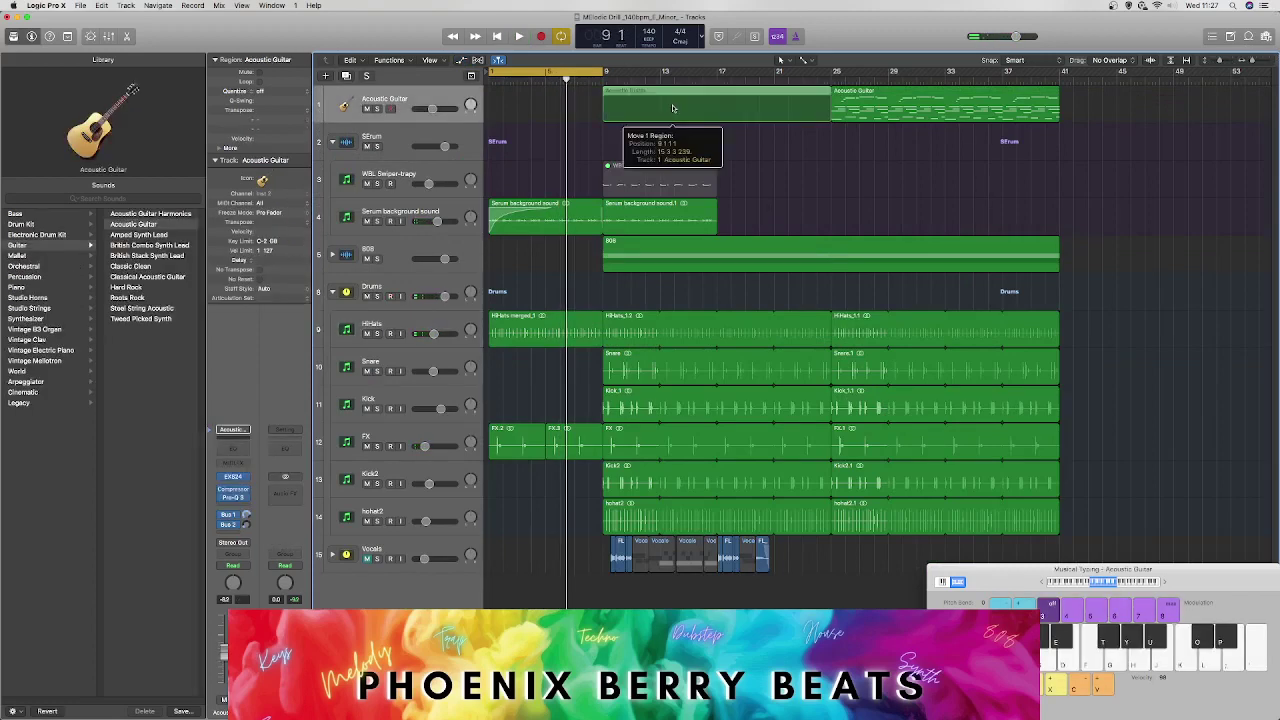
{"action": "left_click_drag", "start_coordinate": [665, 134], "coordinate": [666, 142]}
{"action": "left_click", "coordinate": [665, 142]}
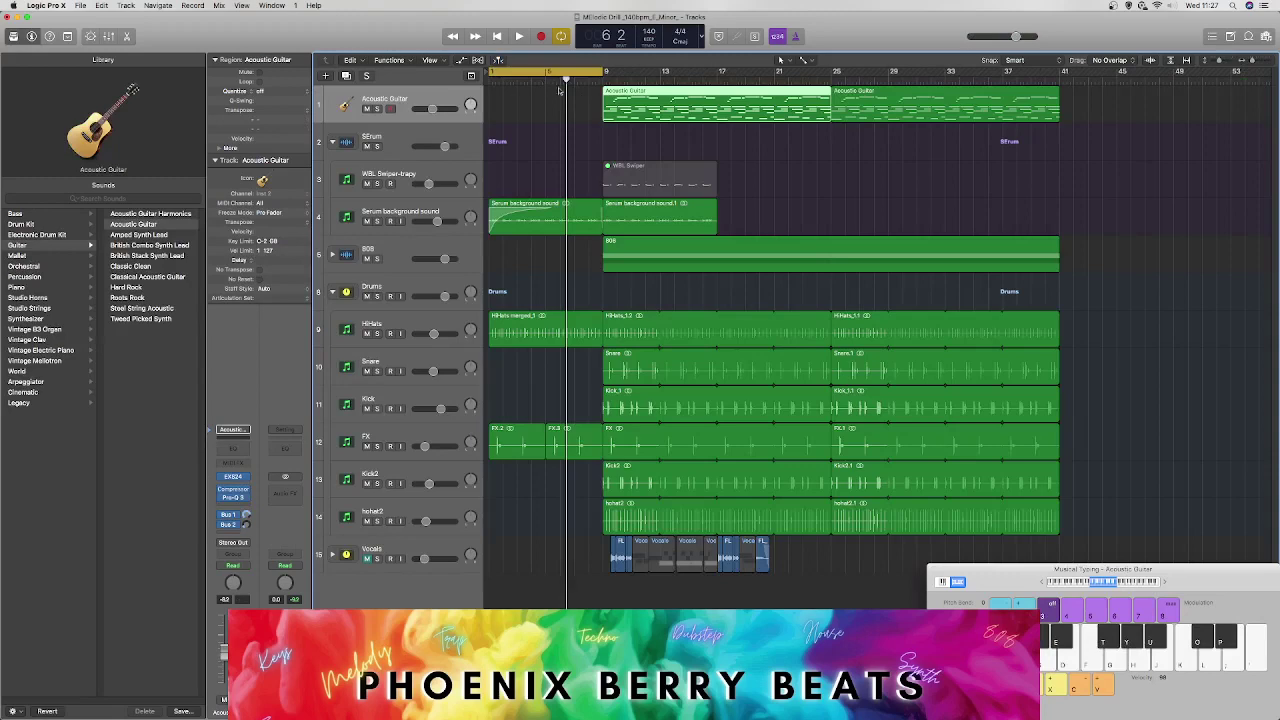
Step: Copy the Acoustic Guitar part to the Serum WBL Swiper-trapy track as an eight-bar intro region, open its notes and play it briefly
{"action": "left_click_drag", "start_coordinate": [622, 100], "coordinate": [848, 180]}
{"action": "left_click_drag", "start_coordinate": [1055, 188], "coordinate": [527, 110]}
{"action": "double_click", "coordinate": [527, 110]}
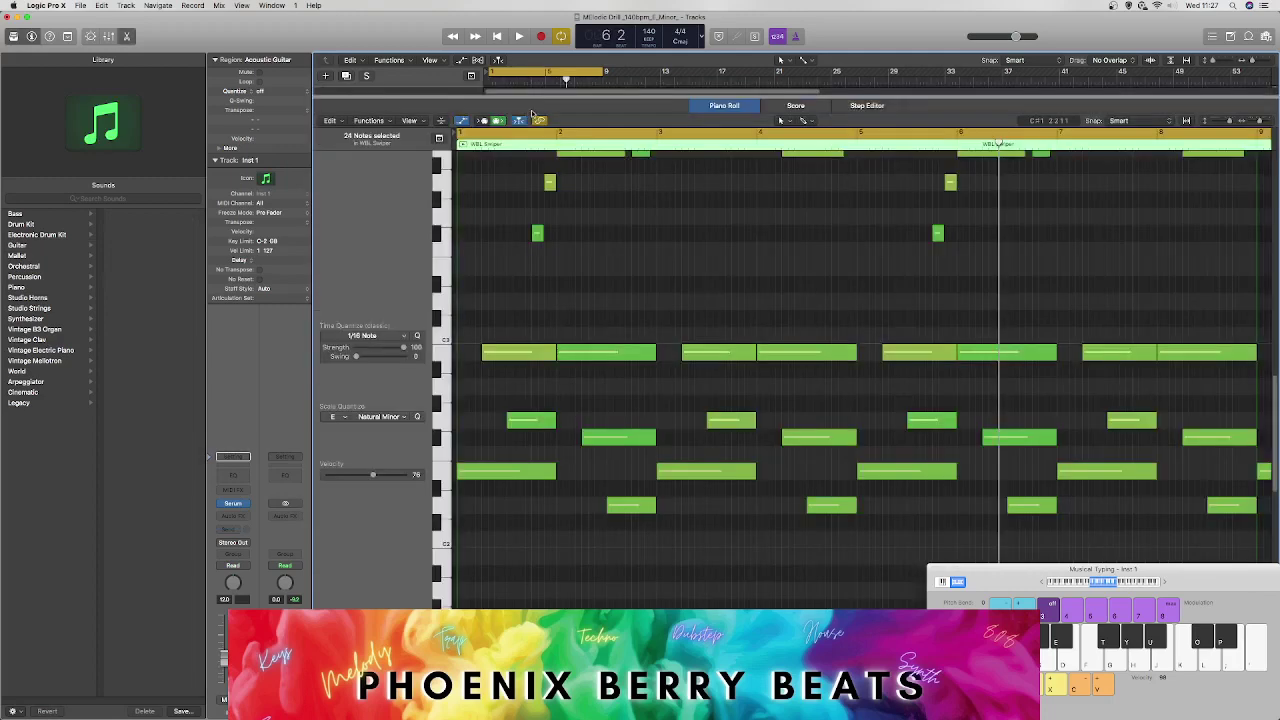
{"action": "key", "text": "space"}
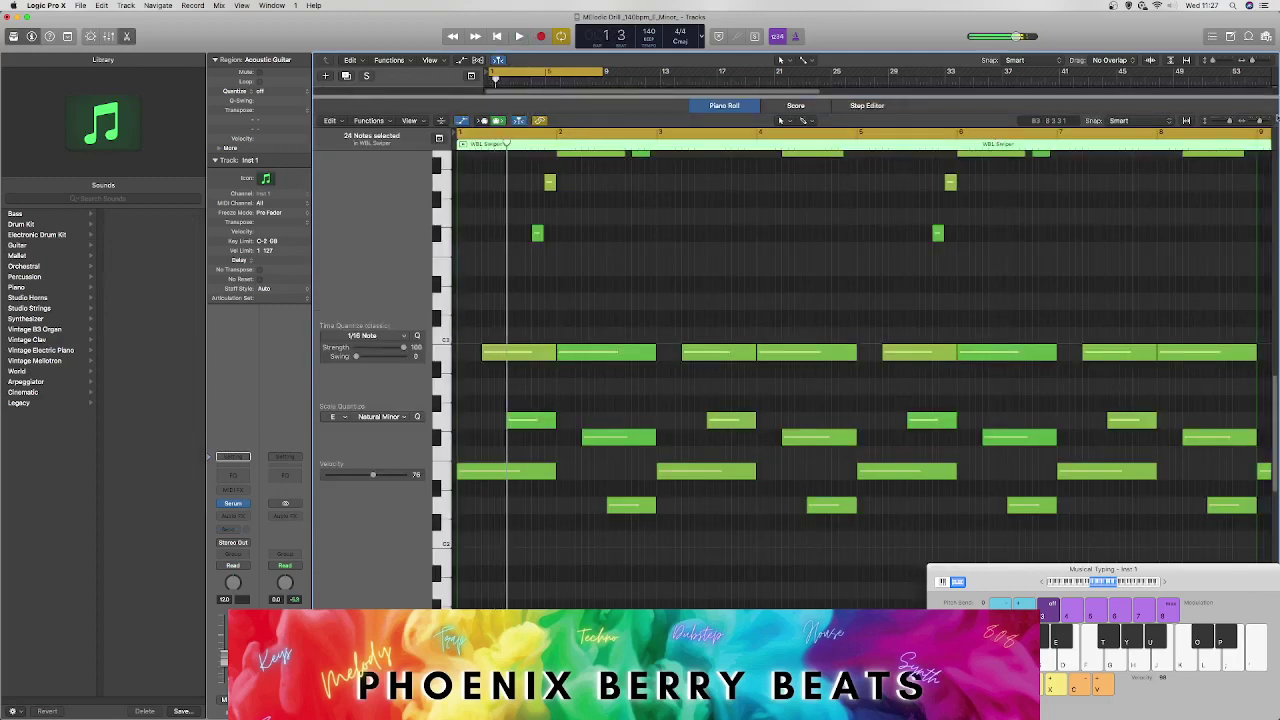
Step: Set the velocity of the five bar 1 notes above the bass note to 36 and play the region
{"action": "left_click_drag", "start_coordinate": [1228, 124], "coordinate": [1220, 130]}
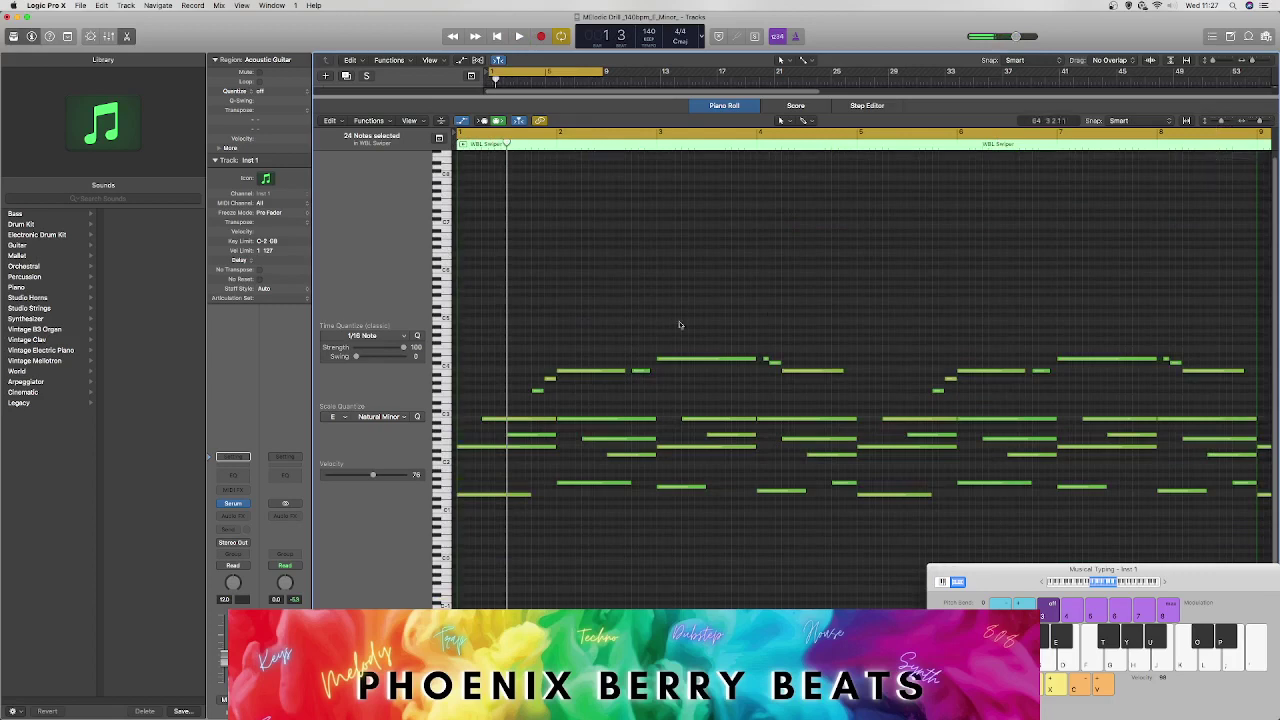
{"action": "left_click_drag", "start_coordinate": [493, 408], "coordinate": [495, 410]}
{"action": "left_click_drag", "start_coordinate": [505, 434], "coordinate": [540, 514]}
{"action": "left_click", "coordinate": [493, 427]}
{"action": "left_click_drag", "start_coordinate": [482, 360], "coordinate": [549, 467]}
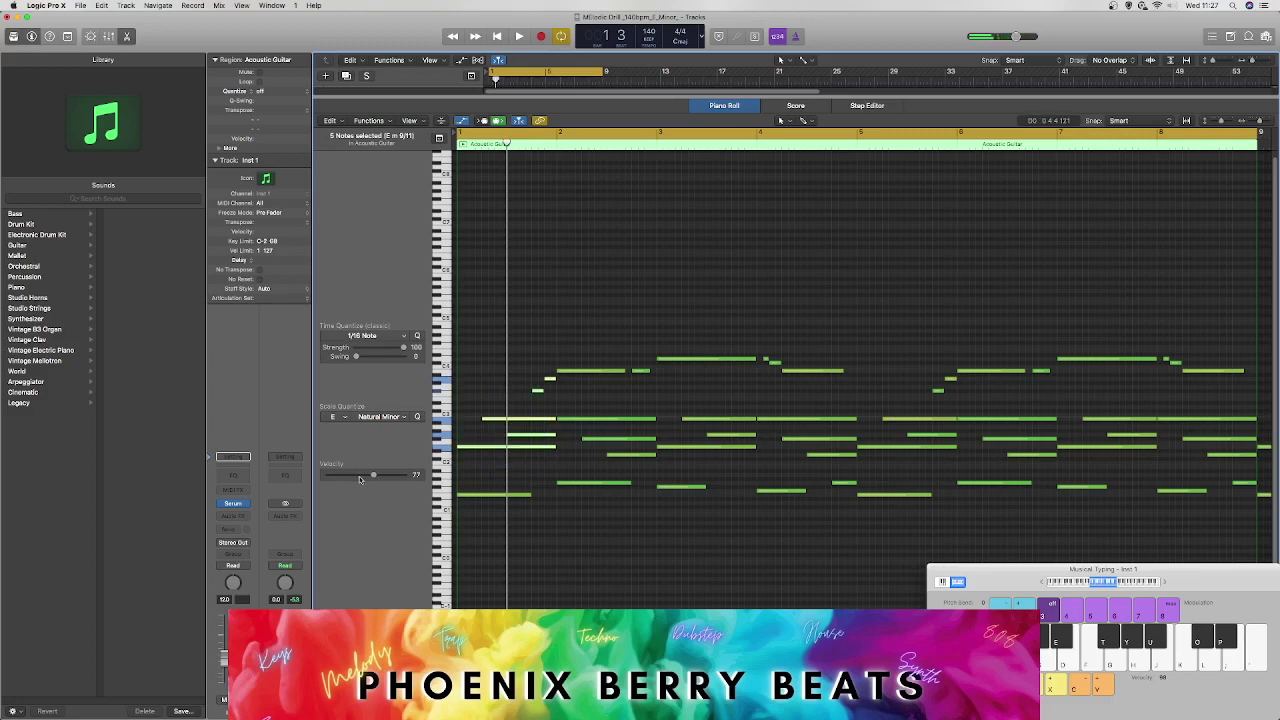
{"action": "key", "text": "space"}
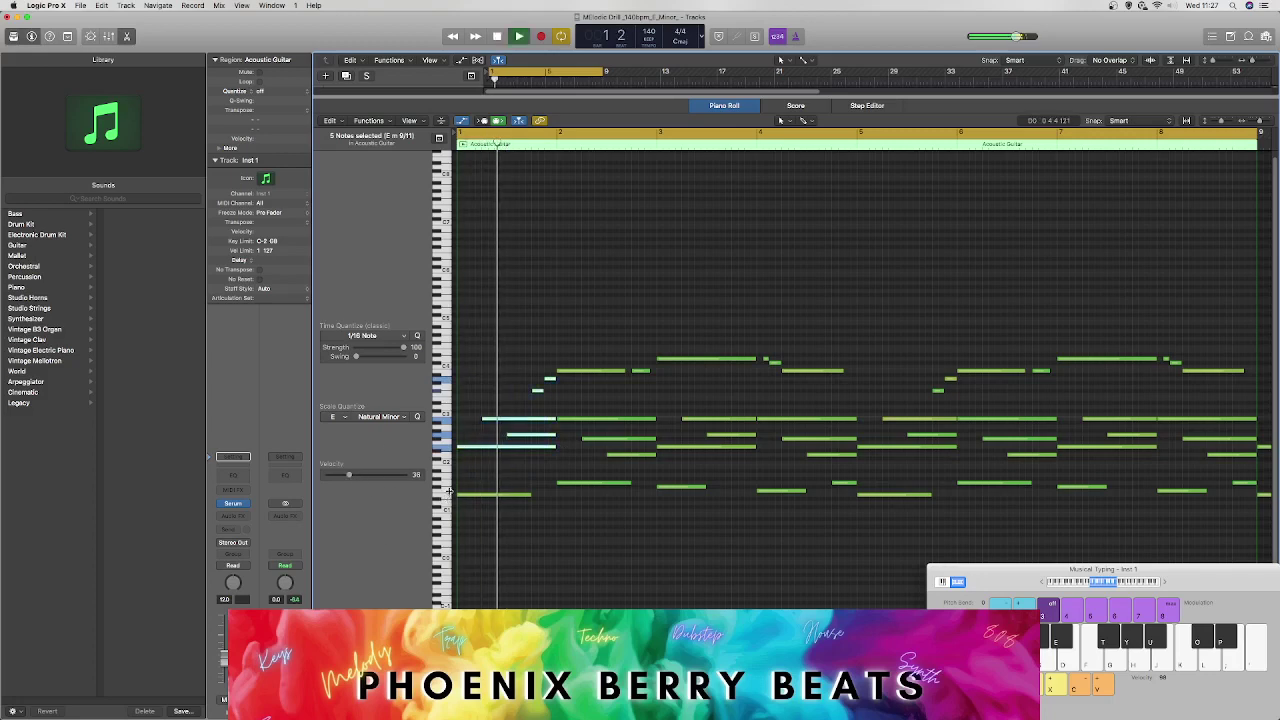
Step: Lower the velocity of the bar 2 notes above the bass, set the four bar 3 notes to 50, and play back
{"action": "left_click_drag", "start_coordinate": [565, 346], "coordinate": [658, 478]}
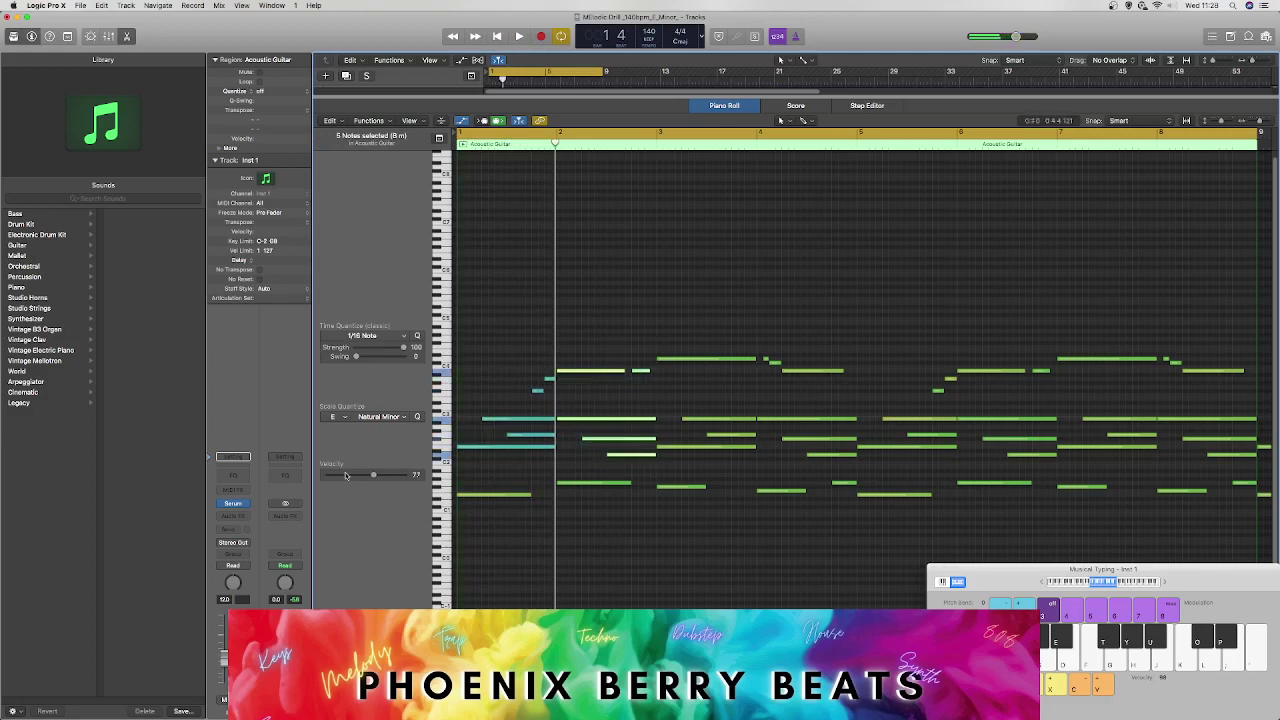
{"action": "left_click_drag", "start_coordinate": [669, 331], "coordinate": [752, 476]}
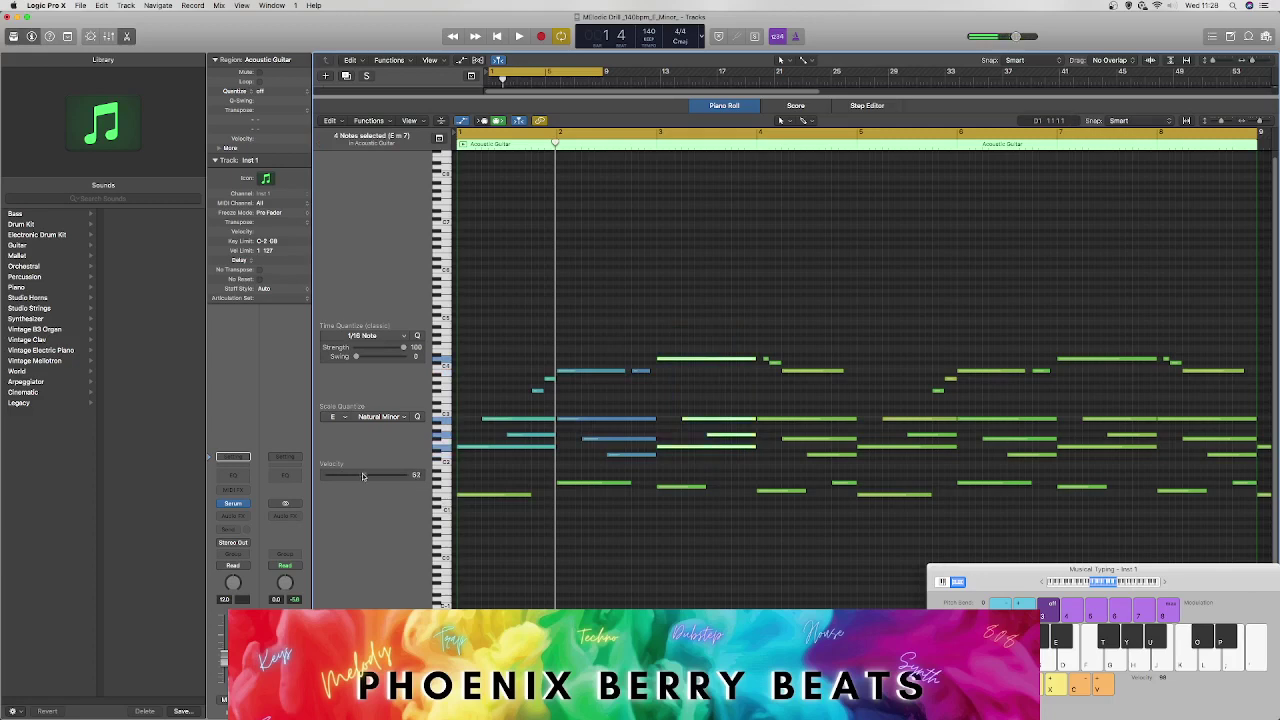
{"action": "left_click_drag", "start_coordinate": [359, 476], "coordinate": [357, 476]}
{"action": "key", "text": "space"}
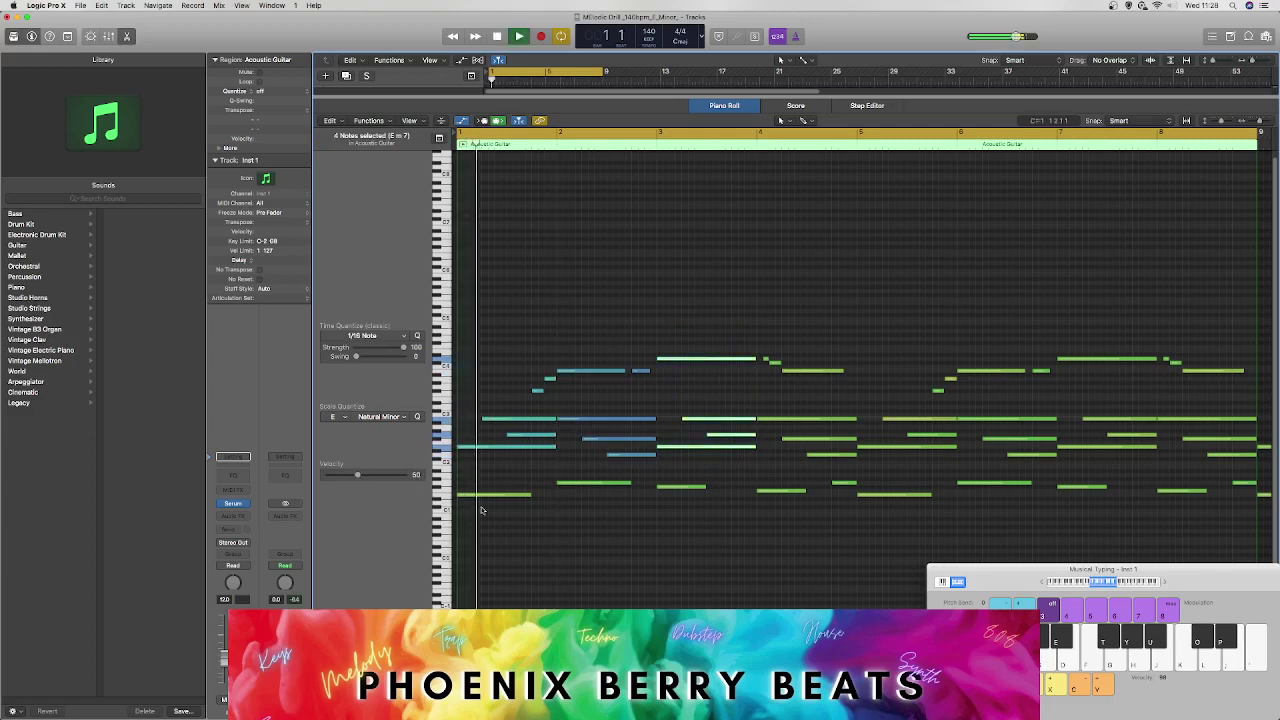
Step: Raise the velocity of the four high melody notes across bars 1 and 2, and play the region
{"action": "left_click", "coordinate": [529, 365]}
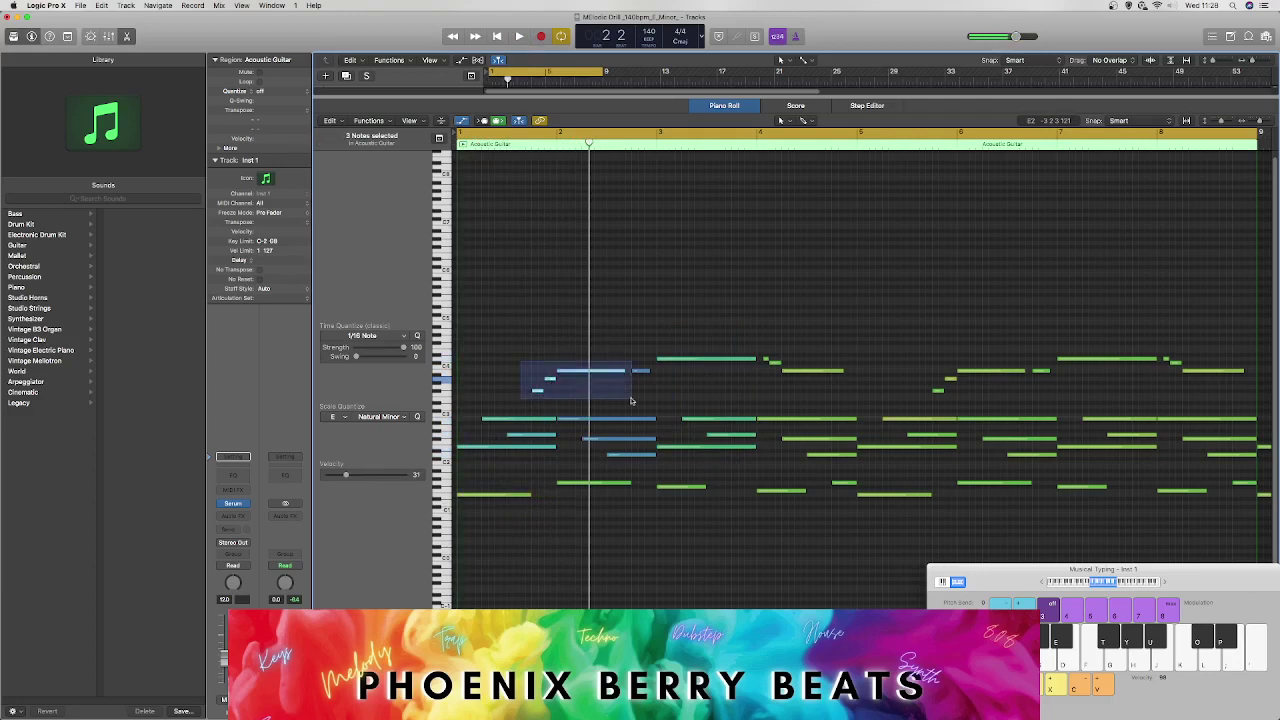
{"action": "left_click_drag", "start_coordinate": [630, 401], "coordinate": [652, 400]}
{"action": "left_click", "coordinate": [361, 475]}
{"action": "key", "text": "space"}
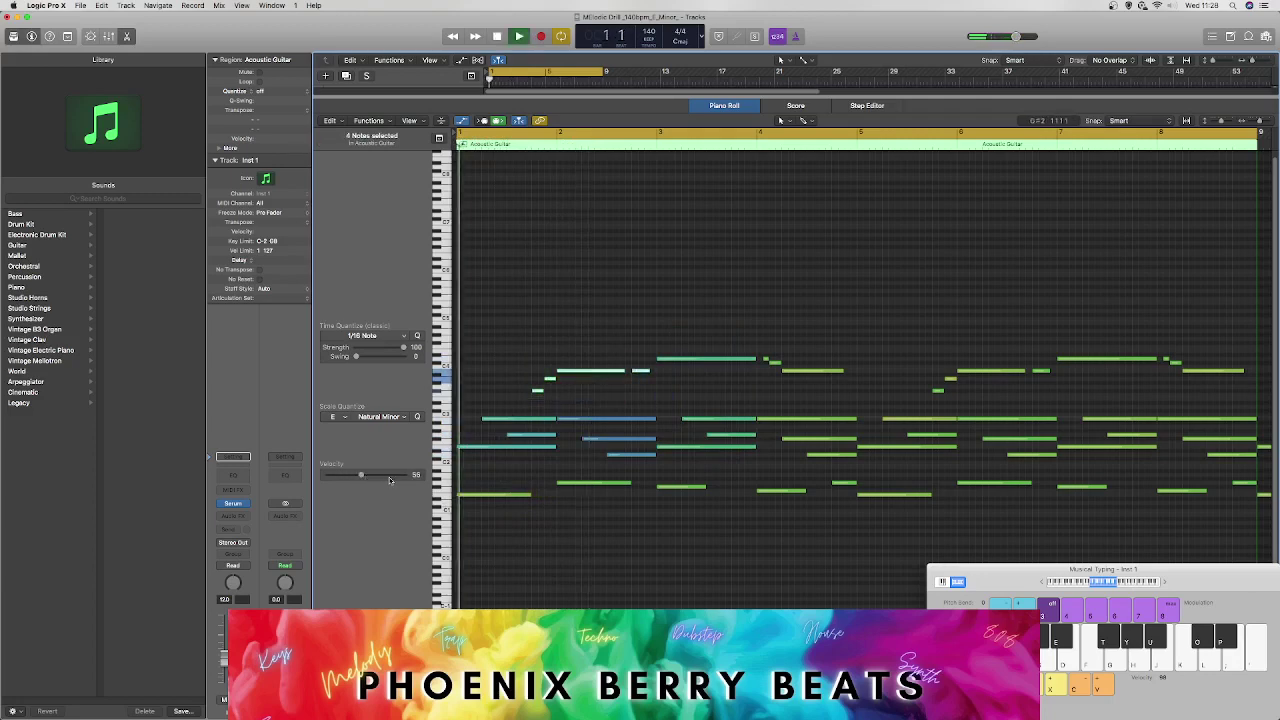
Step: Set the velocity of the two bass notes in bars 1 and 2 to 38, audition the part, and fit the whole region in view
{"action": "left_click_drag", "start_coordinate": [561, 516], "coordinate": [600, 477]}
{"action": "key", "text": "space"}
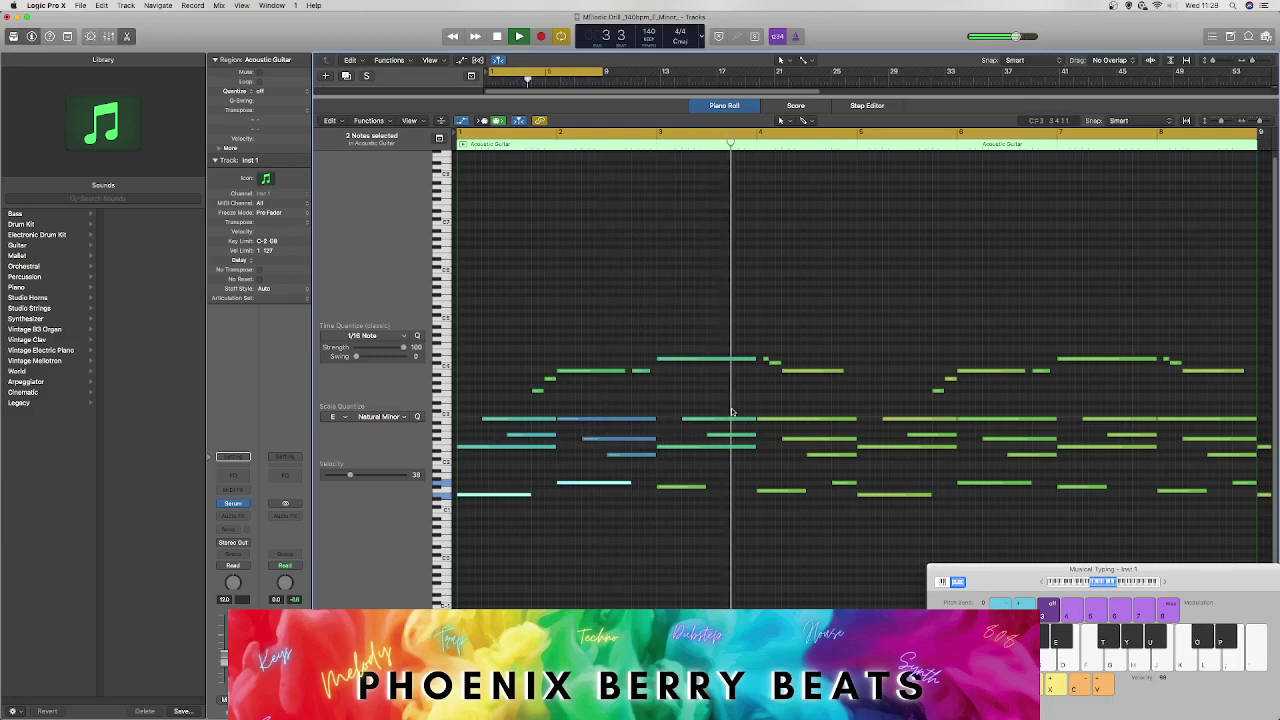
{"action": "key", "text": "space"}
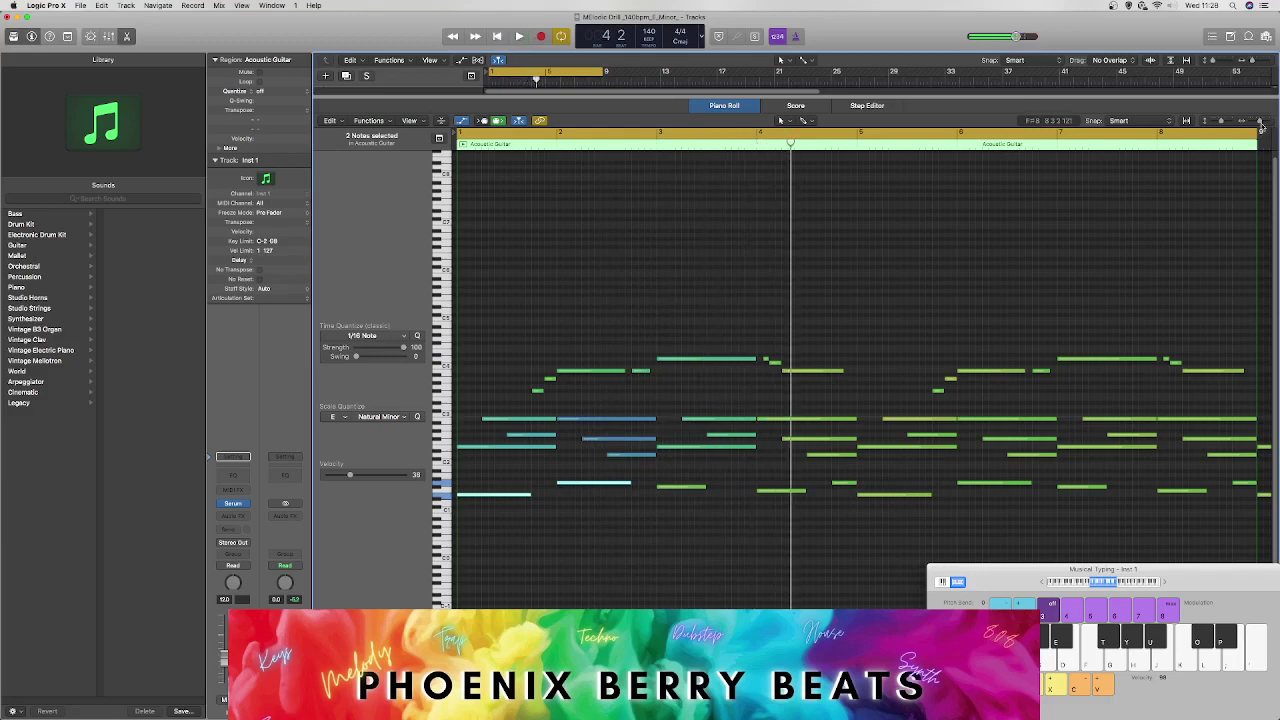
{"action": "left_click_drag", "start_coordinate": [1261, 125], "coordinate": [1257, 125]}
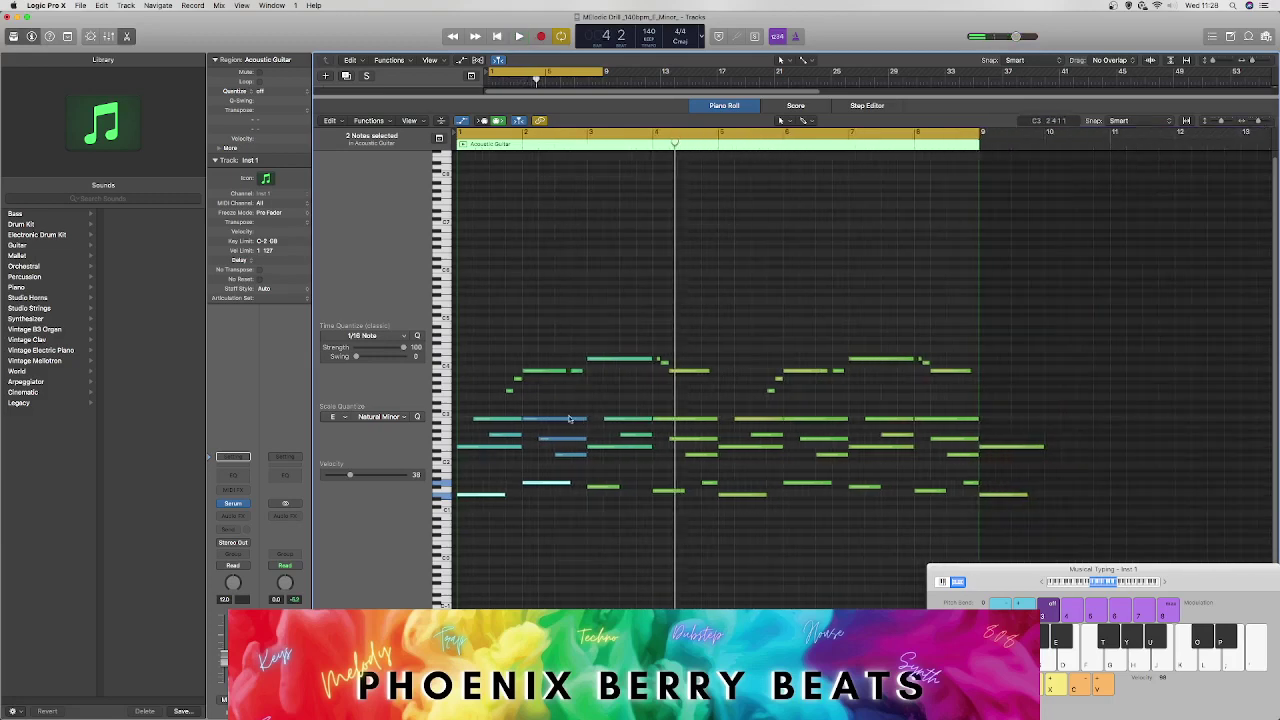
Step: Select the 24 middle chord notes across bars 1 to 8 and apply the Random Velocity MIDI transform between 83 and 74
{"action": "left_click_drag", "start_coordinate": [488, 408], "coordinate": [848, 438]}
{"action": "mouse_move", "coordinate": [936, 439]}
{"action": "left_mouse_down"}
{"action": "mouse_move", "coordinate": [993, 461]}
{"action": "mouse_move", "coordinate": [951, 454]}
{"action": "left_mouse_up"}
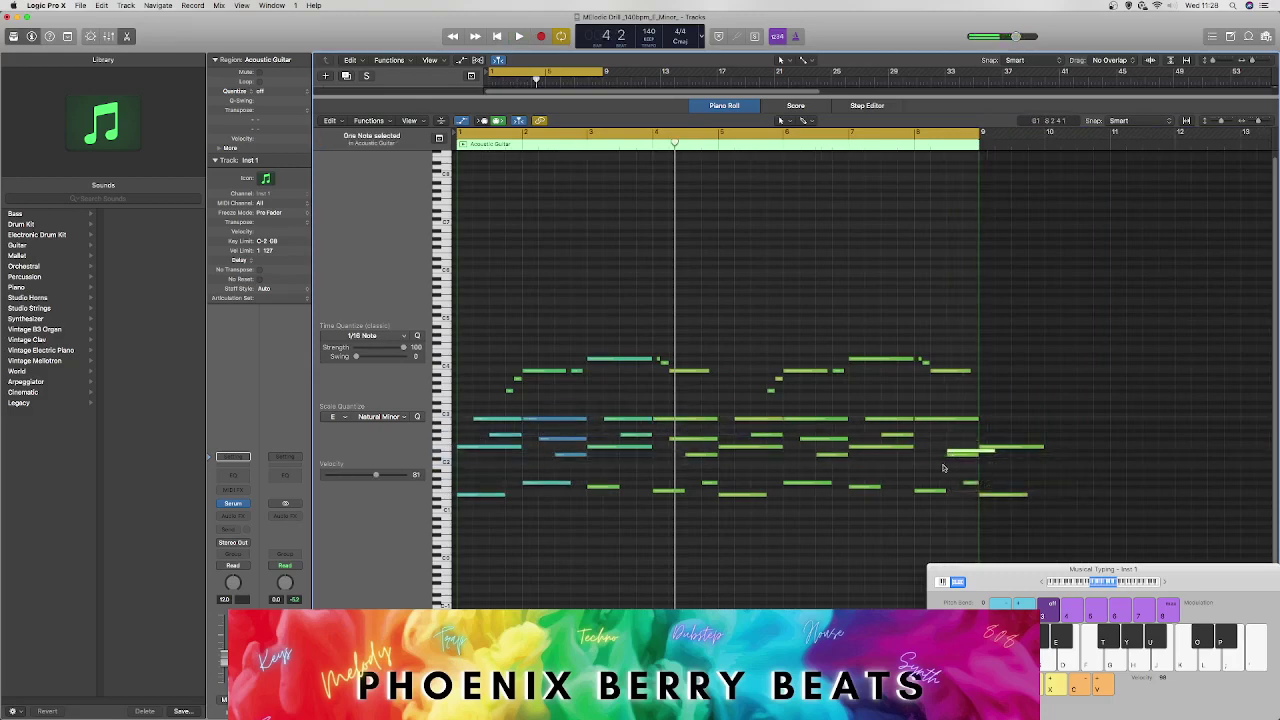
{"action": "left_click_drag", "start_coordinate": [976, 468], "coordinate": [450, 392]}
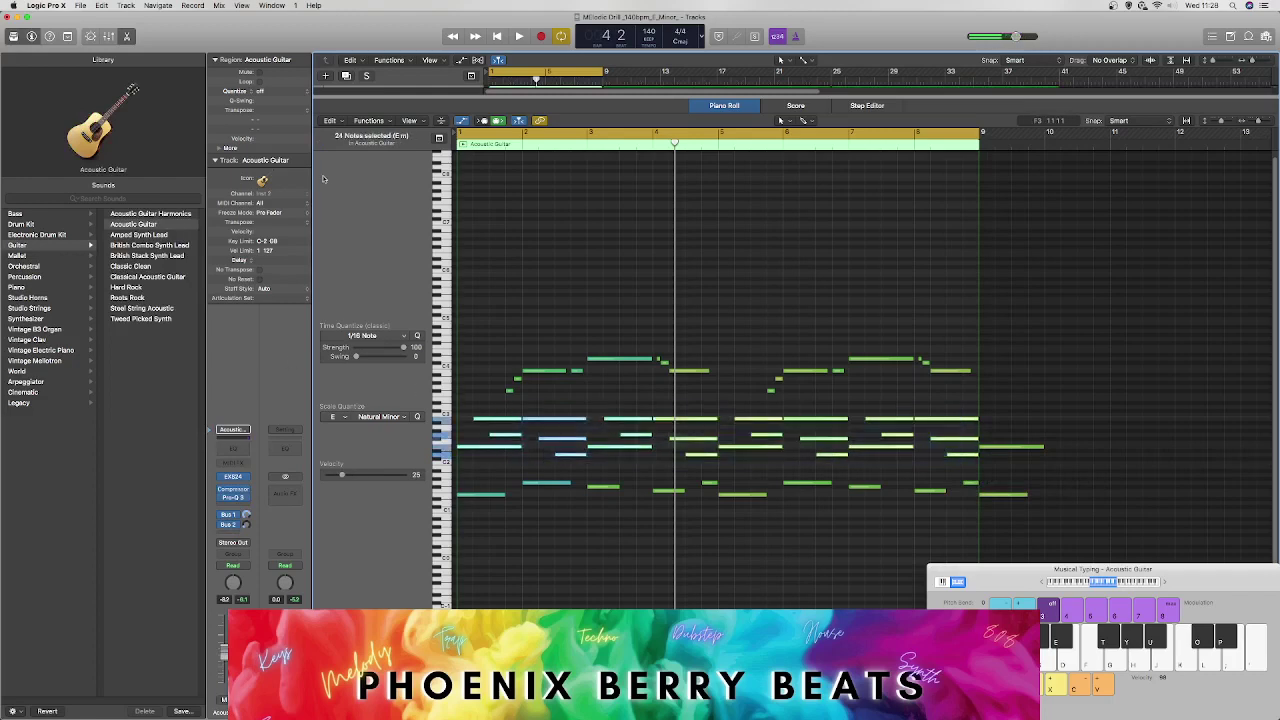
{"action": "left_click", "coordinate": [370, 122]}
{"action": "left_click", "coordinate": [390, 217]}
{"action": "left_click", "coordinate": [369, 121]}
{"action": "mouse_move", "coordinate": [386, 214]}
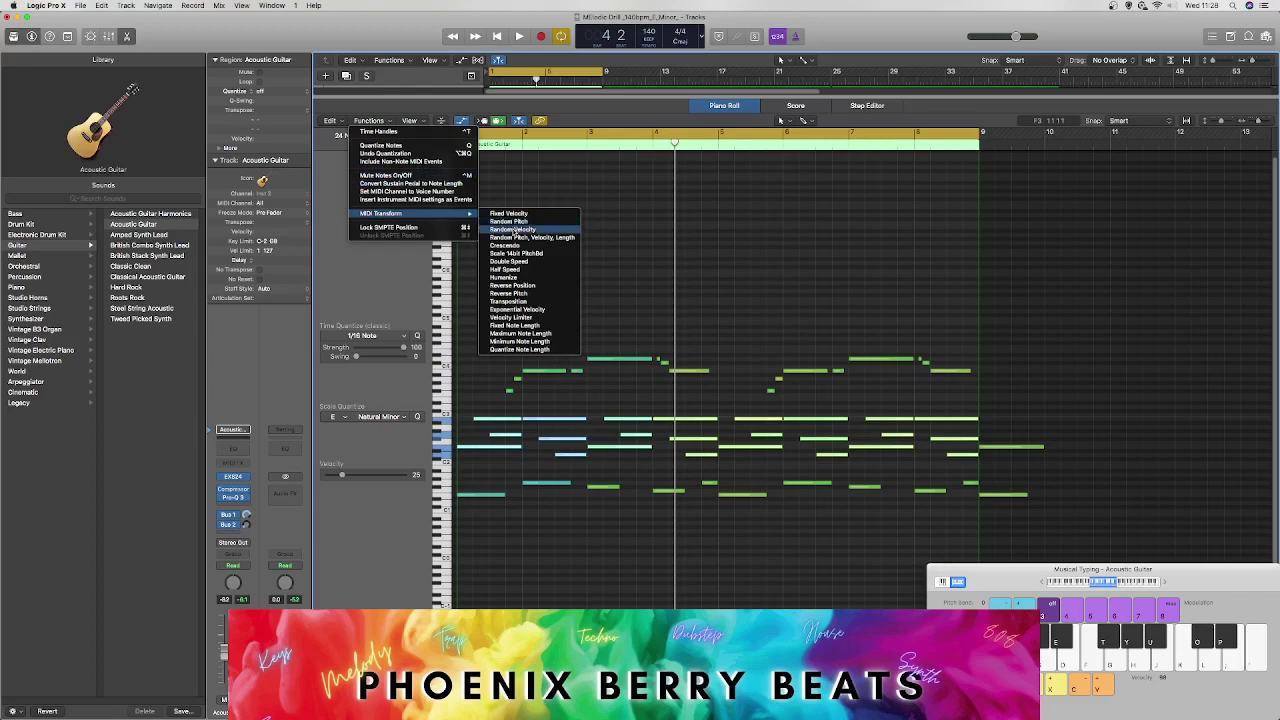
{"action": "left_click", "coordinate": [514, 231]}
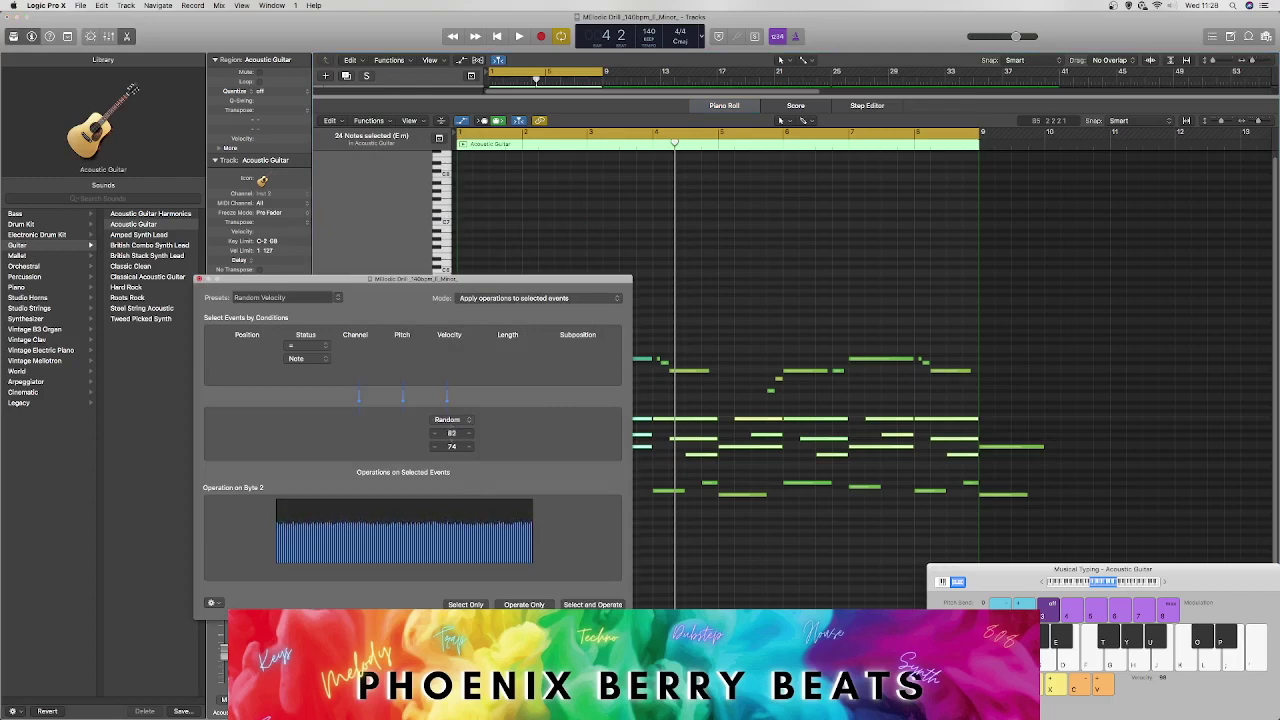
{"action": "left_click", "coordinate": [592, 605]}
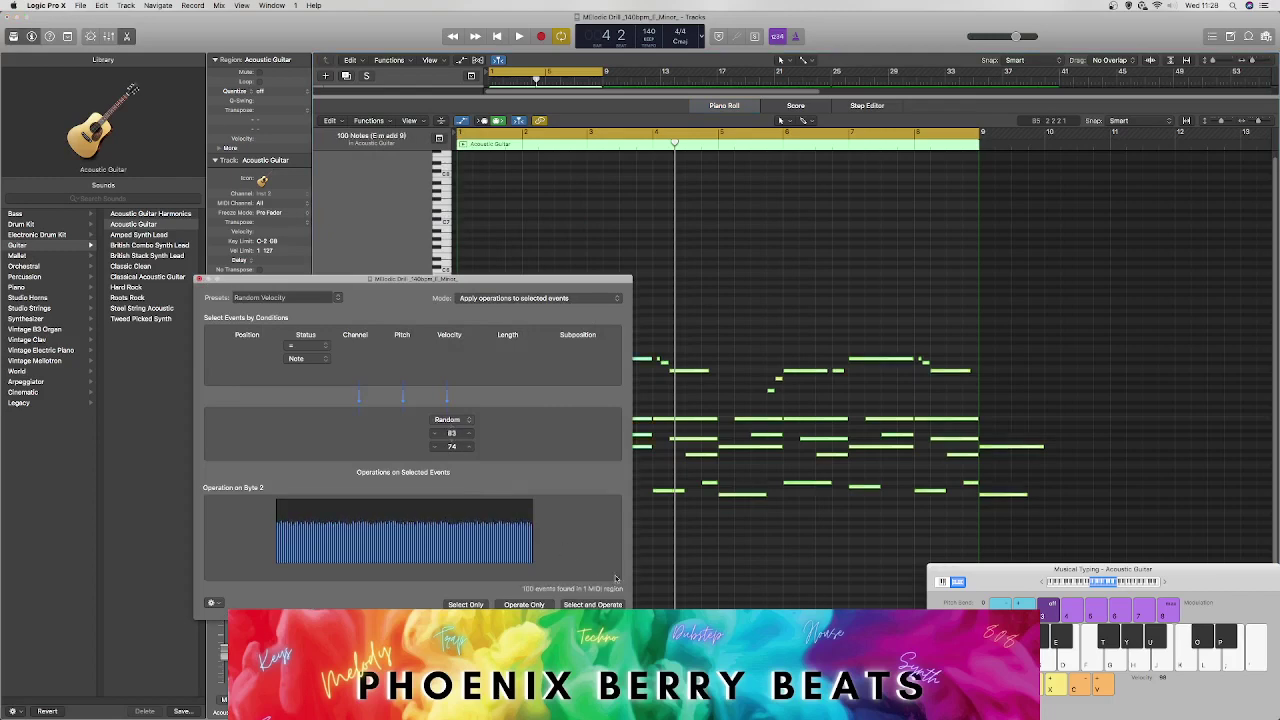
Step: Widen the Random Velocity range to 83 and 58, apply it, and play the guitar region
{"action": "left_click_drag", "start_coordinate": [451, 446], "coordinate": [451, 447]}
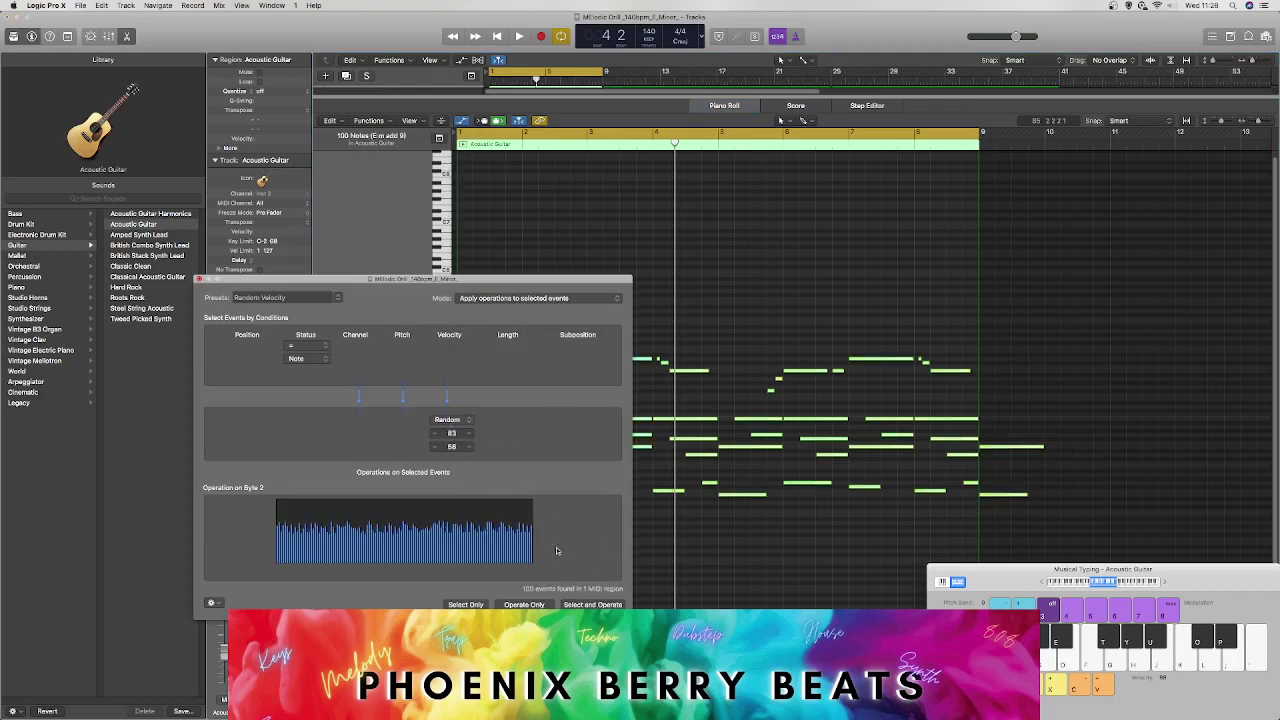
{"action": "left_click", "coordinate": [661, 528]}
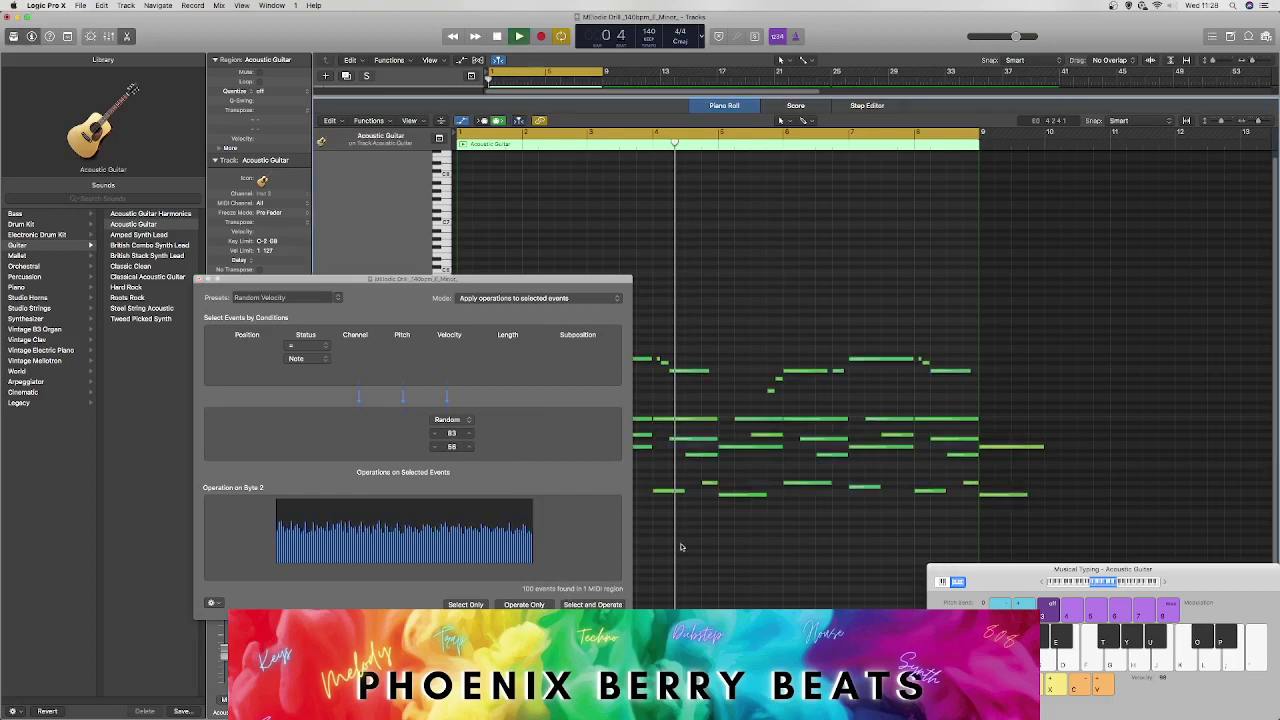
{"action": "key", "text": "space"}
{"action": "left_click_drag", "start_coordinate": [460, 283], "coordinate": [272, 217]}
{"action": "key", "text": "space"}
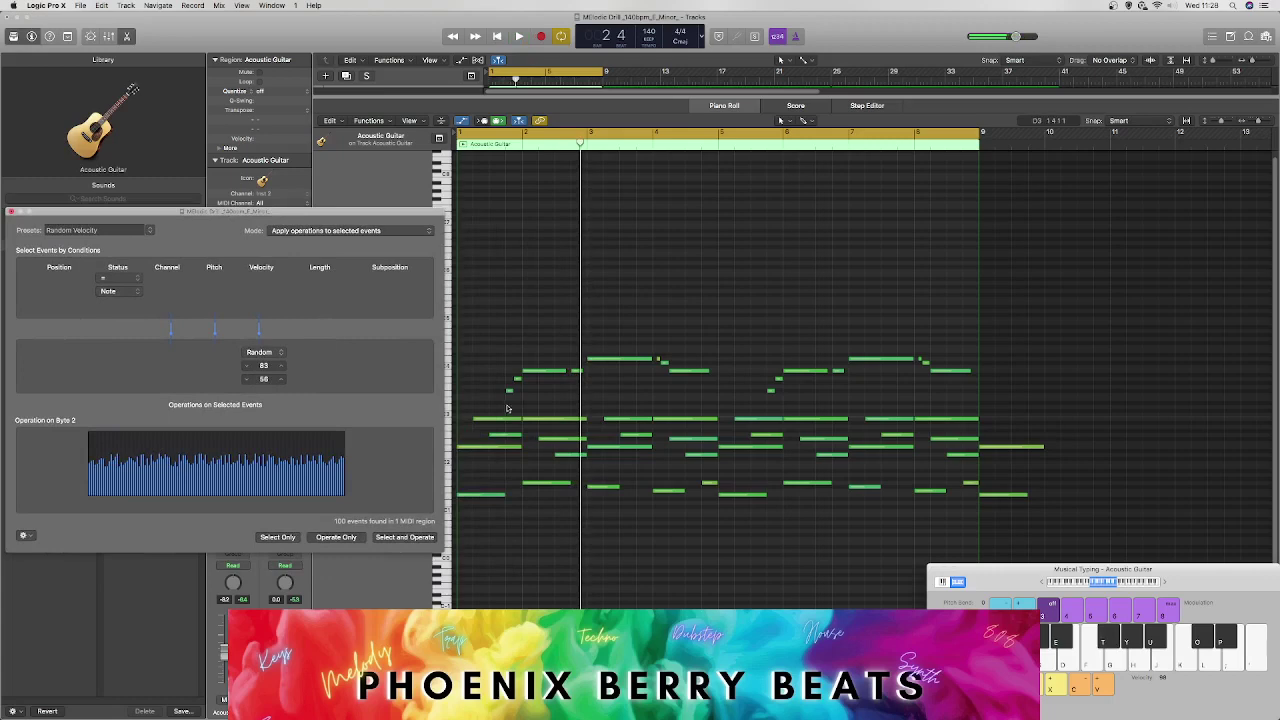
Step: Select the bass notes in bars 1 to 8 and apply Random Velocity with the limits set to 122 and 120
{"action": "left_click", "coordinate": [451, 332]}
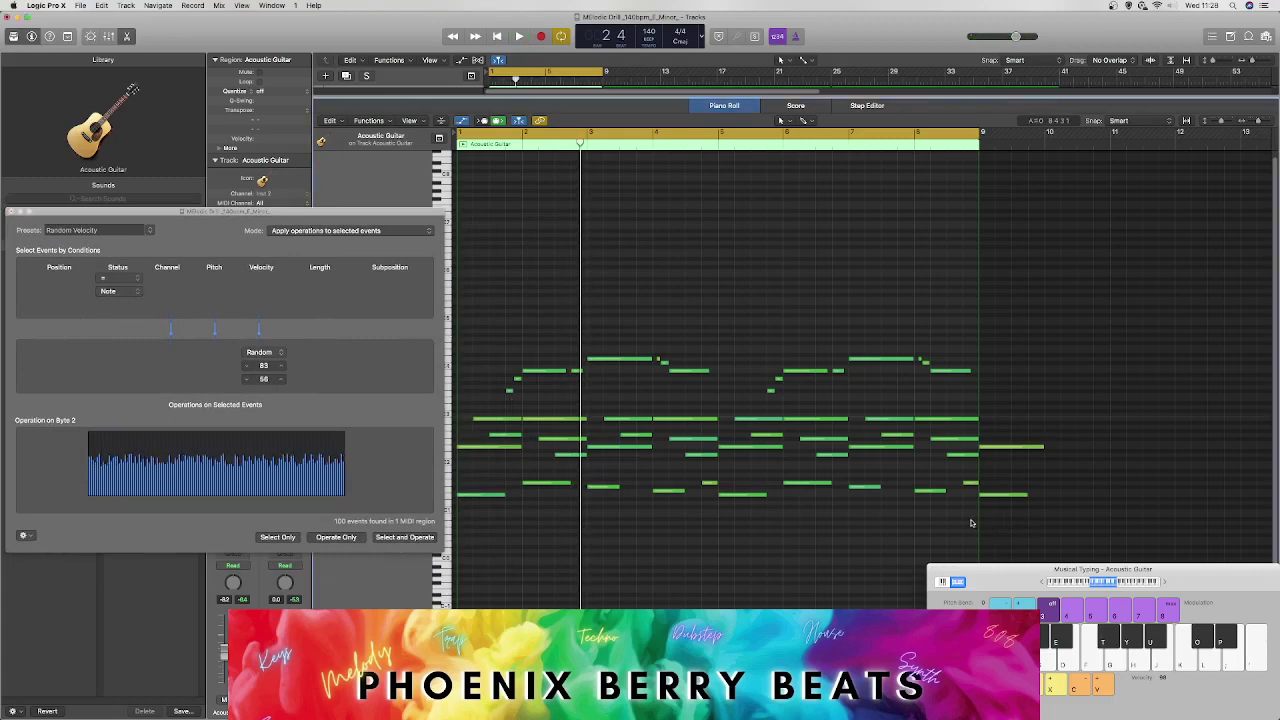
{"action": "left_click_drag", "start_coordinate": [970, 523], "coordinate": [452, 469]}
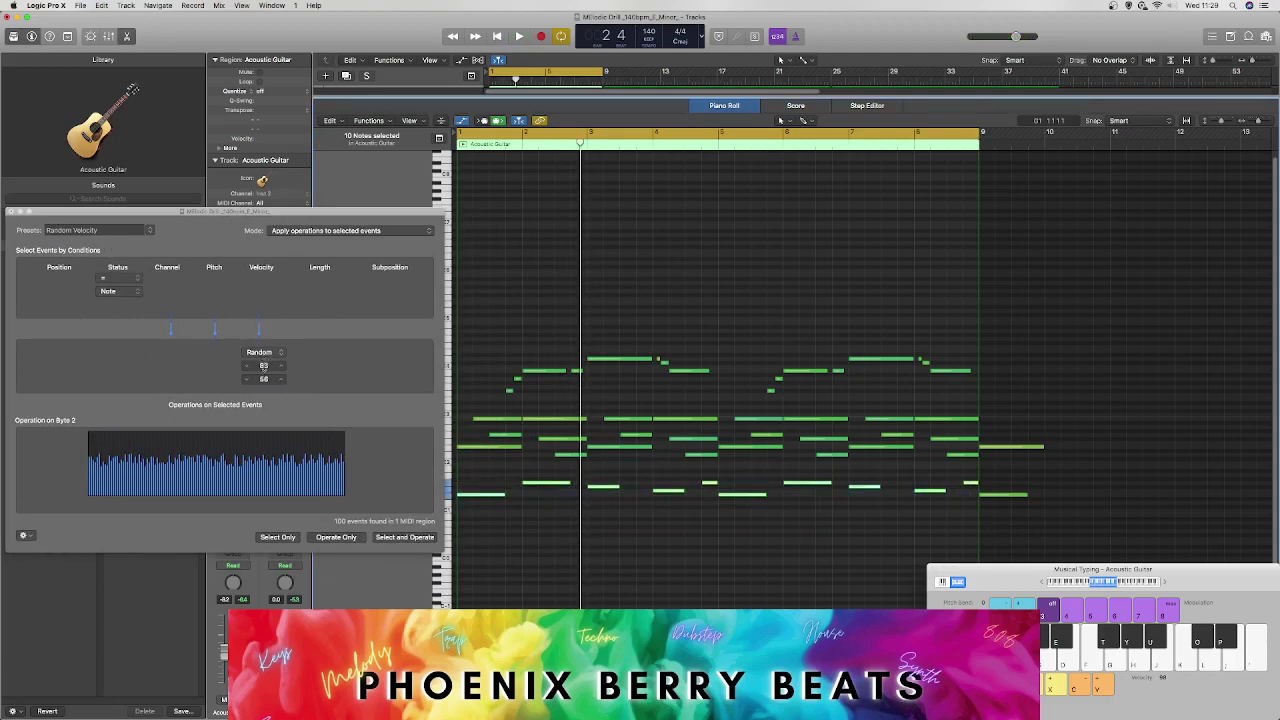
{"action": "left_click_drag", "start_coordinate": [264, 367], "coordinate": [264, 327]}
{"action": "left_click_drag", "start_coordinate": [264, 379], "coordinate": [264, 355]}
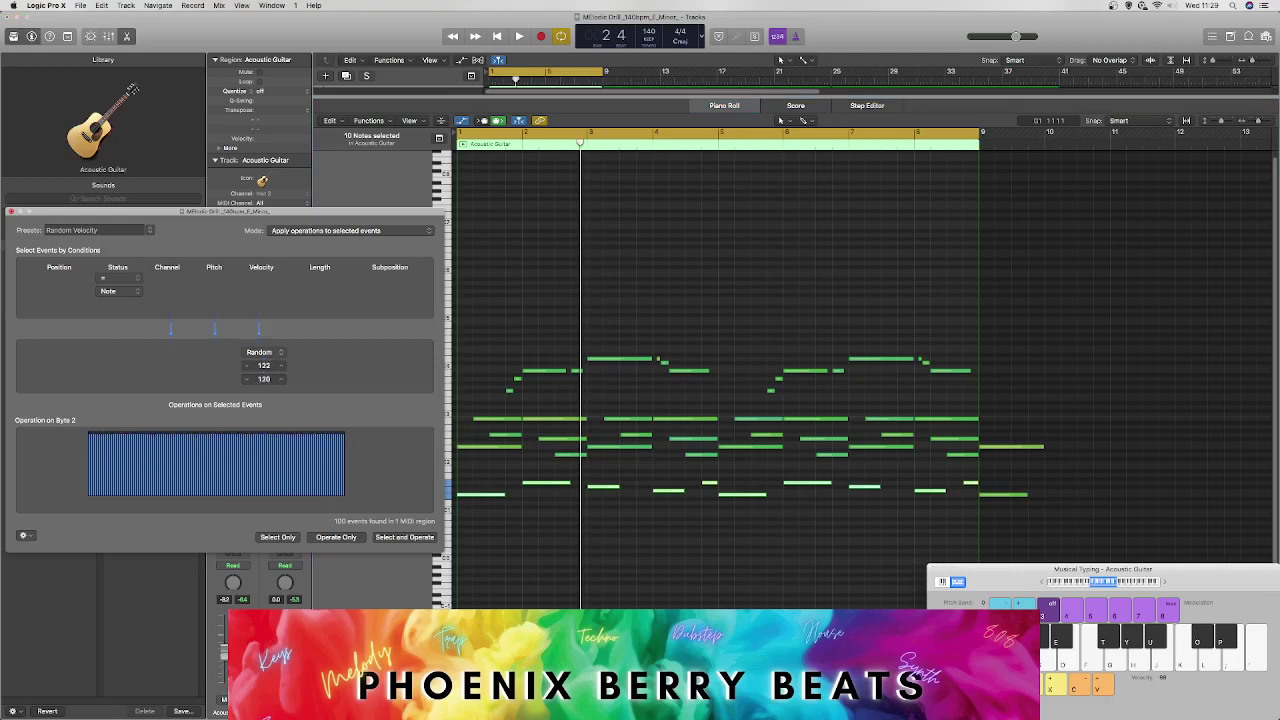
{"action": "left_click", "coordinate": [283, 538]}
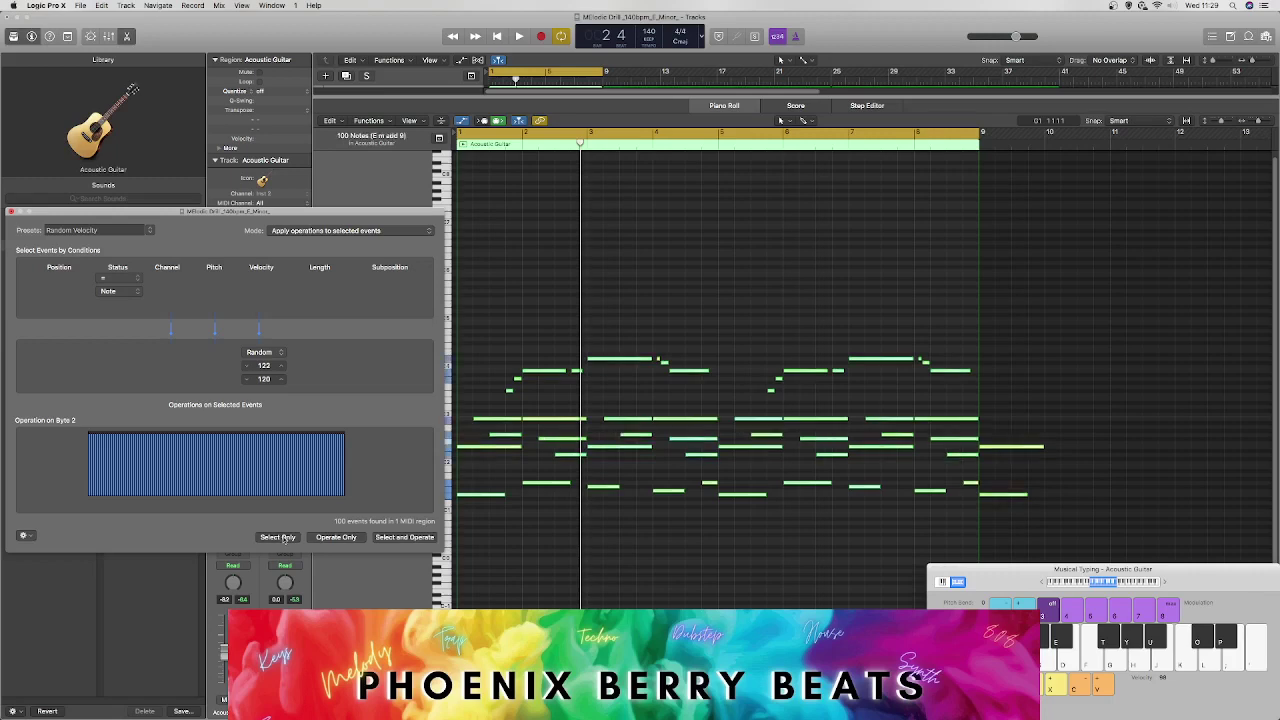
{"action": "left_click", "coordinate": [400, 540]}
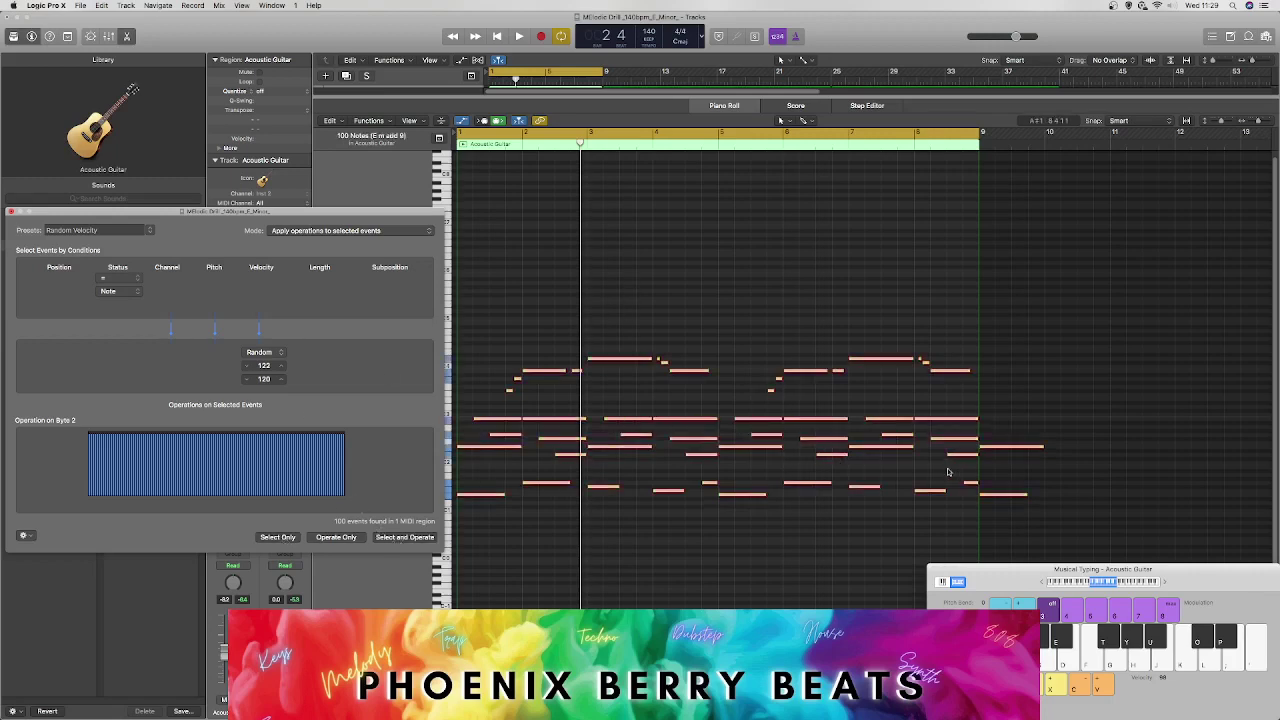
Step: Select the middle chord notes, apply Random Velocity with limits of 88 and 67, and close the transform window
{"action": "left_click_drag", "start_coordinate": [848, 451], "coordinate": [957, 483]}
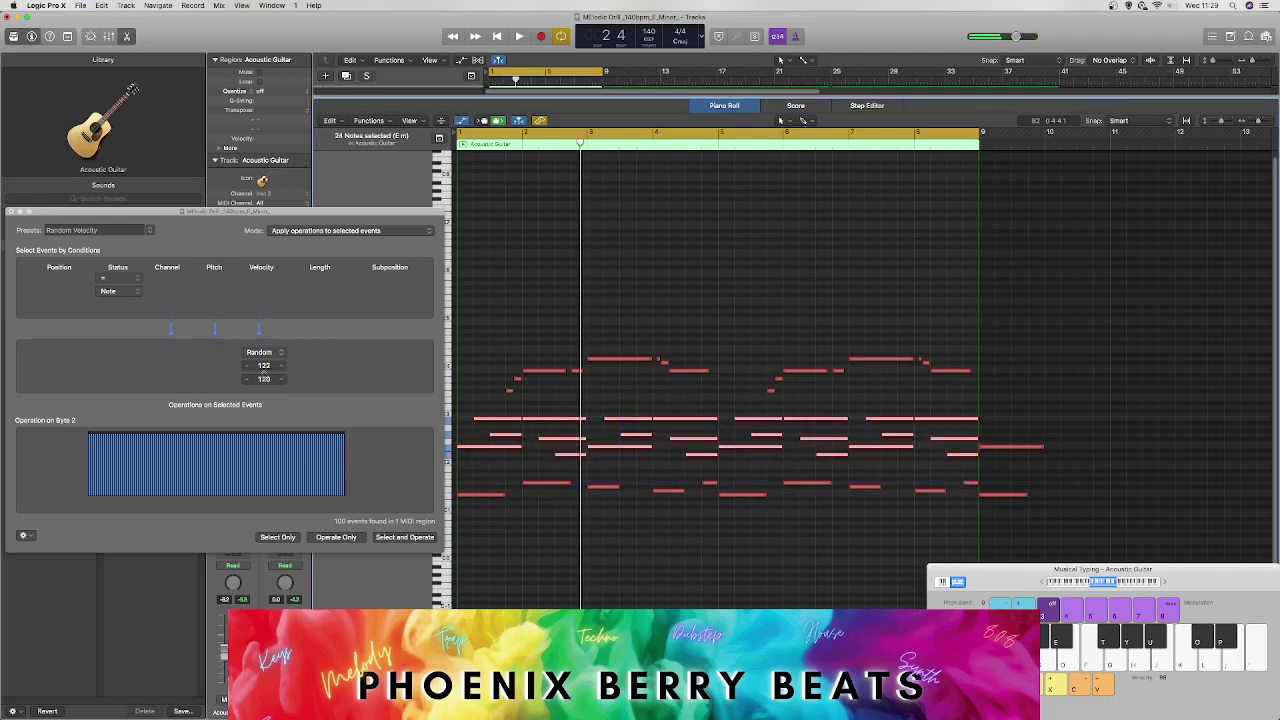
{"action": "left_click_drag", "start_coordinate": [264, 379], "coordinate": [263, 385]}
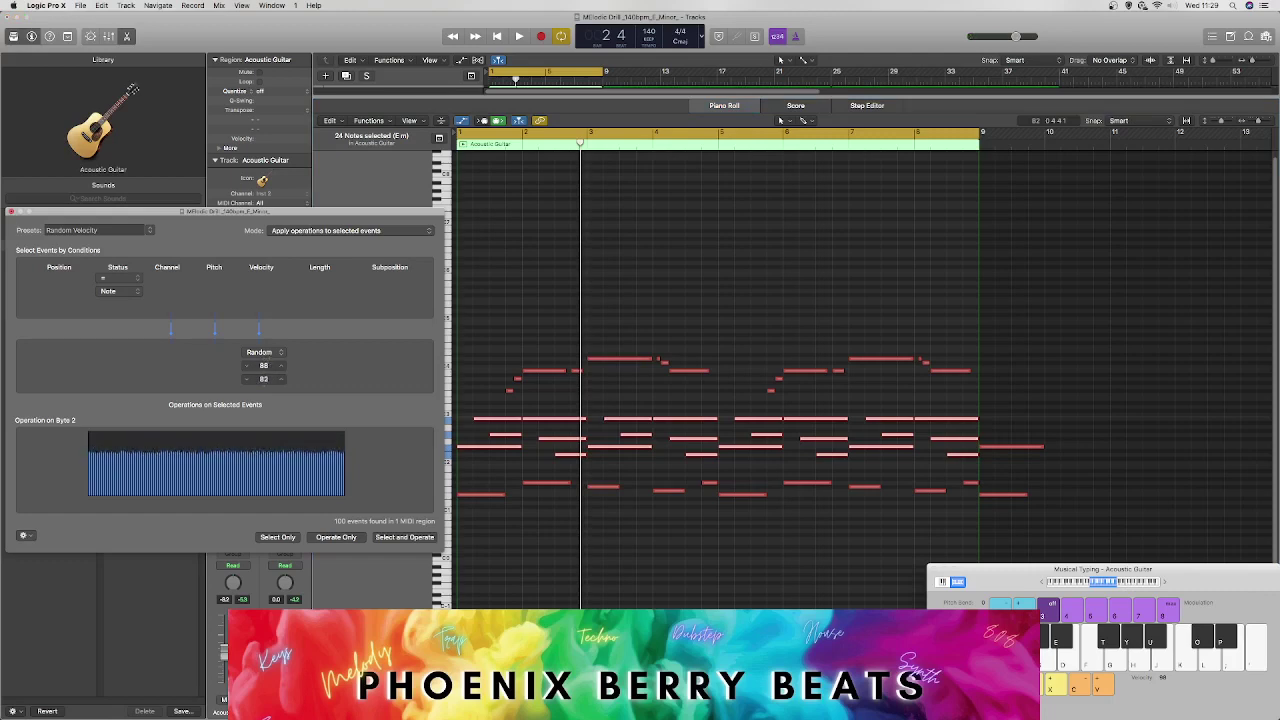
{"action": "left_click", "coordinate": [390, 538]}
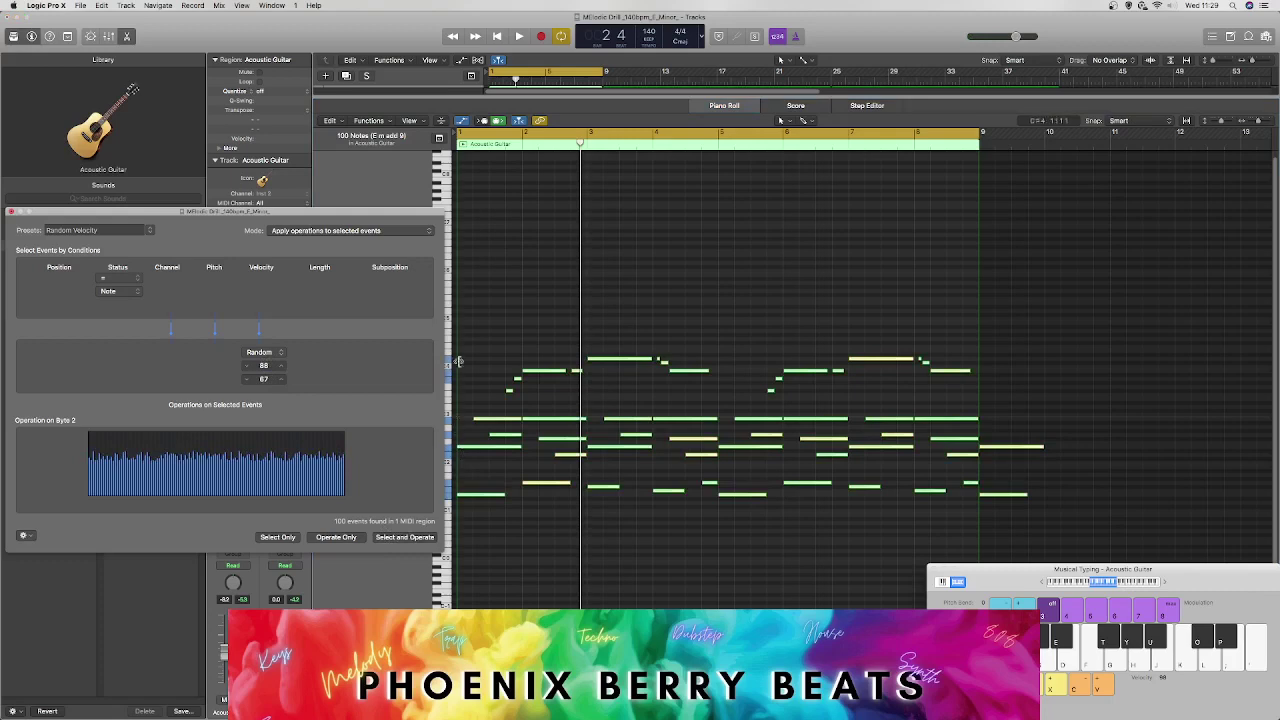
{"action": "left_click", "coordinate": [503, 354]}
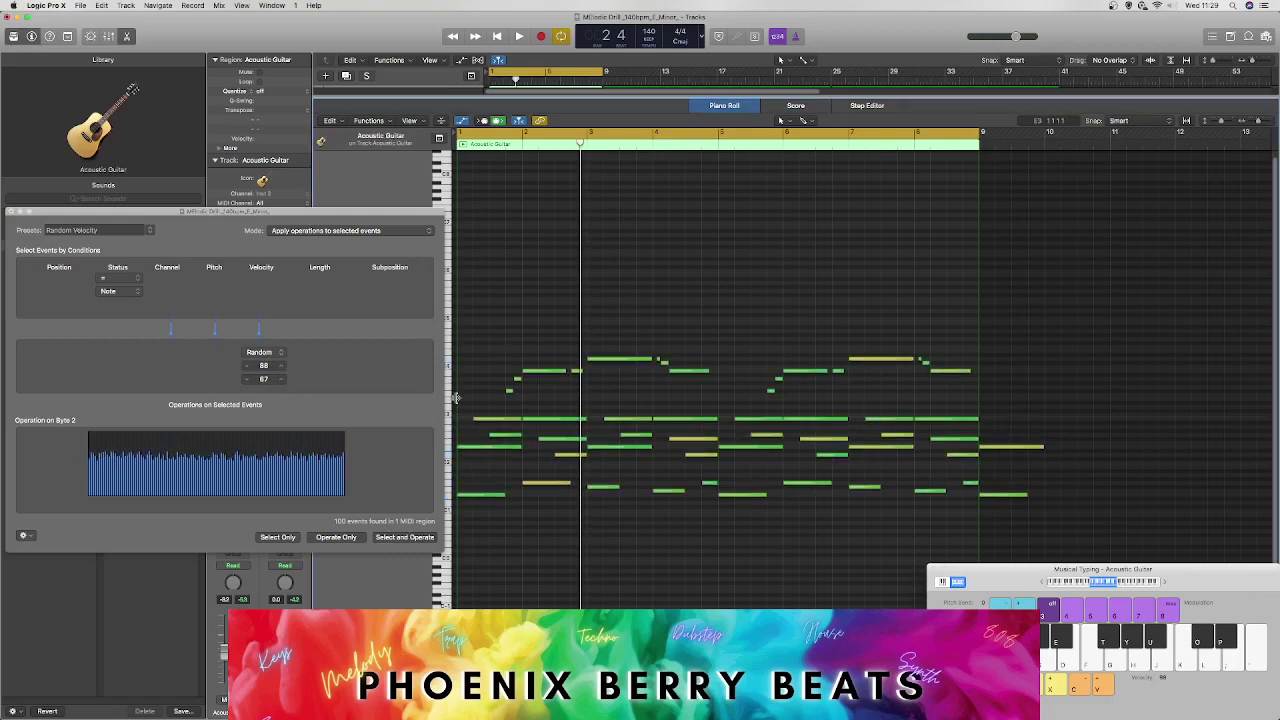
{"action": "left_click", "coordinate": [10, 212]}
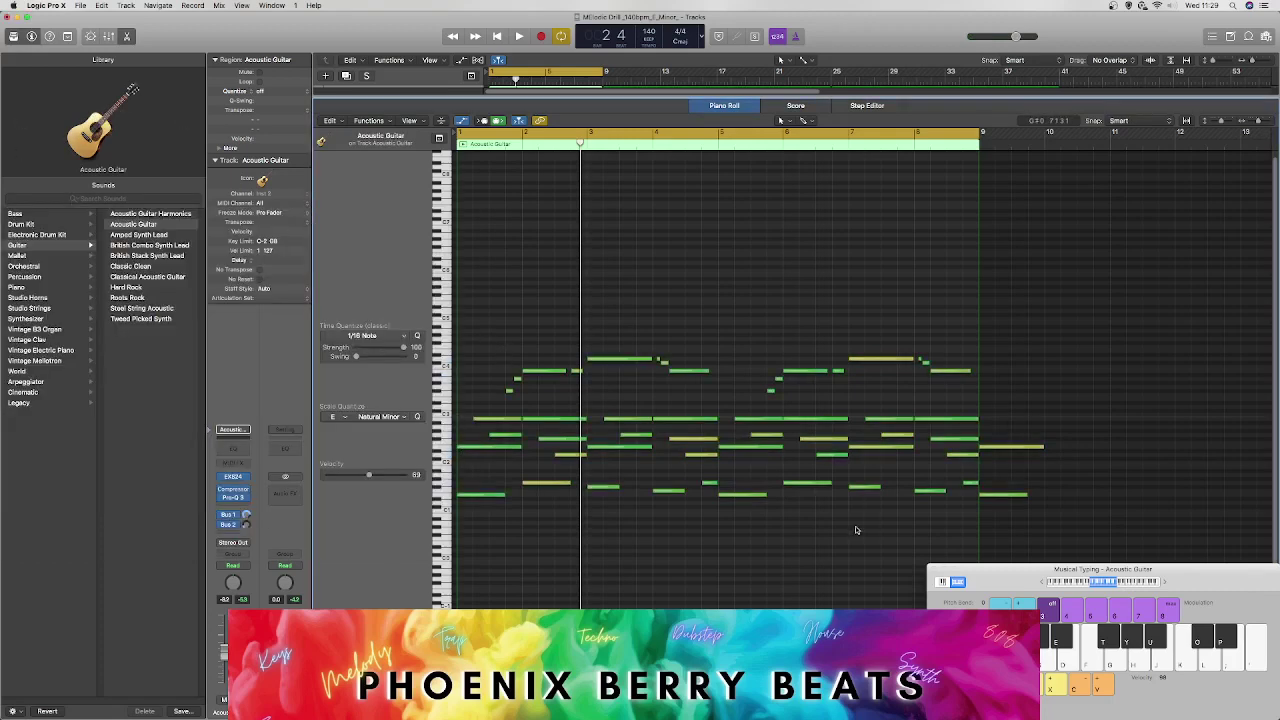
Step: Raise the velocity of the eleven bass notes and of the melody notes in bars 1 to 4, and play the region
{"action": "left_click_drag", "start_coordinate": [481, 473], "coordinate": [1063, 535]}
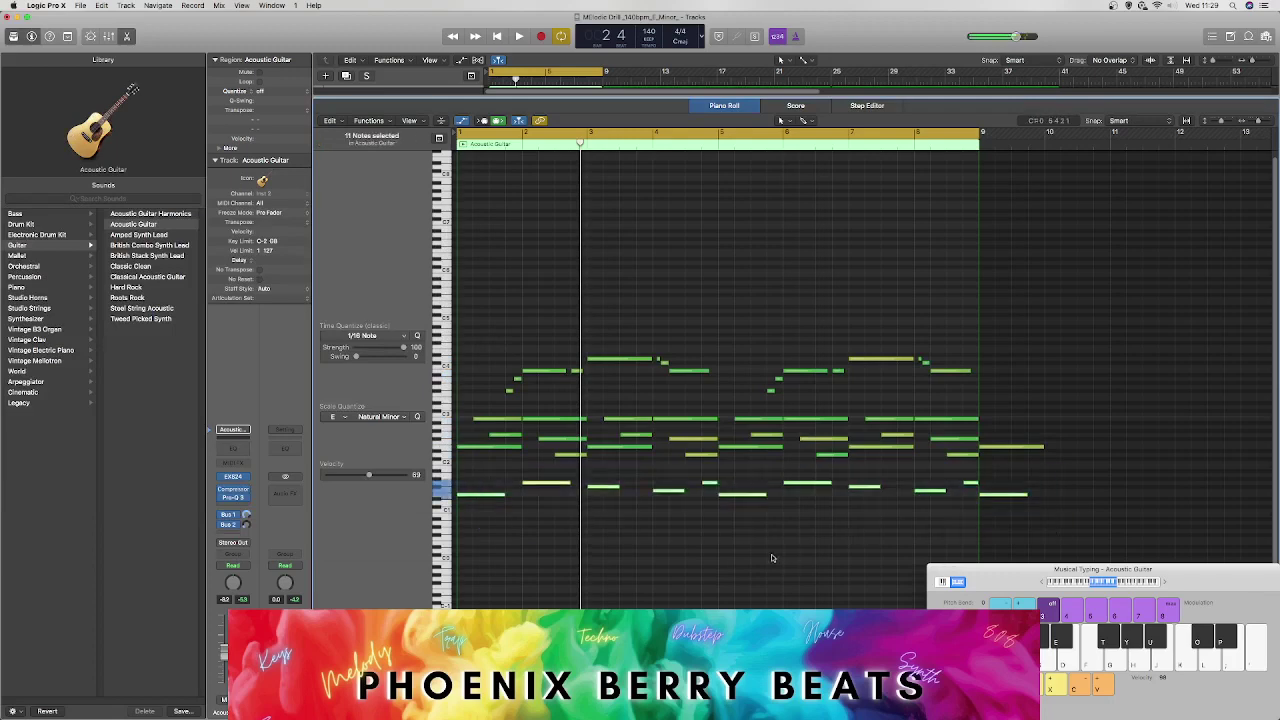
{"action": "left_click_drag", "start_coordinate": [398, 476], "coordinate": [395, 477]}
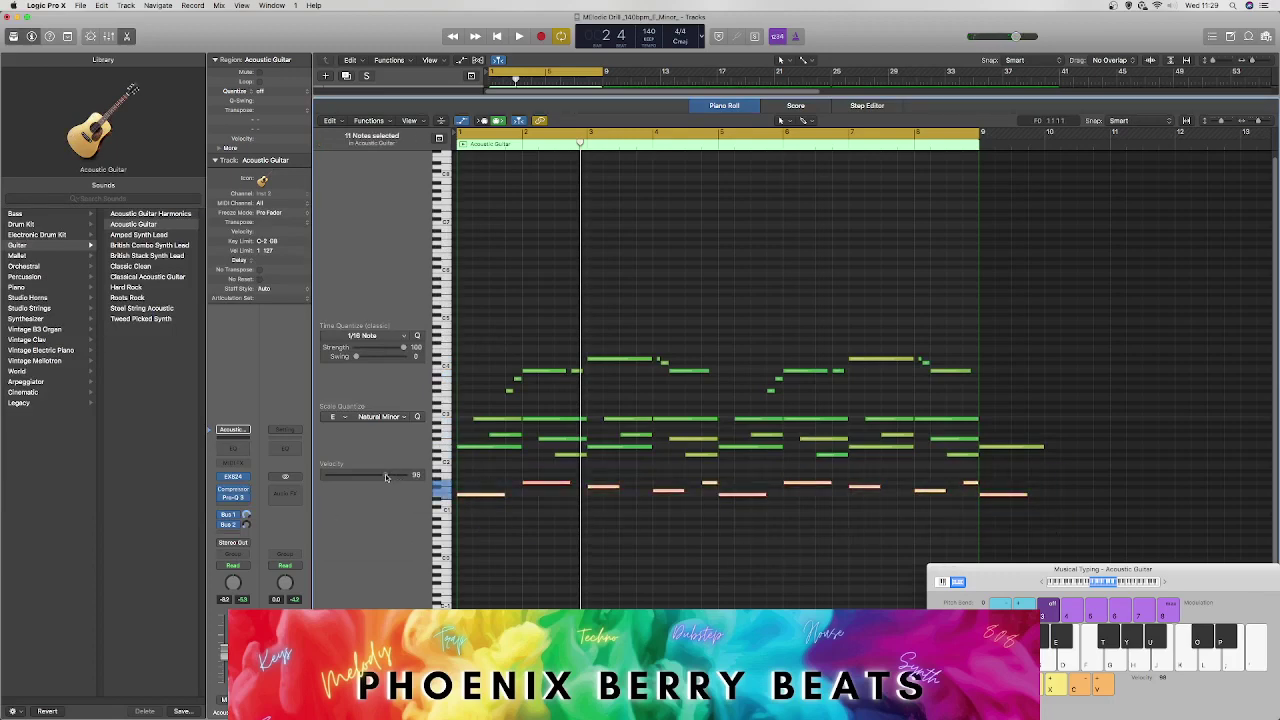
{"action": "left_click", "coordinate": [508, 390]}
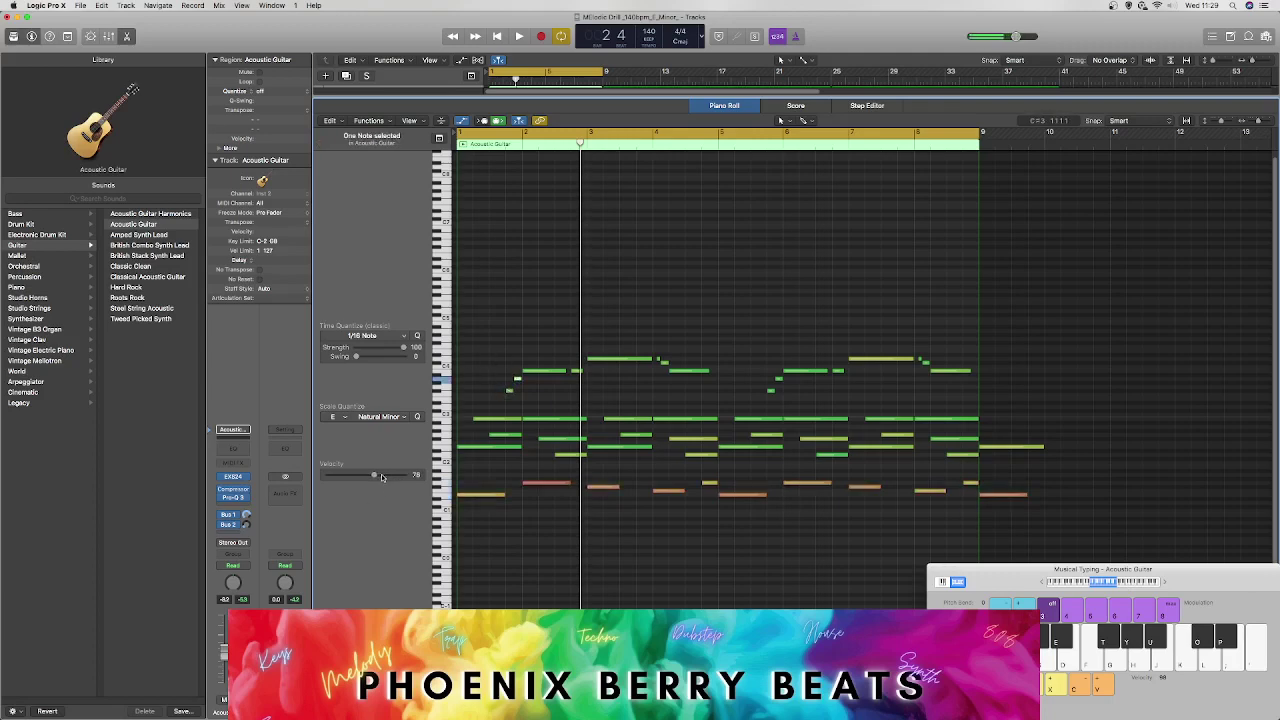
{"action": "left_click_drag", "start_coordinate": [544, 357], "coordinate": [579, 386]}
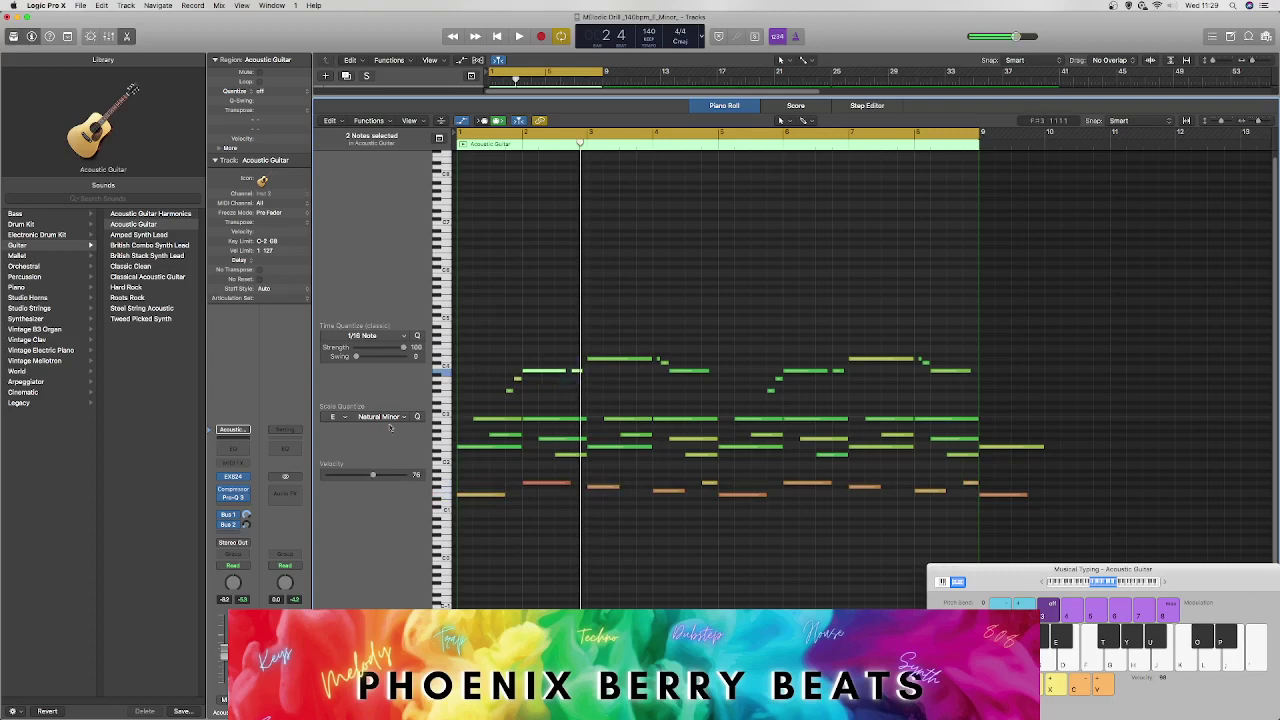
{"action": "key", "text": "space"}
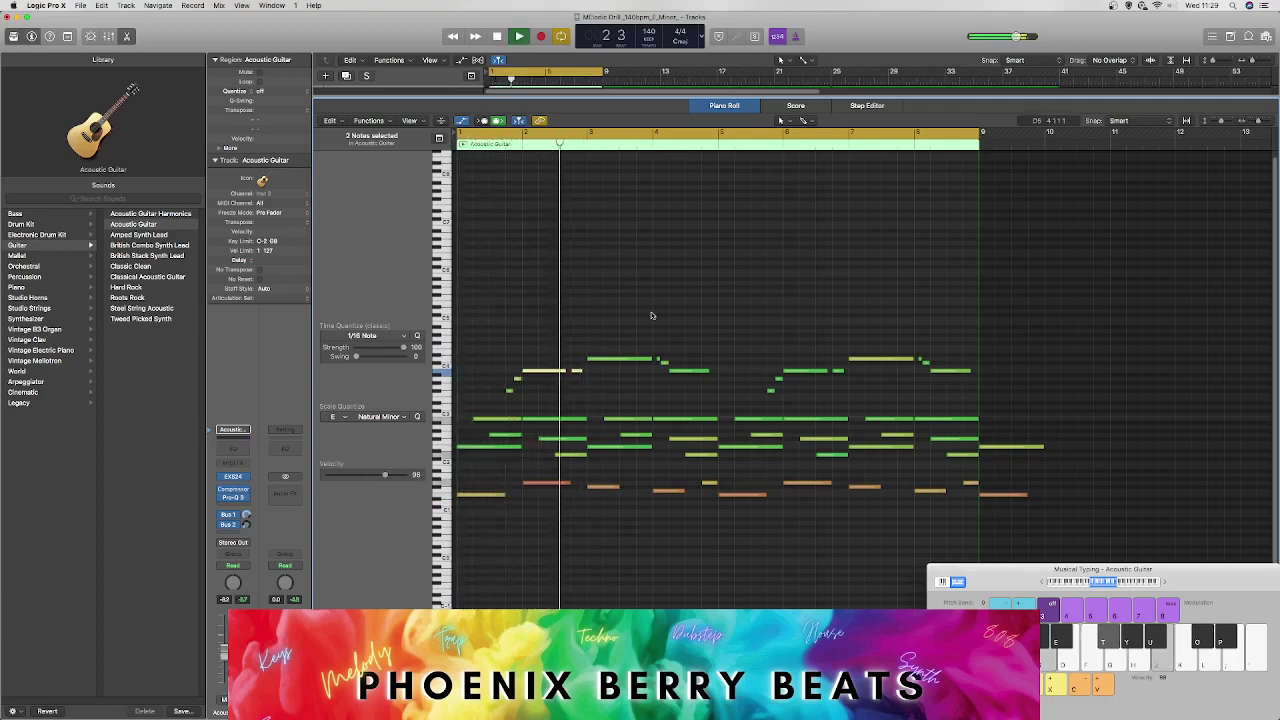
{"action": "key", "text": "space"}
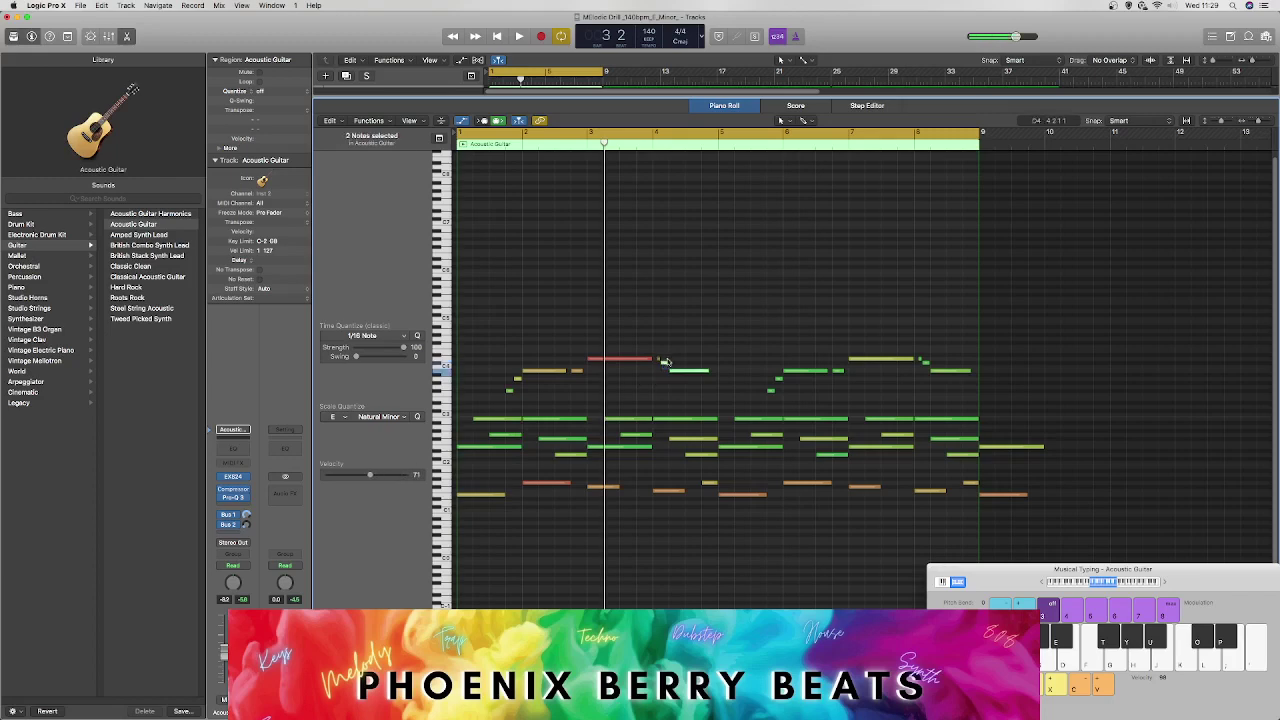
{"action": "key", "text": "space"}
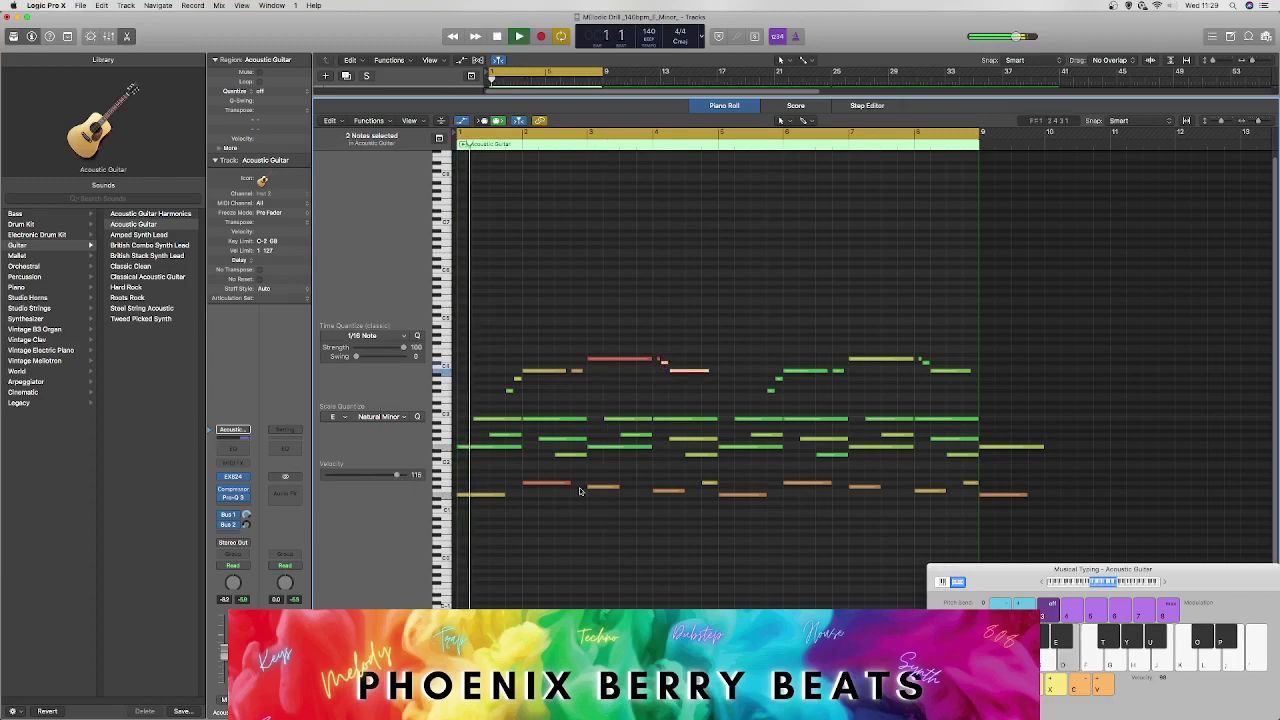
Step: Raise the velocity of the eight melody notes in bars 5 to 8 and listen through to the loop
{"action": "left_click_drag", "start_coordinate": [745, 318], "coordinate": [945, 405]}
{"action": "left_click_drag", "start_coordinate": [368, 474], "coordinate": [394, 476]}
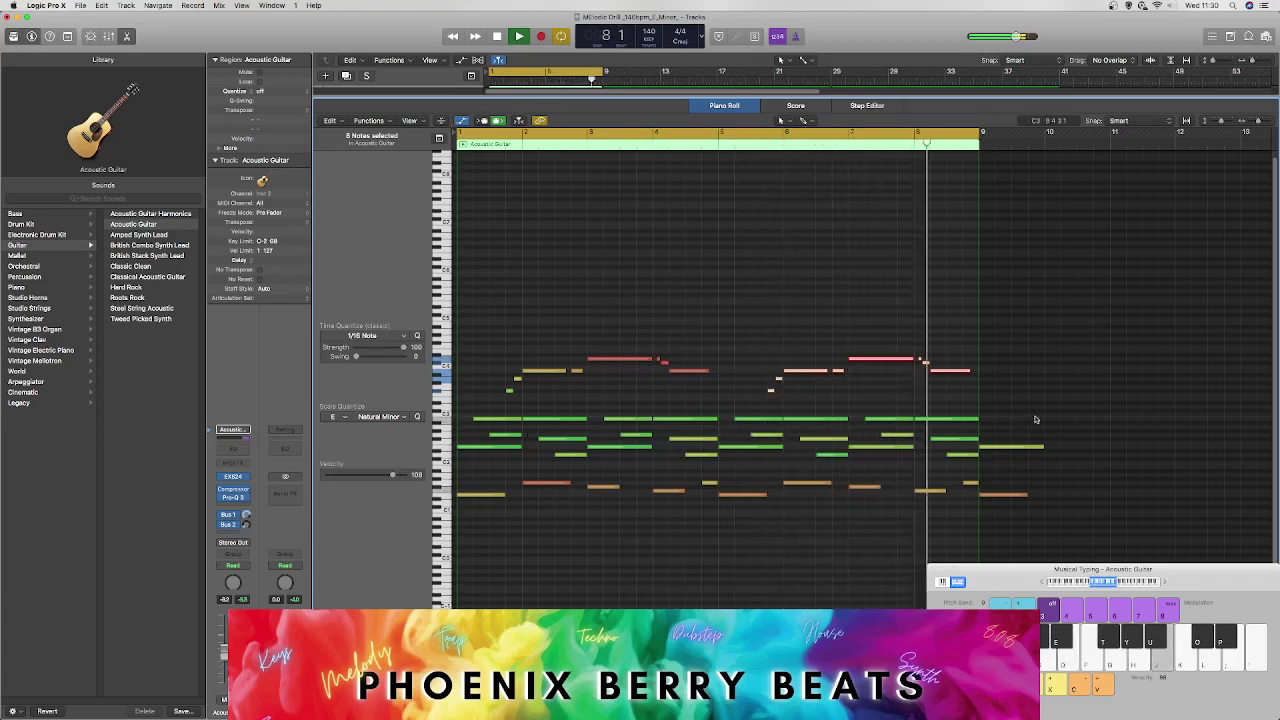
{"action": "key", "text": "space"}
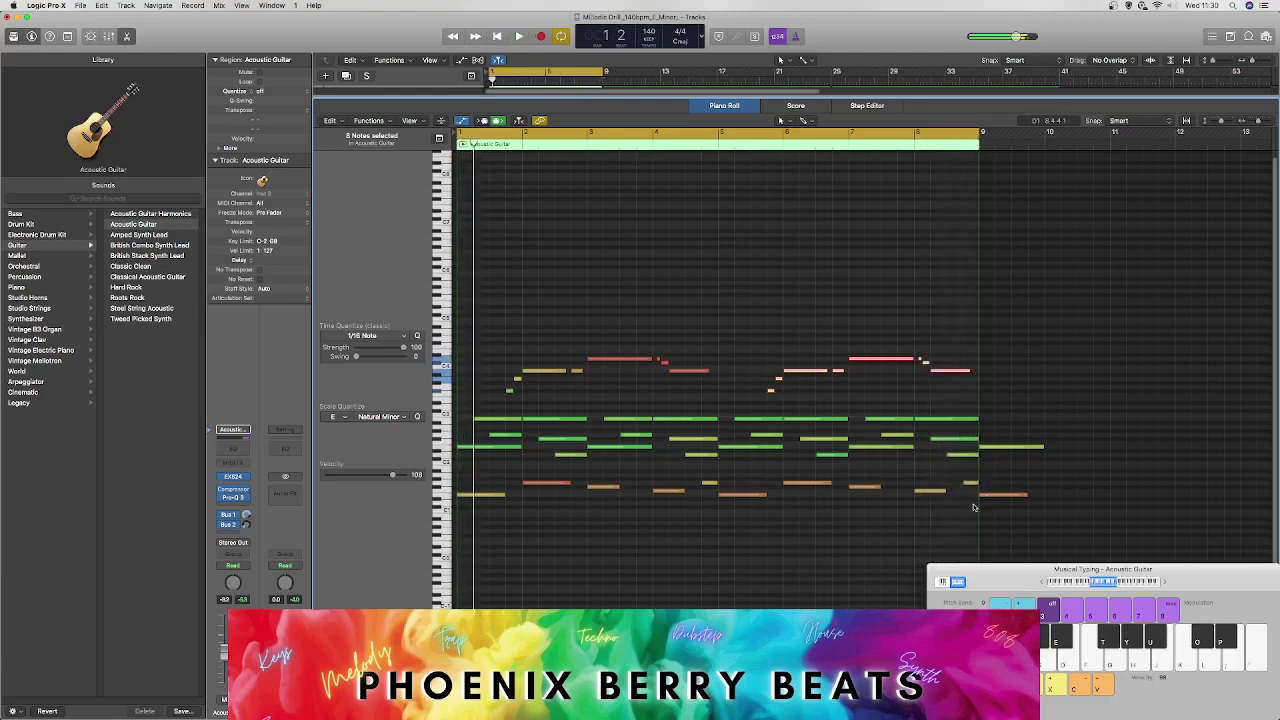
Step: Lower the velocity of the 34 chord and bass notes in bars 1 to 8 to 25 and audition them in the arrangement
{"action": "left_click_drag", "start_coordinate": [976, 511], "coordinate": [416, 416]}
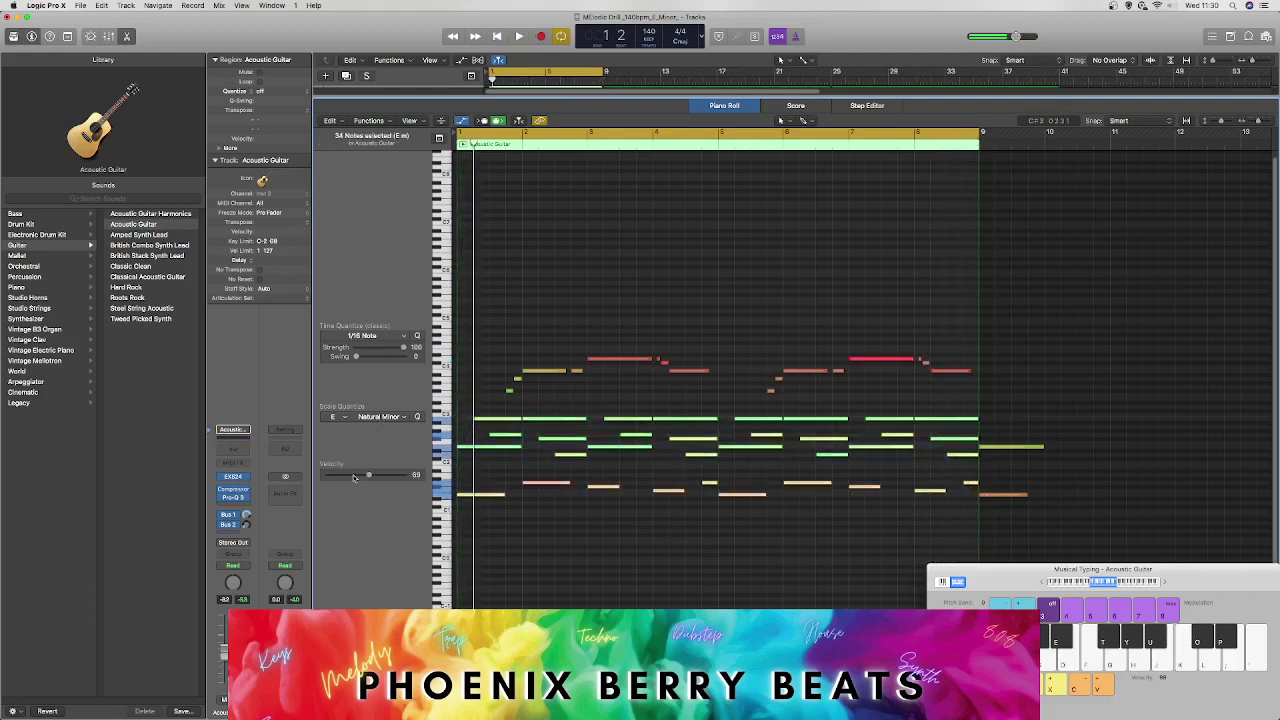
{"action": "key", "text": "space"}
{"action": "left_click_drag", "start_coordinate": [349, 478], "coordinate": [339, 476]}
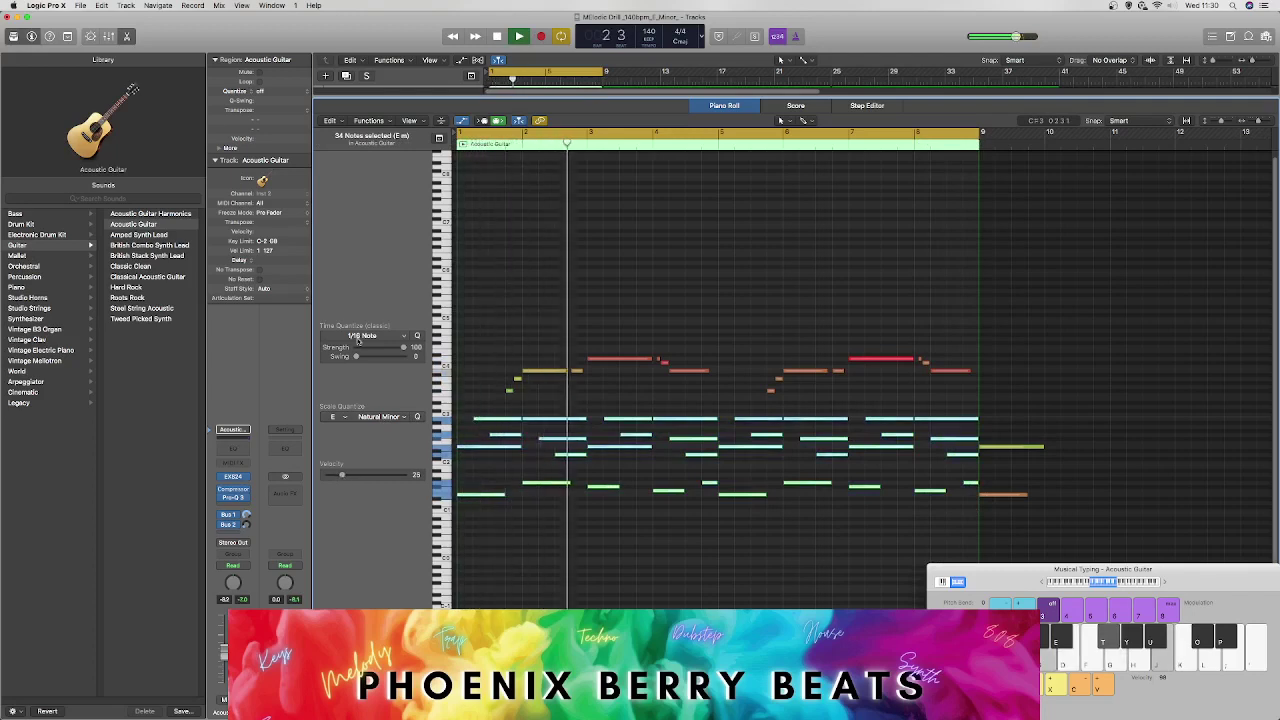
{"action": "left_click", "coordinate": [126, 36]}
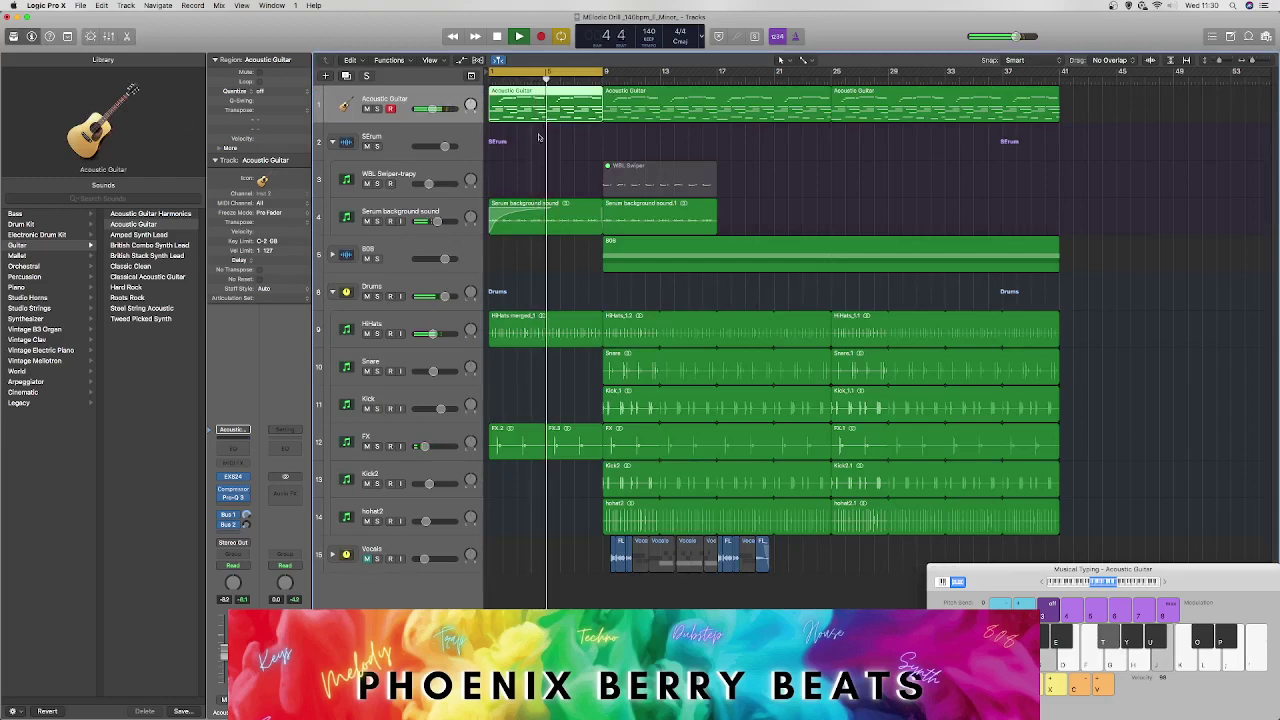
{"action": "key", "text": "space"}
Step: Reopen the guitar region's notes, lower the velocity of all 50 notes in bars 1 to 8 down to 1, and play back
{"action": "key", "text": "p"}
{"action": "left_click_drag", "start_coordinate": [960, 396], "coordinate": [488, 318]}
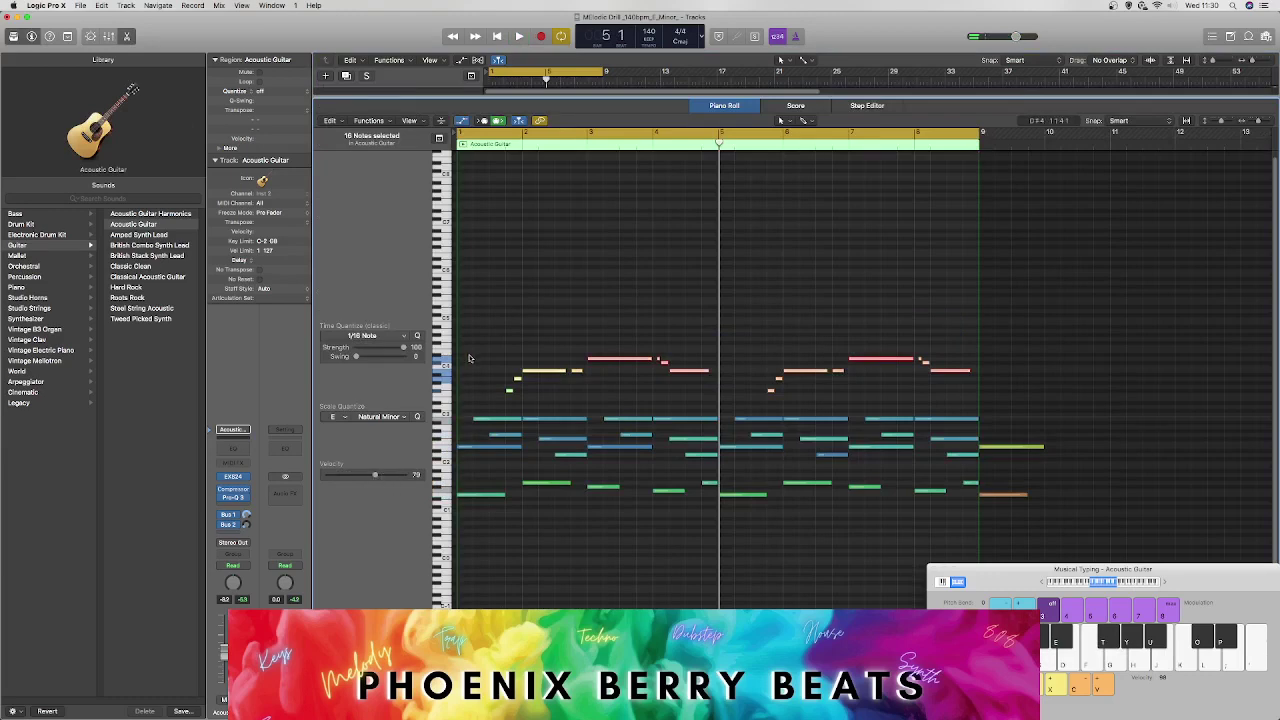
{"action": "left_click_drag", "start_coordinate": [477, 316], "coordinate": [966, 594]}
{"action": "left_click_drag", "start_coordinate": [340, 477], "coordinate": [327, 476]}
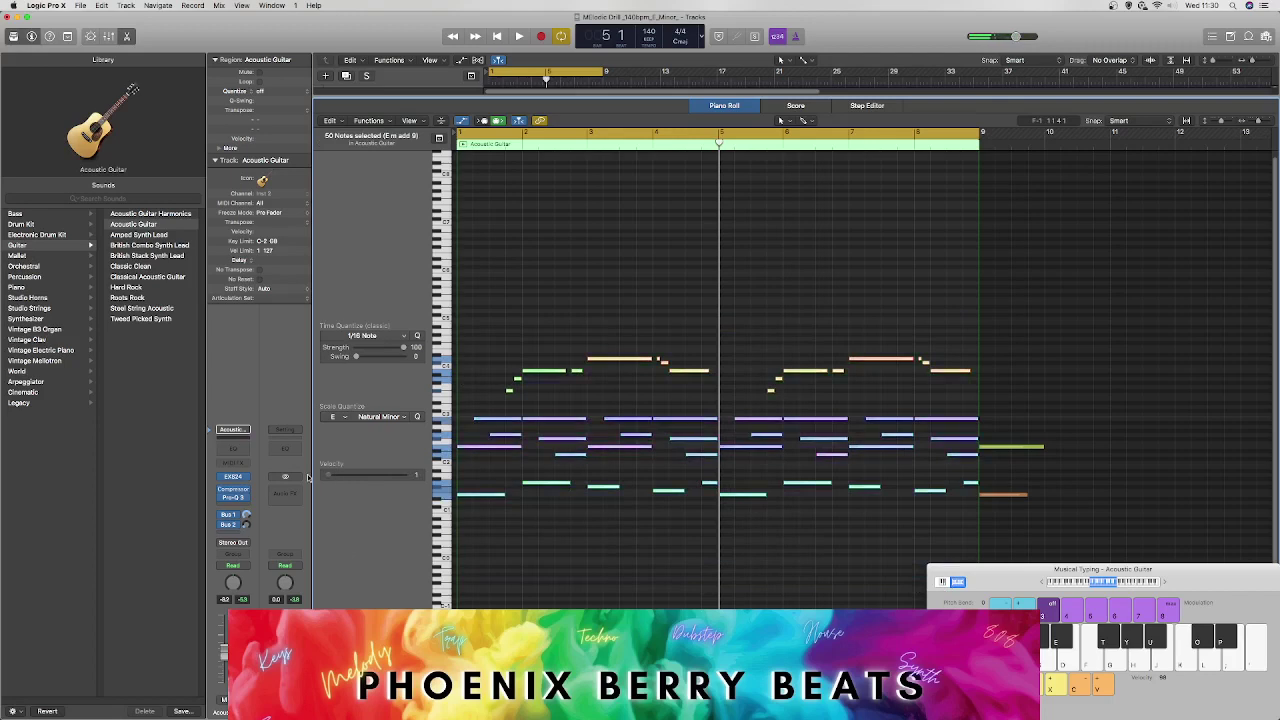
{"action": "key", "text": "space"}
{"action": "left_click", "coordinate": [579, 320]}
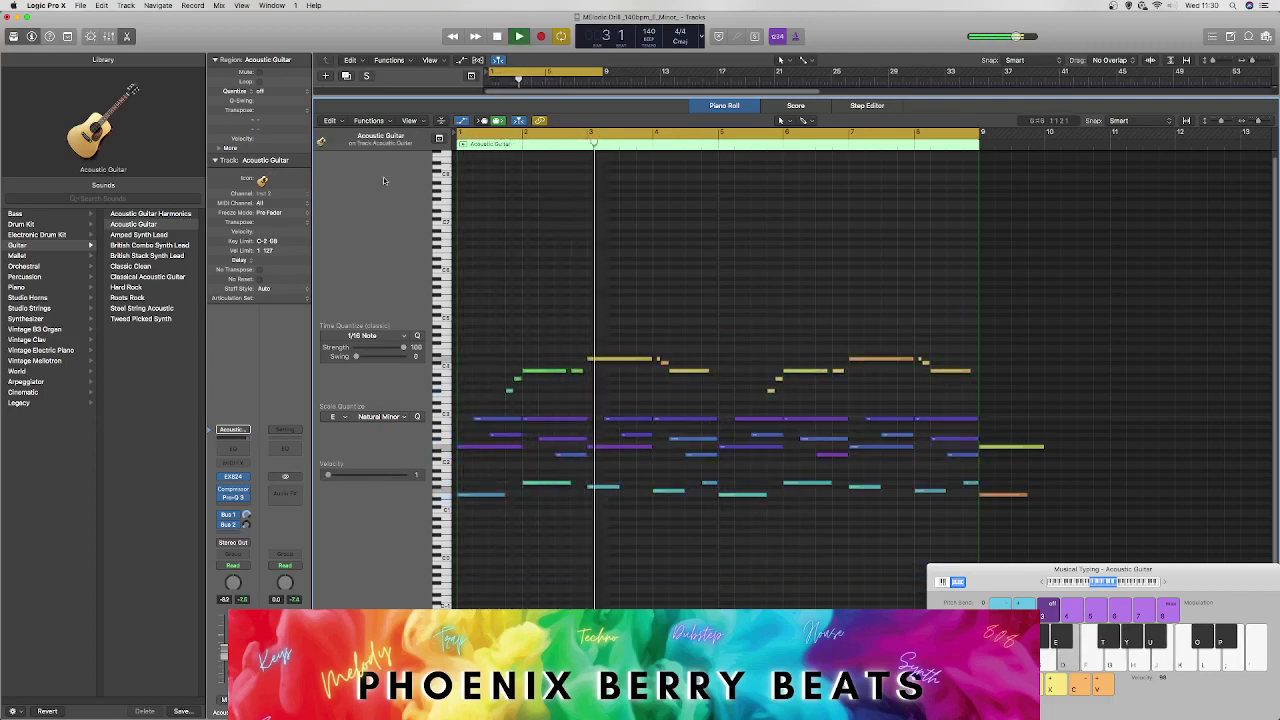
Step: Add a SilverVerb reverb to the Serum background sound track, raise the track's volume to about -0.1 dB and play the loop
{"action": "left_click", "coordinate": [126, 36]}
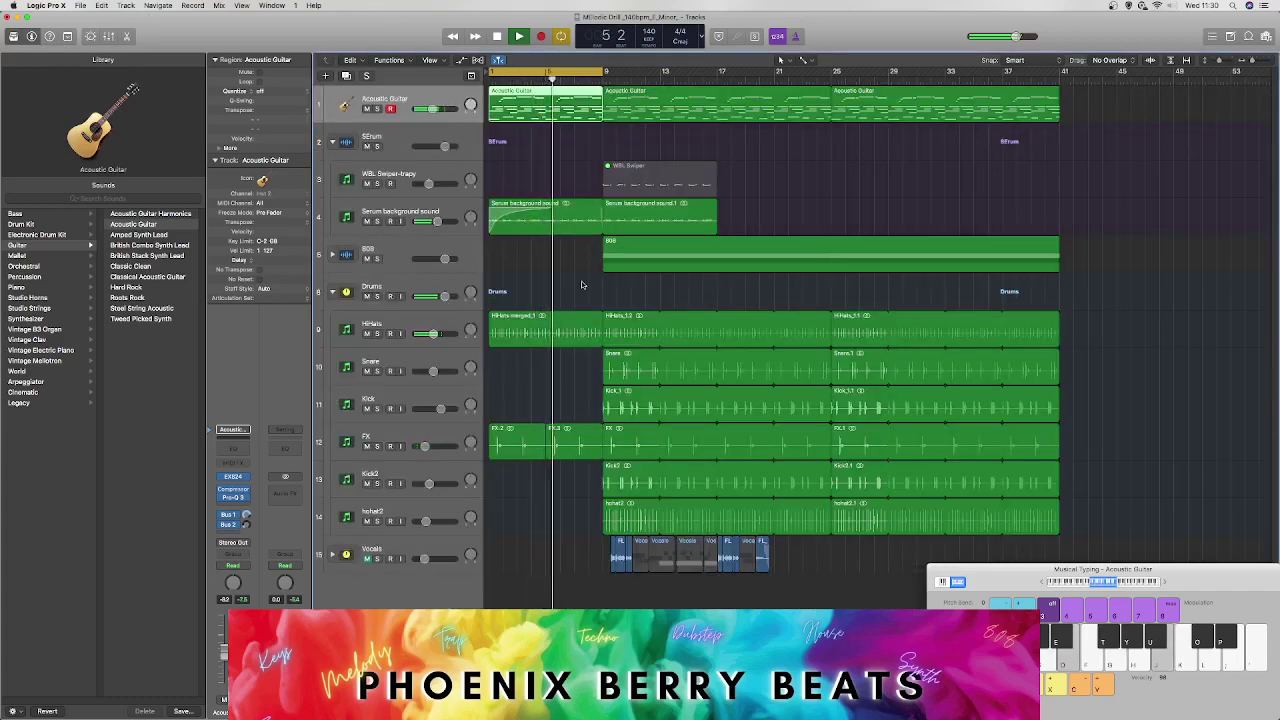
{"action": "left_click", "coordinate": [545, 218]}
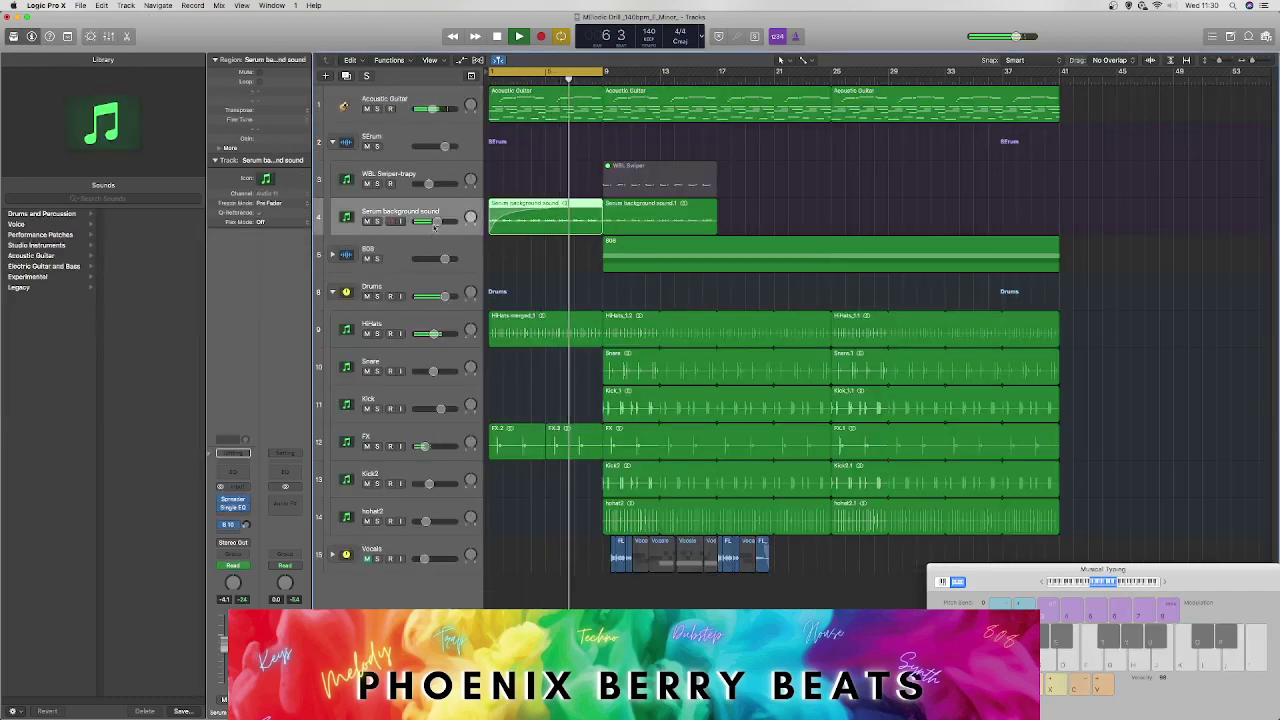
{"action": "key", "text": "space"}
{"action": "left_click", "coordinate": [235, 512]}
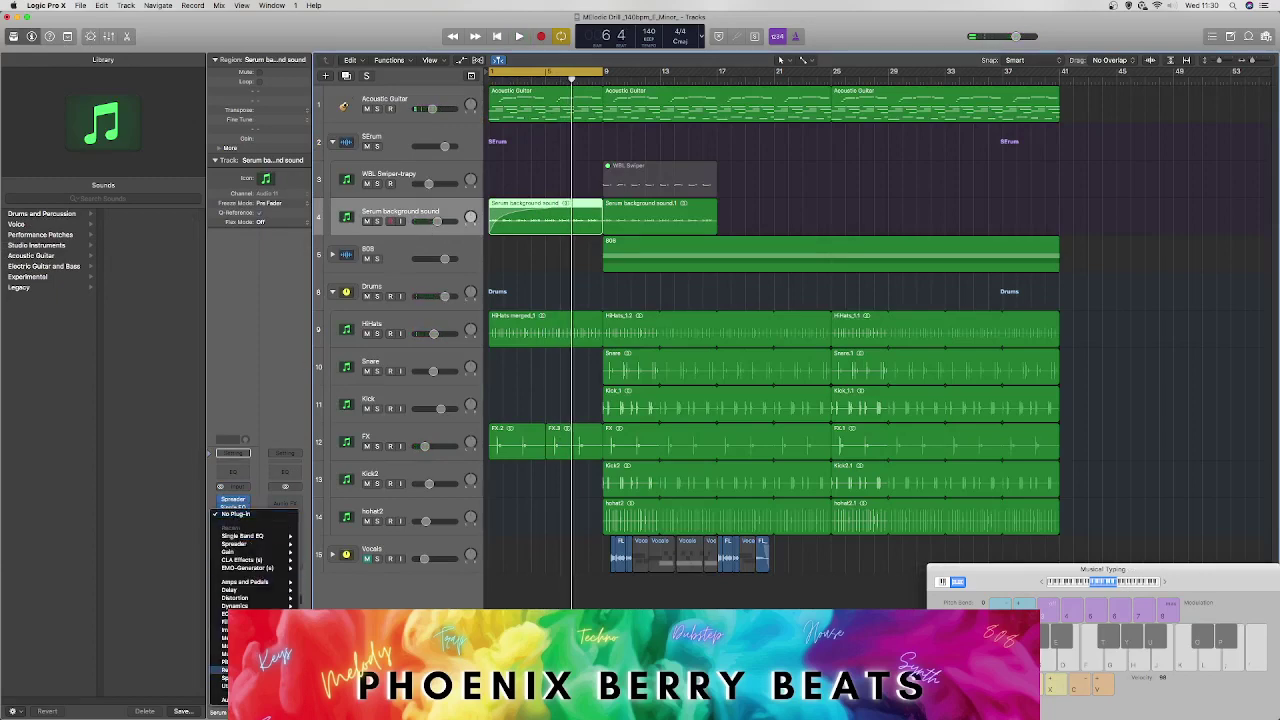
{"action": "left_click", "coordinate": [374, 603]}
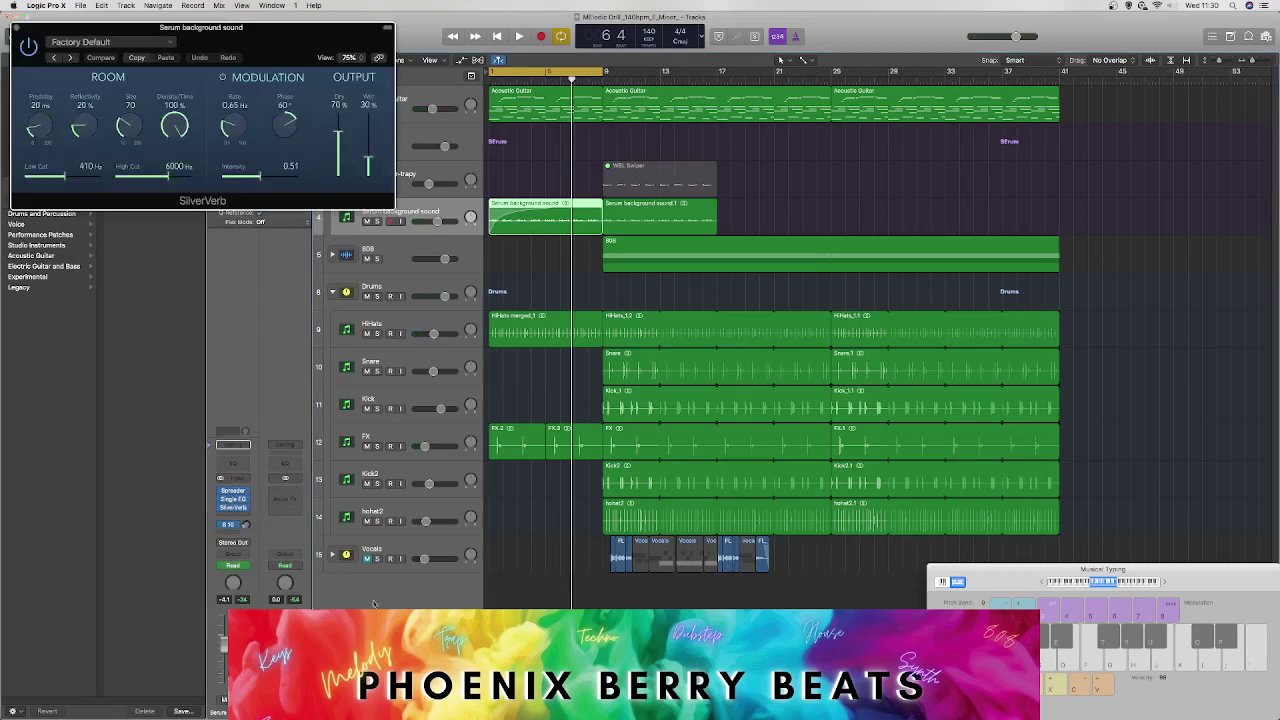
{"action": "key", "text": "space"}
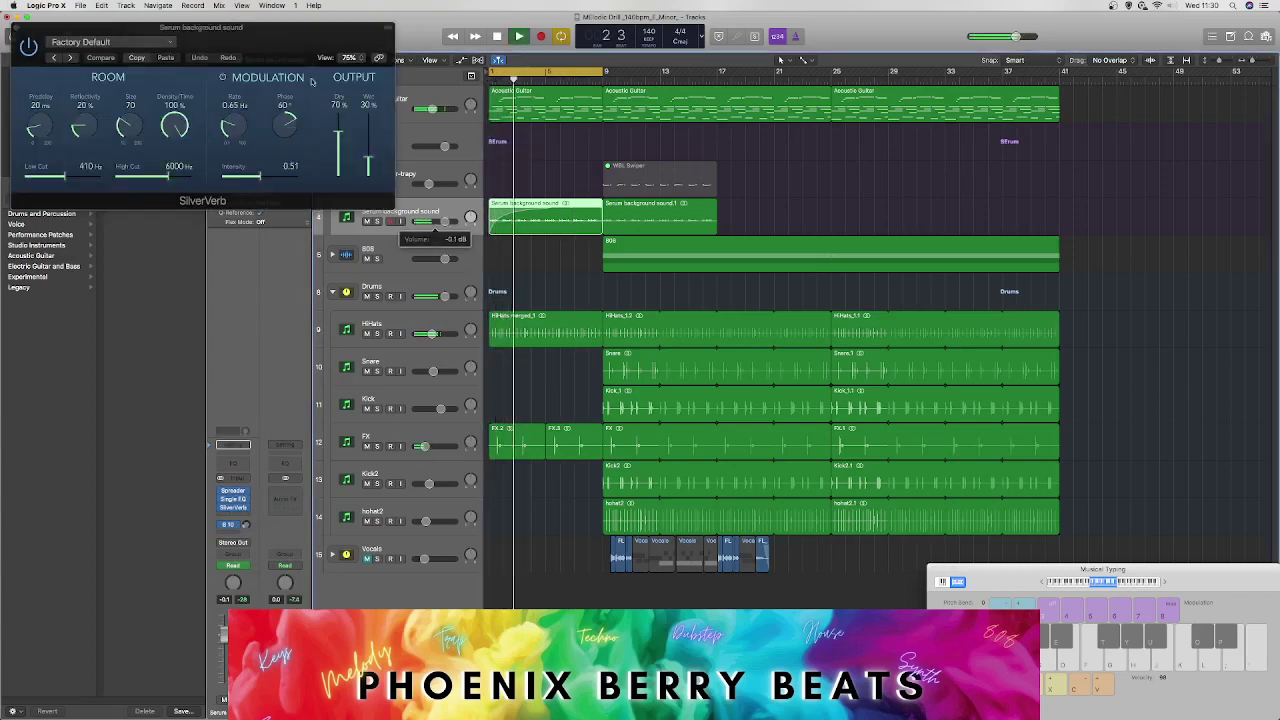
{"action": "left_click_drag", "start_coordinate": [186, 28], "coordinate": [570, 472]}
{"action": "left_click", "coordinate": [476, 489]}
{"action": "left_click", "coordinate": [478, 676]}
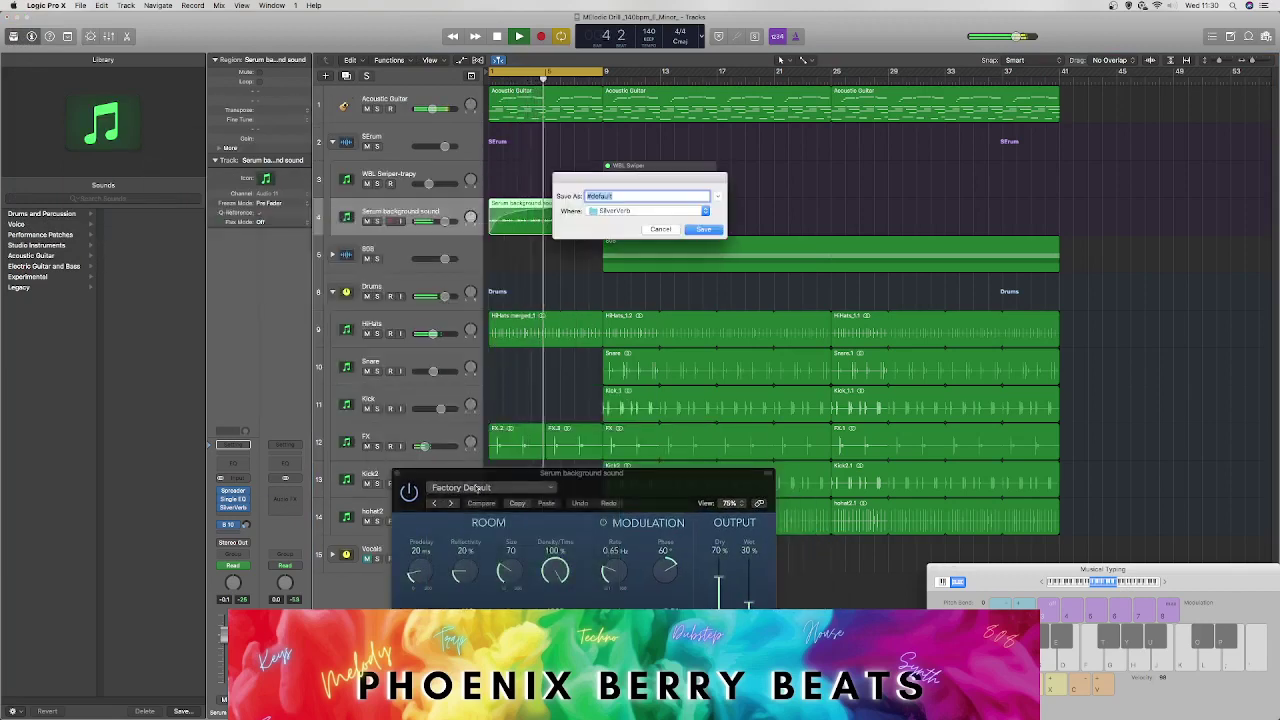
{"action": "left_click", "coordinate": [662, 229]}
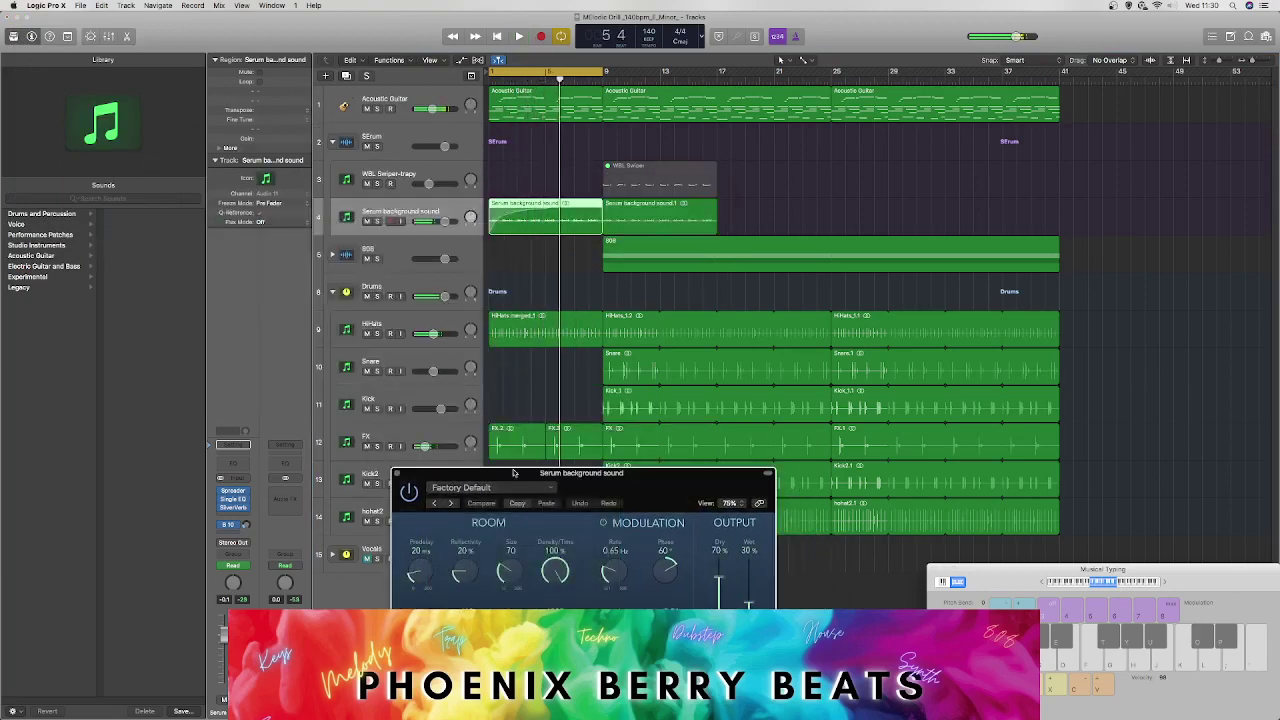
Step: Load the Modulated Space preset in the SilverVerb and set dry to 40% and wet to 69% while the loop plays
{"action": "left_click_drag", "start_coordinate": [566, 474], "coordinate": [502, 349]}
{"action": "left_click", "coordinate": [430, 364]}
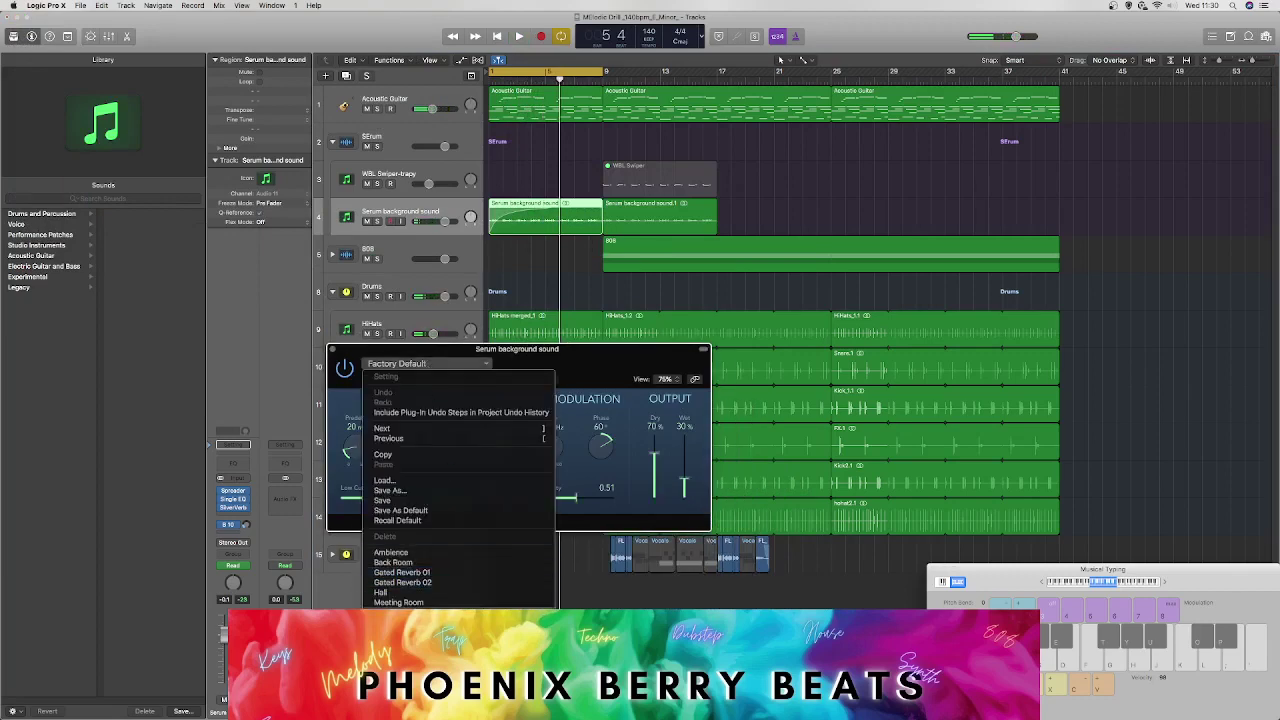
{"action": "left_click", "coordinate": [410, 612]}
{"action": "key", "text": "space"}
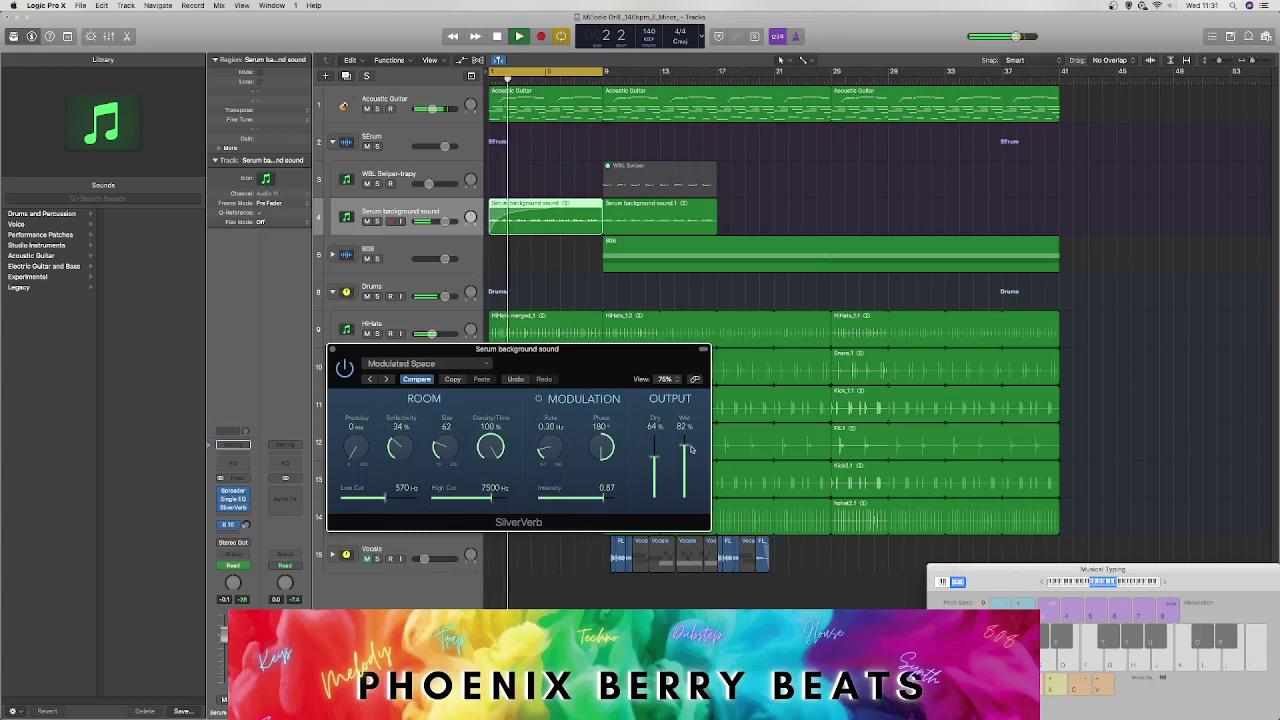
{"action": "left_click_drag", "start_coordinate": [684, 484], "coordinate": [654, 473]}
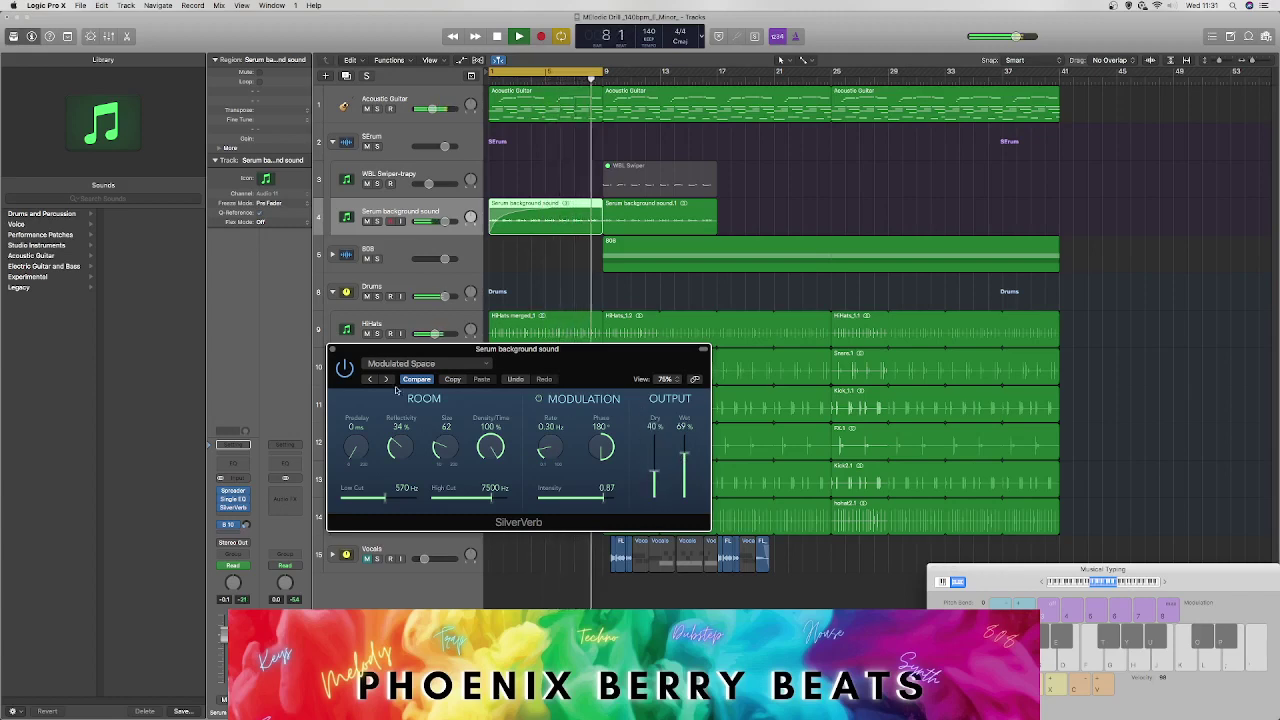
{"action": "left_click", "coordinate": [332, 349]}
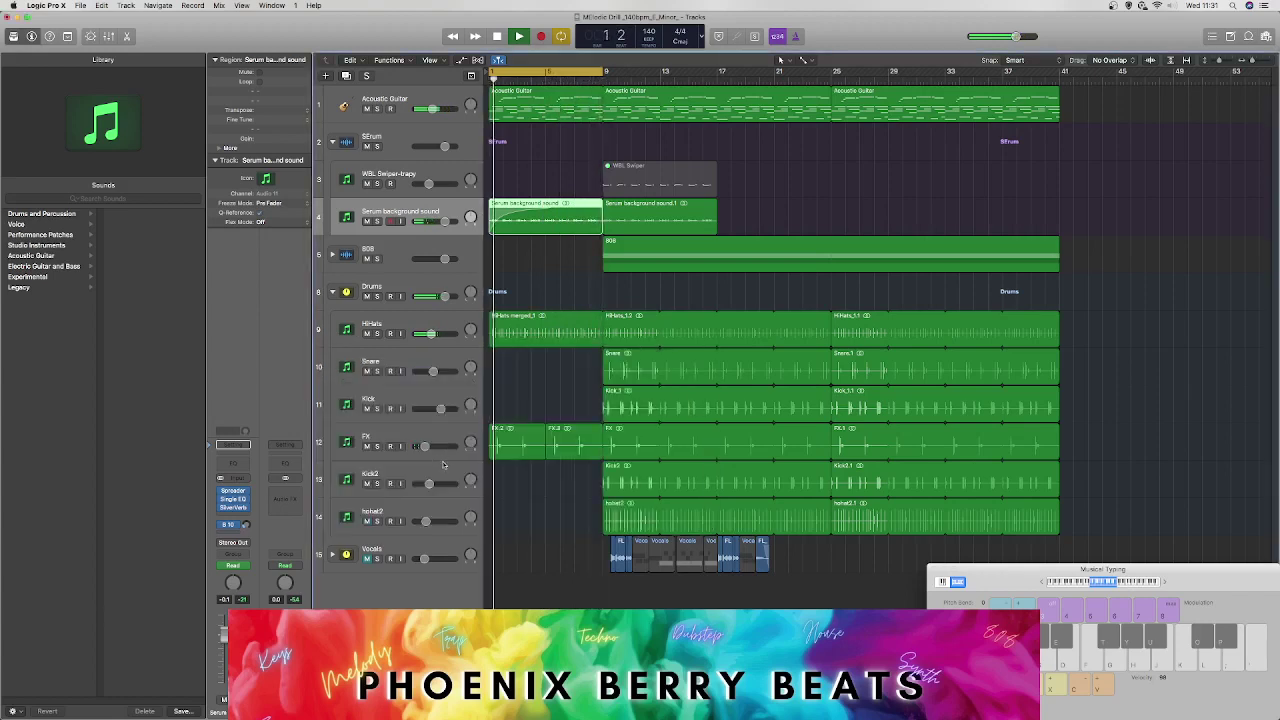
Step: Delete the Serum background sound region in bars 1 to 8 and play the arrangement from bar 9
{"action": "key", "text": "BackSpace"}
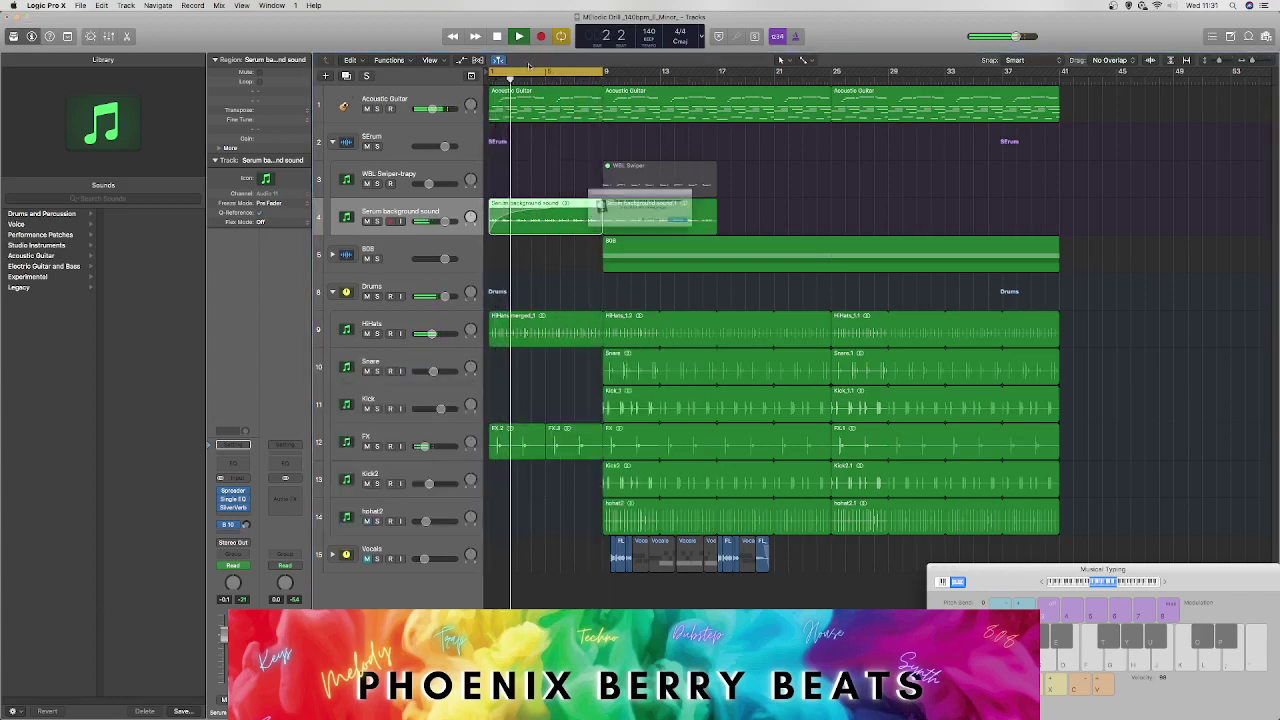
{"action": "left_click", "coordinate": [713, 232]}
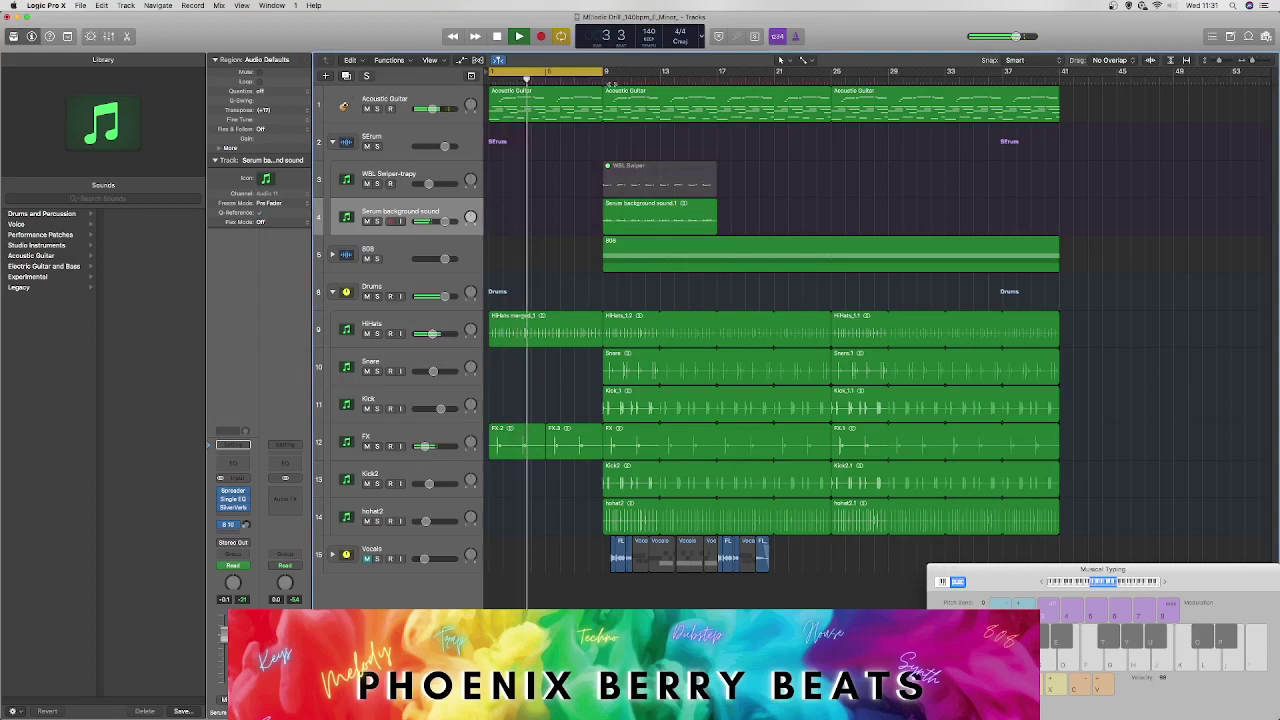
{"action": "left_click", "coordinate": [617, 78]}
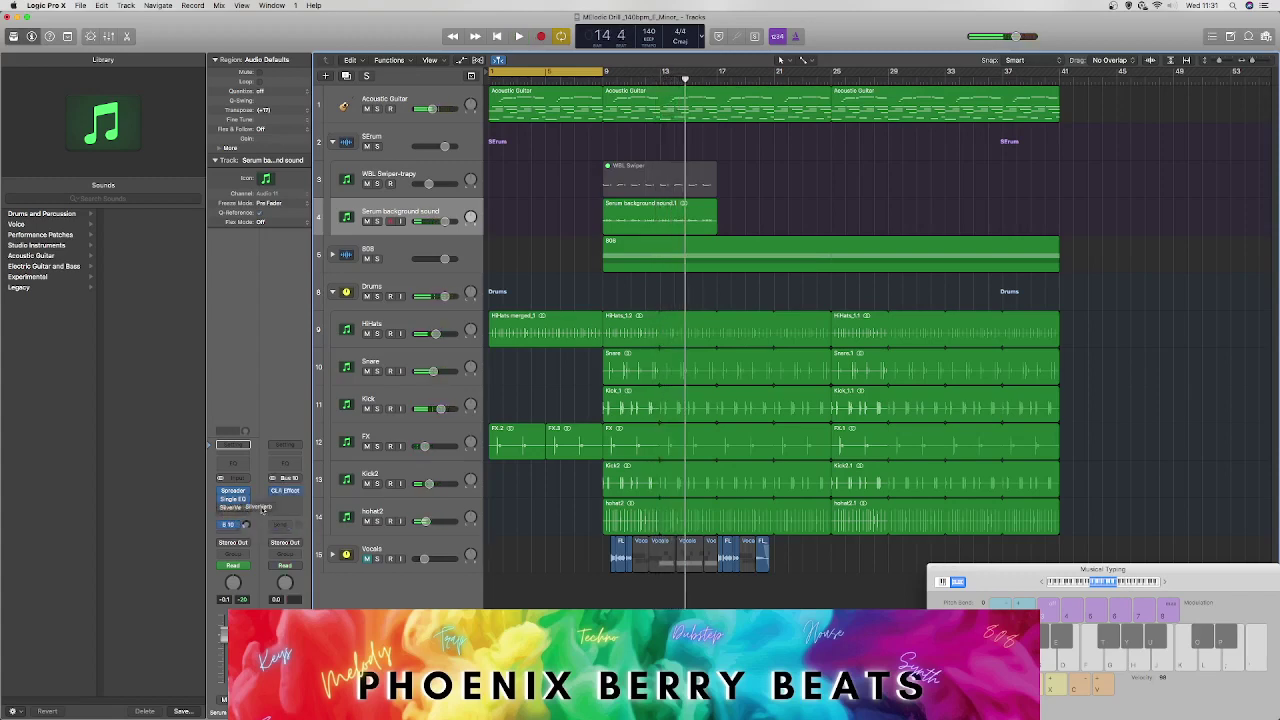
Step: Move the SilverVerb from the Serum background sound channel to its Bus 10 aux channel and audition from bar 9
{"action": "key", "text": "Return"}
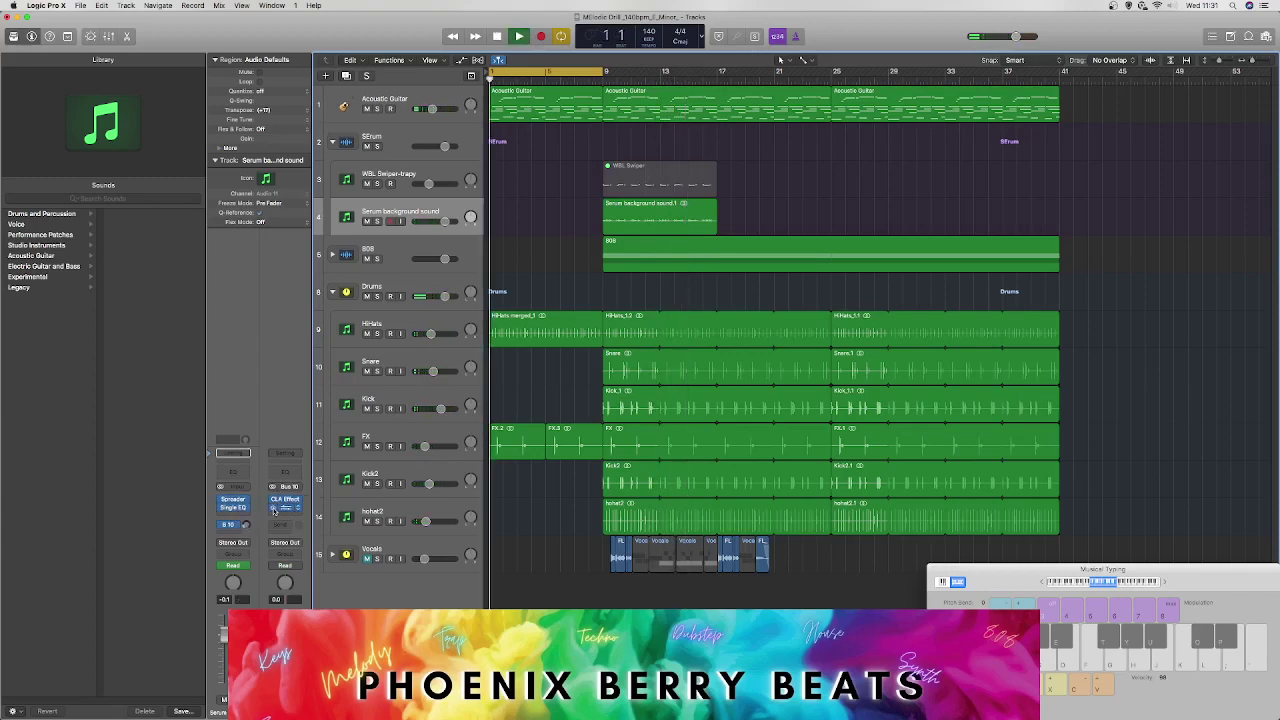
{"action": "left_click", "coordinate": [618, 76]}
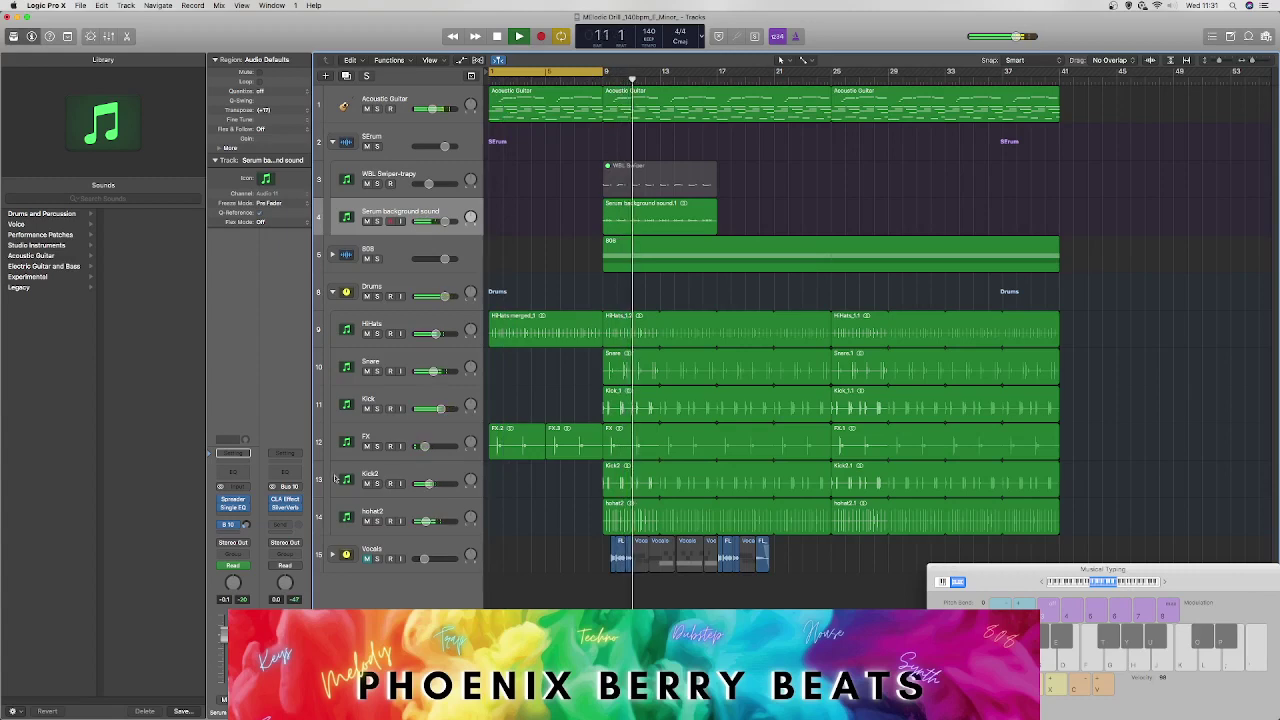
{"action": "key", "text": "space"}
Step: Replace the SilverVerb on the Bus 10 aux with Space Designer and load the small-hall preset 1.0s Dynamic Hall
{"action": "left_click", "coordinate": [297, 510]}
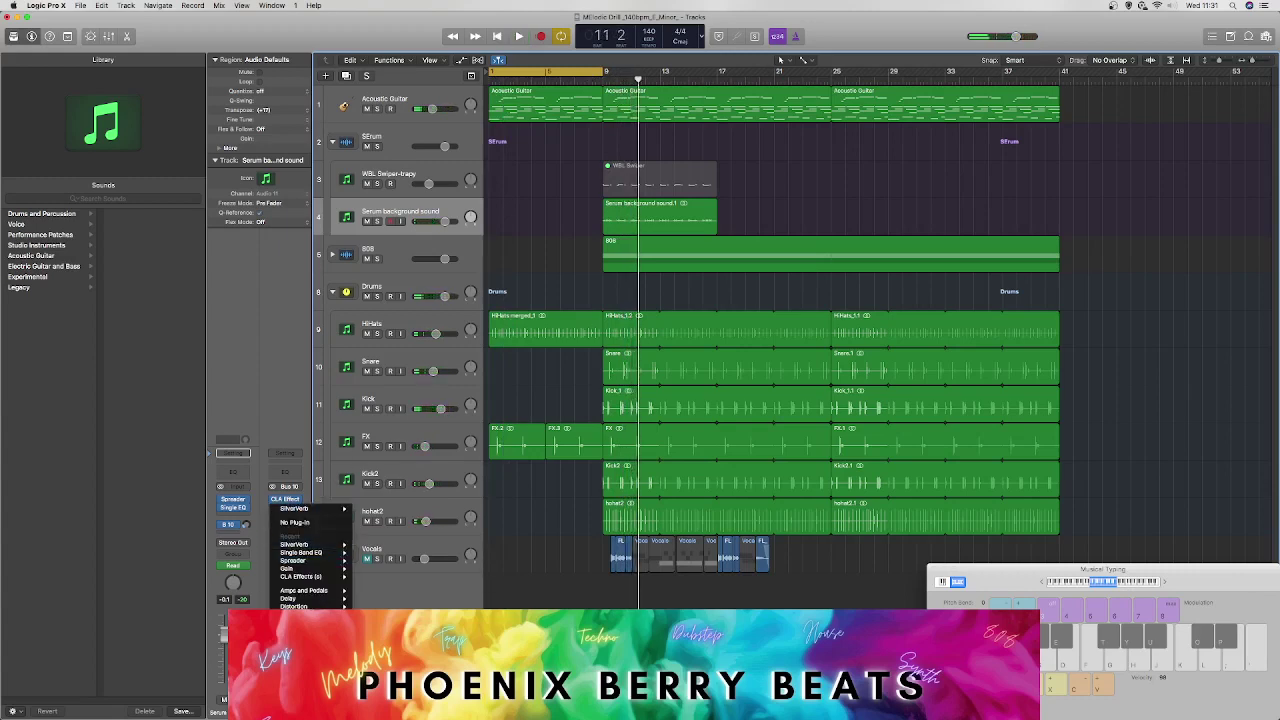
{"action": "left_click", "coordinate": [440, 700]}
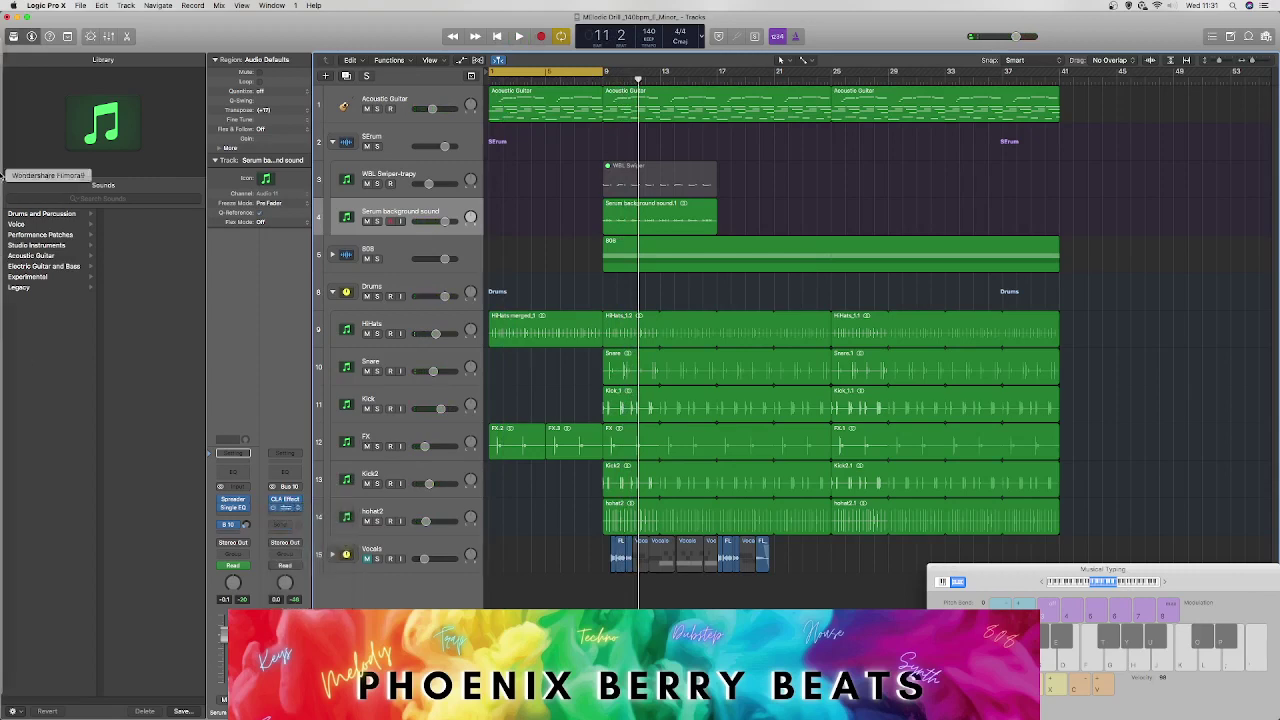
{"action": "left_click", "coordinate": [140, 42]}
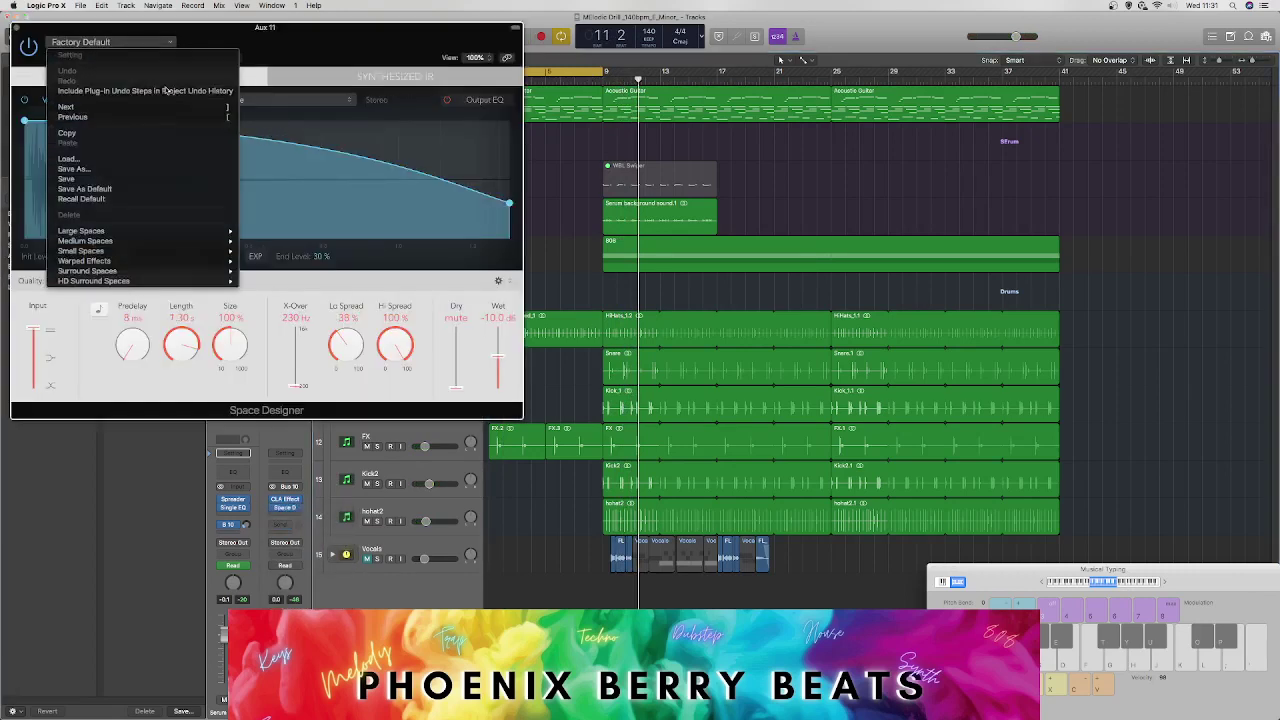
{"action": "left_click", "coordinate": [95, 98]}
{"action": "left_click", "coordinate": [125, 42]}
{"action": "mouse_move", "coordinate": [176, 250]}
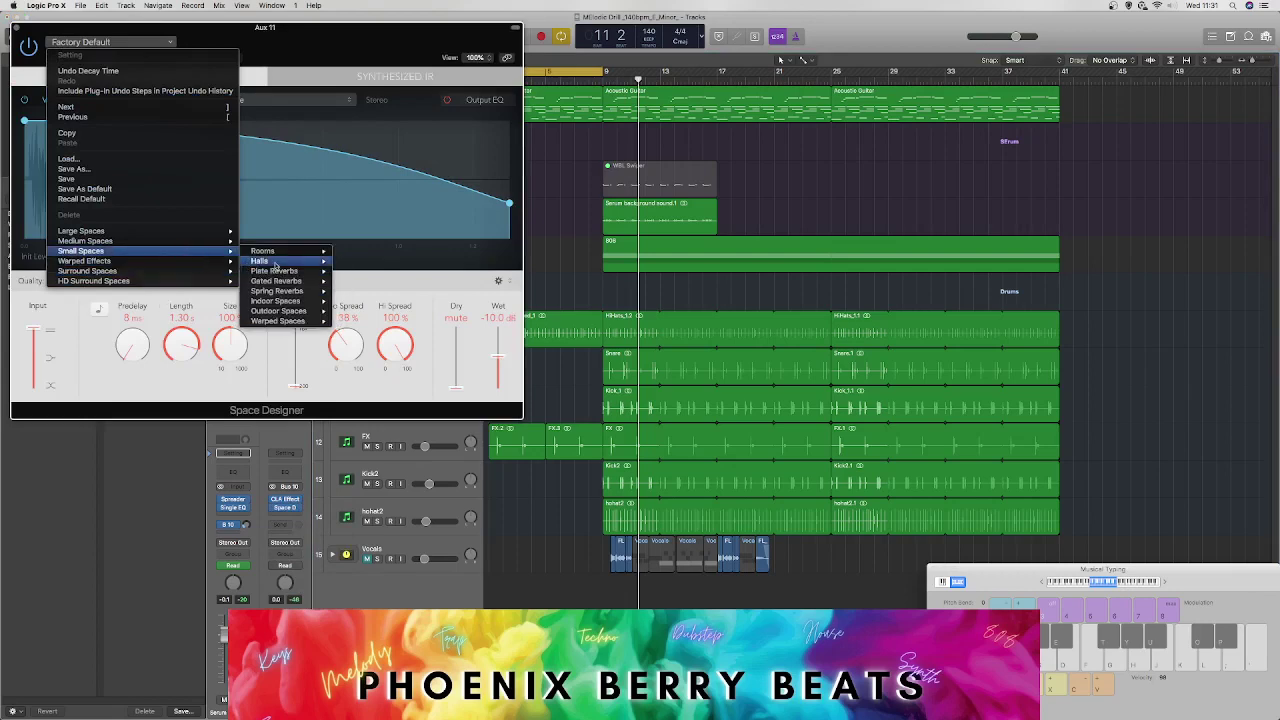
{"action": "mouse_move", "coordinate": [275, 262]}
{"action": "left_click", "coordinate": [372, 271]}
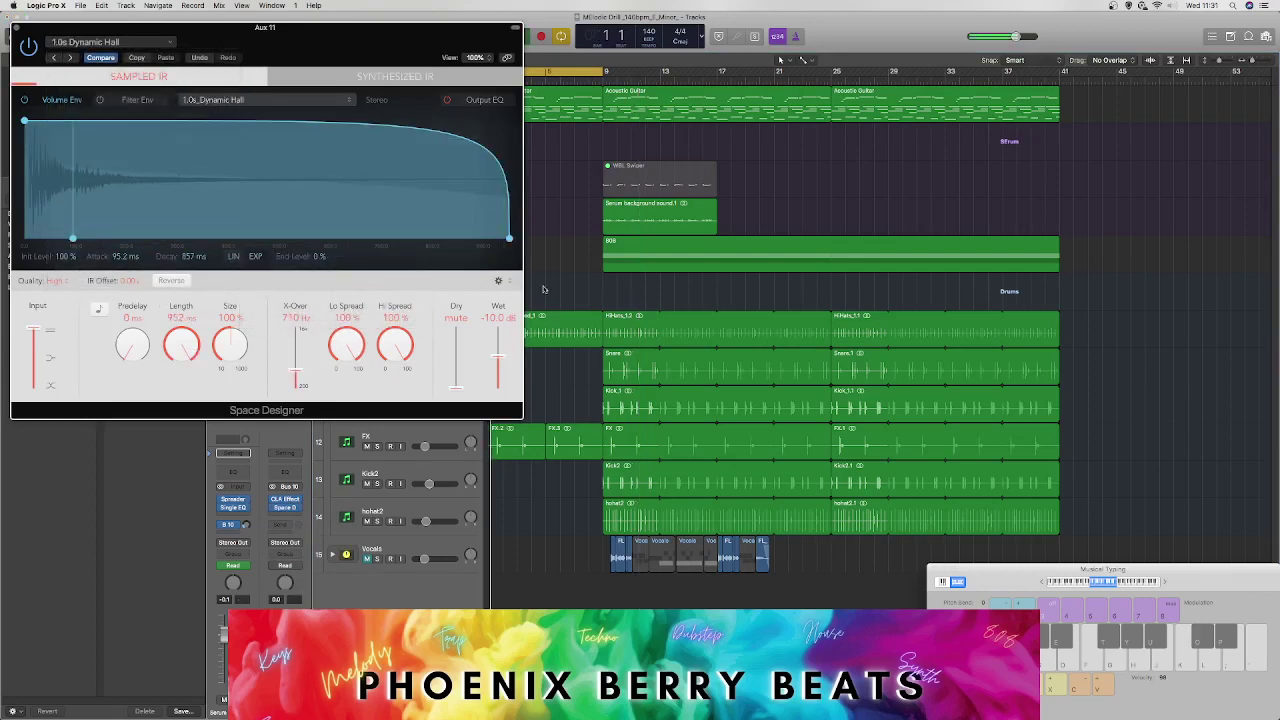
Step: Play from bar 9, set Space Designer's wet level to -6.0 dB and reverse its impulse response
{"action": "double_click", "coordinate": [618, 84]}
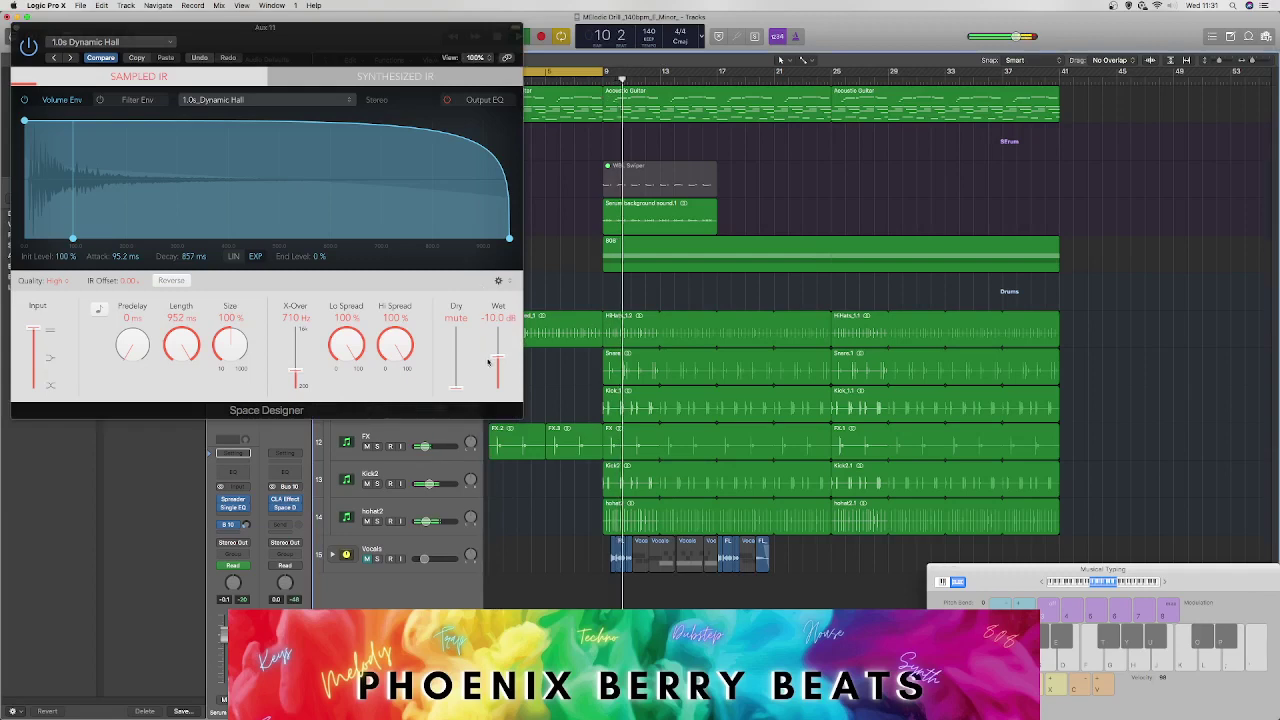
{"action": "mouse_move", "coordinate": [497, 357]}
{"action": "left_mouse_down"}
{"action": "mouse_move", "coordinate": [507, 310]}
{"action": "mouse_move", "coordinate": [500, 359]}
{"action": "mouse_move", "coordinate": [497, 347]}
{"action": "left_mouse_up"}
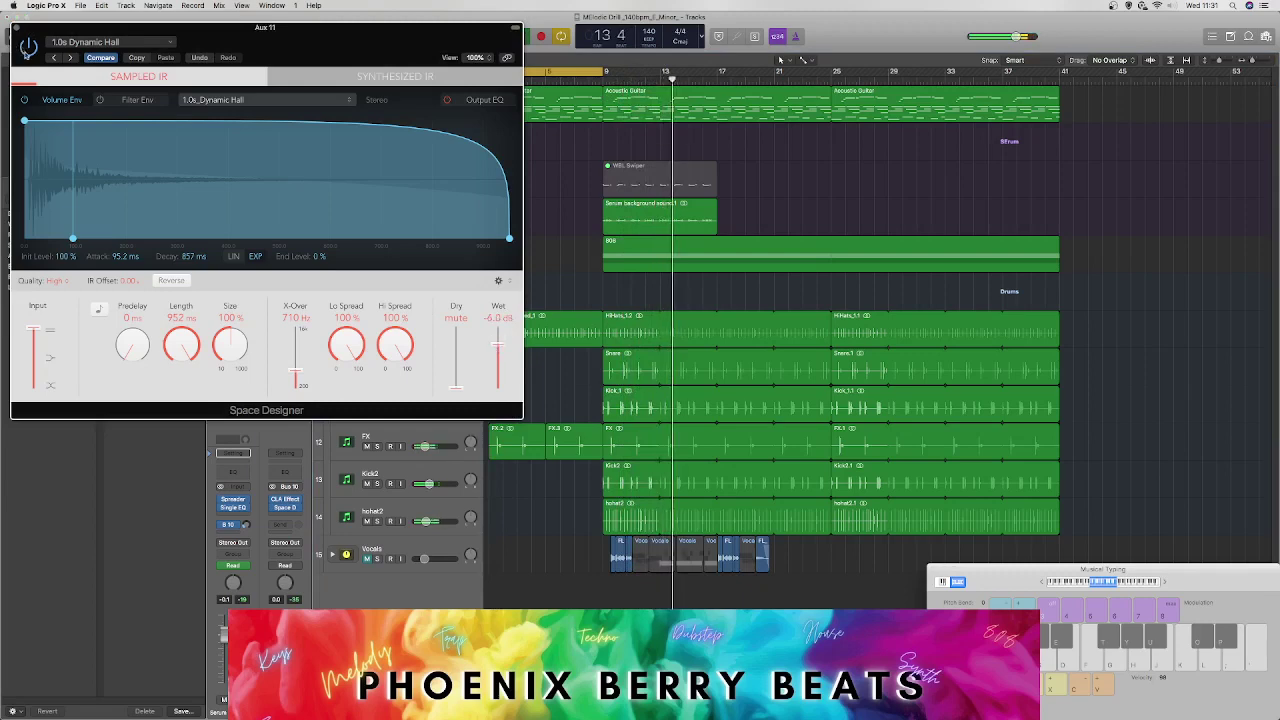
{"action": "left_click", "coordinate": [170, 280]}
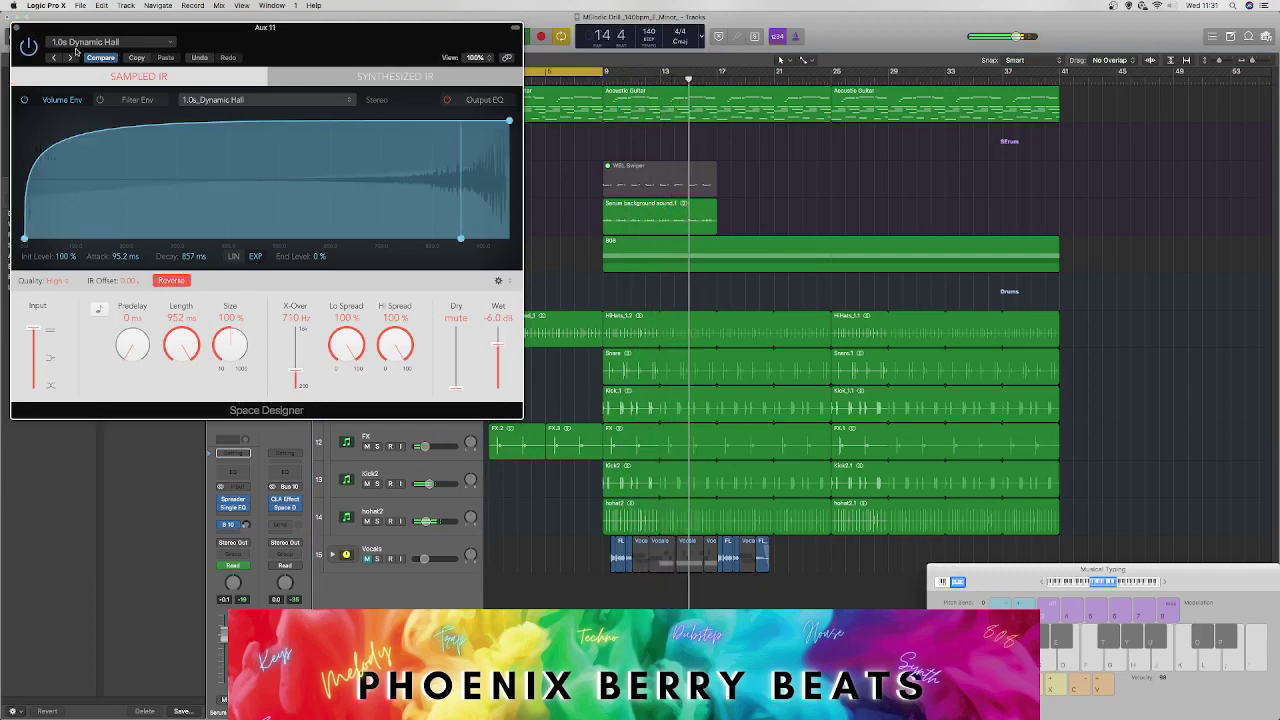
{"action": "left_click", "coordinate": [15, 28]}
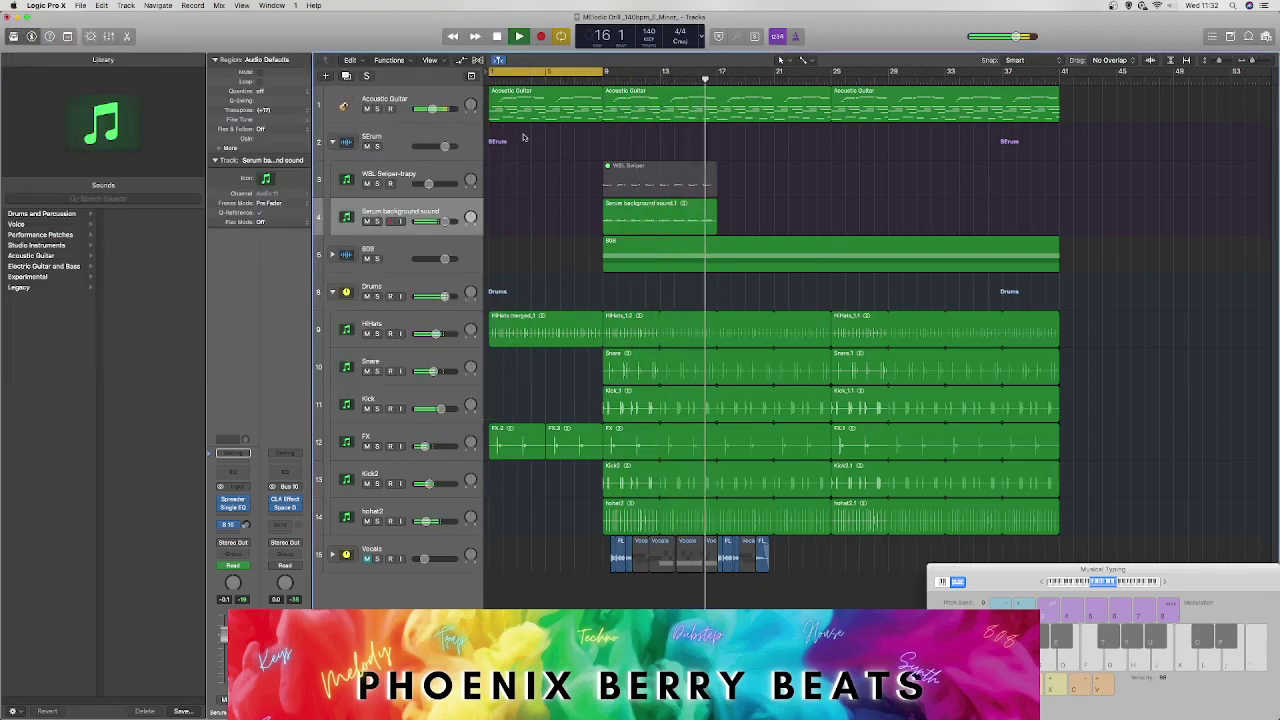
Step: Lower the Serum background sound track's volume to about -15 dB and extend the cycle range to about bar 44 during playback
{"action": "key", "text": "space"}
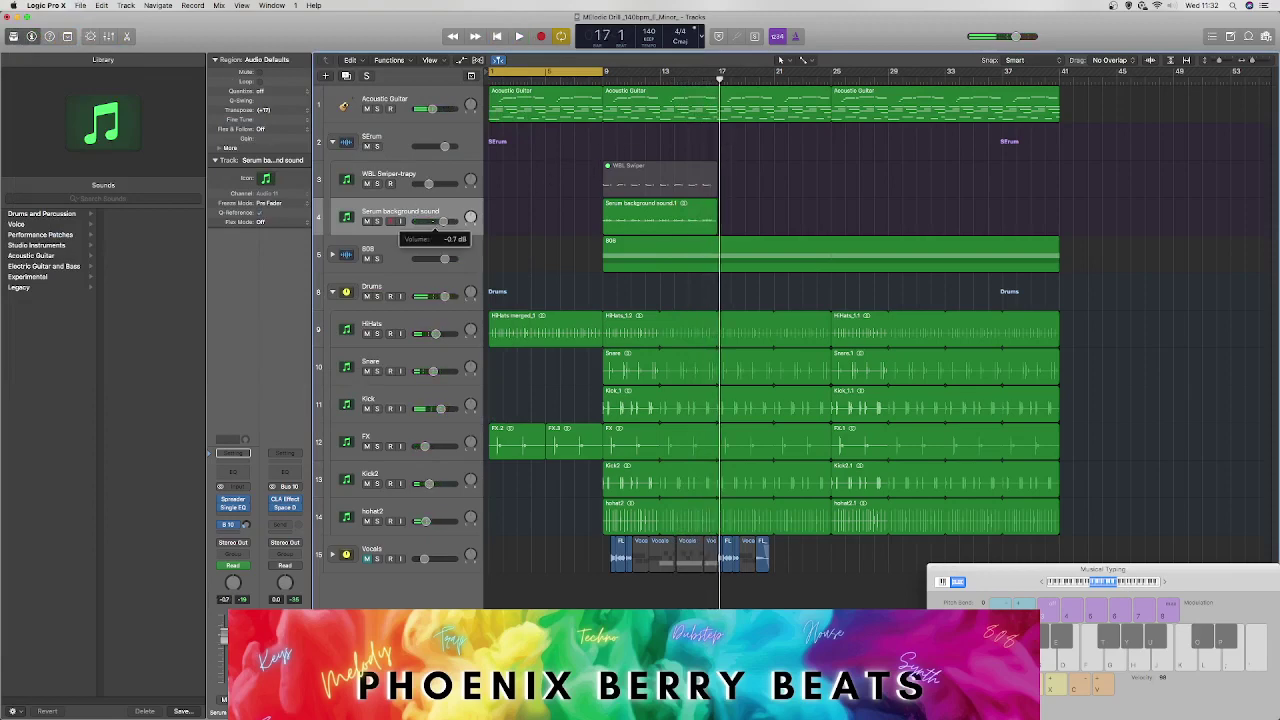
{"action": "key", "text": "Return"}
{"action": "key", "text": "space"}
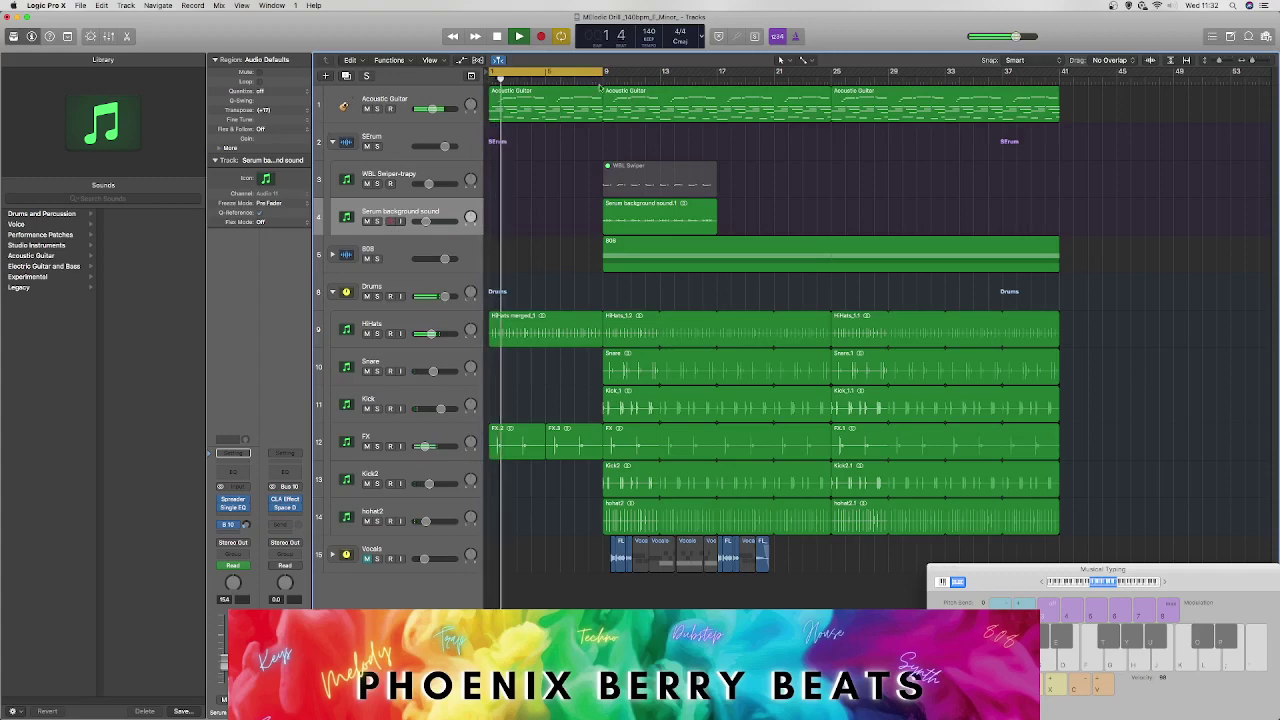
{"action": "left_click_drag", "start_coordinate": [601, 73], "coordinate": [1102, 150]}
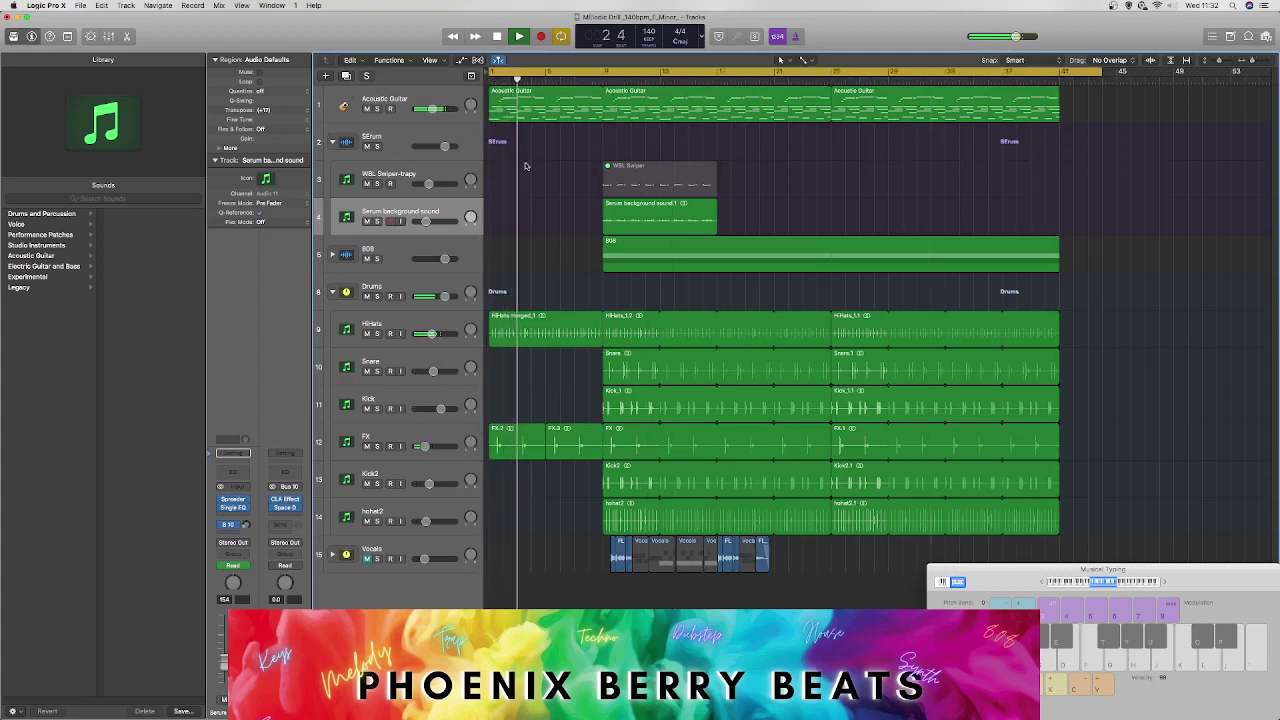
Step: Bounce the three Acoustic Guitar regions in place to a new track with the source muted, and play the bounced audio
{"action": "double_click", "coordinate": [425, 97]}
{"action": "left_click", "coordinate": [440, 178]}
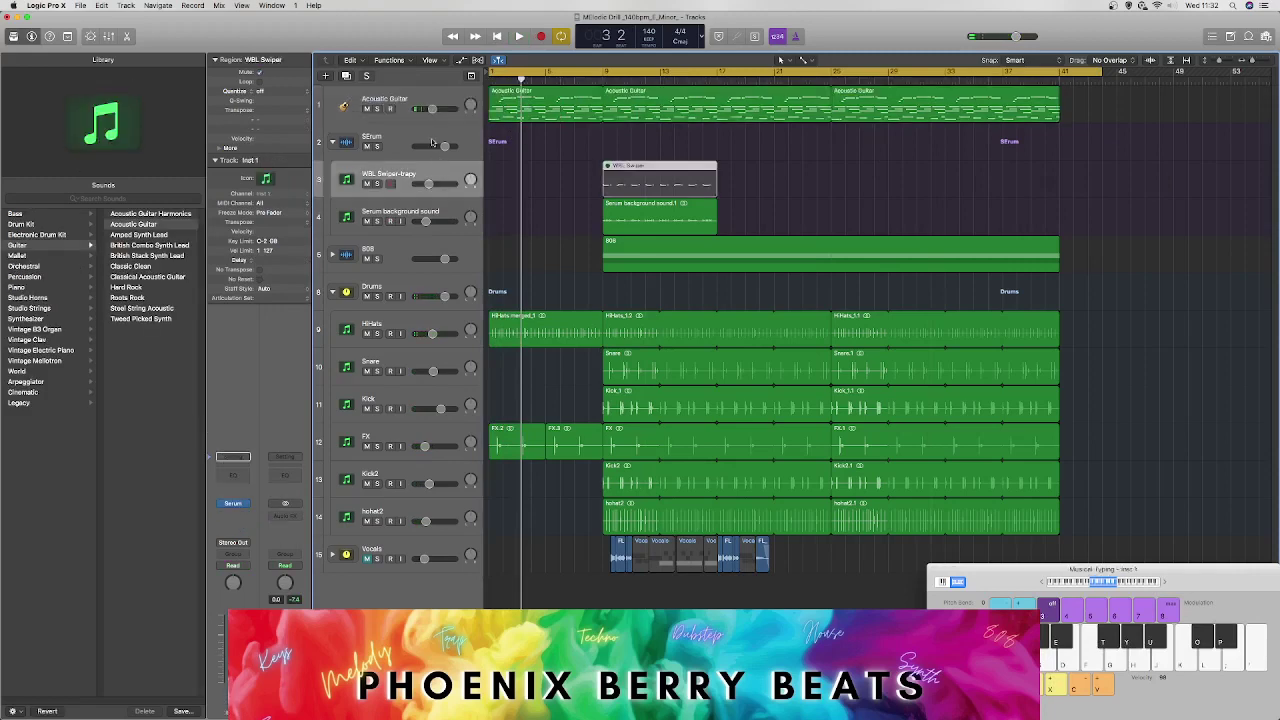
{"action": "left_click", "coordinate": [440, 141]}
{"action": "double_click", "coordinate": [440, 98]}
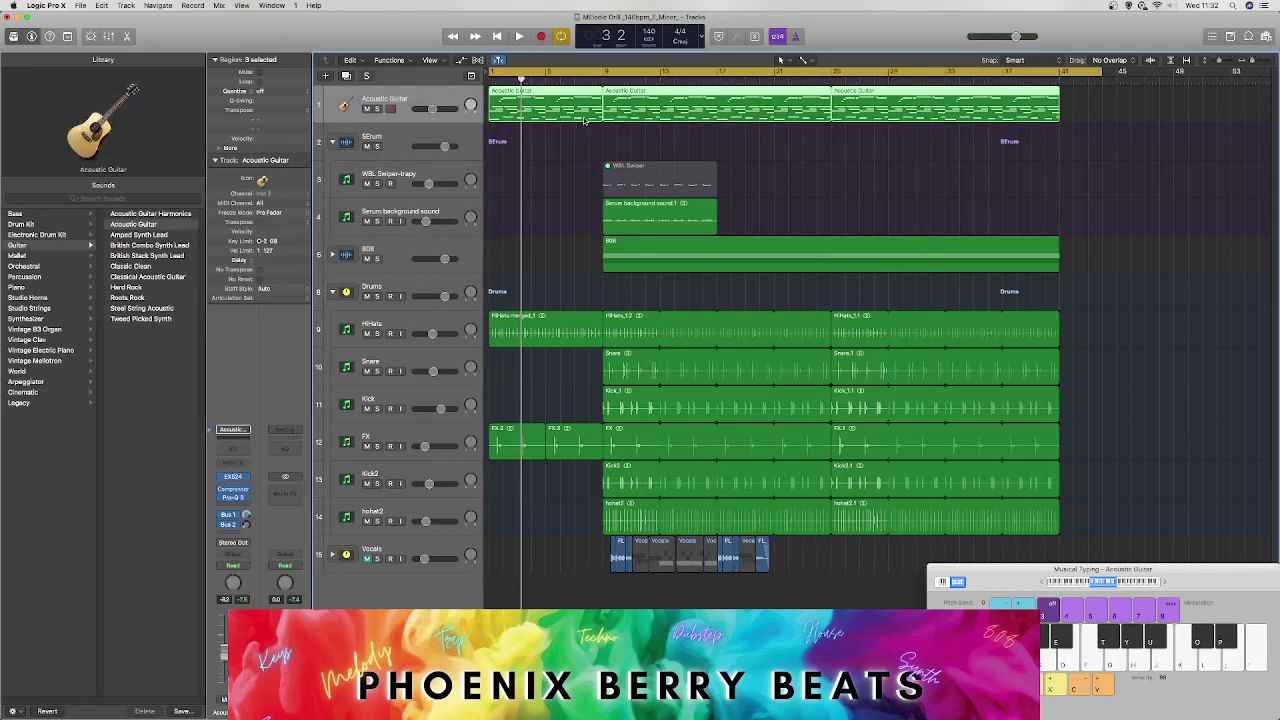
{"action": "right_click", "coordinate": [898, 106]}
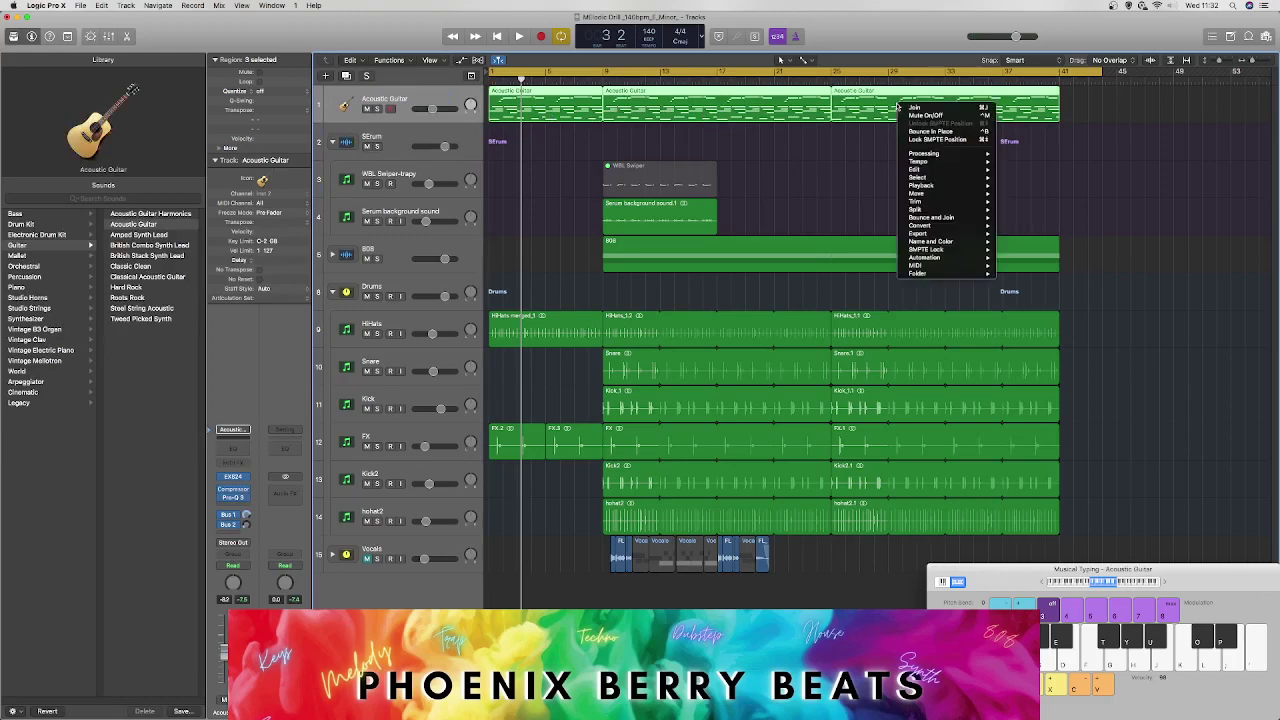
{"action": "left_click", "coordinate": [953, 131]}
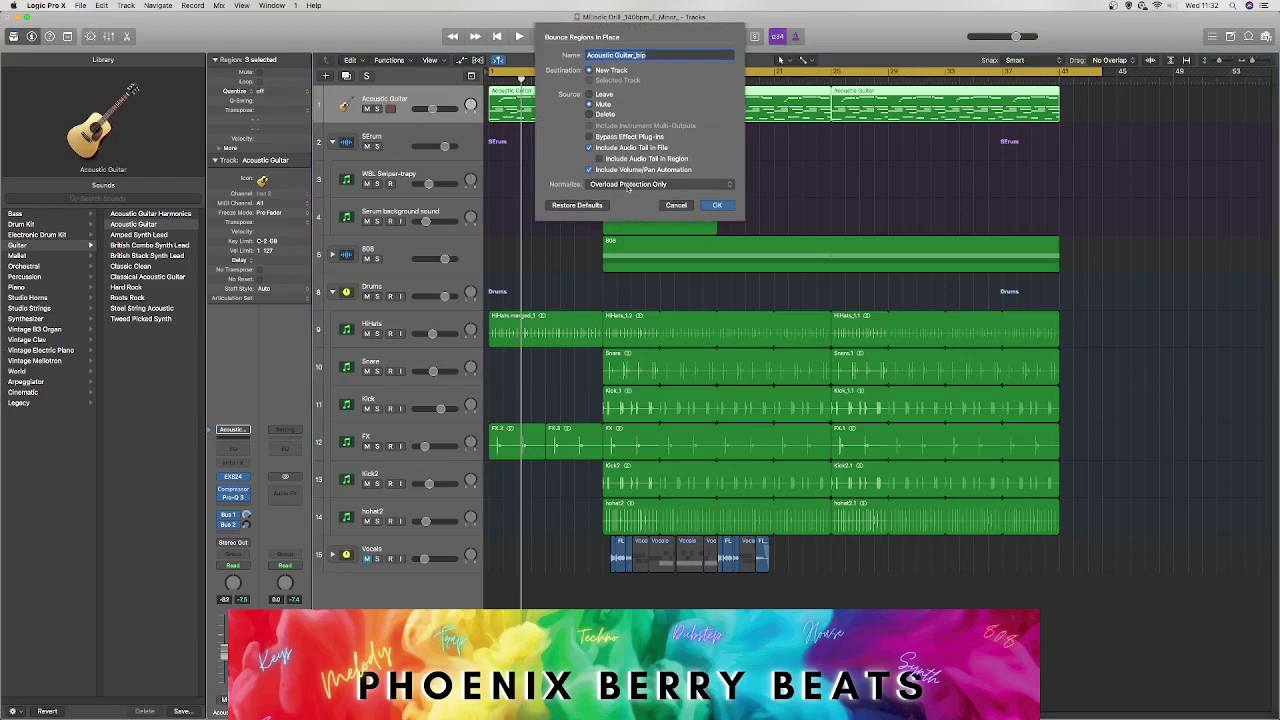
{"action": "left_click", "coordinate": [706, 206]}
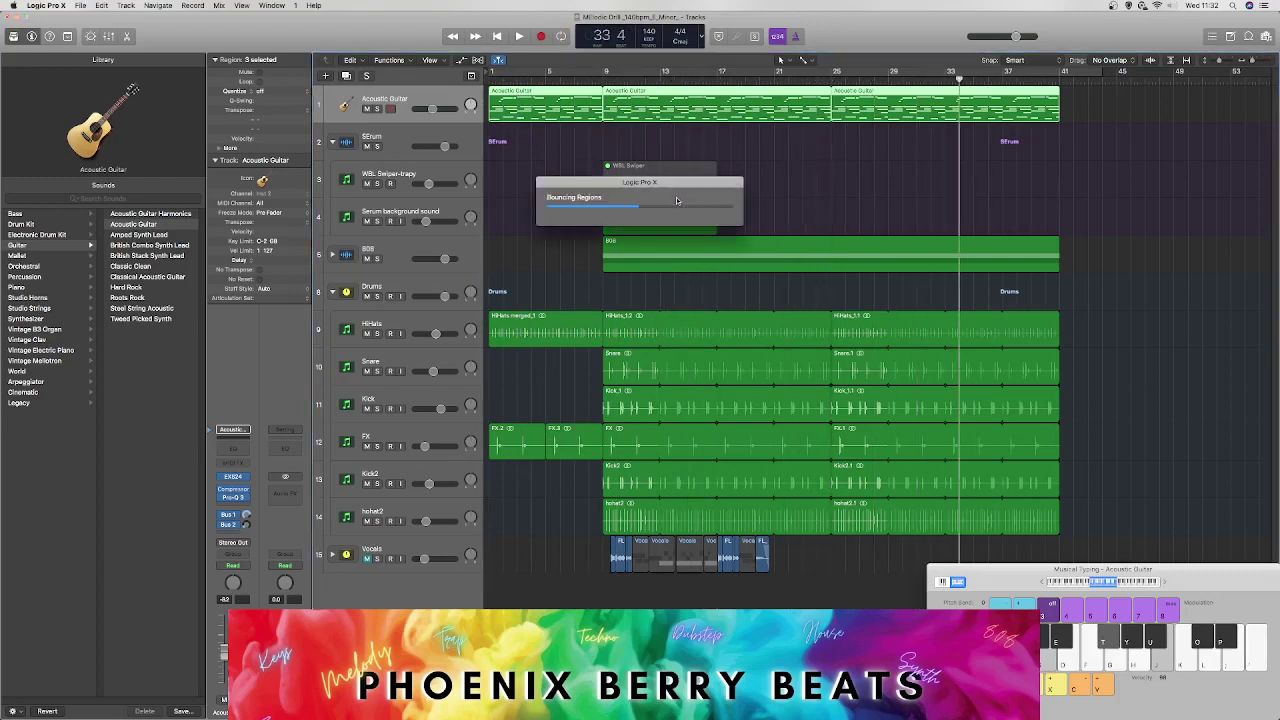
{"action": "left_click", "coordinate": [605, 145]}
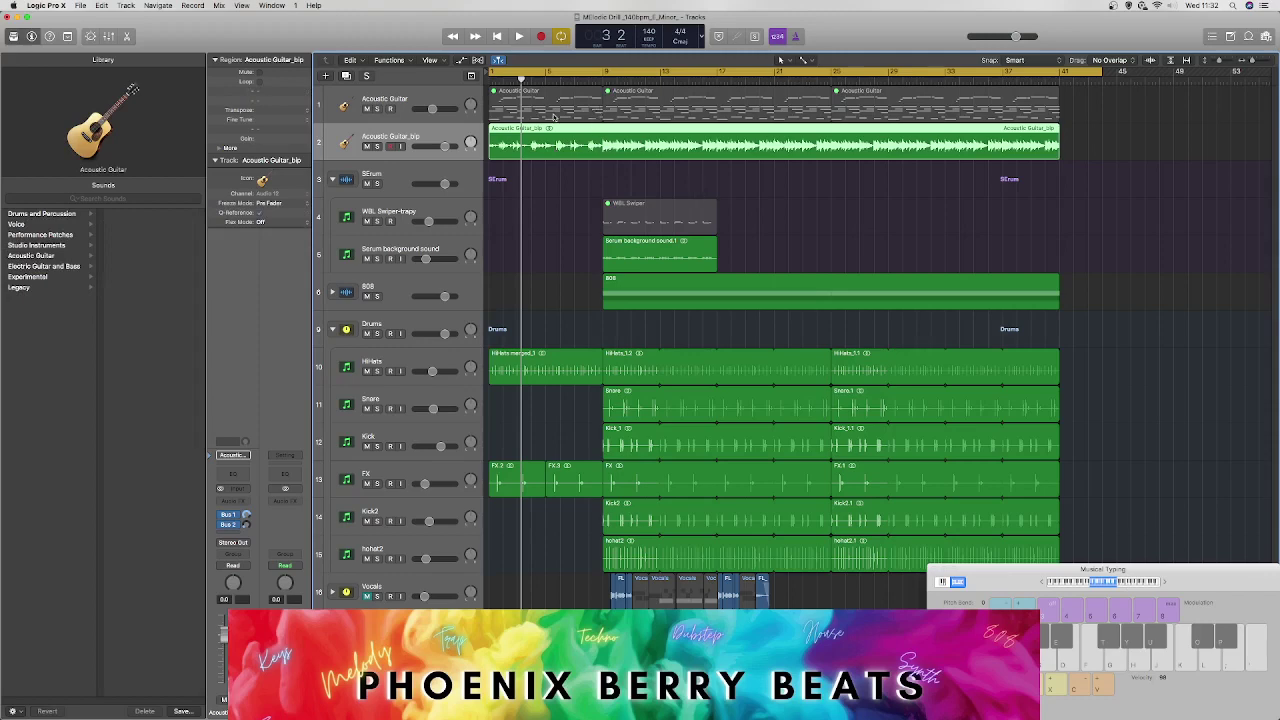
{"action": "key", "text": "space"}
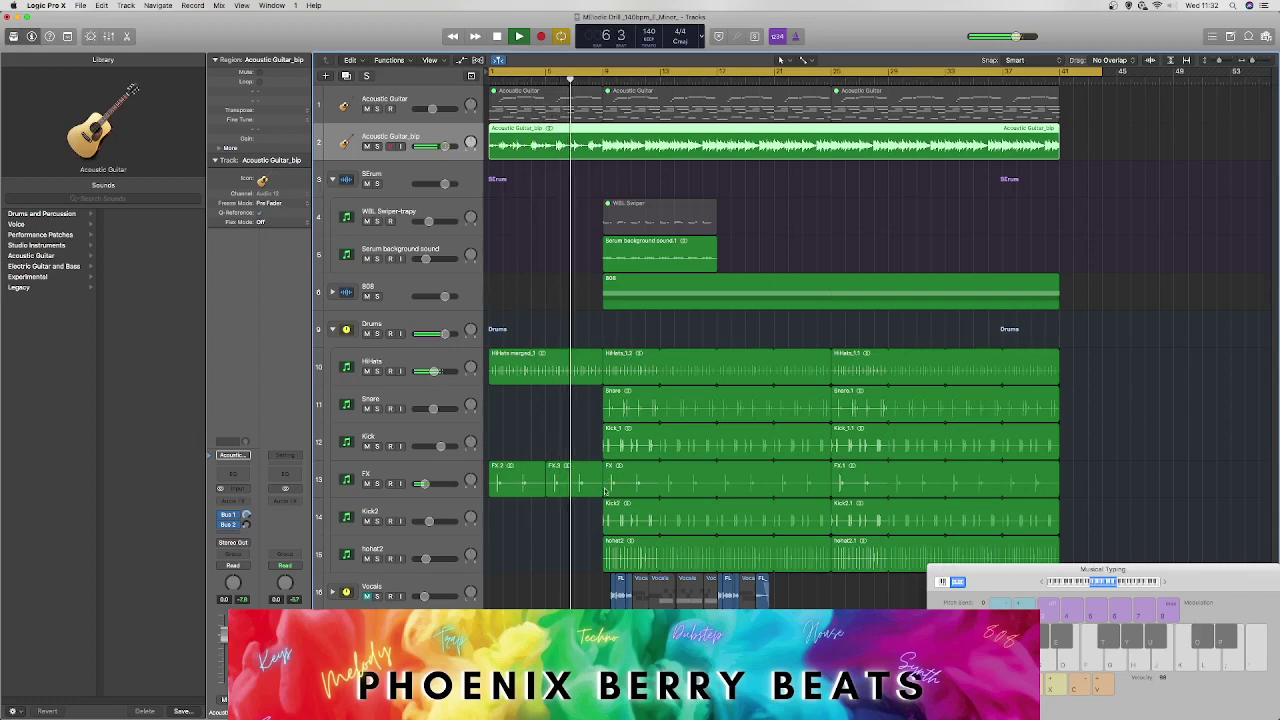
Step: Stop playback, place the bar 9 Snare region in the intro at about bar 2.5 and shorten it to four bars
{"action": "key", "text": "space"}
{"action": "left_click", "coordinate": [628, 410]}
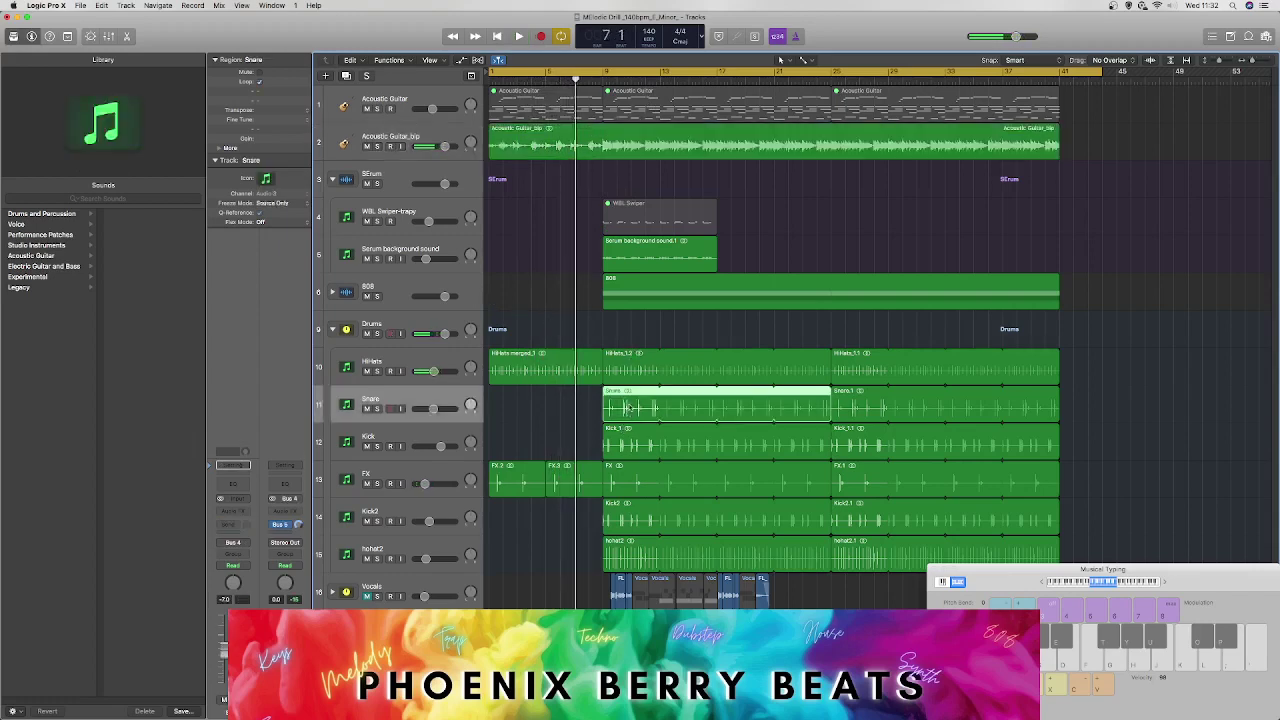
{"action": "left_click_drag", "start_coordinate": [628, 408], "coordinate": [538, 410]}
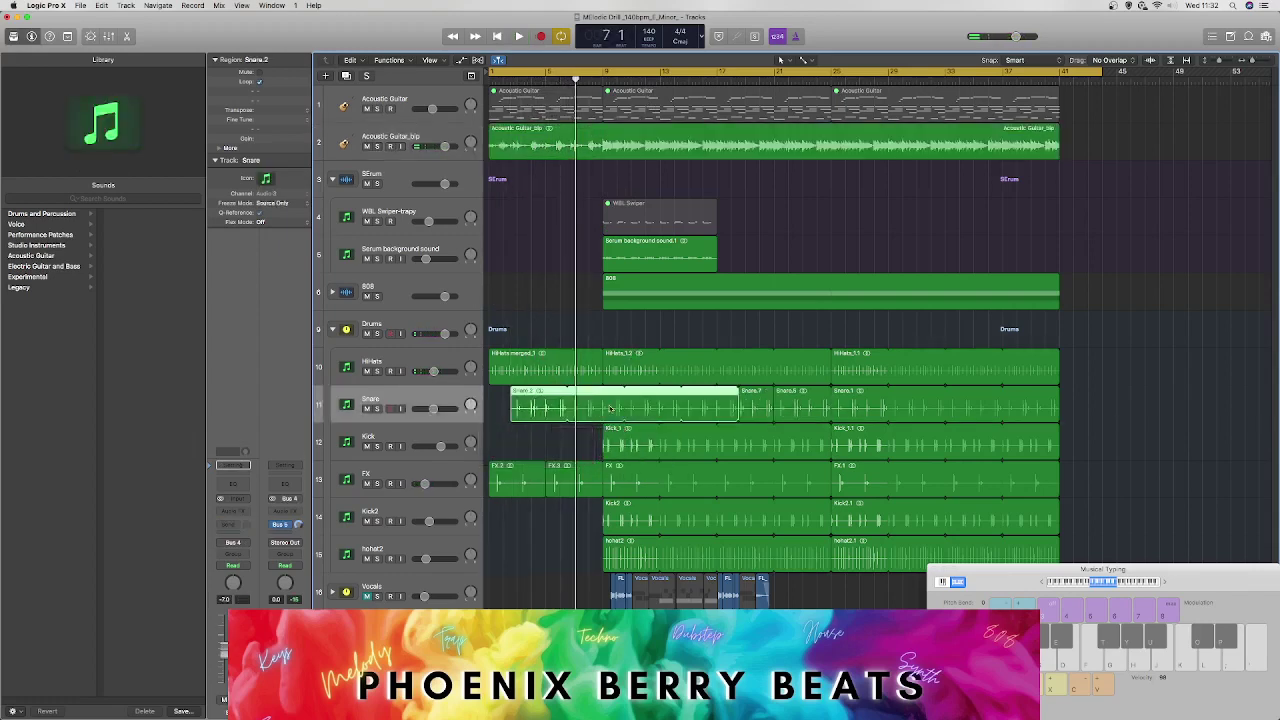
{"action": "left_click_drag", "start_coordinate": [722, 399], "coordinate": [567, 405]}
Step: Delete the leftover Snare pieces before bar 25 and fill bars 9 to 25 with four-bar snare copies
{"action": "left_click", "coordinate": [767, 407]}
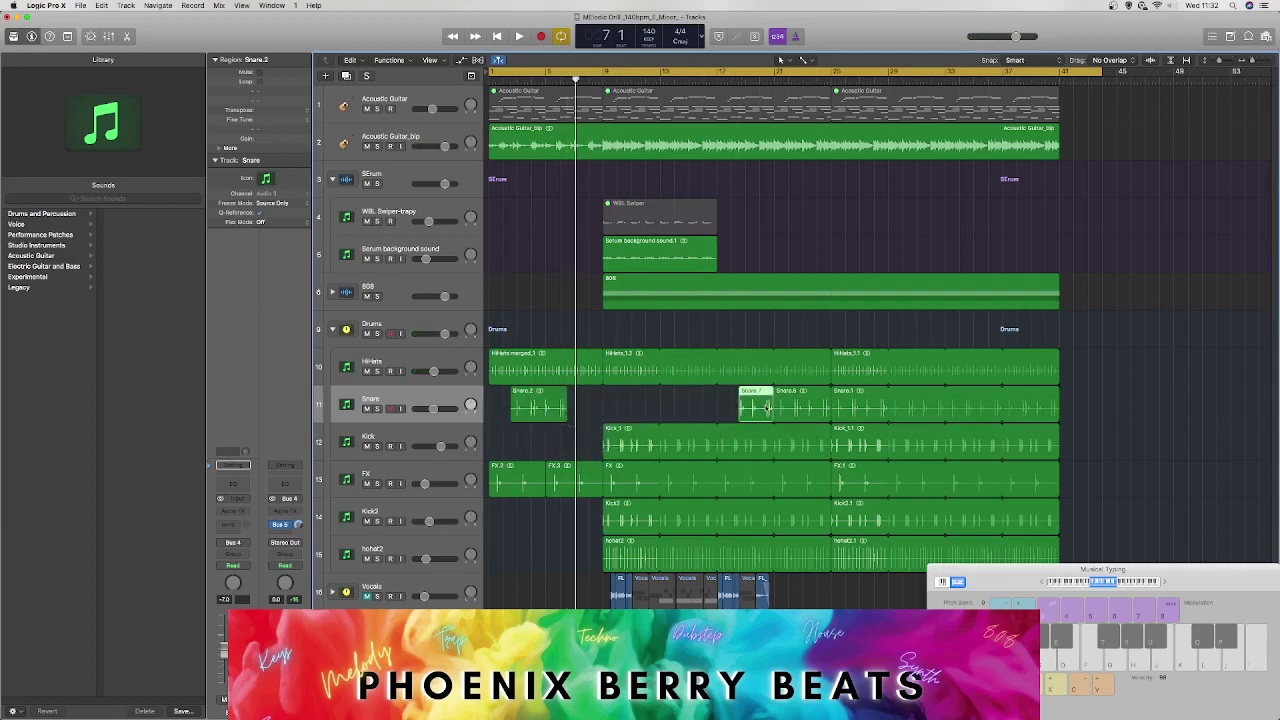
{"action": "key", "text": "BackSpace"}
{"action": "left_click_drag", "start_coordinate": [808, 410], "coordinate": [746, 408]}
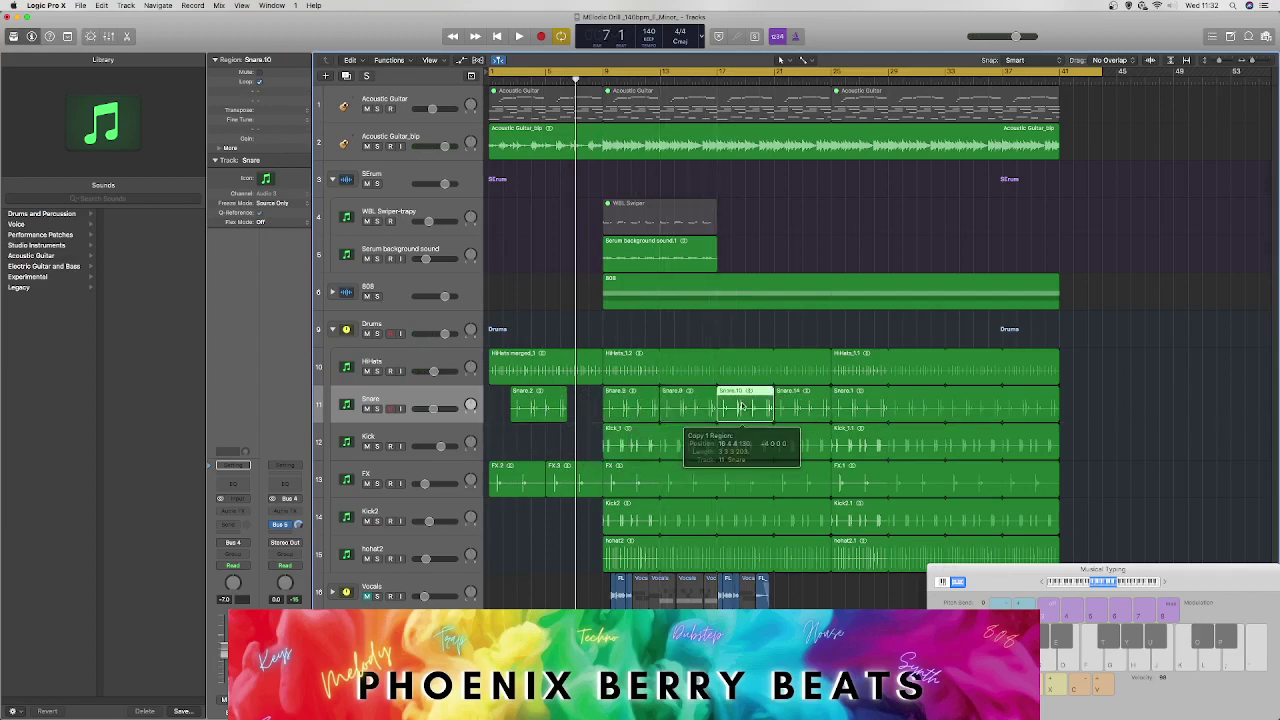
Step: Shorten the bar 9 HiHats region to four bars and delete the snare copies between bars 13 and 25
{"action": "left_click", "coordinate": [632, 360]}
{"action": "right_click", "coordinate": [630, 358]}
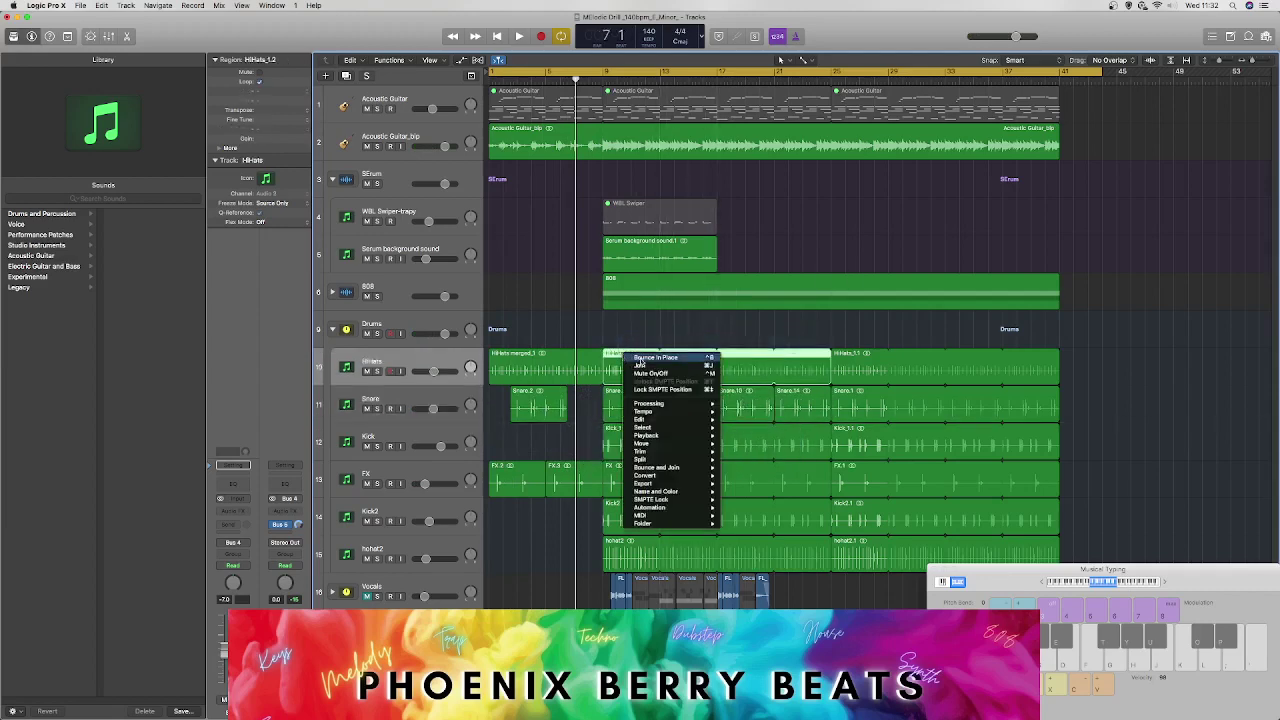
{"action": "left_click", "coordinate": [645, 366]}
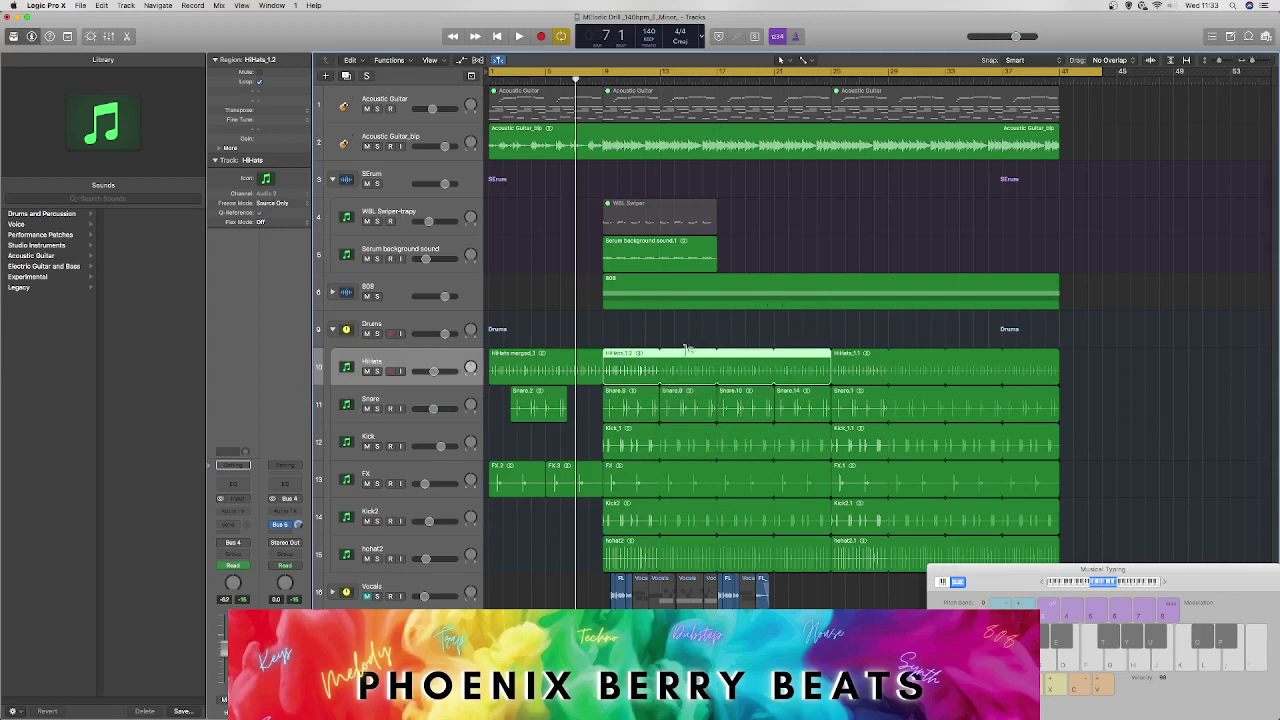
{"action": "left_click_drag", "start_coordinate": [824, 356], "coordinate": [613, 392]}
{"action": "left_click_drag", "start_coordinate": [823, 355], "coordinate": [675, 398]}
{"action": "left_click", "coordinate": [795, 375]}
{"action": "key", "text": "BackSpace"}
{"action": "left_click", "coordinate": [785, 436]}
{"action": "left_click_drag", "start_coordinate": [771, 476], "coordinate": [779, 550]}
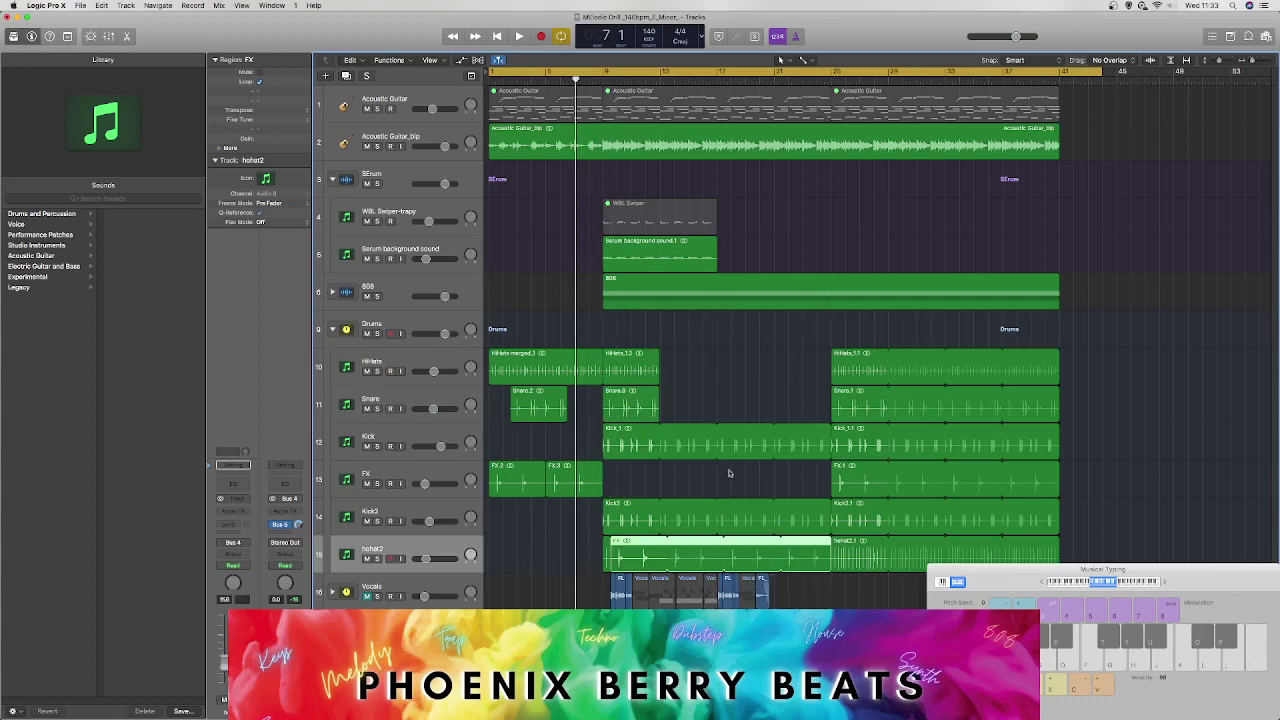
{"action": "key", "text": "super+z"}
Step: Shorten the remaining long drum regions to four bars, then repeat the four-bar drum blocks to fill bars 9 to 41
{"action": "left_click_drag", "start_coordinate": [1095, 540], "coordinate": [776, 356]}
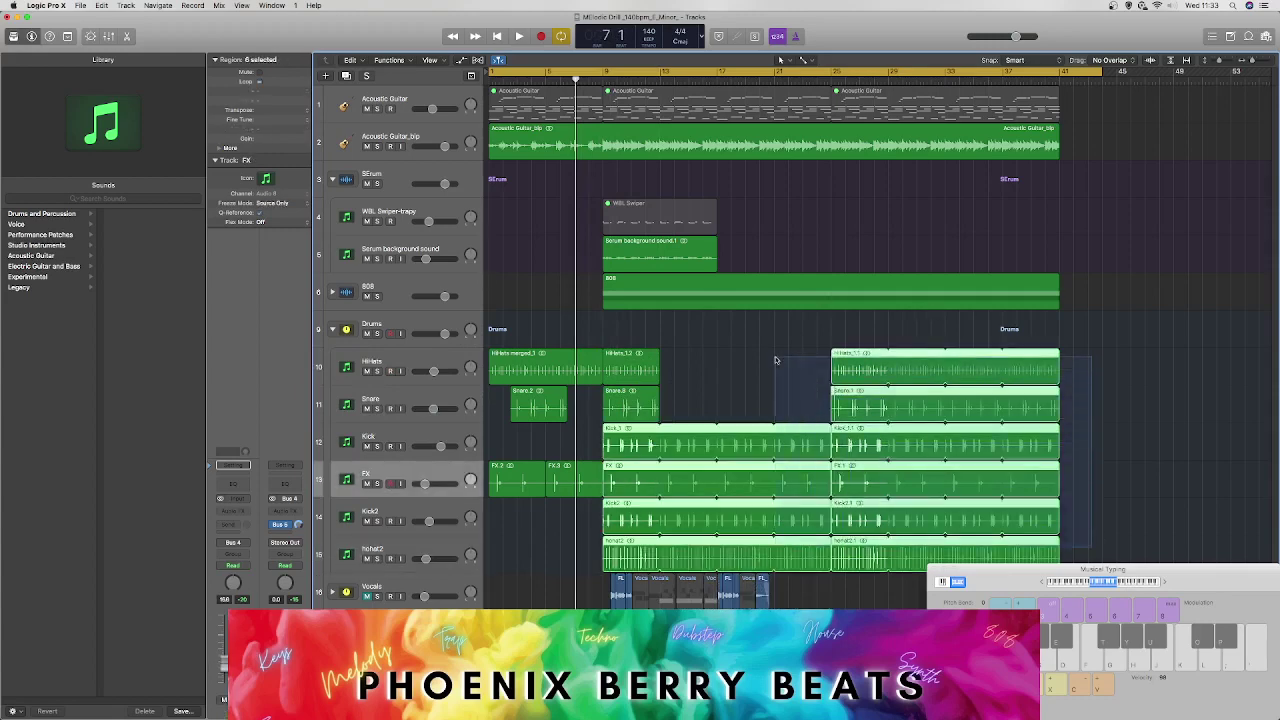
{"action": "left_click_drag", "start_coordinate": [826, 432], "coordinate": [640, 448]}
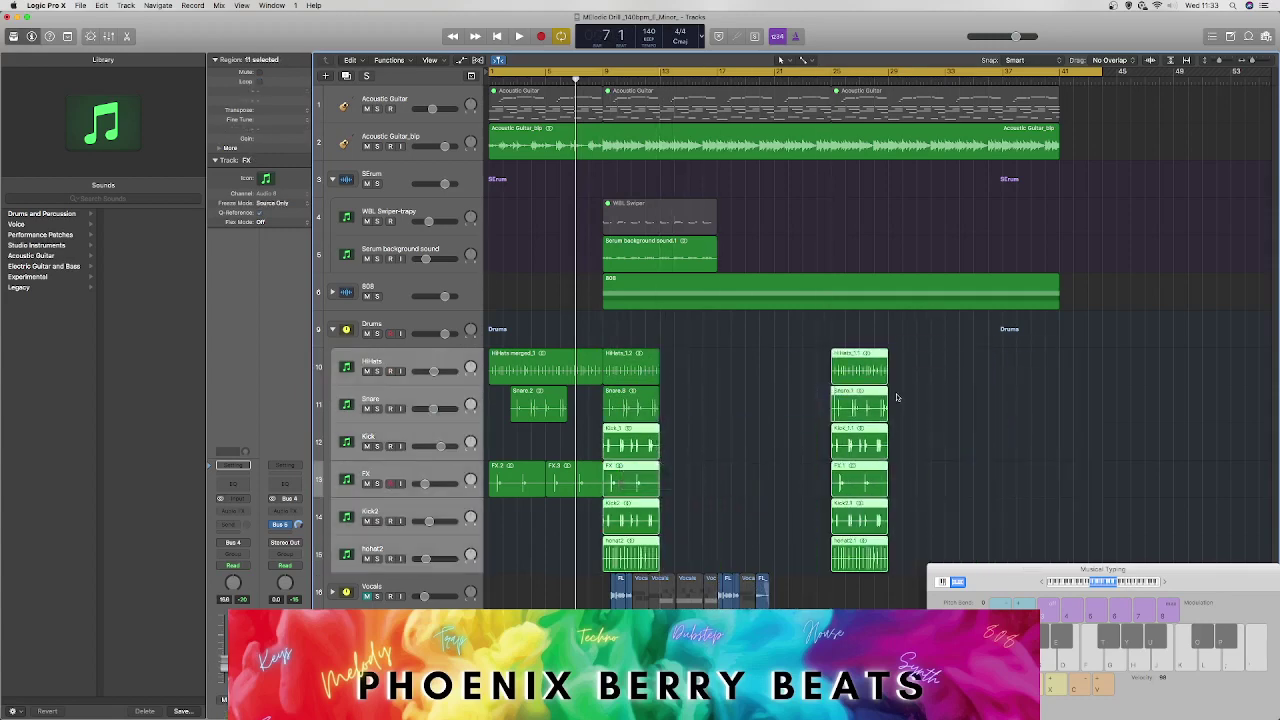
{"action": "left_click_drag", "start_coordinate": [919, 357], "coordinate": [640, 542]}
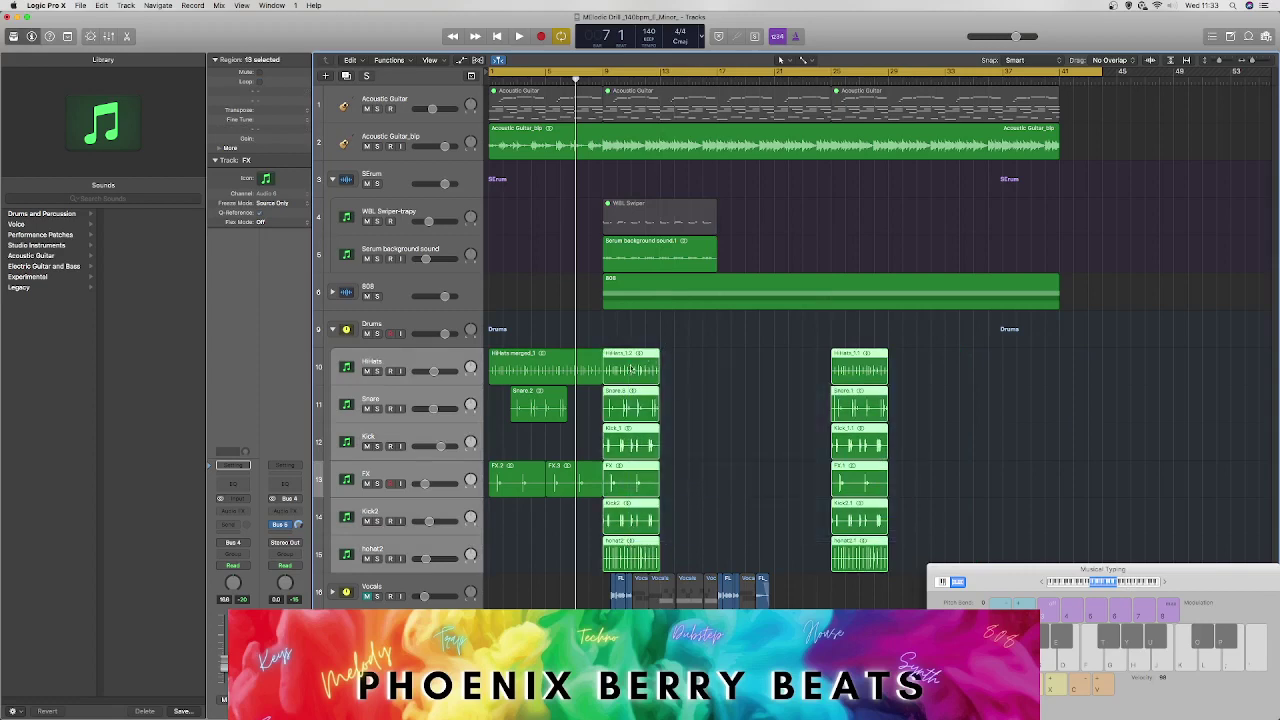
{"action": "left_click_drag", "start_coordinate": [630, 369], "coordinate": [812, 367]}
{"action": "left_click", "coordinate": [713, 231]}
{"action": "left_click", "coordinate": [713, 233]}
{"action": "left_click", "coordinate": [714, 231]}
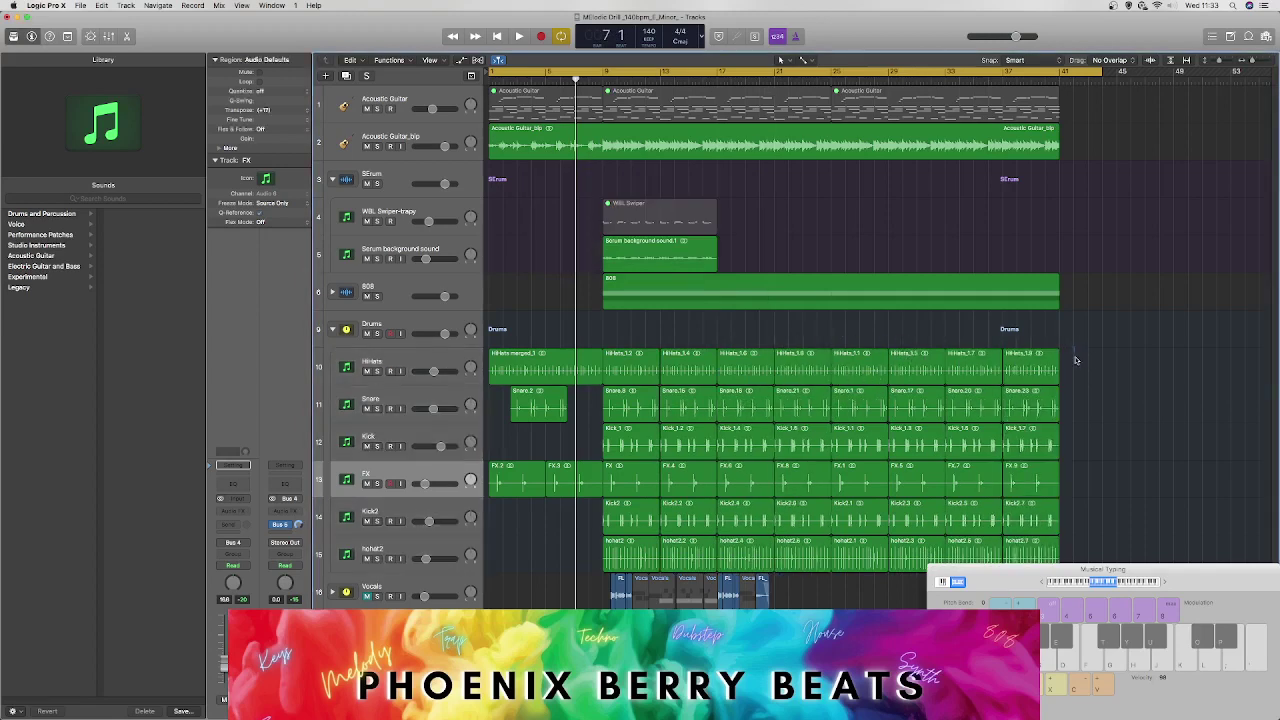
Step: Delete all drum regions from bar 25 onward, erasing their automation data
{"action": "left_click_drag", "start_coordinate": [1076, 360], "coordinate": [888, 550]}
{"action": "key", "text": "Delete"}
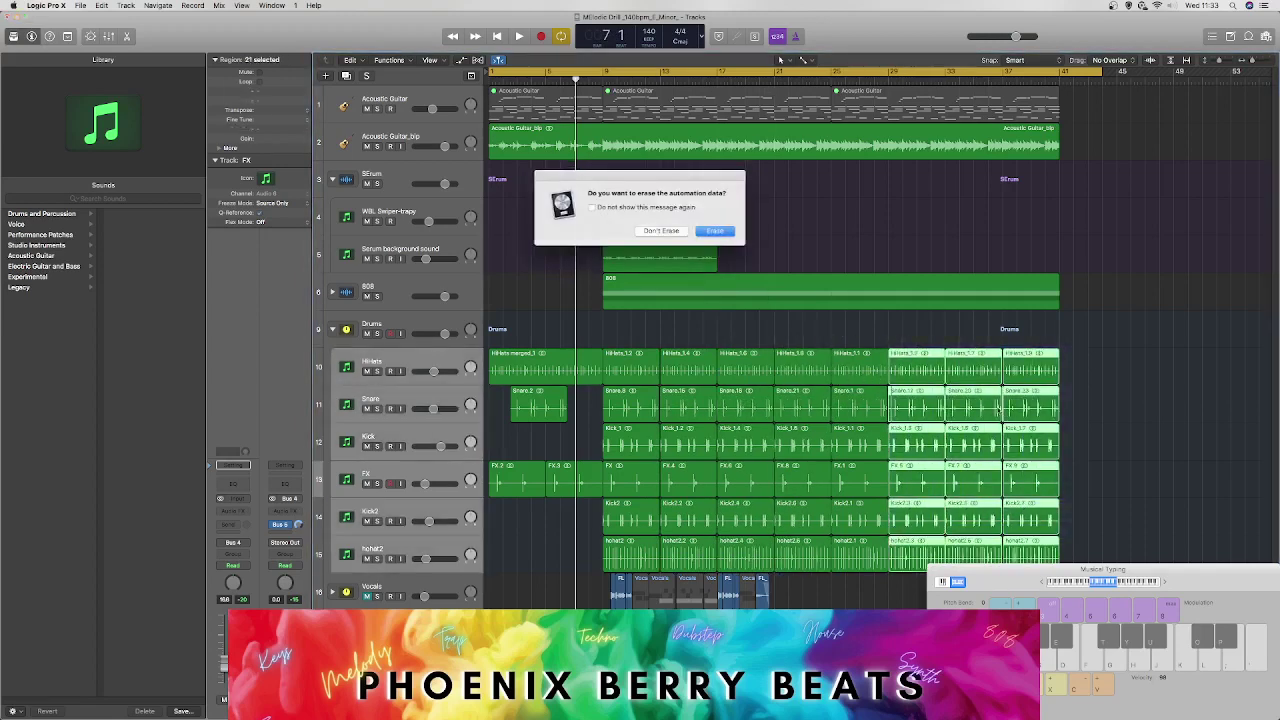
{"action": "key", "text": "Return"}
{"action": "left_click_drag", "start_coordinate": [932, 348], "coordinate": [832, 572]}
{"action": "key", "text": "Delete"}
{"action": "key", "text": "Return"}
Step: Join the four HiHats regions in bars 9 to 25 into one new audio file
{"action": "left_click_drag", "start_coordinate": [845, 374], "coordinate": [636, 368]}
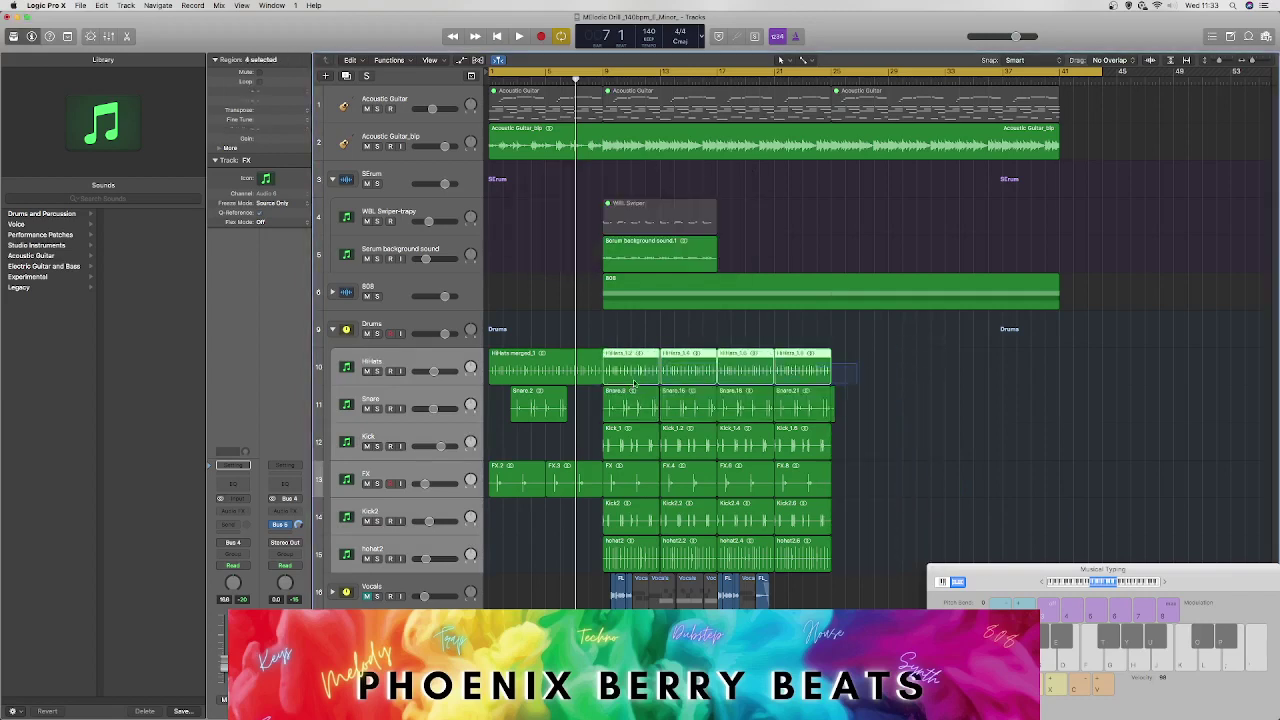
{"action": "right_click", "coordinate": [638, 372]}
{"action": "left_click", "coordinate": [660, 378]}
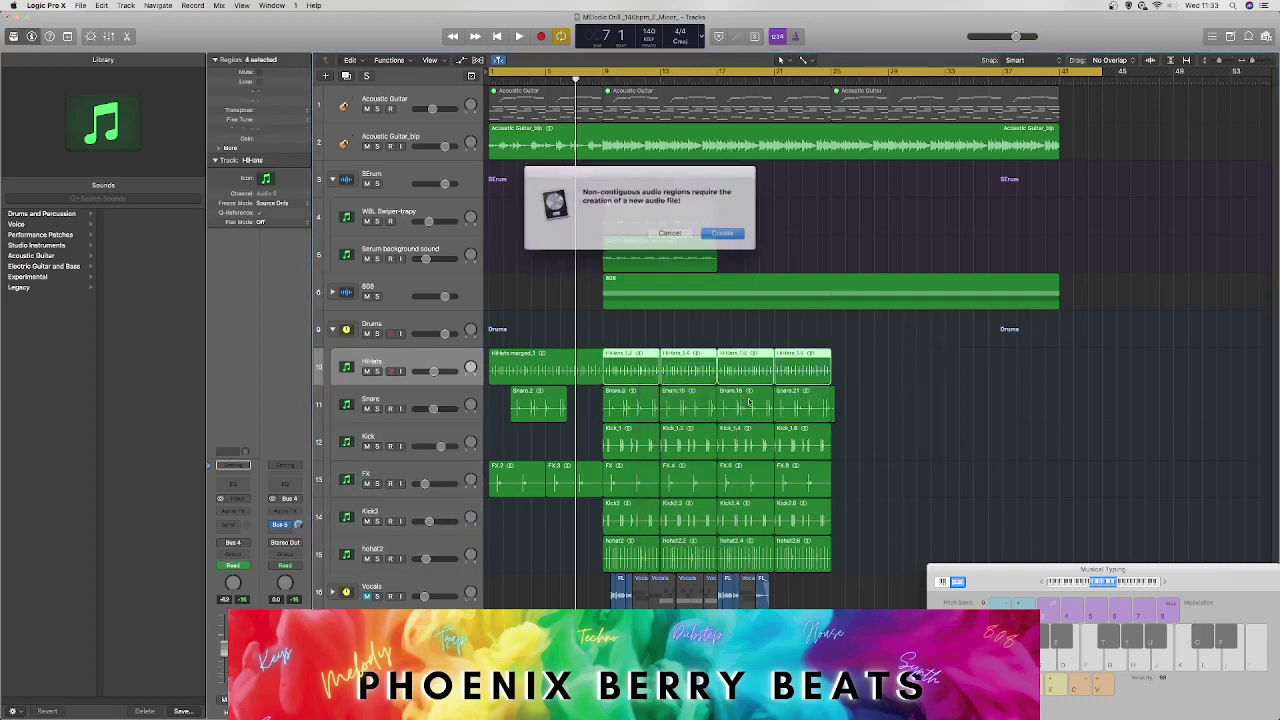
{"action": "key", "text": "Return"}
{"action": "key", "text": "c"}
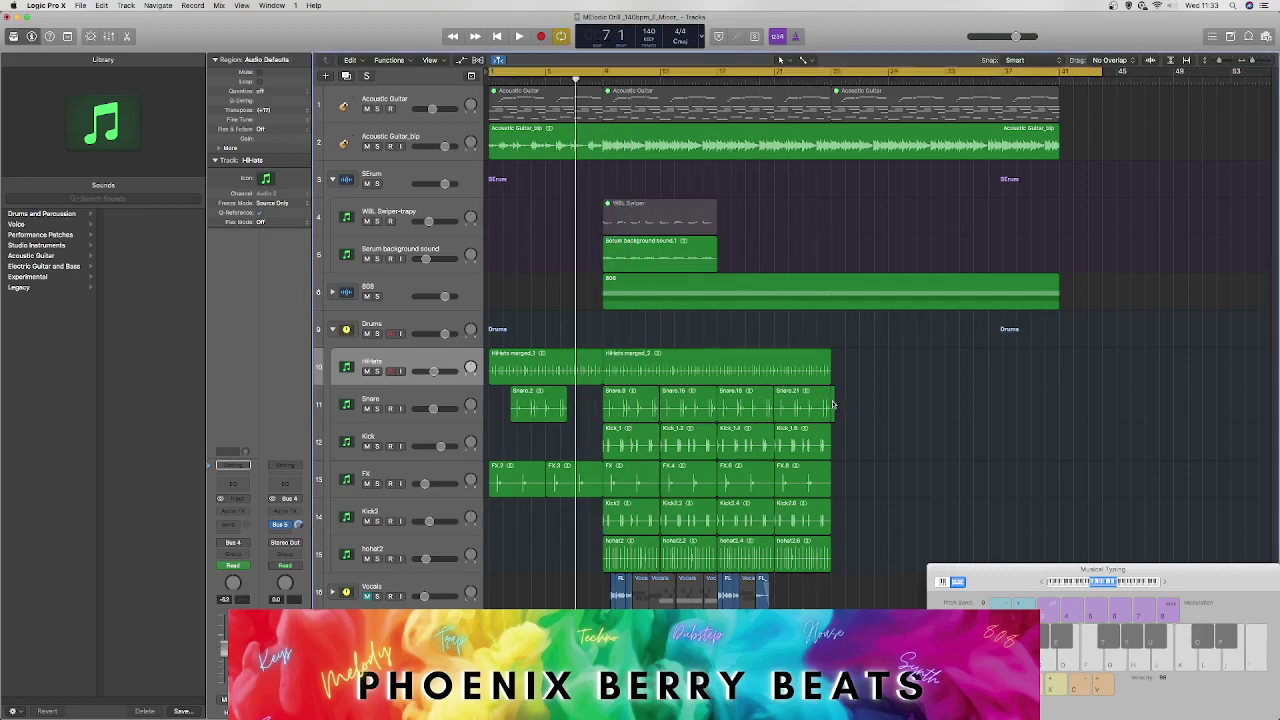
Step: Remove the Snare sliver at bar 25 and join the four Snare regions from bar 9 into one audio file
{"action": "left_click", "coordinate": [835, 403]}
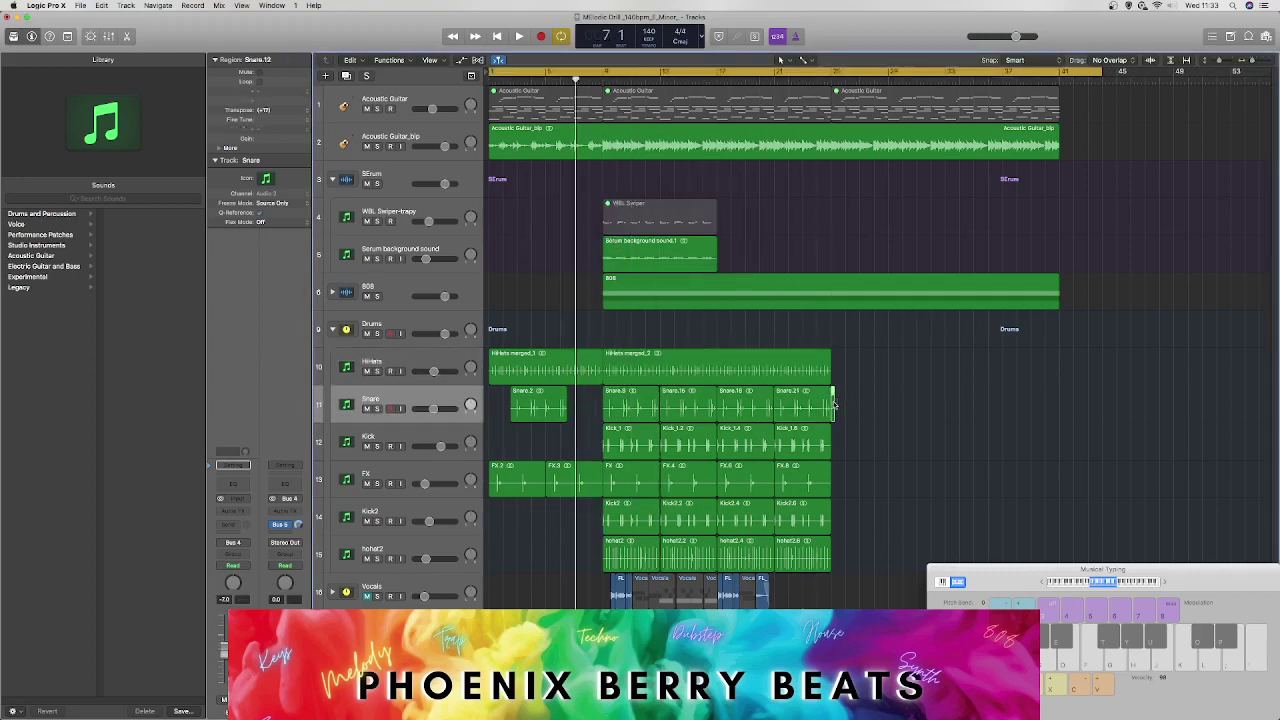
{"action": "left_click_drag", "start_coordinate": [831, 404], "coordinate": [648, 406]}
{"action": "right_click", "coordinate": [646, 404]}
{"action": "left_click", "coordinate": [660, 411]}
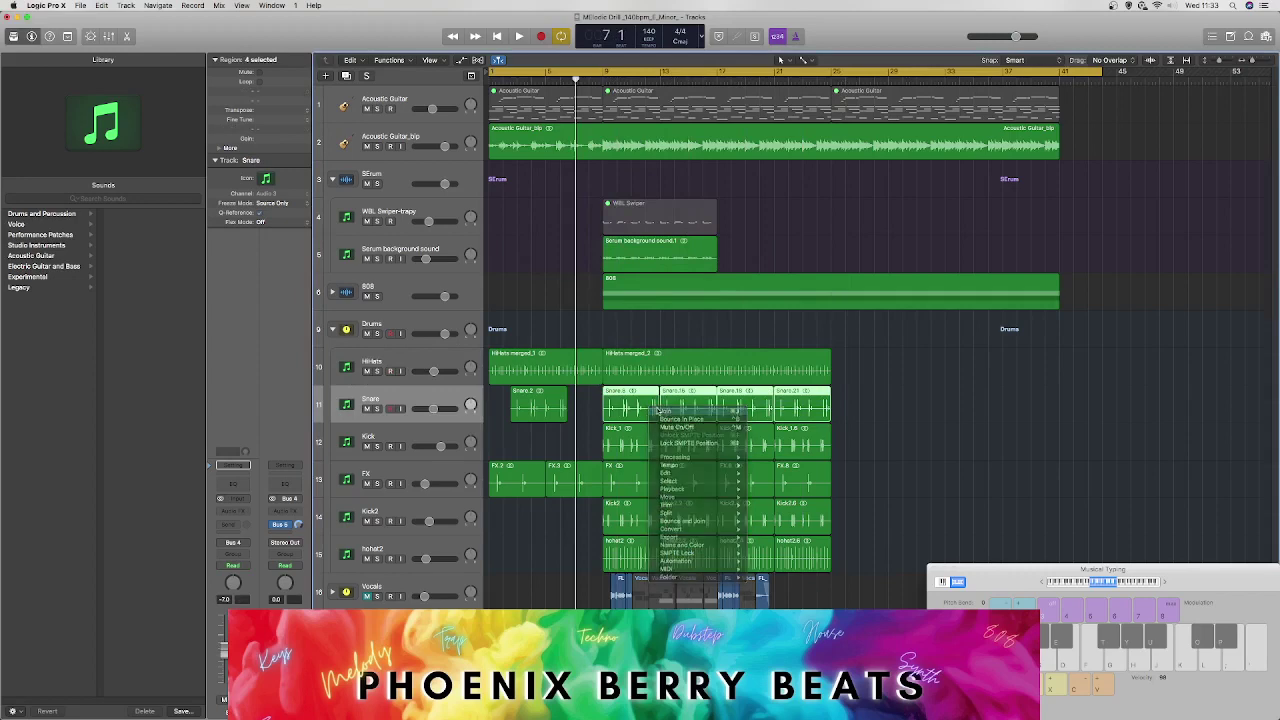
{"action": "key", "text": "Return"}
Step: Join the four Kick regions and the four FX regions in bars 9 to 25 into one audio file per track
{"action": "left_click_drag", "start_coordinate": [856, 435], "coordinate": [649, 440]}
{"action": "right_click", "coordinate": [648, 439]}
{"action": "left_click", "coordinate": [661, 447]}
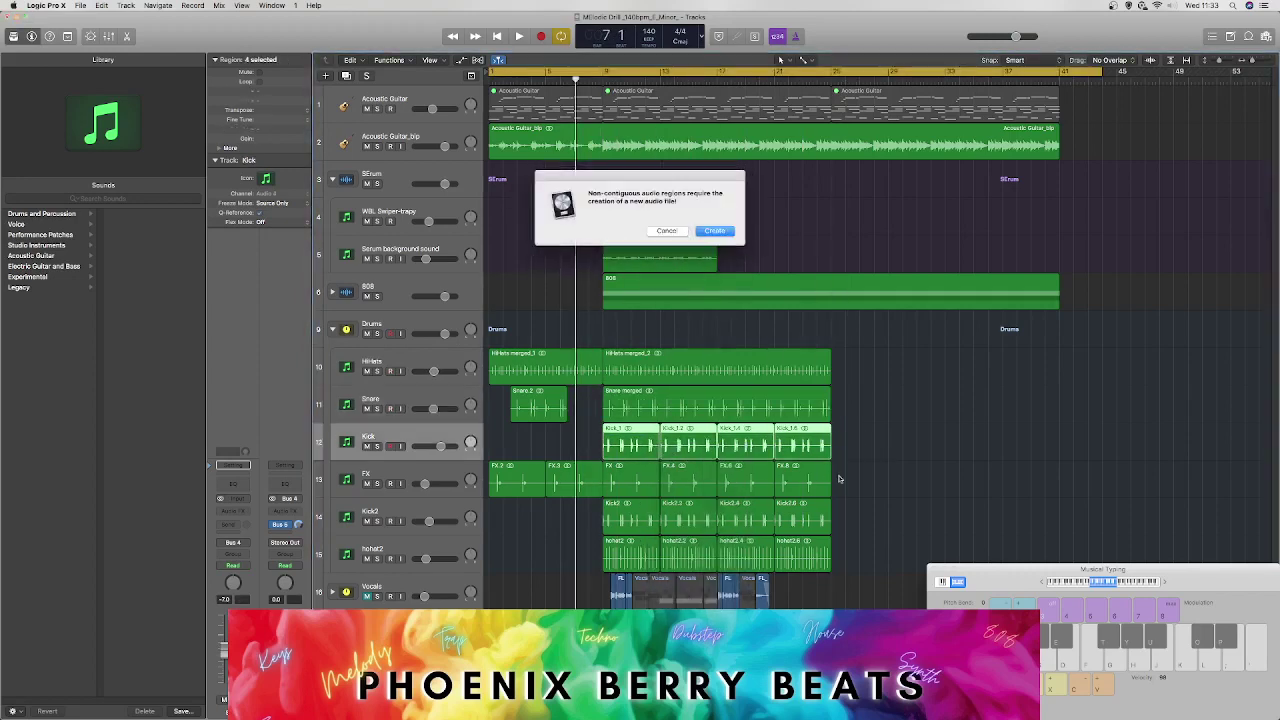
{"action": "key", "text": "Return"}
{"action": "left_click_drag", "start_coordinate": [851, 475], "coordinate": [640, 483]}
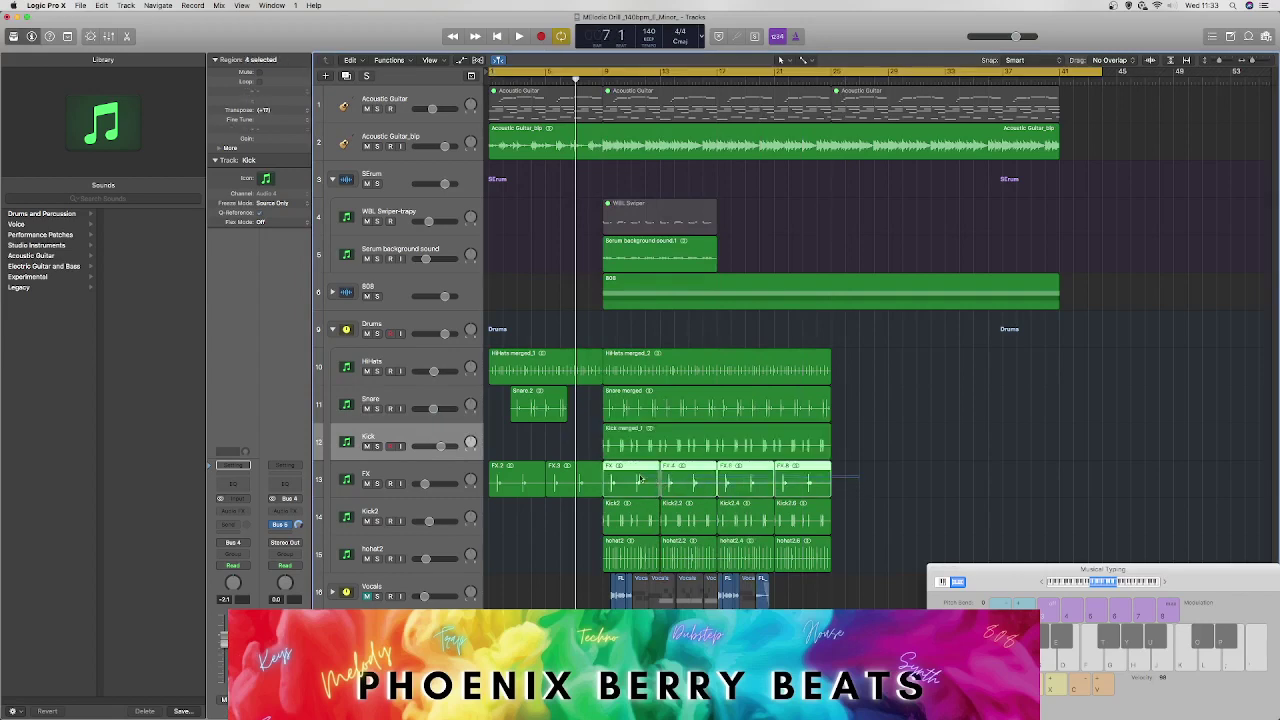
{"action": "right_click", "coordinate": [655, 480]}
{"action": "left_click", "coordinate": [658, 479]}
{"action": "key", "text": "Return"}
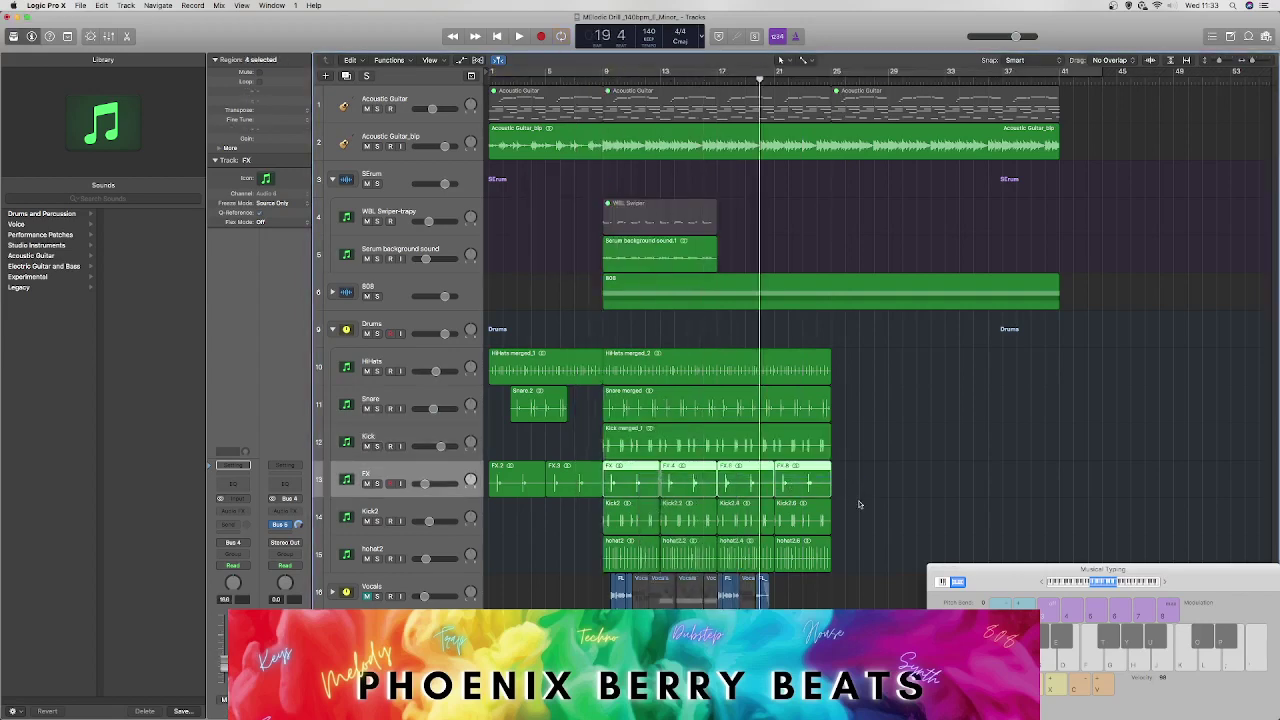
Step: Join the four Kick2 regions in bars 9 to 25 into one new audio file
{"action": "left_click", "coordinate": [634, 518]}
{"action": "right_click", "coordinate": [634, 518]}
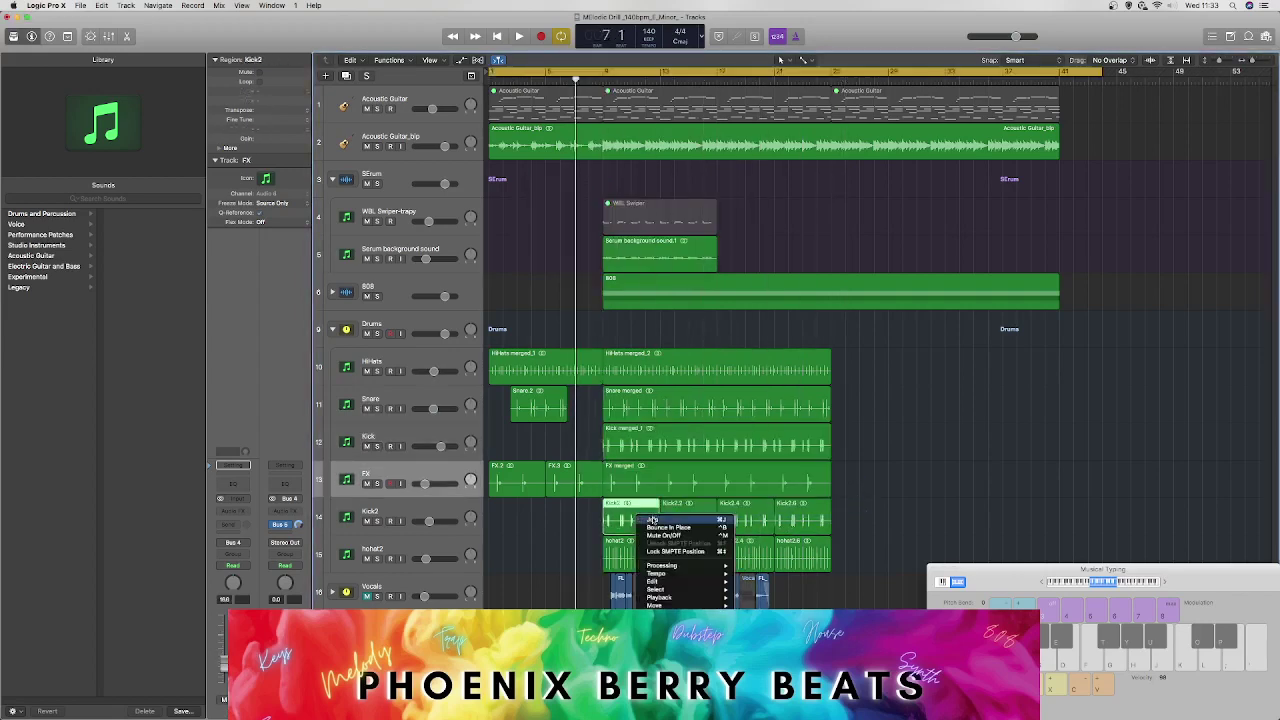
{"action": "left_click", "coordinate": [652, 520]}
{"action": "left_click_drag", "start_coordinate": [880, 515], "coordinate": [701, 519]}
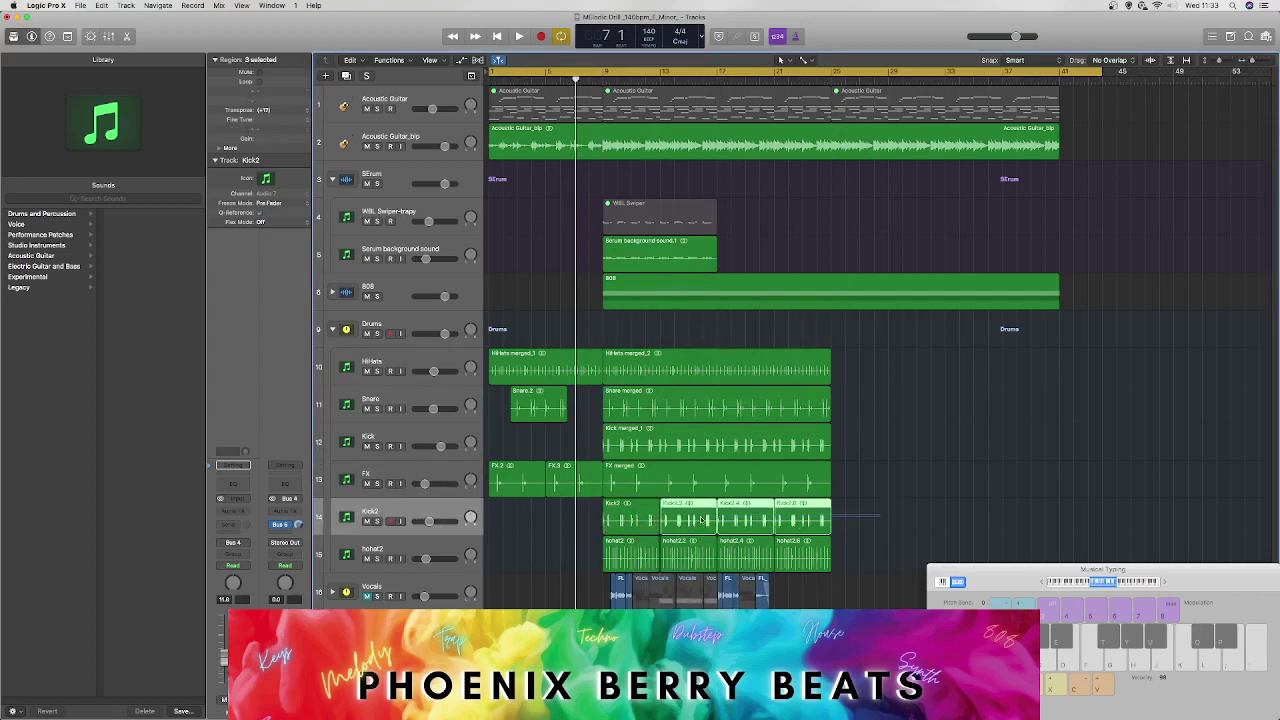
{"action": "right_click", "coordinate": [646, 514]}
{"action": "left_click", "coordinate": [660, 524]}
{"action": "key", "text": "Return"}
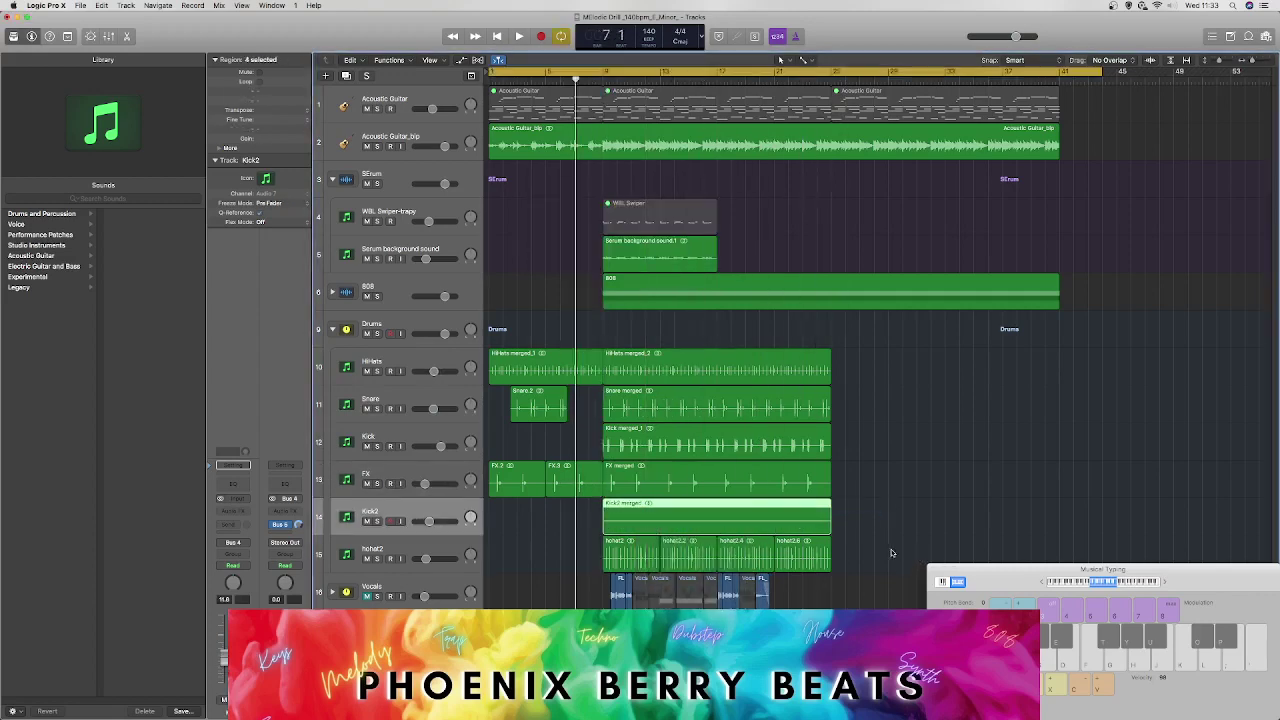
Step: Join the four hohat2 regions in bars 9 to 25 into a single region
{"action": "left_click_drag", "start_coordinate": [892, 553], "coordinate": [638, 553]}
{"action": "right_click", "coordinate": [634, 544]}
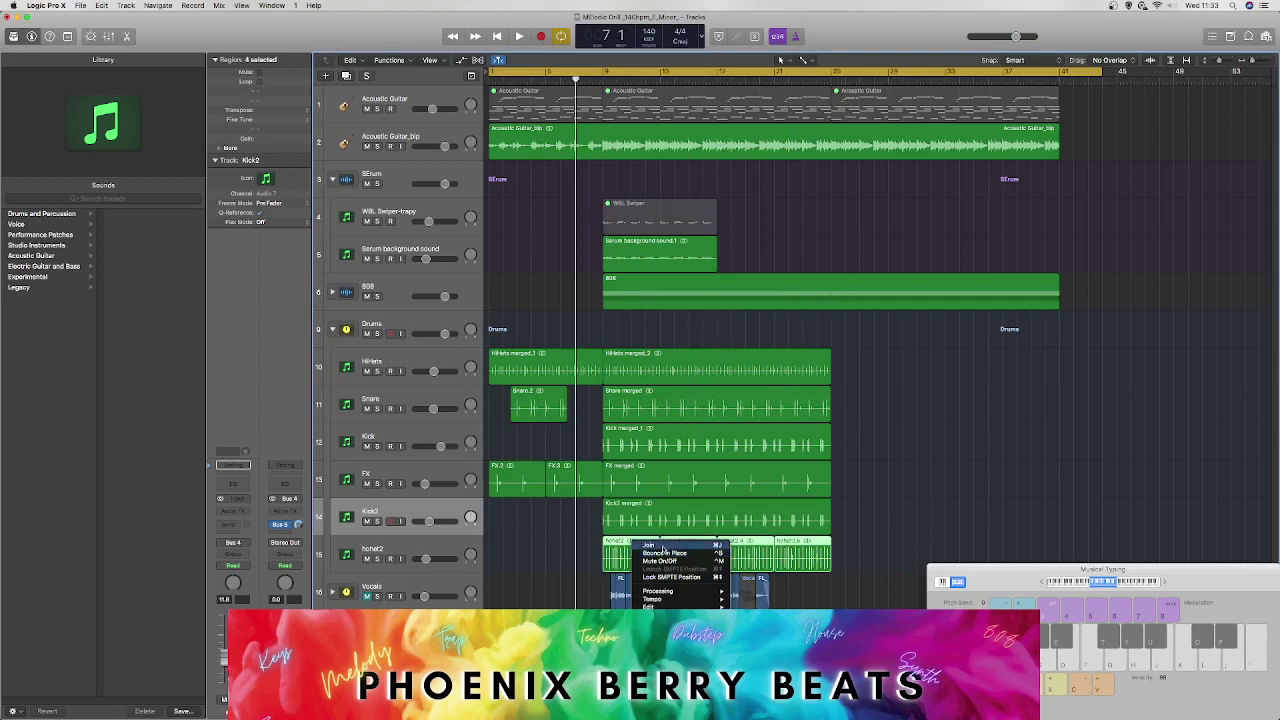
{"action": "left_click", "coordinate": [660, 546]}
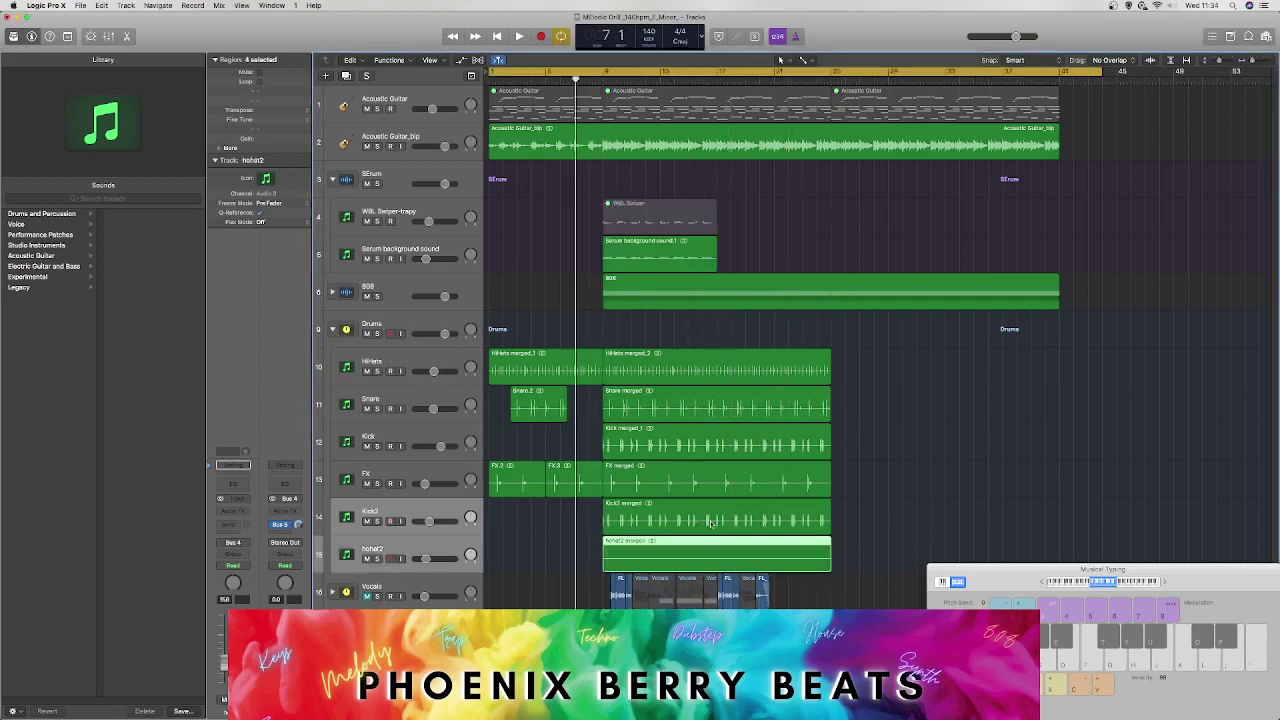
Step: Join the two intro FX regions in bars 1 to 9 into one new audio file
{"action": "right_click", "coordinate": [531, 489]}
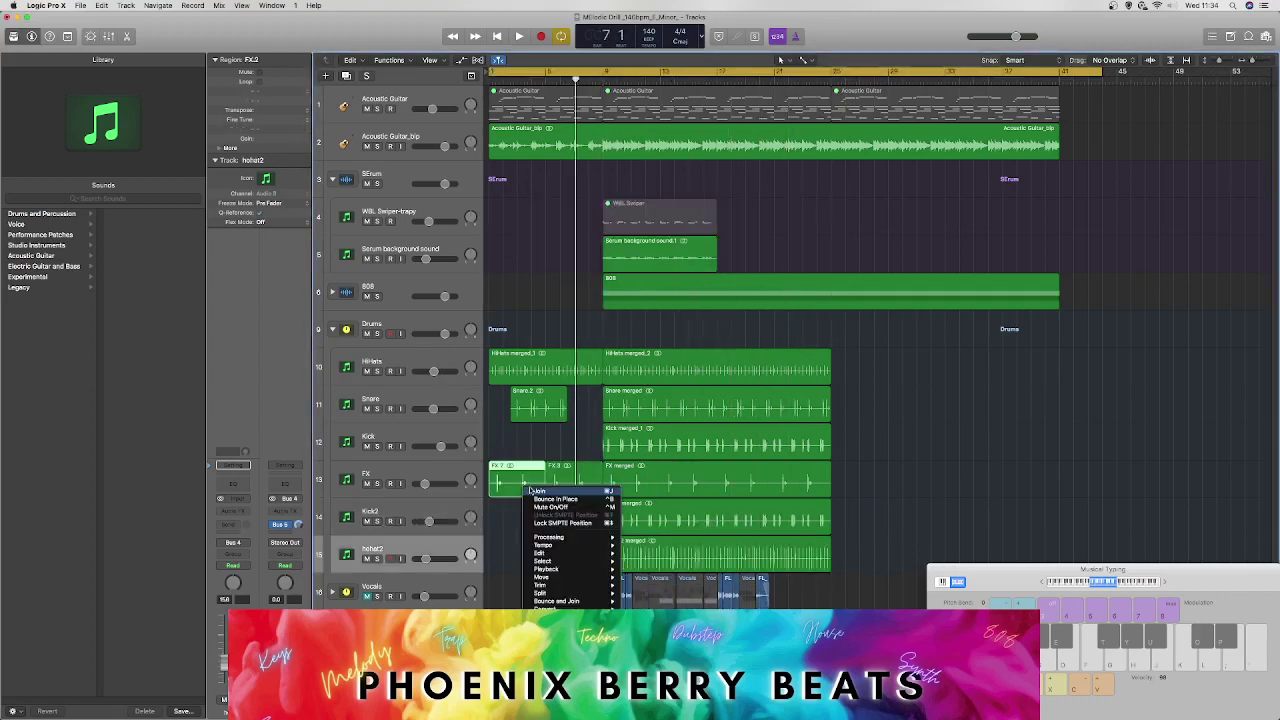
{"action": "left_click", "coordinate": [540, 491]}
{"action": "key", "text": "Return"}
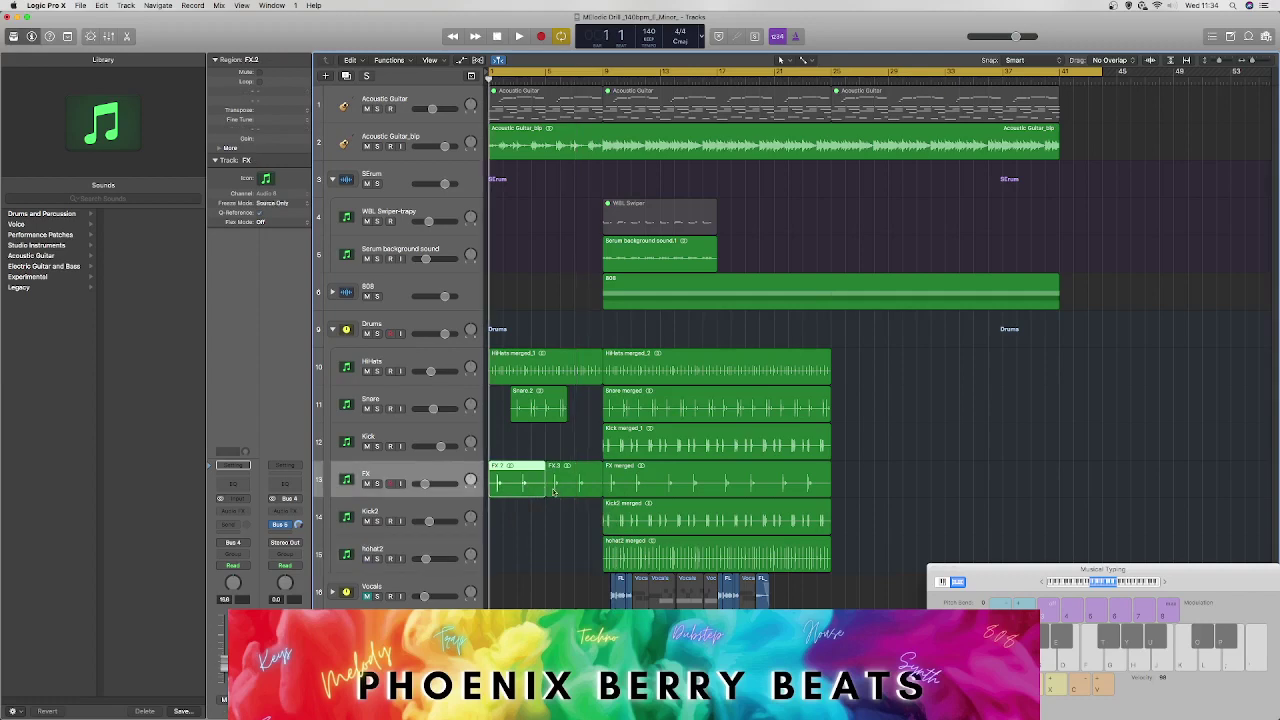
{"action": "left_click", "coordinate": [555, 490], "text": "shift"}
{"action": "right_click", "coordinate": [518, 484]}
{"action": "left_click", "coordinate": [536, 494]}
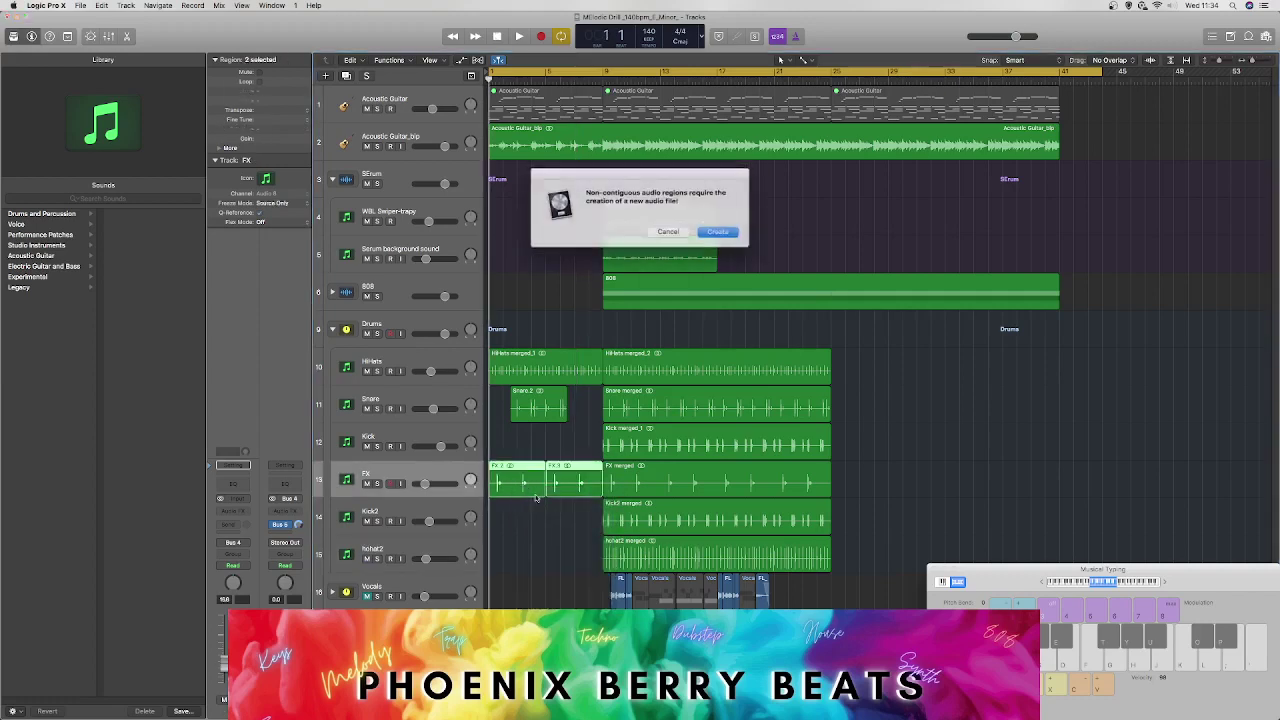
{"action": "key", "text": "Return"}
Step: Trim the intro Snare region to a single hit and position it to start at bar 5
{"action": "mouse_move", "coordinate": [539, 406]}
{"action": "left_mouse_down"}
{"action": "mouse_move", "coordinate": [585, 414]}
{"action": "mouse_move", "coordinate": [550, 416]}
{"action": "left_mouse_up"}
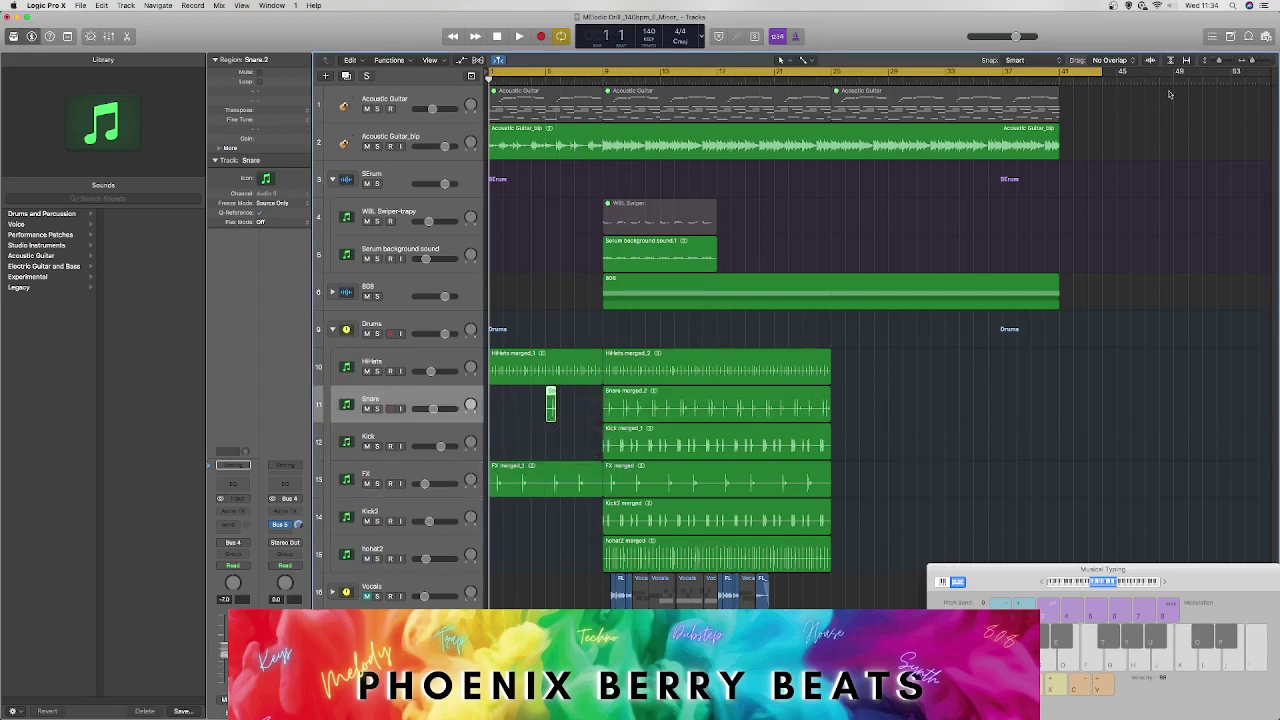
{"action": "left_click_drag", "start_coordinate": [1252, 62], "coordinate": [1260, 57]}
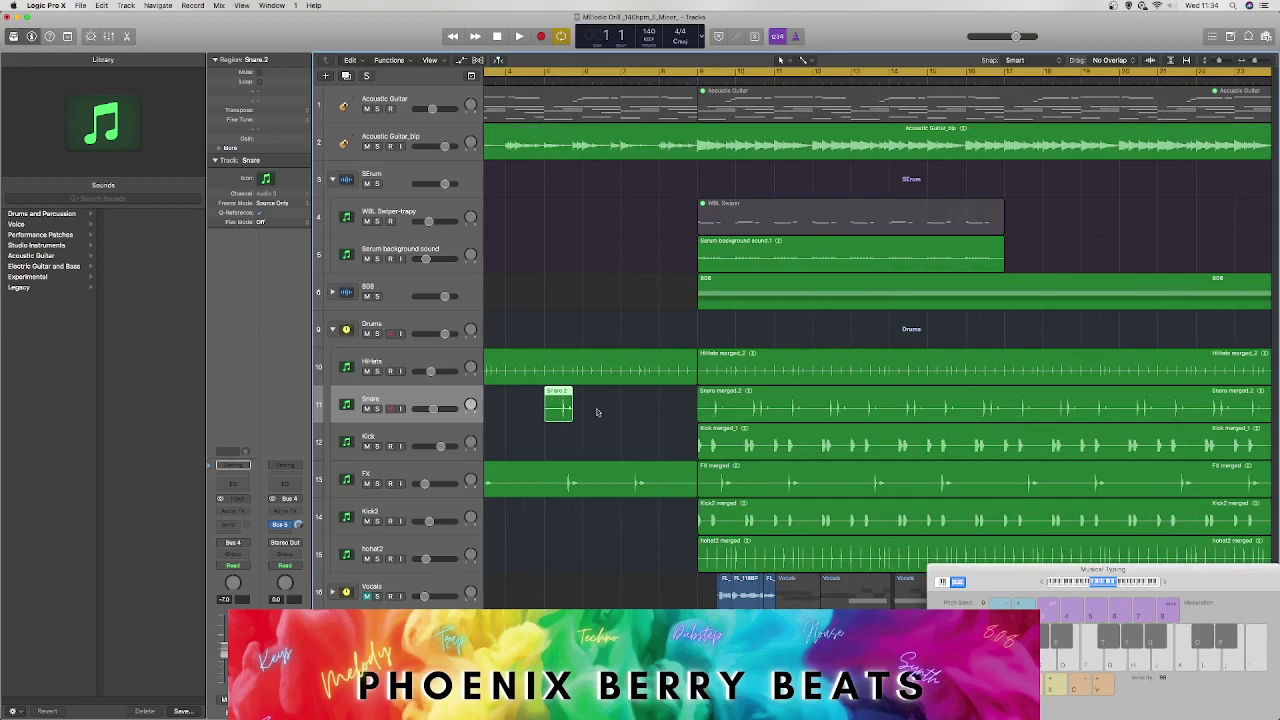
{"action": "left_click_drag", "start_coordinate": [563, 418], "coordinate": [545, 413]}
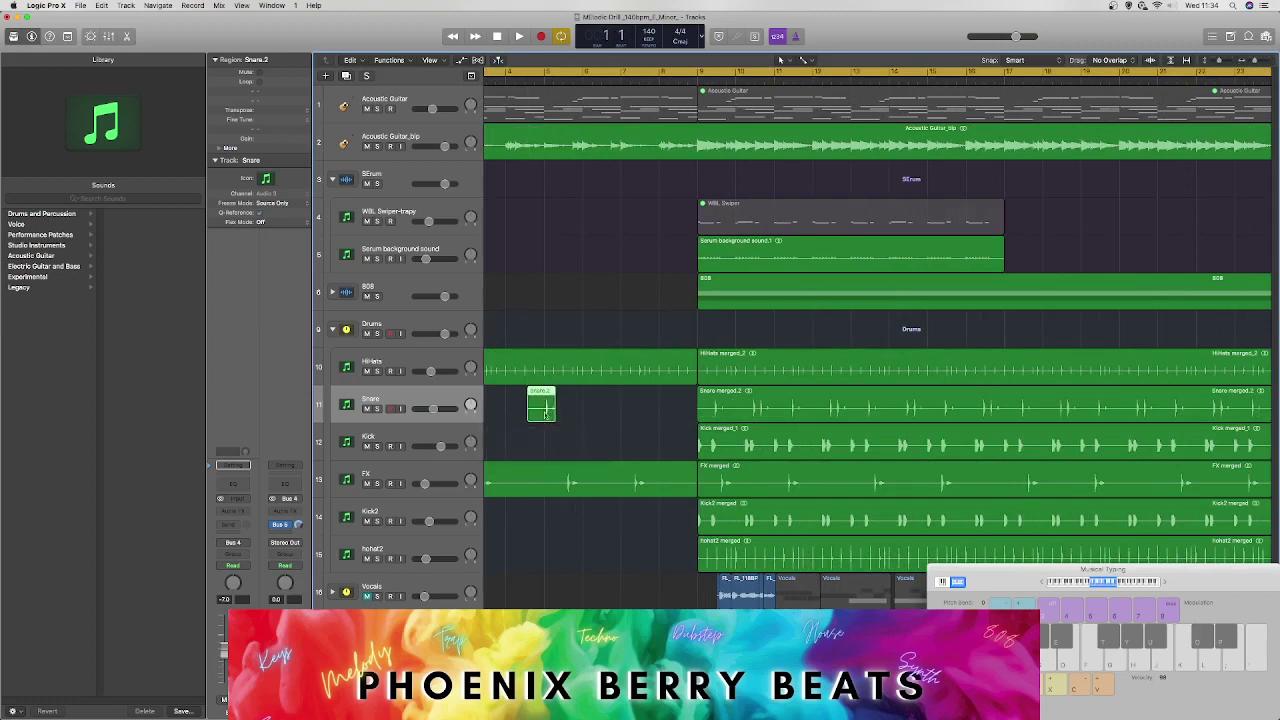
{"action": "left_click", "coordinate": [544, 80]}
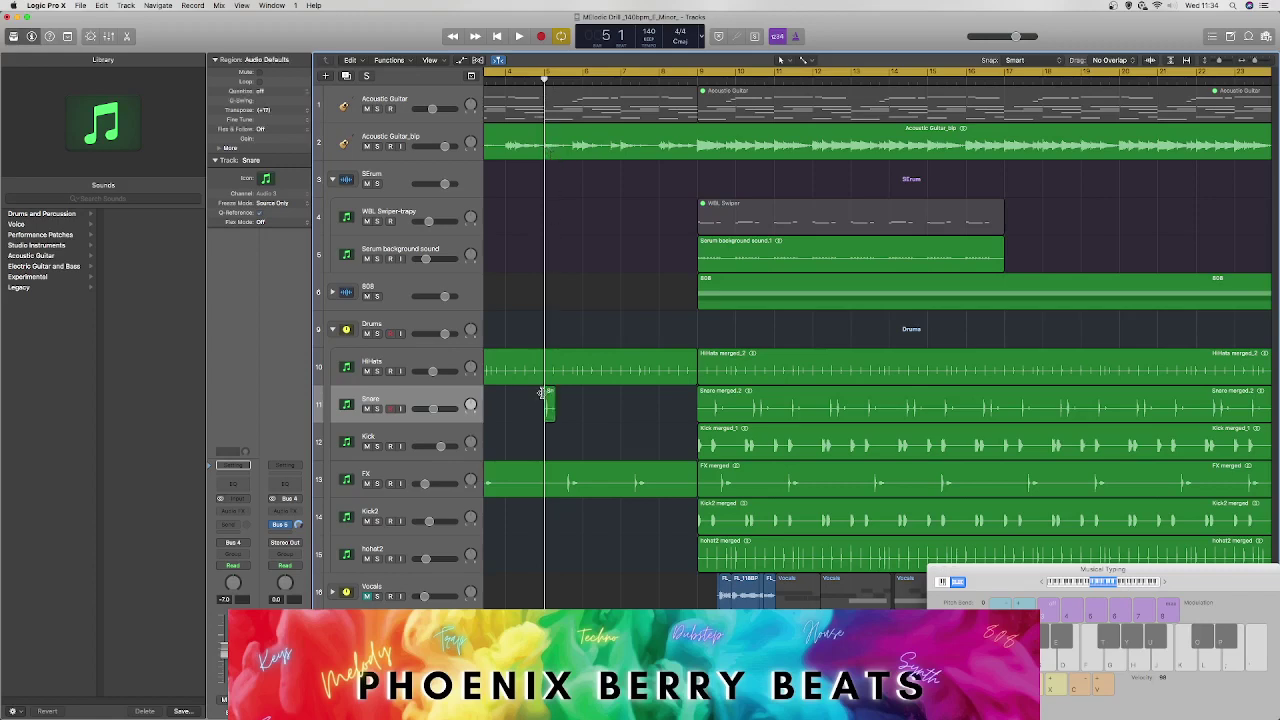
Step: Play the intro with the cycle range set to bars 5 to 9, and move the snare hit to about bar 5.5
{"action": "key", "text": "space"}
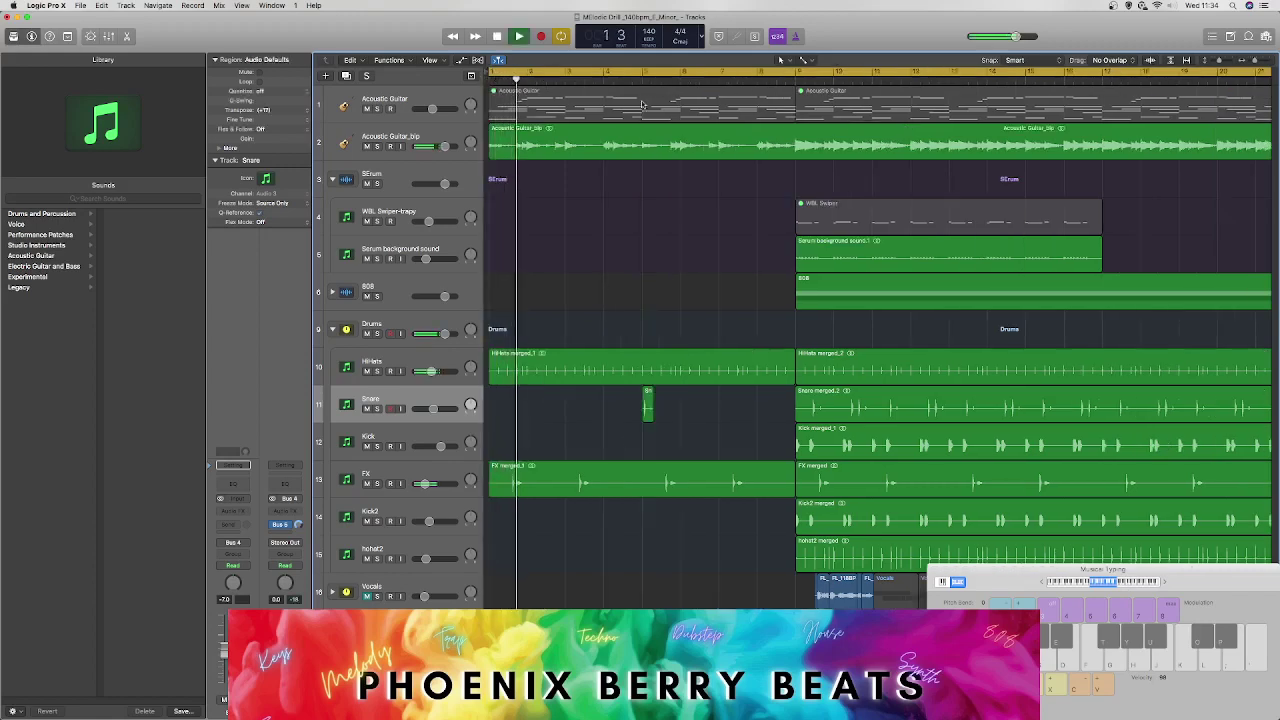
{"action": "left_click_drag", "start_coordinate": [642, 68], "coordinate": [797, 68]}
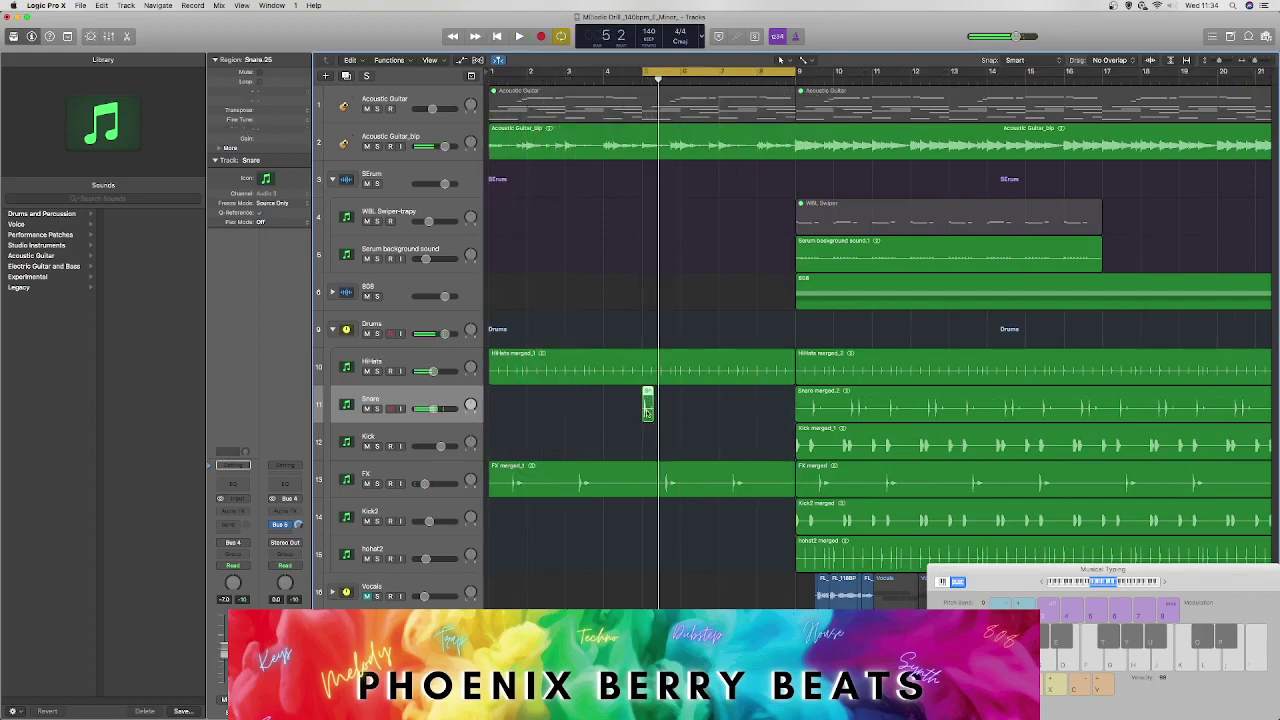
{"action": "left_click_drag", "start_coordinate": [647, 410], "coordinate": [668, 412]}
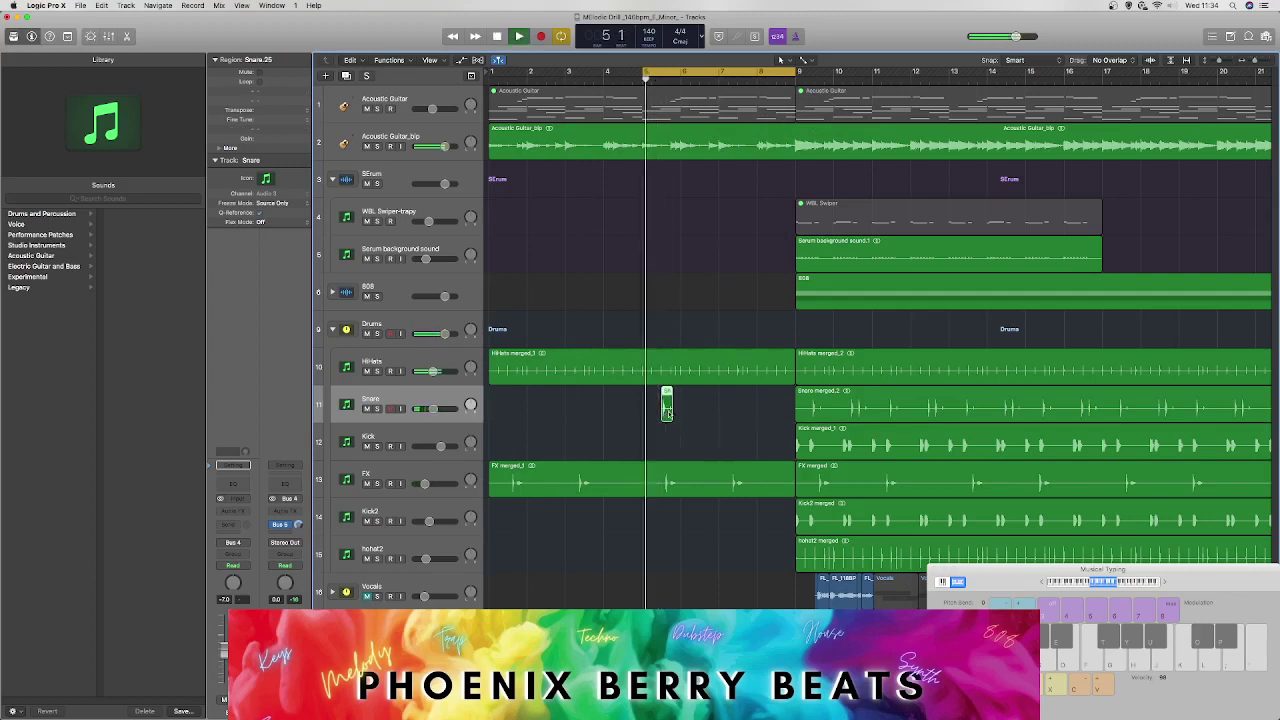
Step: Replay the cycled section from bar 5 to check the intro snare hit's placement
{"action": "key", "text": "space"}
{"action": "key", "text": "space"}
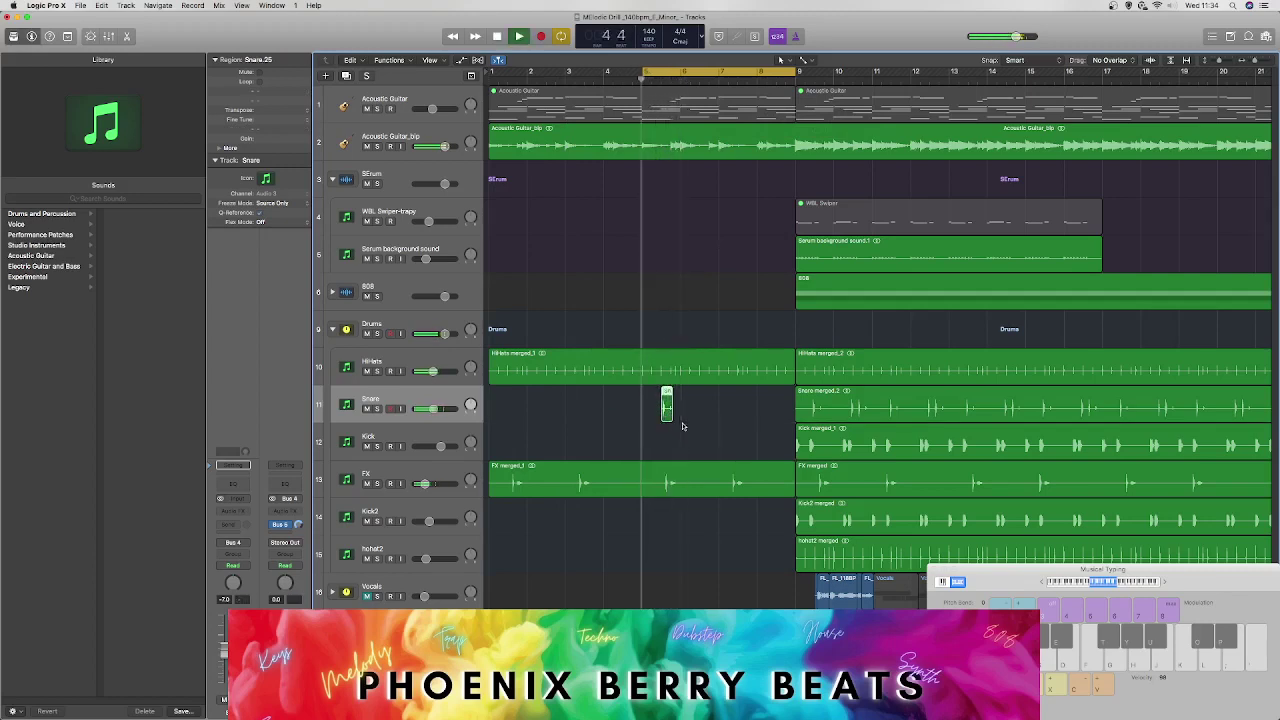
{"action": "key", "text": "space"}
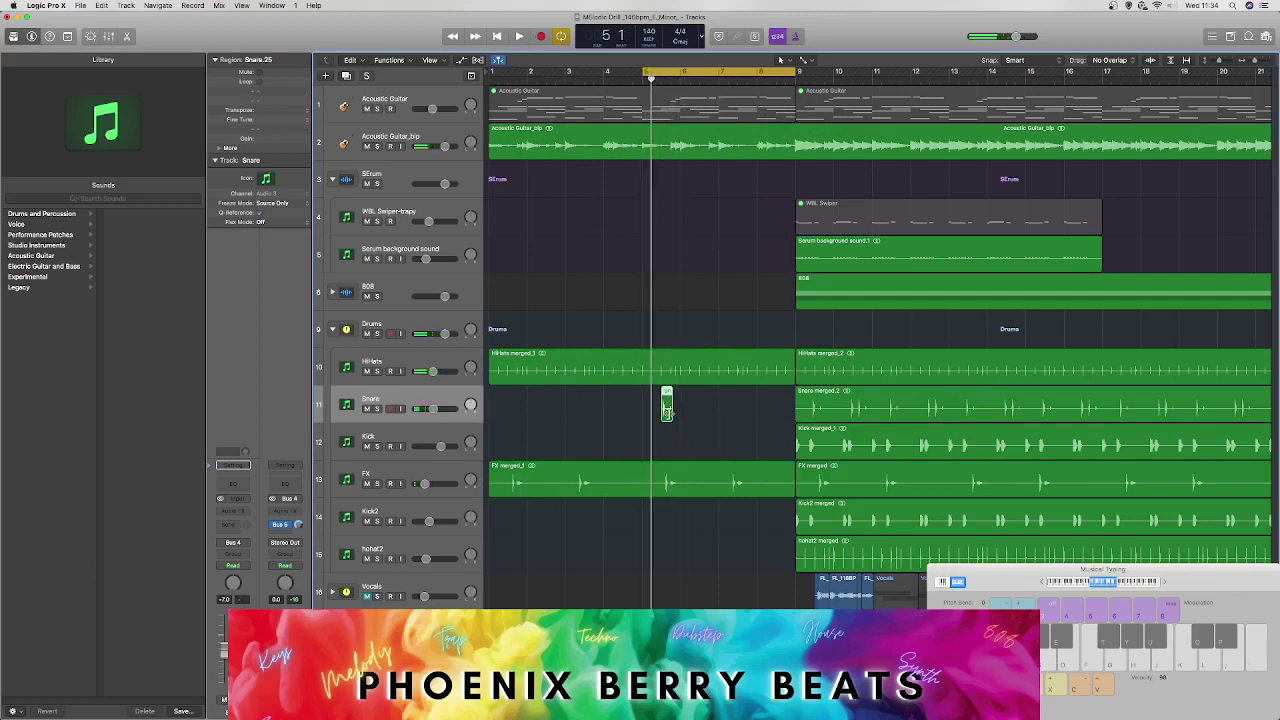
Step: Play the intro from about bar 2 with cycling off, and delete the single snare hit near bar 5.5
{"action": "left_click_drag", "start_coordinate": [829, 76], "coordinate": [810, 78]}
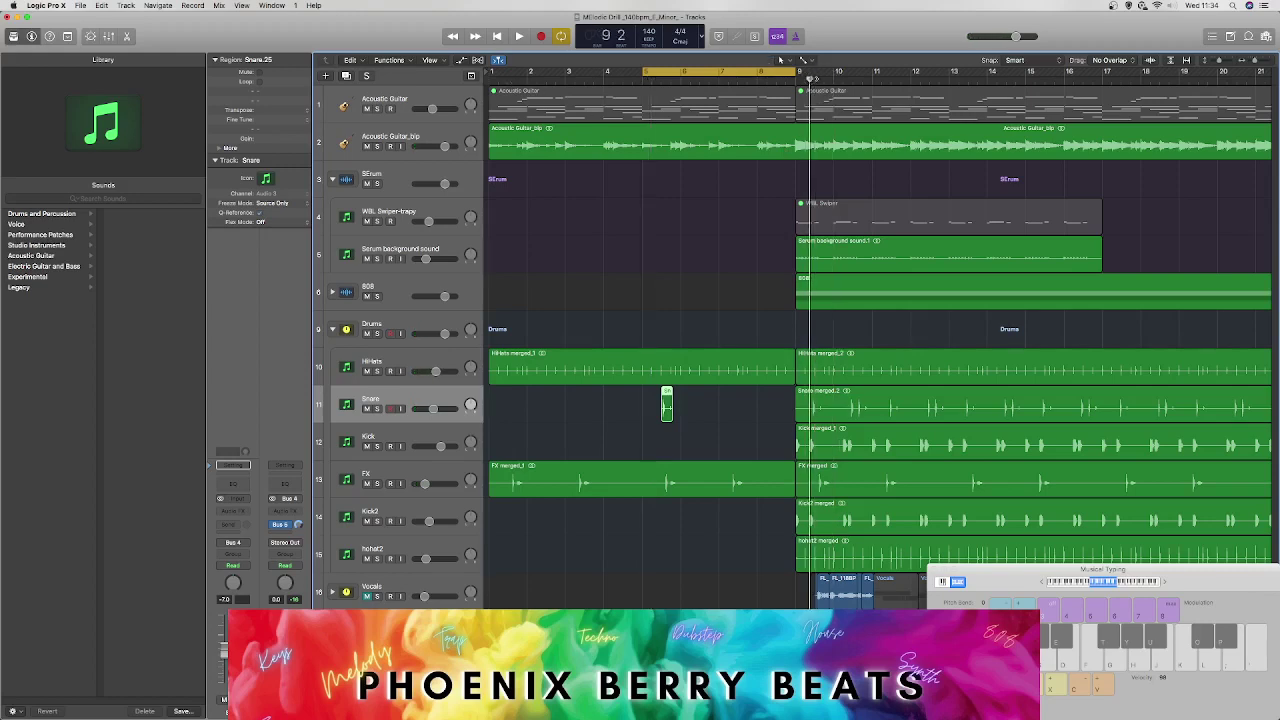
{"action": "left_click_drag", "start_coordinate": [811, 78], "coordinate": [815, 76]}
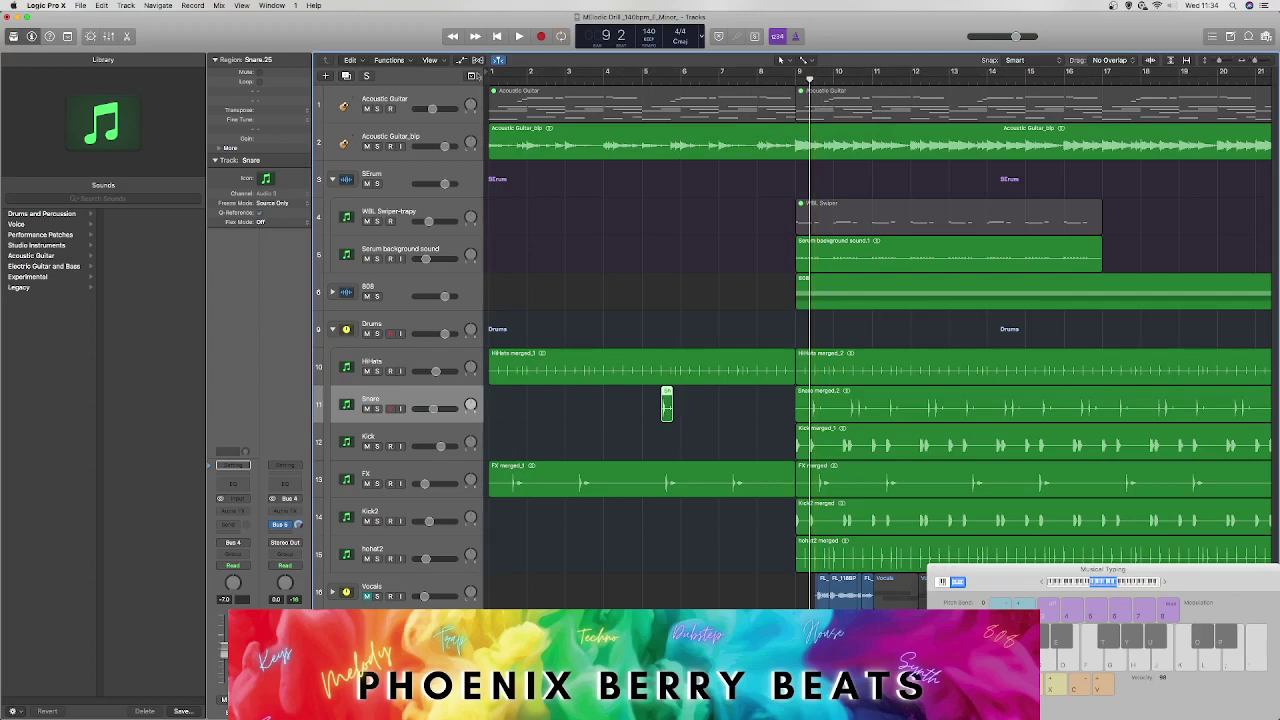
{"action": "left_click", "coordinate": [542, 80]}
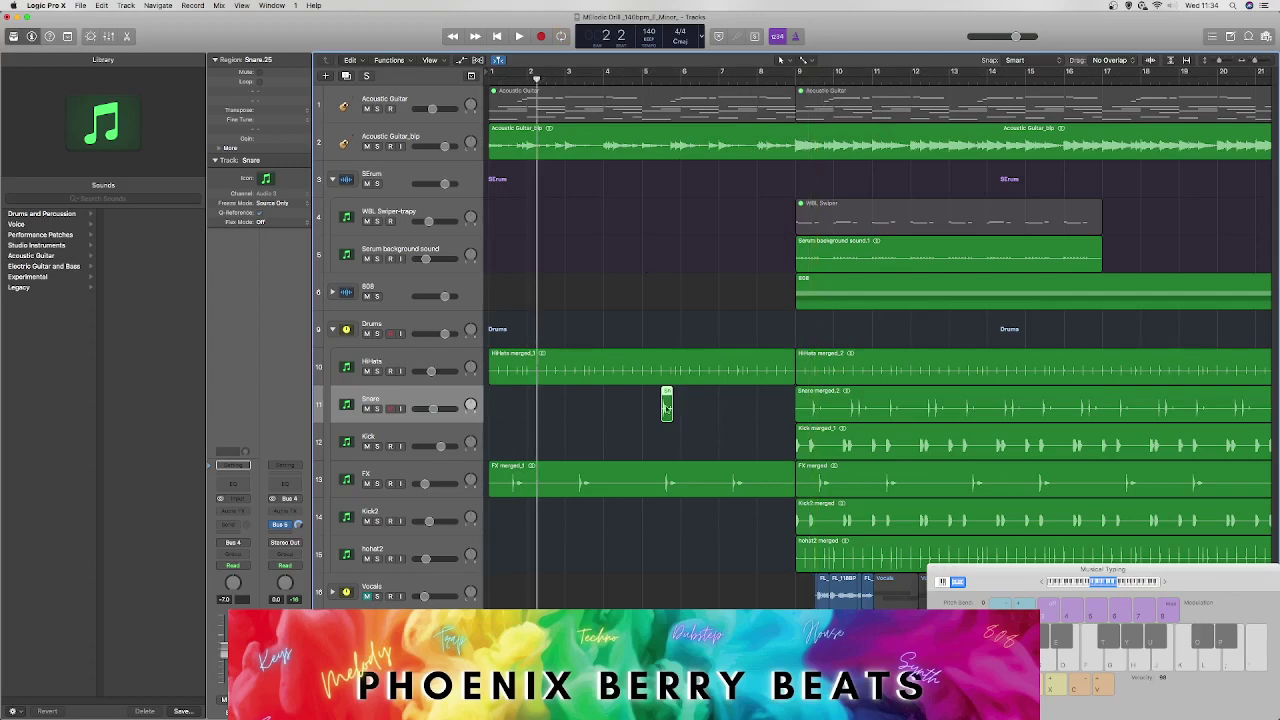
{"action": "key", "text": "space"}
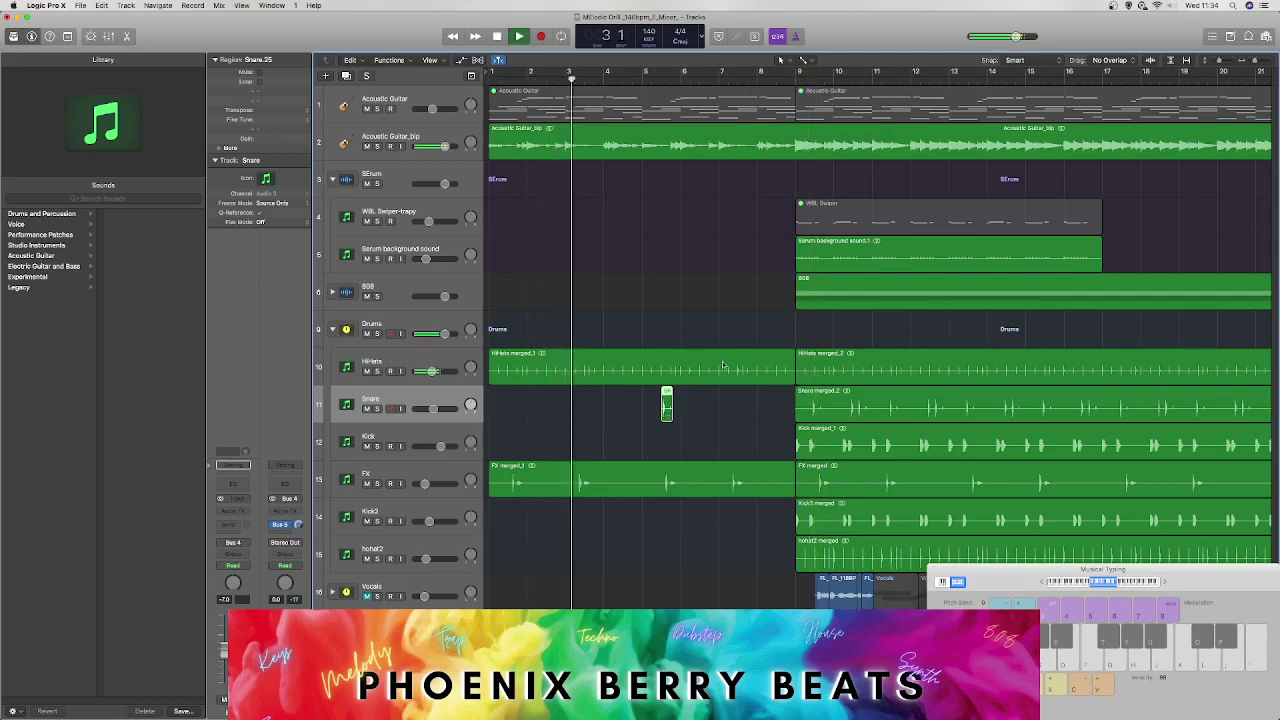
{"action": "key", "text": "space"}
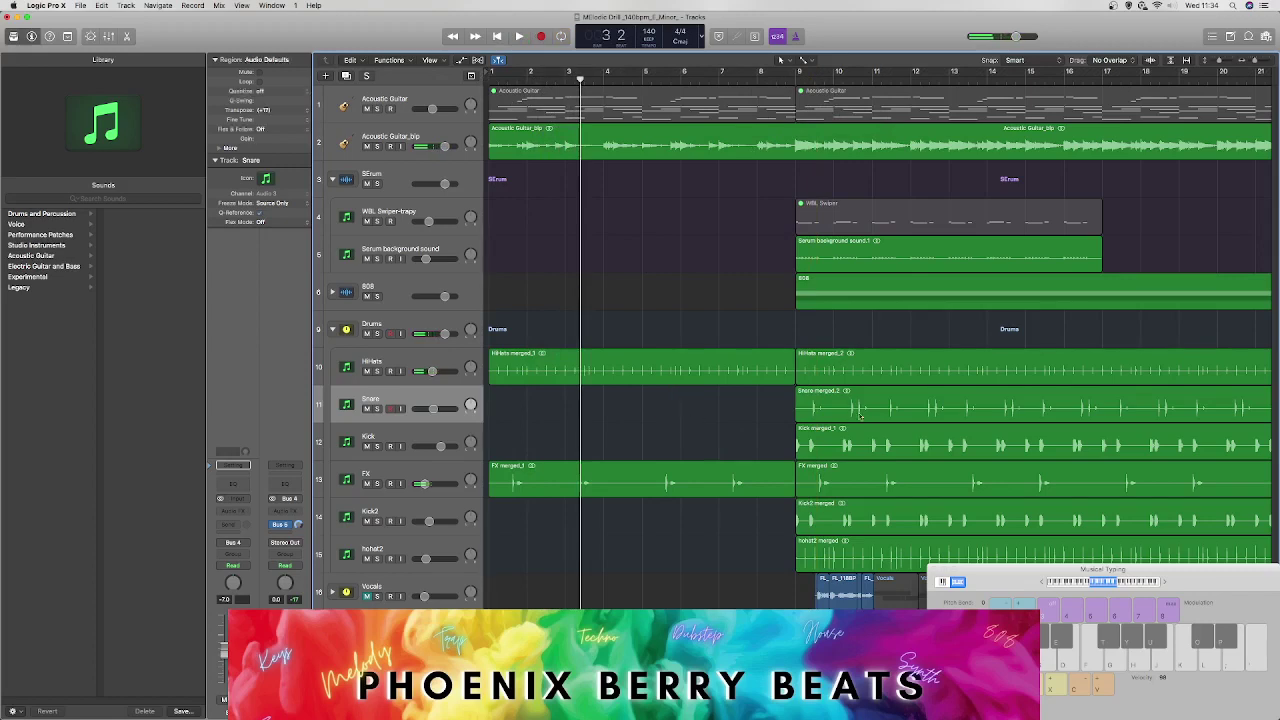
{"action": "left_click_drag", "start_coordinate": [860, 414], "coordinate": [773, 325]}
{"action": "left_click_drag", "start_coordinate": [741, 313], "coordinate": [543, 330]}
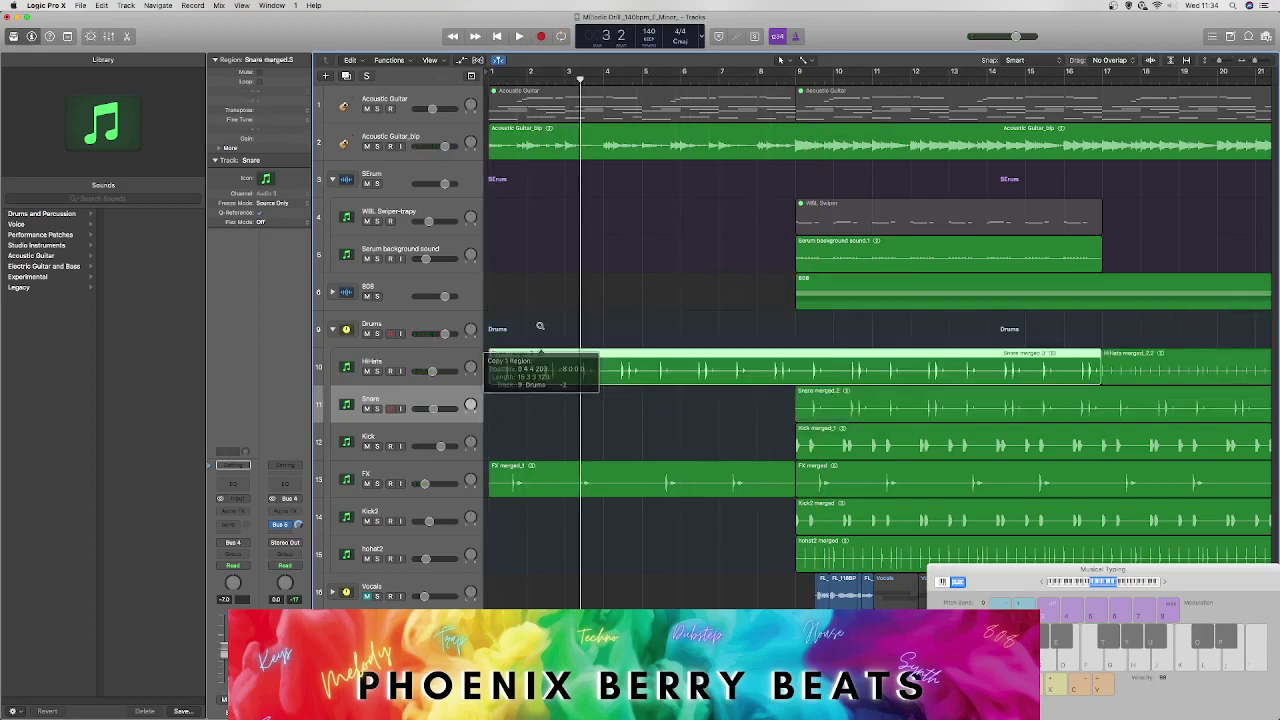
{"action": "key", "text": "super+z"}
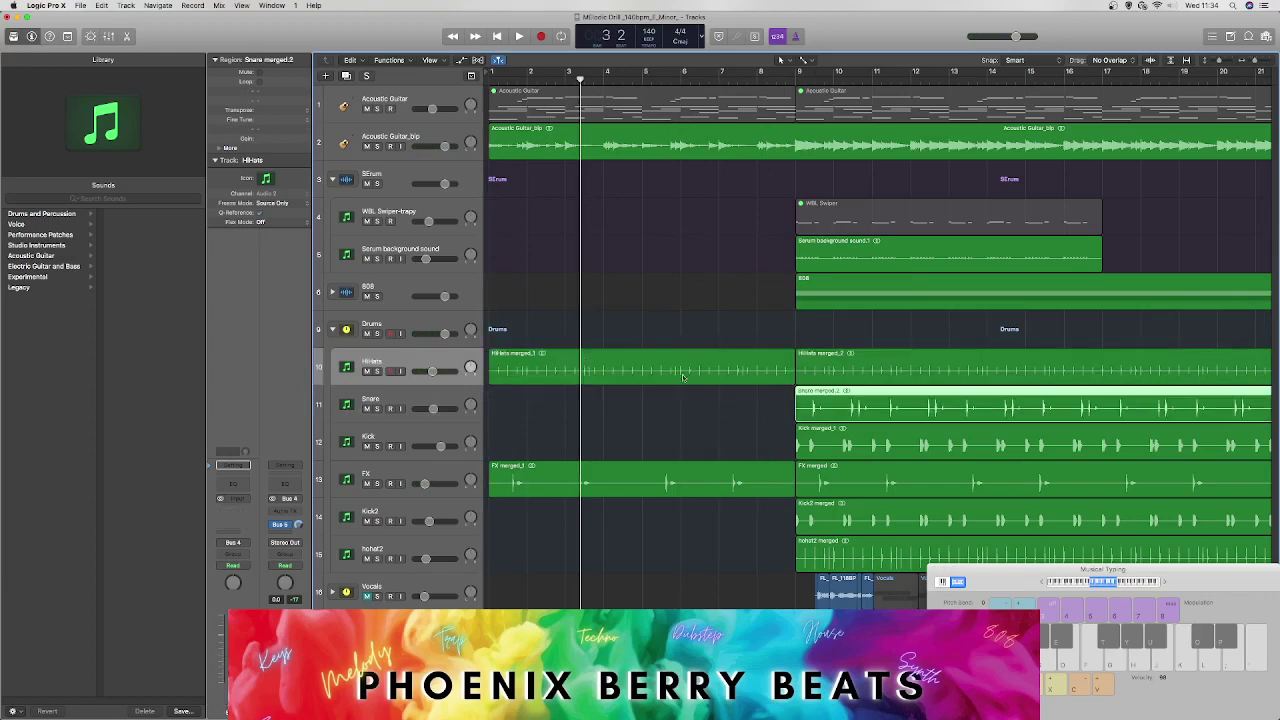
Step: Move the merged Snare region from bar 9 to bar 1 on the WBL Swiper-trapy track
{"action": "left_click_drag", "start_coordinate": [884, 406], "coordinate": [555, 195]}
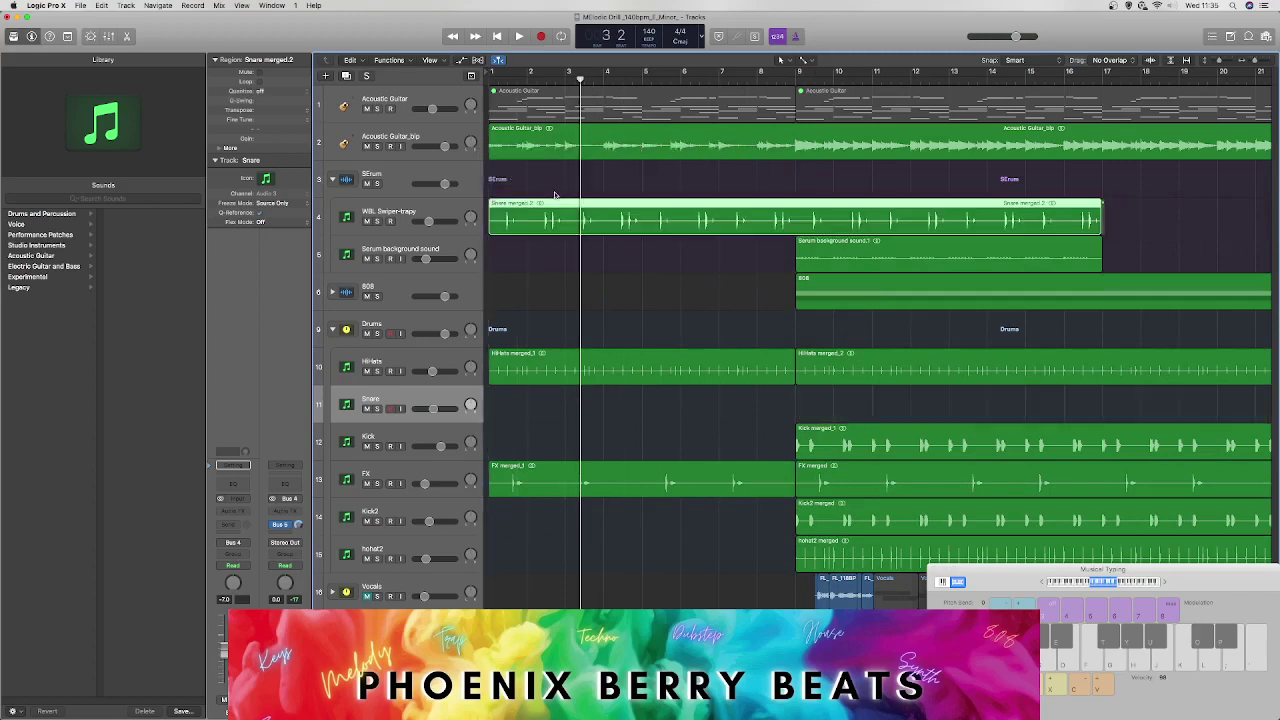
{"action": "left_click", "coordinate": [641, 79]}
{"action": "key", "text": "super+t"}
{"action": "left_click", "coordinate": [683, 226]}
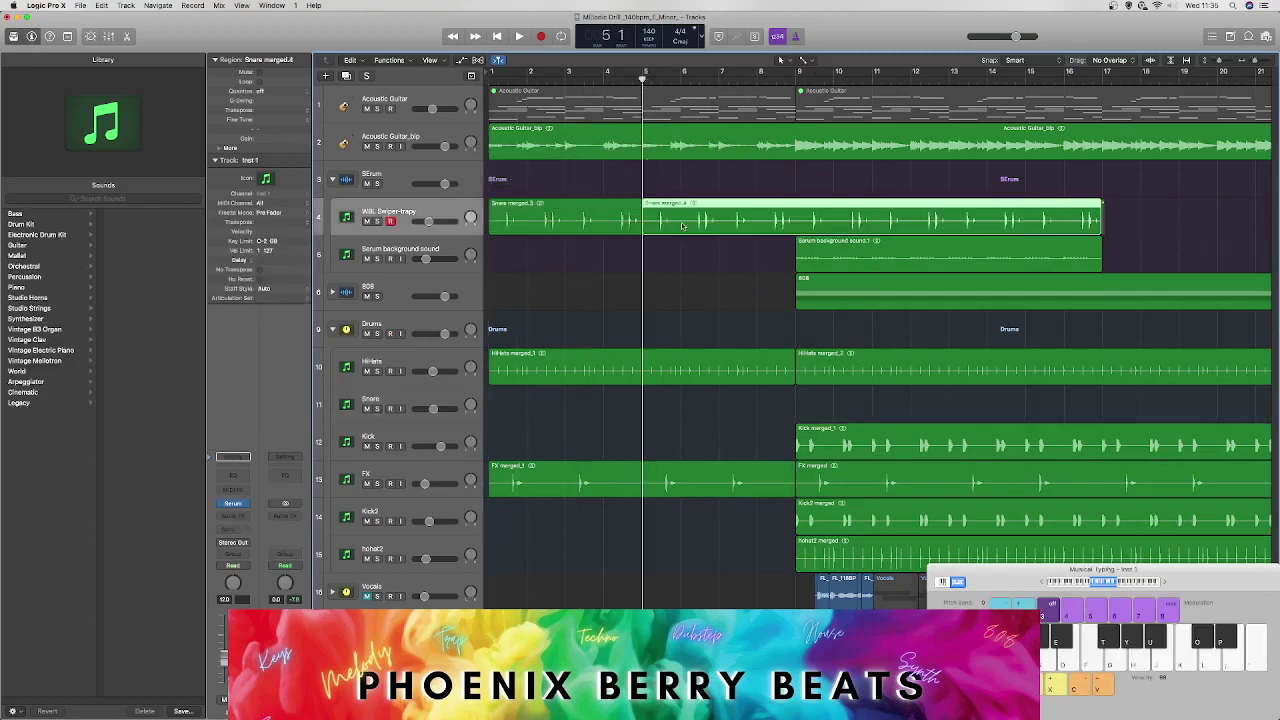
{"action": "key", "text": "super+z"}
{"action": "key", "text": "super+z"}
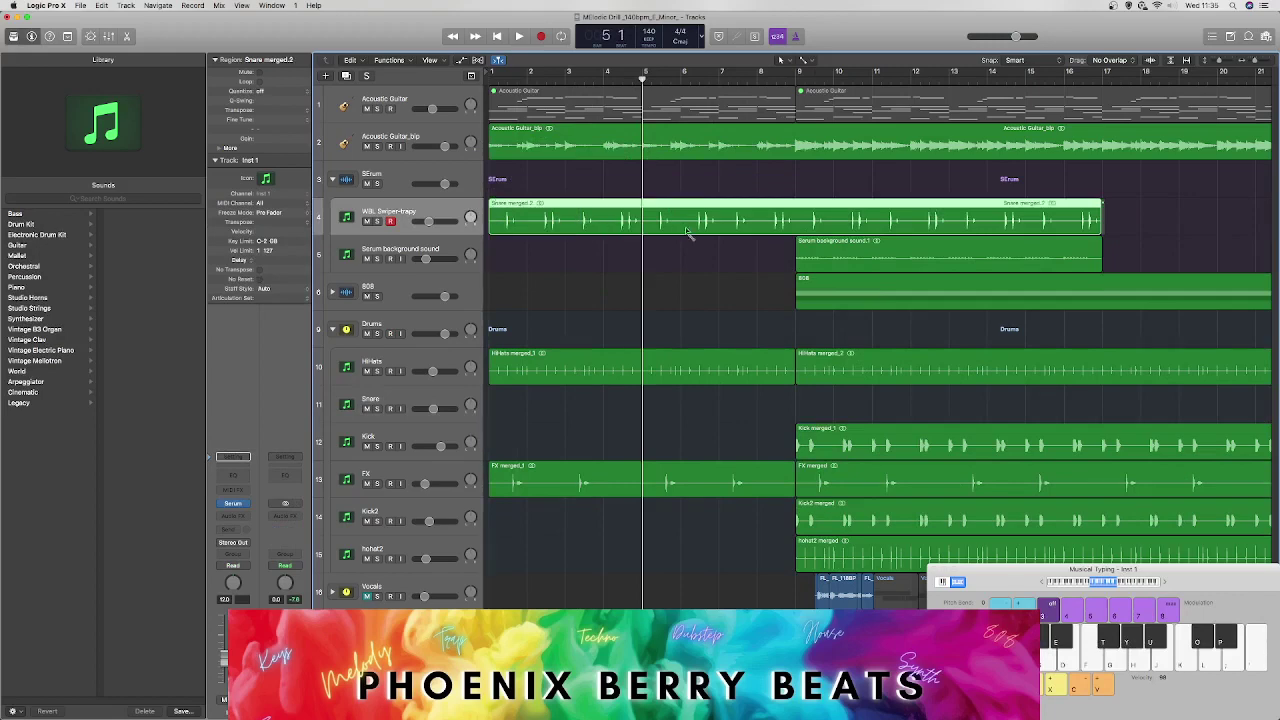
{"action": "left_click_drag", "start_coordinate": [866, 400], "coordinate": [590, 200]}
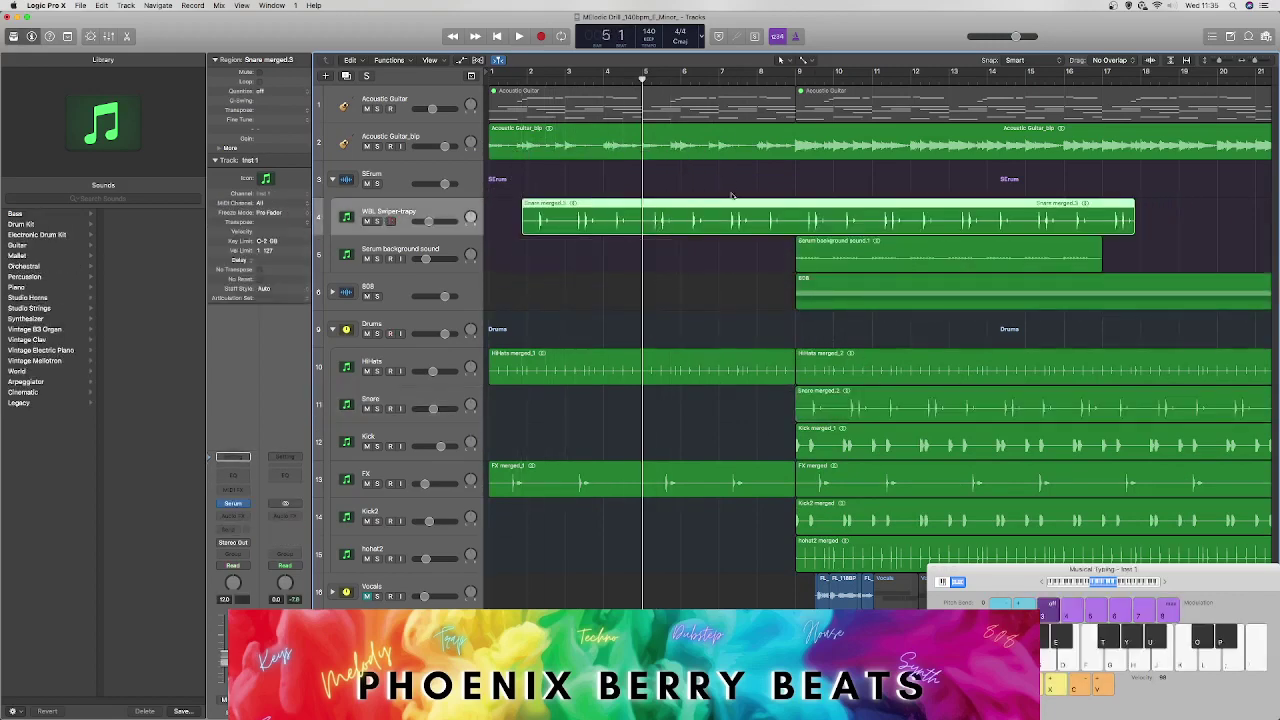
{"action": "left_click_drag", "start_coordinate": [731, 198], "coordinate": [698, 200]}
{"action": "left_click", "coordinate": [796, 77]}
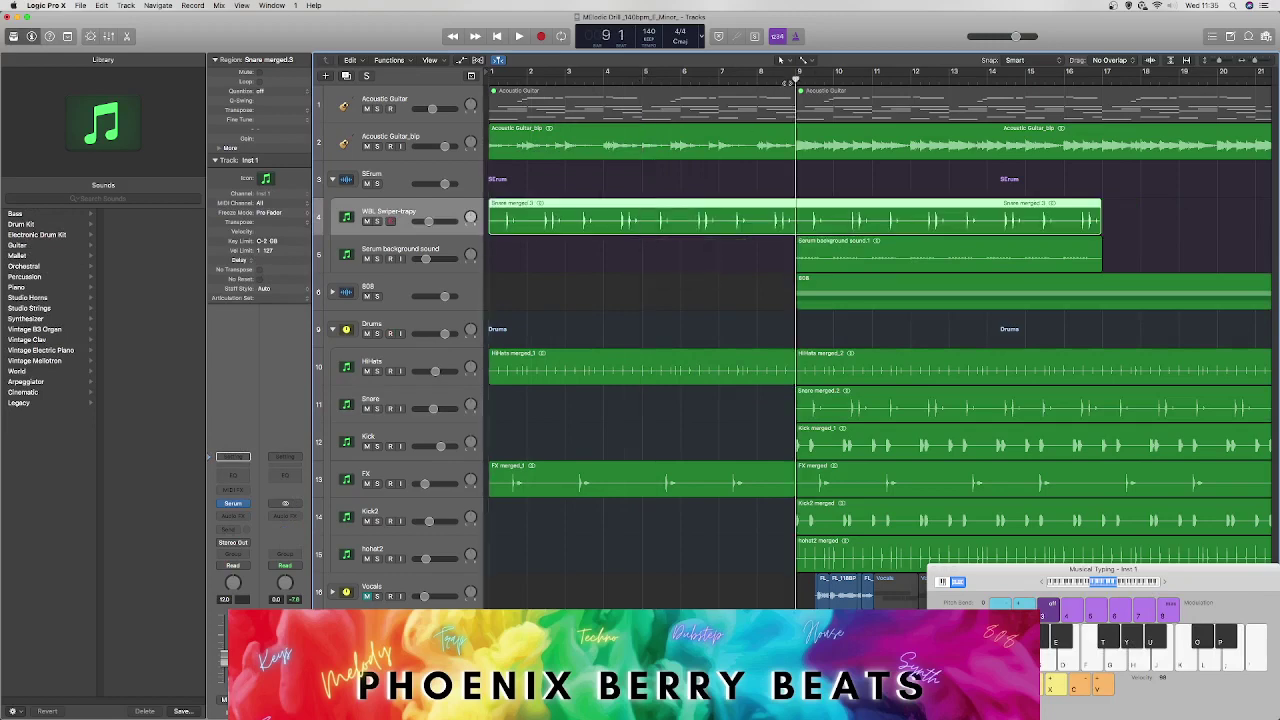
{"action": "key", "text": "super+t"}
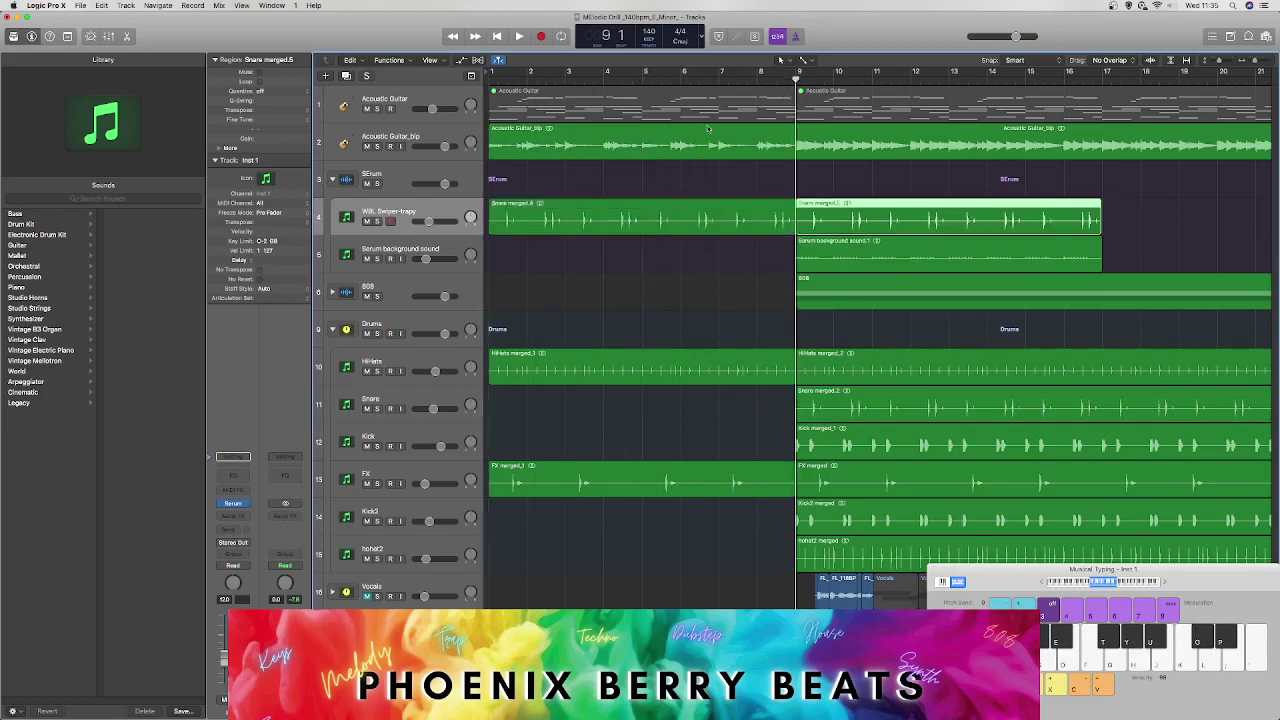
{"action": "key", "text": "Delete"}
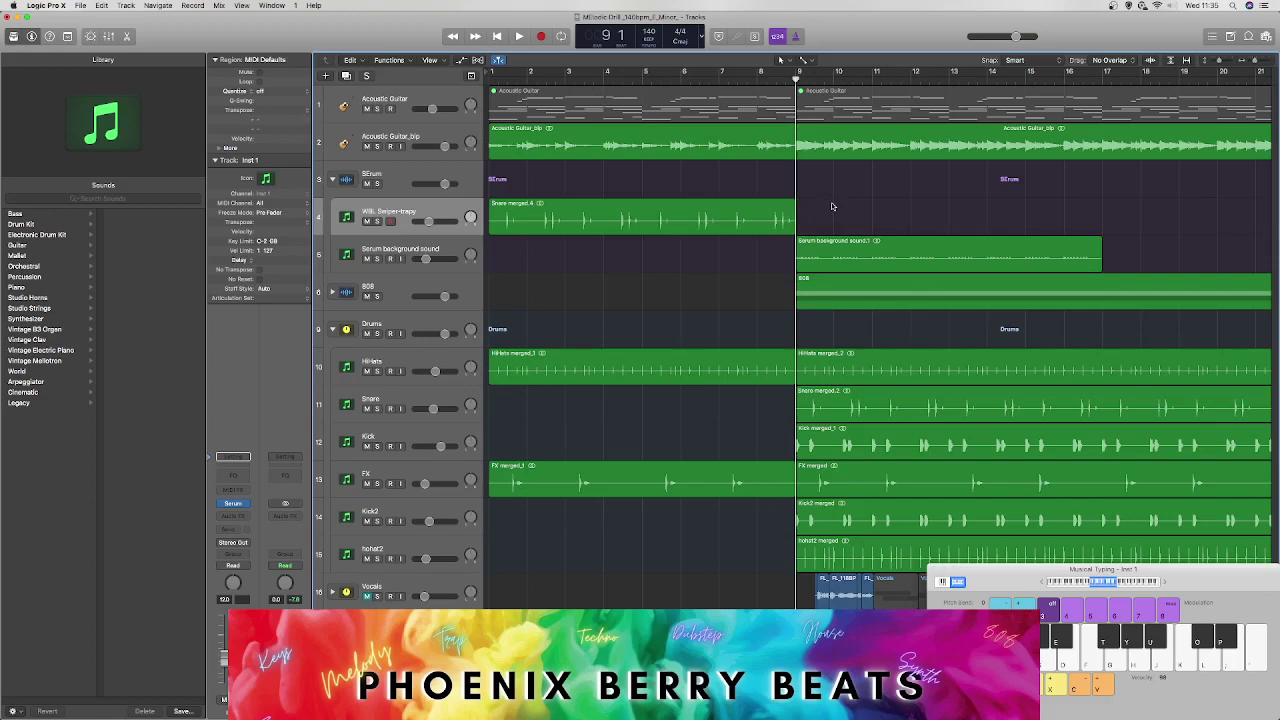
{"action": "key", "text": "super+z"}
{"action": "key", "text": "super+z"}
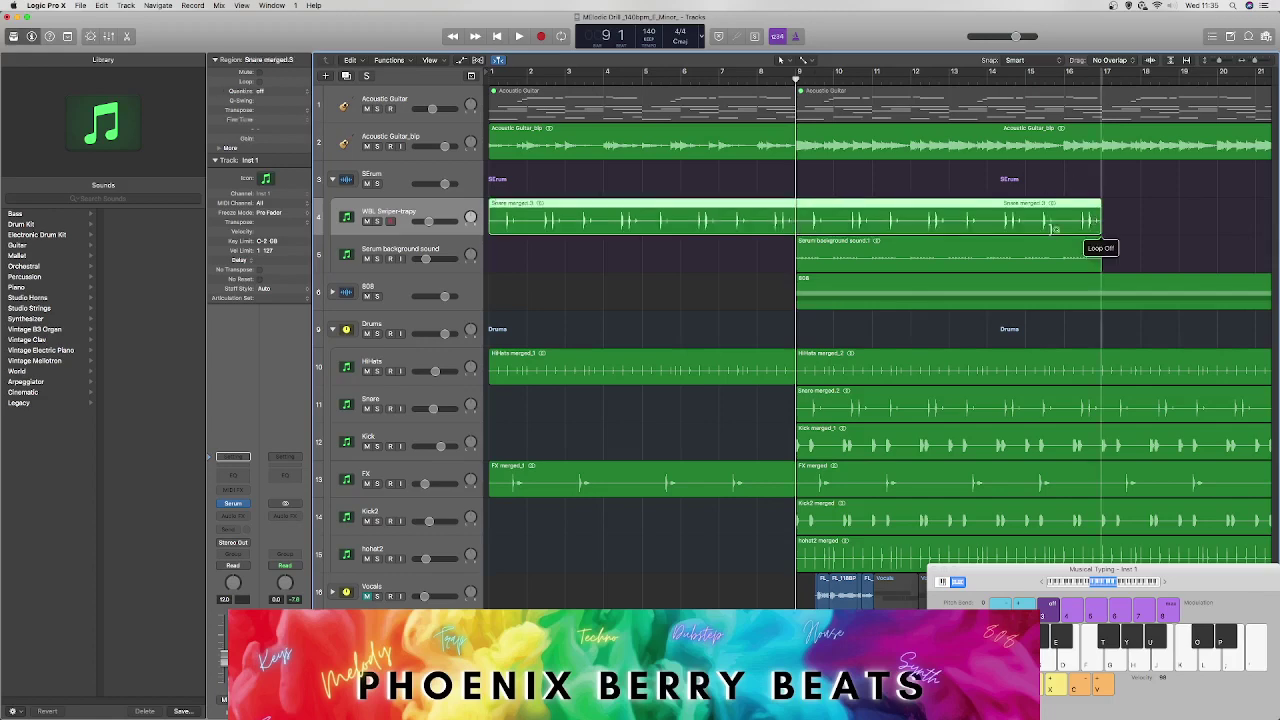
{"action": "left_click", "coordinate": [1095, 250]}
{"action": "left_click_drag", "start_coordinate": [1097, 222], "coordinate": [1005, 222]}
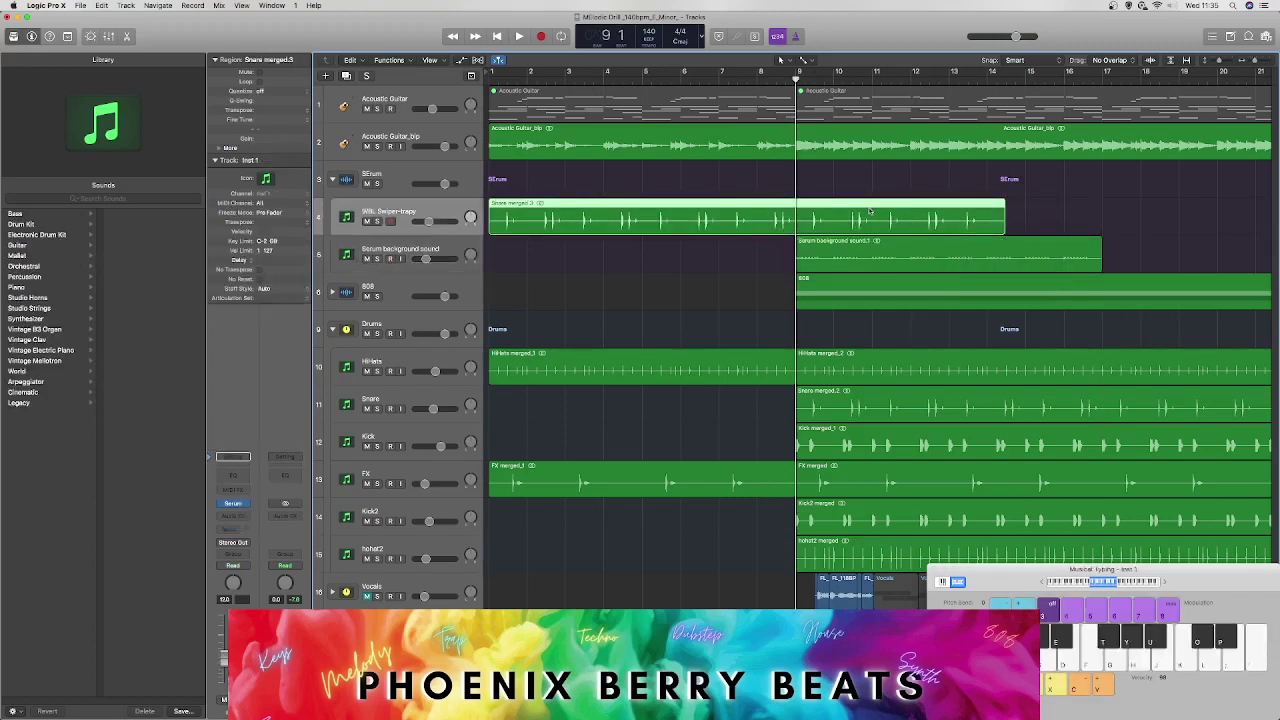
{"action": "key", "text": "super+z"}
{"action": "key", "text": "super+z"}
{"action": "key", "text": "super+z"}
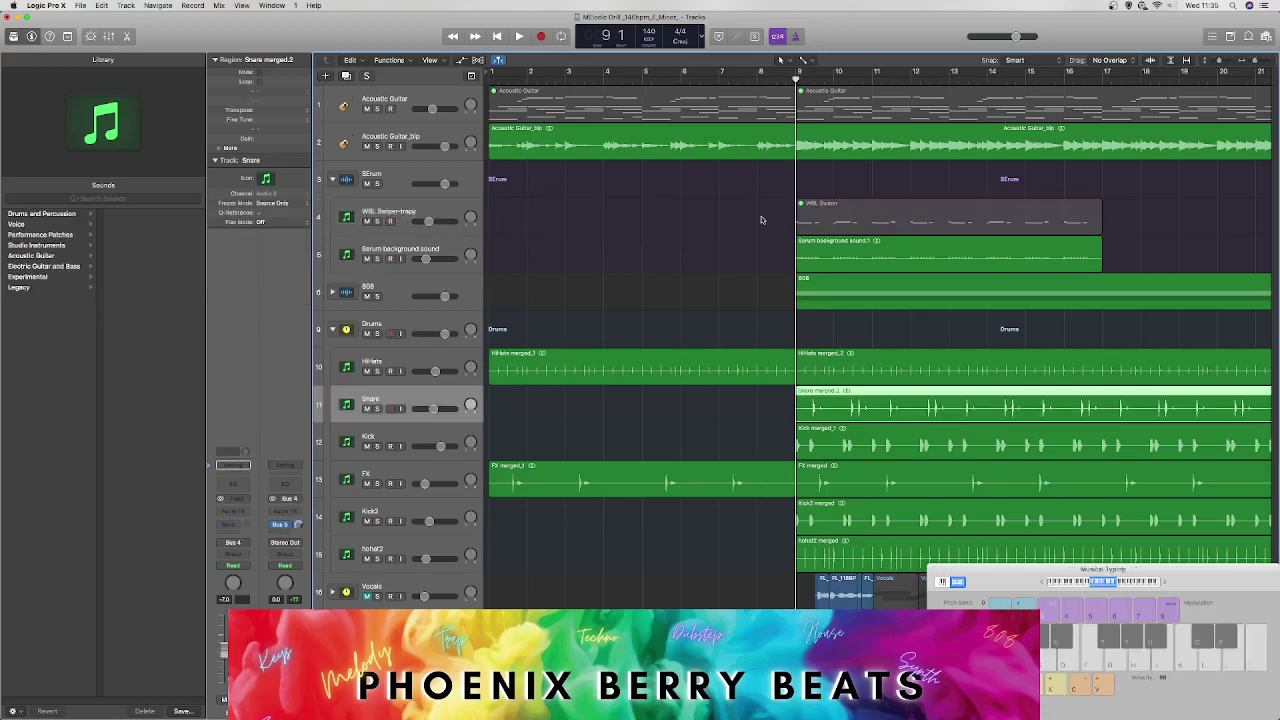
Step: Copy the snare region to bar 1 via a new audio track, trim it to four bars and put it on the Snare track
{"action": "key", "text": "alt+super+a"}
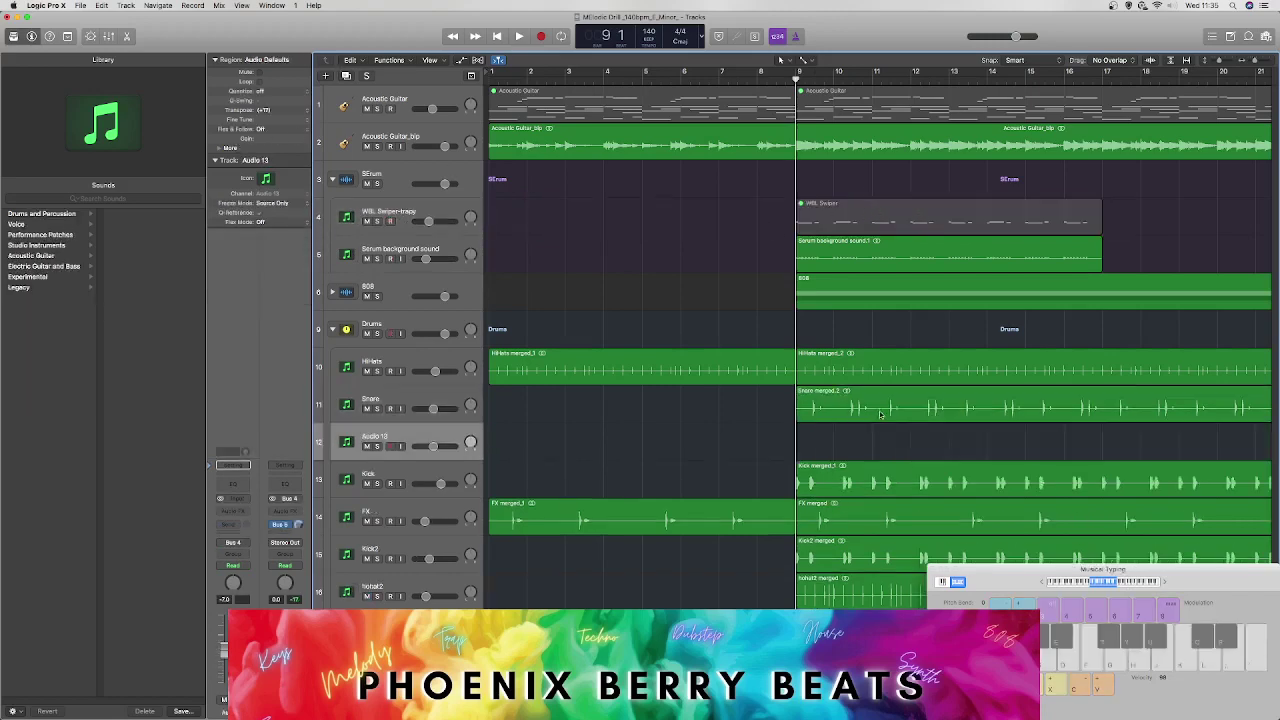
{"action": "left_click_drag", "start_coordinate": [878, 410], "coordinate": [563, 432]}
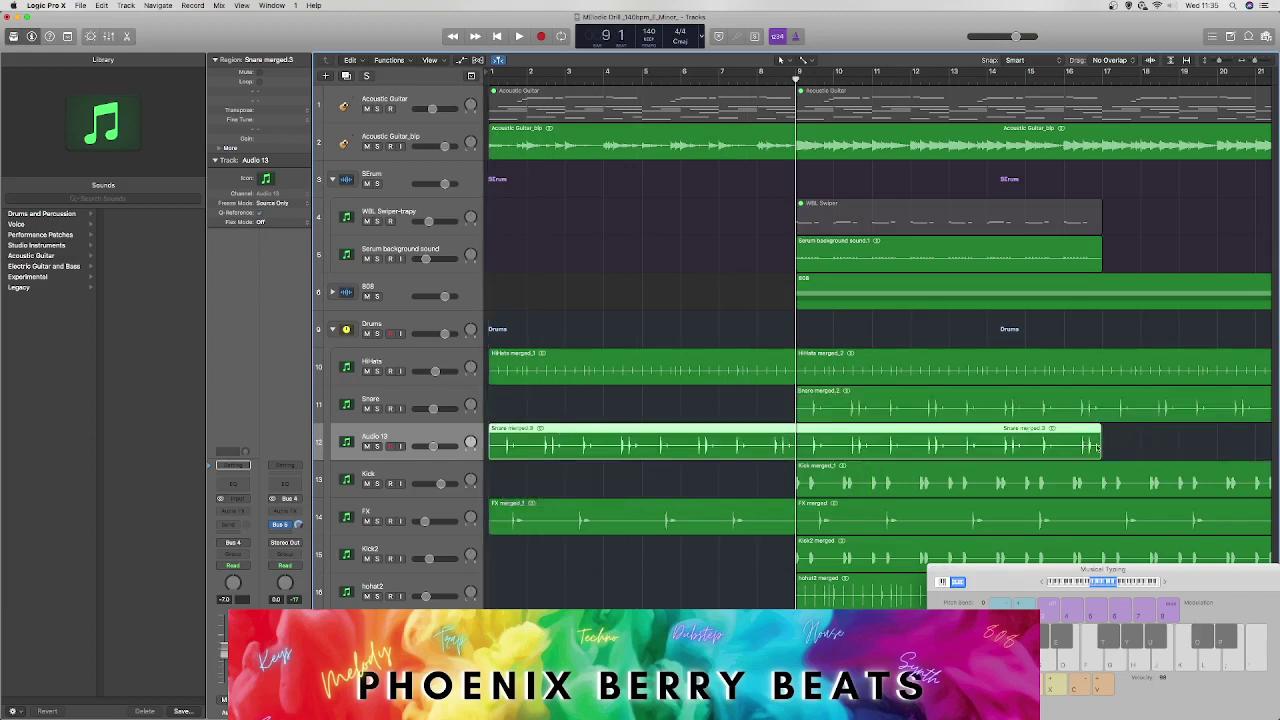
{"action": "left_click_drag", "start_coordinate": [1097, 447], "coordinate": [497, 423]}
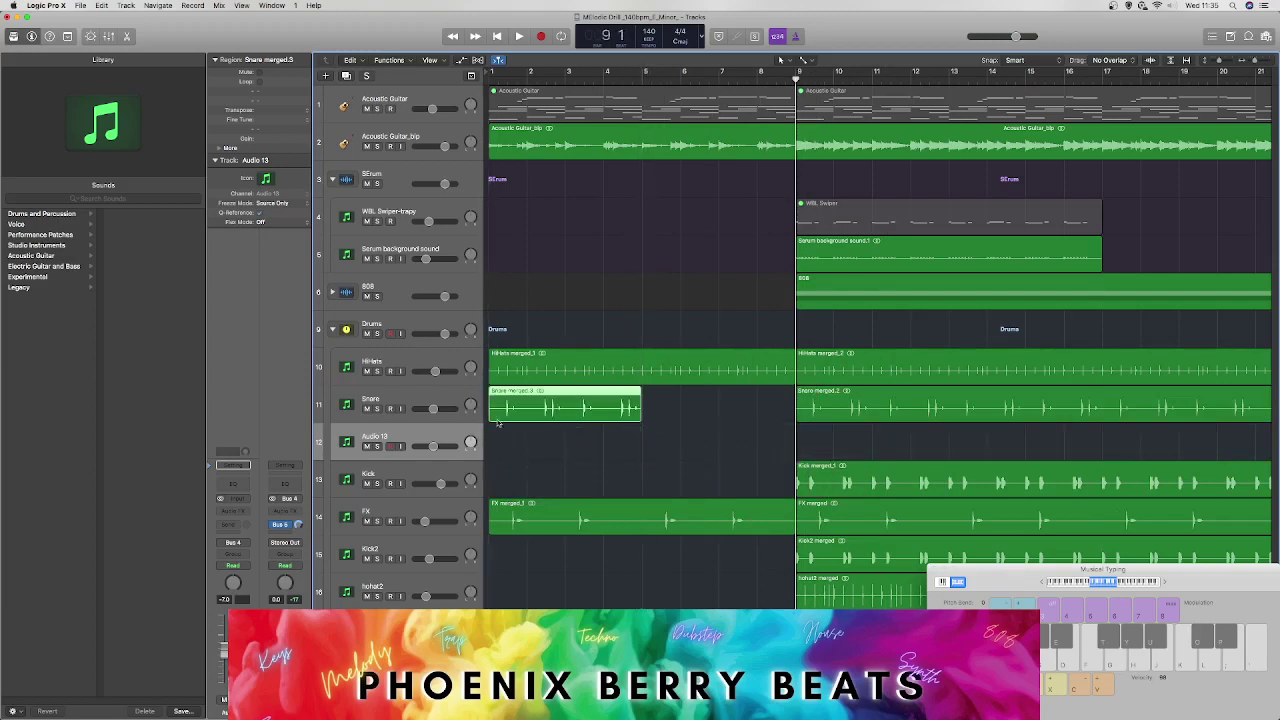
Step: Delete the extra empty audio track below the Snare track
{"action": "left_click", "coordinate": [414, 399]}
{"action": "left_click", "coordinate": [425, 435]}
{"action": "key", "text": "super+BackSpace"}
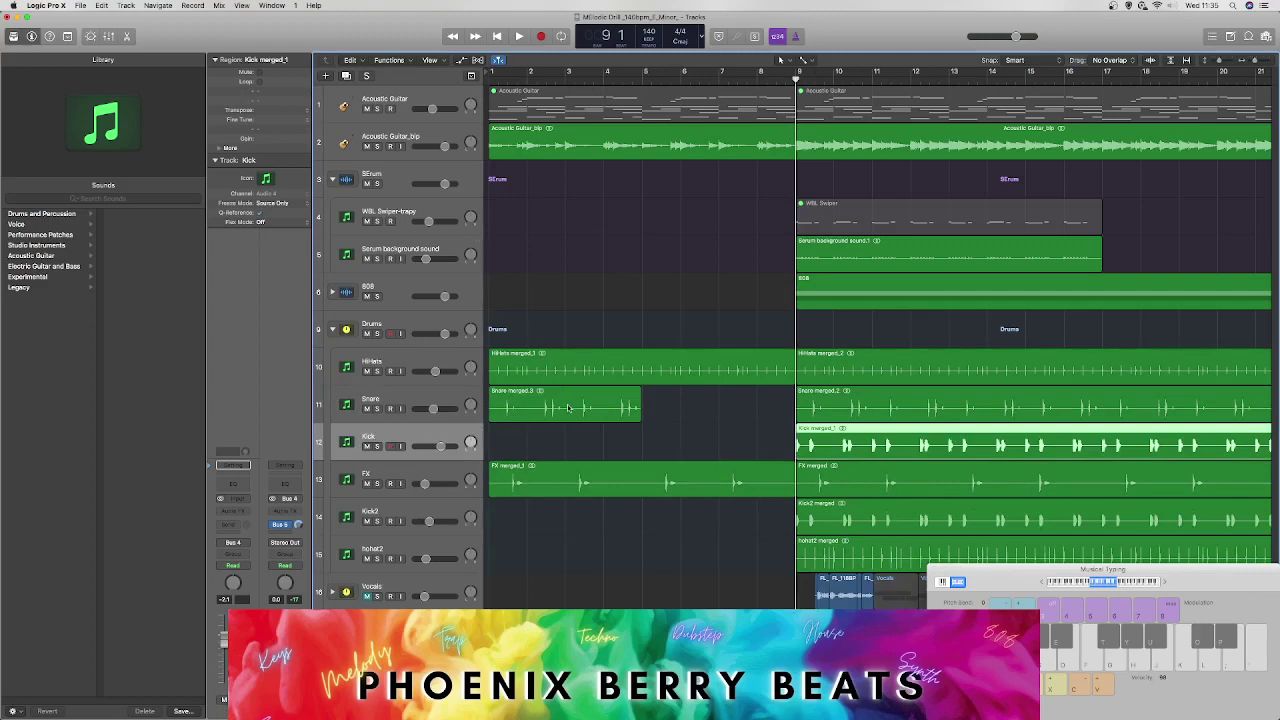
Step: Try the four-bar snare region at bar 2 with a cycle range from bar 1 to bar 9, and return it to bar 1
{"action": "mouse_move", "coordinate": [566, 407]}
{"action": "left_mouse_down"}
{"action": "mouse_move", "coordinate": [605, 408]}
{"action": "mouse_move", "coordinate": [584, 408]}
{"action": "left_mouse_up"}
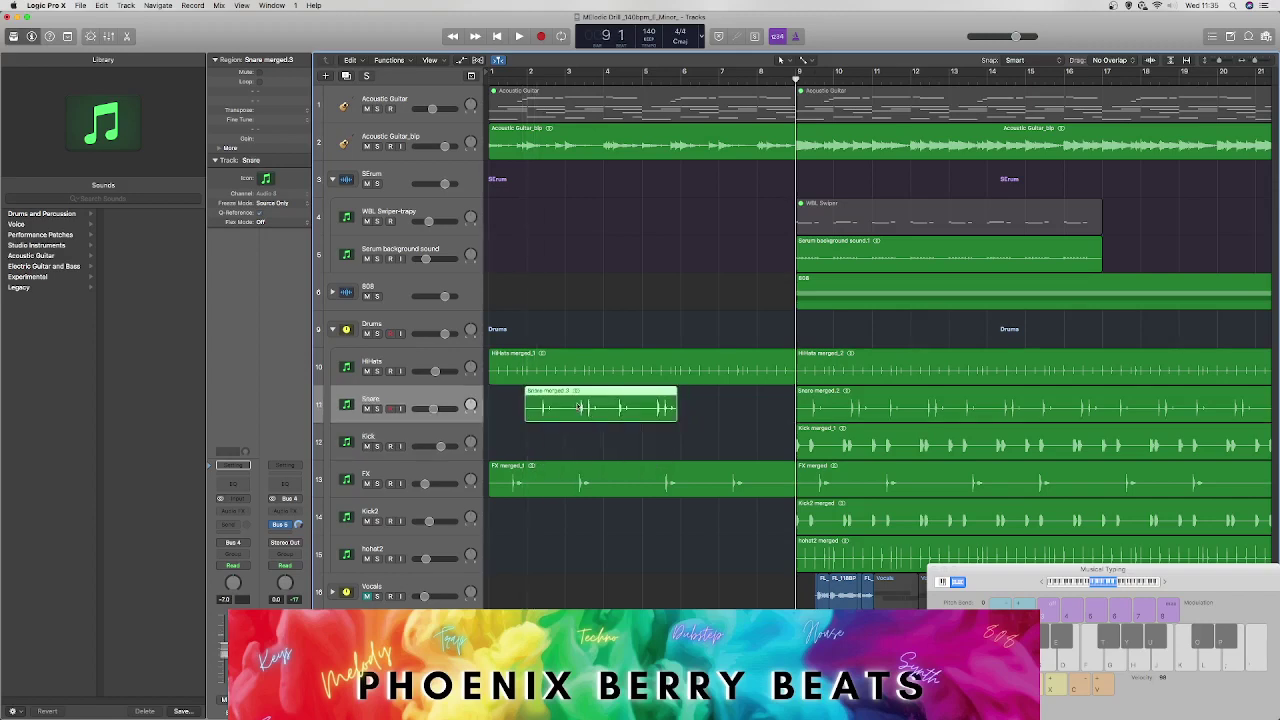
{"action": "key", "text": "space"}
{"action": "key", "text": "Return"}
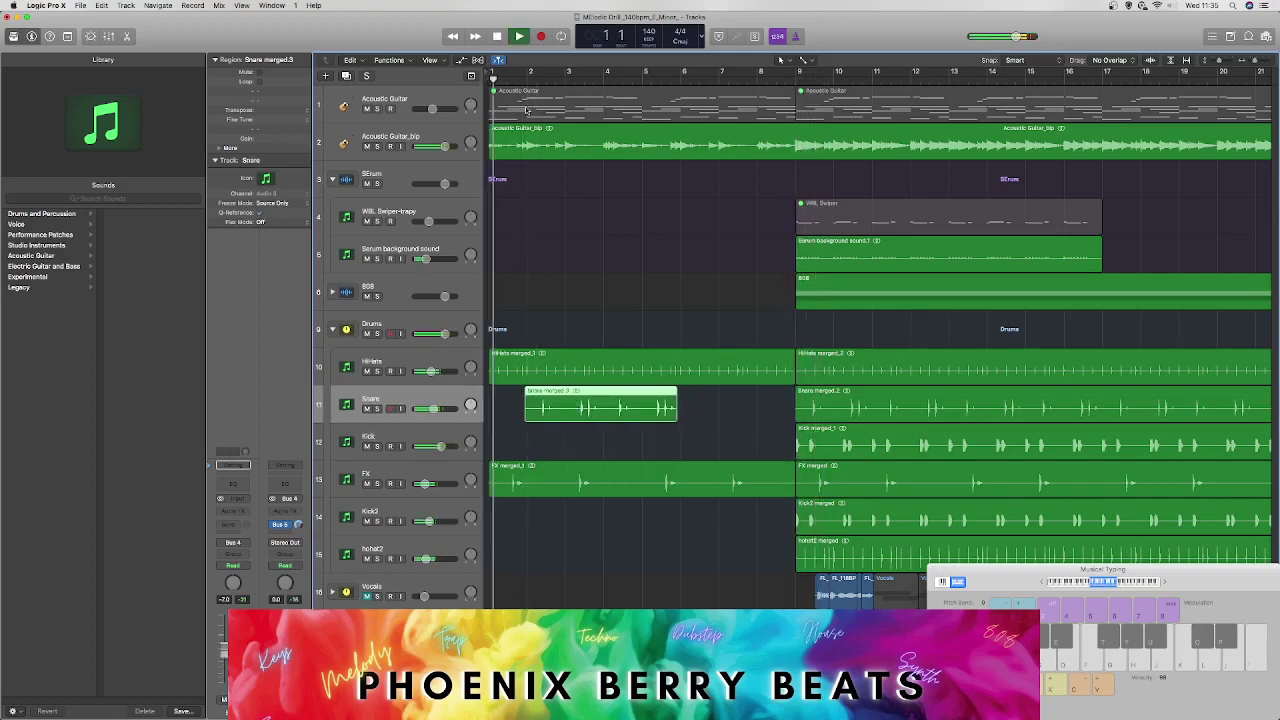
{"action": "left_click_drag", "start_coordinate": [795, 68], "coordinate": [488, 70]}
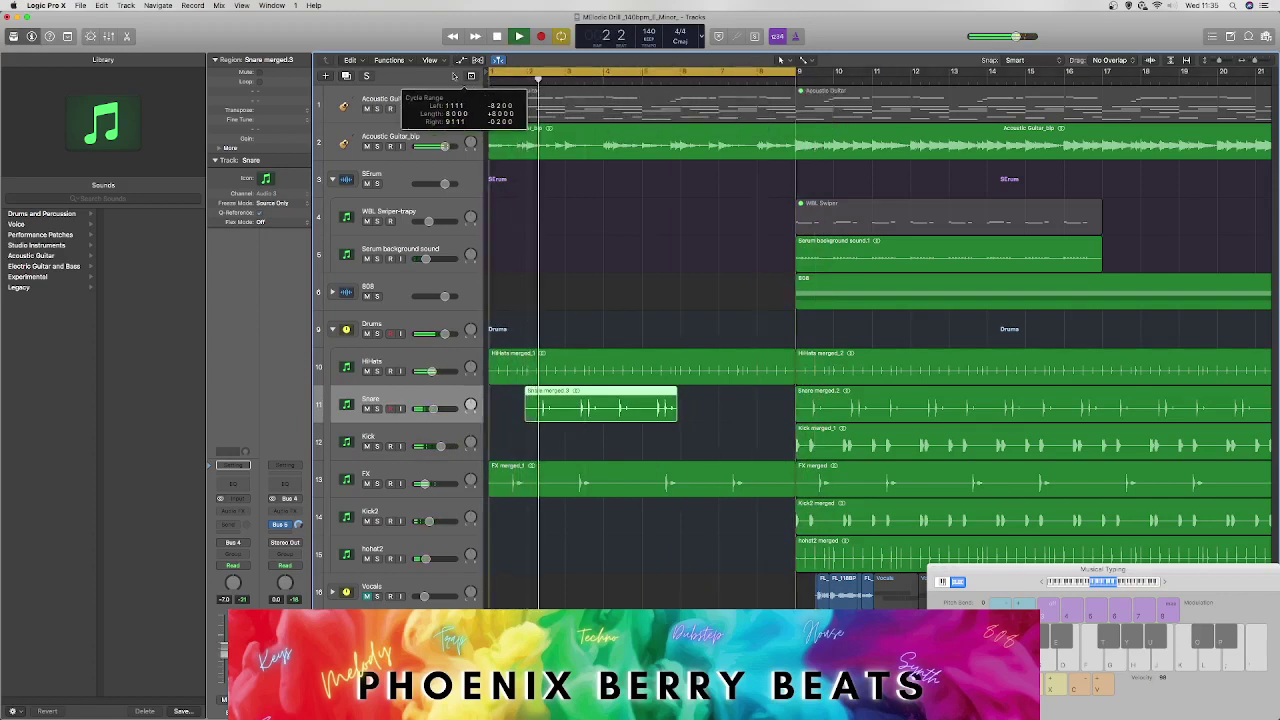
{"action": "key", "text": "space"}
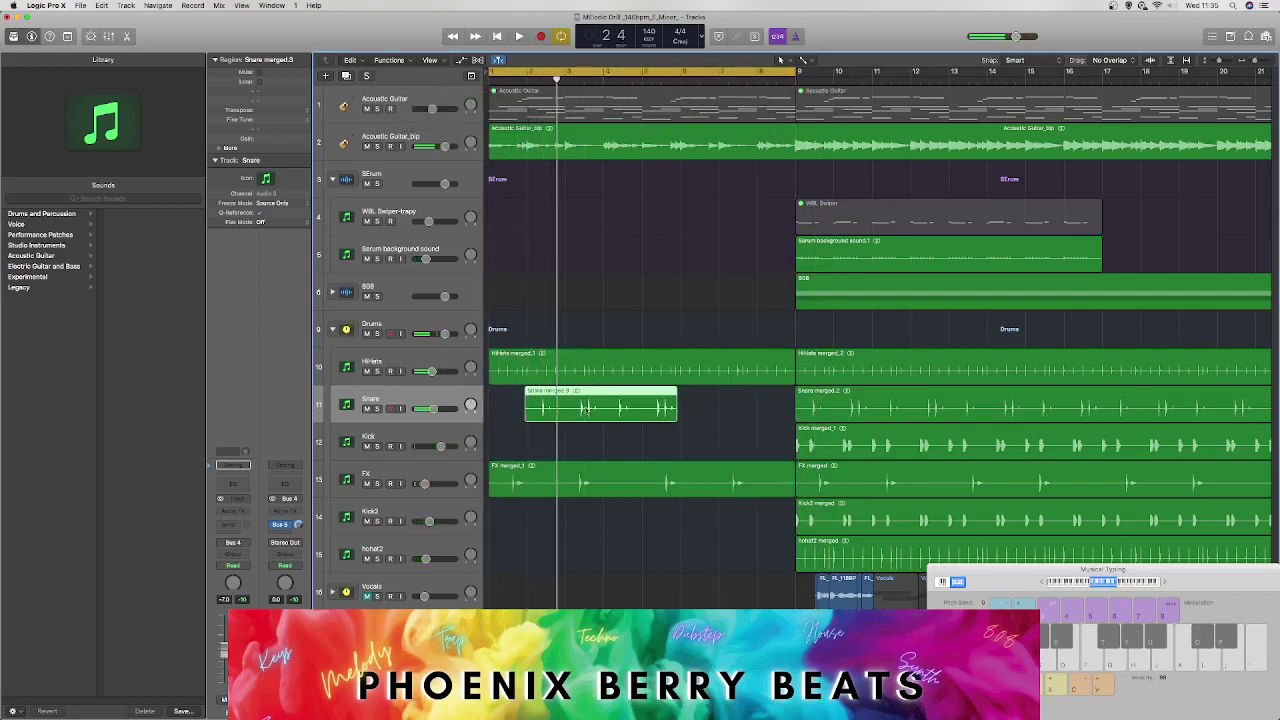
{"action": "left_click_drag", "start_coordinate": [585, 408], "coordinate": [542, 410]}
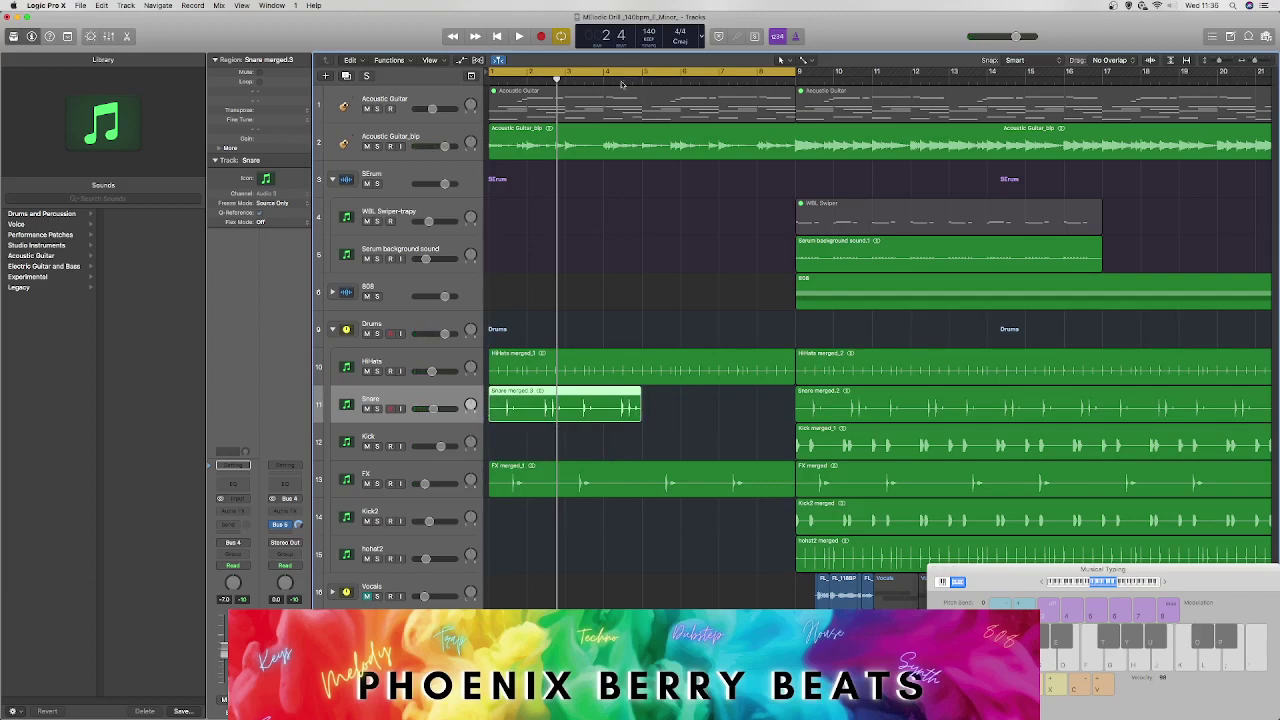
{"action": "key", "text": "space"}
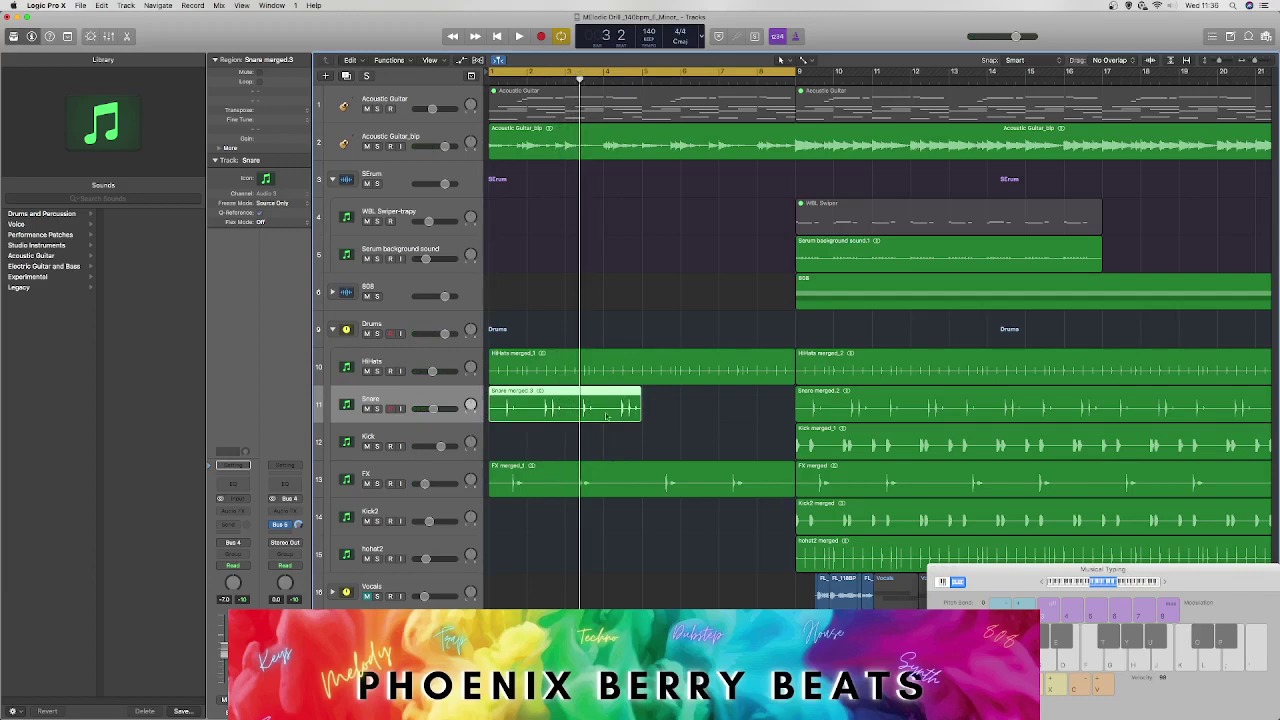
Step: Move the four-bar snare region to bar 3 and play the arrangement from there
{"action": "left_click_drag", "start_coordinate": [568, 412], "coordinate": [646, 406]}
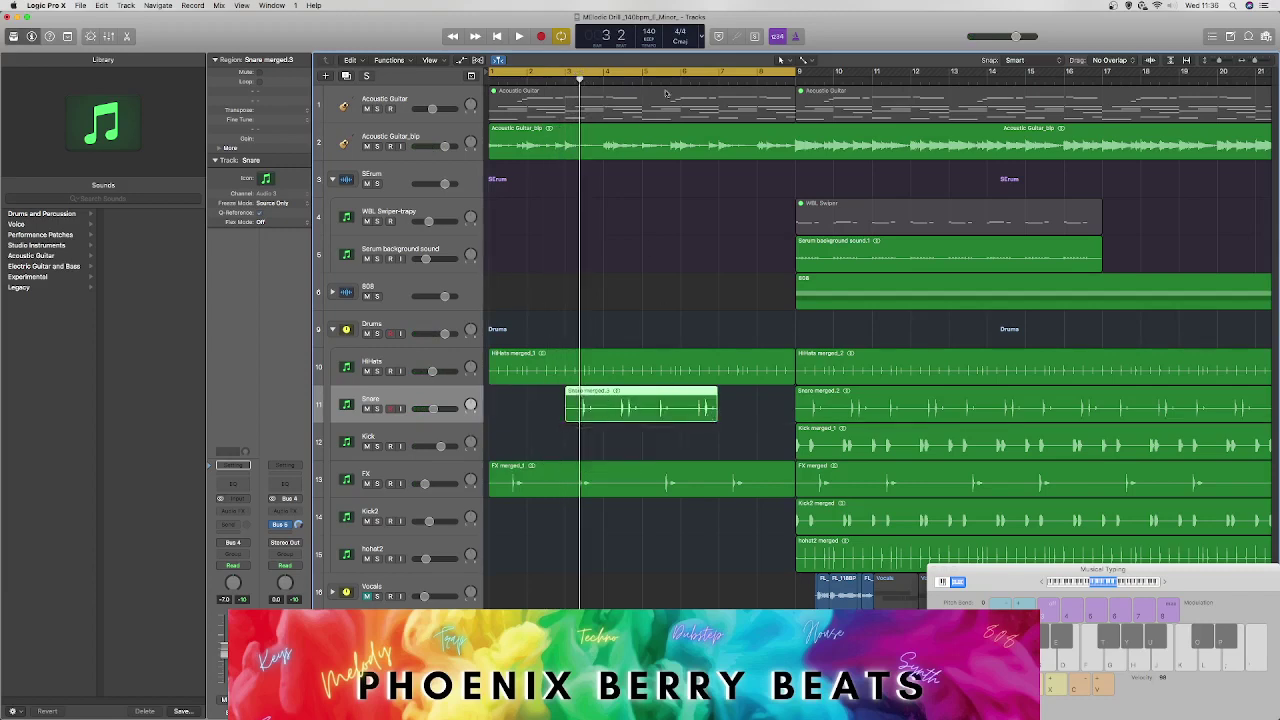
{"action": "left_click", "coordinate": [601, 80]}
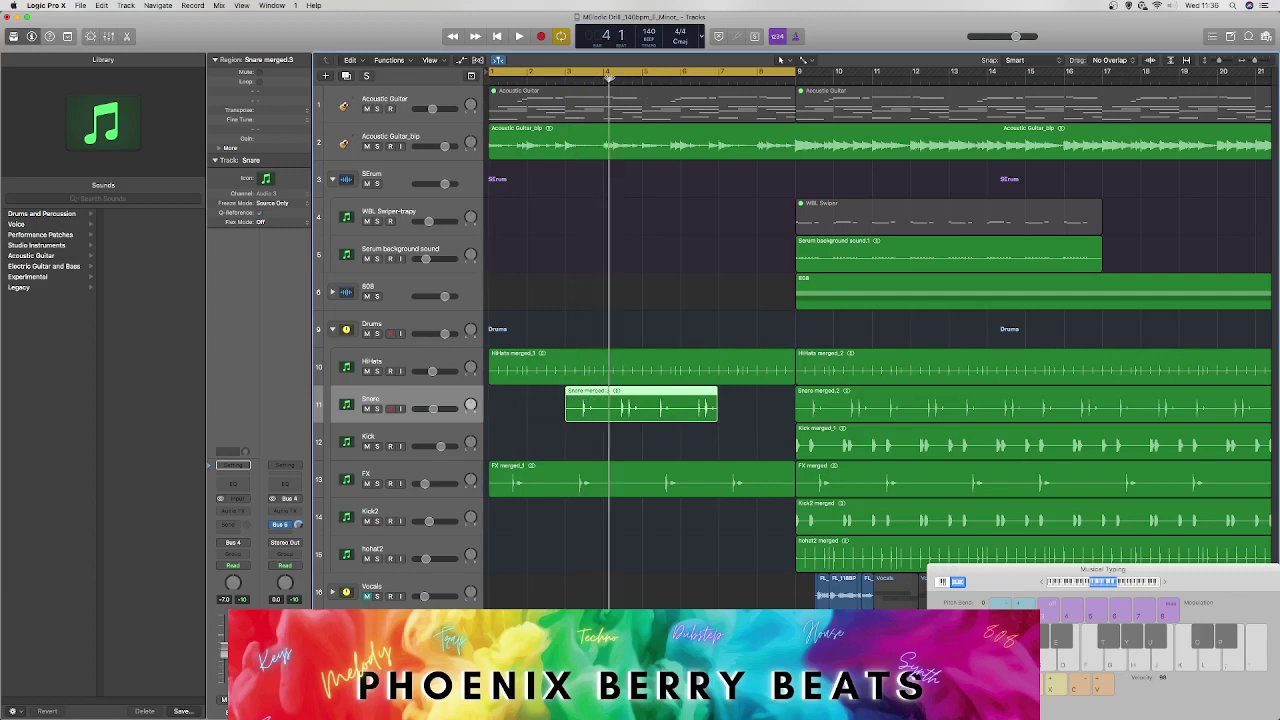
{"action": "left_click", "coordinate": [566, 77]}
{"action": "key", "text": "space"}
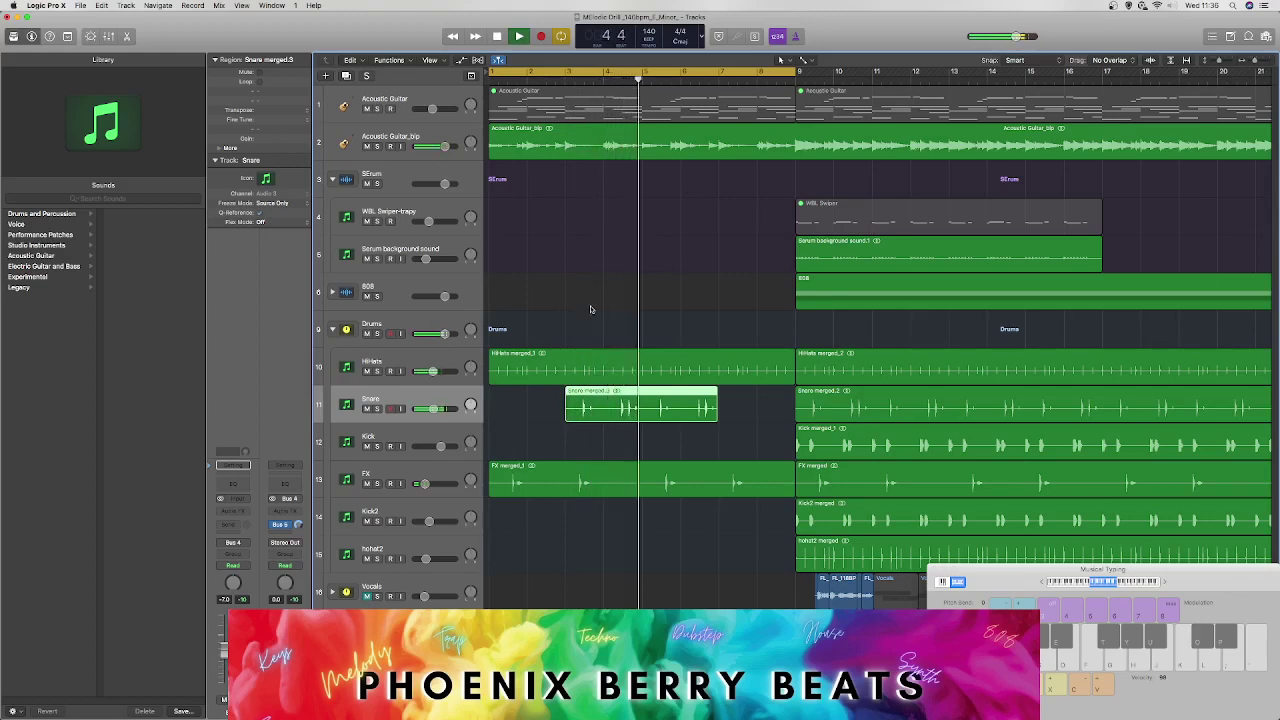
{"action": "key", "text": "space"}
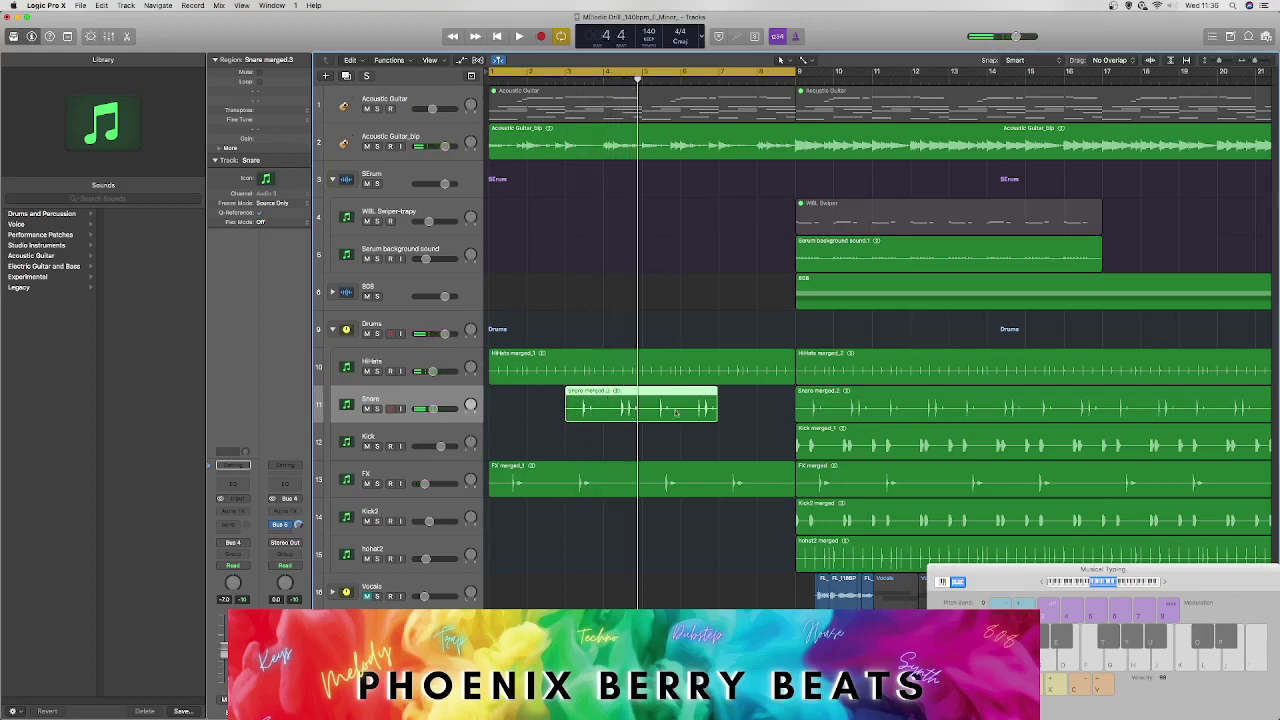
Step: Split the intro snare region at bar 4, place the second part at bar 5 trimmed to one bar, and audition it
{"action": "left_click", "coordinate": [605, 76]}
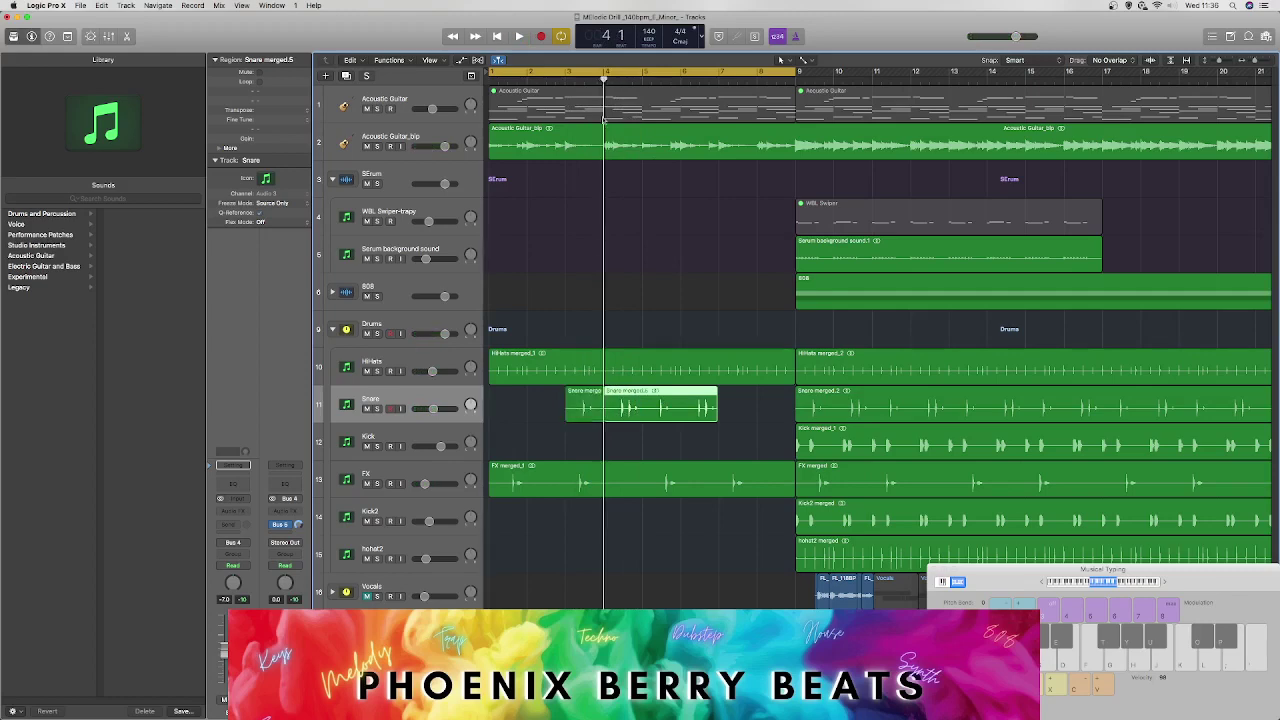
{"action": "left_click_drag", "start_coordinate": [603, 418], "coordinate": [680, 398]}
{"action": "key", "text": "space"}
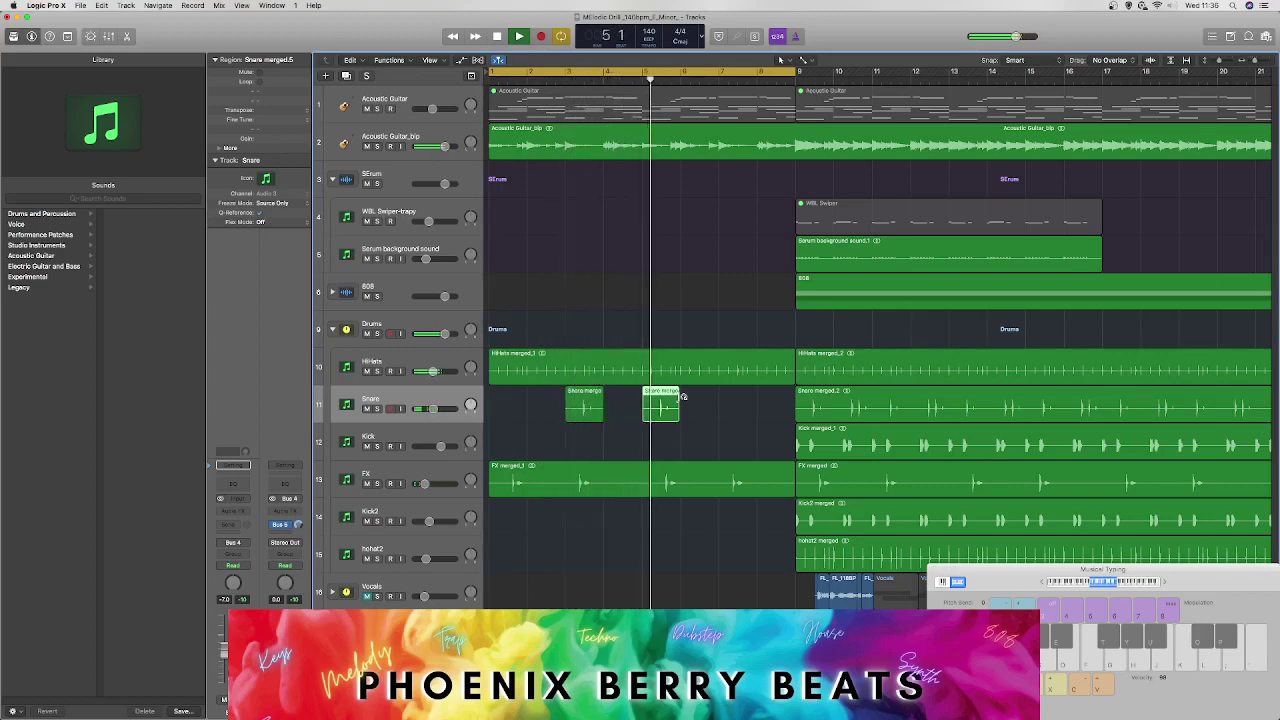
{"action": "key", "text": "space"}
Step: Move both one-bar snare regions two bars later, to bars 5 and 7
{"action": "left_click", "coordinate": [585, 405], "text": "shift"}
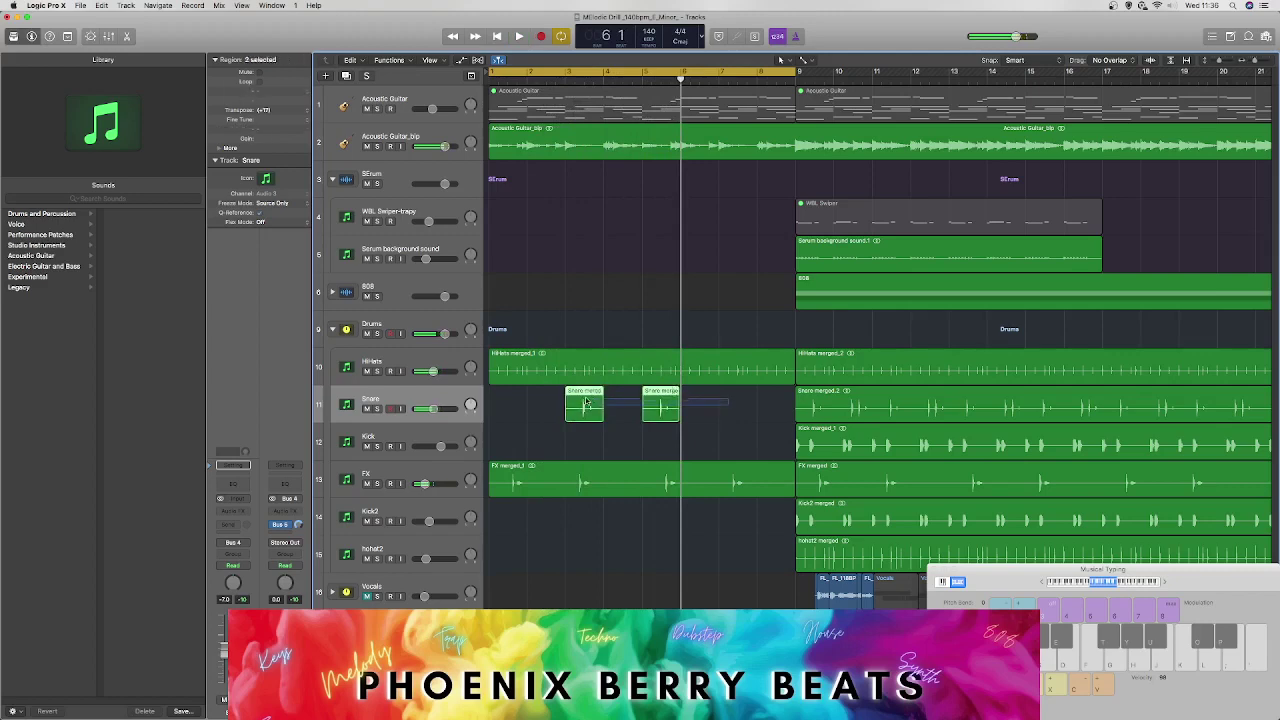
{"action": "left_click_drag", "start_coordinate": [585, 405], "coordinate": [660, 405]}
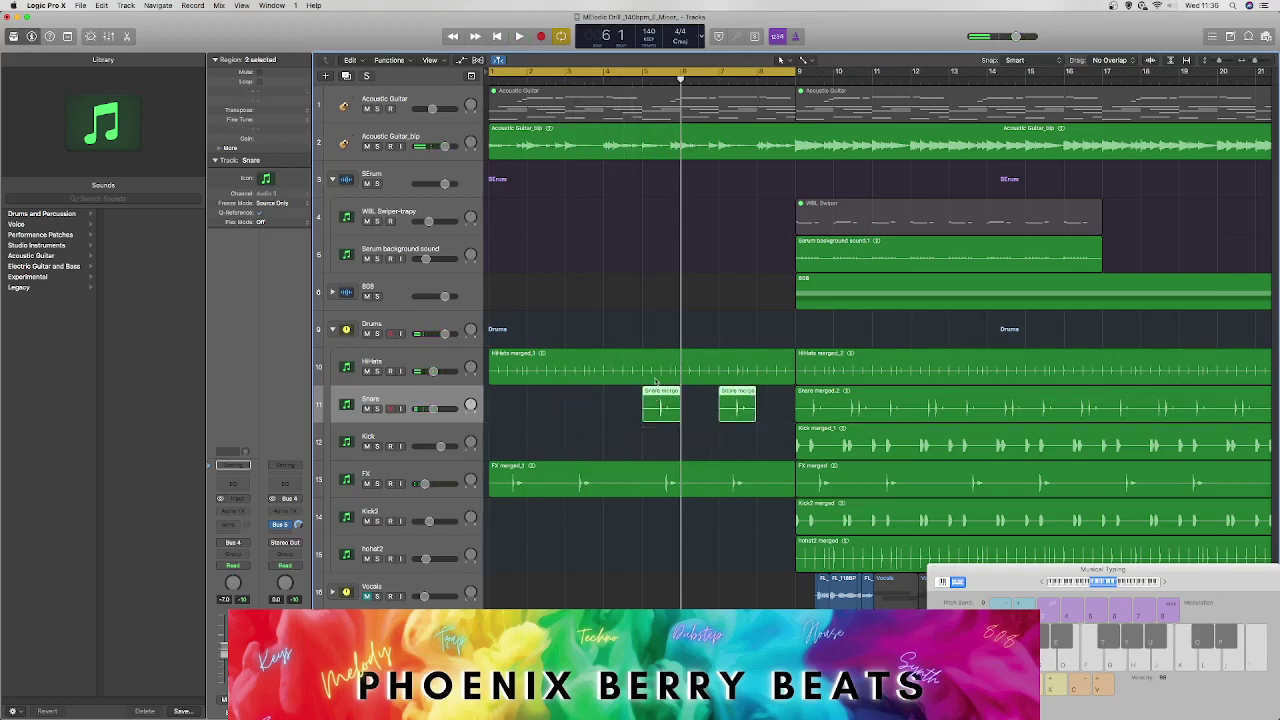
{"action": "left_click", "coordinate": [588, 432]}
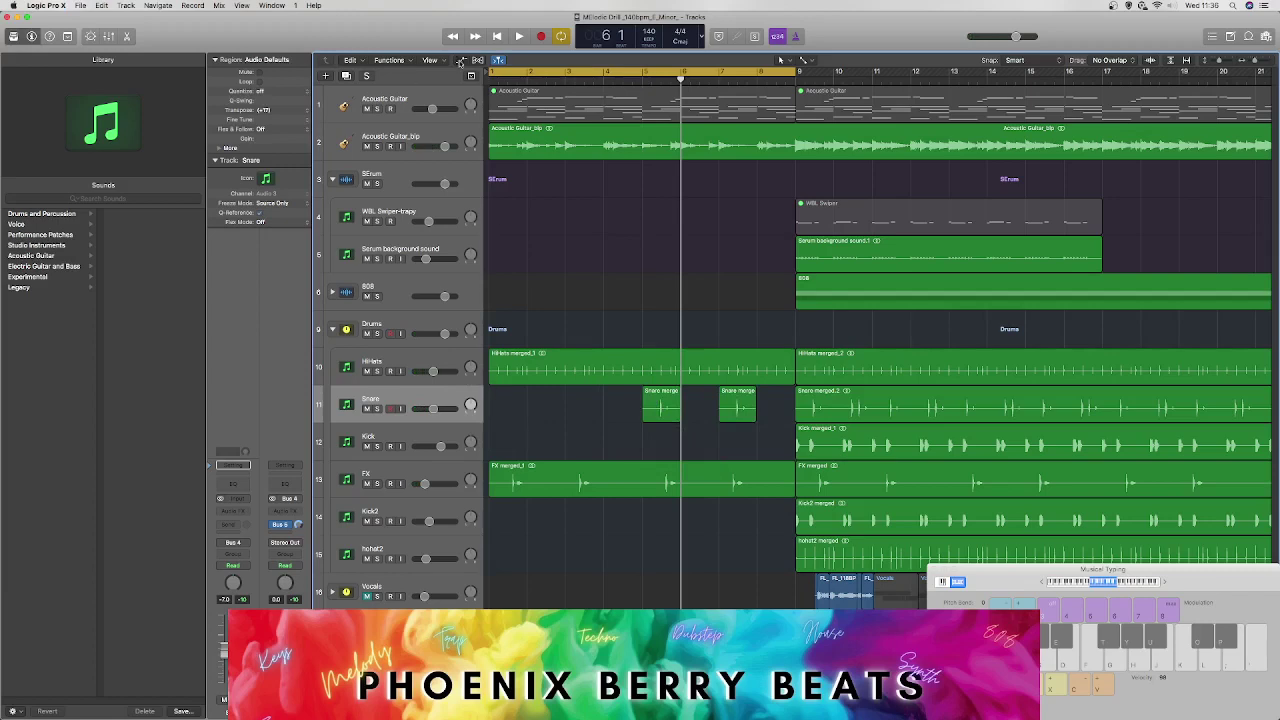
Step: Automate the Snare track's volume to rise gradually from bar 1 to -7.0 dB at bar 9, and audition the intro
{"action": "key", "text": "a"}
{"action": "left_click", "coordinate": [793, 445]}
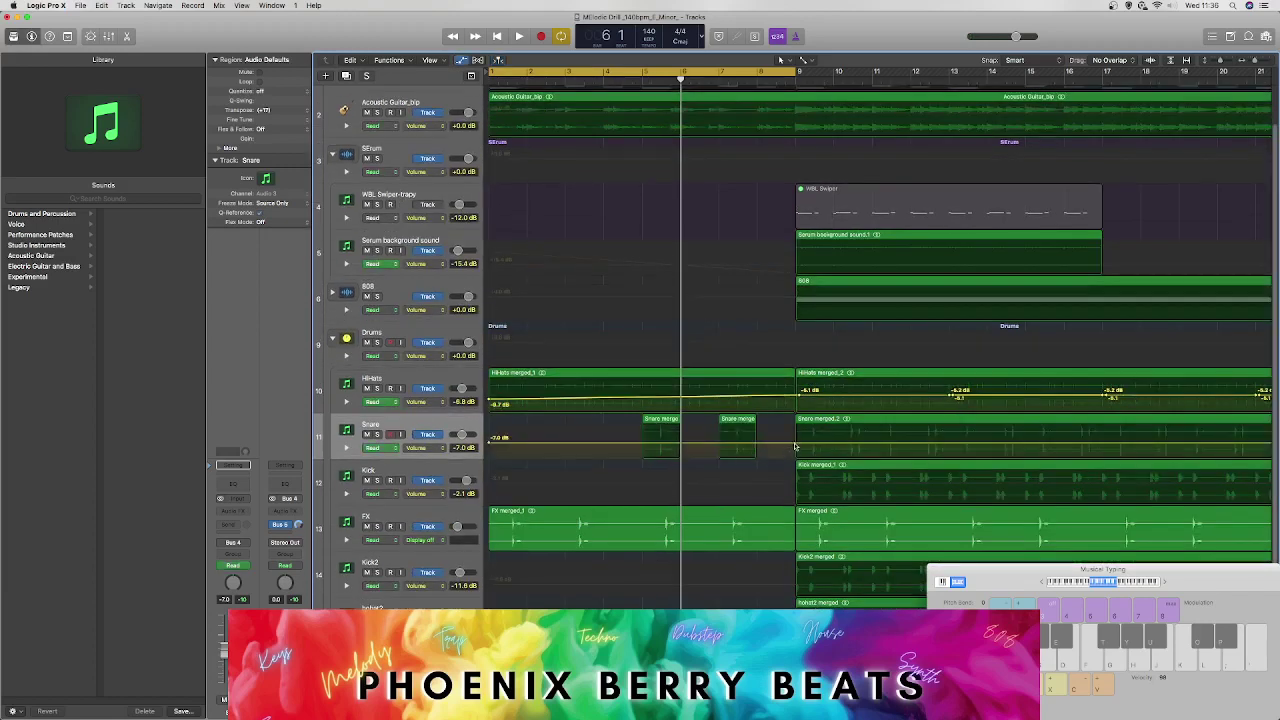
{"action": "left_click_drag", "start_coordinate": [490, 446], "coordinate": [491, 456]}
{"action": "key", "text": "space"}
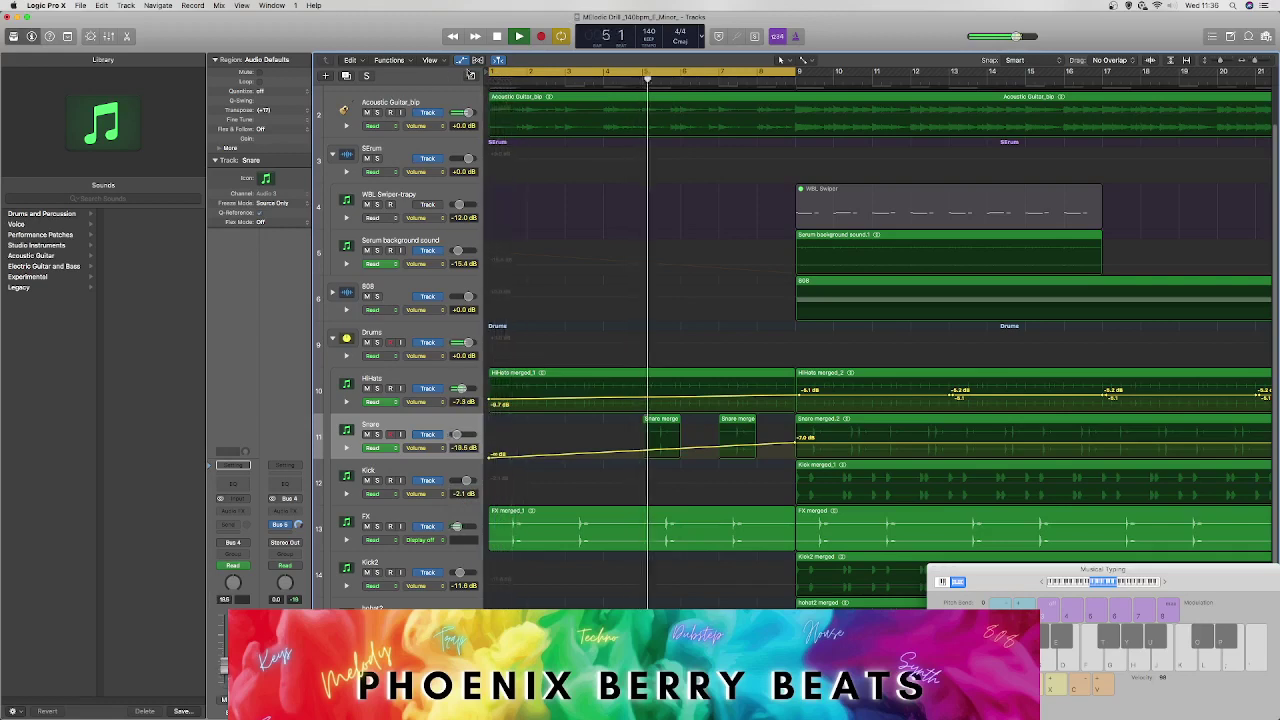
{"action": "key", "text": "a"}
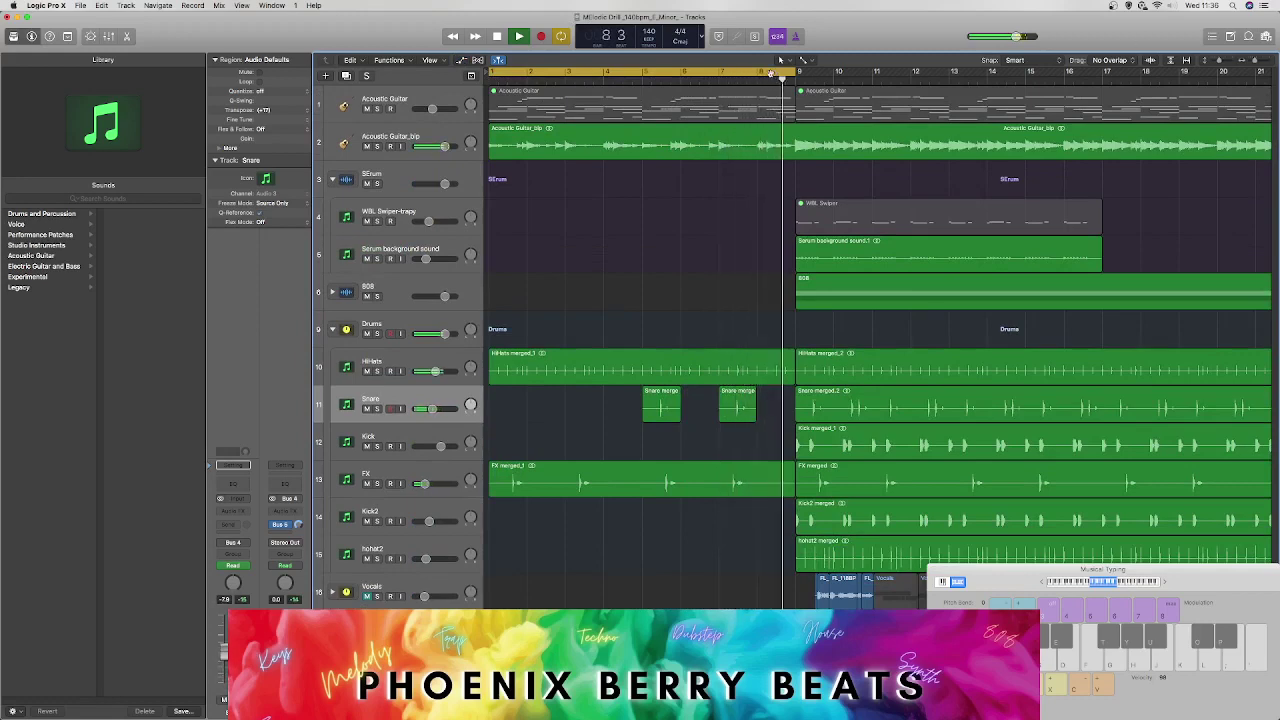
{"action": "key", "text": "space"}
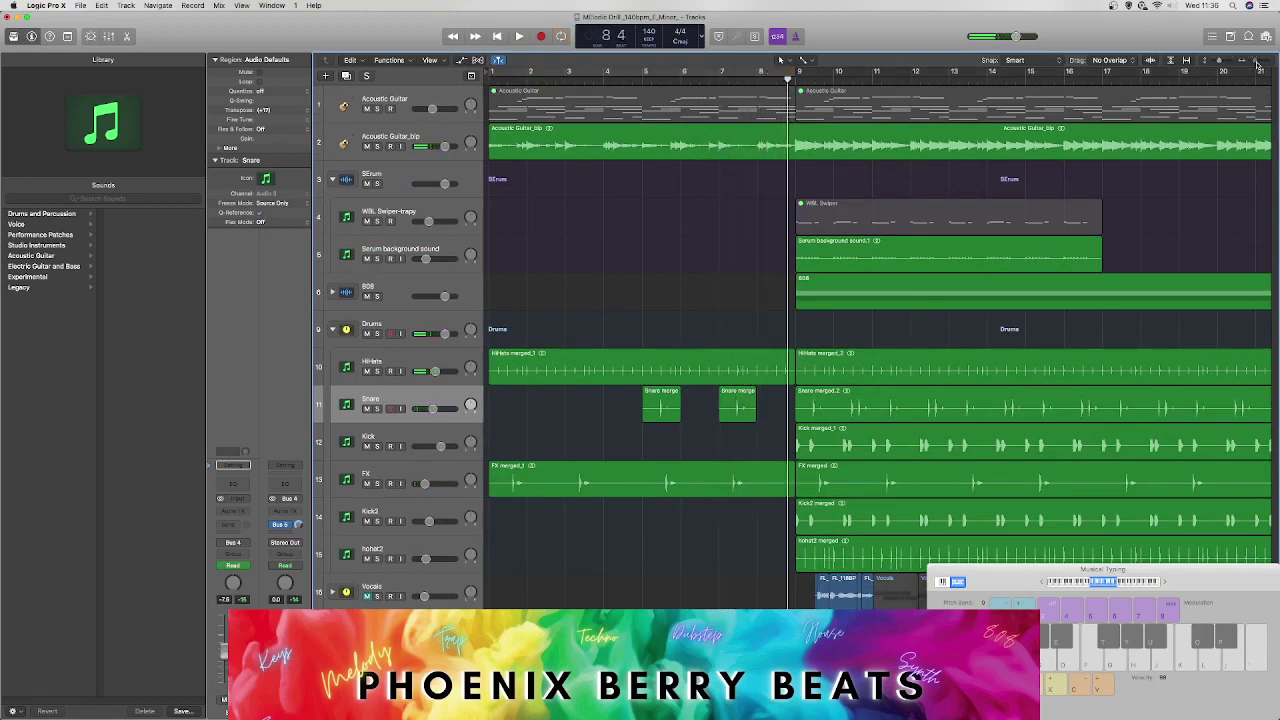
Step: Split the Acoustic Guitar_bip audio region at bar 9 and select its intro part
{"action": "left_click_drag", "start_coordinate": [1258, 64], "coordinate": [1255, 63]}
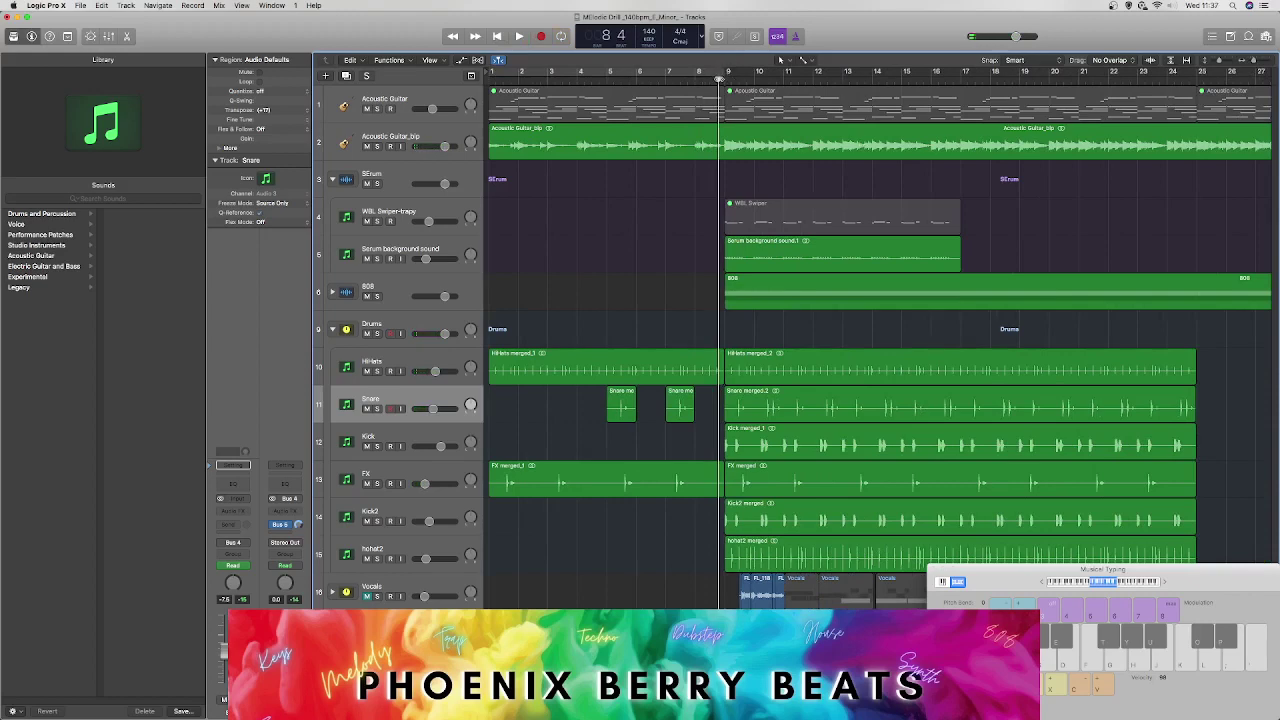
{"action": "left_click_drag", "start_coordinate": [719, 80], "coordinate": [725, 80]}
{"action": "left_click", "coordinate": [721, 150]}
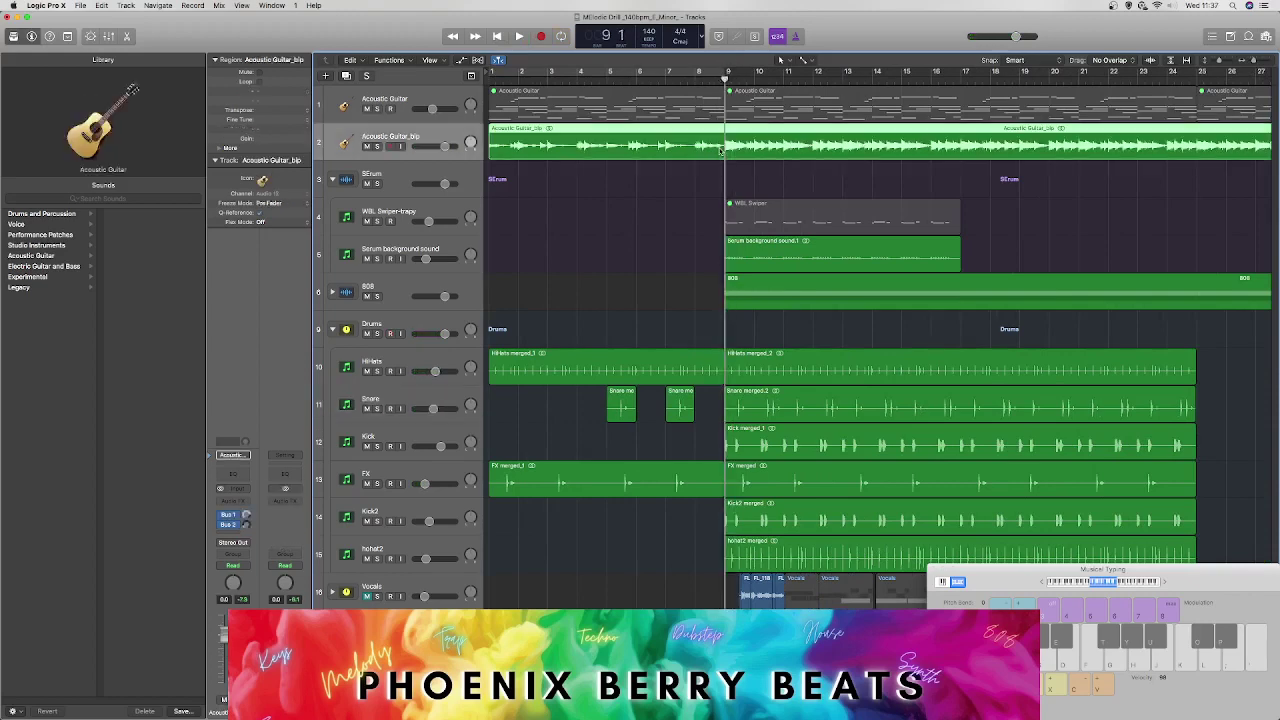
{"action": "key", "text": "super+t"}
{"action": "left_click", "coordinate": [705, 148]}
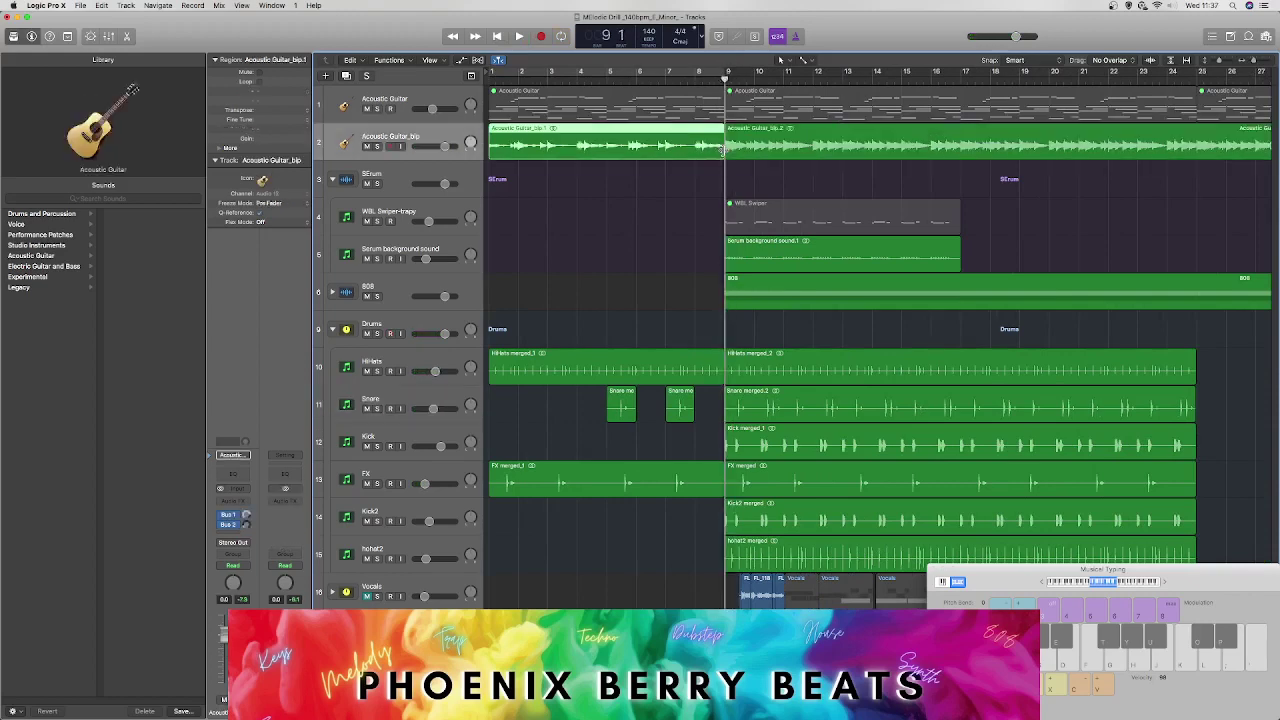
Step: Trim the intro guitar region to end just before bar 9 and audition the transition with bars 7 to 15 cycled
{"action": "key", "text": "super+u"}
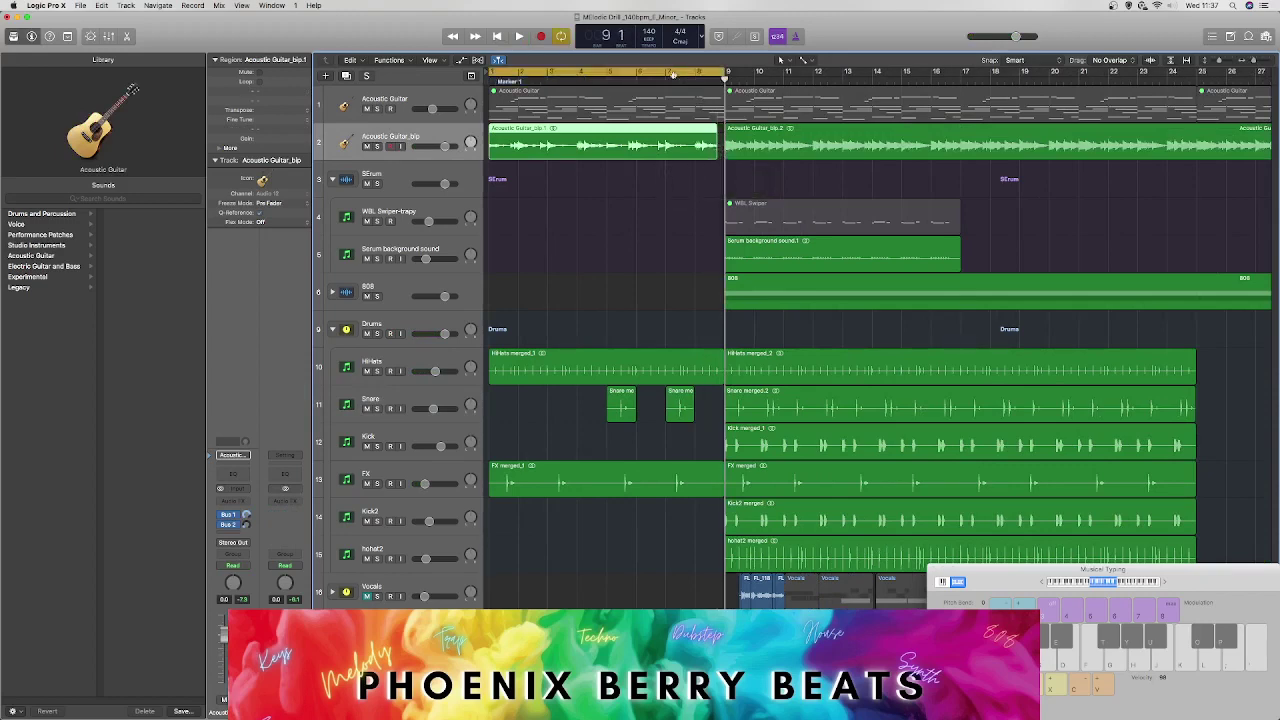
{"action": "left_click_drag", "start_coordinate": [673, 75], "coordinate": [862, 82]}
{"action": "key", "text": "space"}
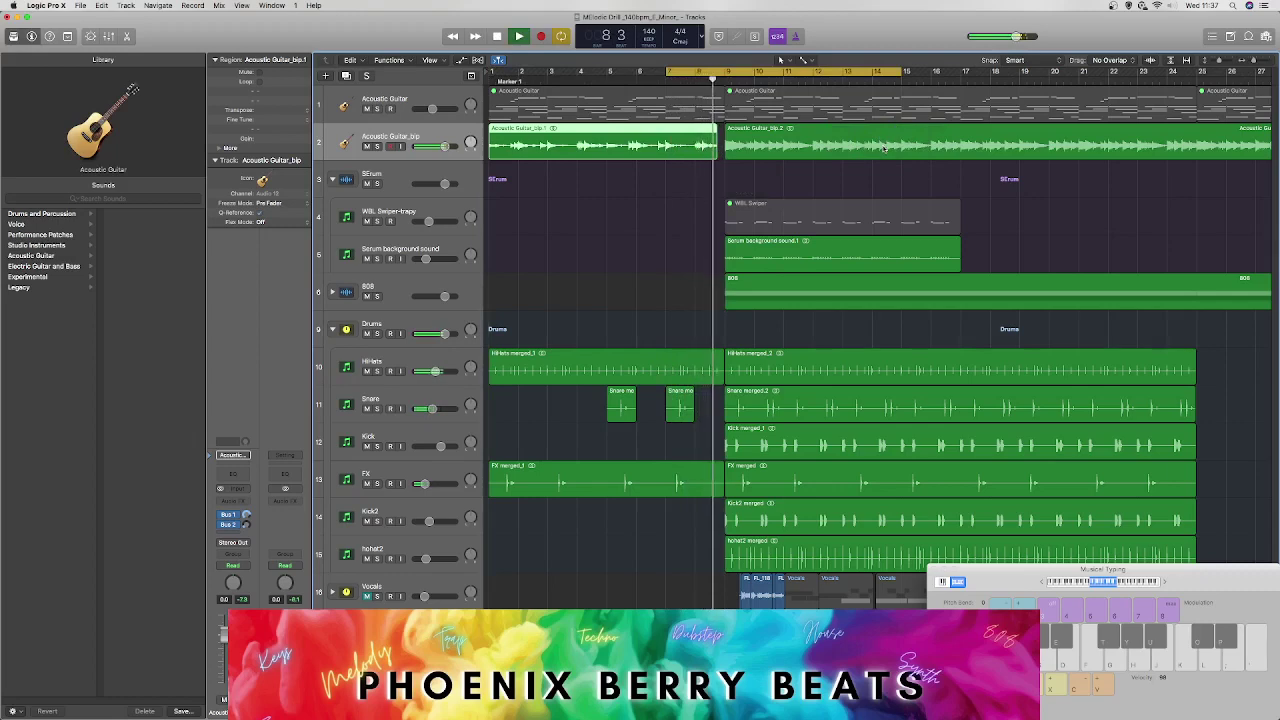
{"action": "key", "text": "space"}
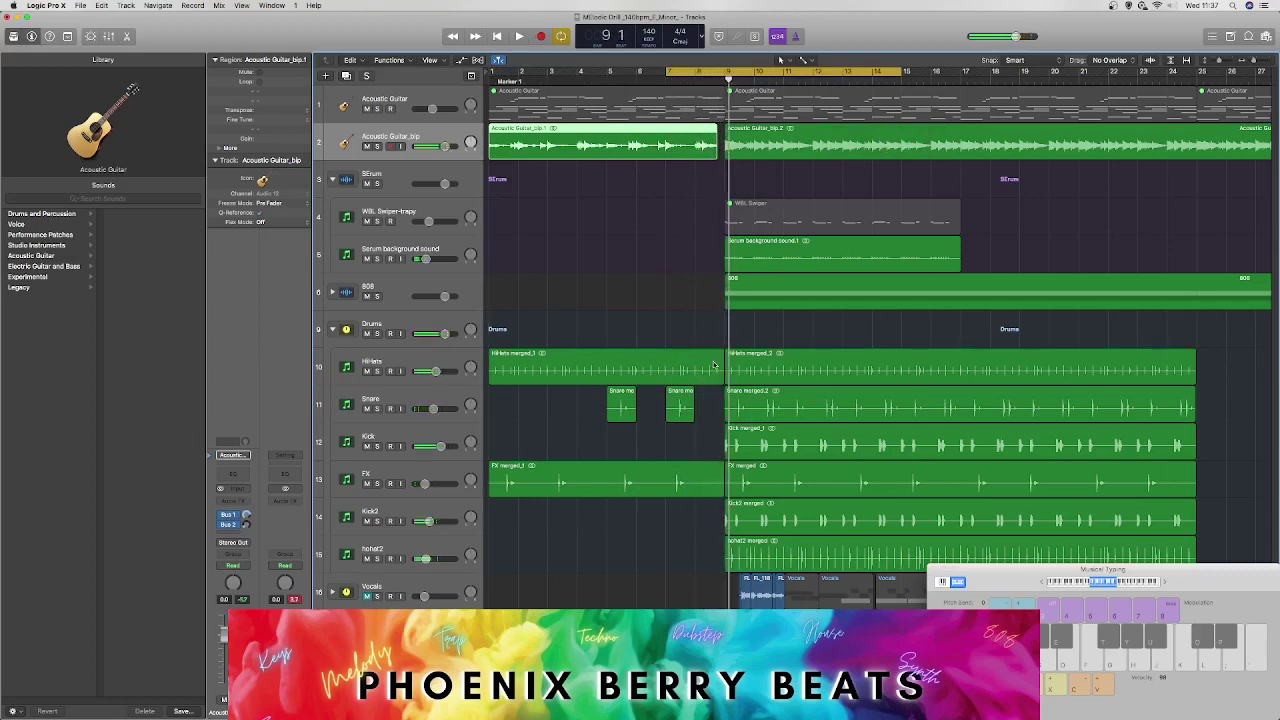
Step: Trim the intro HiHats and FX regions to end with the guitar just before bar 9, and audition the transition
{"action": "left_click", "coordinate": [719, 372]}
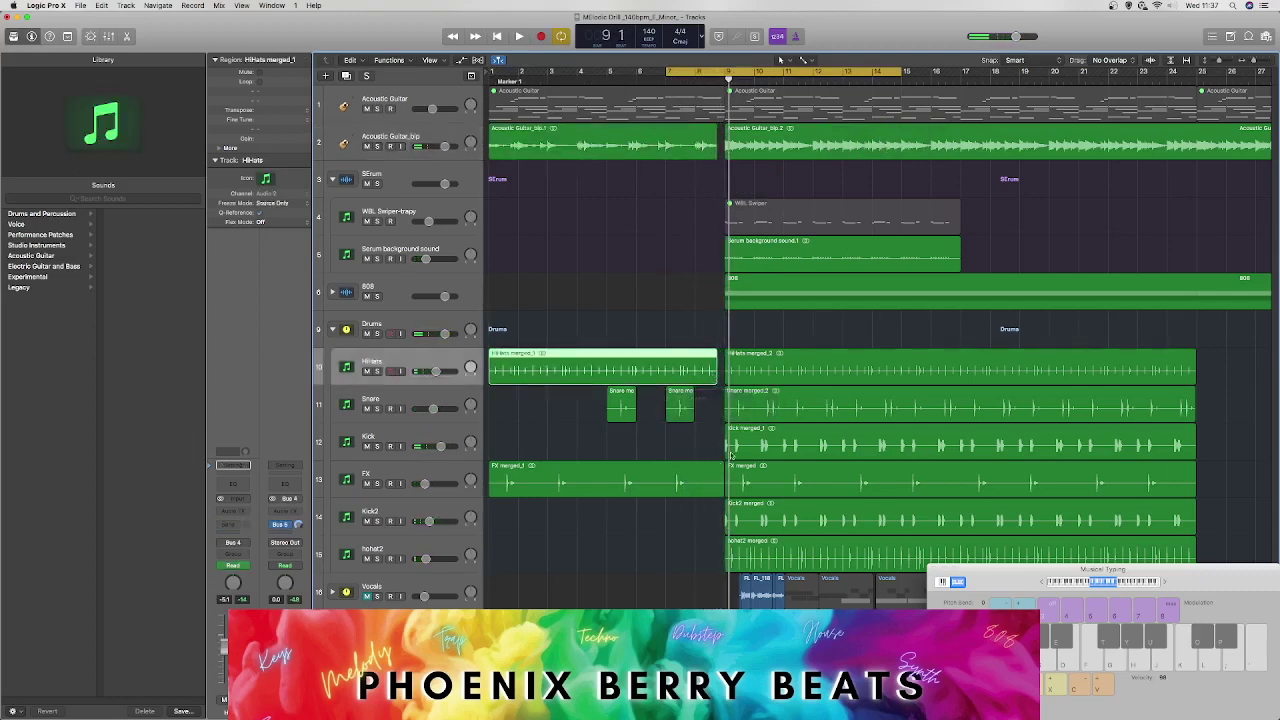
{"action": "left_click", "coordinate": [717, 492]}
{"action": "key", "text": "space"}
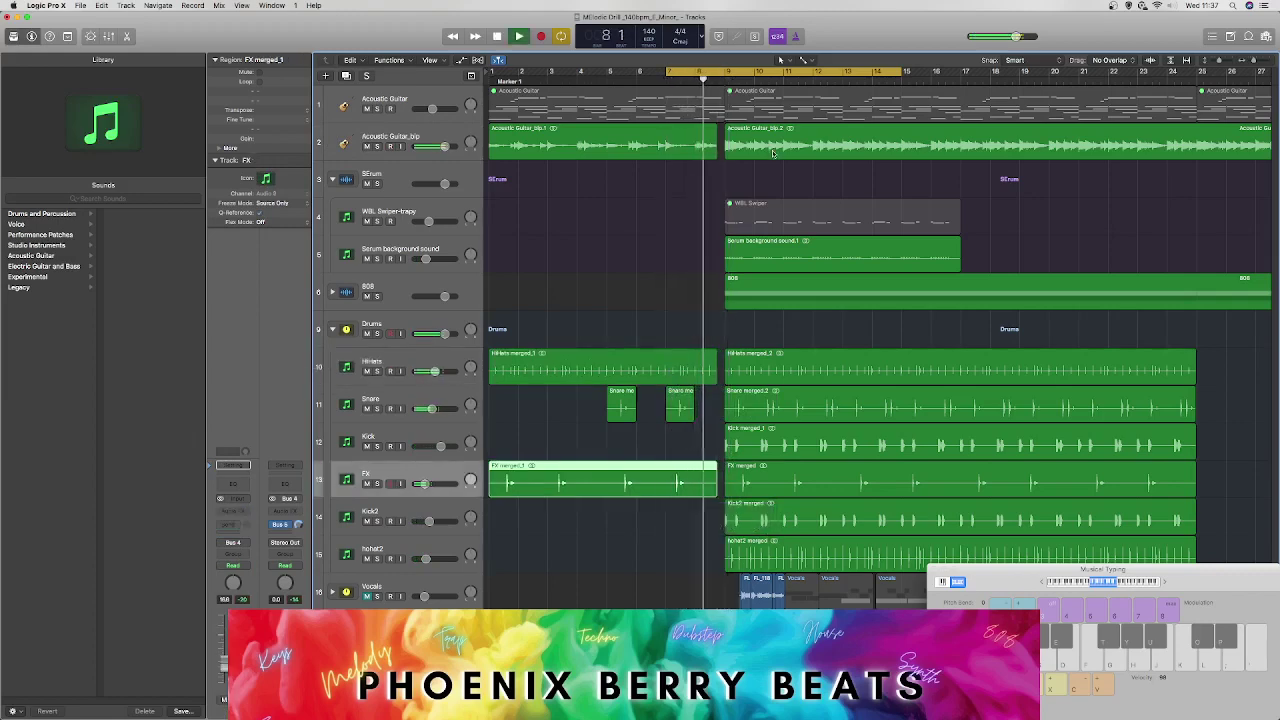
{"action": "left_click", "coordinate": [707, 142]}
{"action": "key", "text": "space"}
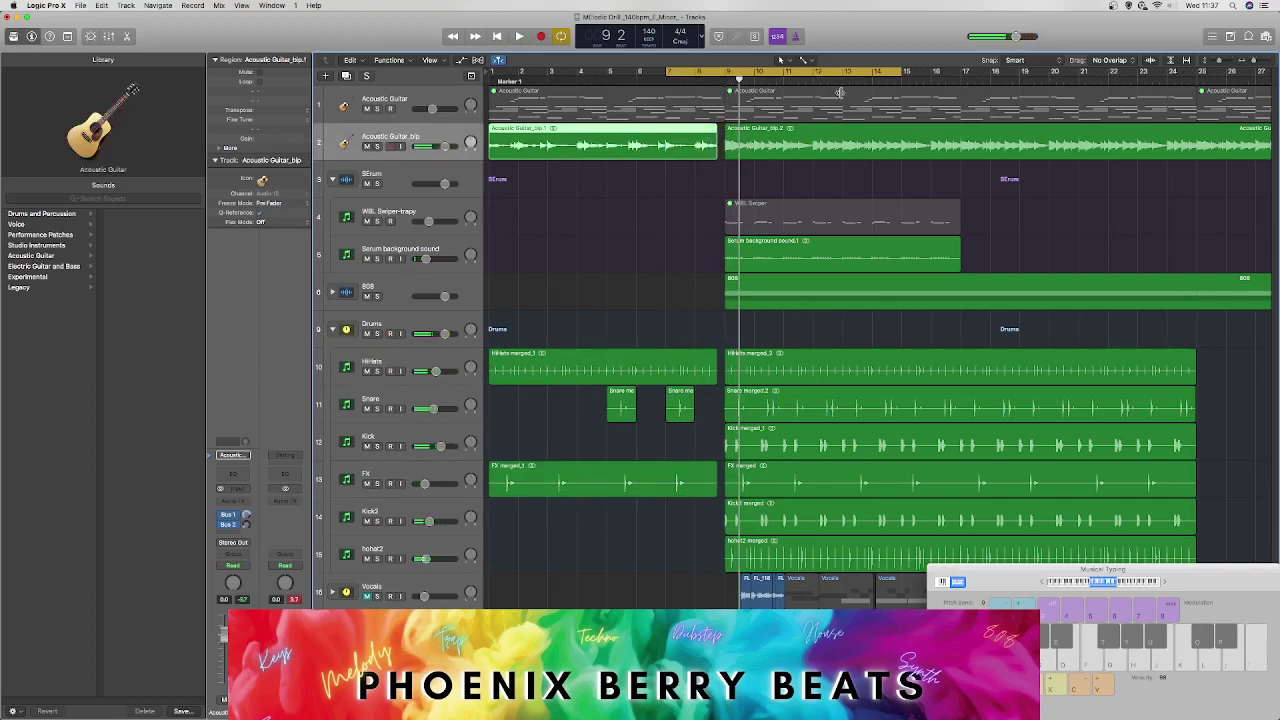
Step: Add a fade-out to the end of the intro guitar region and audition it with only bar 8 cycled
{"action": "left_click", "coordinate": [1254, 62]}
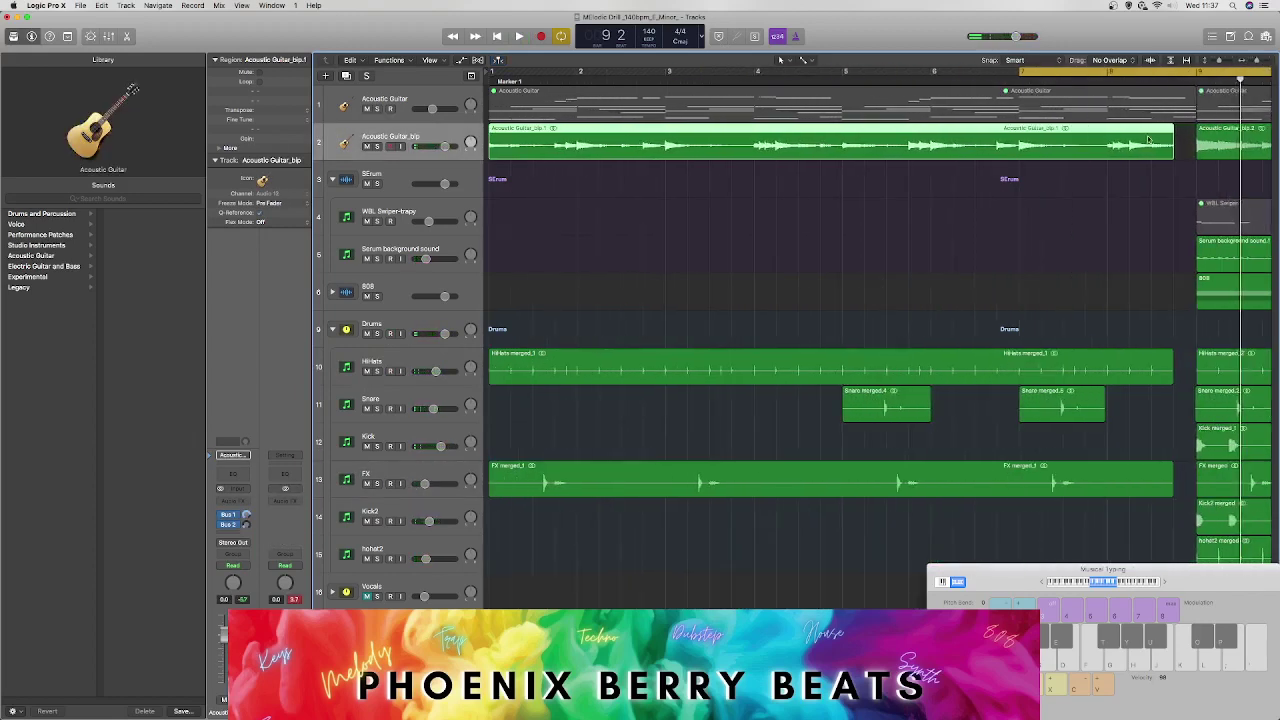
{"action": "scroll", "coordinate": [877, 340], "scroll_direction": "right", "scroll_amount": 7}
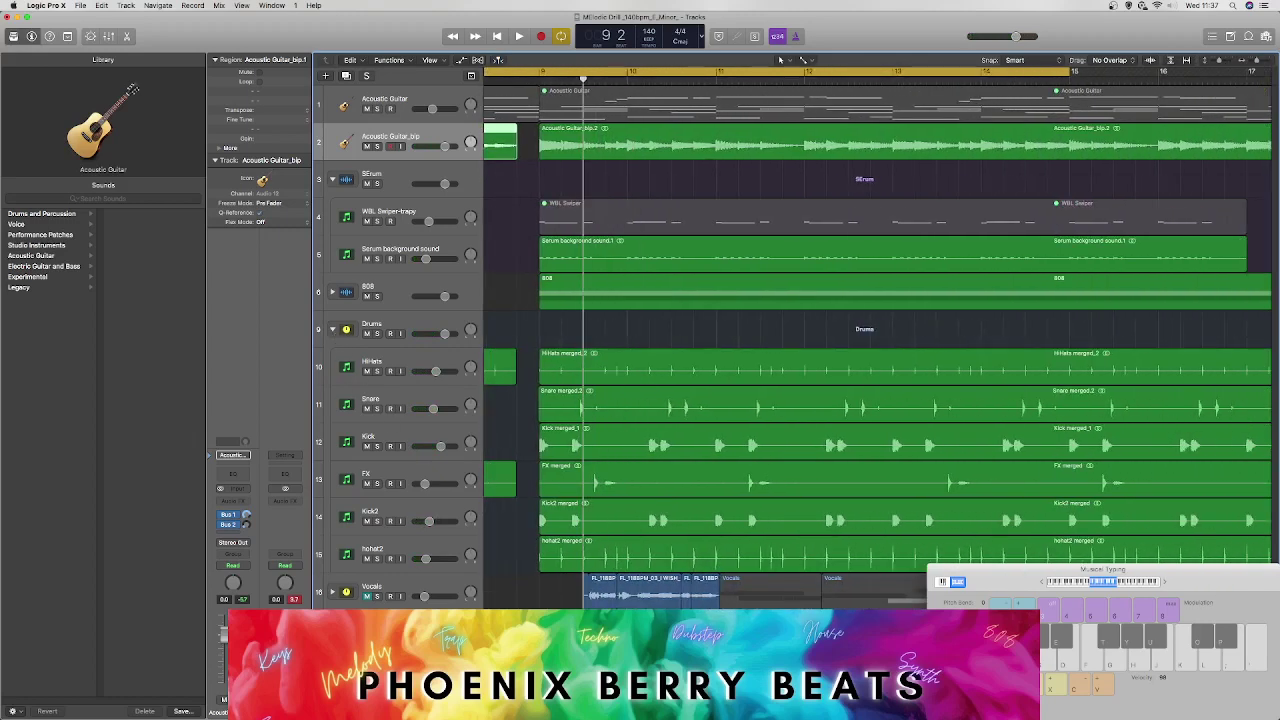
{"action": "scroll", "coordinate": [880, 330], "scroll_direction": "left", "scroll_amount": 5}
{"action": "left_click", "coordinate": [656, 74]}
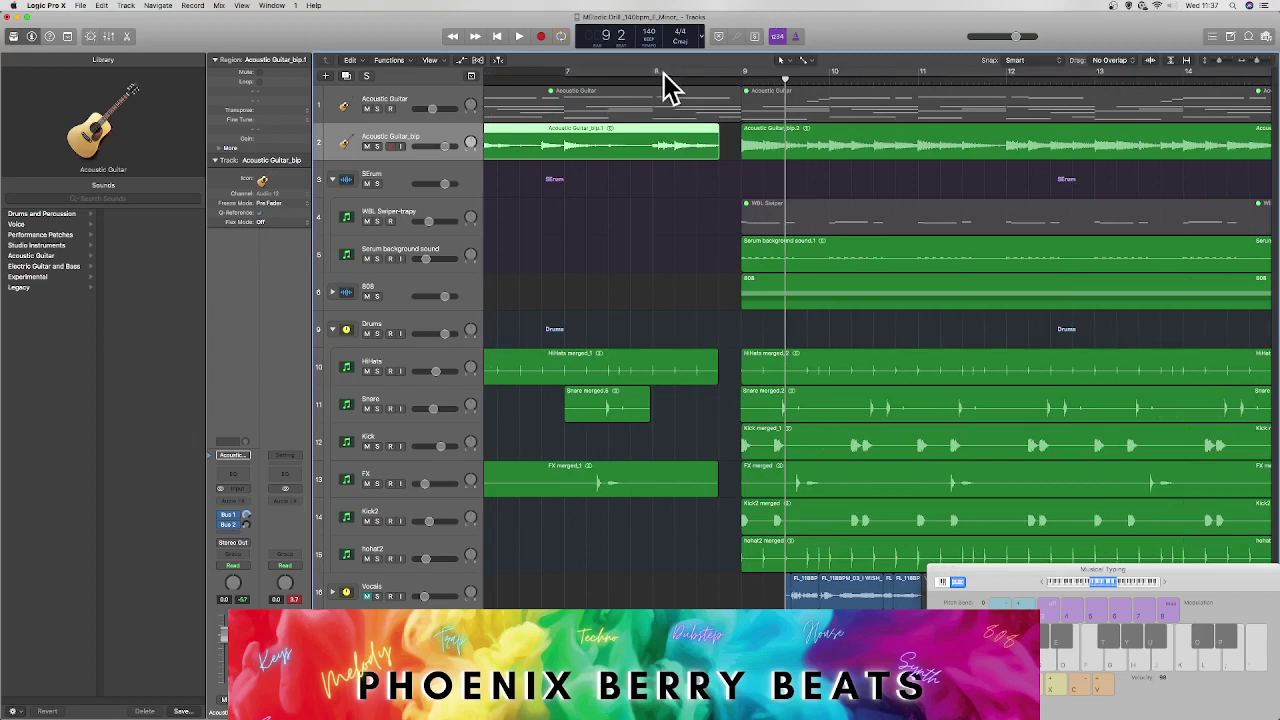
{"action": "left_click_drag", "start_coordinate": [656, 75], "coordinate": [739, 80]}
{"action": "key", "text": "space"}
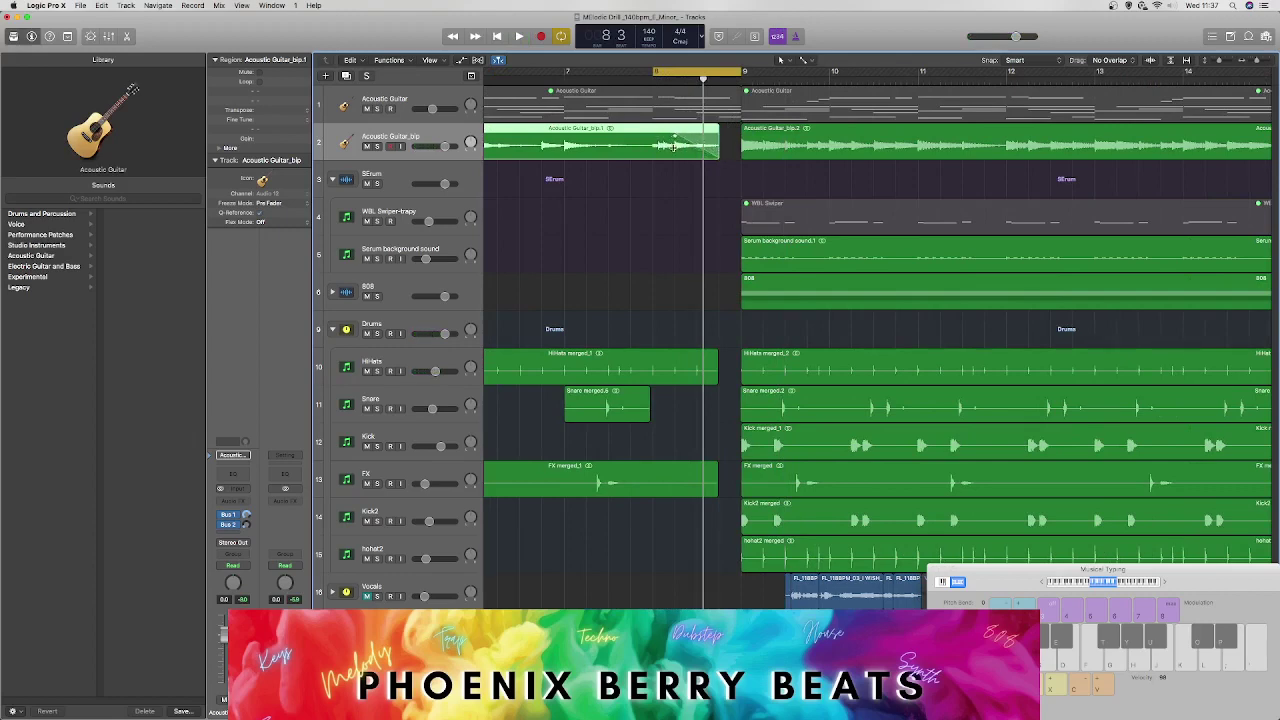
{"action": "key", "text": "space"}
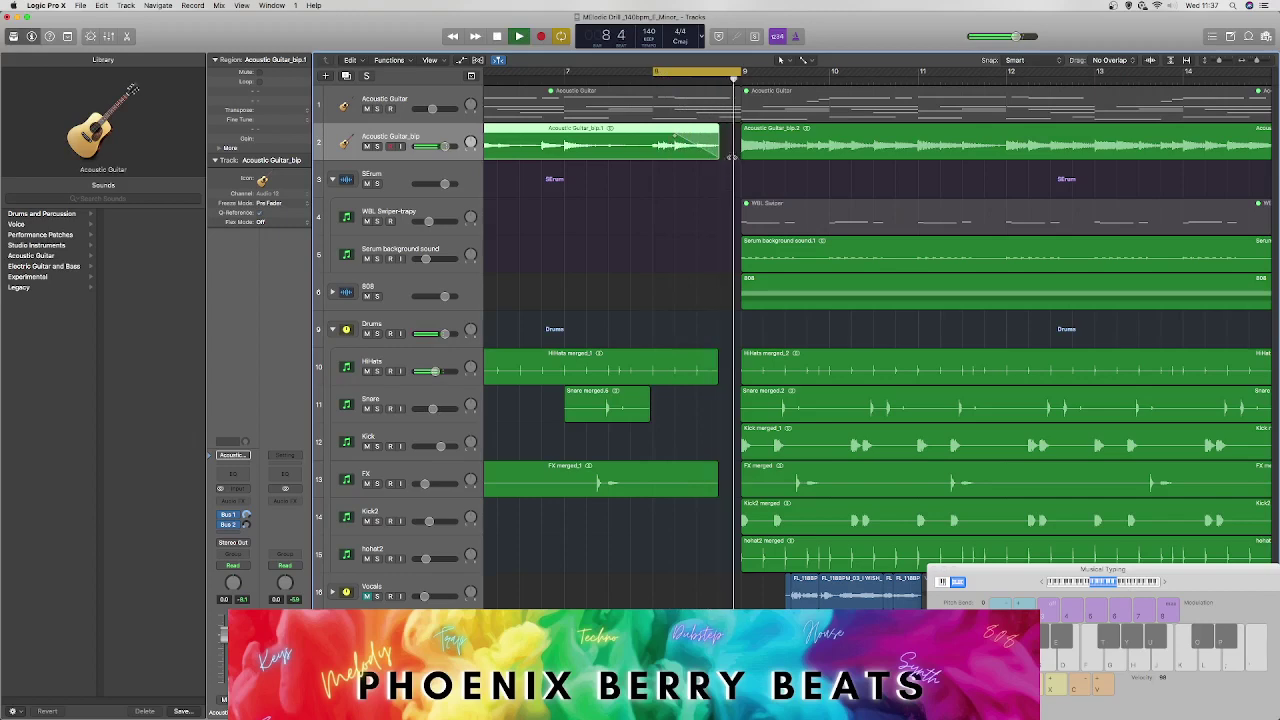
{"action": "key", "text": "space"}
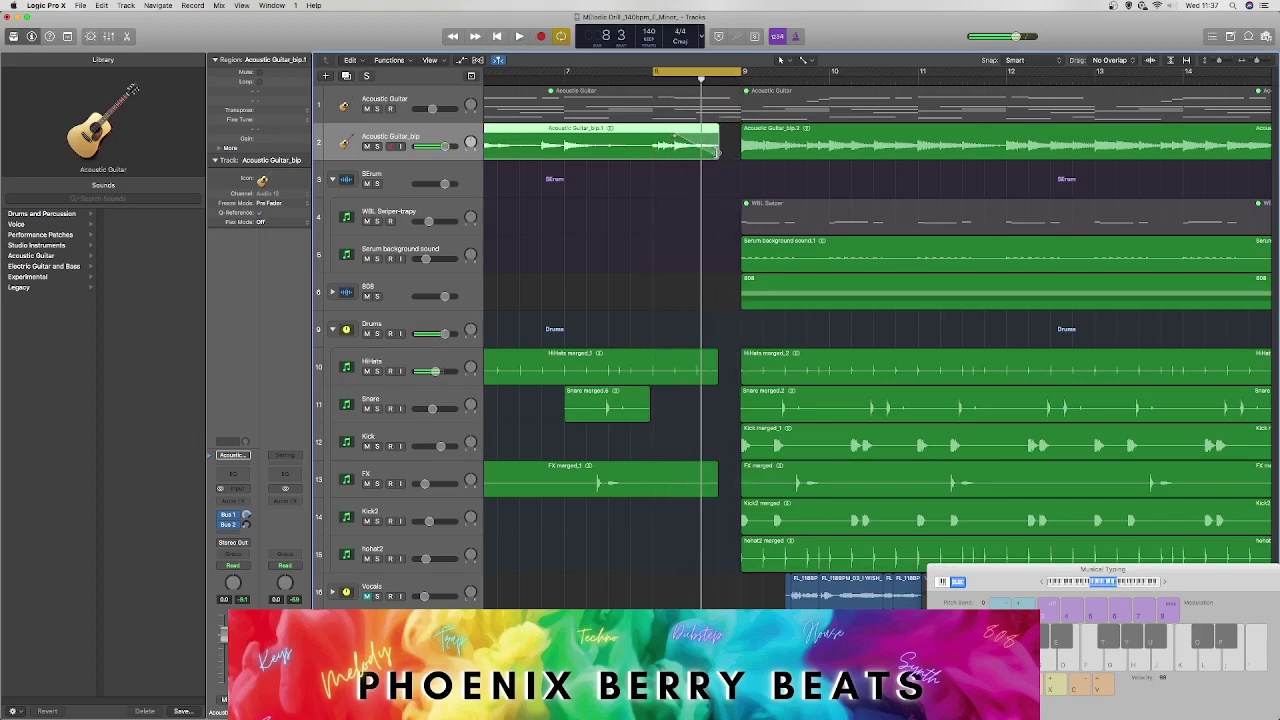
Step: Bend the intro guitar's fade-out into a curve and audition the transition with the cycle extended past bar 10
{"action": "mouse_move", "coordinate": [716, 150]}
{"action": "left_mouse_down"}
{"action": "mouse_move", "coordinate": [696, 154]}
{"action": "mouse_move", "coordinate": [739, 157]}
{"action": "mouse_move", "coordinate": [722, 160]}
{"action": "left_mouse_up"}
{"action": "key", "text": "space"}
{"action": "key", "text": "space"}
{"action": "key", "text": "space"}
{"action": "key", "text": "space"}
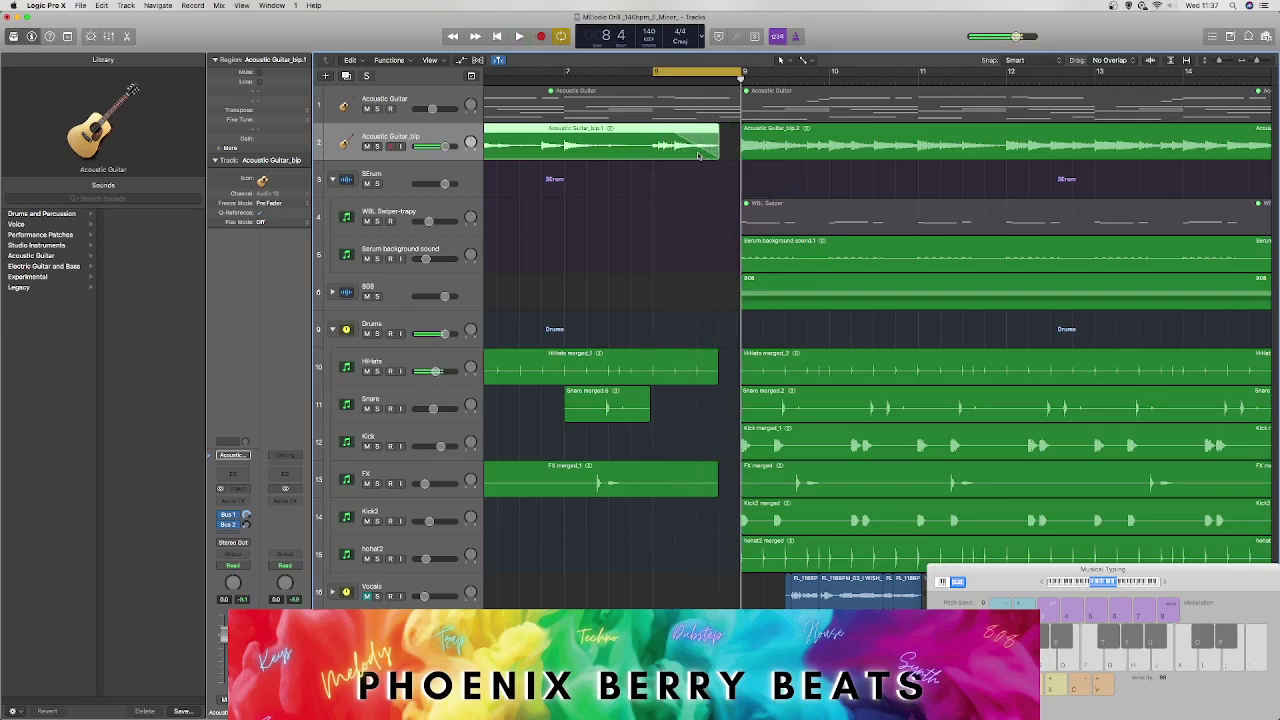
{"action": "key", "text": "space"}
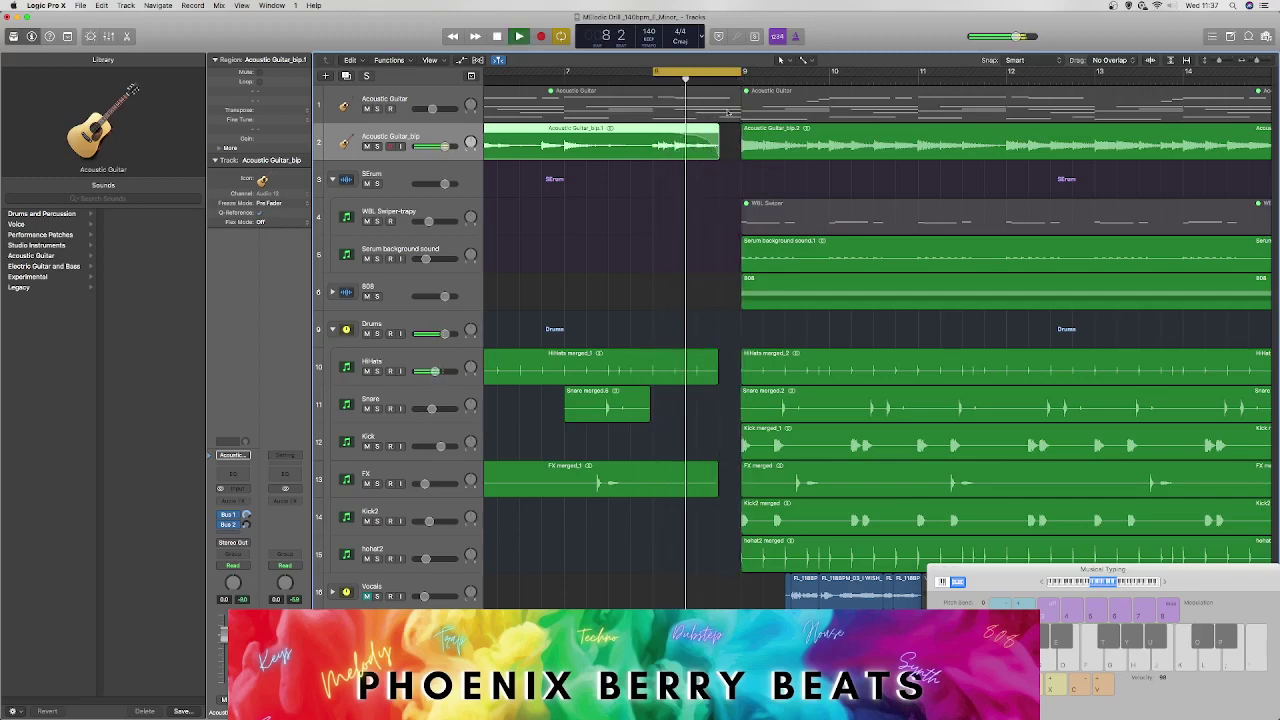
{"action": "key", "text": "space"}
{"action": "left_click_drag", "start_coordinate": [736, 72], "coordinate": [849, 89]}
{"action": "key", "text": "space"}
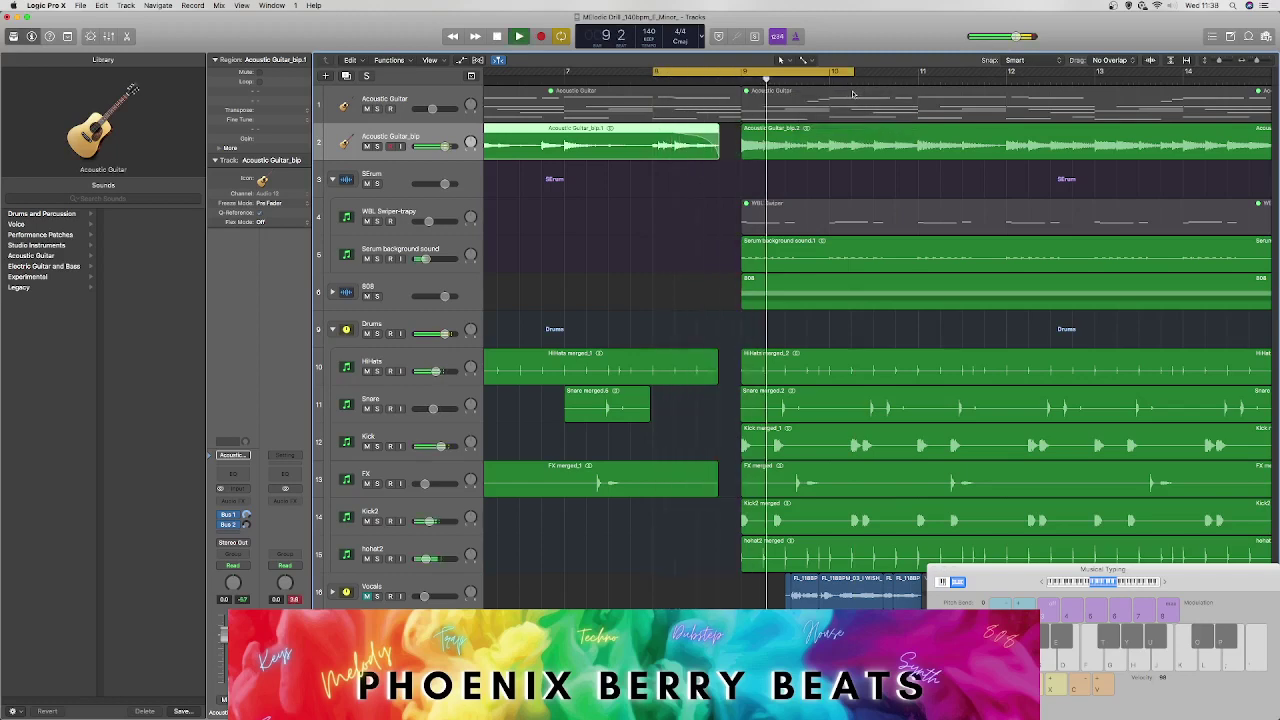
Step: Select all regions in the arrangement and lock their SMPTE position
{"action": "key", "text": "space"}
{"action": "key", "text": "super+a"}
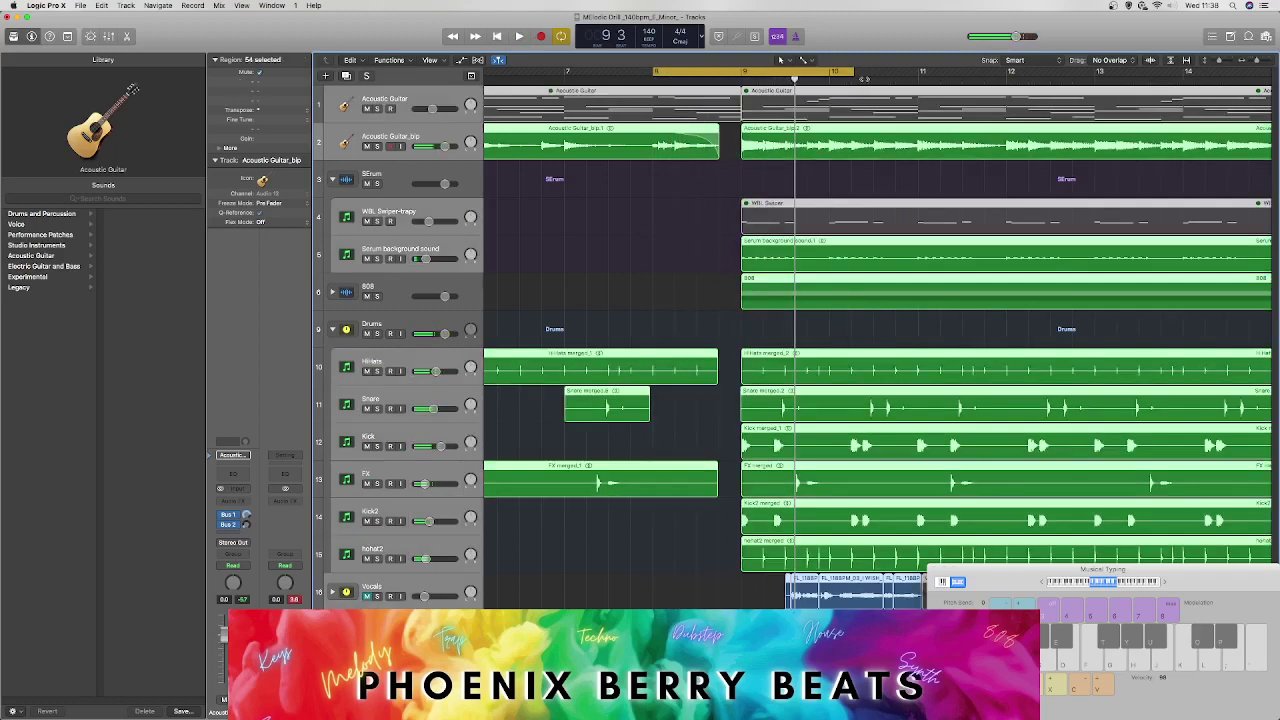
{"action": "key", "text": "space"}
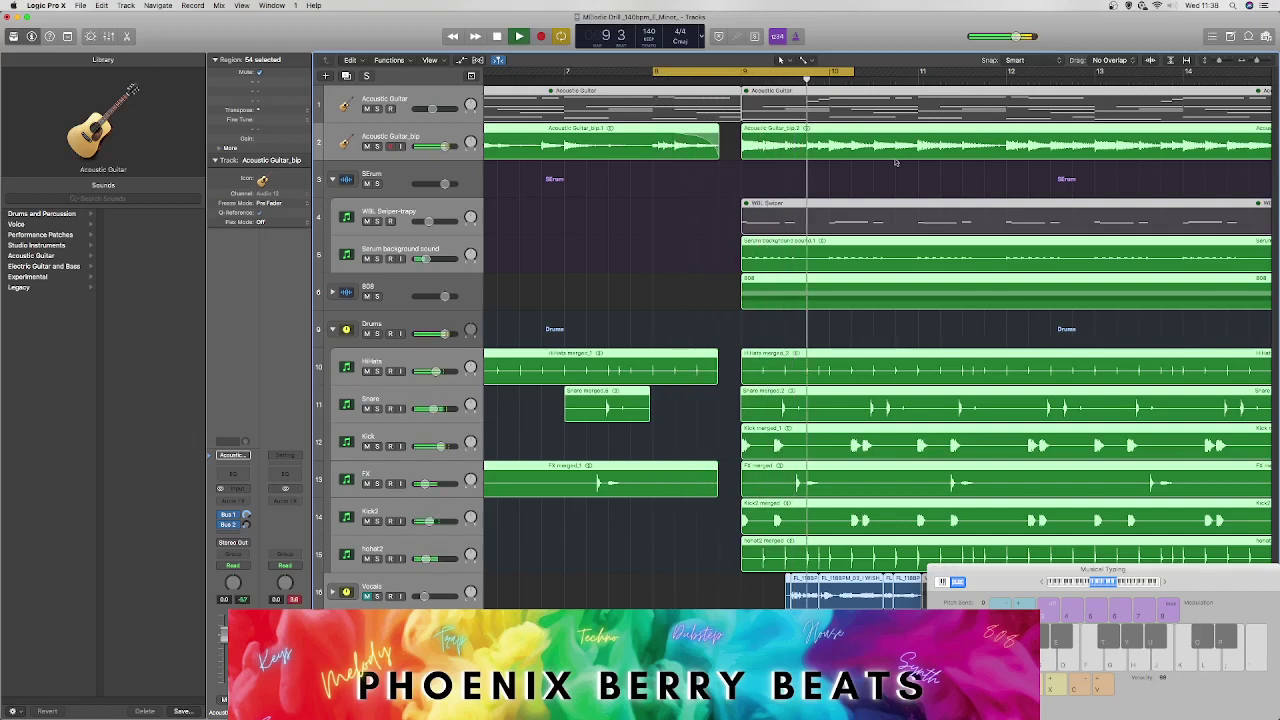
{"action": "key", "text": "space"}
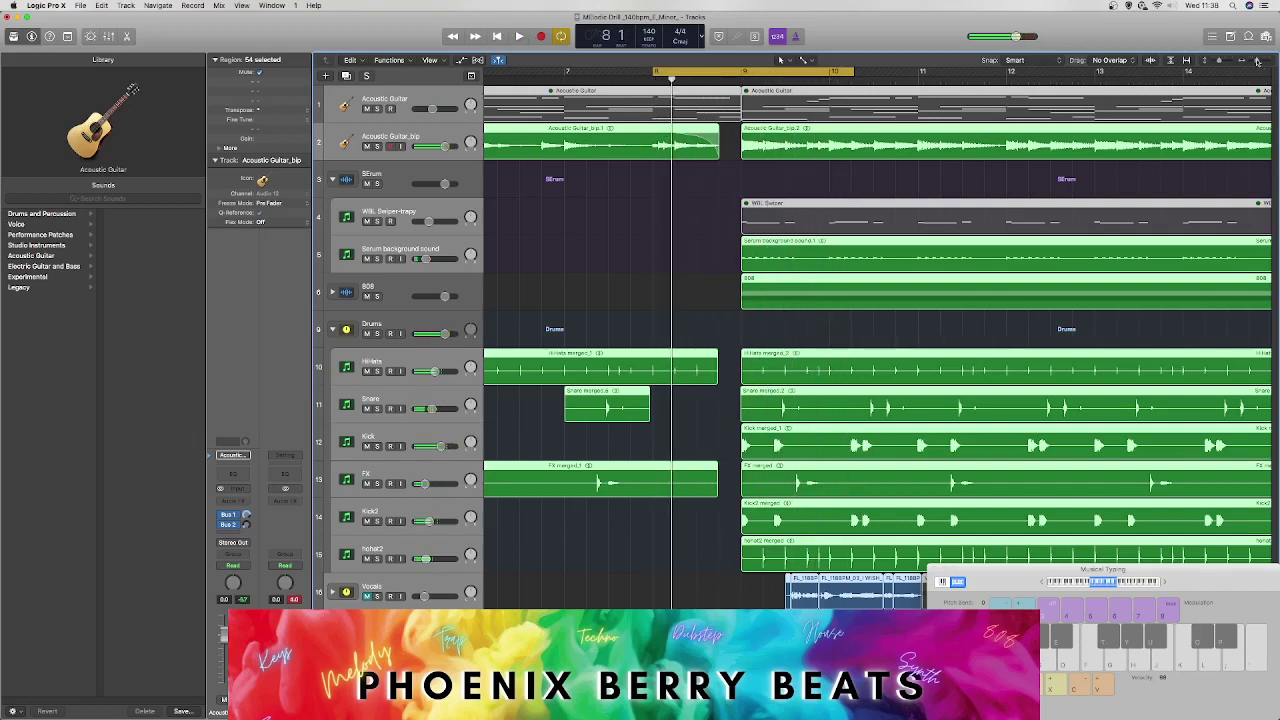
{"action": "left_click_drag", "start_coordinate": [1257, 61], "coordinate": [1252, 61]}
{"action": "right_click", "coordinate": [712, 262]}
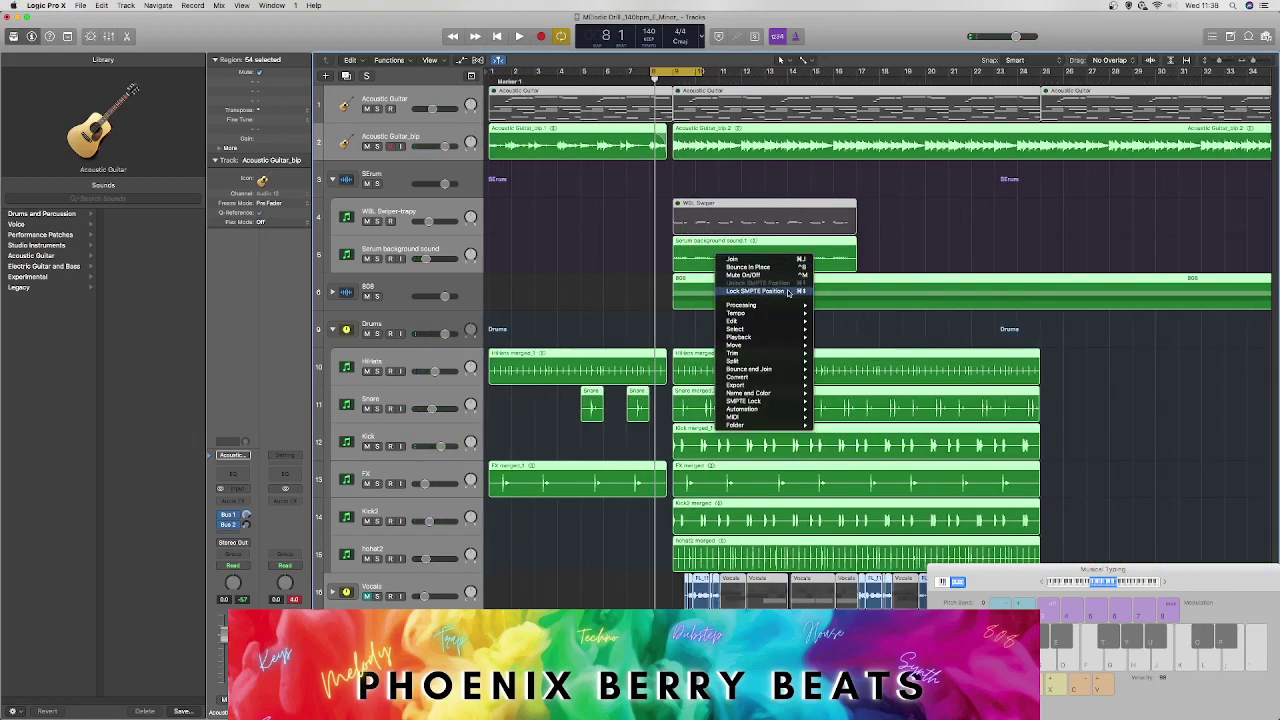
{"action": "left_click", "coordinate": [788, 292]}
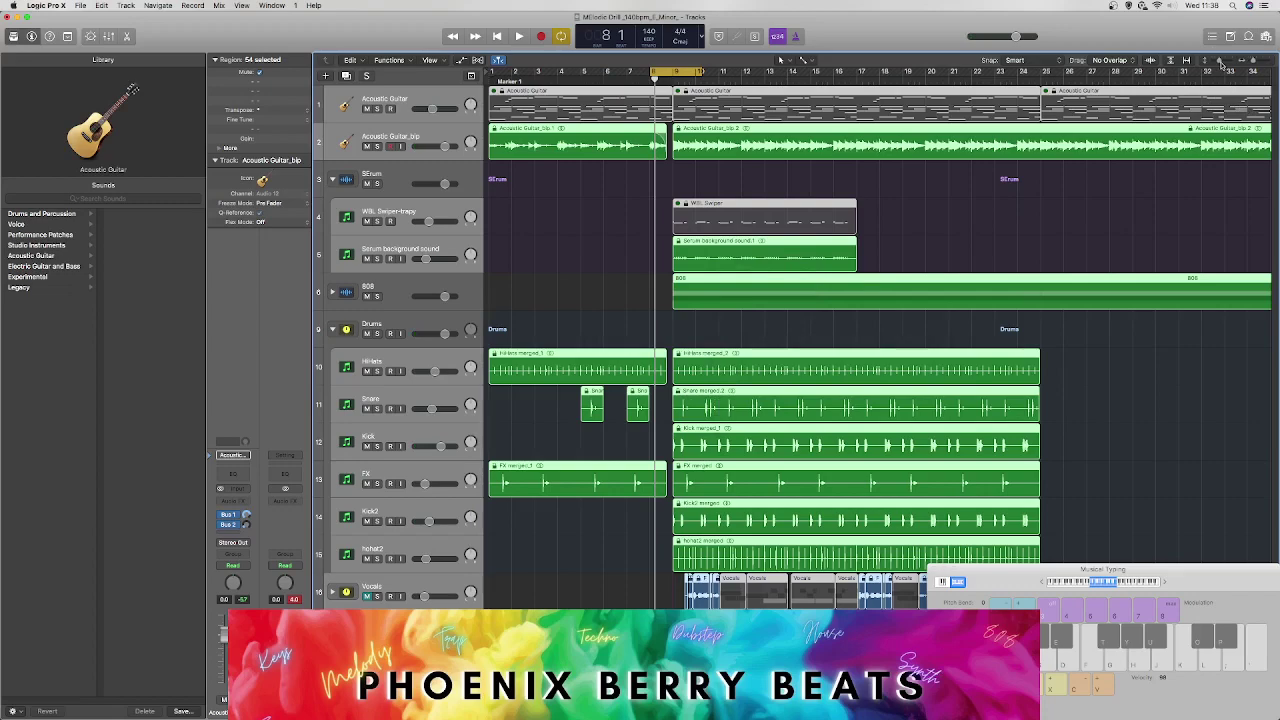
Step: Play the arrangement from bar 1 with the cycle starting there, and deselect all regions
{"action": "left_click_drag", "start_coordinate": [1221, 63], "coordinate": [1215, 62]}
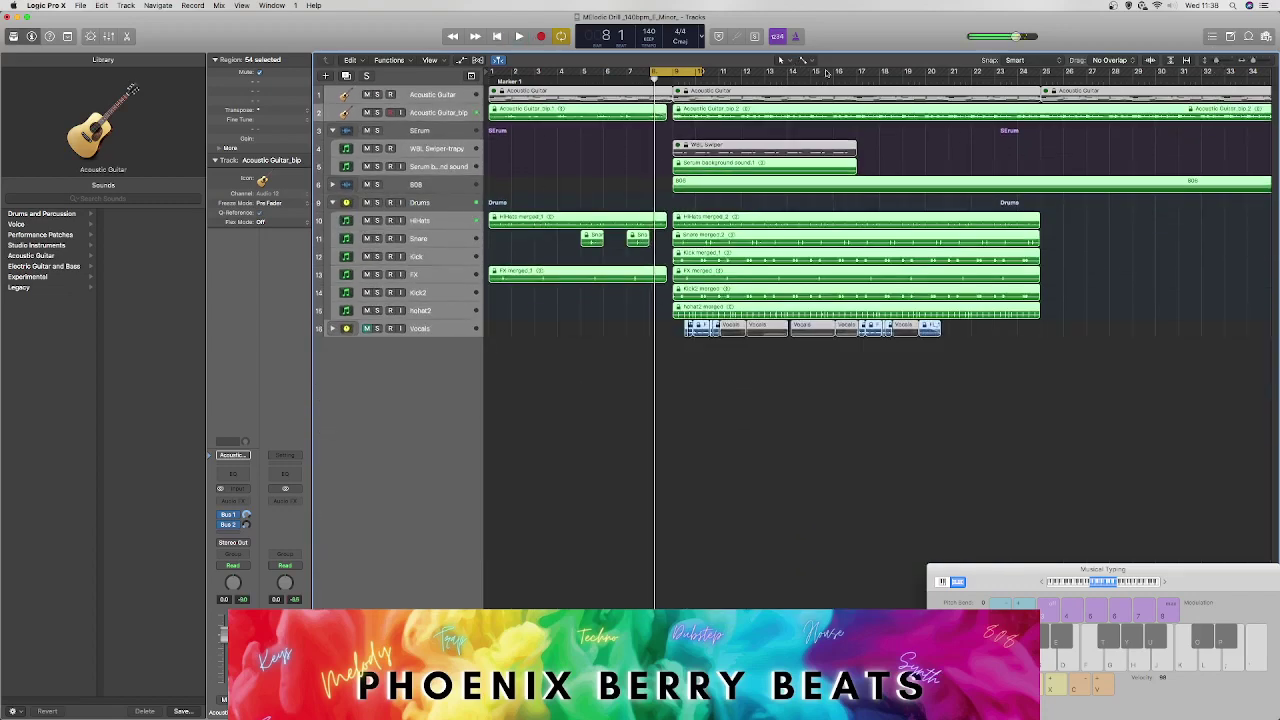
{"action": "key", "text": "Return"}
{"action": "key", "text": "space"}
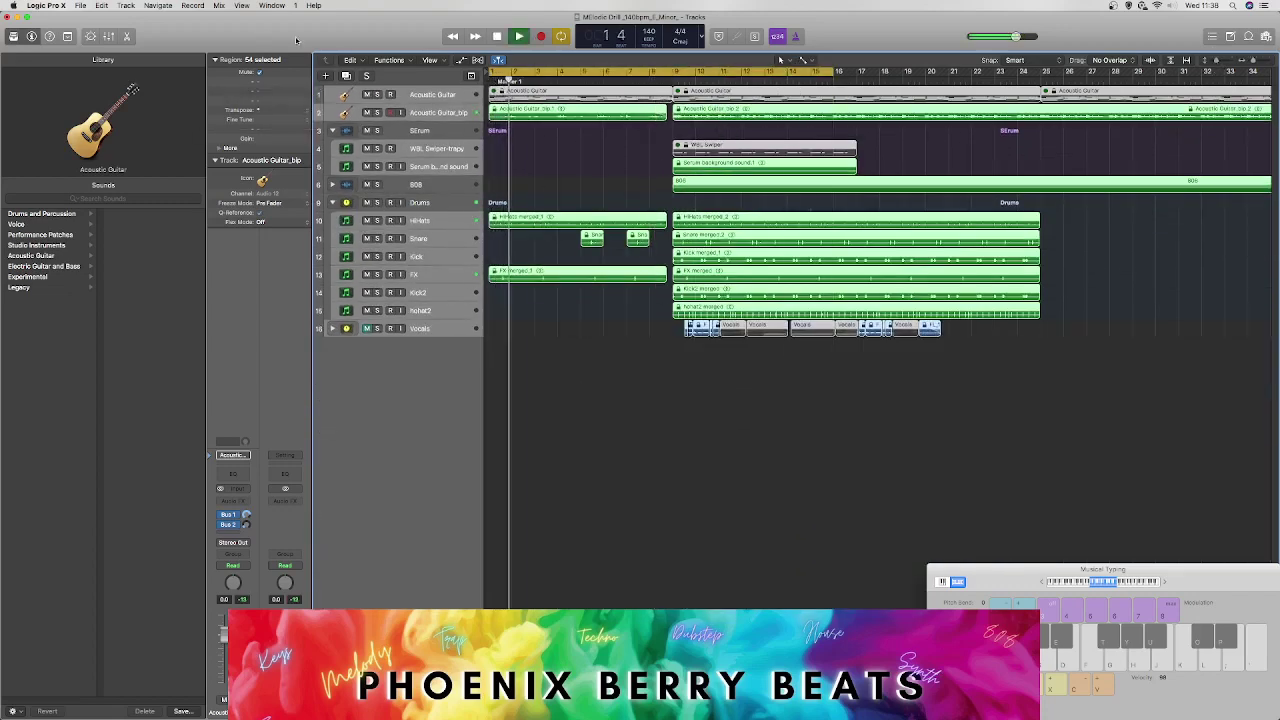
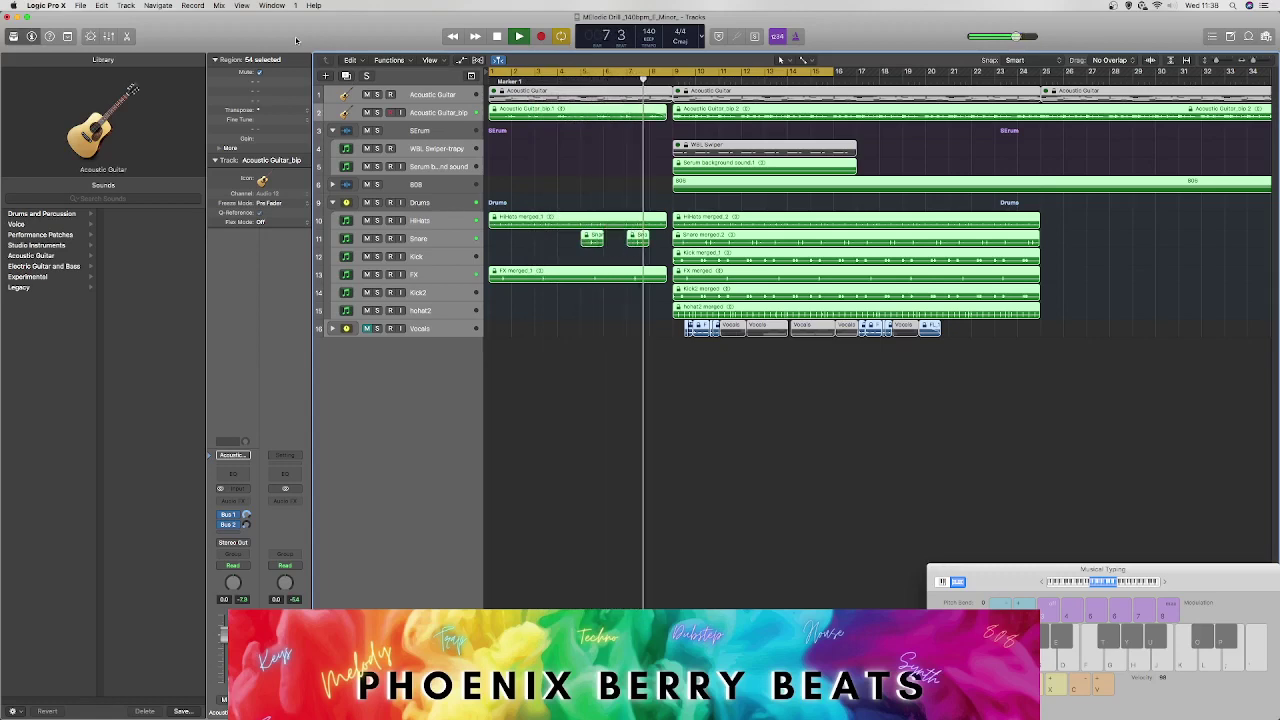
{"action": "left_click", "coordinate": [783, 455]}
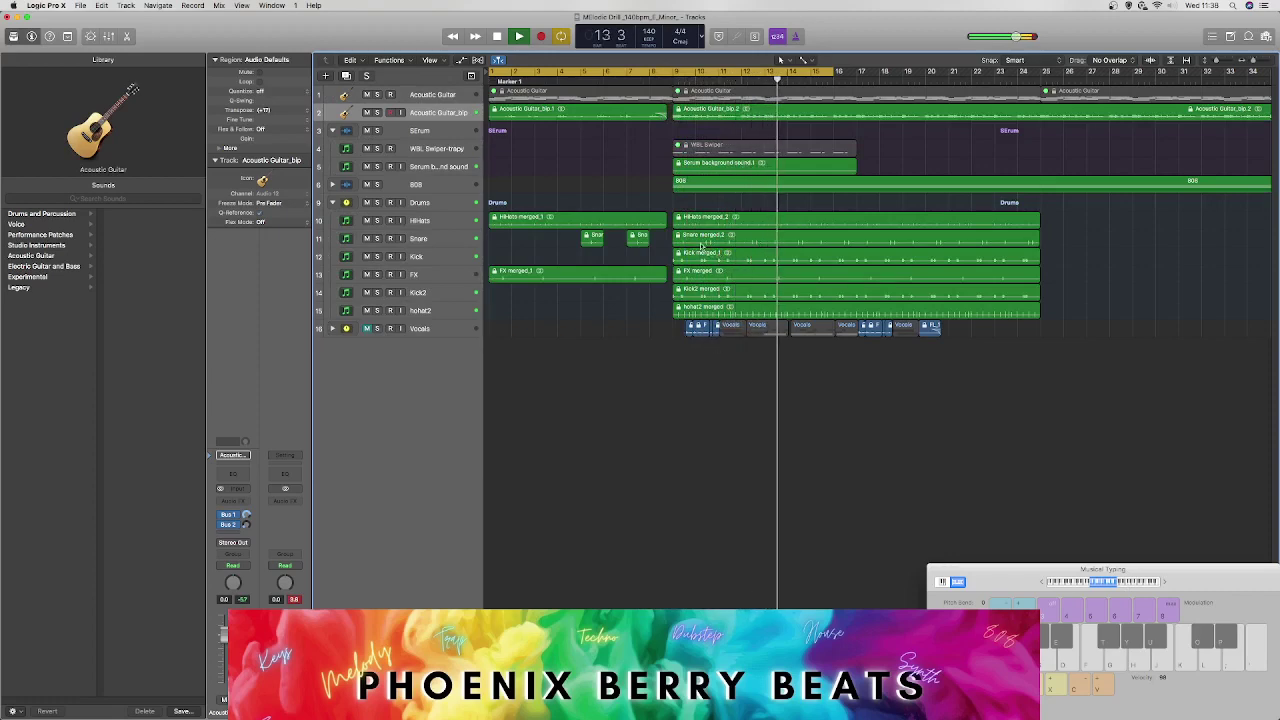
Step: Cycle bars 9 to 22 and compare the main section with the Snare track muted, soloed and restored
{"action": "left_click", "coordinate": [418, 246]}
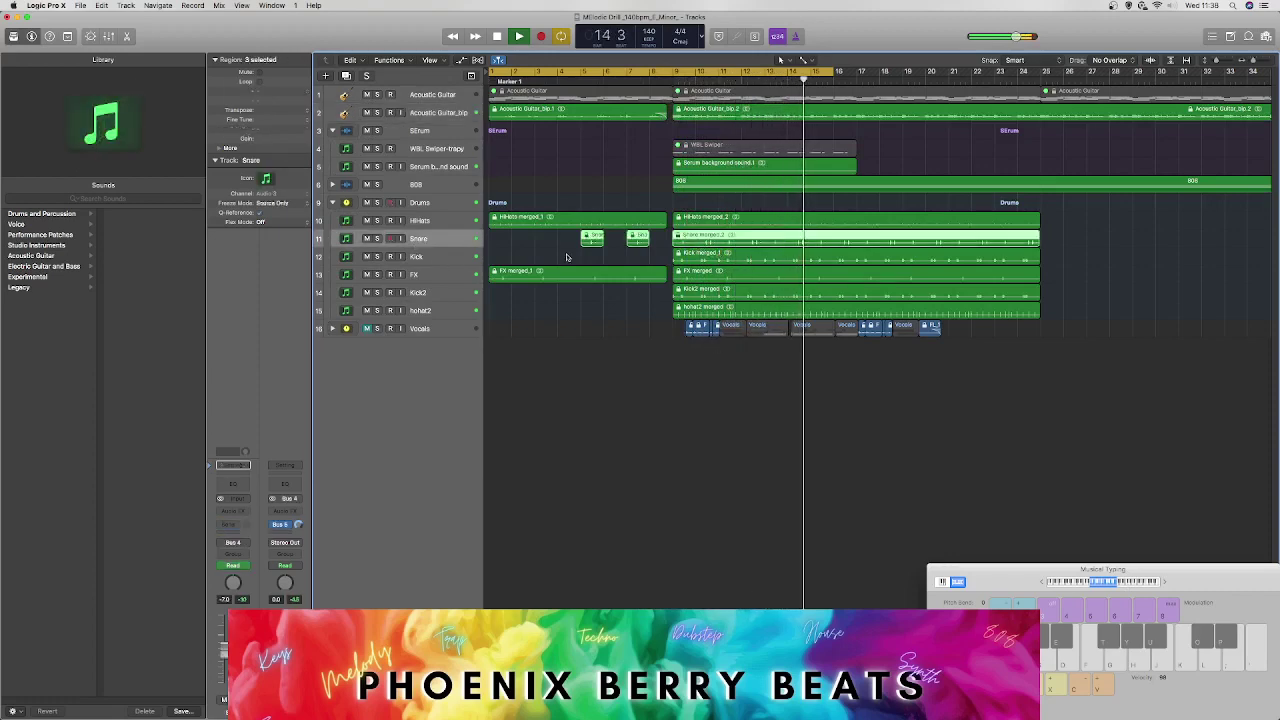
{"action": "left_click", "coordinate": [367, 239]}
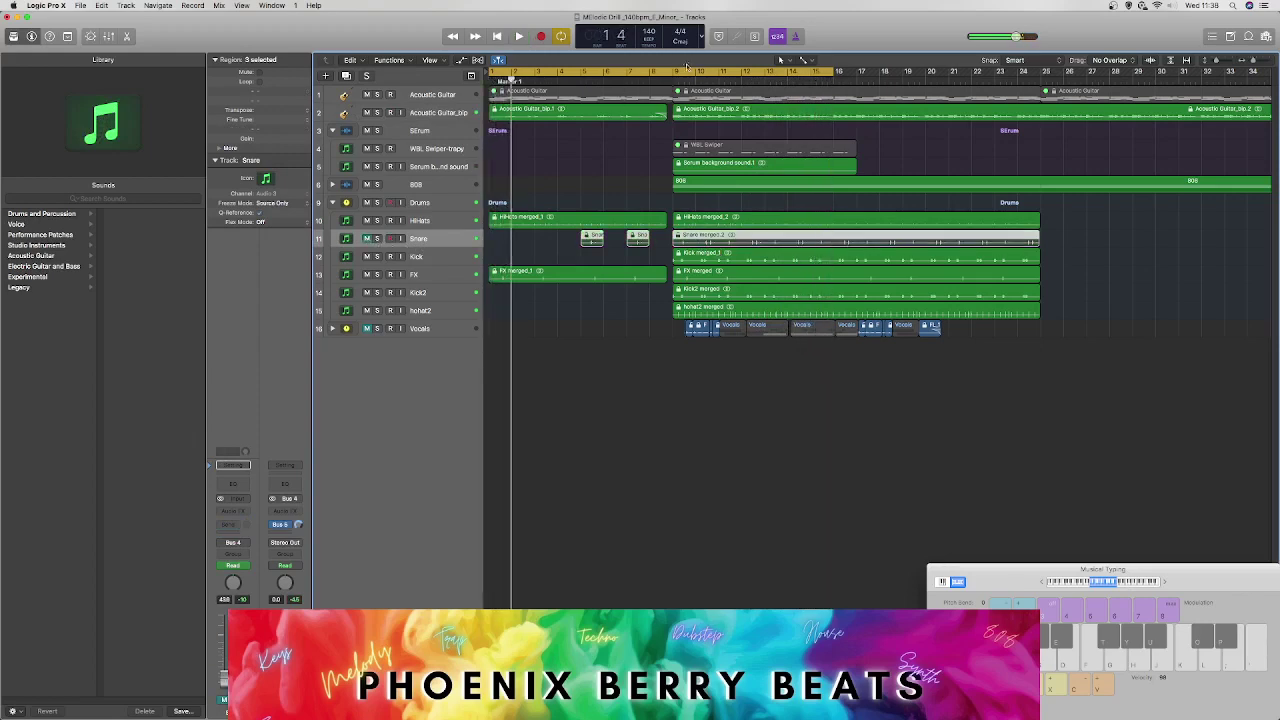
{"action": "left_click_drag", "start_coordinate": [672, 73], "coordinate": [972, 73]}
{"action": "key", "text": "space"}
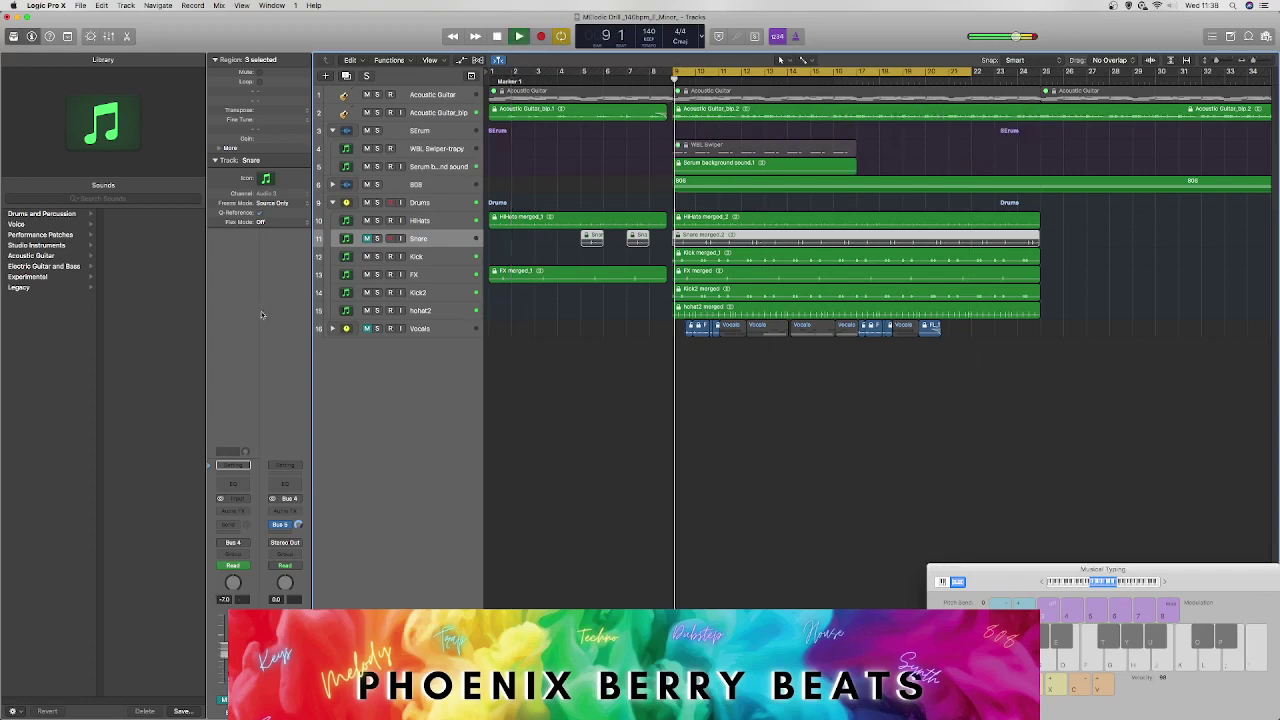
{"action": "left_click", "coordinate": [377, 239]}
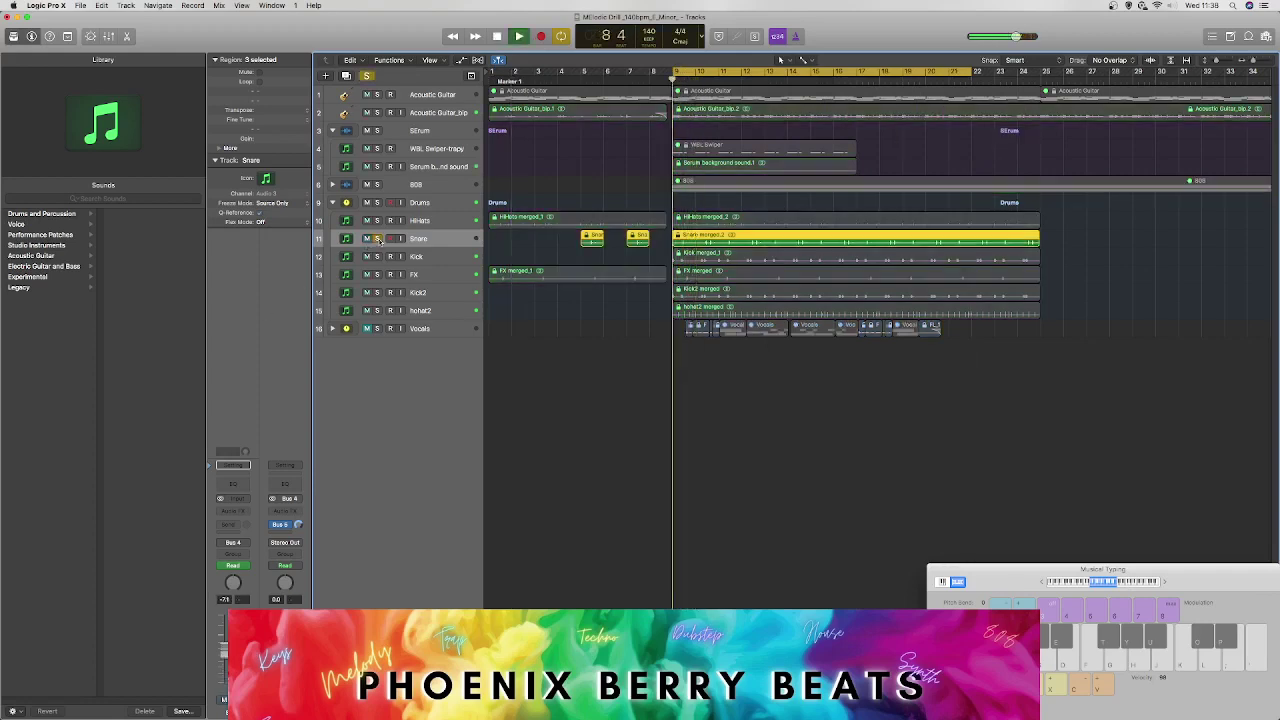
{"action": "key", "text": "space"}
{"action": "left_click", "coordinate": [377, 239]}
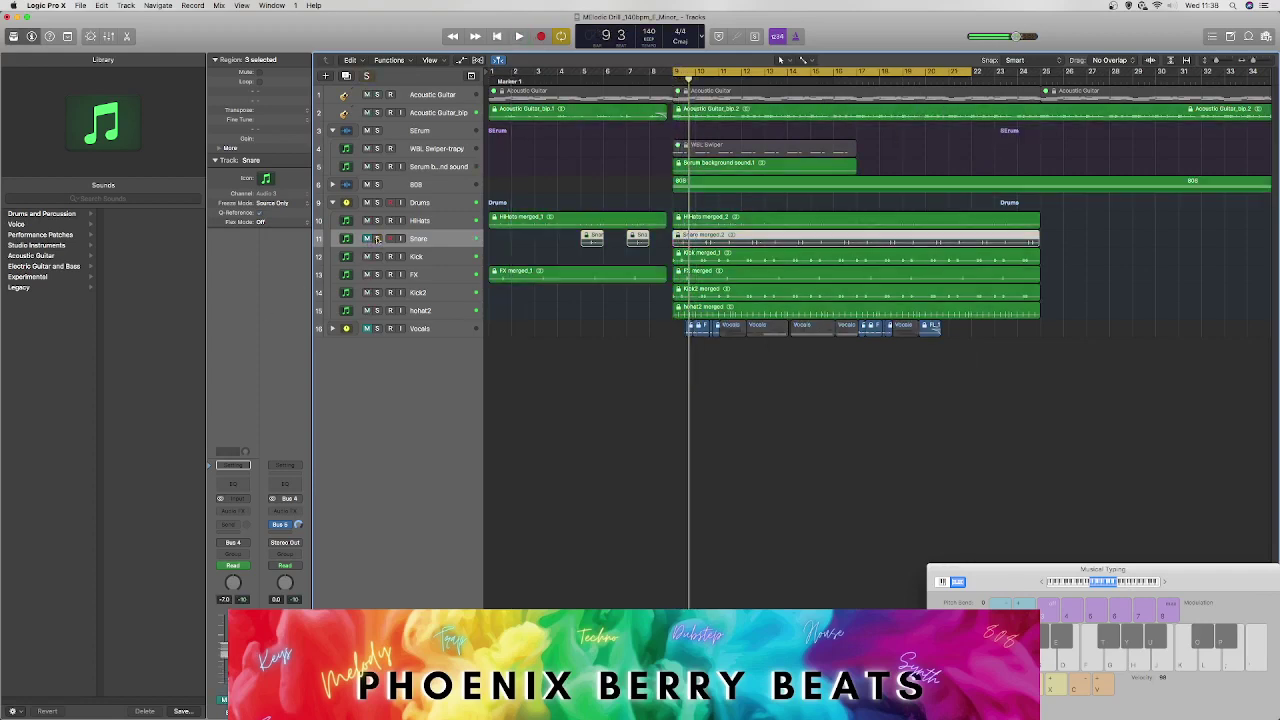
{"action": "left_click", "coordinate": [367, 238]}
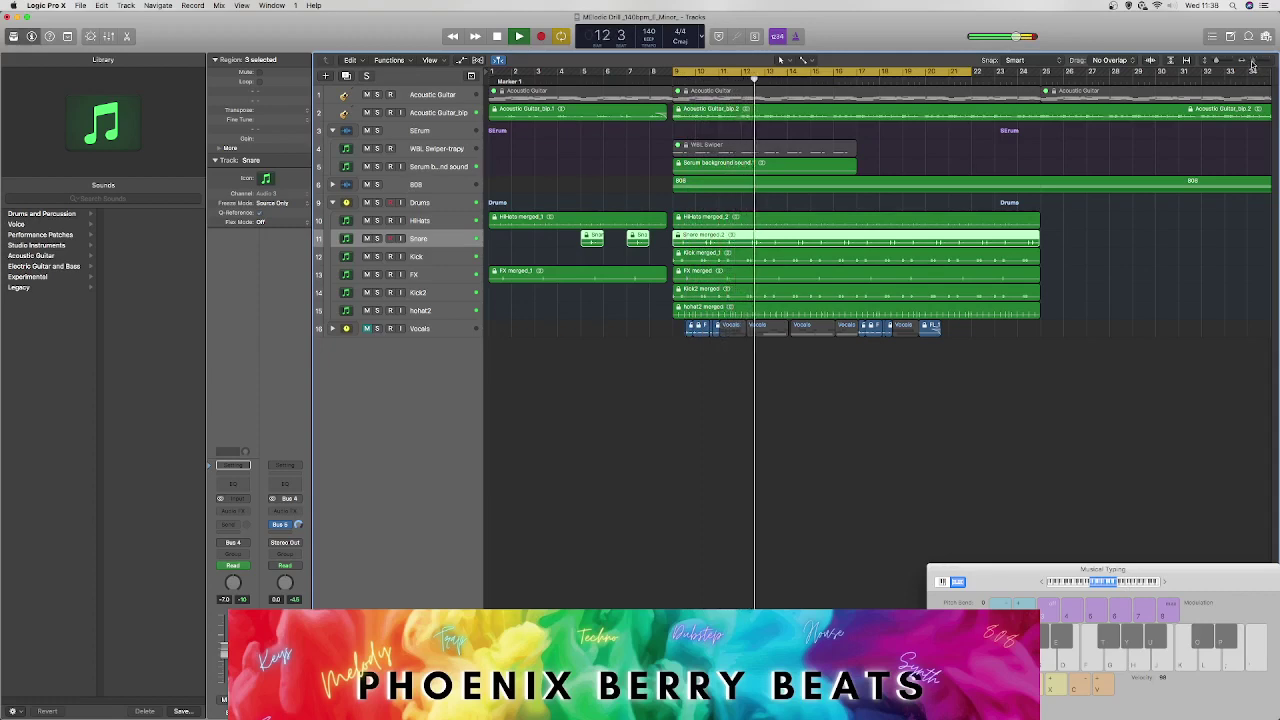
Step: Split the Snare region of the main section at bar 11 and select the piece before the cut
{"action": "left_click_drag", "start_coordinate": [1250, 62], "coordinate": [1256, 62]}
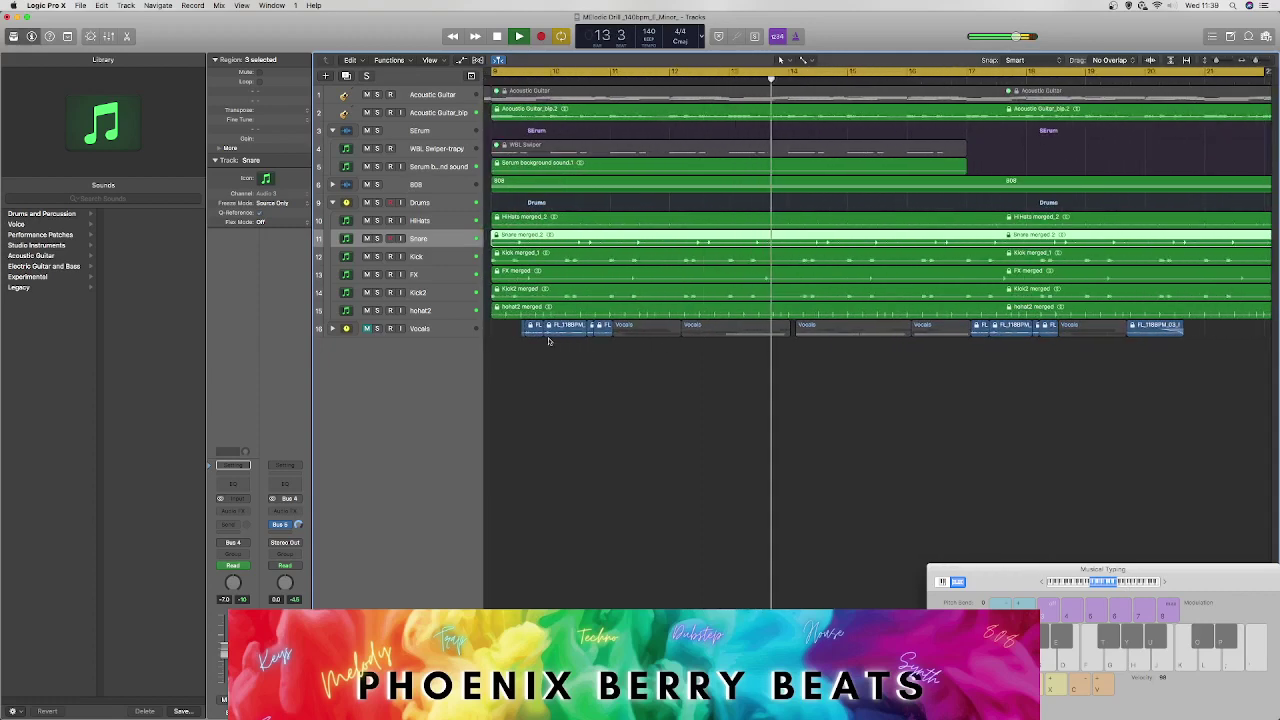
{"action": "key", "text": "space"}
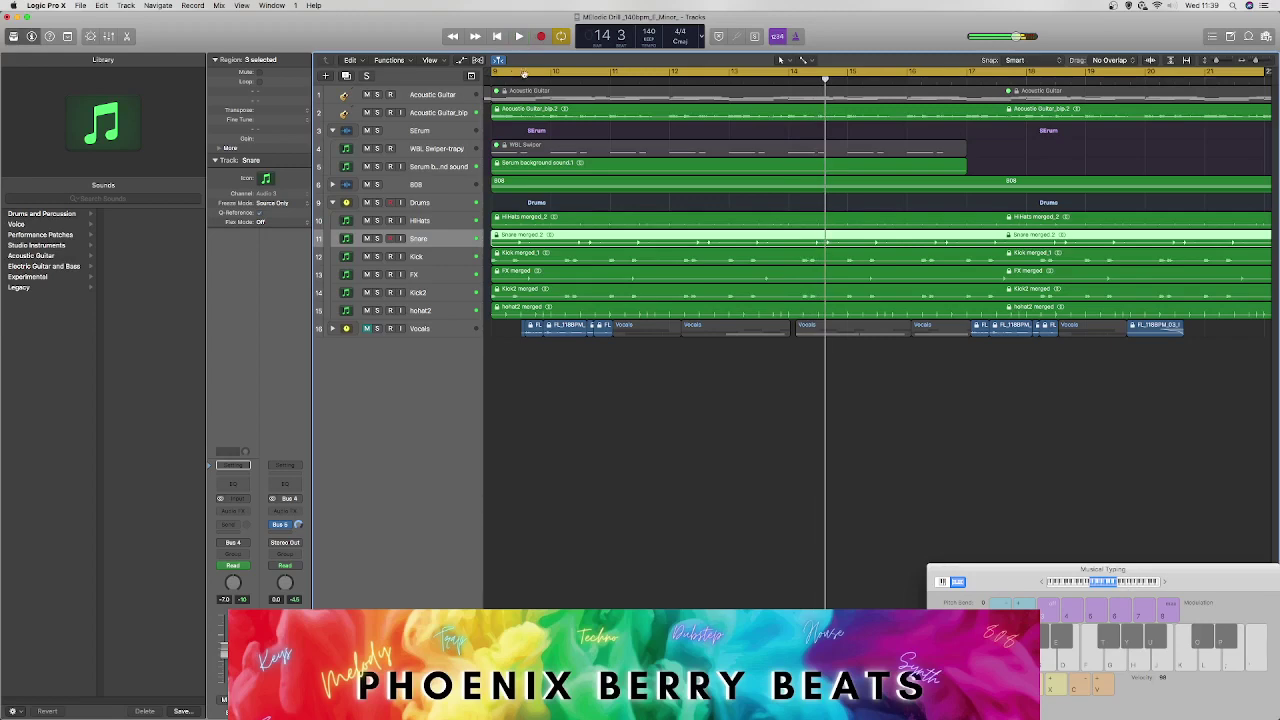
{"action": "left_click", "coordinate": [522, 78]}
{"action": "left_click_drag", "start_coordinate": [522, 78], "coordinate": [610, 78]}
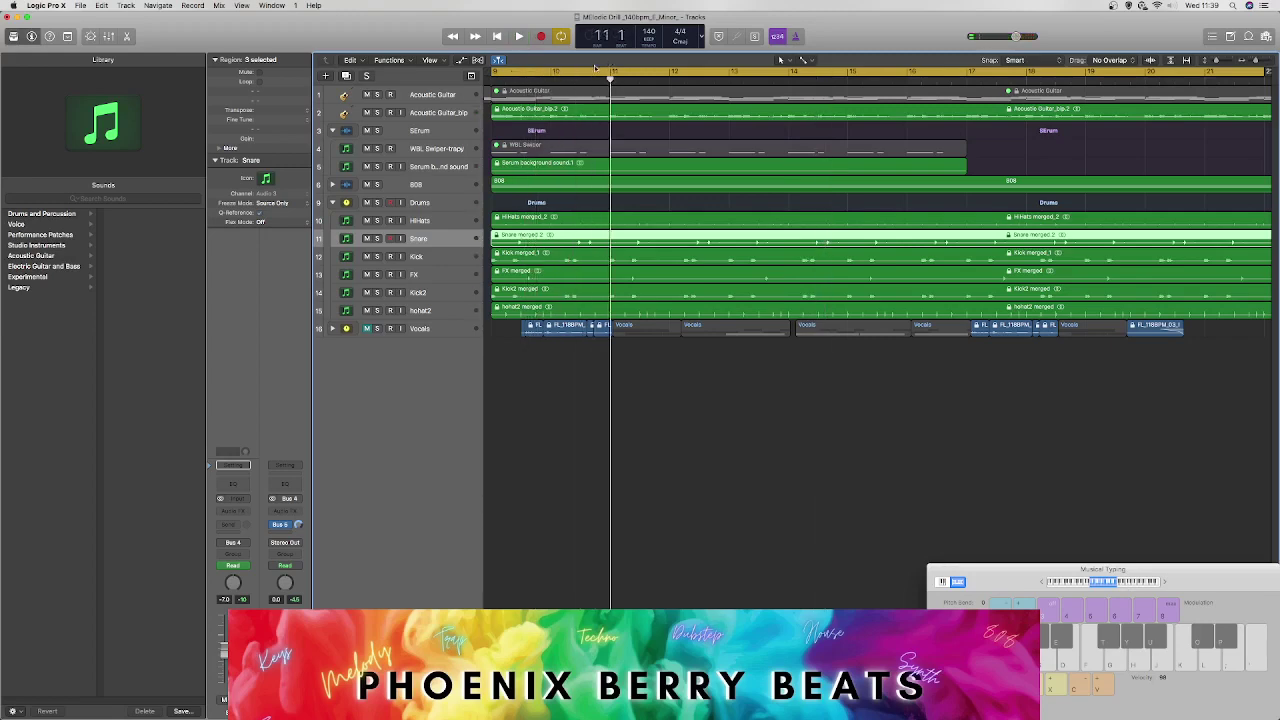
{"action": "key", "text": "super+t"}
{"action": "left_click", "coordinate": [607, 243]}
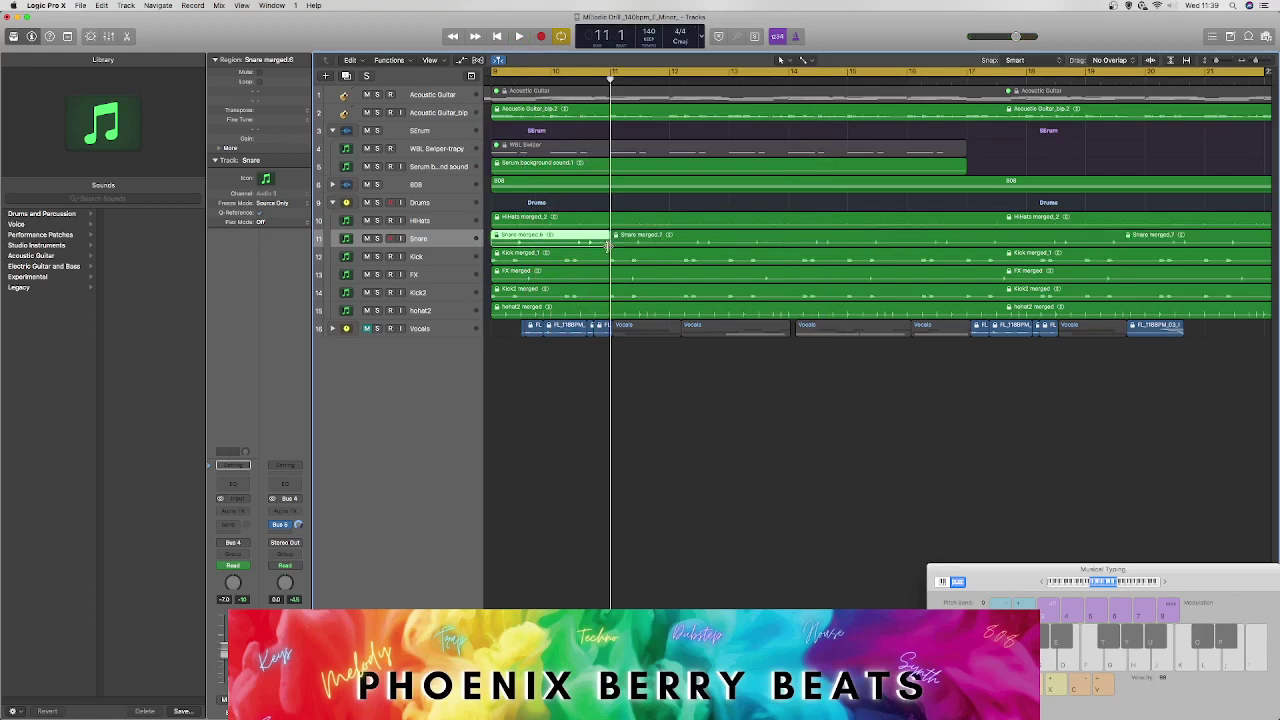
Step: Try shortening the Snare piece so it ends before bar 11, leaving its automation unmoved, and audition the gap
{"action": "left_click_drag", "start_coordinate": [600, 246], "coordinate": [605, 246]}
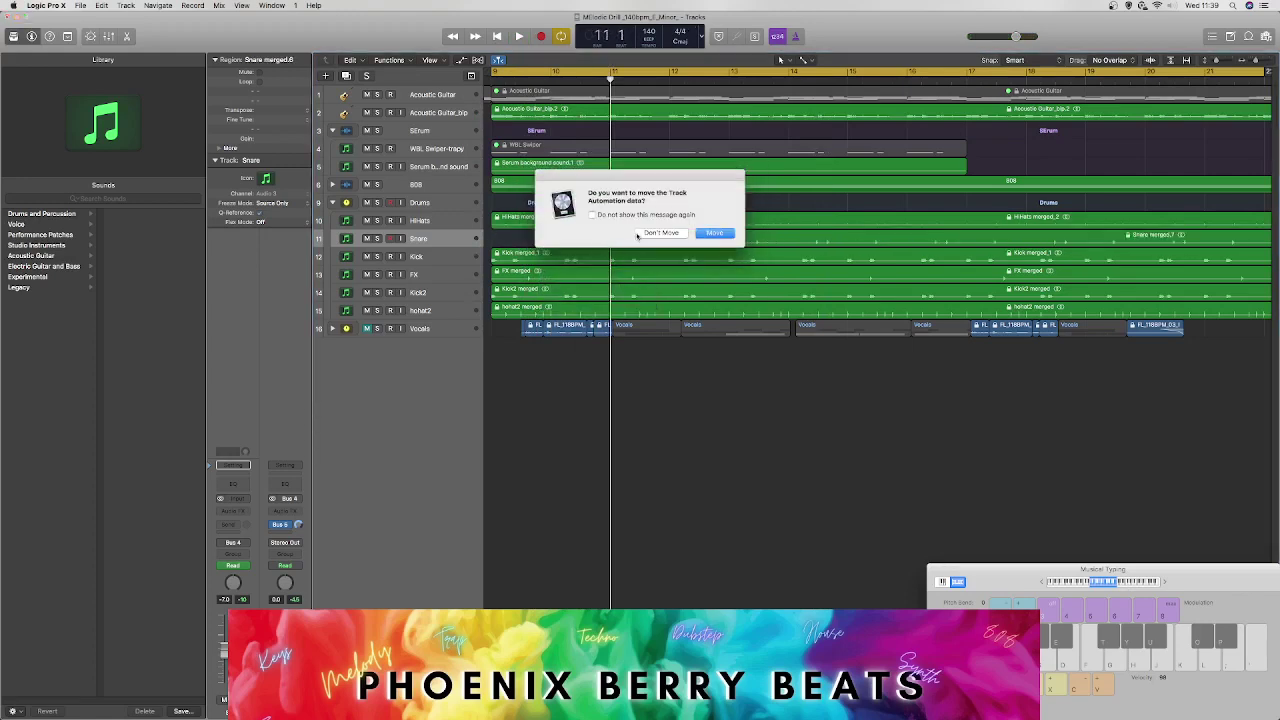
{"action": "left_click", "coordinate": [640, 233]}
{"action": "key", "text": "super+z"}
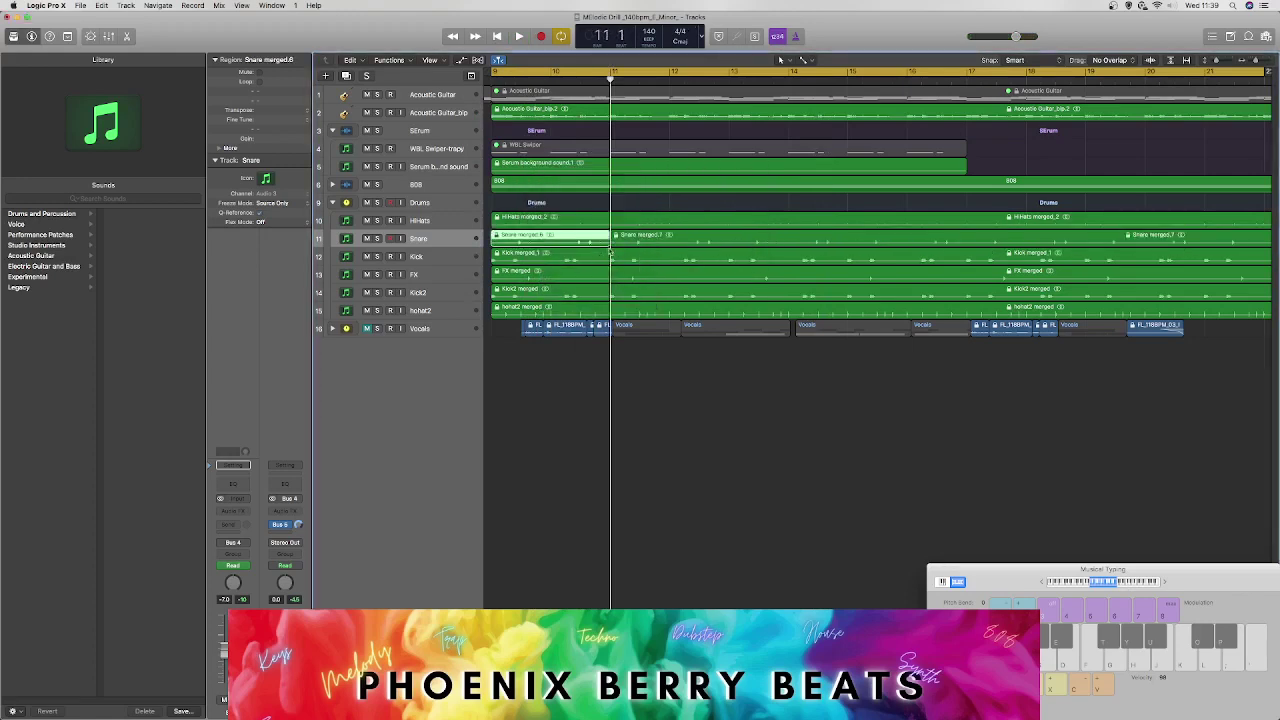
{"action": "left_click_drag", "start_coordinate": [609, 246], "coordinate": [594, 246]}
{"action": "key", "text": "shift+space"}
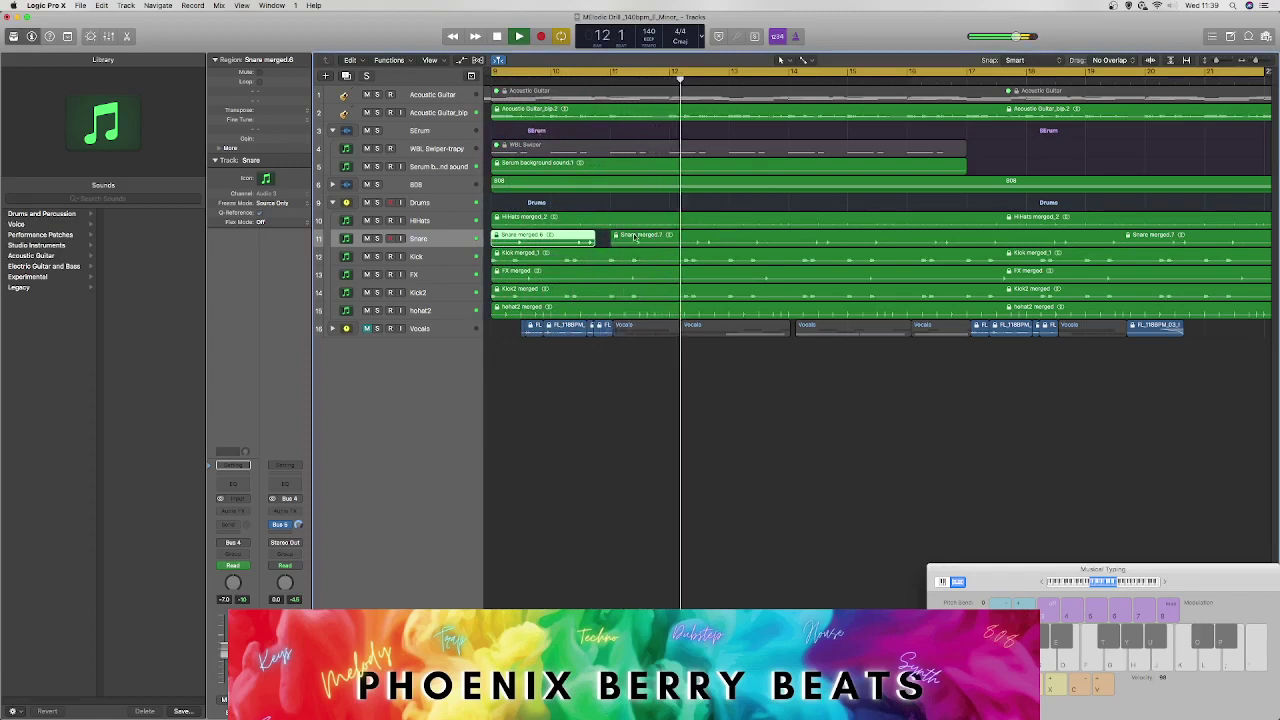
{"action": "key", "text": "space"}
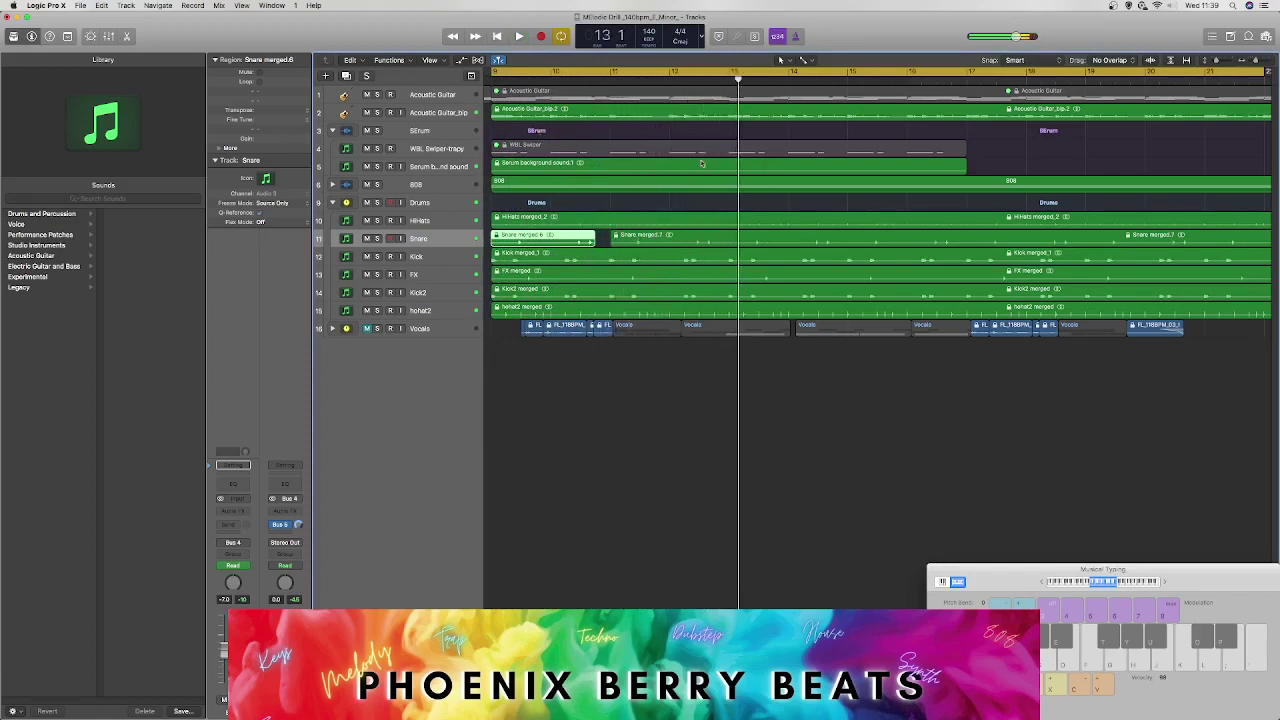
Step: Extend the Snare piece back to bar 11, replay from bar 9 and undo the Snare split
{"action": "left_click_drag", "start_coordinate": [593, 243], "coordinate": [609, 245]}
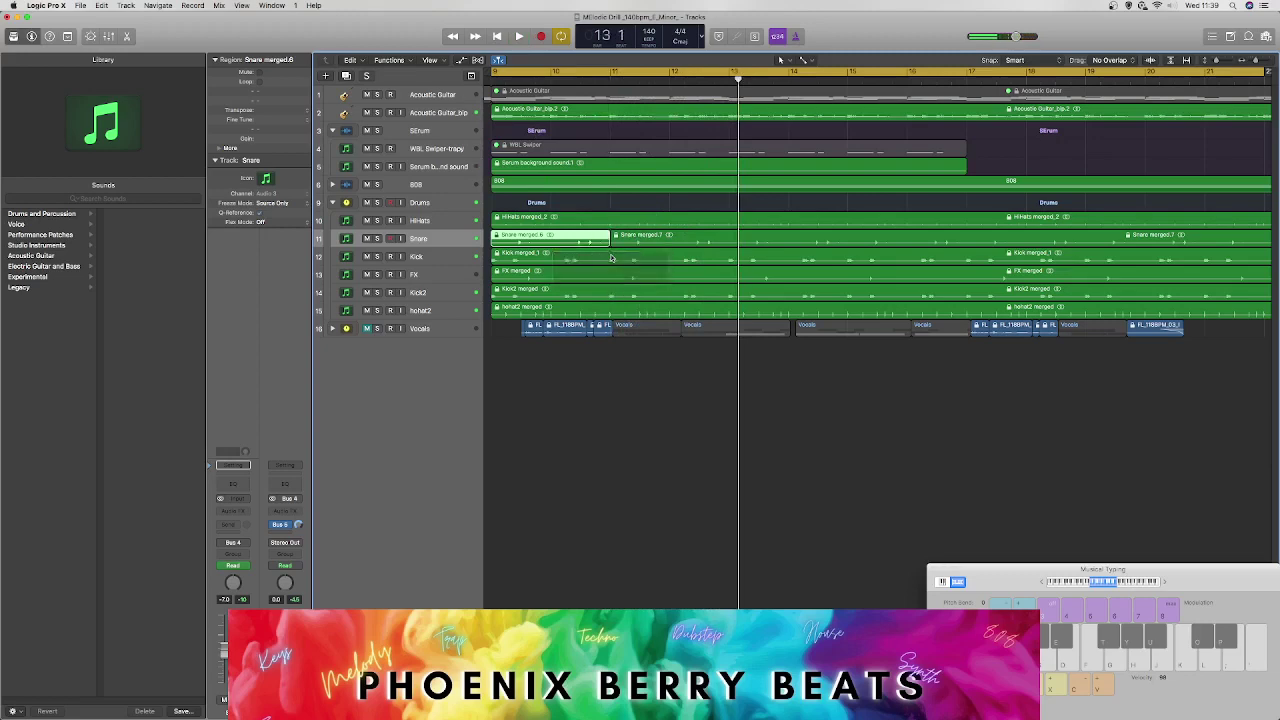
{"action": "key", "text": "space"}
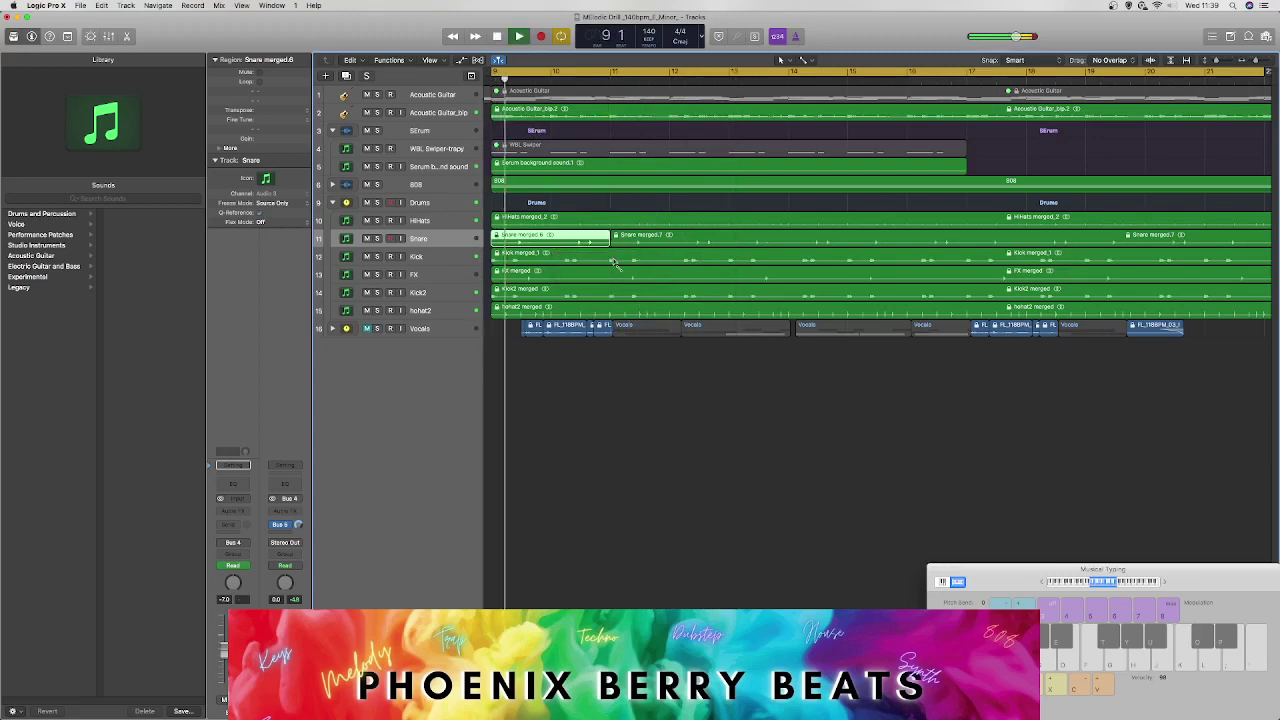
{"action": "key", "text": "super+z"}
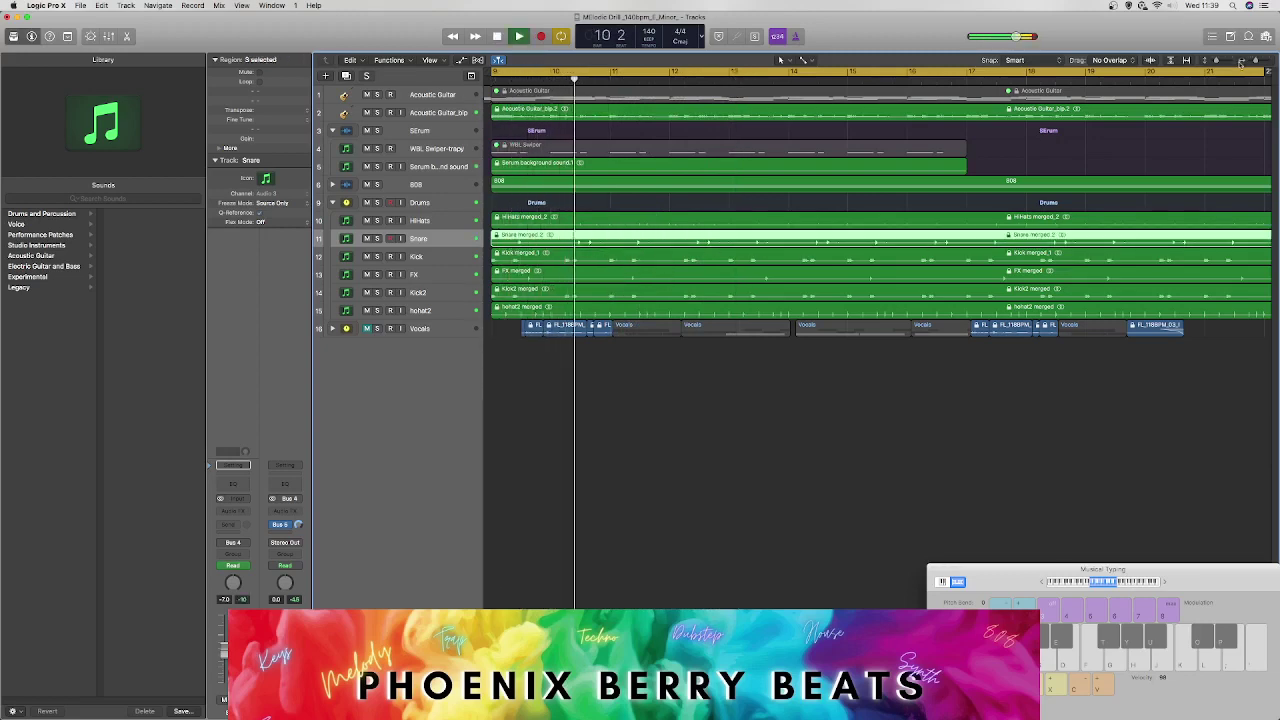
Step: Play through the main section and collapse the SErum track stack
{"action": "left_click_drag", "start_coordinate": [1256, 60], "coordinate": [1245, 60]}
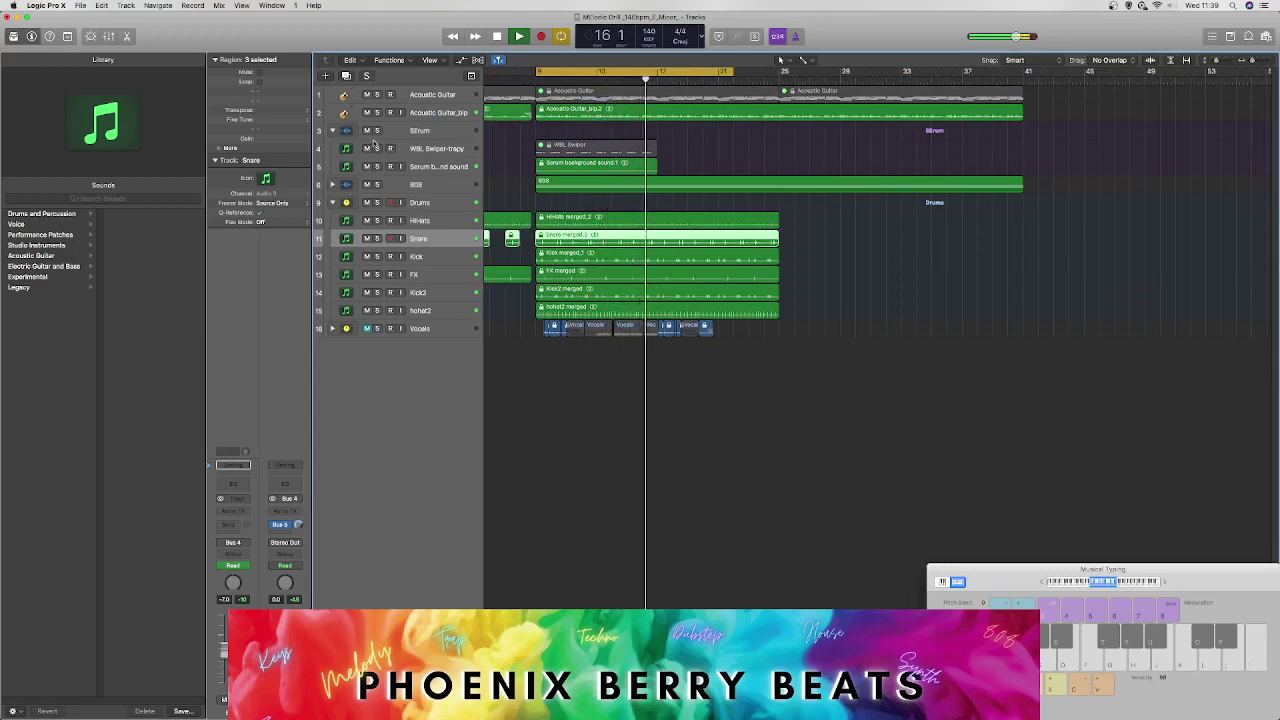
{"action": "left_click", "coordinate": [333, 131]}
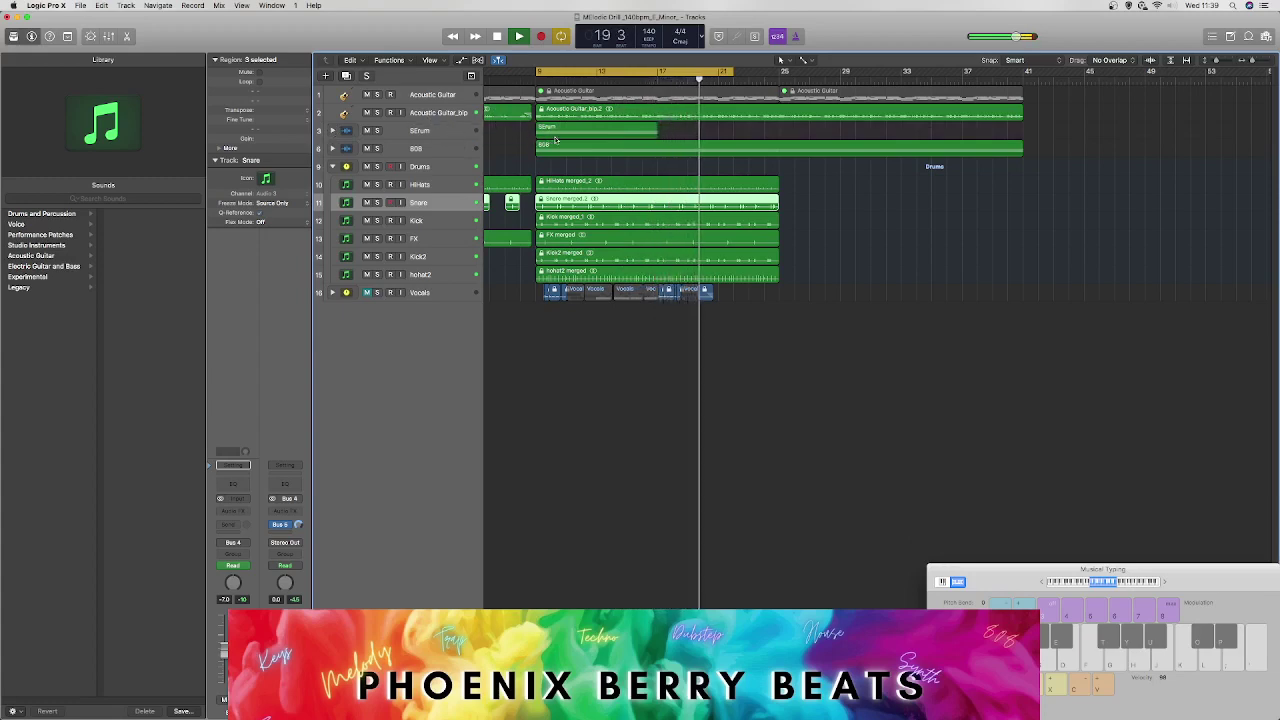
{"action": "key", "text": "space"}
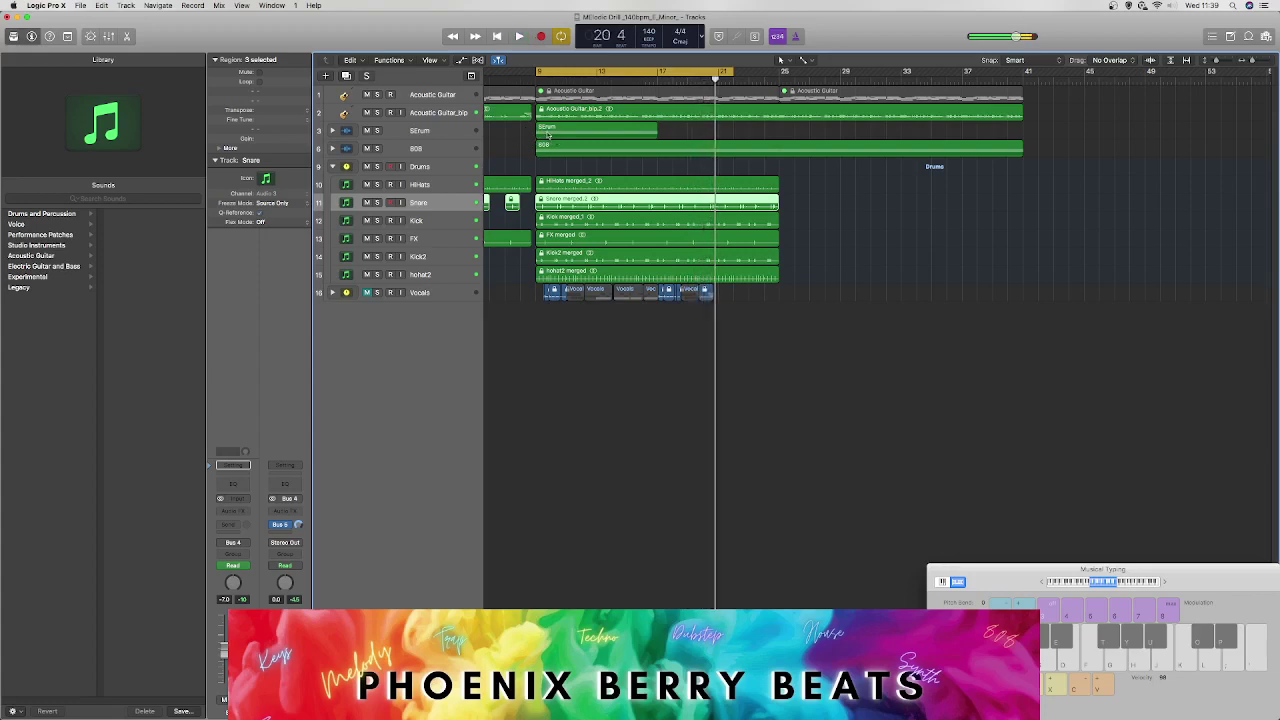
Step: Unlock the SErum region's SMPTE position and move it with its automation from bar 9 to bar 25
{"action": "left_click_drag", "start_coordinate": [548, 133], "coordinate": [787, 135]}
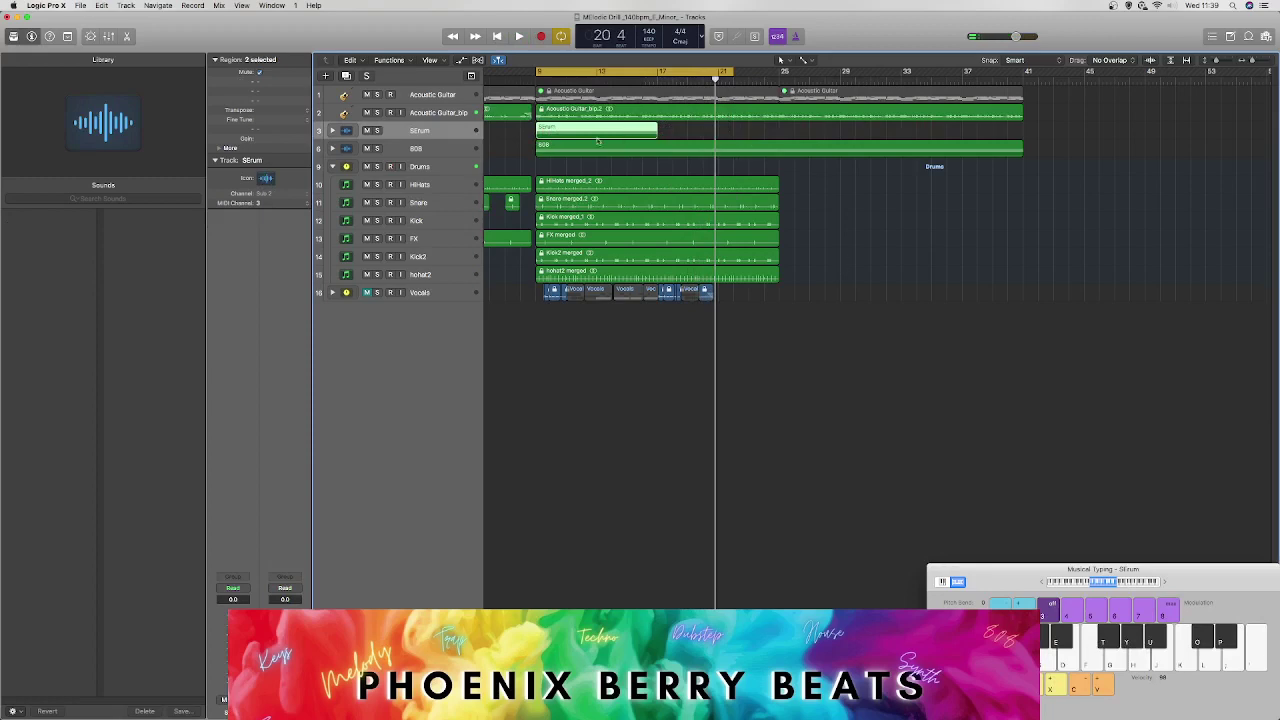
{"action": "right_click", "coordinate": [566, 131]}
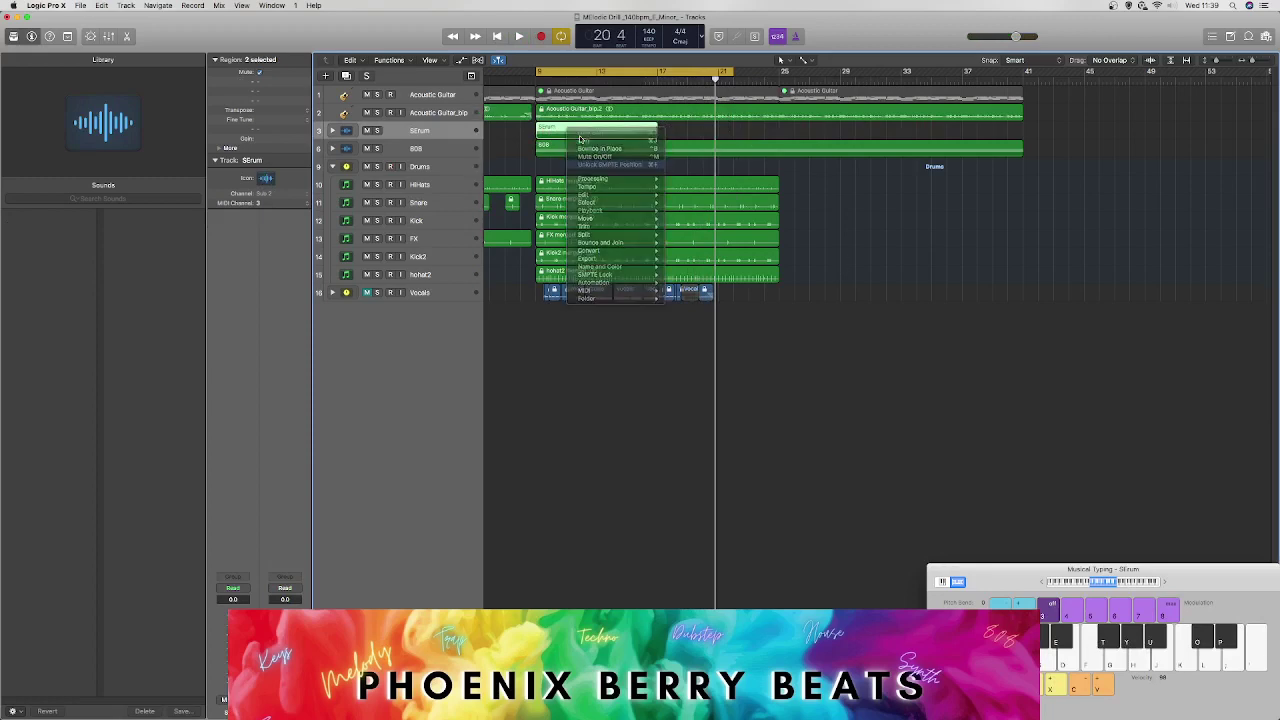
{"action": "left_click", "coordinate": [596, 166]}
{"action": "left_click_drag", "start_coordinate": [566, 131], "coordinate": [806, 133]}
{"action": "left_click", "coordinate": [713, 233]}
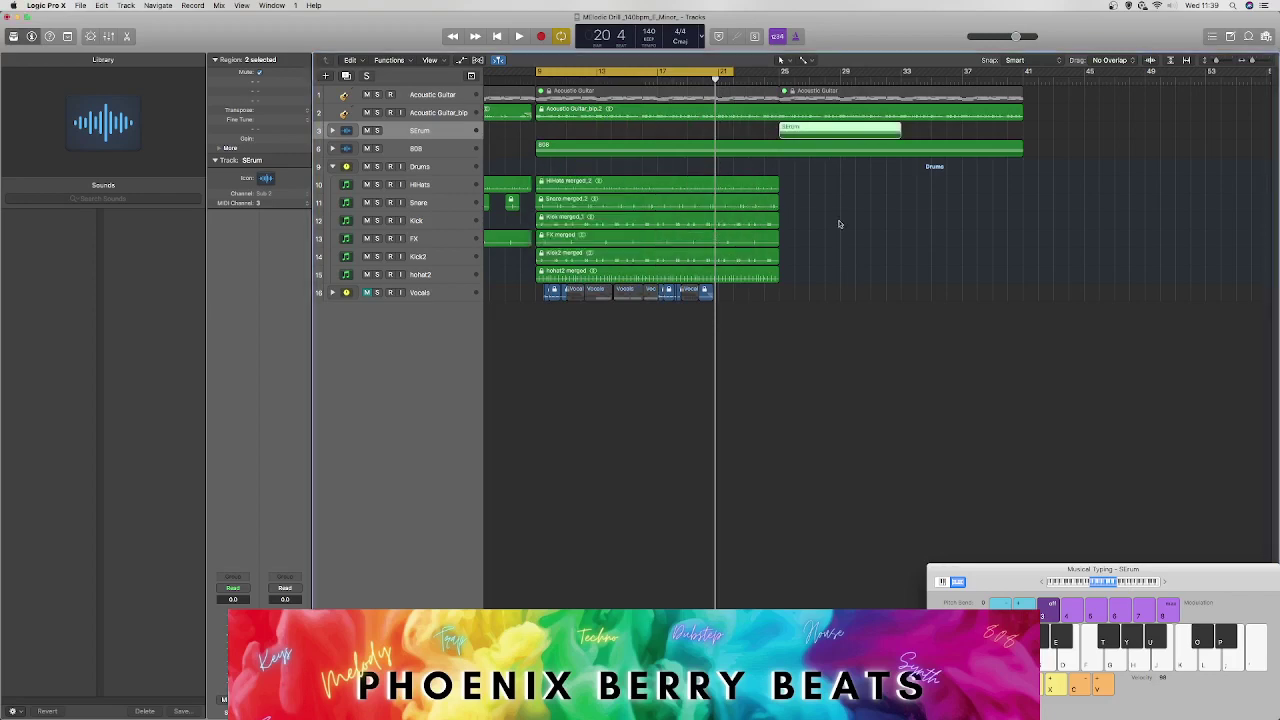
Step: Copy the six main-section drum regions, HiHats through hohat2, with their automation to bar 25 and cycle bars 9 to 41
{"action": "mouse_move", "coordinate": [828, 268]}
{"action": "left_mouse_down"}
{"action": "mouse_move", "coordinate": [782, 184]}
{"action": "mouse_move", "coordinate": [776, 206]}
{"action": "mouse_move", "coordinate": [574, 270]}
{"action": "mouse_move", "coordinate": [840, 260]}
{"action": "mouse_move", "coordinate": [811, 278]}
{"action": "left_mouse_up"}
{"action": "left_click", "coordinate": [574, 269], "text": "shift"}
{"action": "left_click", "coordinate": [714, 236]}
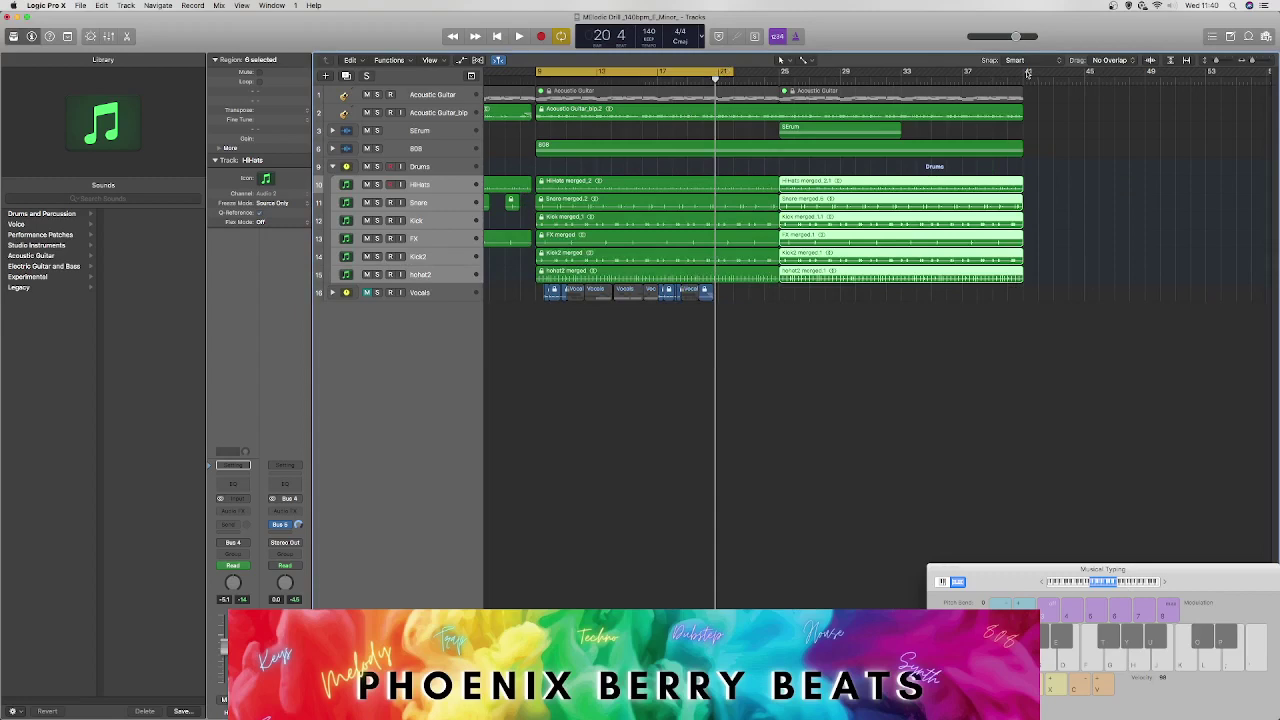
{"action": "left_click_drag", "start_coordinate": [1026, 73], "coordinate": [536, 73]}
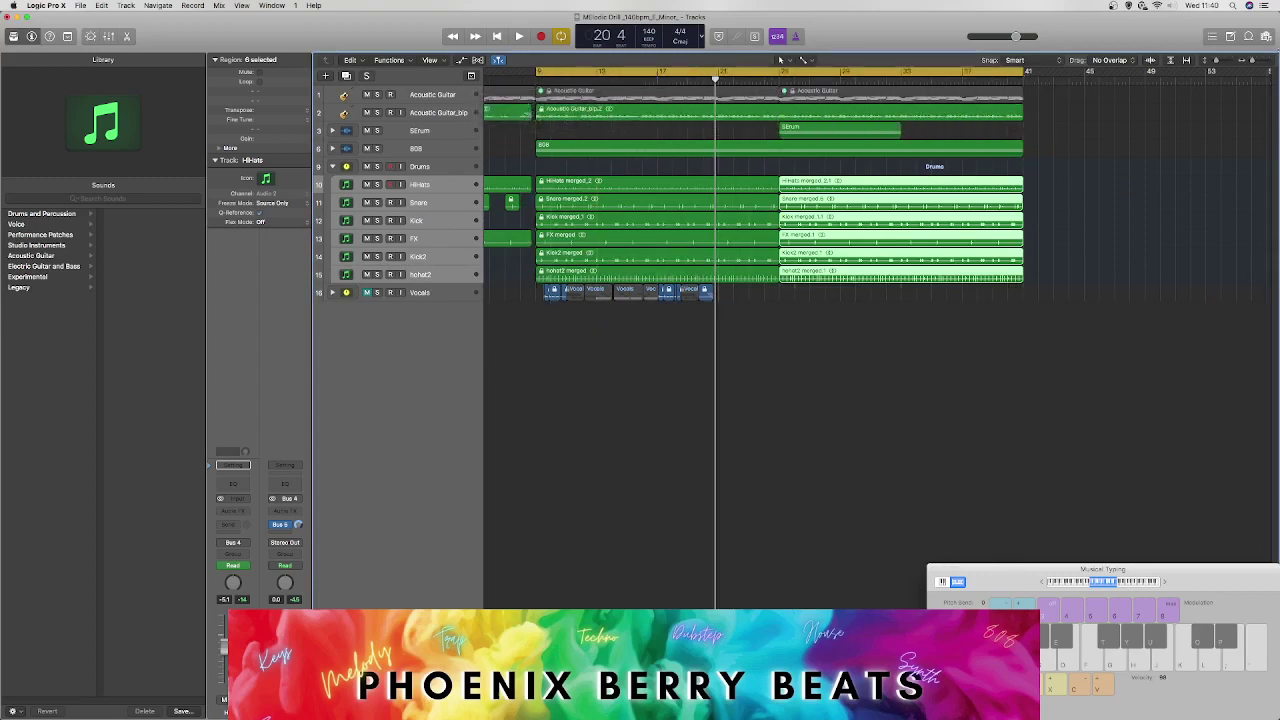
{"action": "left_click_drag", "start_coordinate": [1250, 62], "coordinate": [1230, 63]}
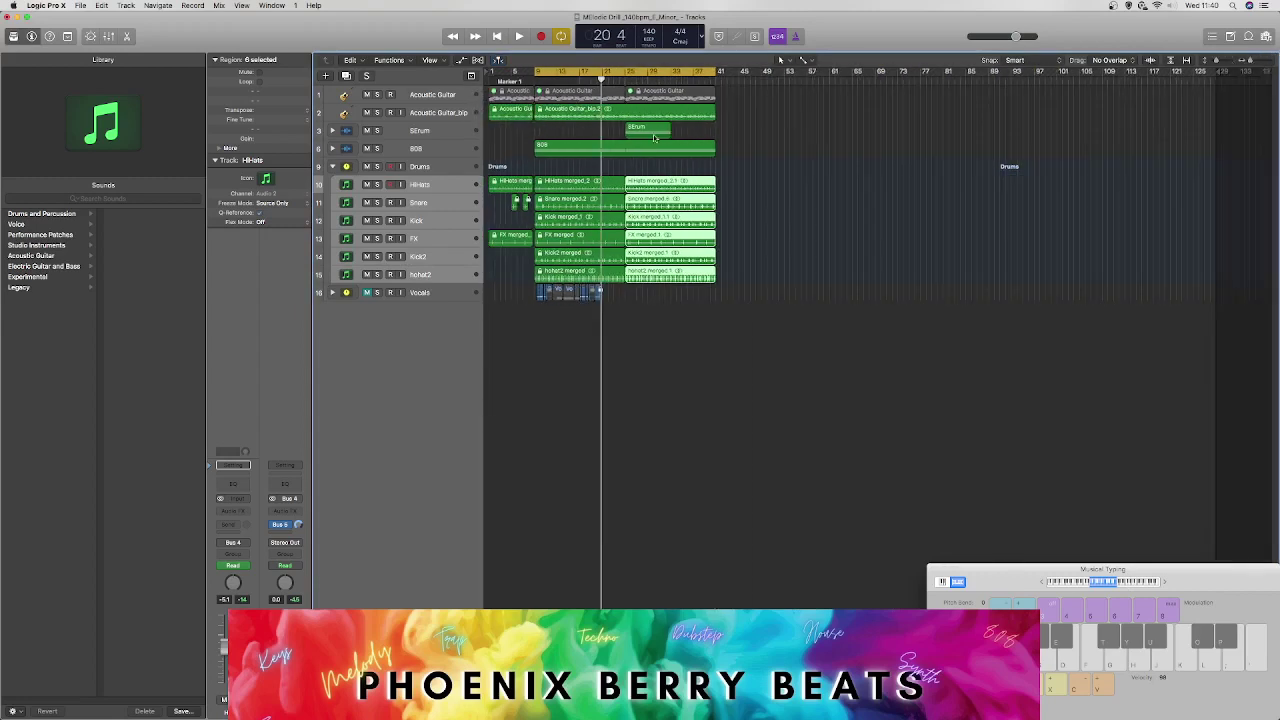
{"action": "left_click", "coordinate": [769, 161]}
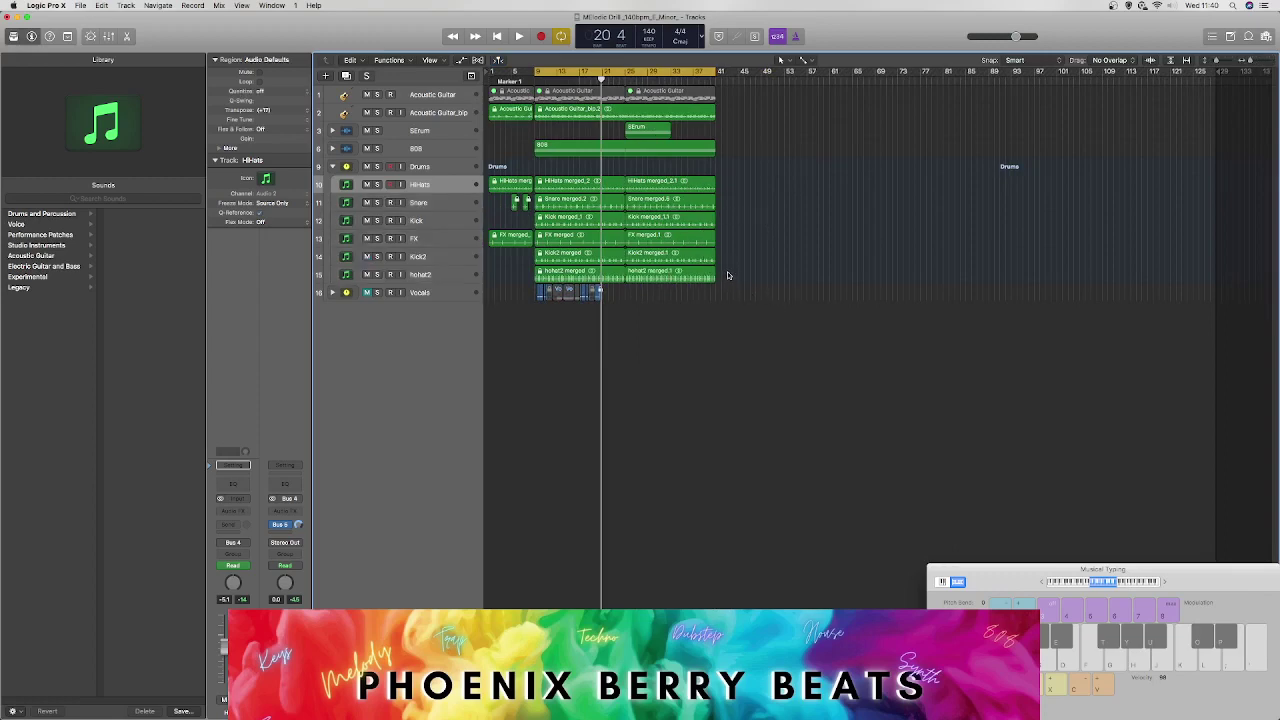
Step: Copy the Snare, Kick2 and hohat2 regions of bars 9 to 41 to bar 41 with automation, and cycle bars 37 to 69
{"action": "left_click_drag", "start_coordinate": [728, 254], "coordinate": [554, 247]}
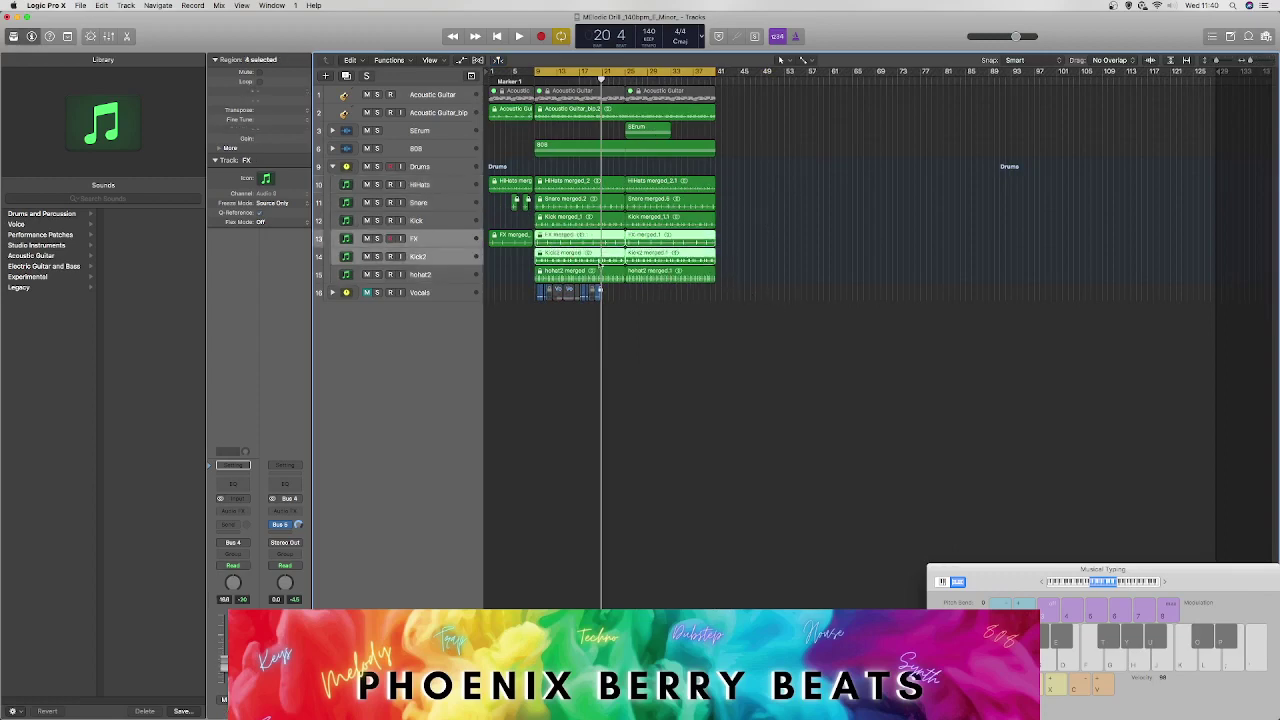
{"action": "left_click_drag", "start_coordinate": [728, 293], "coordinate": [739, 262]}
{"action": "mouse_move", "coordinate": [735, 199]}
{"action": "left_mouse_down"}
{"action": "mouse_move", "coordinate": [563, 196]}
{"action": "mouse_move", "coordinate": [717, 212]}
{"action": "mouse_move", "coordinate": [720, 200]}
{"action": "left_mouse_up"}
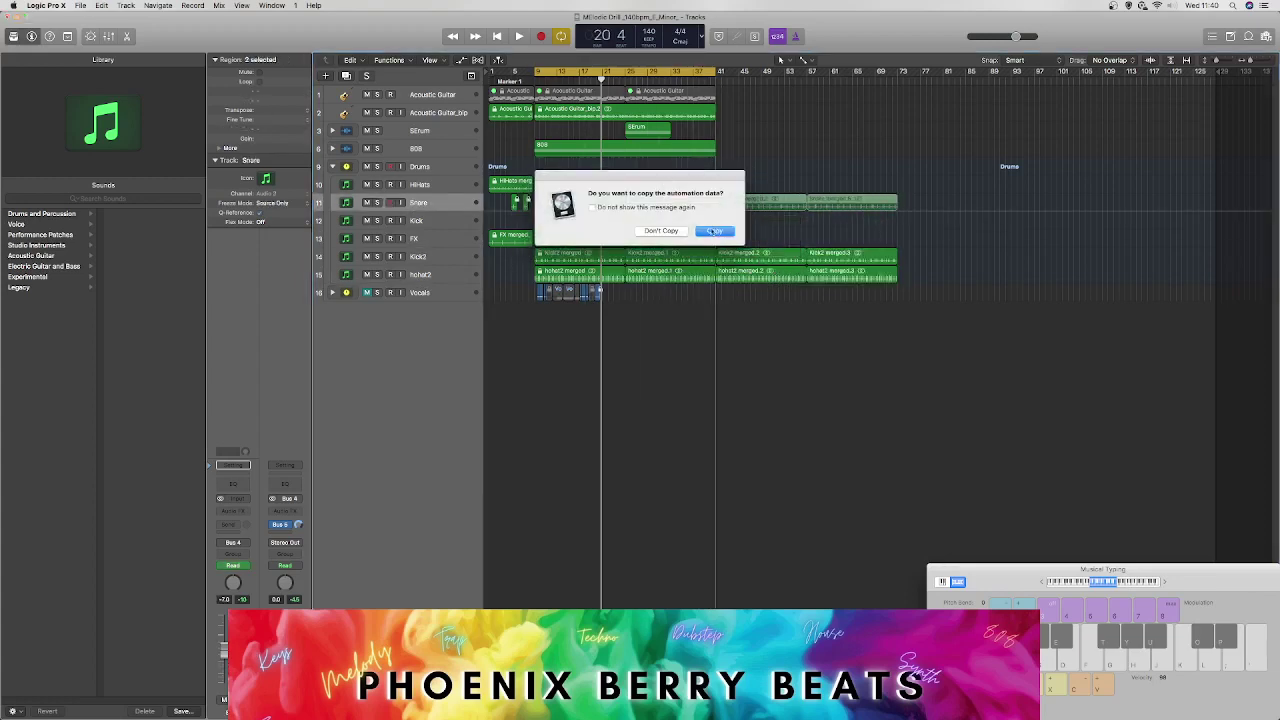
{"action": "left_click", "coordinate": [714, 231]}
{"action": "left_click_drag", "start_coordinate": [665, 68], "coordinate": [822, 68]}
{"action": "key", "text": "space"}
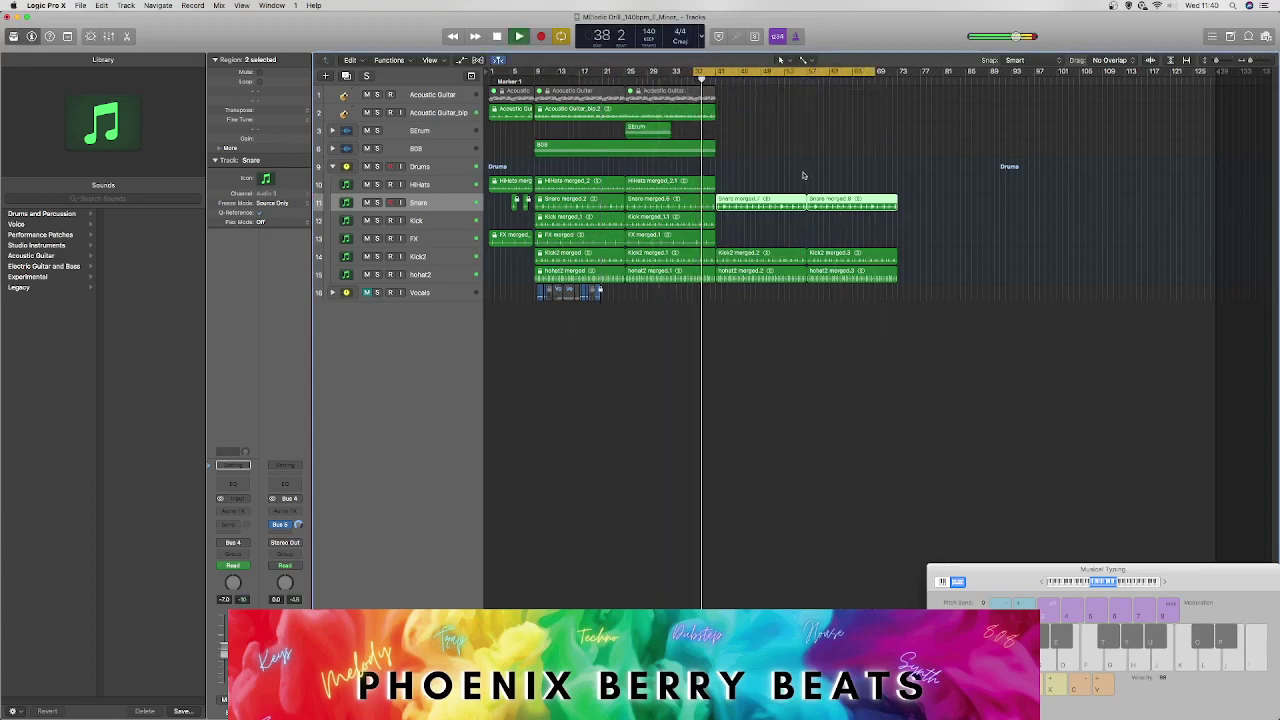
Step: Copy the Acoustic Guitar_bip region of bars 9 to 41 to bar 41 and lock the copy's SMPTE position
{"action": "left_click_drag", "start_coordinate": [562, 104], "coordinate": [767, 104]}
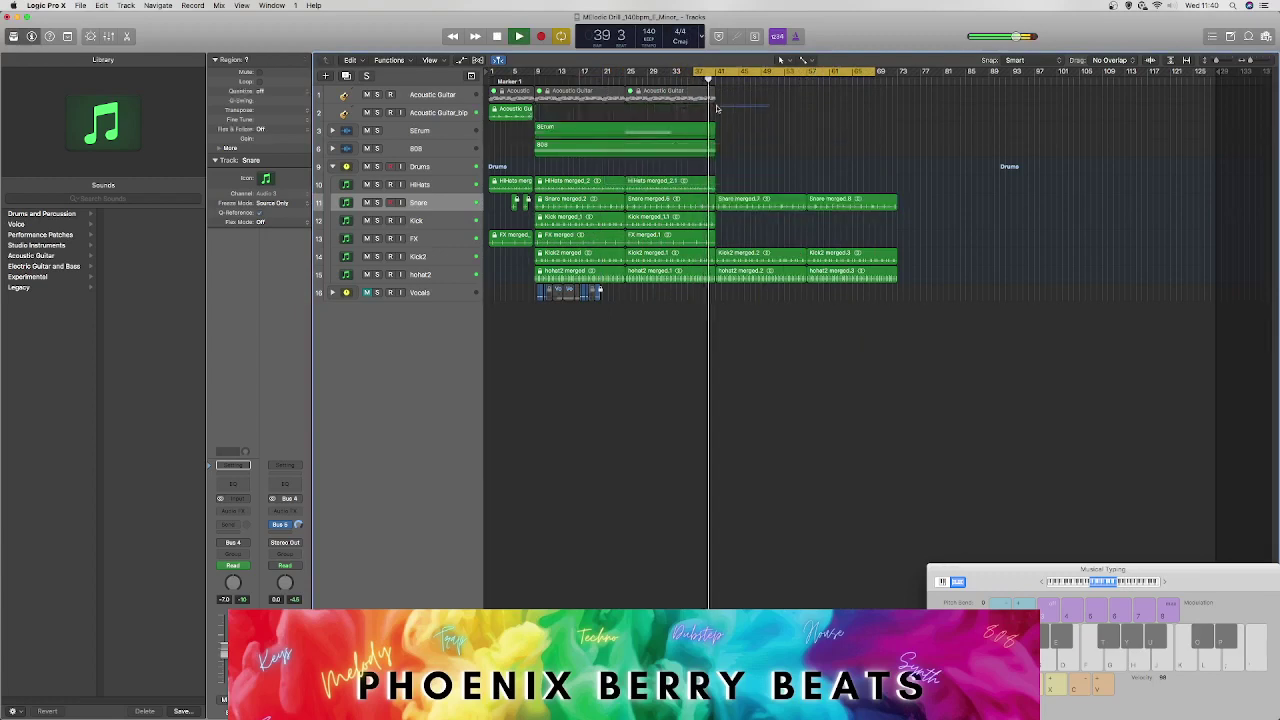
{"action": "key", "text": "super+z"}
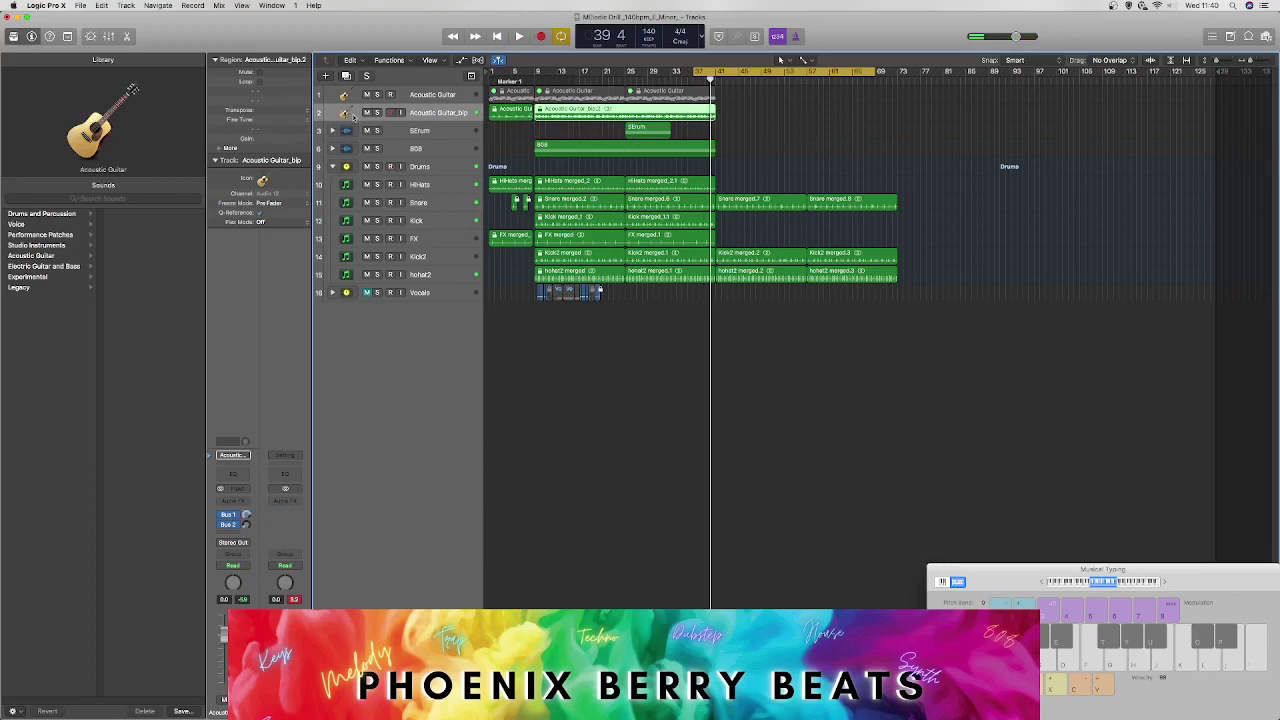
{"action": "left_click_drag", "start_coordinate": [563, 114], "coordinate": [747, 122]}
{"action": "right_click", "coordinate": [747, 120]}
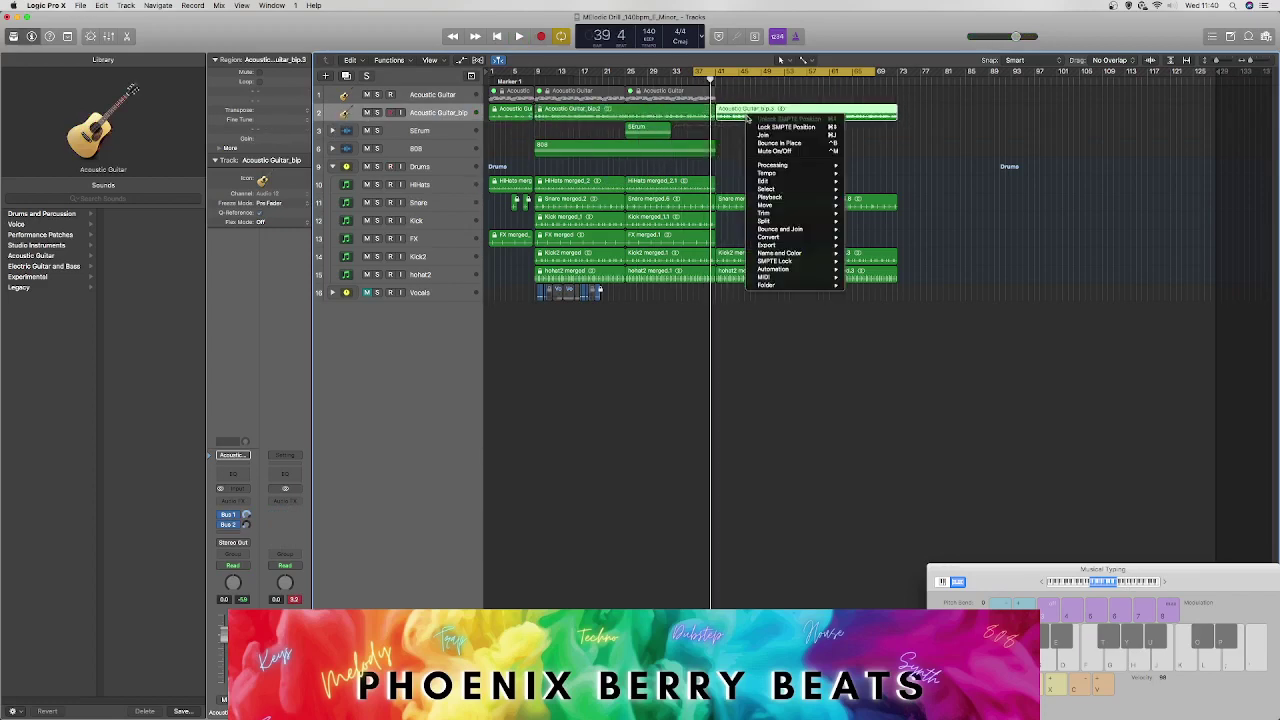
{"action": "left_click", "coordinate": [760, 129]}
{"action": "key", "text": "space"}
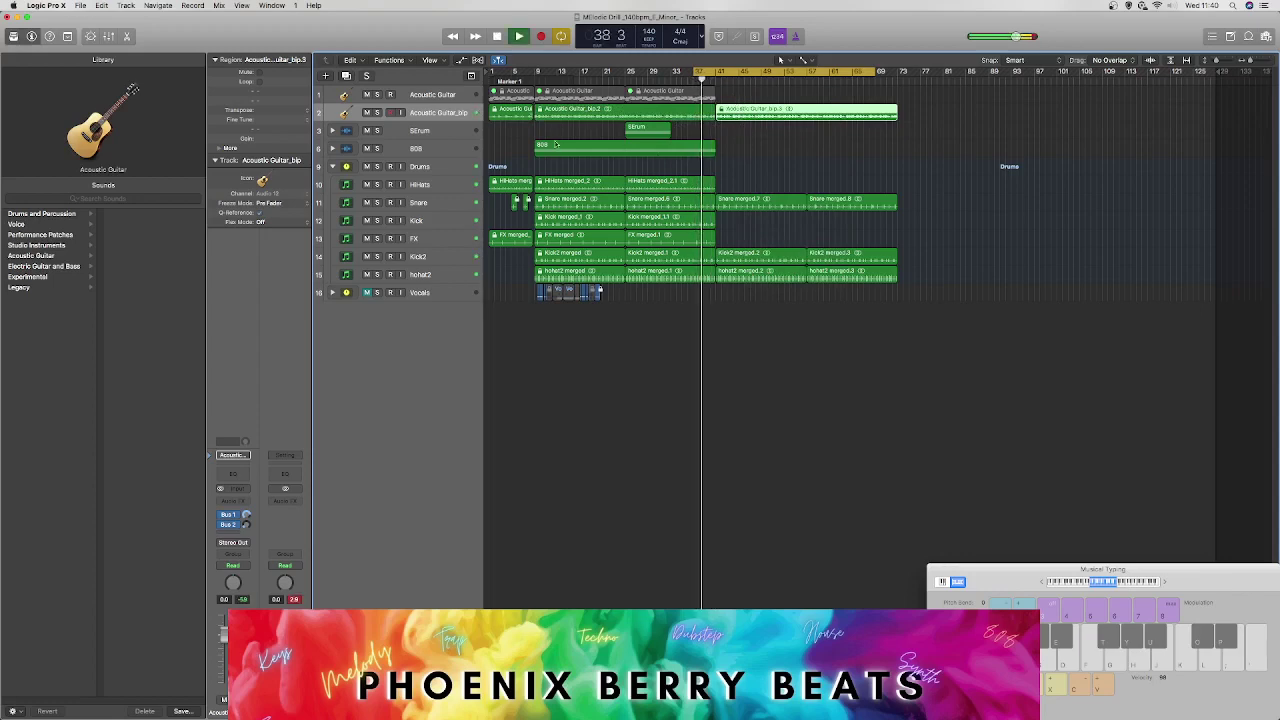
Step: Copy the 808 region from bar 9 to bar 41
{"action": "left_click_drag", "start_coordinate": [555, 145], "coordinate": [738, 146]}
{"action": "right_click", "coordinate": [742, 147]}
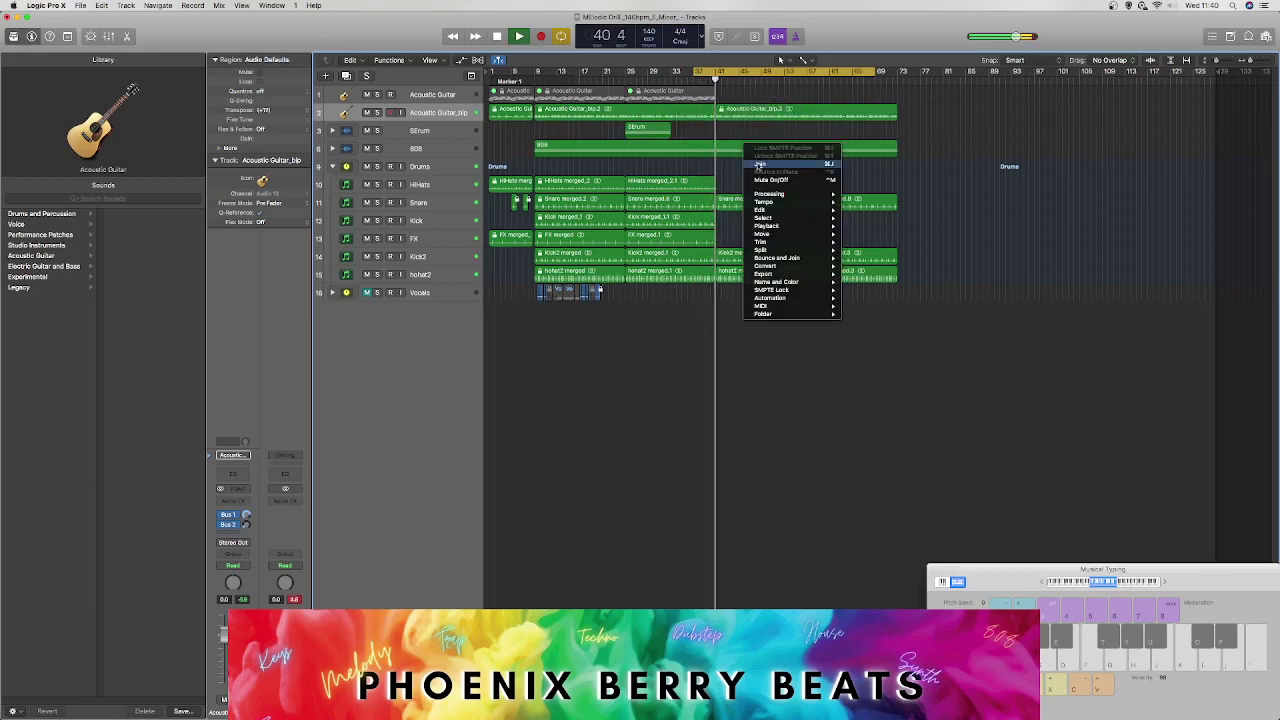
{"action": "left_click", "coordinate": [964, 193]}
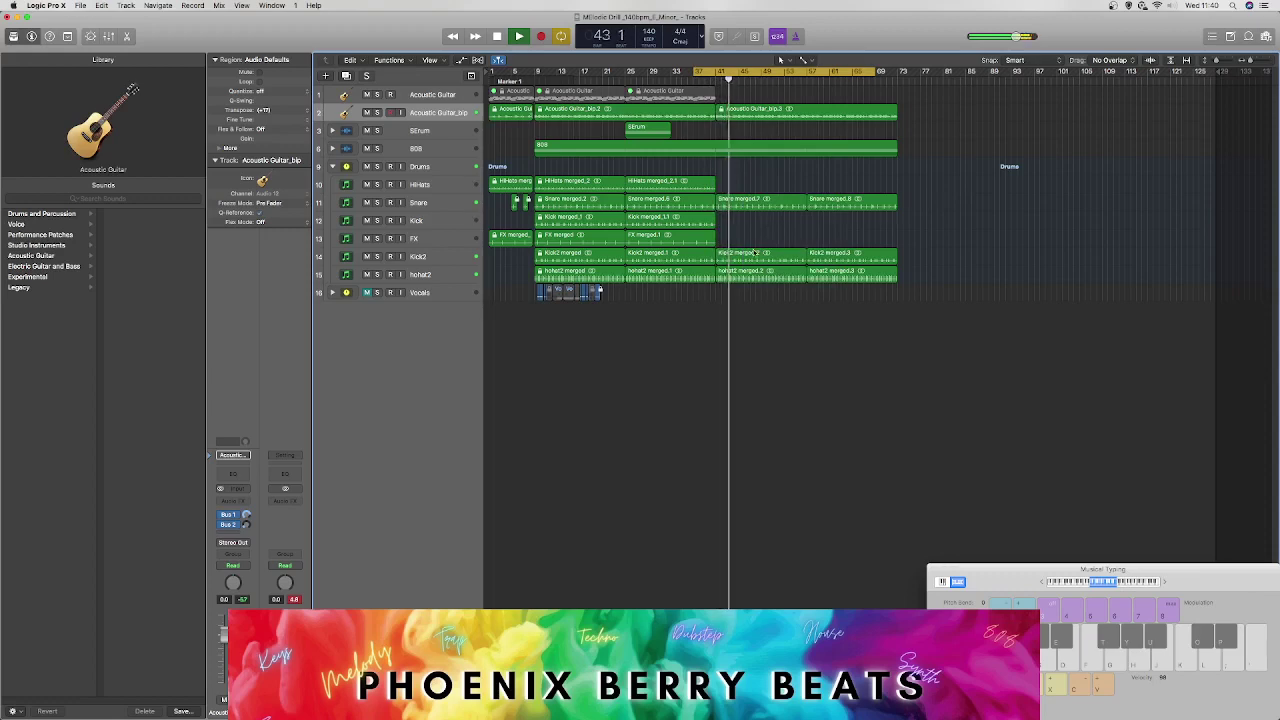
Step: Delete the Kick2 copies after bar 41 and copy the Kick regions of bars 9 to 41 to bar 41
{"action": "left_click_drag", "start_coordinate": [756, 240], "coordinate": [812, 254]}
{"action": "key", "text": "Delete"}
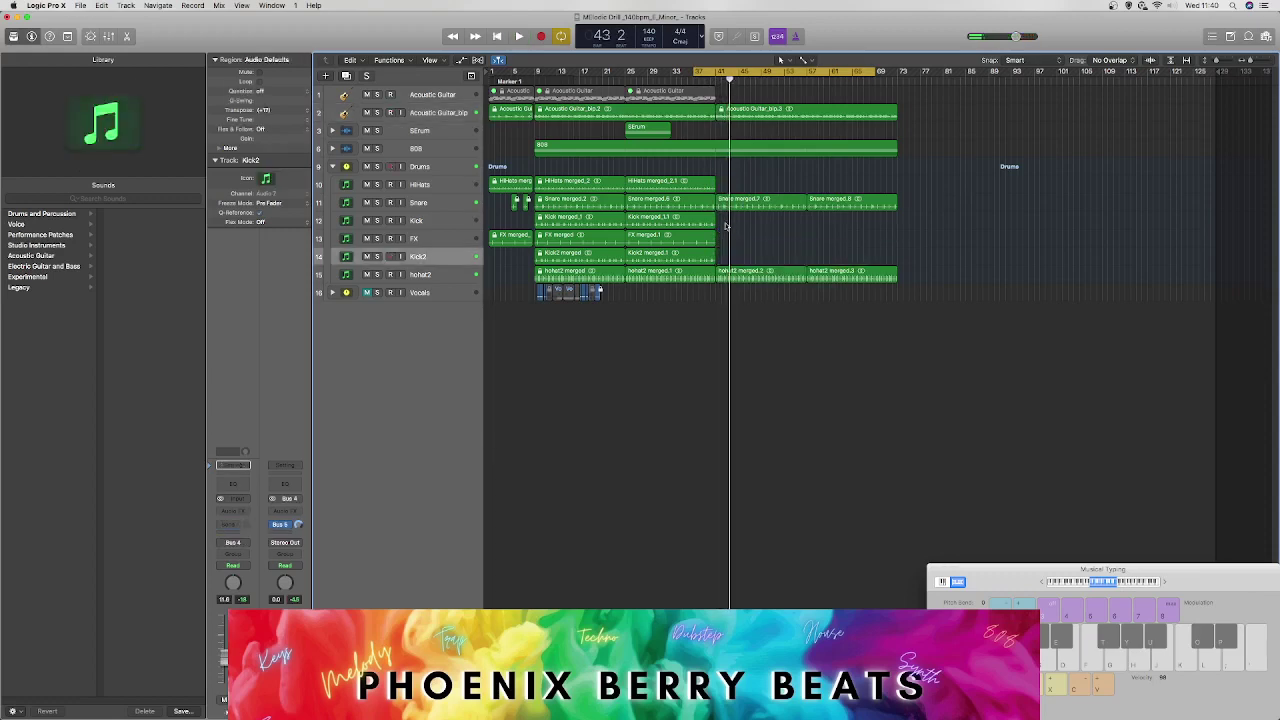
{"action": "left_click_drag", "start_coordinate": [562, 222], "coordinate": [741, 217]}
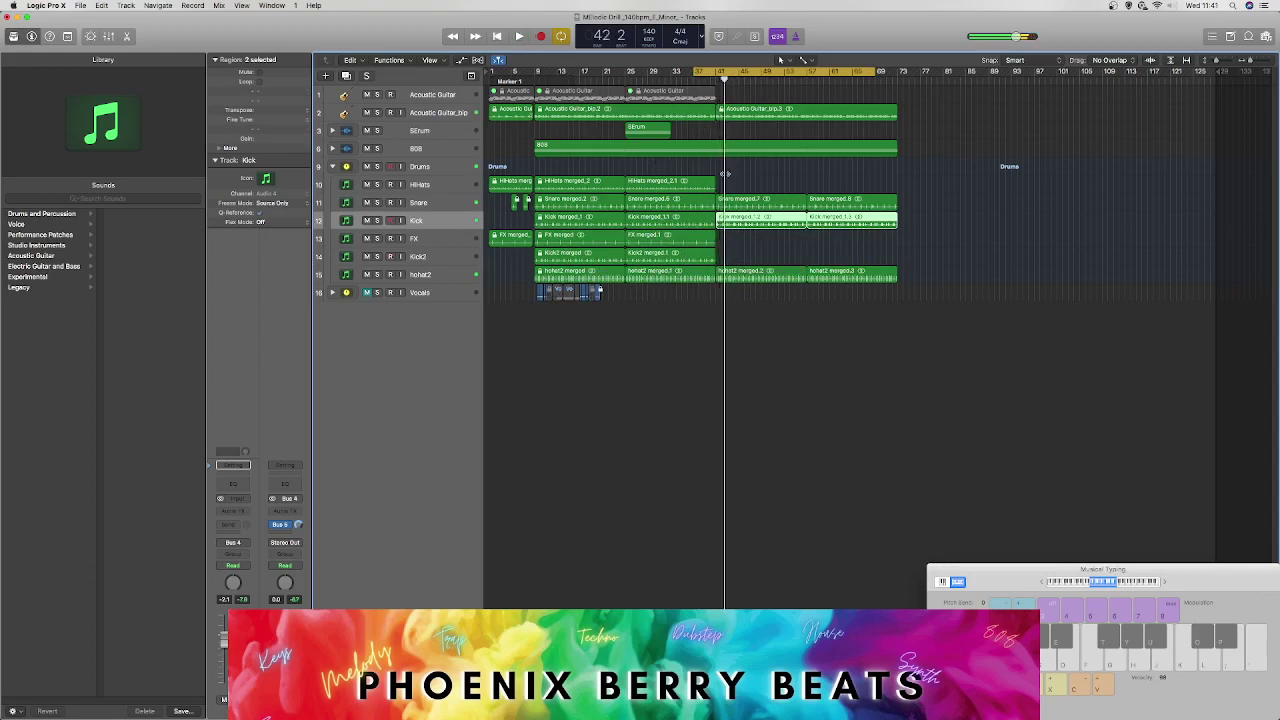
Step: Return the playhead to bar 9, copy the HiHats regions of bars 9 to 41 with automation to bar 41 and play
{"action": "key", "text": "comma"}
{"action": "key", "text": "comma"}
{"action": "key", "text": "comma"}
{"action": "key", "text": "comma"}
{"action": "key", "text": "comma"}
{"action": "key", "text": "comma"}
{"action": "key", "text": "comma"}
{"action": "key", "text": "comma"}
{"action": "key", "text": "comma"}
{"action": "mouse_move", "coordinate": [733, 184]}
{"action": "left_mouse_down"}
{"action": "mouse_move", "coordinate": [580, 184]}
{"action": "mouse_move", "coordinate": [755, 190]}
{"action": "left_mouse_up"}
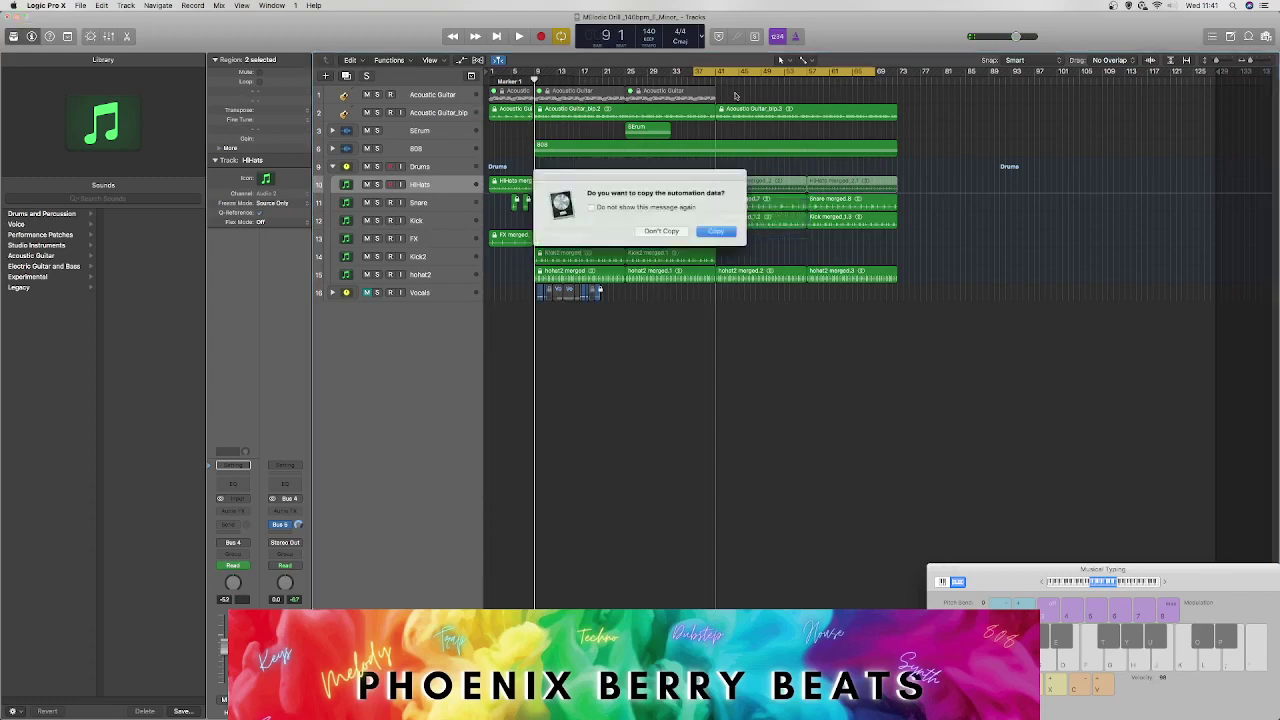
{"action": "left_click", "coordinate": [716, 231]}
{"action": "key", "text": "space"}
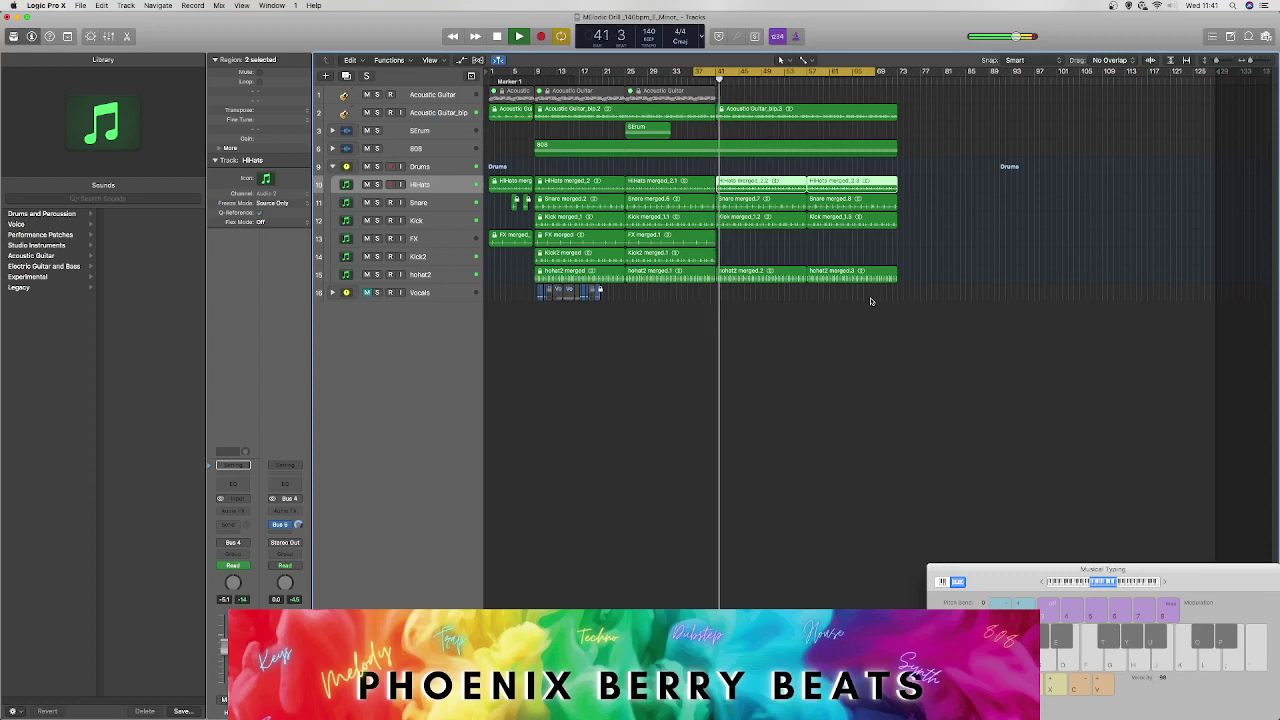
Step: Delete the two hohat2 region copies after bar 41 and stop playback
{"action": "left_click_drag", "start_coordinate": [860, 298], "coordinate": [740, 280]}
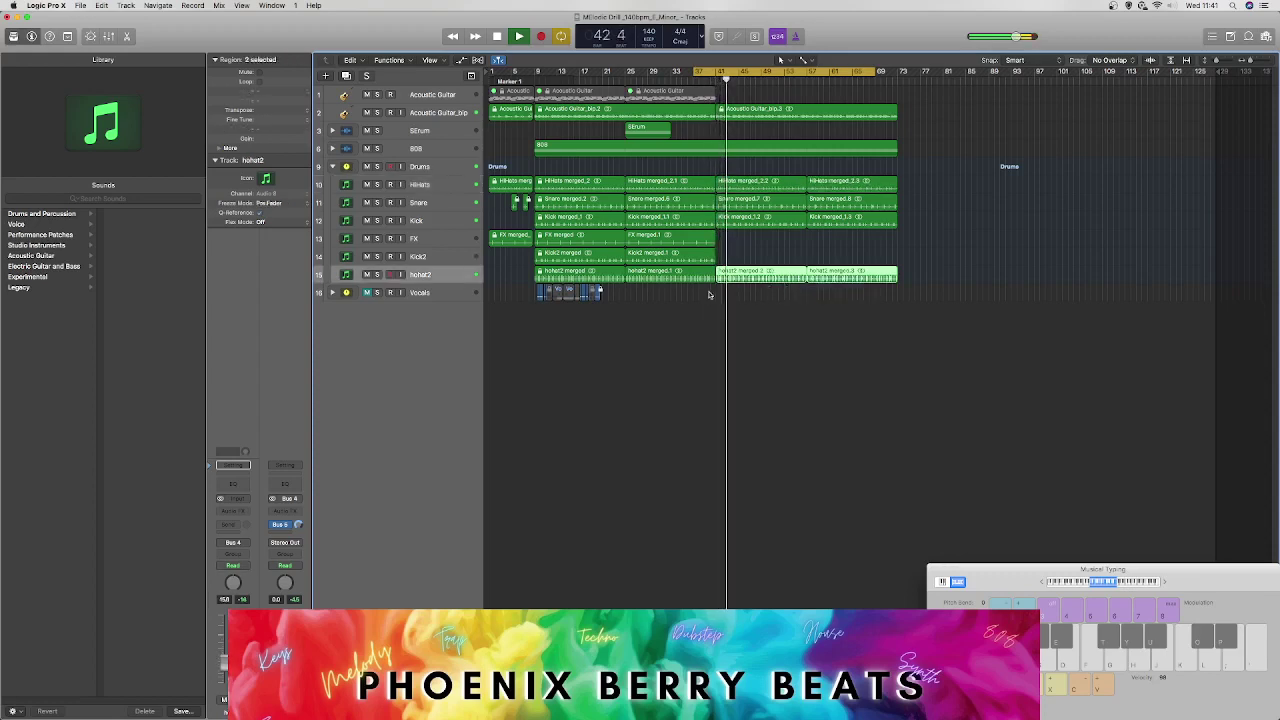
{"action": "key", "text": "Delete"}
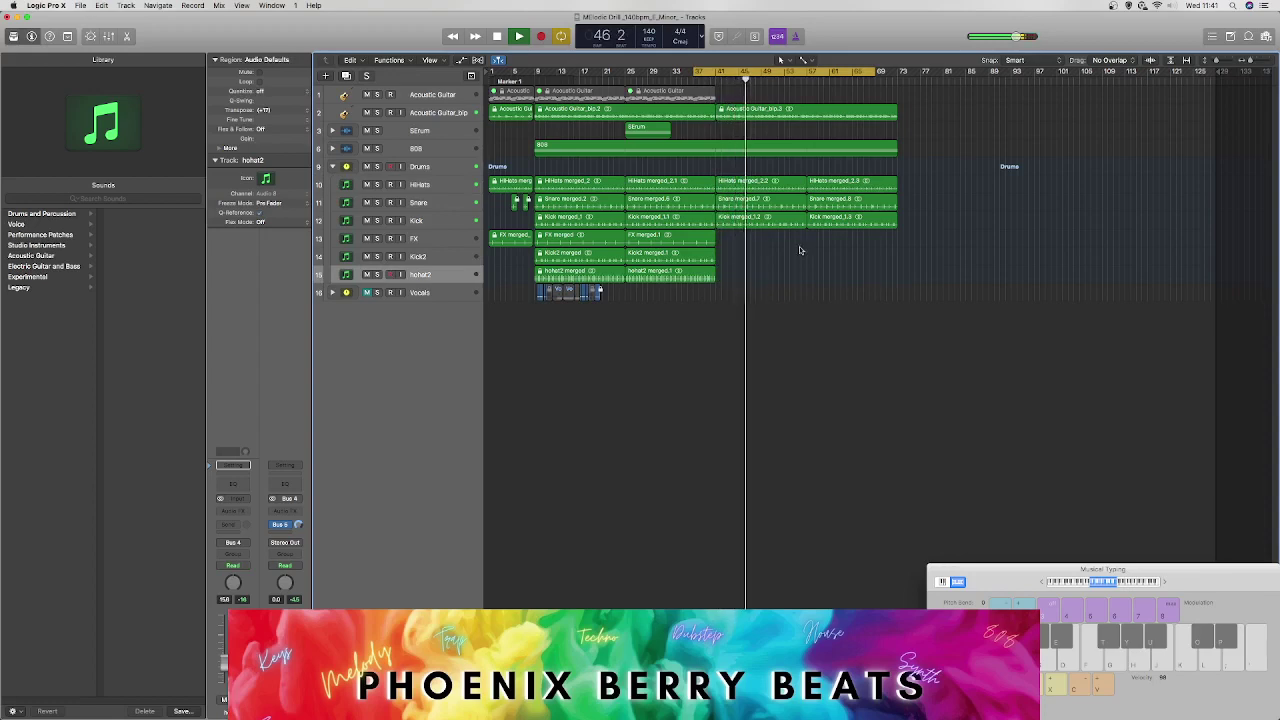
{"action": "key", "text": "space"}
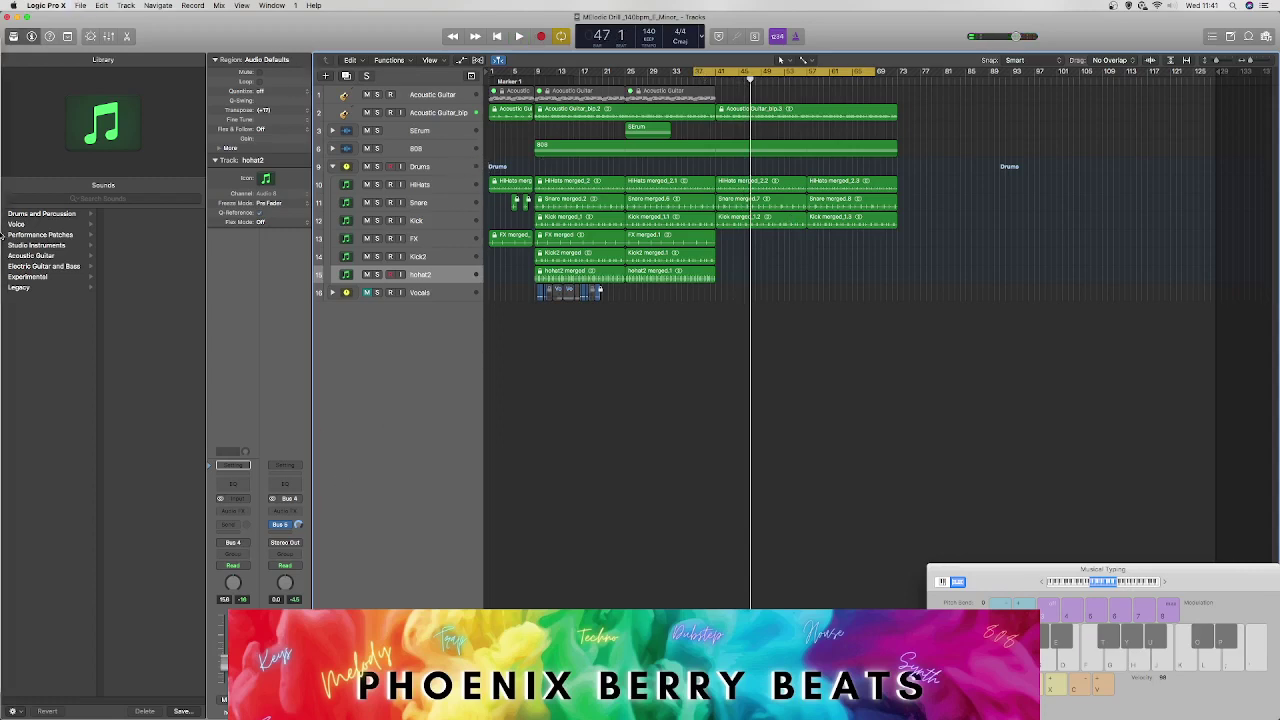
Step: Switch to Chrome, listen to later parts of the reference drill guitar beat on YouTube, and return to Logic Pro
{"action": "mouse_move", "coordinate": [19, 388]}
{"action": "left_click", "coordinate": [18, 330]}
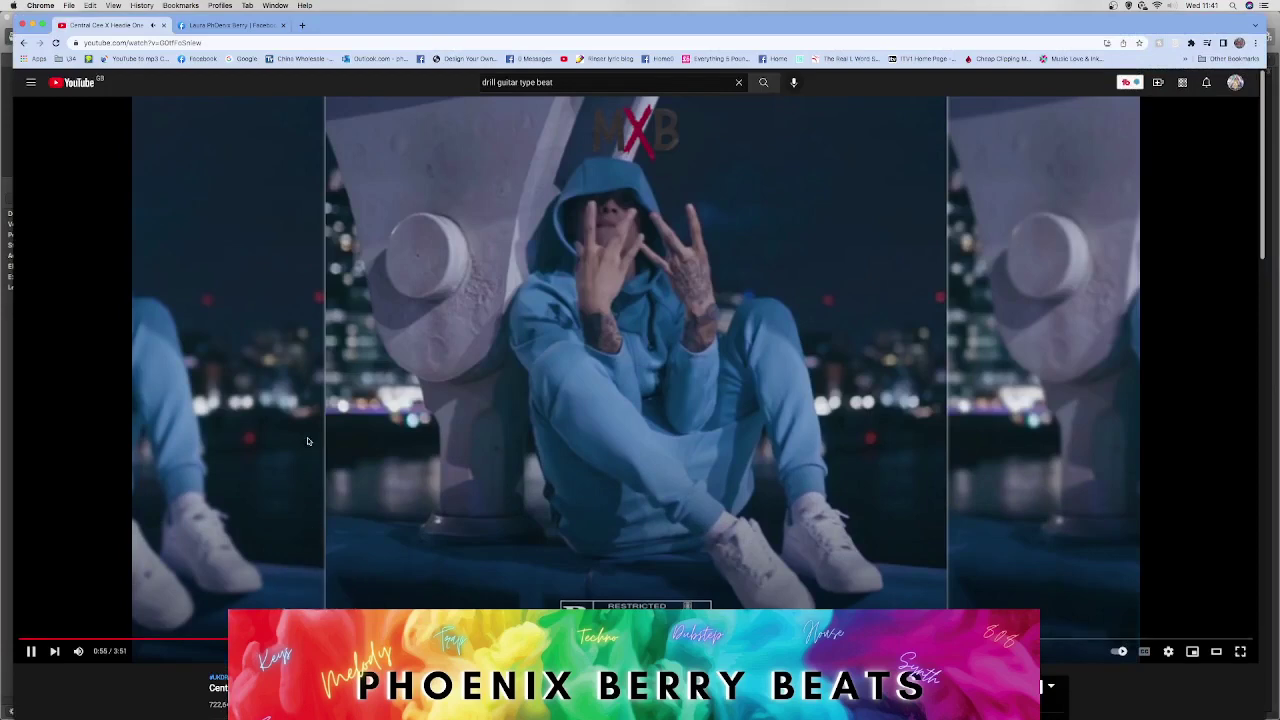
{"action": "left_click", "coordinate": [366, 638]}
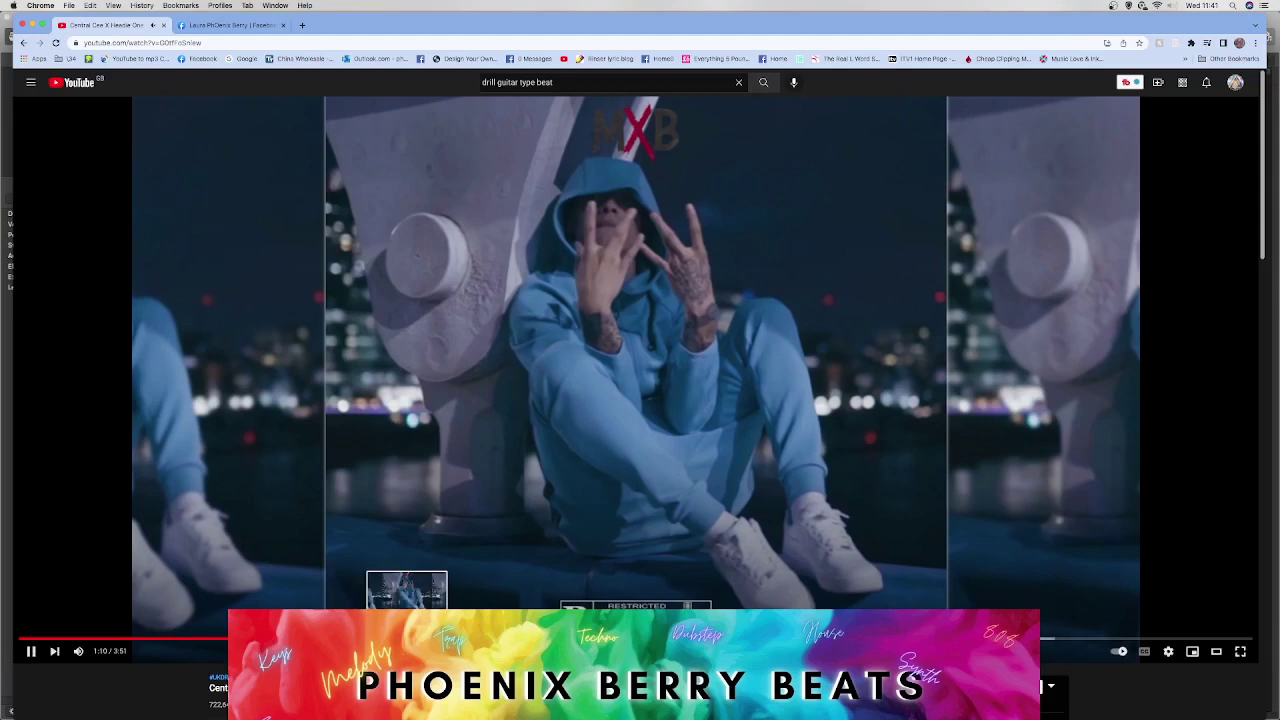
{"action": "left_click", "coordinate": [409, 638]}
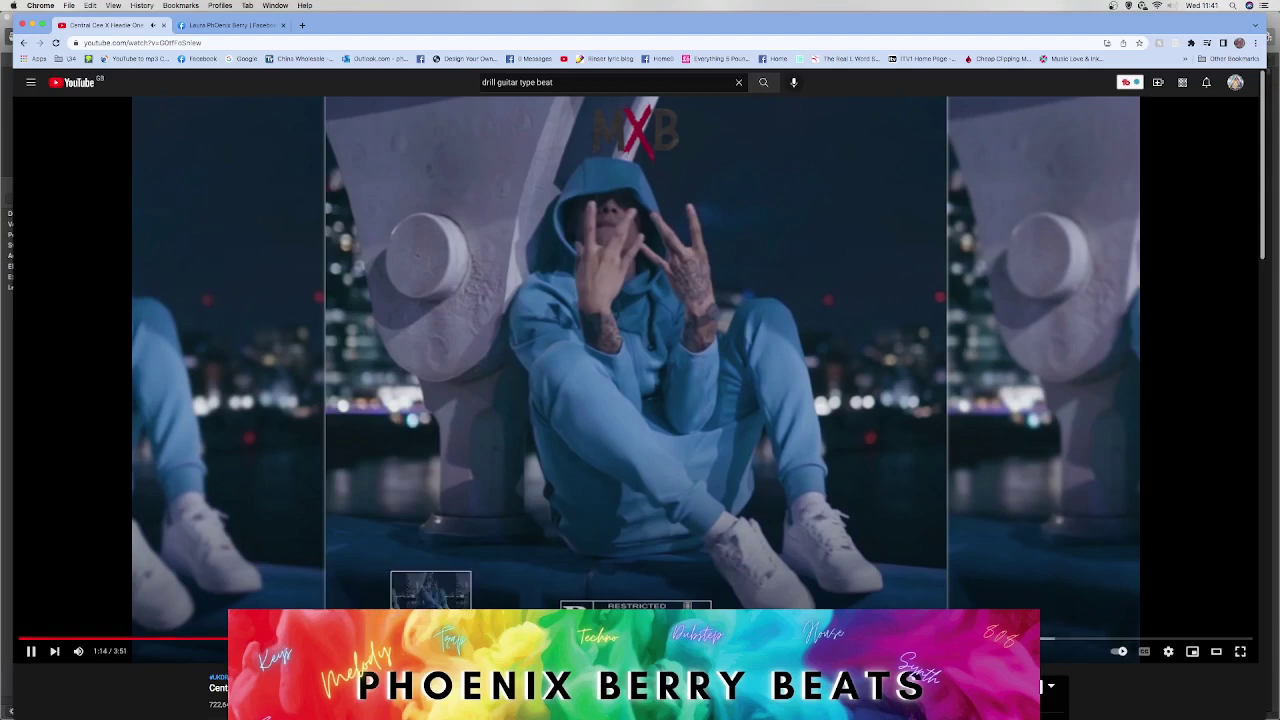
{"action": "left_click", "coordinate": [415, 560]}
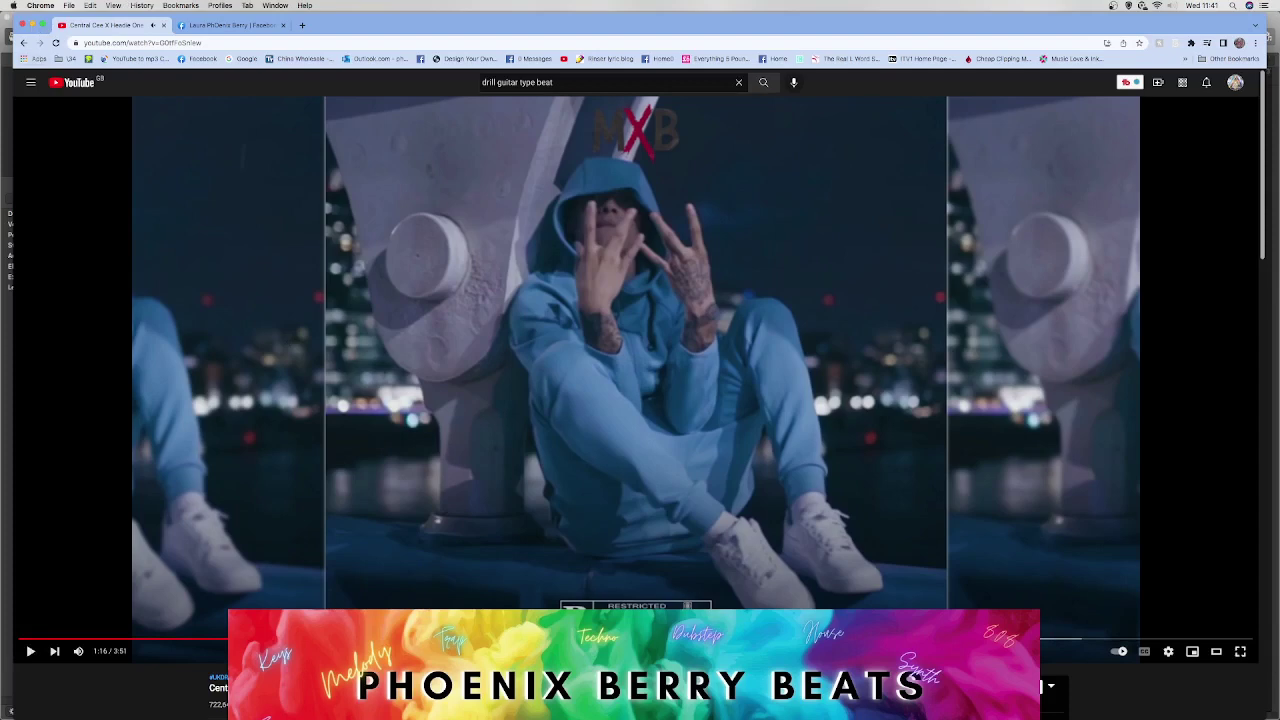
{"action": "left_click", "coordinate": [517, 557]}
{"action": "left_click", "coordinate": [474, 638]}
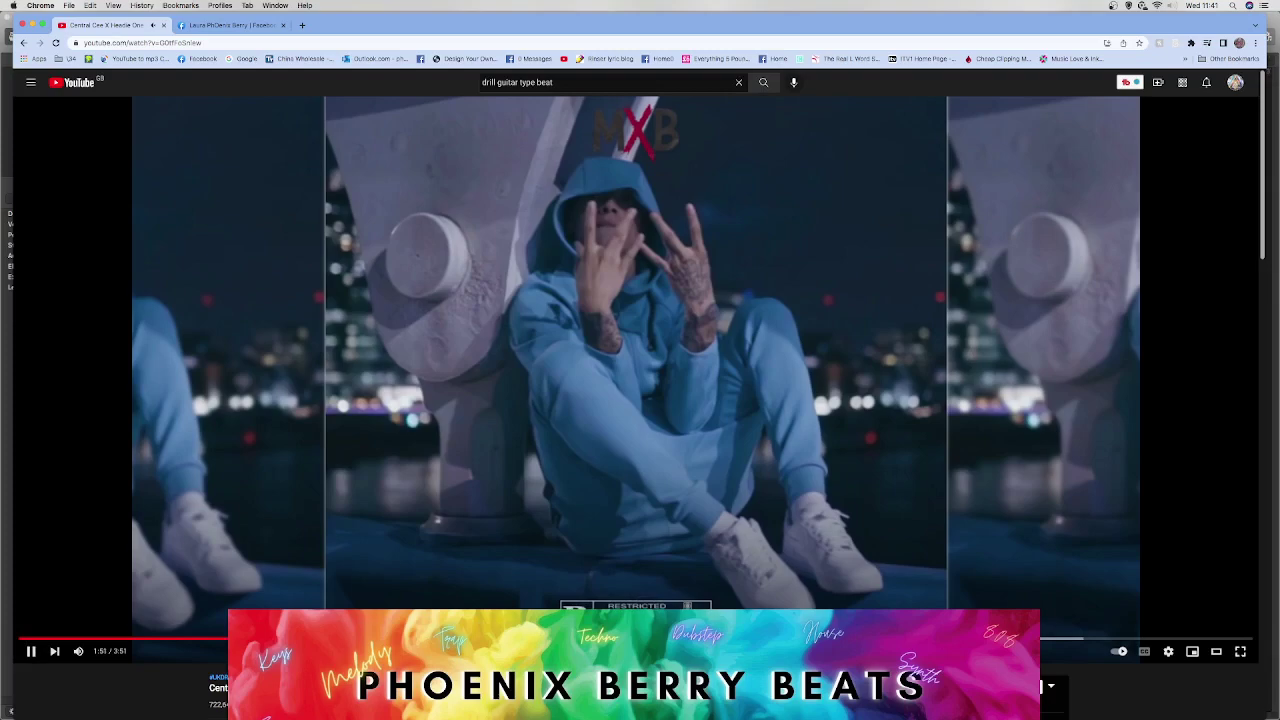
{"action": "left_click", "coordinate": [477, 320]}
{"action": "left_click", "coordinate": [30, 23]}
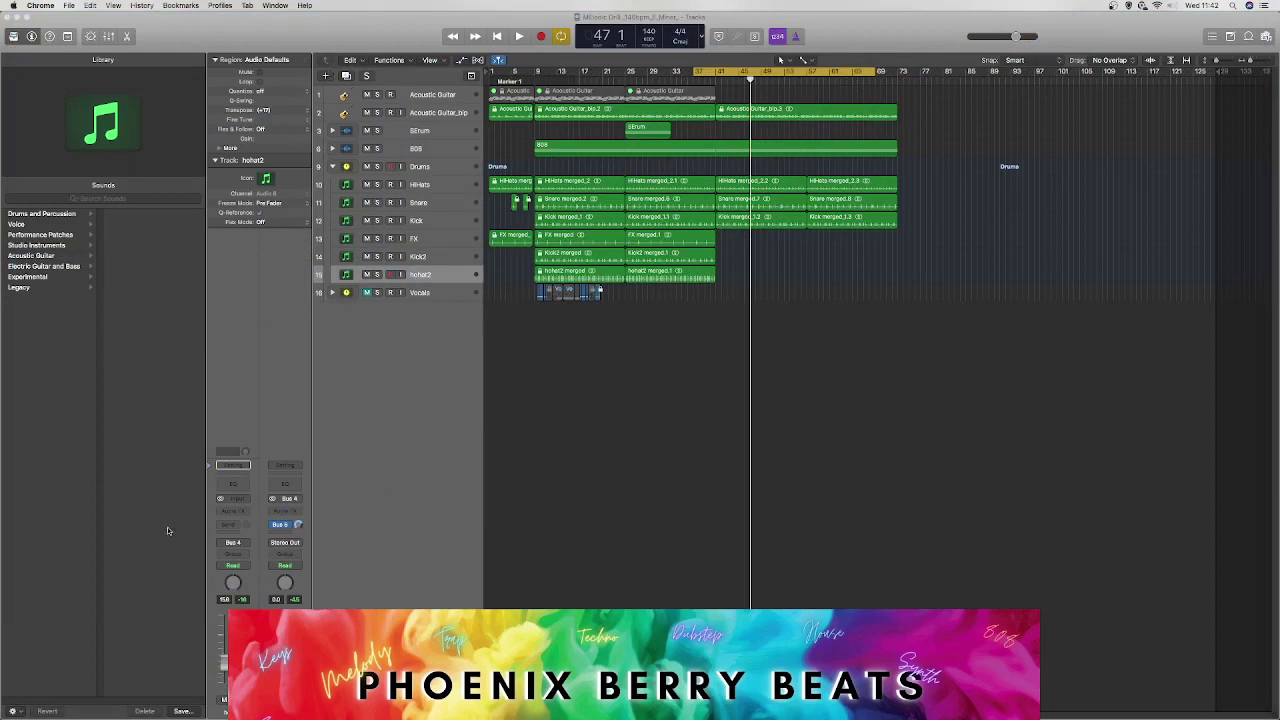
Step: Create one software instrument track with Serum below hohat2 and open its Serum window
{"action": "left_click", "coordinate": [326, 77]}
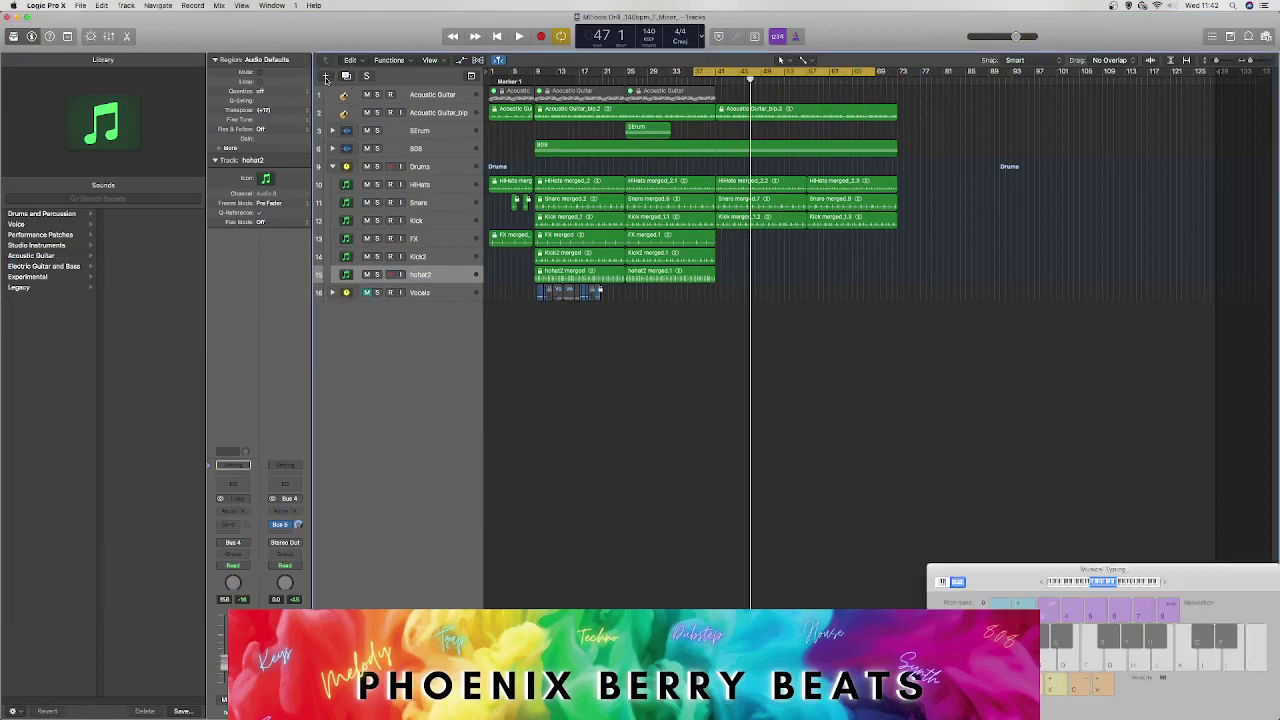
{"action": "left_click", "coordinate": [326, 77]}
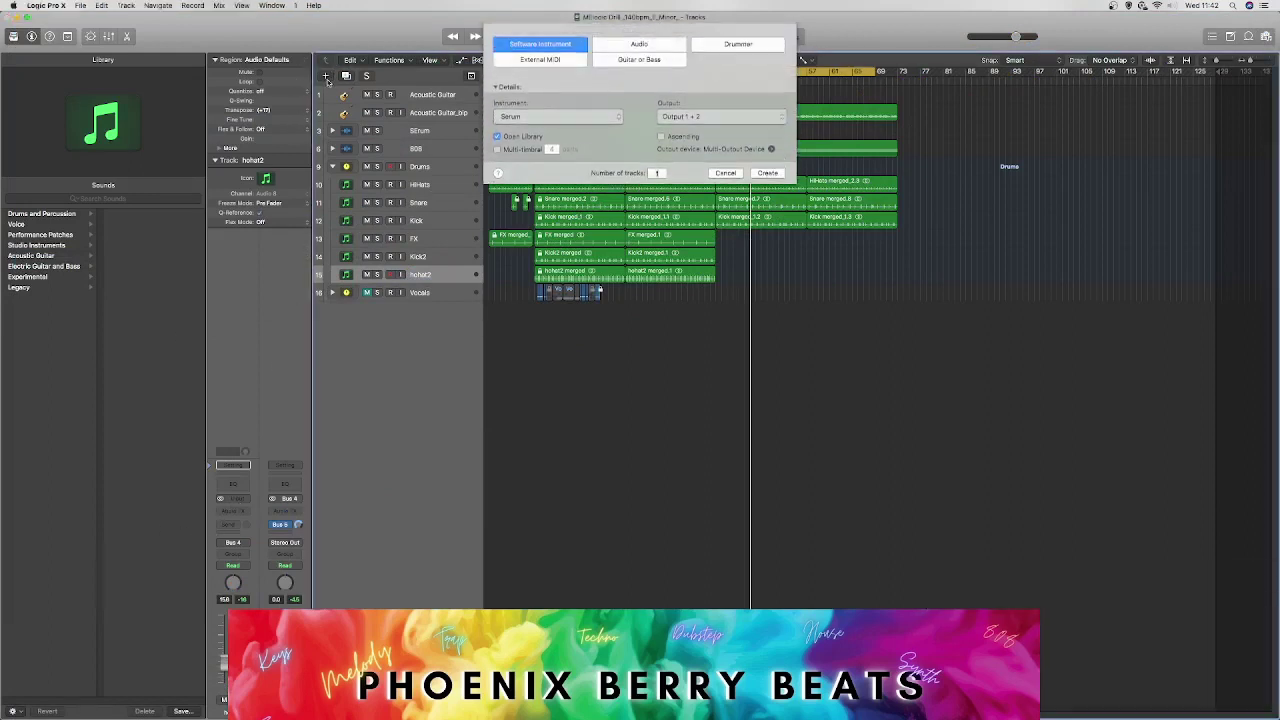
{"action": "left_click", "coordinate": [770, 177]}
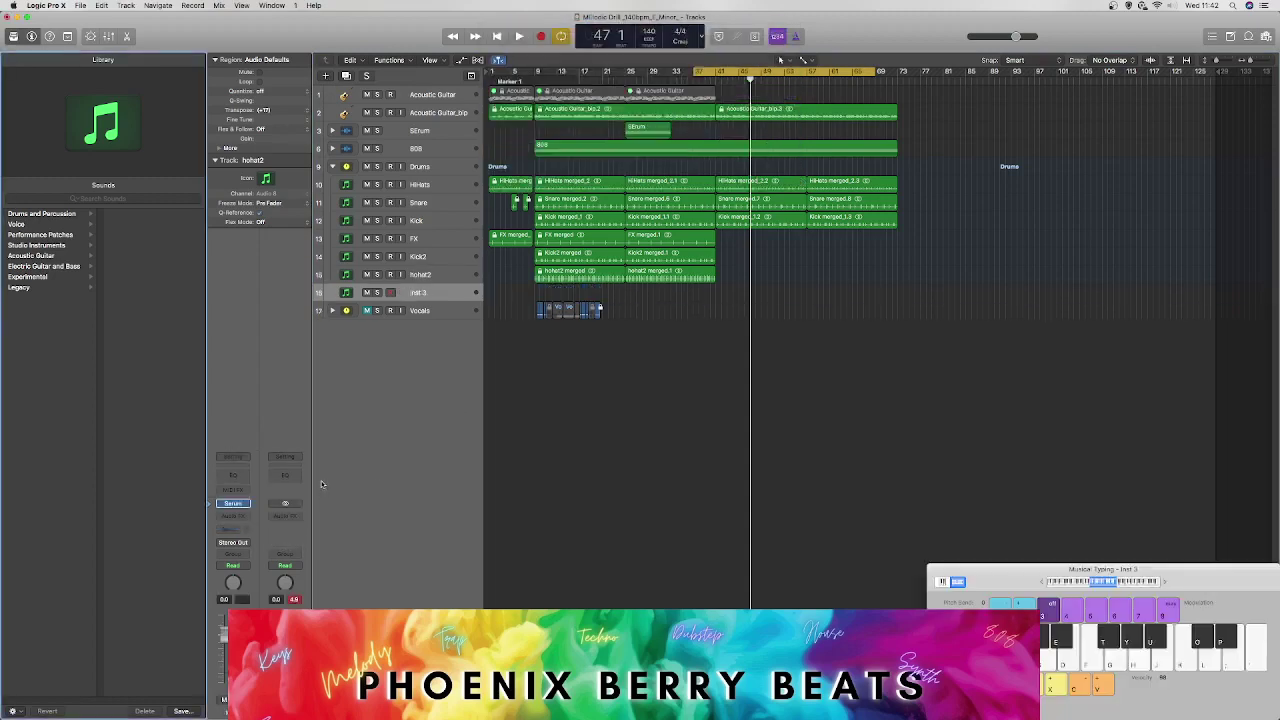
{"action": "left_click", "coordinate": [235, 505]}
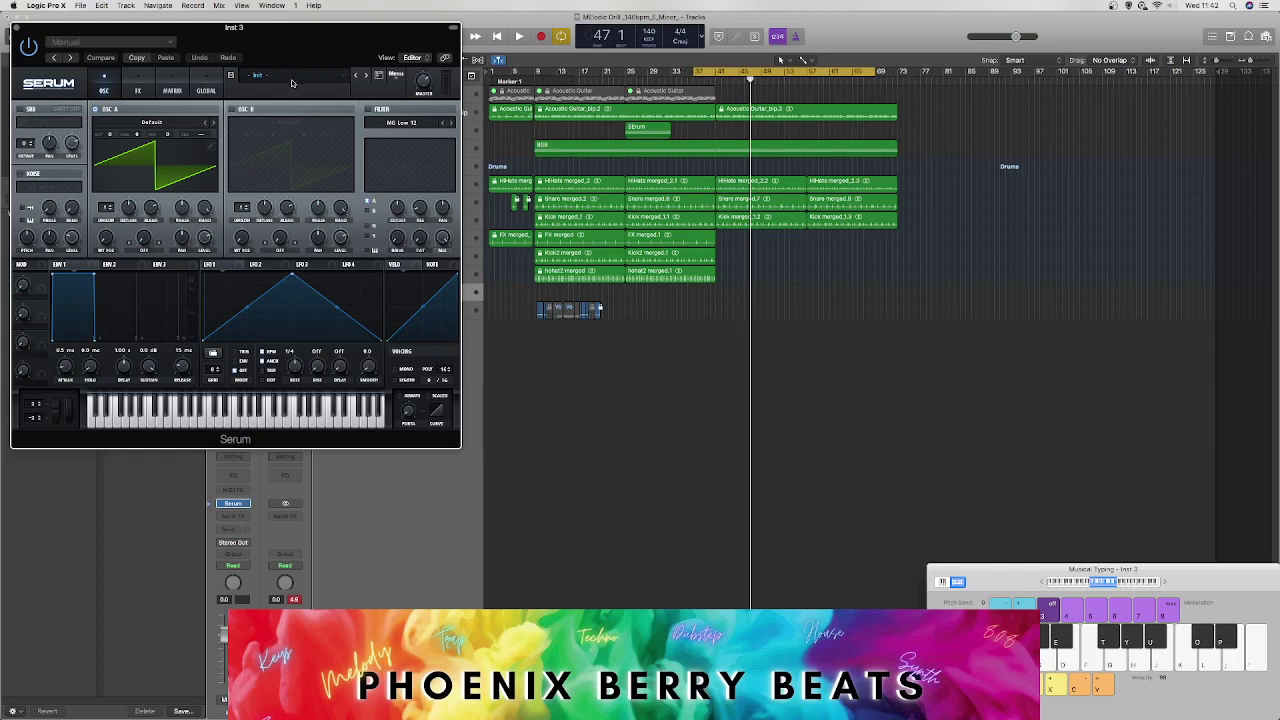
Step: Load the pad preset PD Whispering Voice [FN] in Serum
{"action": "left_click", "coordinate": [292, 83]}
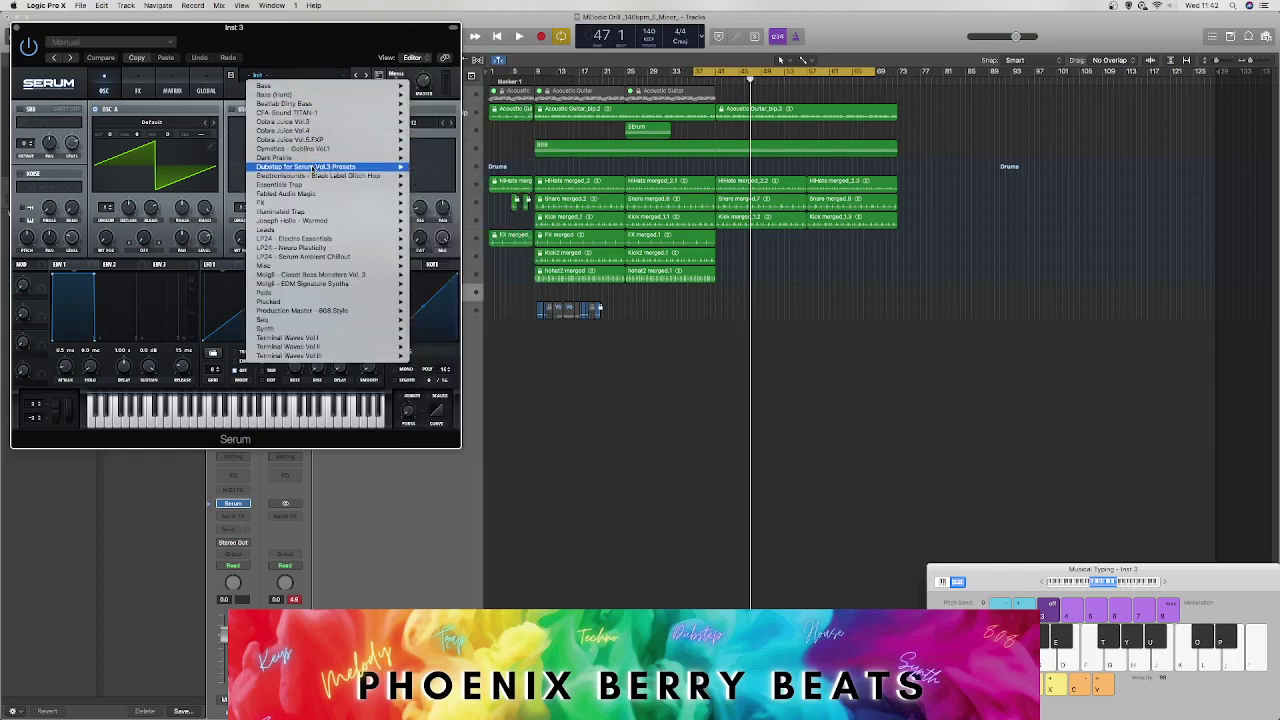
{"action": "mouse_move", "coordinate": [314, 168]}
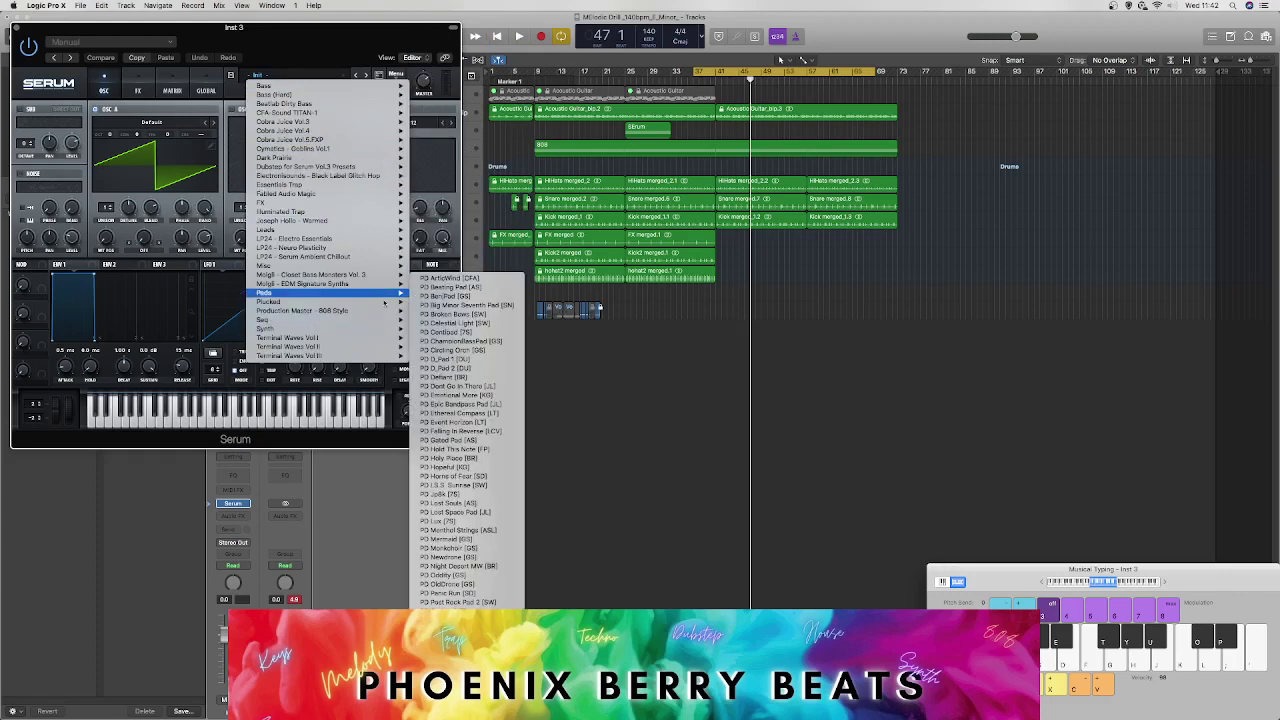
{"action": "mouse_move", "coordinate": [407, 296]}
{"action": "left_click", "coordinate": [466, 700]}
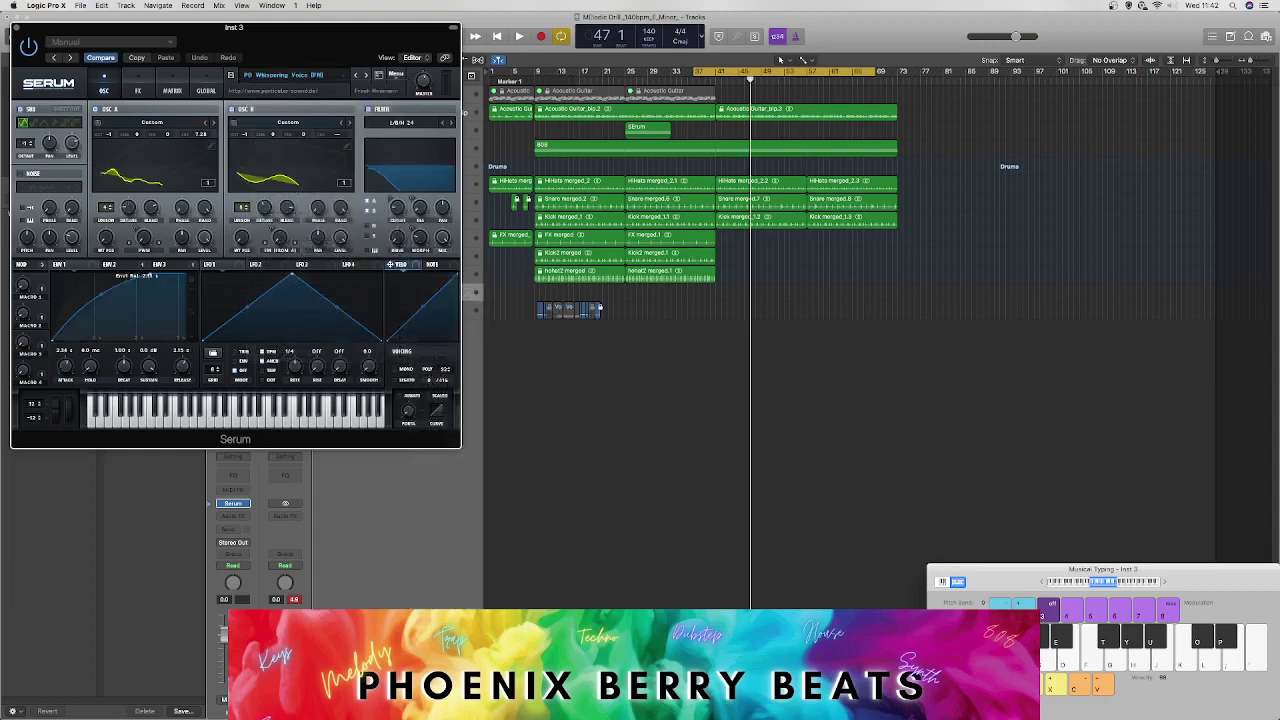
Step: Audition the pad sound with a few played notes and raise the musical typing range by two octaves
{"action": "key", "text": "d"}
{"action": "key", "text": "d"}
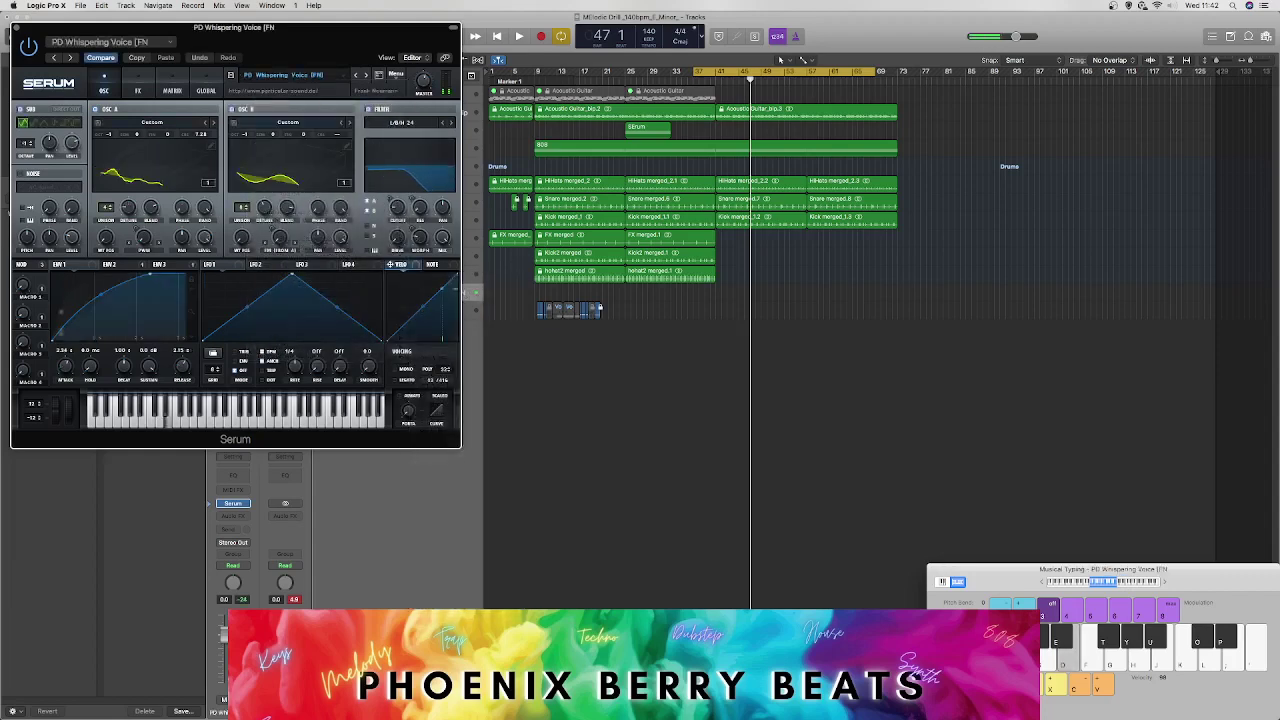
{"action": "key", "text": "h"}
{"action": "key", "text": "j"}
{"action": "key", "text": "e"}
{"action": "key", "text": "e"}
{"action": "key", "text": "s"}
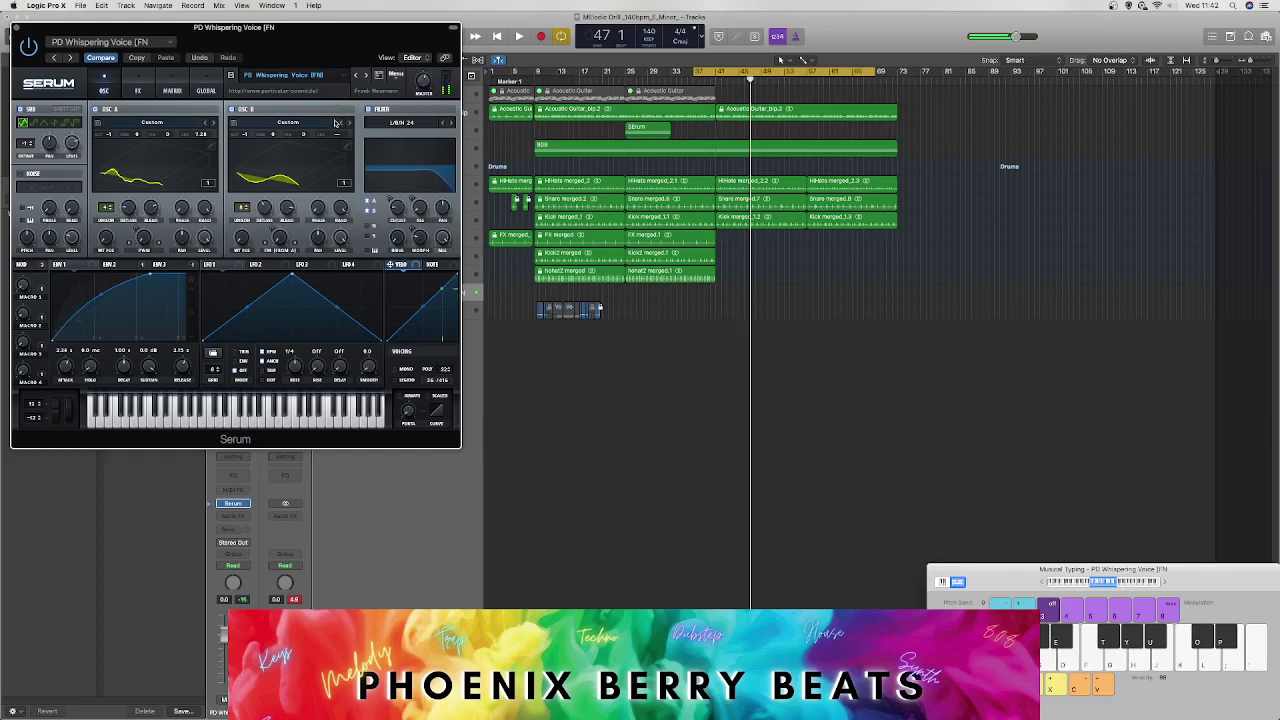
{"action": "key", "text": "x"}
{"action": "key", "text": "x"}
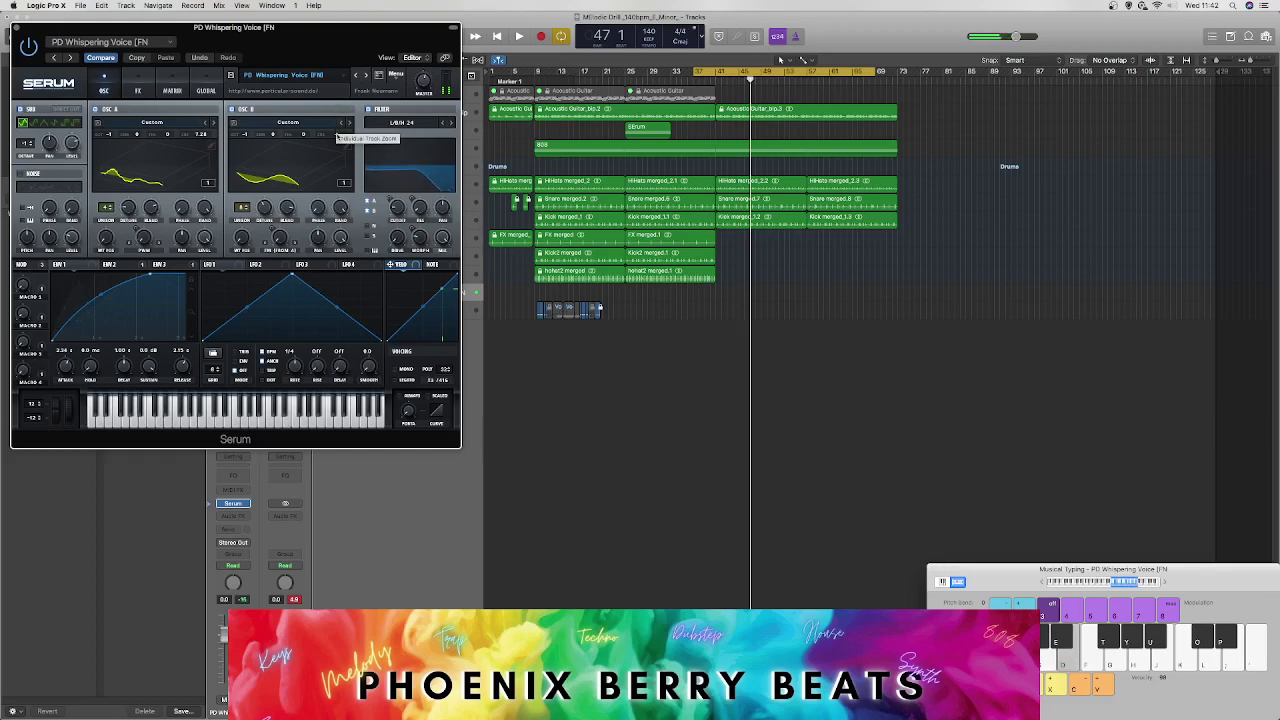
{"action": "key", "text": "f"}
{"action": "key", "text": "g"}
Step: Move the Serum window aside and insert a Compressor from the Dynamics effects after Serum on the new track
{"action": "left_click_drag", "start_coordinate": [236, 41], "coordinate": [679, 284]}
{"action": "left_click", "coordinate": [243, 516]}
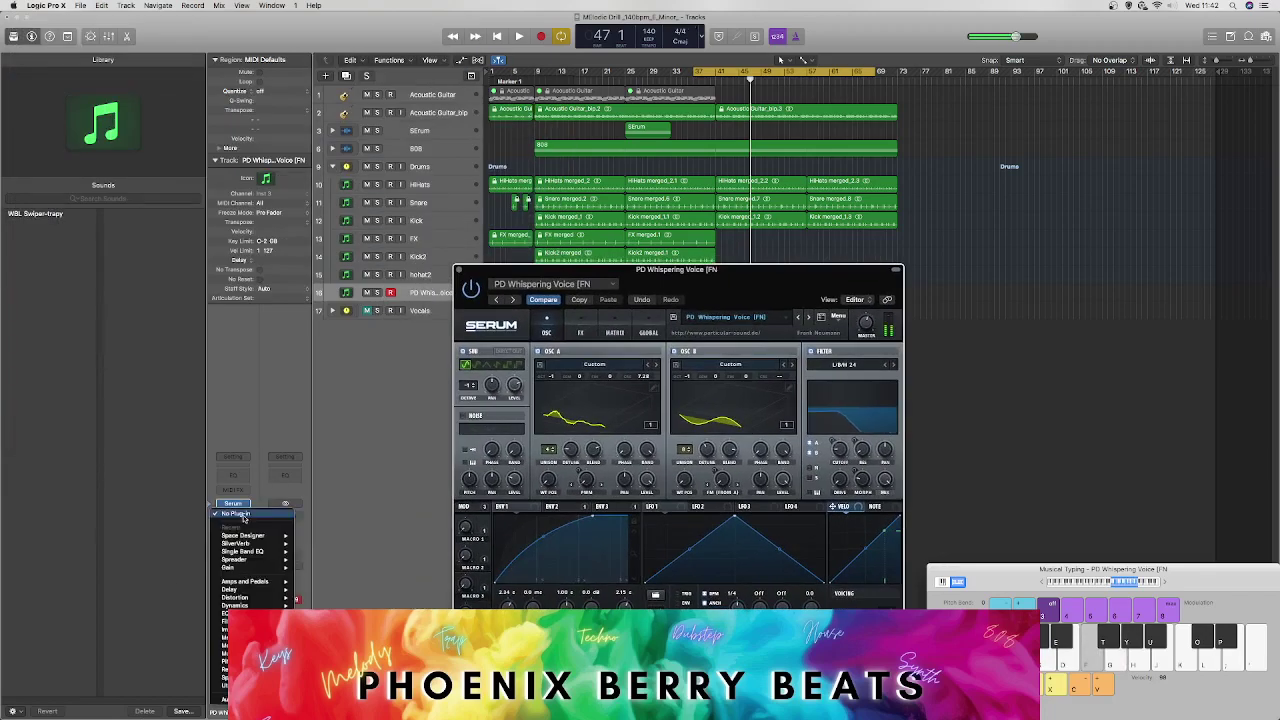
{"action": "mouse_move", "coordinate": [255, 600]}
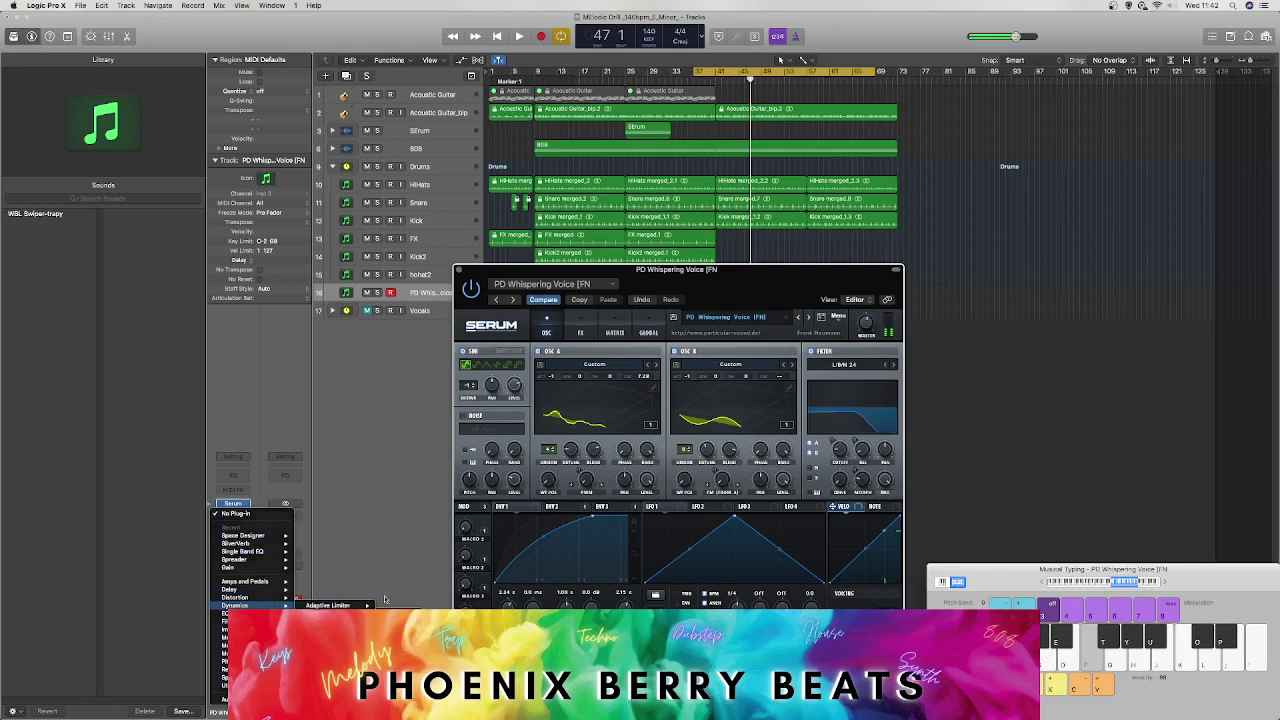
{"action": "left_click", "coordinate": [335, 613]}
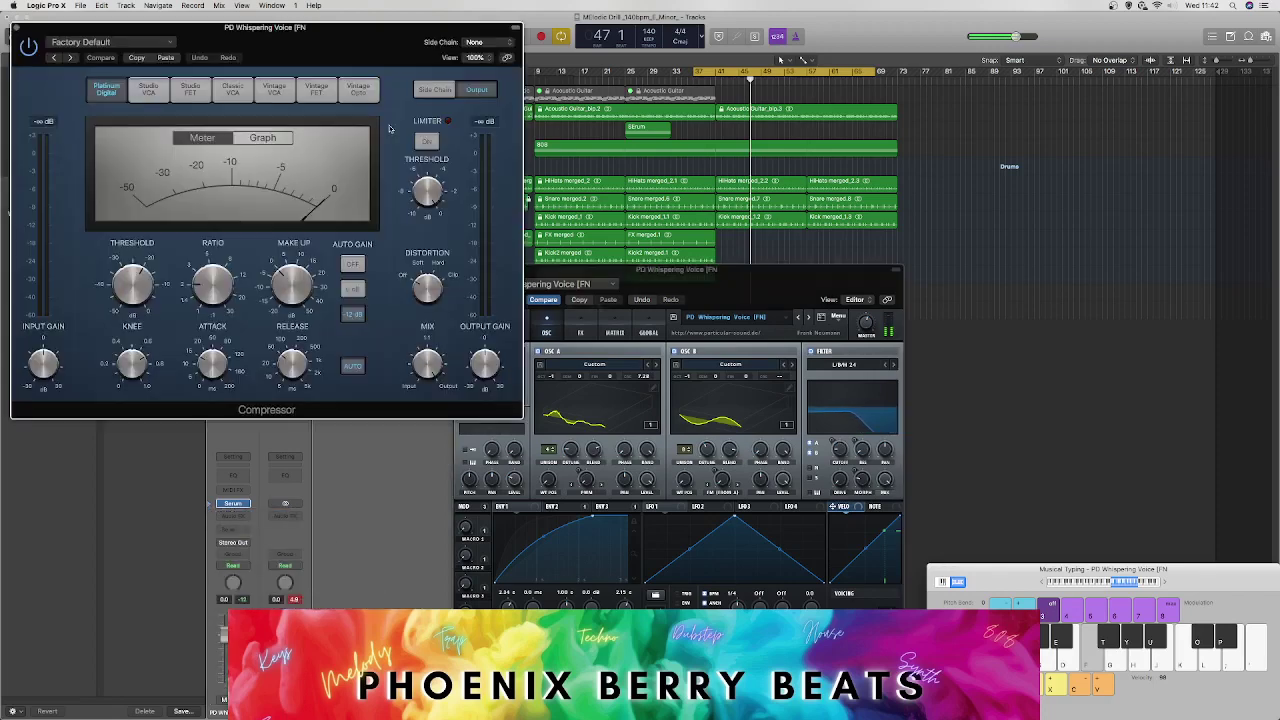
Step: Set the Compressor's auto gain to 0 dB, adjust its threshold, attack and release while testing notes, and close its window
{"action": "left_click", "coordinate": [352, 289]}
{"action": "left_click_drag", "start_coordinate": [138, 280], "coordinate": [128, 302]}
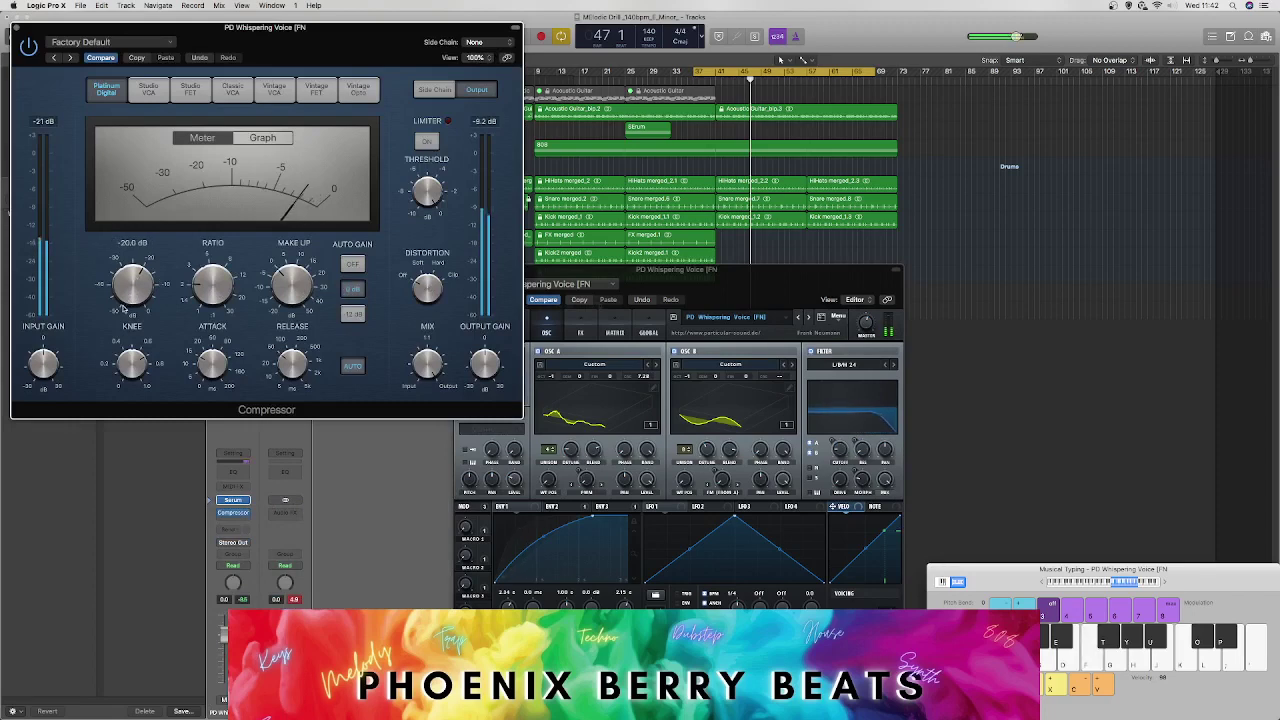
{"action": "left_click_drag", "start_coordinate": [209, 362], "coordinate": [205, 380]}
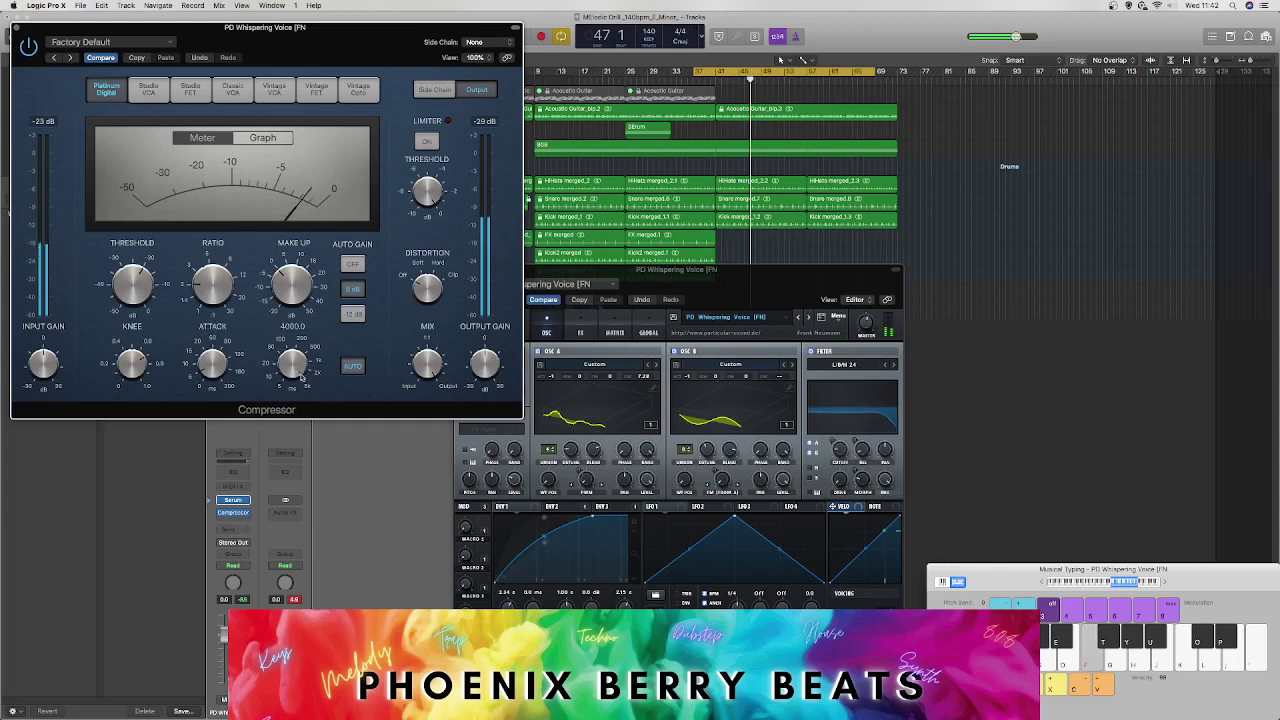
{"action": "left_click_drag", "start_coordinate": [300, 377], "coordinate": [290, 372]}
{"action": "key", "text": "f"}
{"action": "key", "text": "f"}
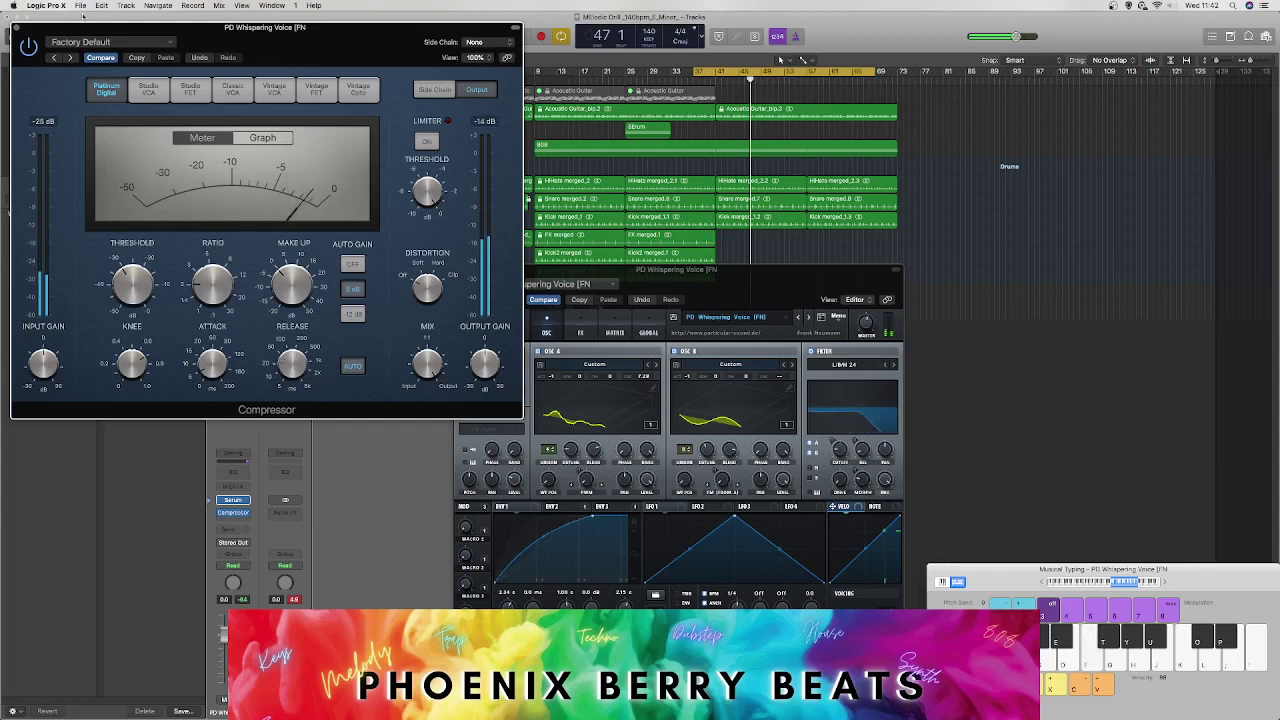
{"action": "left_click", "coordinate": [17, 28]}
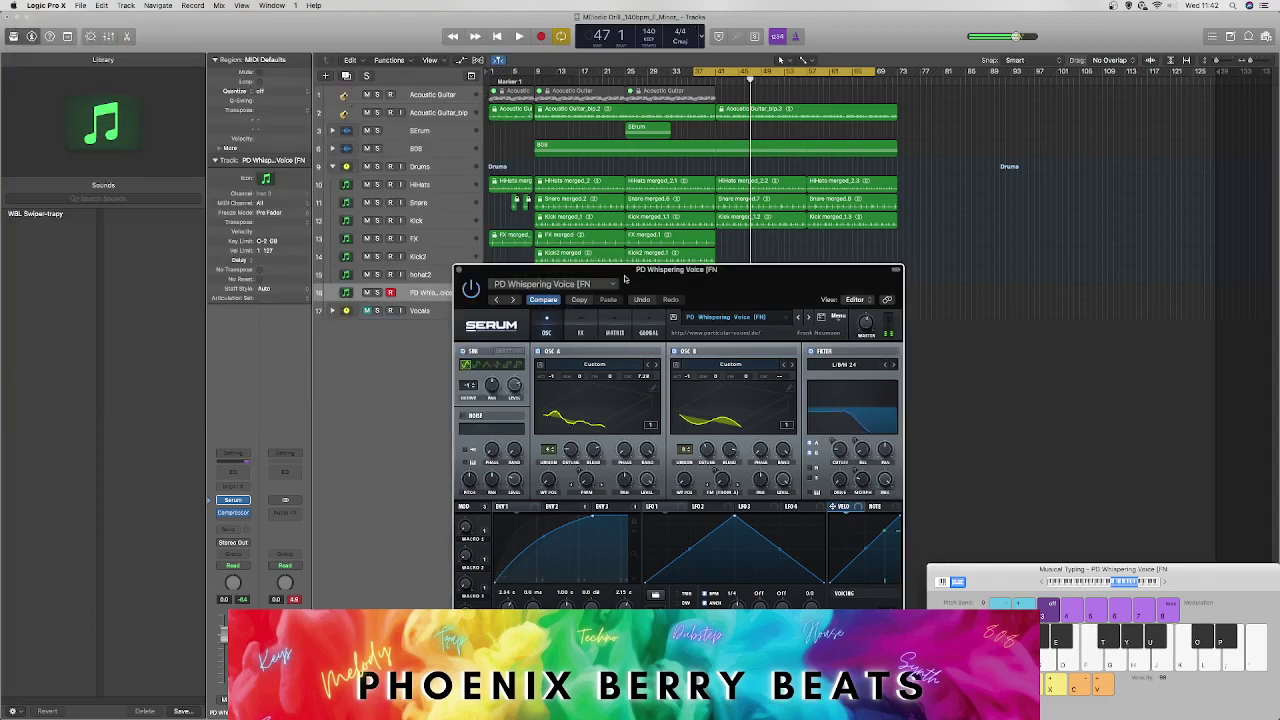
{"action": "left_click", "coordinate": [743, 318]}
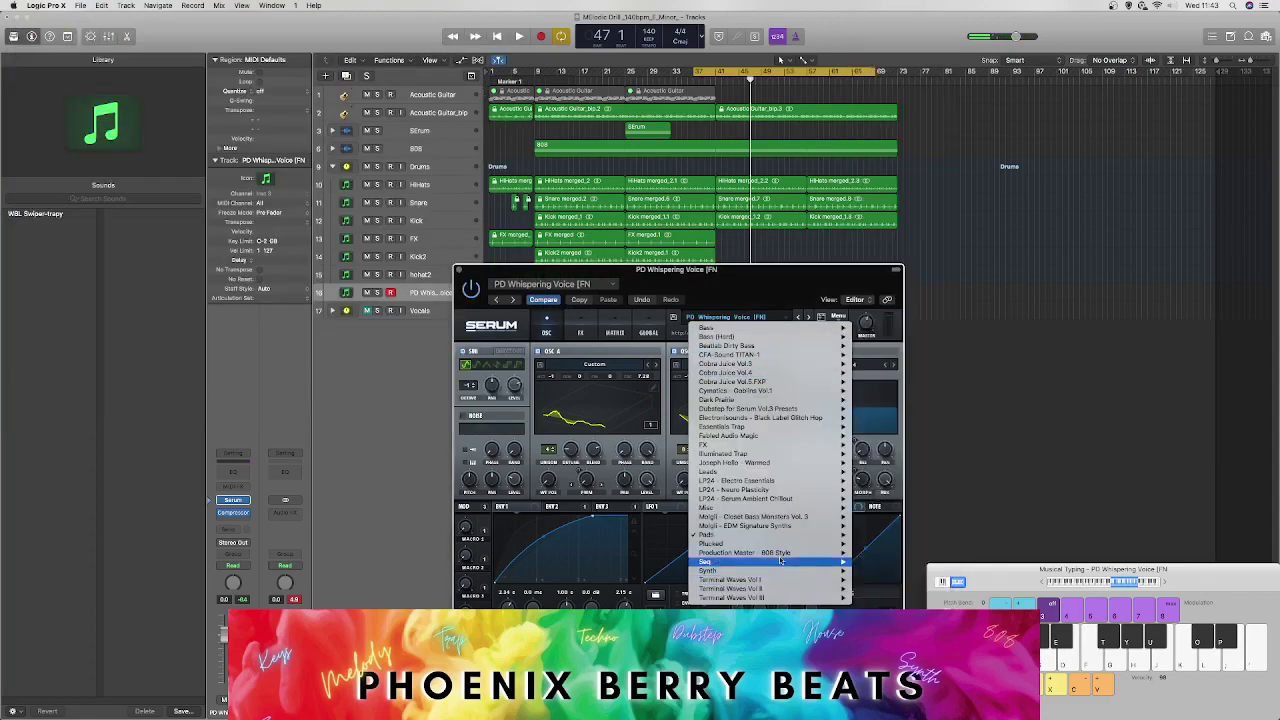
{"action": "mouse_move", "coordinate": [784, 539]}
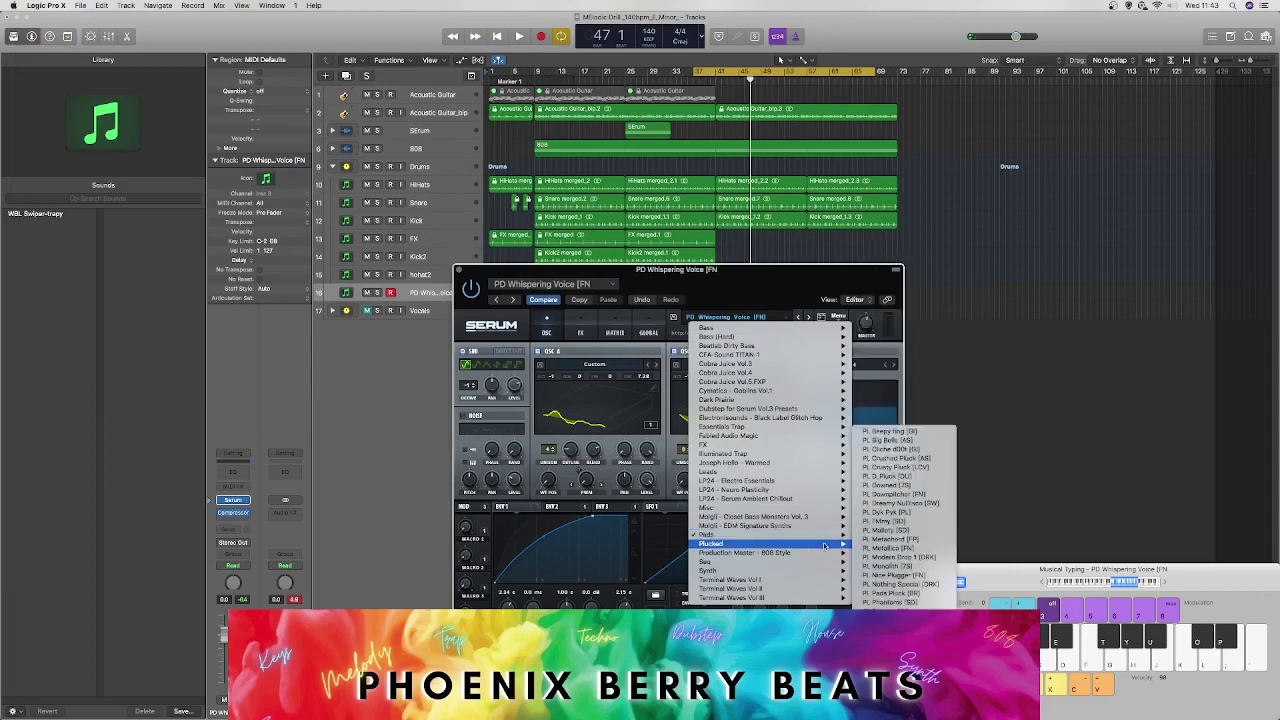
{"action": "left_click", "coordinate": [727, 298]}
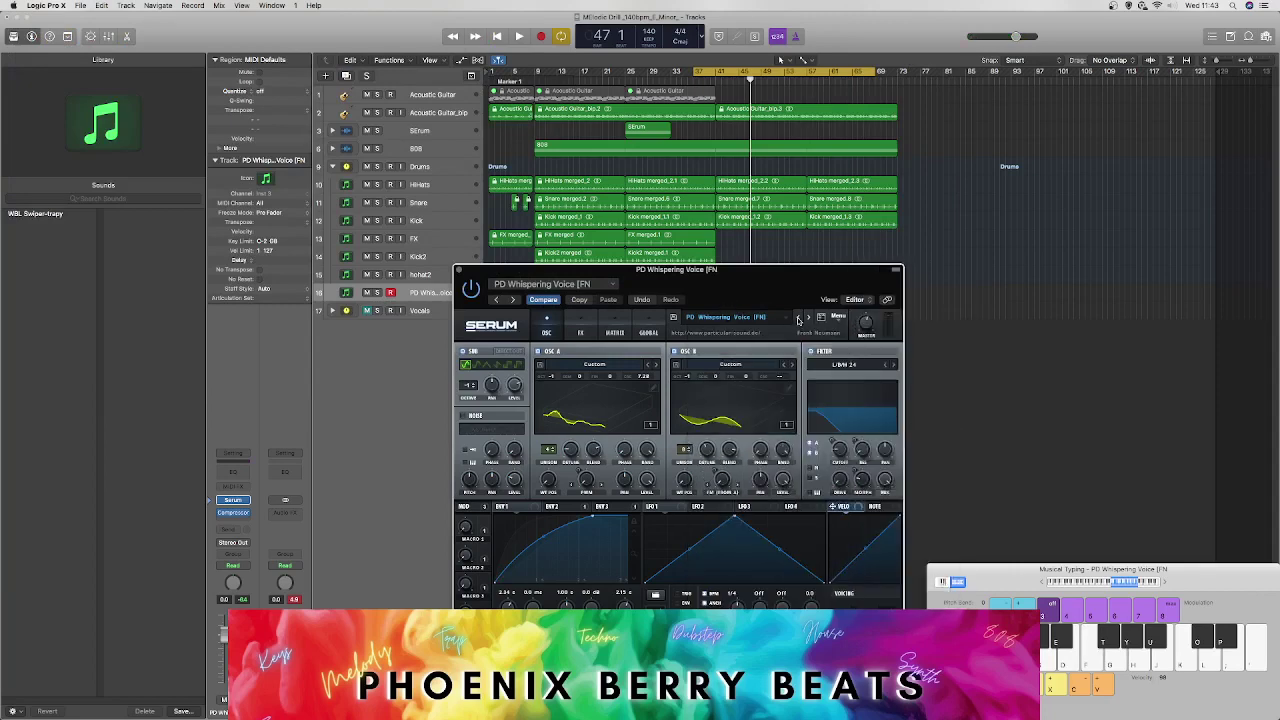
Step: Step back through Serum's pad presets to PD The Time [DRK], auditioning the sounds with played notes
{"action": "left_click_drag", "start_coordinate": [788, 284], "coordinate": [596, 240]}
{"action": "key", "text": "f"}
{"action": "key", "text": "f"}
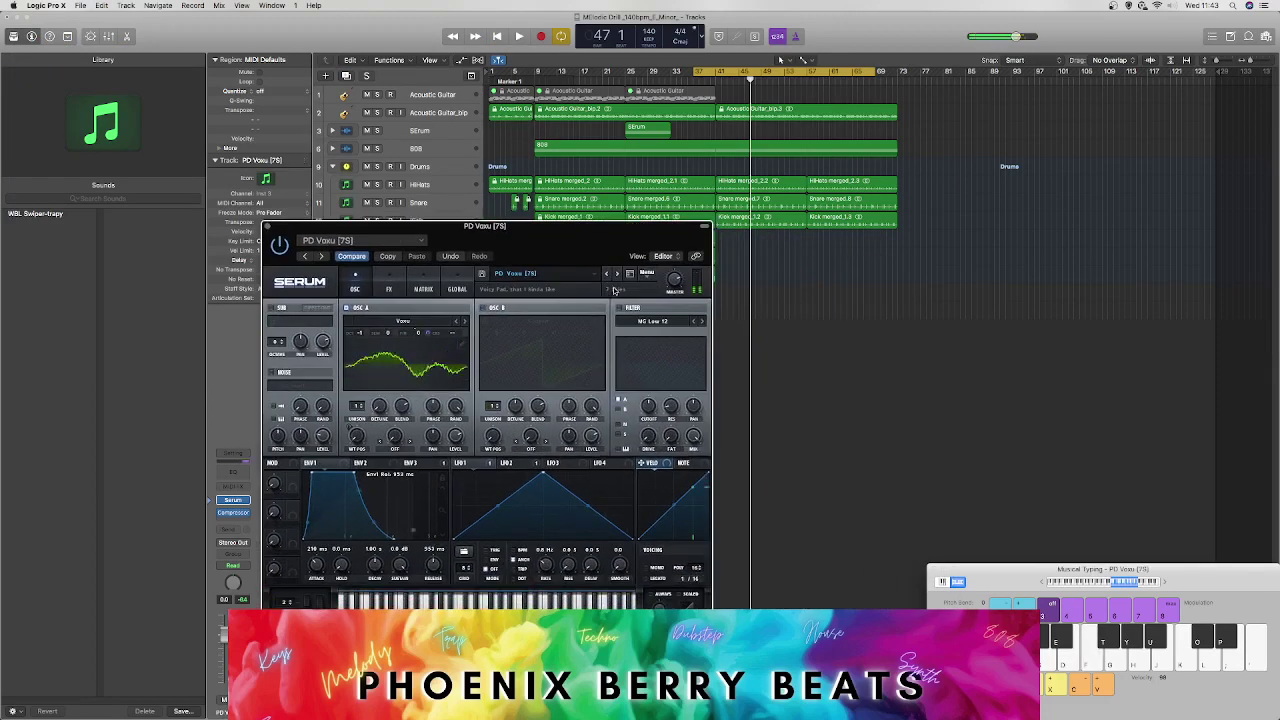
{"action": "left_click", "coordinate": [605, 275]}
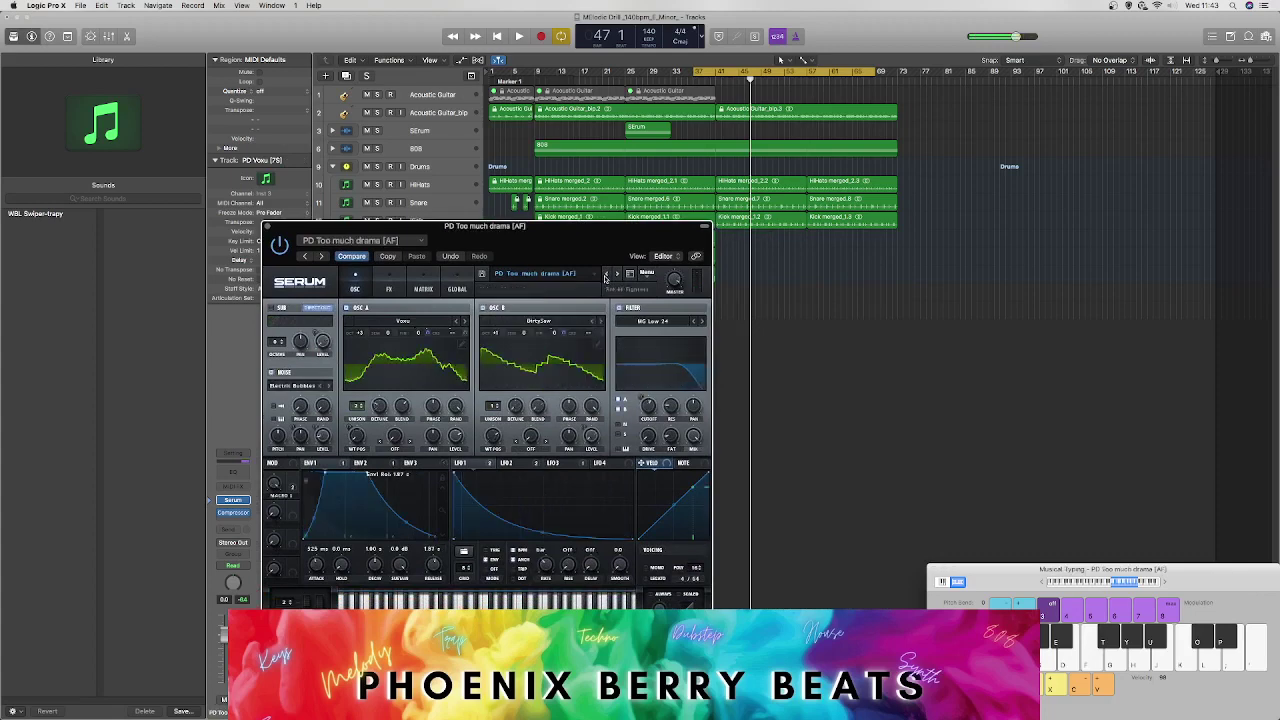
{"action": "key", "text": "d"}
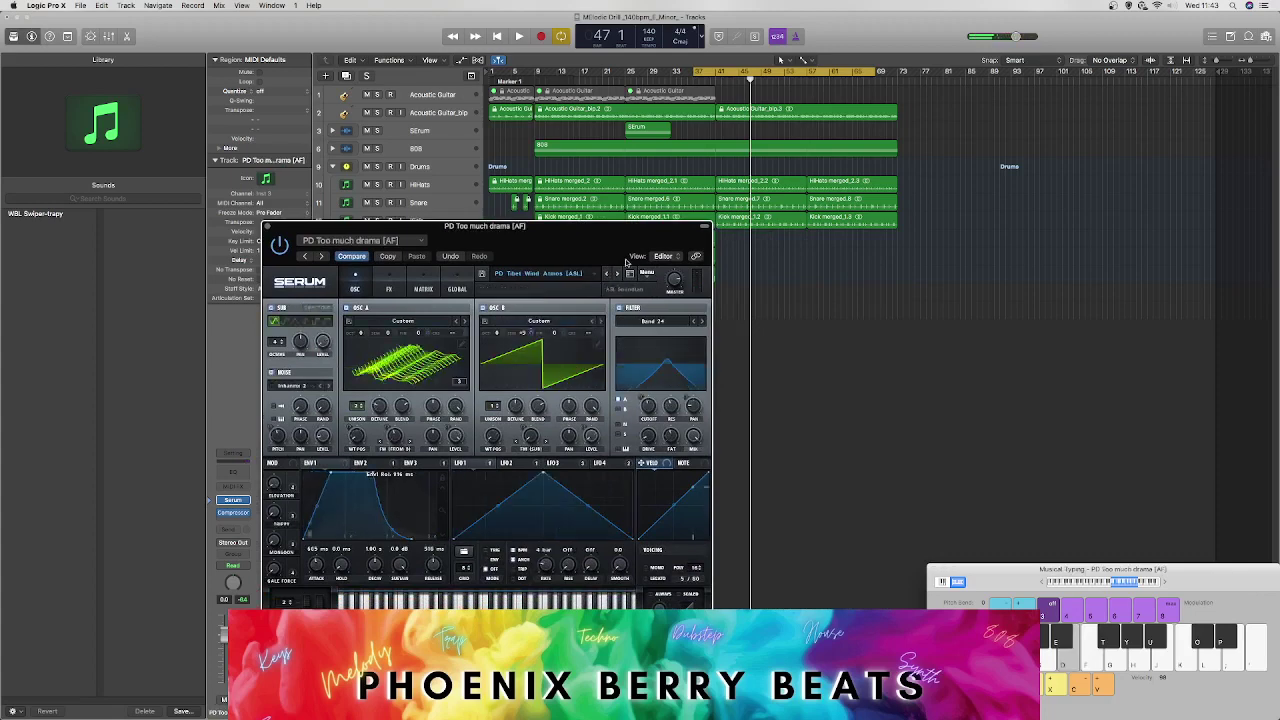
{"action": "key", "text": "f"}
{"action": "key", "text": "g"}
{"action": "left_click", "coordinate": [606, 275]}
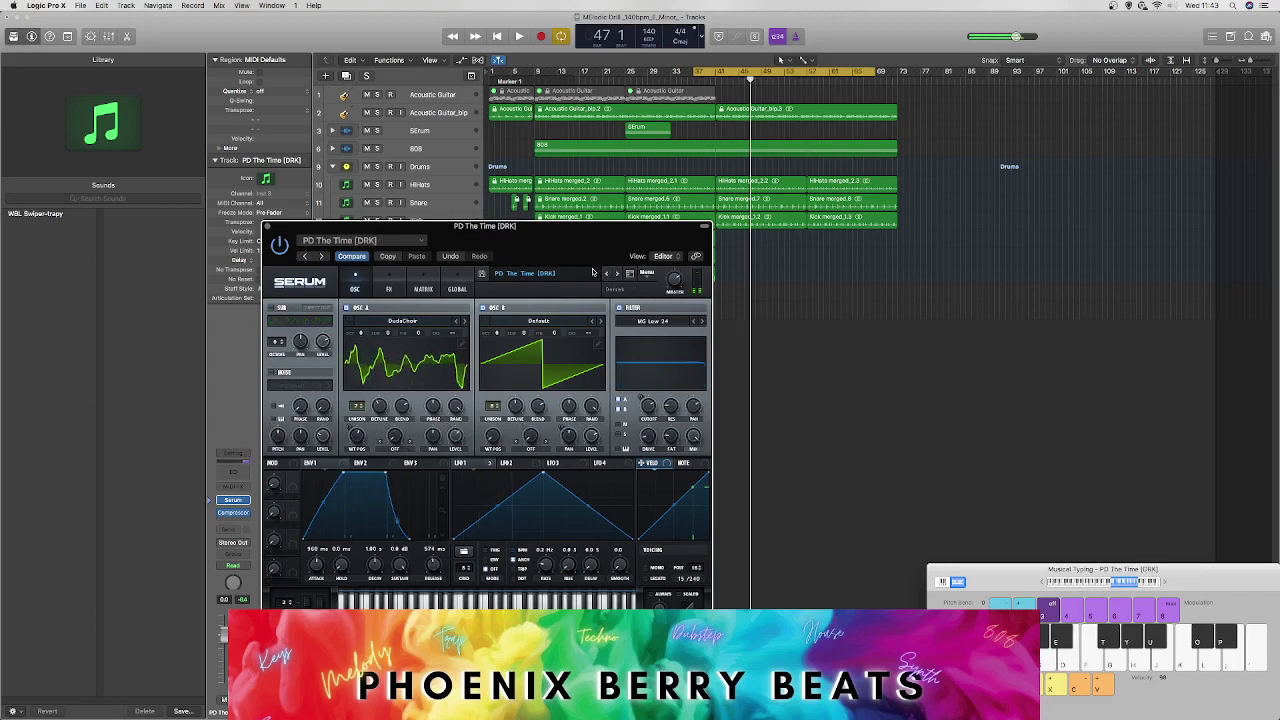
{"action": "key", "text": "f"}
{"action": "key", "text": "h"}
{"action": "key", "text": "j"}
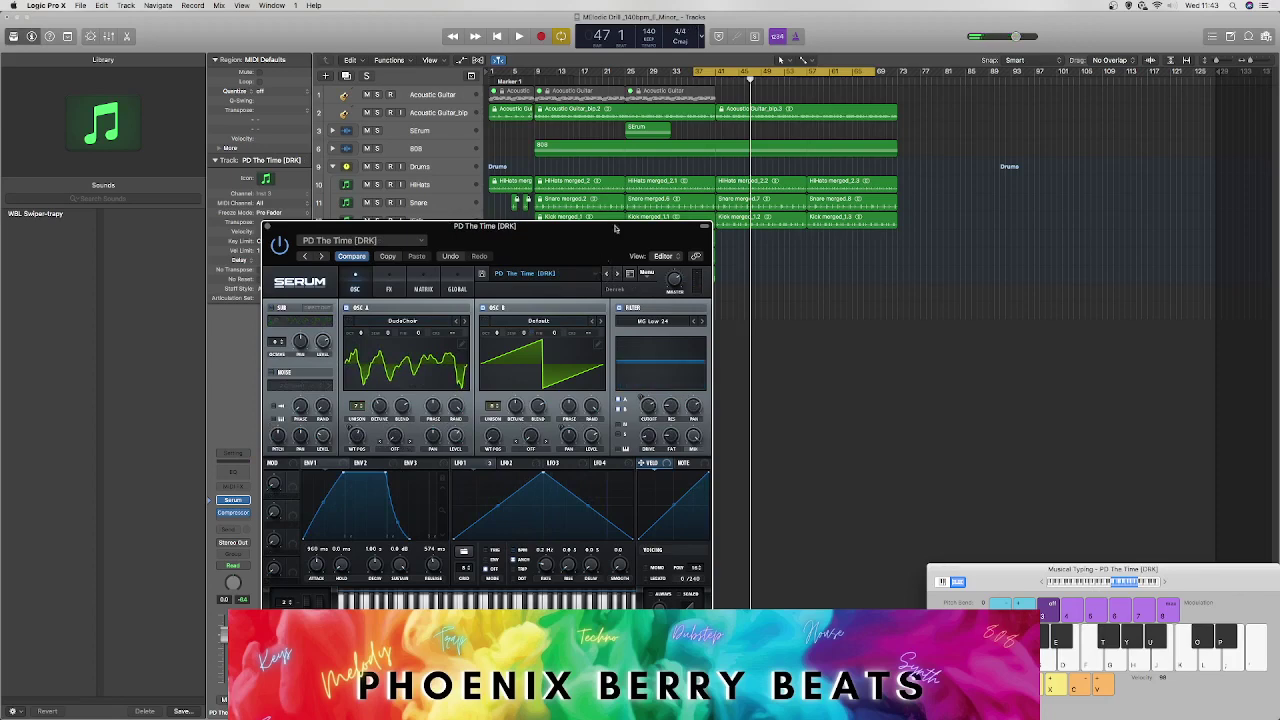
Step: Copy the last muted Acoustic Guitar region from the first track to the PD The Time [DRK] track at bar 41 and unmute it
{"action": "left_click", "coordinate": [650, 100]}
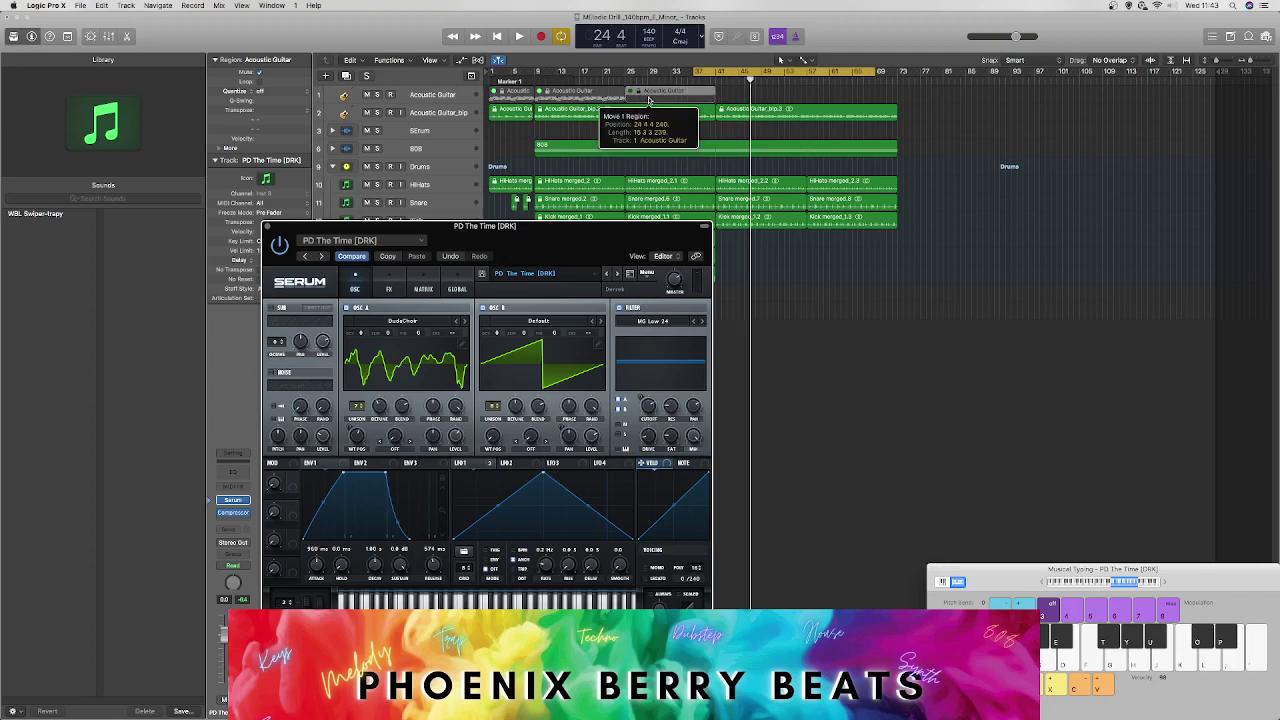
{"action": "left_click_drag", "start_coordinate": [650, 100], "coordinate": [825, 311]}
{"action": "left_click_drag", "start_coordinate": [647, 229], "coordinate": [275, 283]}
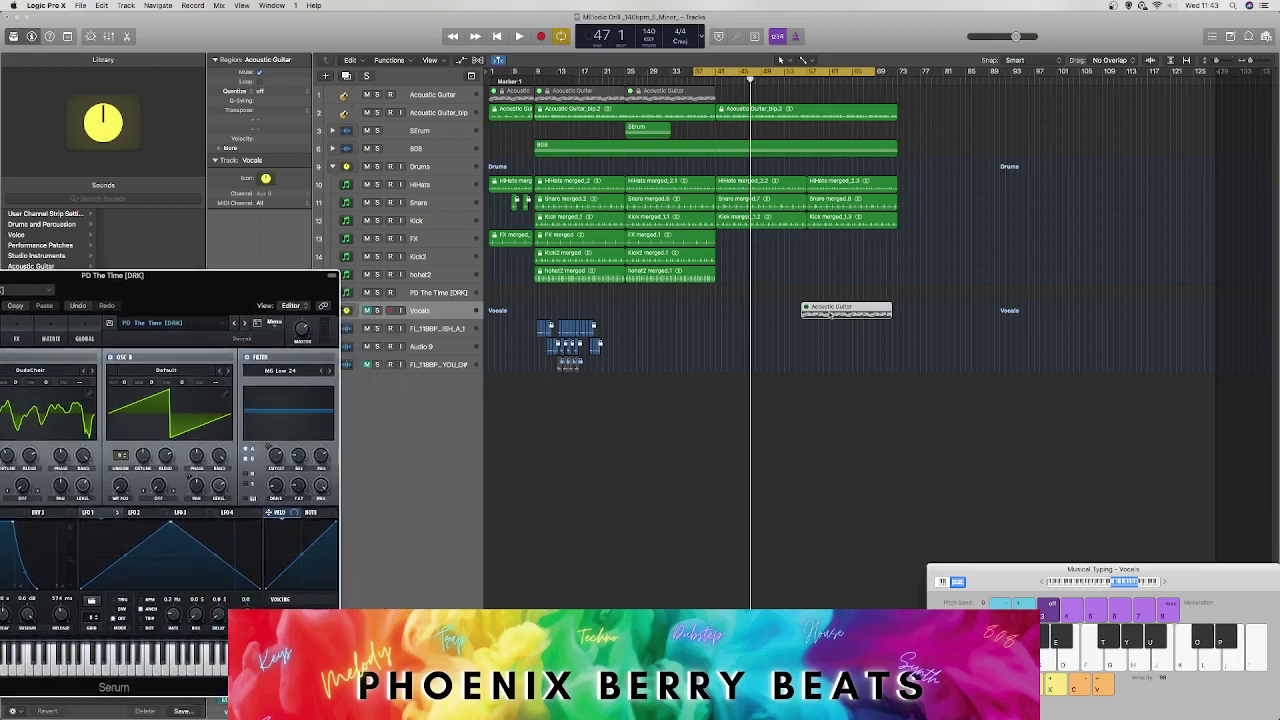
{"action": "left_click_drag", "start_coordinate": [829, 313], "coordinate": [760, 296]}
{"action": "right_click", "coordinate": [760, 298]}
{"action": "left_click", "coordinate": [803, 330]}
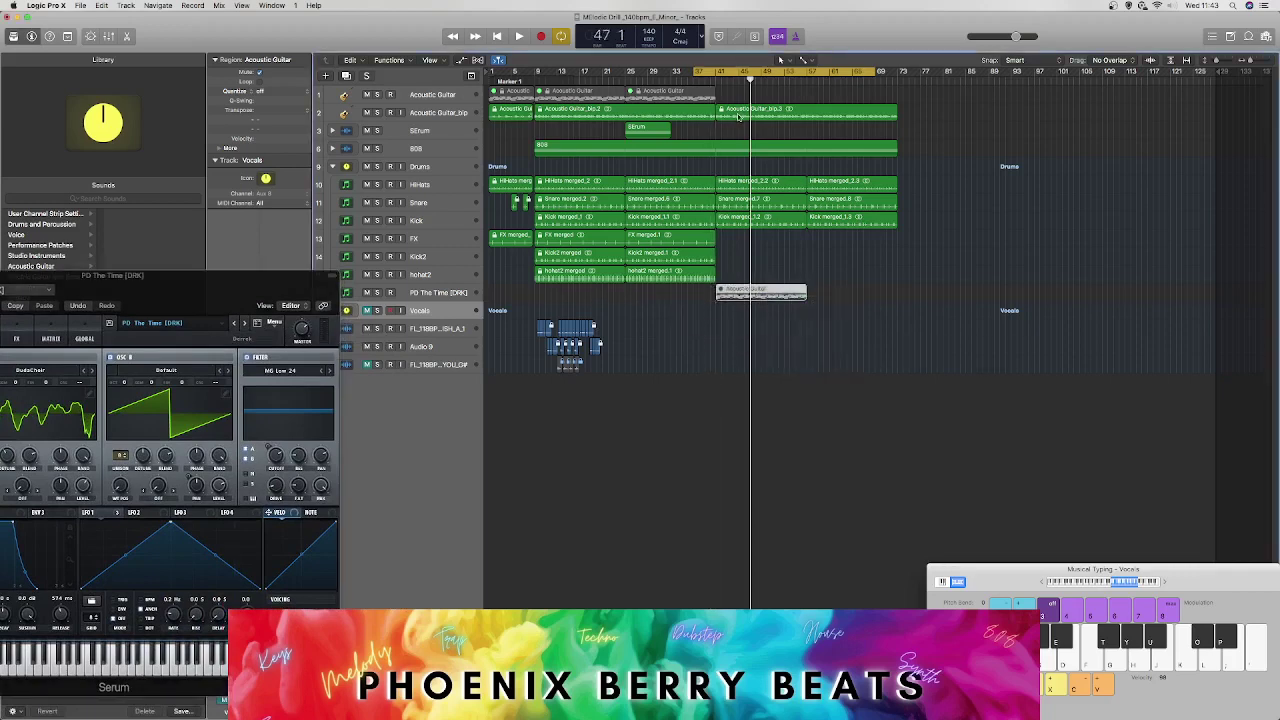
Step: Set the cycle range to bars 41 to 57 and open the copied region in the Piano Roll
{"action": "left_click_drag", "start_coordinate": [718, 74], "coordinate": [803, 92]}
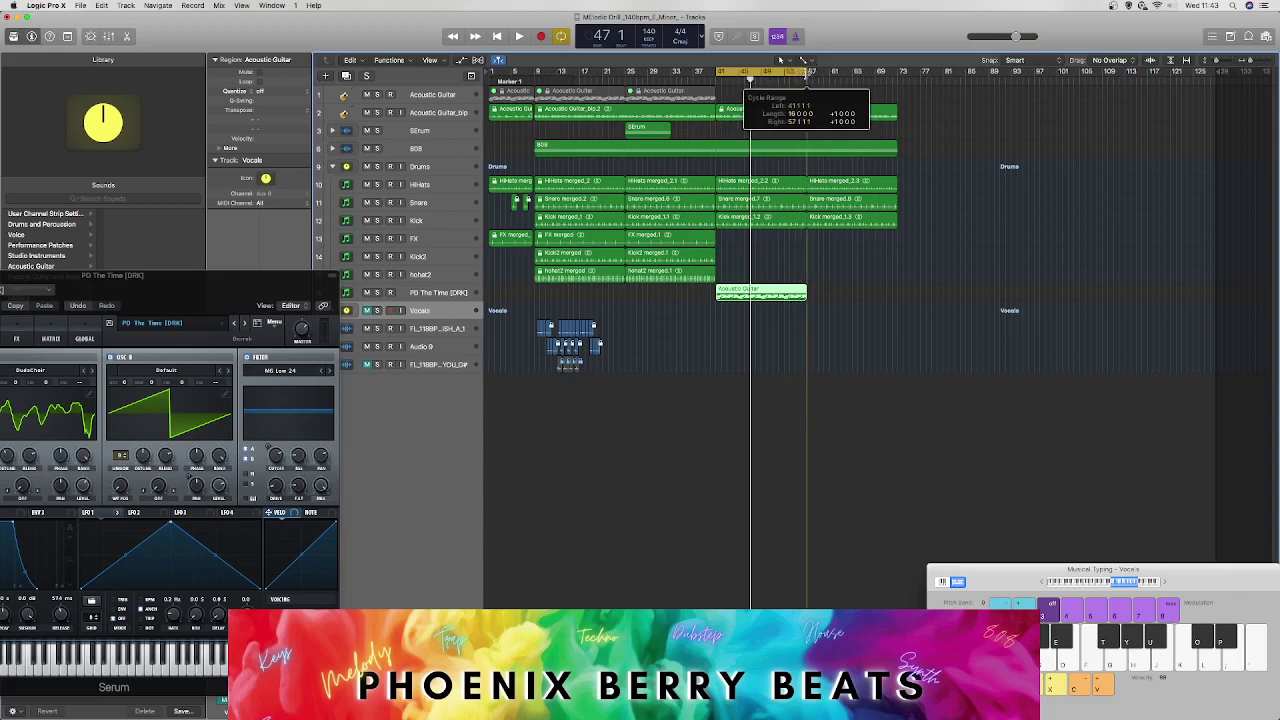
{"action": "double_click", "coordinate": [767, 298]}
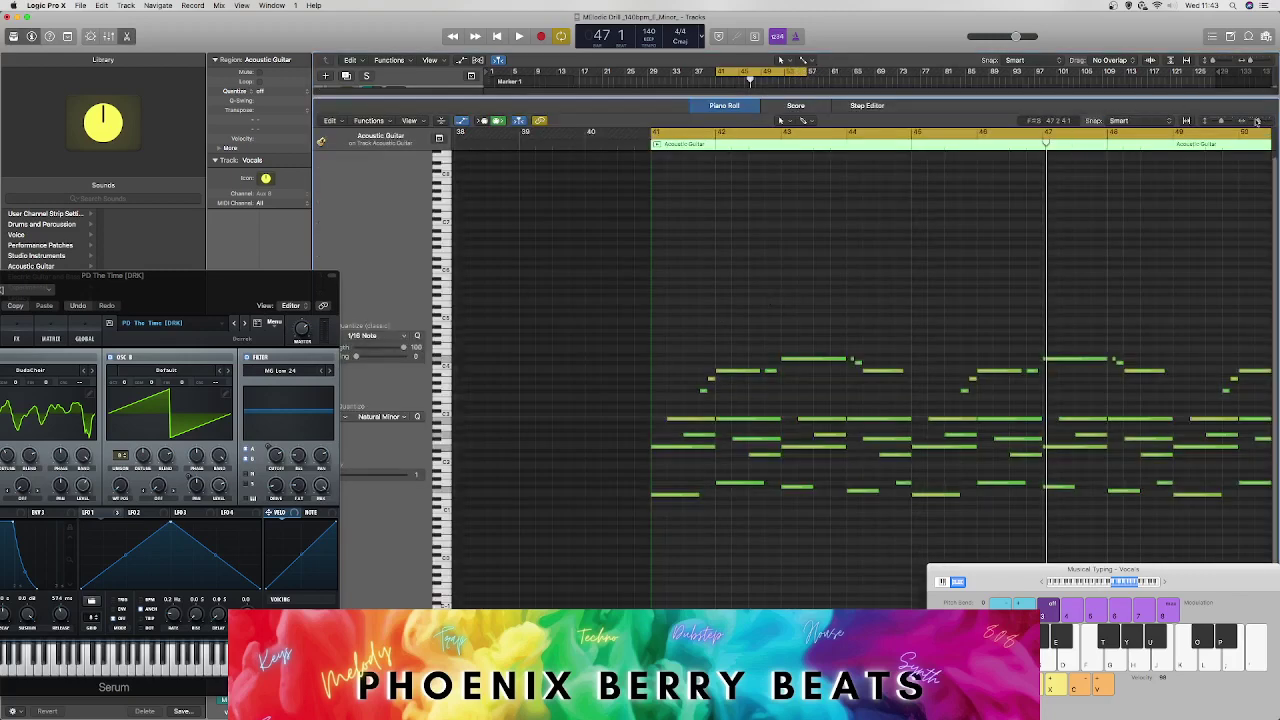
{"action": "left_click_drag", "start_coordinate": [1257, 121], "coordinate": [1247, 120]}
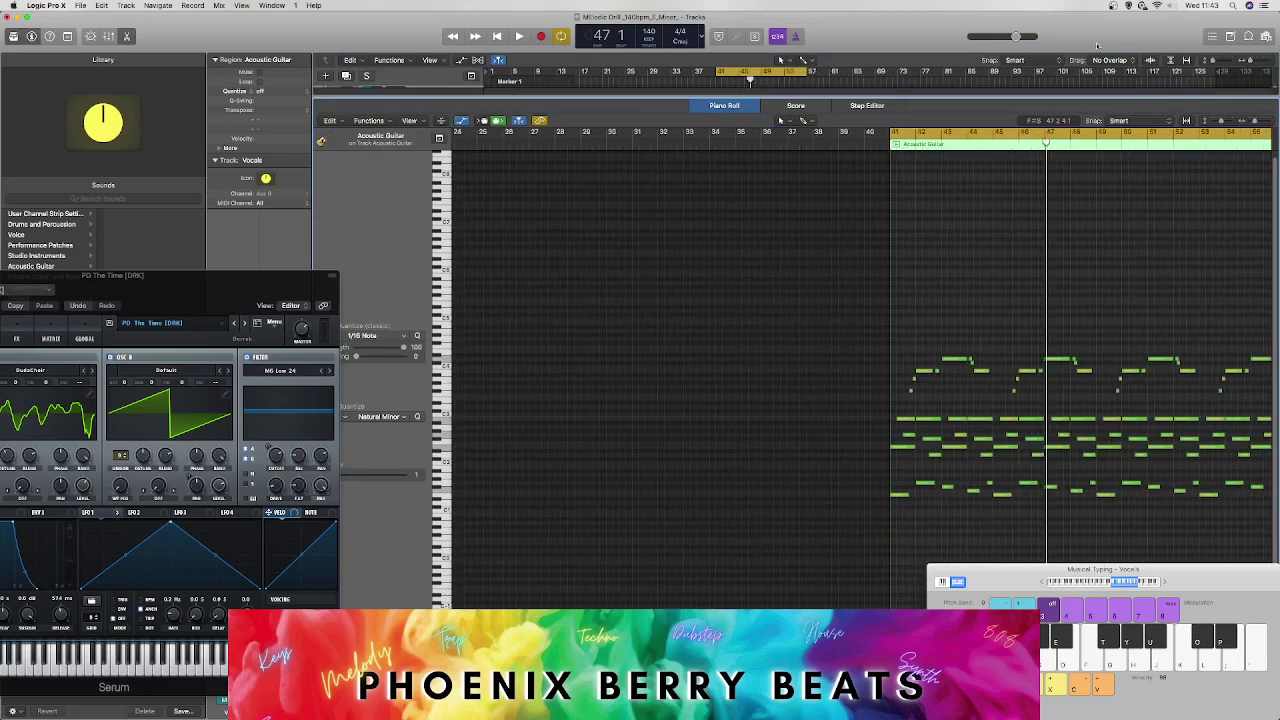
Step: Hide the library and inspector, and delete the lowest line of bass notes from the copied region
{"action": "left_click", "coordinate": [30, 36]}
{"action": "left_click", "coordinate": [13, 36]}
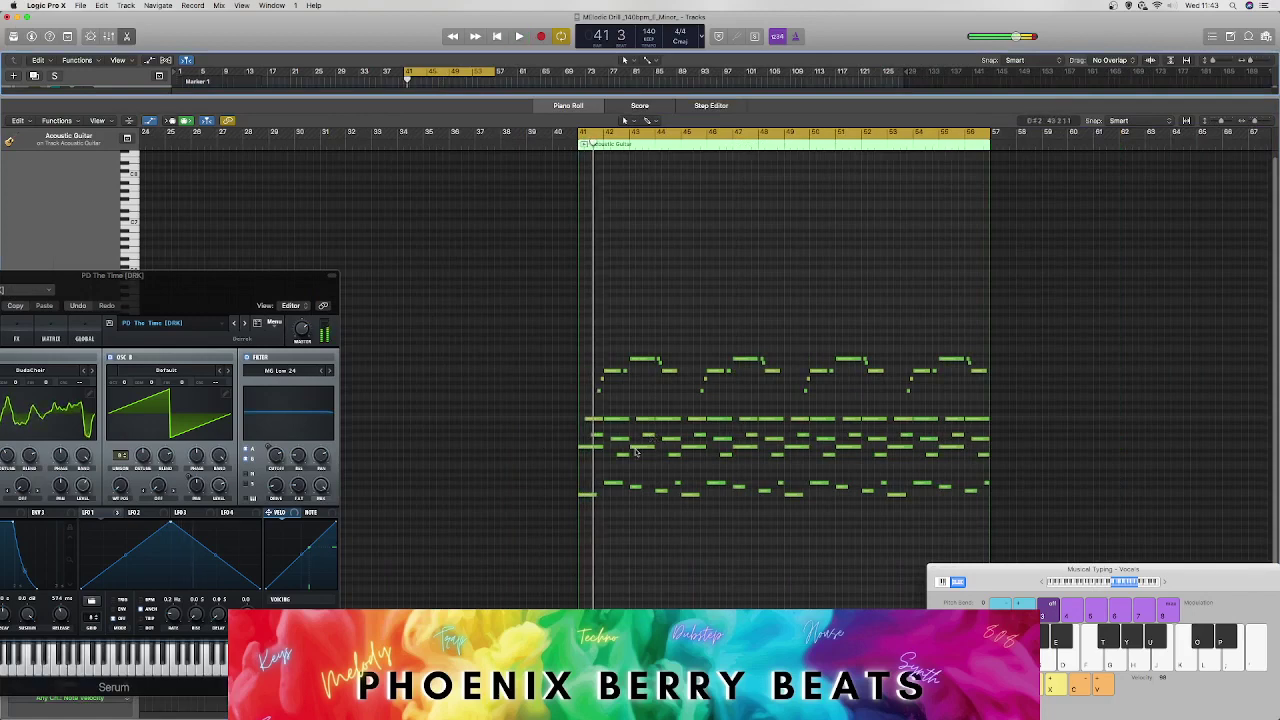
{"action": "left_click_drag", "start_coordinate": [858, 520], "coordinate": [1016, 540]}
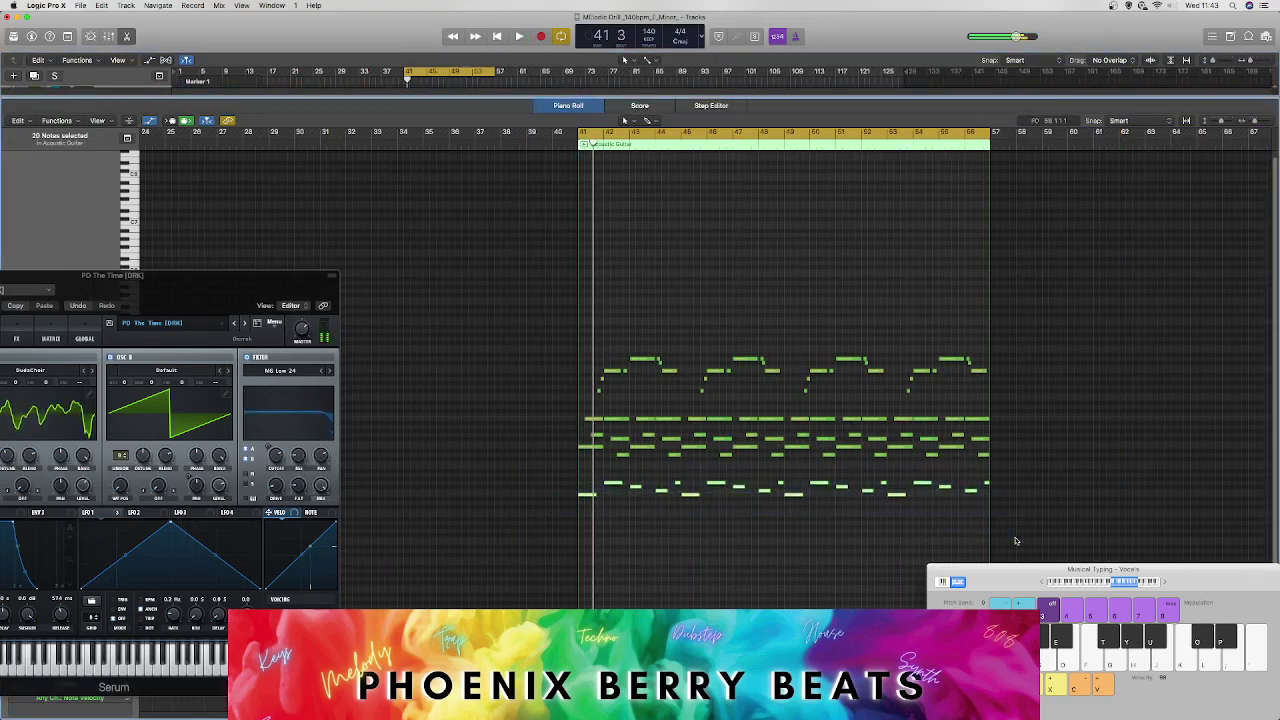
{"action": "key", "text": "BackSpace"}
Step: Select all the remaining notes, move them up about an octave so the first one sits on F3, and audition the result
{"action": "left_click_drag", "start_coordinate": [1017, 476], "coordinate": [497, 330]}
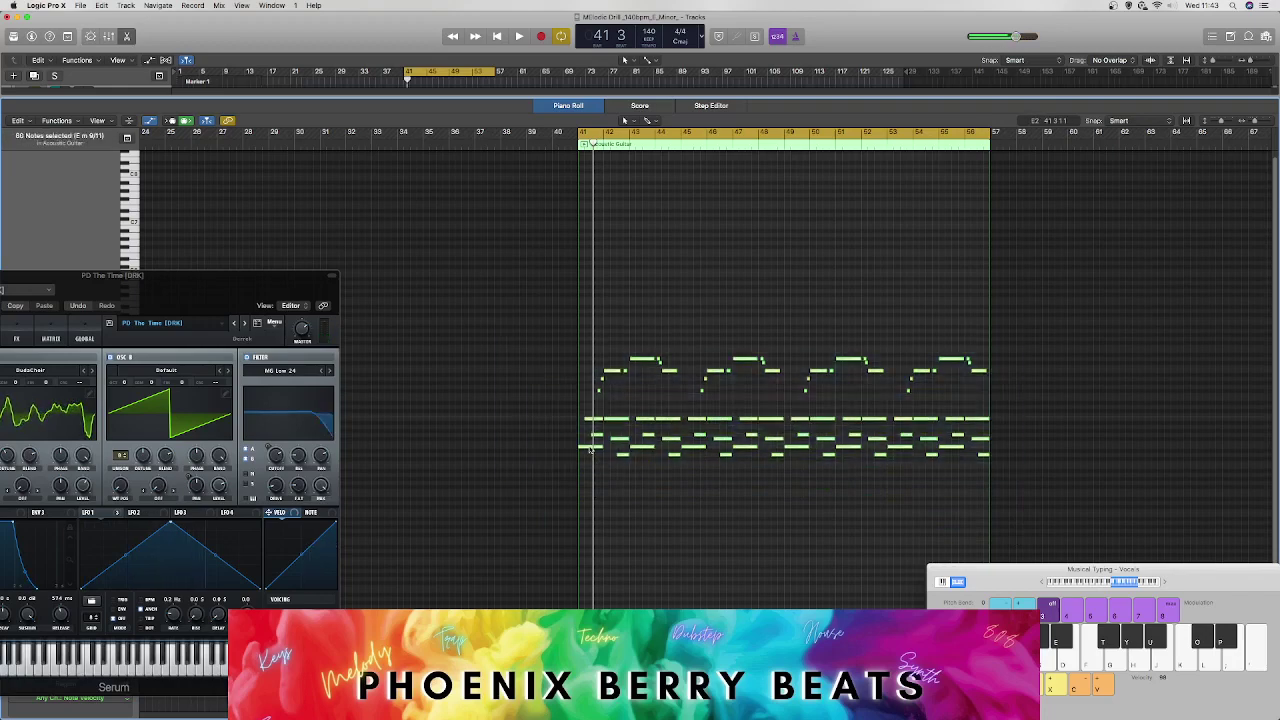
{"action": "left_click_drag", "start_coordinate": [266, 283], "coordinate": [465, 472]}
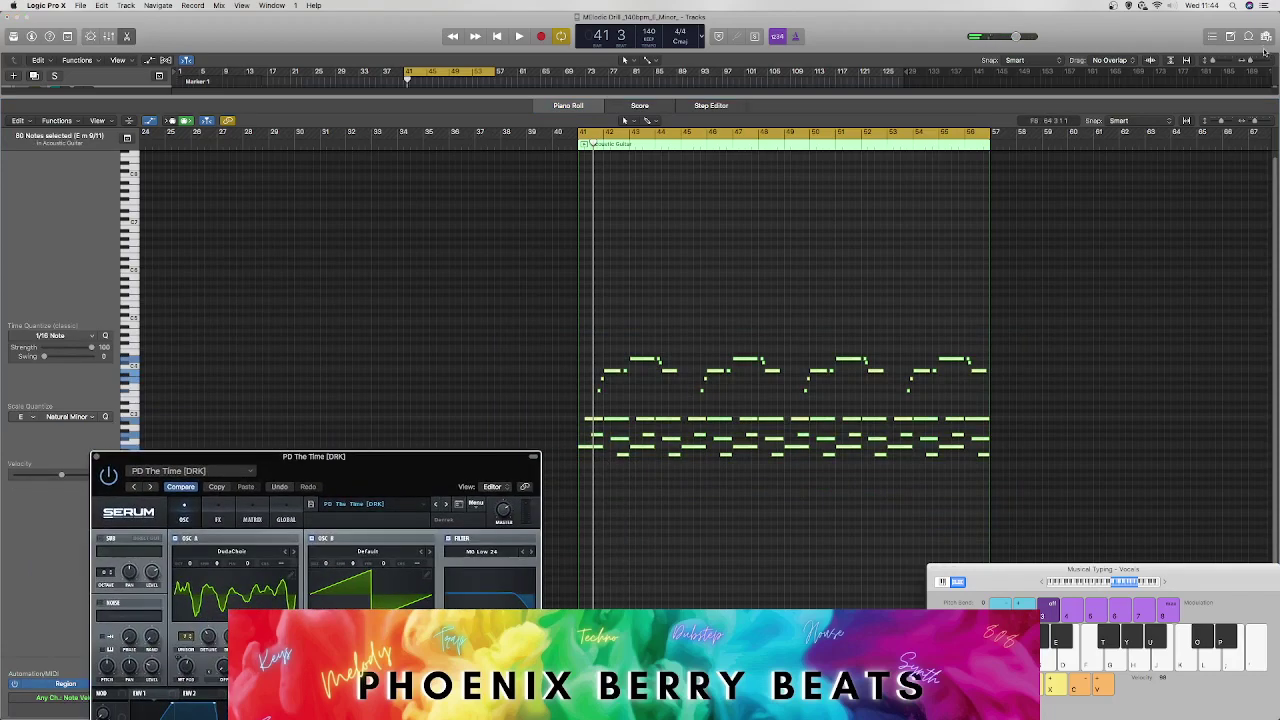
{"action": "left_click_drag", "start_coordinate": [1221, 120], "coordinate": [1225, 119]}
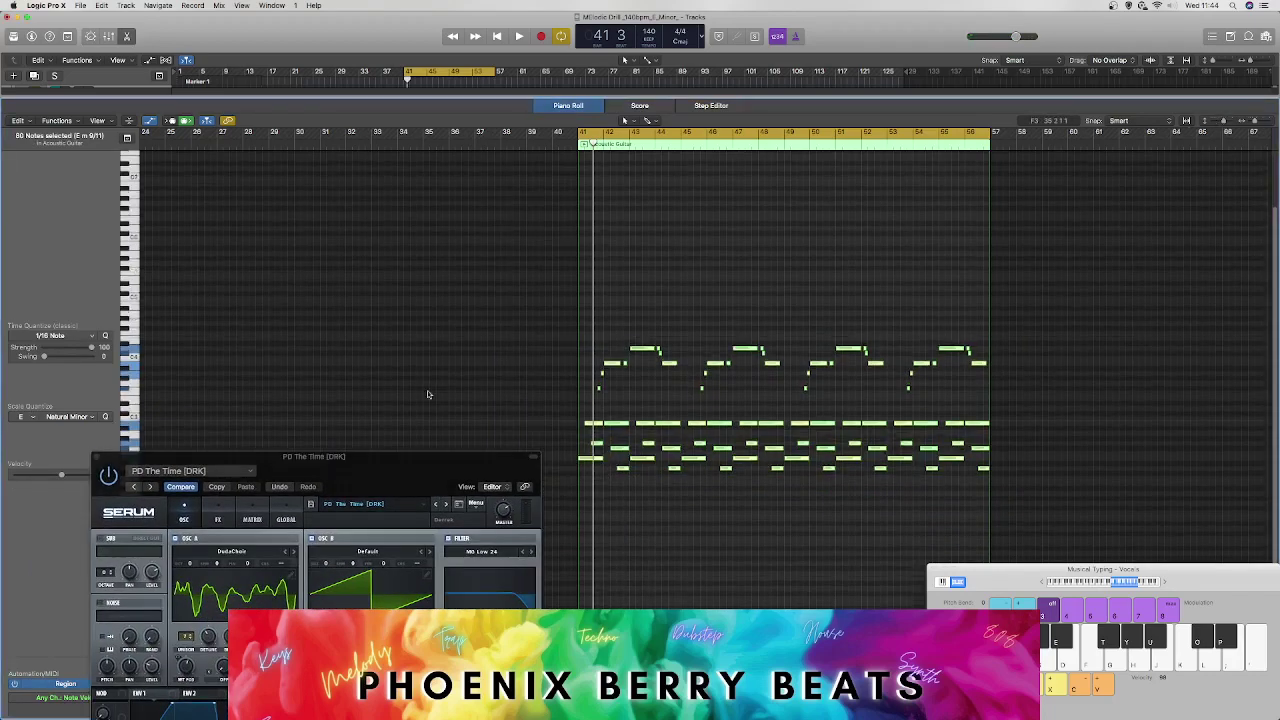
{"action": "left_click_drag", "start_coordinate": [346, 462], "coordinate": [369, 511]}
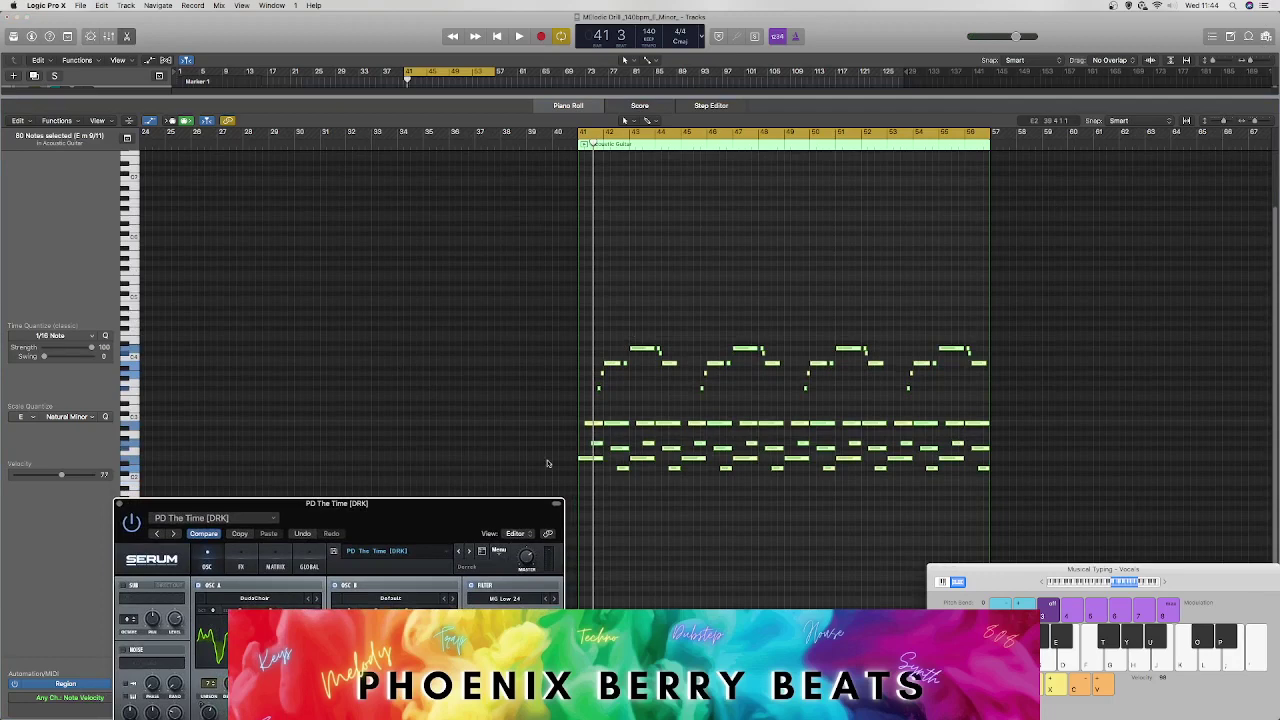
{"action": "left_click", "coordinate": [585, 461]}
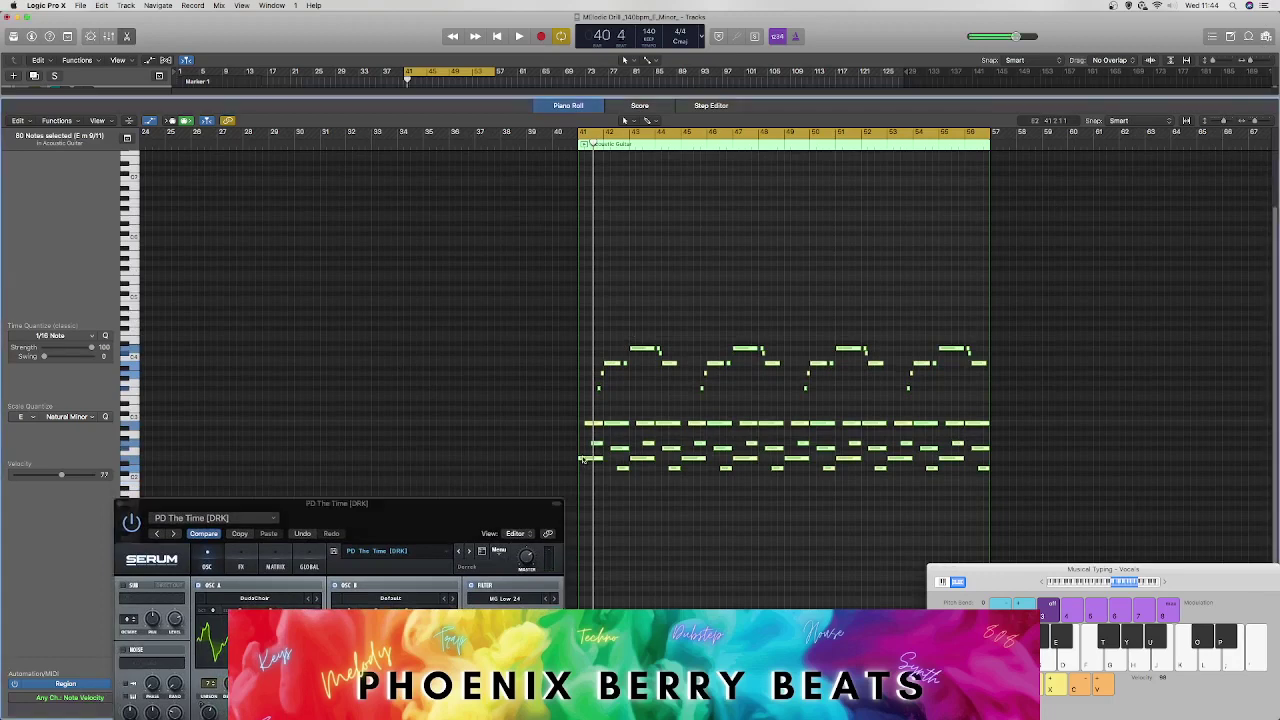
{"action": "double_click", "coordinate": [582, 461]}
{"action": "left_click_drag", "start_coordinate": [581, 461], "coordinate": [588, 400]}
{"action": "key", "text": "space"}
{"action": "key", "text": "space"}
{"action": "key", "text": "space"}
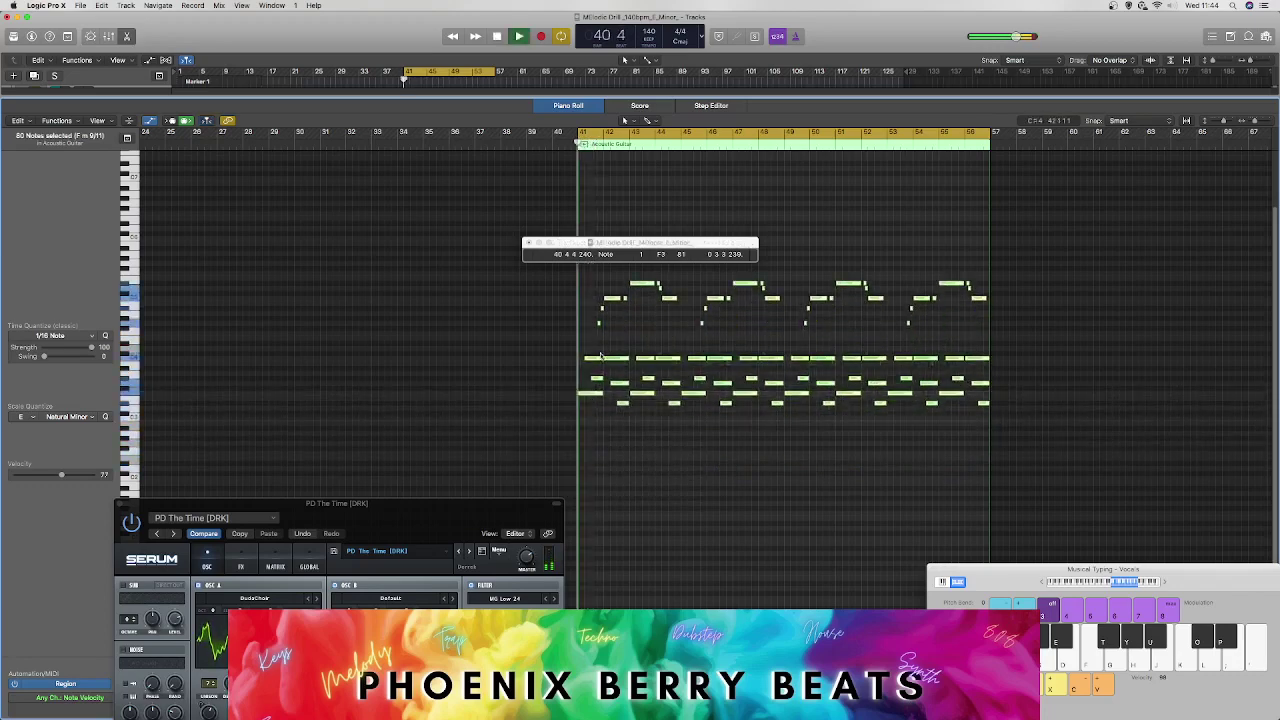
{"action": "key", "text": "space"}
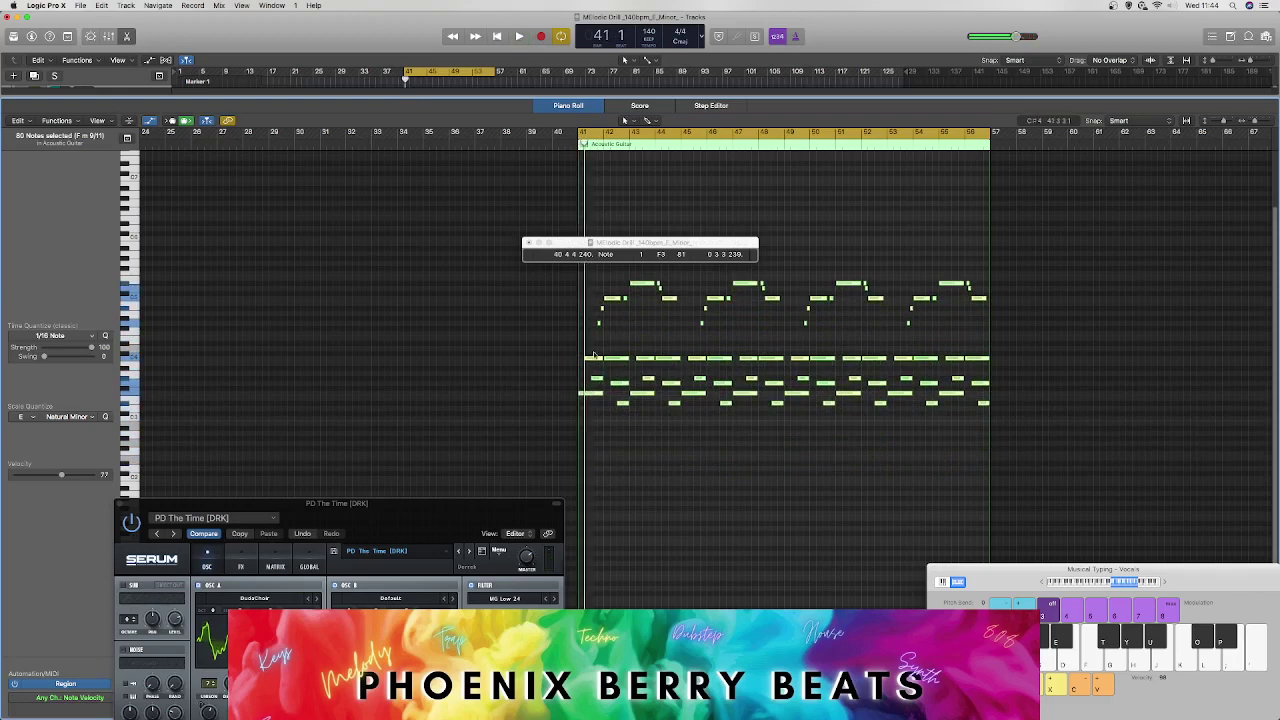
Step: Delete all the chord notes below the upper melody line, play the region back, and close the floating event display
{"action": "left_click_drag", "start_coordinate": [564, 341], "coordinate": [1004, 465]}
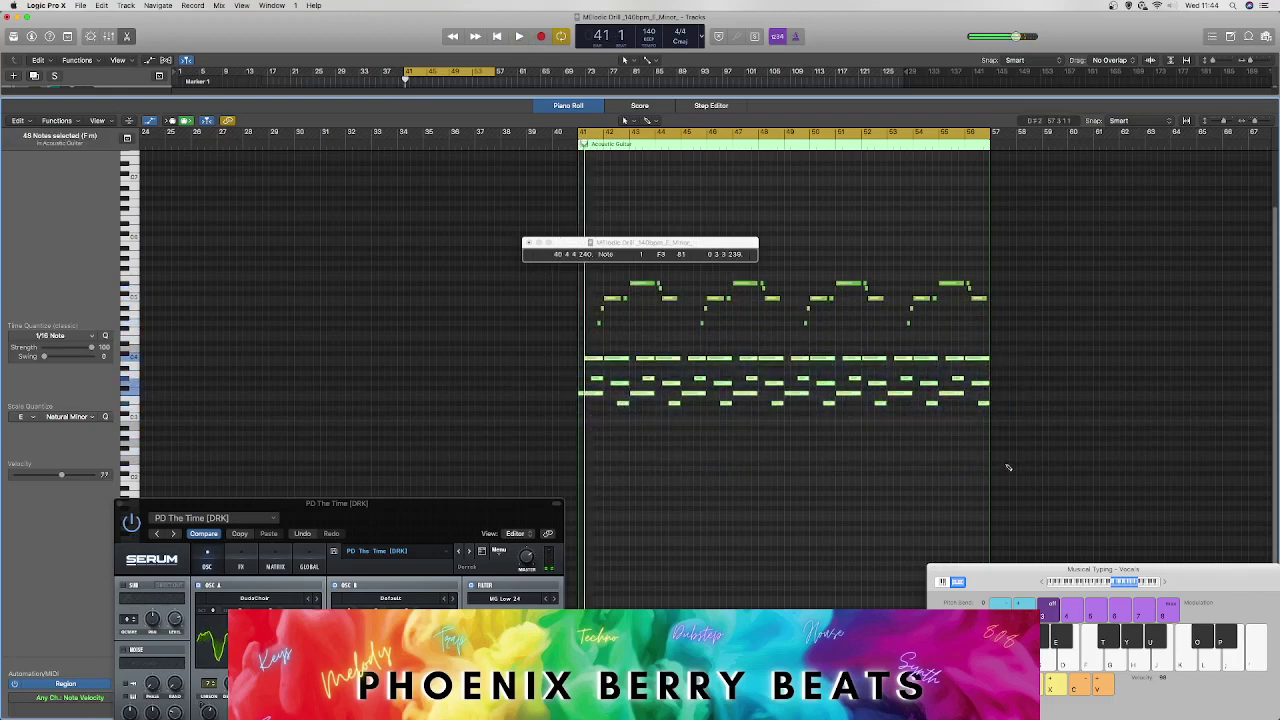
{"action": "key", "text": "Delete"}
{"action": "key", "text": "space"}
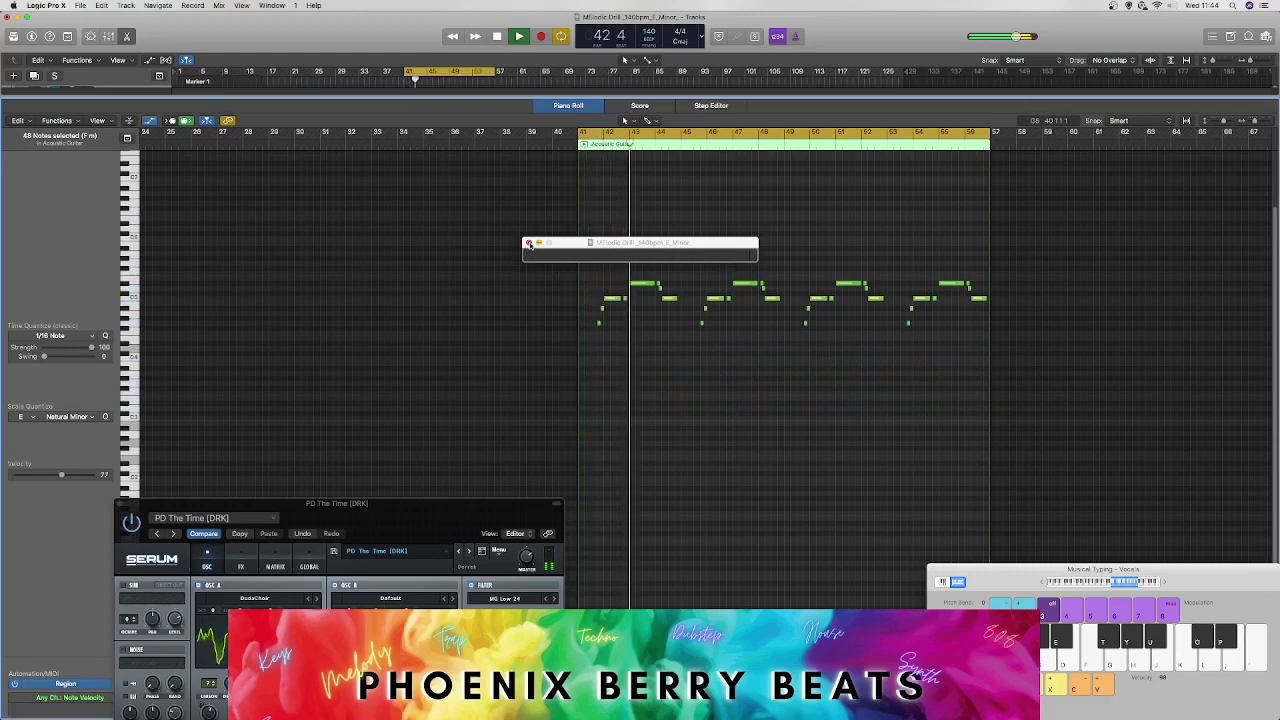
{"action": "left_click", "coordinate": [529, 243]}
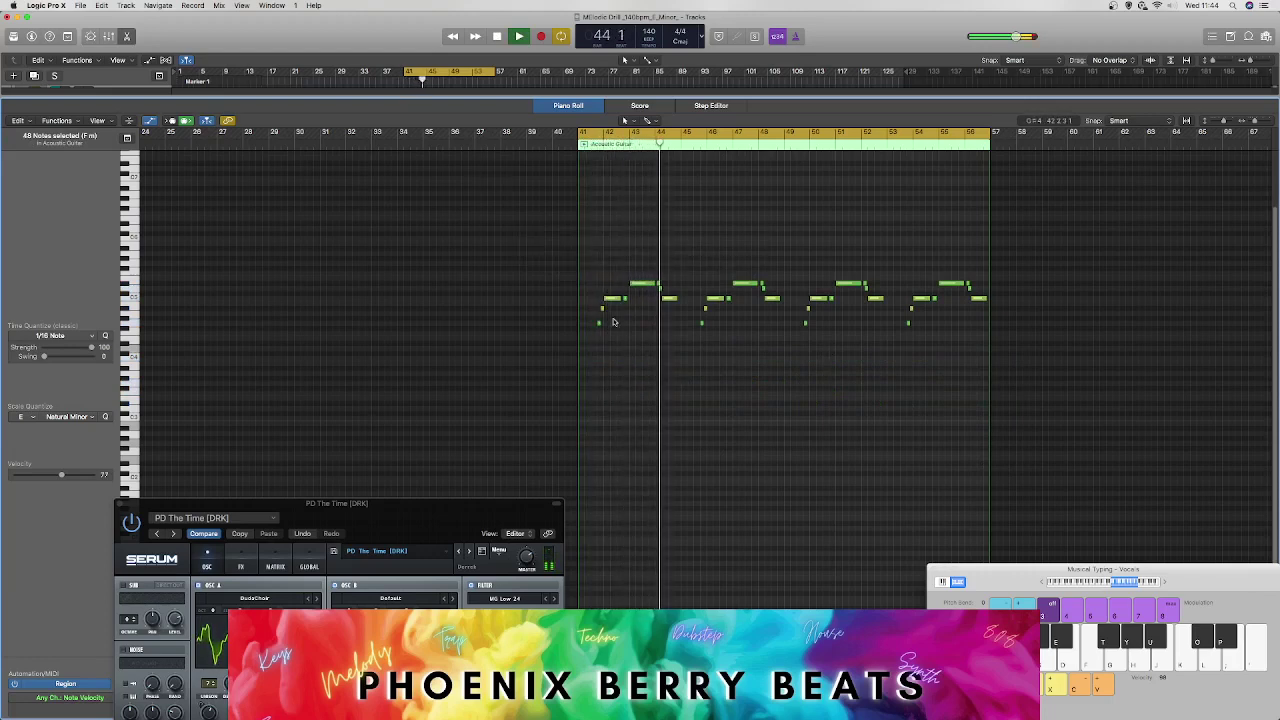
{"action": "key", "text": "space"}
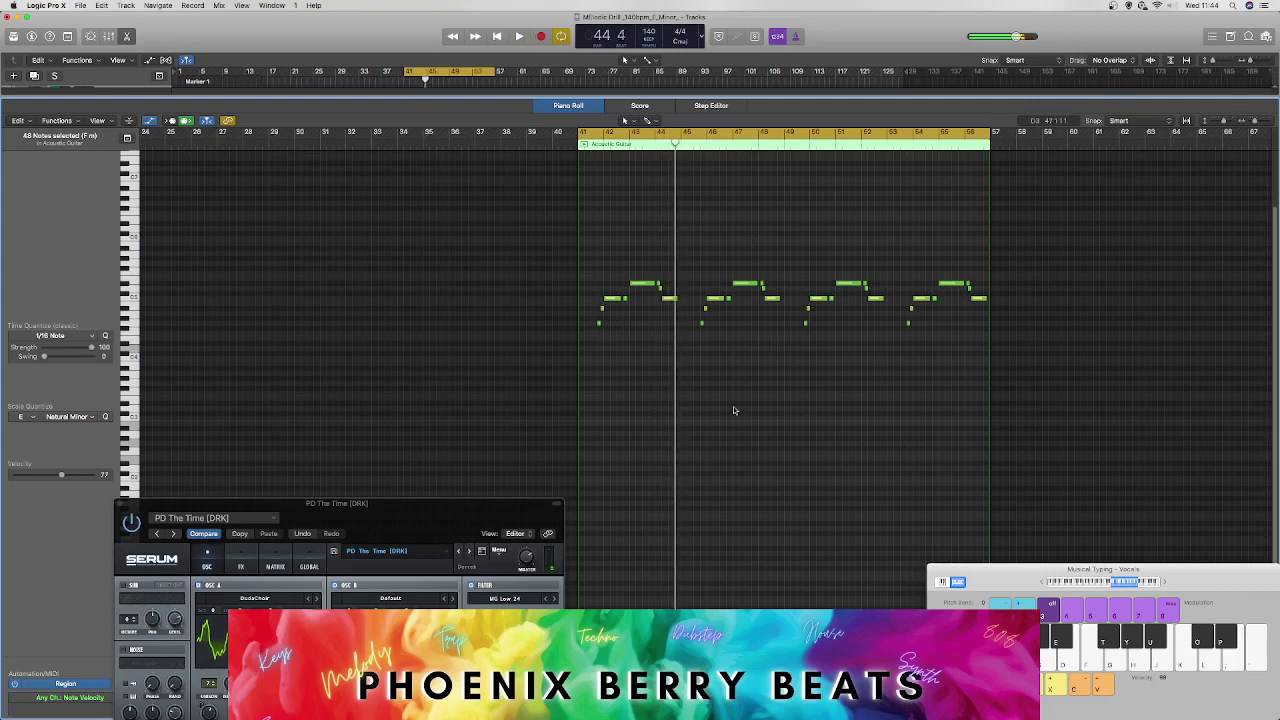
{"action": "left_click", "coordinate": [1040, 378]}
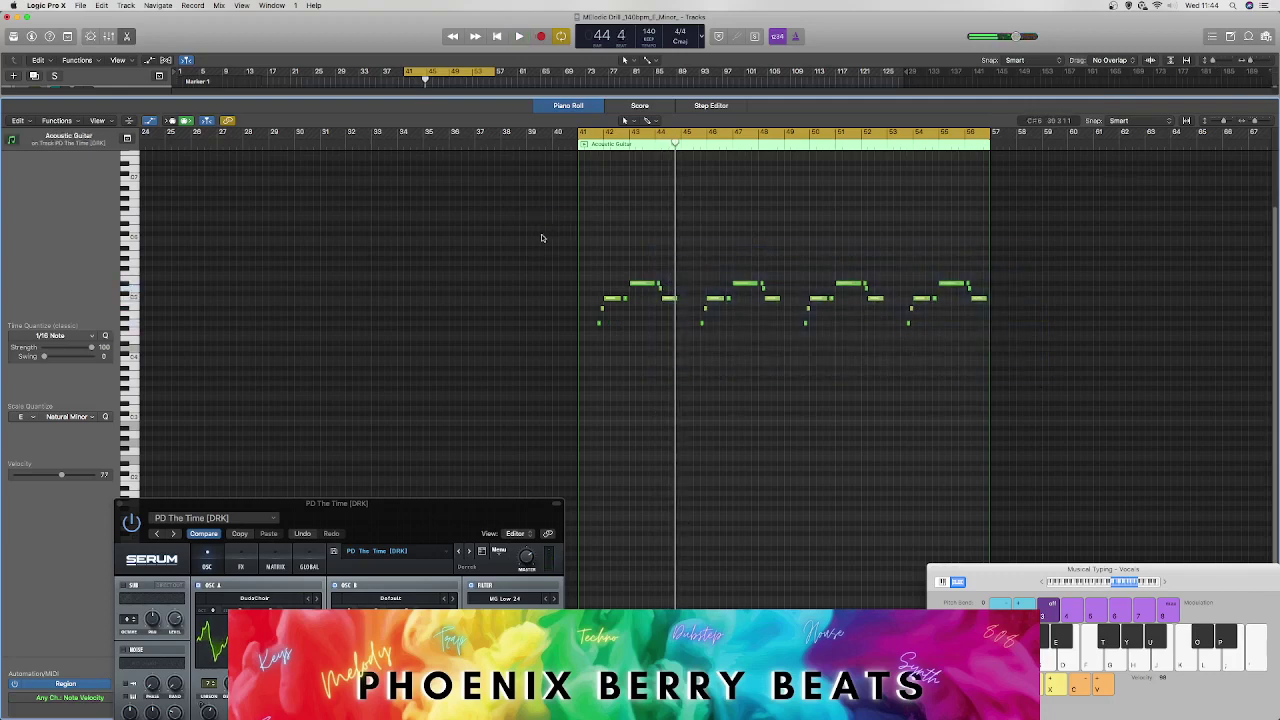
Step: Move all the remaining melody notes down one octave and audition them with the Serum window out of the way
{"action": "left_click_drag", "start_coordinate": [542, 238], "coordinate": [1054, 374]}
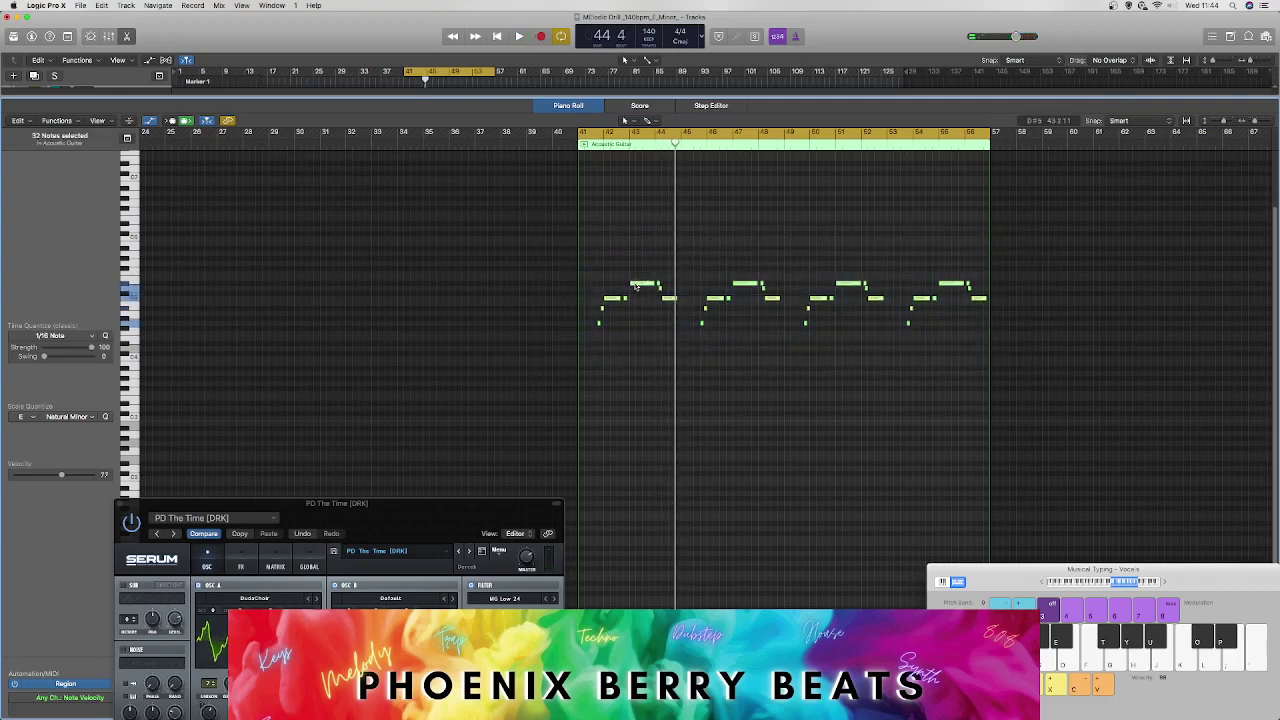
{"action": "mouse_move", "coordinate": [634, 287]}
{"action": "left_click_drag", "start_coordinate": [634, 287], "coordinate": [631, 346]}
{"action": "key", "text": "space"}
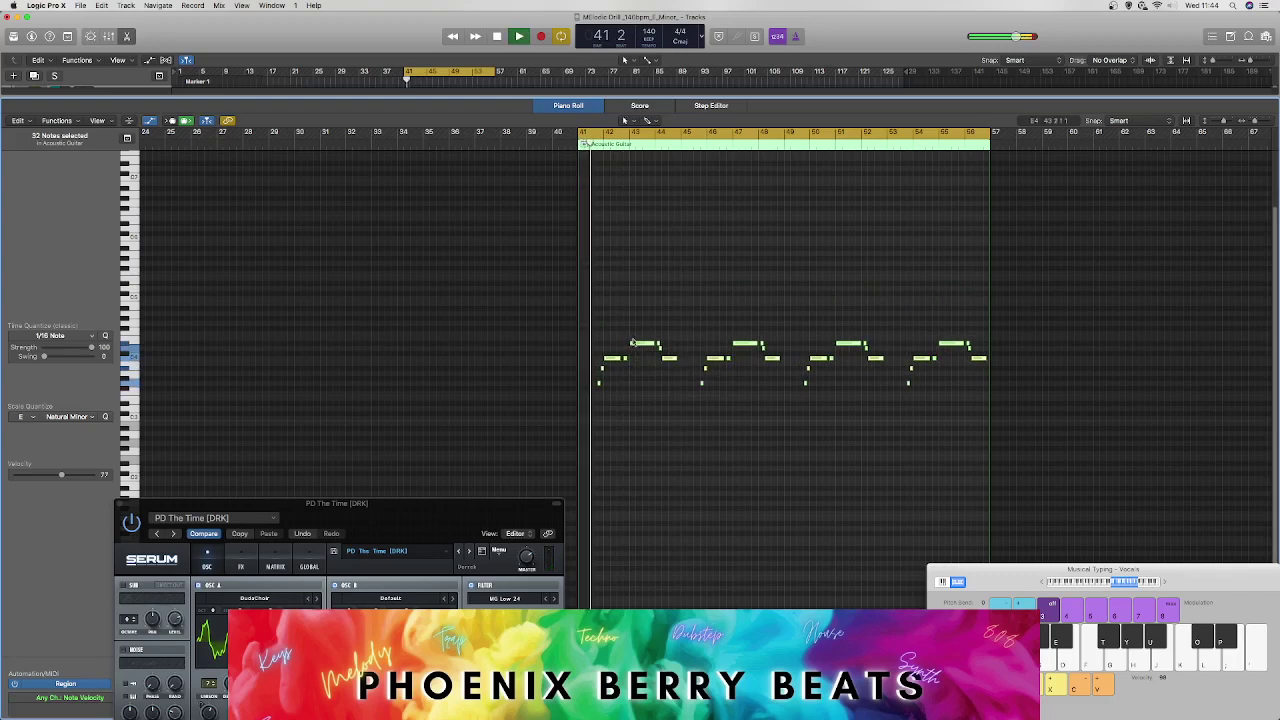
{"action": "scroll", "coordinate": [638, 312], "scroll_direction": "down", "scroll_amount": 2}
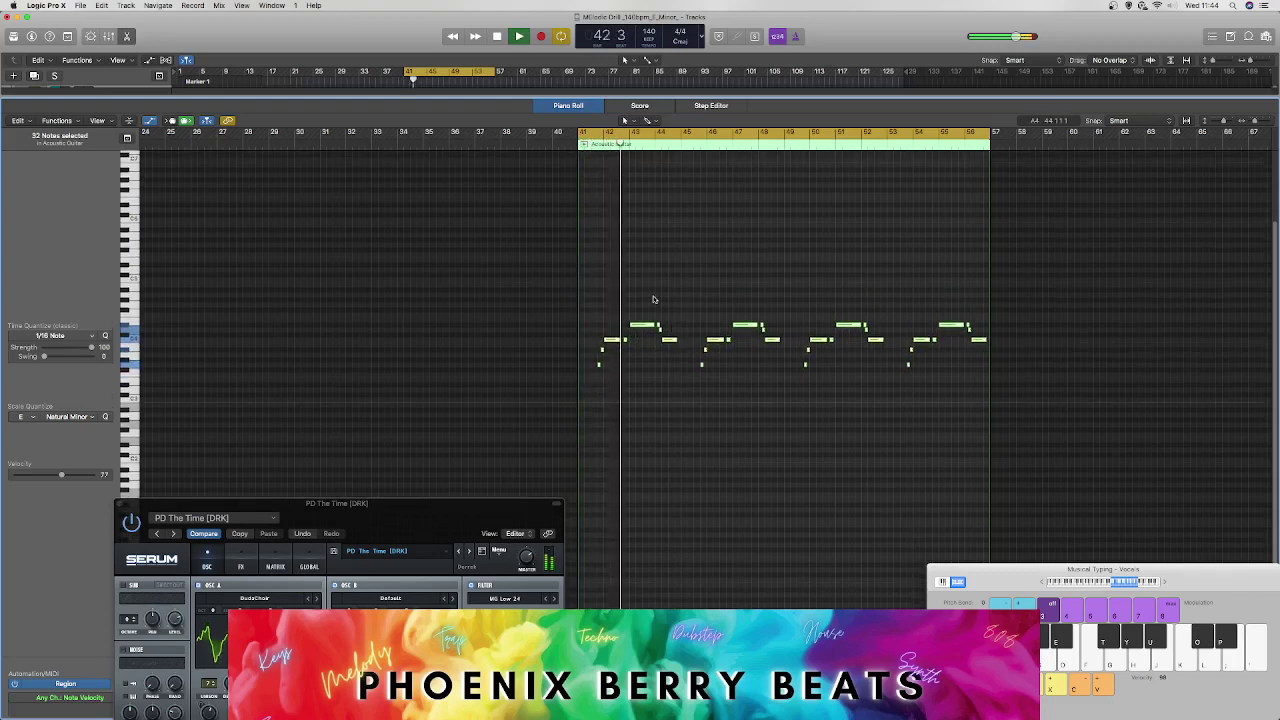
{"action": "left_click_drag", "start_coordinate": [408, 525], "coordinate": [558, 672]}
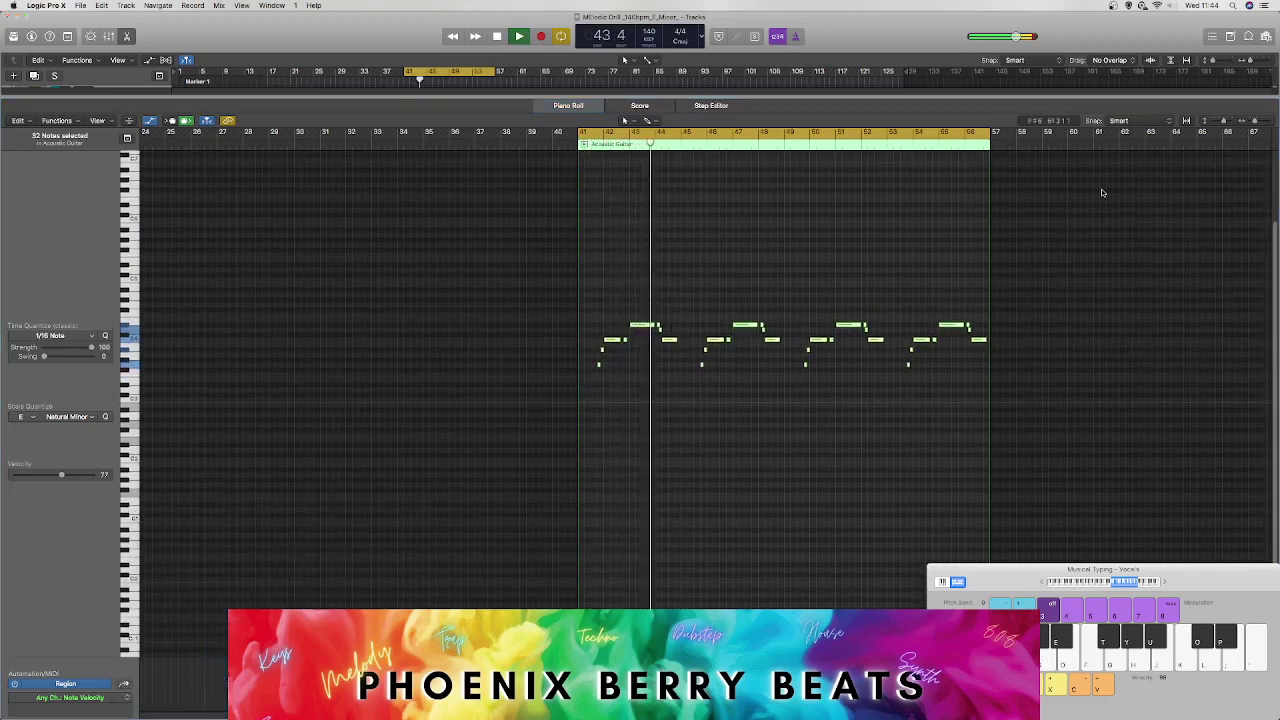
{"action": "key", "text": "space"}
Step: Show the inspector and mixer while auditioning the melody, and select the PD The Time [DRK] track
{"action": "left_click_drag", "start_coordinate": [1251, 121], "coordinate": [1258, 122]}
{"action": "left_click", "coordinate": [1258, 121]}
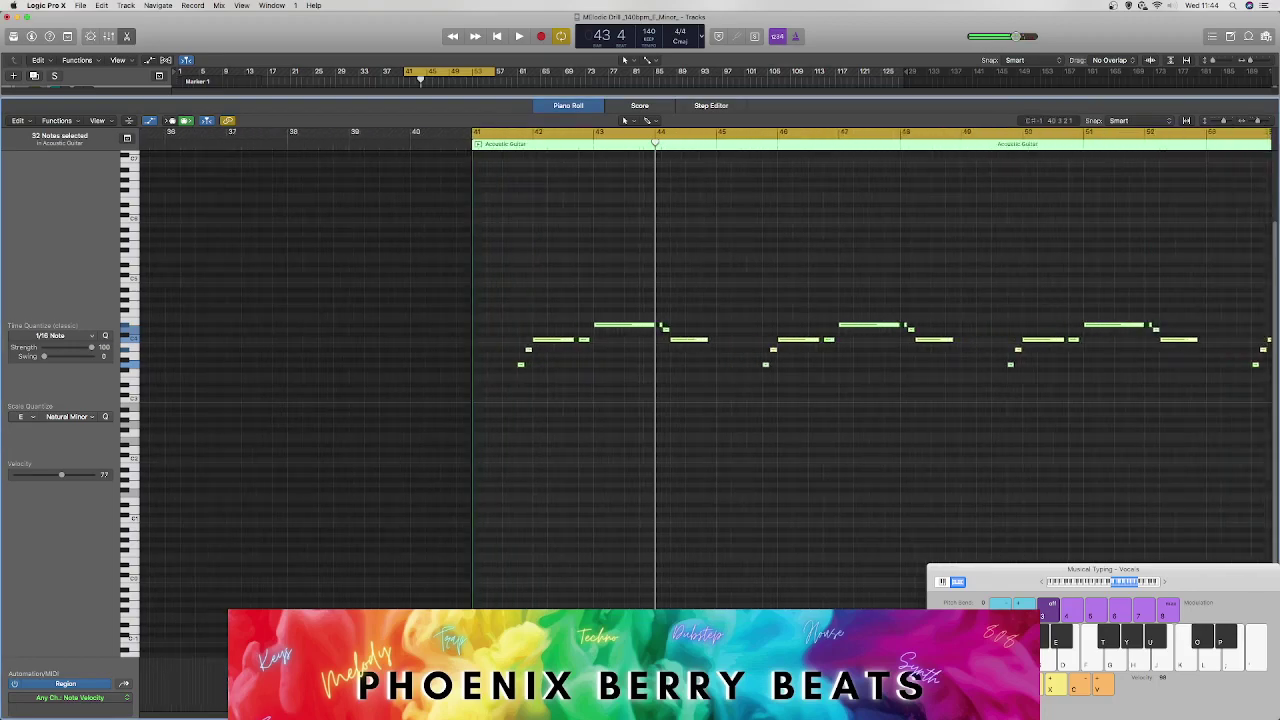
{"action": "mouse_move", "coordinate": [444, 586]}
{"action": "left_mouse_down"}
{"action": "mouse_move", "coordinate": [423, 321]}
{"action": "mouse_move", "coordinate": [437, 583]}
{"action": "left_mouse_up"}
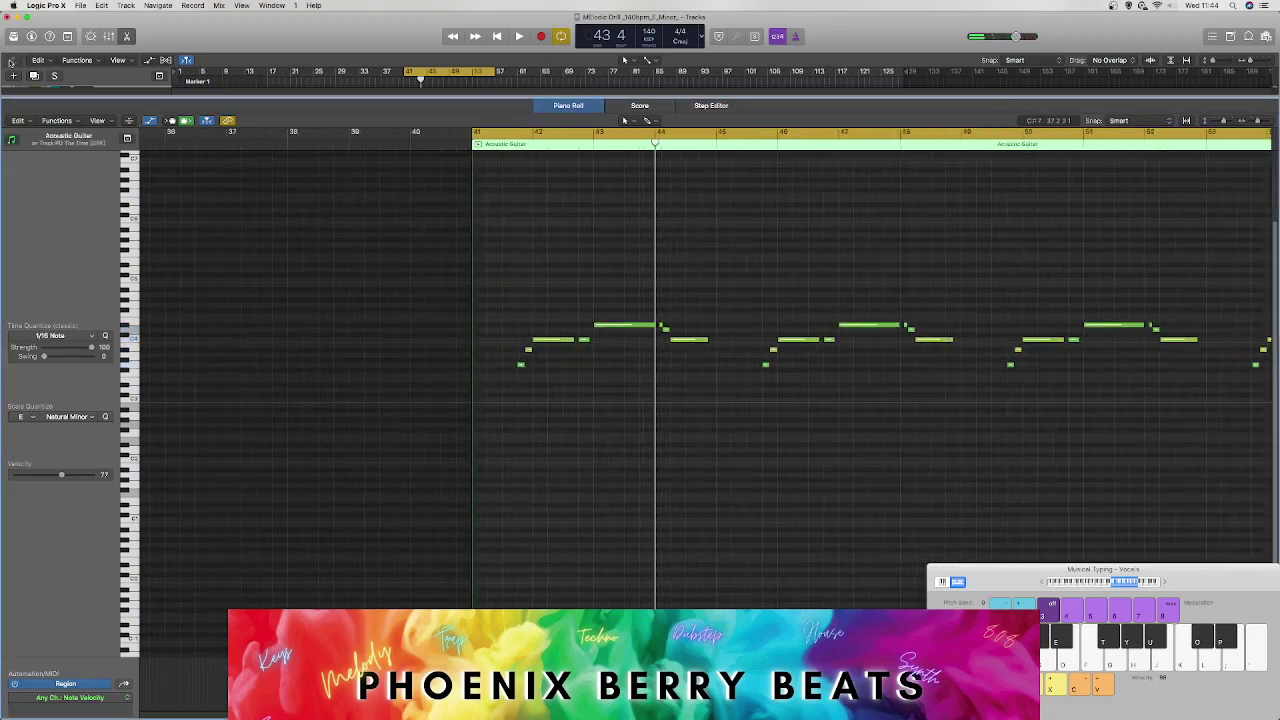
{"action": "left_click", "coordinate": [31, 36]}
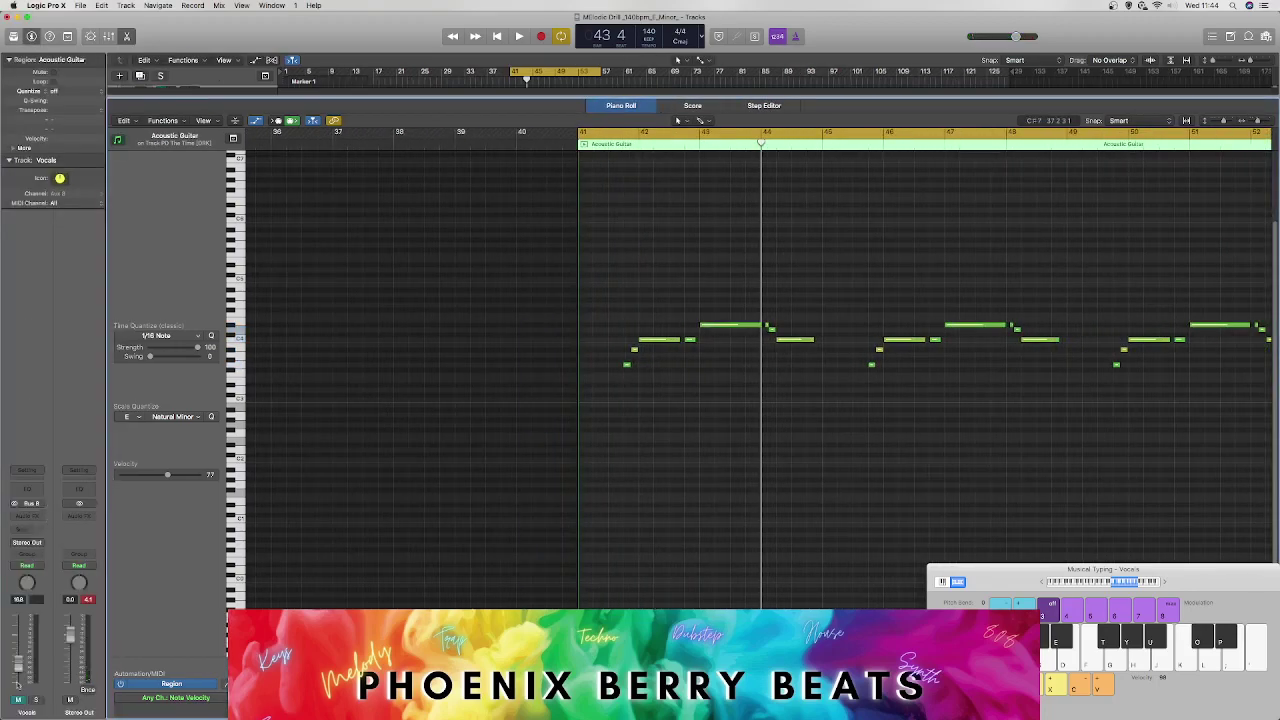
{"action": "key", "text": "space"}
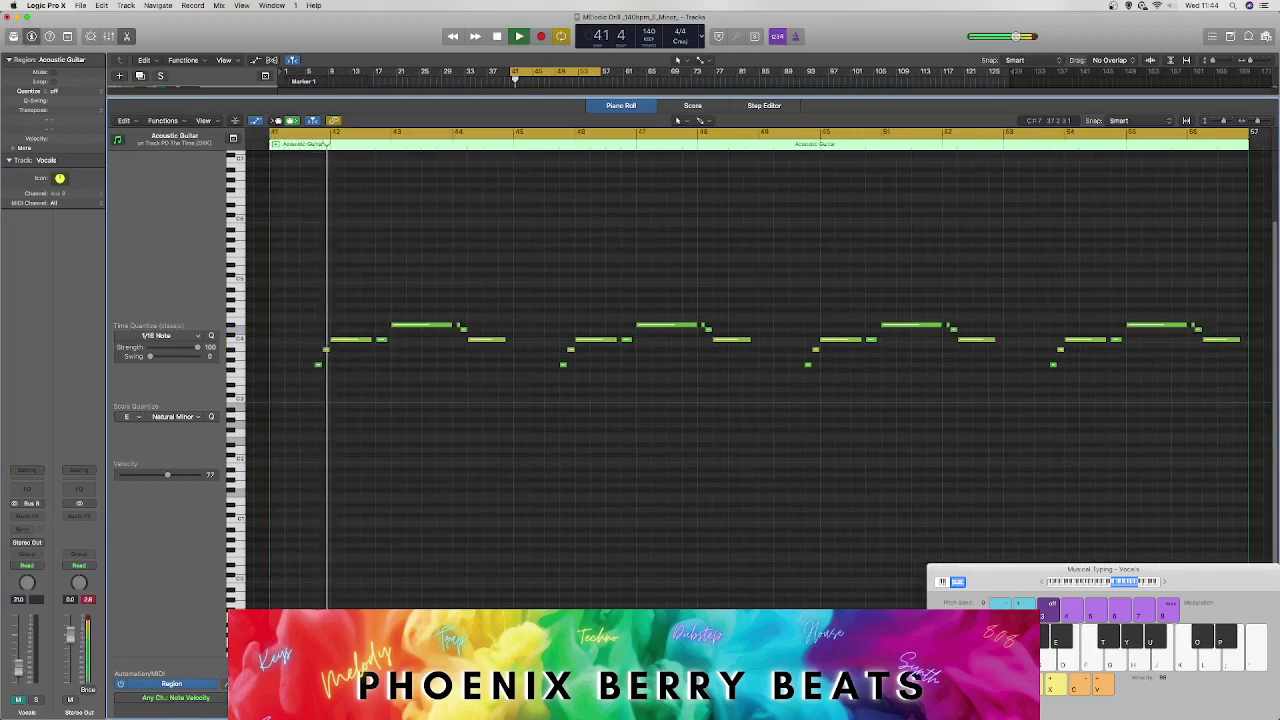
{"action": "key", "text": "space"}
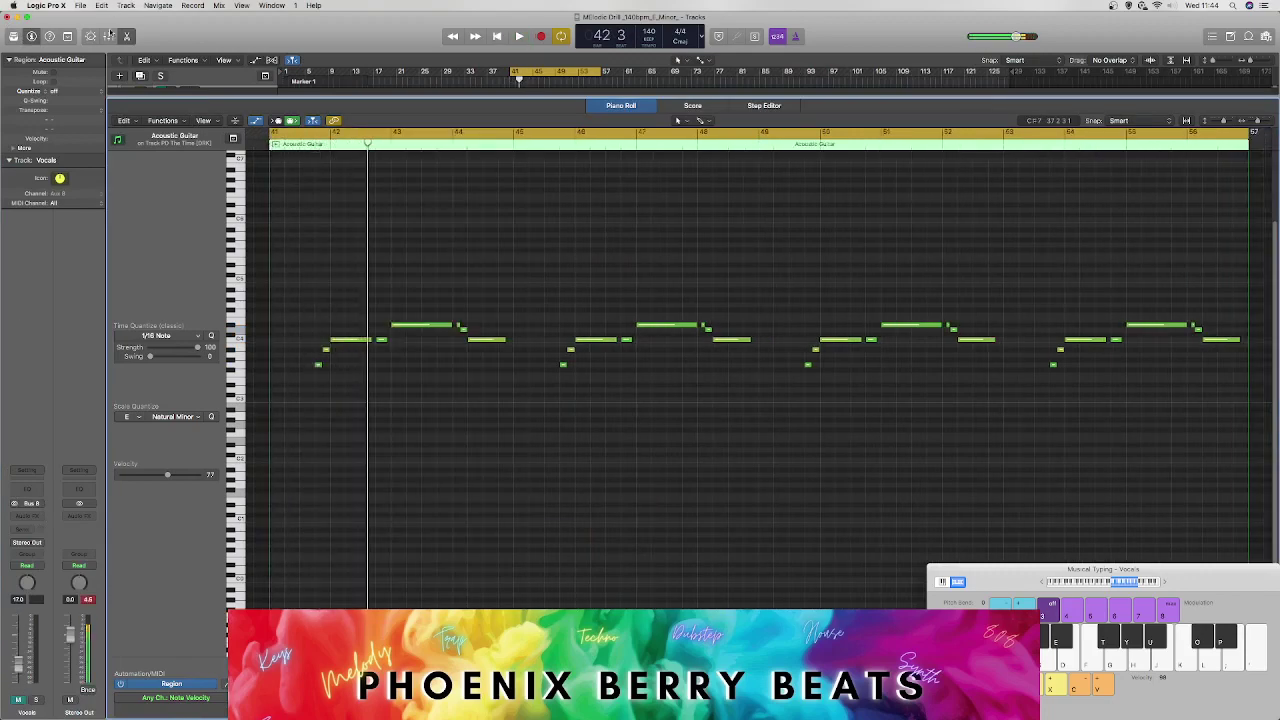
{"action": "left_click", "coordinate": [108, 36]}
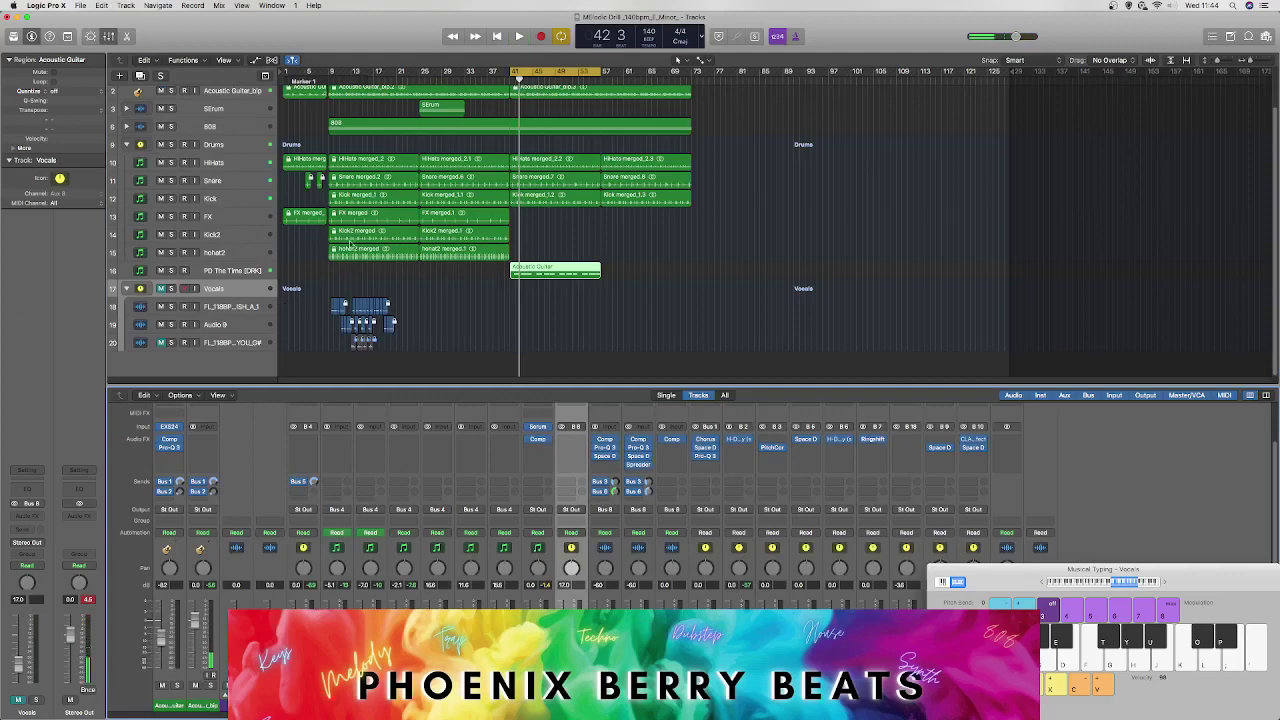
{"action": "key", "text": "Up"}
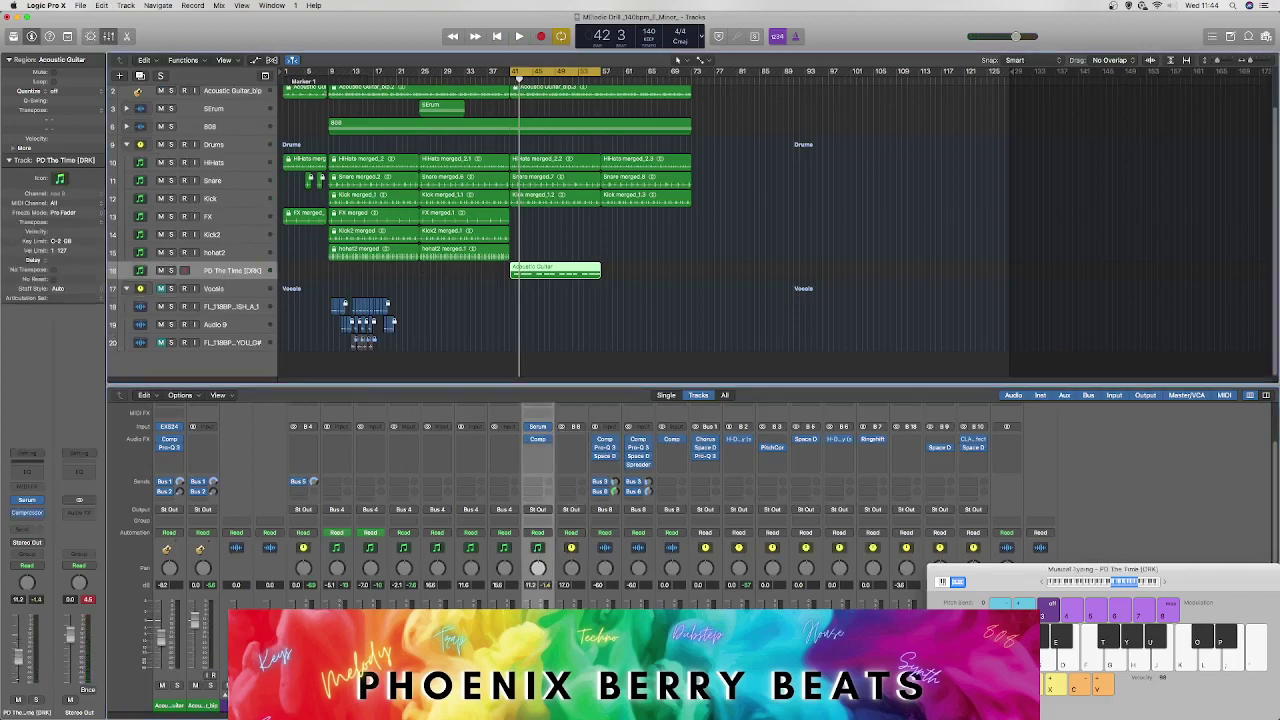
Step: Reopen the pad region in the Piano Roll during playback and place the Serum window clear of its first notes
{"action": "left_click_drag", "start_coordinate": [424, 616], "coordinate": [394, 241]}
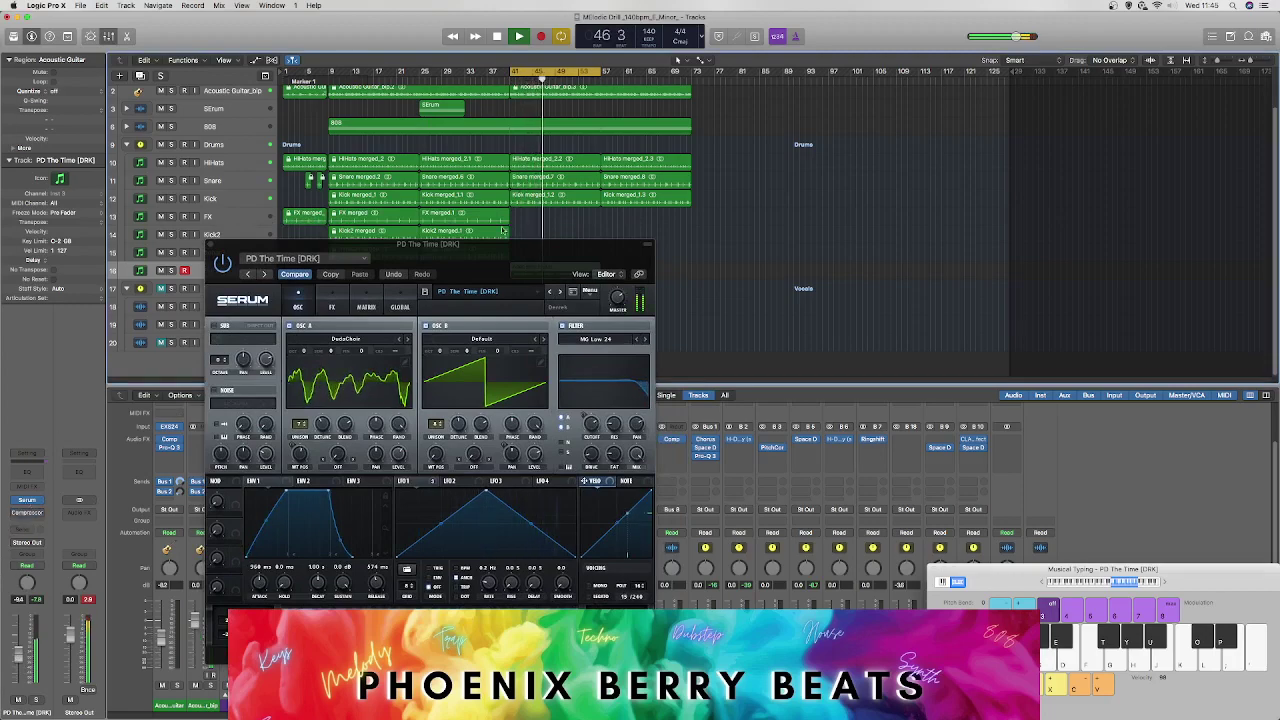
{"action": "left_click_drag", "start_coordinate": [533, 255], "coordinate": [283, 28]}
{"action": "double_click", "coordinate": [550, 270]}
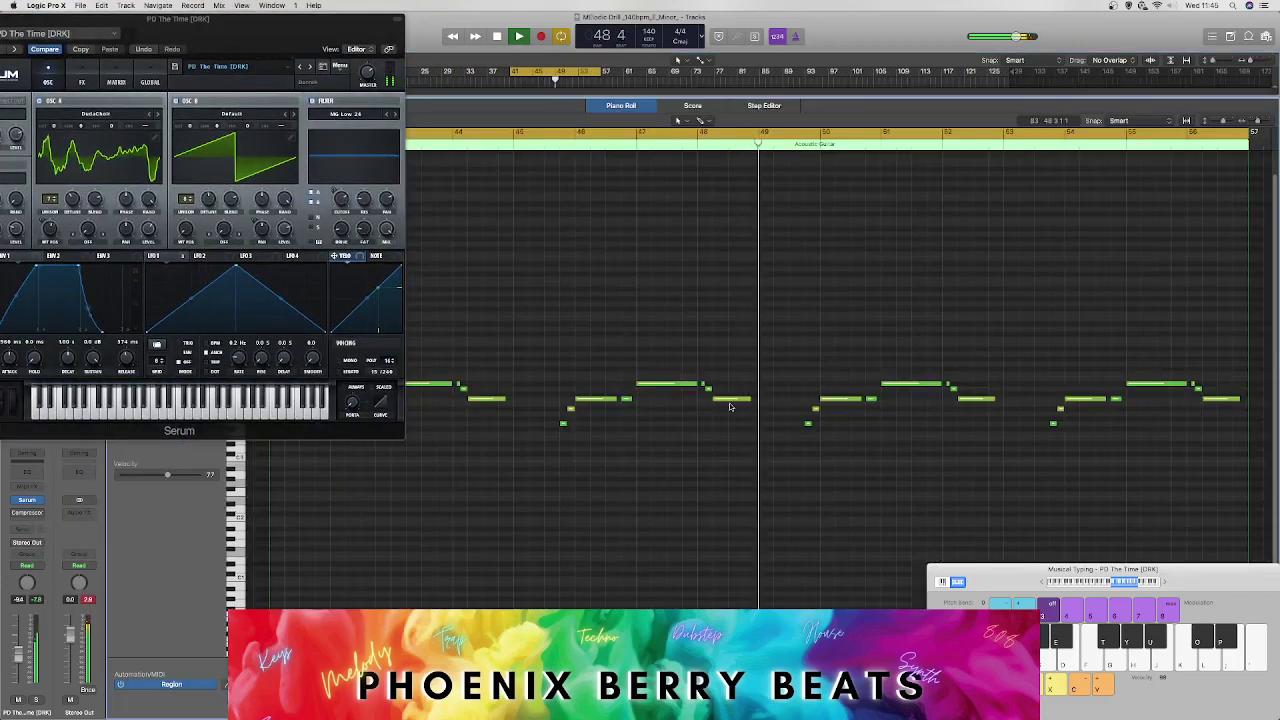
{"action": "left_click_drag", "start_coordinate": [320, 42], "coordinate": [1004, 142]}
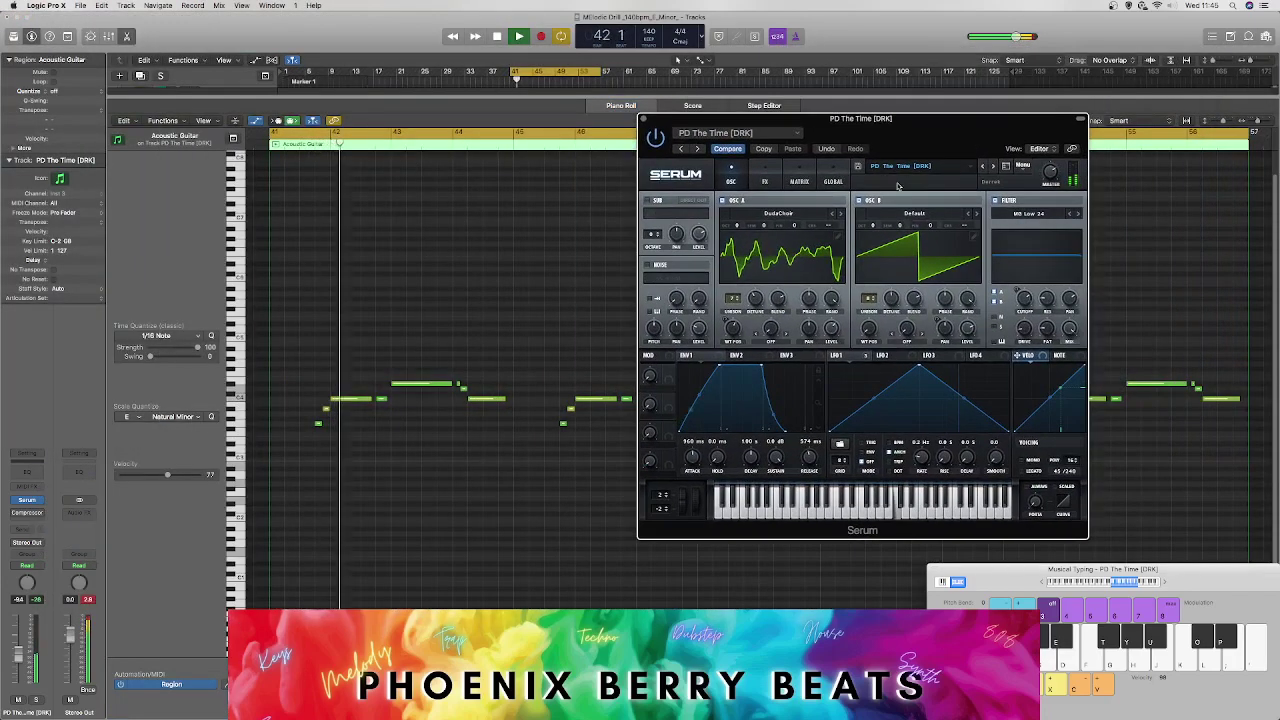
Step: Add a note at the start of bar 41 in the melody region, place it on E4, and play it back
{"action": "right_click", "coordinate": [280, 362]}
{"action": "left_click", "coordinate": [293, 364]}
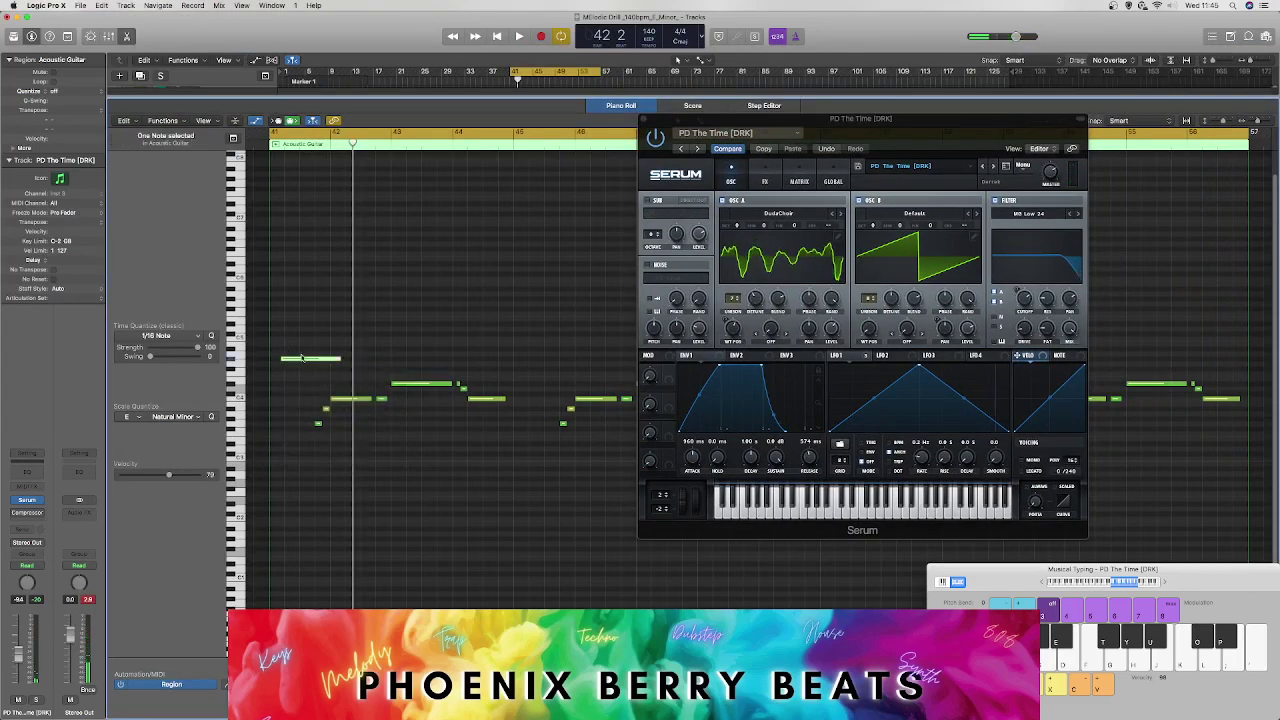
{"action": "left_click_drag", "start_coordinate": [296, 362], "coordinate": [284, 388]}
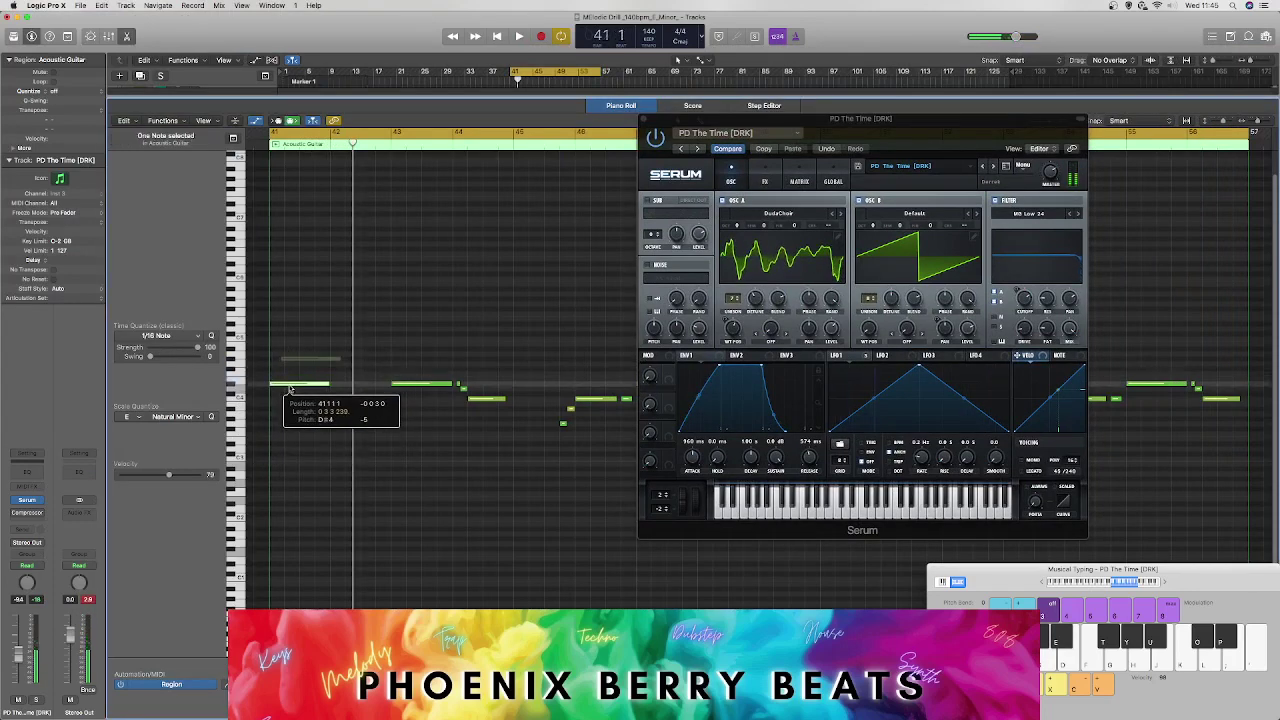
{"action": "left_click", "coordinate": [178, 421]}
{"action": "left_click", "coordinate": [184, 440]}
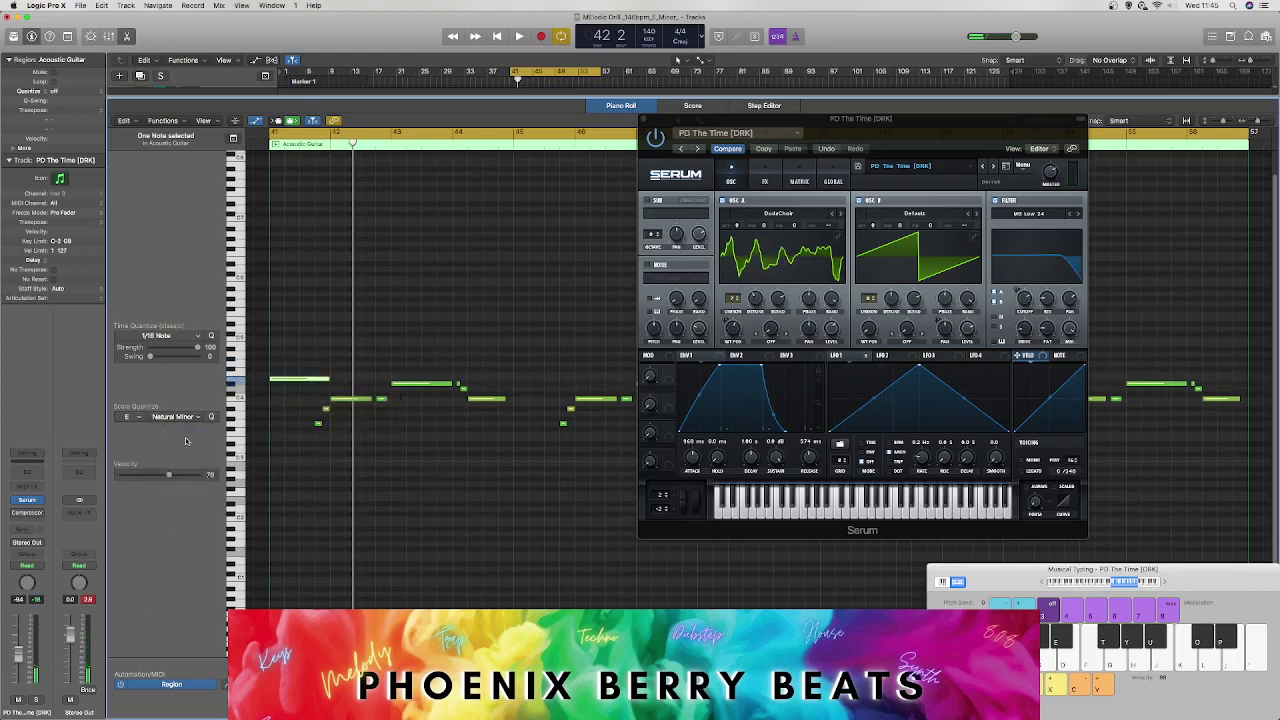
{"action": "key", "text": "space"}
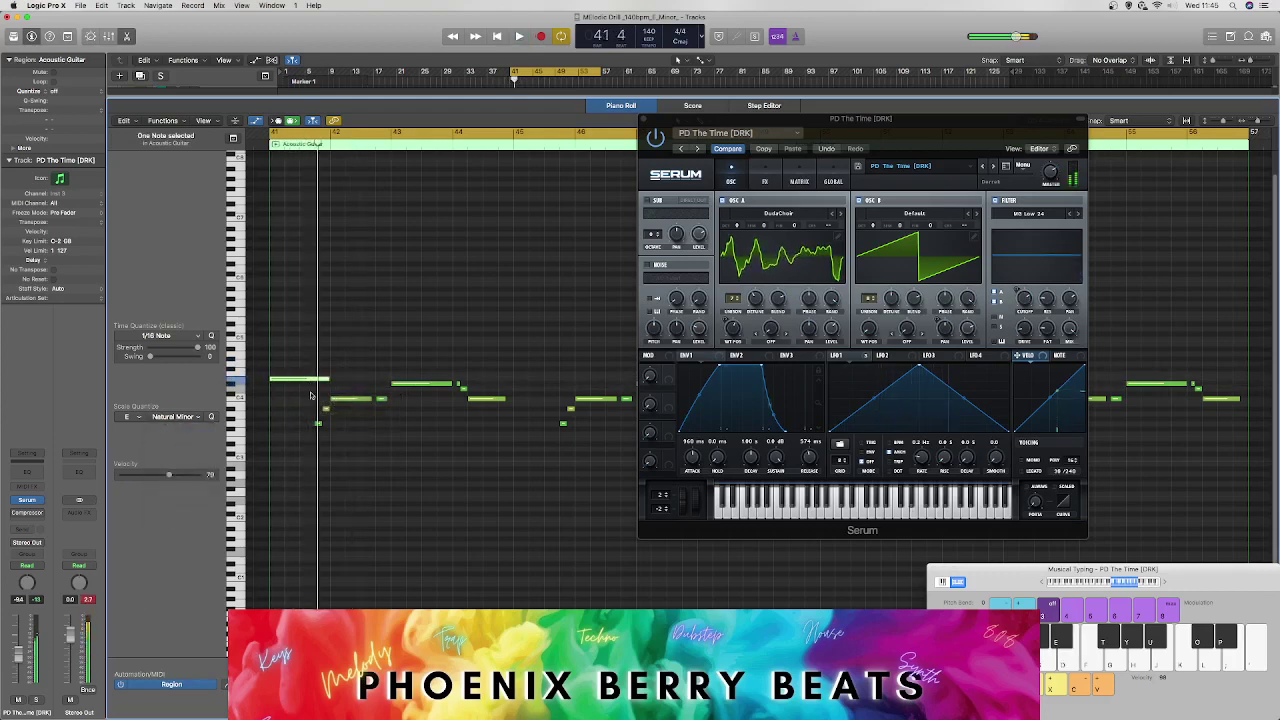
Step: Shorten the new opening note to about three beats, auditioning the length during playback
{"action": "left_click_drag", "start_coordinate": [325, 381], "coordinate": [301, 385]}
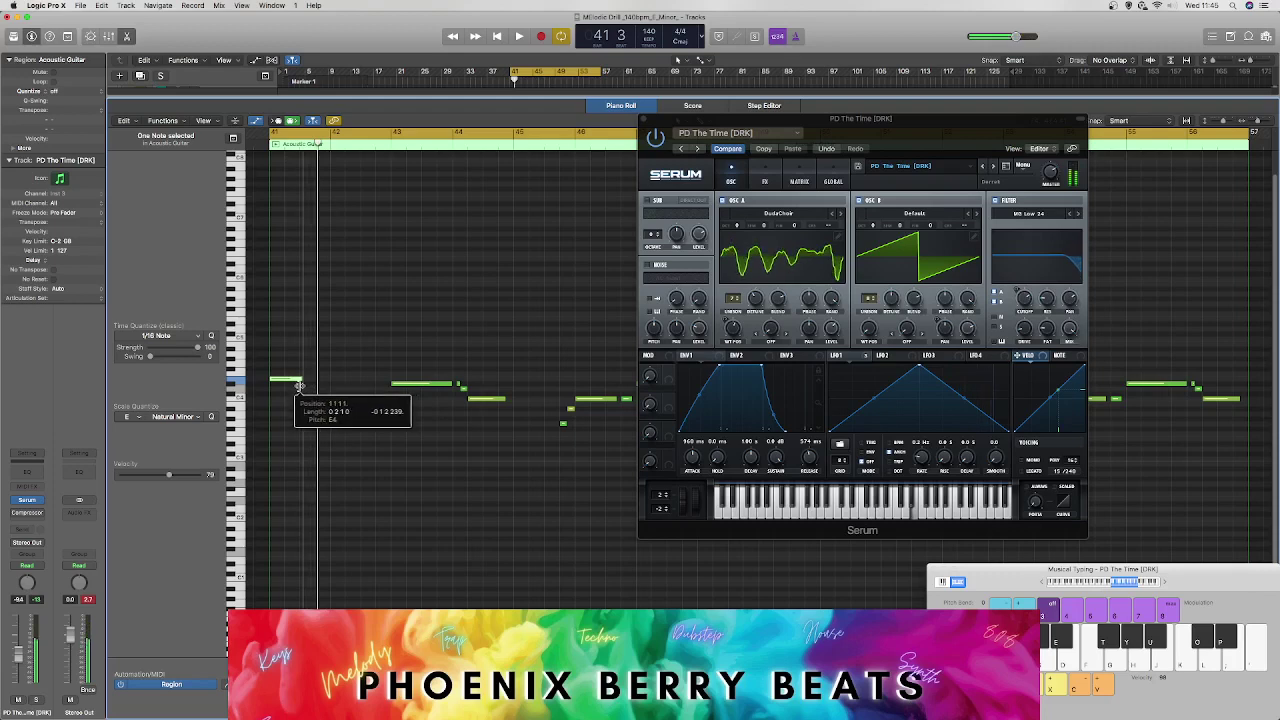
{"action": "key", "text": "space"}
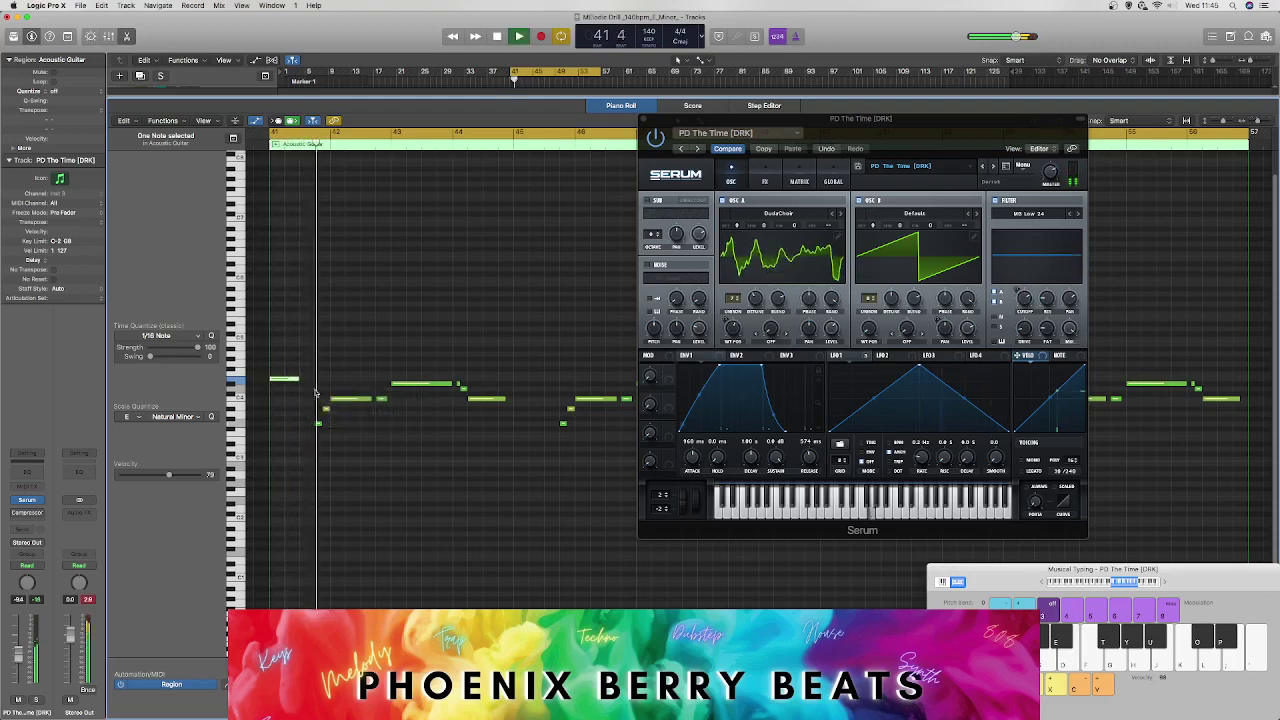
{"action": "key", "text": "space"}
{"action": "left_click_drag", "start_coordinate": [300, 379], "coordinate": [309, 378]}
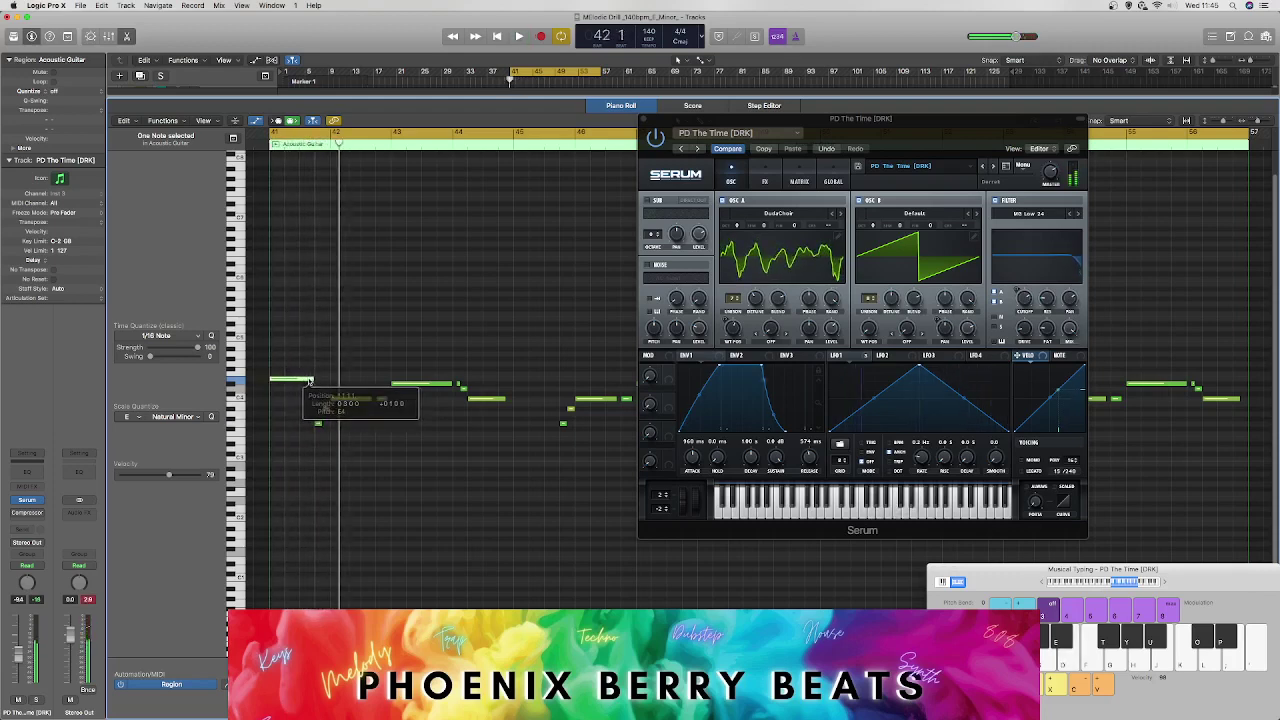
{"action": "key", "text": "space"}
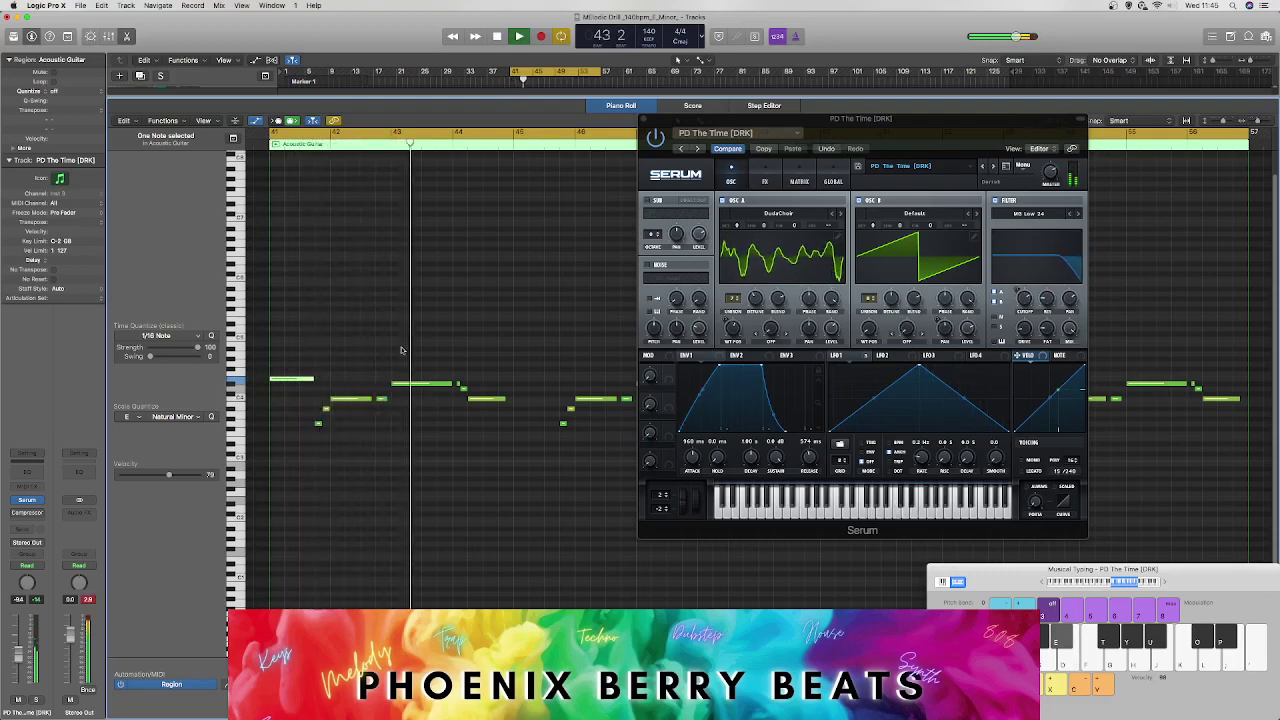
{"action": "key", "text": "space"}
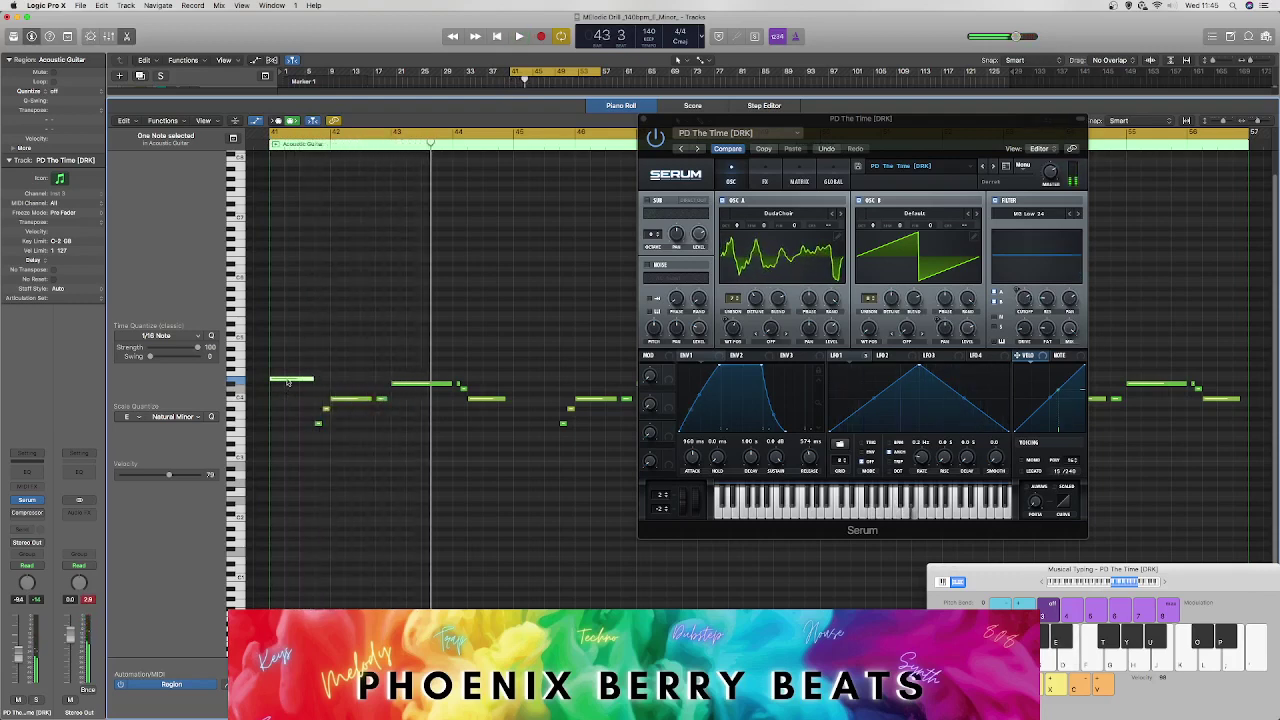
Step: Raise the opening note one octave and set its velocity to 21, auditioning the result
{"action": "left_click_drag", "start_coordinate": [288, 382], "coordinate": [284, 327]}
{"action": "key", "text": "space"}
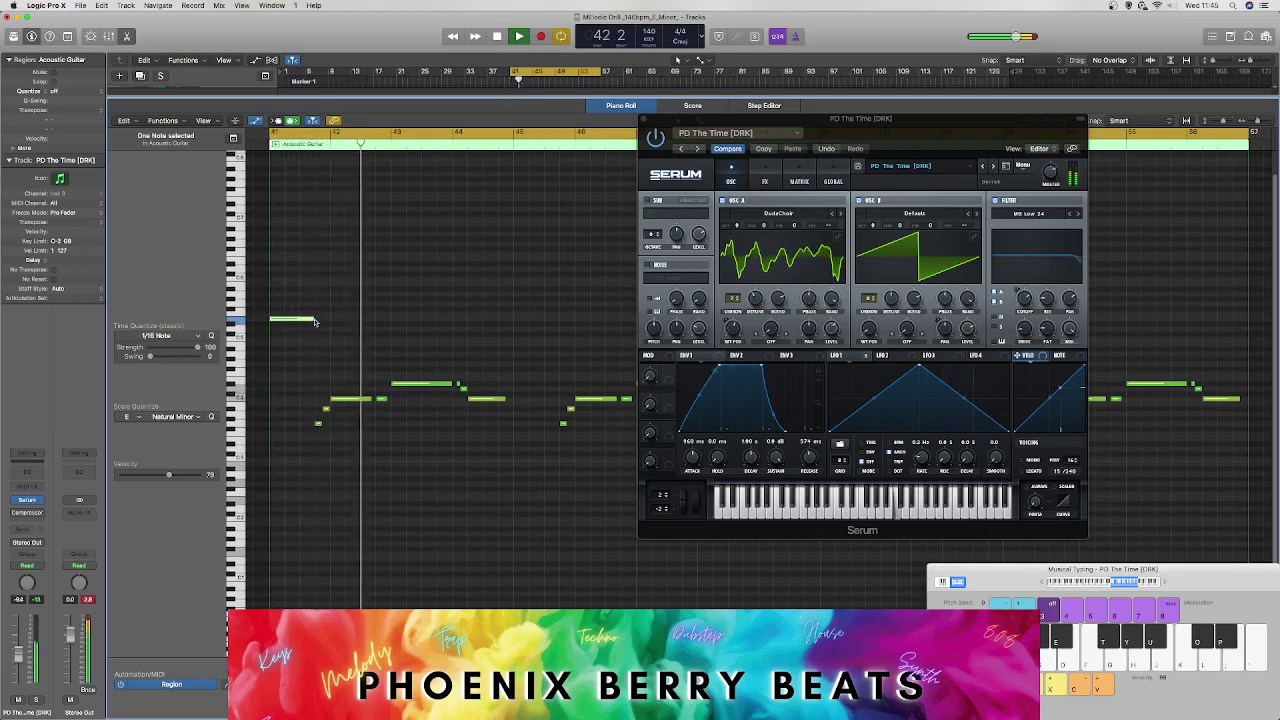
{"action": "key", "text": "space"}
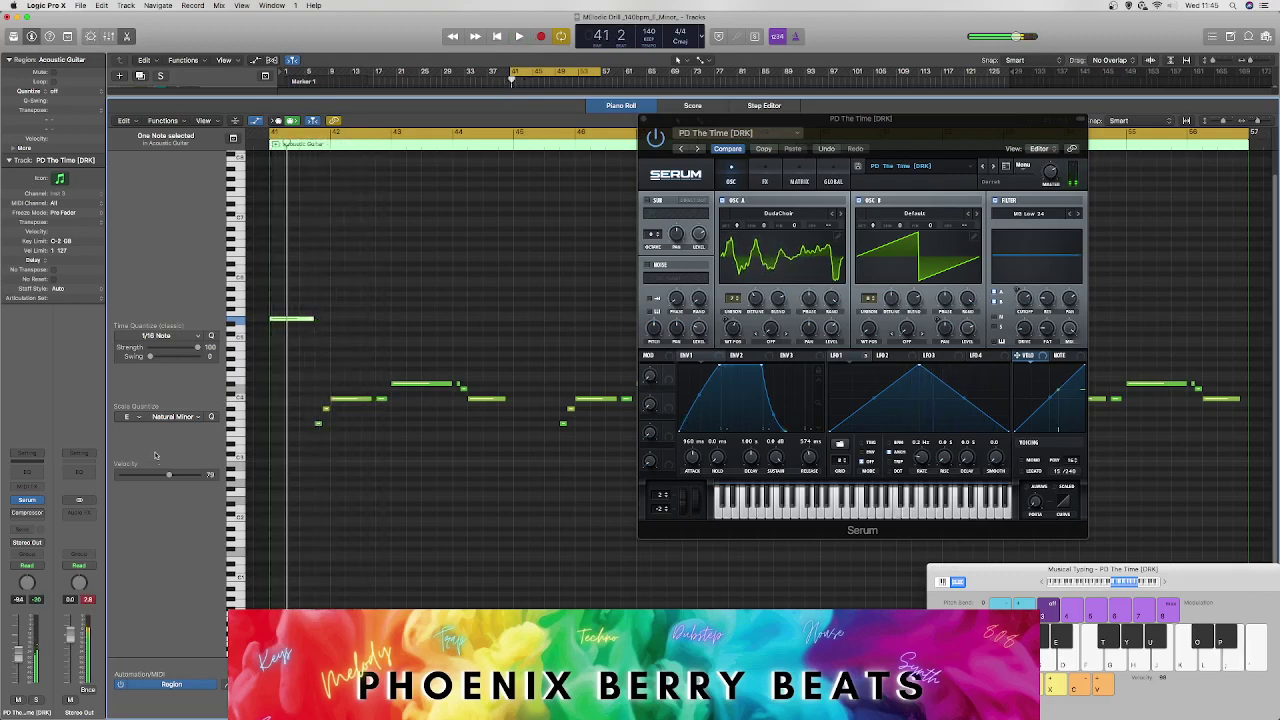
{"action": "left_click", "coordinate": [135, 477]}
{"action": "key", "text": "space"}
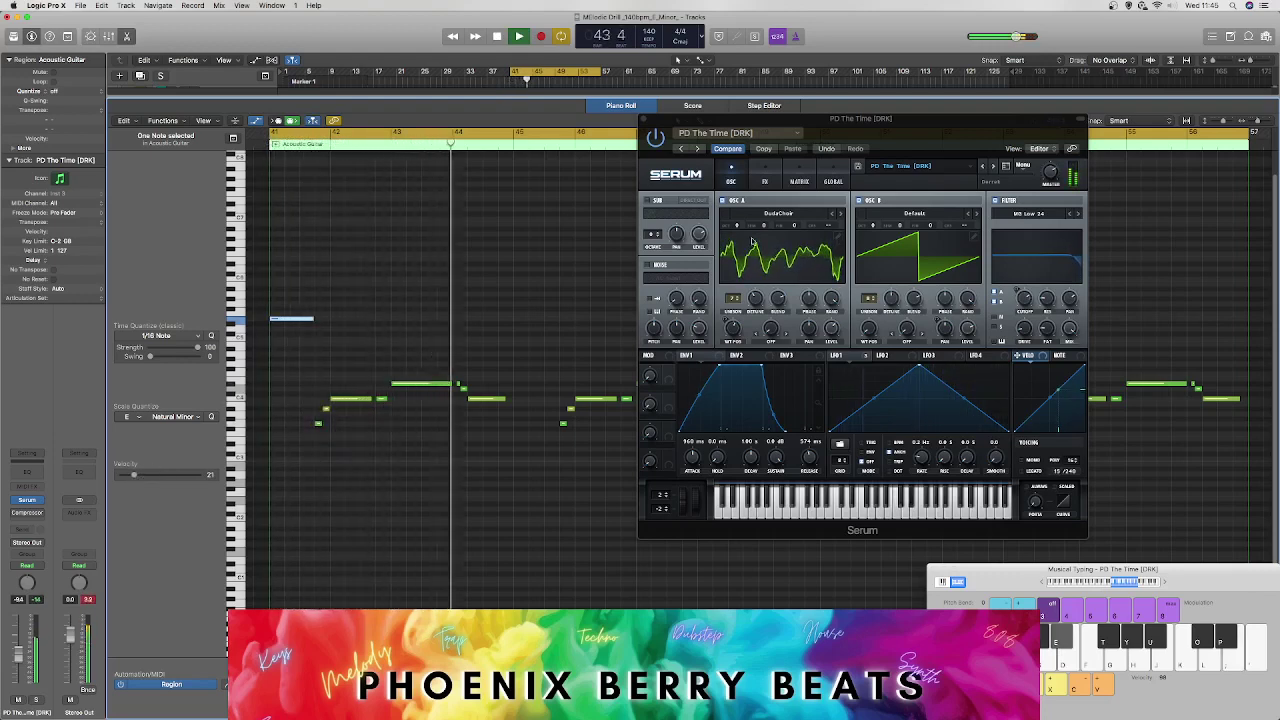
{"action": "key", "text": "space"}
Step: Bring the Serum window nearer the centre and load the WahWah wavetable from the Vowel group into oscillator B
{"action": "left_click_drag", "start_coordinate": [924, 126], "coordinate": [774, 166]}
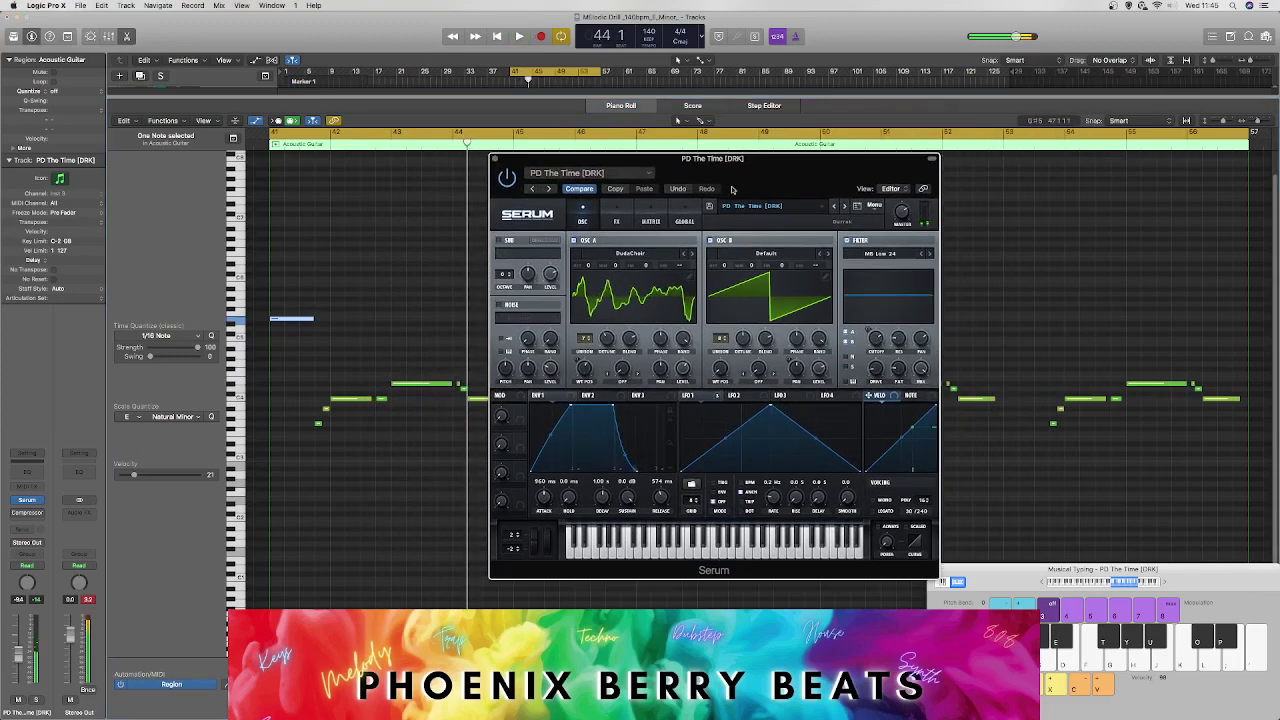
{"action": "left_click", "coordinate": [796, 254]}
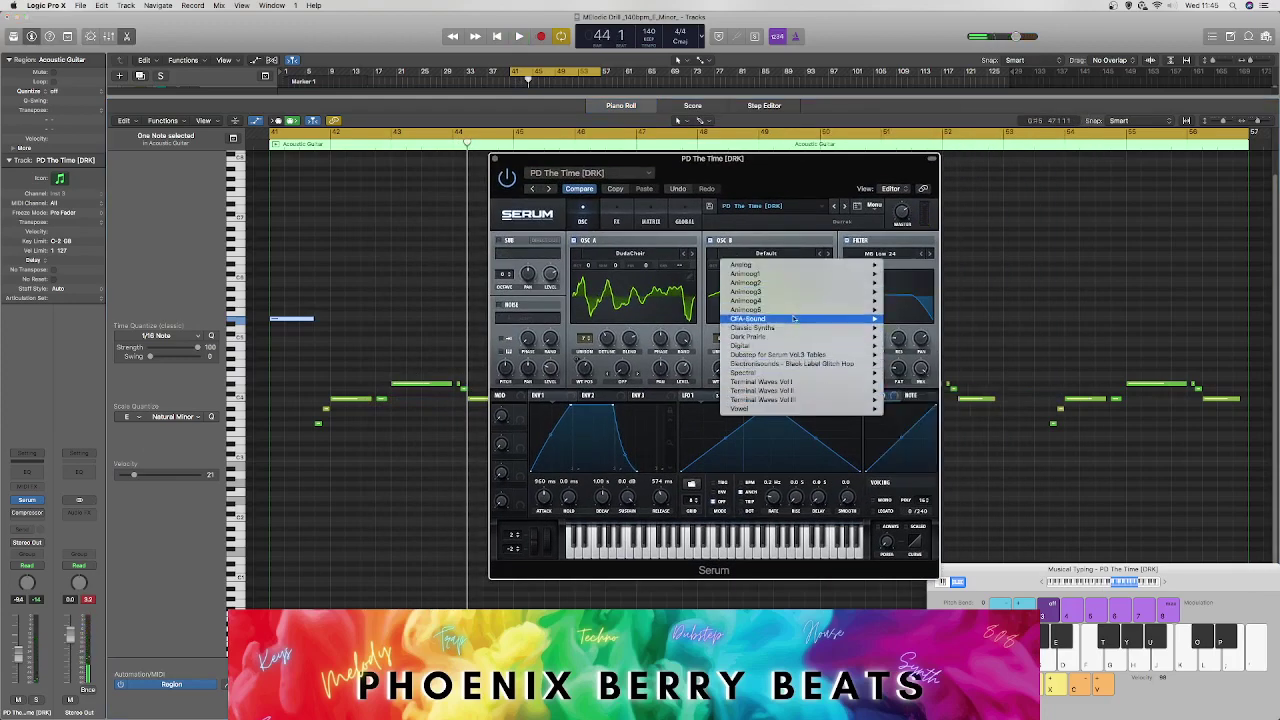
{"action": "left_click", "coordinate": [669, 250]}
{"action": "left_click", "coordinate": [644, 254]}
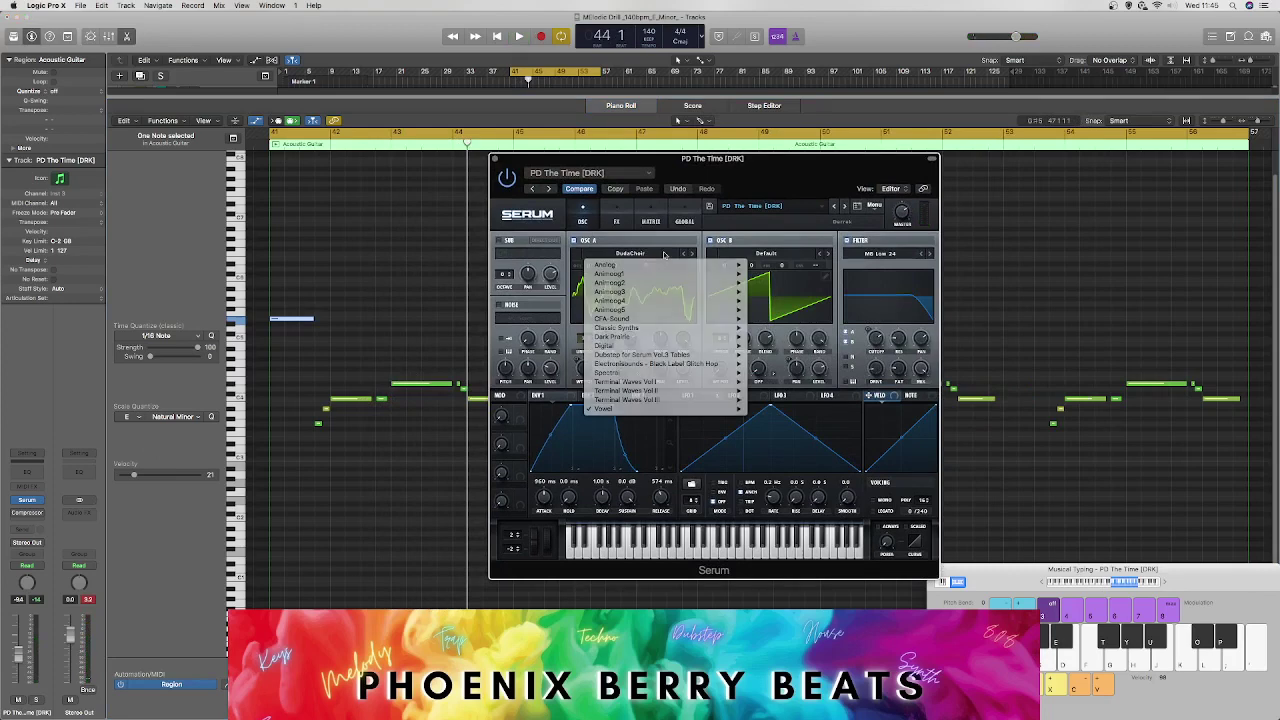
{"action": "left_click", "coordinate": [745, 256]}
{"action": "mouse_move", "coordinate": [776, 409]}
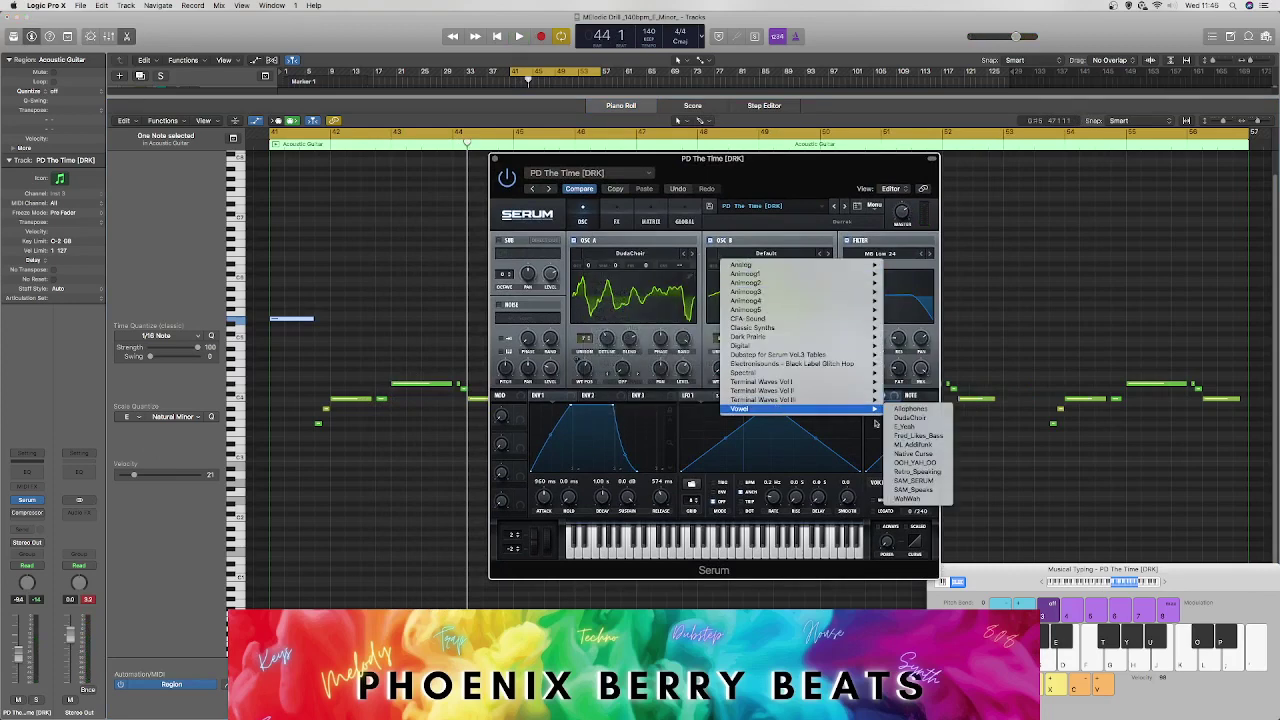
{"action": "left_click", "coordinate": [930, 499]}
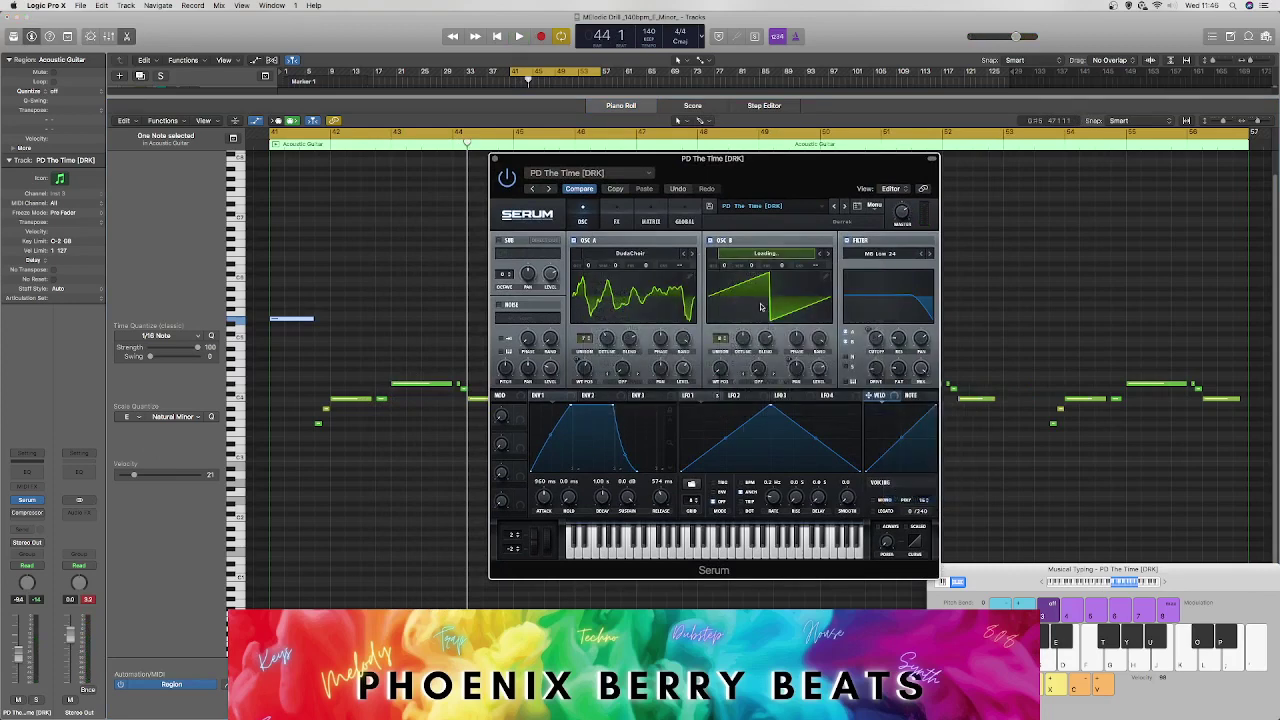
Step: Step through the neighbouring vowel wavetables for oscillator B during playback and settle on Retro_Speaking
{"action": "key", "text": "space"}
{"action": "left_click", "coordinate": [822, 255]}
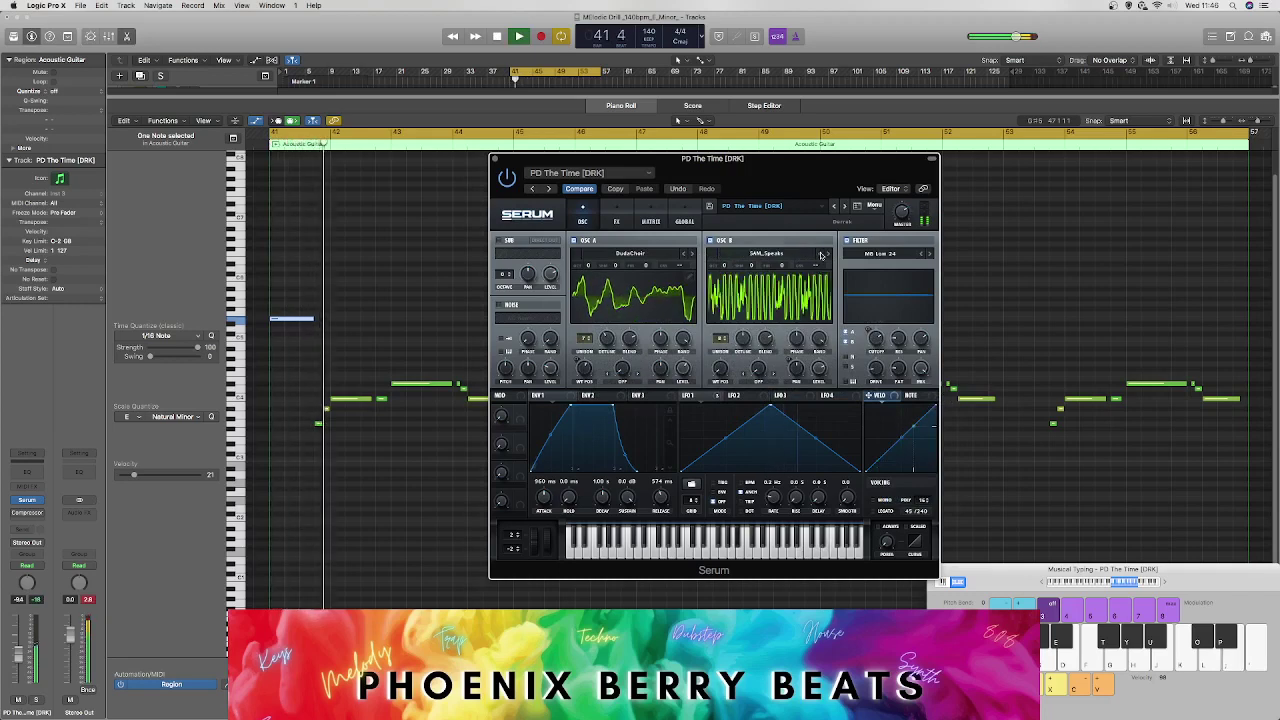
{"action": "left_click", "coordinate": [827, 255]}
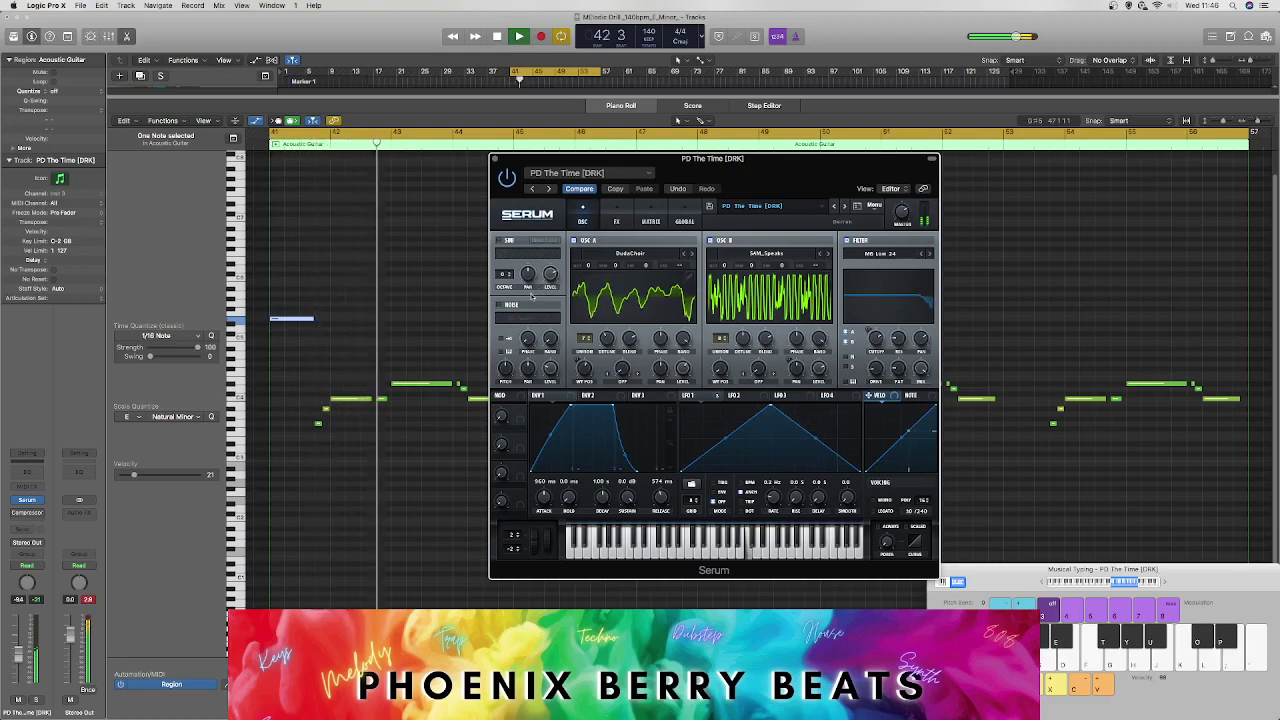
{"action": "left_click", "coordinate": [820, 256]}
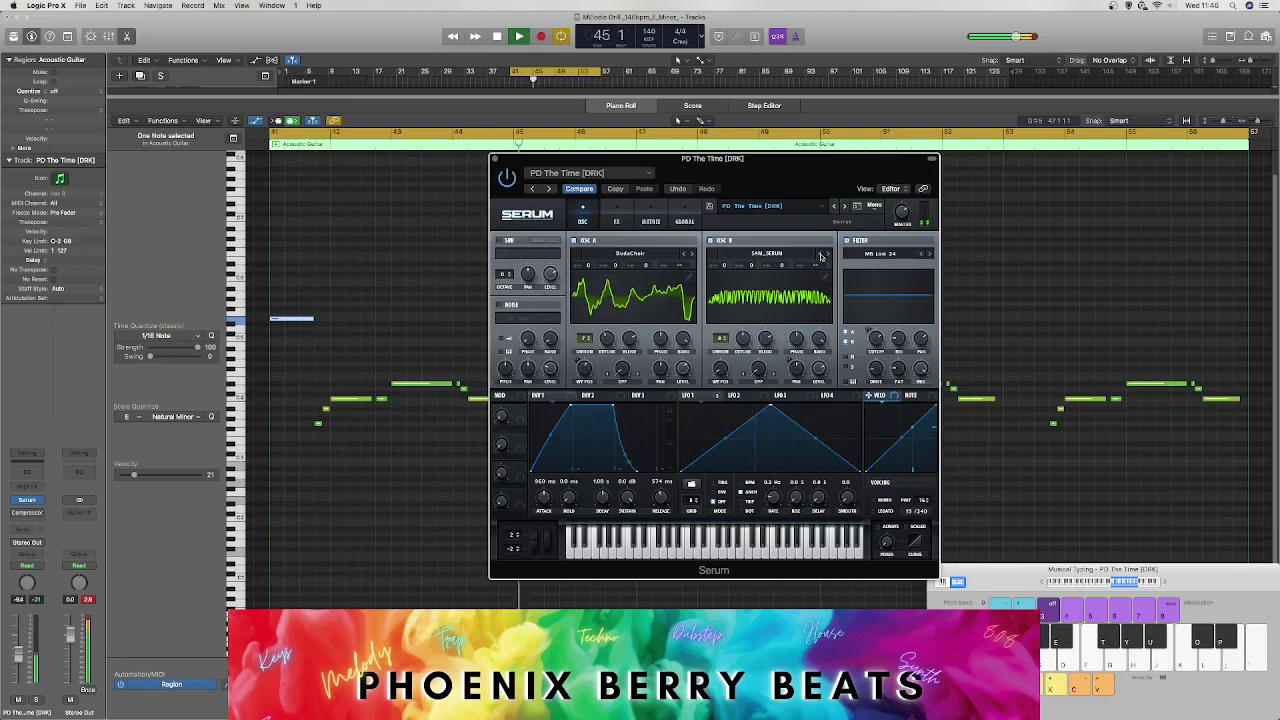
{"action": "key", "text": "space"}
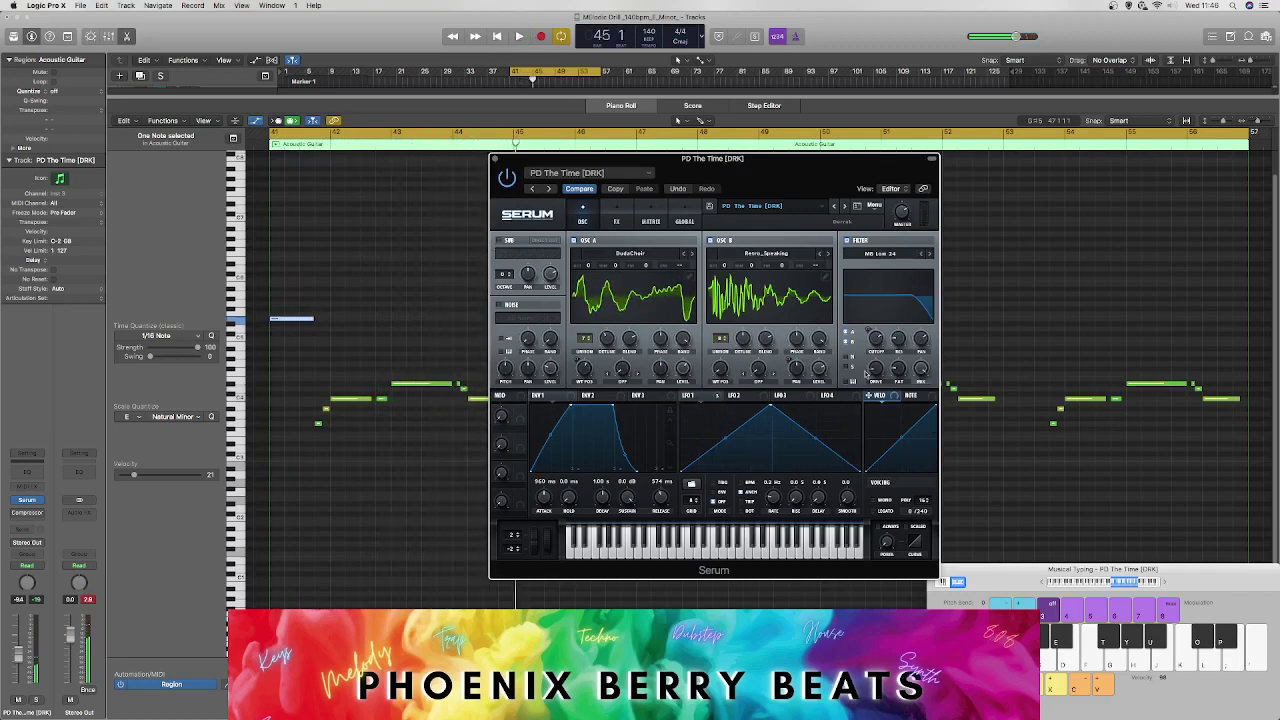
Step: Audition the patch and examine its filter routing, modulation matrix, global settings and effects in Serum
{"action": "key", "text": "space"}
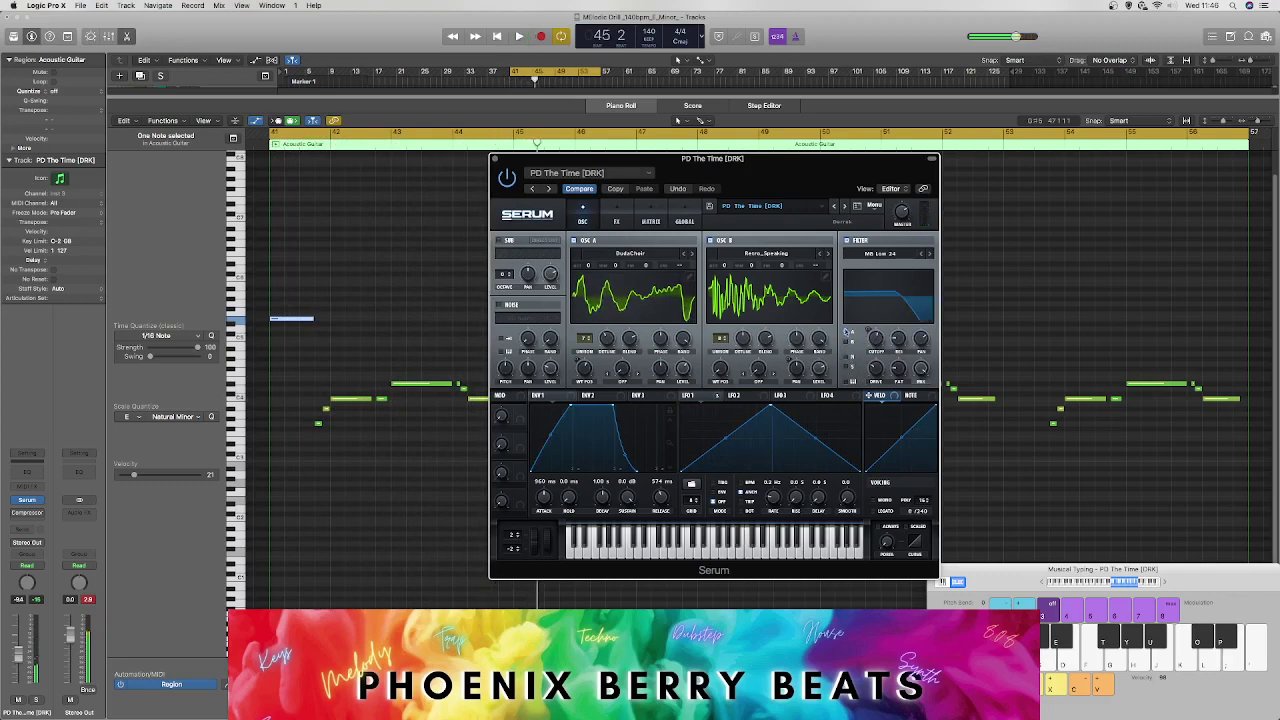
{"action": "left_click", "coordinate": [848, 338]}
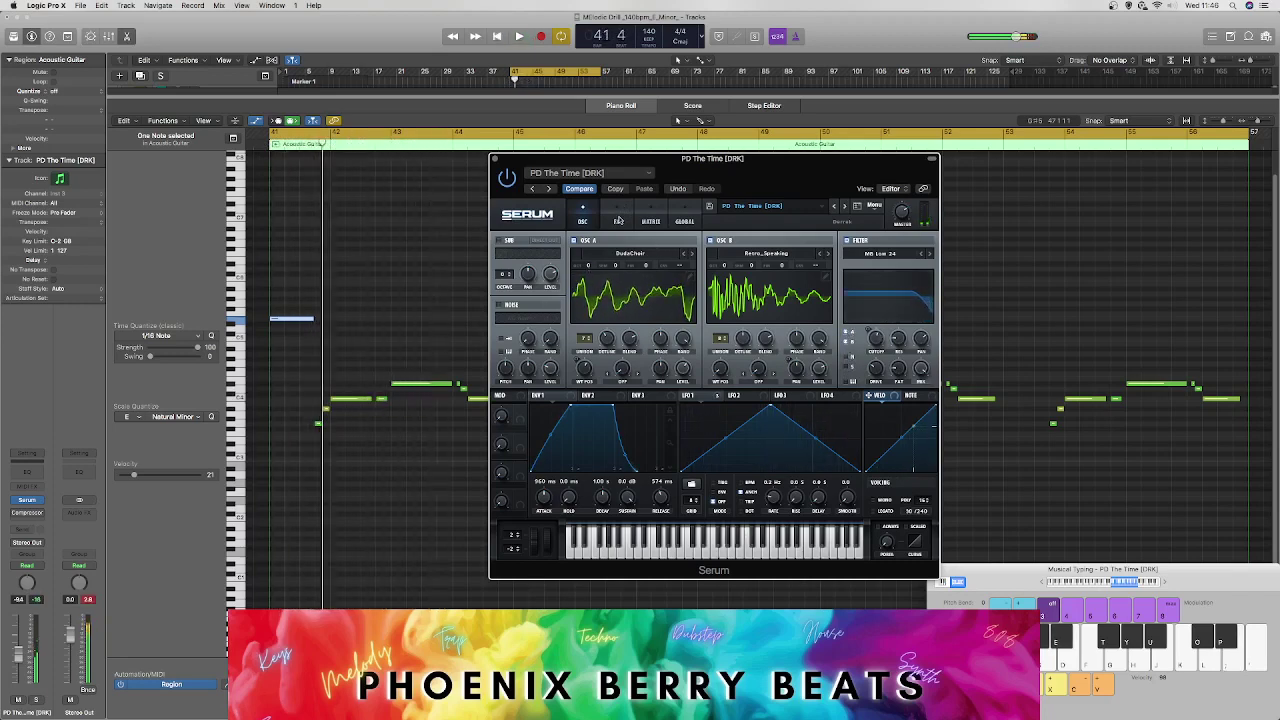
{"action": "left_click", "coordinate": [651, 222]}
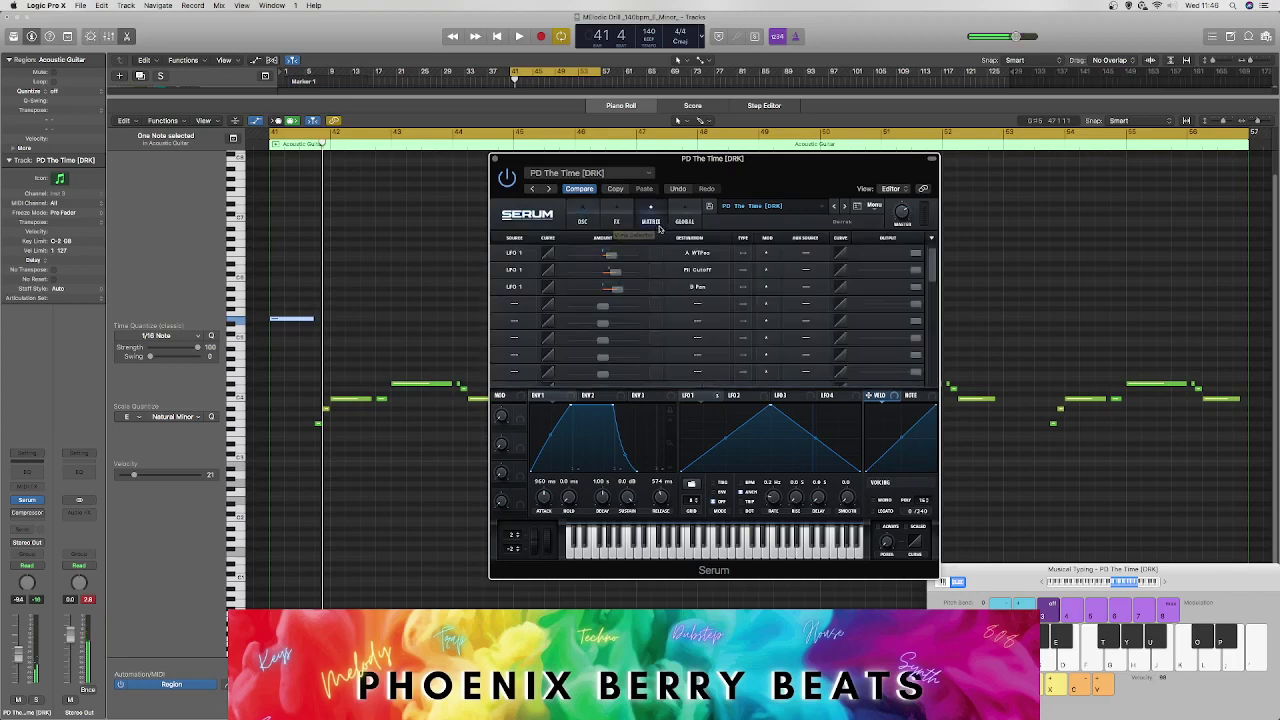
{"action": "left_click", "coordinate": [689, 272]}
{"action": "left_click", "coordinate": [689, 274]}
{"action": "left_click", "coordinate": [684, 222]}
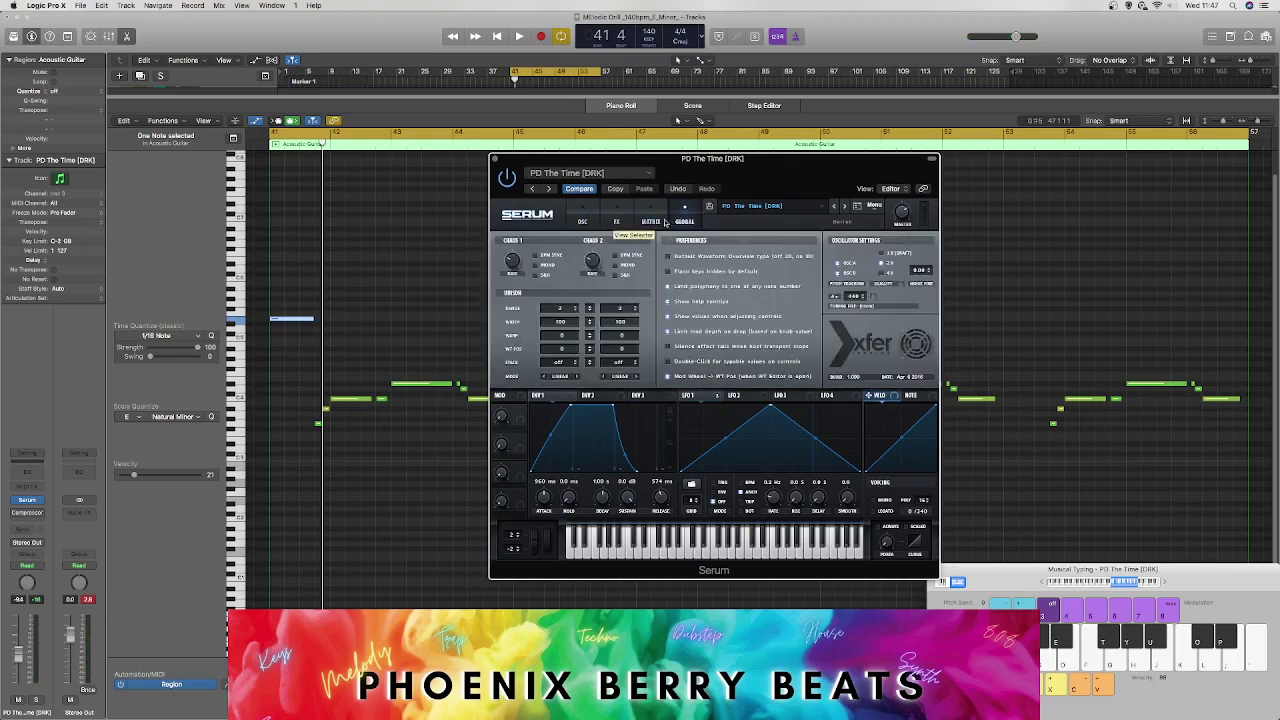
{"action": "left_click", "coordinate": [614, 221]}
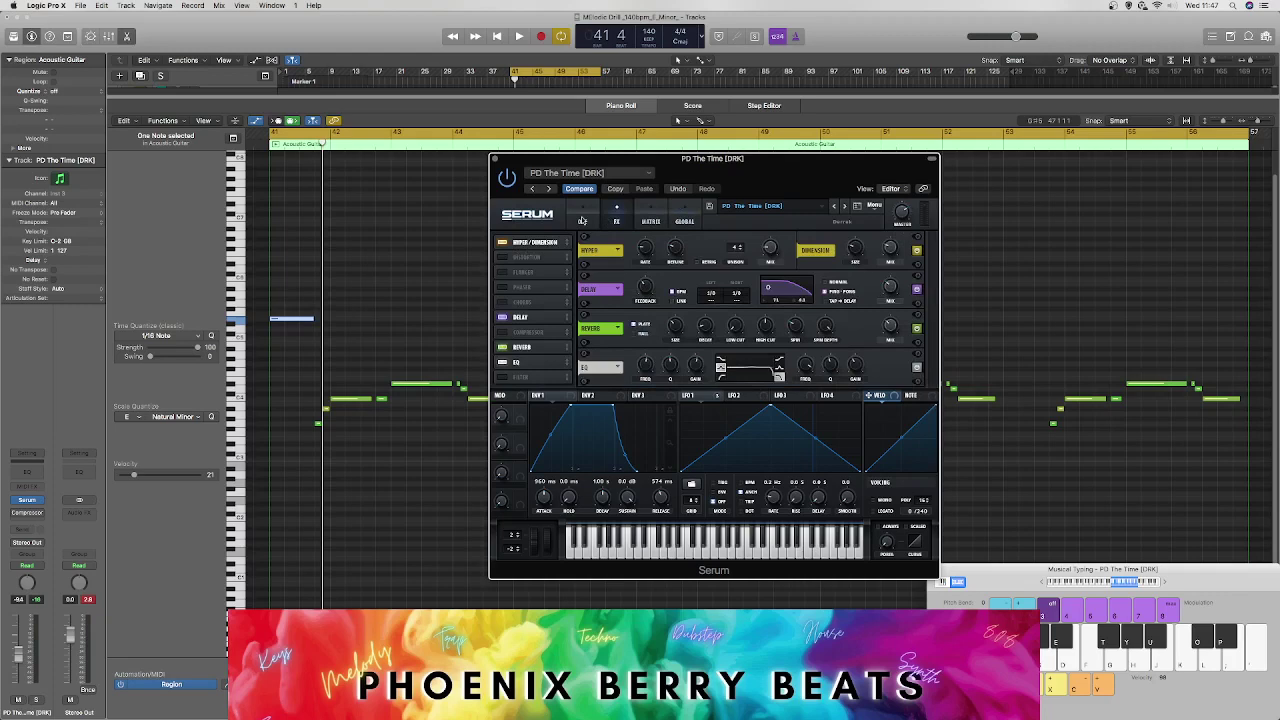
Step: Bypass and re-enable Serum's EQ effect to compare the sound during playback
{"action": "key", "text": "space"}
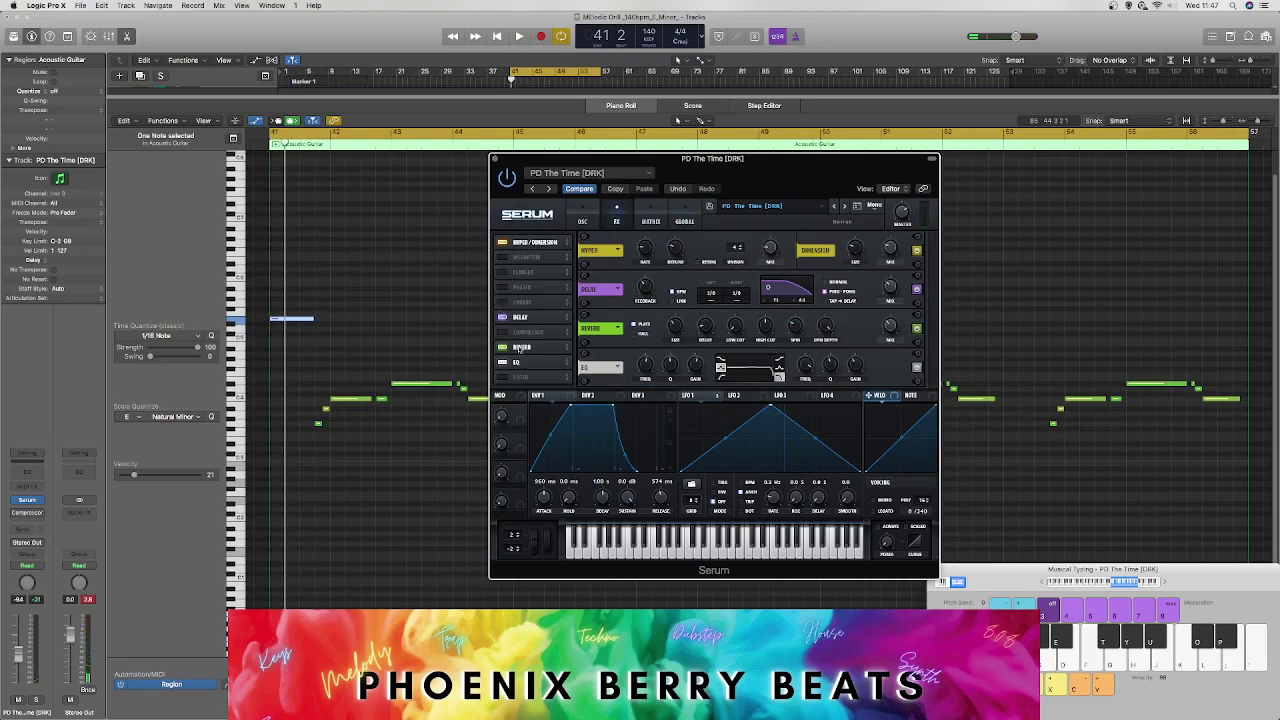
{"action": "key", "text": "space"}
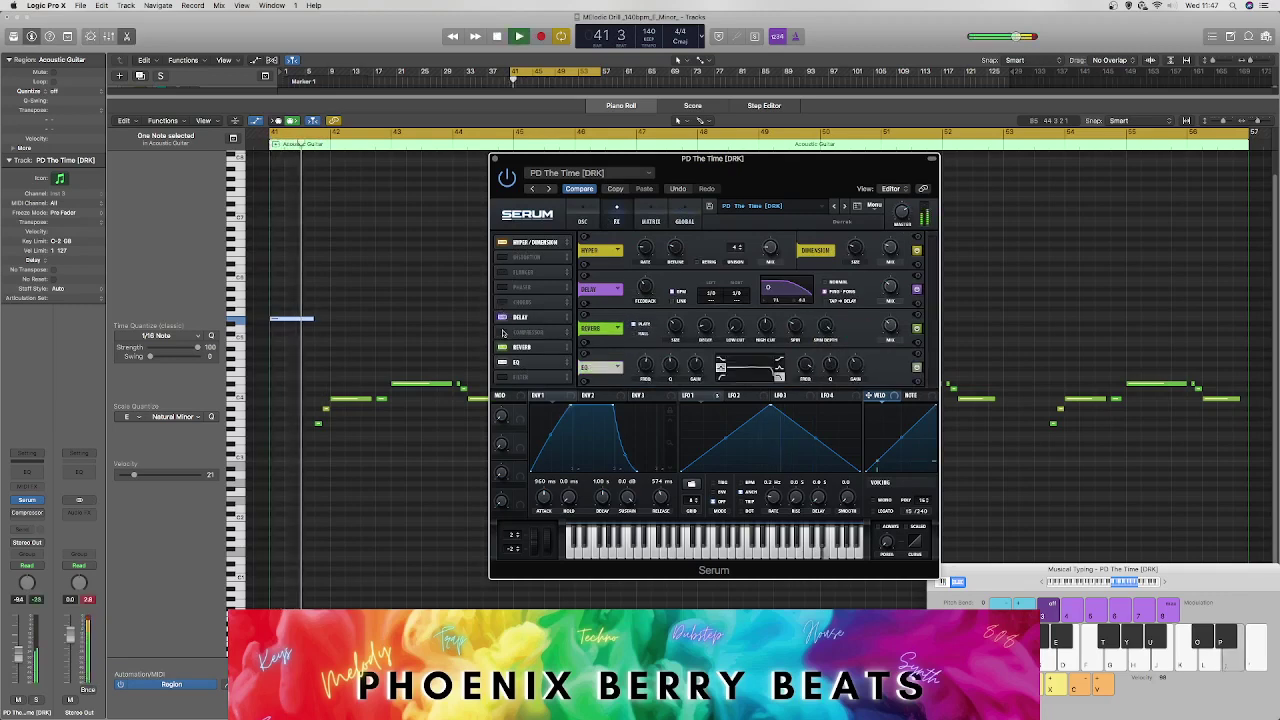
{"action": "left_click", "coordinate": [503, 363]}
{"action": "left_click", "coordinate": [502, 364]}
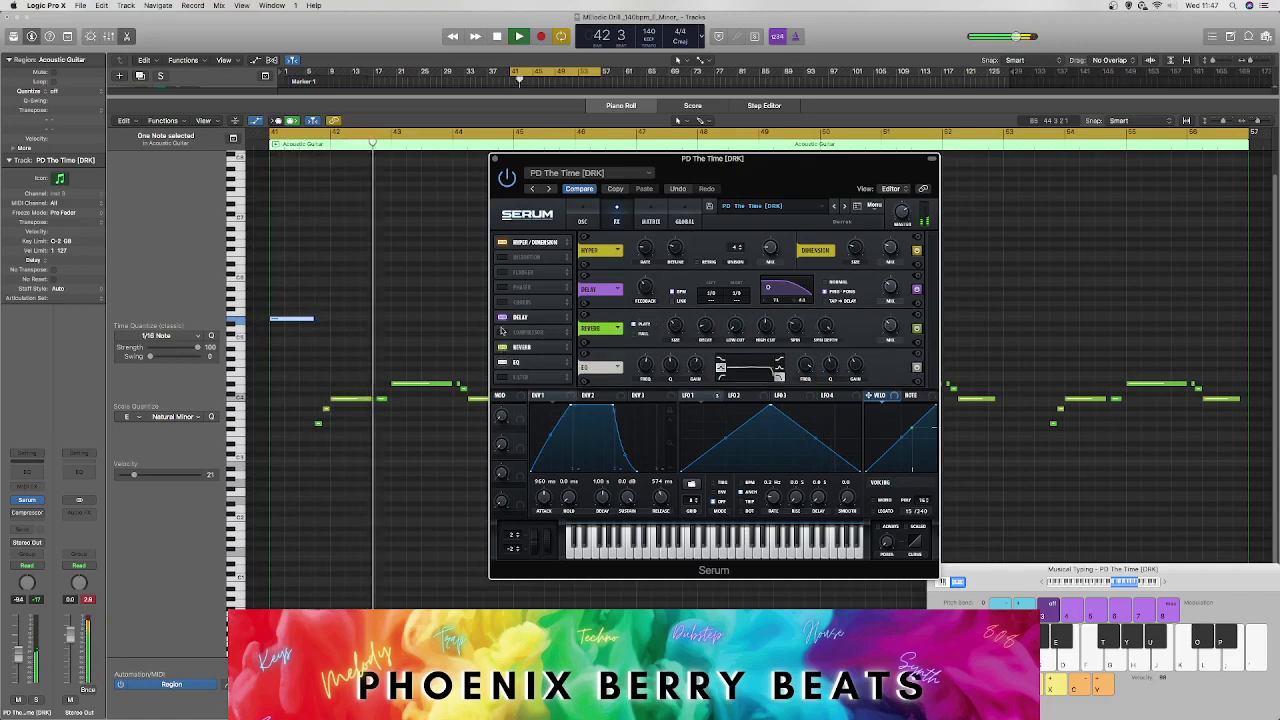
Step: Compare the sound with Serum's delay bypassed, re-enable it, and set the delay feedback to about 75%
{"action": "left_click", "coordinate": [502, 318]}
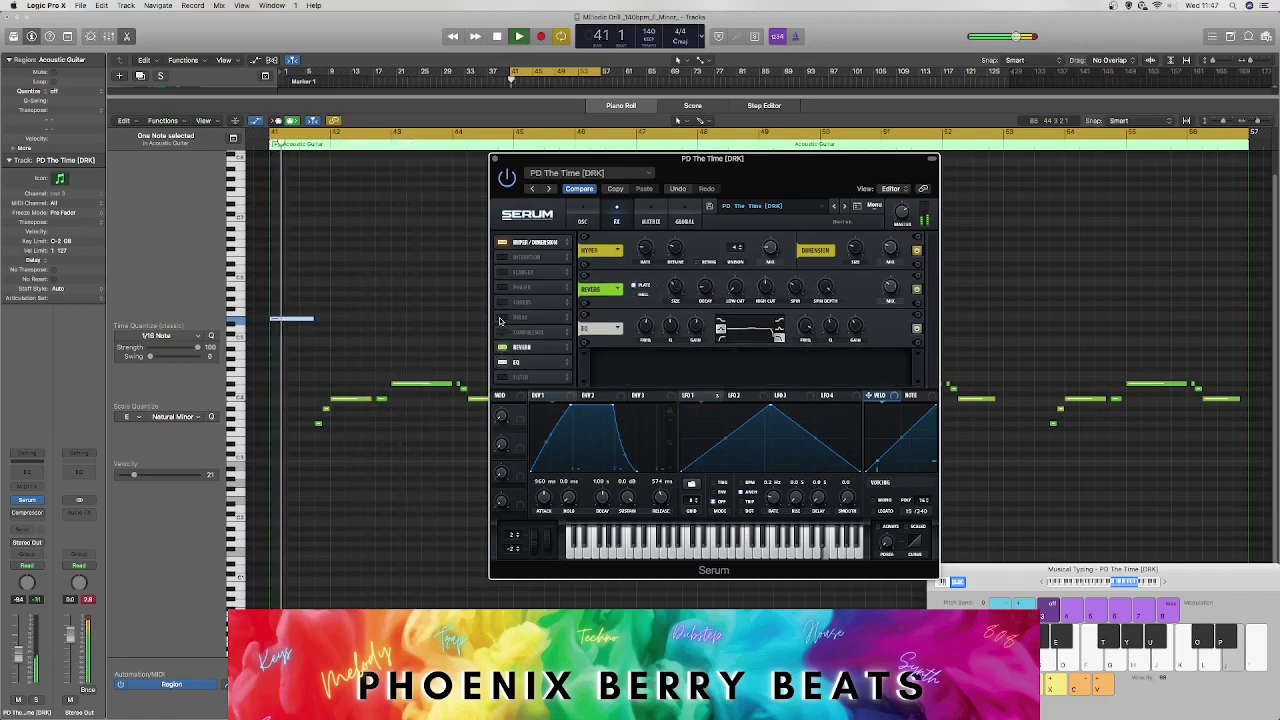
{"action": "left_click", "coordinate": [502, 318]}
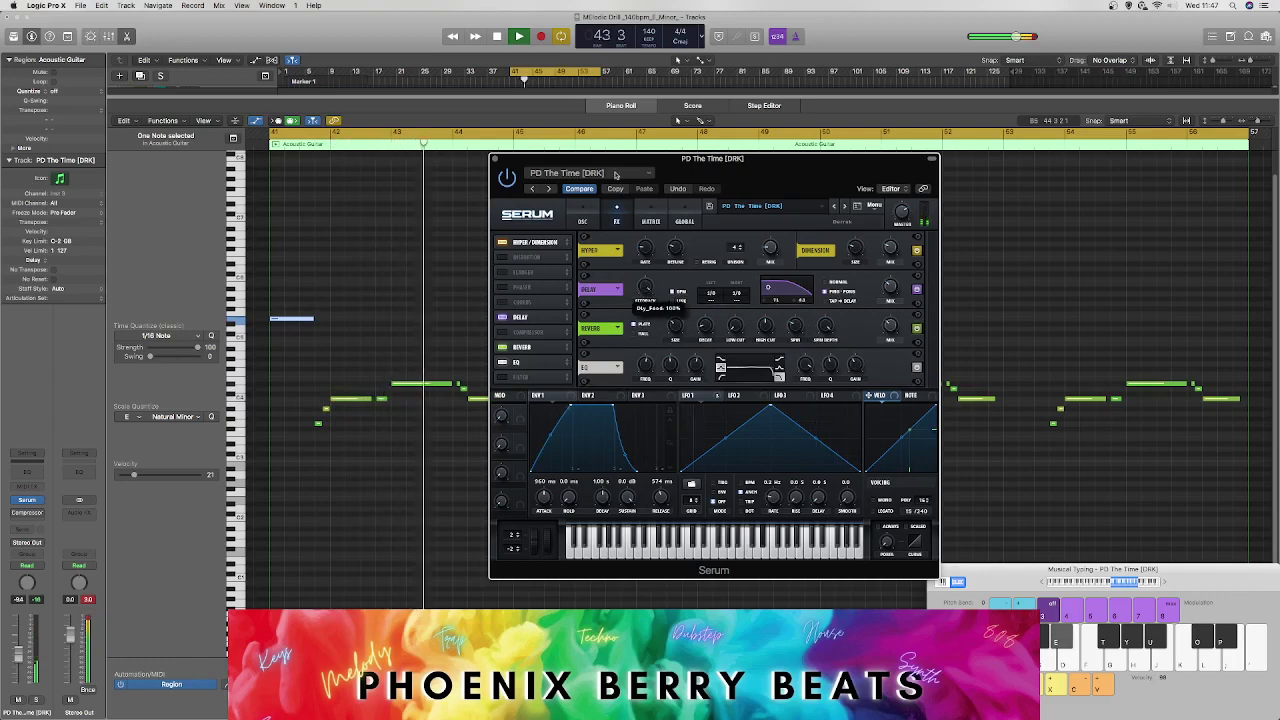
{"action": "key", "text": "space"}
{"action": "left_click_drag", "start_coordinate": [645, 288], "coordinate": [642, 308]}
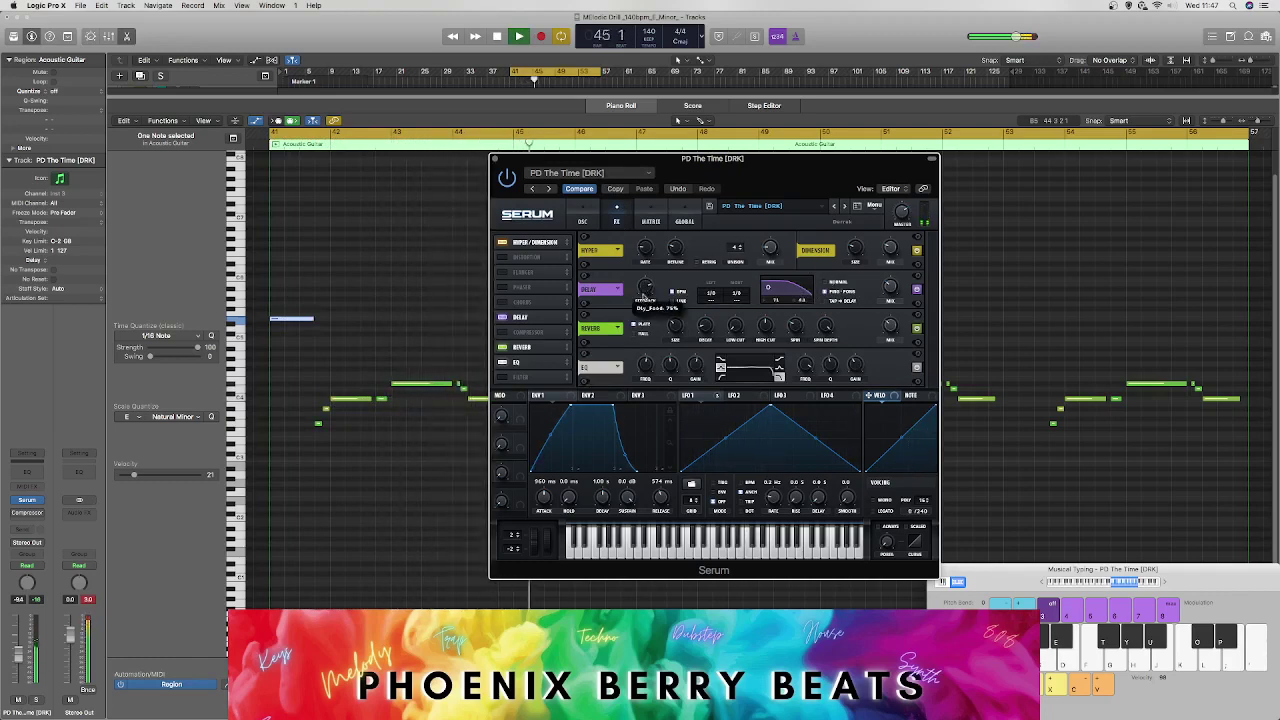
Step: Check Serum's global settings, return to the oscillators, and move the Serum window clear of the first melody notes
{"action": "left_click", "coordinate": [578, 226]}
{"action": "left_click", "coordinate": [683, 221]}
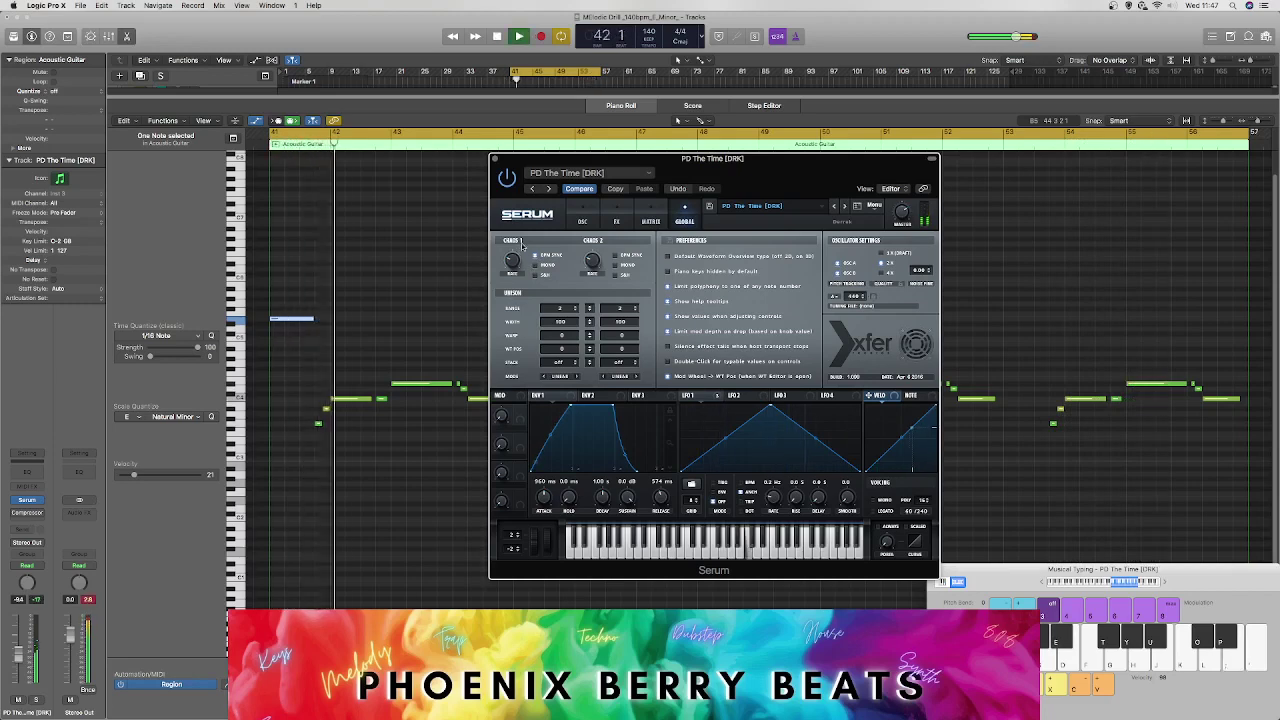
{"action": "left_click", "coordinate": [584, 222]}
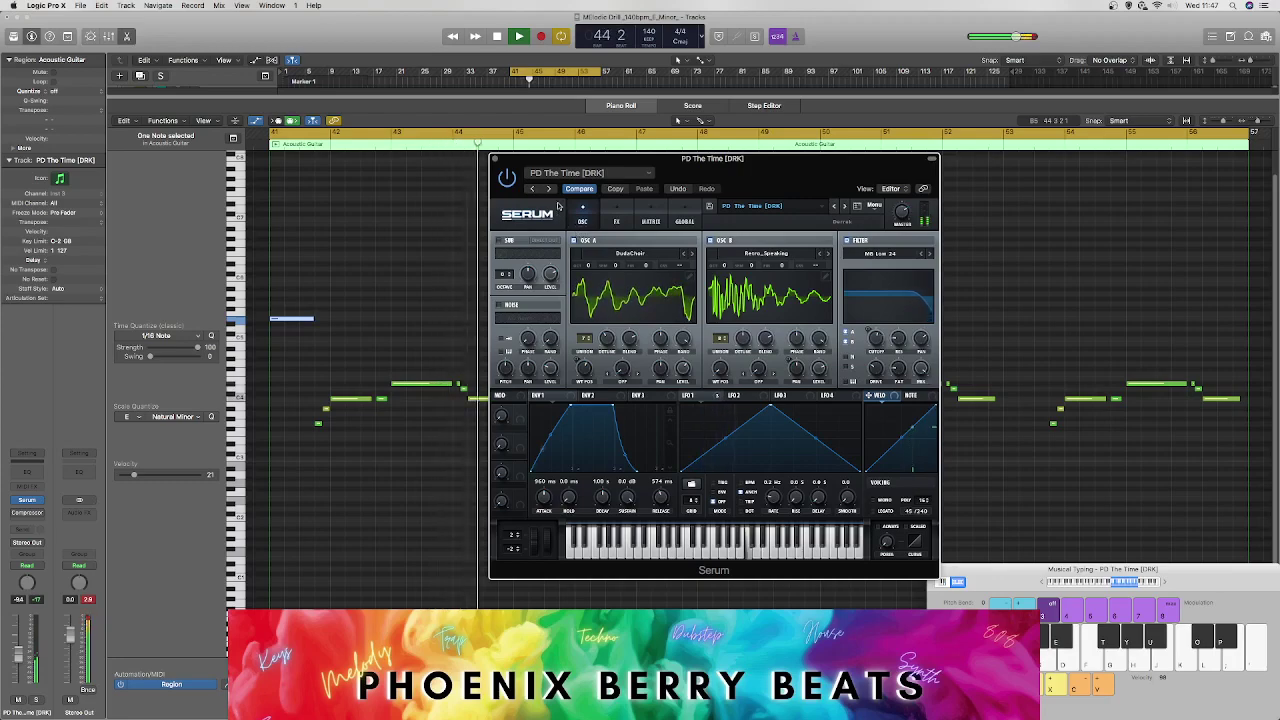
{"action": "left_click_drag", "start_coordinate": [508, 170], "coordinate": [701, 288]}
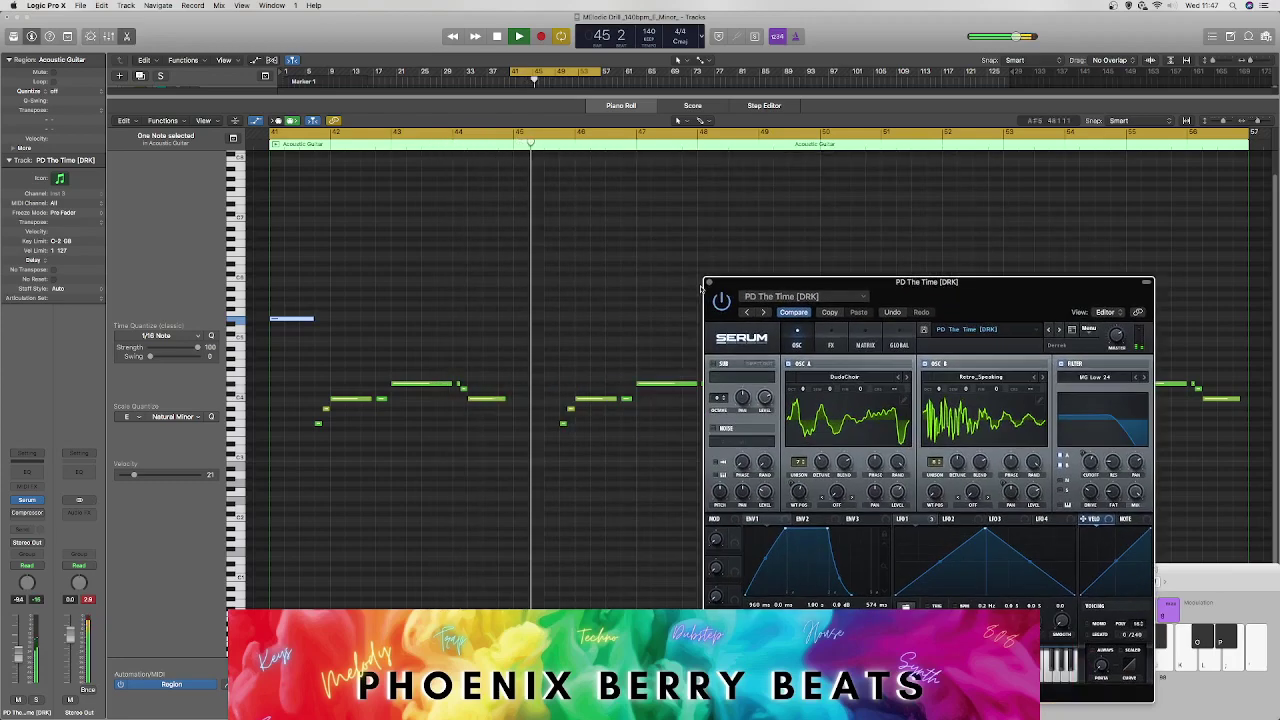
Step: Lower the melody's first note at bar 41 to the pitch of the long bar 43 note, audition it, and close Serum
{"action": "left_click", "coordinate": [286, 143]}
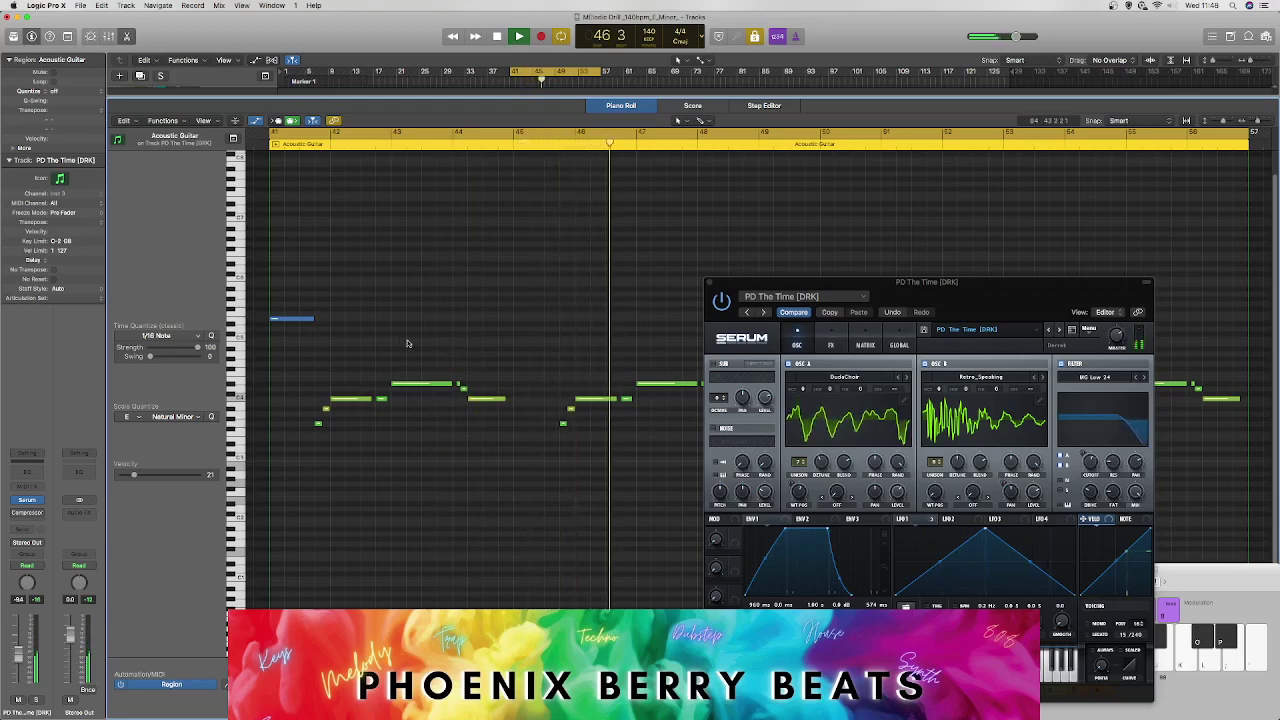
{"action": "key", "text": "space"}
{"action": "left_click_drag", "start_coordinate": [292, 319], "coordinate": [293, 386]}
{"action": "key", "text": "space"}
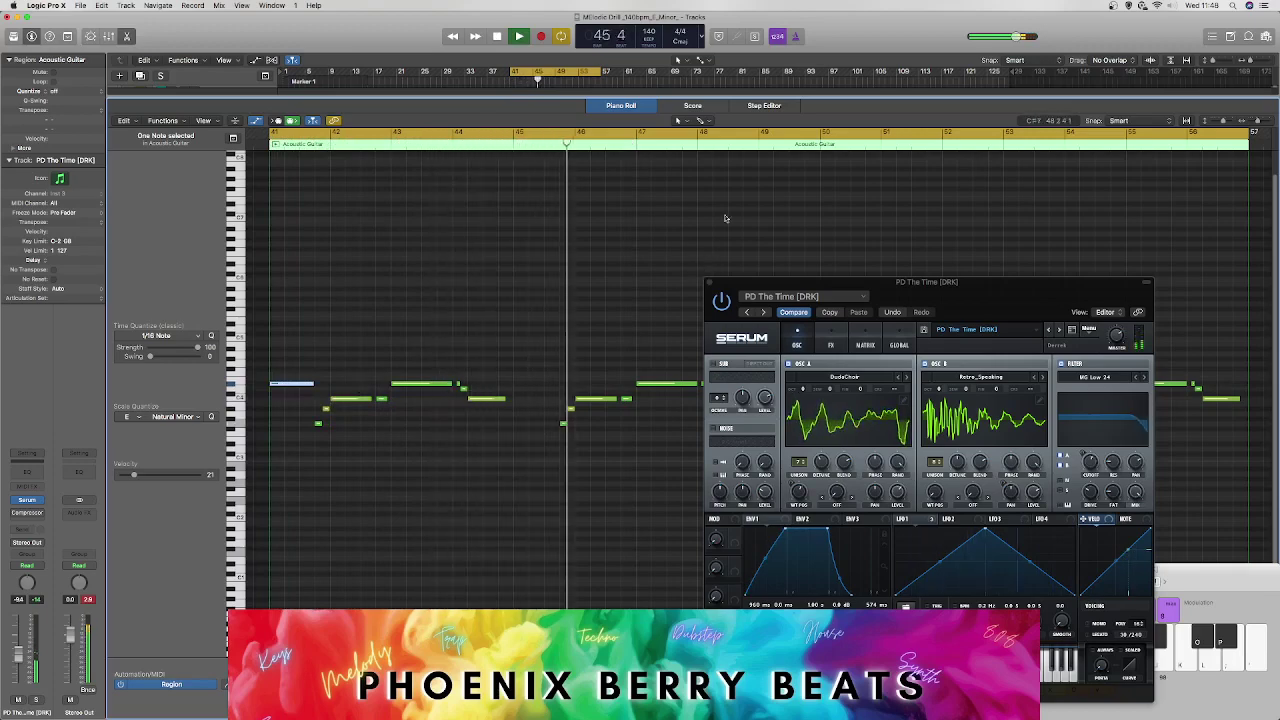
{"action": "left_click_drag", "start_coordinate": [723, 284], "coordinate": [720, 281]}
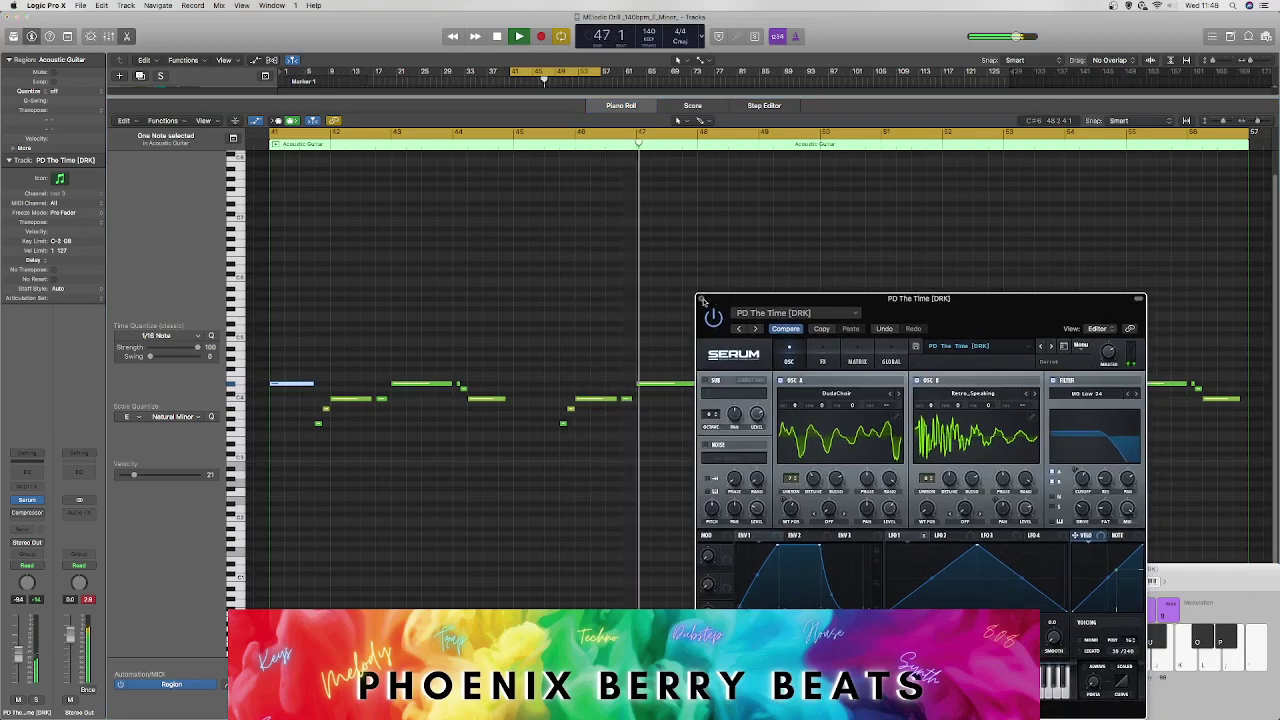
{"action": "left_click", "coordinate": [708, 280]}
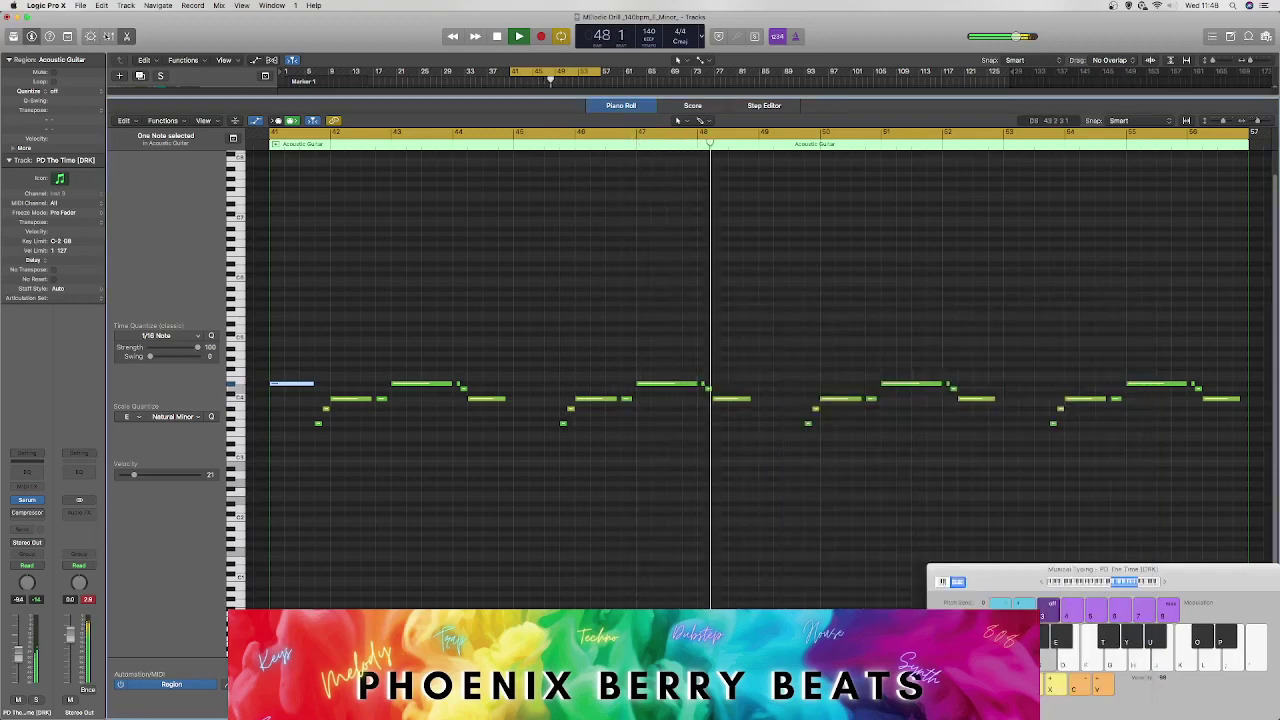
Step: Enable the Compressor on the PD The Time pad track, insert FabFilter Pro-Q 3 after it, and start playback
{"action": "left_click", "coordinate": [27, 513]}
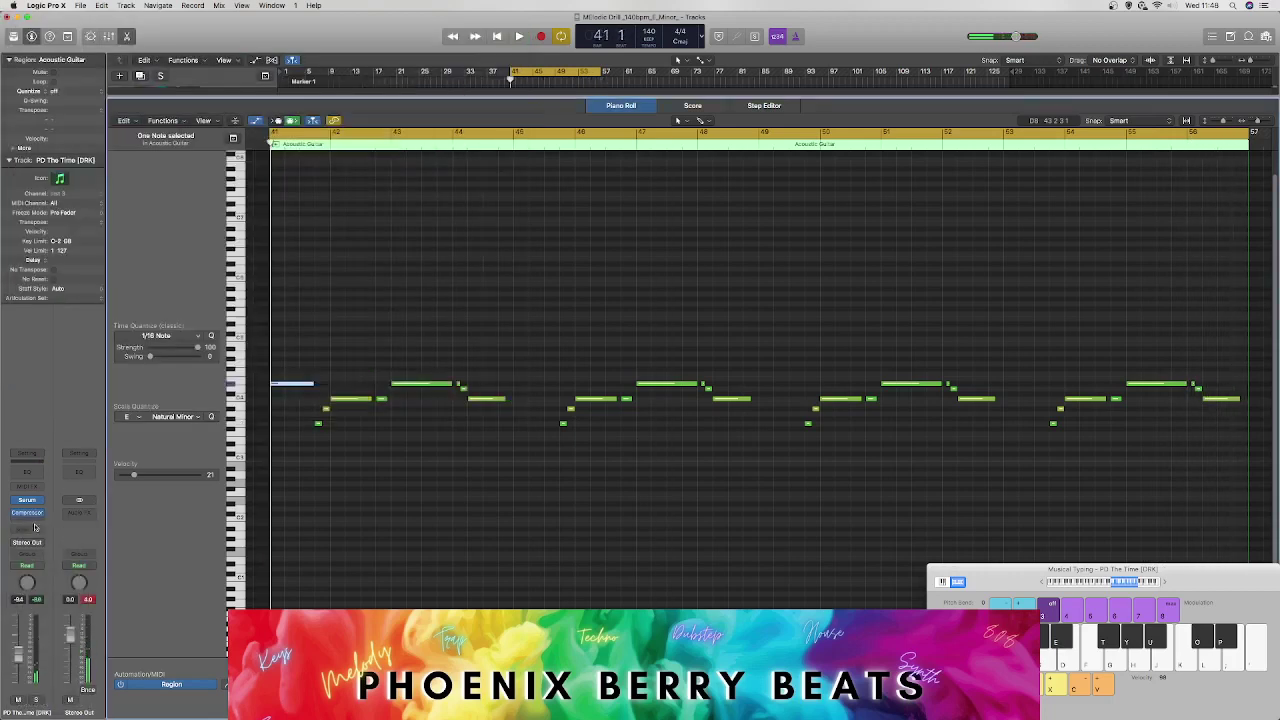
{"action": "left_click", "coordinate": [33, 514]}
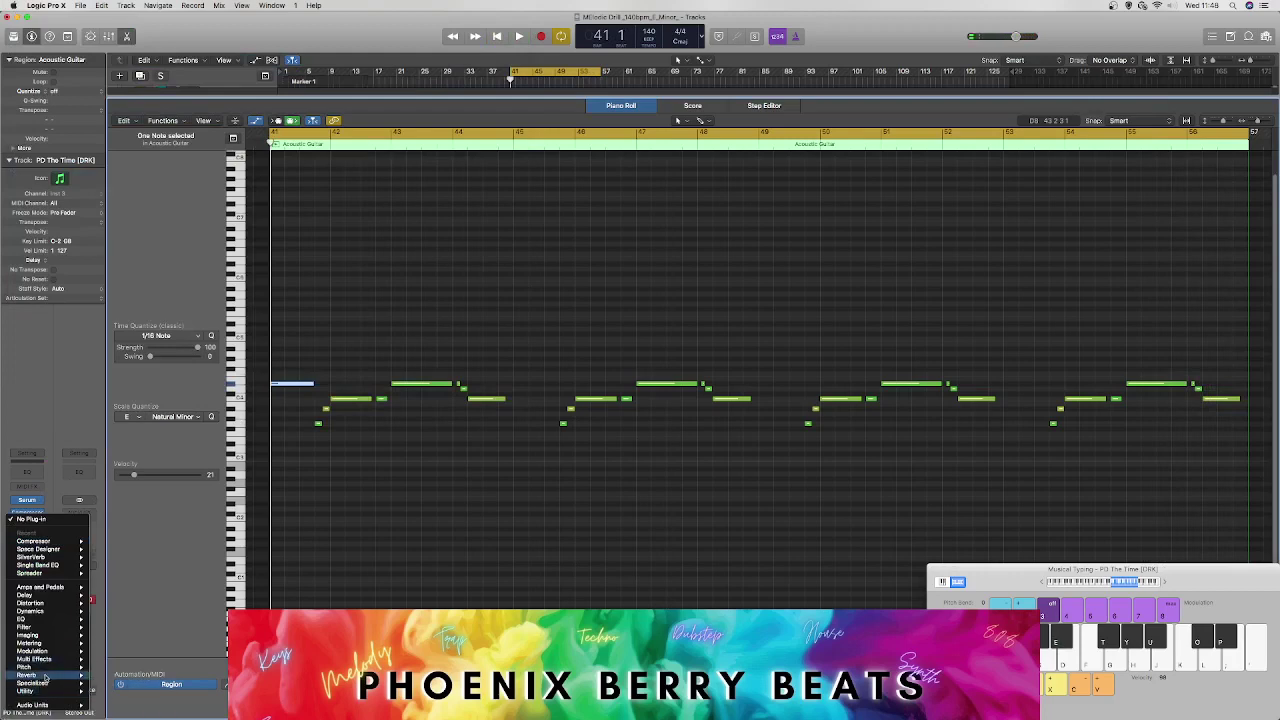
{"action": "mouse_move", "coordinate": [45, 706]}
{"action": "mouse_move", "coordinate": [137, 650]}
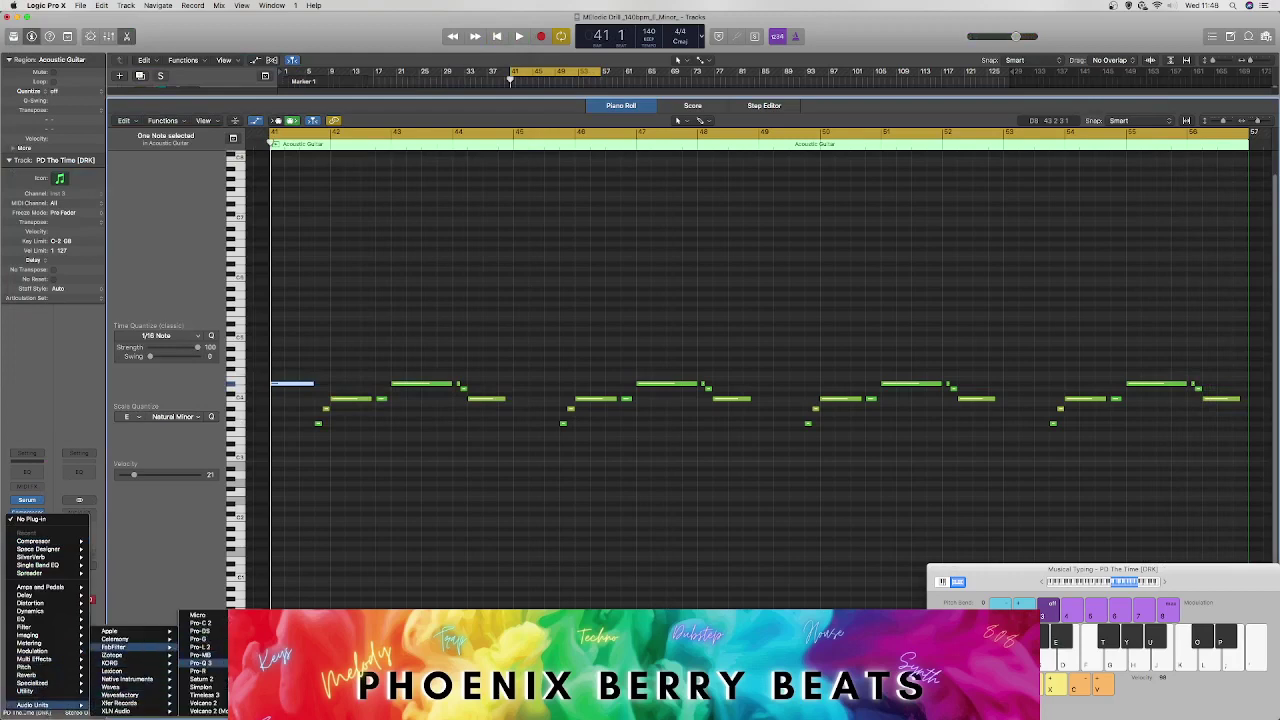
{"action": "left_click", "coordinate": [200, 663]}
{"action": "key", "text": "space"}
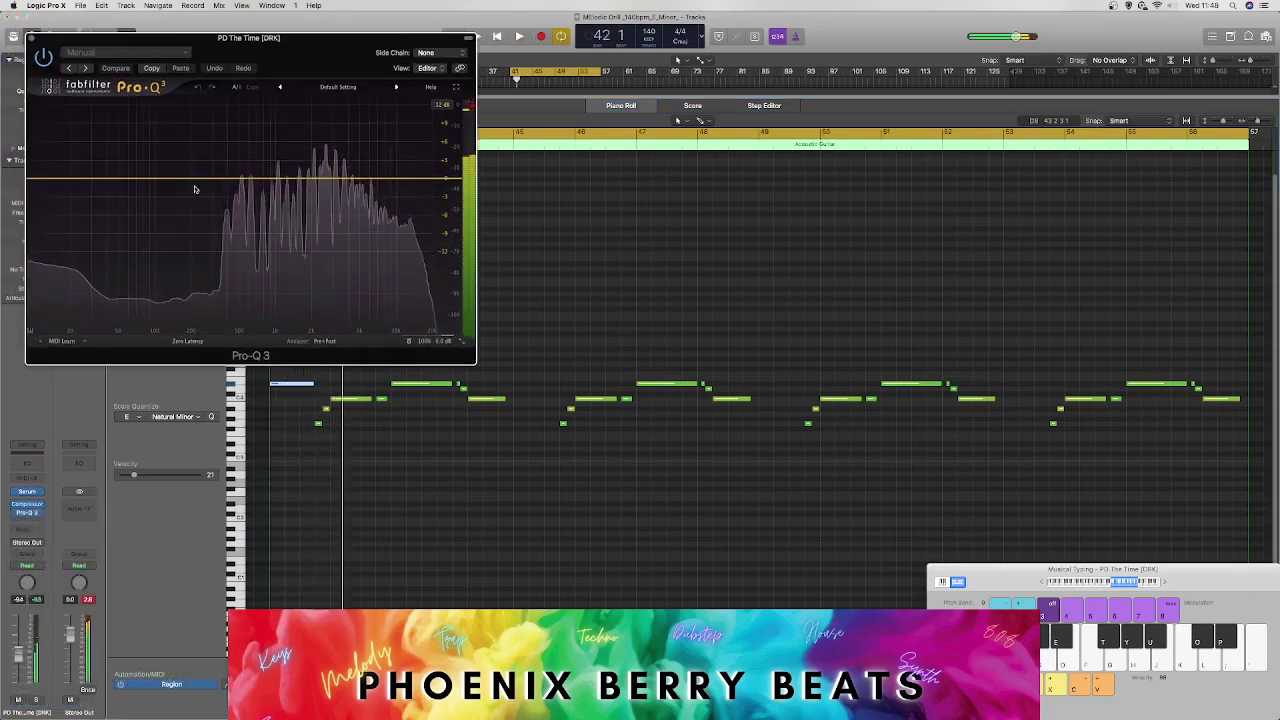
Step: Add a low-frequency bell cut of about 9 dB in Pro-Q 3 and dismiss the browser page to return to the project
{"action": "left_click", "coordinate": [160, 178]}
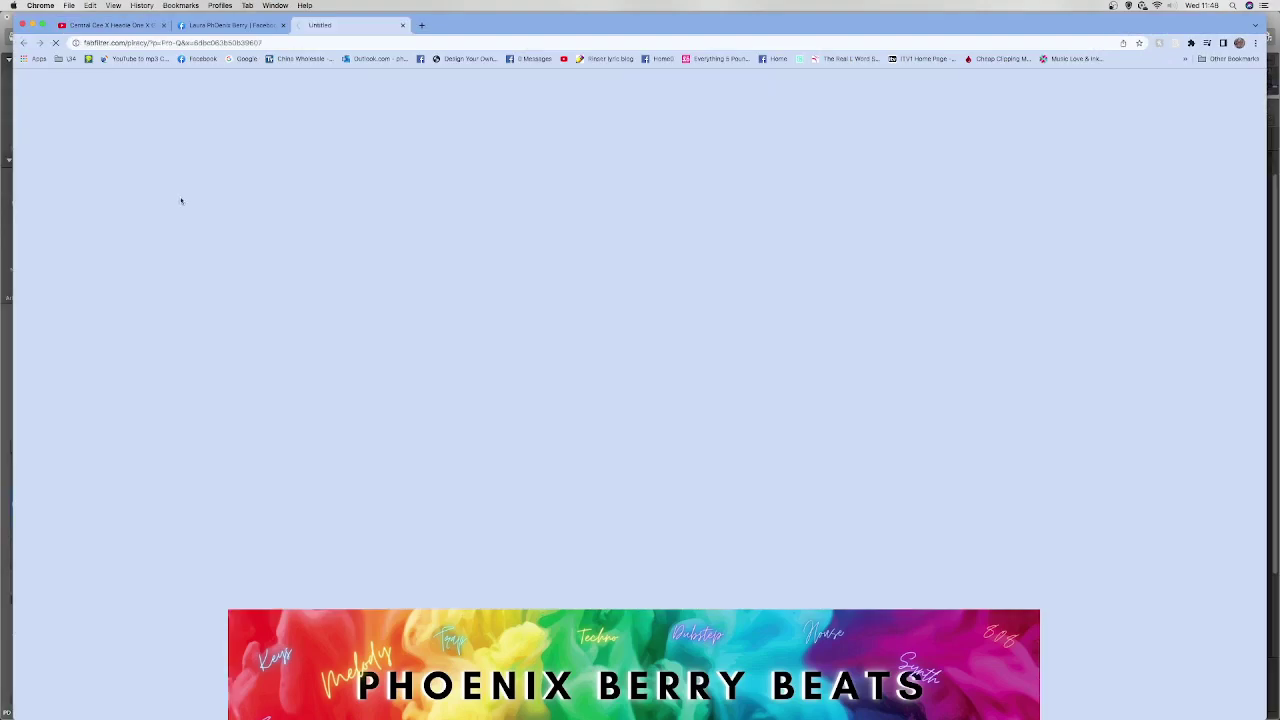
{"action": "left_click", "coordinate": [403, 25]}
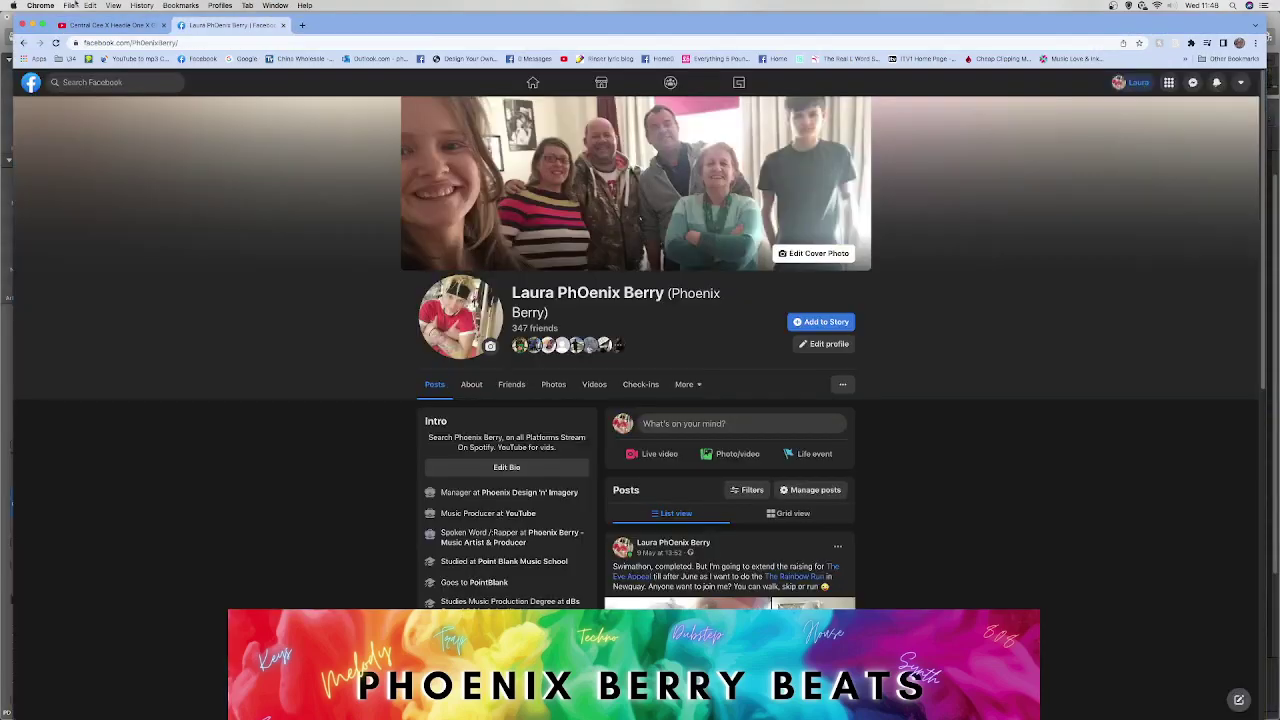
{"action": "left_click", "coordinate": [31, 24]}
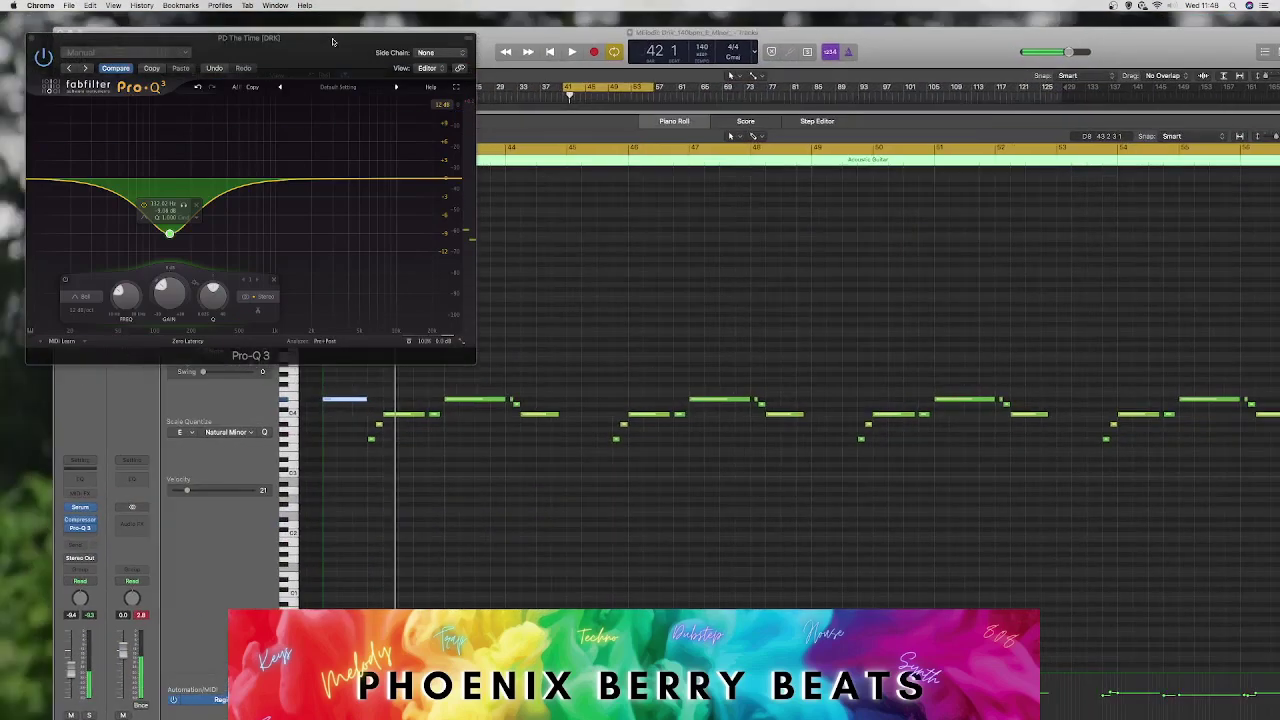
{"action": "left_click_drag", "start_coordinate": [319, 31], "coordinate": [246, 17]}
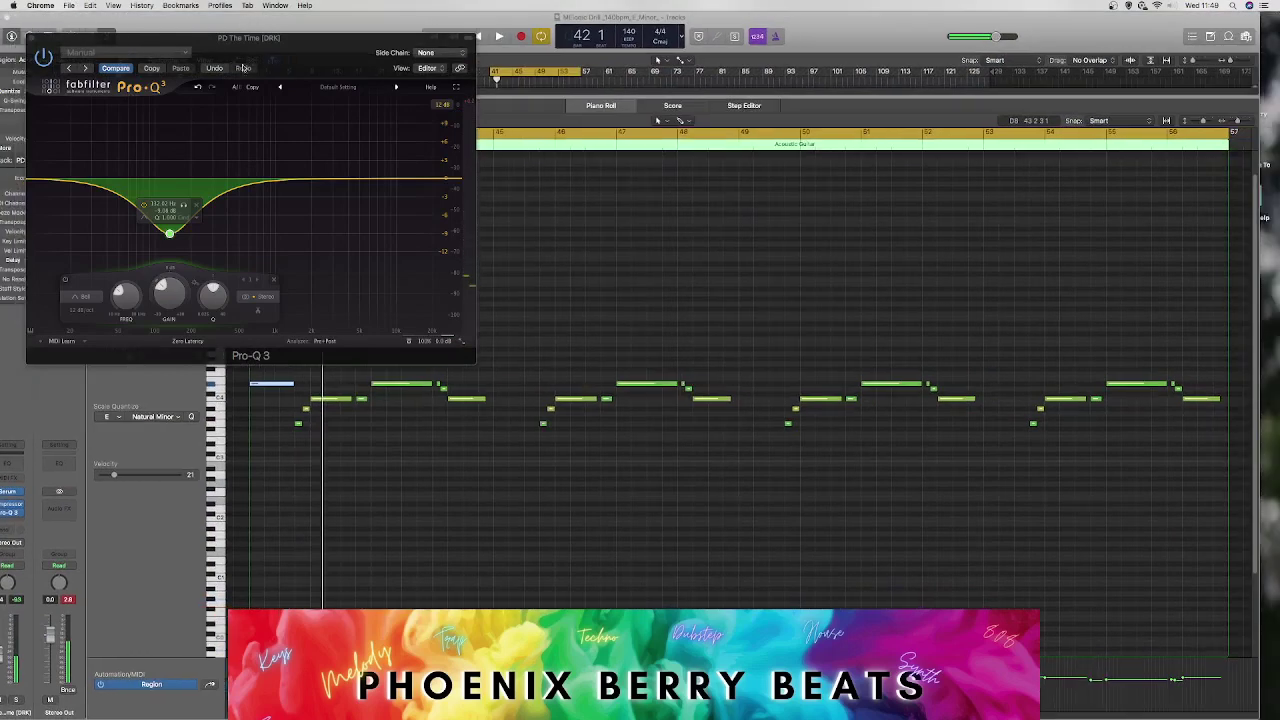
{"action": "left_click", "coordinate": [463, 490]}
{"action": "key", "text": "super+k"}
{"action": "key", "text": "space"}
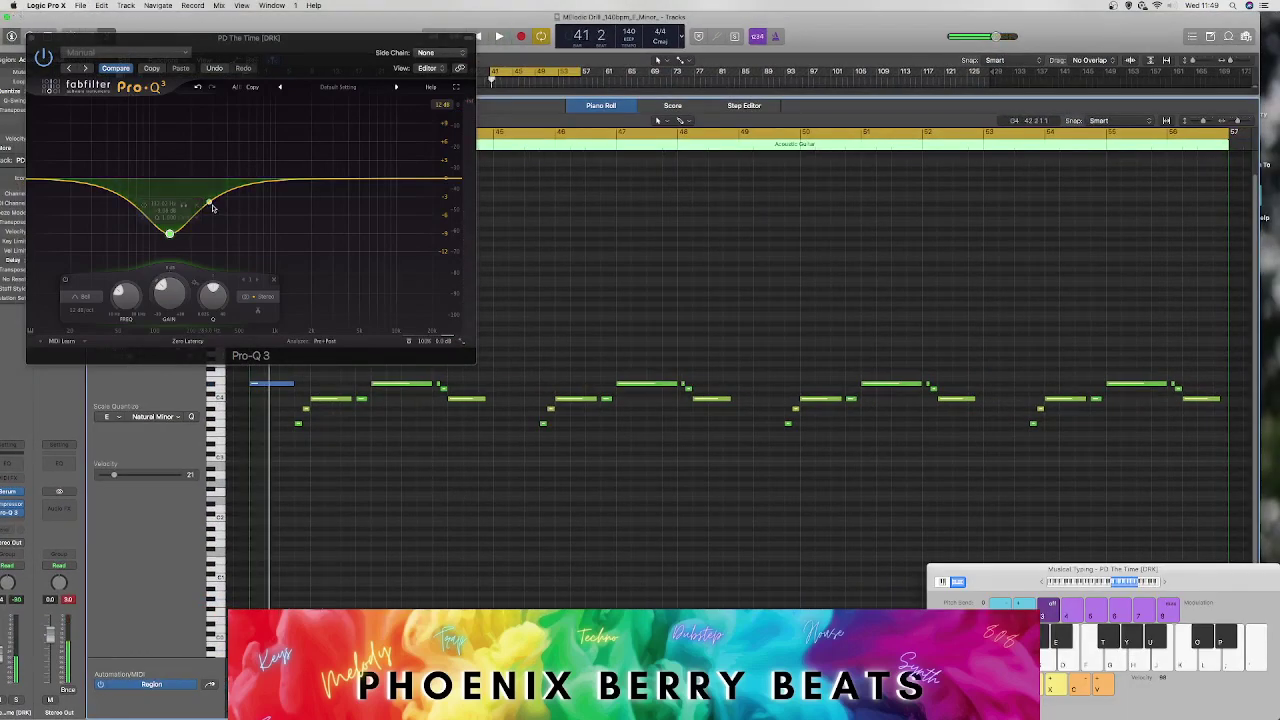
Step: Close the Pro-Q 3 window and save the project
{"action": "left_click_drag", "start_coordinate": [228, 59], "coordinate": [364, 229]}
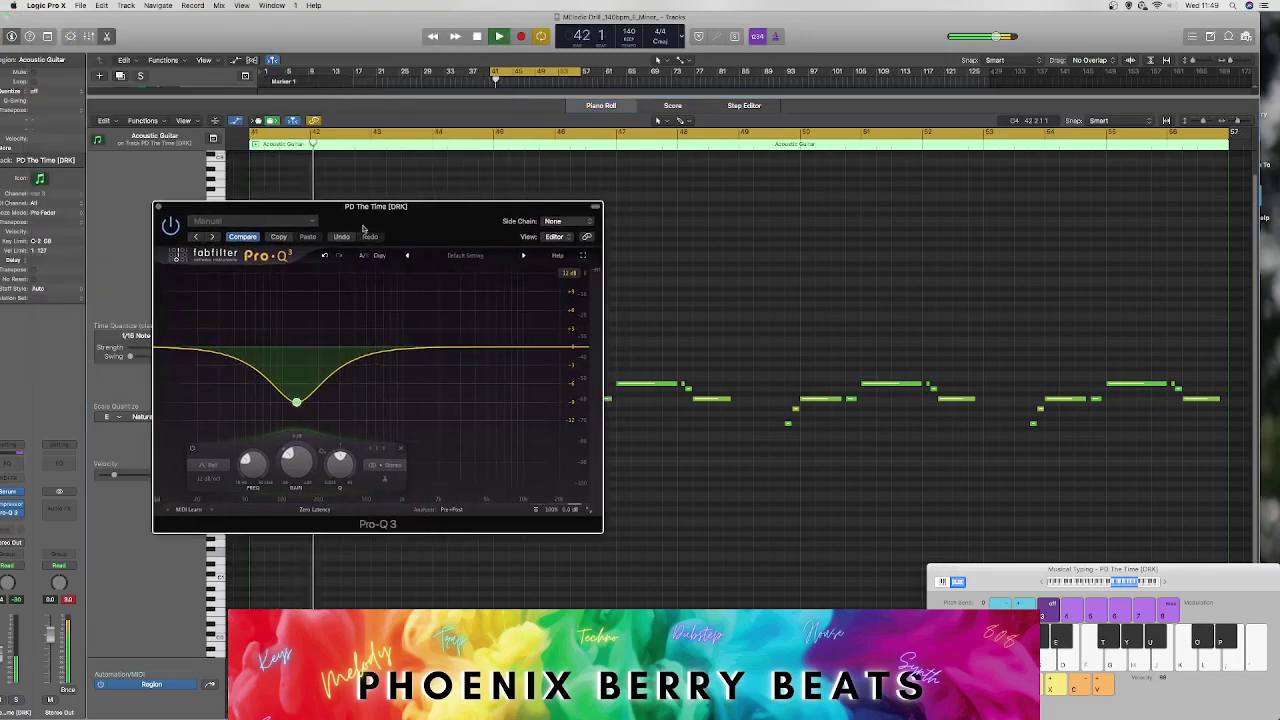
{"action": "left_click", "coordinate": [157, 207]}
{"action": "left_click", "coordinate": [81, 6]}
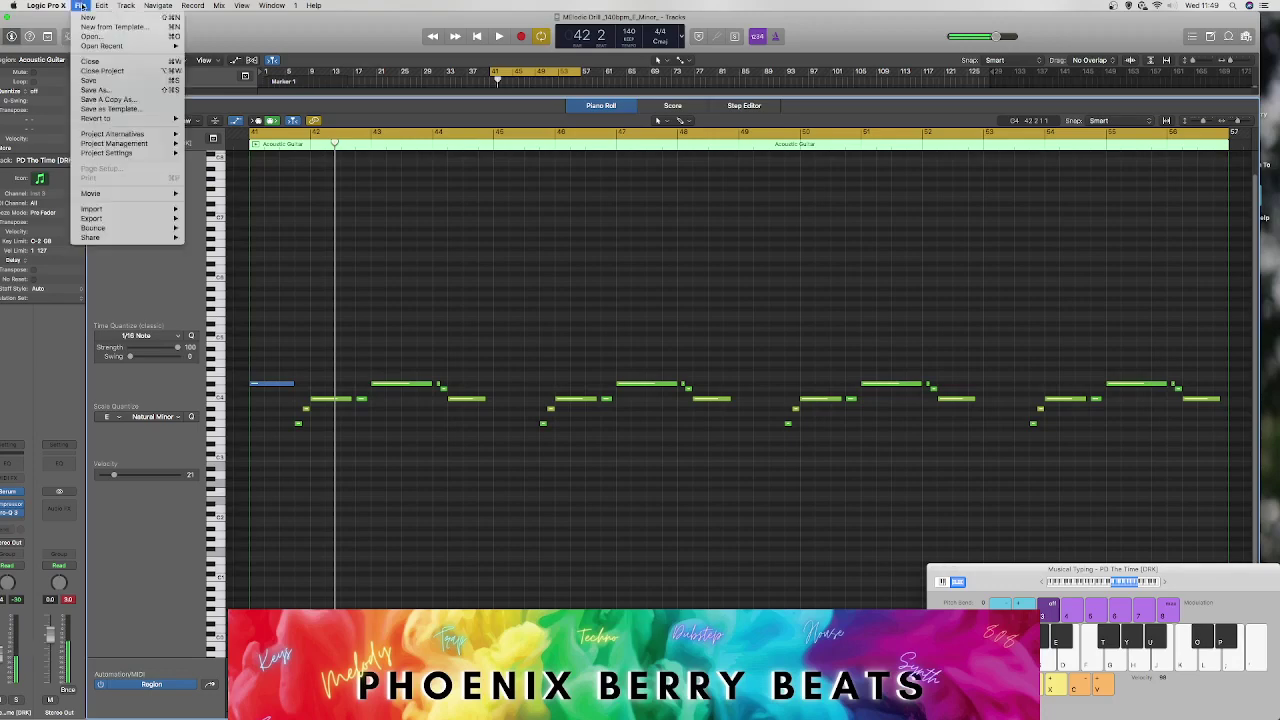
{"action": "left_click", "coordinate": [102, 80]}
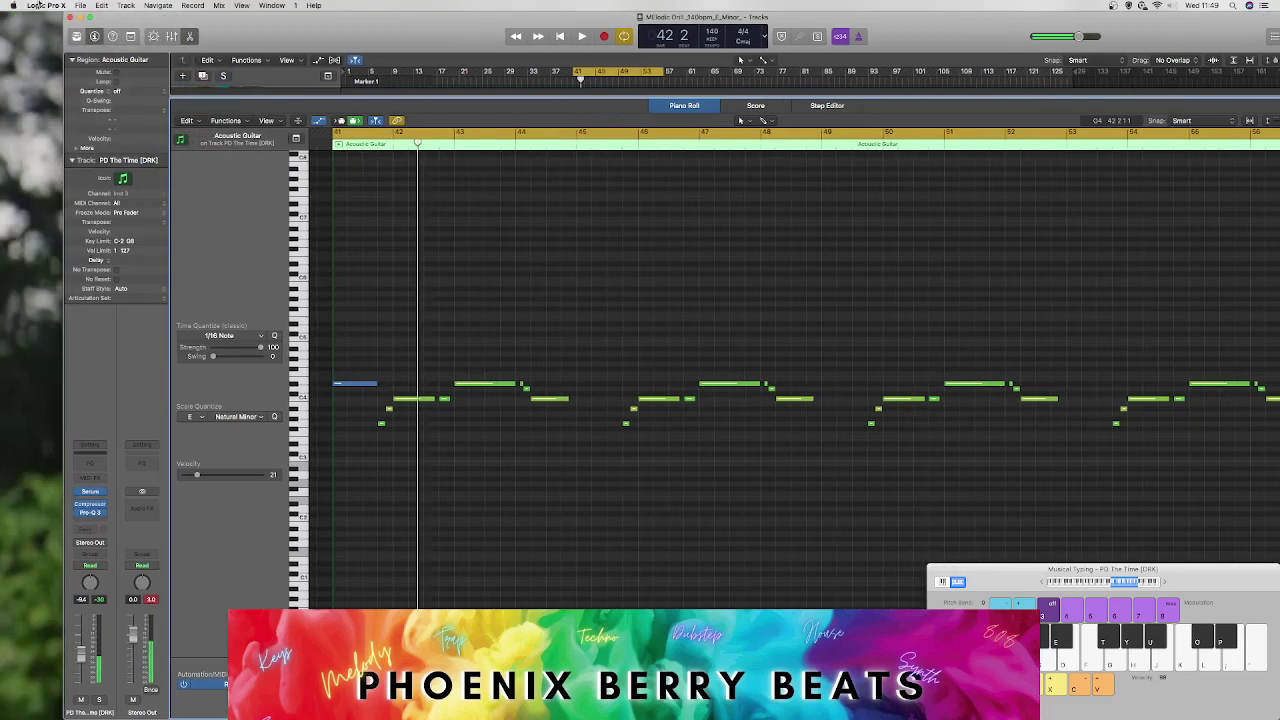
Step: Quit Logic Pro X and relaunch it to reload the project
{"action": "left_click", "coordinate": [40, 6]}
{"action": "left_click", "coordinate": [47, 162]}
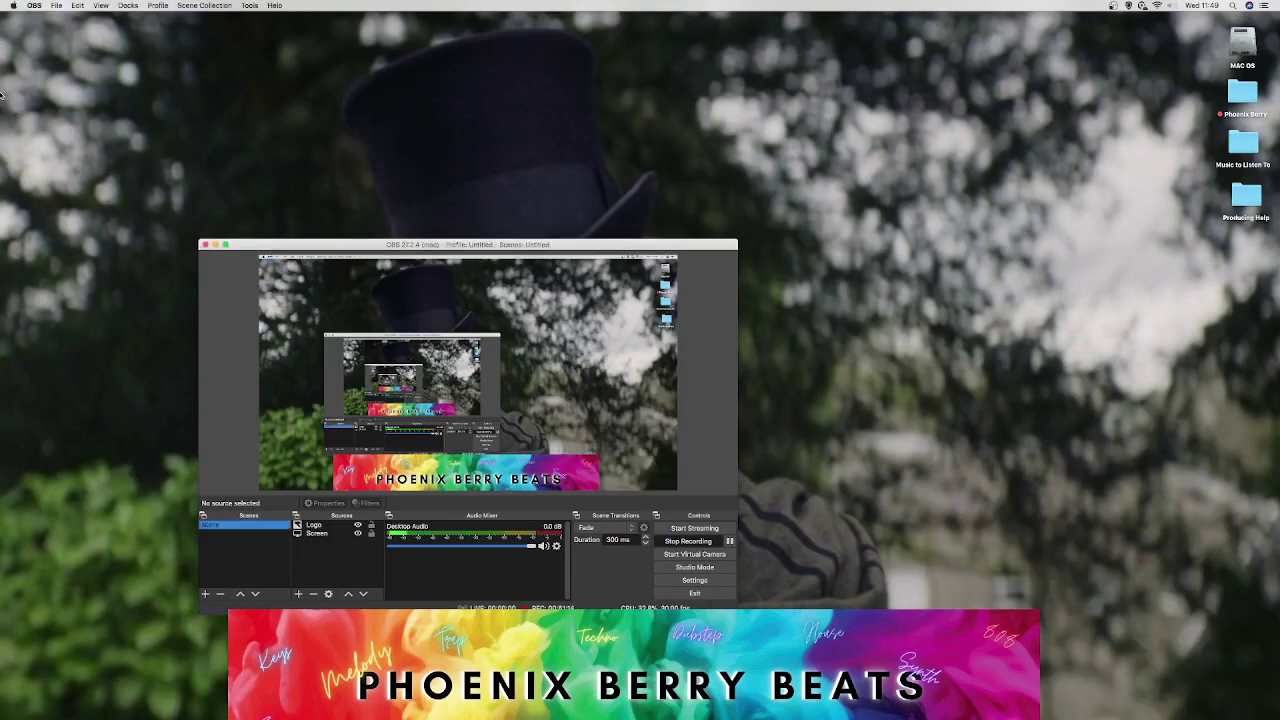
{"action": "mouse_move", "coordinate": [3, 90]}
{"action": "left_click", "coordinate": [13, 237]}
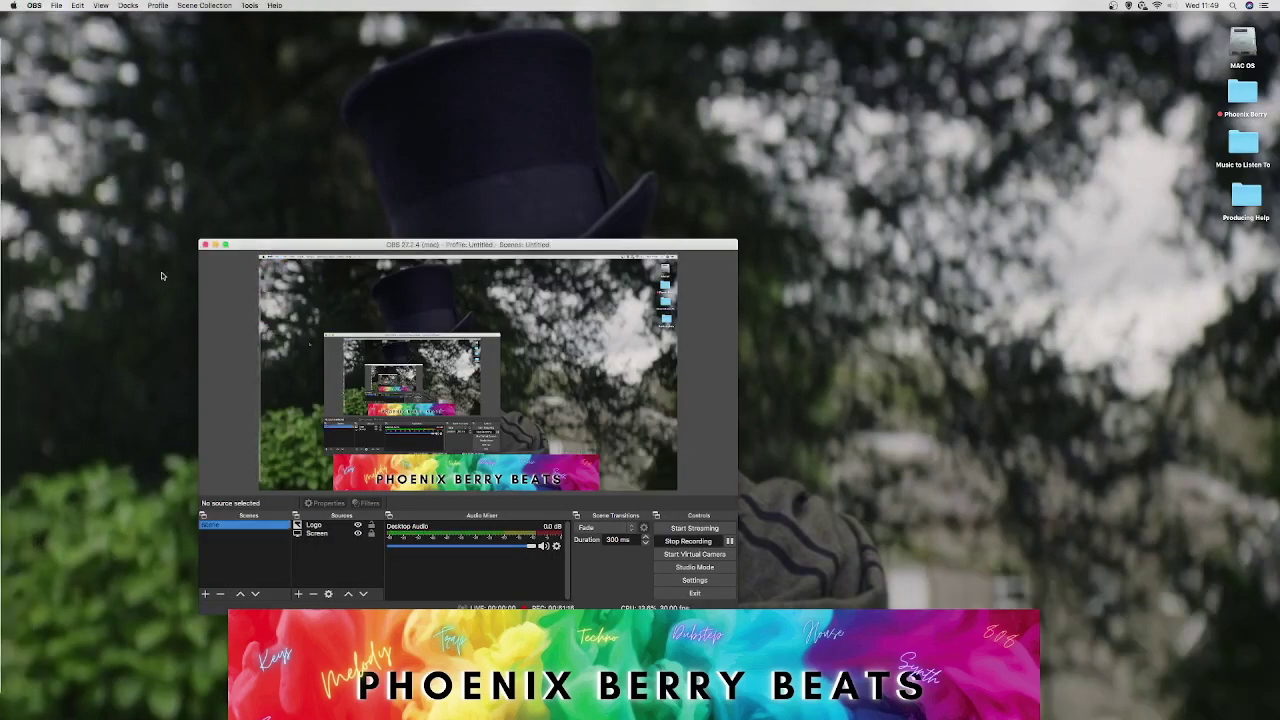
{"action": "left_click", "coordinate": [4, 332]}
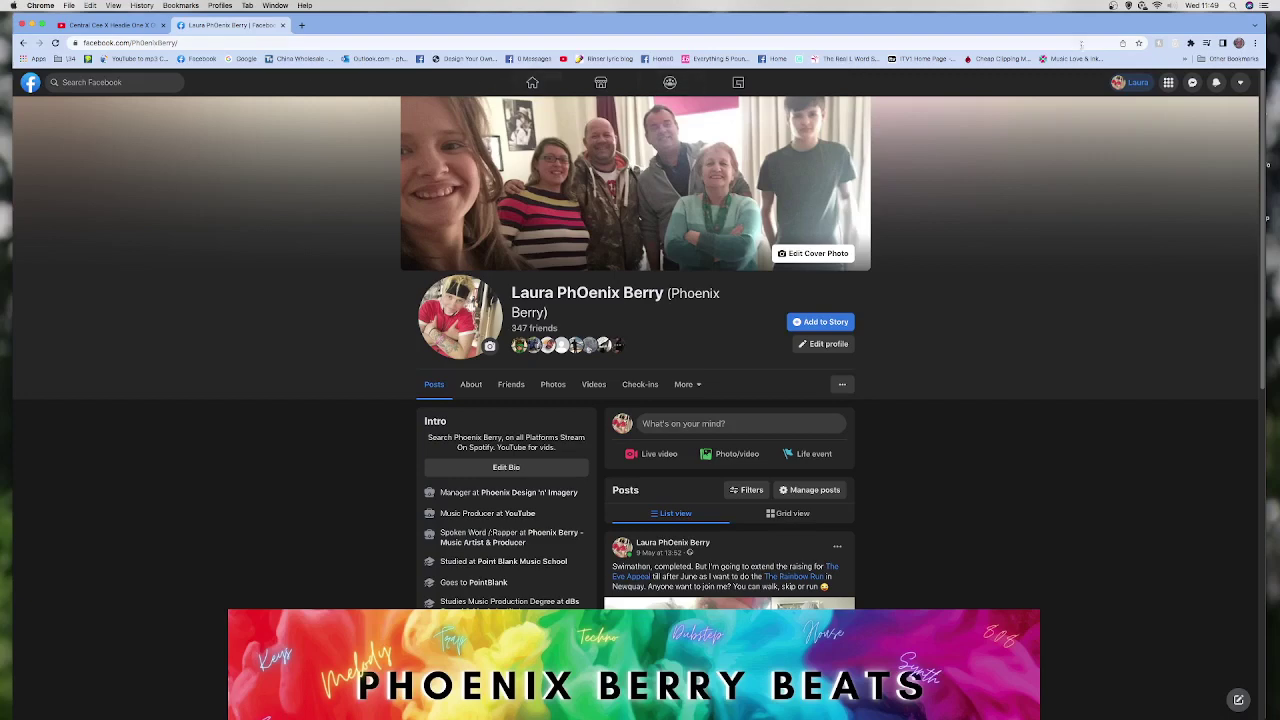
{"action": "left_click", "coordinate": [31, 83]}
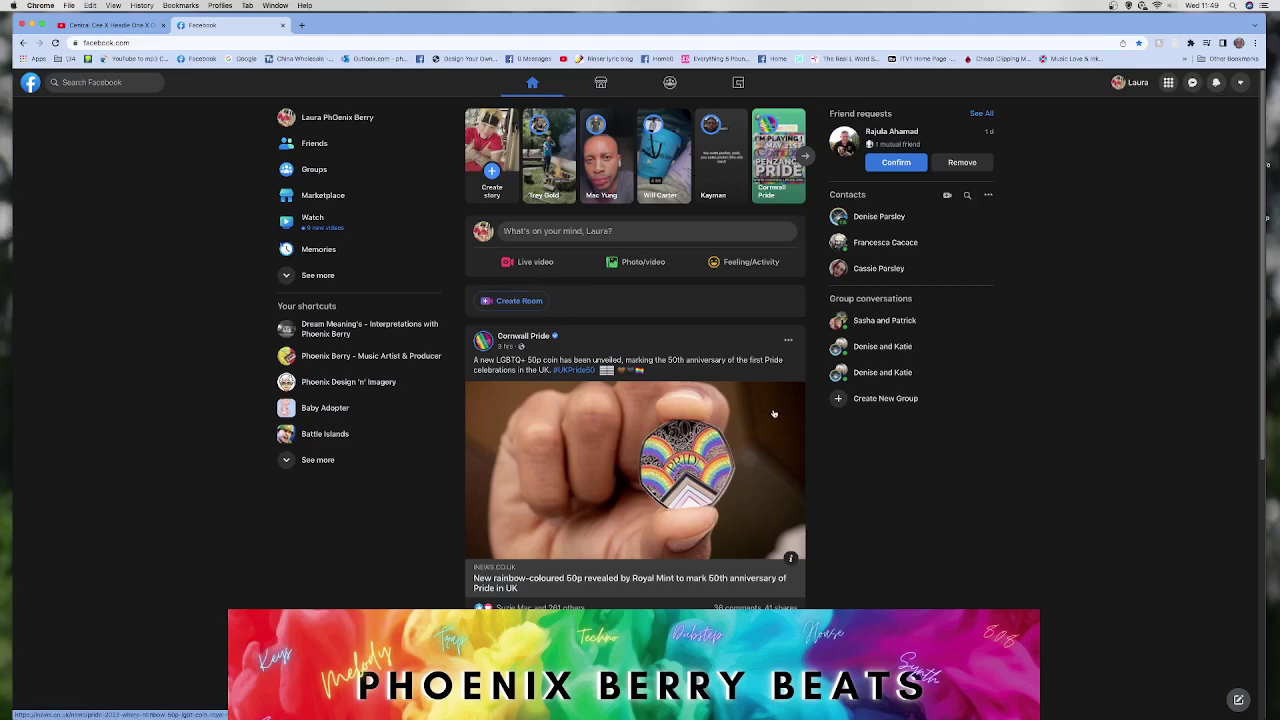
{"action": "scroll", "coordinate": [773, 413], "scroll_direction": "down", "scroll_amount": 3}
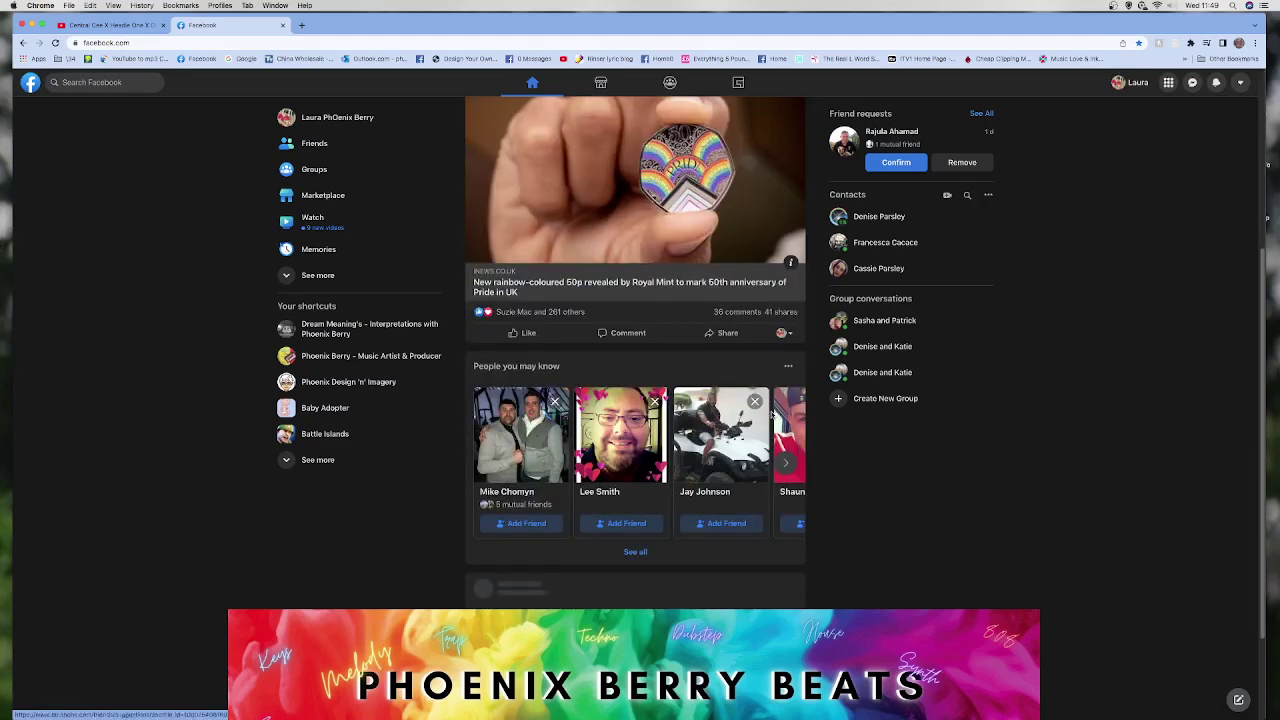
{"action": "scroll", "coordinate": [773, 413], "scroll_direction": "down", "scroll_amount": 3}
{"action": "scroll", "coordinate": [761, 423], "scroll_direction": "down", "scroll_amount": 2}
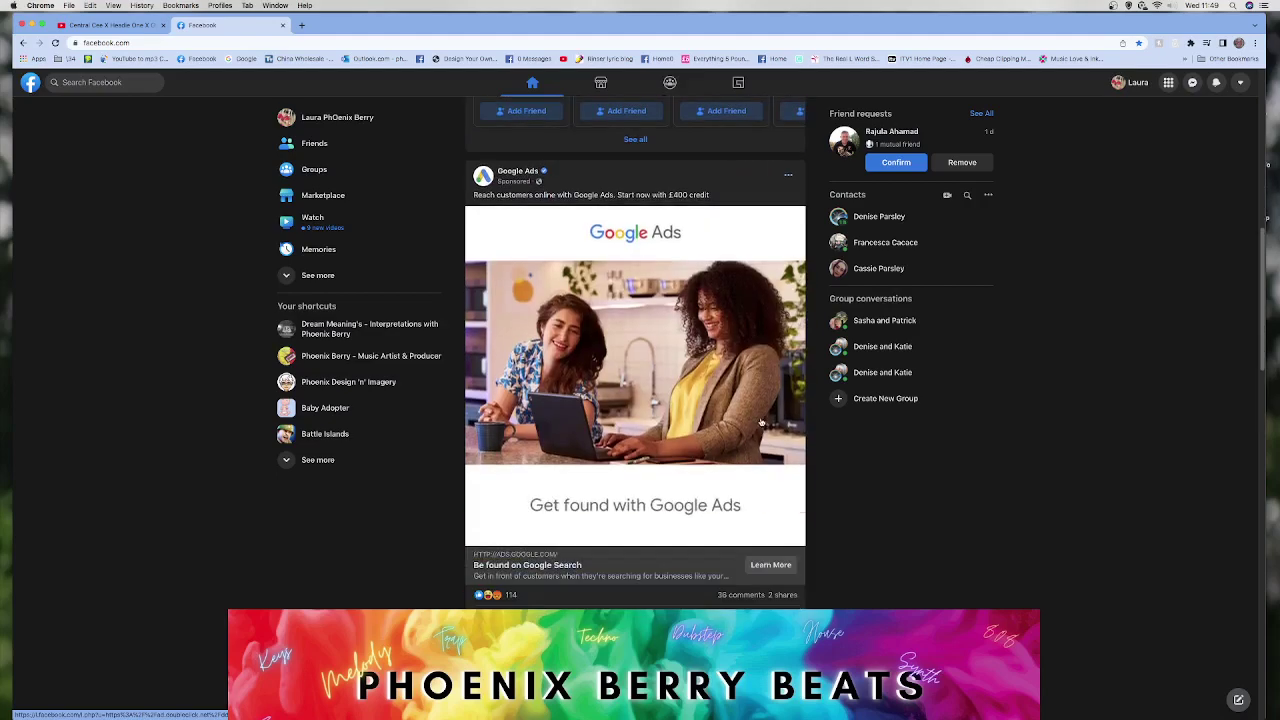
{"action": "scroll", "coordinate": [762, 437], "scroll_direction": "down", "scroll_amount": 3}
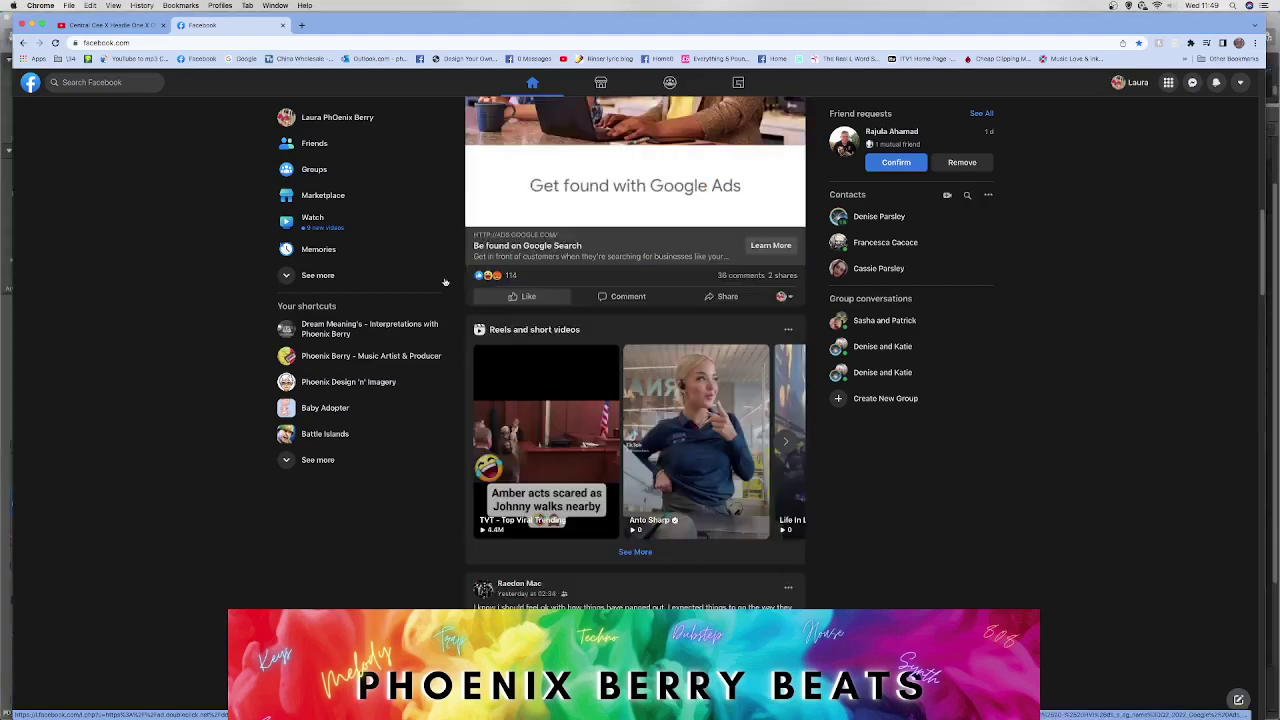
Step: Switch back to Logic Pro X and dismiss the auvaltool problem report about the Massive X plug-in
{"action": "mouse_move", "coordinate": [5, 119]}
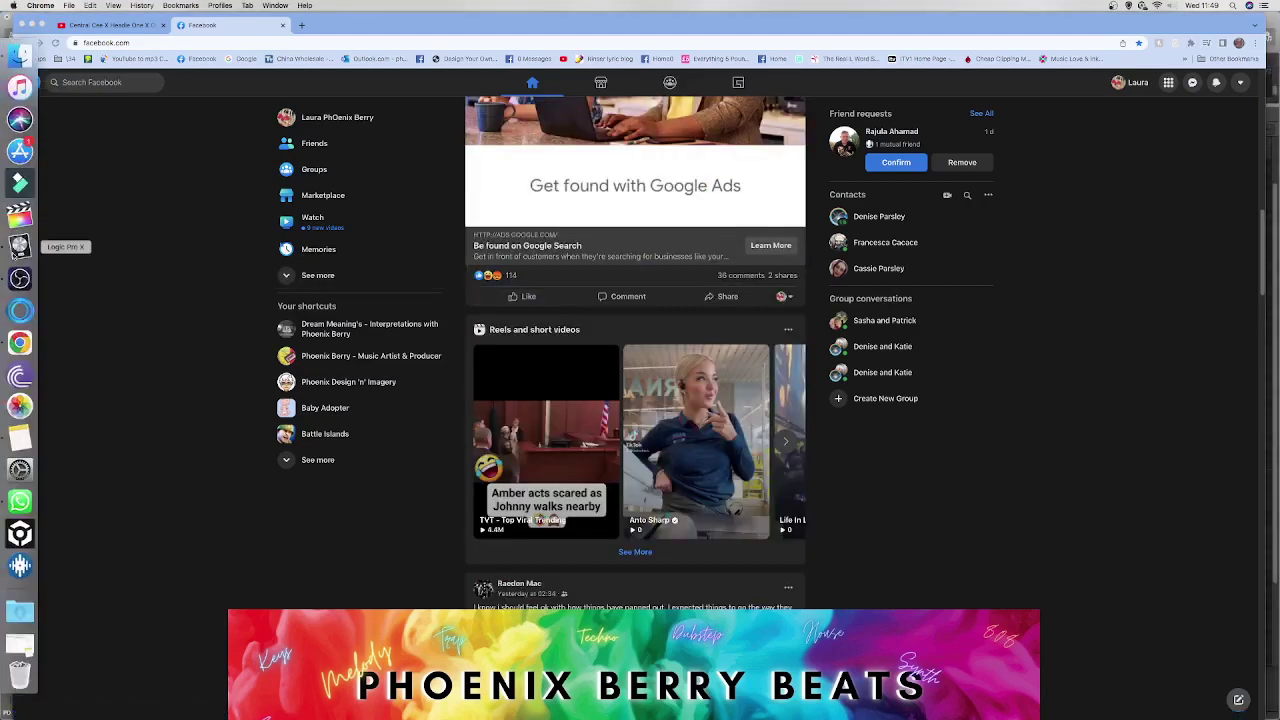
{"action": "left_click", "coordinate": [20, 246]}
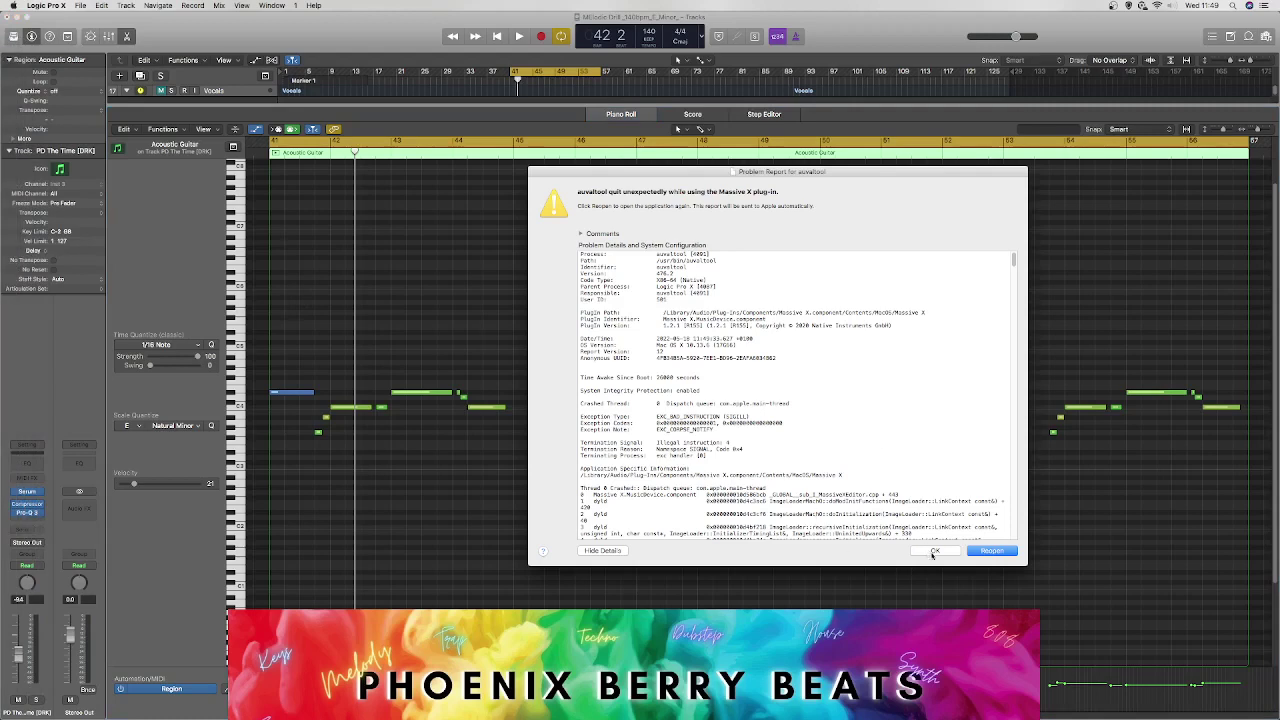
{"action": "left_click", "coordinate": [933, 551]}
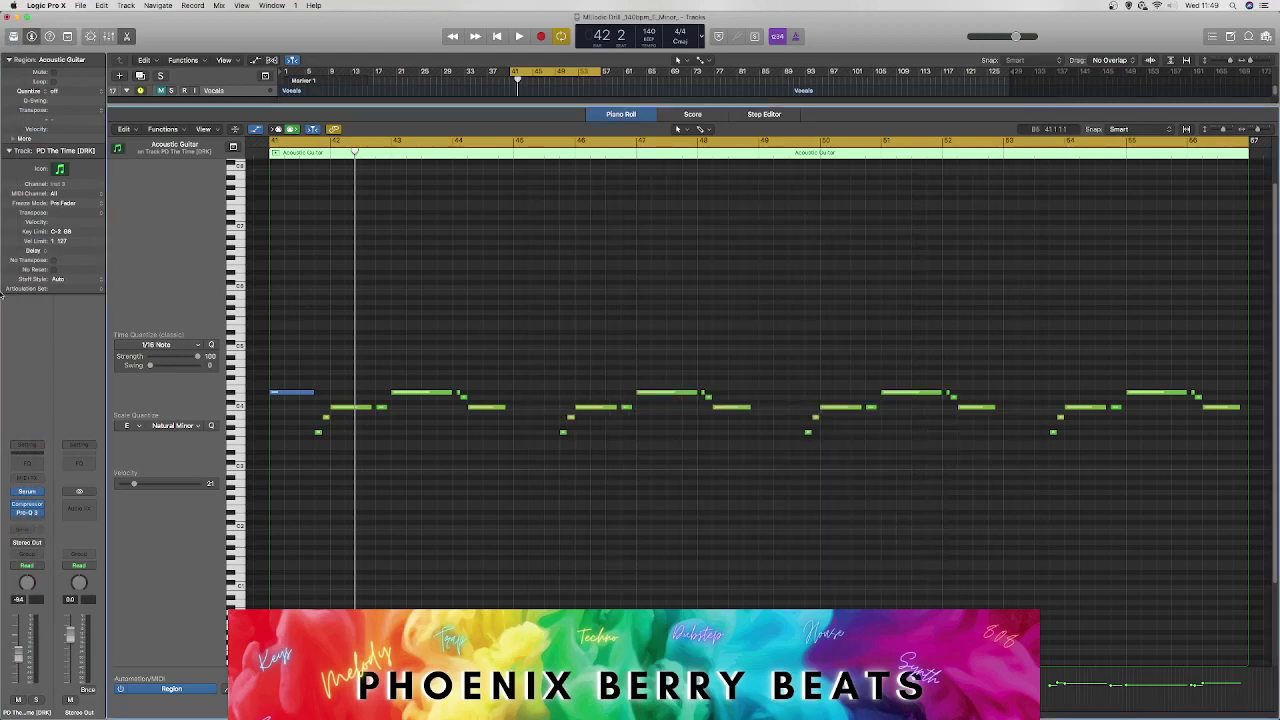
Step: Reopen Pro-Q 3 on the pad during playback and deepen its low-frequency bell cut to about 18 dB
{"action": "left_click", "coordinate": [30, 512]}
{"action": "key", "text": "space"}
{"action": "left_click_drag", "start_coordinate": [230, 28], "coordinate": [421, 179]}
{"action": "left_click_drag", "start_coordinate": [334, 375], "coordinate": [334, 436]}
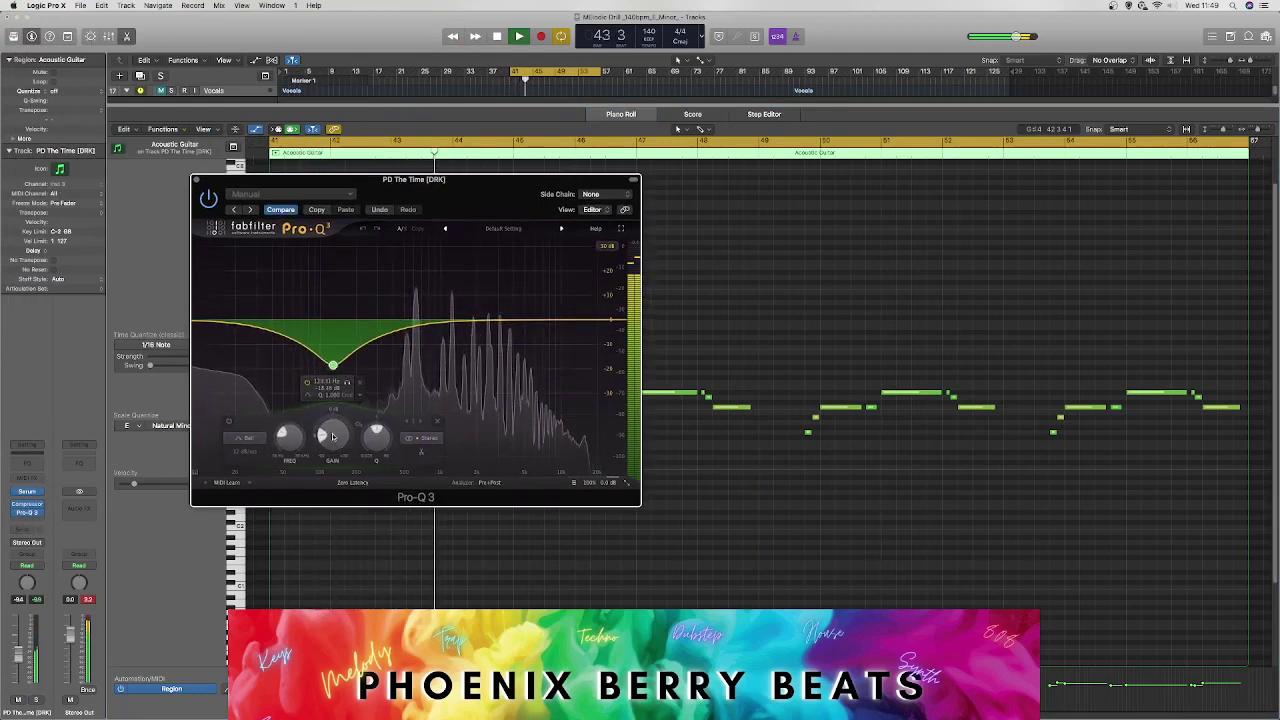
Step: Add a high-frequency bell cut of about 6.5 dB near 10 kHz with a Q of about 2
{"action": "left_click", "coordinate": [552, 324]}
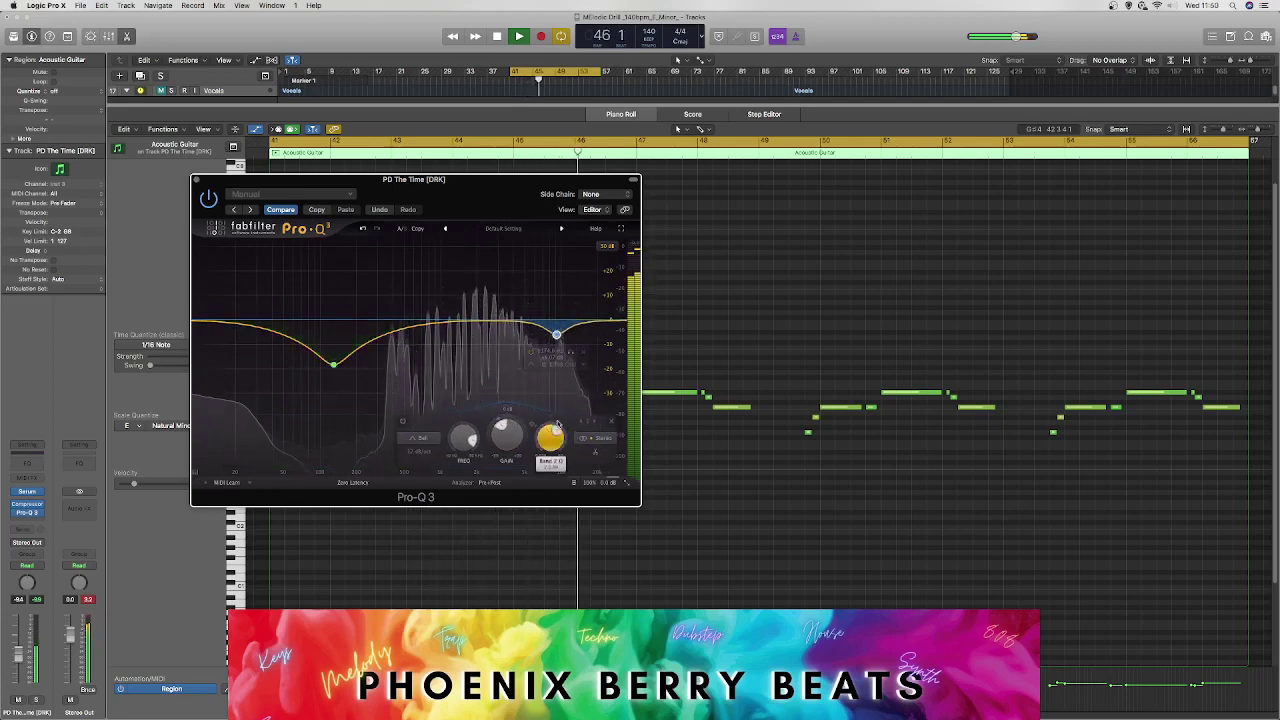
{"action": "left_click_drag", "start_coordinate": [558, 330], "coordinate": [559, 332]}
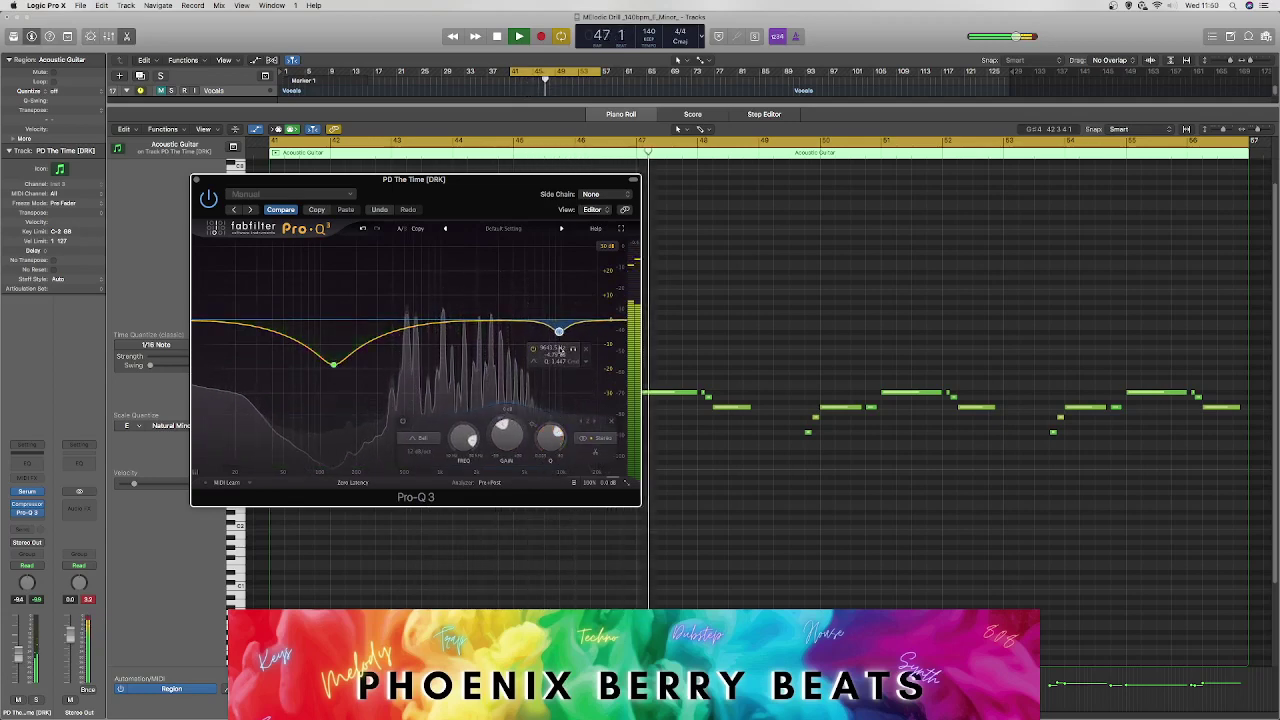
{"action": "mouse_move", "coordinate": [553, 429]}
{"action": "left_mouse_down"}
{"action": "mouse_move", "coordinate": [546, 437]}
{"action": "mouse_move", "coordinate": [566, 408]}
{"action": "left_mouse_up"}
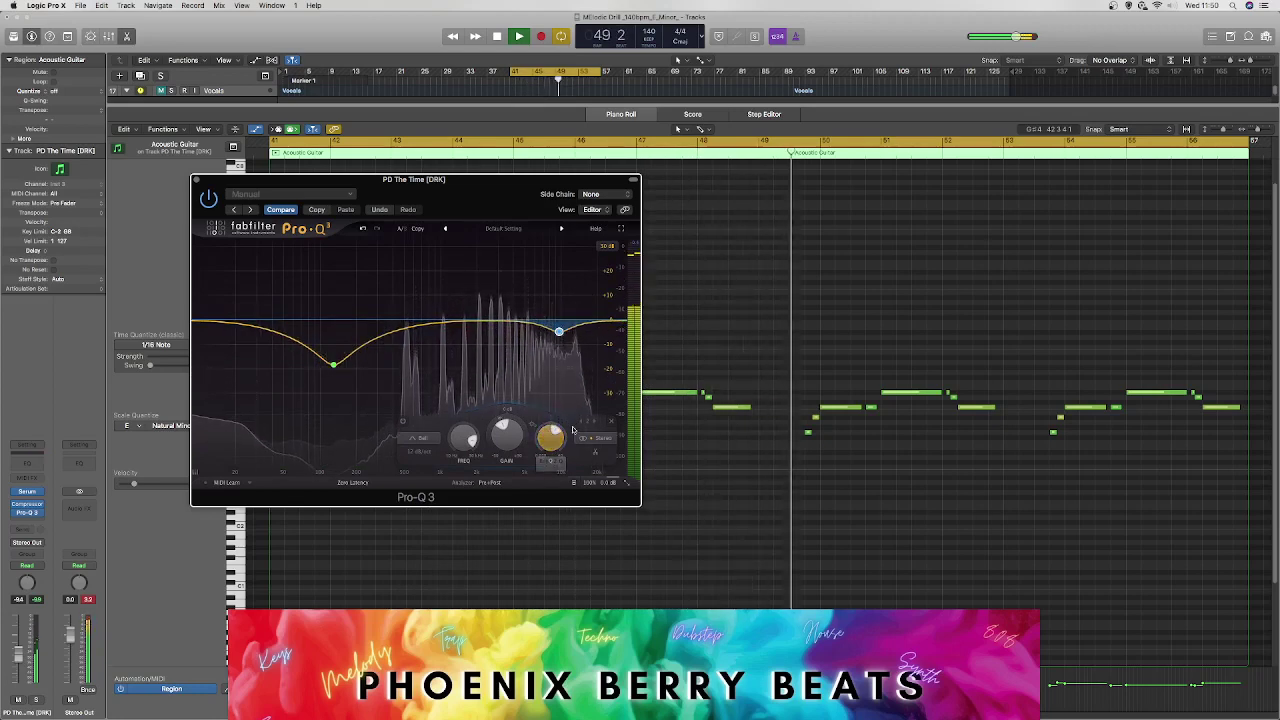
{"action": "left_click_drag", "start_coordinate": [559, 332], "coordinate": [563, 335]}
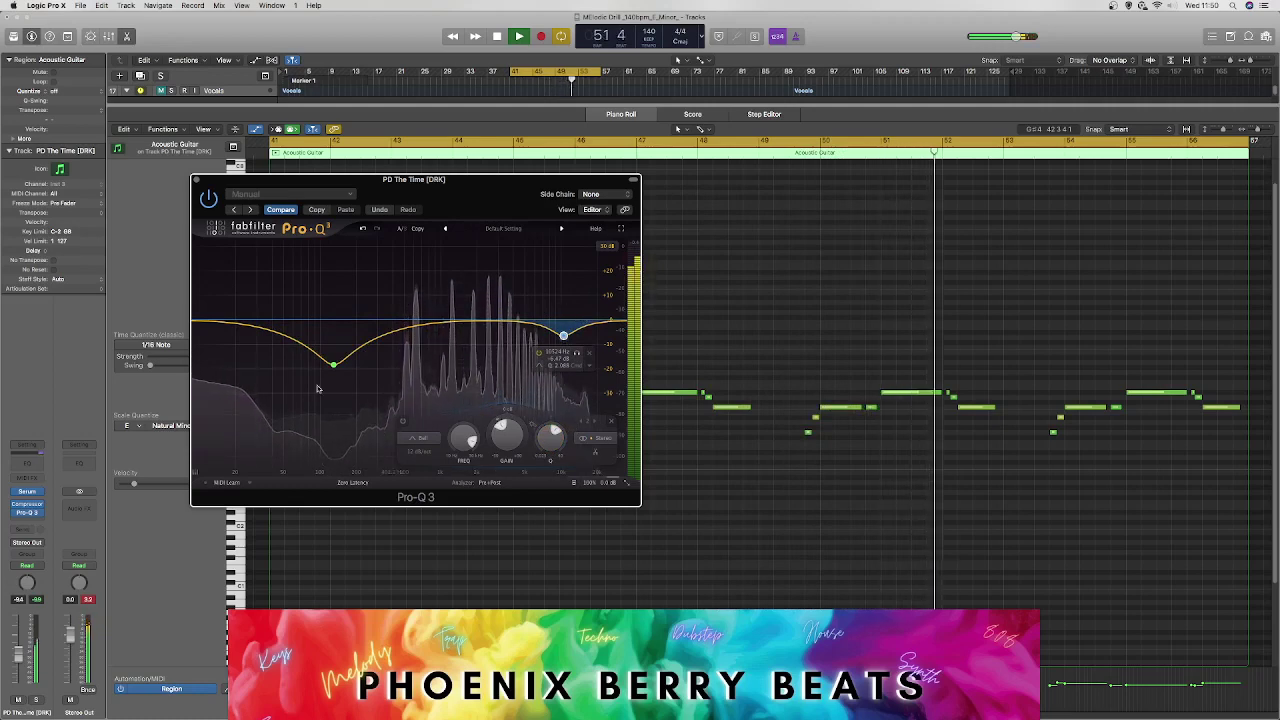
Step: Solo the pad track, shift Pro-Q 3's low cut lower and shallower, and add another bell cut just above it
{"action": "left_click", "coordinate": [36, 699]}
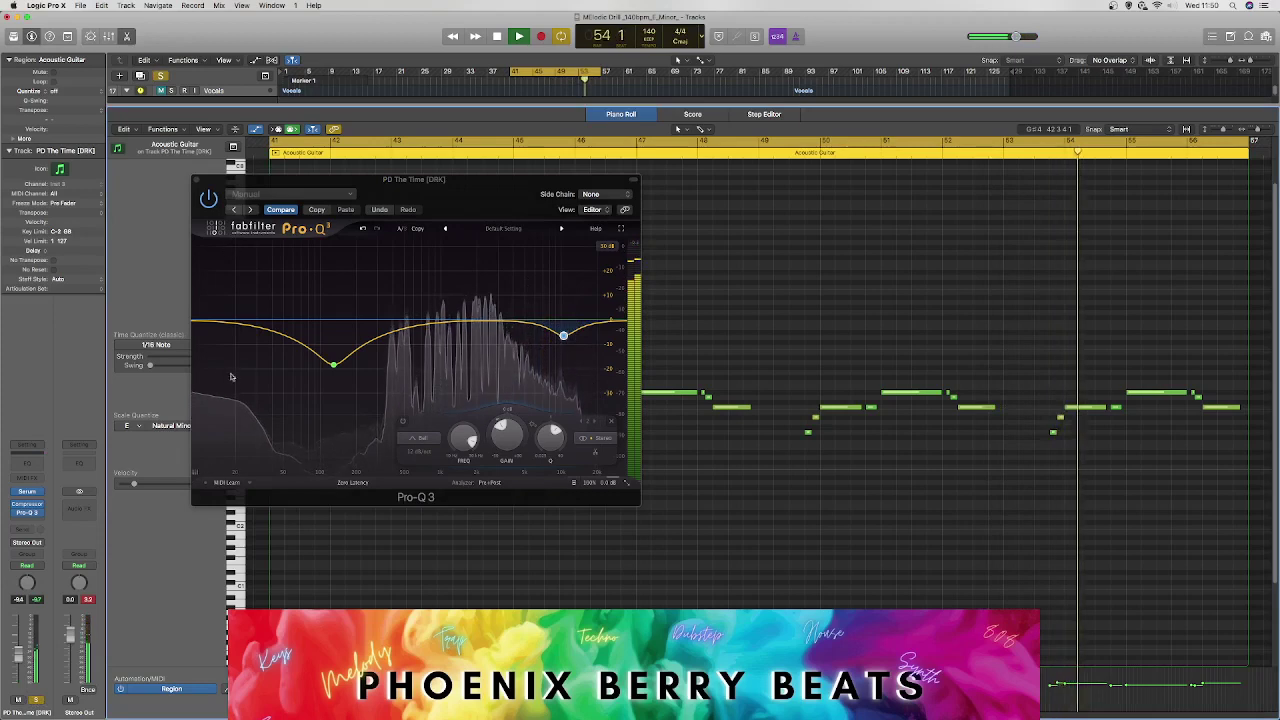
{"action": "left_click_drag", "start_coordinate": [333, 364], "coordinate": [302, 351]}
{"action": "left_click", "coordinate": [329, 340]}
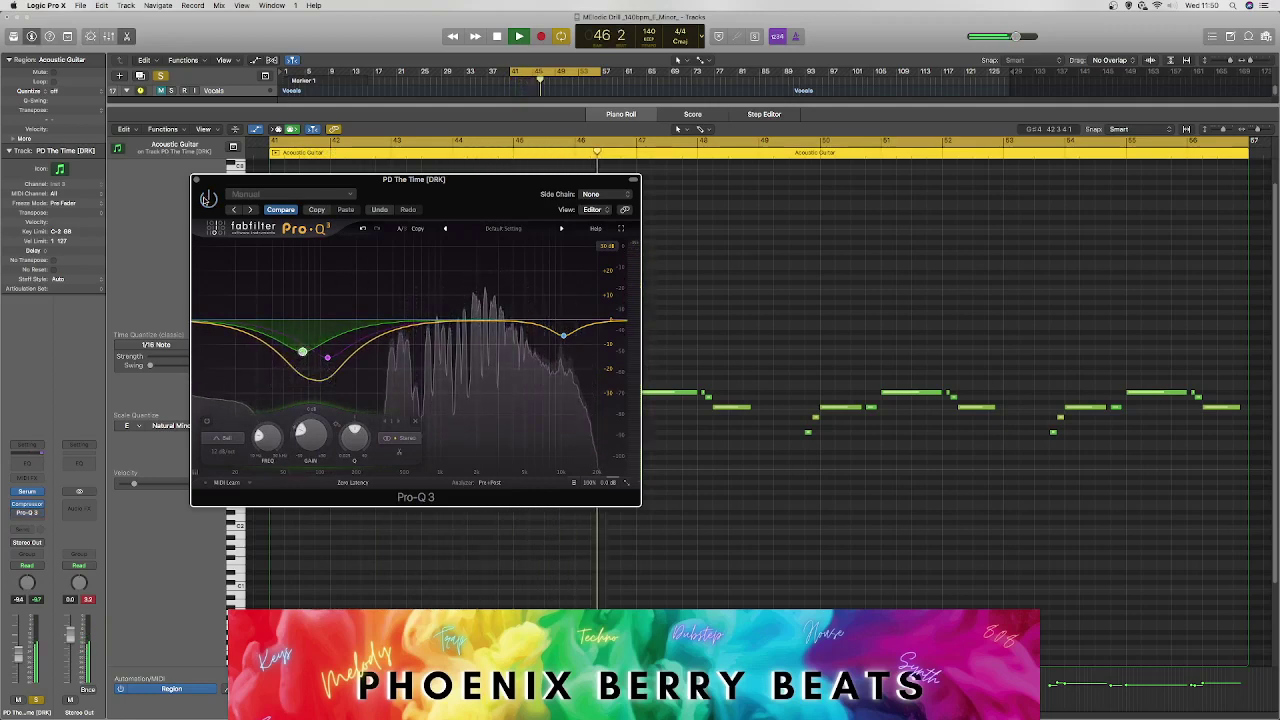
Step: Close the Pro-Q 3 window and hide the inspector
{"action": "left_click", "coordinate": [196, 180]}
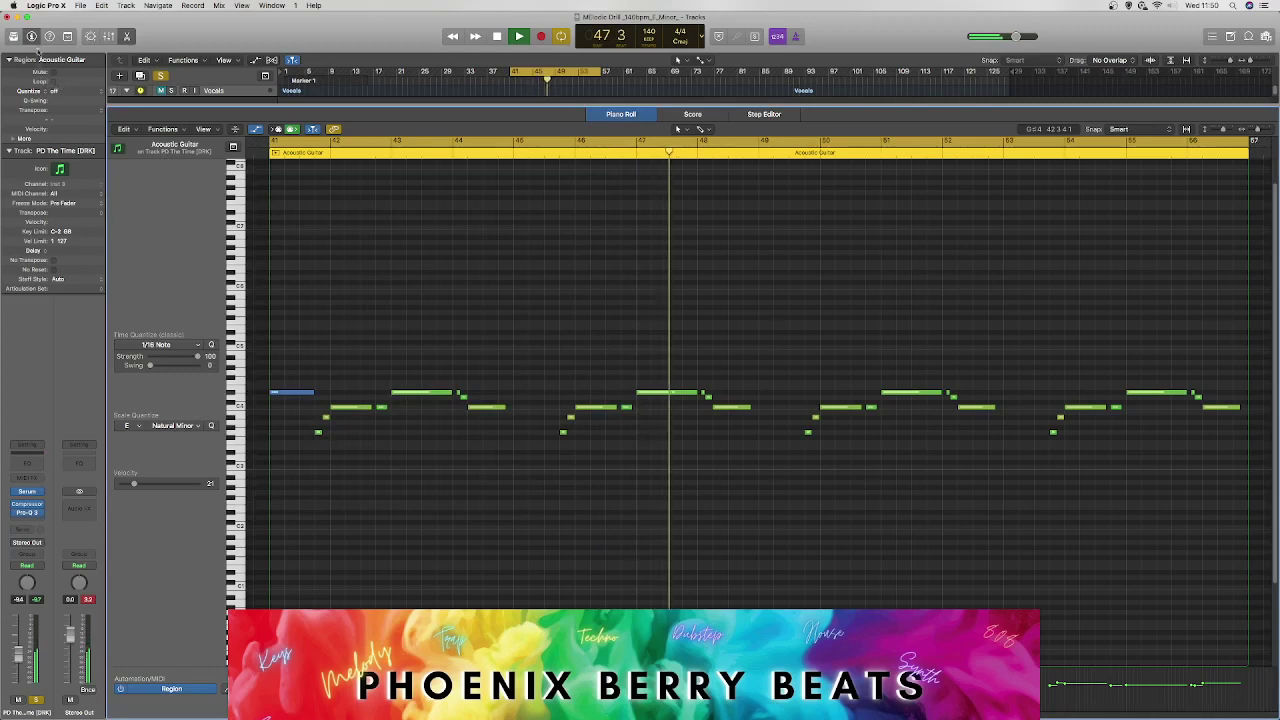
{"action": "left_click", "coordinate": [31, 36]}
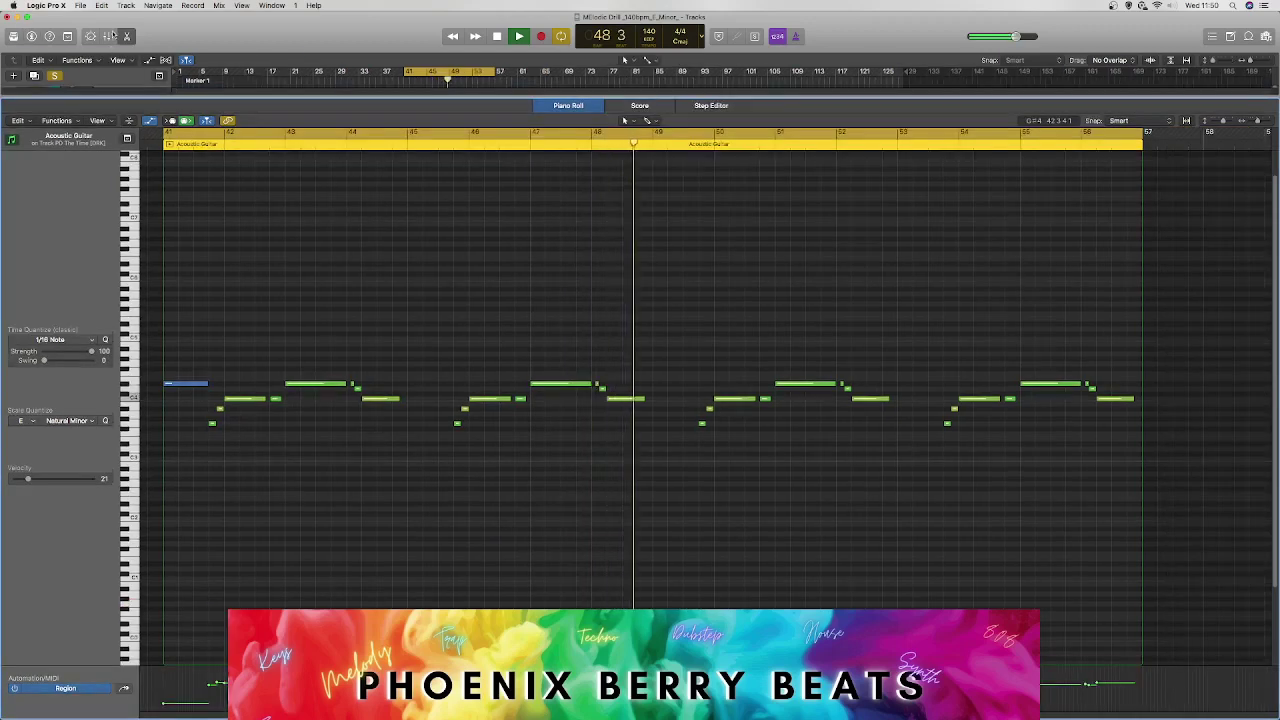
Step: Close the Piano Roll, unsolo the pad track, and copy its bar 41 region to bar 57
{"action": "left_click", "coordinate": [121, 37]}
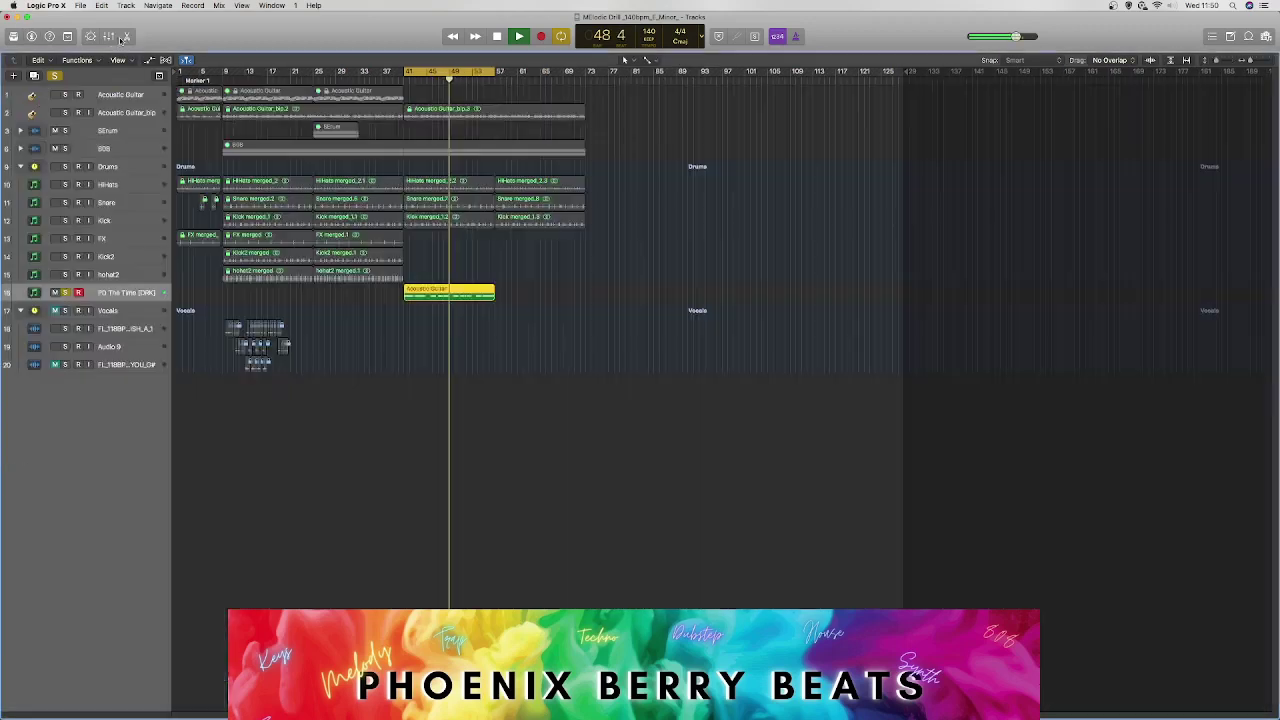
{"action": "left_click", "coordinate": [65, 292]}
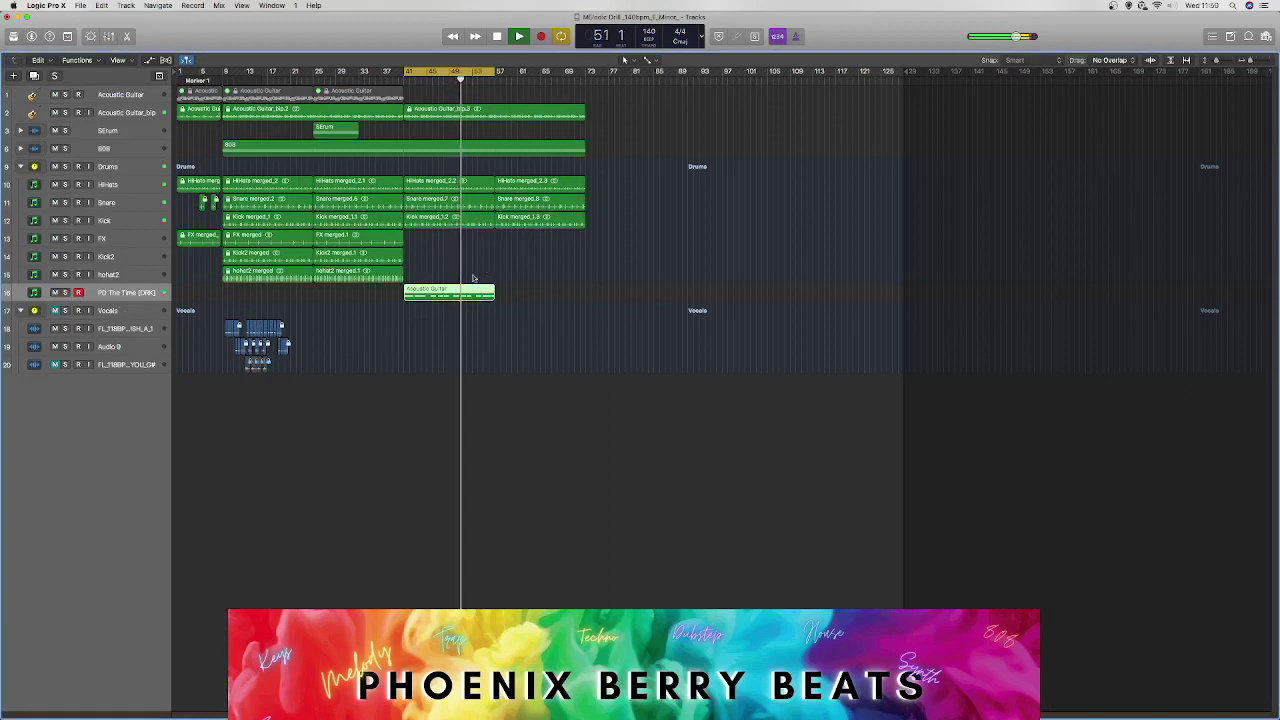
{"action": "left_click_drag", "start_coordinate": [438, 289], "coordinate": [524, 297]}
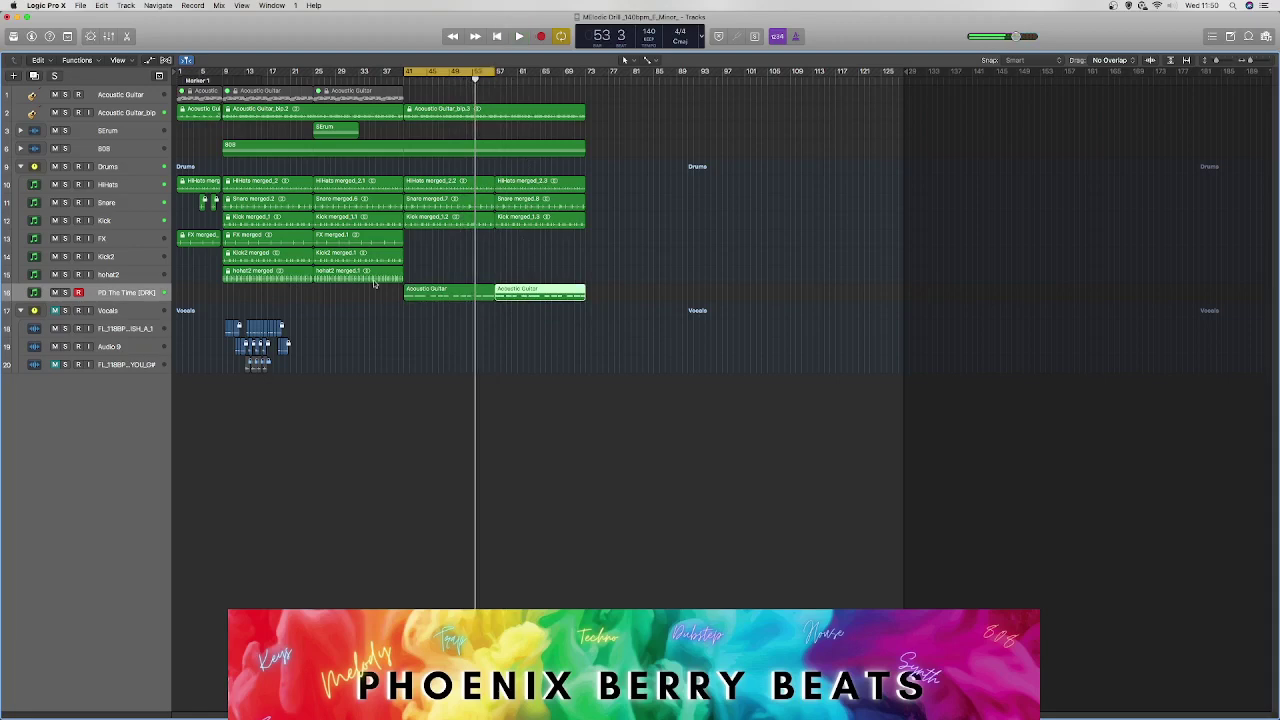
Step: Copy the guitar, 808 and drum regions of bars 9 to 41 to bar 73, including their automation data
{"action": "left_click_drag", "start_coordinate": [380, 300], "coordinate": [611, 108]}
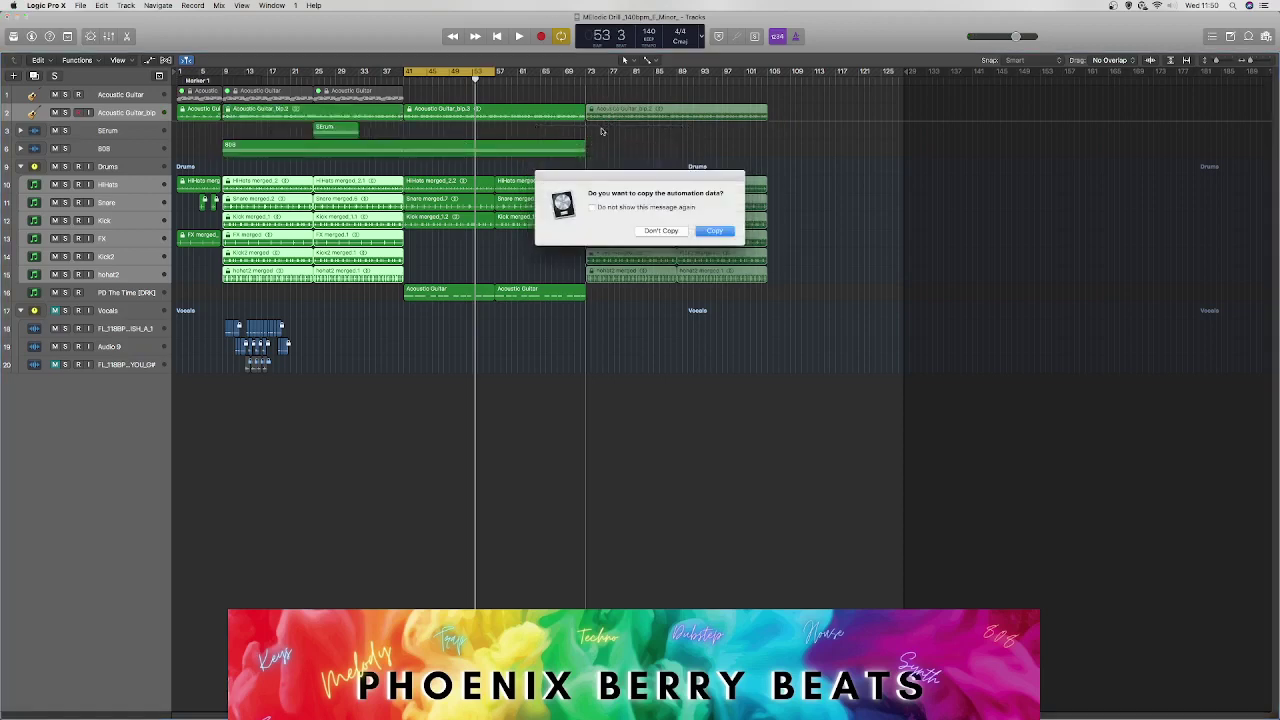
{"action": "left_click", "coordinate": [715, 231]}
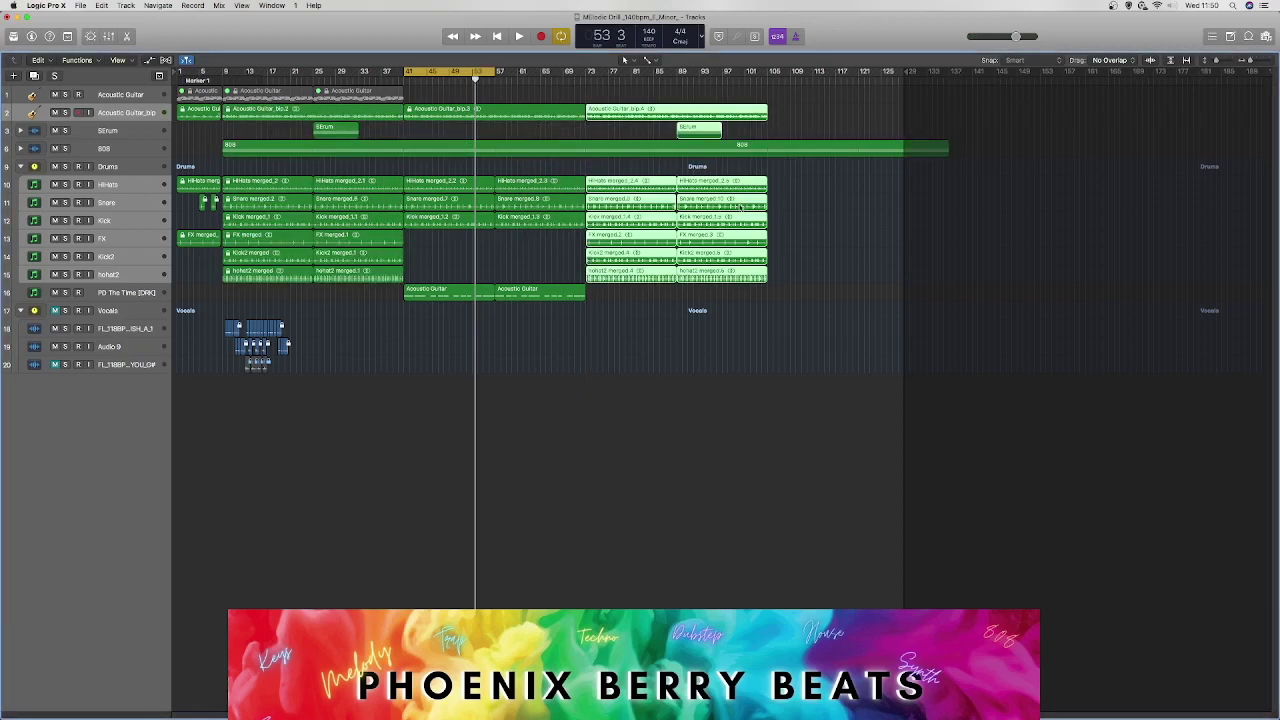
Step: Play from bar 41 and extend the cycle range to cover bars 1 to 105
{"action": "key", "text": "space"}
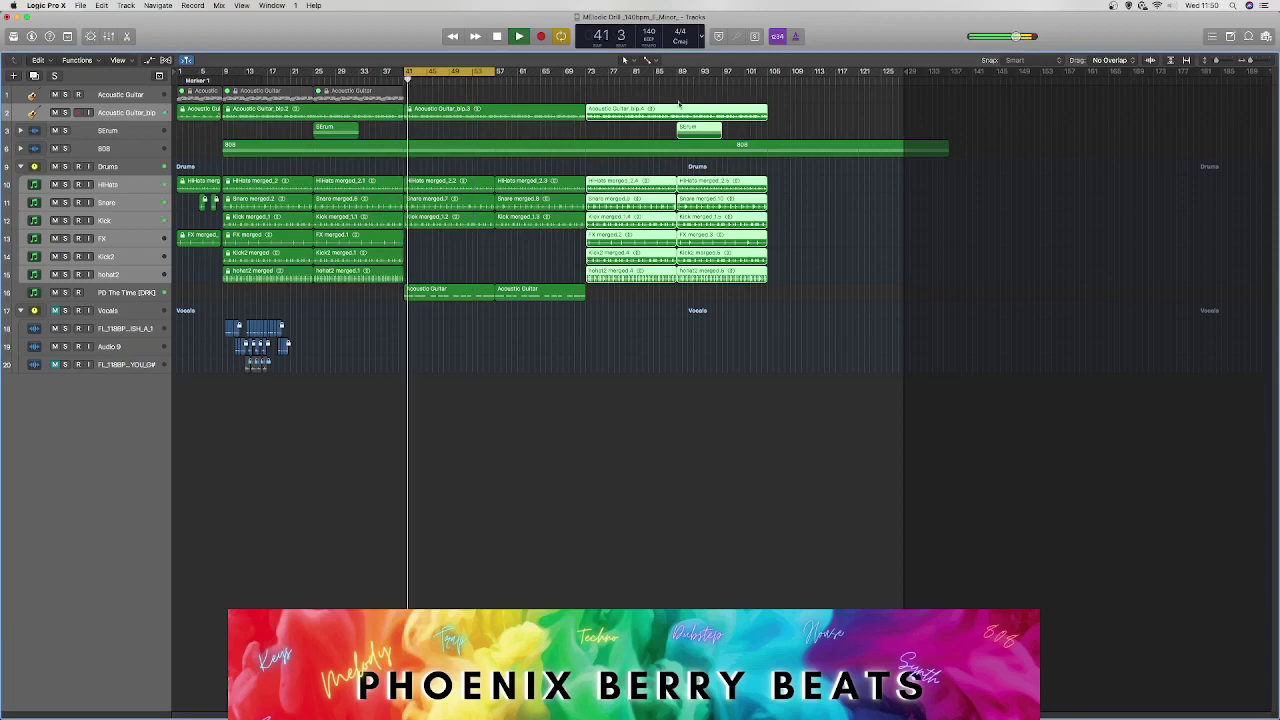
{"action": "left_click_drag", "start_coordinate": [768, 74], "coordinate": [6, 39]}
{"action": "key", "text": "space"}
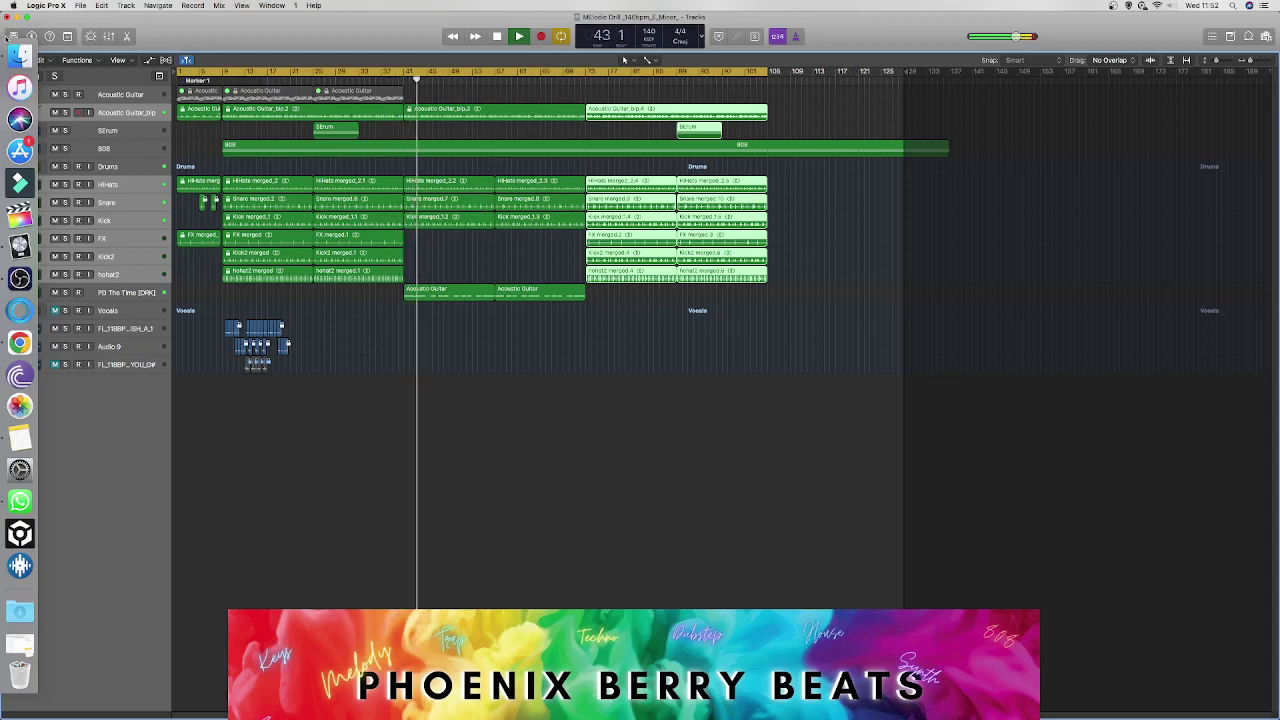
{"action": "key", "text": "space"}
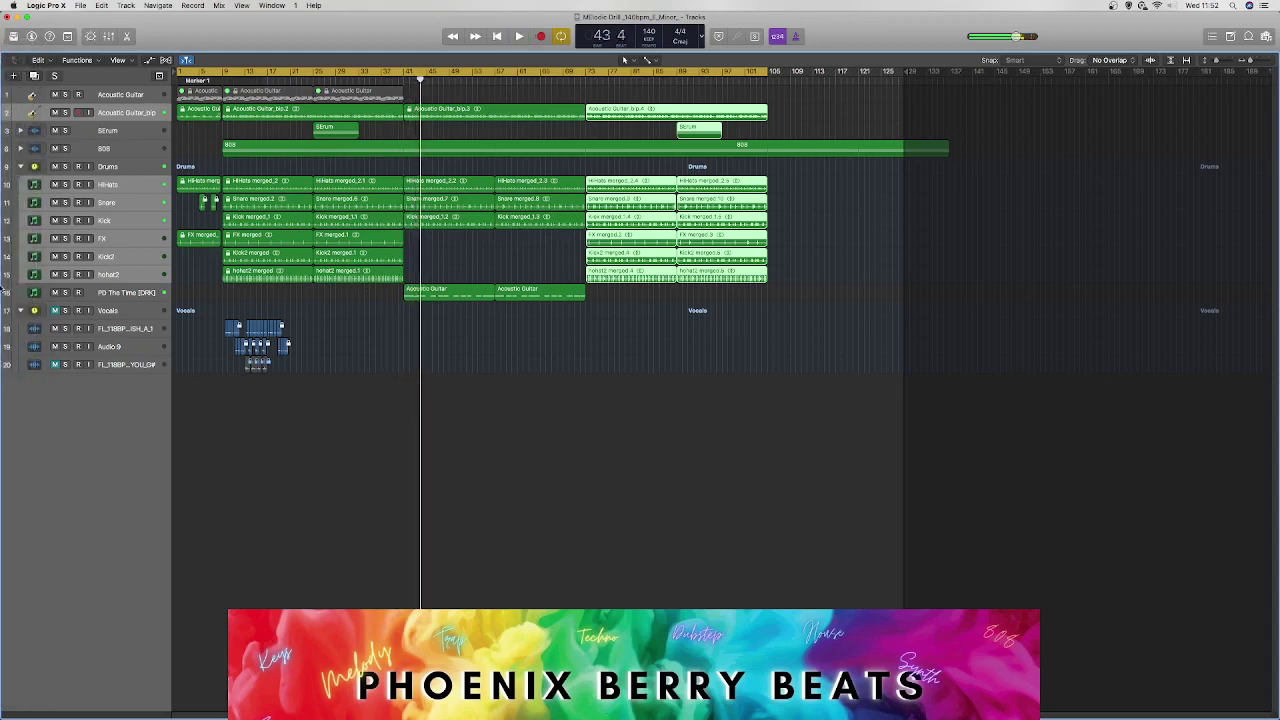
Step: Create a new software instrument track and remove Serum from its instrument slot
{"action": "left_click", "coordinate": [12, 77]}
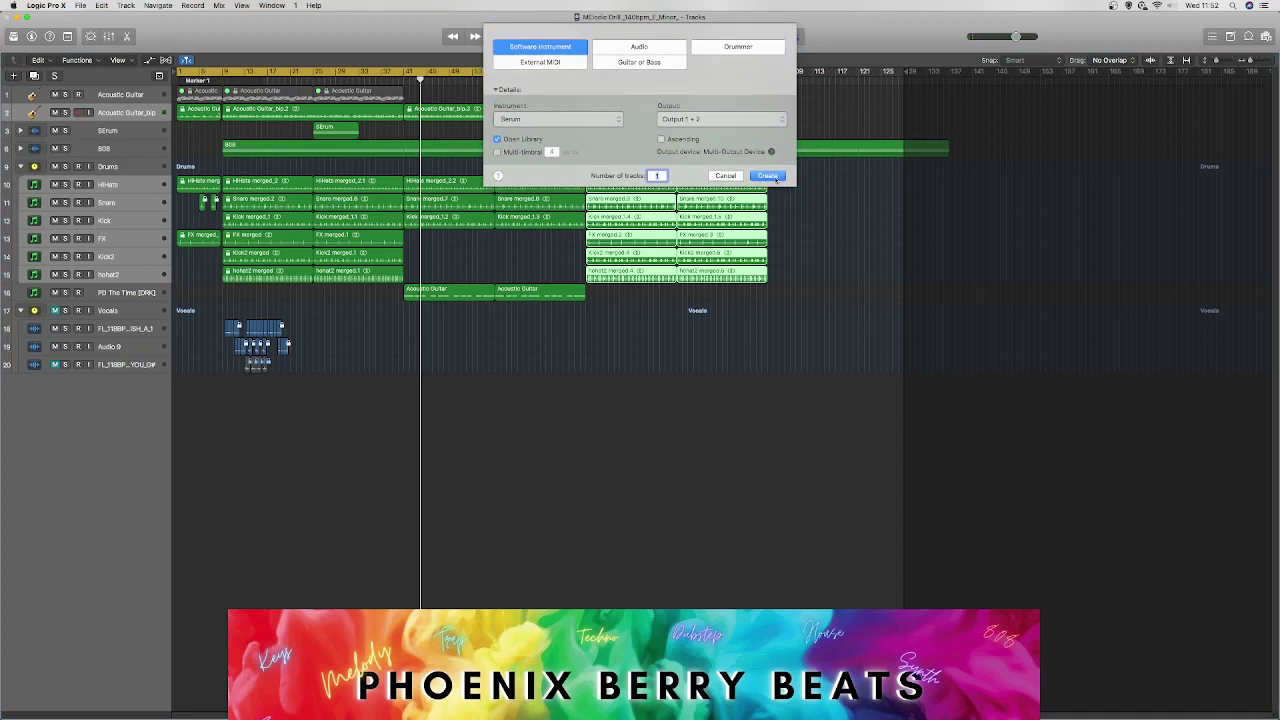
{"action": "key", "text": "Return"}
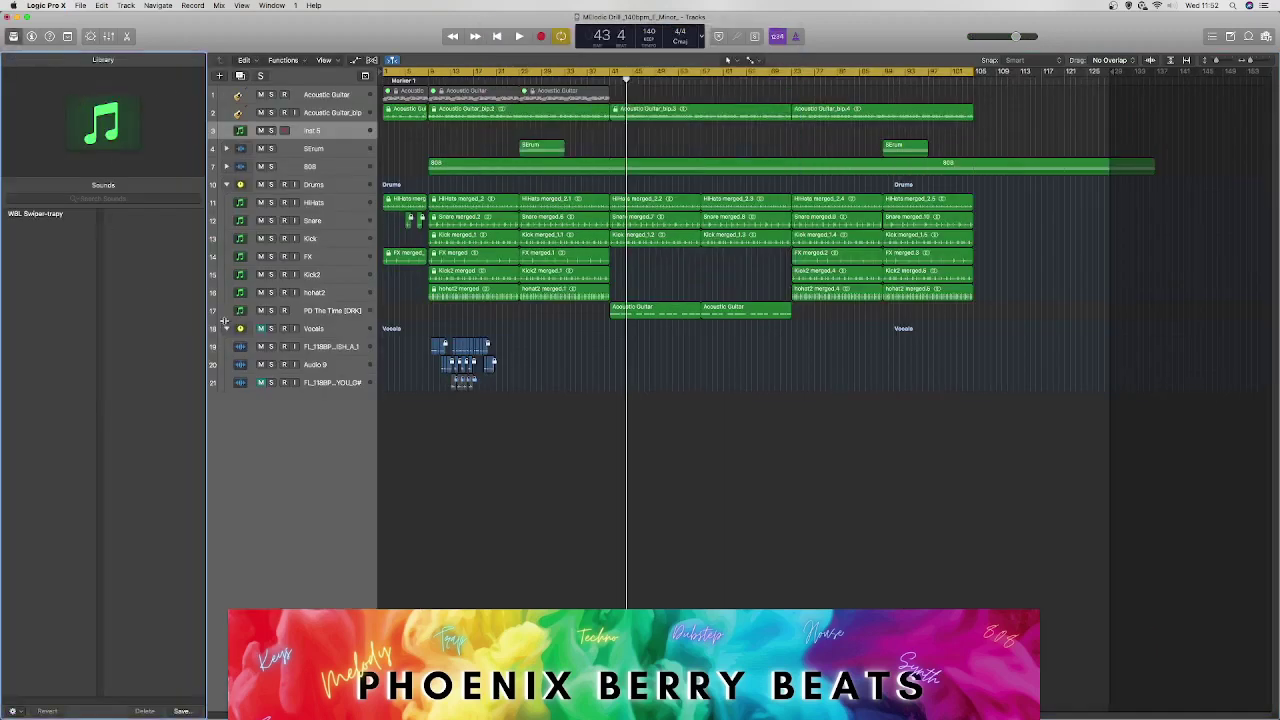
{"action": "left_click", "coordinate": [31, 37]}
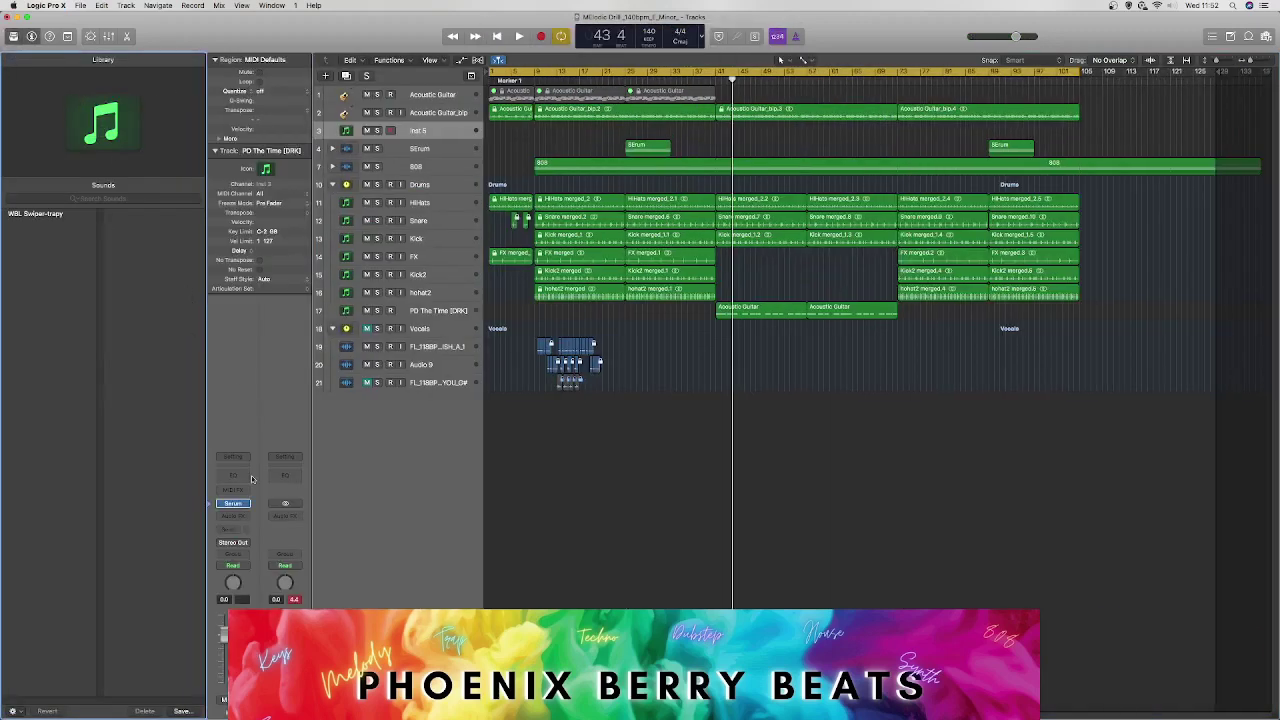
{"action": "left_click", "coordinate": [233, 503]}
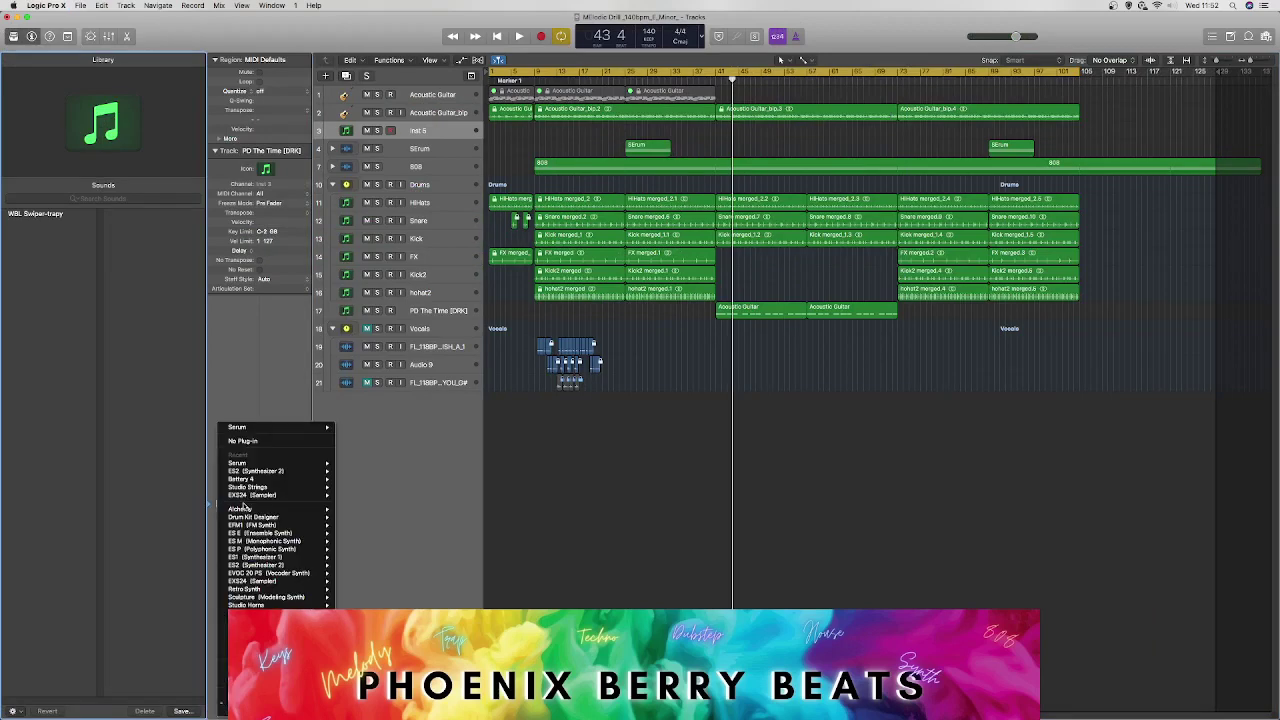
{"action": "left_click", "coordinate": [245, 441]}
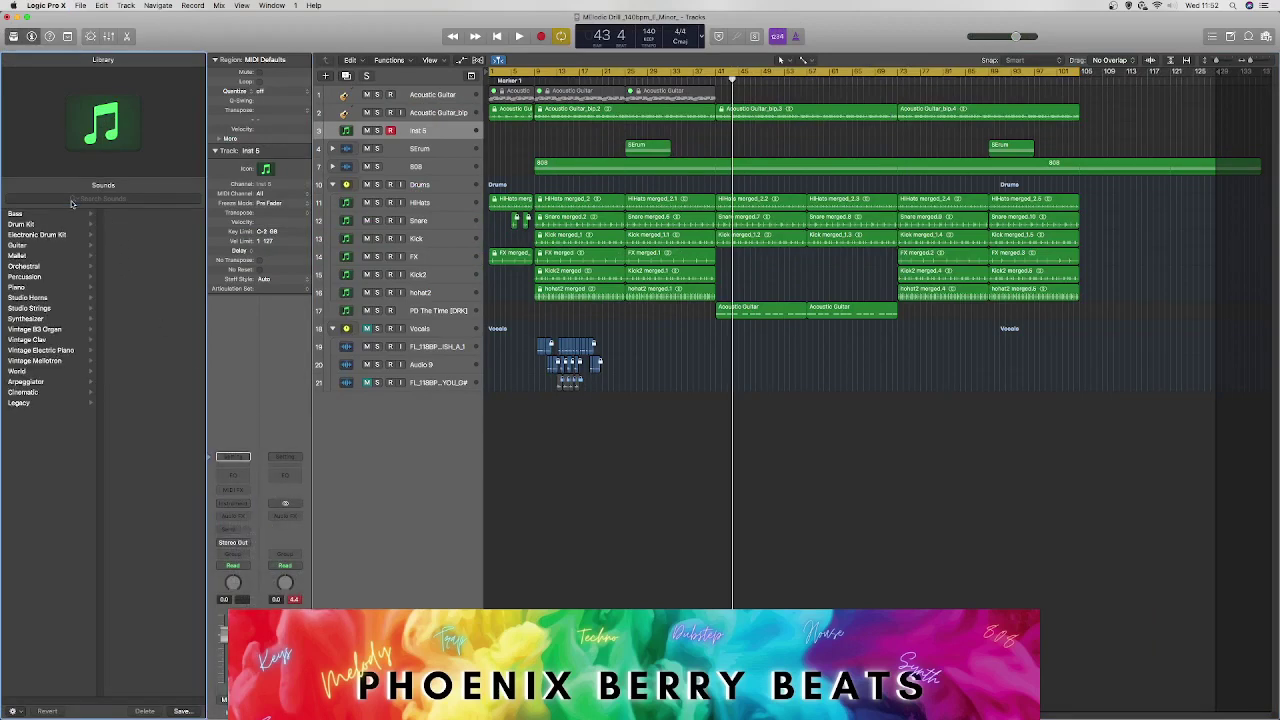
Step: Search the sound library for brass, load the Brass patch, and show the Musical Typing keyboard
{"action": "type", "text": "brass"}
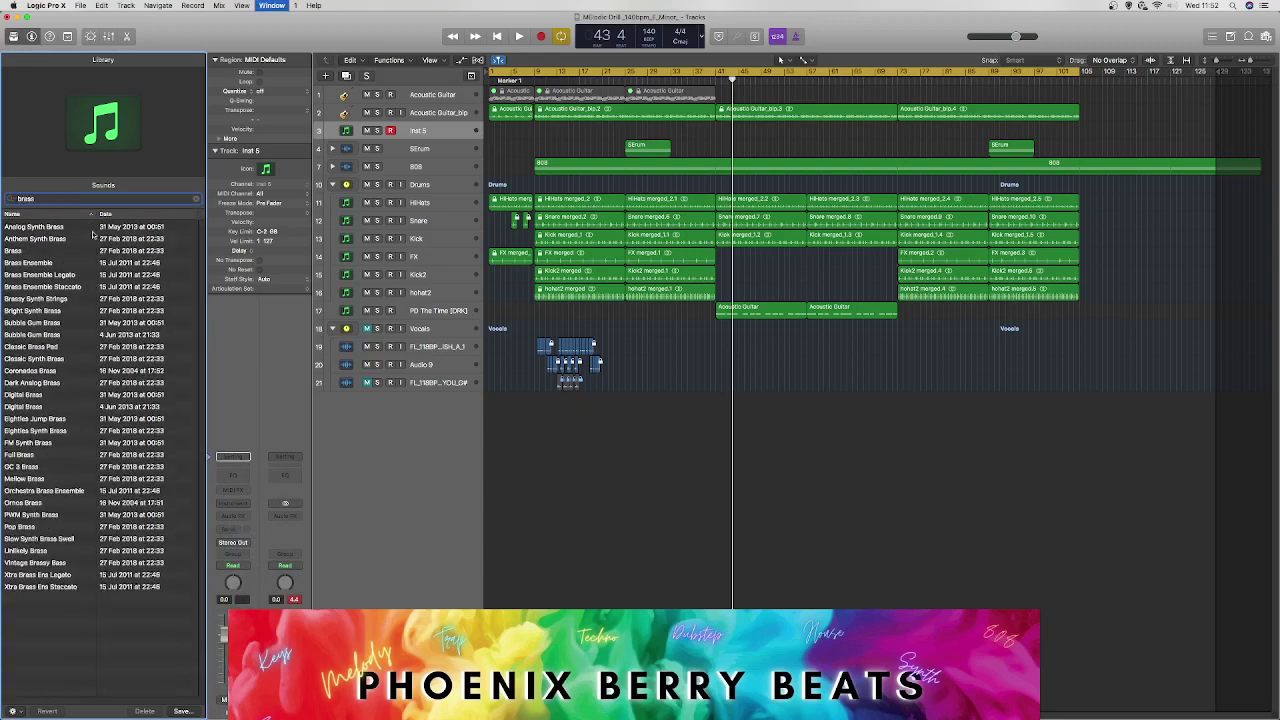
{"action": "key", "text": "super+k"}
{"action": "left_click", "coordinate": [38, 252]}
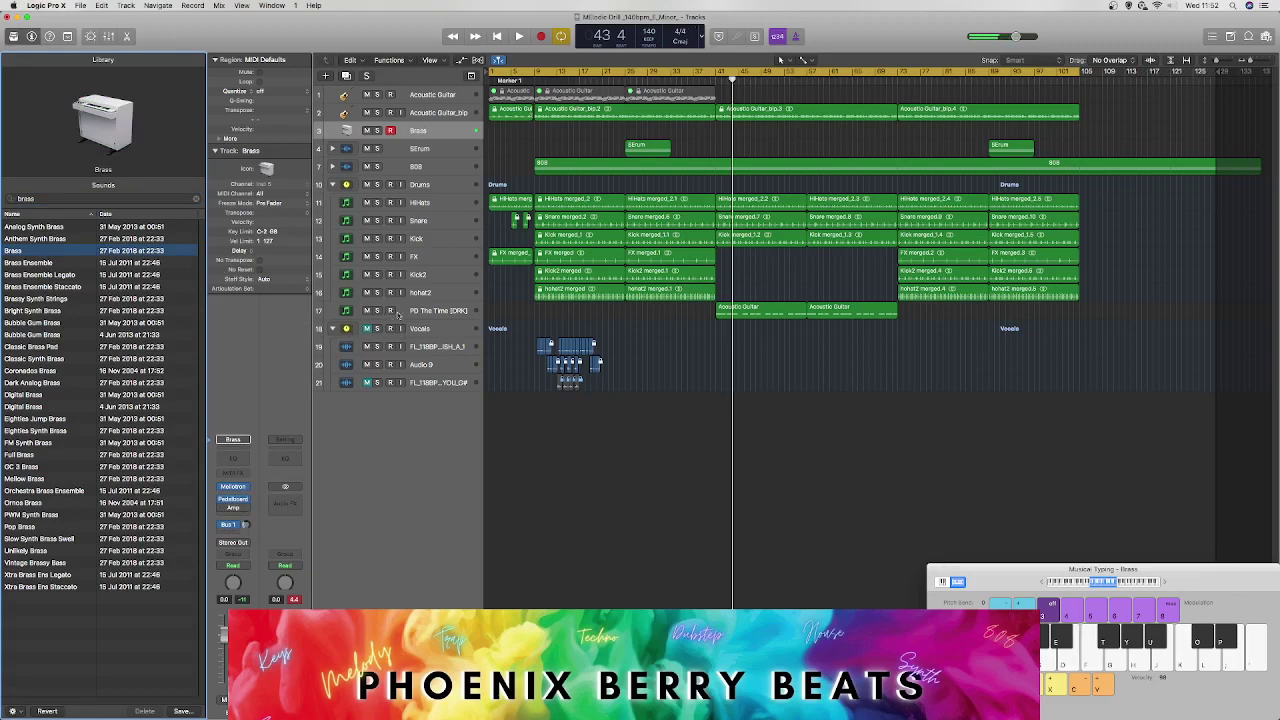
Step: Solo the Drums and Brass tracks and record a brass melody from bar 1 to about bar 20 using Musical Typing
{"action": "left_click", "coordinate": [377, 185]}
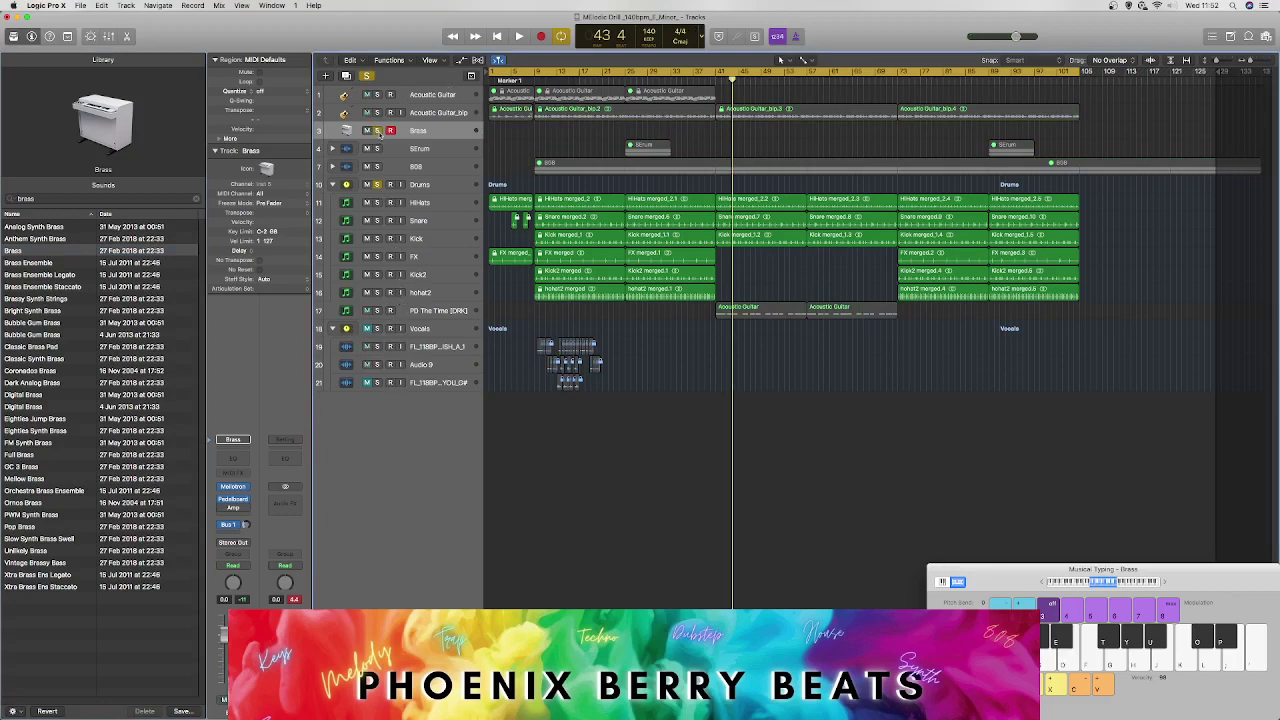
{"action": "key", "text": "Return"}
{"action": "key", "text": "space"}
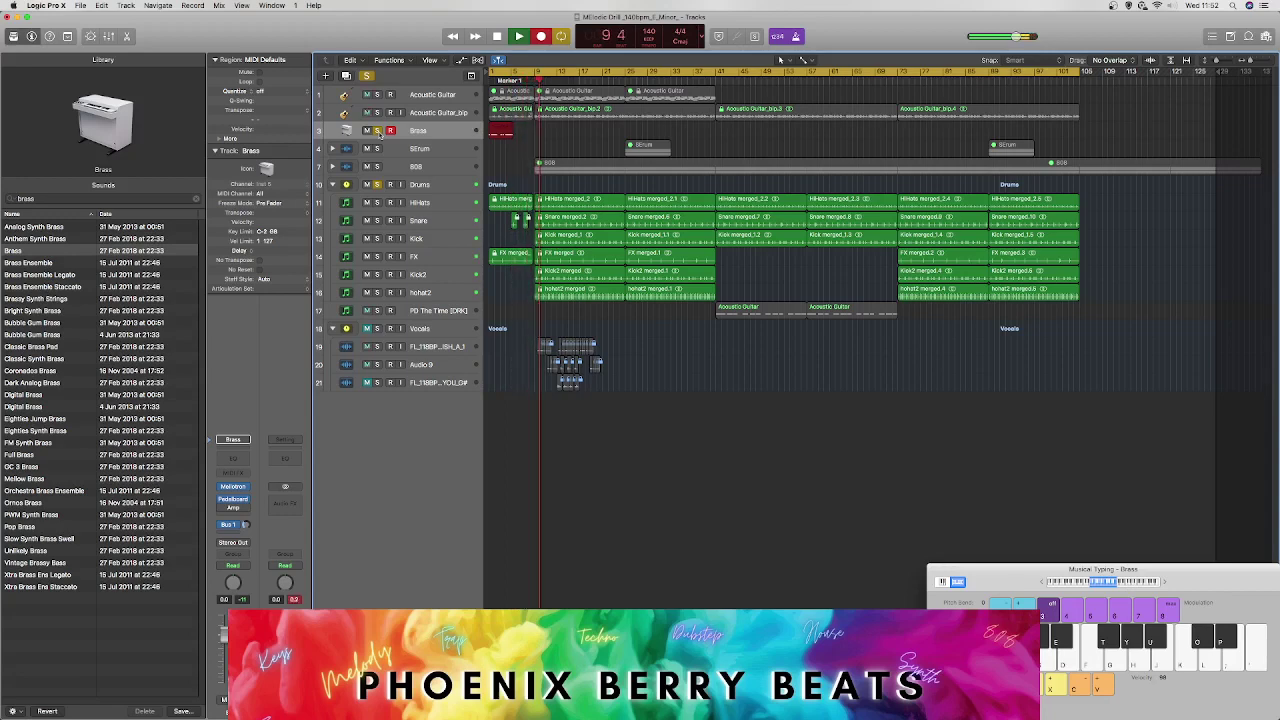
{"action": "key", "text": "d"}
{"action": "key", "text": "g"}
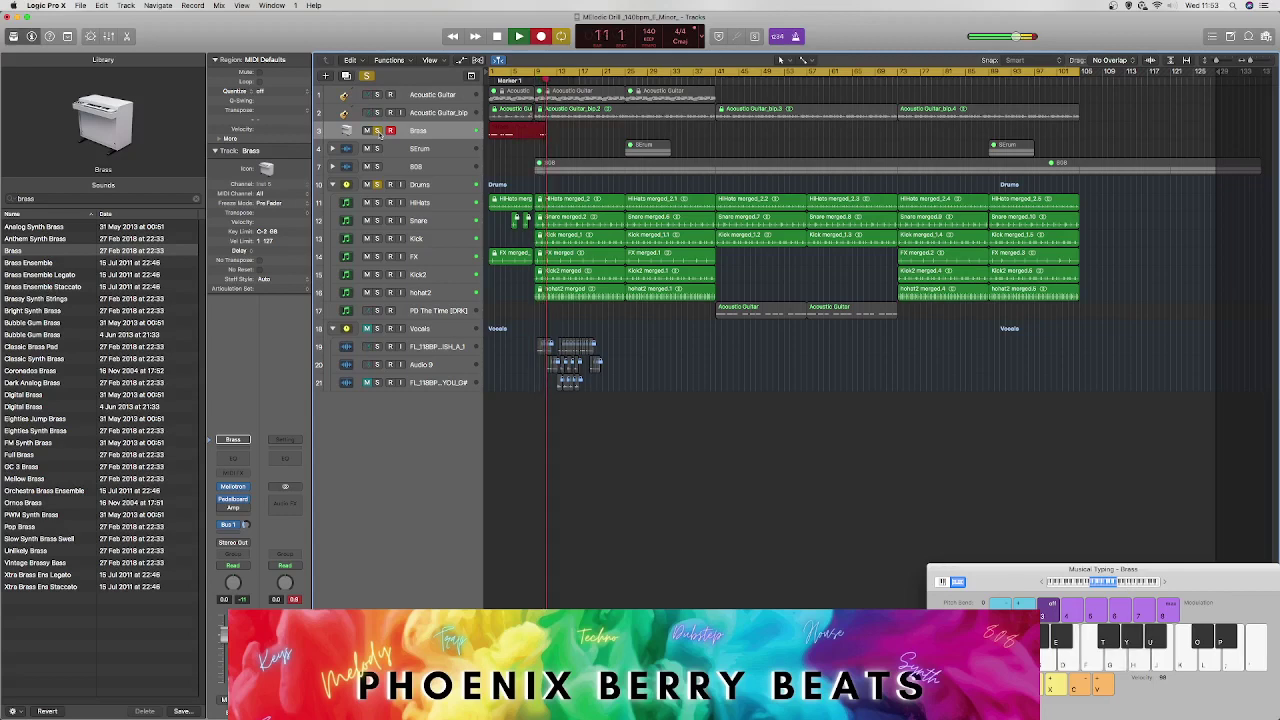
{"action": "key", "text": "d"}
{"action": "key", "text": "d"}
{"action": "key", "text": "d"}
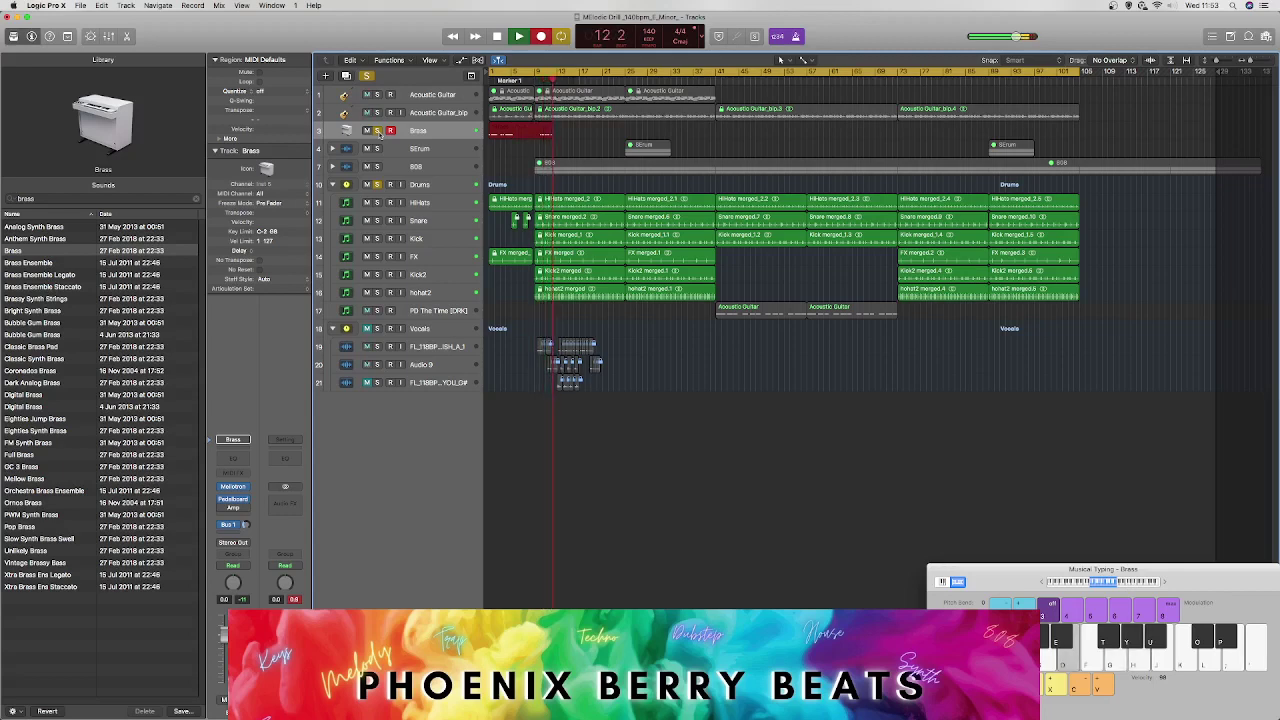
{"action": "key", "text": "h"}
{"action": "key", "text": "d"}
{"action": "key", "text": "d"}
{"action": "key", "text": "d"}
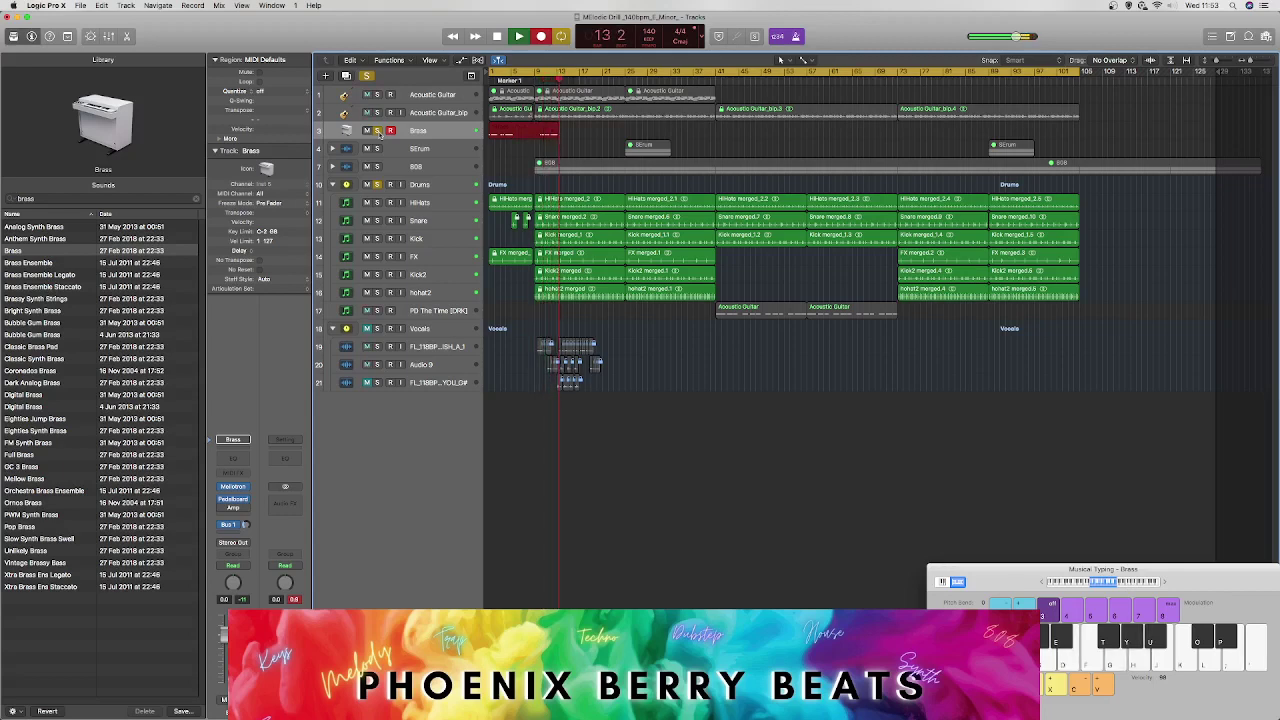
{"action": "key", "text": "d"}
{"action": "key", "text": "h"}
{"action": "key", "text": "d"}
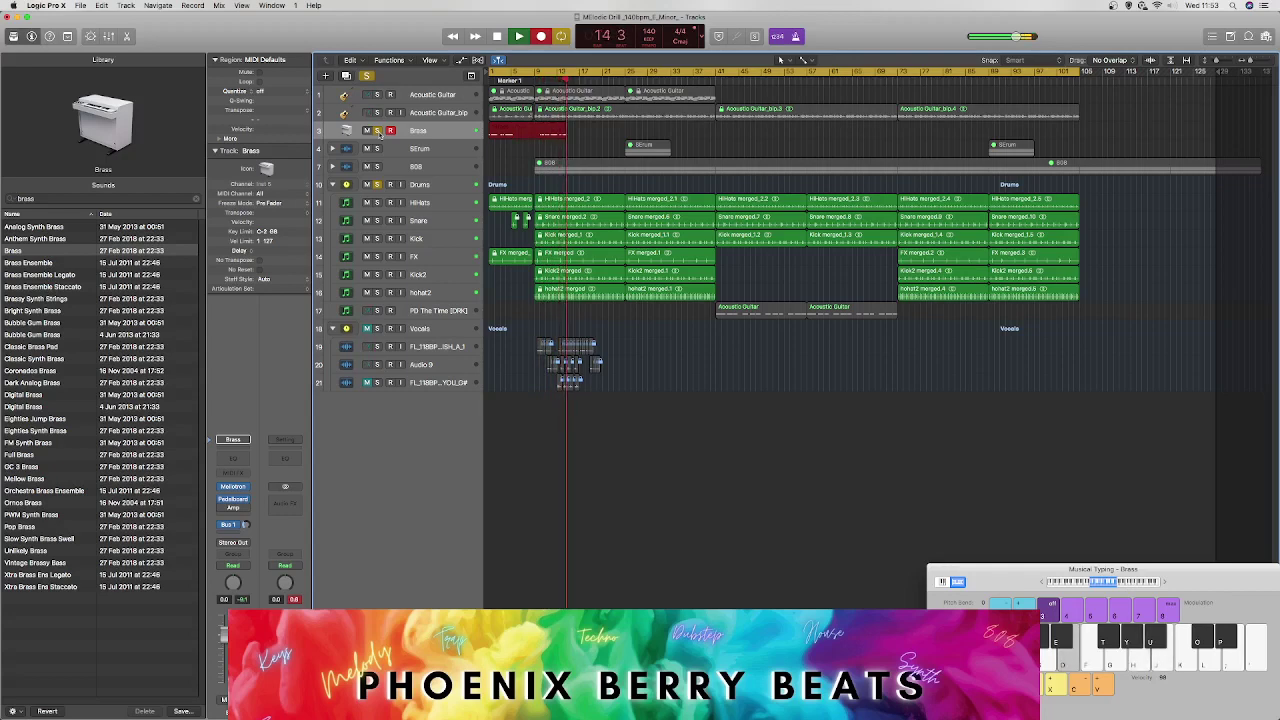
{"action": "key", "text": "d"}
{"action": "key", "text": "h"}
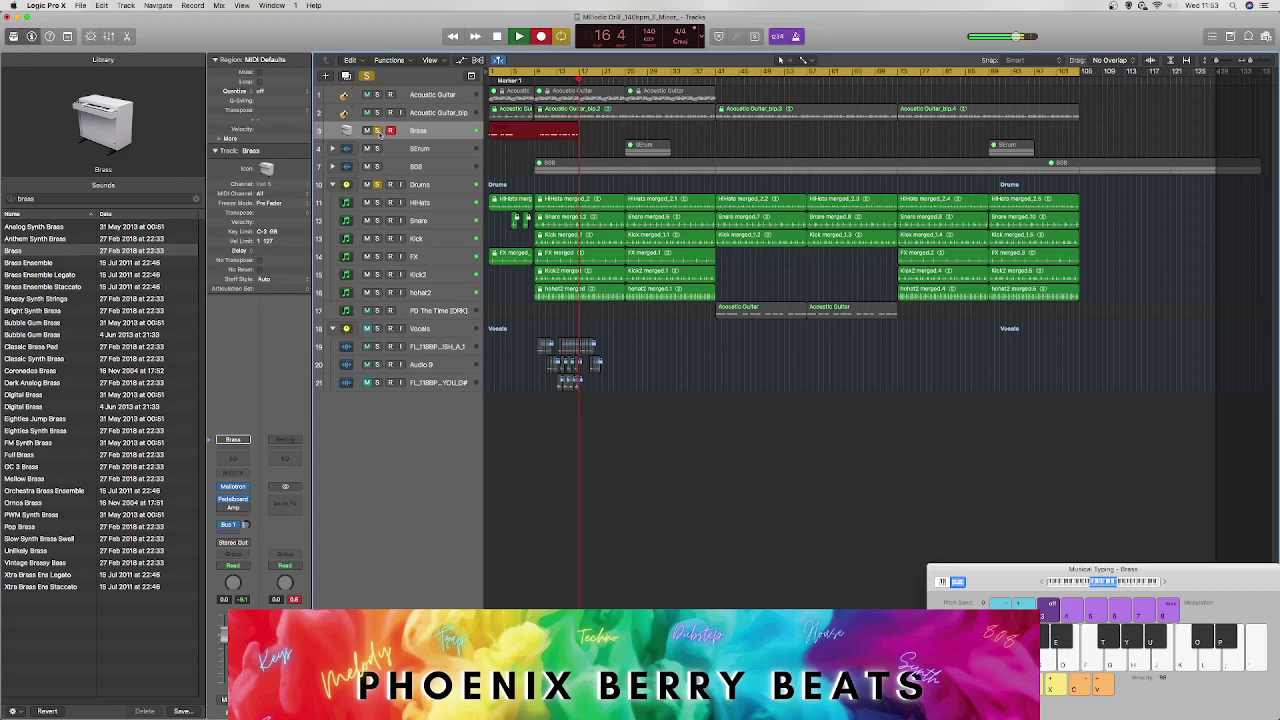
{"action": "key", "text": "d"}
{"action": "key", "text": "j"}
{"action": "key", "text": "d"}
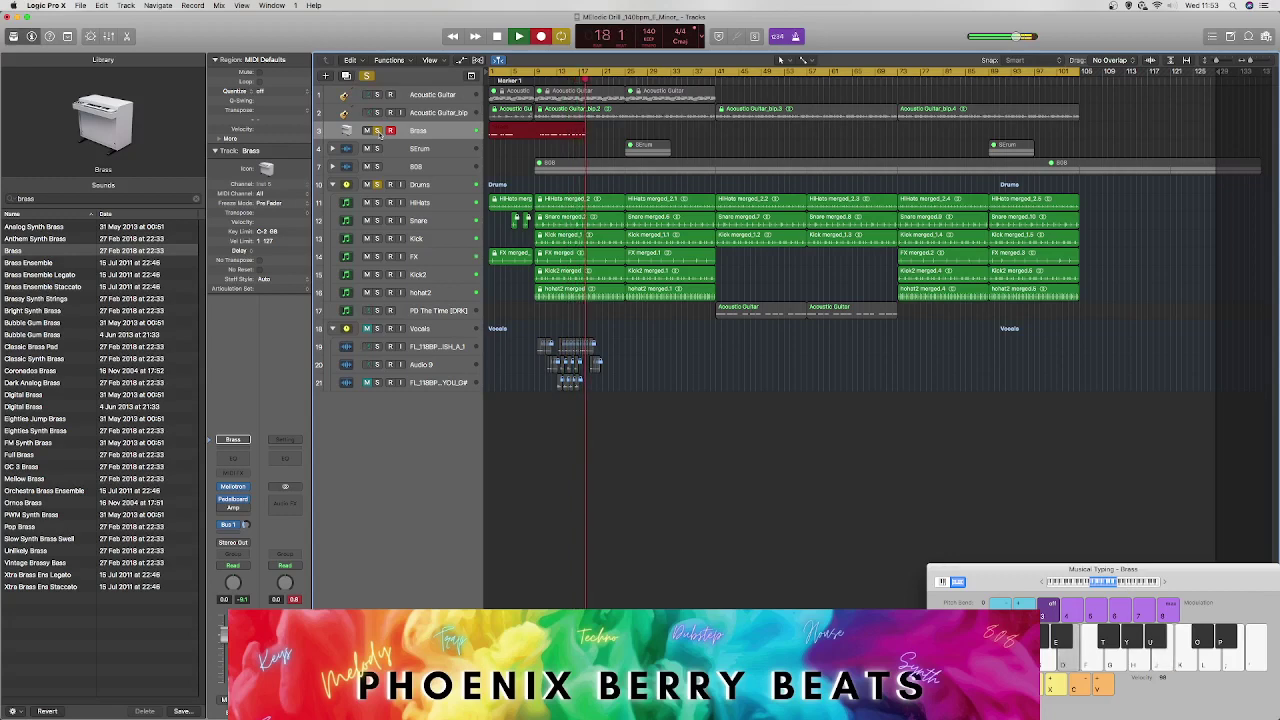
{"action": "key", "text": "d"}
{"action": "key", "text": "k"}
{"action": "key", "text": "d"}
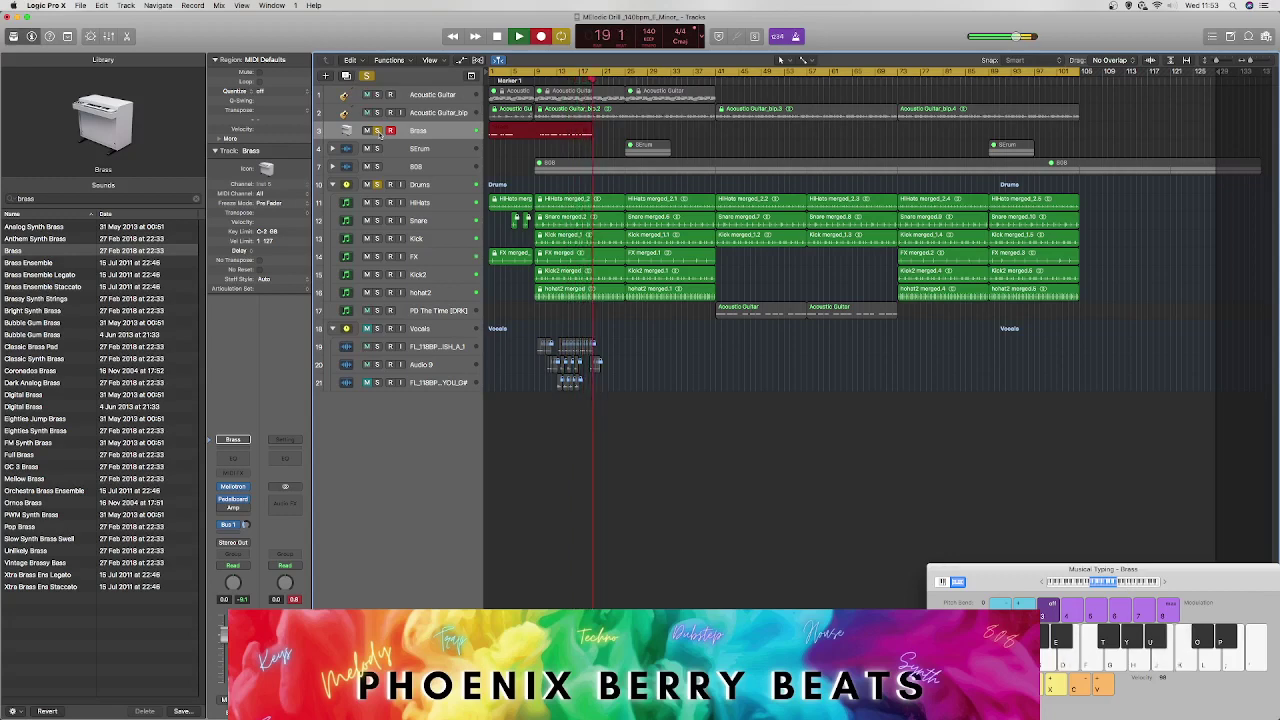
{"action": "key", "text": "j"}
{"action": "key", "text": "f"}
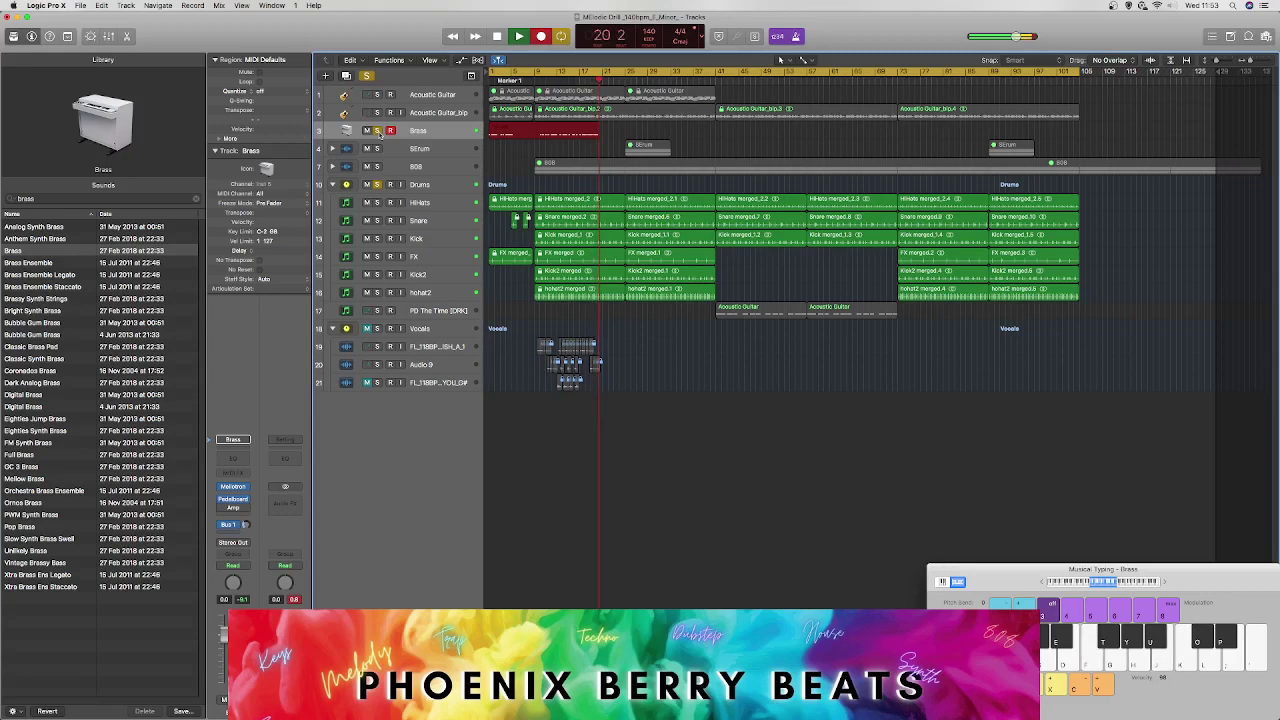
{"action": "key", "text": "space"}
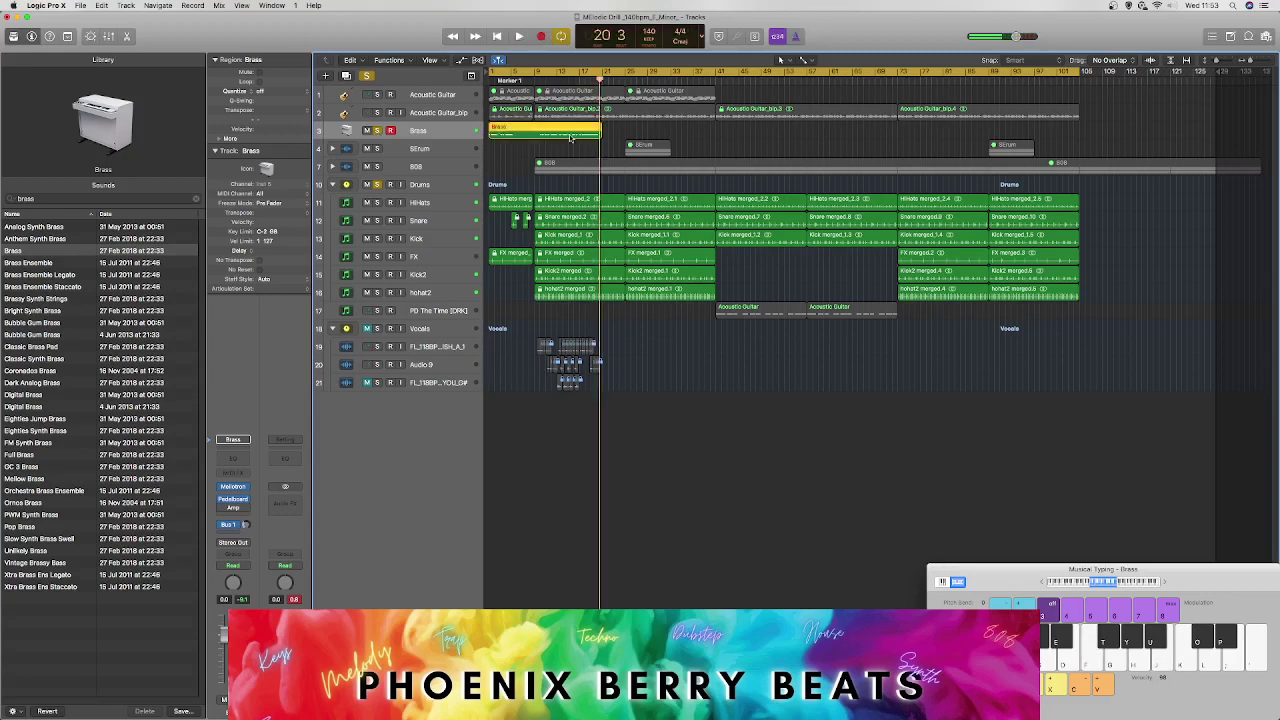
Step: Open the recorded Brass region in the Piano Roll, select all its notes, and play it from the start
{"action": "double_click", "coordinate": [570, 137]}
{"action": "key", "text": "super+a"}
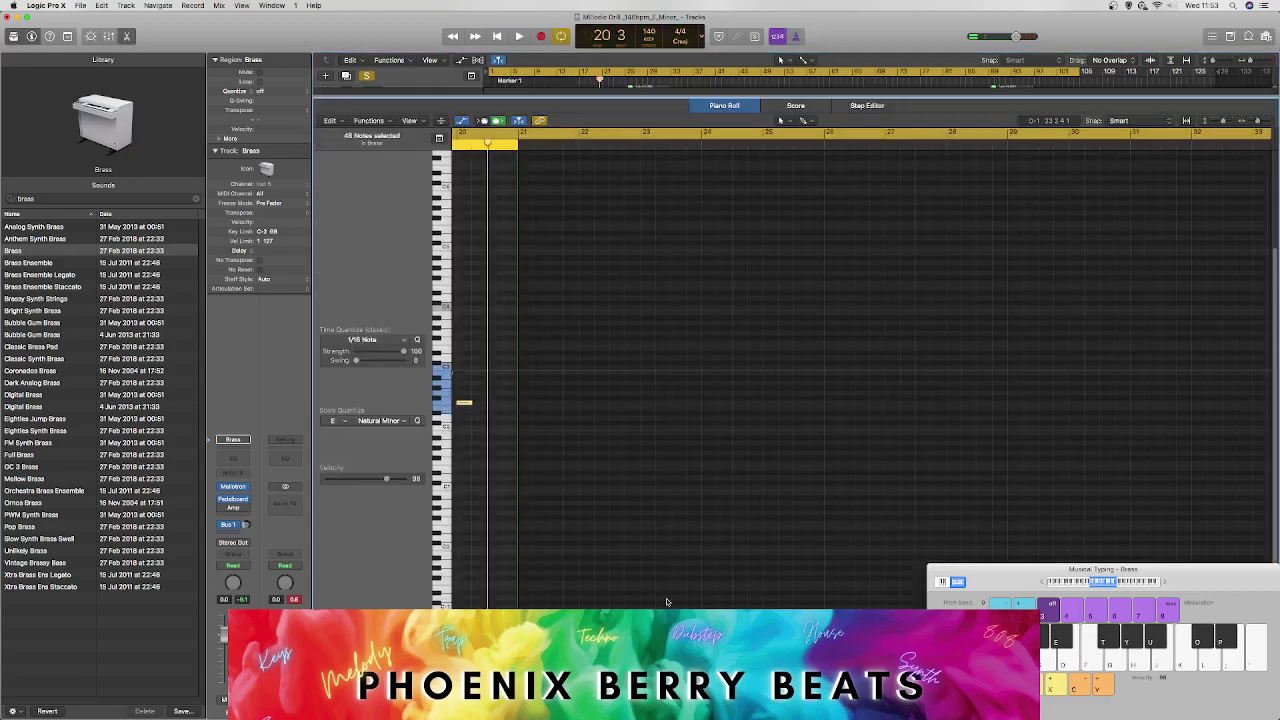
{"action": "key", "text": "Return"}
{"action": "key", "text": "space"}
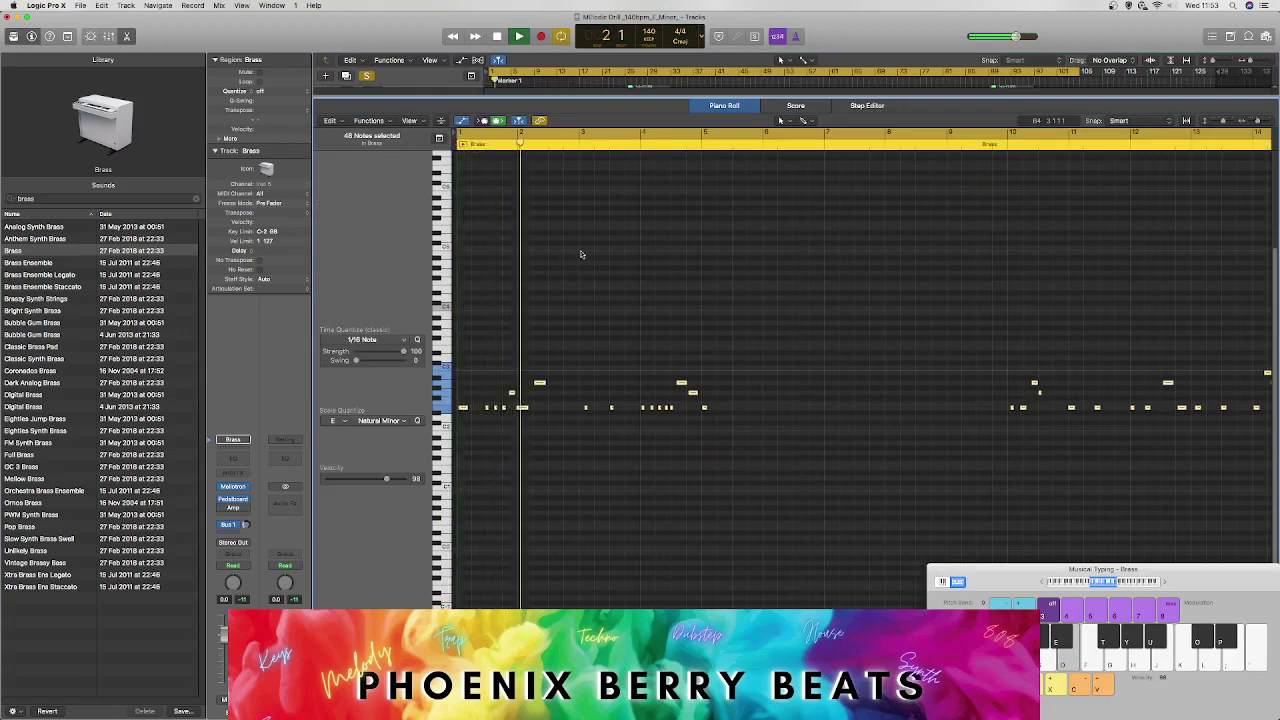
{"action": "key", "text": "space"}
Step: Select the first seven Brass notes, tighten their timing slightly earlier, and play them from the start
{"action": "left_click_drag", "start_coordinate": [544, 412], "coordinate": [461, 347]}
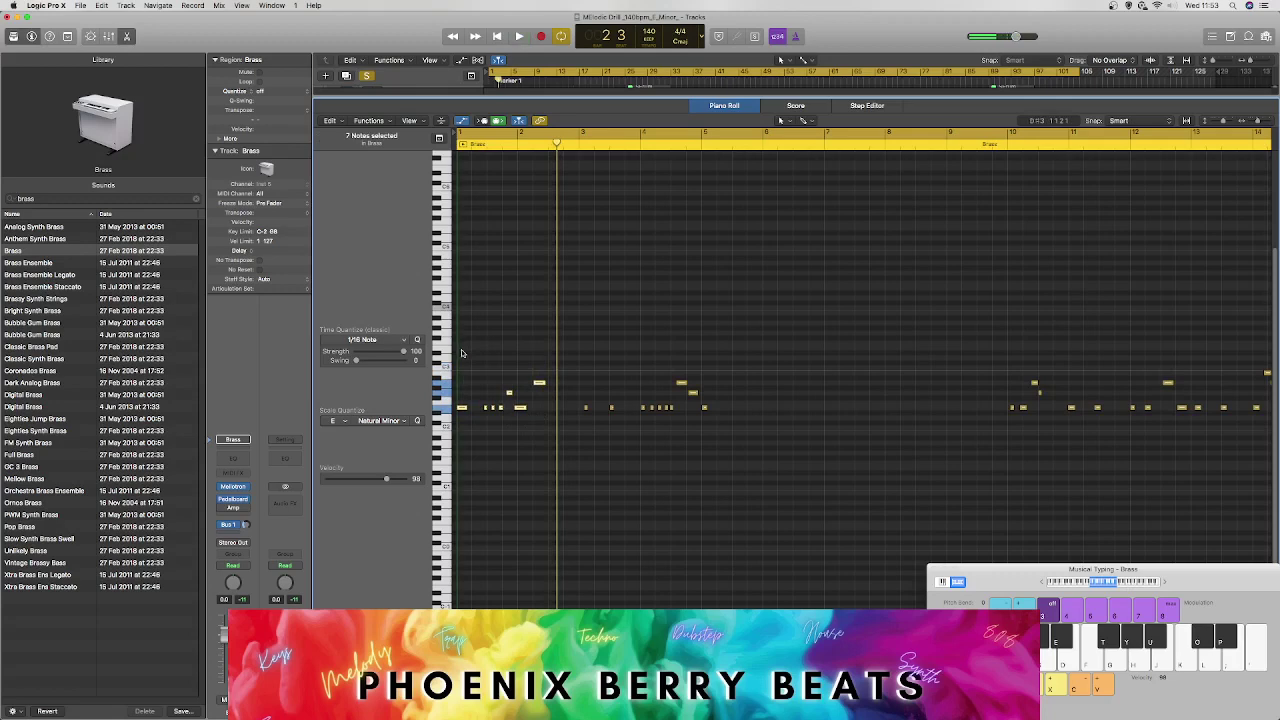
{"action": "key", "text": "Return"}
{"action": "key", "text": "space"}
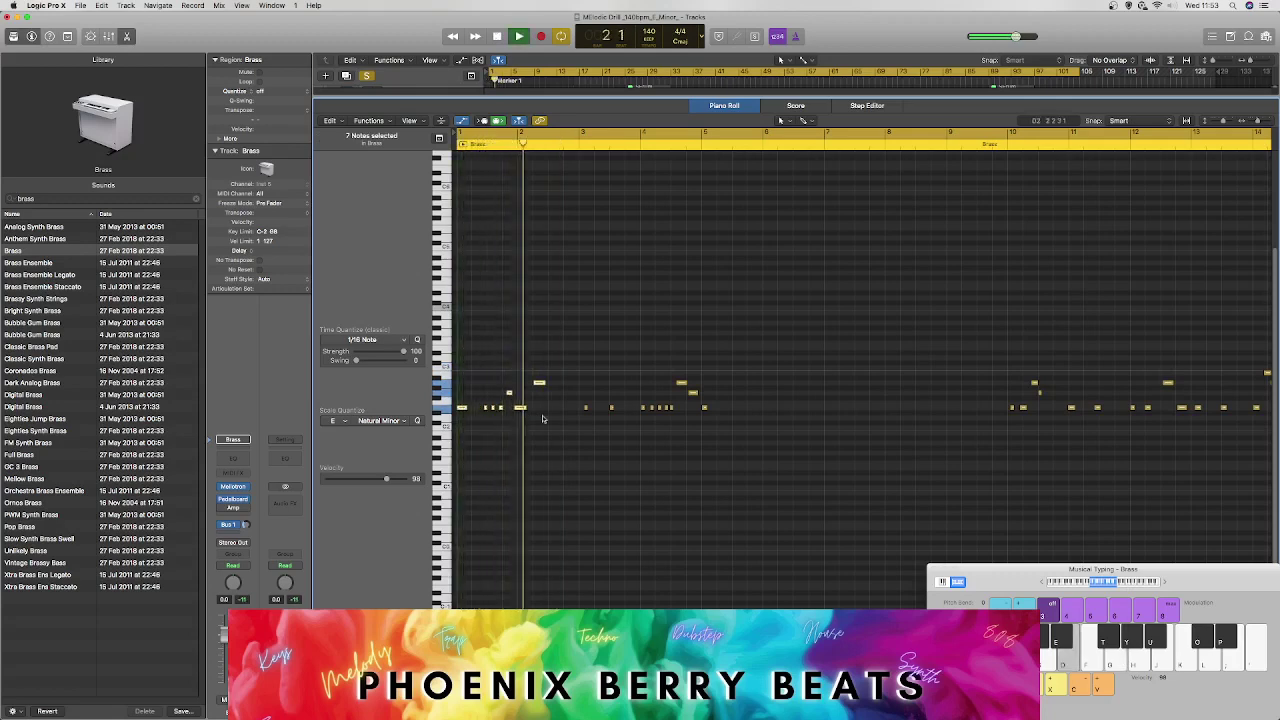
{"action": "key", "text": "space"}
Step: Move the second and third E2 notes in bar 1 of the Brass region slightly earlier
{"action": "left_click", "coordinate": [1261, 121]}
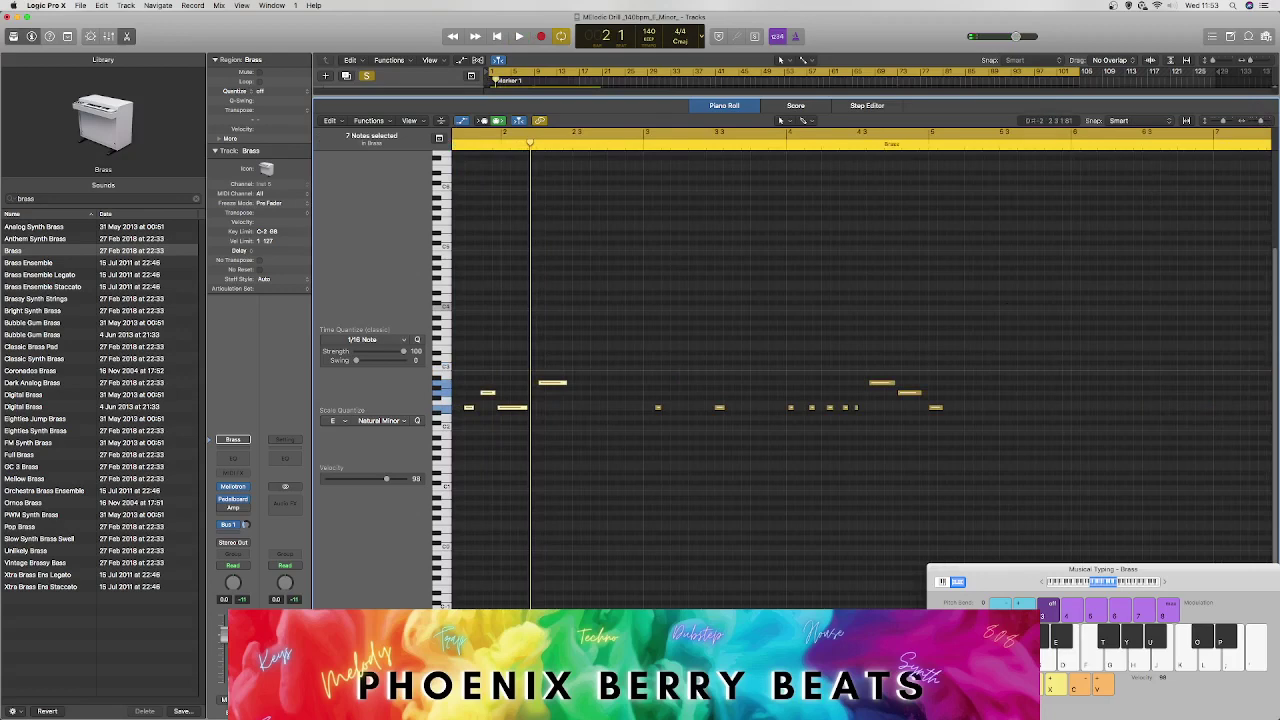
{"action": "scroll", "coordinate": [861, 380], "scroll_direction": "left", "scroll_amount": 3}
{"action": "left_click", "coordinate": [553, 457]}
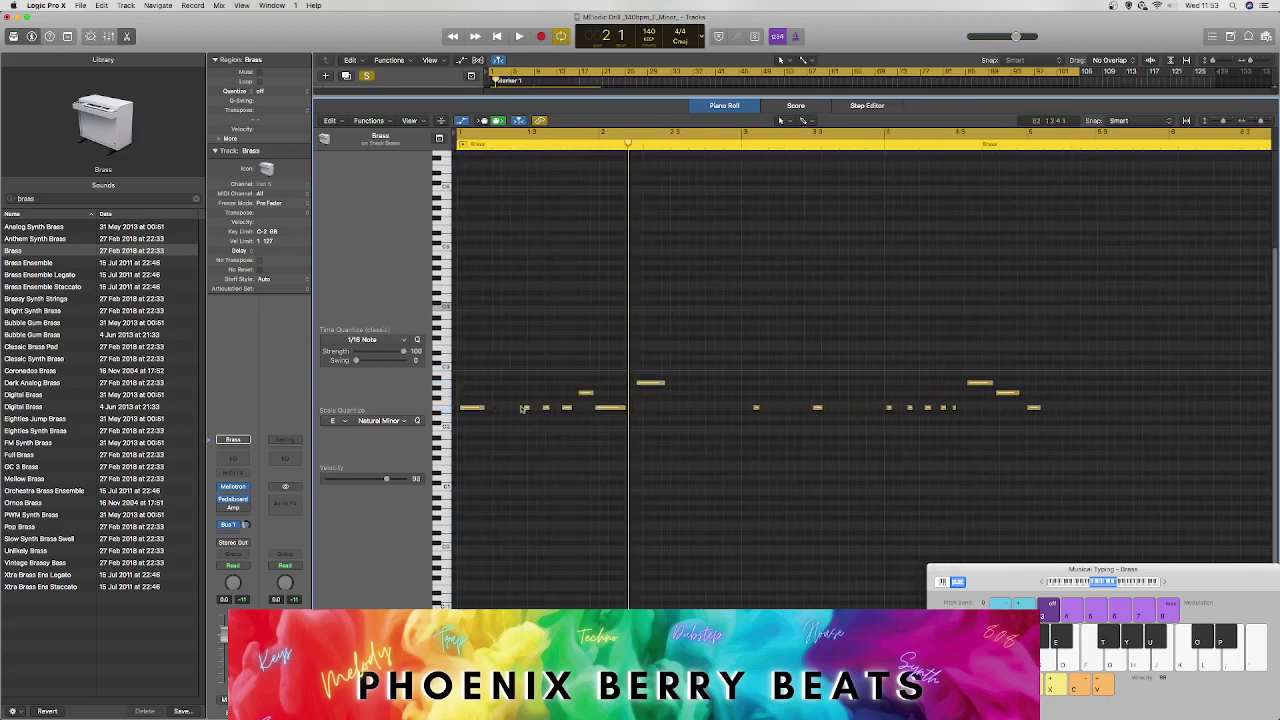
{"action": "left_click", "coordinate": [526, 409]}
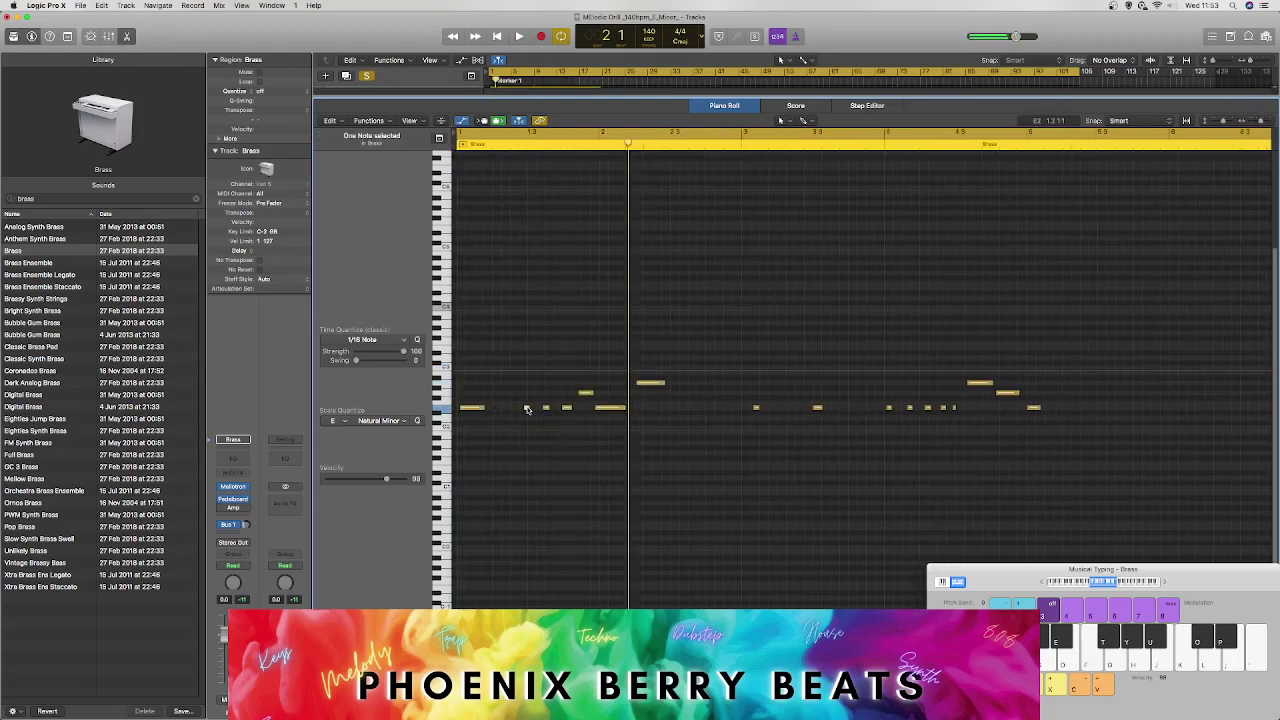
{"action": "left_click_drag", "start_coordinate": [527, 410], "coordinate": [528, 410]}
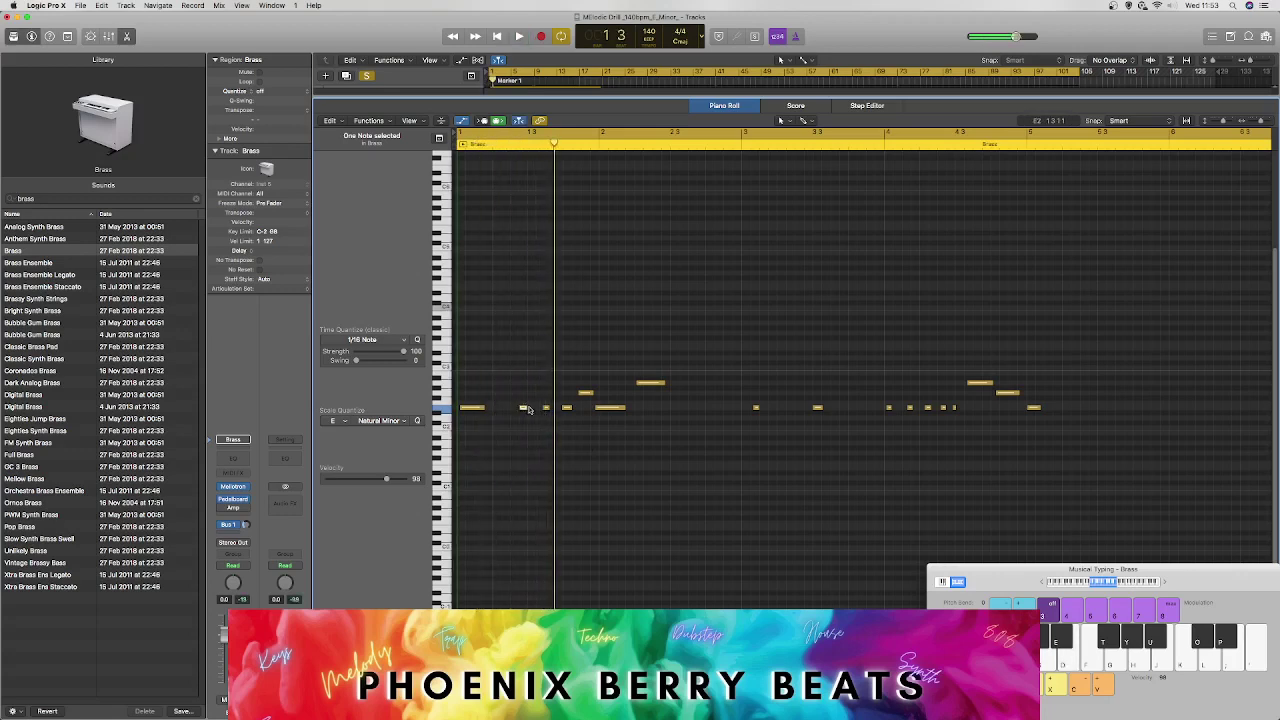
{"action": "left_click_drag", "start_coordinate": [547, 411], "coordinate": [541, 409]}
{"action": "left_click", "coordinate": [544, 409]}
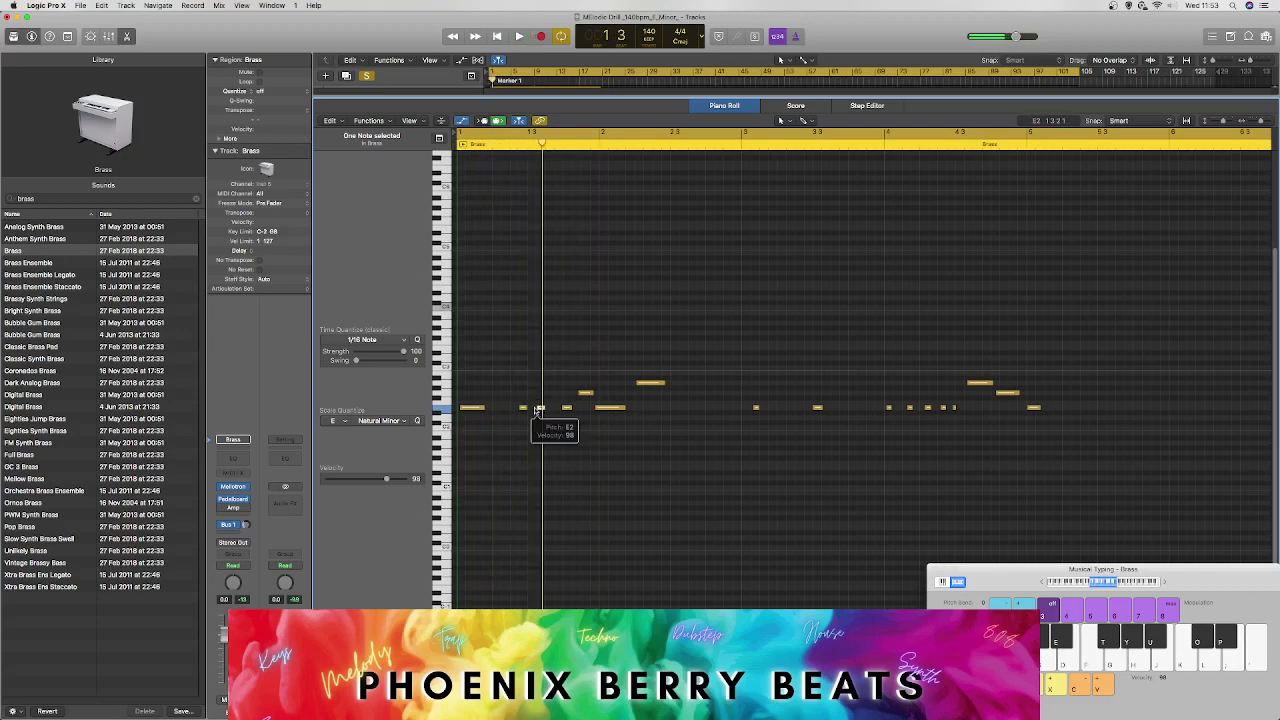
Step: Try a busier rhythm in bar 1 of the Brass region by adding an E2 note, adjusting neighbouring note lengths, and playing it
{"action": "left_click_drag", "start_coordinate": [524, 408], "coordinate": [551, 414]}
{"action": "key", "text": "space"}
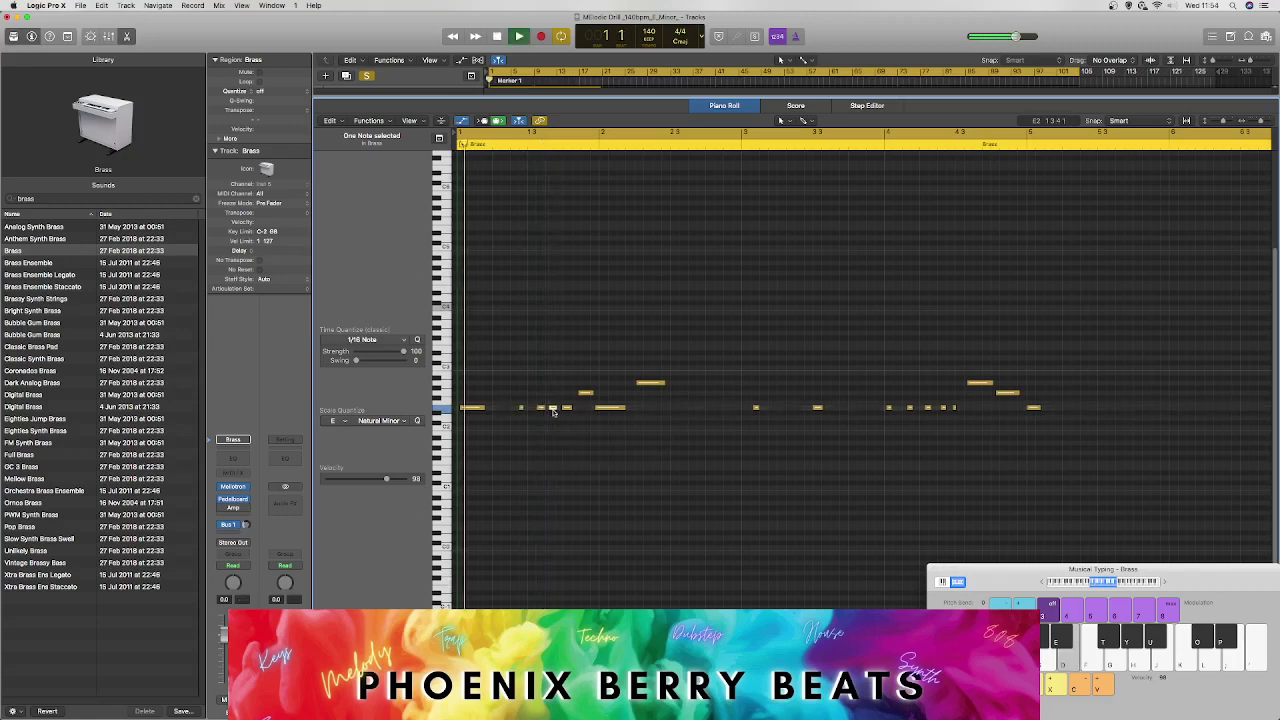
{"action": "key", "text": "space"}
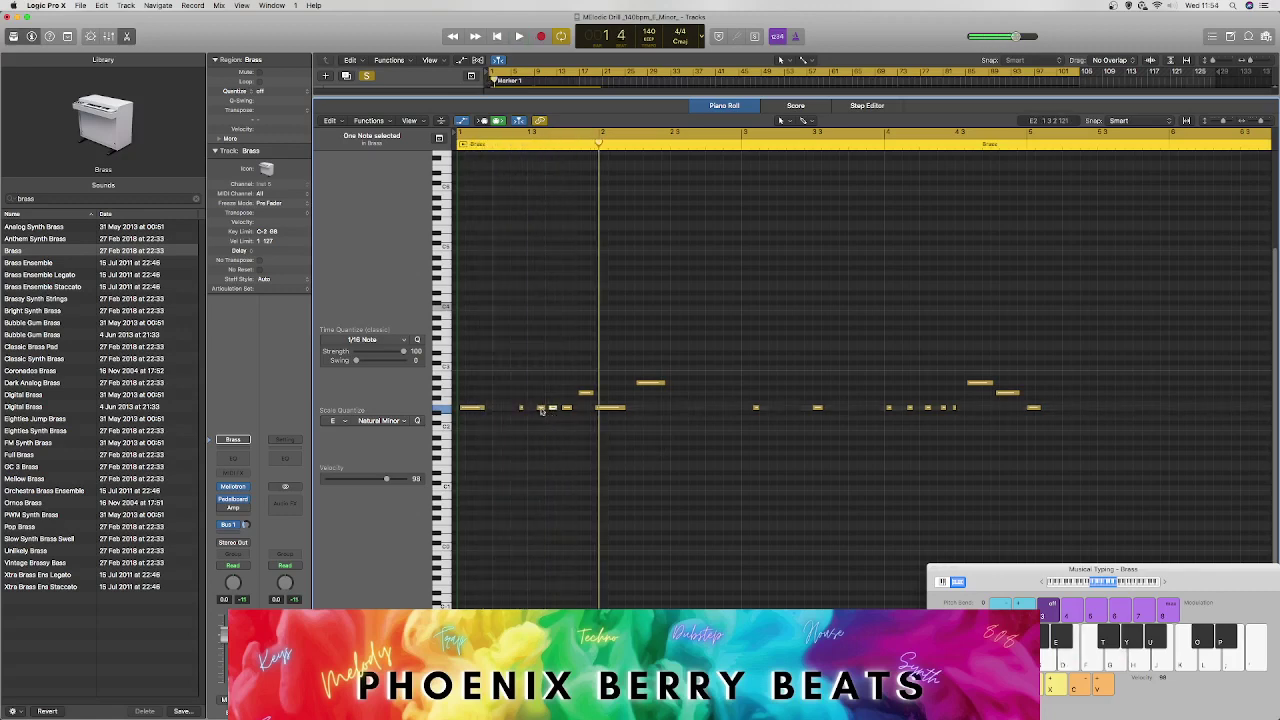
{"action": "left_click_drag", "start_coordinate": [543, 408], "coordinate": [539, 410]}
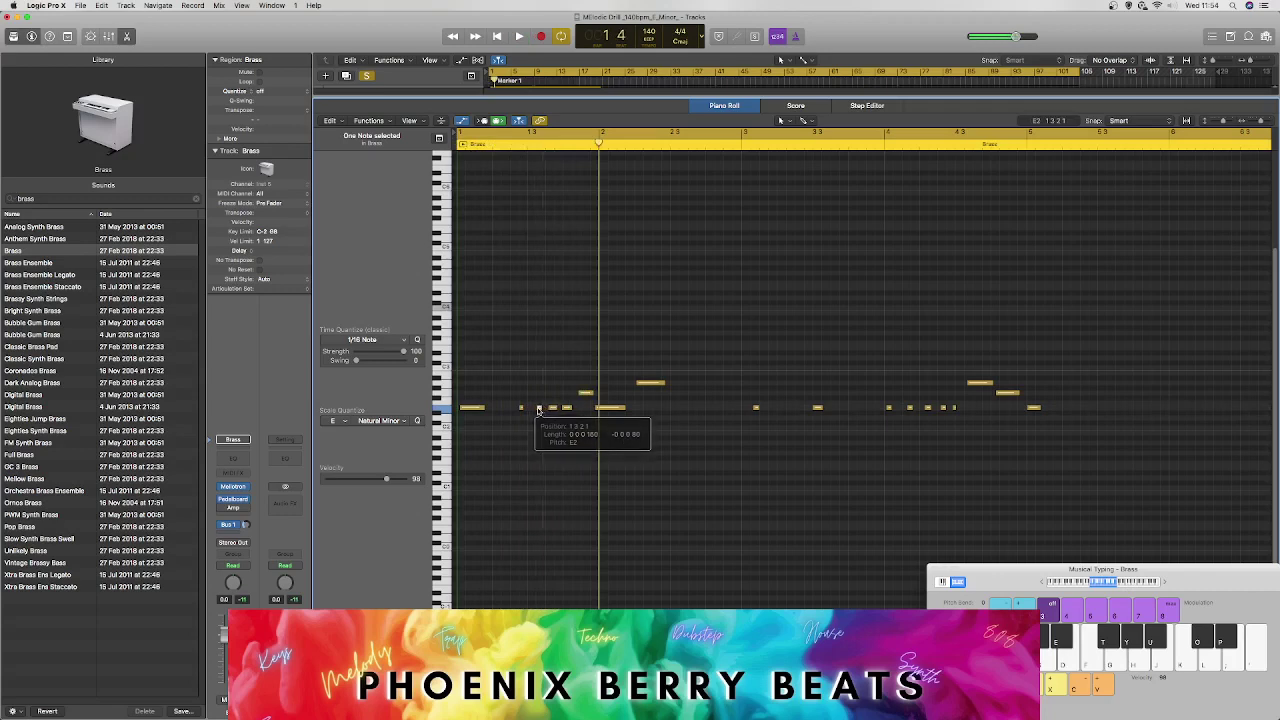
{"action": "key", "text": "space"}
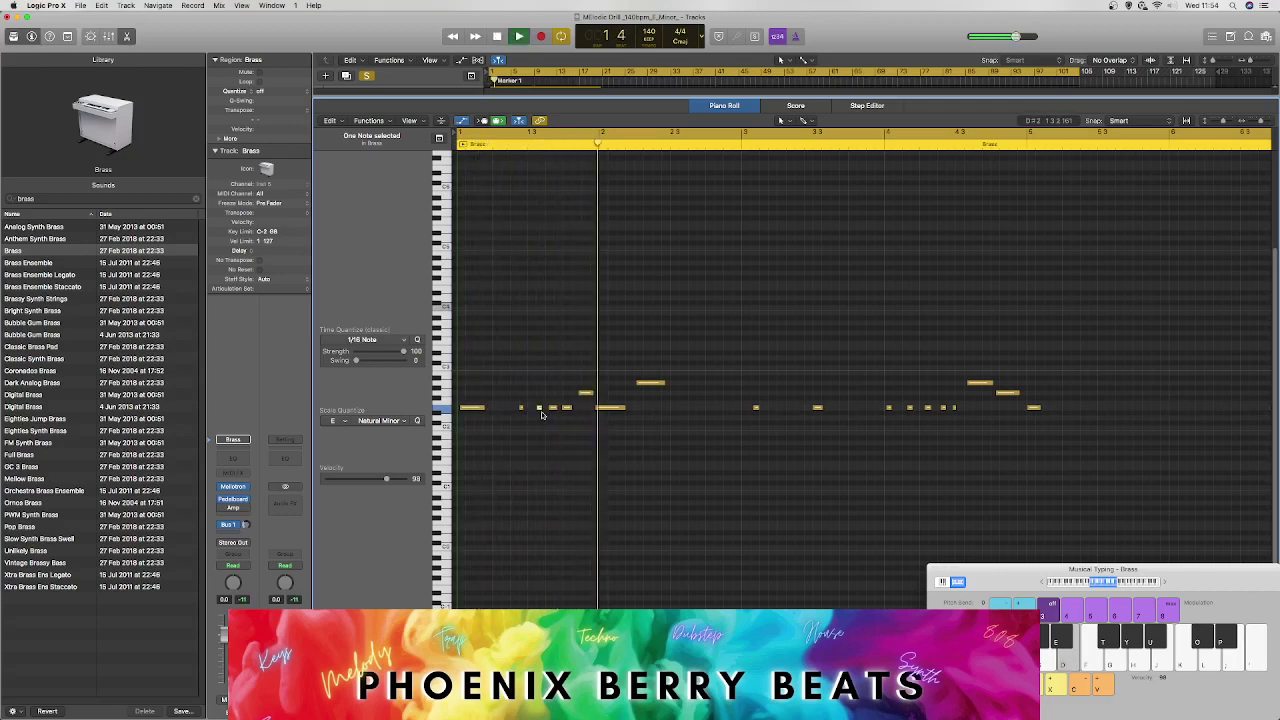
{"action": "key", "text": "space"}
{"action": "key", "text": "space"}
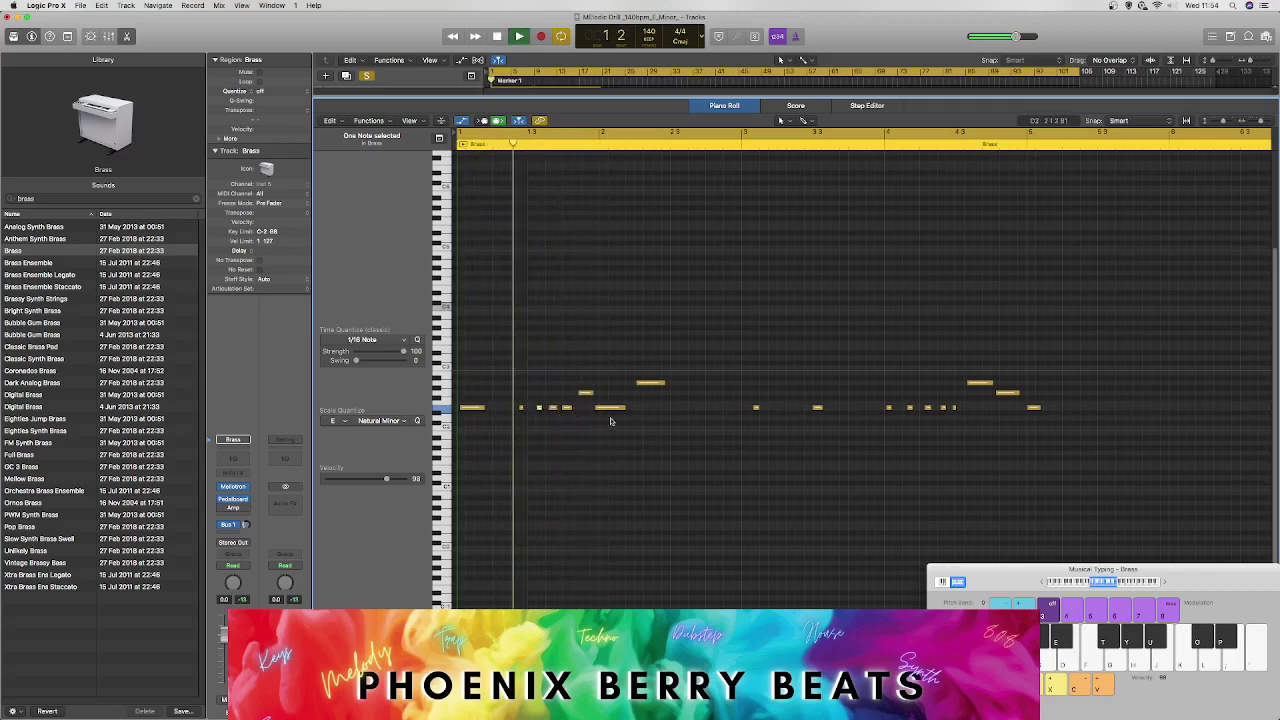
{"action": "key", "text": "space"}
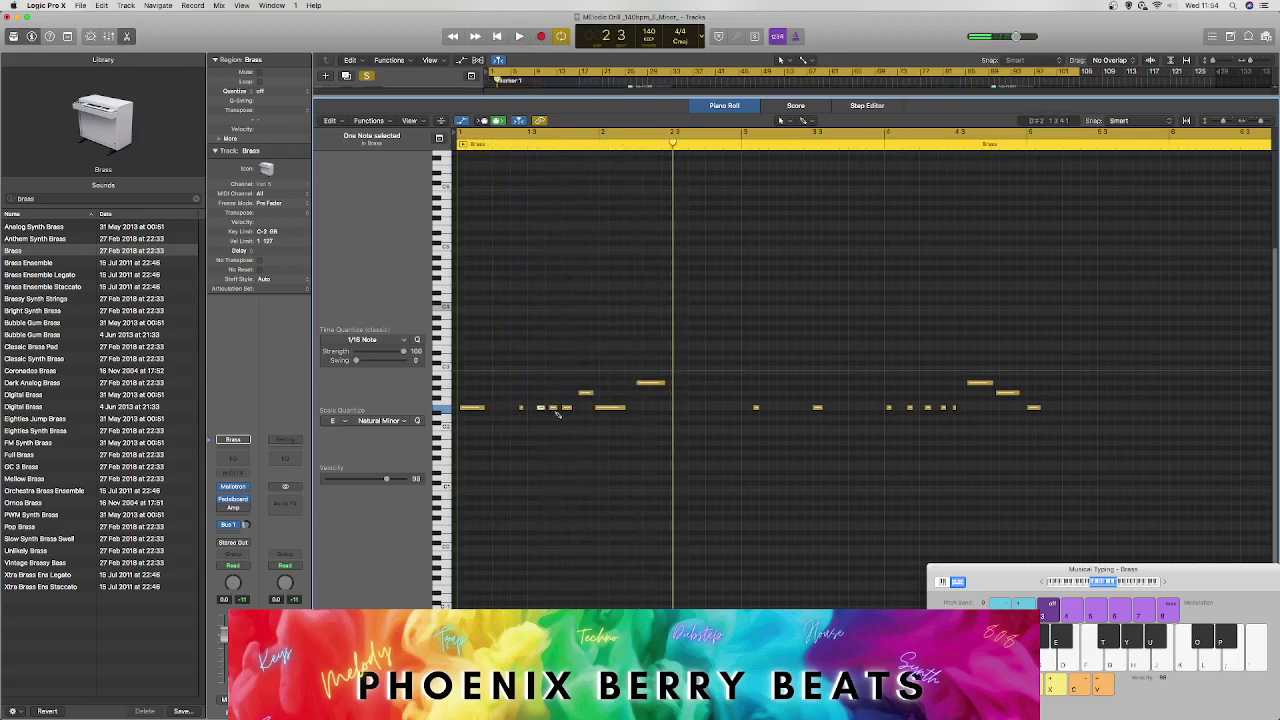
{"action": "left_click_drag", "start_coordinate": [544, 408], "coordinate": [556, 411]}
Step: Undo the Brass note edits, redo the MIDI cycle recording, and play the restored region
{"action": "key", "text": "super+z"}
{"action": "key", "text": "super+z"}
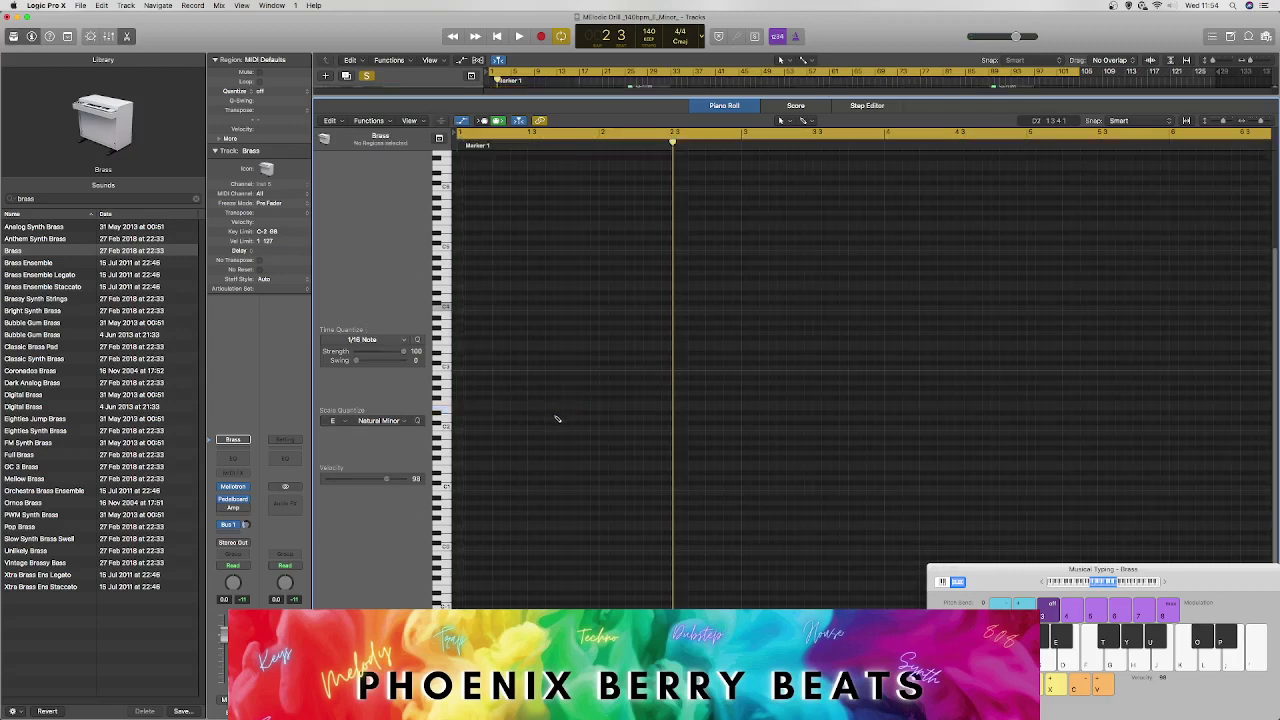
{"action": "left_click", "coordinate": [102, 6]}
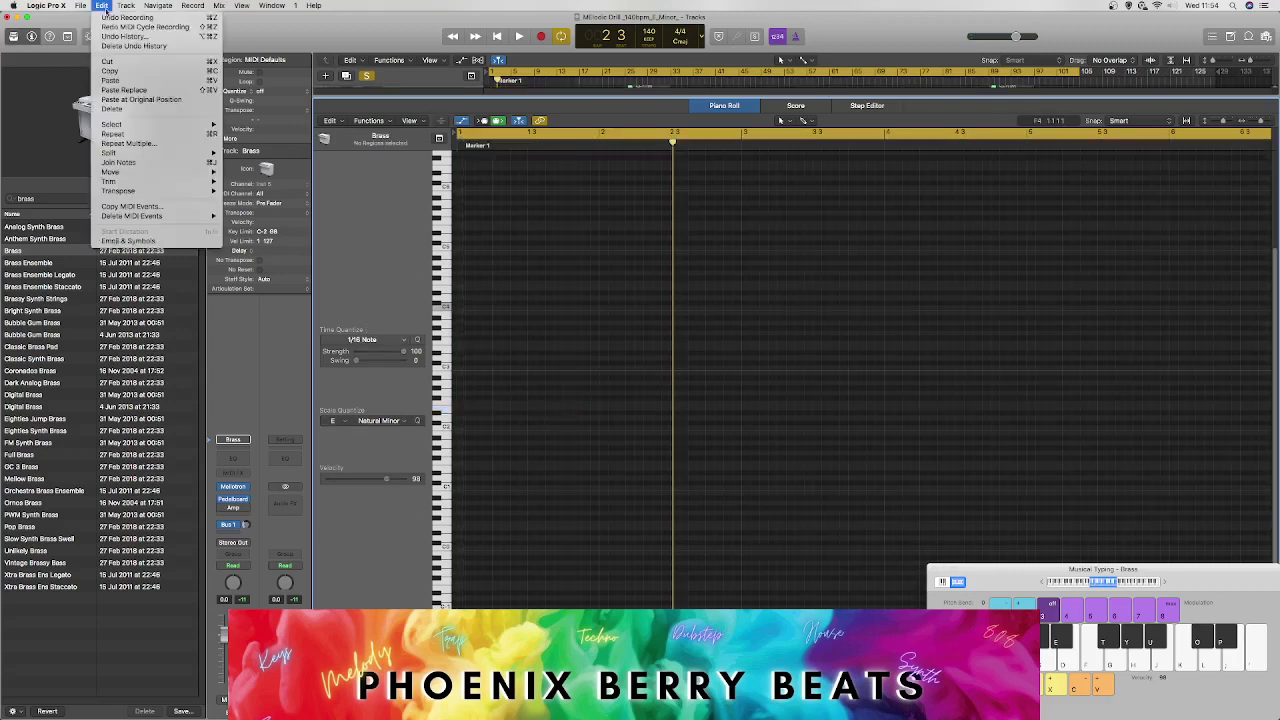
{"action": "left_click", "coordinate": [113, 27]}
{"action": "key", "text": "space"}
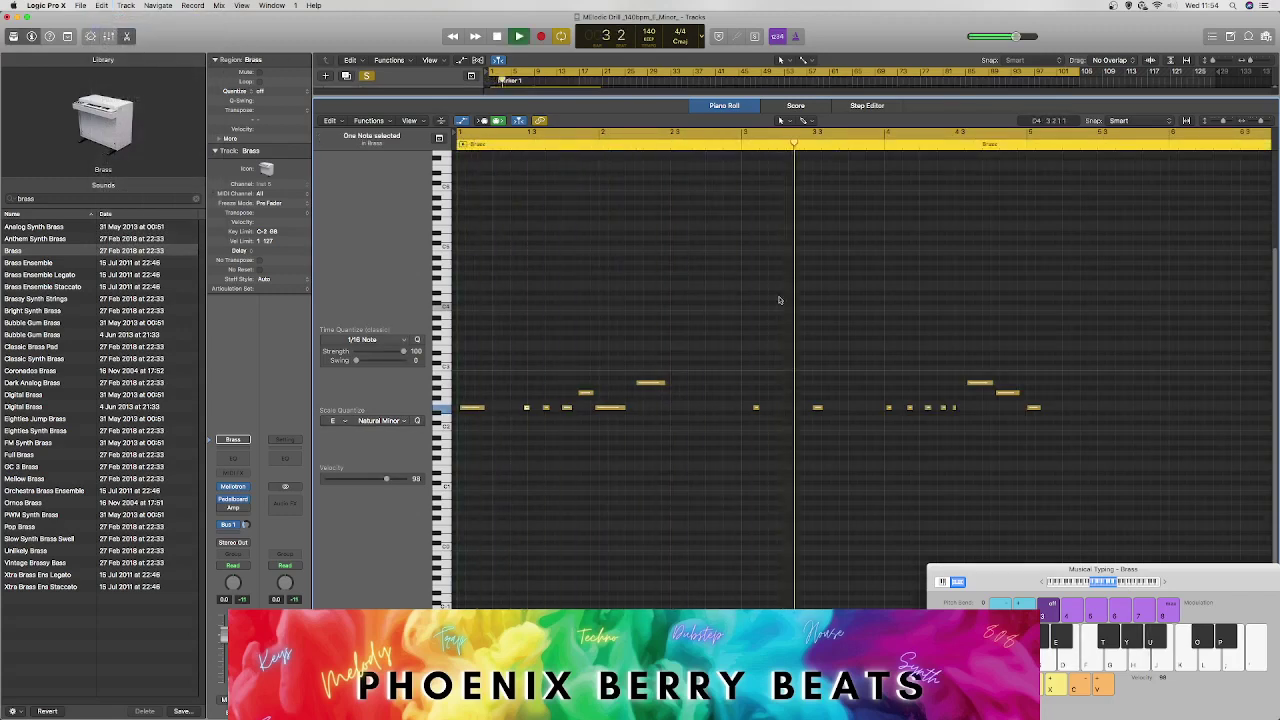
{"action": "key", "text": "space"}
{"action": "key", "text": "space"}
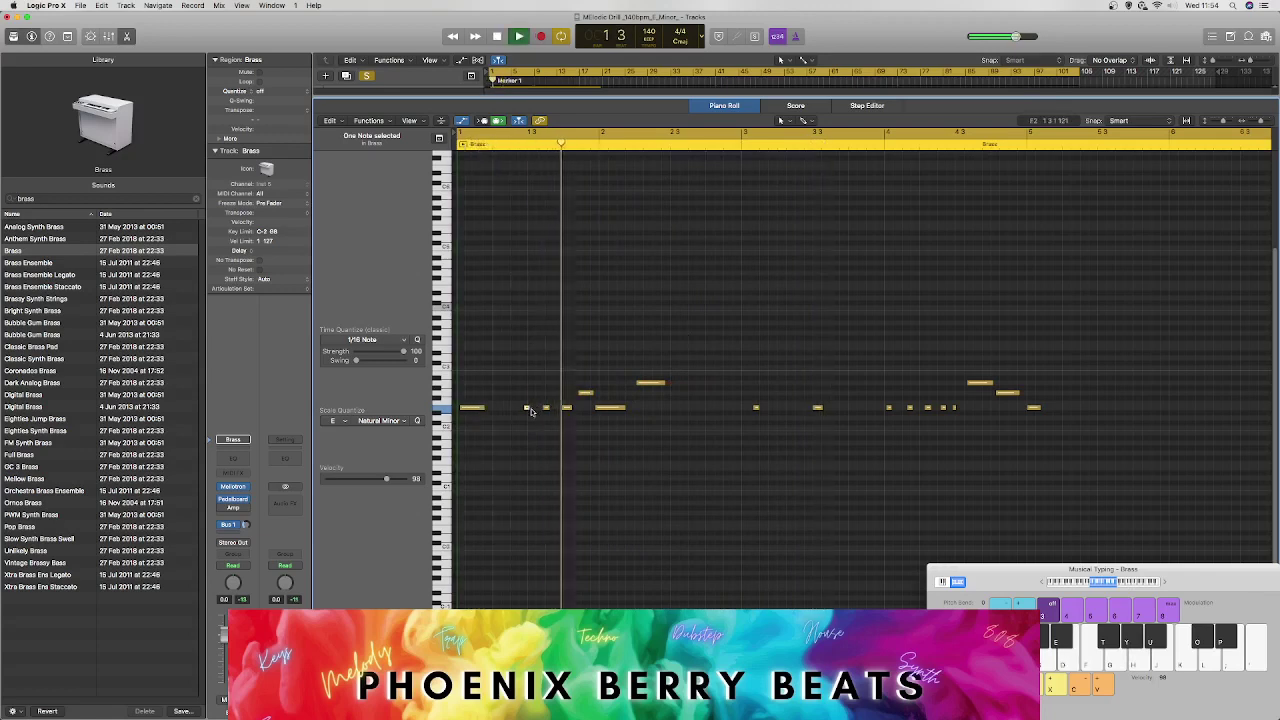
{"action": "key", "text": "space"}
Step: Adjust the start and length of the second E2 note in bar 1 and check it in playback
{"action": "left_click_drag", "start_coordinate": [529, 407], "coordinate": [525, 407]}
{"action": "key", "text": "space"}
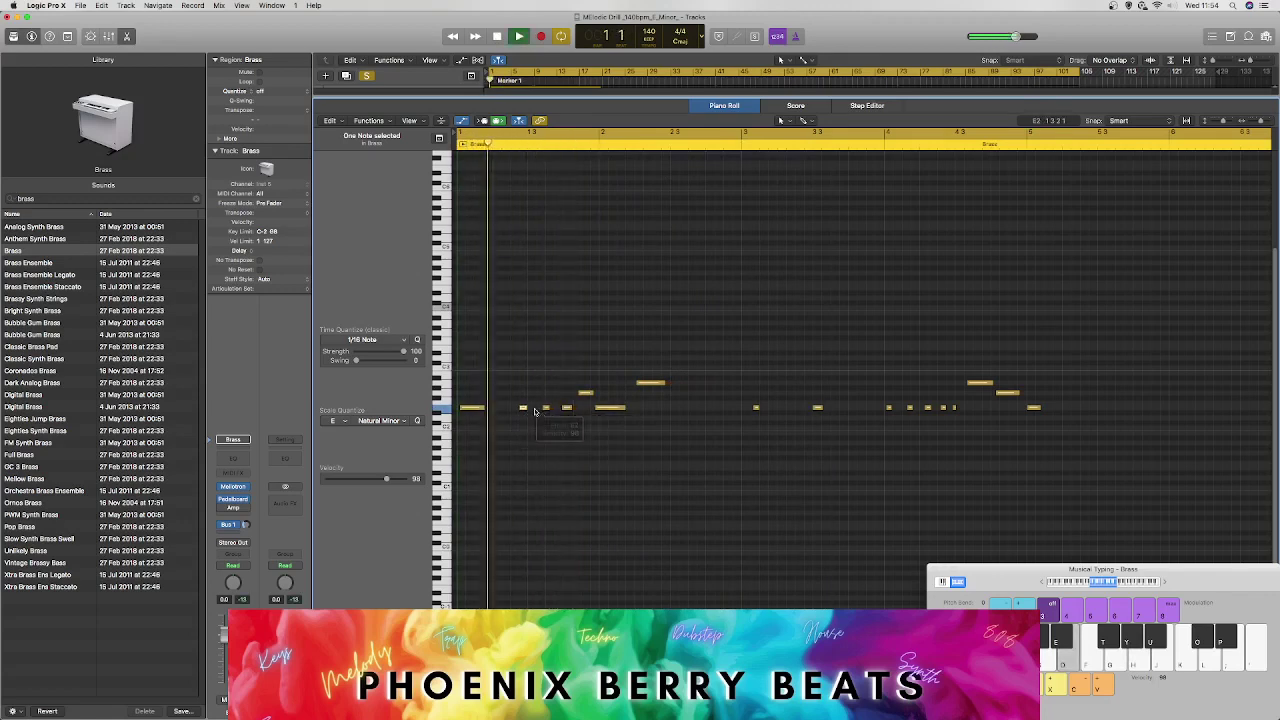
{"action": "key", "text": "space"}
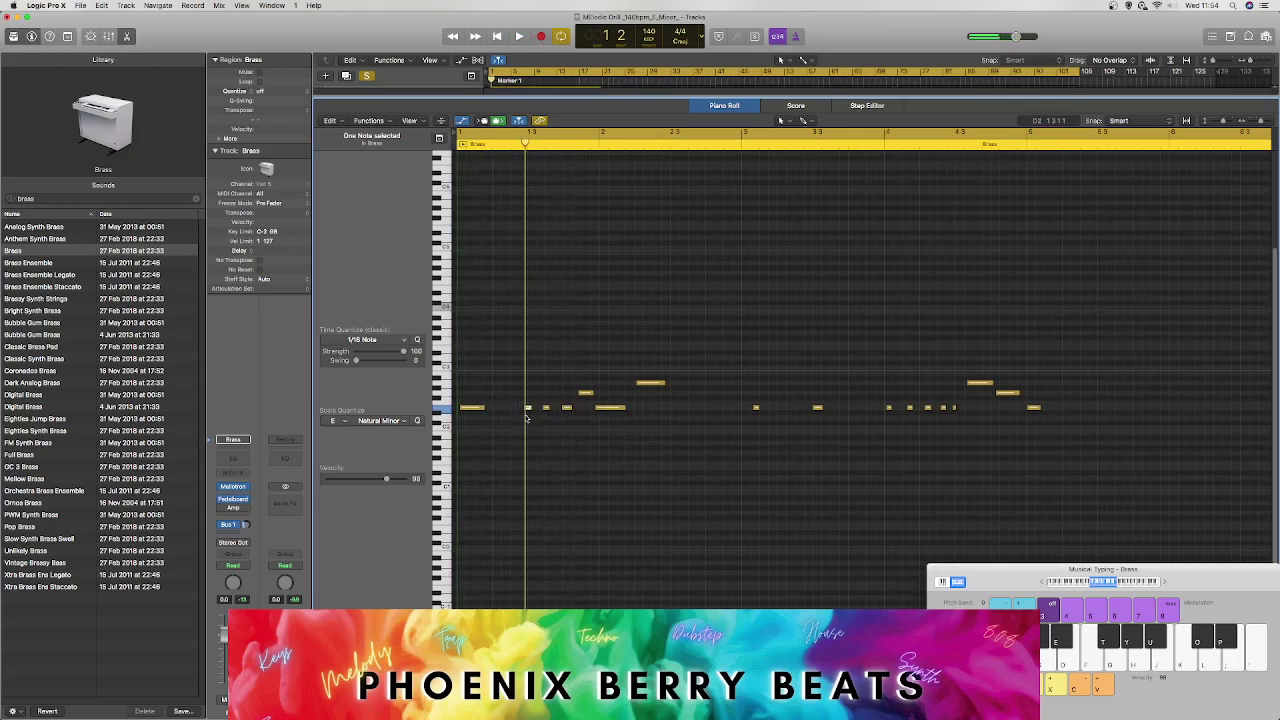
{"action": "key", "text": "space"}
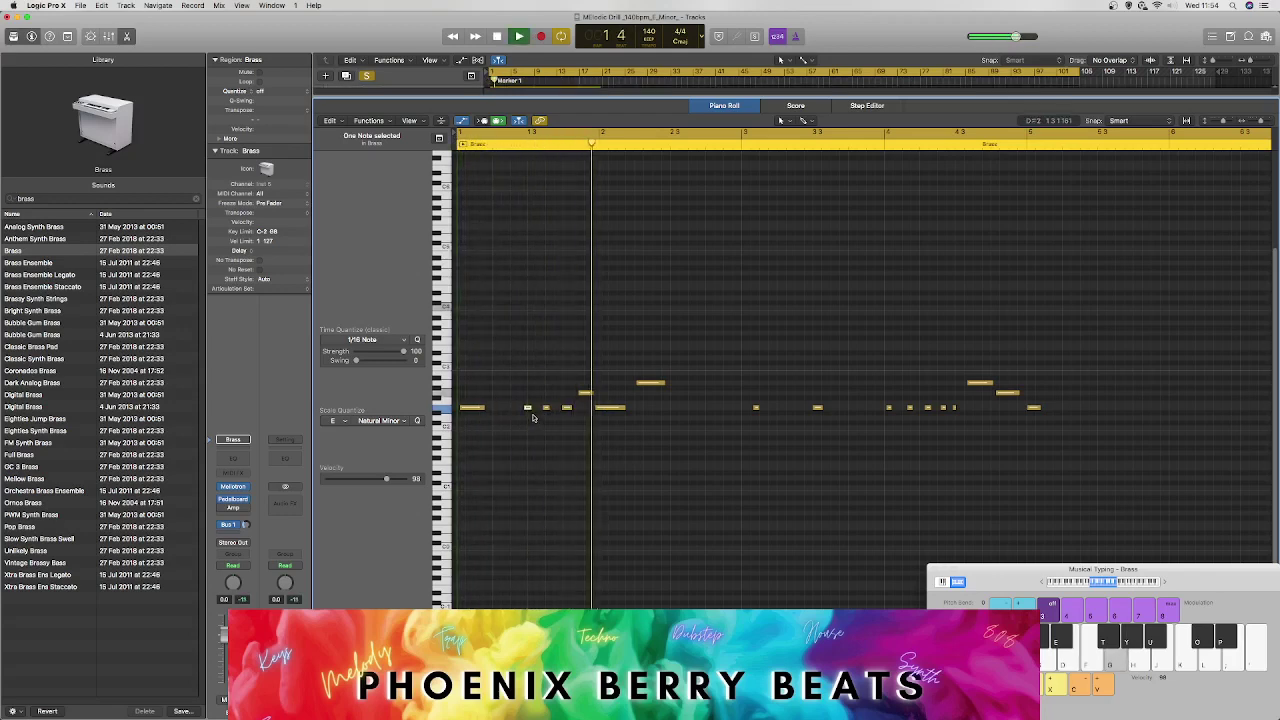
{"action": "key", "text": "space"}
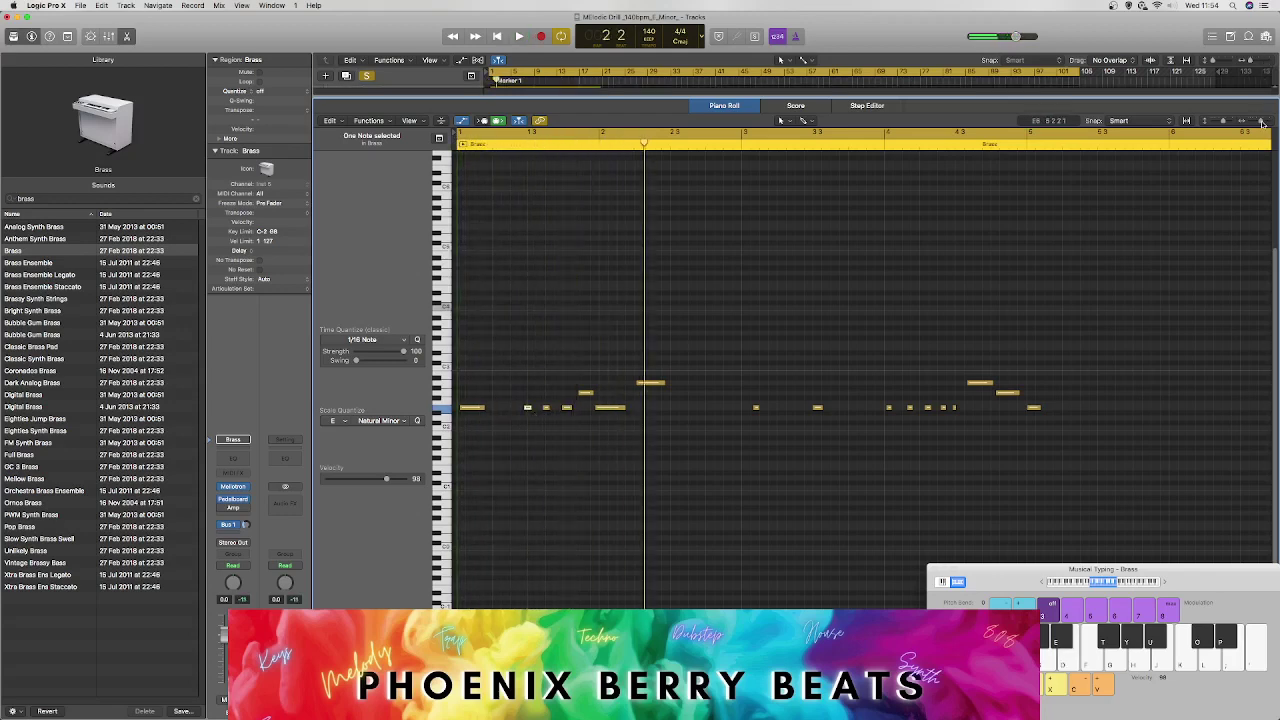
Step: Lengthen the second and third E2 notes in bar 1 of the Brass region and play the result
{"action": "left_click_drag", "start_coordinate": [1261, 122], "coordinate": [1266, 122]}
{"action": "key", "text": "space"}
{"action": "key", "text": "space"}
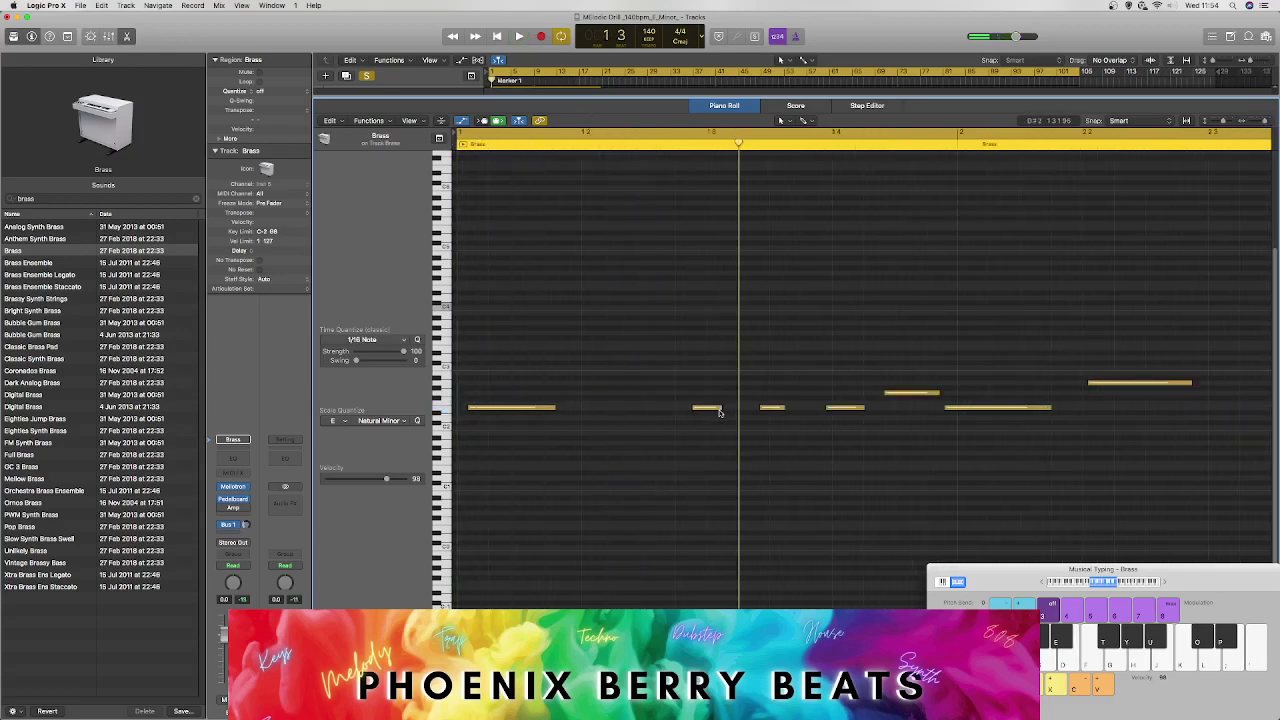
{"action": "left_click_drag", "start_coordinate": [718, 408], "coordinate": [800, 408]}
{"action": "key", "text": "space"}
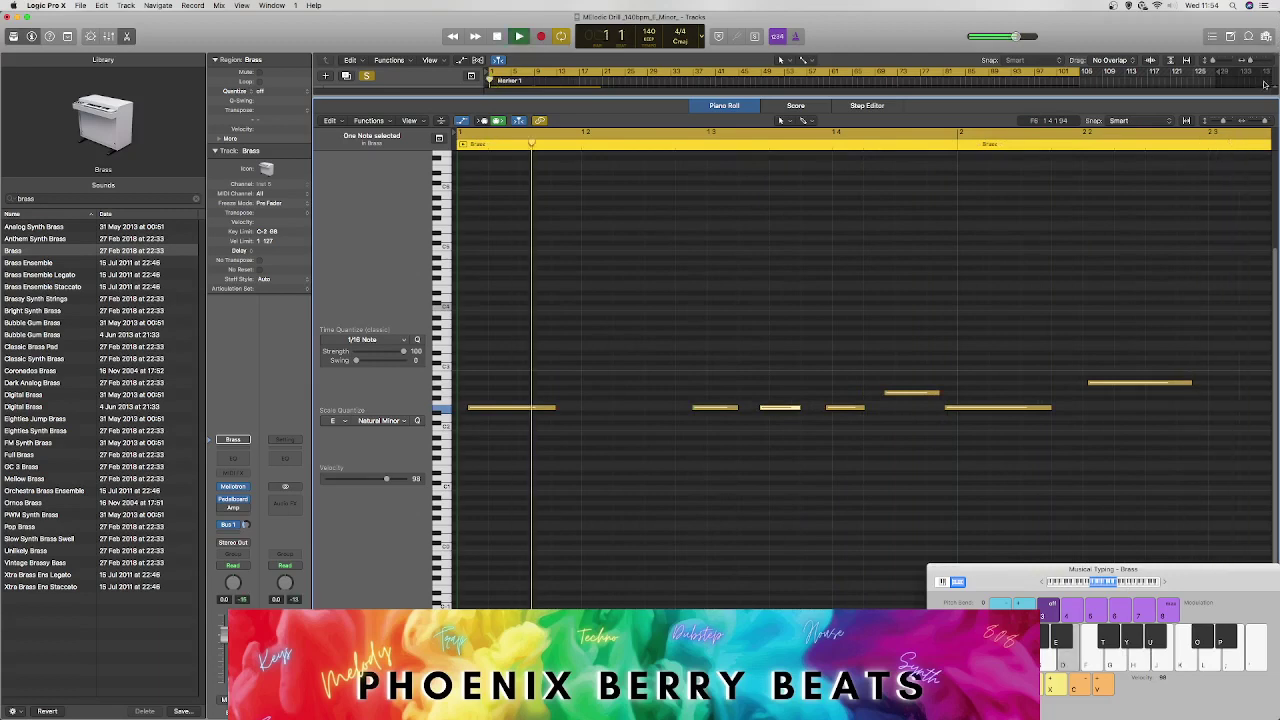
Step: Delete the Brass notes from bar 3 through bar 16, keeping the phrase that starts at bar 17
{"action": "left_click_drag", "start_coordinate": [1265, 122], "coordinate": [1256, 126]}
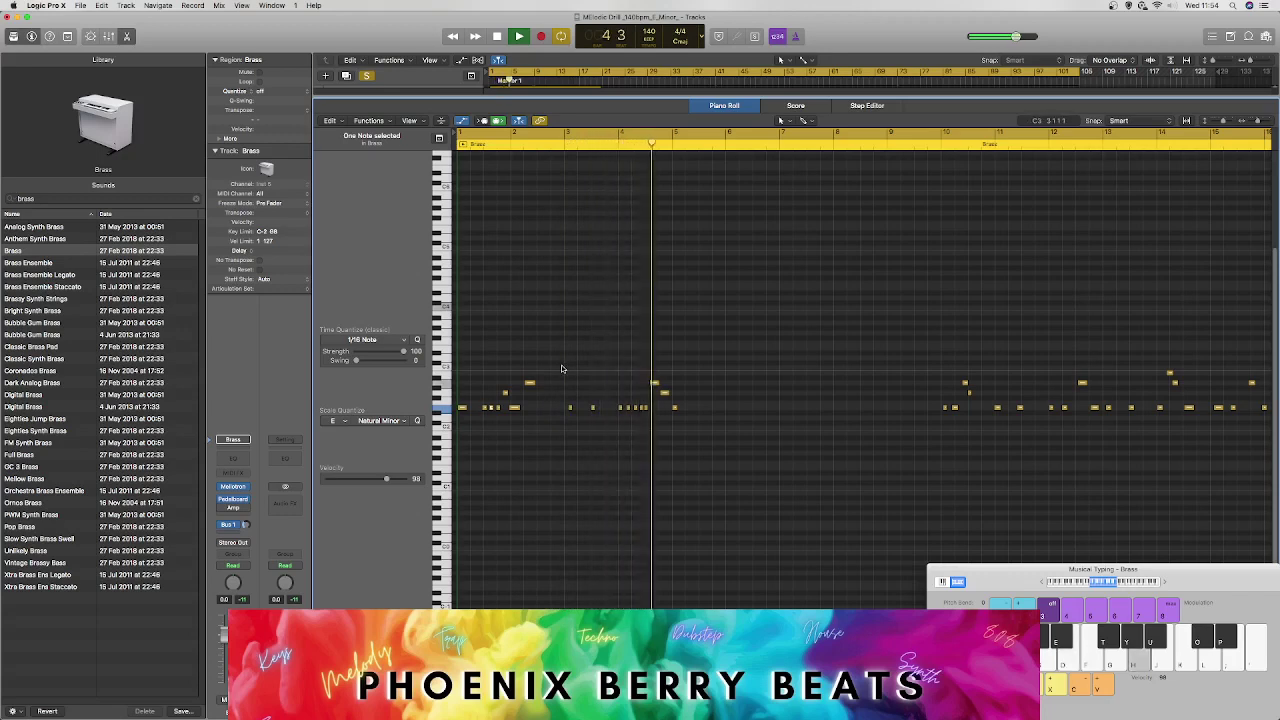
{"action": "left_click_drag", "start_coordinate": [579, 373], "coordinate": [674, 446]}
{"action": "key", "text": "Delete"}
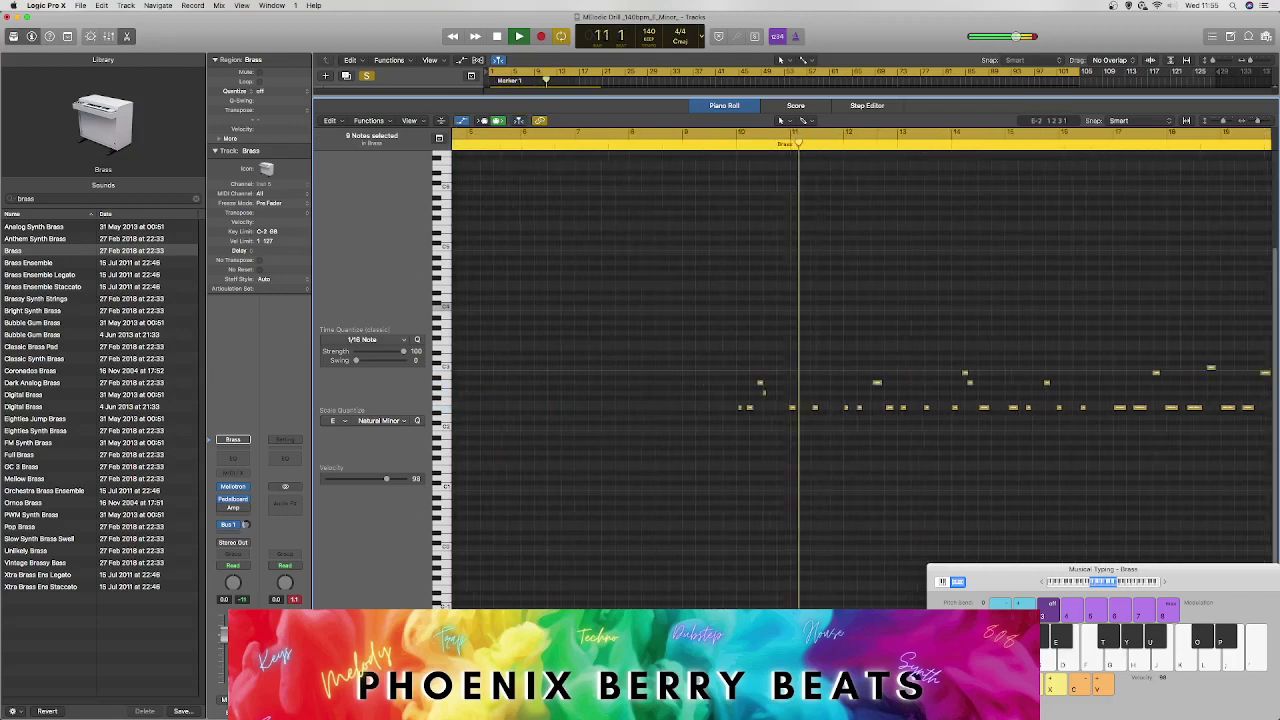
{"action": "left_click_drag", "start_coordinate": [514, 348], "coordinate": [599, 433]}
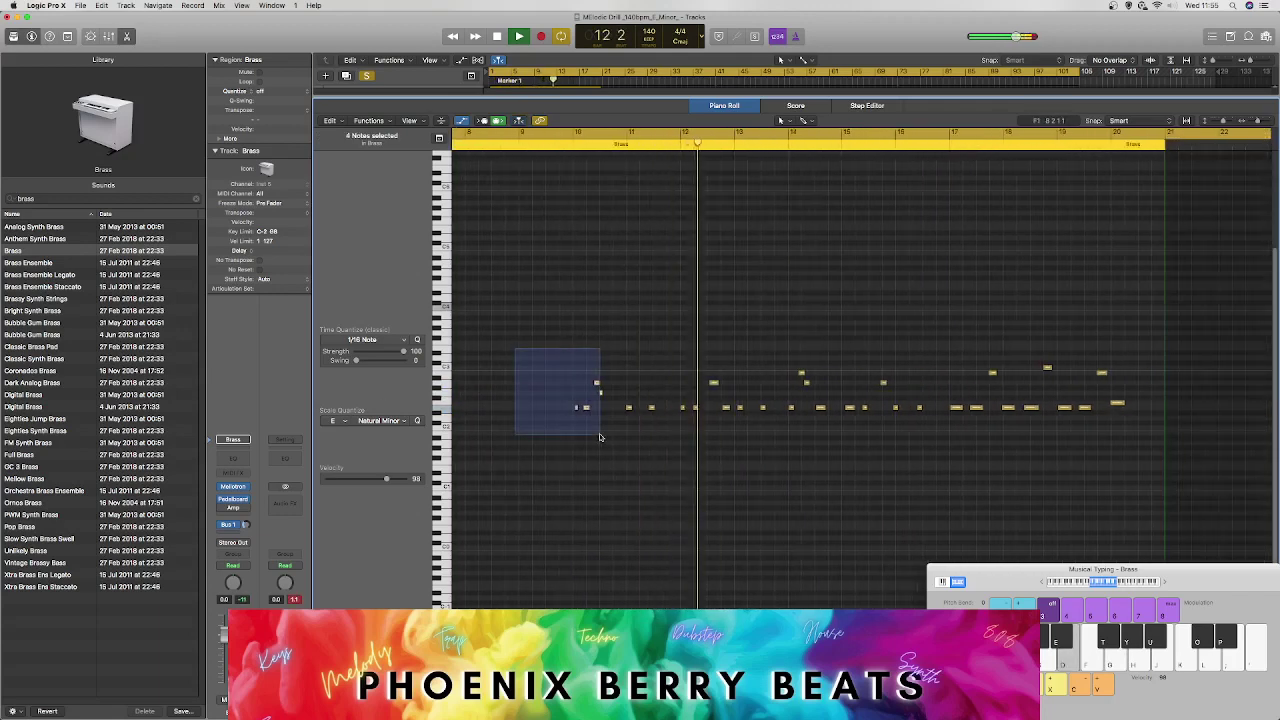
{"action": "key", "text": "Delete"}
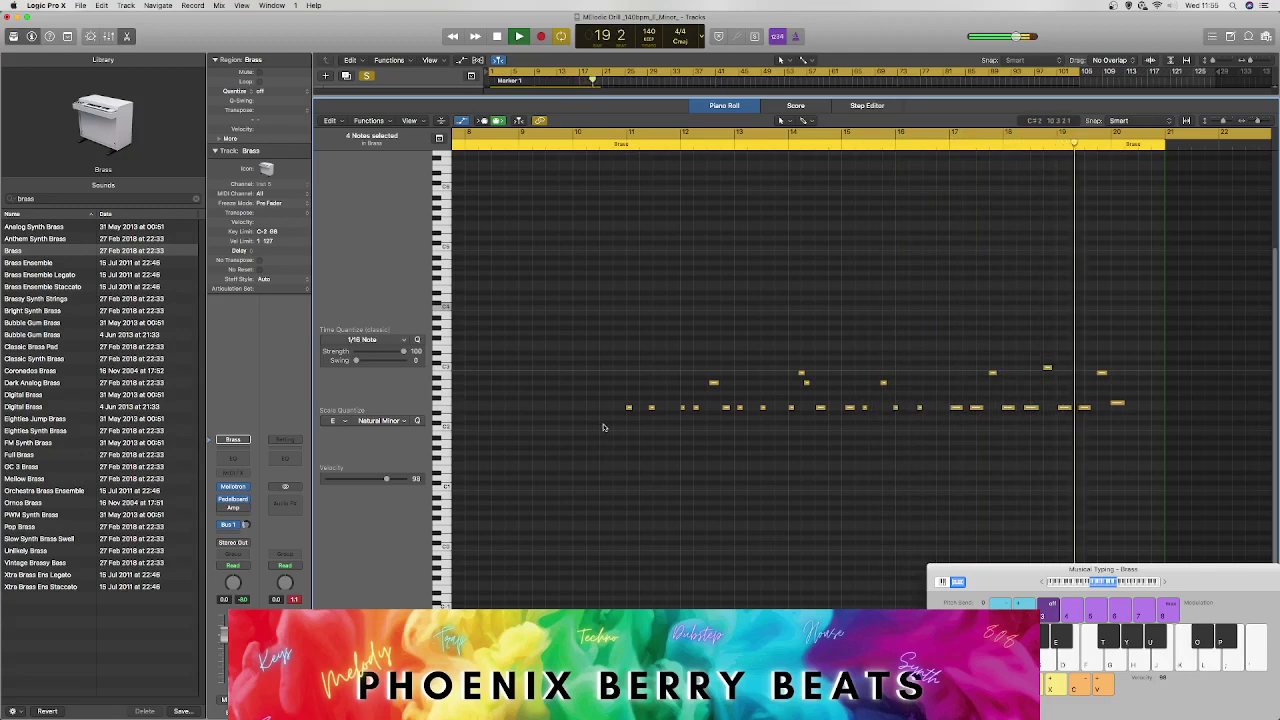
{"action": "left_click_drag", "start_coordinate": [572, 286], "coordinate": [923, 451]}
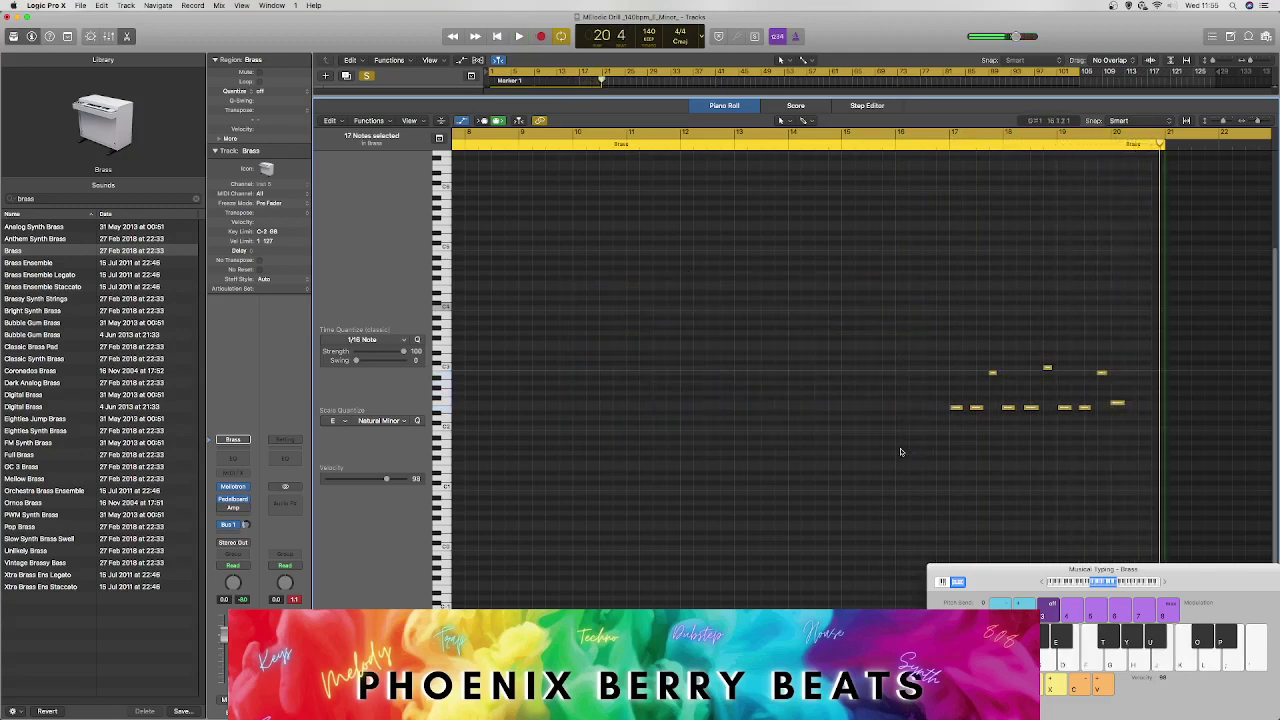
Step: Split the Brass region at bar 17 and shorten its first part to about one bar
{"action": "left_click", "coordinate": [950, 147]}
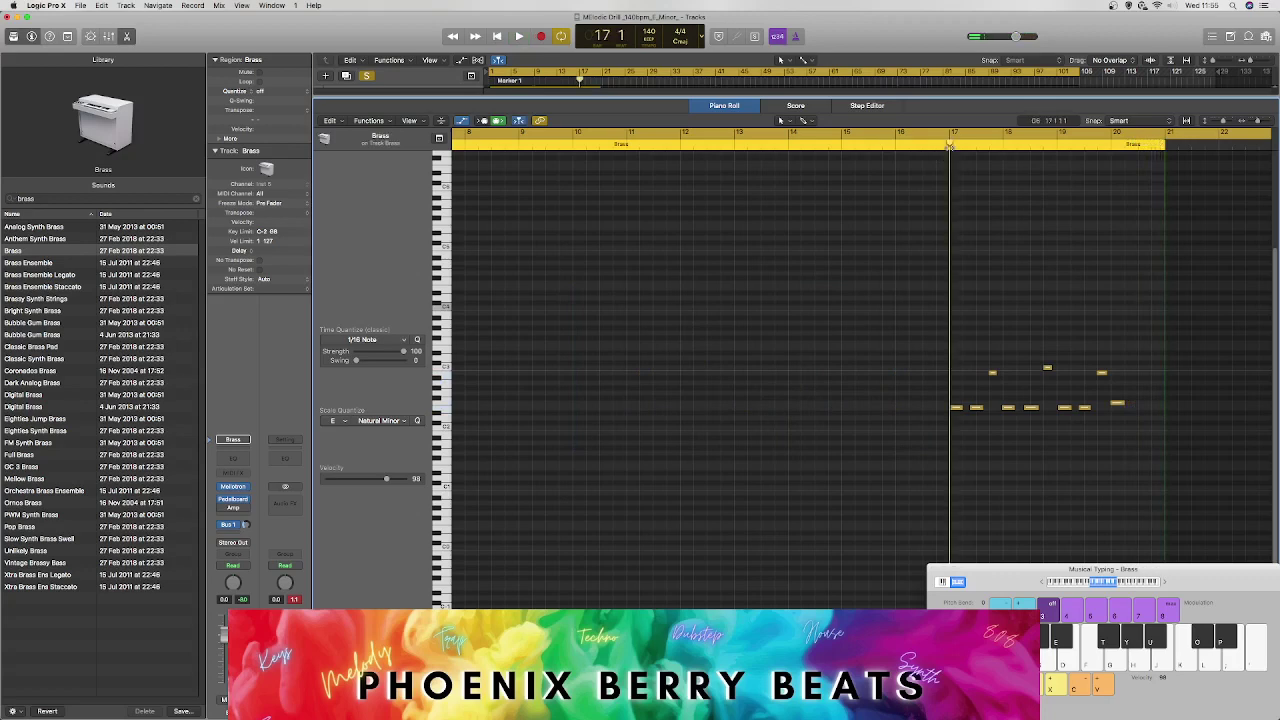
{"action": "left_click", "coordinate": [124, 36]}
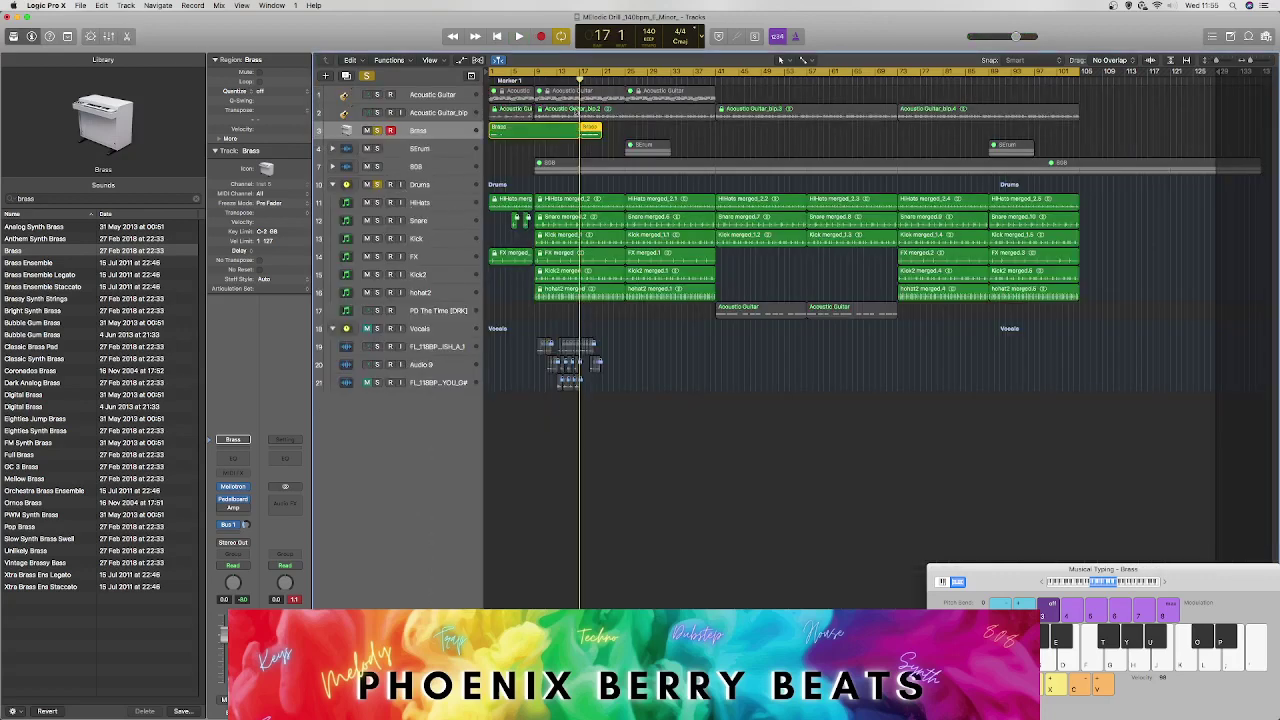
{"action": "left_click_drag", "start_coordinate": [577, 137], "coordinate": [492, 137]}
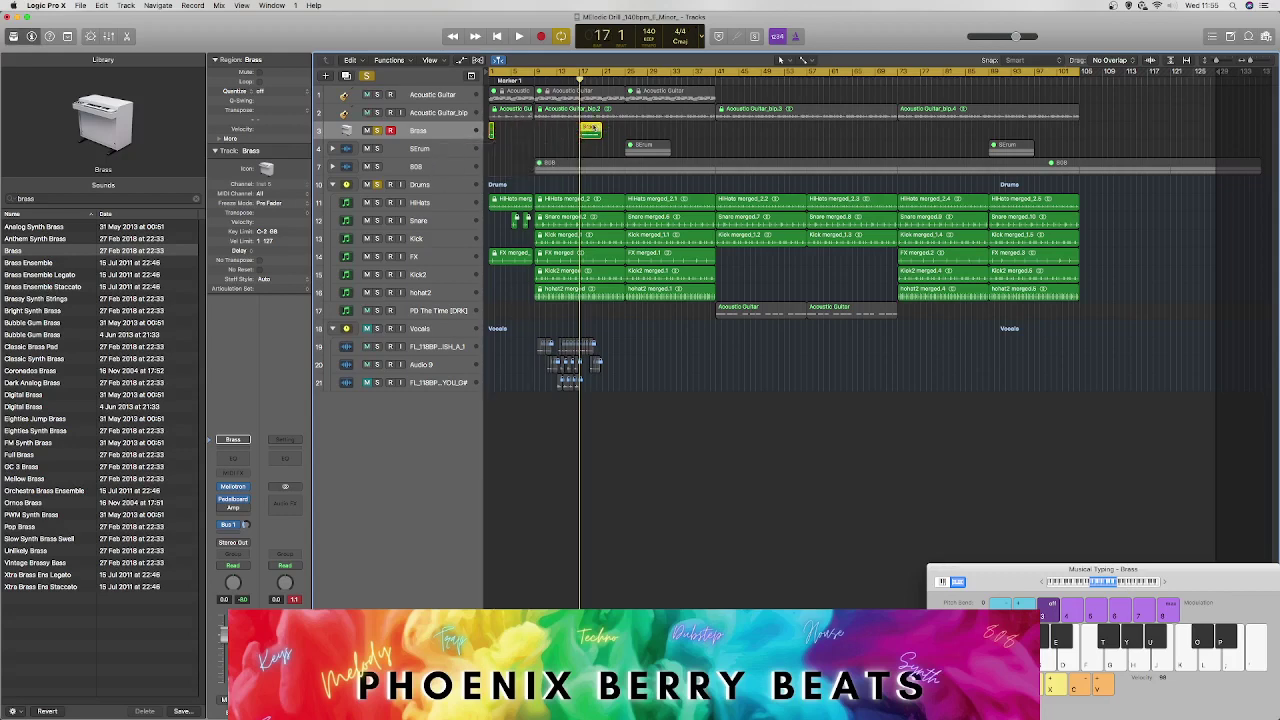
Step: Open the bar 17 Brass region, cycle bars 17 to 21, quantize all its notes to 1/16, and play them
{"action": "double_click", "coordinate": [591, 129]}
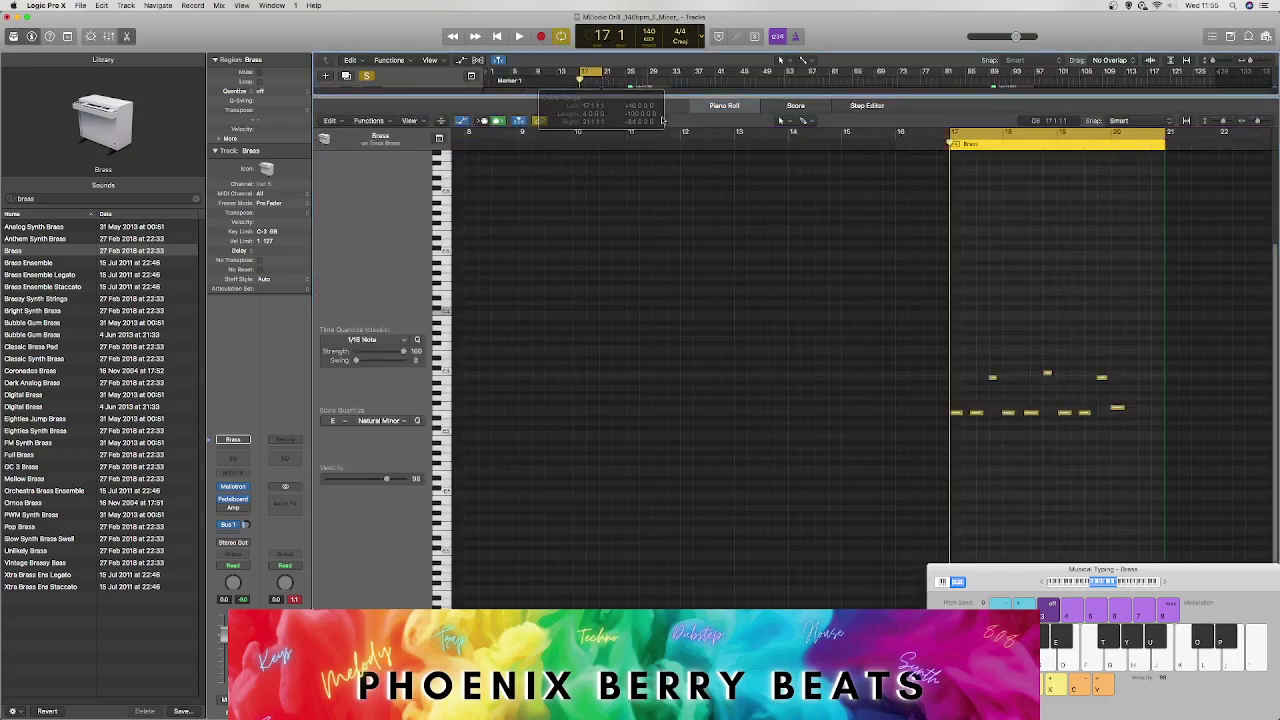
{"action": "key", "text": "space"}
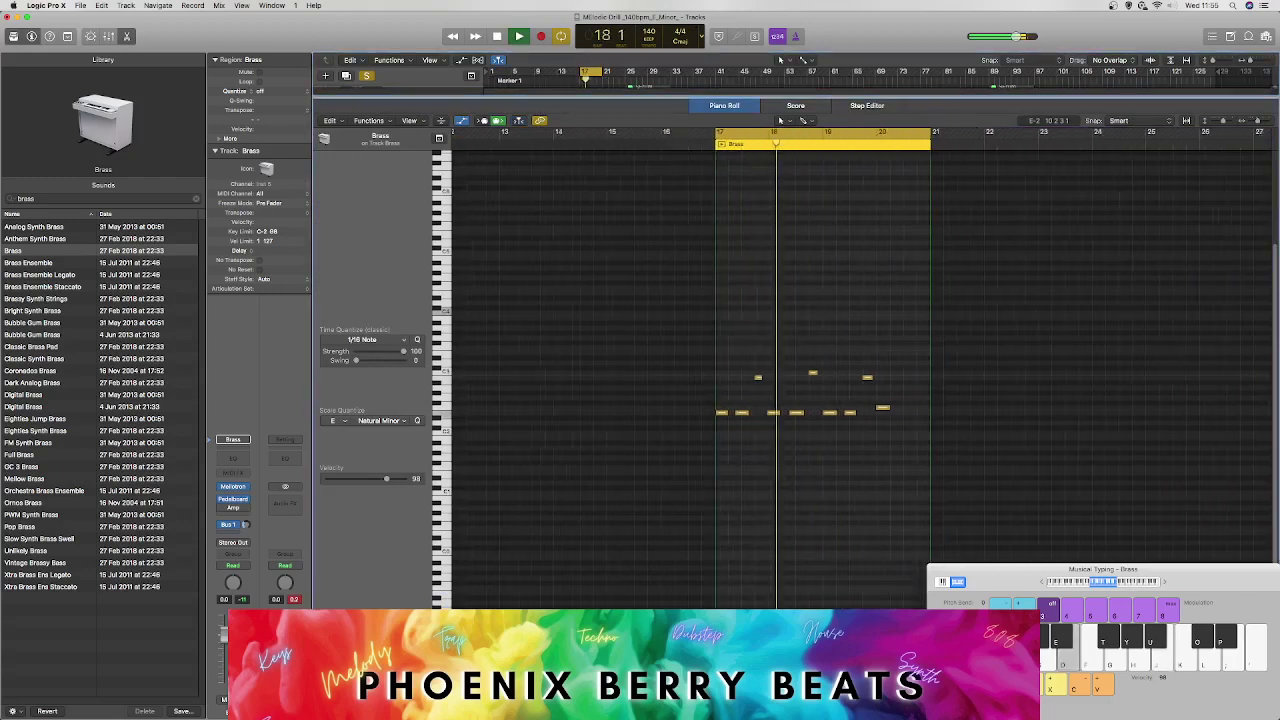
{"action": "scroll", "coordinate": [671, 514], "scroll_direction": "right", "scroll_amount": 2}
{"action": "key", "text": "space"}
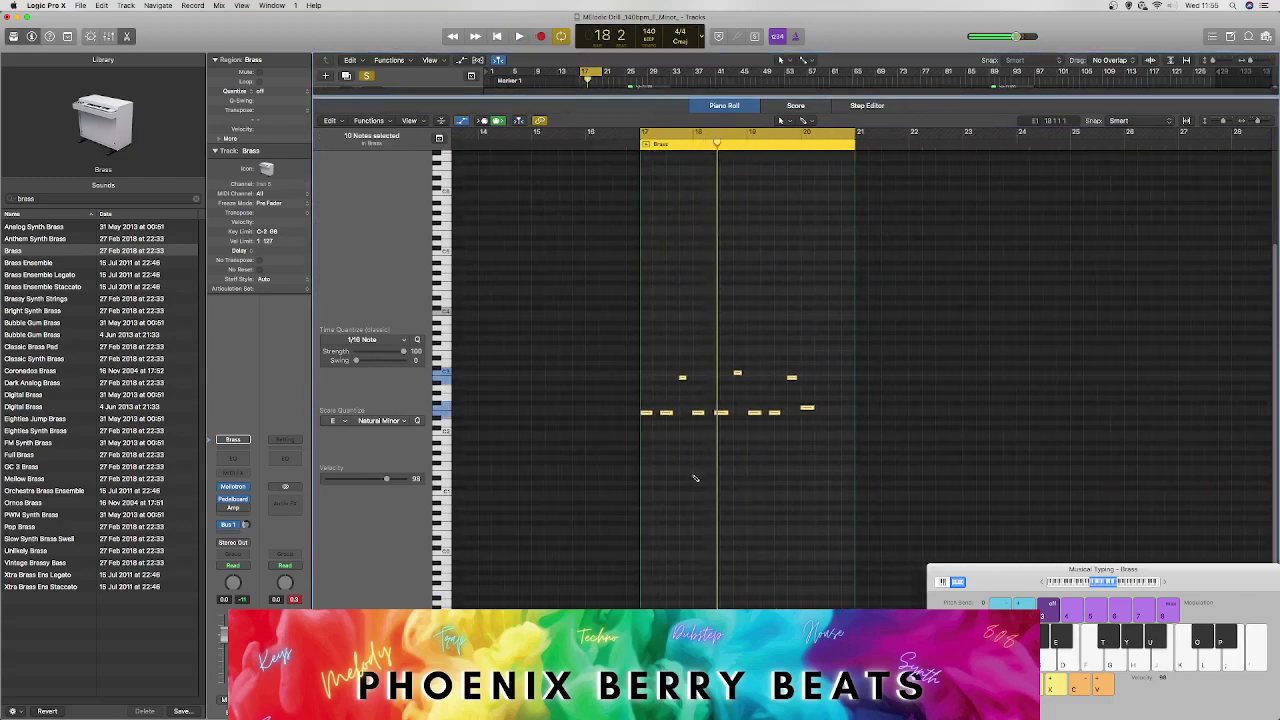
{"action": "key", "text": "space"}
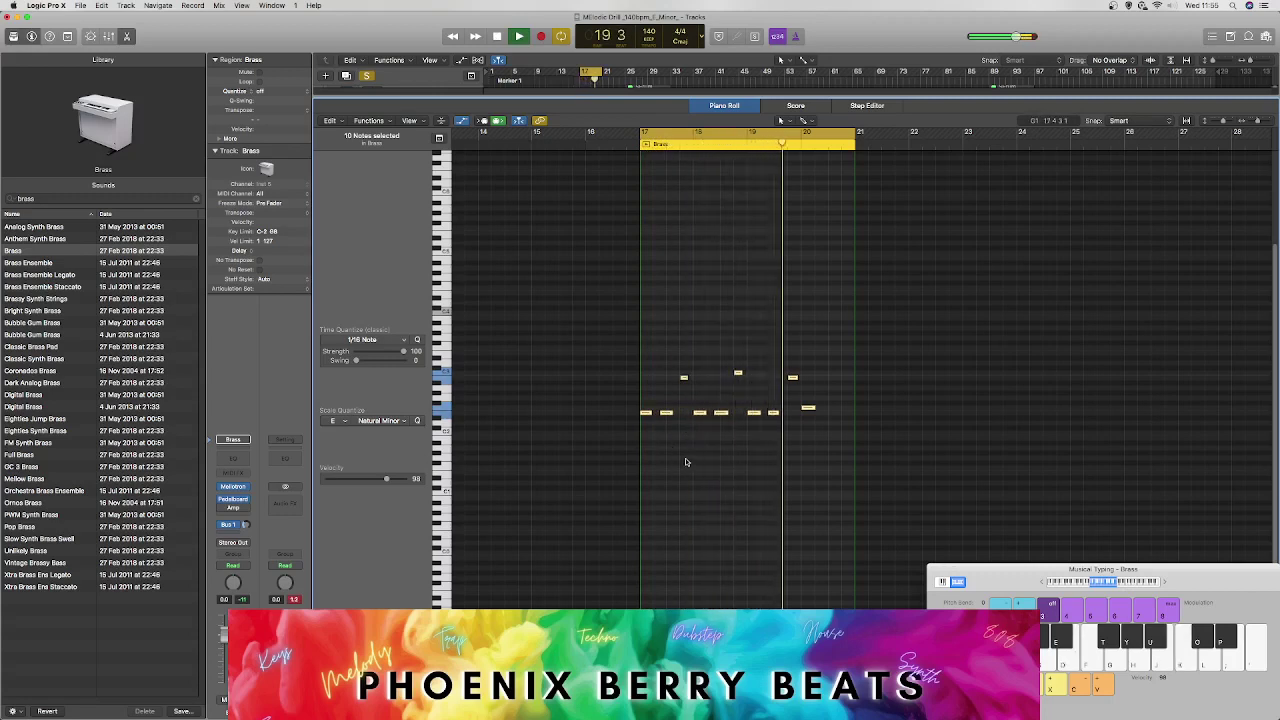
{"action": "key", "text": "space"}
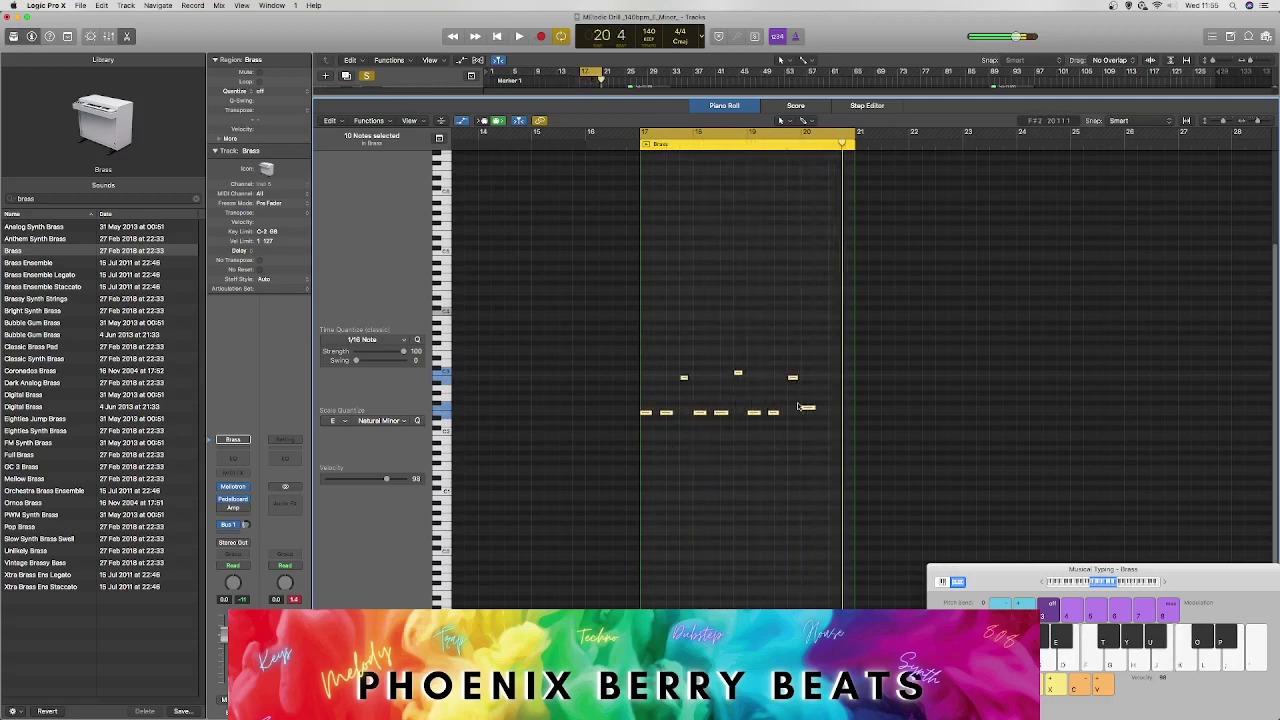
Step: Add an E2 note after the last note in bar 20 and position it near the middle of the bar during playback
{"action": "right_click", "coordinate": [824, 416]}
{"action": "left_click", "coordinate": [834, 419]}
{"action": "left_click", "coordinate": [828, 412]}
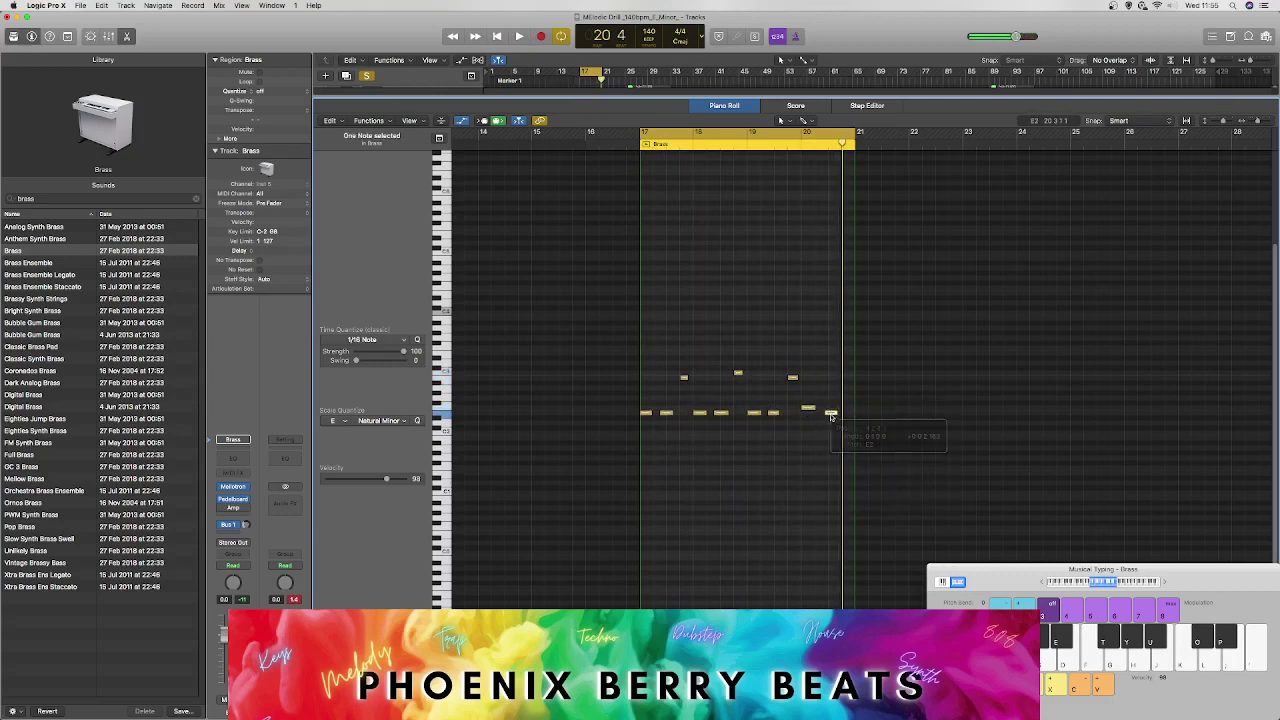
{"action": "left_click_drag", "start_coordinate": [829, 414], "coordinate": [826, 413]}
{"action": "key", "text": "space"}
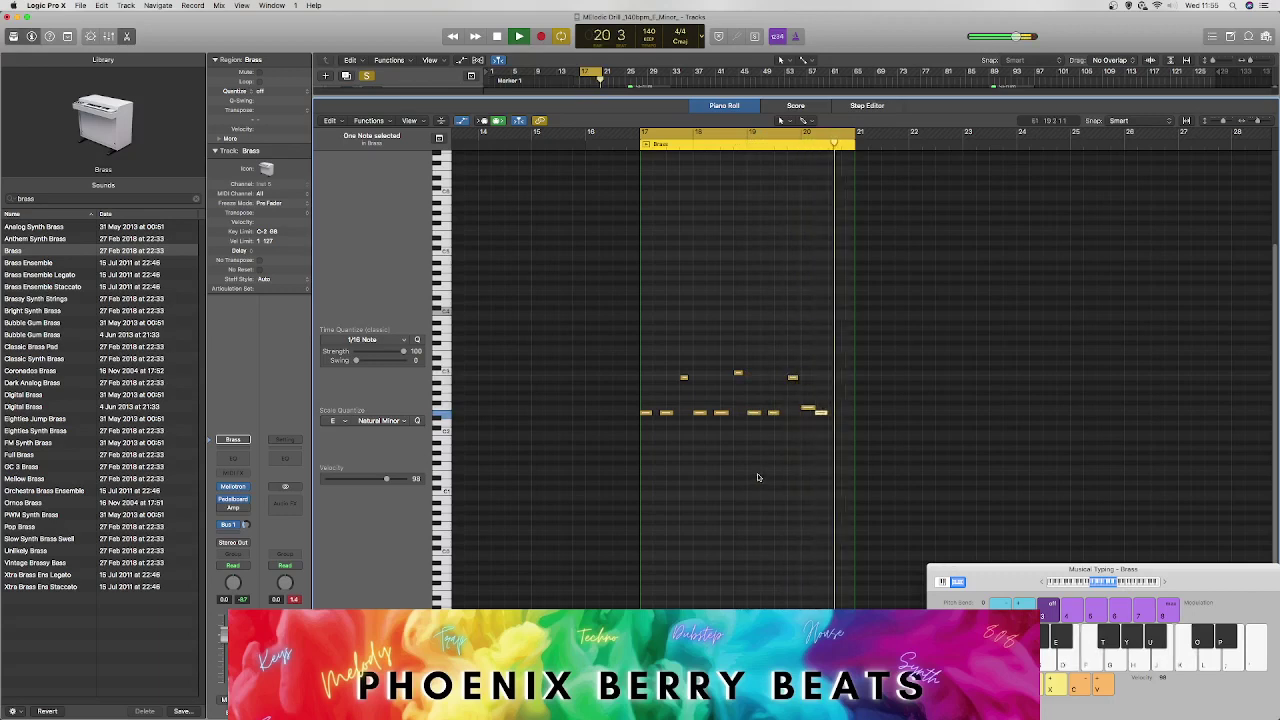
{"action": "left_click_drag", "start_coordinate": [818, 413], "coordinate": [834, 416]}
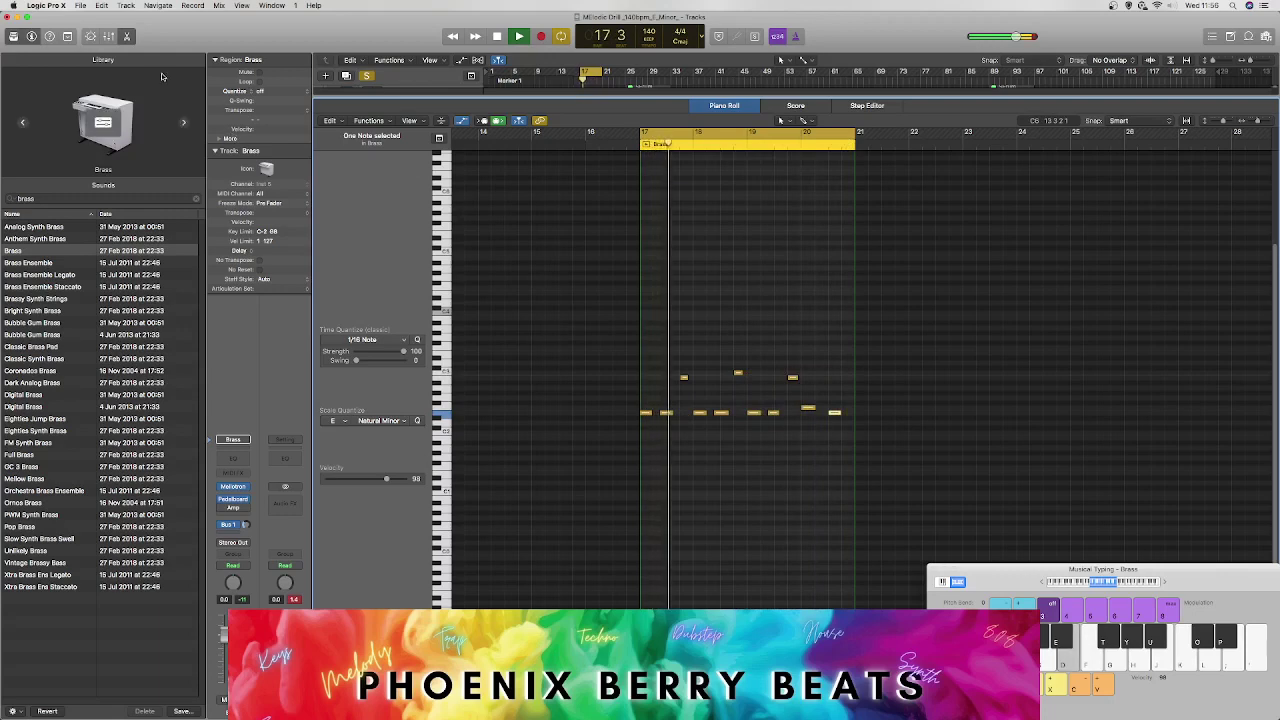
Step: Close the Piano Roll, move the four-bar Brass region to bar 41, and loop it up to bar 81
{"action": "key", "text": "e"}
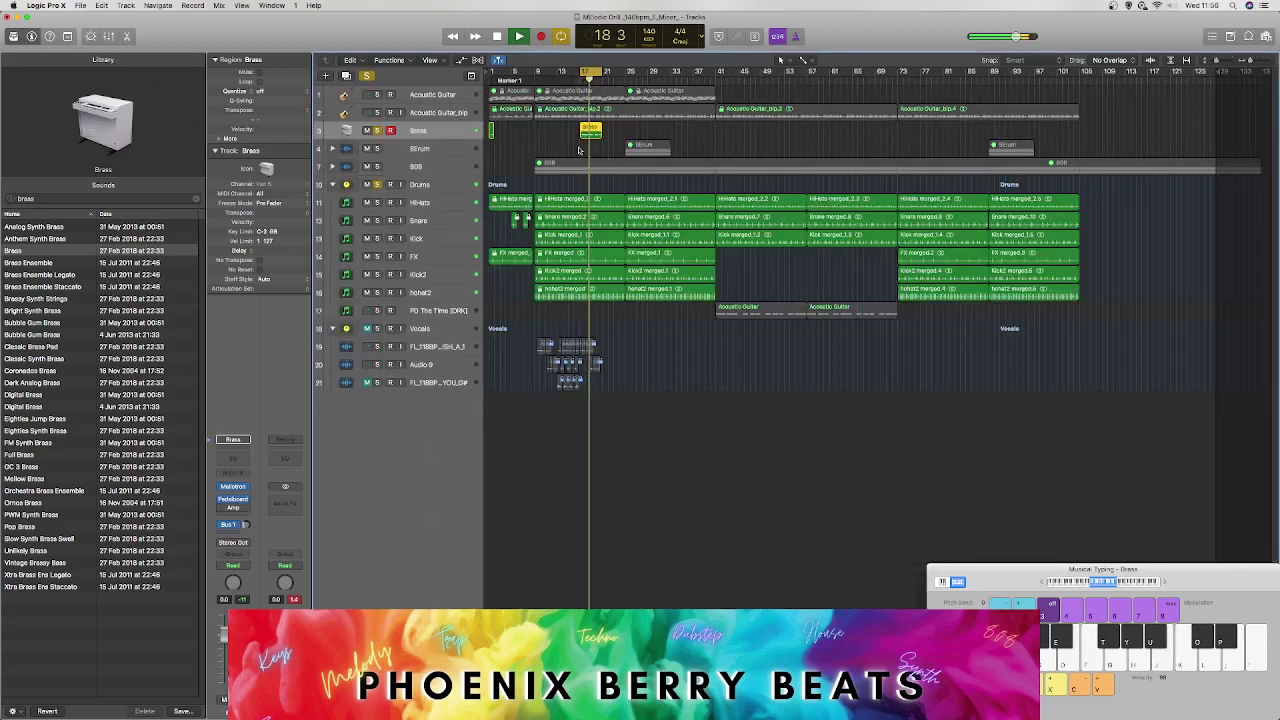
{"action": "left_click_drag", "start_coordinate": [600, 130], "coordinate": [722, 134]}
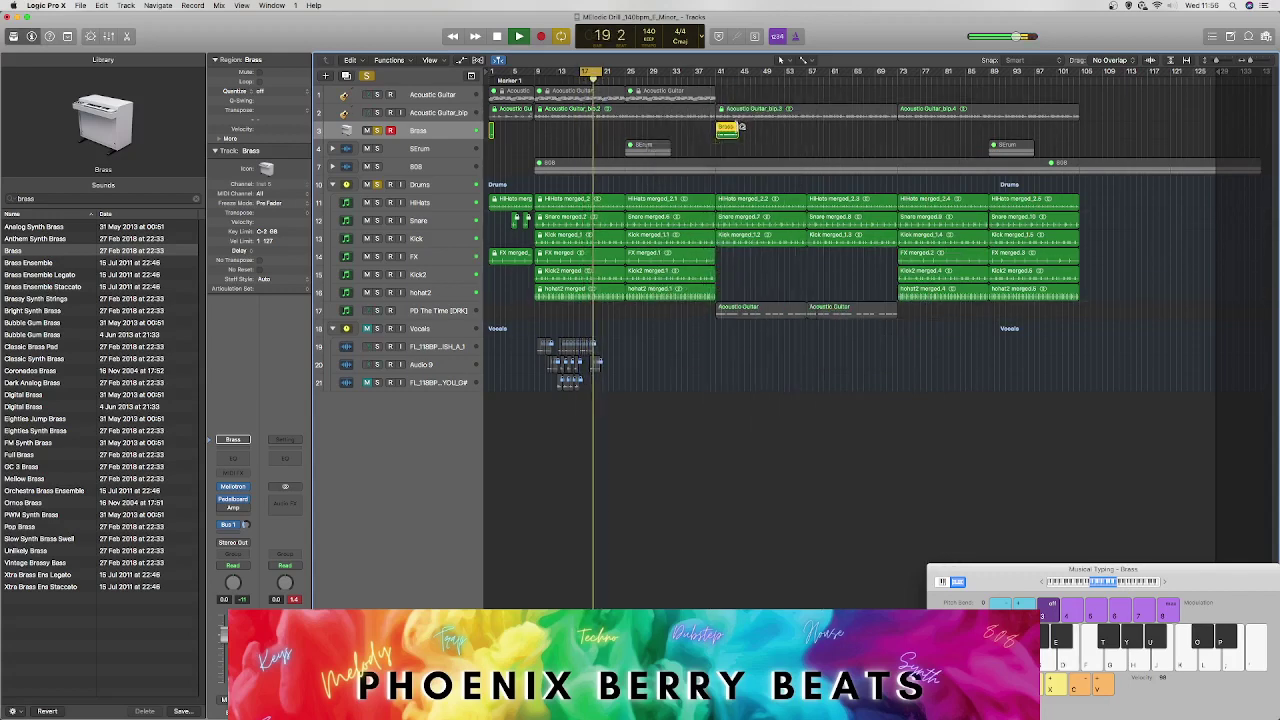
{"action": "left_click_drag", "start_coordinate": [740, 128], "coordinate": [897, 128]}
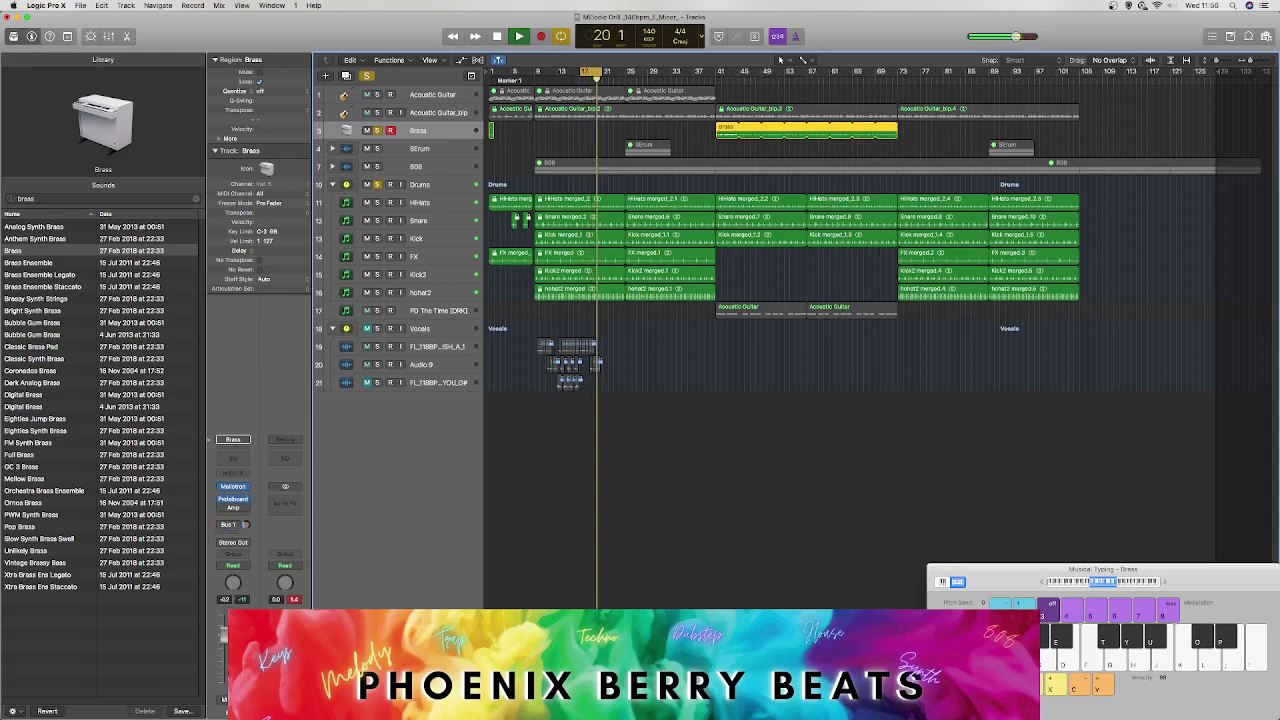
Step: Set the cycle area over the looped Brass section, ending around bar 73, and solo the Acoustic Guitar_bip track during playback
{"action": "left_click_drag", "start_coordinate": [724, 73], "coordinate": [903, 73]}
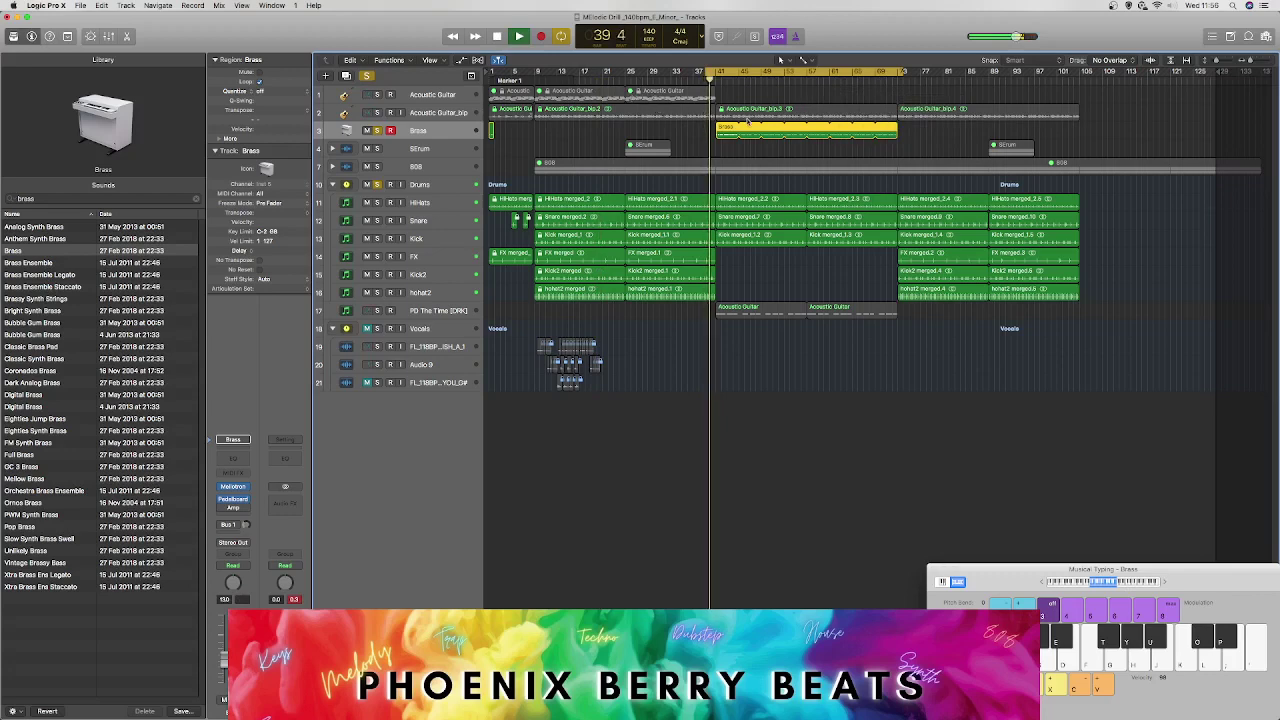
{"action": "left_click", "coordinate": [376, 113]}
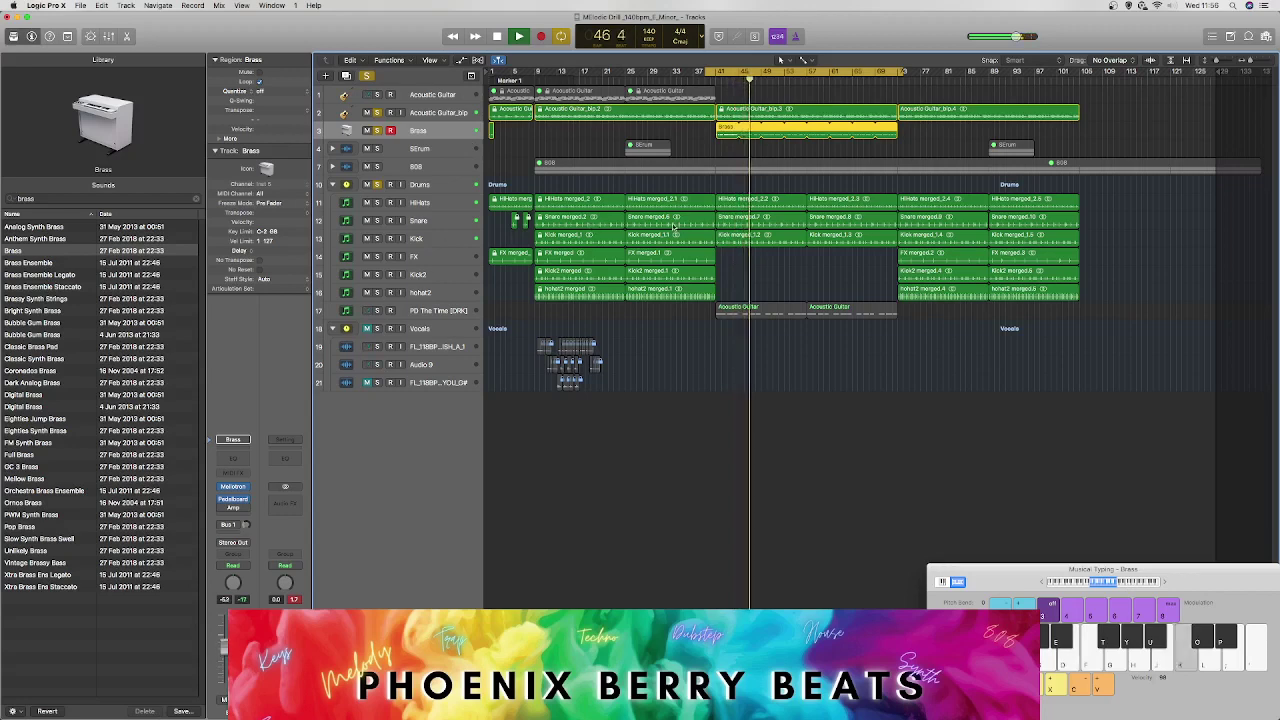
Step: Select all regions in the arrangement and lock their SMPTE position
{"action": "key", "text": "super+a"}
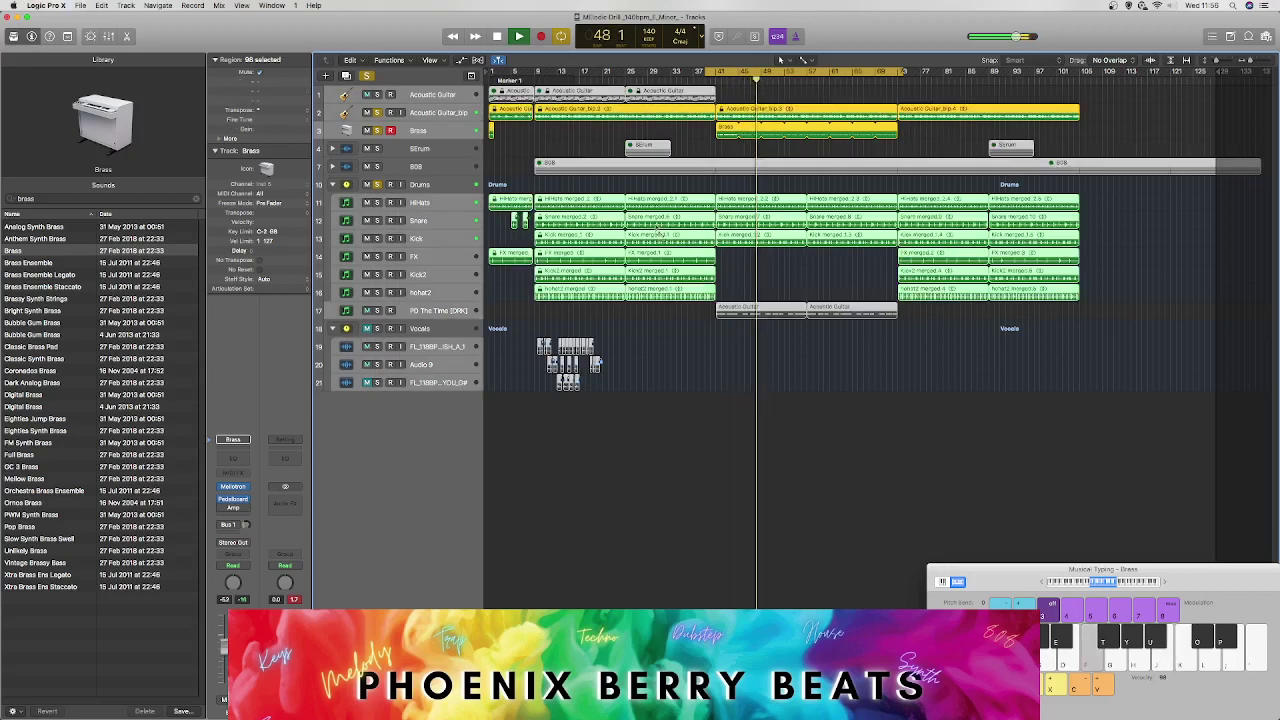
{"action": "right_click", "coordinate": [650, 213]}
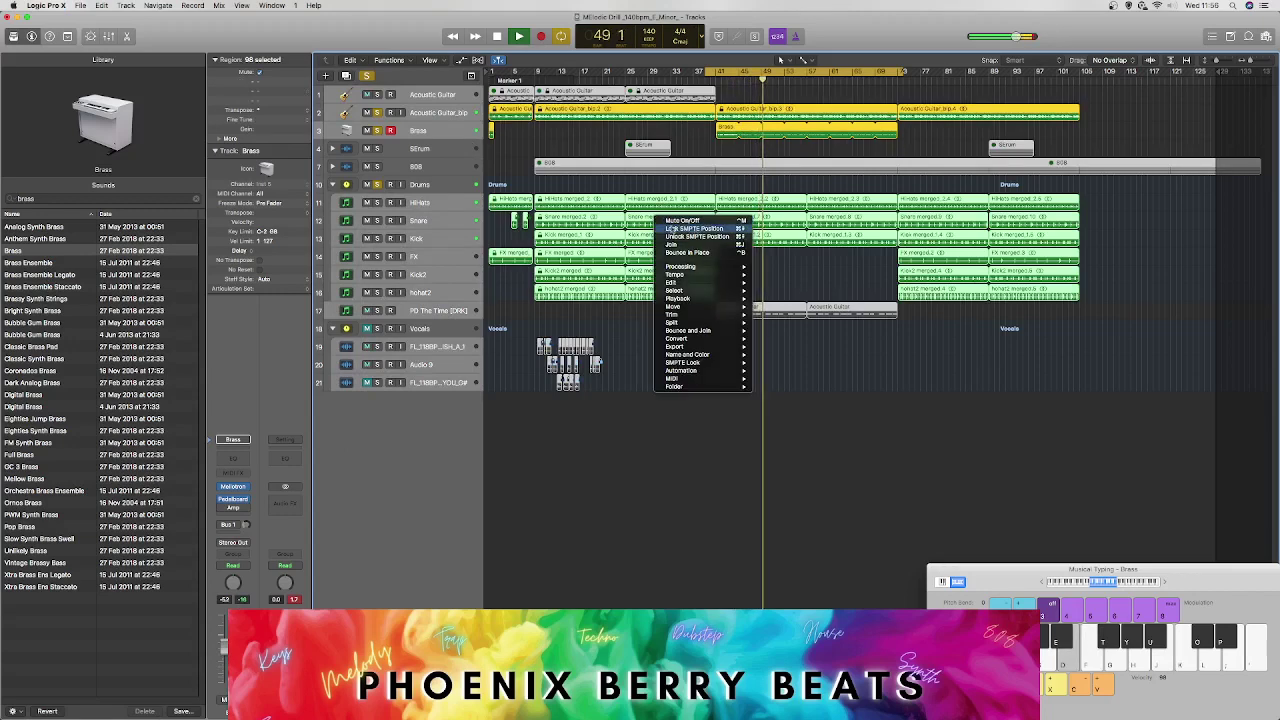
{"action": "left_click", "coordinate": [680, 229]}
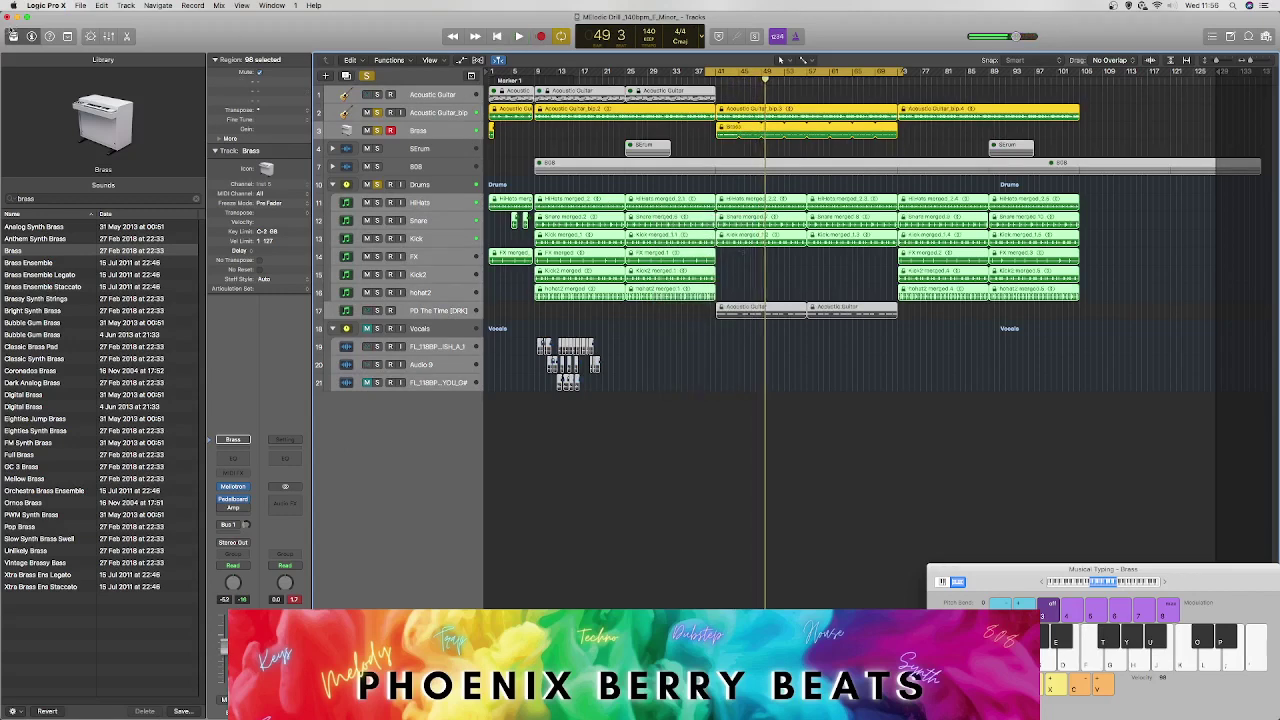
Step: Close the project, saving its changes, and switch to OBS
{"action": "left_click", "coordinate": [8, 17]}
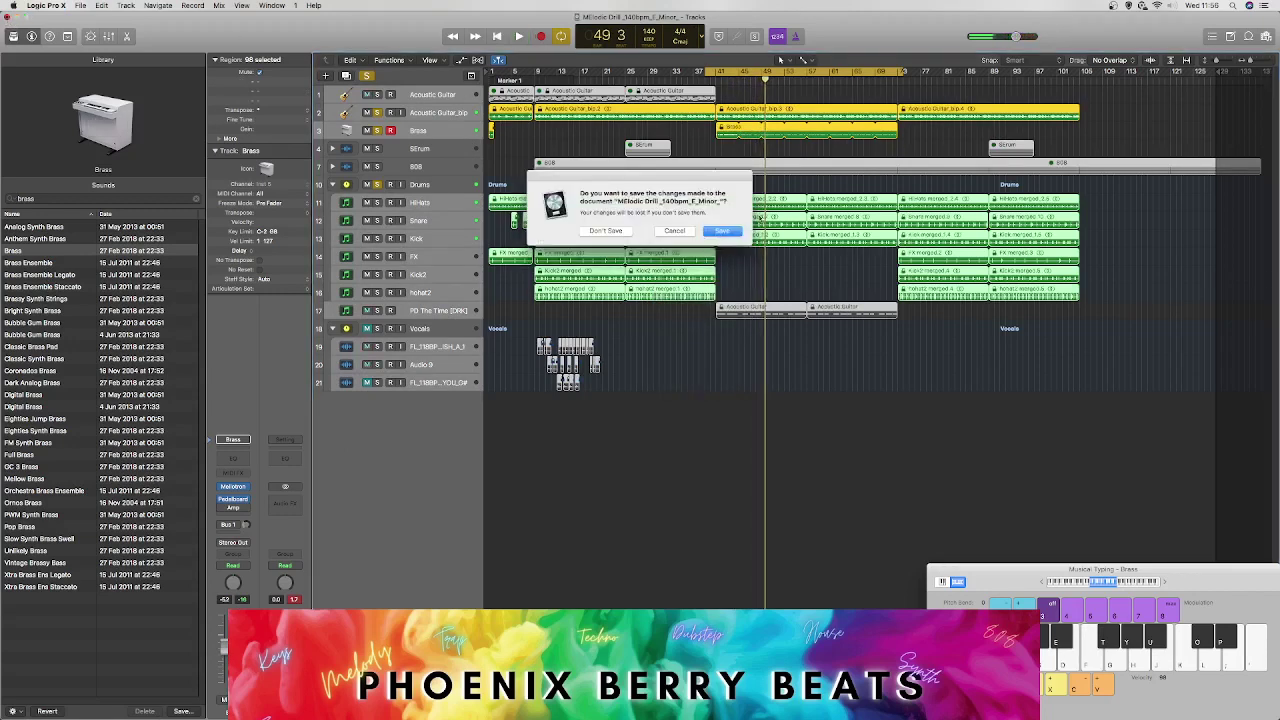
{"action": "left_click", "coordinate": [722, 231]}
{"action": "mouse_move", "coordinate": [3, 428]}
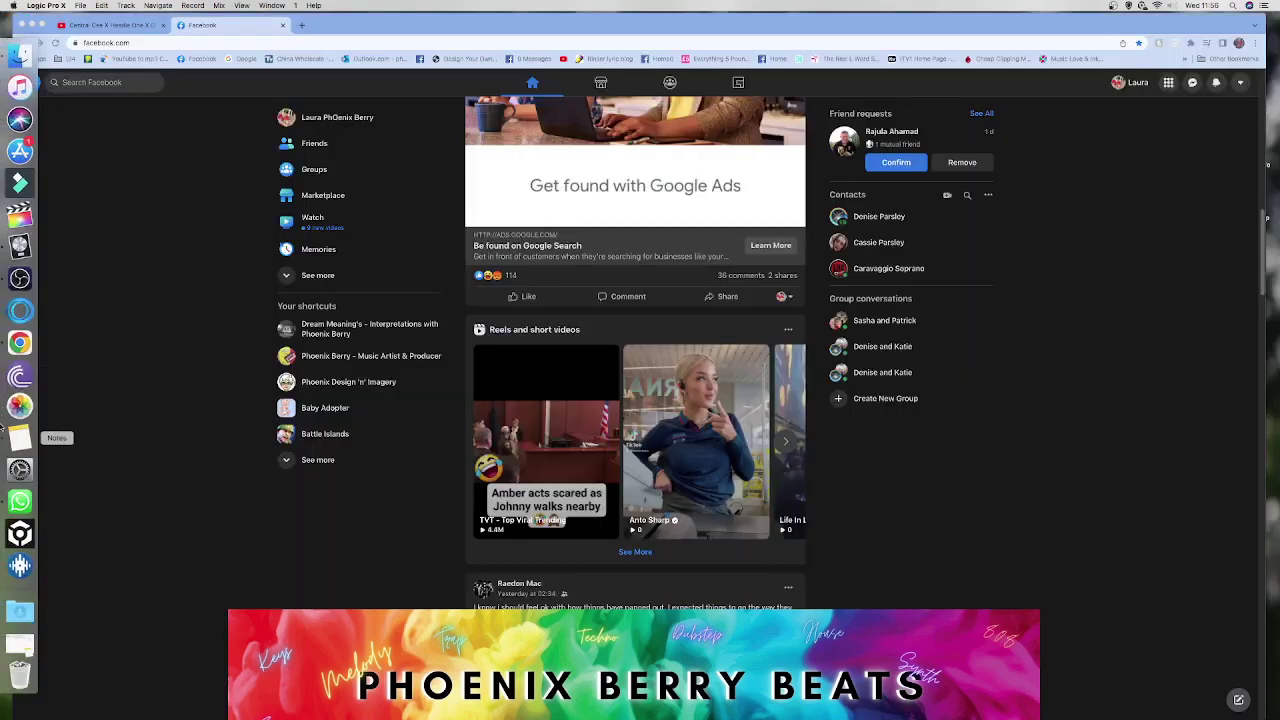
{"action": "left_click", "coordinate": [20, 277]}
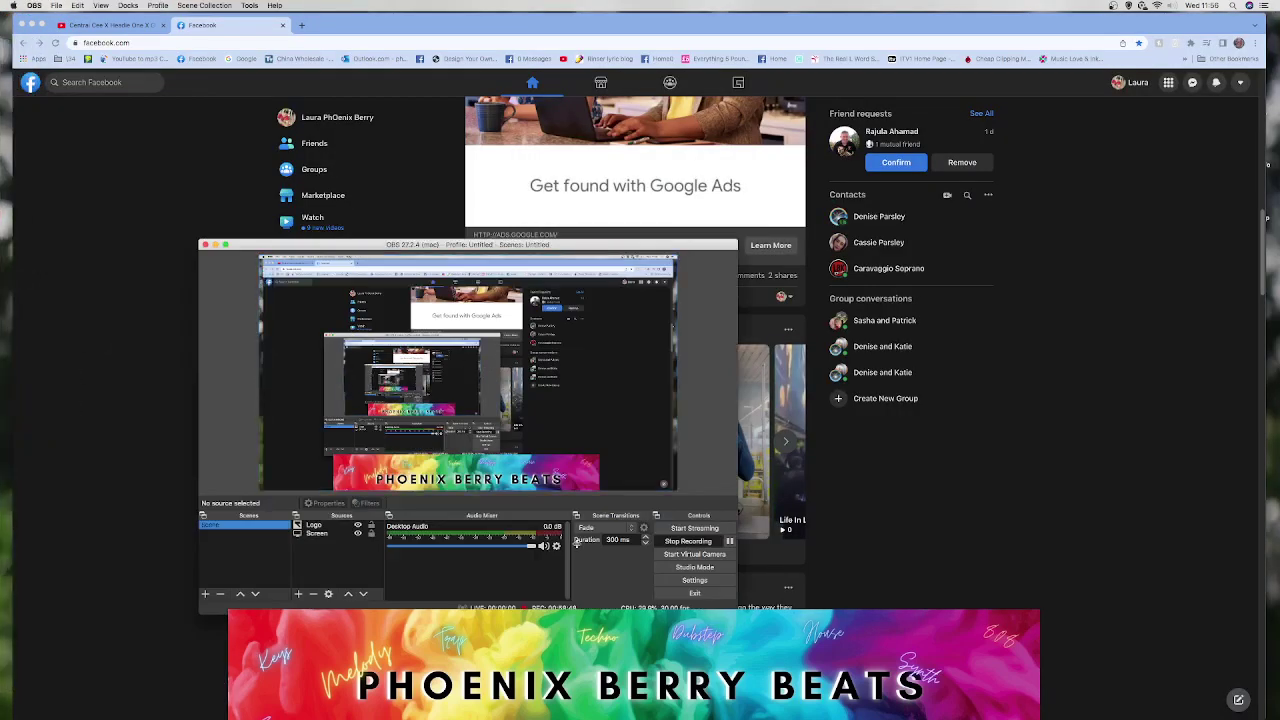